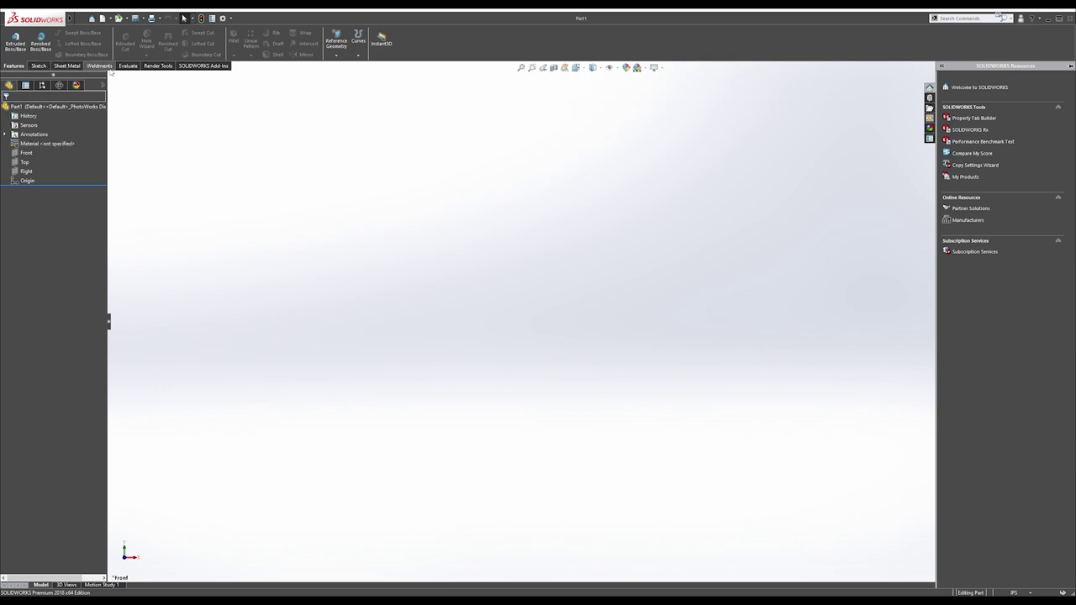
{"action": "left_click", "coordinate": [196, 66]}
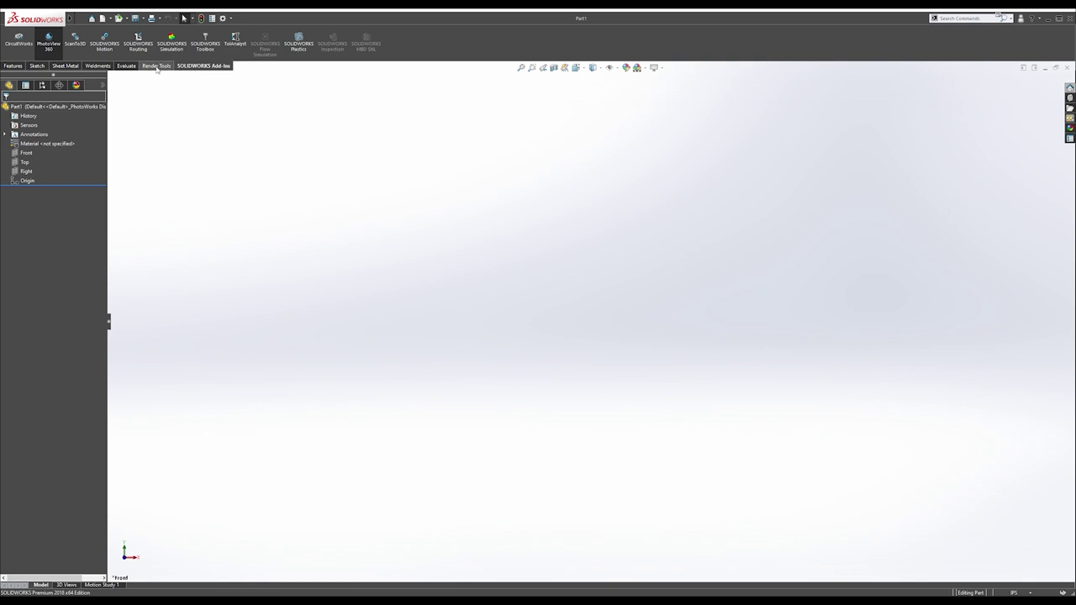
{"action": "right_click", "coordinate": [197, 67]}
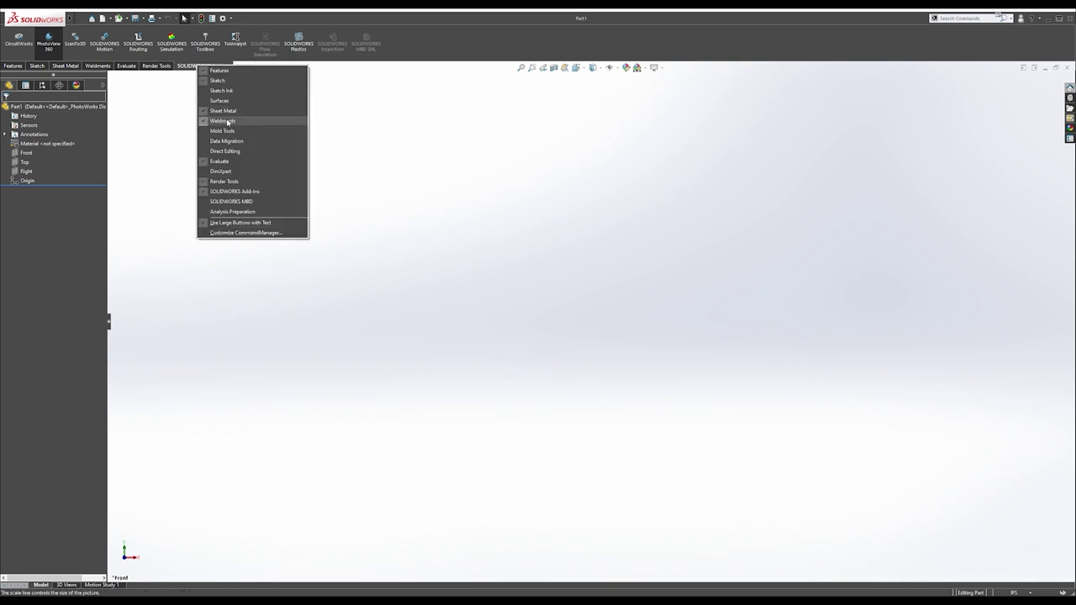
{"action": "left_click", "coordinate": [366, 132]}
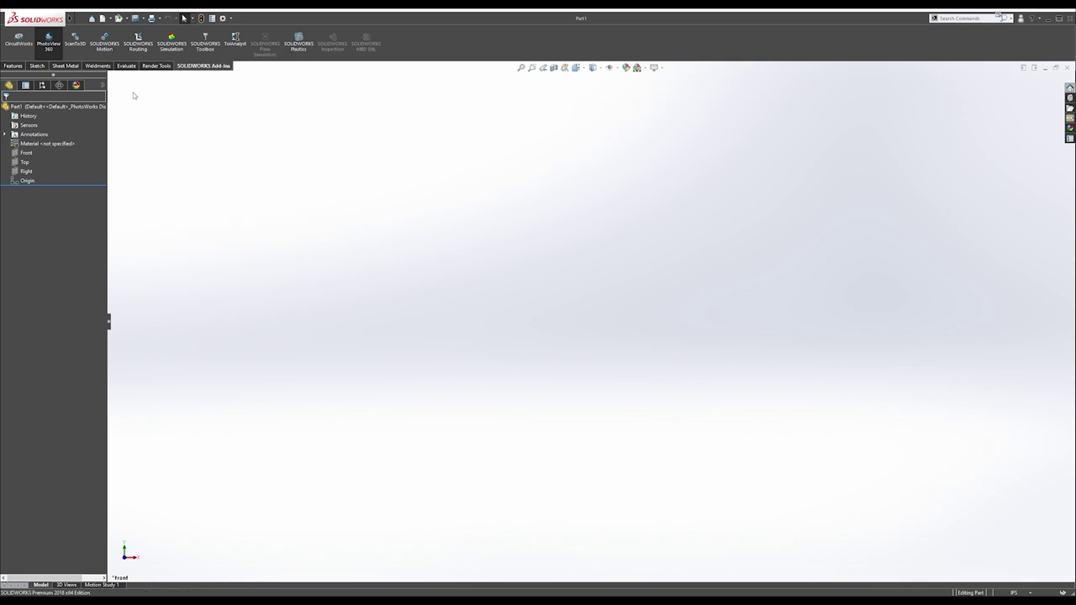
Sketch a center rectangle 53 in wide and 30 in high on the Top plane, centered on the origin.
{"action": "left_click", "coordinate": [26, 162]}
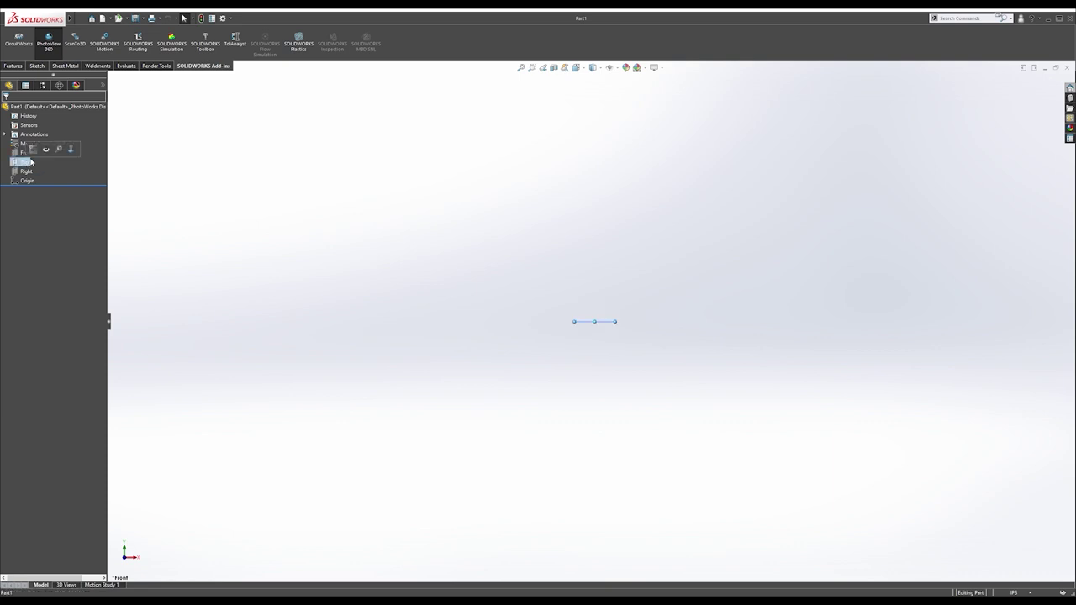
{"action": "left_click", "coordinate": [33, 150]}
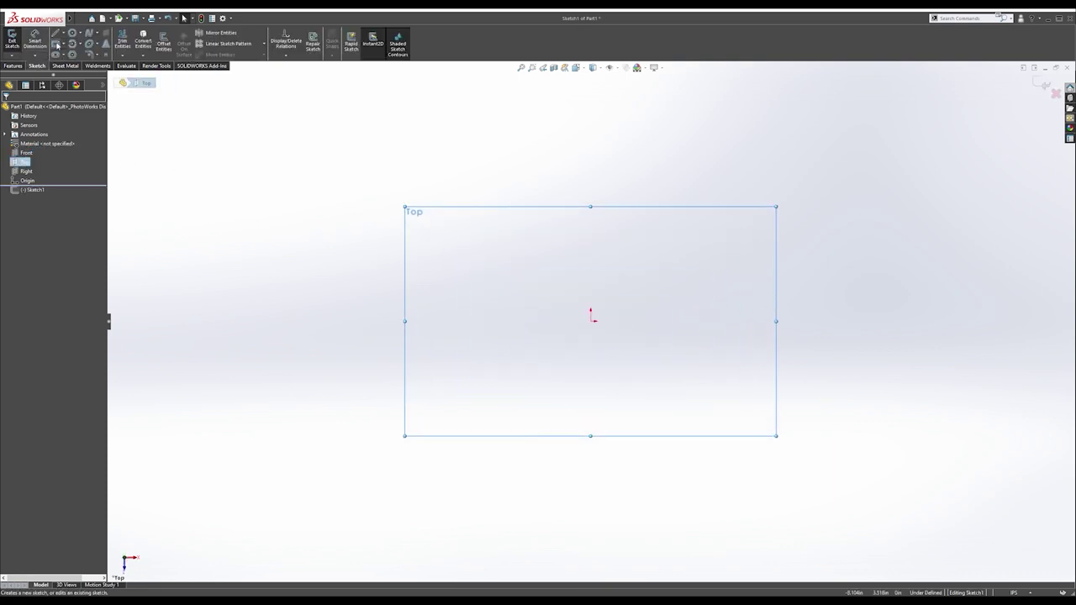
{"action": "key", "text": "s"}
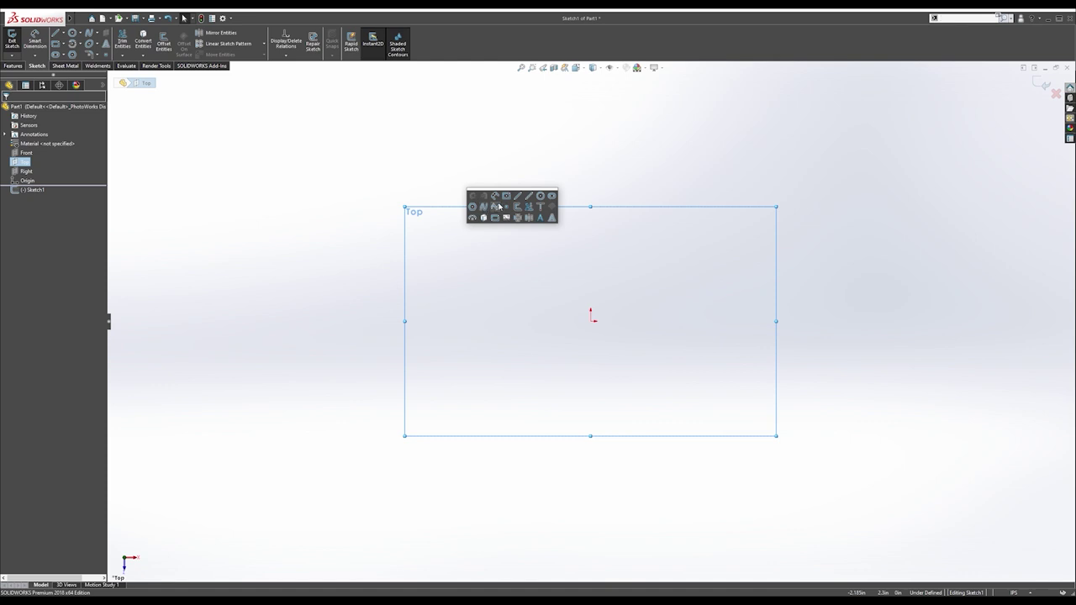
{"action": "left_click", "coordinate": [504, 202]}
{"action": "left_click", "coordinate": [591, 319]}
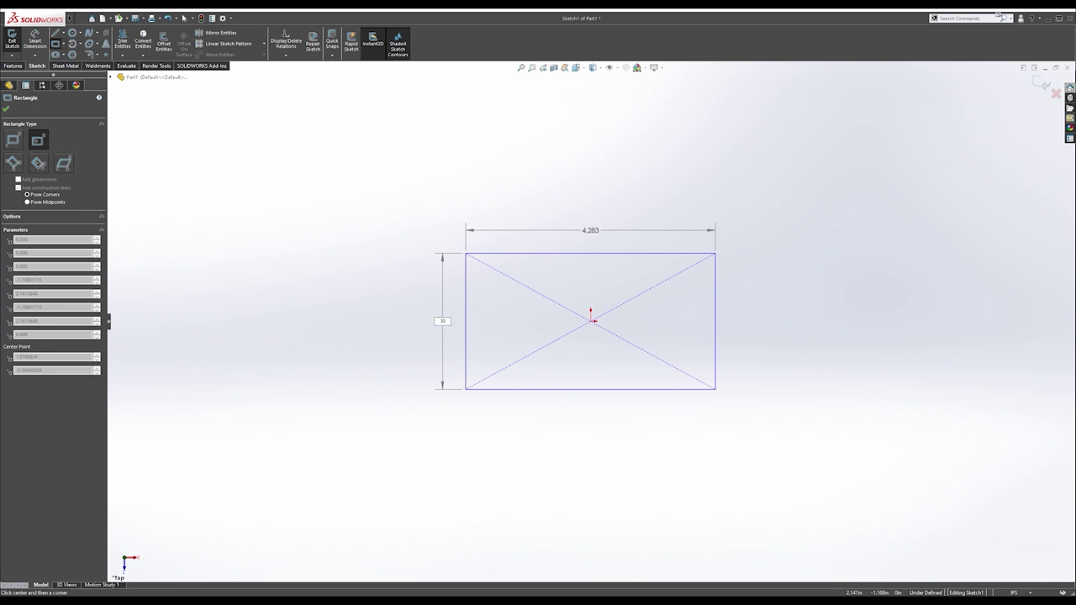
{"action": "type", "text": "30"}
{"action": "key", "text": "Return"}
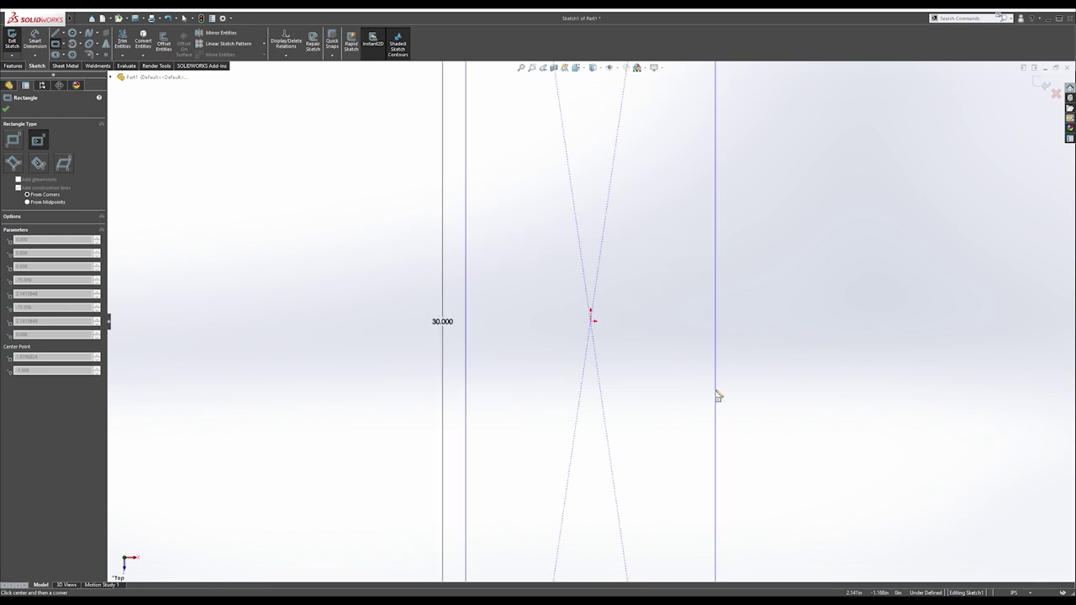
{"action": "type", "text": "53"}
{"action": "key", "text": "Return"}
{"action": "key", "text": "f"}
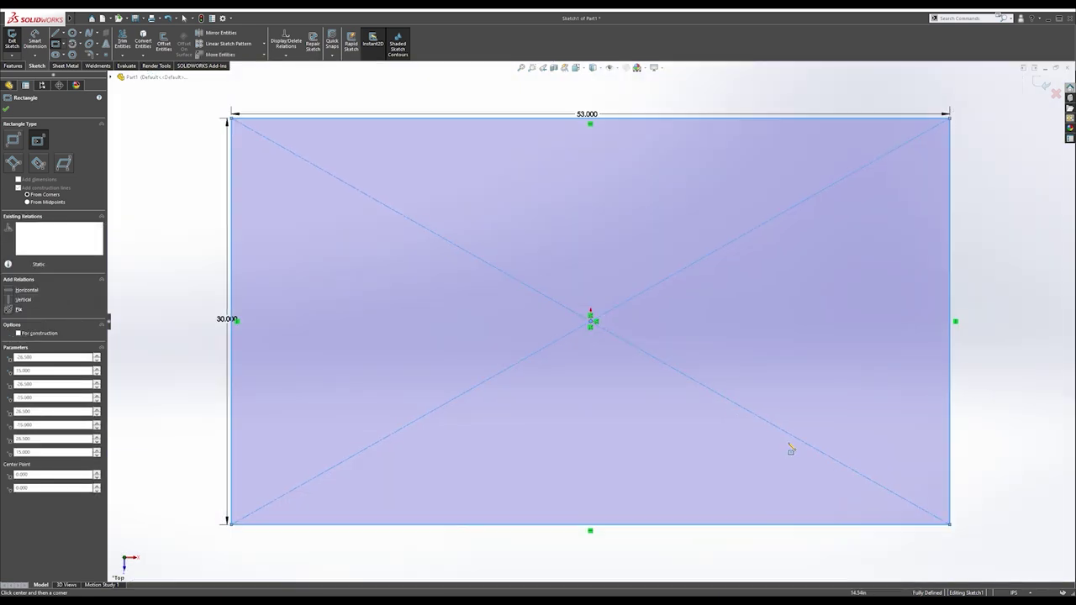
{"action": "left_click", "coordinate": [751, 411]}
{"action": "key", "text": "Escape"}
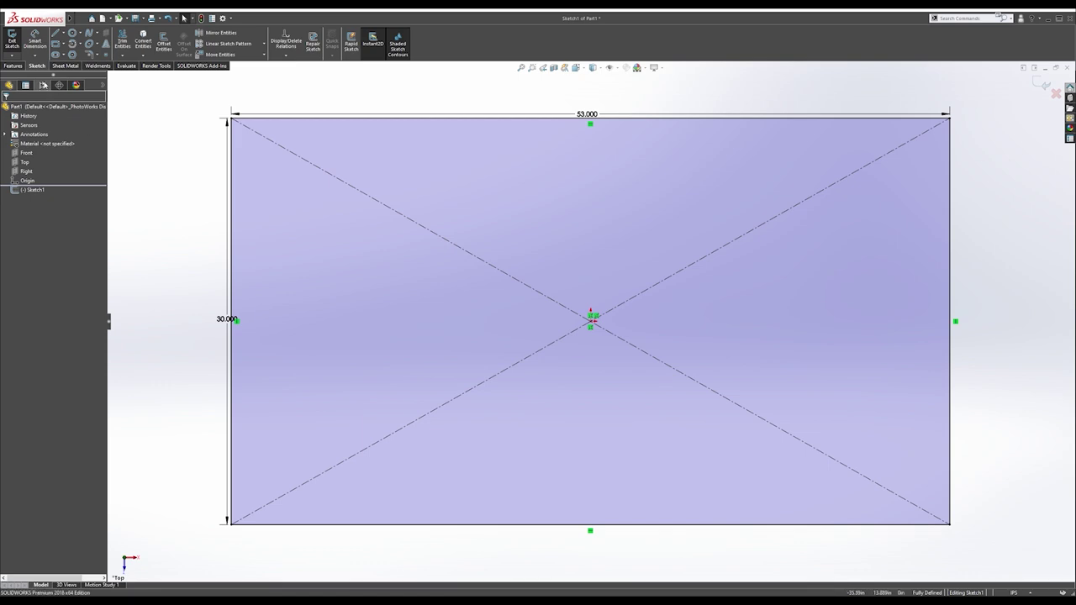
Create a sheet metal base flange 0.25 in thick from the rectangle sketch.
{"action": "left_click", "coordinate": [66, 65]}
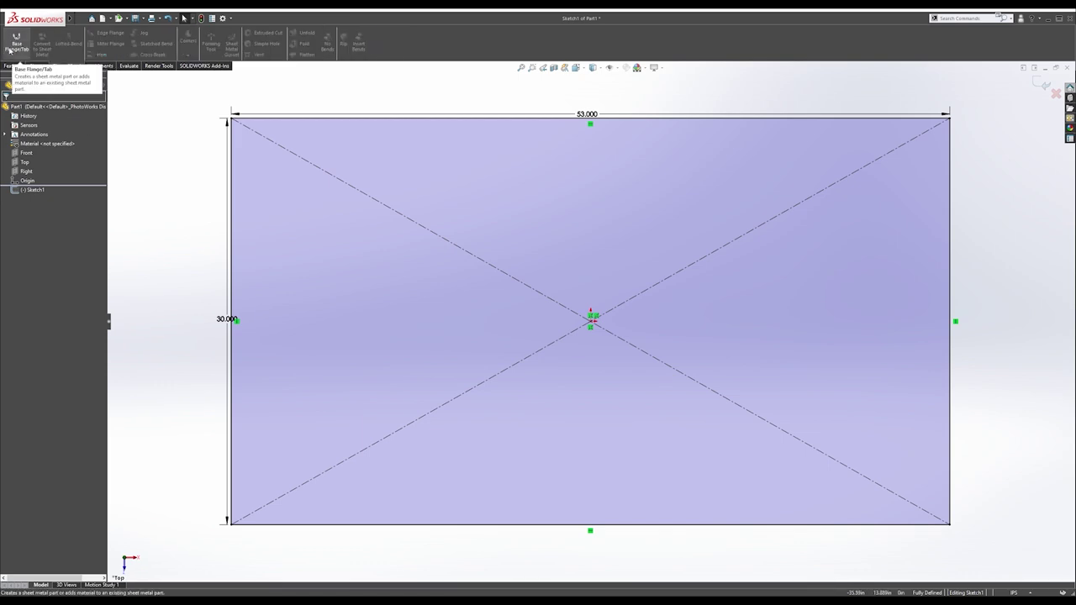
{"action": "left_click", "coordinate": [24, 50]}
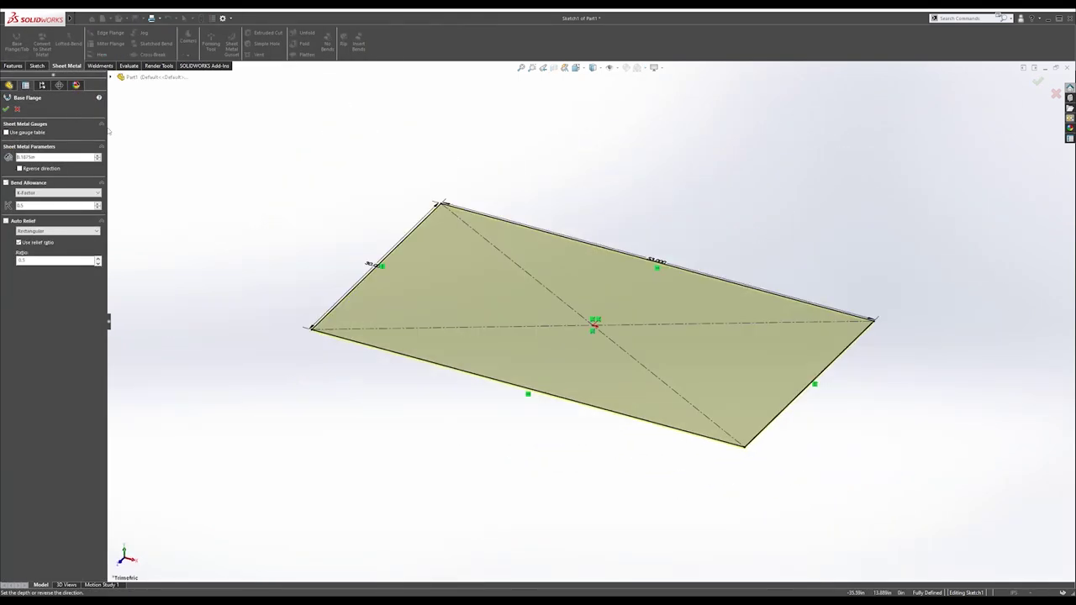
{"action": "left_click_drag", "start_coordinate": [53, 156], "coordinate": [8, 157]}
{"action": "type", "text": ".25"}
{"action": "key", "text": "Return"}
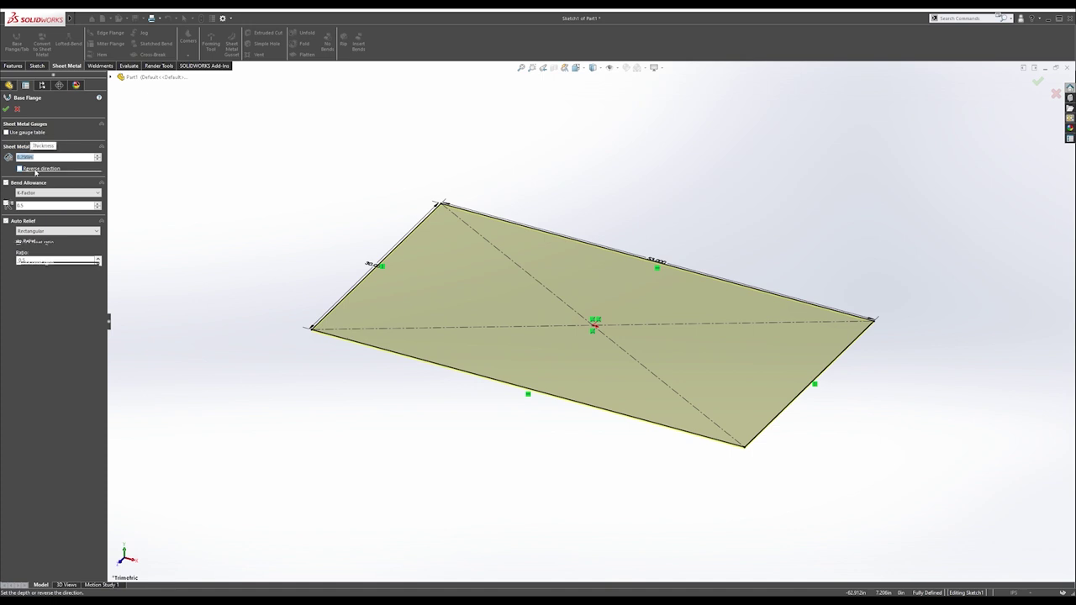
{"action": "left_click", "coordinate": [7, 109]}
Check which way the base flange's thickness extends in its feature definition, seen from the front.
{"action": "left_click", "coordinate": [599, 69]}
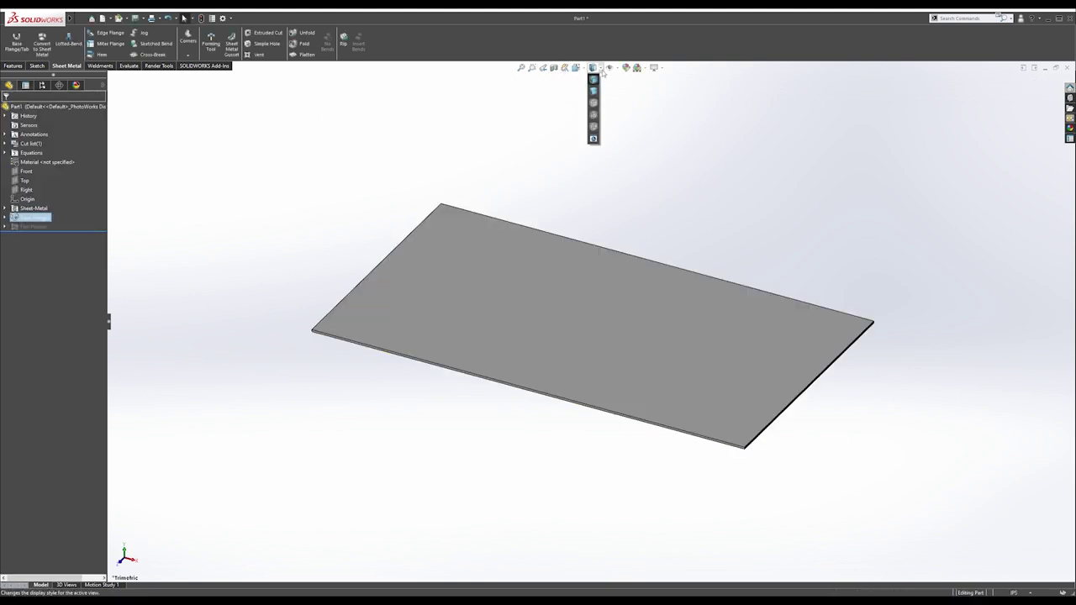
{"action": "left_click", "coordinate": [575, 67]}
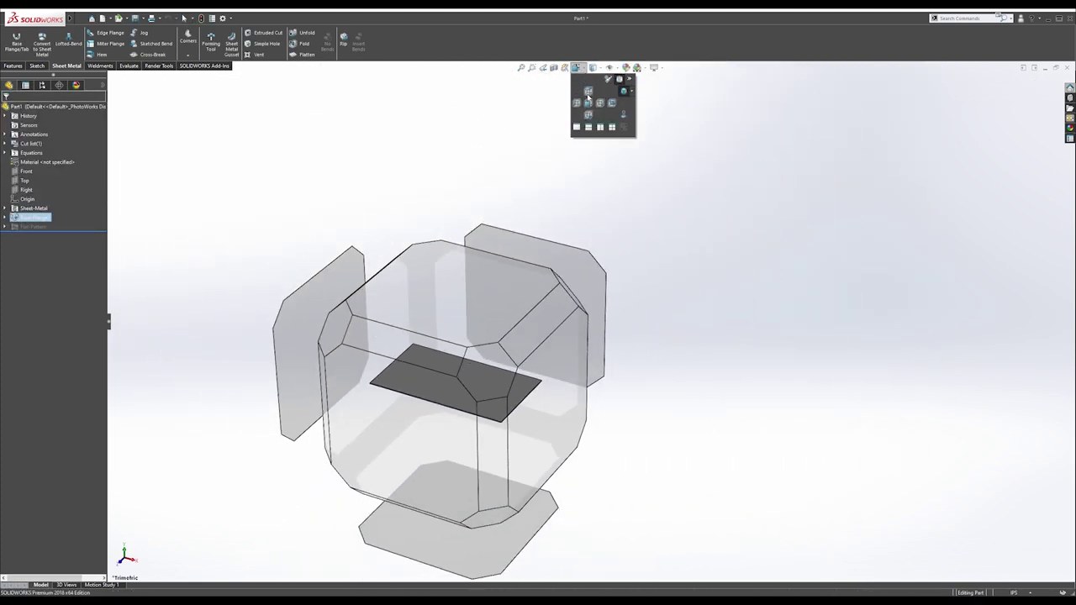
{"action": "left_click", "coordinate": [588, 92]}
{"action": "right_click", "coordinate": [25, 214]}
{"action": "left_click", "coordinate": [28, 190]}
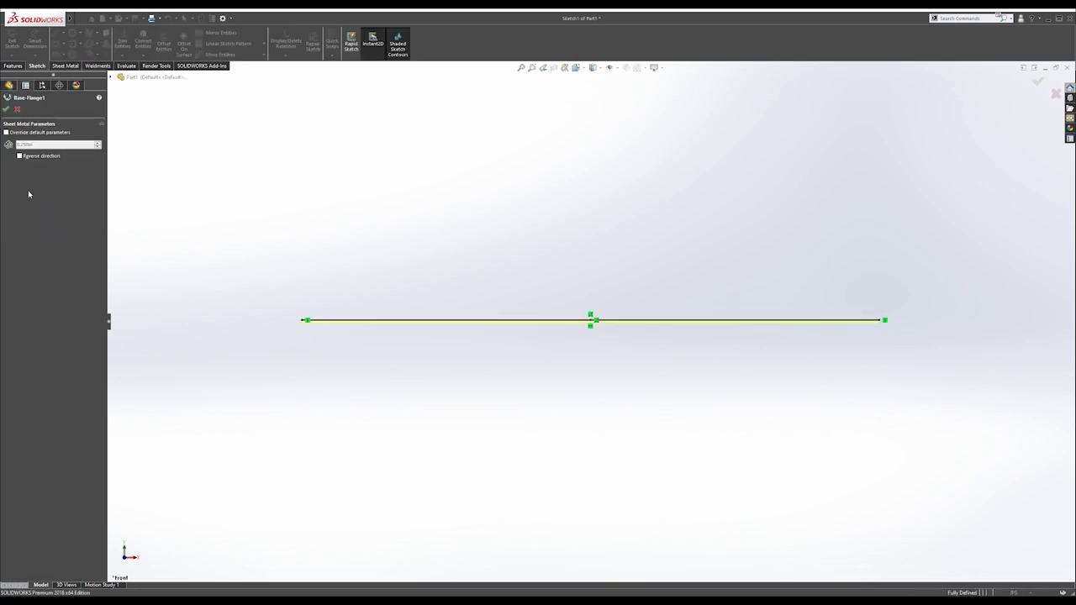
{"action": "scroll", "coordinate": [498, 334], "scroll_direction": "down", "scroll_amount": 1}
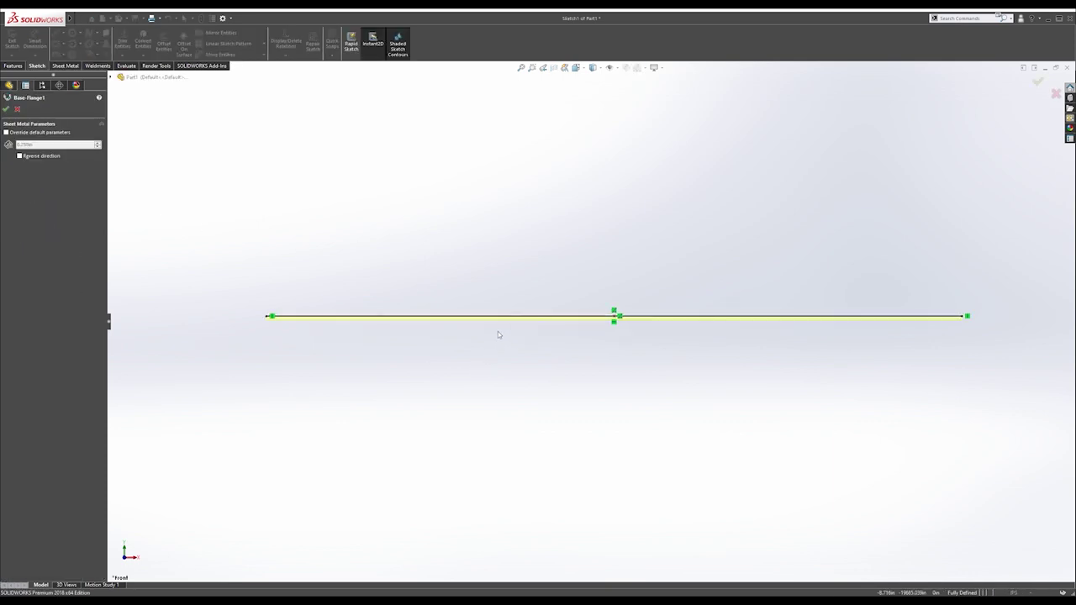
{"action": "left_click", "coordinate": [6, 110]}
Sketch a center rectangle about 32 in wide on the plate's underside, centered on the origin.
{"action": "middle_click_drag", "start_coordinate": [477, 293], "coordinate": [480, 264]}
{"action": "left_click", "coordinate": [502, 247]}
{"action": "left_click", "coordinate": [515, 236]}
{"action": "key", "text": "s"}
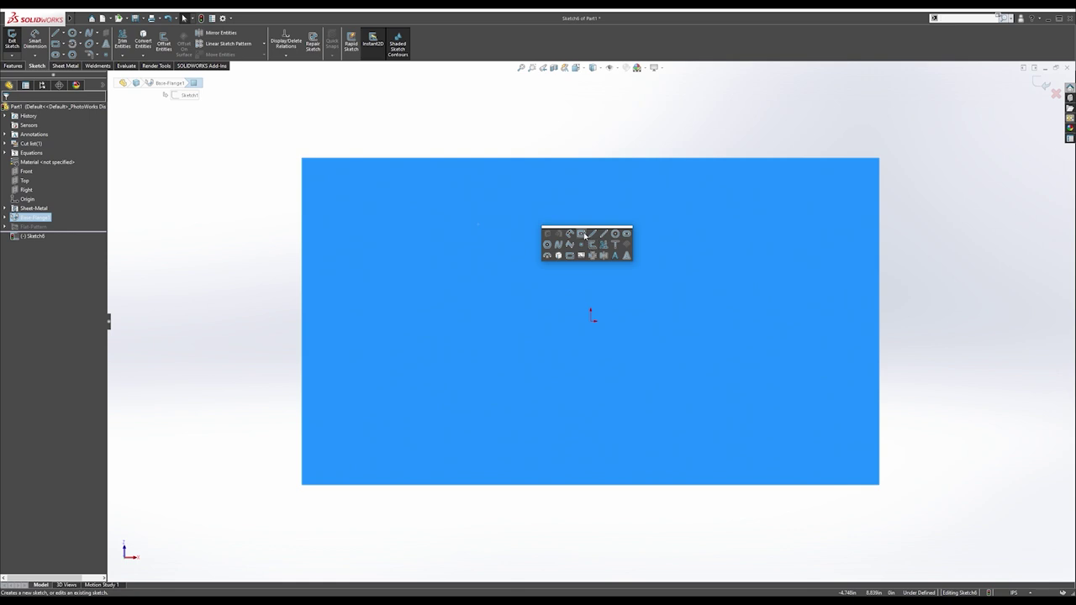
{"action": "left_click", "coordinate": [581, 234]}
{"action": "left_click", "coordinate": [590, 316]}
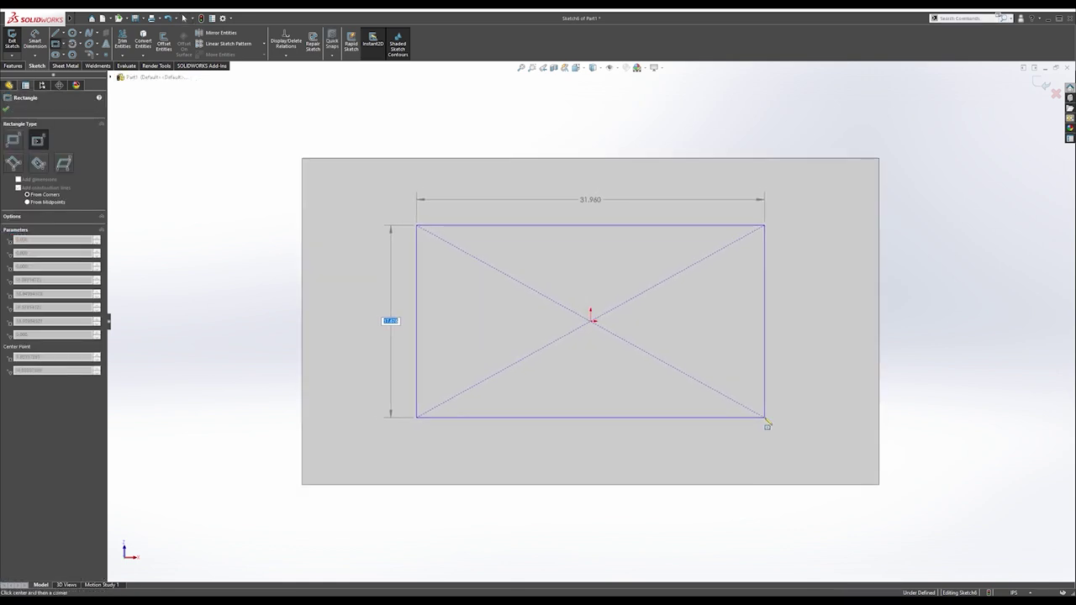
{"action": "left_click", "coordinate": [765, 418]}
{"action": "key", "text": "Escape"}
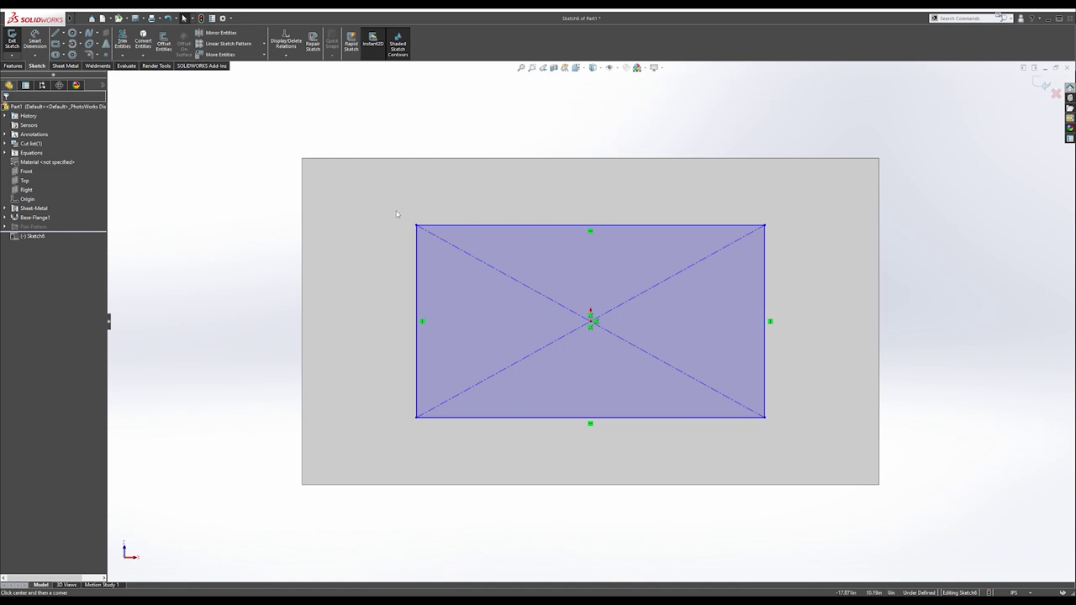
Draw a small corner rectangle extending outward from the upper-left corner of the center rectangle.
{"action": "key", "text": "s"}
{"action": "left_click", "coordinate": [441, 195]}
{"action": "key", "text": "Escape"}
{"action": "key", "text": "s"}
{"action": "left_click", "coordinate": [431, 230]}
{"action": "left_click", "coordinate": [416, 226]}
{"action": "left_click", "coordinate": [386, 206]}
{"action": "key", "text": "Escape"}
Dimension the small corner rectangle 3 in wide and 2 in high.
{"action": "key", "text": "s"}
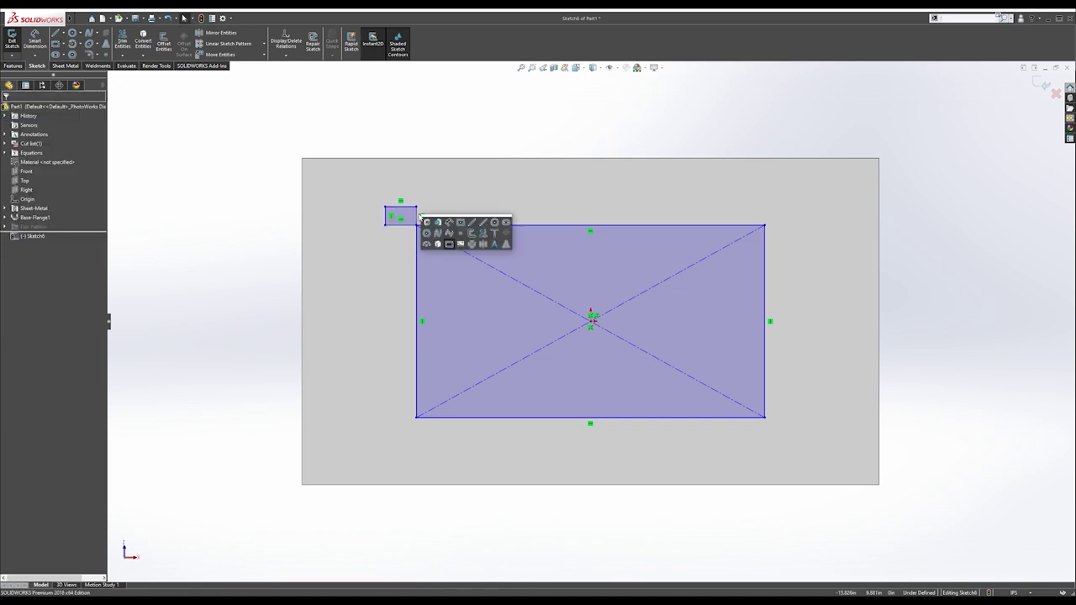
{"action": "left_click", "coordinate": [449, 223]}
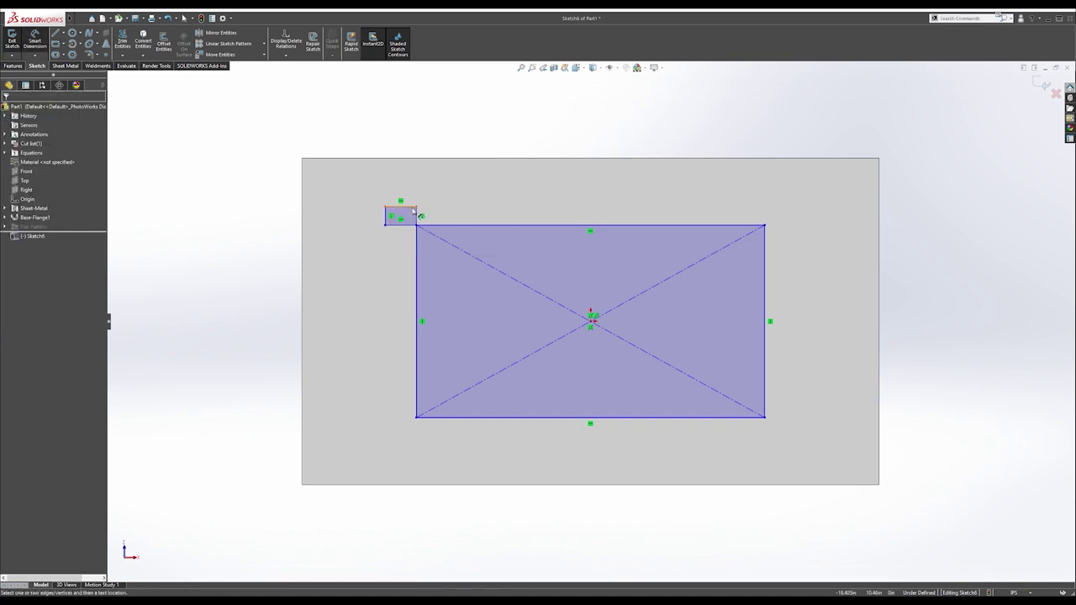
{"action": "left_click", "coordinate": [401, 206]}
{"action": "left_click", "coordinate": [402, 183]}
{"action": "type", "text": "5"}
{"action": "key", "text": "Return"}
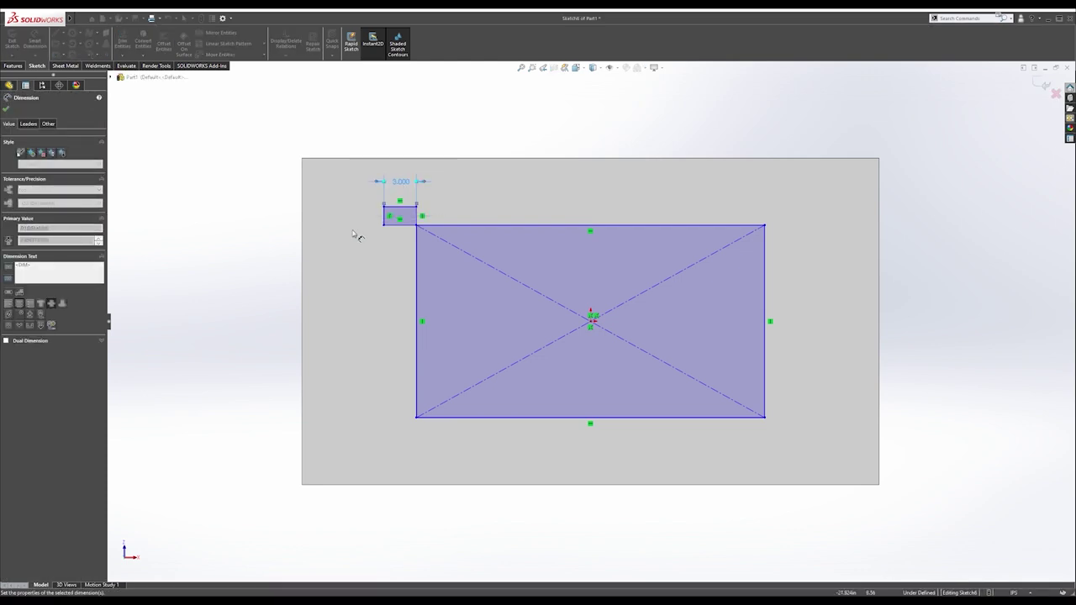
{"action": "left_click", "coordinate": [384, 220]}
{"action": "left_click", "coordinate": [364, 220]}
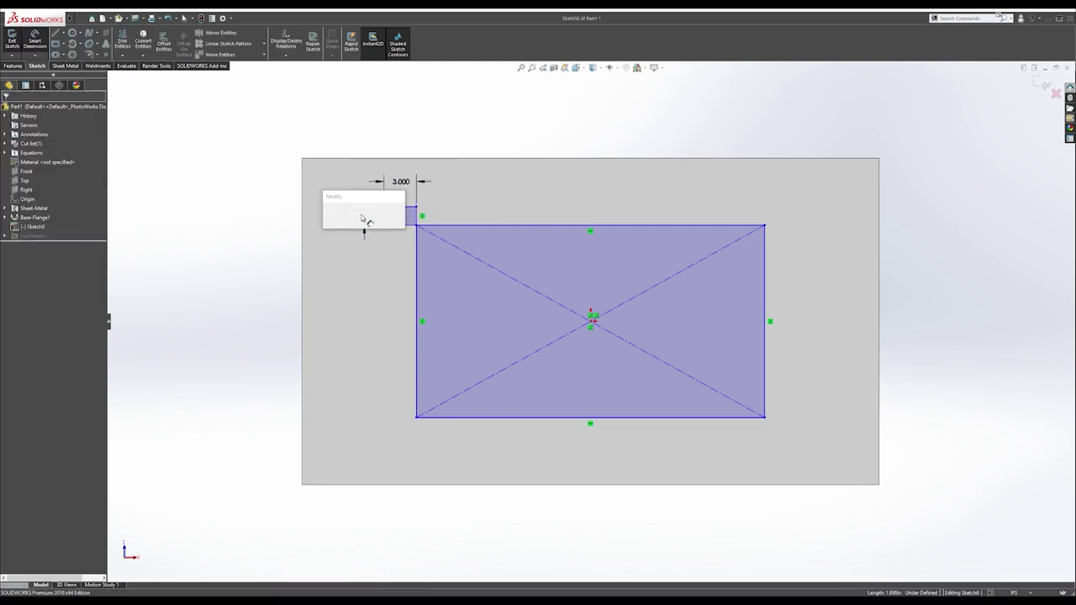
{"action": "type", "text": "2"}
{"action": "key", "text": "Return"}
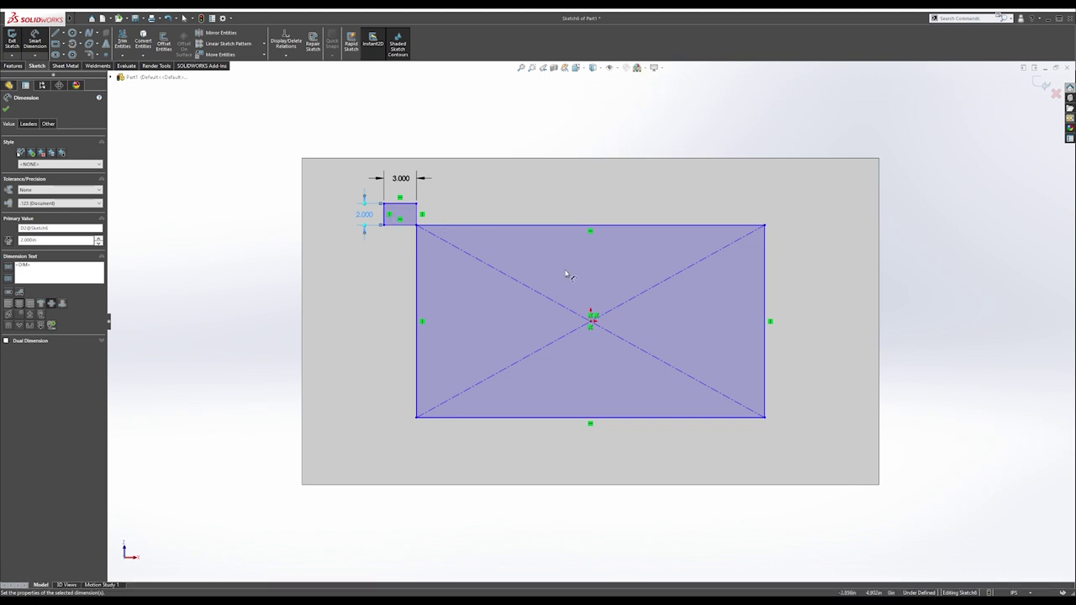
Add matching small rectangles extending outward from the other three corners of the center rectangle.
{"action": "key", "text": "s"}
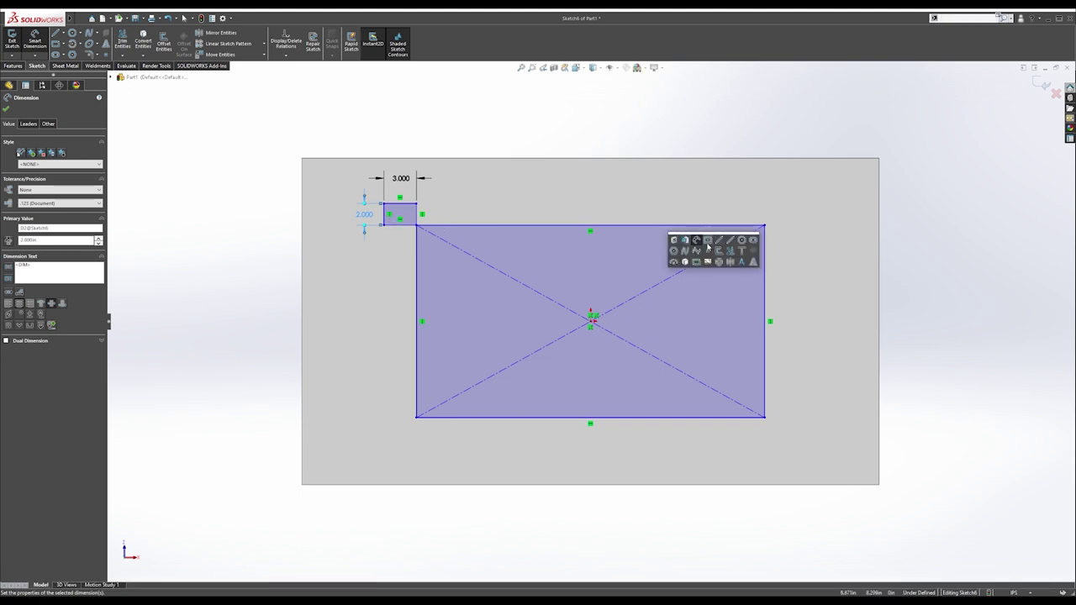
{"action": "left_click", "coordinate": [710, 243]}
{"action": "key", "text": "Escape"}
{"action": "key", "text": "s"}
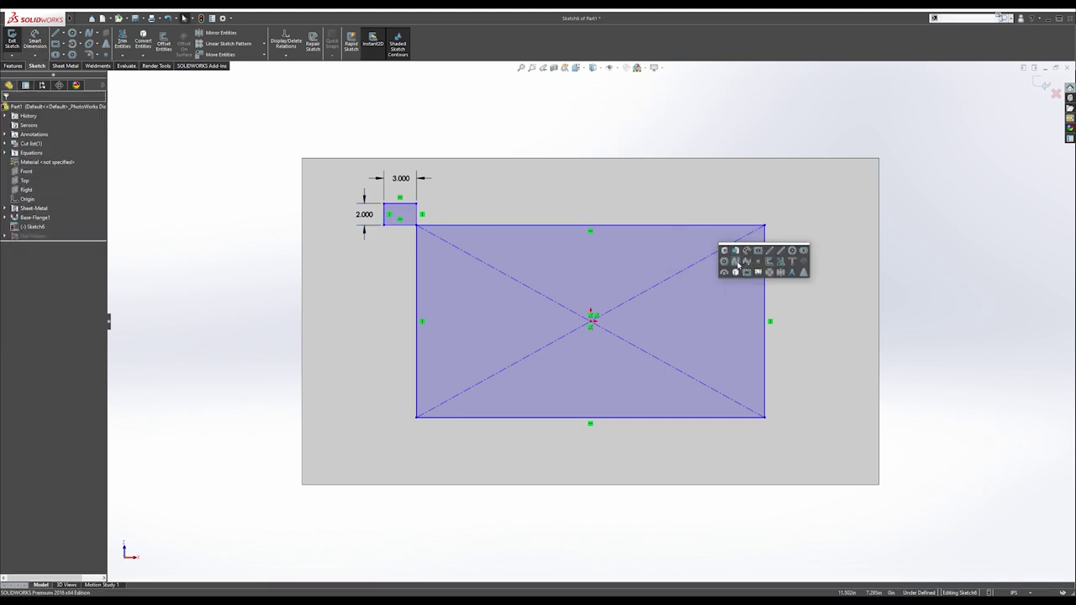
{"action": "left_click", "coordinate": [746, 272]}
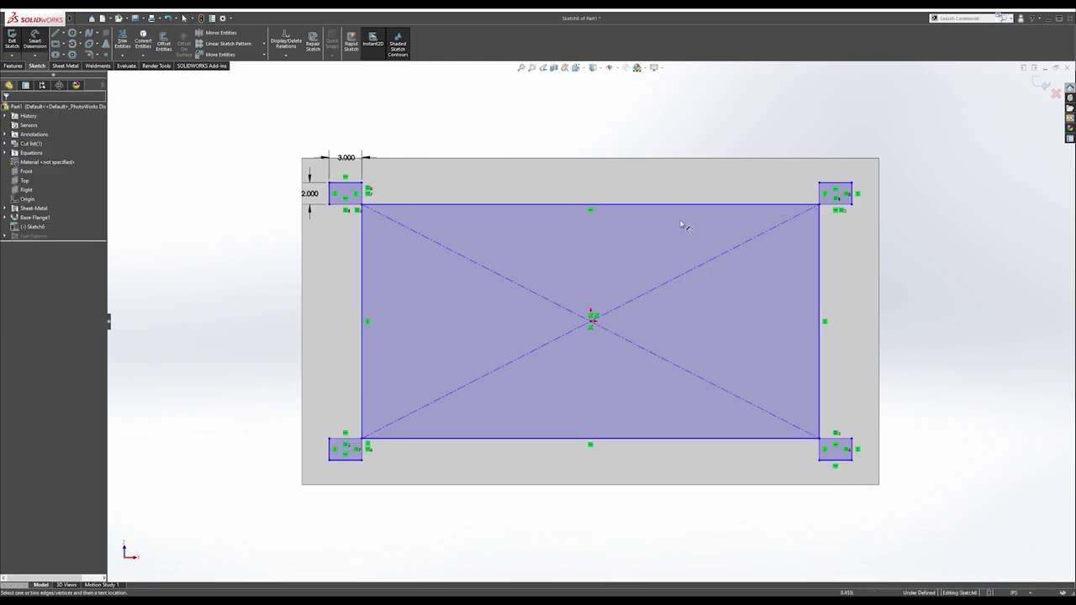
Dimension the center rectangle 42.5 in wide and 22.5 in high, and exit the sketch.
{"action": "left_click", "coordinate": [667, 205]}
{"action": "left_click", "coordinate": [662, 187]}
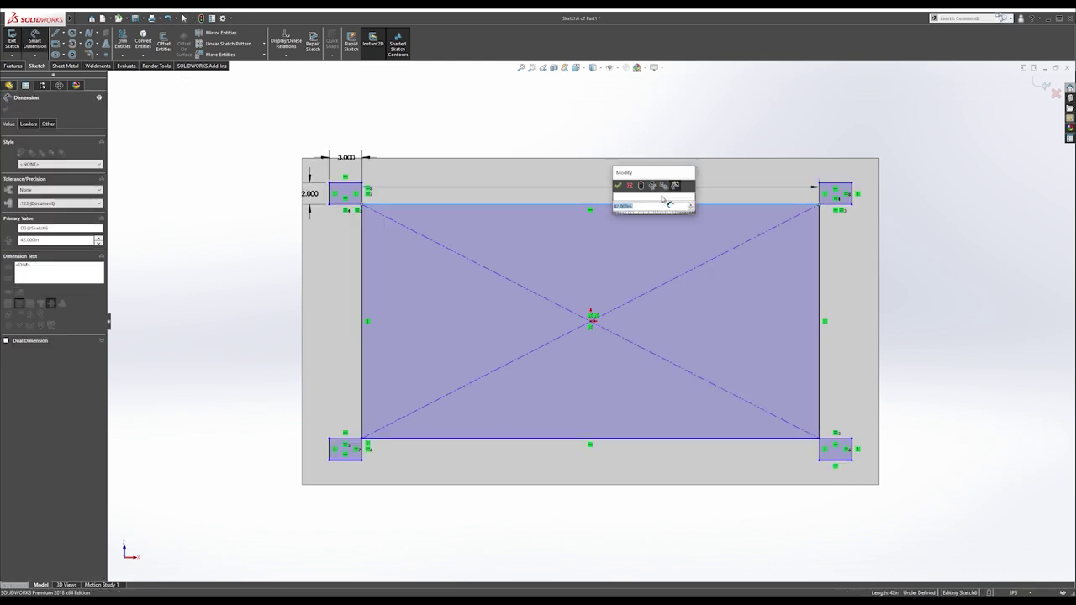
{"action": "type", "text": "42.5"}
{"action": "key", "text": "Return"}
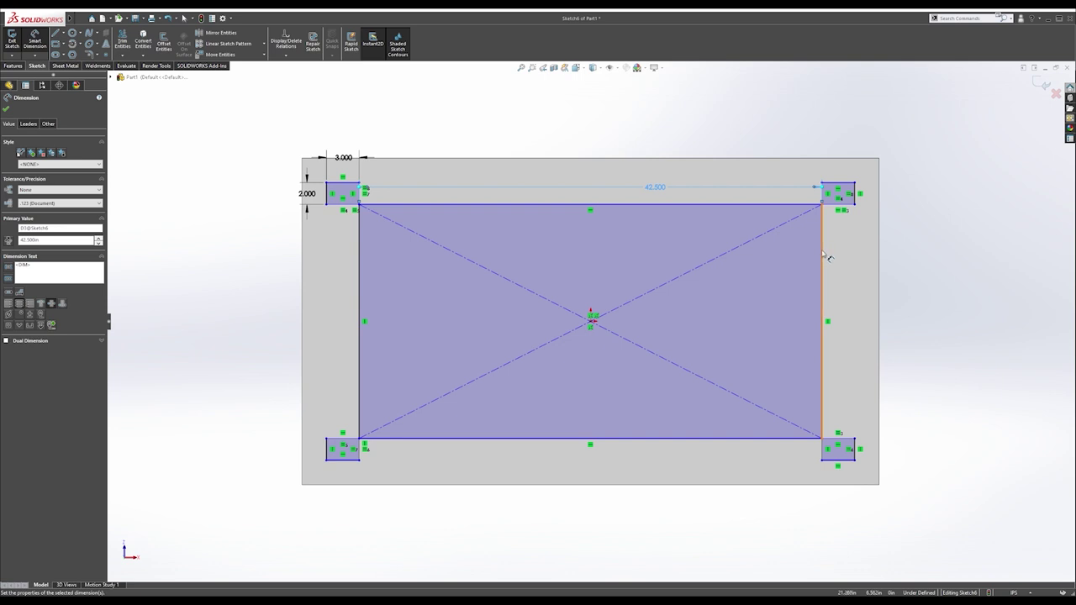
{"action": "left_click", "coordinate": [830, 258]}
{"action": "left_click", "coordinate": [847, 289]}
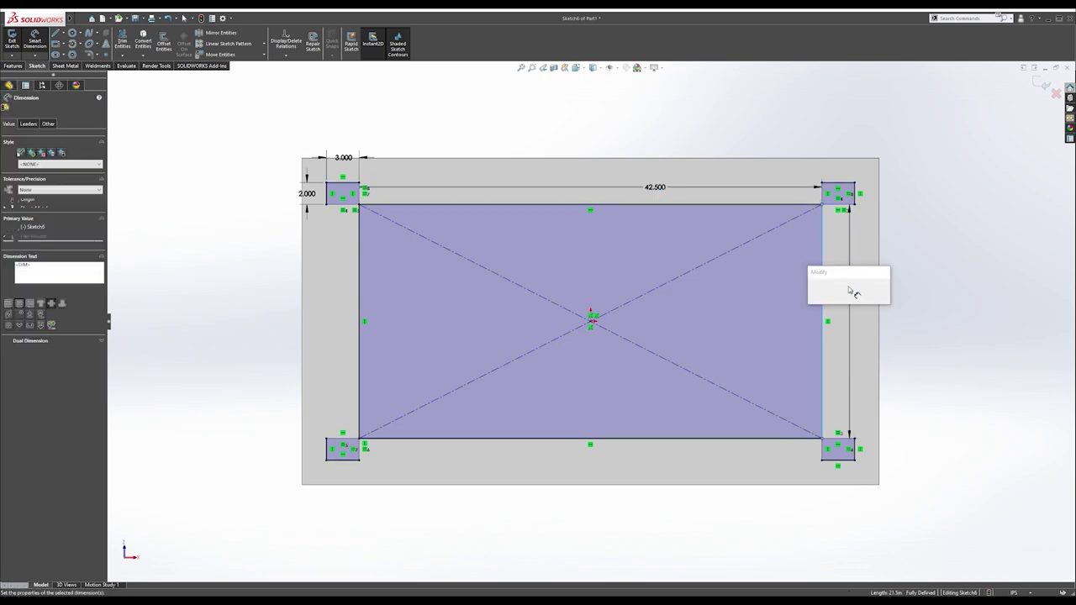
{"action": "type", "text": "22.5"}
{"action": "key", "text": "Return"}
{"action": "key", "text": "Escape"}
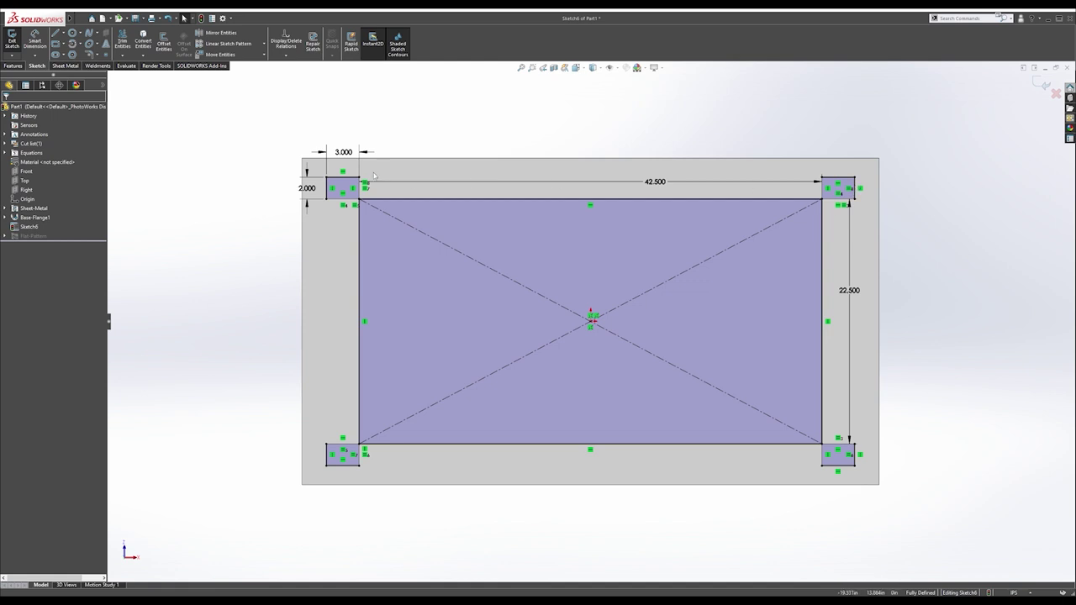
{"action": "left_click", "coordinate": [1042, 84]}
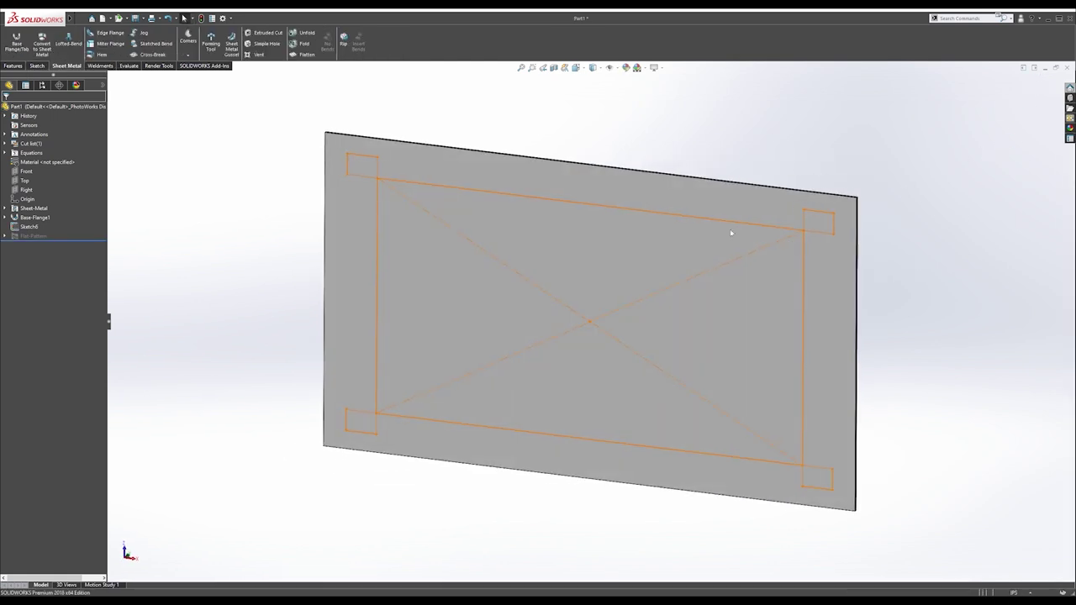
Start a 3D sketch and draw a line from the center rectangle's upper-left corner, perpendicular to the plate and away from its underside.
{"action": "mouse_move", "coordinate": [305, 216]}
{"action": "middle_mouse_down"}
{"action": "mouse_move", "coordinate": [370, 271]}
{"action": "mouse_move", "coordinate": [355, 286]}
{"action": "middle_mouse_up"}
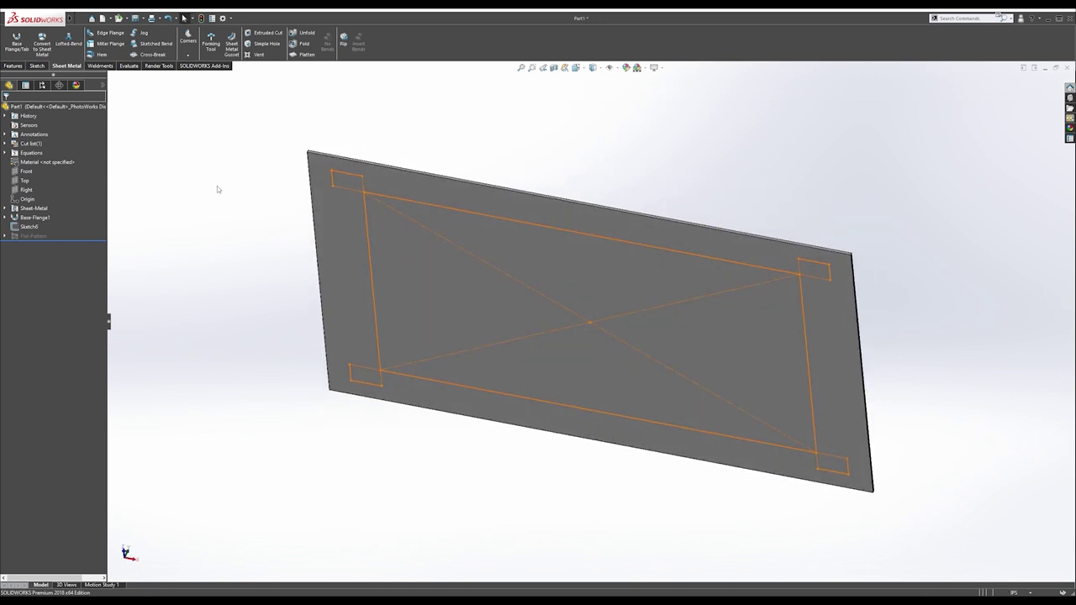
{"action": "left_click", "coordinate": [37, 66]}
{"action": "left_click", "coordinate": [13, 56]}
{"action": "left_click", "coordinate": [30, 76]}
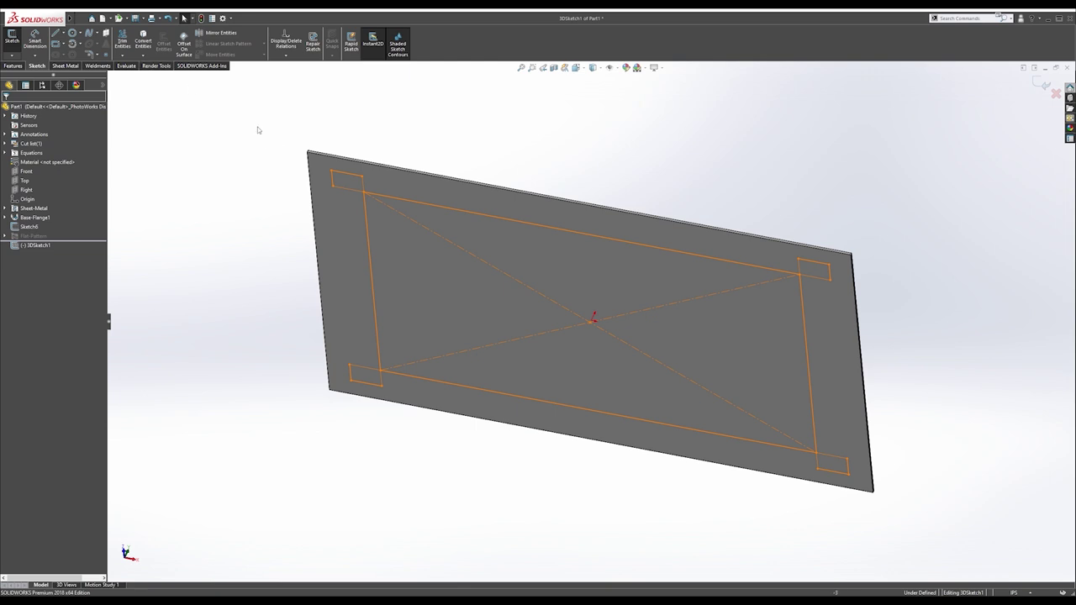
{"action": "key", "text": "s"}
{"action": "left_click", "coordinate": [294, 130]}
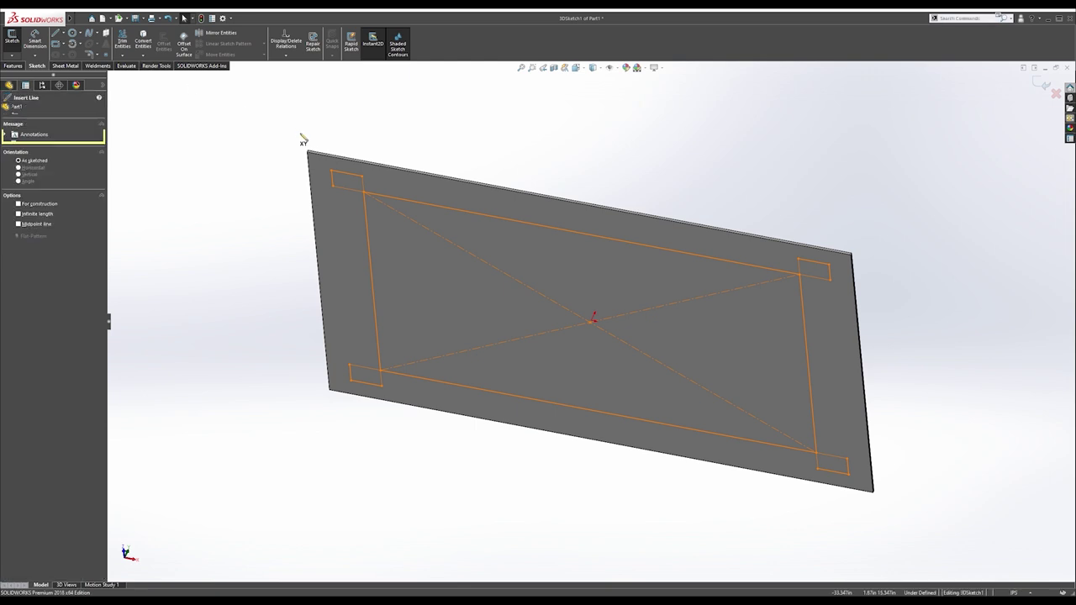
{"action": "left_click", "coordinate": [365, 194]}
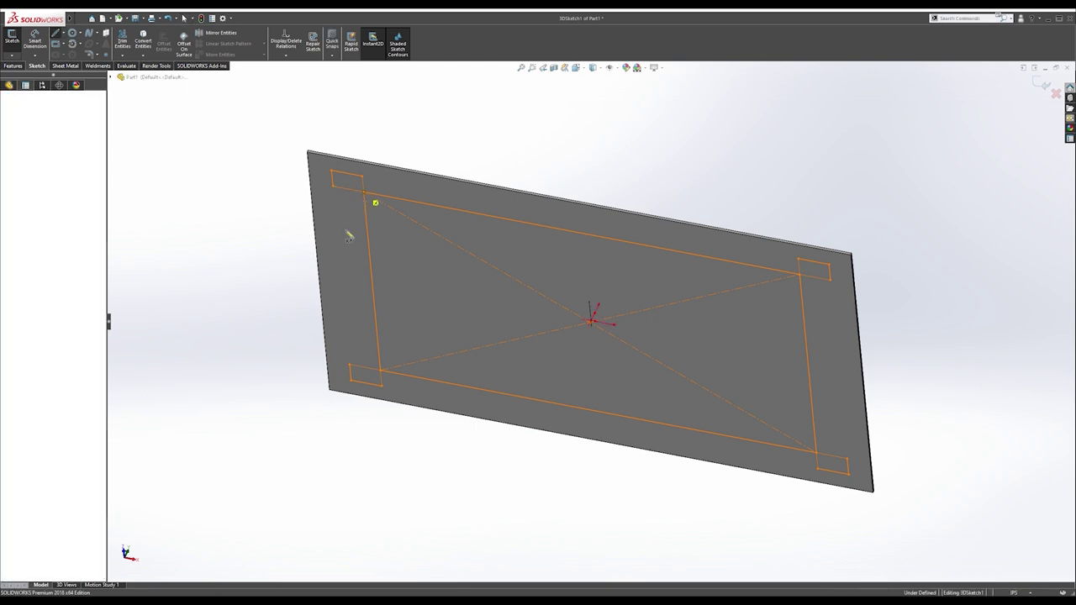
{"action": "left_click", "coordinate": [258, 403]}
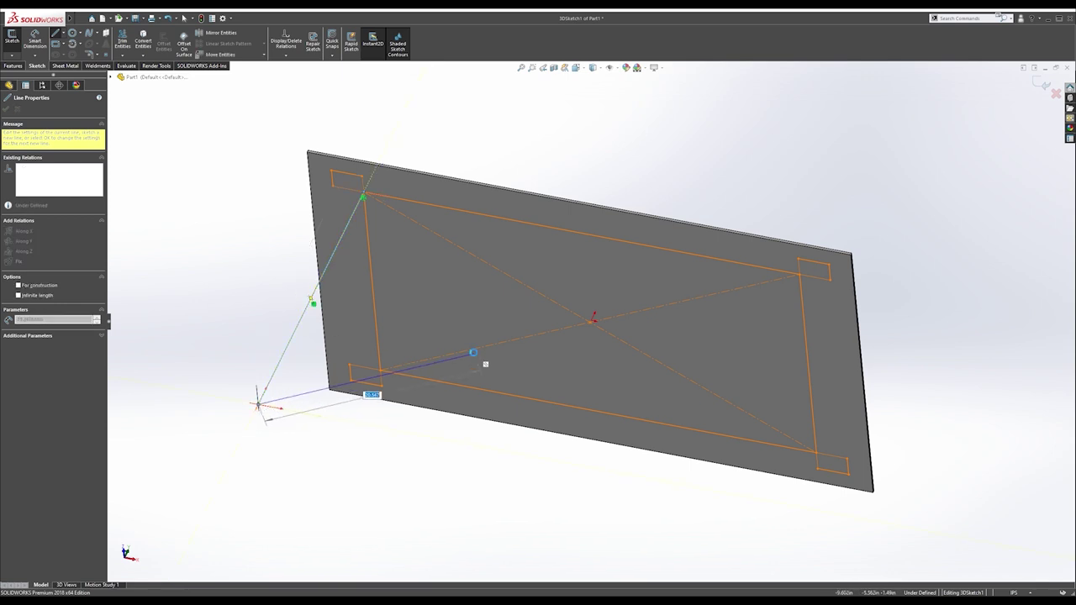
{"action": "key", "text": "Escape"}
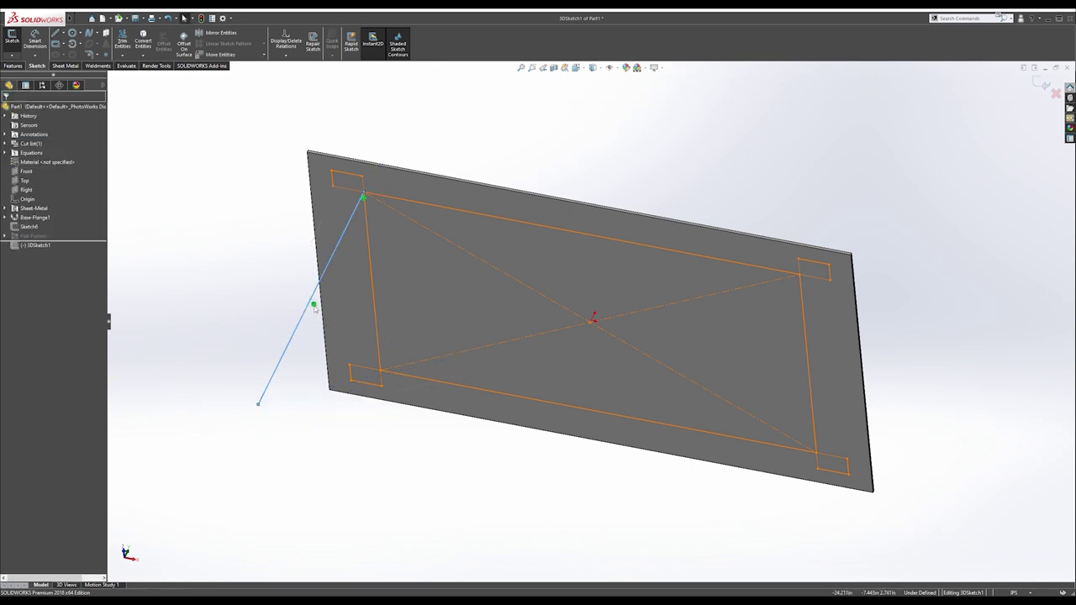
Draw a perpendicular line outward from the upper-right corner of the center rectangle.
{"action": "key", "text": "s"}
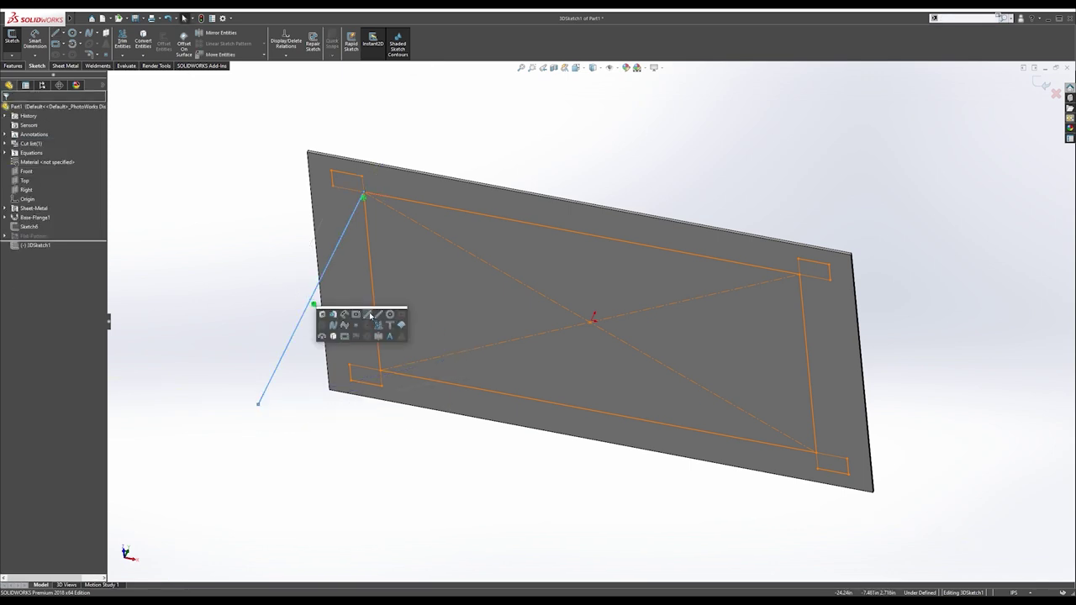
{"action": "left_click", "coordinate": [369, 316]}
{"action": "left_click", "coordinate": [799, 274]}
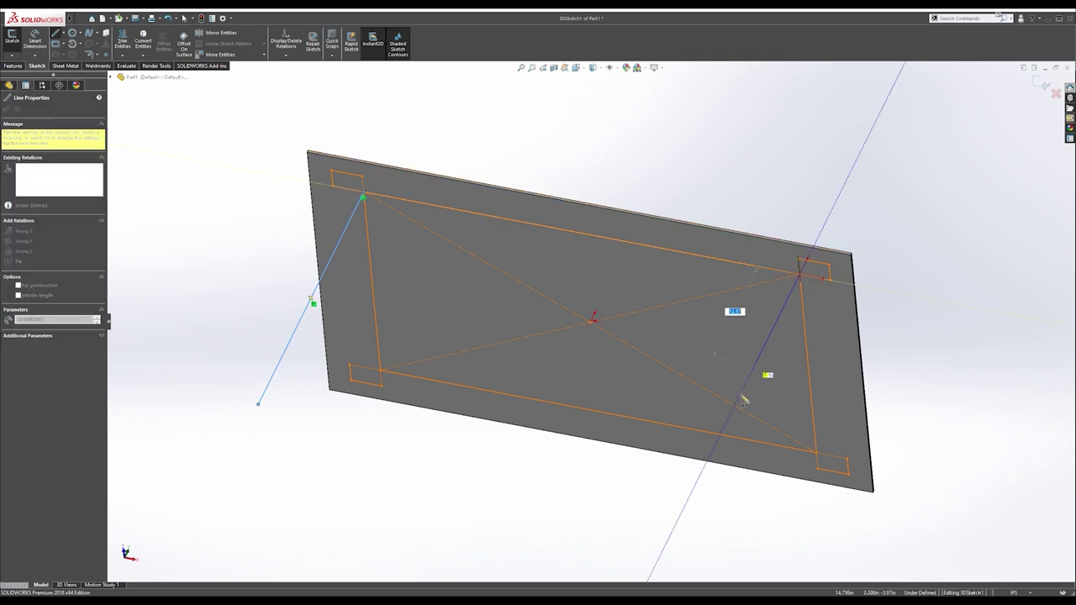
{"action": "left_click", "coordinate": [719, 437]}
{"action": "key", "text": "Escape"}
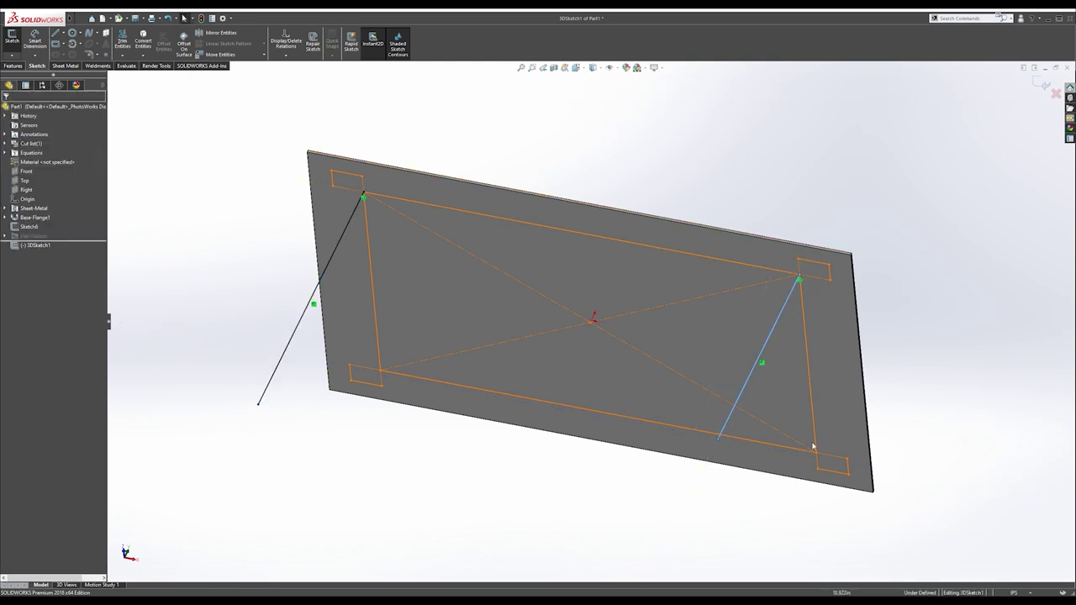
Draw a perpendicular line outward from the lower-right corner of the center rectangle.
{"action": "key", "text": "s"}
{"action": "left_click", "coordinate": [887, 454]}
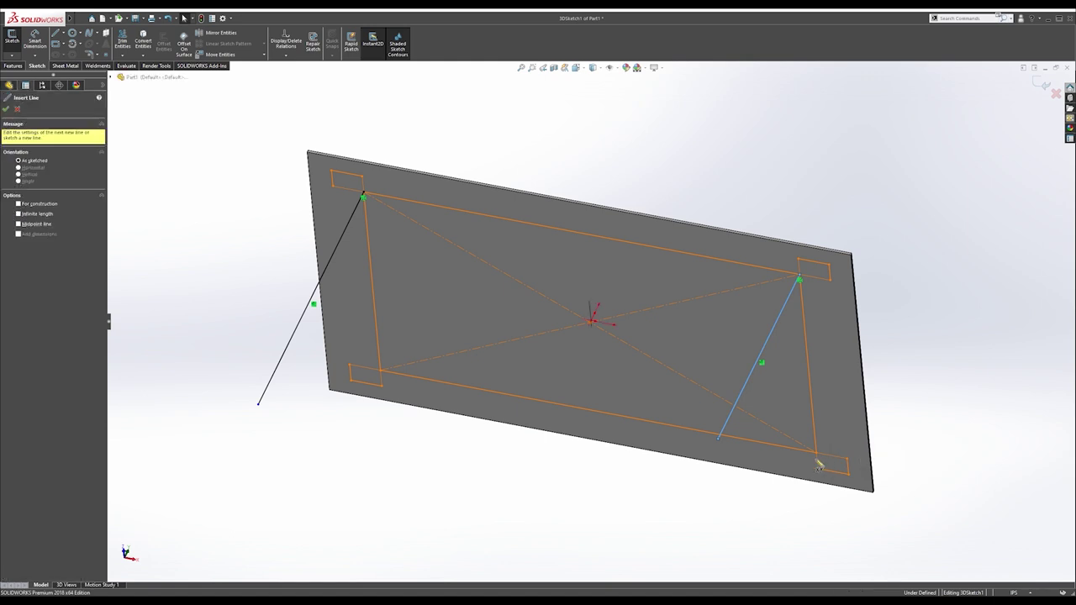
{"action": "left_click", "coordinate": [816, 455]}
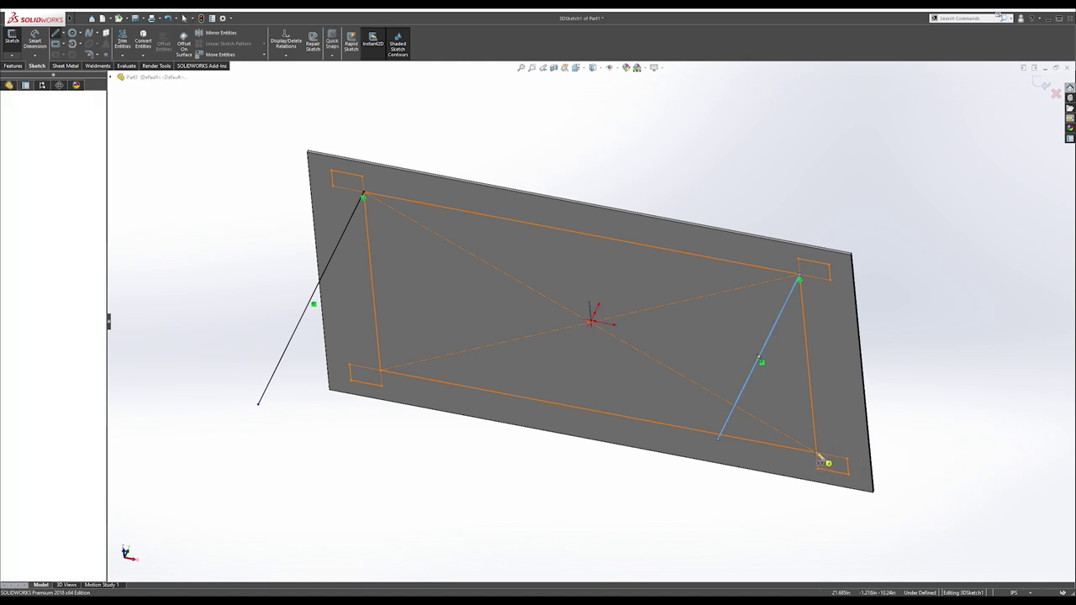
{"action": "left_click", "coordinate": [773, 537]}
{"action": "key", "text": "Escape"}
Draw a perpendicular line about 18.2 in long outward from the lower-left corner of the center rectangle.
{"action": "key", "text": "s"}
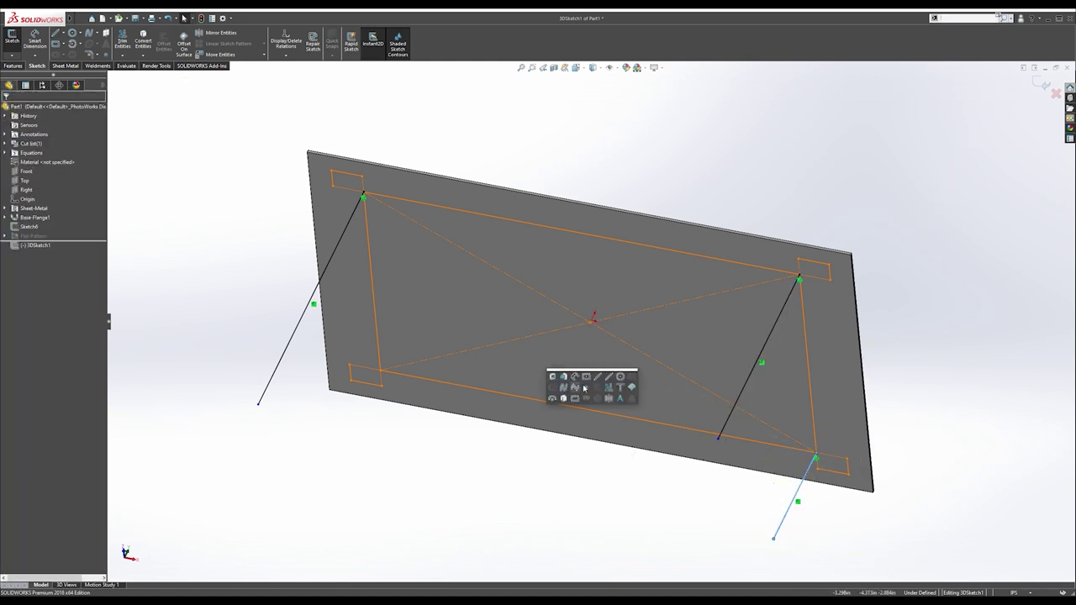
{"action": "left_click", "coordinate": [599, 379]}
{"action": "left_click", "coordinate": [379, 376]}
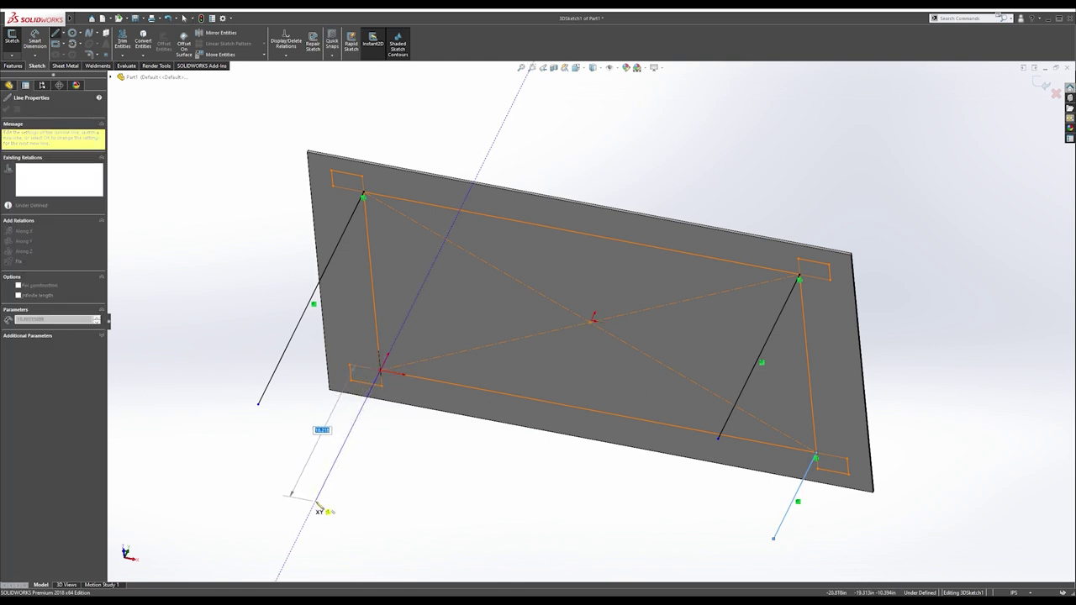
{"action": "left_click", "coordinate": [316, 502]}
{"action": "key", "text": "Escape"}
Make the four perpendicular leg lines equal in length.
{"action": "left_click", "coordinate": [361, 418]}
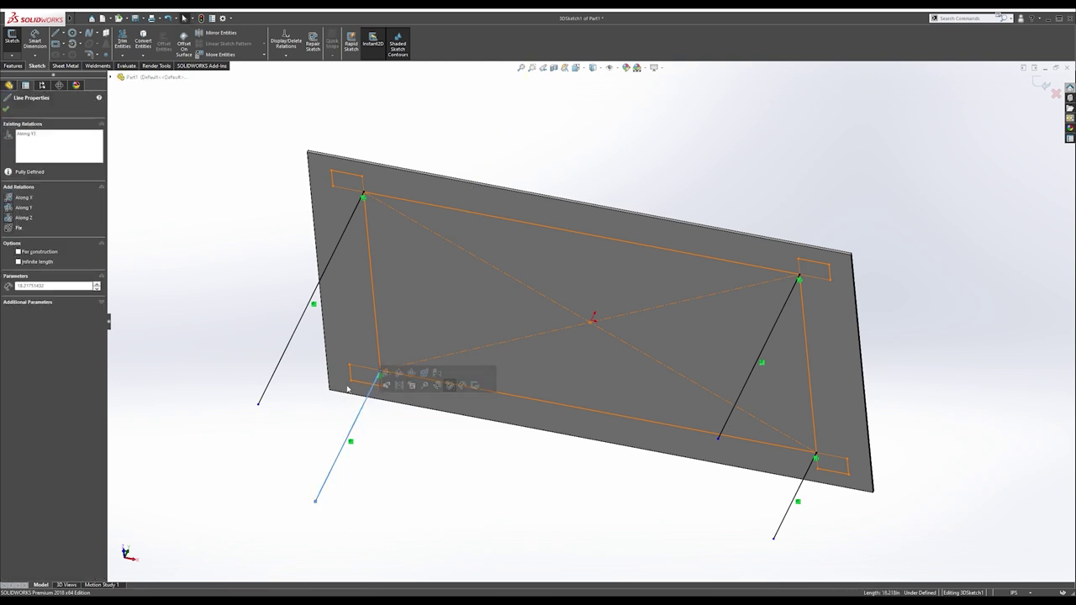
{"action": "left_click", "coordinate": [294, 336], "text": "ctrl"}
{"action": "left_click", "coordinate": [753, 373], "text": "ctrl"}
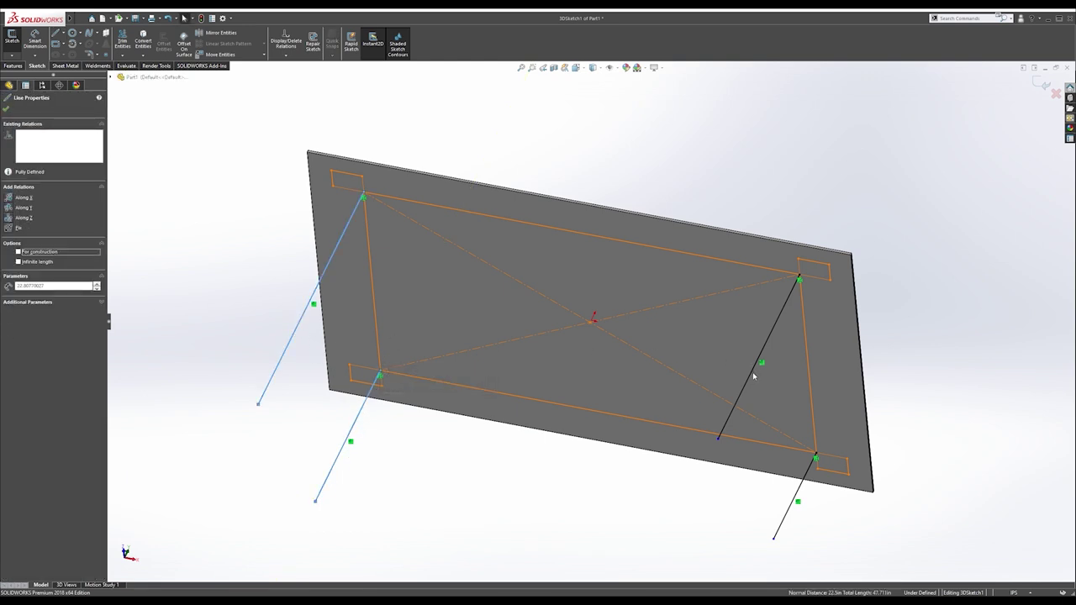
{"action": "left_click", "coordinate": [805, 478], "text": "ctrl"}
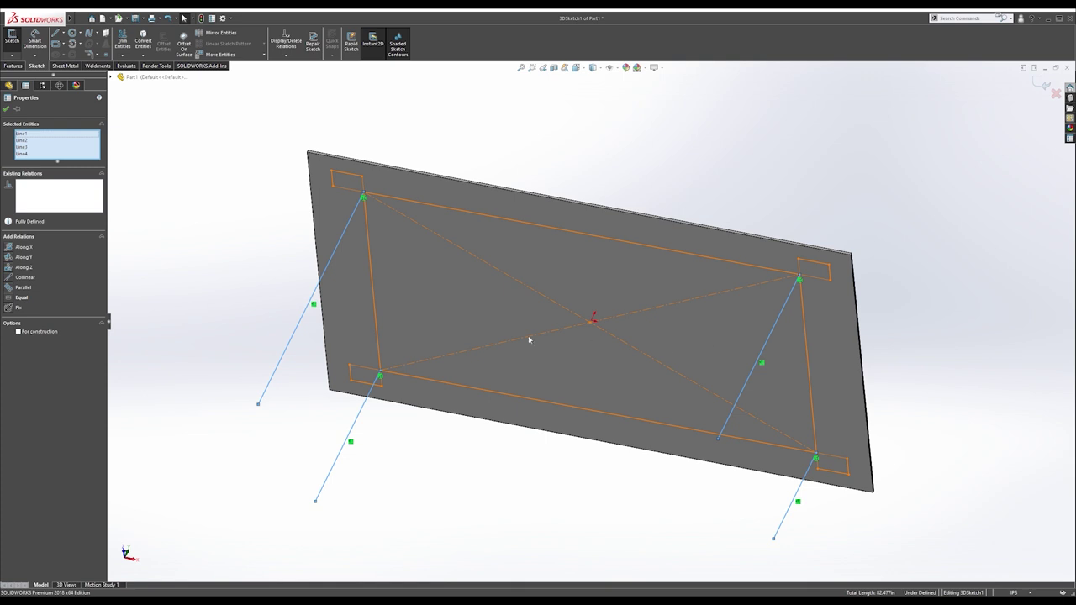
{"action": "left_click", "coordinate": [17, 288]}
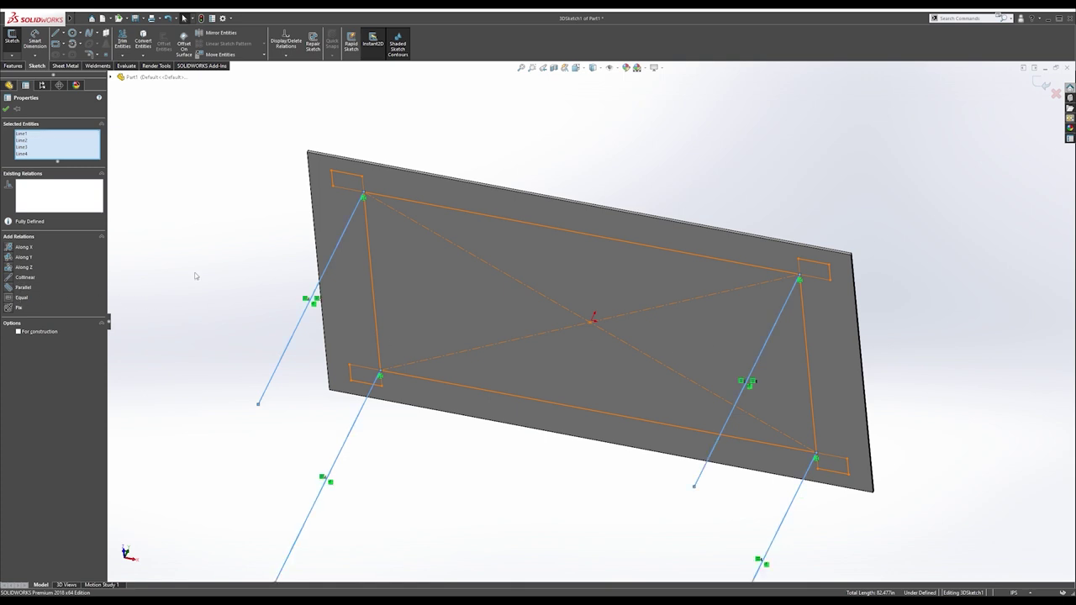
{"action": "left_click", "coordinate": [519, 187]}
Convert the four sides of the center rectangle into lines of the 3D sketch.
{"action": "left_click", "coordinate": [501, 221]}
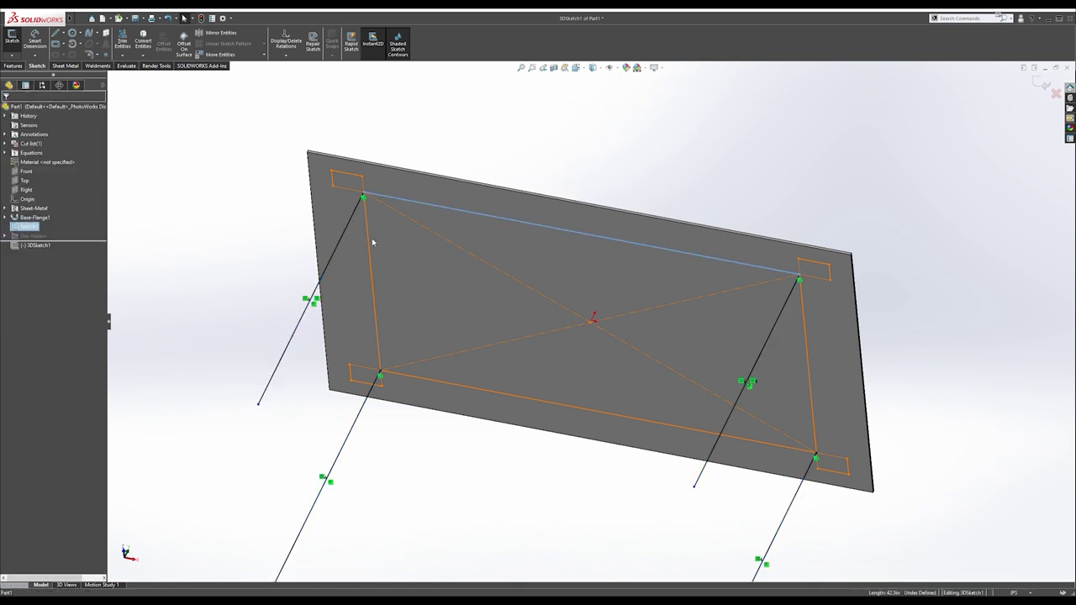
{"action": "left_click", "coordinate": [470, 387], "text": "ctrl"}
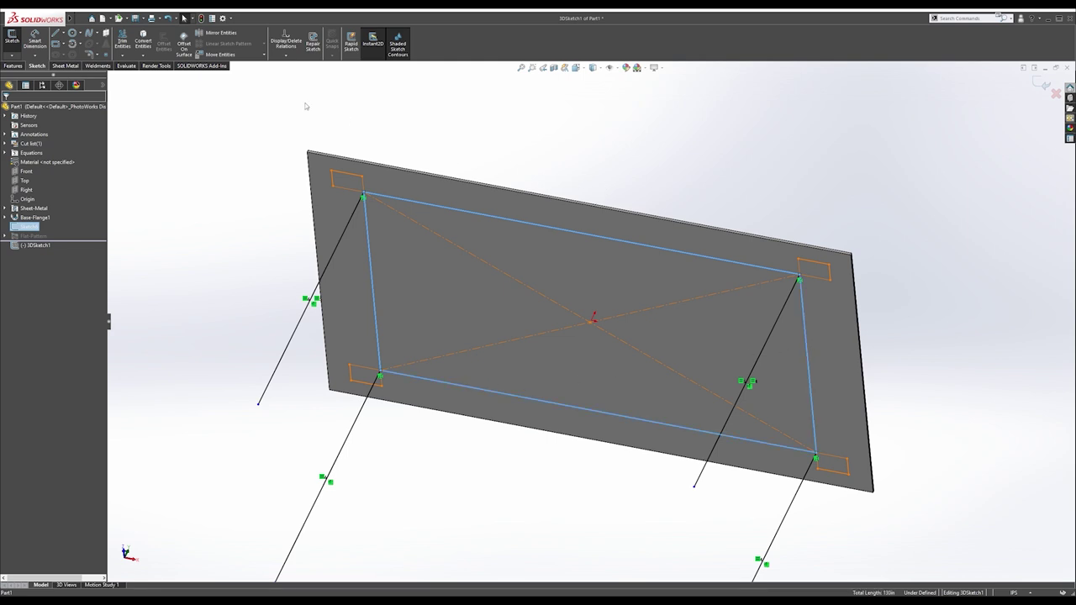
{"action": "left_click", "coordinate": [149, 49]}
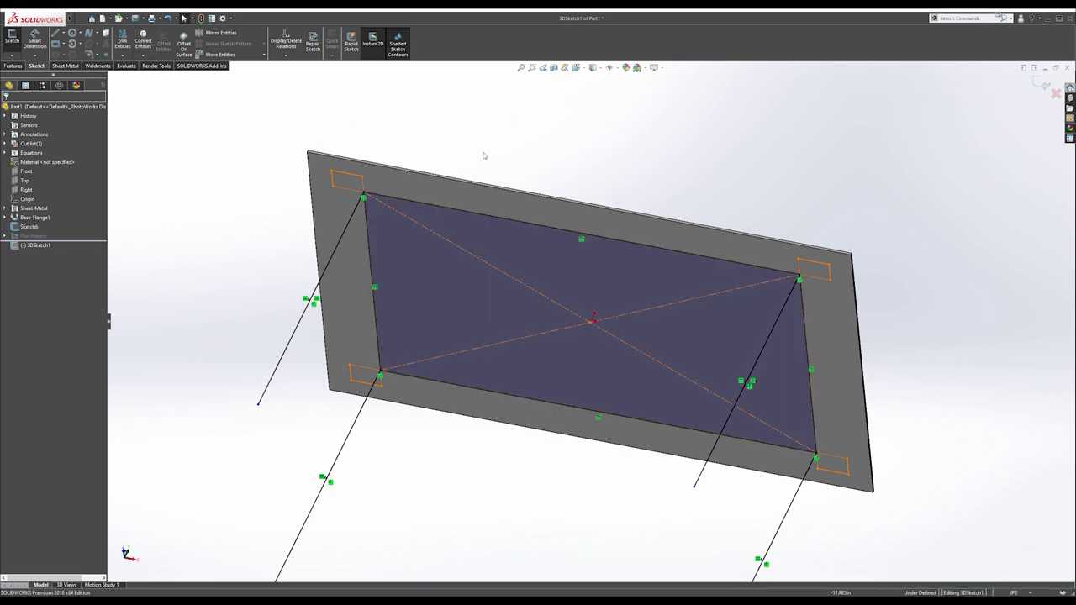
Dimension the leg line at the upper-left corner to 29 in.
{"action": "scroll", "coordinate": [496, 166], "scroll_direction": "up", "scroll_amount": 3}
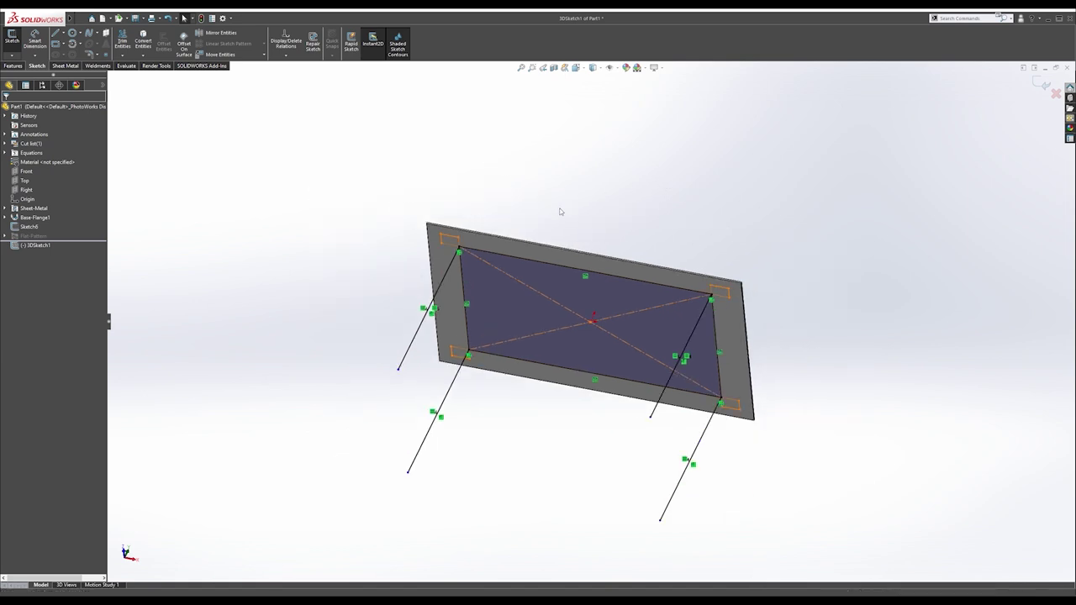
{"action": "key", "text": "s"}
{"action": "left_click", "coordinate": [481, 246]}
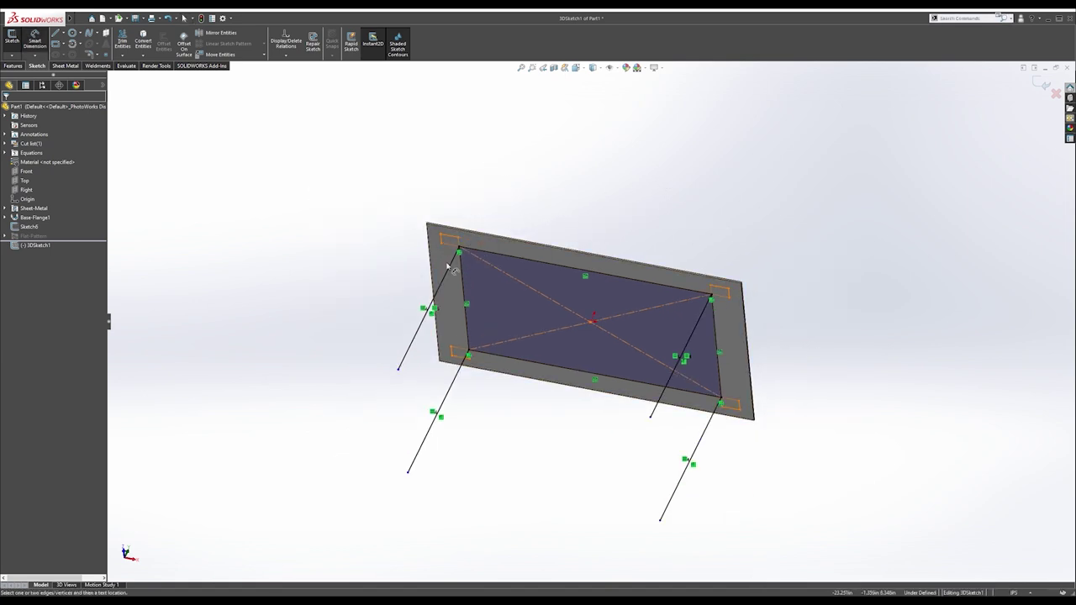
{"action": "left_click", "coordinate": [449, 267]}
{"action": "left_click", "coordinate": [367, 259]}
{"action": "type", "text": "29.000in"}
{"action": "key", "text": "Return"}
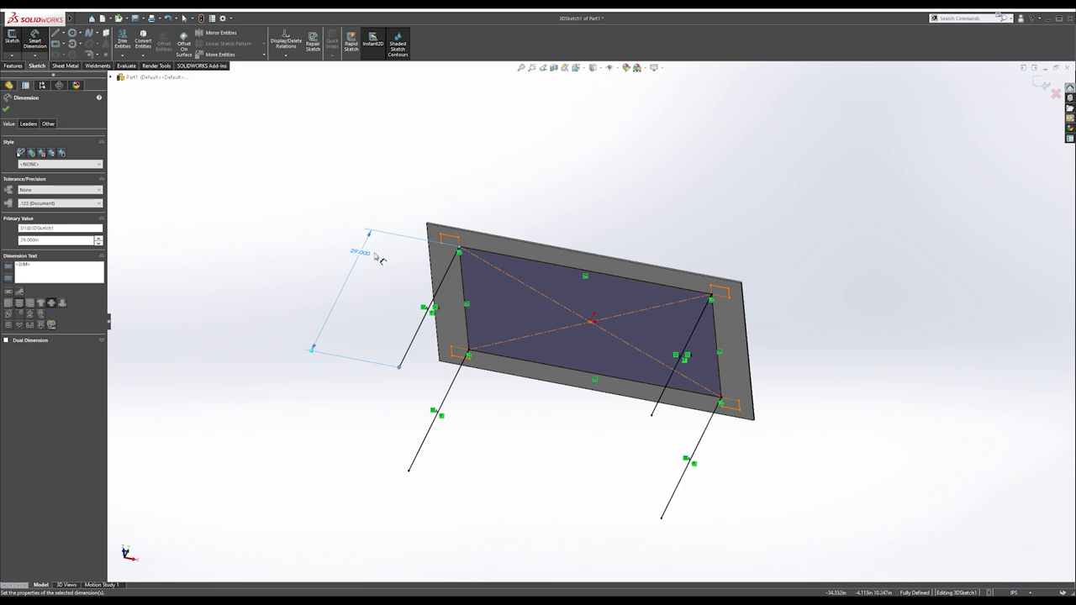
{"action": "left_click", "coordinate": [519, 192]}
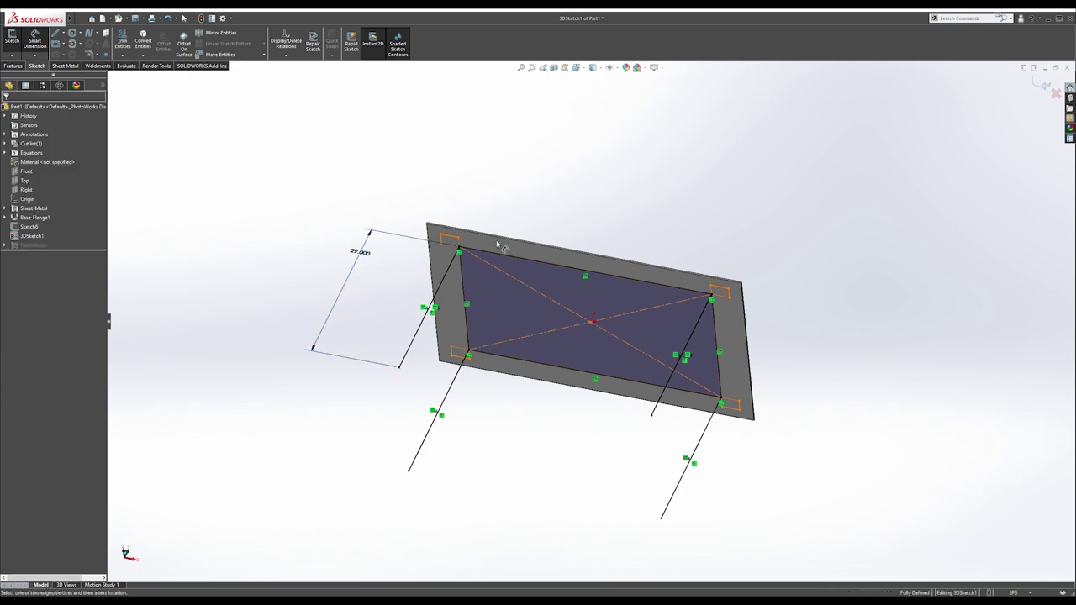
Draw a cross line left of center between the two long sides of the converted rectangle, parallel to its short sides.
{"action": "key", "text": "s"}
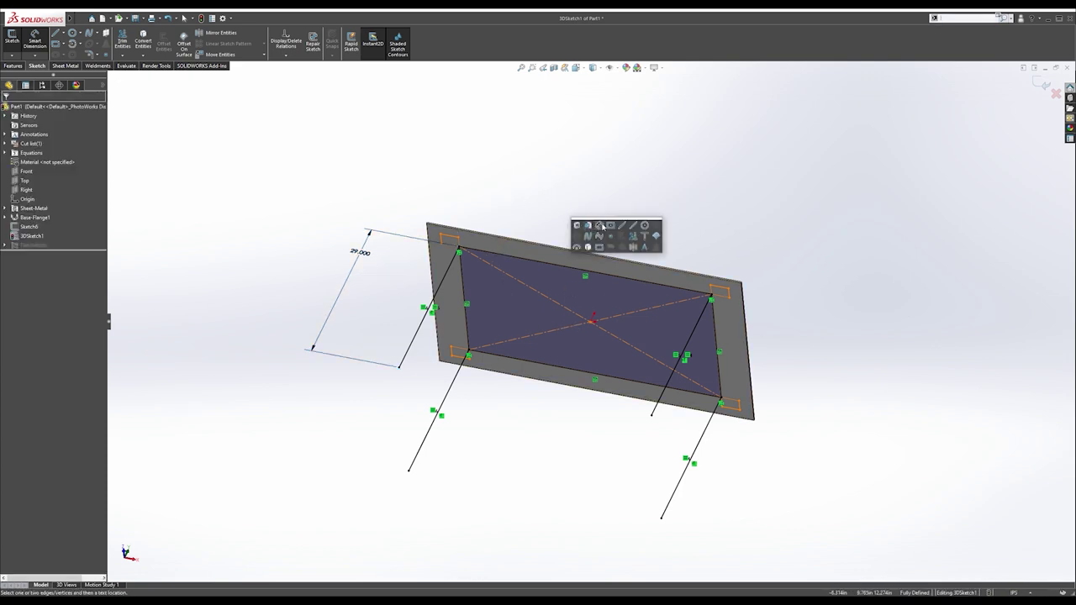
{"action": "left_click", "coordinate": [626, 226]}
{"action": "left_click", "coordinate": [544, 264]}
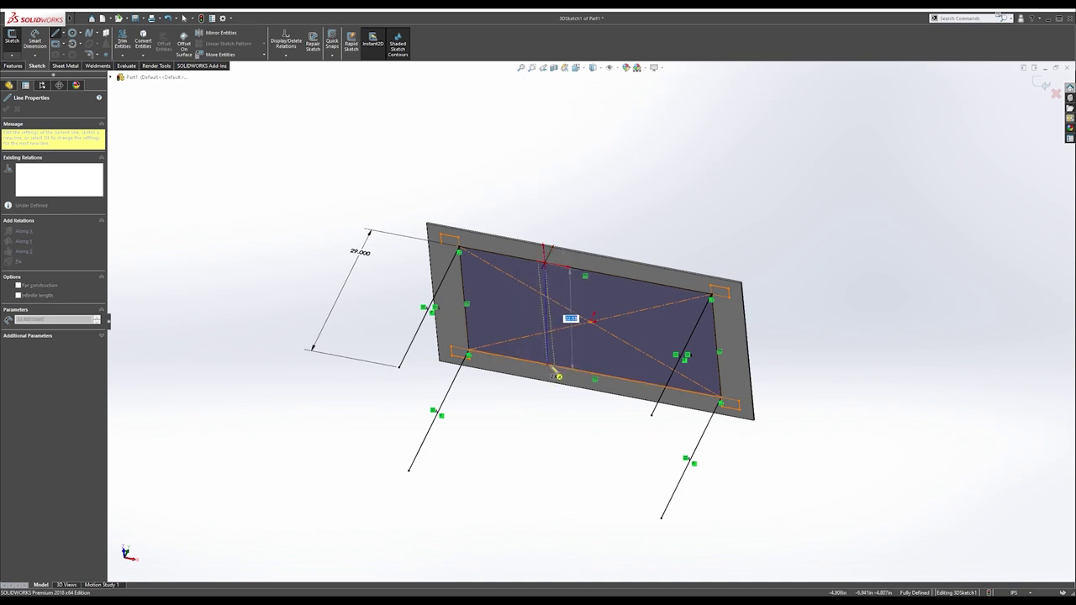
{"action": "left_click", "coordinate": [555, 368]}
{"action": "key", "text": "Escape"}
{"action": "key", "text": "Escape"}
{"action": "key", "text": "s"}
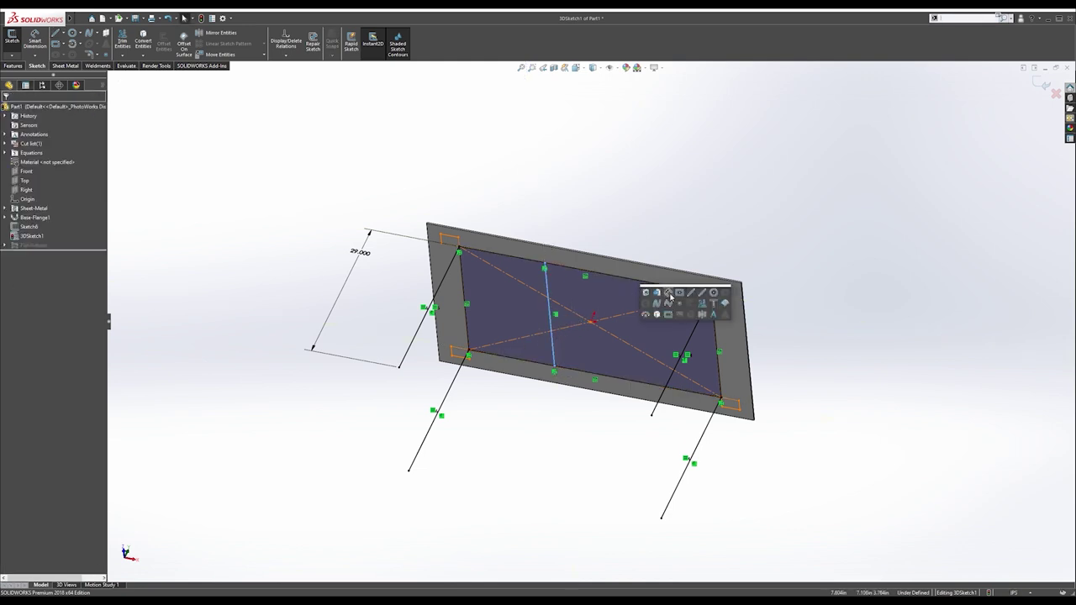
{"action": "left_click", "coordinate": [691, 294]}
{"action": "left_click", "coordinate": [633, 278]}
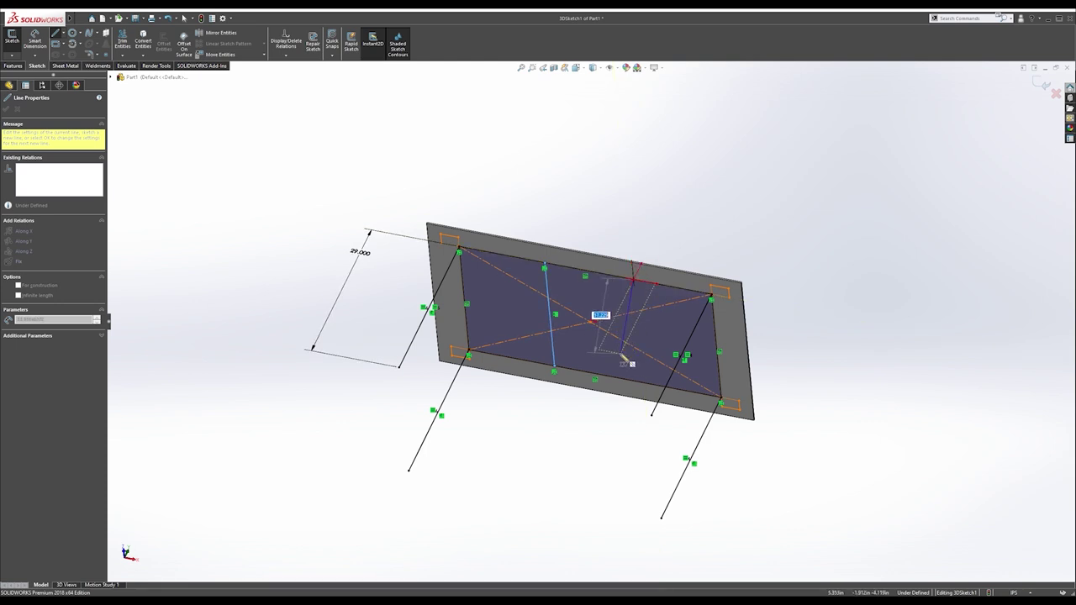
{"action": "left_click", "coordinate": [621, 355]}
{"action": "key", "text": "Escape"}
{"action": "mouse_move", "coordinate": [628, 322]}
{"action": "middle_mouse_down"}
{"action": "mouse_move", "coordinate": [565, 288]}
{"action": "mouse_move", "coordinate": [581, 278]}
{"action": "mouse_move", "coordinate": [566, 364]}
{"action": "middle_mouse_up"}
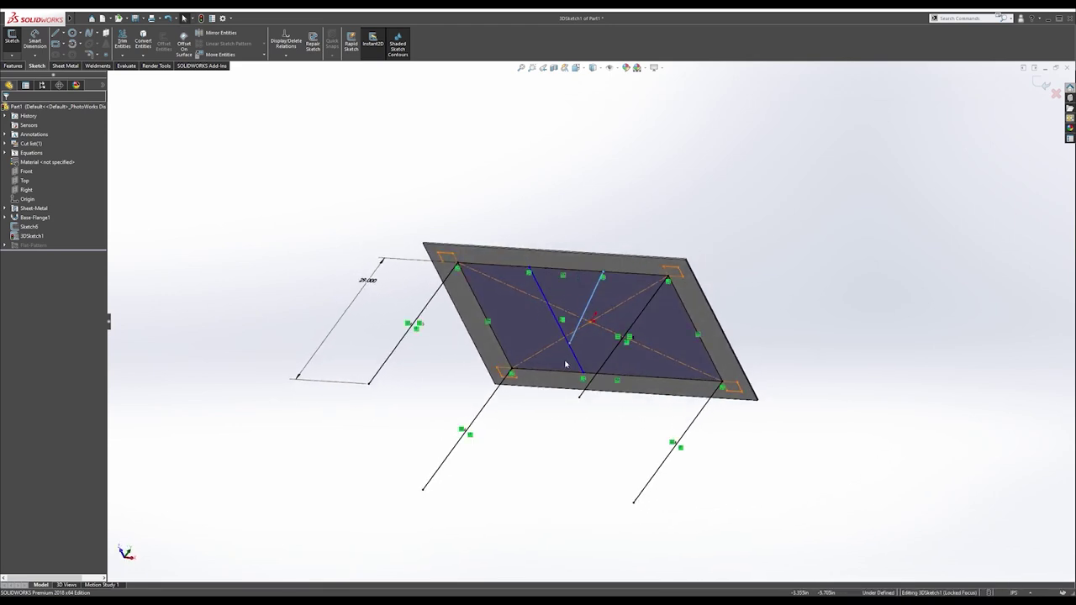
{"action": "key", "text": "Escape"}
{"action": "left_click", "coordinate": [590, 299]}
{"action": "key", "text": "Delete"}
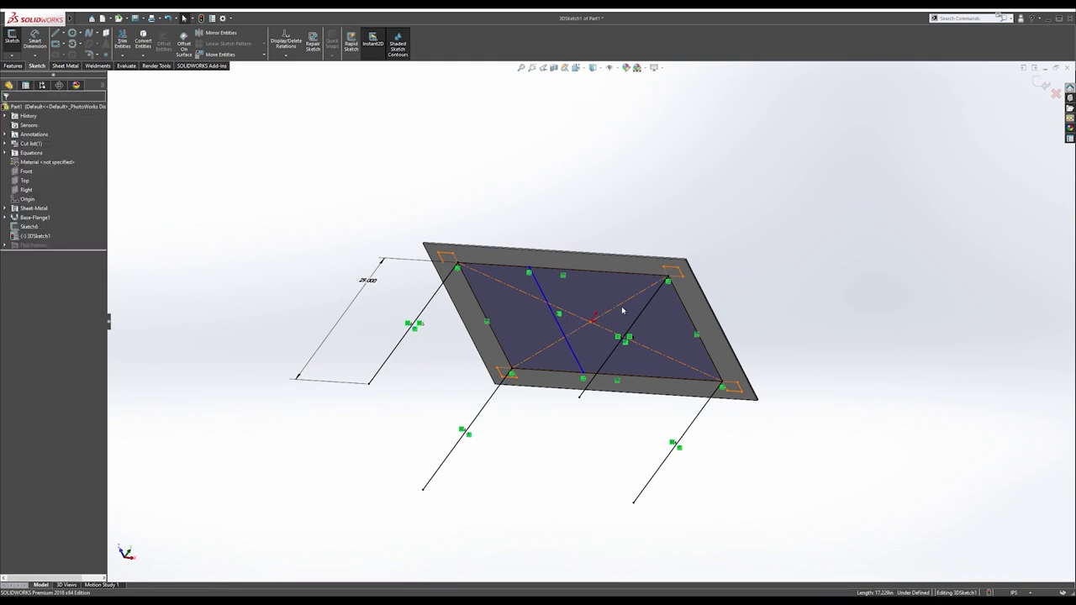
Draw a second cross line right of center between the two long sides, parallel to the first one.
{"action": "middle_click_drag", "start_coordinate": [622, 310], "coordinate": [636, 304]}
{"action": "key", "text": "s"}
{"action": "left_click", "coordinate": [686, 307]}
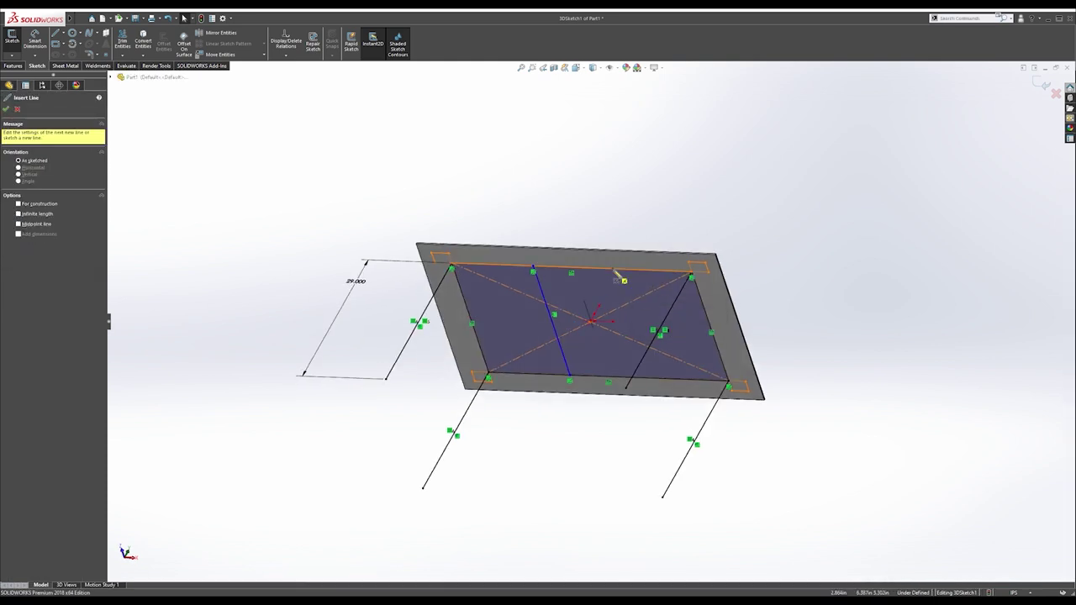
{"action": "left_click", "coordinate": [616, 270]}
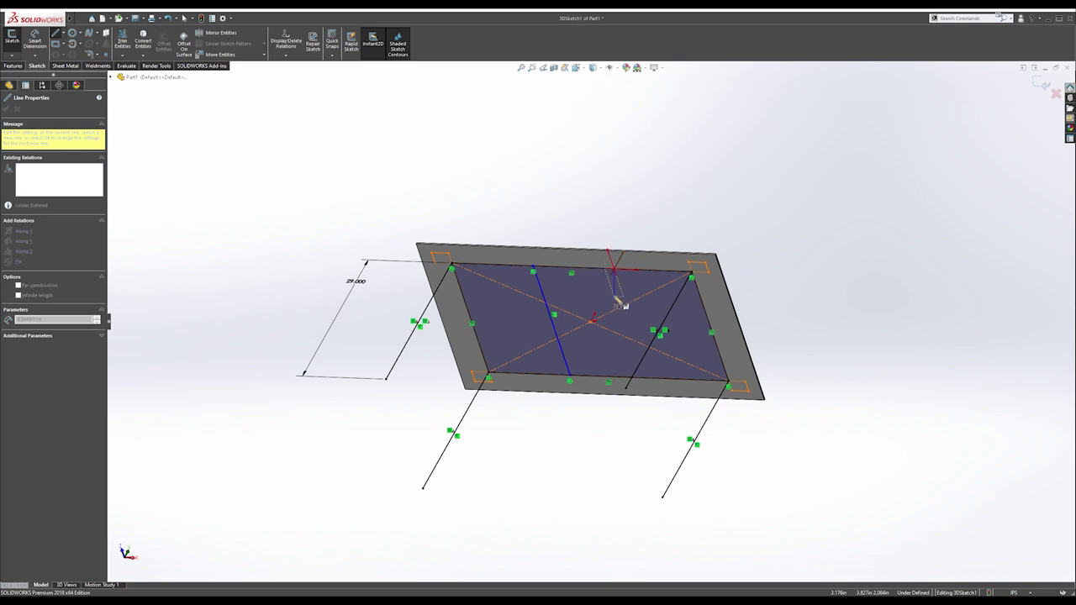
{"action": "left_click", "coordinate": [651, 384]}
{"action": "key", "text": "Escape"}
Dimension the distance between the right cross line and the rectangle's right side to 15 in.
{"action": "middle_click_drag", "start_coordinate": [642, 341], "coordinate": [669, 303]}
{"action": "key", "text": "s"}
{"action": "left_click", "coordinate": [698, 314]}
{"action": "key", "text": "d"}
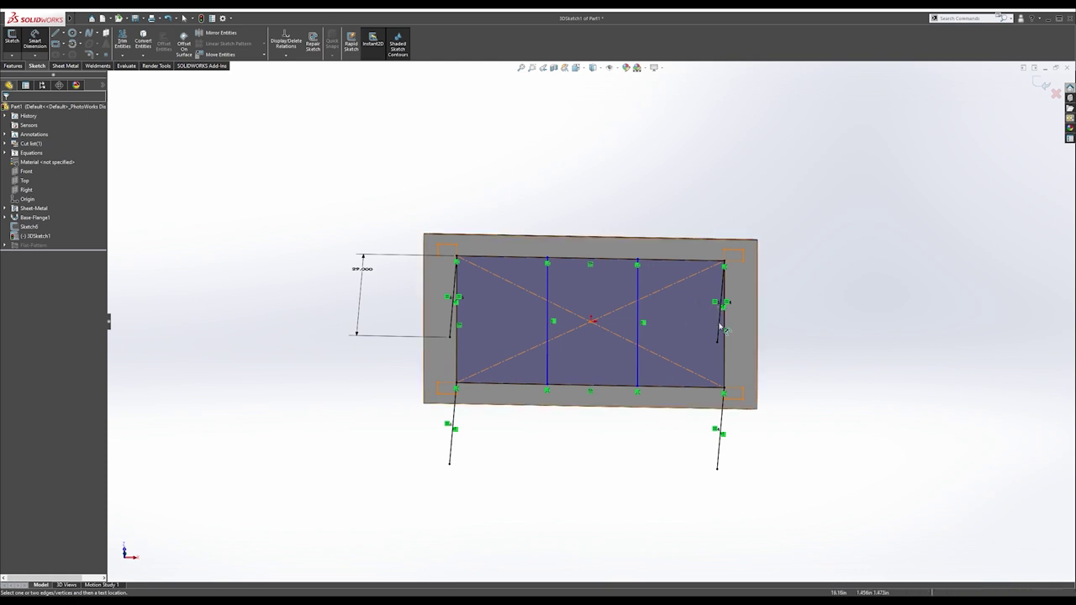
{"action": "left_click", "coordinate": [725, 354]}
{"action": "left_click", "coordinate": [637, 340]}
{"action": "left_click", "coordinate": [664, 217]}
{"action": "type", "text": "15"}
{"action": "key", "text": "Return"}
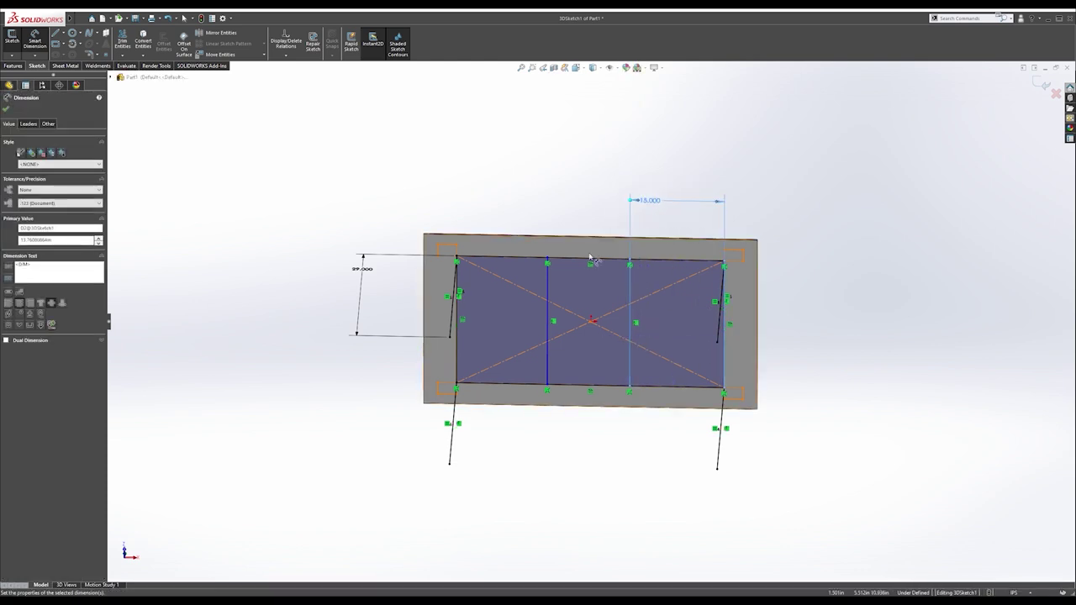
Dimension the distance between the left cross line and the rectangle's left side to 15 in.
{"action": "left_click", "coordinate": [547, 284]}
{"action": "left_click", "coordinate": [456, 311]}
{"action": "left_click", "coordinate": [527, 217]}
{"action": "type", "text": "15"}
{"action": "key", "text": "Return"}
{"action": "middle_click_drag", "start_coordinate": [514, 266], "coordinate": [499, 376]}
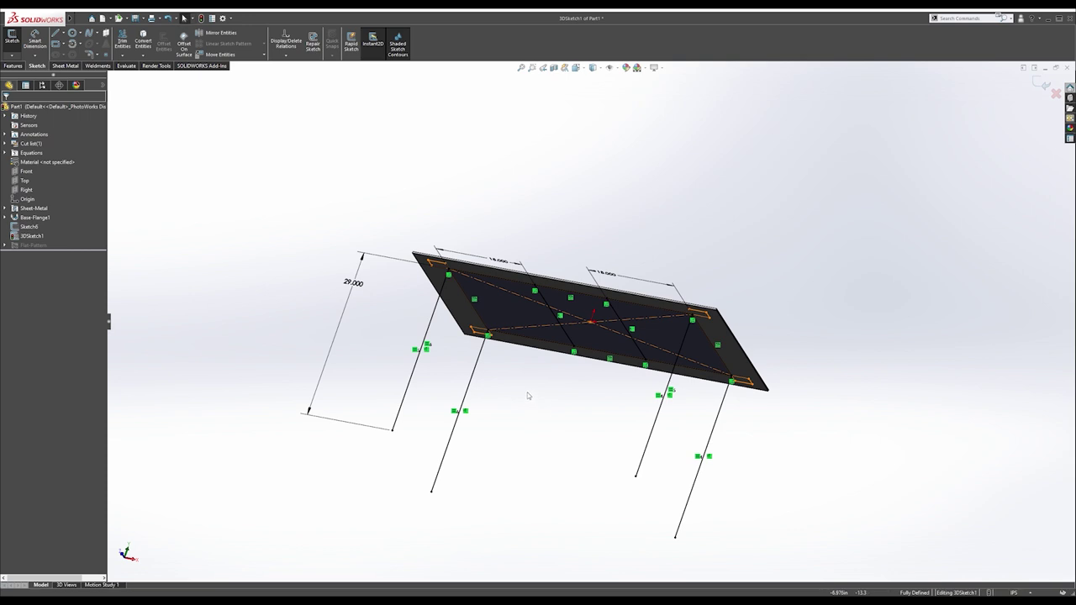
Draw a line between the lower parts of the two legs on the long side nearest the 29 in dimension, parallel to the table top.
{"action": "key", "text": "s"}
{"action": "left_click", "coordinate": [583, 371]}
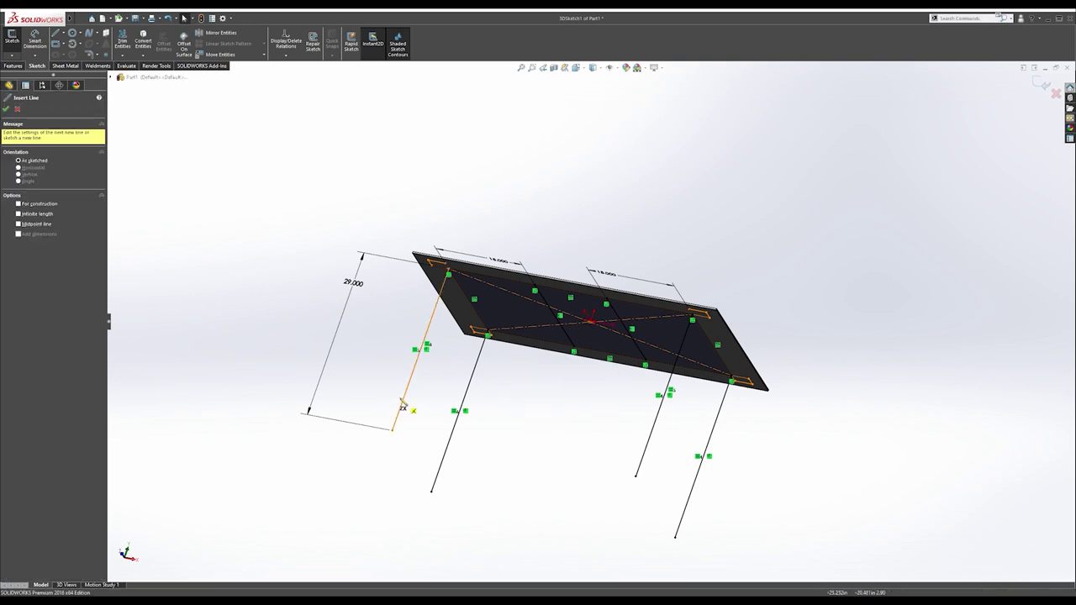
{"action": "left_click", "coordinate": [405, 395]}
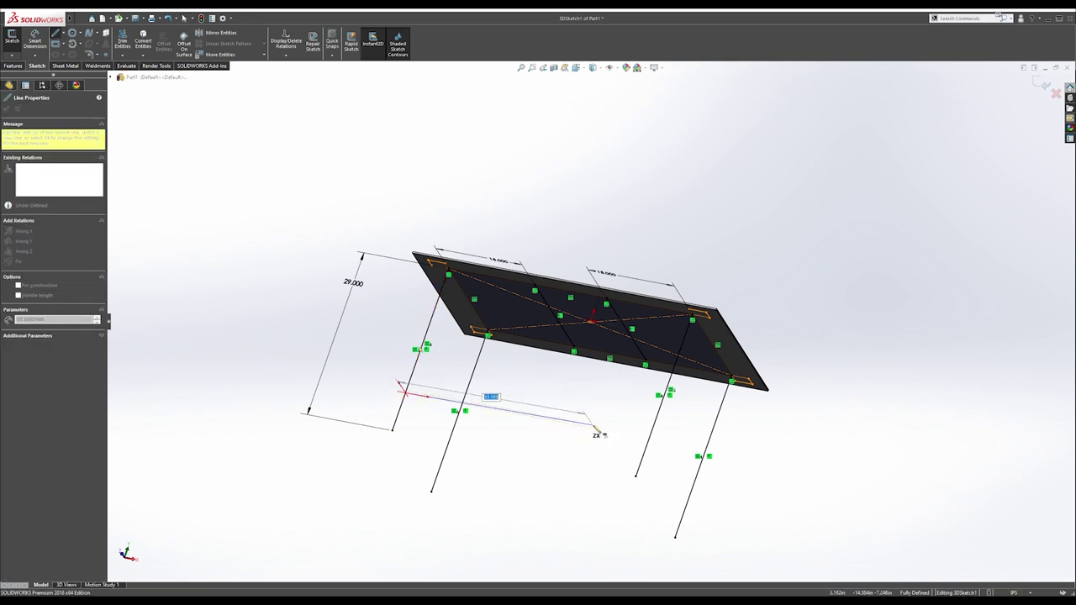
{"action": "mouse_move", "coordinate": [571, 428]}
{"action": "middle_mouse_down"}
{"action": "mouse_move", "coordinate": [526, 370]}
{"action": "mouse_move", "coordinate": [594, 413]}
{"action": "middle_mouse_up"}
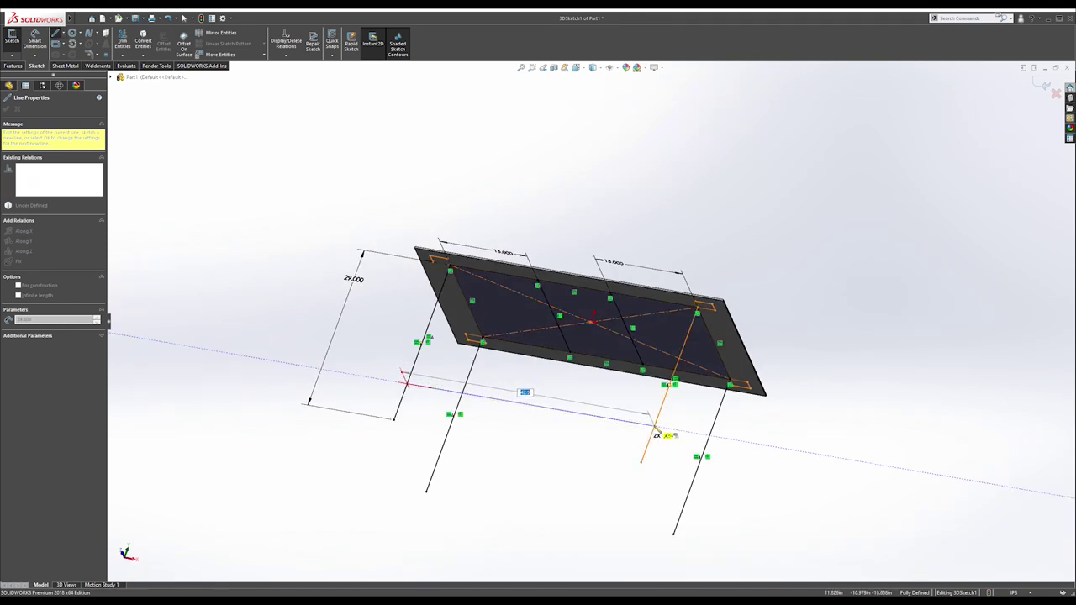
{"action": "left_click", "coordinate": [657, 427]}
{"action": "key", "text": "Escape"}
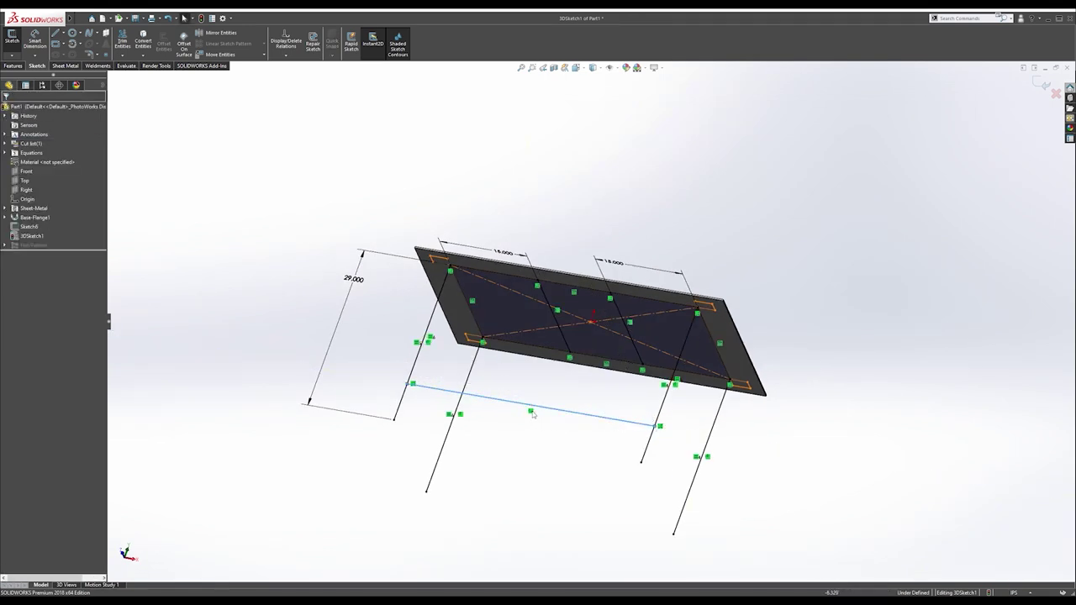
Draw a short-side line from the end of the lower long line farthest from the 29 in dimension to the neighbouring leg.
{"action": "middle_click_drag", "start_coordinate": [567, 416], "coordinate": [530, 468]}
{"action": "key", "text": "s"}
{"action": "left_click", "coordinate": [580, 458]}
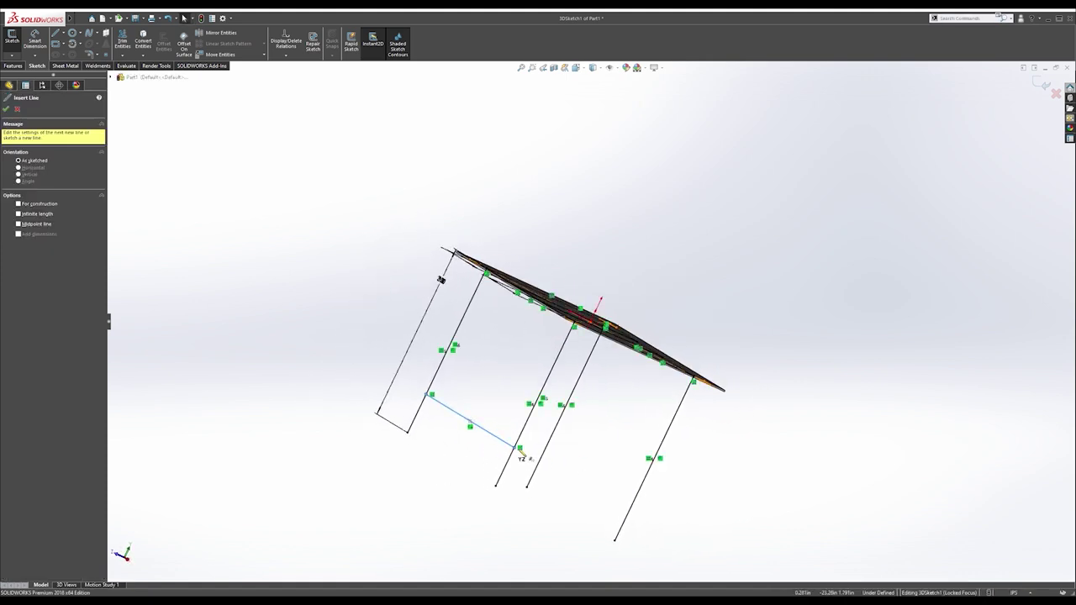
{"action": "left_click", "coordinate": [518, 447]}
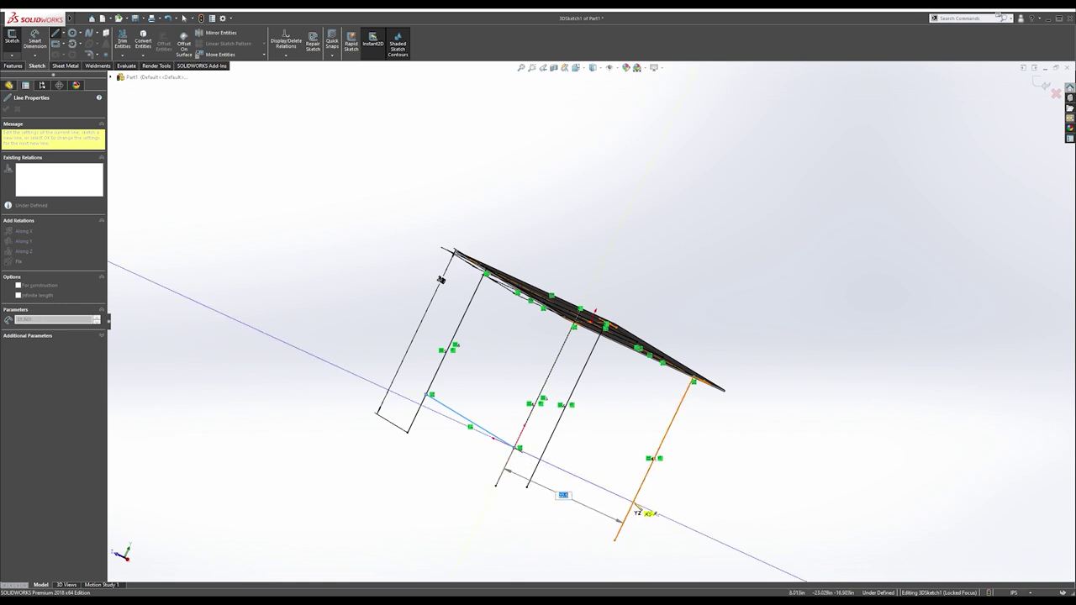
{"action": "left_click", "coordinate": [635, 502]}
{"action": "key", "text": "Escape"}
Draw the opposite lower long line from the short line's free end to the fourth leg, parallel to the first long line.
{"action": "middle_click_drag", "start_coordinate": [635, 504], "coordinate": [508, 478]}
{"action": "key", "text": "s"}
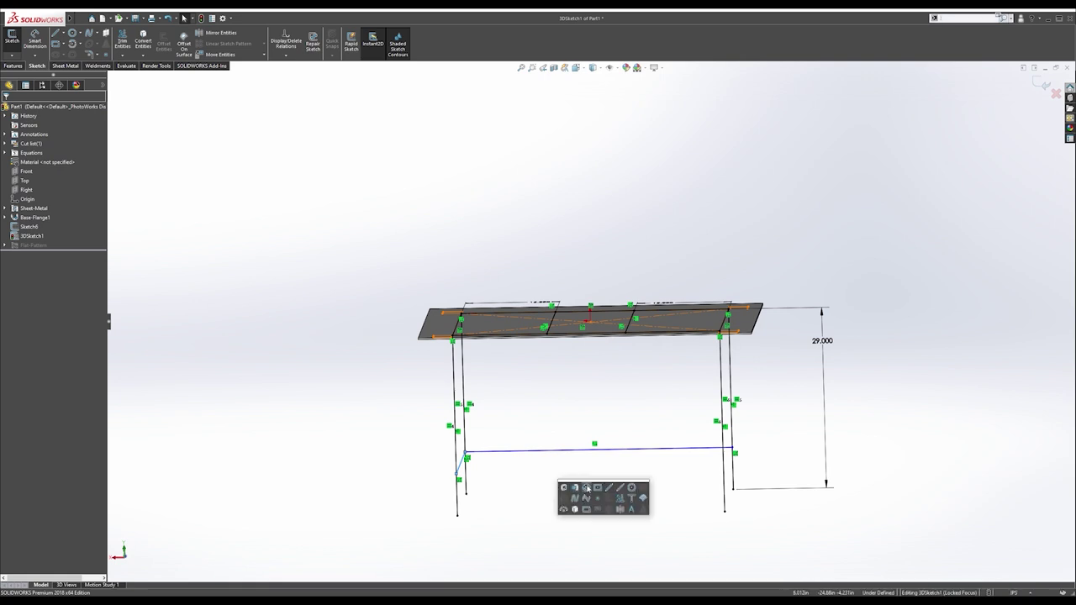
{"action": "left_click", "coordinate": [608, 488]}
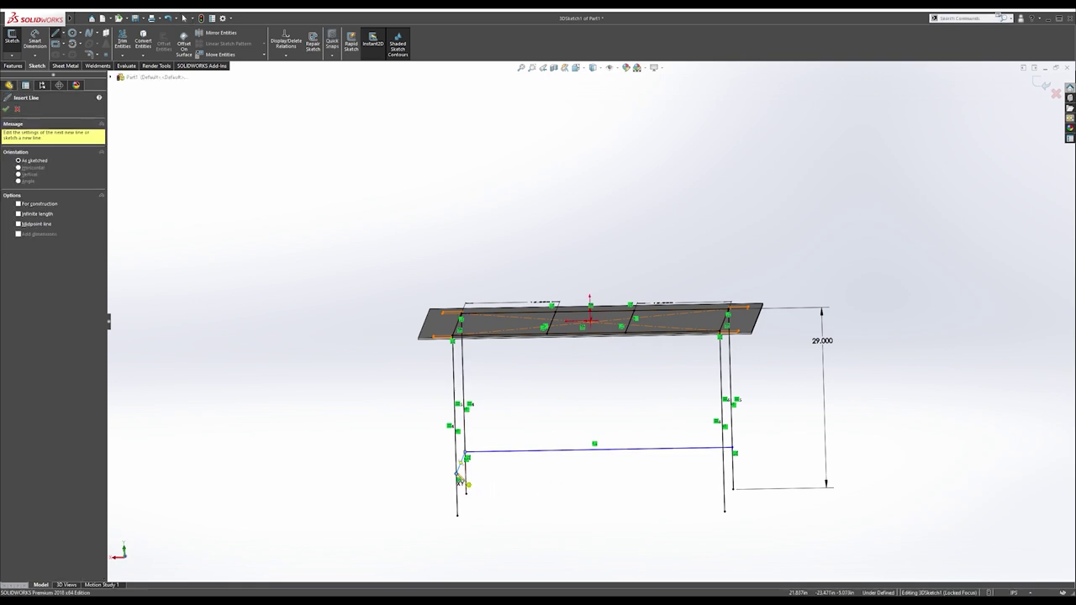
{"action": "left_click", "coordinate": [459, 475]}
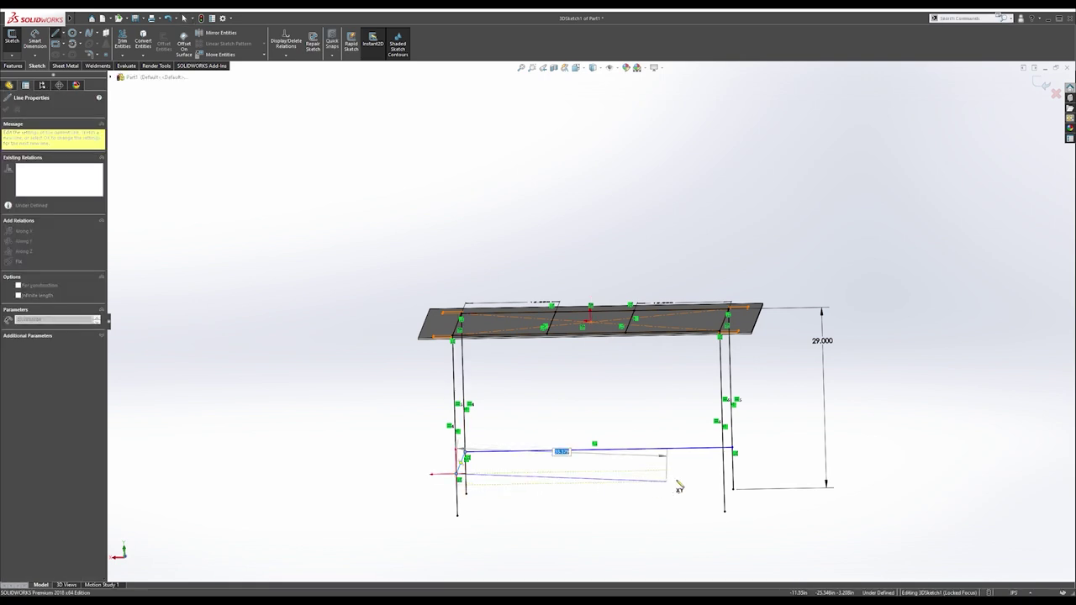
{"action": "left_click", "coordinate": [724, 473]}
{"action": "key", "text": "Escape"}
Close the lower frame rectangle with a second short-side line joining the ends of the two long lines.
{"action": "middle_click_drag", "start_coordinate": [722, 475], "coordinate": [613, 485]}
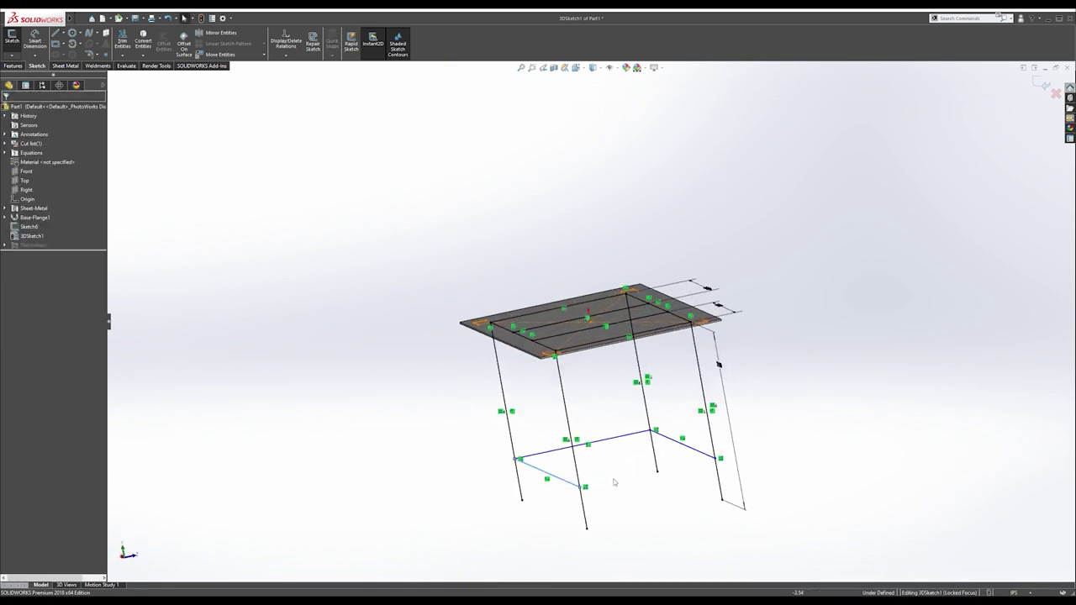
{"action": "key", "text": "s"}
{"action": "left_click", "coordinate": [675, 485]}
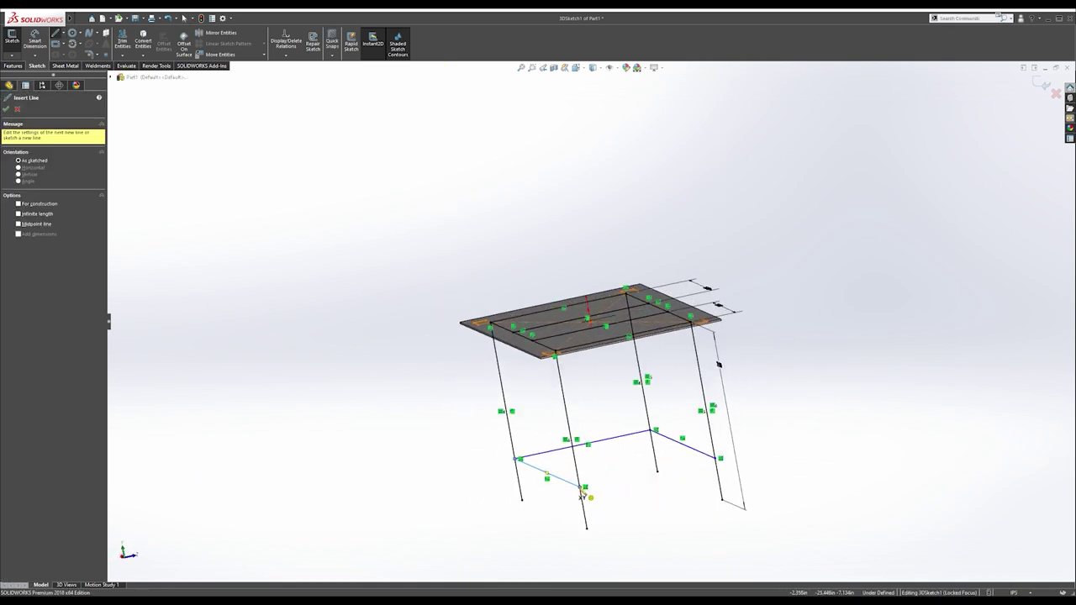
{"action": "left_click", "coordinate": [584, 487]}
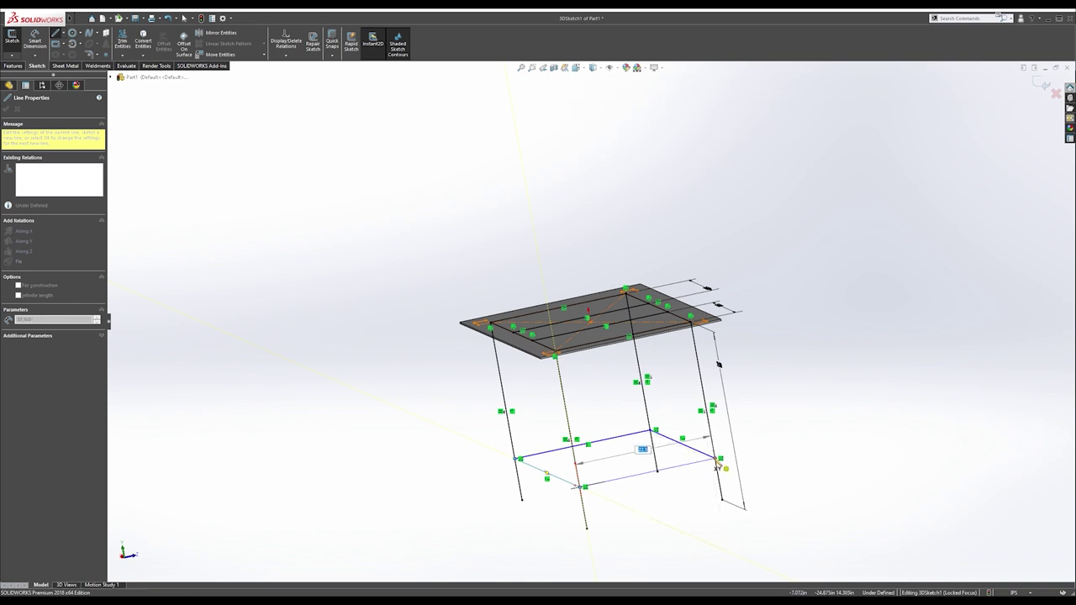
{"action": "left_click", "coordinate": [718, 464]}
{"action": "key", "text": "Escape"}
Dimension the distance from a leg's bottom end to the lower frame corner on that leg to 2.5 in.
{"action": "mouse_move", "coordinate": [718, 465]}
{"action": "middle_mouse_down"}
{"action": "mouse_move", "coordinate": [679, 397]}
{"action": "mouse_move", "coordinate": [639, 462]}
{"action": "middle_mouse_up"}
{"action": "middle_click_drag", "start_coordinate": [499, 471], "coordinate": [487, 446]}
{"action": "scroll", "coordinate": [509, 409], "scroll_direction": "down", "scroll_amount": 4}
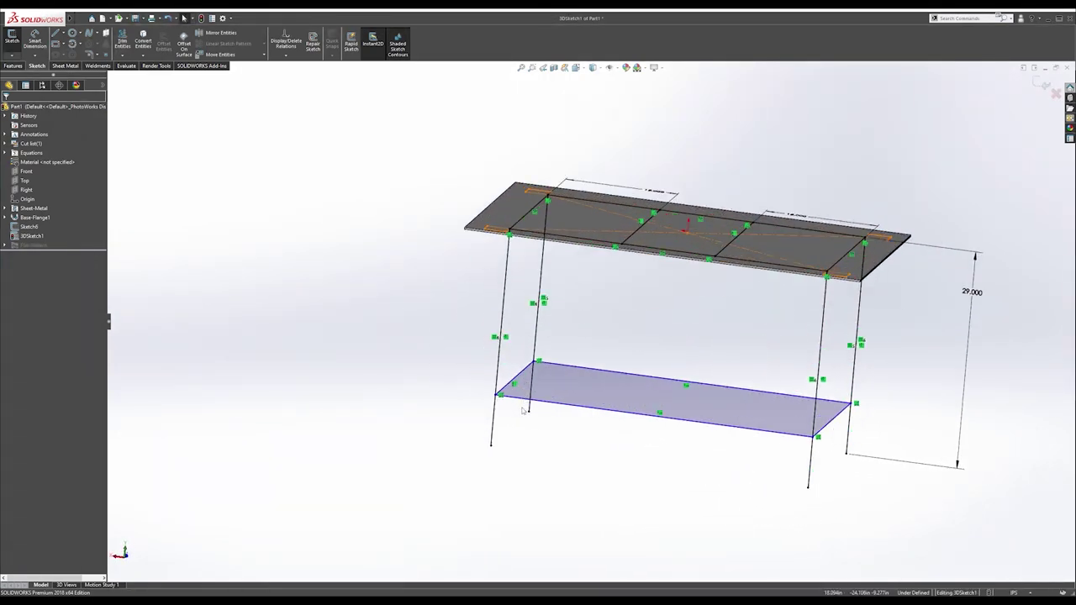
{"action": "key", "text": "s"}
{"action": "left_click", "coordinate": [559, 412]}
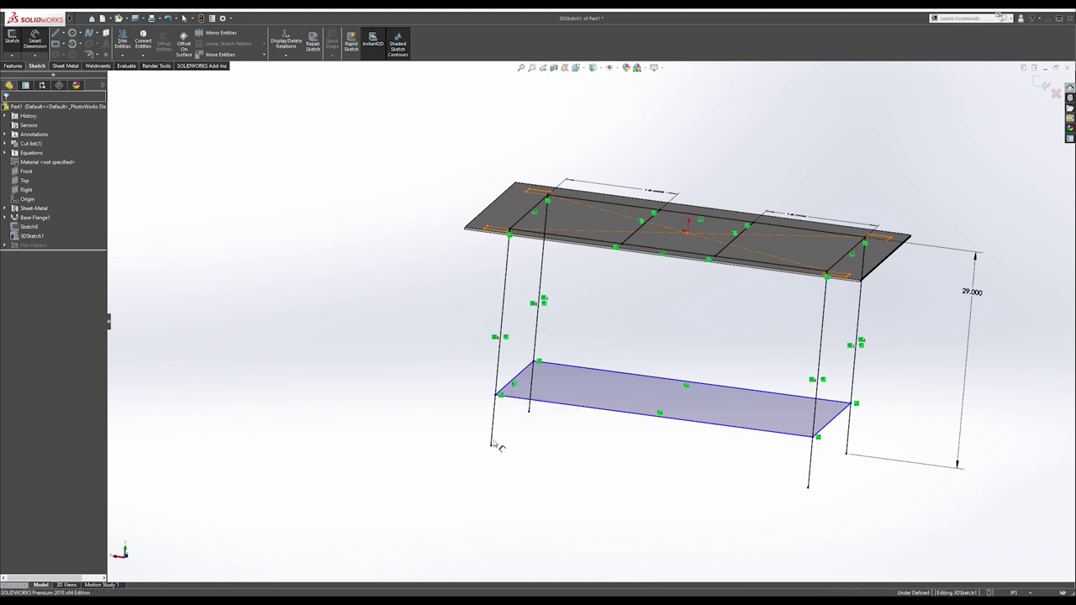
{"action": "left_click", "coordinate": [491, 446]}
{"action": "left_click", "coordinate": [498, 395]}
{"action": "left_click", "coordinate": [462, 412]}
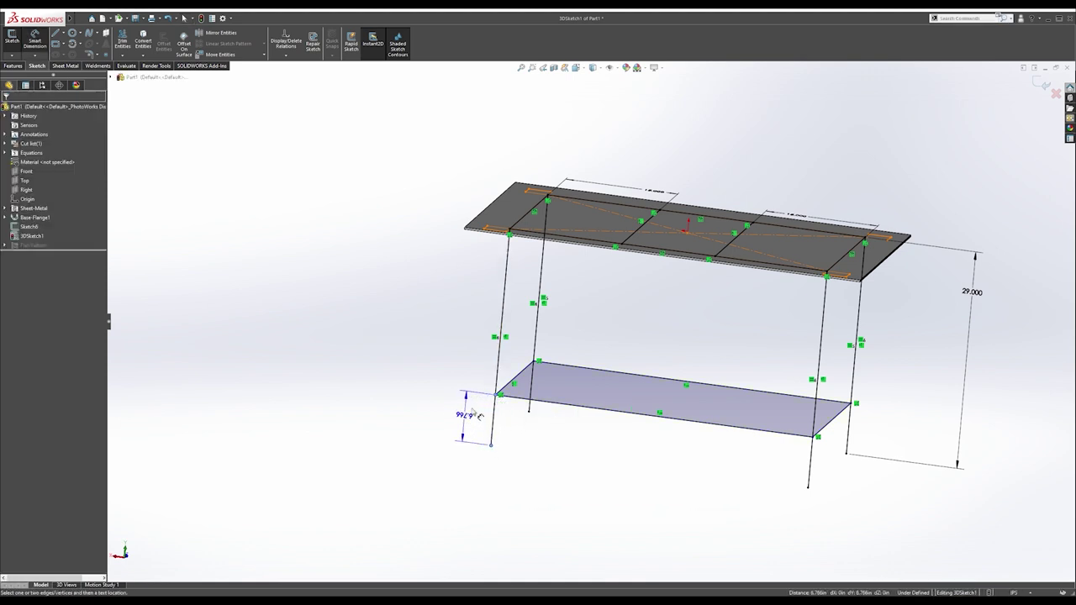
{"action": "type", "text": "2.5"}
{"action": "key", "text": "Return"}
{"action": "key", "text": "Escape"}
Leave the 3D sketch and set up a Structural Member with the ANSI inch standard, type Tube (rectangular) and size TR3x2x0.1875.
{"action": "mouse_move", "coordinate": [605, 372]}
{"action": "middle_mouse_down"}
{"action": "mouse_move", "coordinate": [591, 235]}
{"action": "mouse_move", "coordinate": [577, 271]}
{"action": "mouse_move", "coordinate": [597, 241]}
{"action": "mouse_move", "coordinate": [654, 225]}
{"action": "mouse_move", "coordinate": [620, 303]}
{"action": "mouse_move", "coordinate": [630, 269]}
{"action": "mouse_move", "coordinate": [607, 255]}
{"action": "middle_mouse_up"}
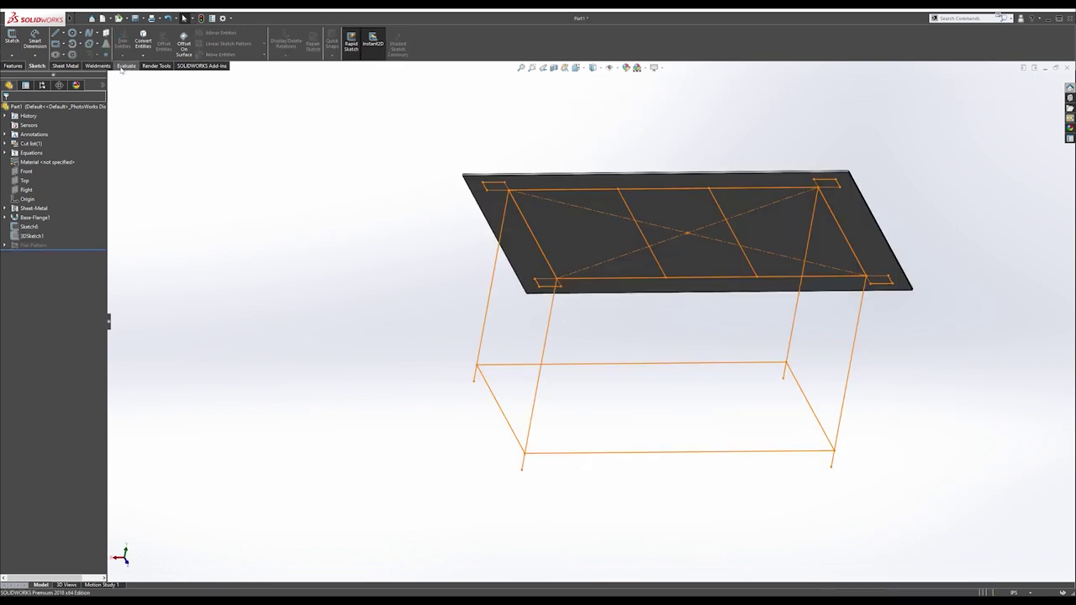
{"action": "left_click", "coordinate": [96, 67]}
{"action": "left_click", "coordinate": [61, 43]}
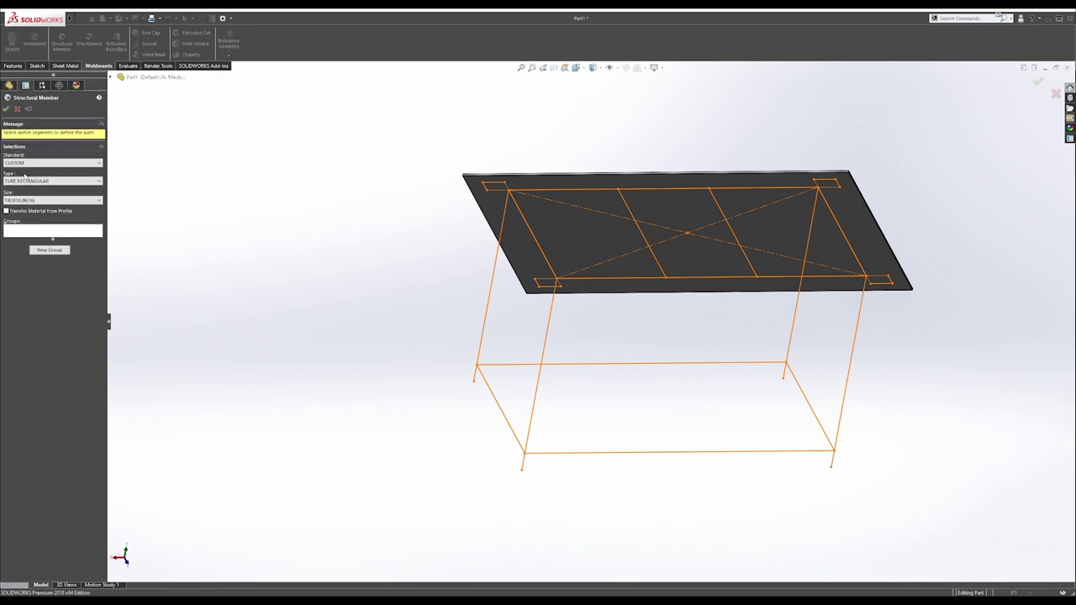
{"action": "left_click", "coordinate": [27, 163]}
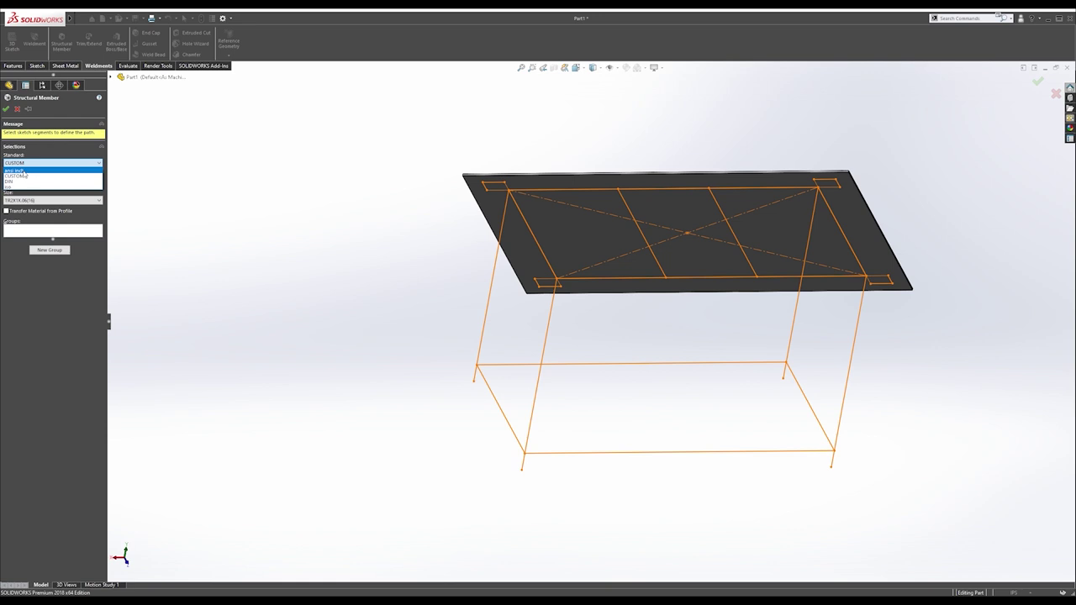
{"action": "left_click", "coordinate": [25, 172]}
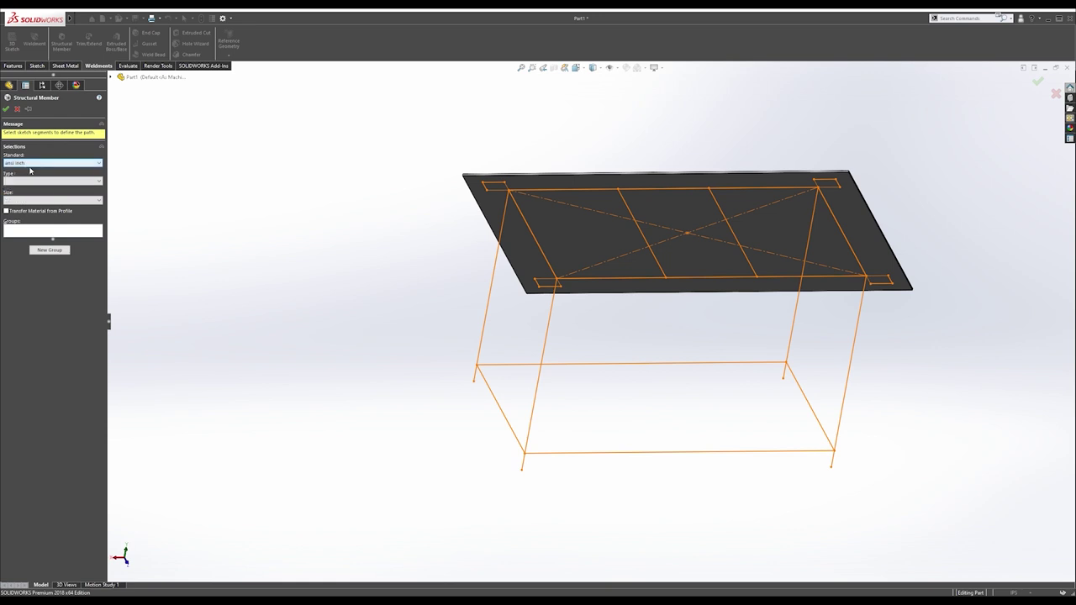
{"action": "left_click", "coordinate": [22, 181]}
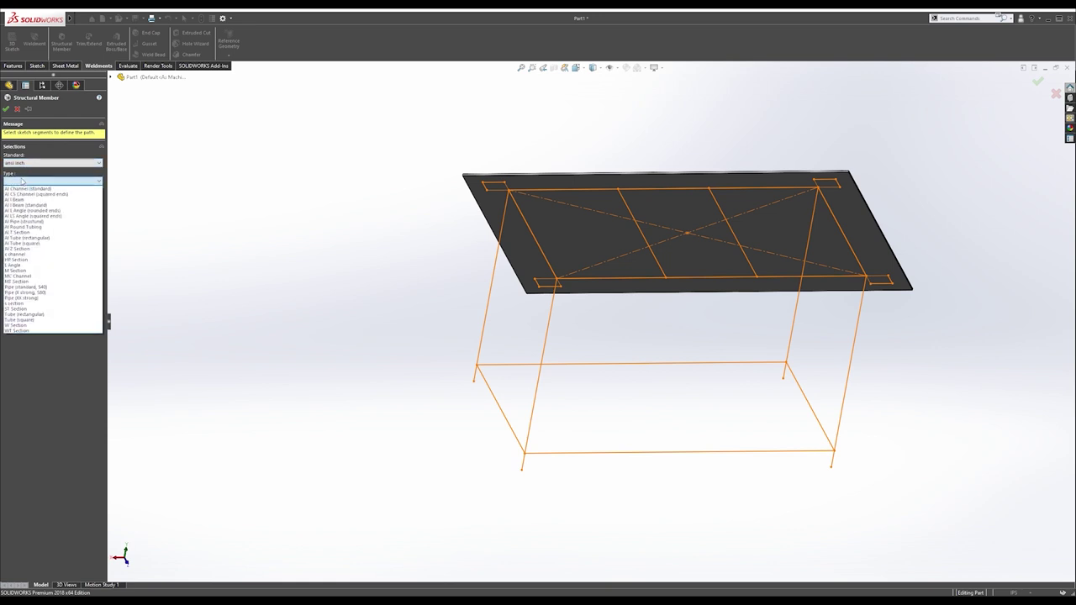
{"action": "left_click", "coordinate": [32, 314]}
{"action": "left_click", "coordinate": [30, 201]}
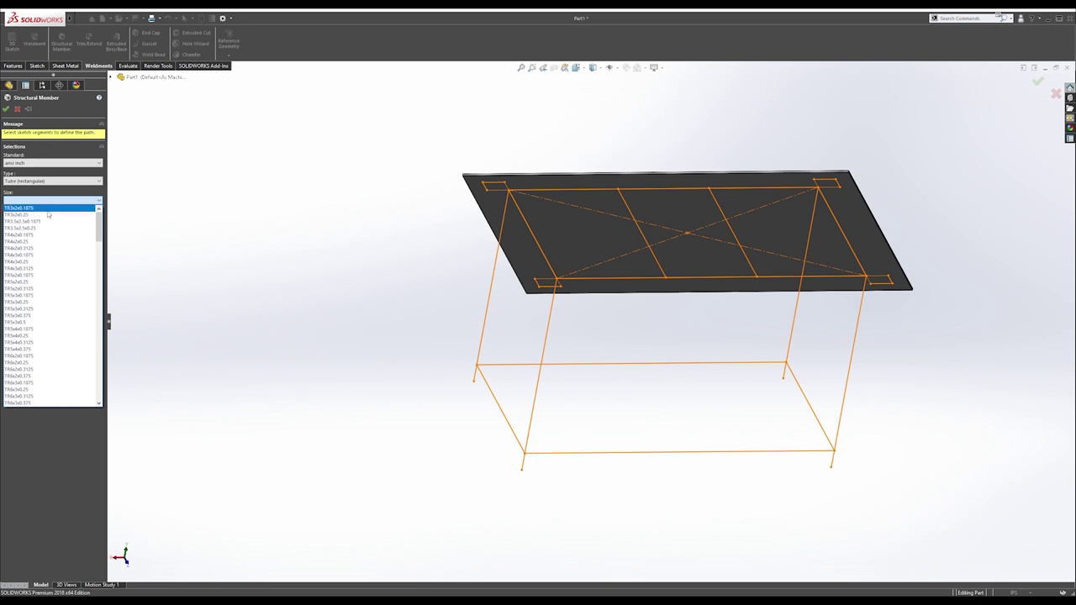
{"action": "left_click", "coordinate": [49, 209]}
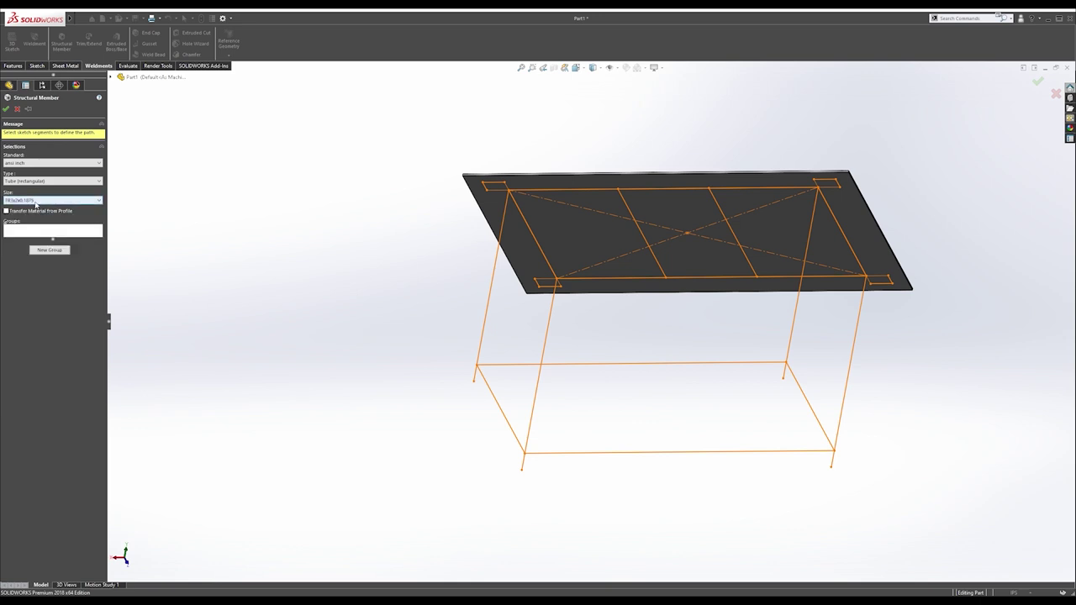
Apply the rectangular tube profile to the leftmost leg line and create the structural member.
{"action": "left_click", "coordinate": [74, 229]}
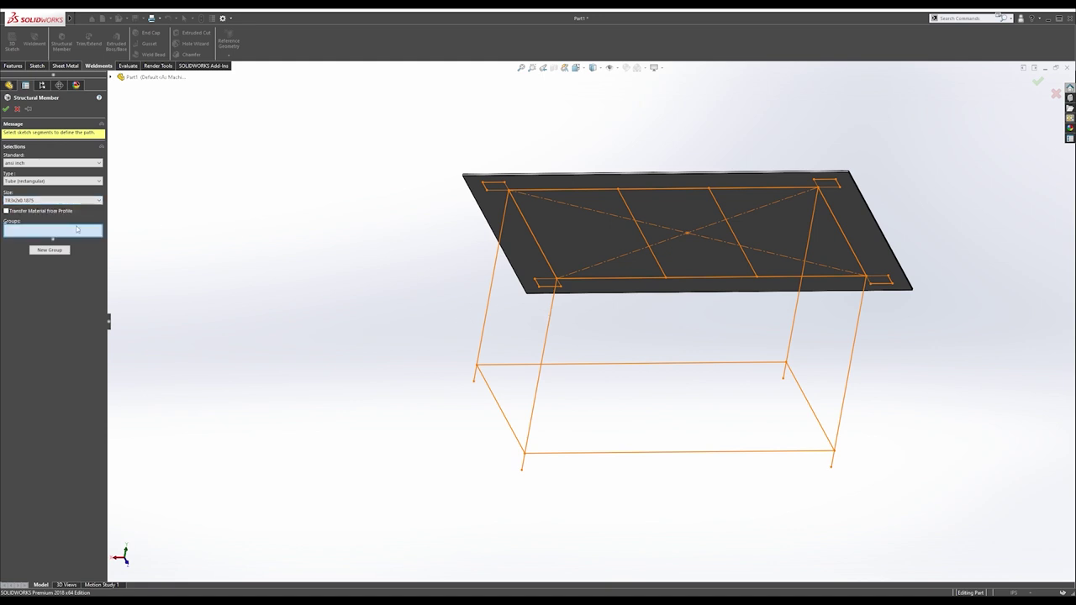
{"action": "left_click", "coordinate": [504, 216]}
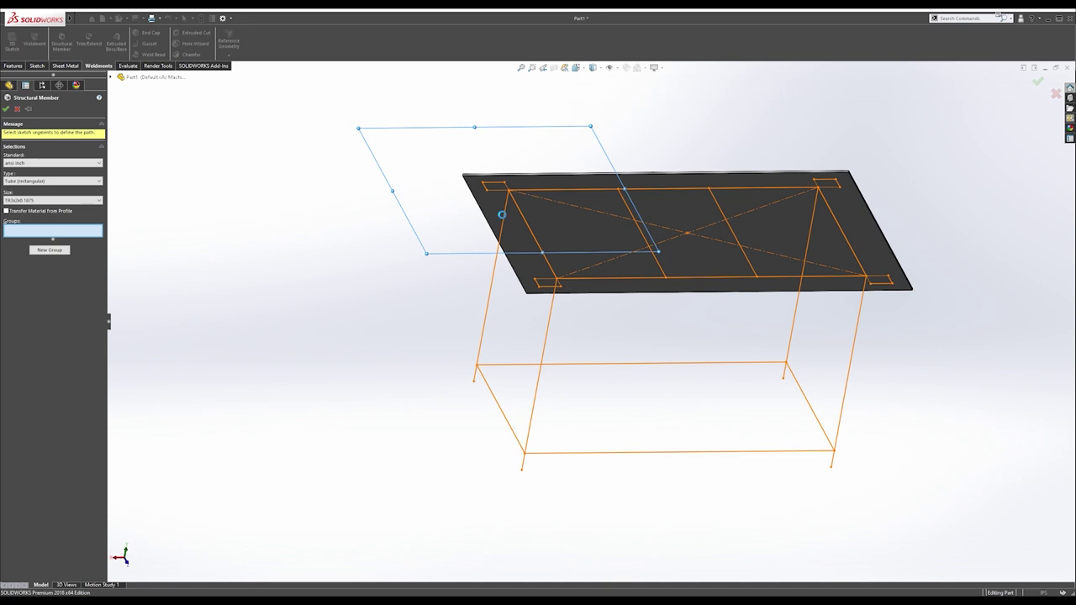
{"action": "left_click", "coordinate": [502, 216]}
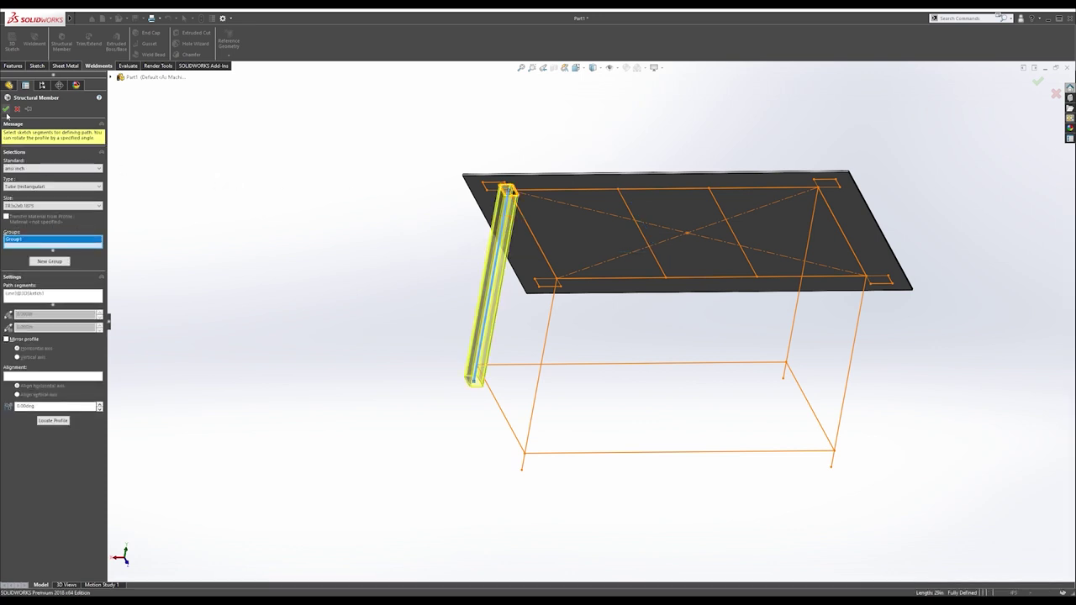
{"action": "left_click", "coordinate": [5, 109]}
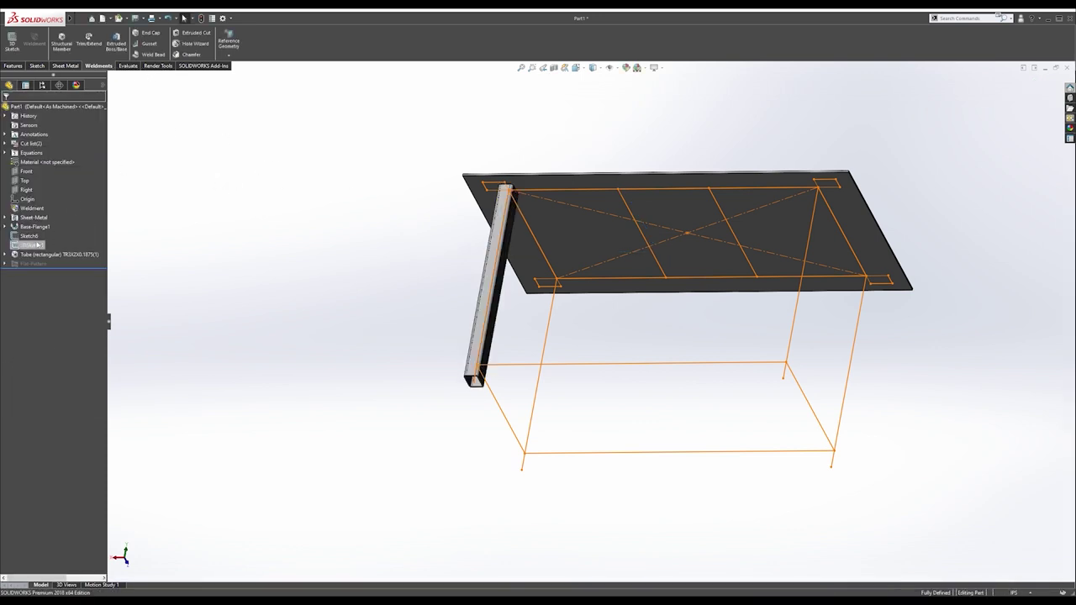
Expand the rectangular tube member in the feature tree and copy its profile sketch.
{"action": "left_click", "coordinate": [6, 253]}
{"action": "left_click", "coordinate": [42, 273]}
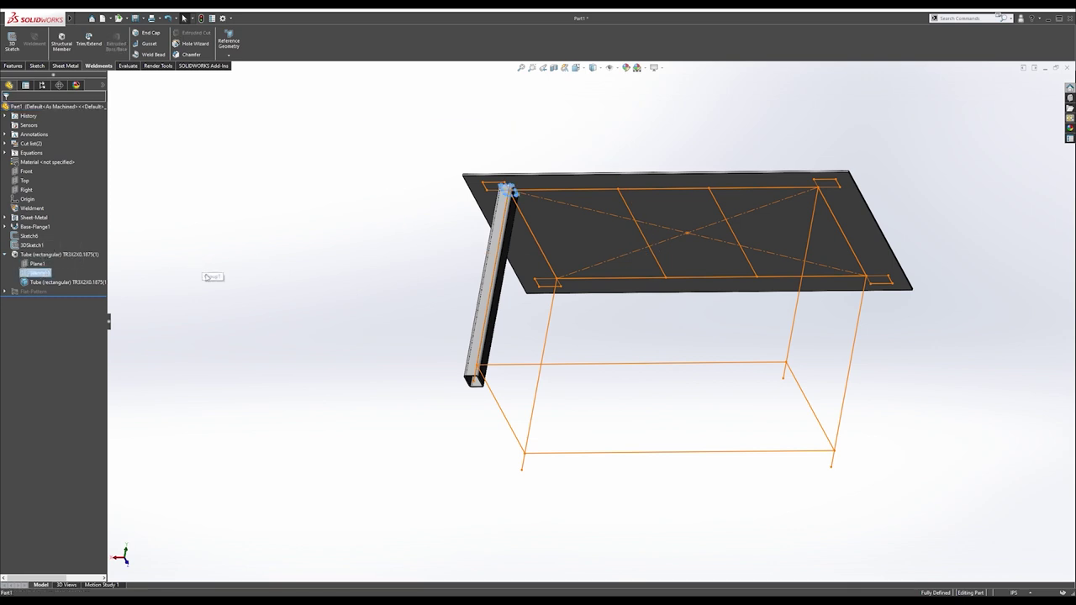
{"action": "left_click", "coordinate": [868, 81]}
Create a new part and paste the copied tube profile sketch onto its Front plane.
{"action": "left_click", "coordinate": [1069, 88]}
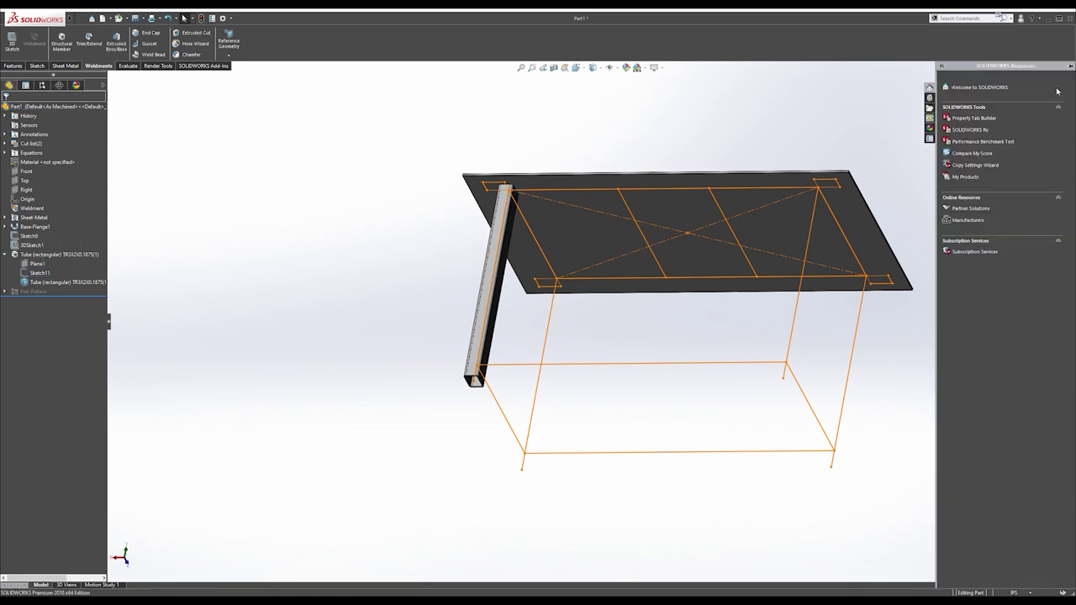
{"action": "left_click", "coordinate": [980, 87]}
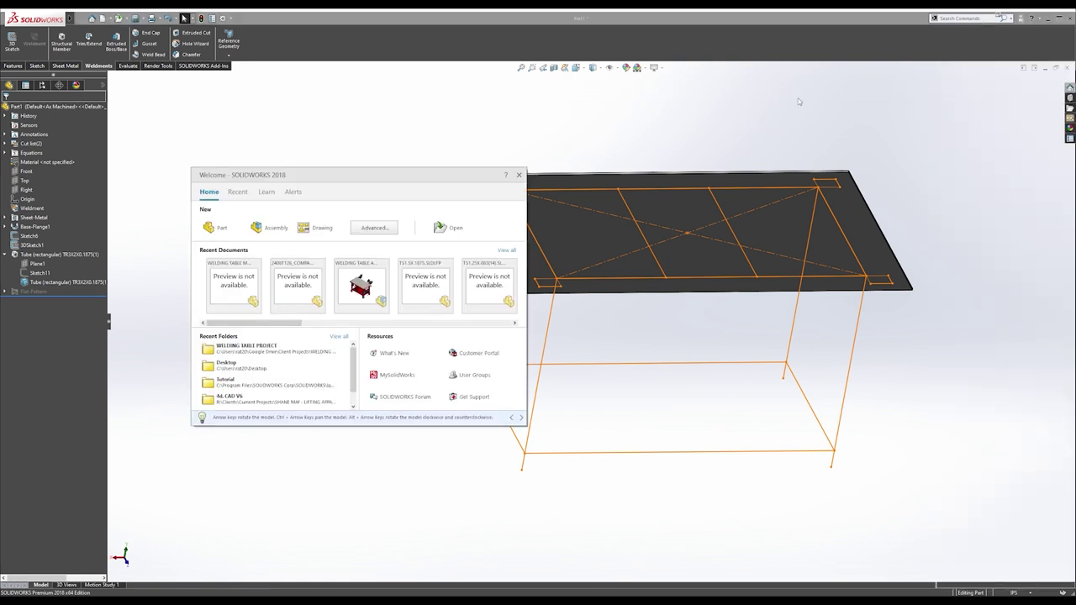
{"action": "left_click", "coordinate": [221, 228]}
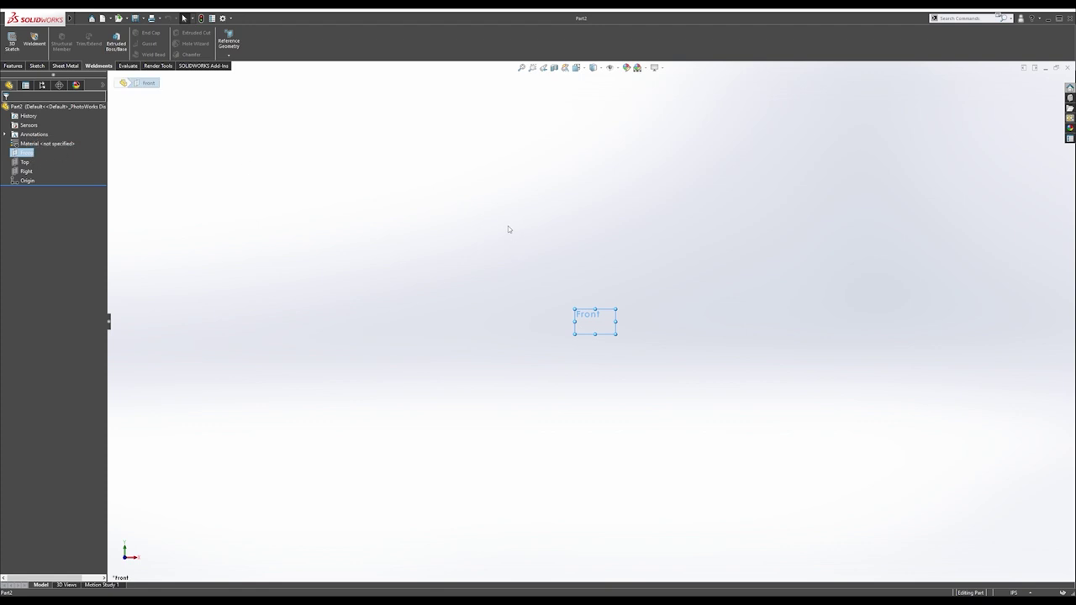
{"action": "key", "text": "ctrl+v"}
{"action": "scroll", "coordinate": [600, 318], "scroll_direction": "down", "scroll_amount": 6}
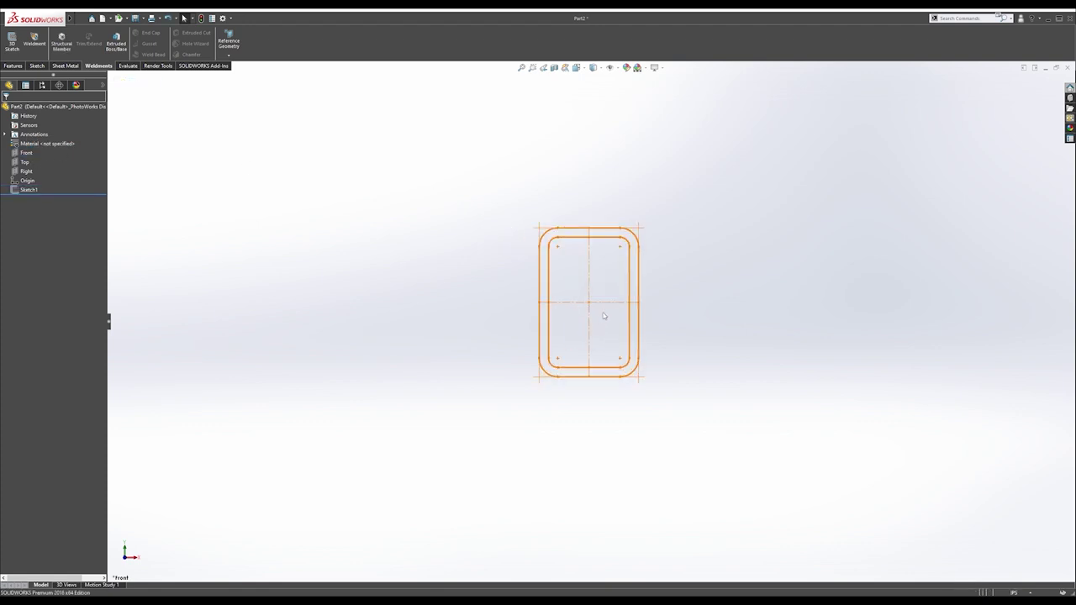
Edit the pasted profile sketch and set the tube's wall thickness to 0.083 in.
{"action": "right_click", "coordinate": [34, 191]}
{"action": "left_click", "coordinate": [41, 167]}
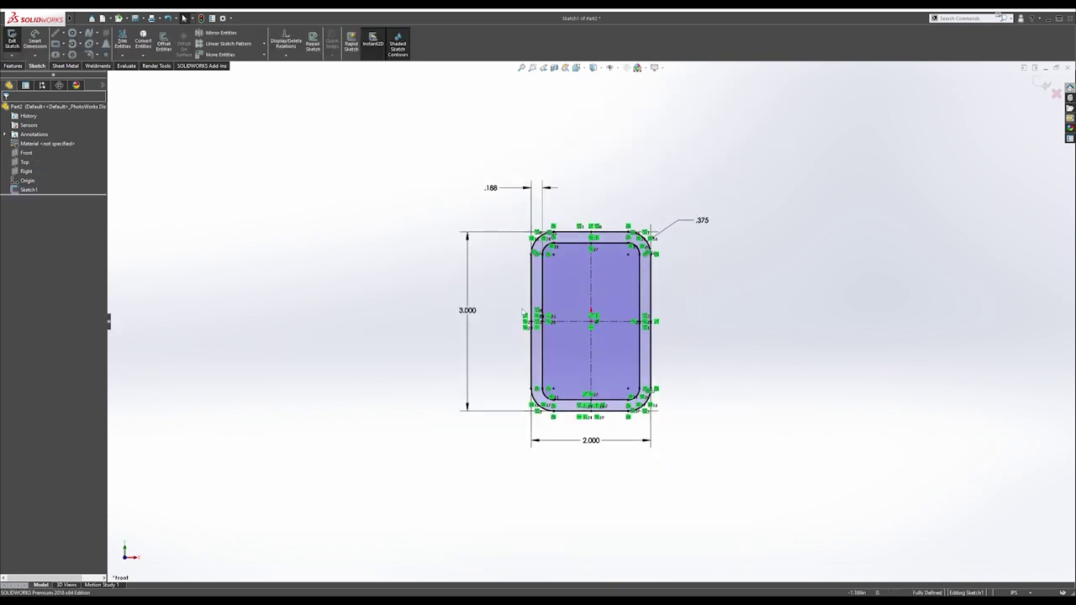
{"action": "double_click", "coordinate": [494, 187]}
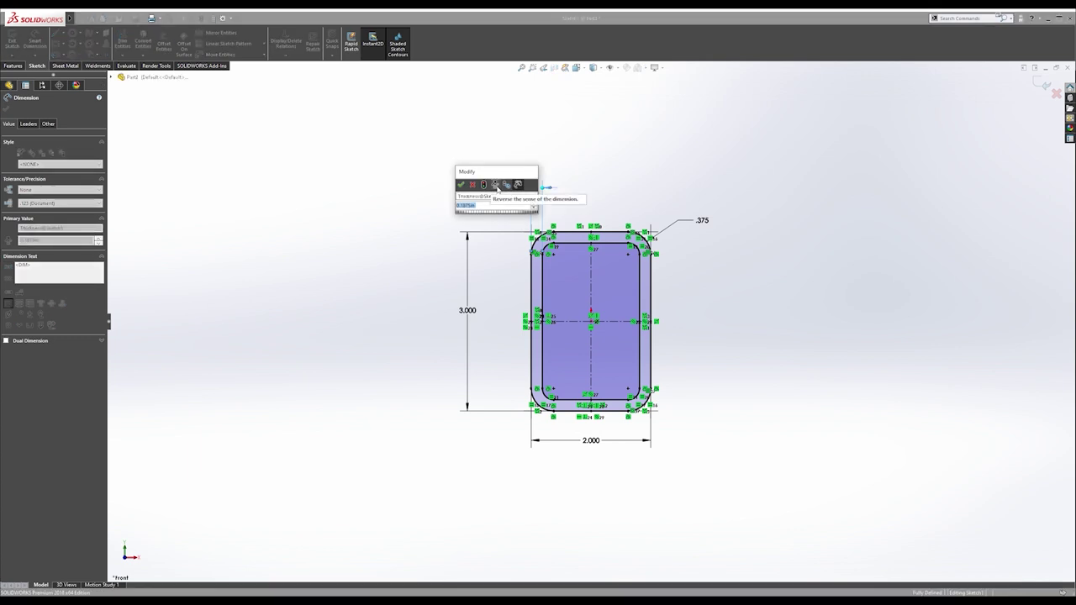
{"action": "type", "text": "08"}
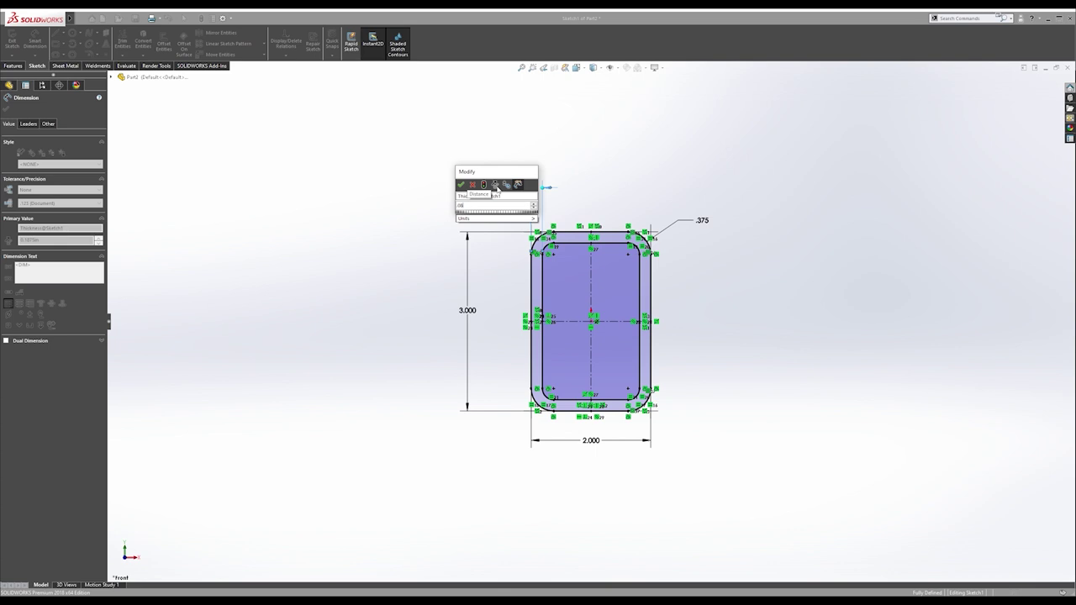
{"action": "type", "text": "3"}
{"action": "key", "text": "Return"}
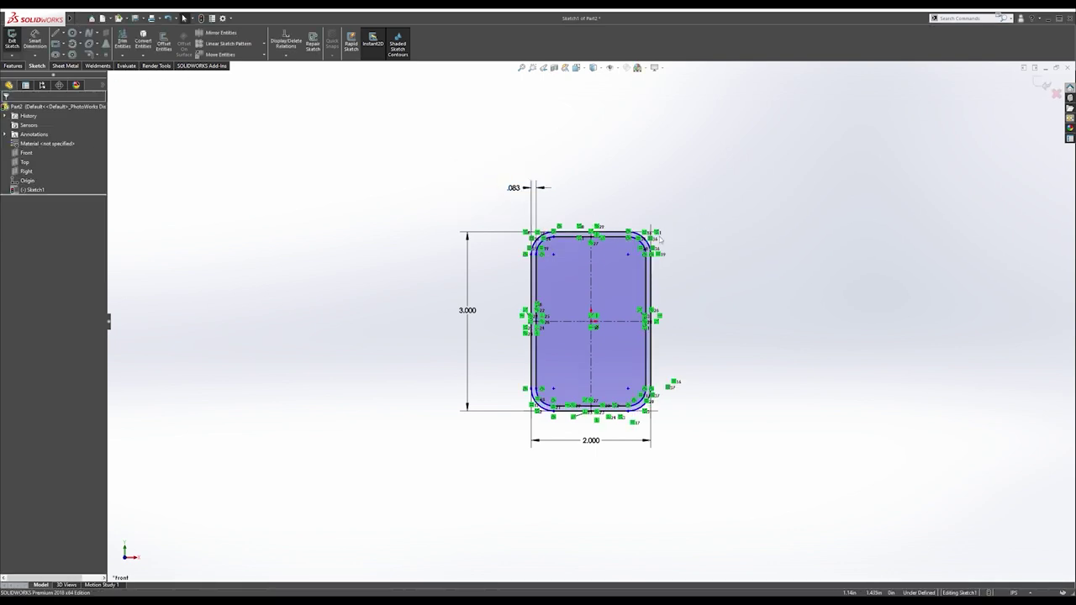
Dimension the inner corner radius of the tube profile and link its value to the wall thickness dimension.
{"action": "scroll", "coordinate": [639, 252], "scroll_direction": "down", "scroll_amount": 5}
{"action": "left_click", "coordinate": [638, 251]}
{"action": "key", "text": "s"}
{"action": "key", "text": "Escape"}
{"action": "key", "text": "s"}
{"action": "left_click", "coordinate": [723, 264]}
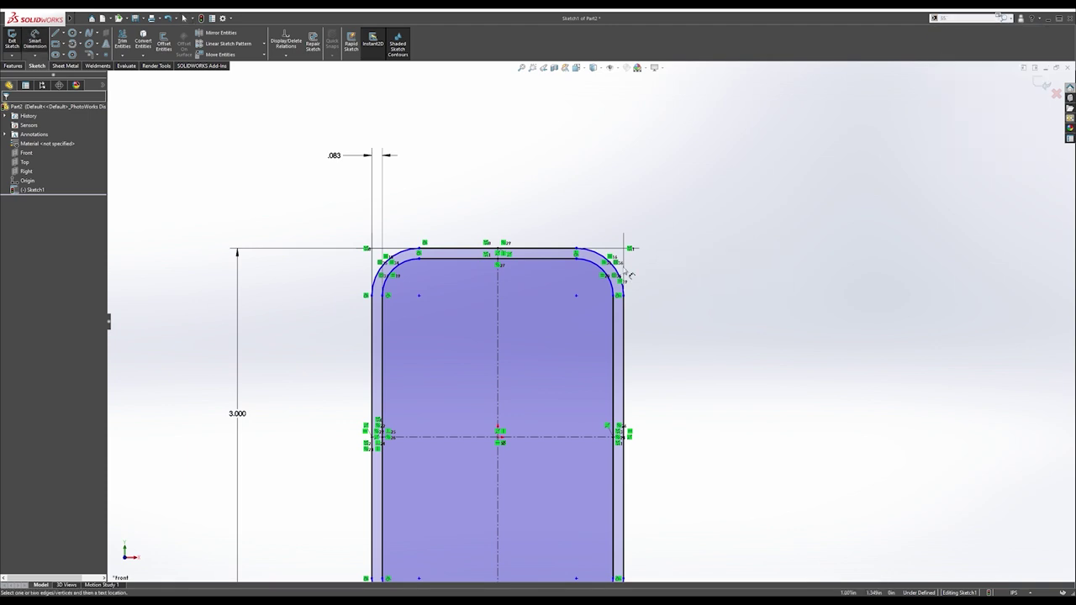
{"action": "left_click", "coordinate": [610, 262]}
{"action": "left_click", "coordinate": [672, 211]}
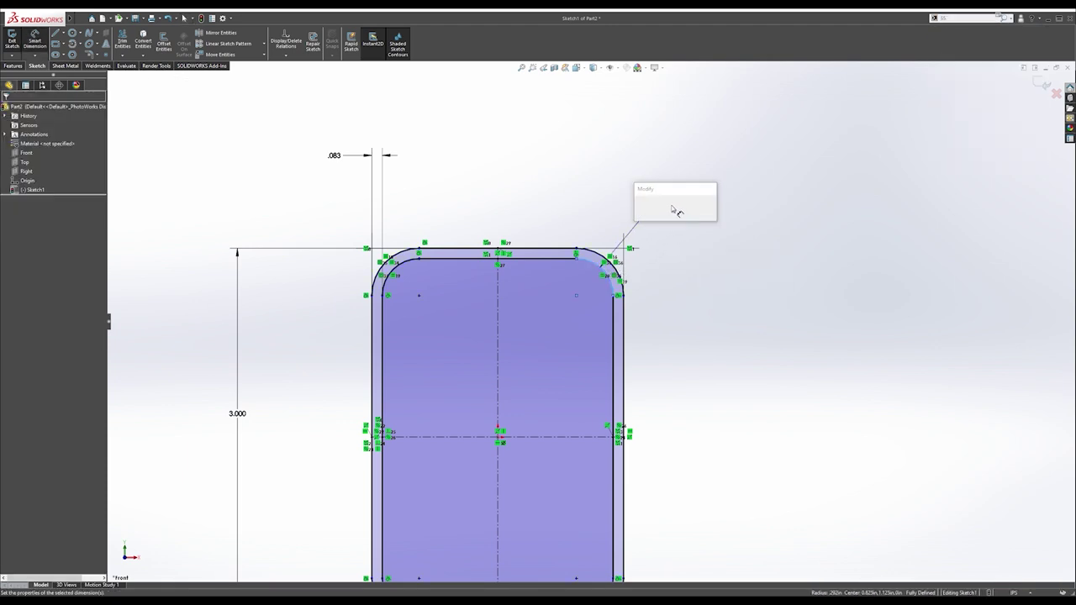
{"action": "left_click", "coordinate": [335, 157]}
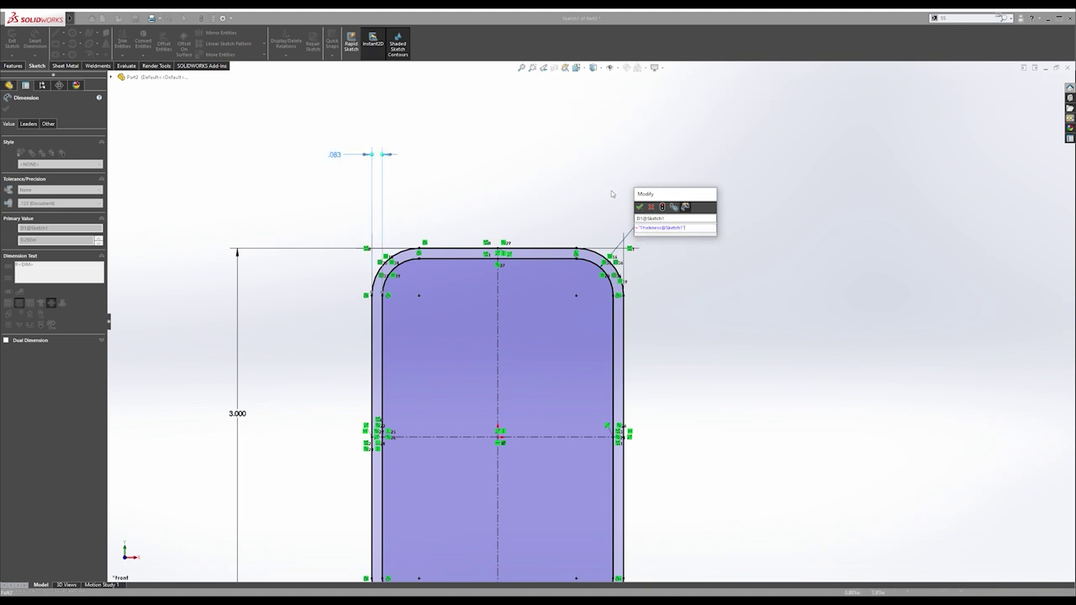
{"action": "left_click", "coordinate": [640, 208]}
{"action": "key", "text": "Escape"}
{"action": "scroll", "coordinate": [610, 316], "scroll_direction": "up", "scroll_amount": 3}
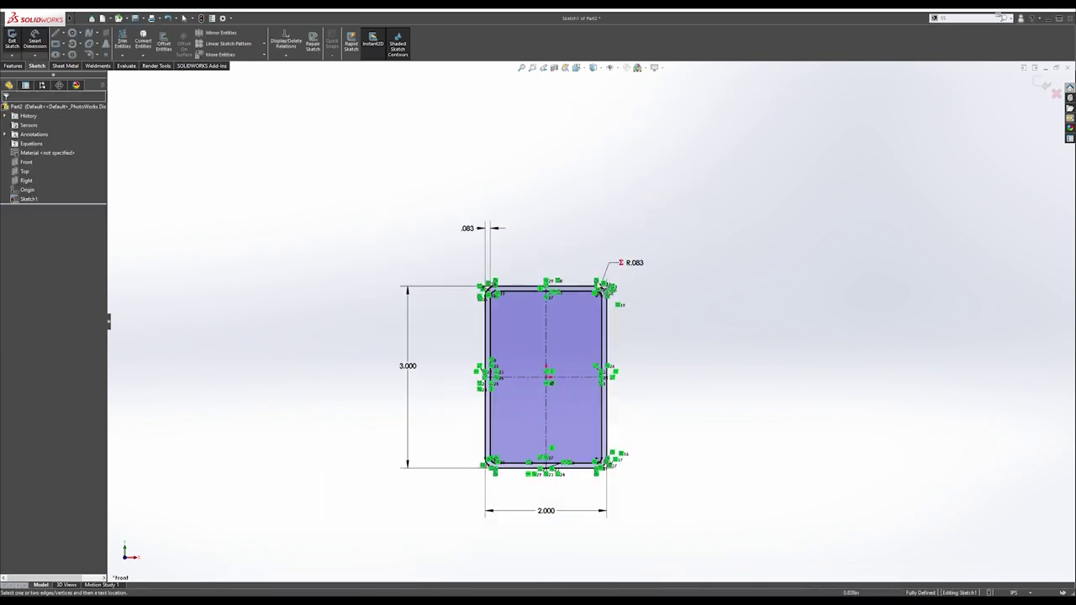
{"action": "scroll", "coordinate": [521, 385], "scroll_direction": "down", "scroll_amount": 2}
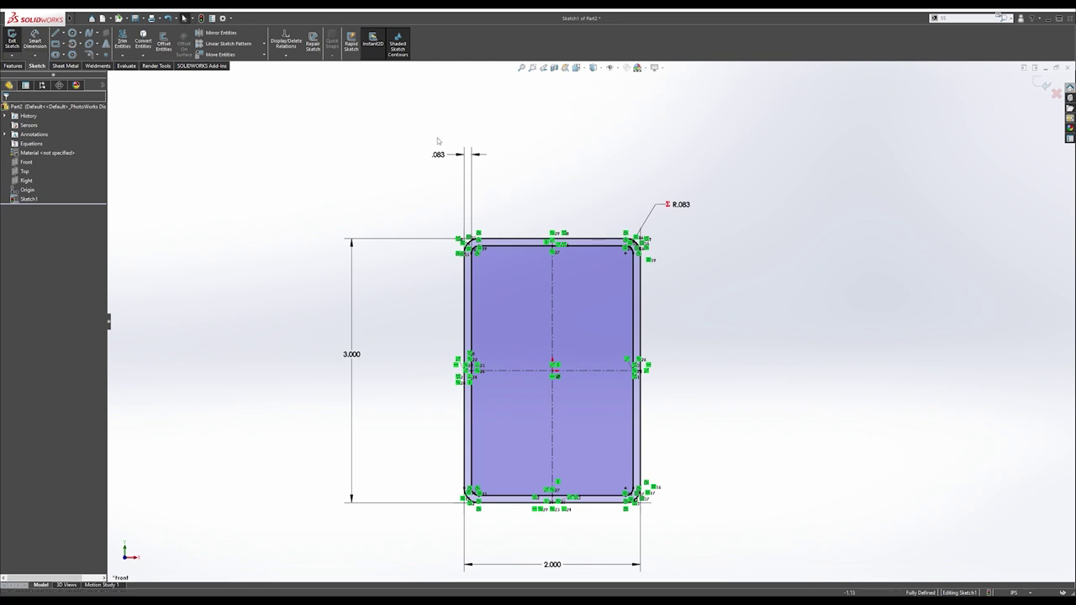
{"action": "scroll", "coordinate": [559, 301], "scroll_direction": "up", "scroll_amount": 1}
{"action": "scroll", "coordinate": [559, 301], "scroll_direction": "up", "scroll_amount": 1}
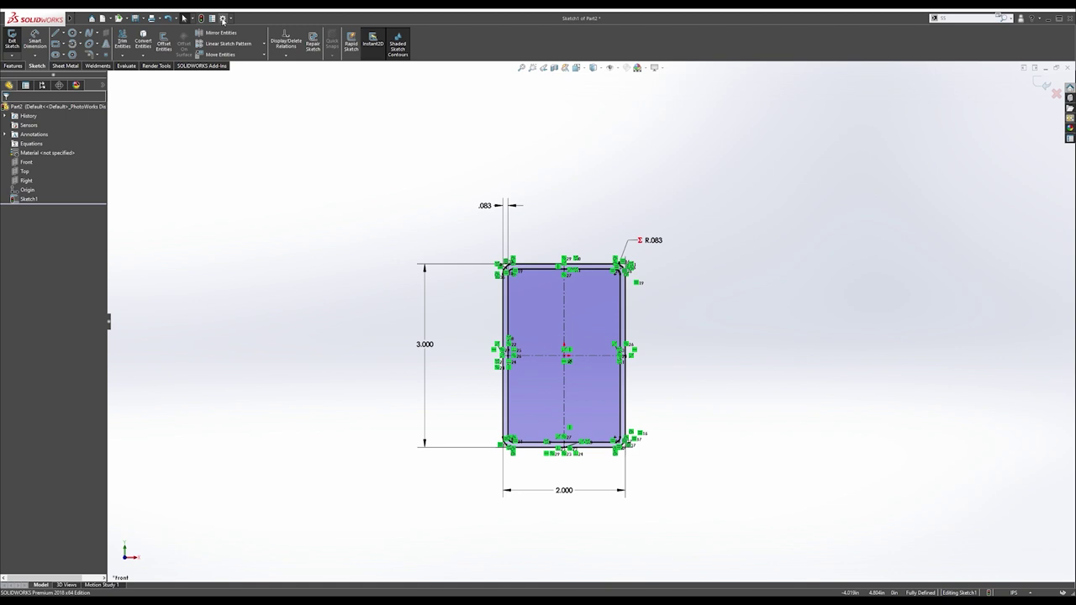
Set the part's custom Description property to TR3X2X.083(14).
{"action": "left_click", "coordinate": [232, 19]}
{"action": "left_click", "coordinate": [211, 17]}
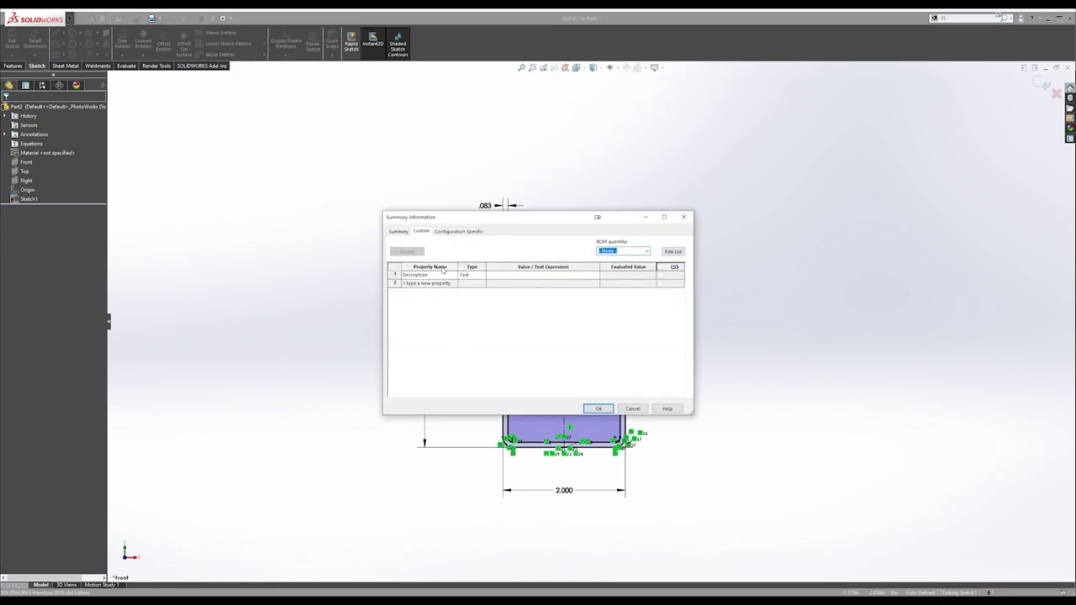
{"action": "left_click", "coordinate": [447, 275]}
{"action": "left_click", "coordinate": [454, 275]}
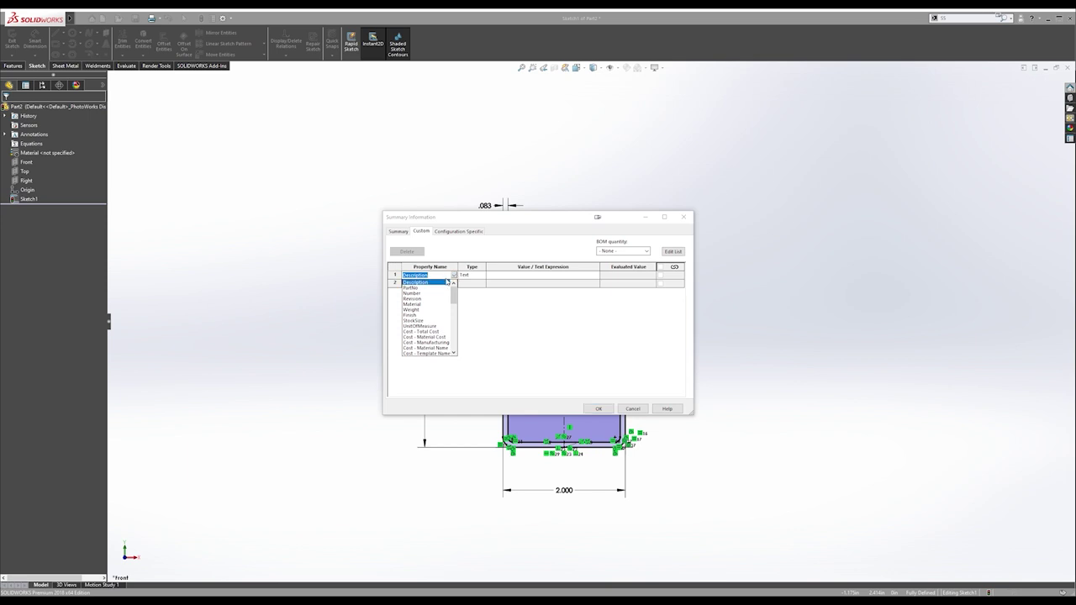
{"action": "left_click", "coordinate": [446, 281]}
{"action": "left_click", "coordinate": [497, 275]}
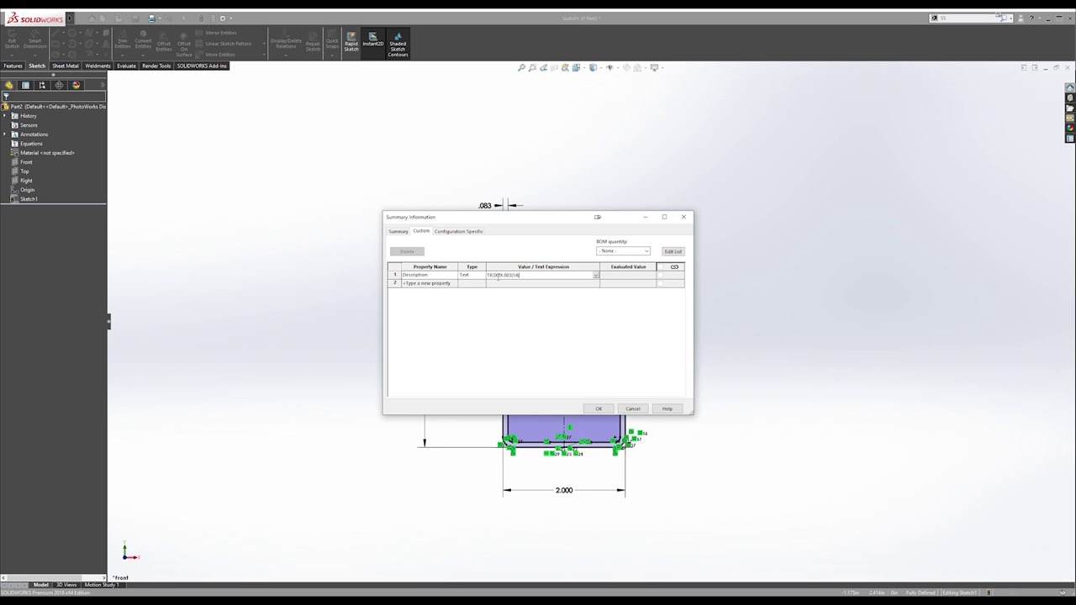
{"action": "left_click", "coordinate": [600, 409]}
Exit the sketch, select it, and save the part to the Desktop as library feature part TR3X2X.083(14).
{"action": "left_click", "coordinate": [1043, 85]}
{"action": "left_click", "coordinate": [30, 199]}
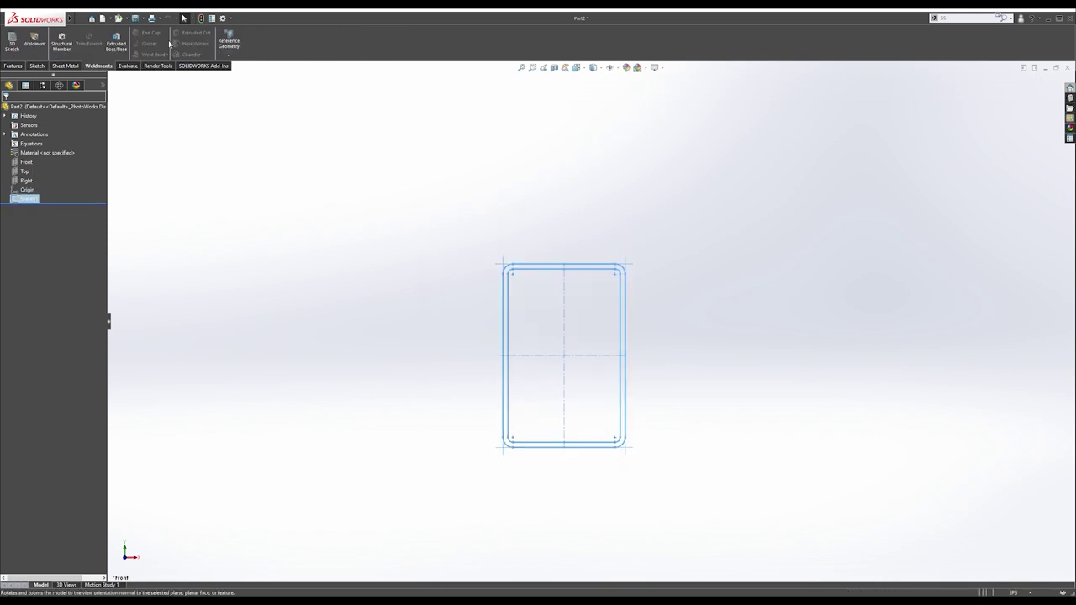
{"action": "left_click", "coordinate": [142, 17]}
{"action": "left_click", "coordinate": [152, 38]}
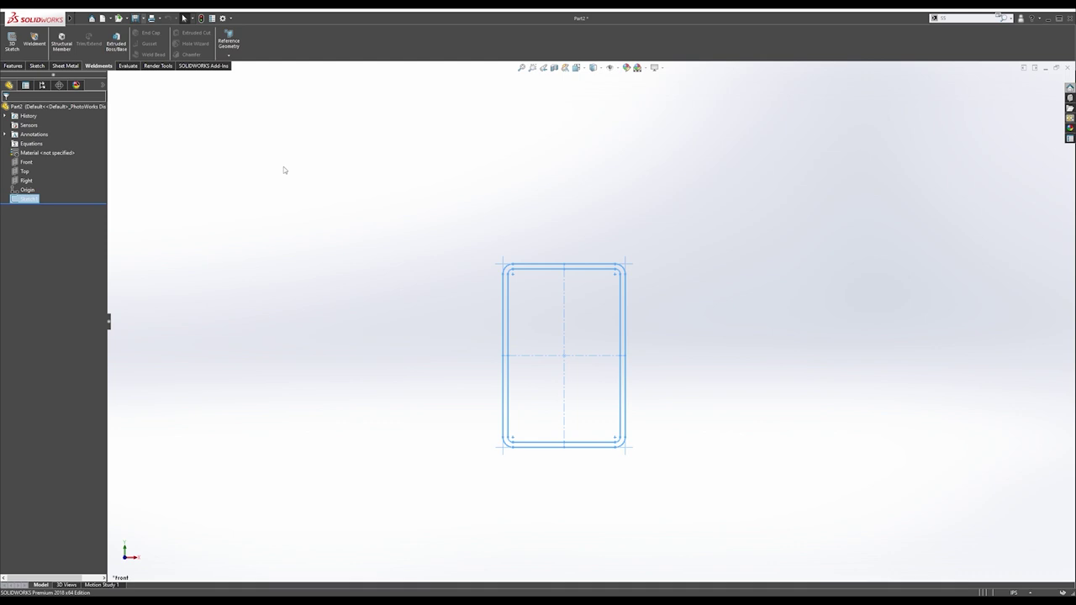
{"action": "left_click", "coordinate": [496, 432]}
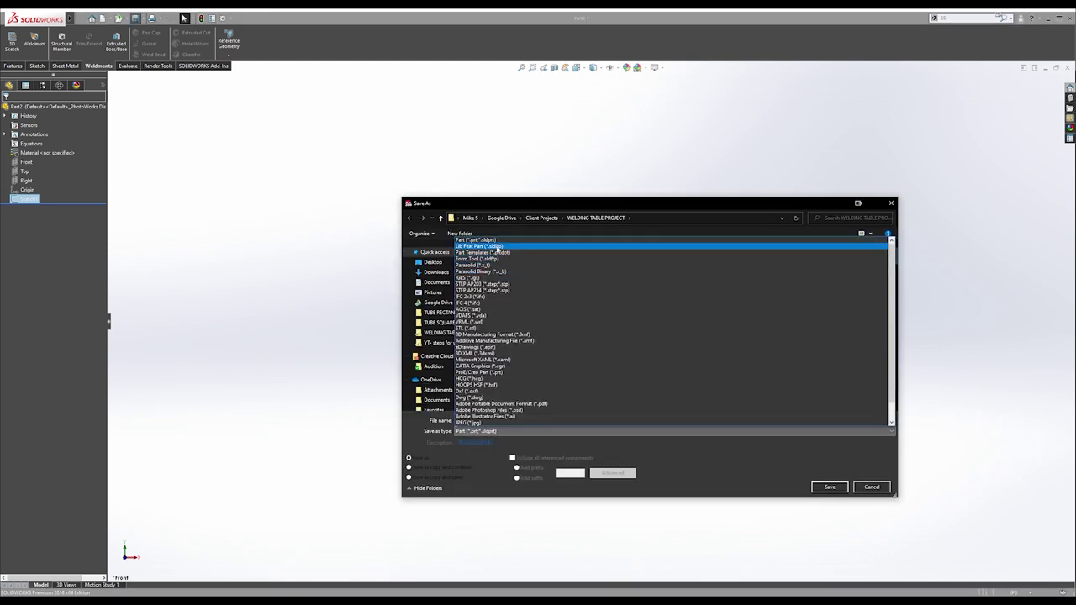
{"action": "left_click", "coordinate": [500, 246]}
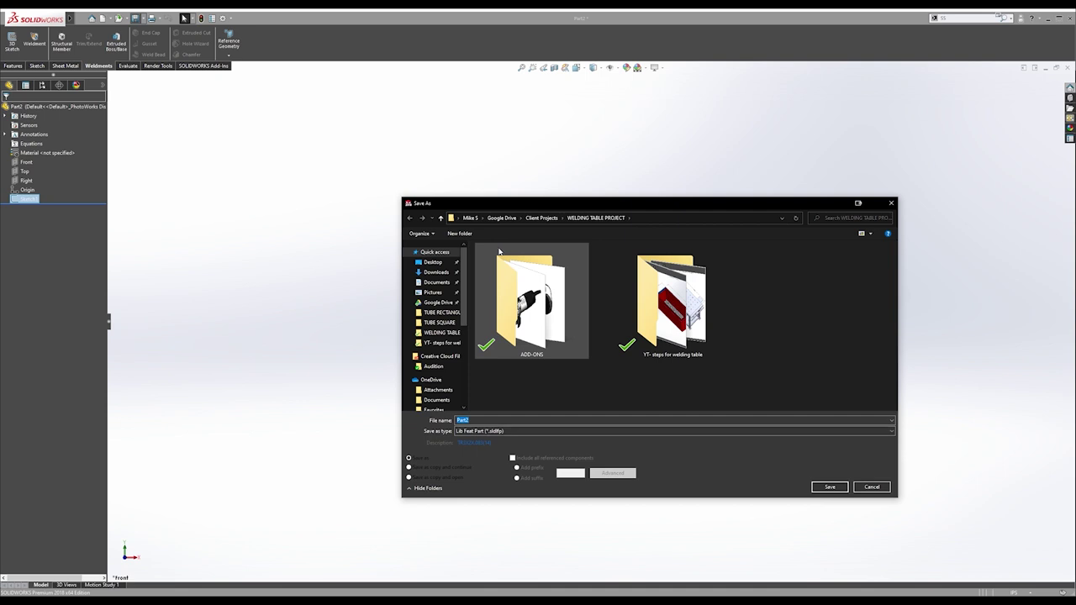
{"action": "left_click", "coordinate": [434, 262]}
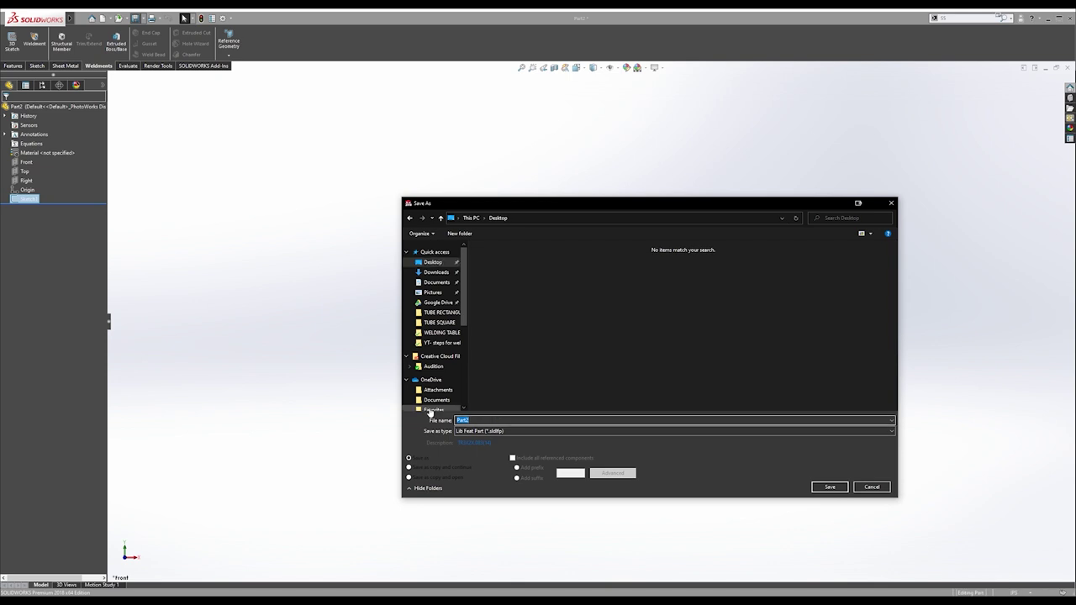
{"action": "key", "text": "BackSpace"}
{"action": "left_click", "coordinate": [830, 487]}
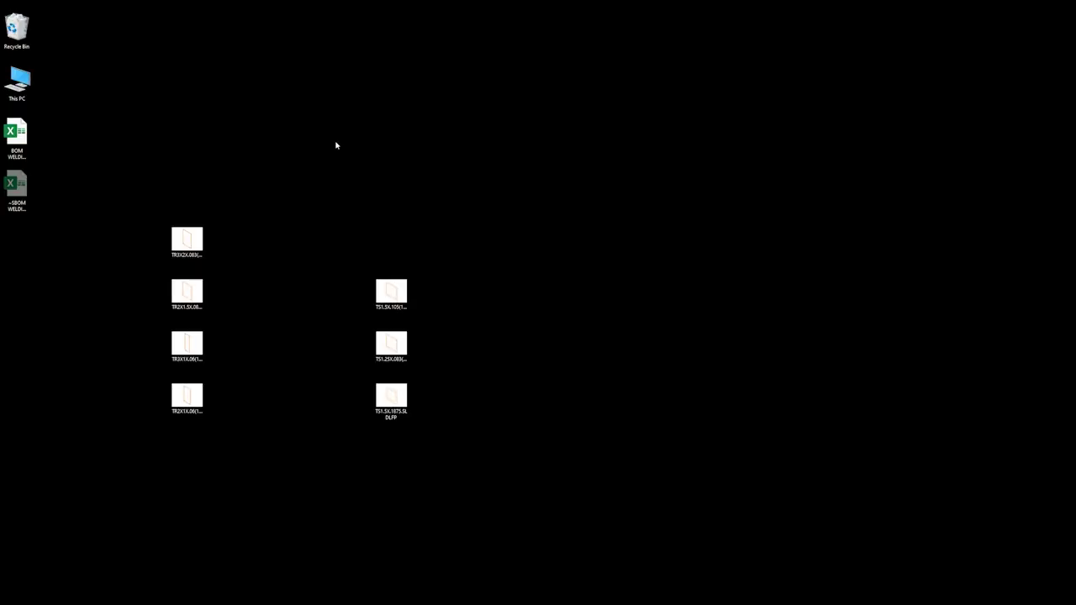
Create a new folder named RECTANGLE TUBE on the desktop.
{"action": "right_click", "coordinate": [301, 157]}
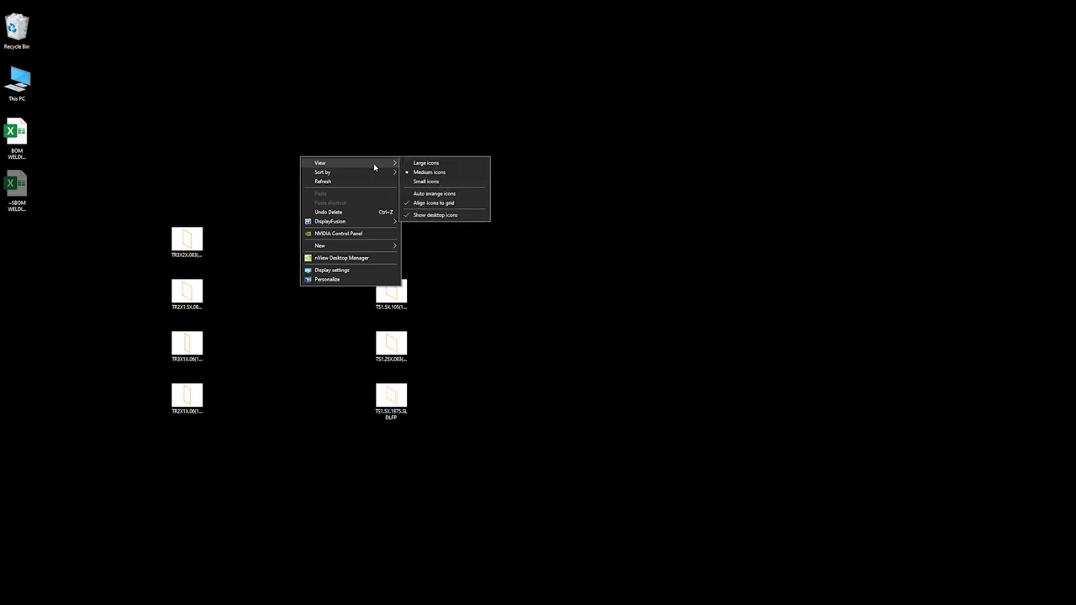
{"action": "left_click", "coordinate": [367, 123]}
{"action": "right_click", "coordinate": [289, 141]}
{"action": "mouse_move", "coordinate": [340, 232]}
{"action": "left_click", "coordinate": [400, 229]}
{"action": "type", "text": "c"}
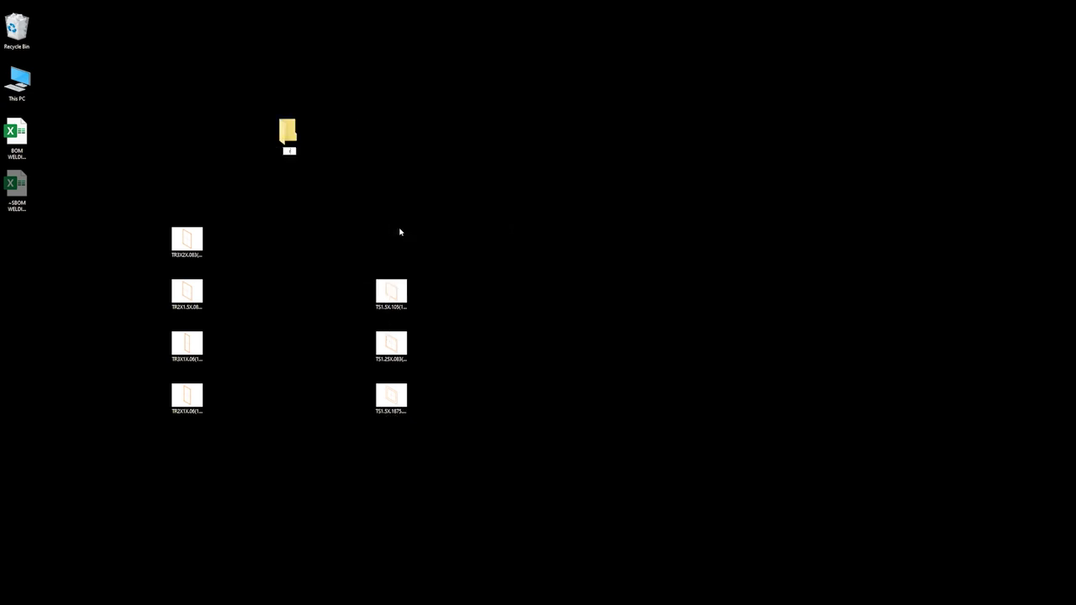
{"action": "type", "text": "EAC"}
{"action": "key", "text": "BackSpace"}
{"action": "key", "text": "BackSpace"}
{"action": "type", "text": "CTANGLE TUBE"}
{"action": "key", "text": "Return"}
Create a second desktop folder named SQUARE TUBE.
{"action": "right_click", "coordinate": [385, 181]}
{"action": "mouse_move", "coordinate": [445, 275]}
{"action": "left_click", "coordinate": [504, 270]}
{"action": "type", "text": "SQURE"}
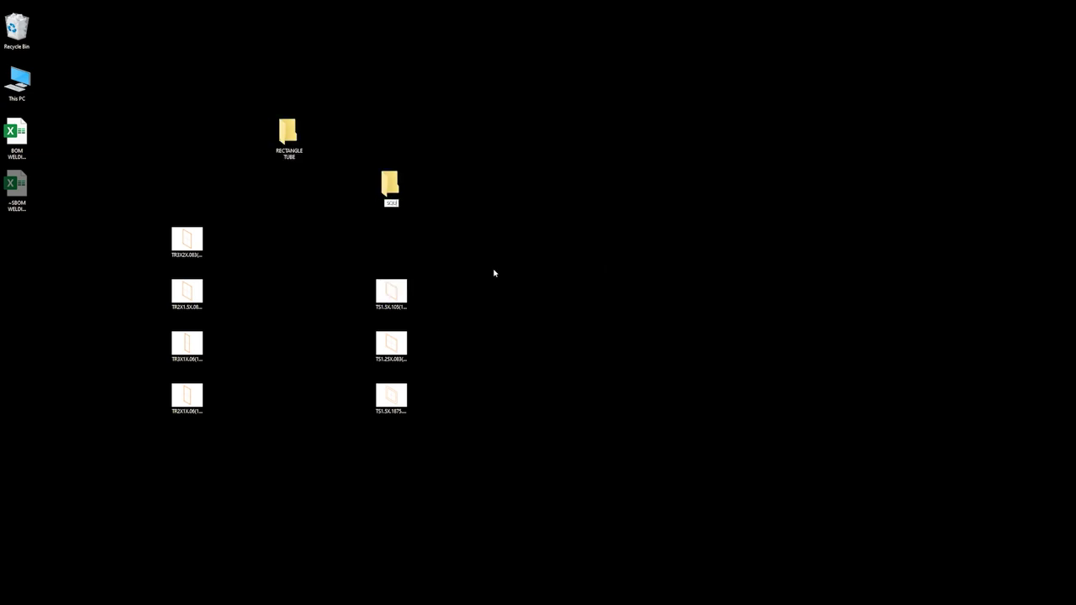
{"action": "key", "text": "BackSpace"}
{"action": "key", "text": "BackSpace"}
{"action": "type", "text": "ATE"}
{"action": "key", "text": "BackSpace"}
{"action": "type", "text": "E TUBE"}
{"action": "key", "text": "Return"}
Move the TS profile files into the SQUARE TUBE folder and the TR files into the RECTANGLE TUBE folder.
{"action": "left_click_drag", "start_coordinate": [458, 428], "coordinate": [376, 290]}
{"action": "left_click", "coordinate": [392, 299]}
{"action": "left_click_drag", "start_coordinate": [470, 459], "coordinate": [391, 197]}
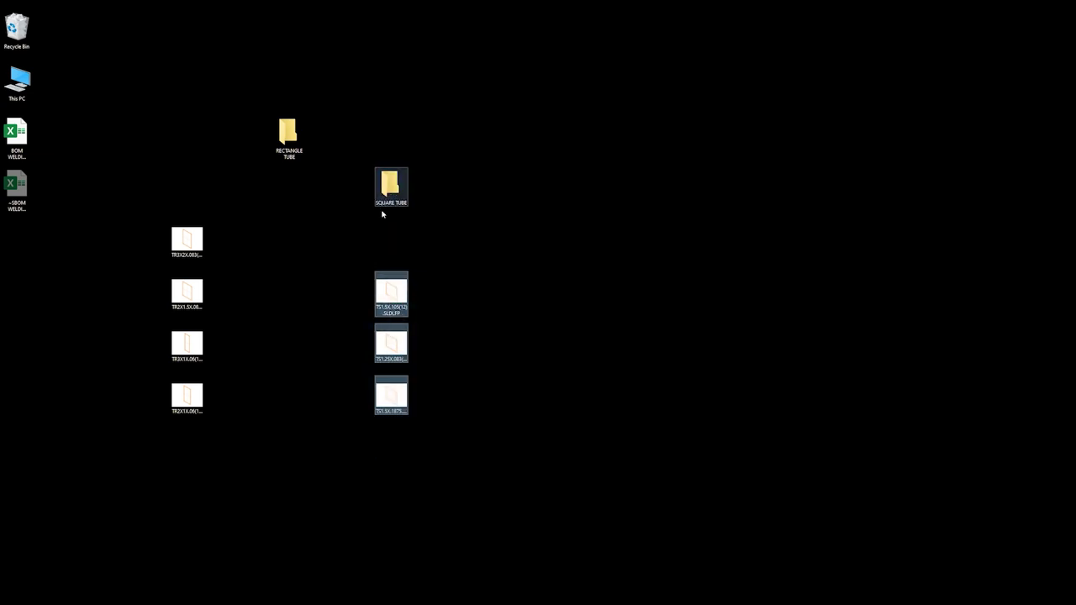
{"action": "left_click_drag", "start_coordinate": [218, 228], "coordinate": [158, 415]}
{"action": "left_click_drag", "start_coordinate": [190, 240], "coordinate": [284, 140]}
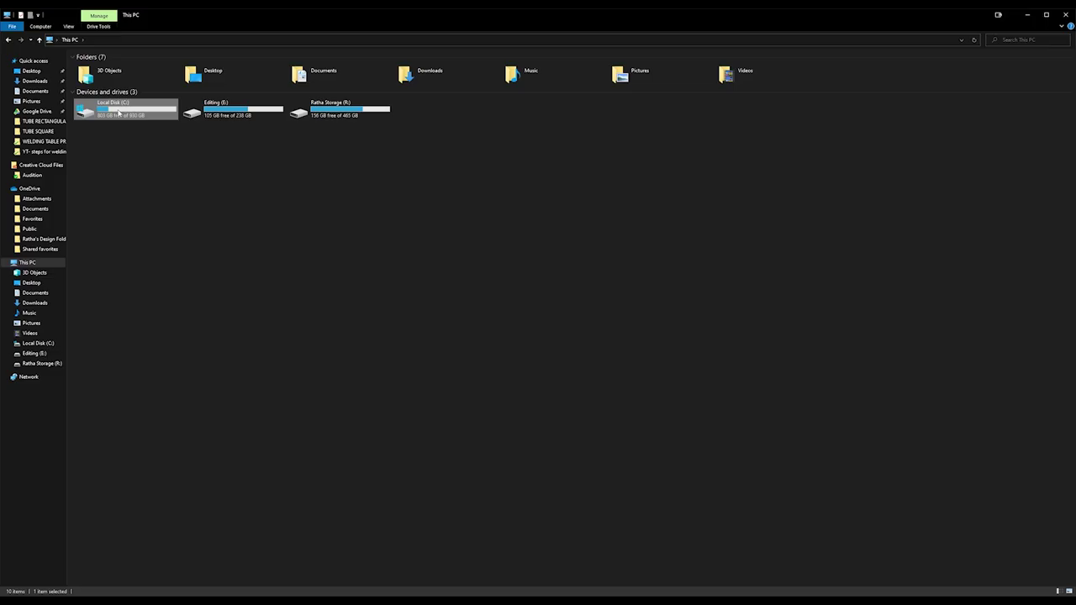
Open the folder C:\Program Files\SOLIDWORKS Corp\SOLIDWORKS\lang\english\weldment profiles\CUSTOM and place its window beside the two desktop folders.
{"action": "double_click", "coordinate": [118, 111]}
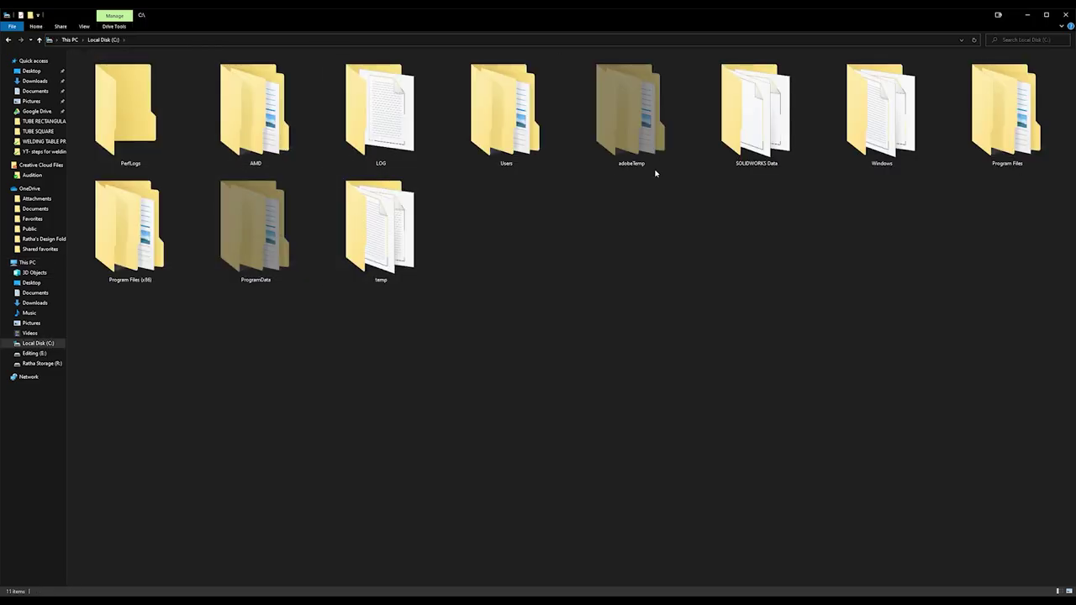
{"action": "double_click", "coordinate": [1005, 110]}
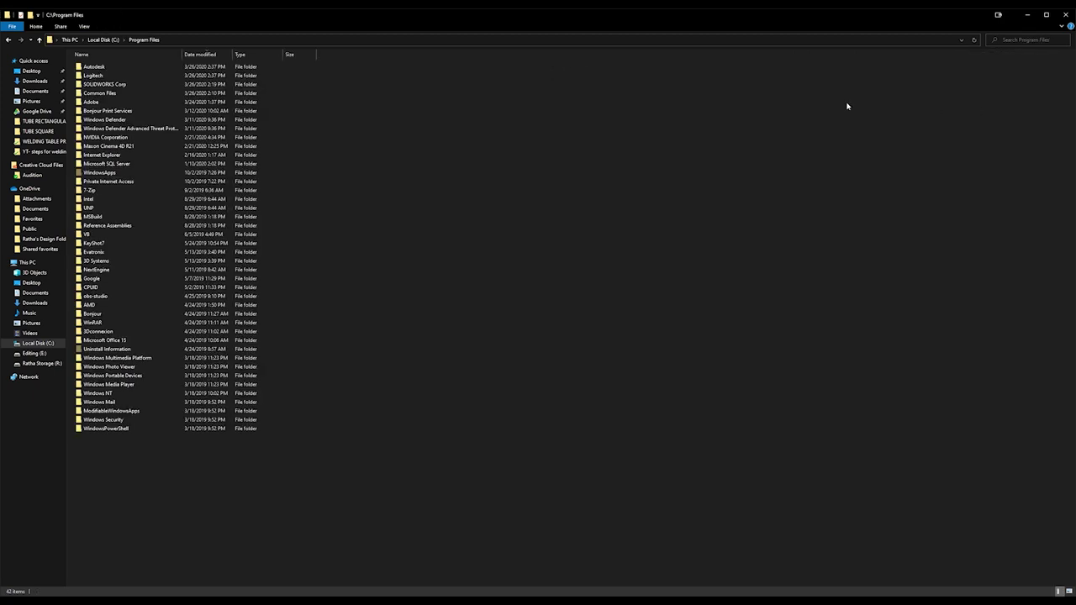
{"action": "double_click", "coordinate": [136, 85]}
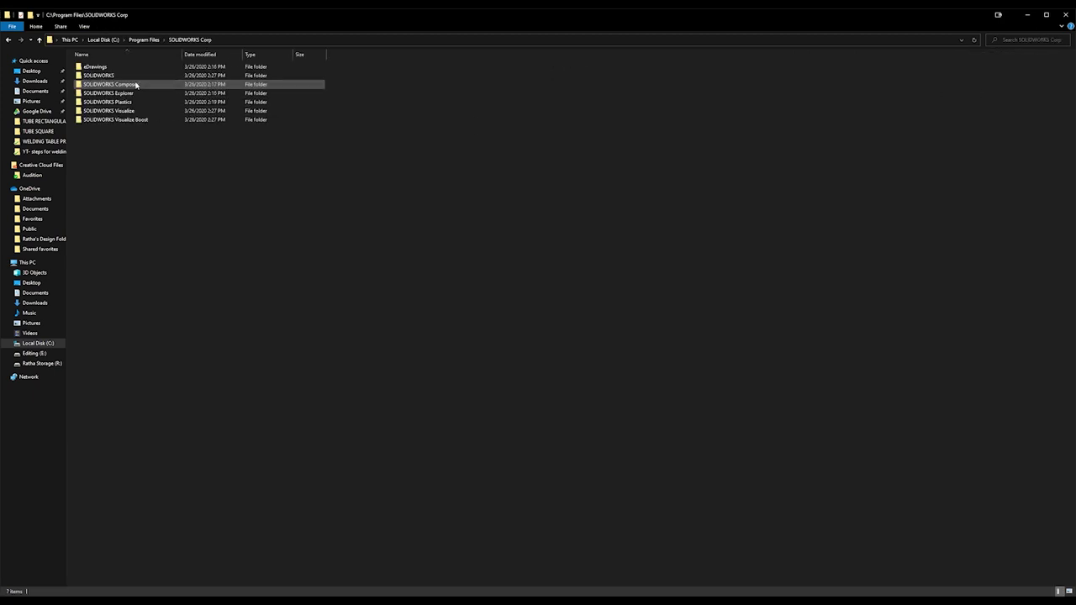
{"action": "double_click", "coordinate": [125, 76]}
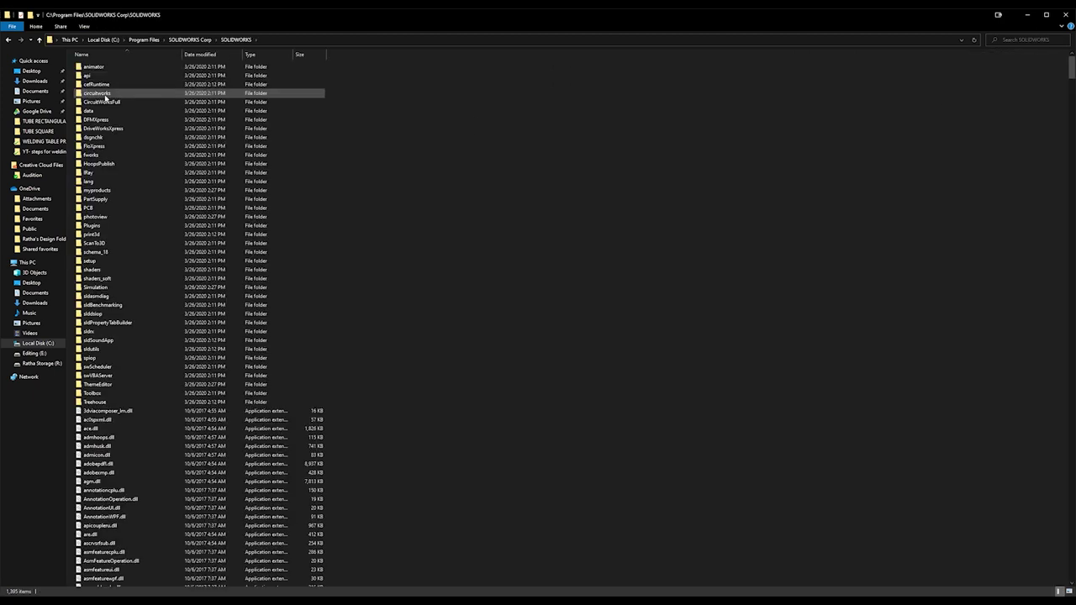
{"action": "double_click", "coordinate": [99, 181]}
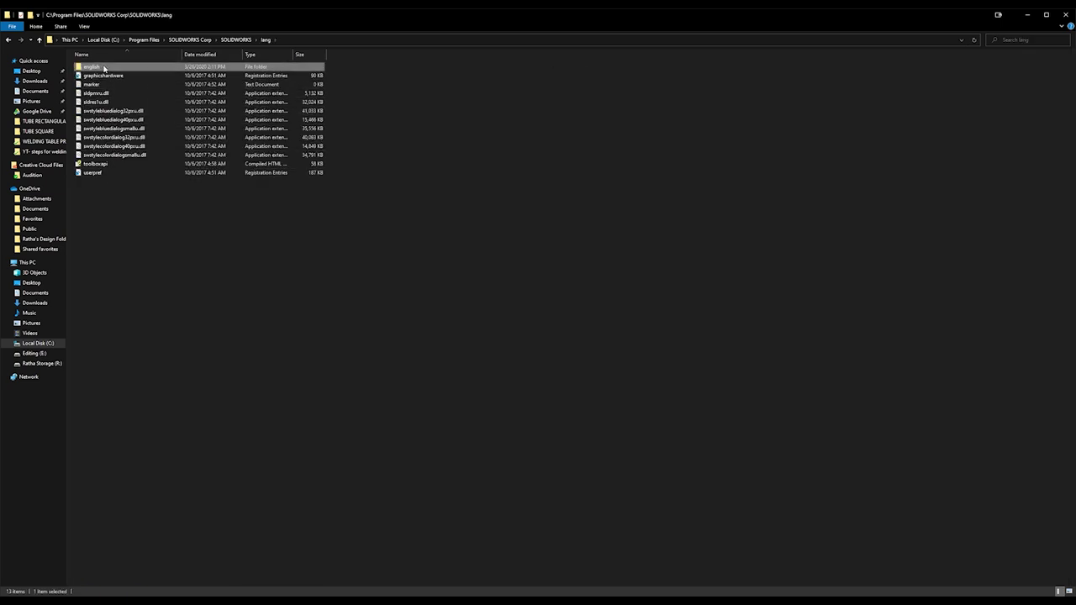
{"action": "double_click", "coordinate": [104, 66]}
{"action": "double_click", "coordinate": [103, 154]}
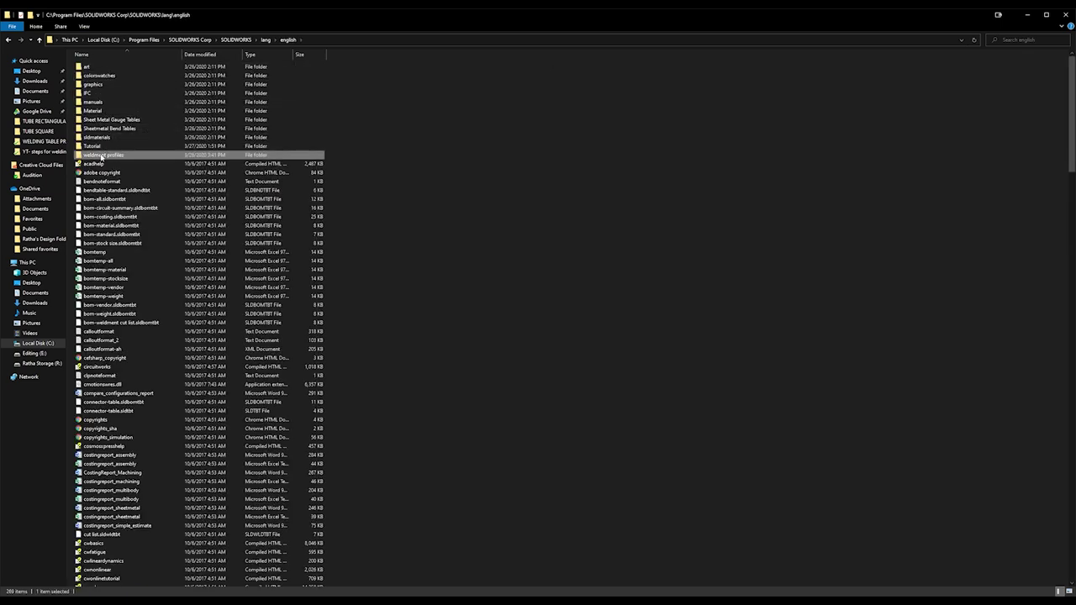
{"action": "left_click_drag", "start_coordinate": [470, 15], "coordinate": [893, 79]}
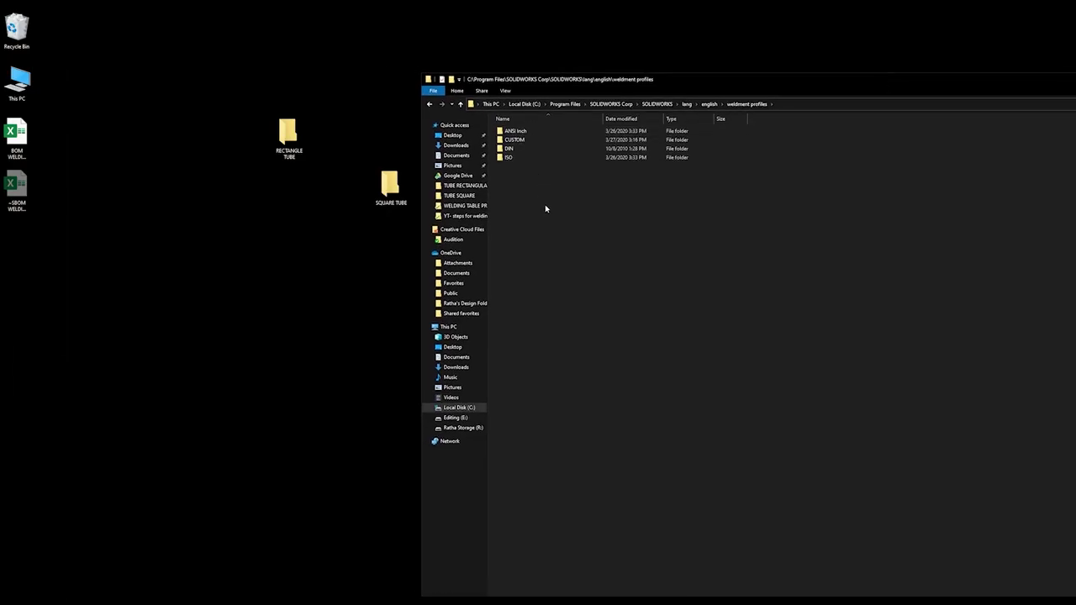
{"action": "double_click", "coordinate": [537, 140]}
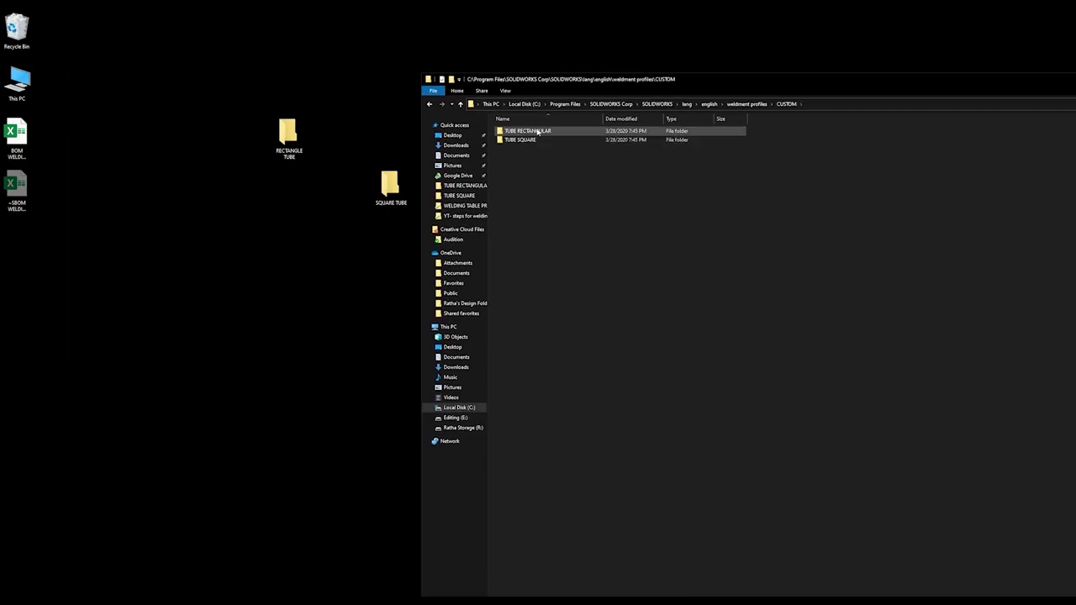
Select the RECTANGLE TUBE and SQUARE TUBE folders and shift them together on the desktop.
{"action": "mouse_move", "coordinate": [292, 141]}
{"action": "left_mouse_down"}
{"action": "mouse_move", "coordinate": [526, 191]}
{"action": "mouse_move", "coordinate": [619, 194]}
{"action": "mouse_move", "coordinate": [543, 191]}
{"action": "mouse_move", "coordinate": [291, 135]}
{"action": "left_mouse_up"}
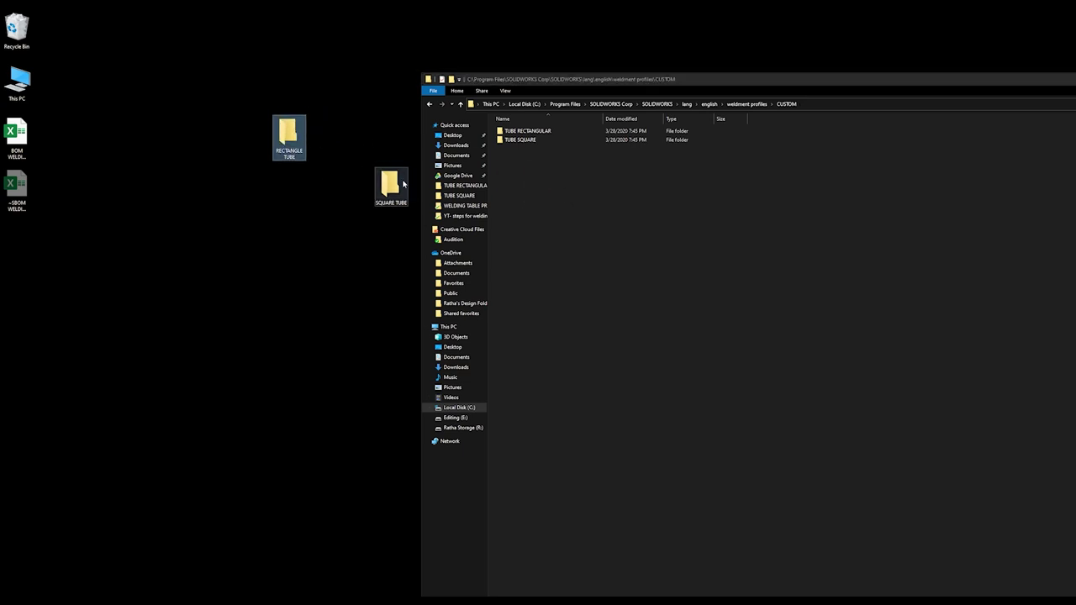
{"action": "left_click_drag", "start_coordinate": [246, 98], "coordinate": [321, 187]}
{"action": "left_click", "coordinate": [535, 152]}
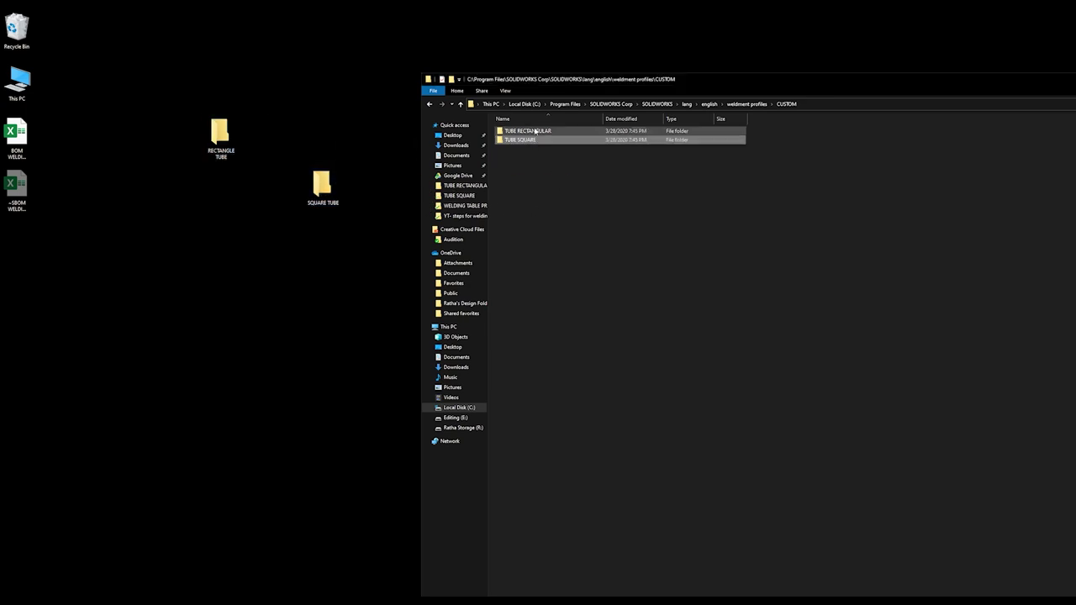
Examine the profile files in the TUBE RECTANGULAR and TUBE SQUARE folders and return to the CUSTOM folder.
{"action": "left_click", "coordinate": [529, 133]}
{"action": "double_click", "coordinate": [529, 132]}
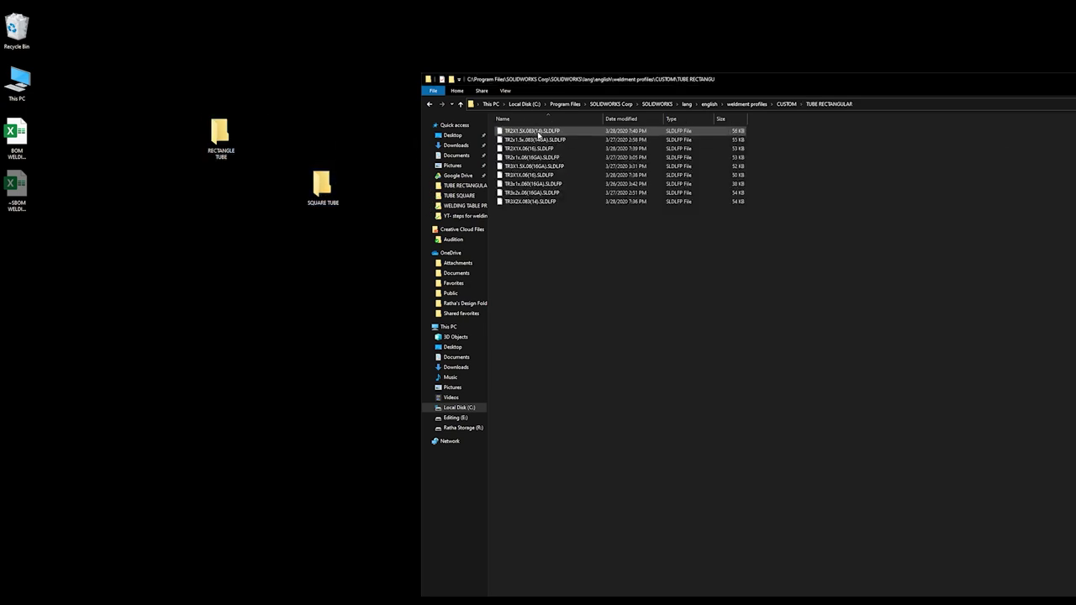
{"action": "key", "text": "alt+Left"}
{"action": "left_click", "coordinate": [531, 140]}
{"action": "double_click", "coordinate": [531, 140]}
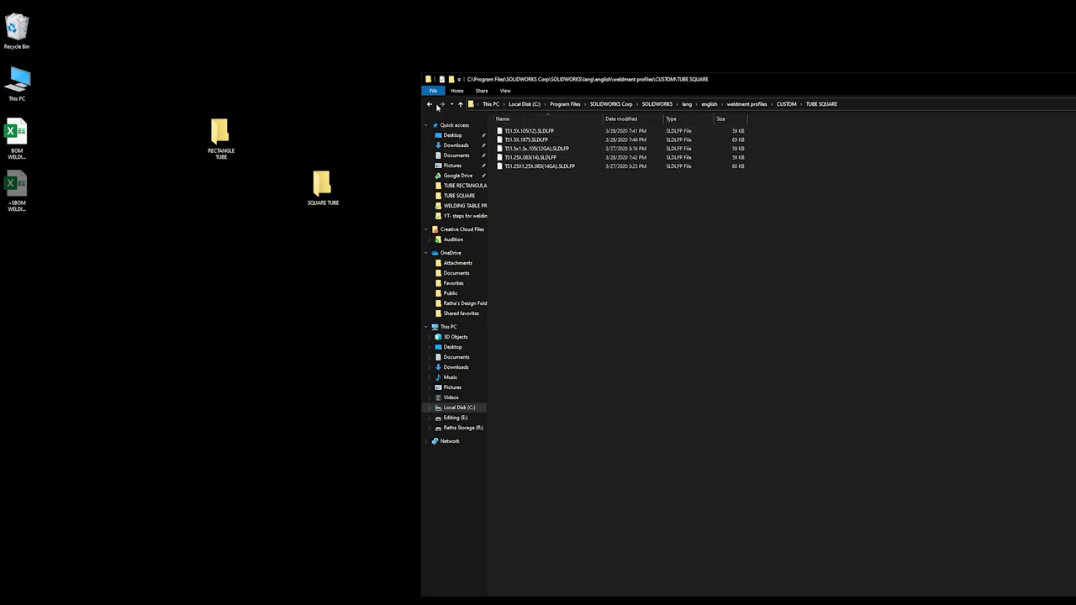
{"action": "left_click", "coordinate": [431, 104]}
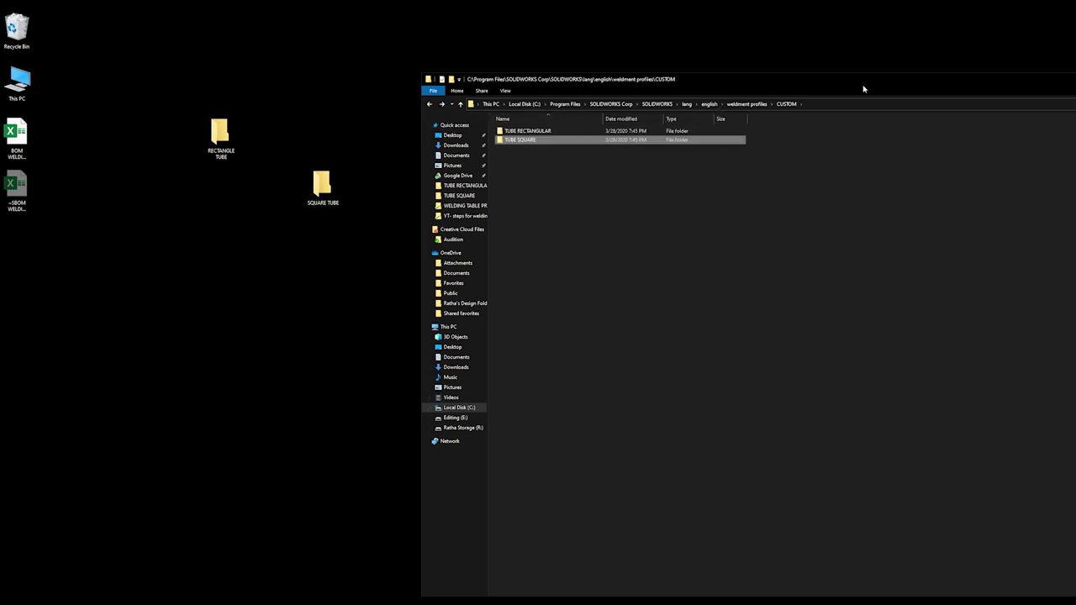
Go up to the weldment profiles folder and open ANSI Inch to view its profile type folders.
{"action": "double_click", "coordinate": [718, 78]}
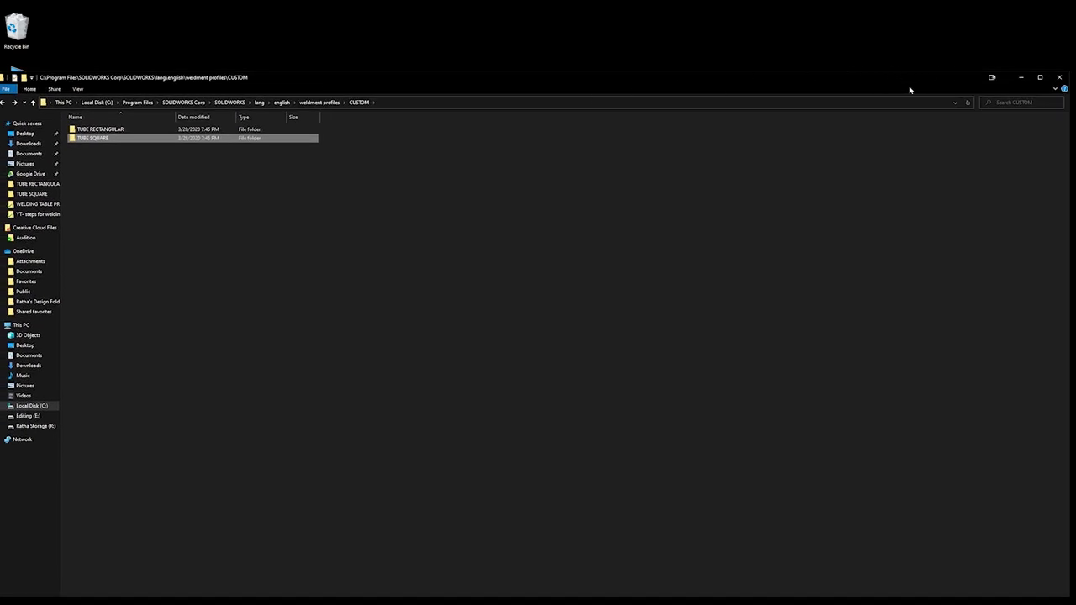
{"action": "double_click", "coordinate": [815, 79]}
{"action": "left_click", "coordinate": [402, 91]}
{"action": "double_click", "coordinate": [244, 118]}
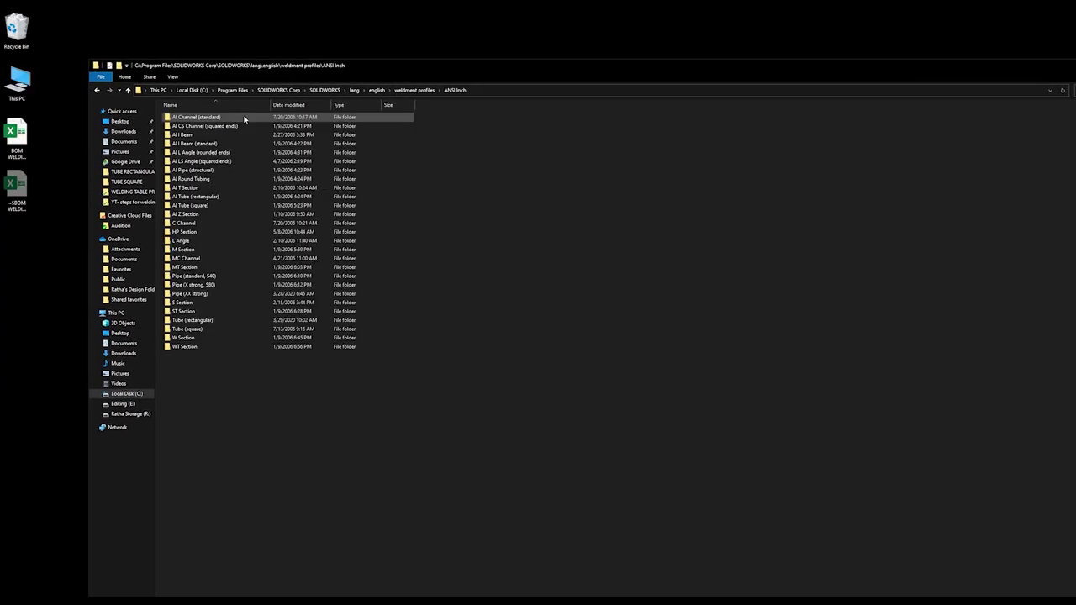
Leave the ANSI Inch folder and go back through the weldment profiles folders.
{"action": "key", "text": "alt+Left"}
{"action": "double_click", "coordinate": [211, 125]}
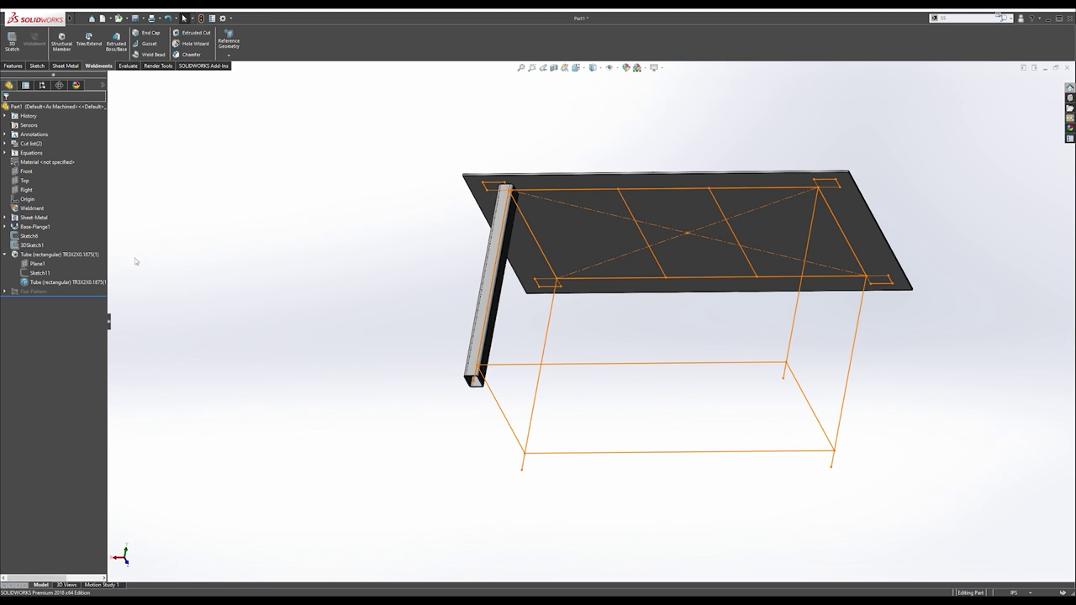
Delete the ANSI rectangular tube member from the table leg, including its dependent plane and sketch.
{"action": "right_click", "coordinate": [54, 255]}
{"action": "left_click", "coordinate": [86, 306]}
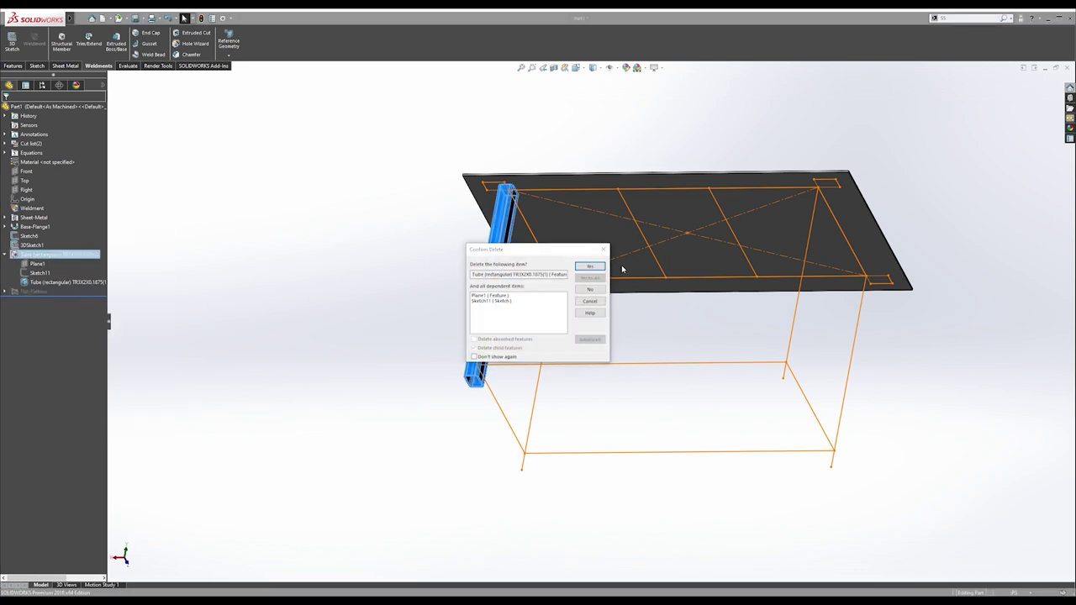
{"action": "left_click", "coordinate": [592, 268]}
Start a structural member with standard CUSTOM, type TUBE RECTANGULAR and size TR3X2X.083(14).
{"action": "left_click", "coordinate": [62, 42]}
{"action": "left_click", "coordinate": [44, 181]}
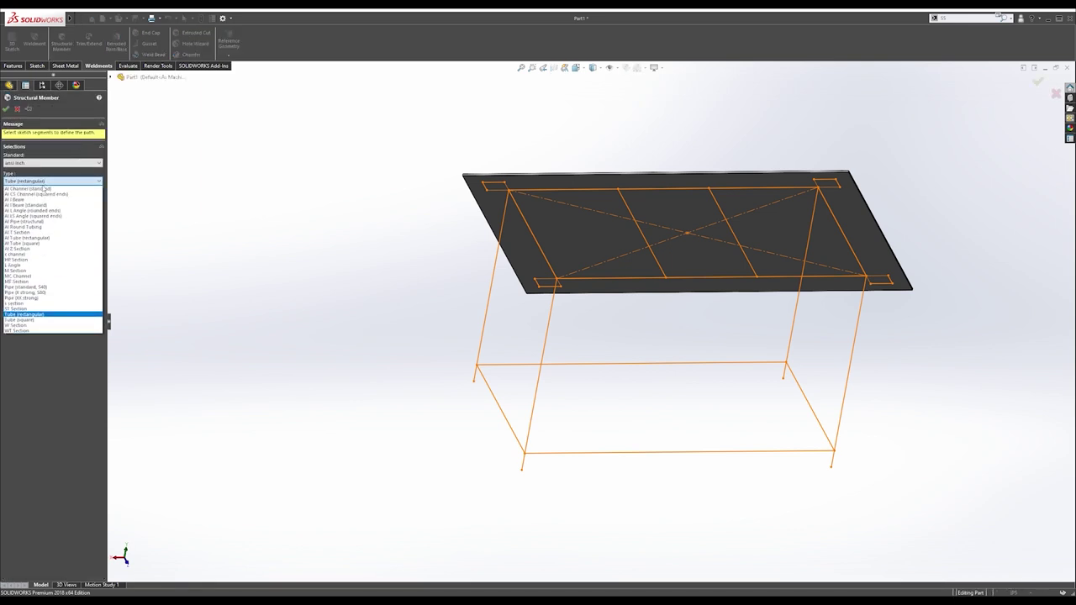
{"action": "left_click", "coordinate": [46, 164]}
{"action": "left_click", "coordinate": [46, 164]}
{"action": "left_click", "coordinate": [42, 176]}
{"action": "left_click", "coordinate": [42, 180]}
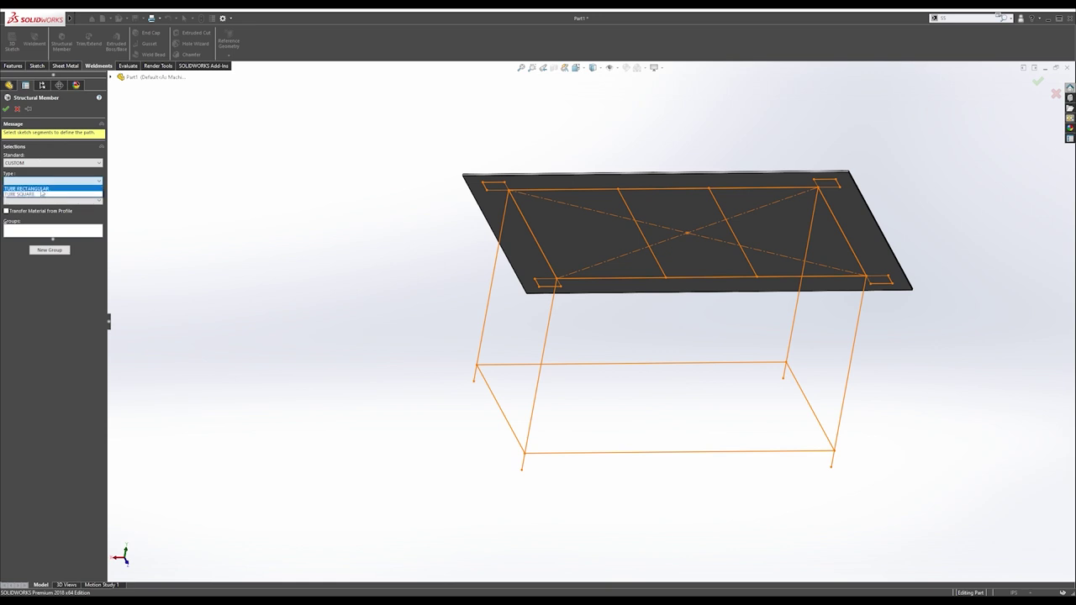
{"action": "left_click", "coordinate": [40, 189]}
{"action": "left_click", "coordinate": [38, 200]}
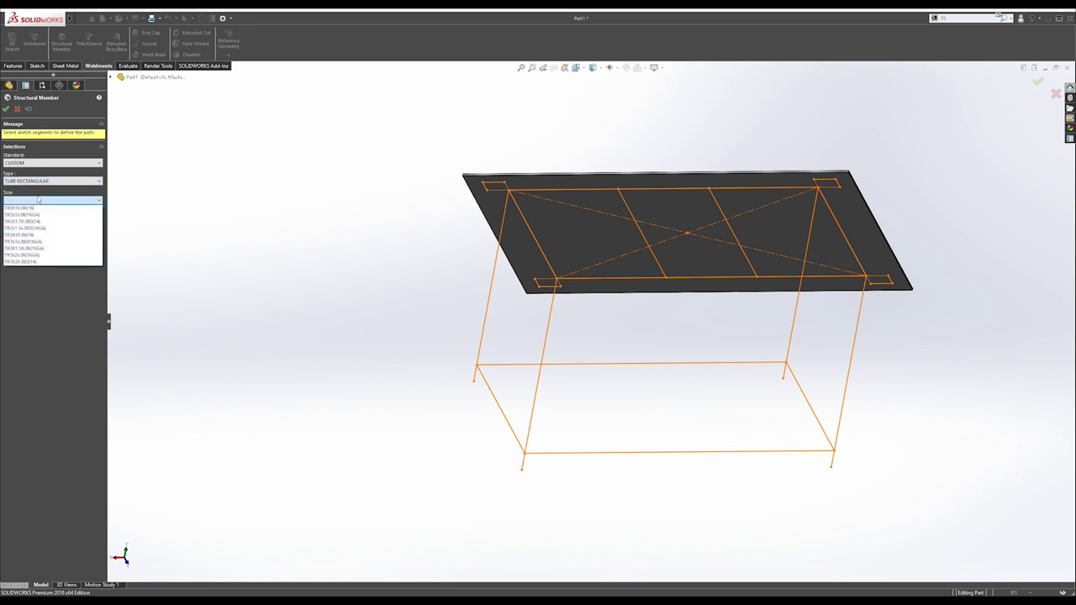
{"action": "left_click", "coordinate": [26, 261]}
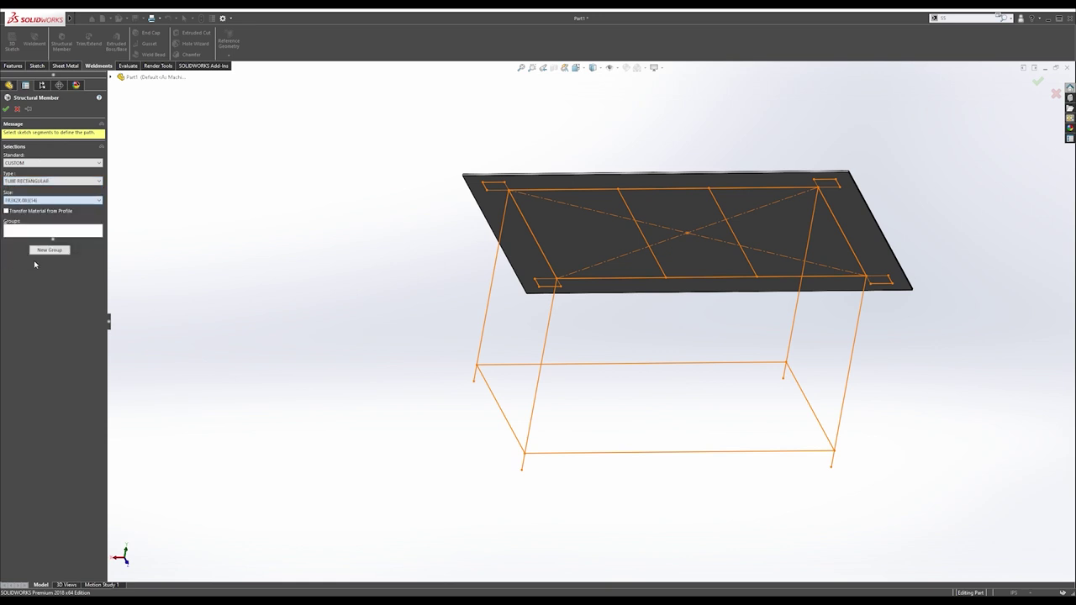
Place the first leg on its vertical sketch line, rotate the profile 90 degrees and locate its inner corner on the path.
{"action": "left_click", "coordinate": [505, 227]}
{"action": "scroll", "coordinate": [512, 220], "scroll_direction": "down", "scroll_amount": 5}
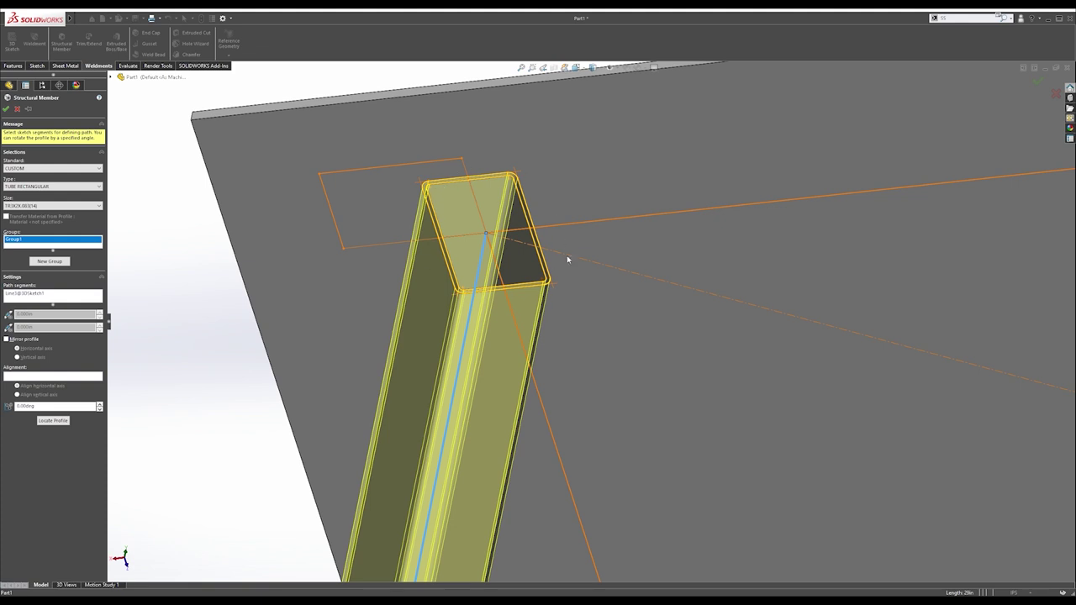
{"action": "left_click", "coordinate": [48, 377]}
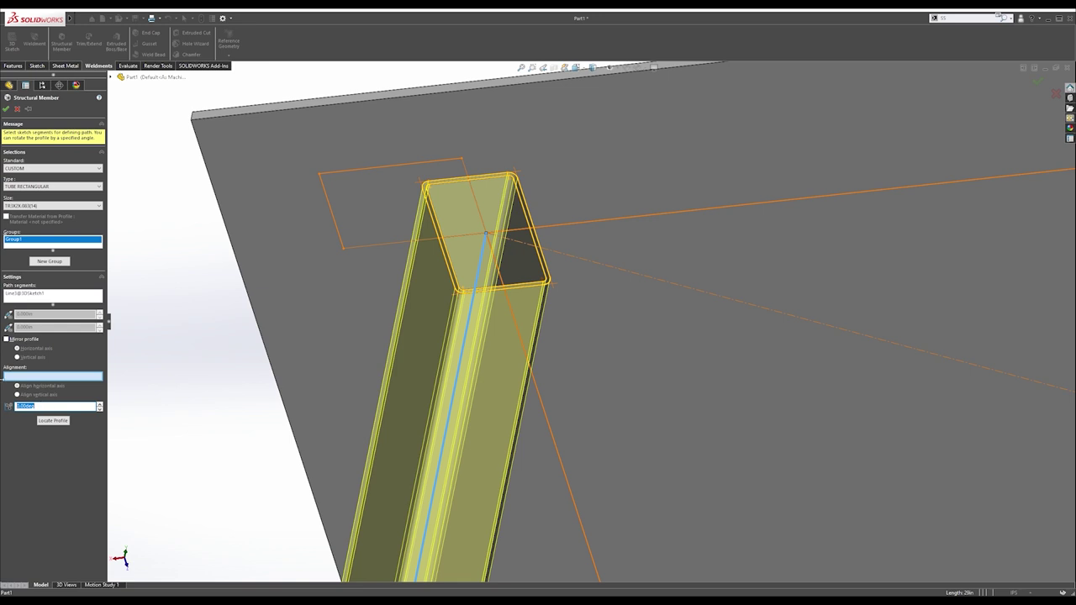
{"action": "key", "text": "Return"}
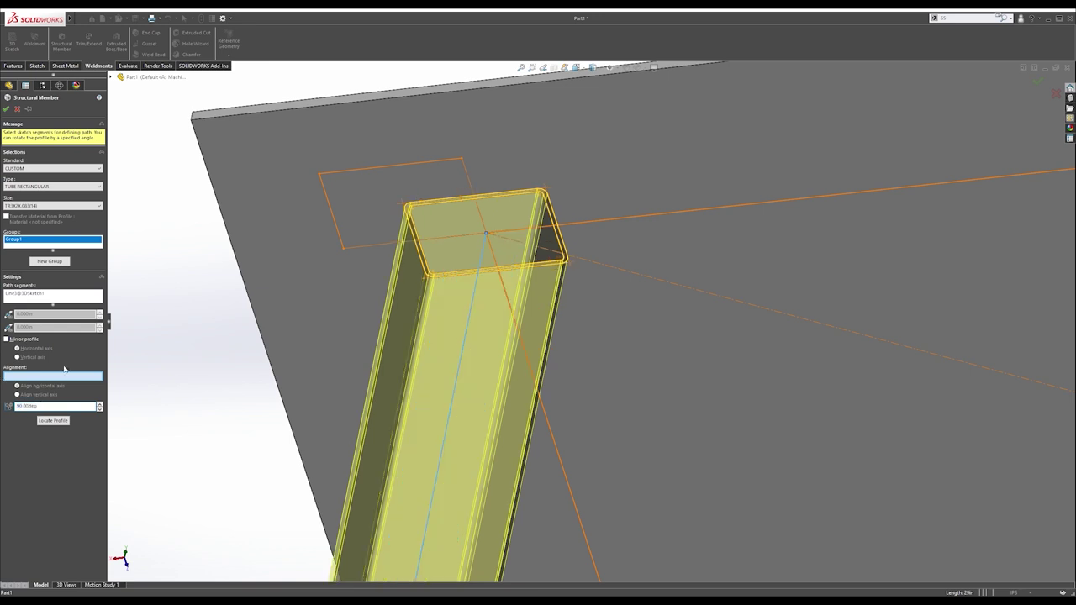
{"action": "left_click", "coordinate": [50, 419]}
{"action": "scroll", "coordinate": [689, 355], "scroll_direction": "up", "scroll_amount": 3}
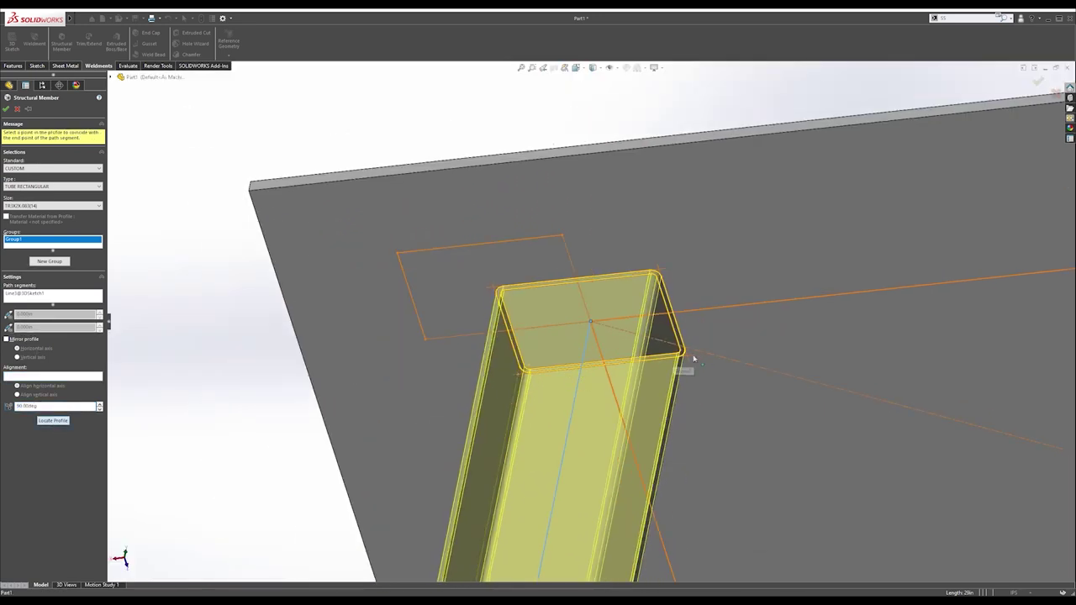
{"action": "scroll", "coordinate": [689, 357], "scroll_direction": "down", "scroll_amount": 4}
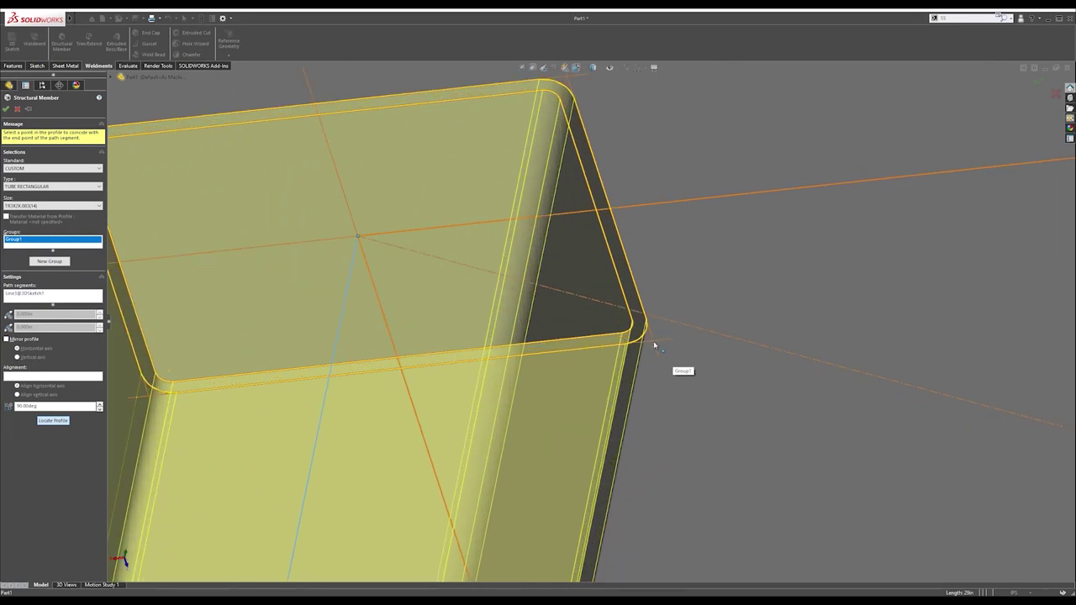
{"action": "left_click", "coordinate": [654, 345]}
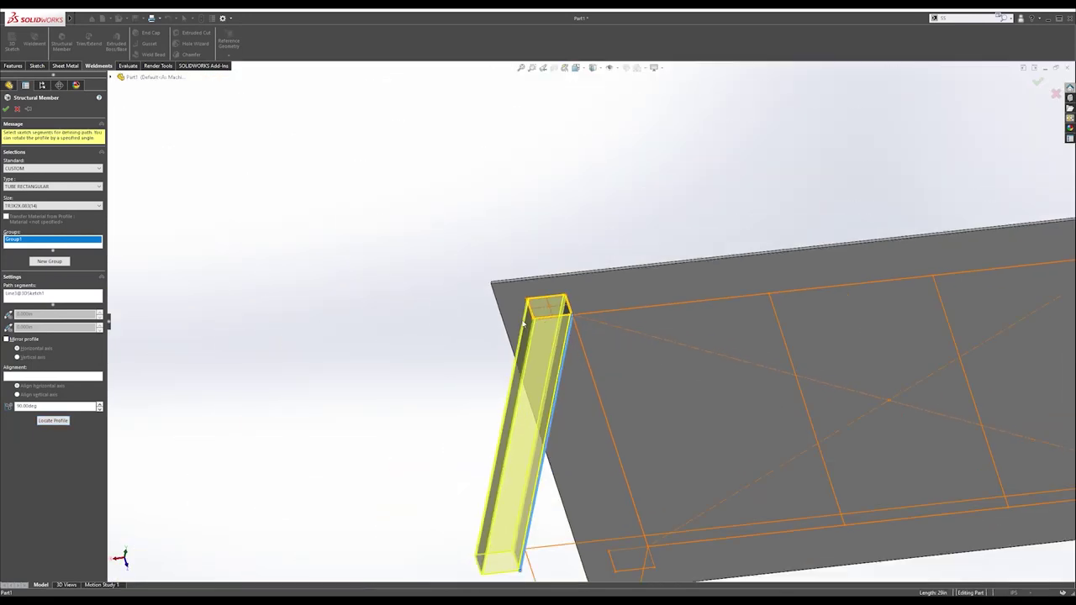
Add a new group for the second leg at the far end of the same long side, rotated 90 degrees and located by its inner corner.
{"action": "left_click", "coordinate": [55, 260]}
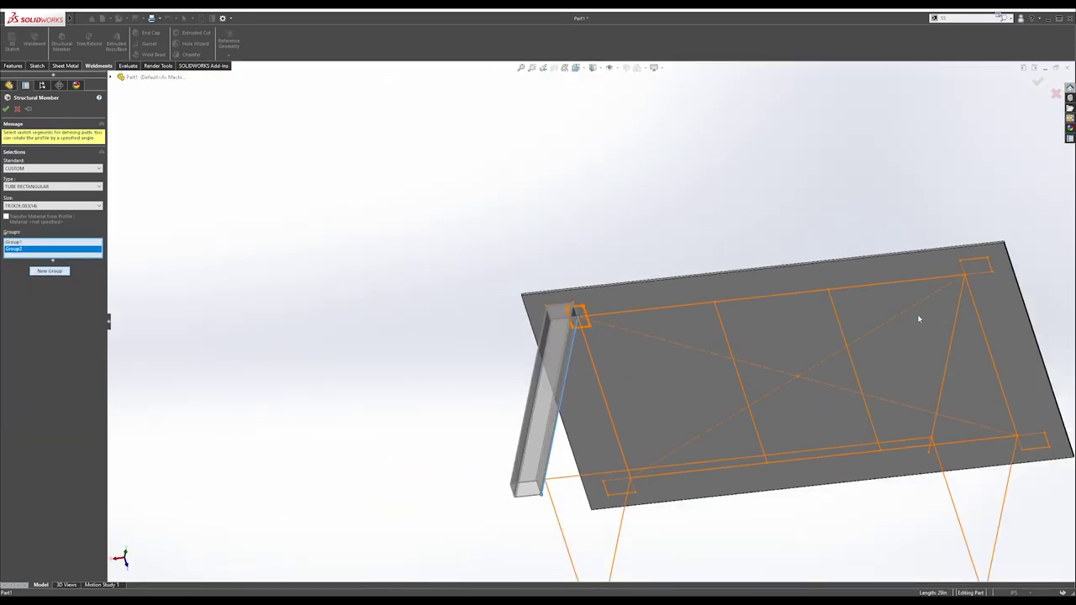
{"action": "left_click", "coordinate": [957, 311]}
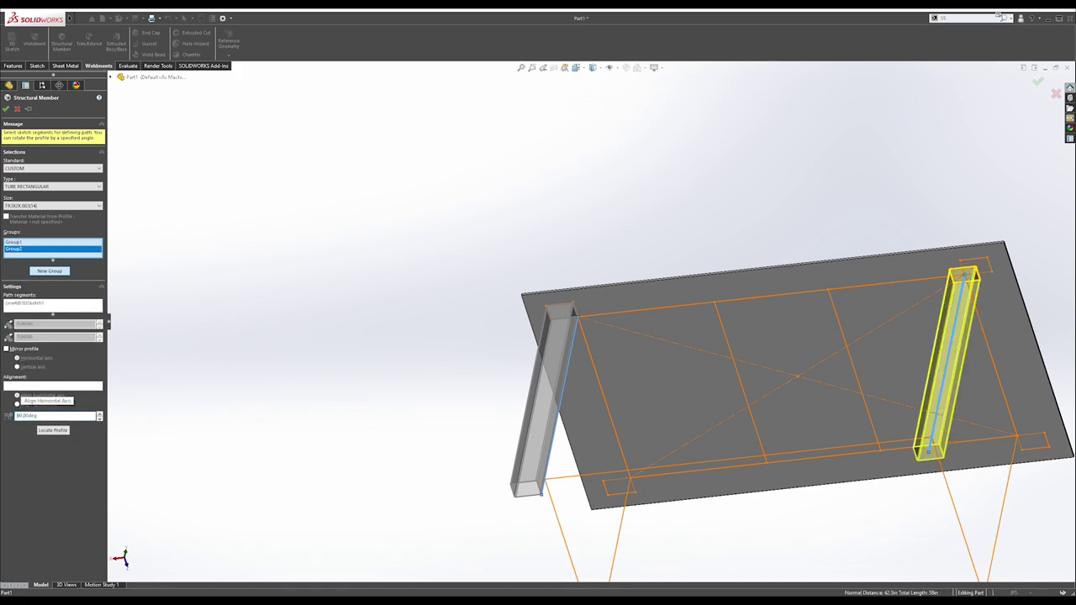
{"action": "left_click", "coordinate": [52, 429]}
{"action": "scroll", "coordinate": [636, 264], "scroll_direction": "up", "scroll_amount": 6}
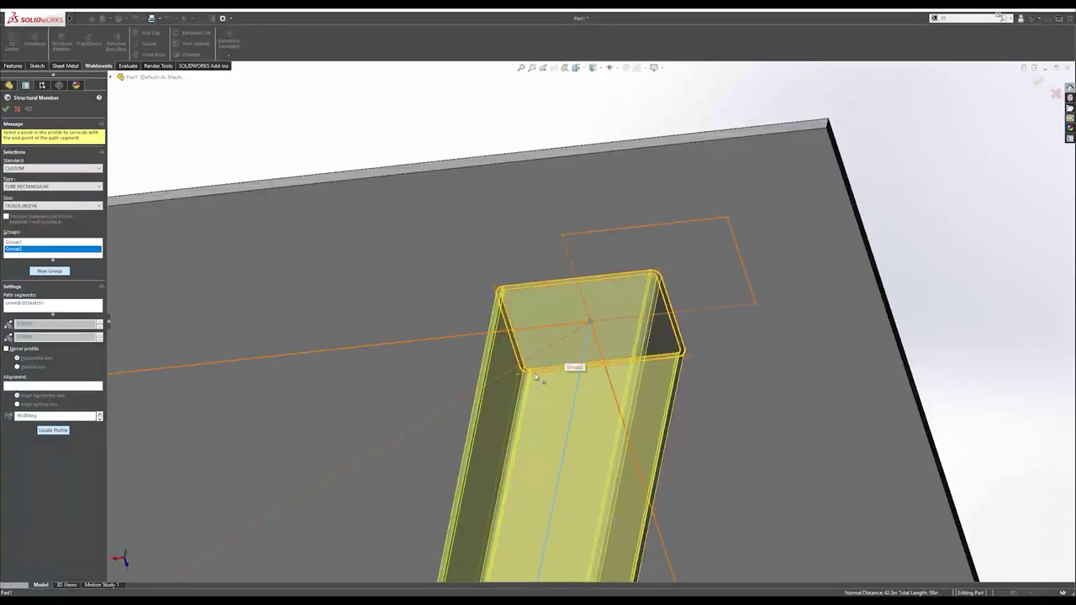
{"action": "left_click", "coordinate": [524, 374]}
{"action": "right_click", "coordinate": [524, 374]}
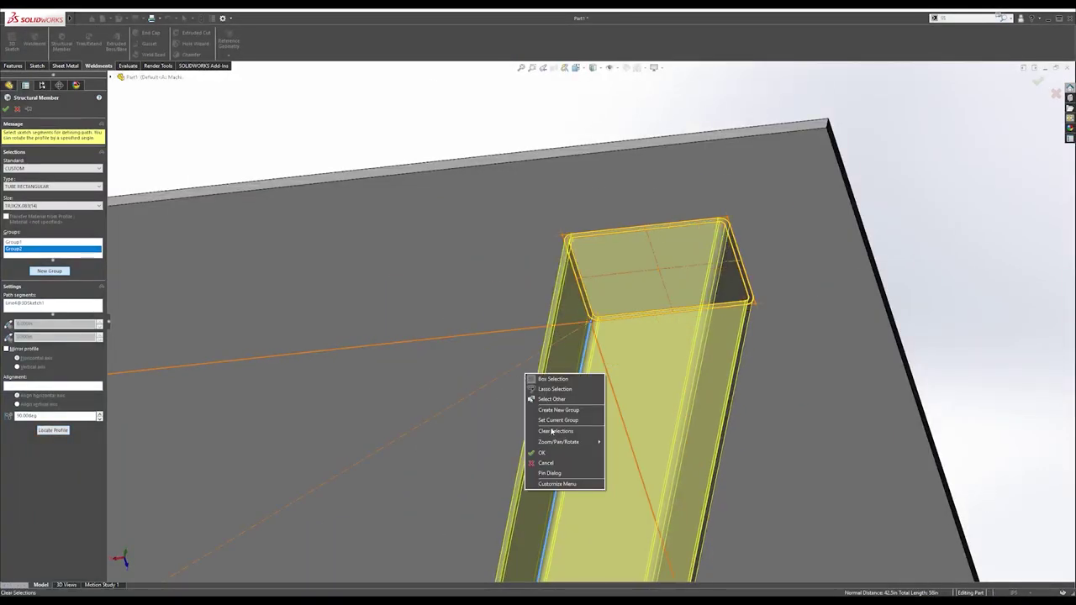
Add a third group for the front leg nearest the first one, rotated 90 degrees and located by its inner corner.
{"action": "left_click", "coordinate": [50, 272]}
{"action": "key", "text": "f"}
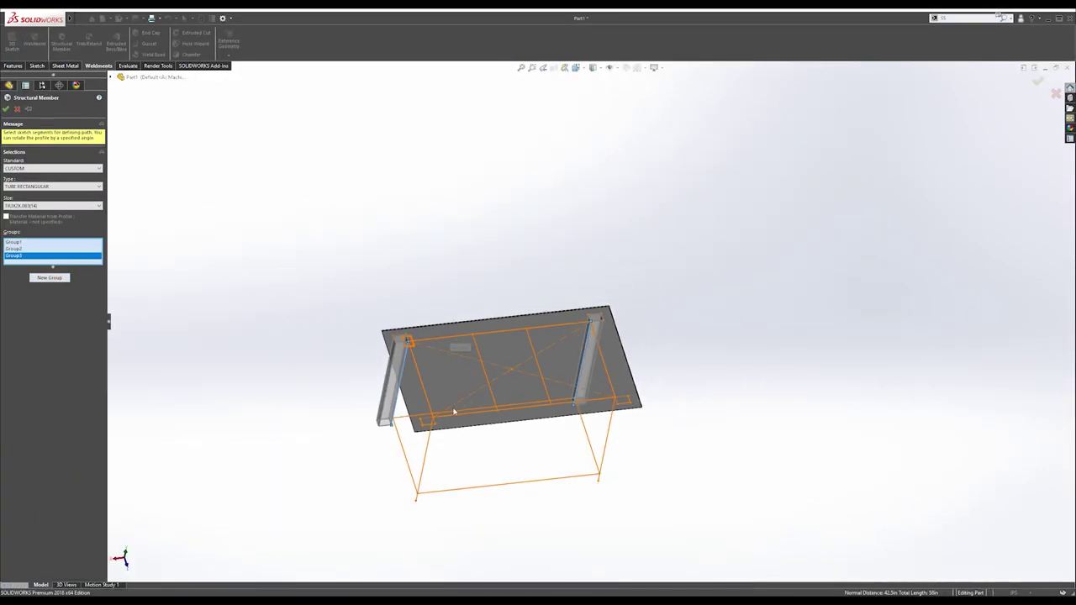
{"action": "left_click", "coordinate": [427, 443]}
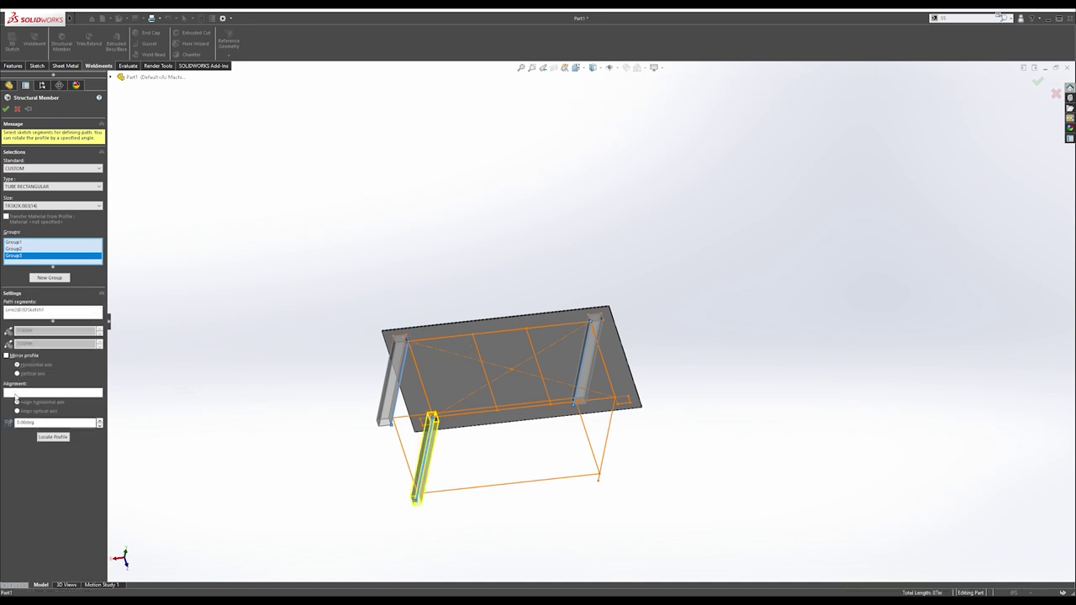
{"action": "double_click", "coordinate": [37, 422]}
{"action": "type", "text": "90"}
{"action": "key", "text": "Return"}
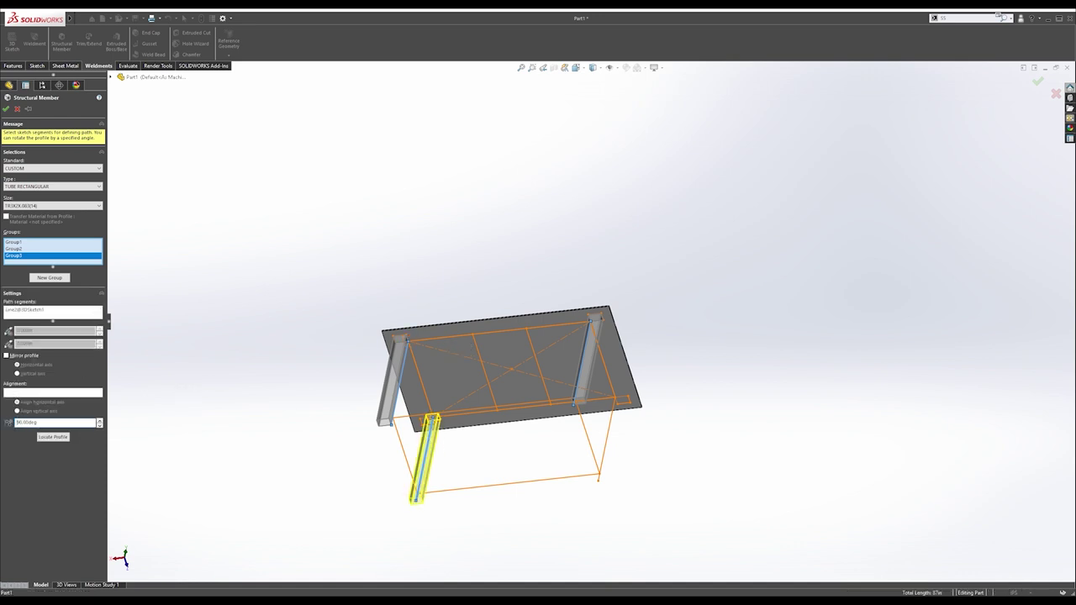
{"action": "left_click", "coordinate": [53, 437]}
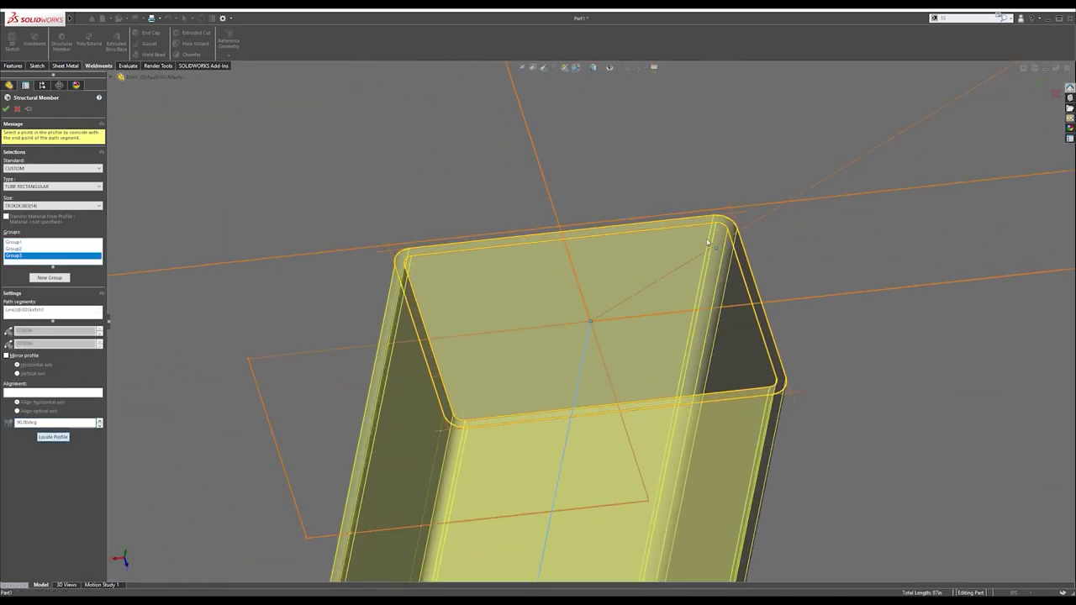
{"action": "scroll", "coordinate": [583, 303], "scroll_direction": "up", "scroll_amount": 15}
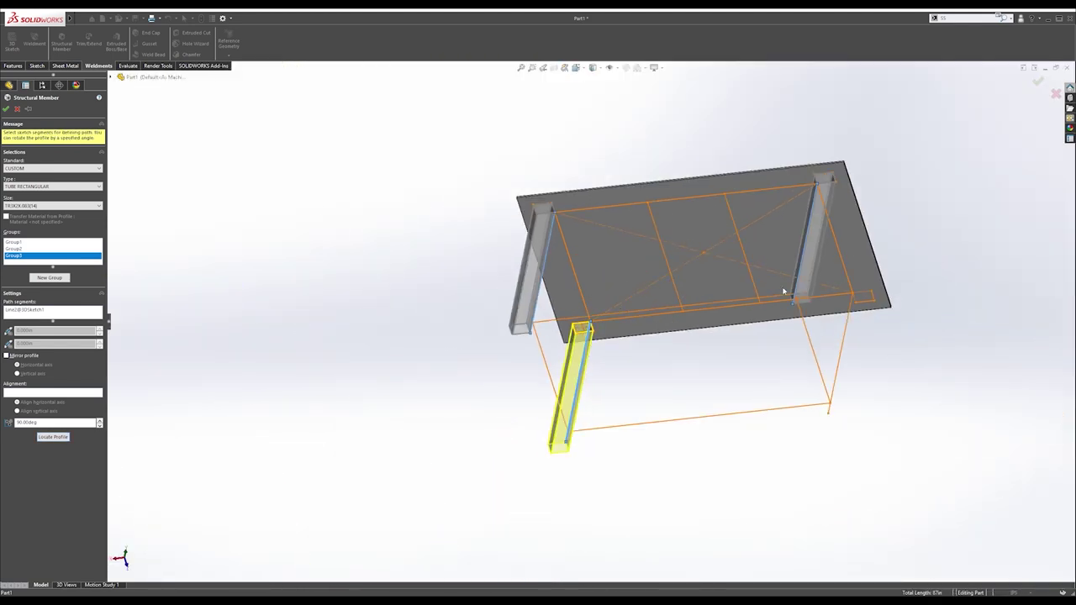
Add a fourth group for the remaining leg, rotate it 90 degrees, locate it by its inner corner and accept the structural member.
{"action": "scroll", "coordinate": [783, 291], "scroll_direction": "down", "scroll_amount": 2}
{"action": "left_click", "coordinate": [49, 277]}
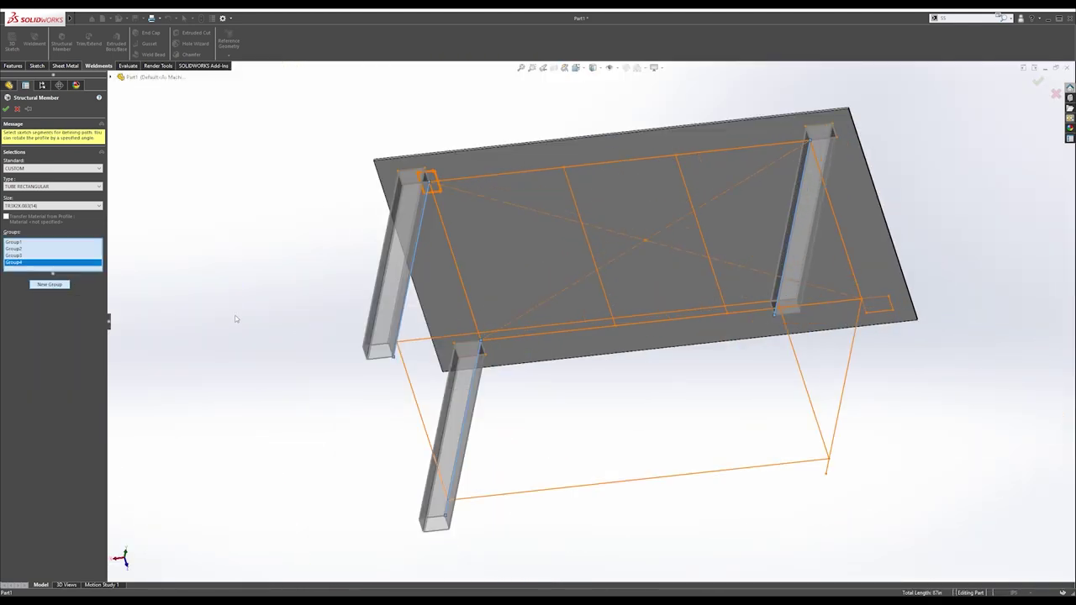
{"action": "left_click", "coordinate": [848, 368]}
{"action": "left_click", "coordinate": [40, 429]}
{"action": "type", "text": "90"}
{"action": "key", "text": "Return"}
{"action": "left_click", "coordinate": [52, 443]}
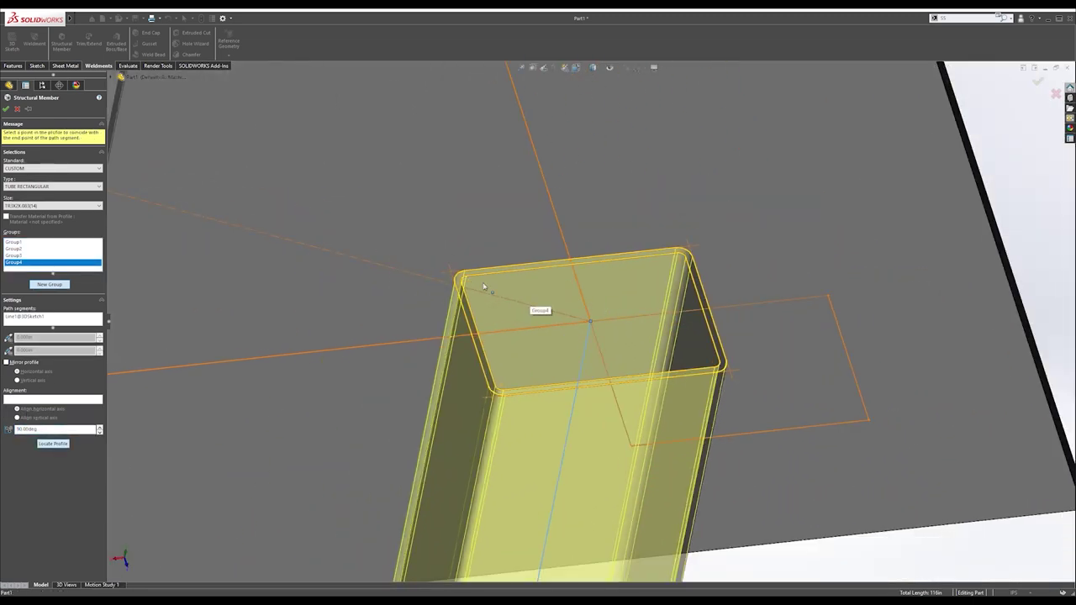
{"action": "left_click", "coordinate": [453, 274]}
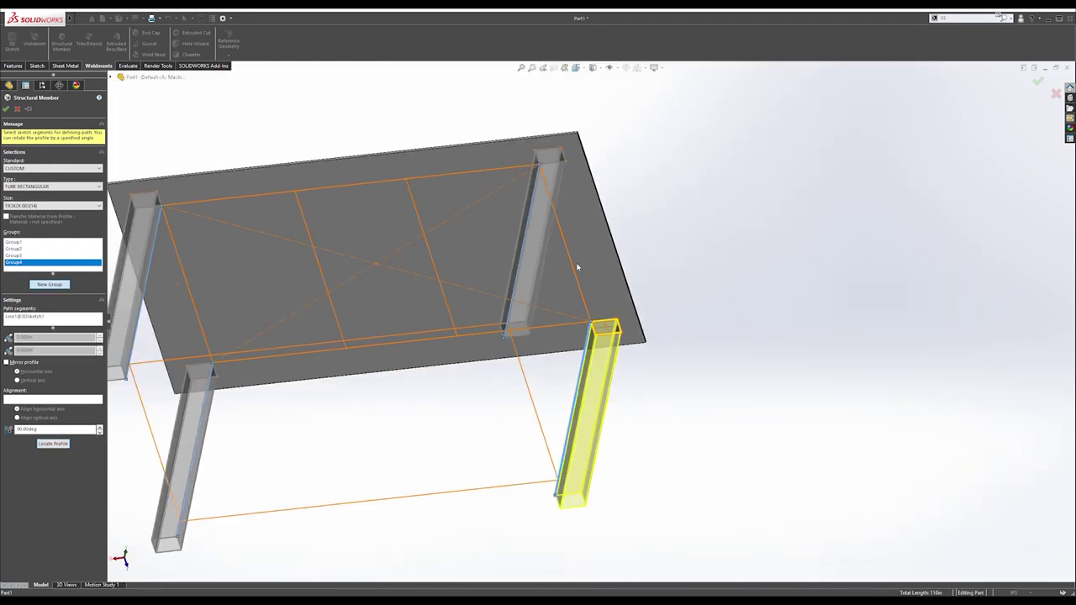
{"action": "left_click", "coordinate": [7, 110]}
Start a structural member of size TR2x1.5x.083(14GA) along the long lower sketch line between the first two legs.
{"action": "middle_click_drag", "start_coordinate": [391, 214], "coordinate": [362, 241]}
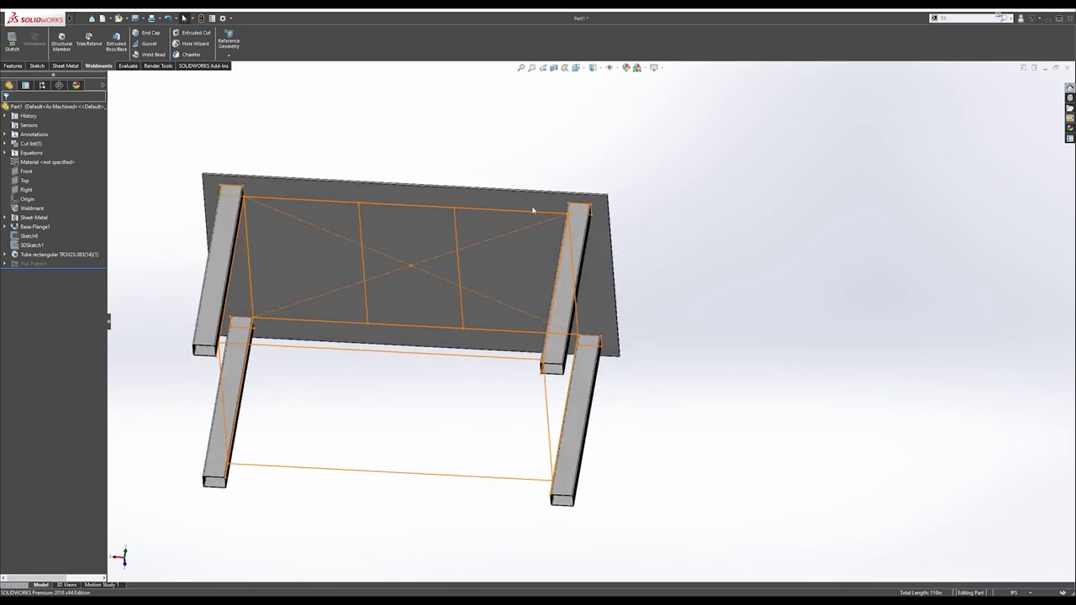
{"action": "middle_click_drag", "start_coordinate": [529, 219], "coordinate": [534, 210]}
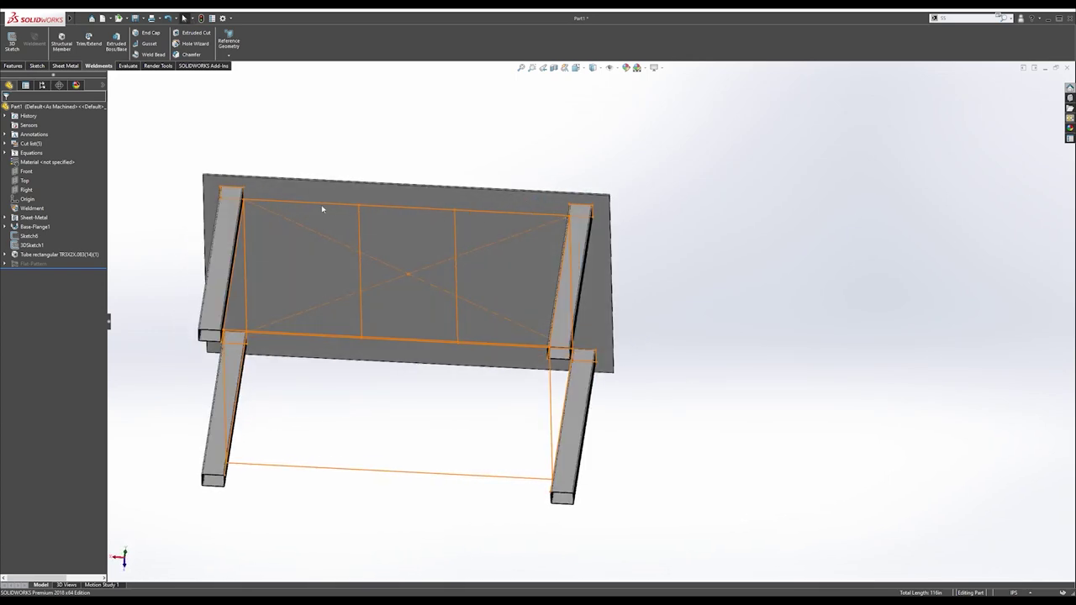
{"action": "middle_click_drag", "start_coordinate": [209, 346], "coordinate": [209, 397]}
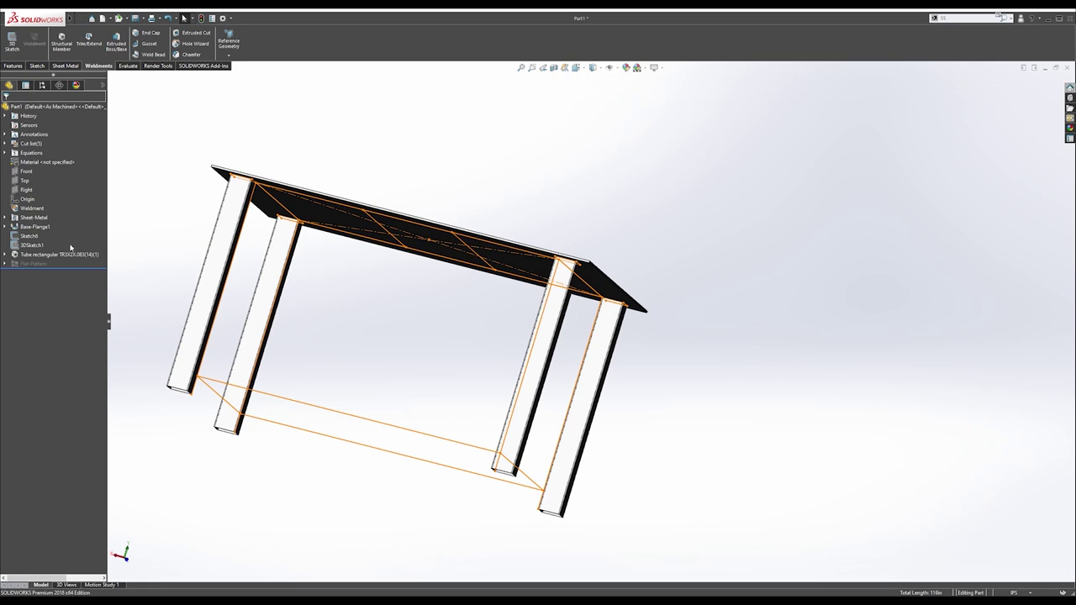
{"action": "left_click", "coordinate": [61, 41]}
{"action": "left_click", "coordinate": [41, 200]}
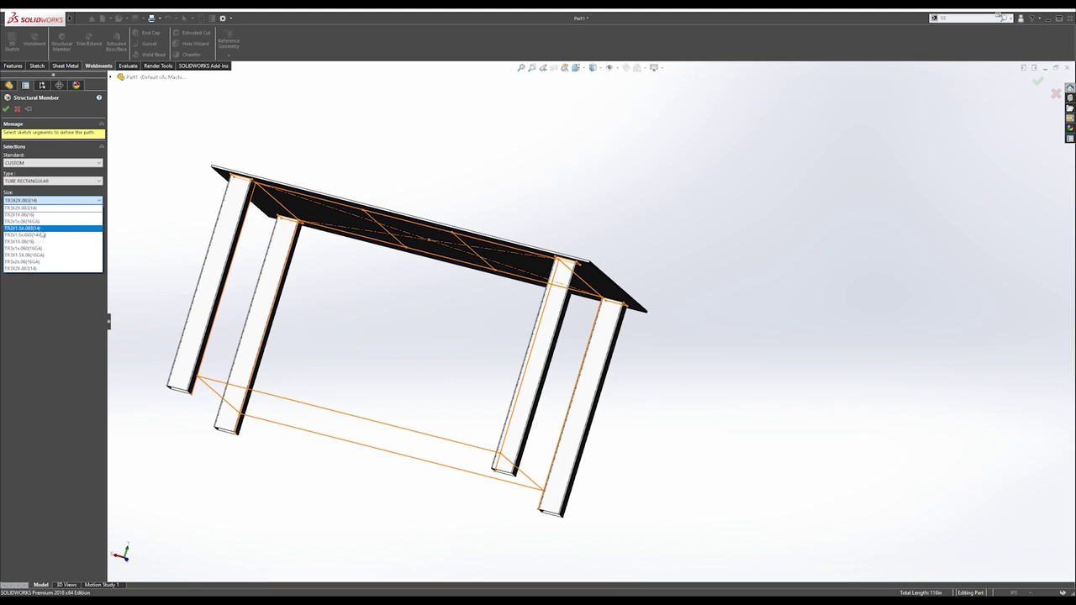
{"action": "left_click", "coordinate": [48, 236]}
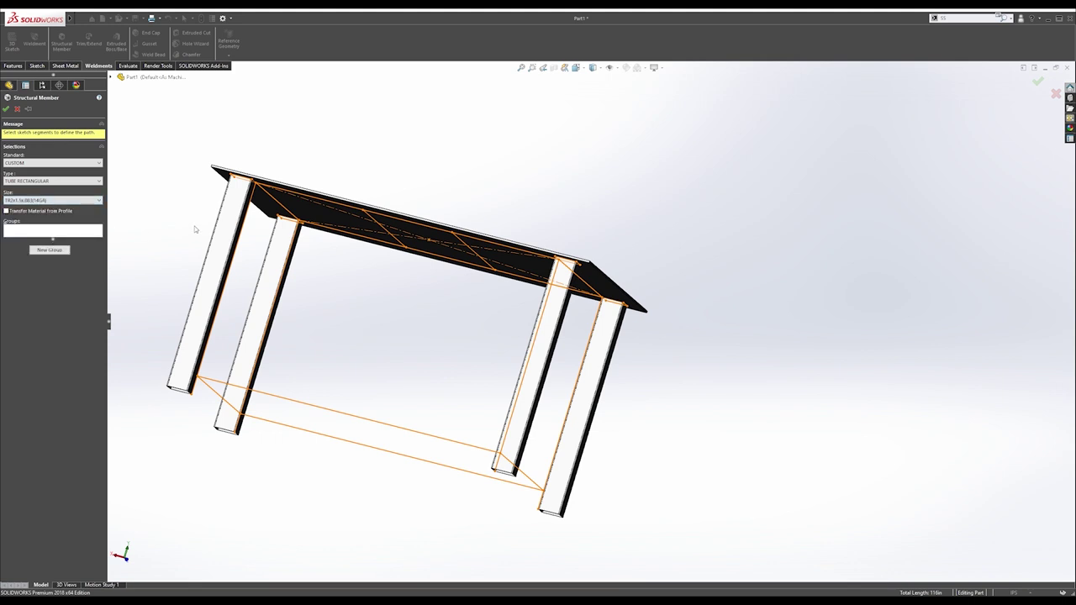
{"action": "middle_click_drag", "start_coordinate": [196, 230], "coordinate": [243, 176]}
{"action": "left_click", "coordinate": [278, 348]}
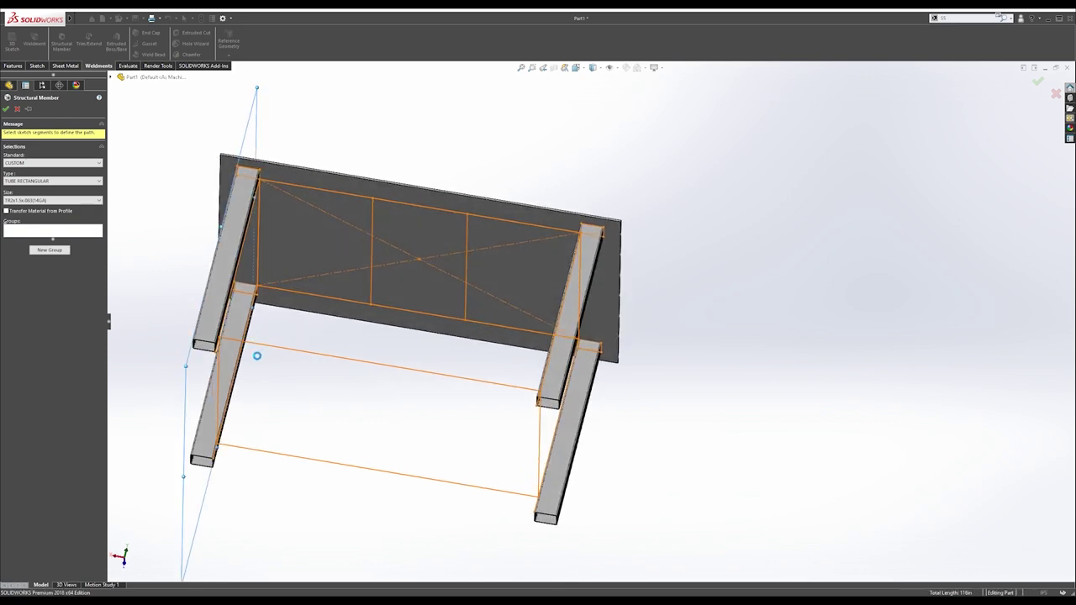
{"action": "left_click", "coordinate": [249, 354]}
{"action": "middle_click_drag", "start_coordinate": [222, 349], "coordinate": [190, 343]}
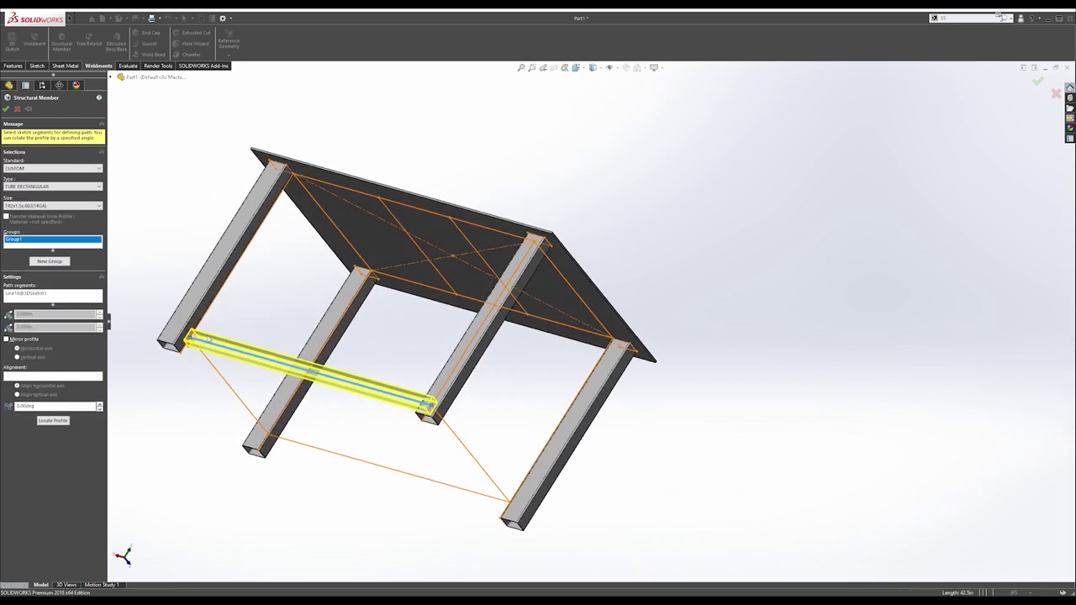
Locate the lower rail's profile by its upper inner corner on the path and add a second group.
{"action": "scroll", "coordinate": [190, 340], "scroll_direction": "down", "scroll_amount": 5}
{"action": "middle_click_drag", "start_coordinate": [334, 326], "coordinate": [315, 349]}
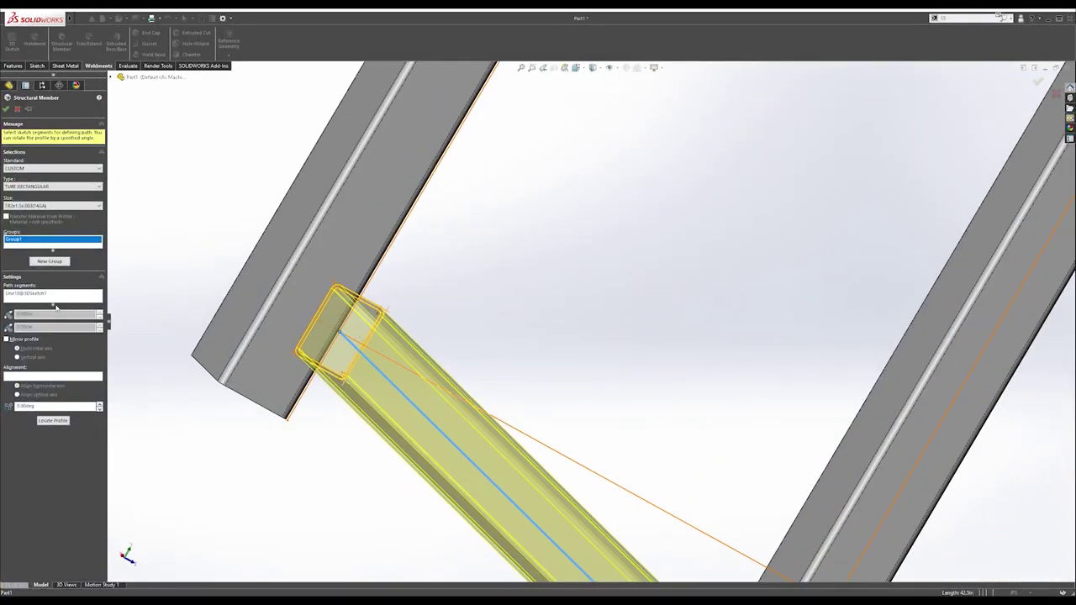
{"action": "left_click", "coordinate": [53, 421]}
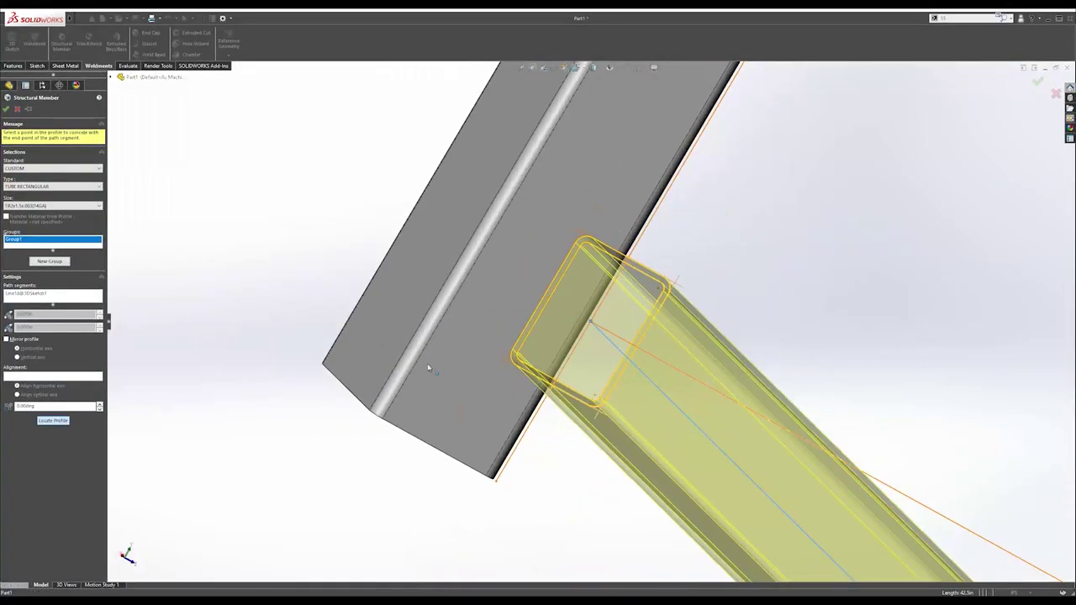
{"action": "left_click", "coordinate": [677, 288]}
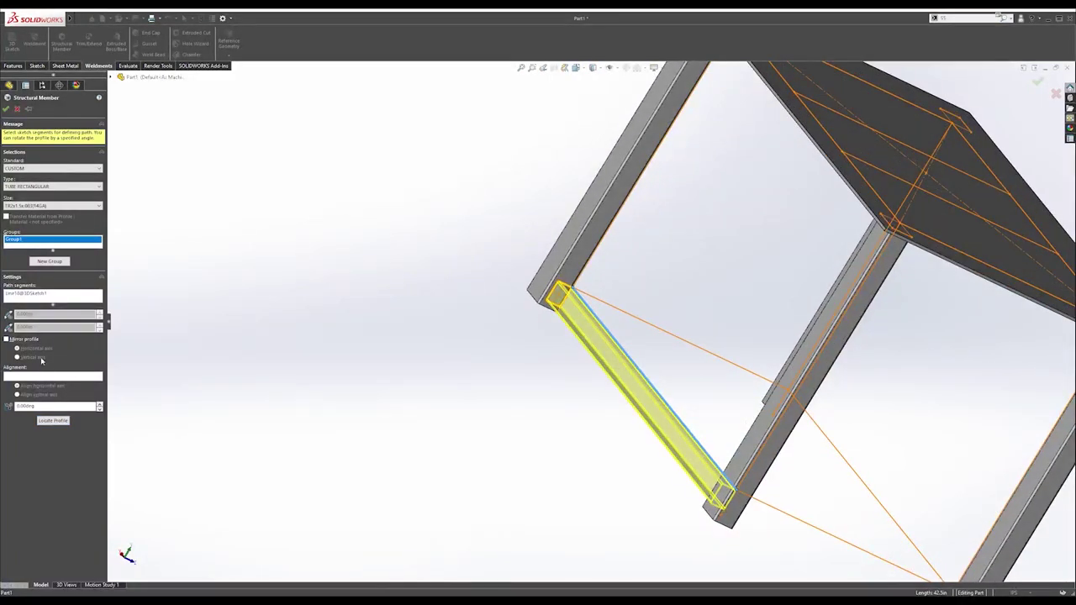
{"action": "left_click", "coordinate": [49, 261]}
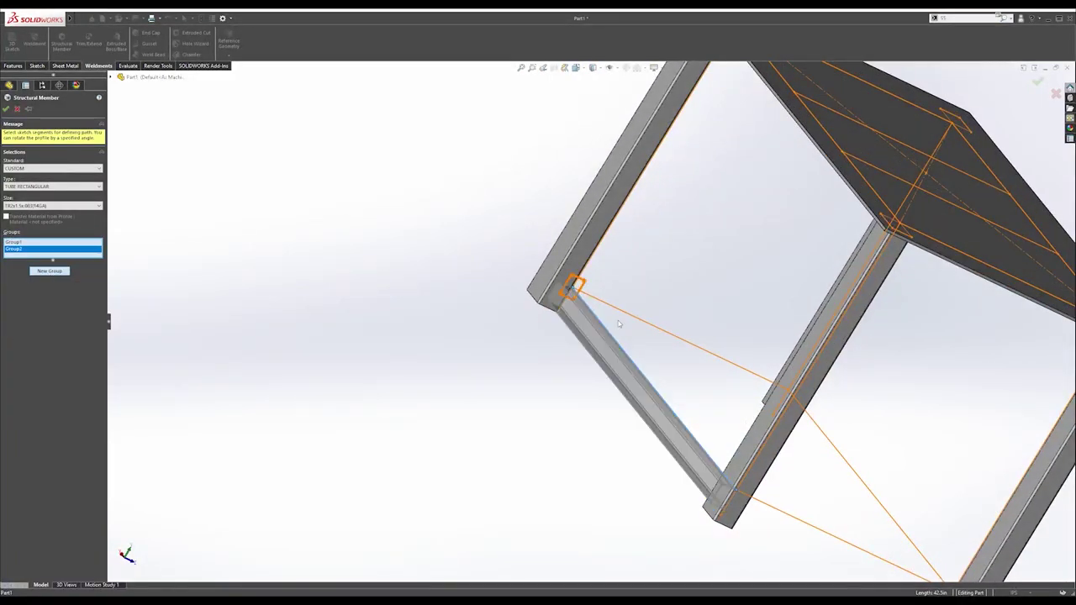
Assign the opposite long lower sketch line to the second group and locate its profile by the upper inner corner.
{"action": "left_click", "coordinate": [822, 433]}
{"action": "middle_click_drag", "start_coordinate": [829, 440], "coordinate": [972, 445]}
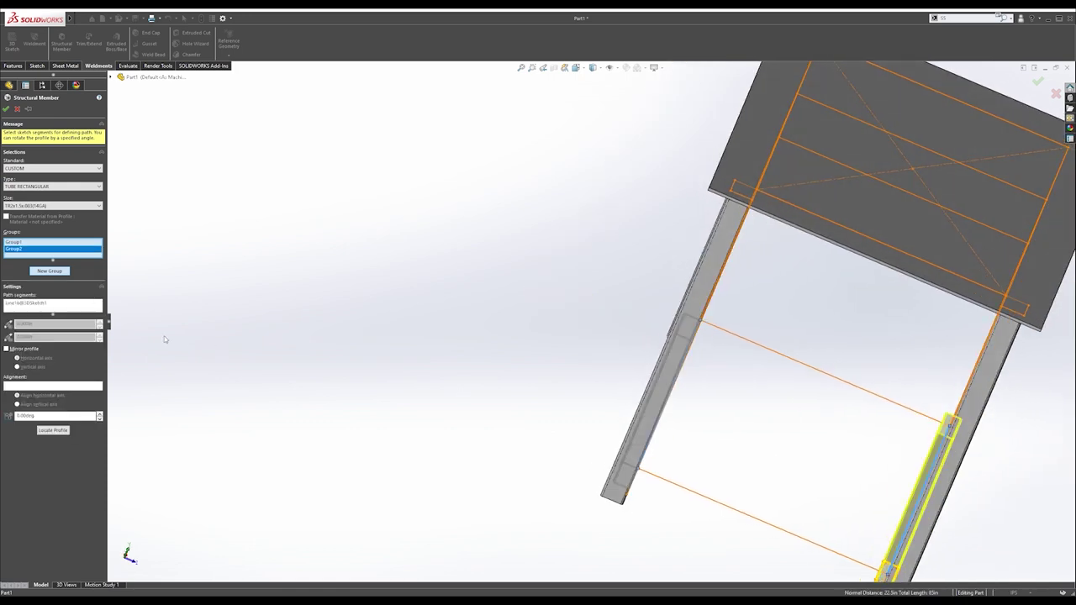
{"action": "left_click", "coordinate": [52, 429]}
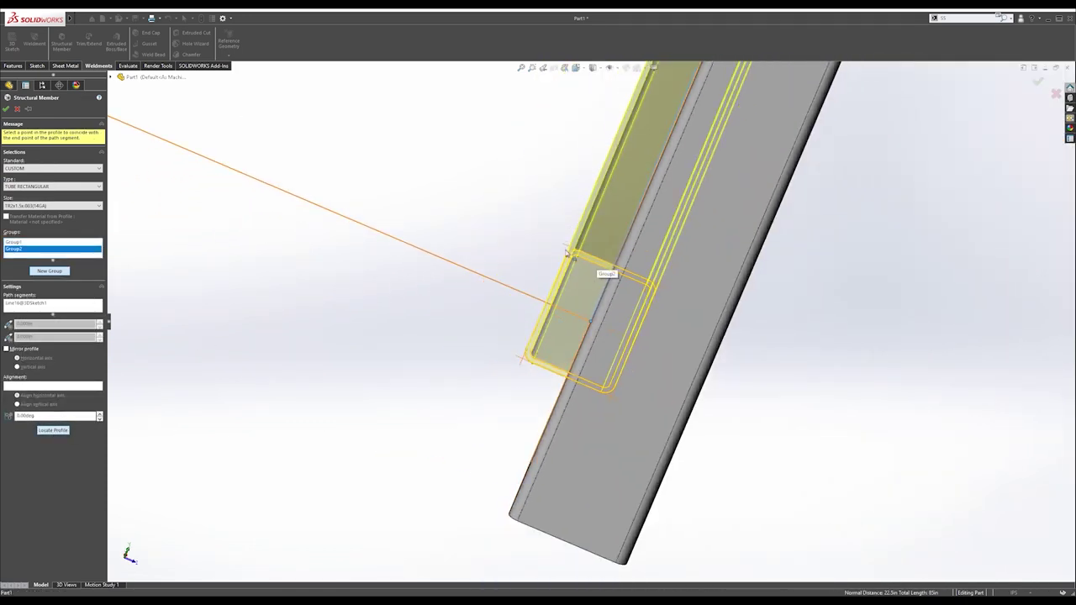
{"action": "left_click", "coordinate": [568, 249]}
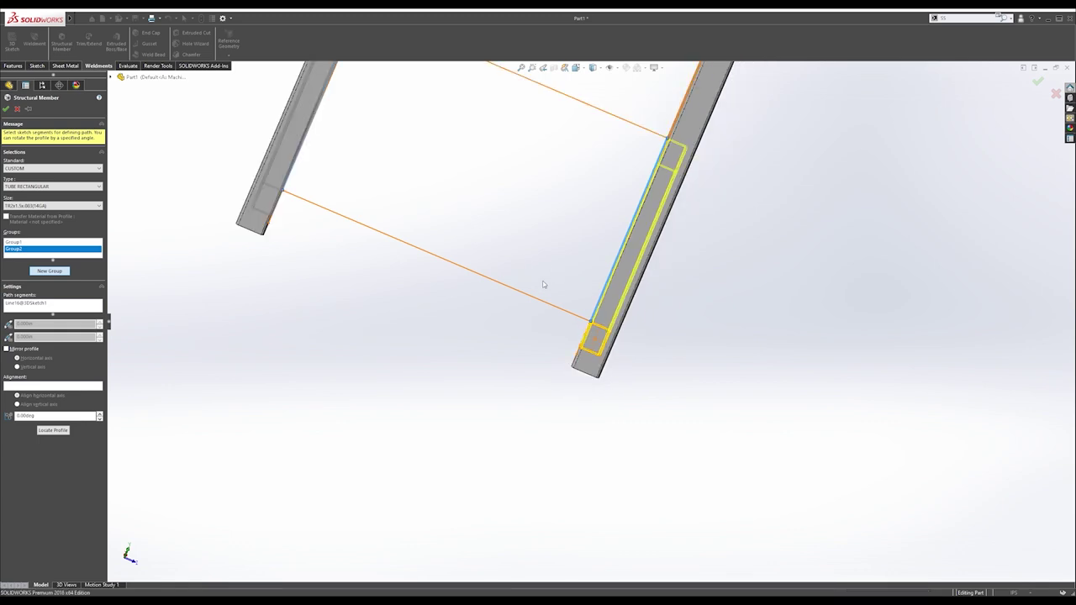
Add a third group along the short lower sketch line at one end and locate its profile by the upper inner corner.
{"action": "left_click", "coordinate": [58, 273]}
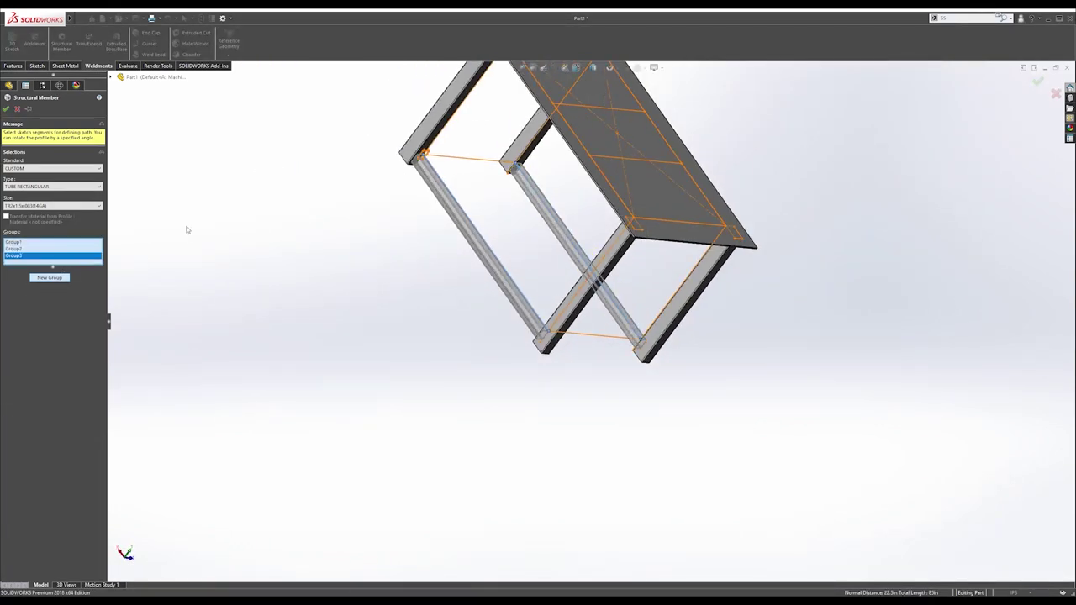
{"action": "left_click", "coordinate": [438, 157]}
{"action": "scroll", "coordinate": [487, 171], "scroll_direction": "down", "scroll_amount": 6}
{"action": "middle_click_drag", "start_coordinate": [556, 238], "coordinate": [705, 252]}
{"action": "scroll", "coordinate": [704, 252], "scroll_direction": "down", "scroll_amount": 3}
{"action": "left_click", "coordinate": [52, 437]}
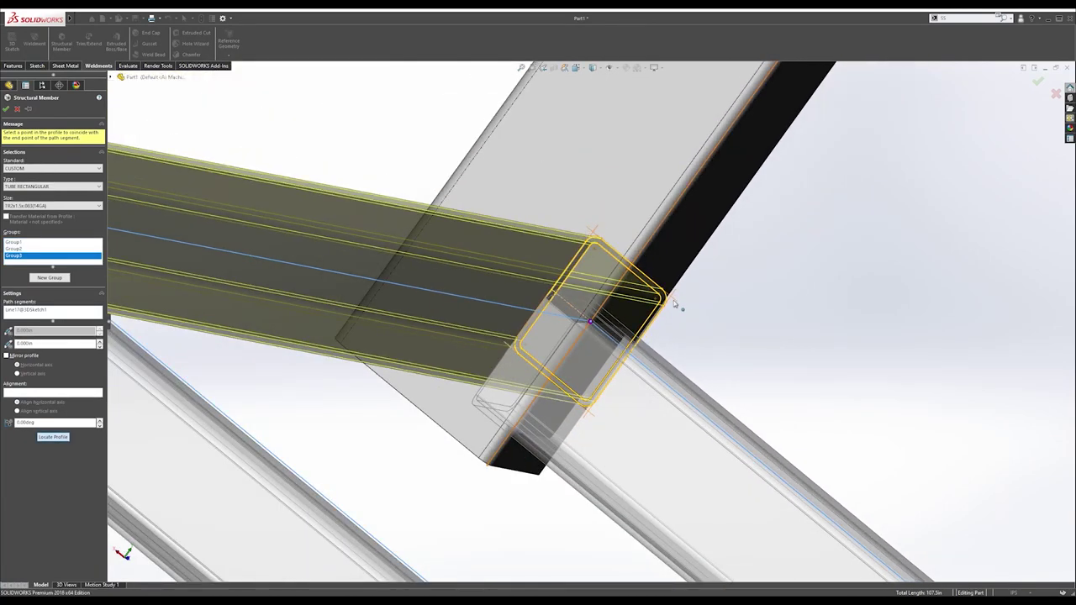
{"action": "left_click", "coordinate": [673, 301]}
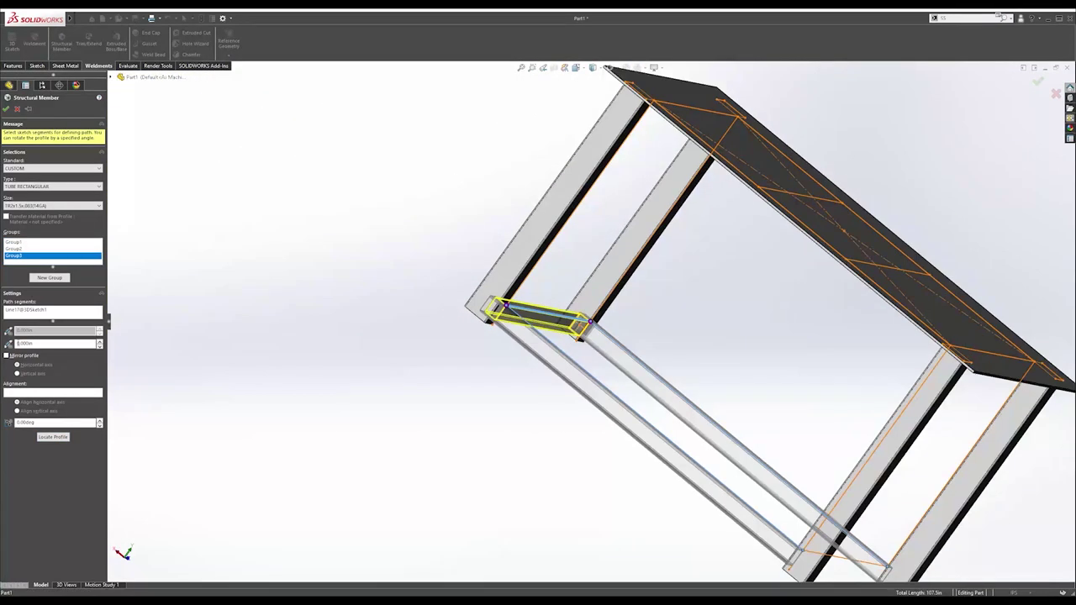
Add a fourth group along the short lower line at the other end, locating its profile by the upper inner corner.
{"action": "left_click", "coordinate": [52, 279]}
{"action": "scroll", "coordinate": [590, 333], "scroll_direction": "up", "scroll_amount": 5}
{"action": "middle_click_drag", "start_coordinate": [590, 333], "coordinate": [528, 342]}
{"action": "scroll", "coordinate": [638, 400], "scroll_direction": "down", "scroll_amount": 10}
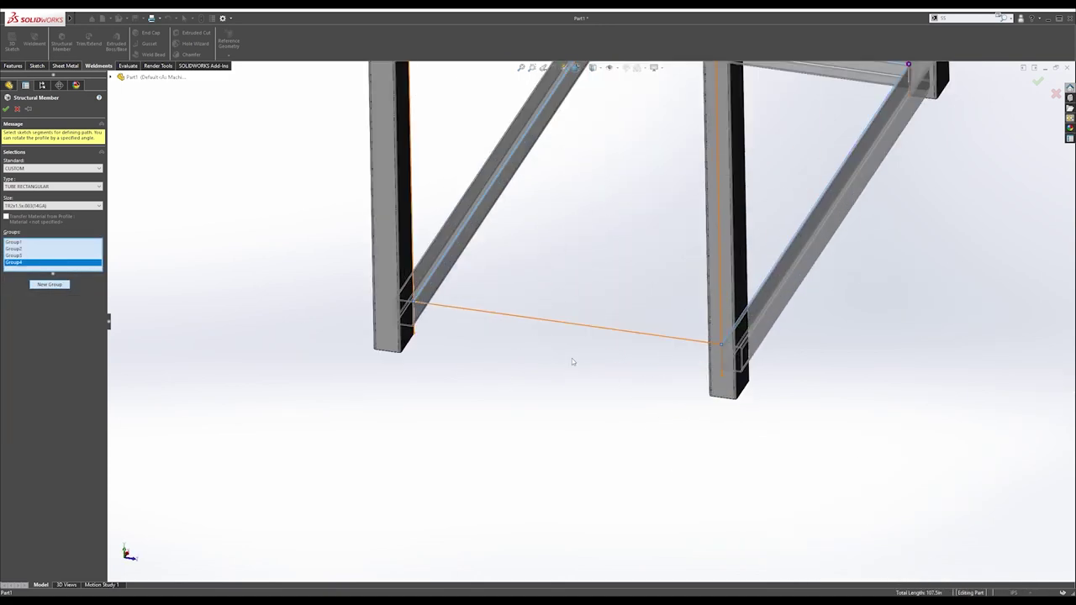
{"action": "left_click", "coordinate": [490, 313]}
{"action": "middle_click_drag", "start_coordinate": [490, 313], "coordinate": [365, 348]}
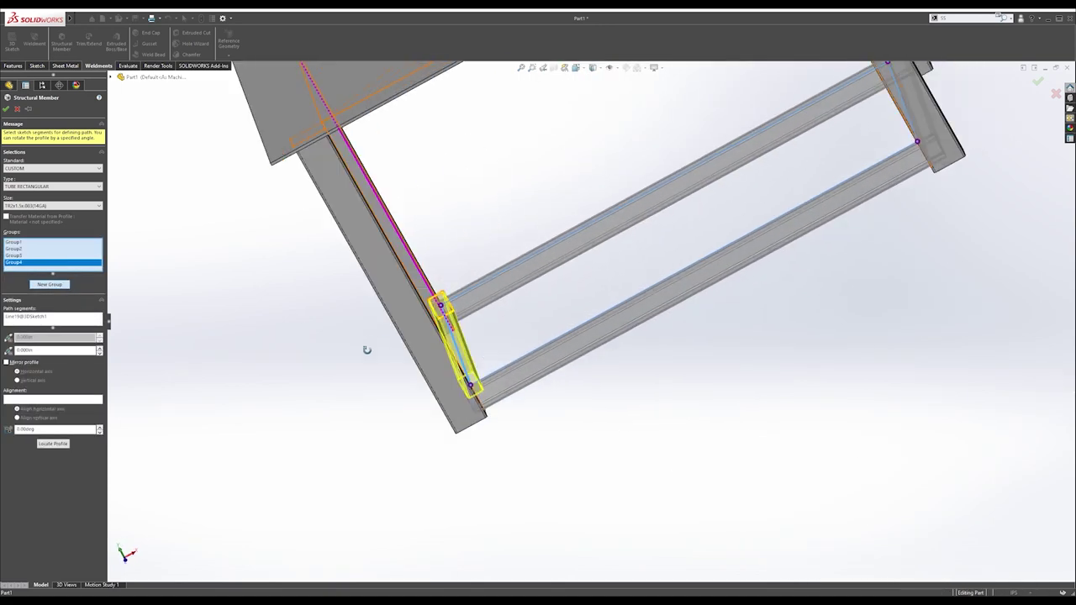
{"action": "scroll", "coordinate": [439, 312], "scroll_direction": "down", "scroll_amount": 8}
{"action": "left_click", "coordinate": [53, 443]}
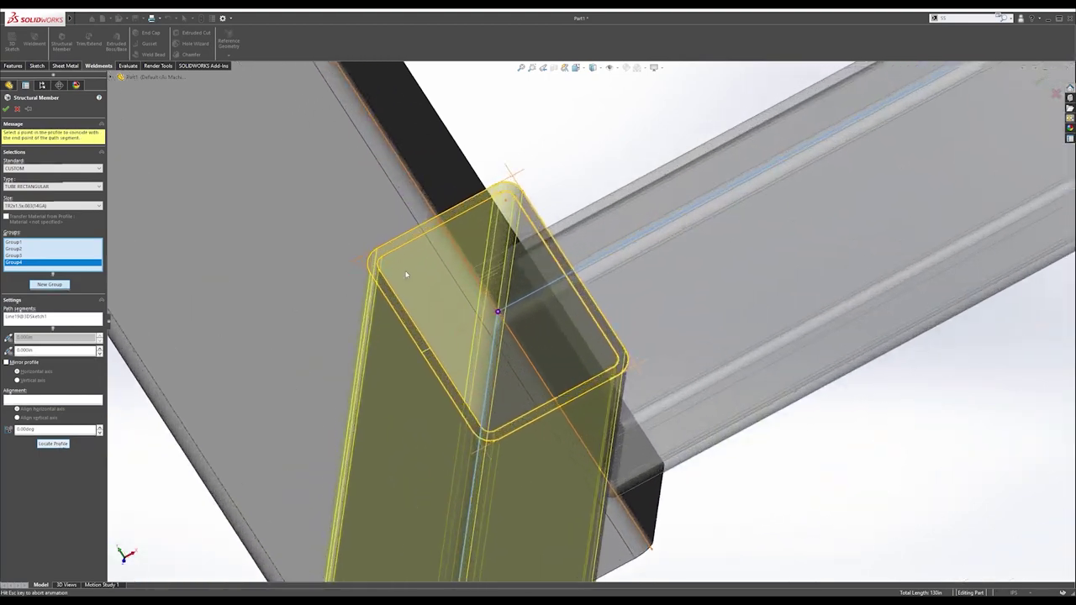
{"action": "left_click", "coordinate": [607, 171]}
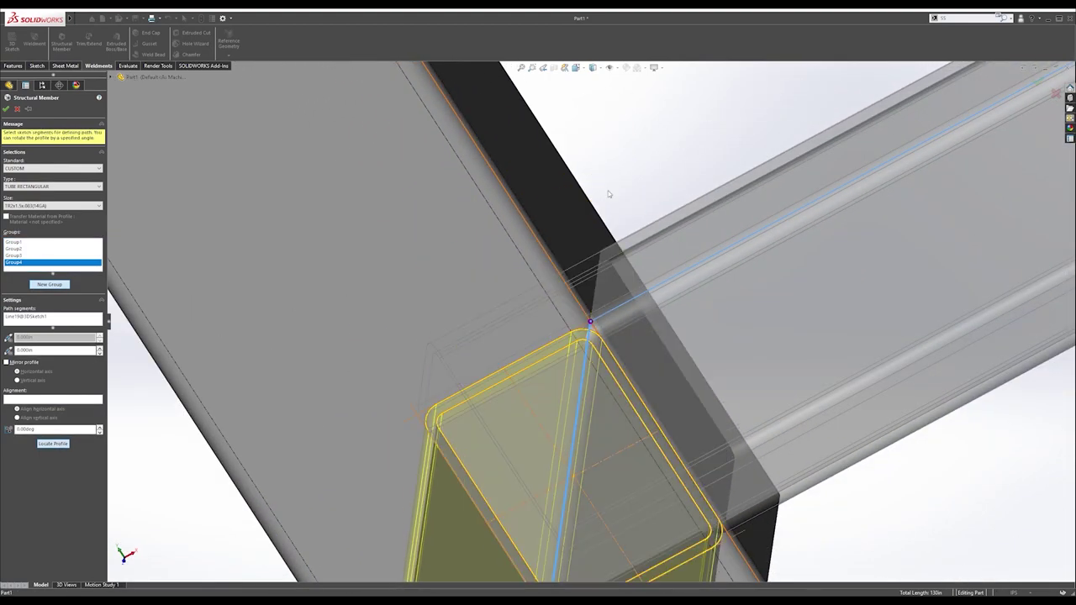
Add a fifth group along one long sketch line under the tabletop and locate its profile by the upper inner corner.
{"action": "middle_click_drag", "start_coordinate": [679, 249], "coordinate": [751, 148]}
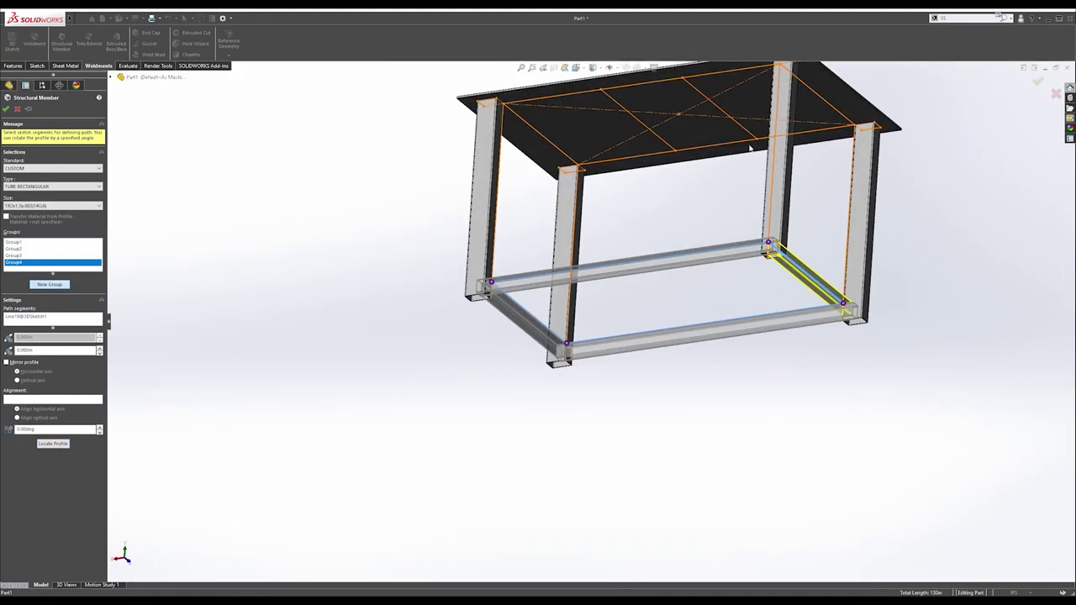
{"action": "scroll", "coordinate": [589, 99], "scroll_direction": "down", "scroll_amount": 3}
{"action": "middle_click_drag", "start_coordinate": [540, 164], "coordinate": [545, 149]}
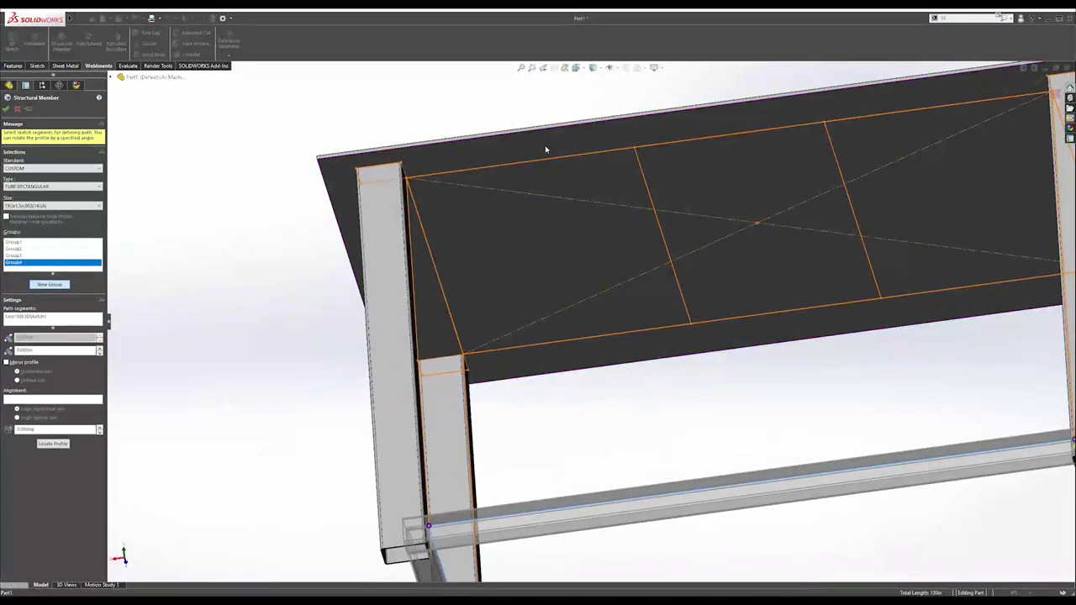
{"action": "left_click", "coordinate": [49, 285]}
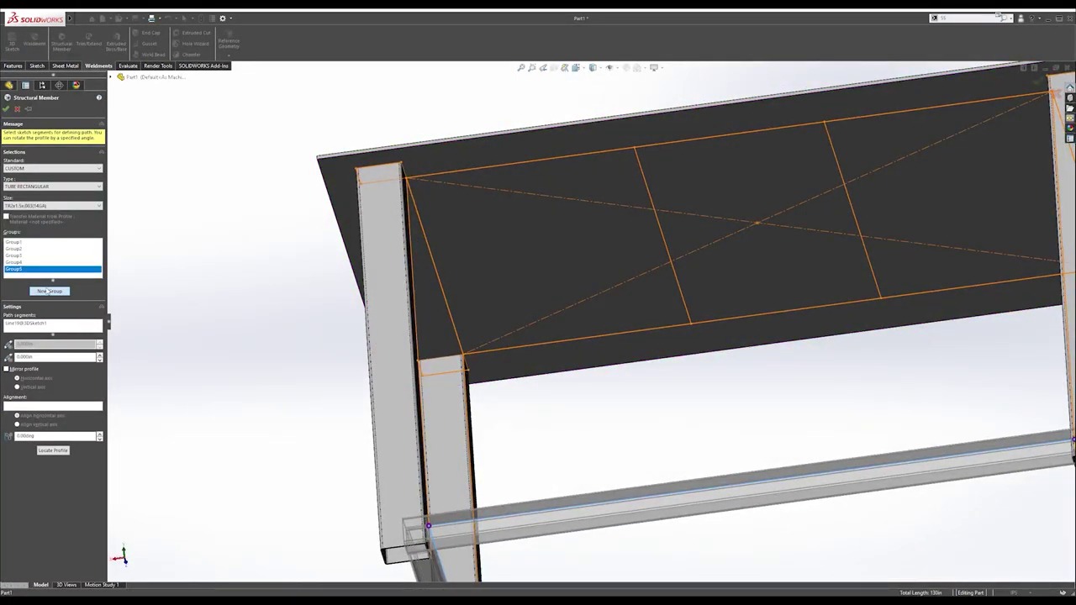
{"action": "left_click", "coordinate": [463, 171]}
{"action": "middle_click_drag", "start_coordinate": [462, 172], "coordinate": [396, 203]}
{"action": "left_click", "coordinate": [52, 449]}
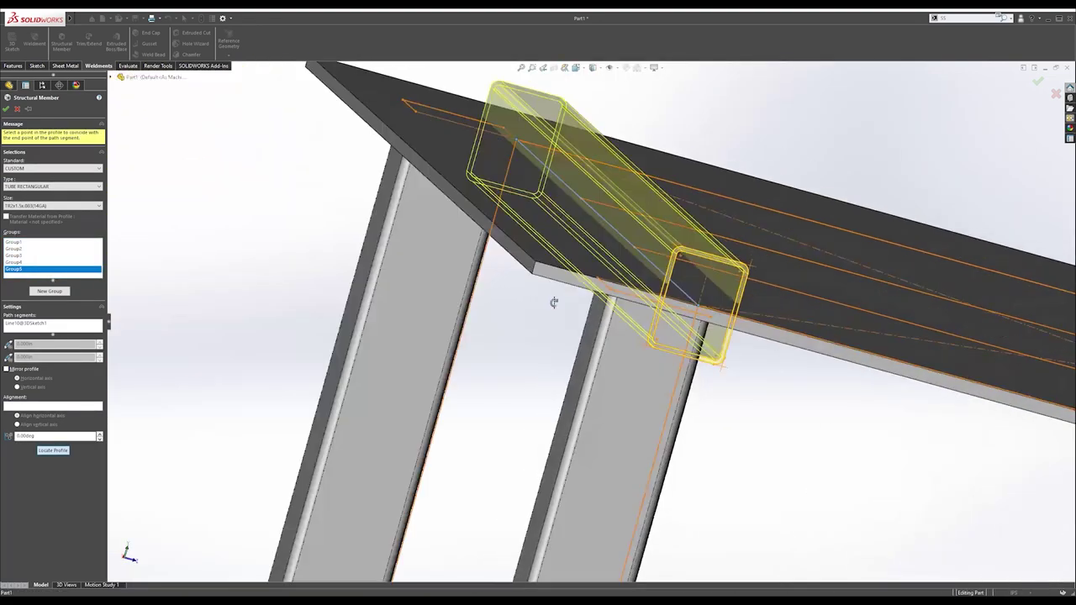
{"action": "middle_click_drag", "start_coordinate": [554, 303], "coordinate": [593, 285]}
{"action": "middle_click_drag", "start_coordinate": [747, 277], "coordinate": [741, 246]}
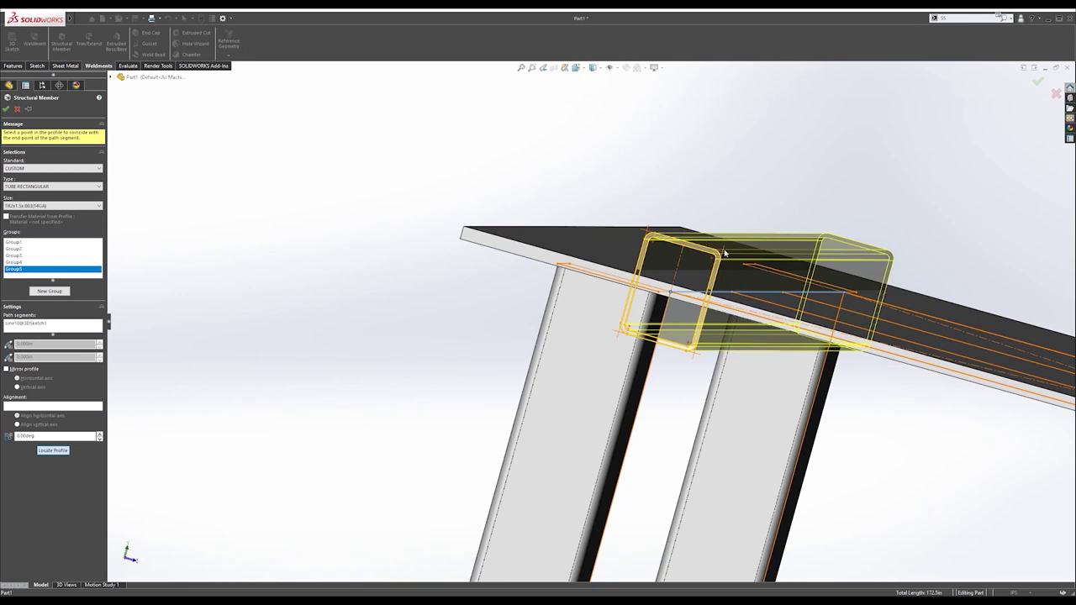
{"action": "left_click", "coordinate": [722, 252]}
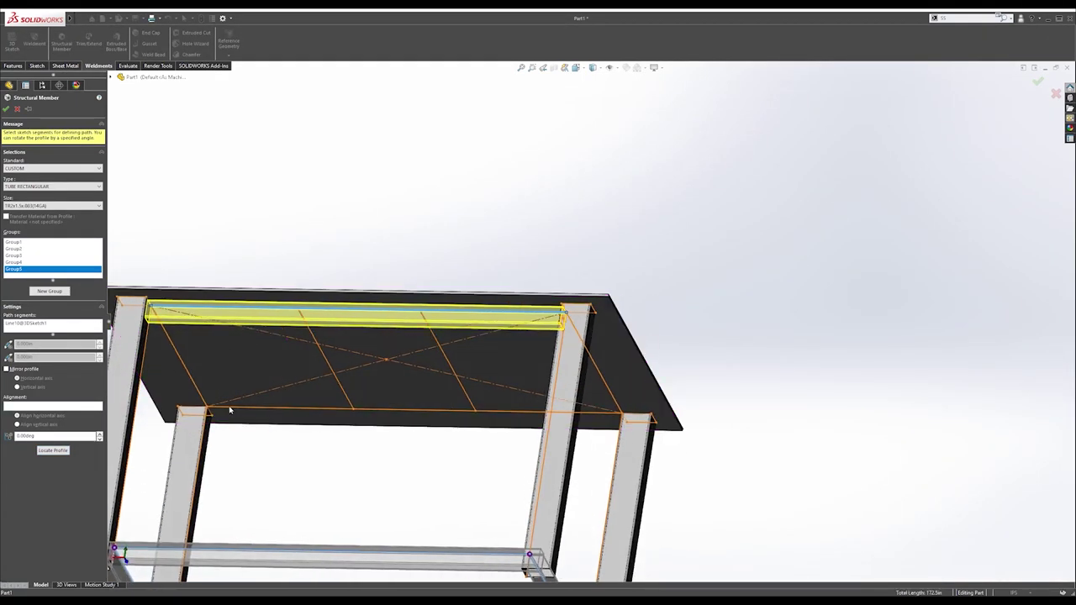
Add a sixth group along the opposite long line under the tabletop, locating its profile by the upper inner corner.
{"action": "left_click", "coordinate": [228, 409]}
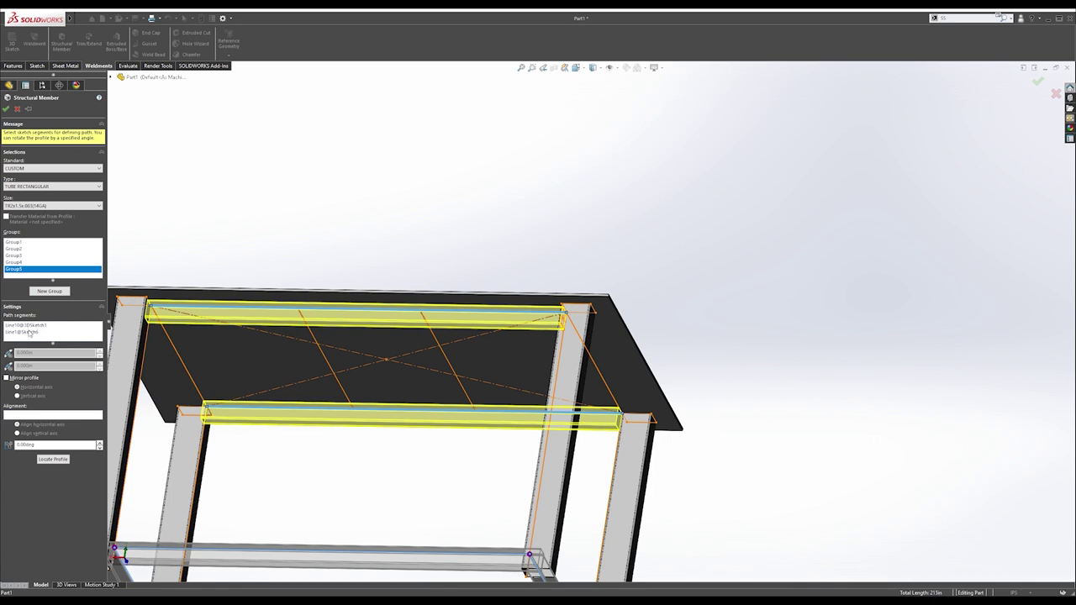
{"action": "left_click", "coordinate": [55, 292]}
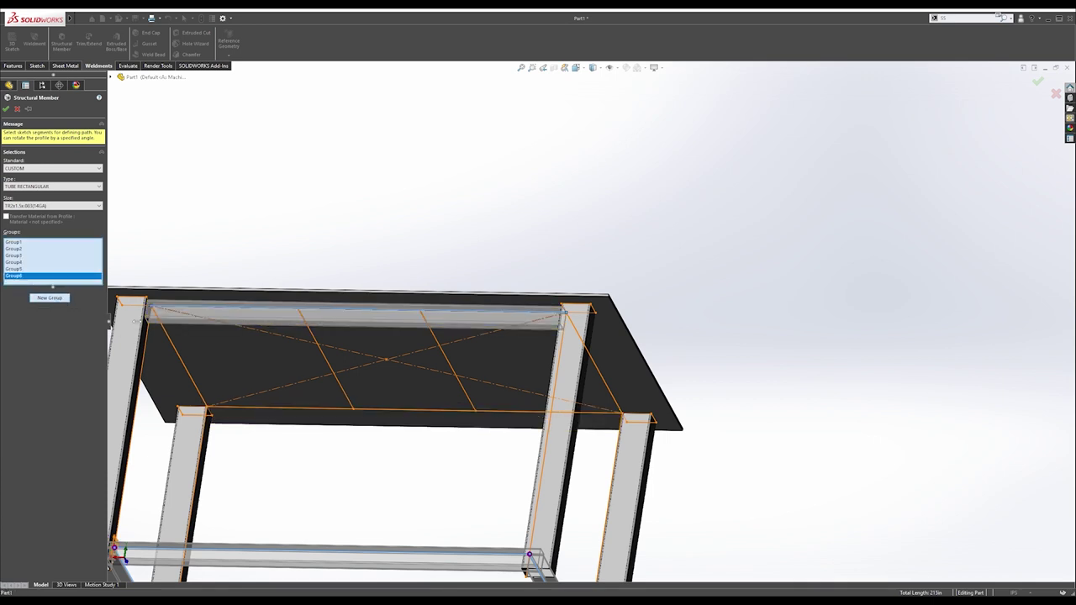
{"action": "left_click", "coordinate": [262, 409]}
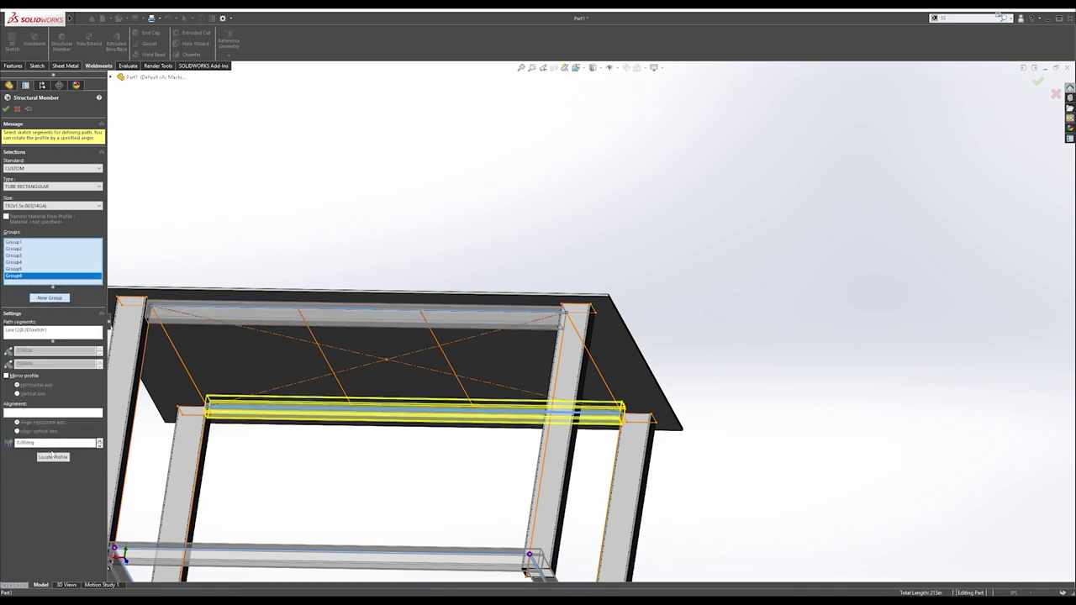
{"action": "left_click", "coordinate": [53, 456]}
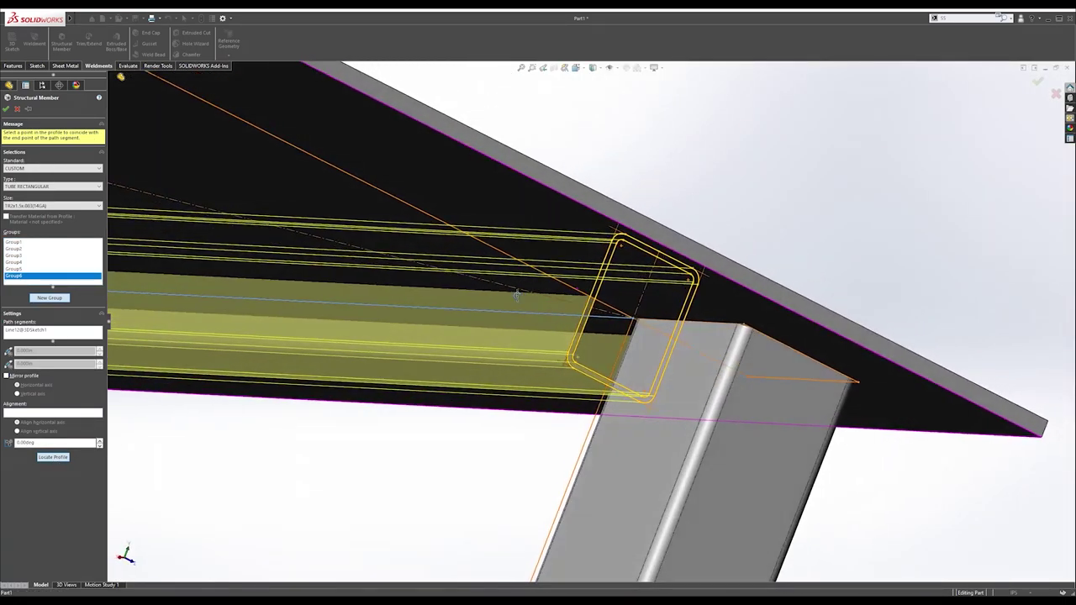
{"action": "left_click", "coordinate": [614, 231]}
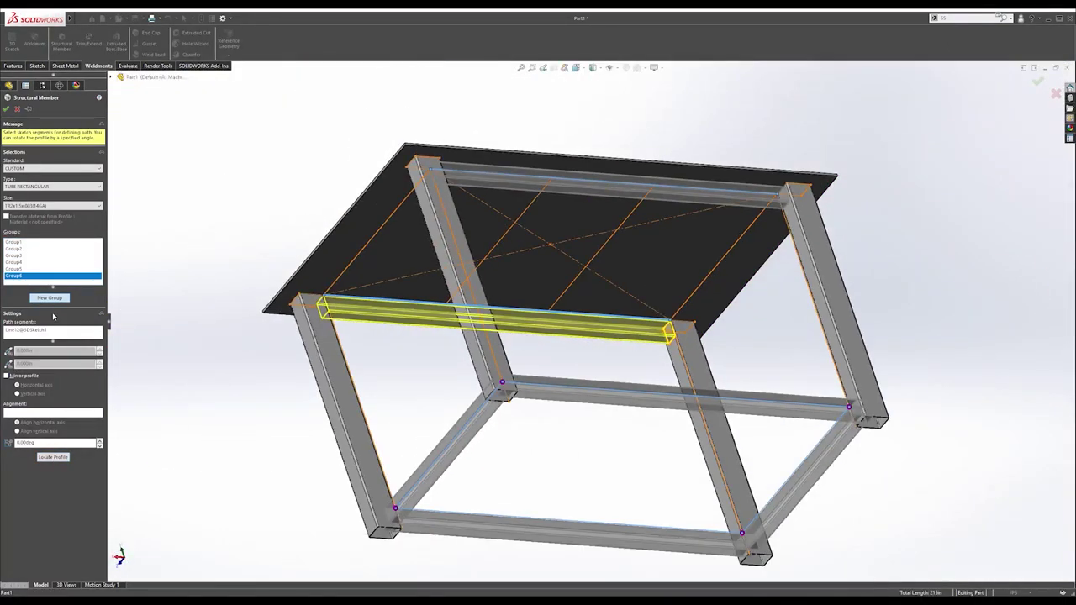
Add a seventh group along the short line at one end of the tabletop and locate its profile by the upper inner corner.
{"action": "left_click", "coordinate": [53, 298]}
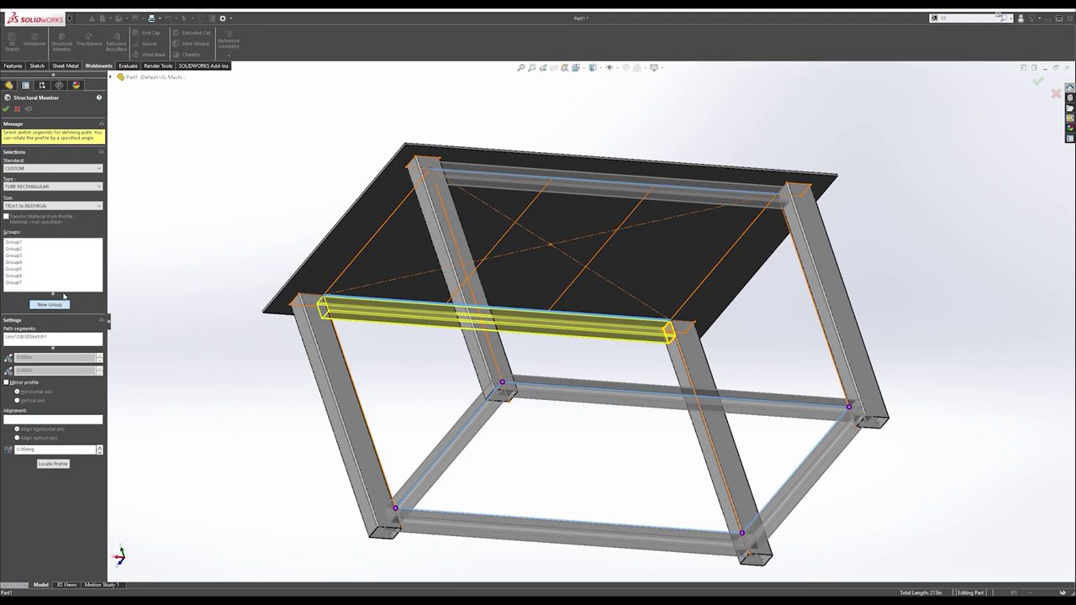
{"action": "left_click", "coordinate": [387, 227]}
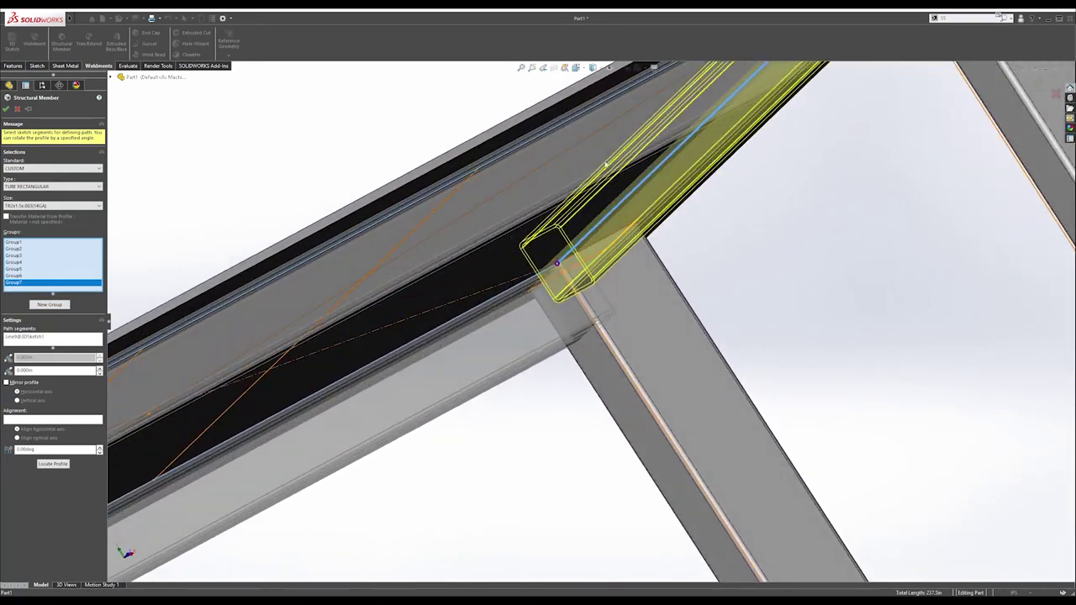
{"action": "left_click", "coordinate": [53, 463]}
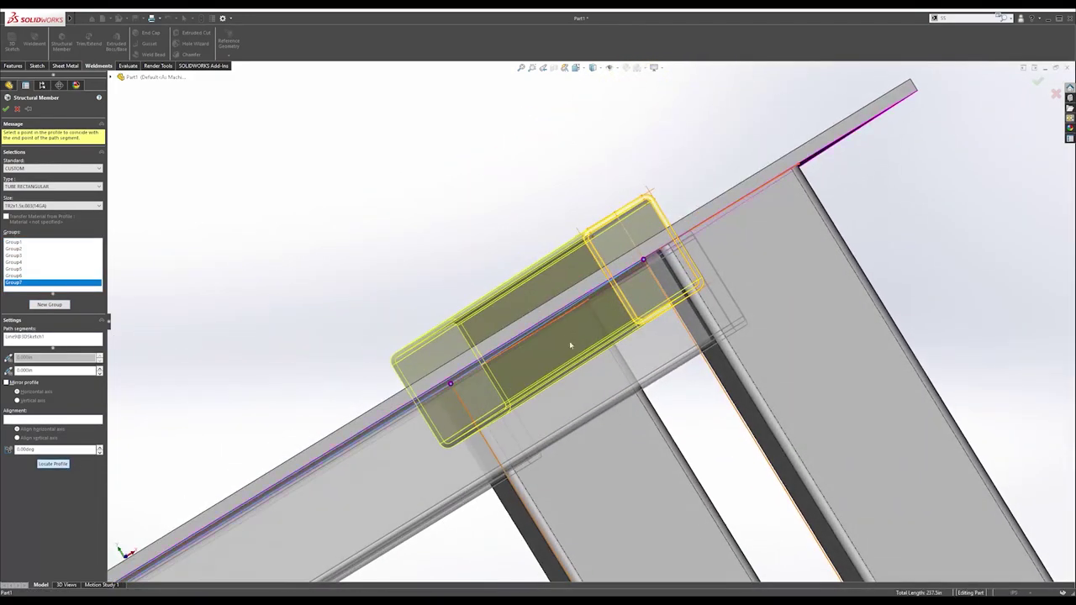
{"action": "left_click", "coordinate": [580, 232]}
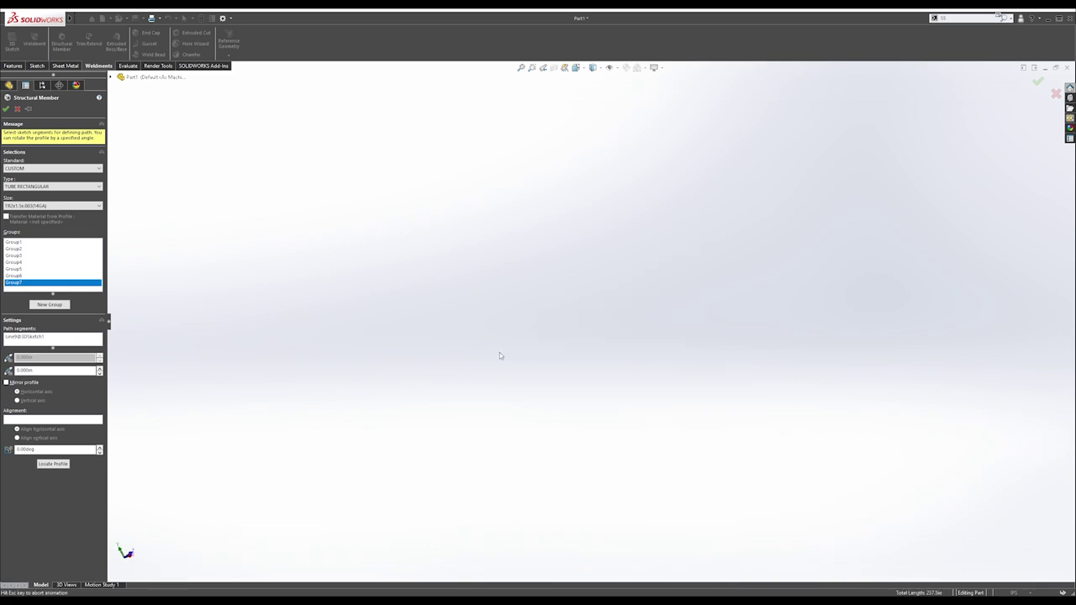
Add an eighth group along the remaining short line under the tabletop, locate it by the upper inner corner and accept the structural member.
{"action": "middle_click_drag", "start_coordinate": [352, 276], "coordinate": [379, 247]}
{"action": "scroll", "coordinate": [418, 227], "scroll_direction": "down", "scroll_amount": 1}
{"action": "scroll", "coordinate": [424, 202], "scroll_direction": "down", "scroll_amount": 4}
{"action": "middle_click_drag", "start_coordinate": [443, 215], "coordinate": [407, 177]}
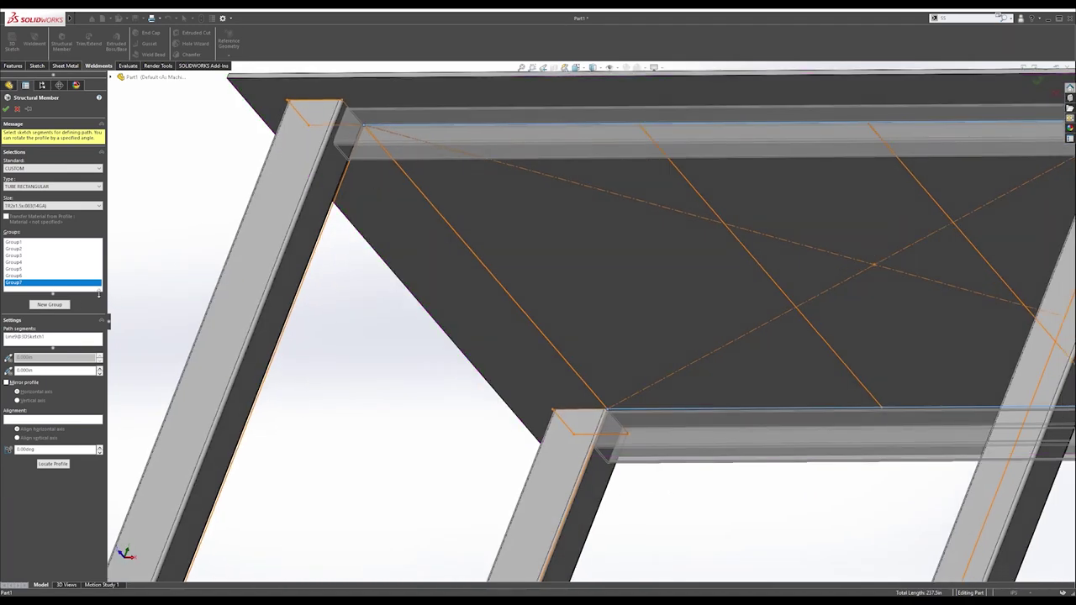
{"action": "left_click", "coordinate": [56, 308]}
{"action": "left_click", "coordinate": [427, 201]}
{"action": "scroll", "coordinate": [412, 210], "scroll_direction": "up", "scroll_amount": 2}
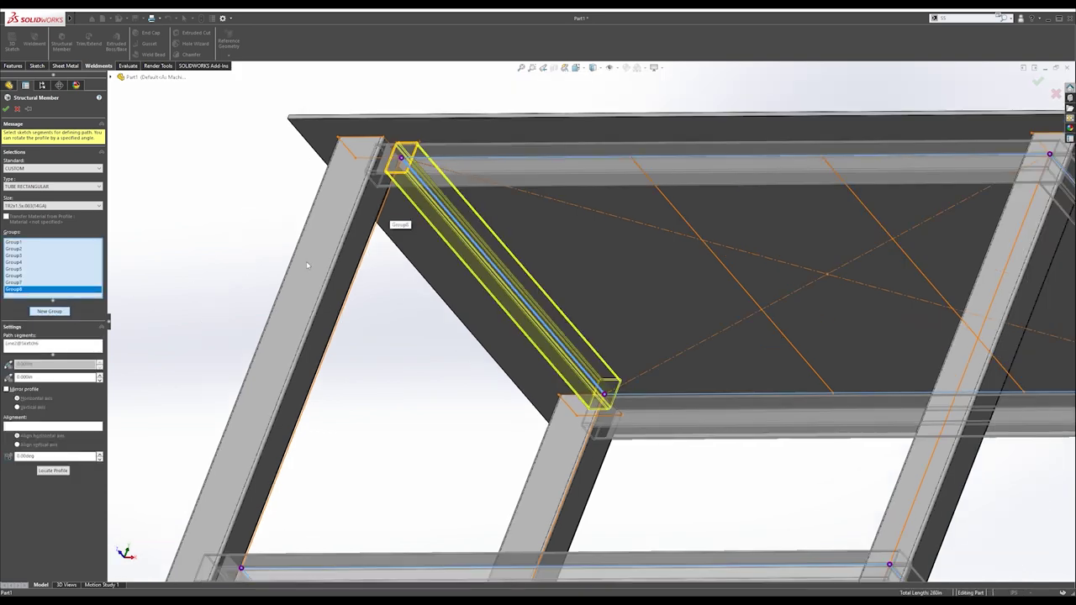
{"action": "left_click", "coordinate": [52, 470]}
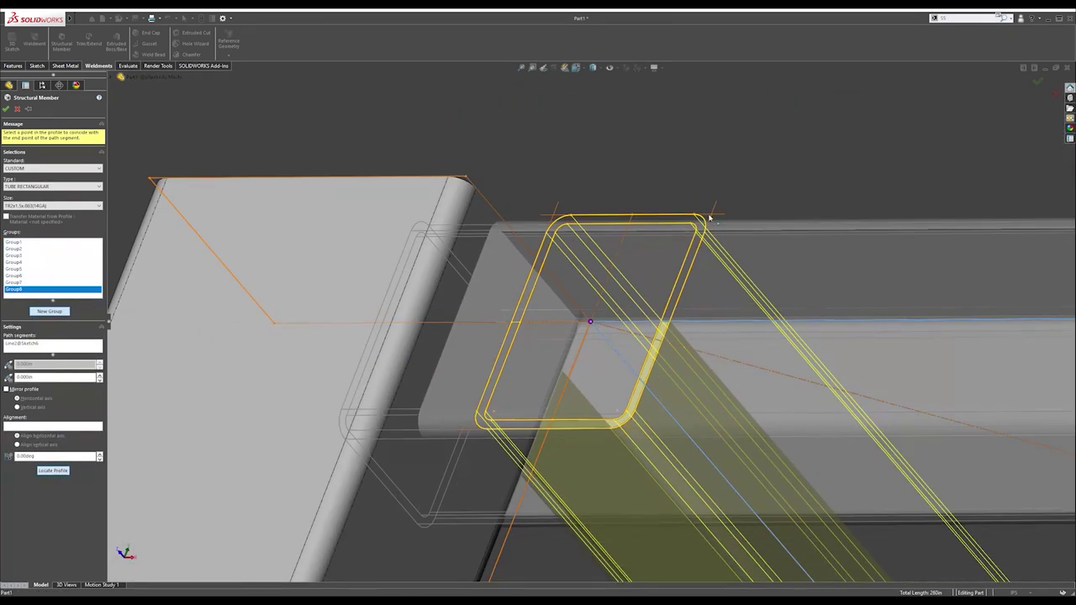
{"action": "left_click", "coordinate": [711, 218]}
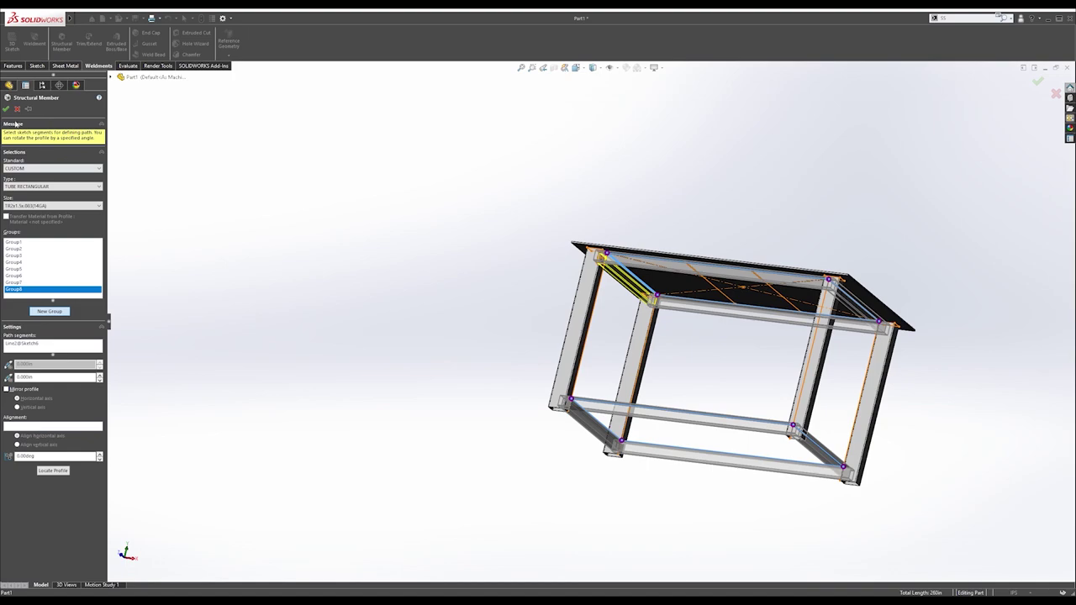
{"action": "left_click", "coordinate": [10, 111]}
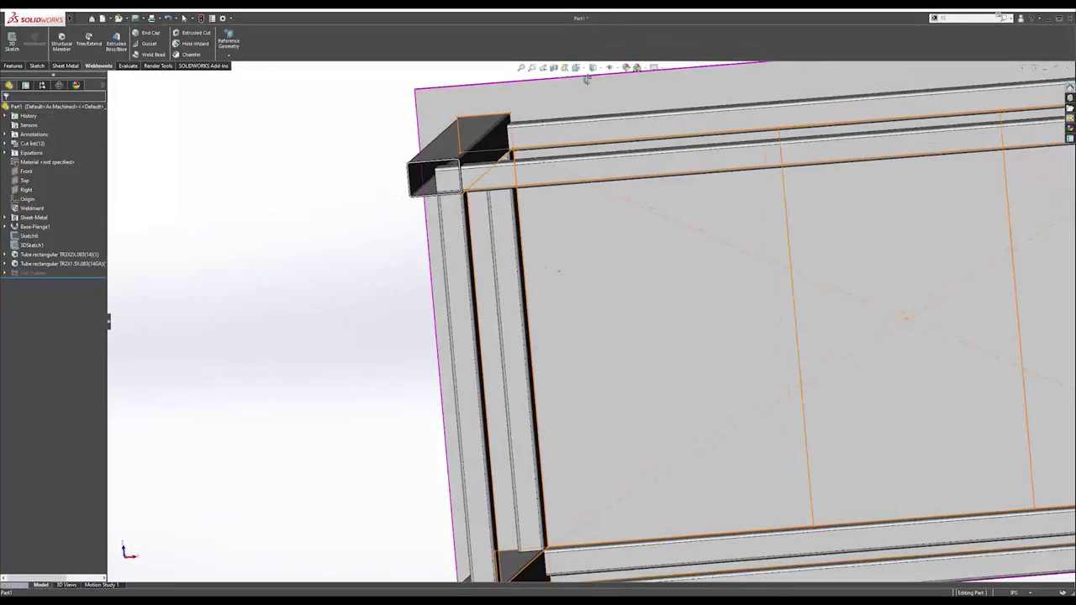
Start a Trim/Extend with the End Trim corner type and select seven of the smaller frame rails as bodies to trim.
{"action": "middle_click_drag", "start_coordinate": [587, 78], "coordinate": [521, 204]}
{"action": "scroll", "coordinate": [521, 205], "scroll_direction": "up", "scroll_amount": 6}
{"action": "middle_click_drag", "start_coordinate": [601, 250], "coordinate": [758, 350]}
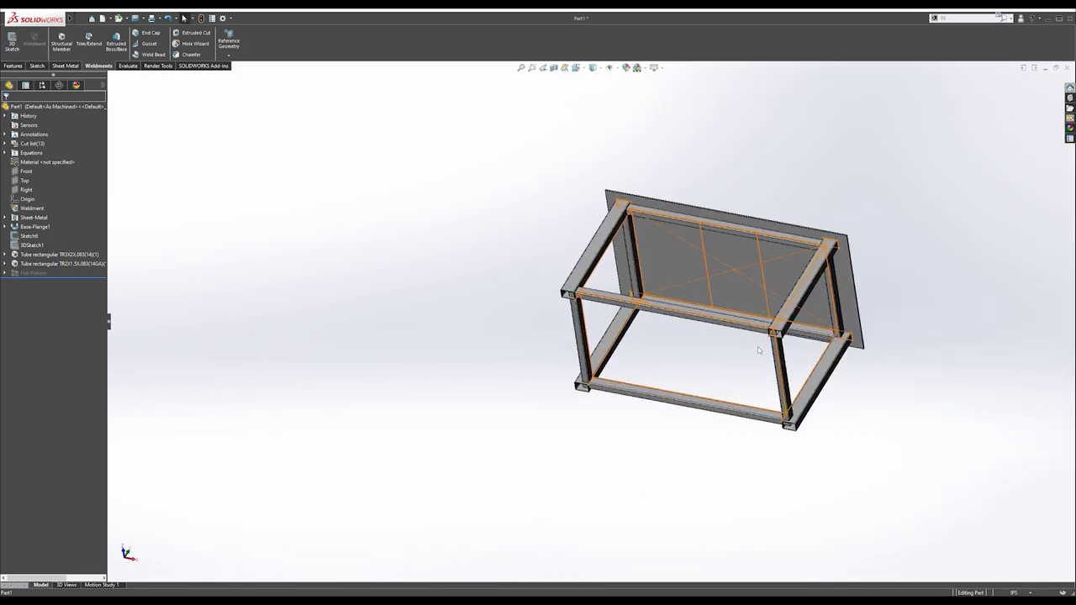
{"action": "scroll", "coordinate": [760, 352], "scroll_direction": "down", "scroll_amount": 3}
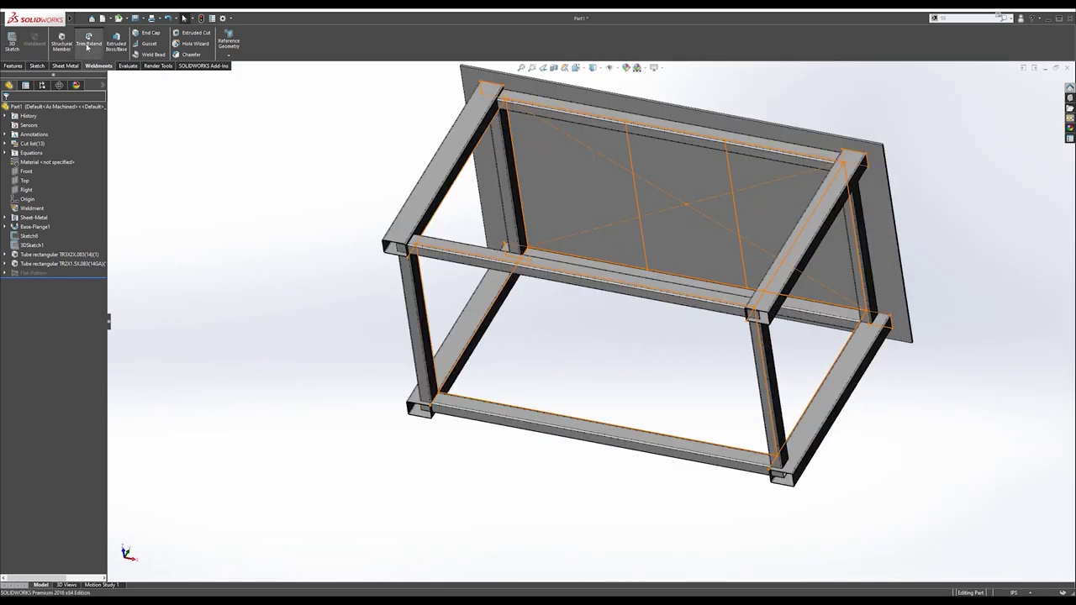
{"action": "left_click", "coordinate": [87, 43]}
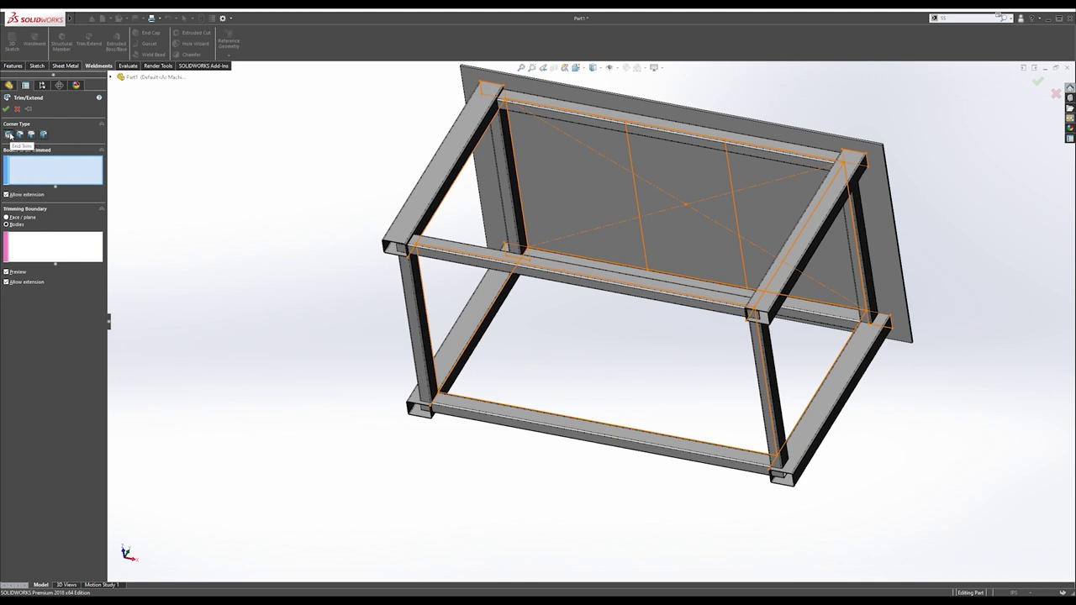
{"action": "left_click", "coordinate": [10, 134]}
{"action": "left_click", "coordinate": [545, 106]}
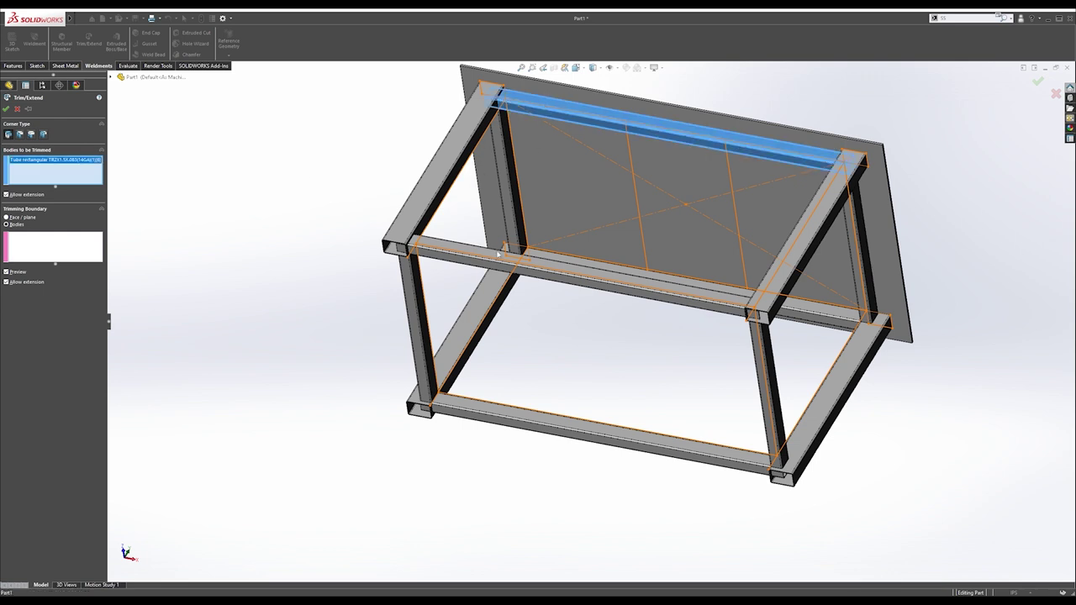
{"action": "left_click", "coordinate": [498, 252]}
{"action": "left_click", "coordinate": [423, 357]}
{"action": "left_click", "coordinate": [493, 413]}
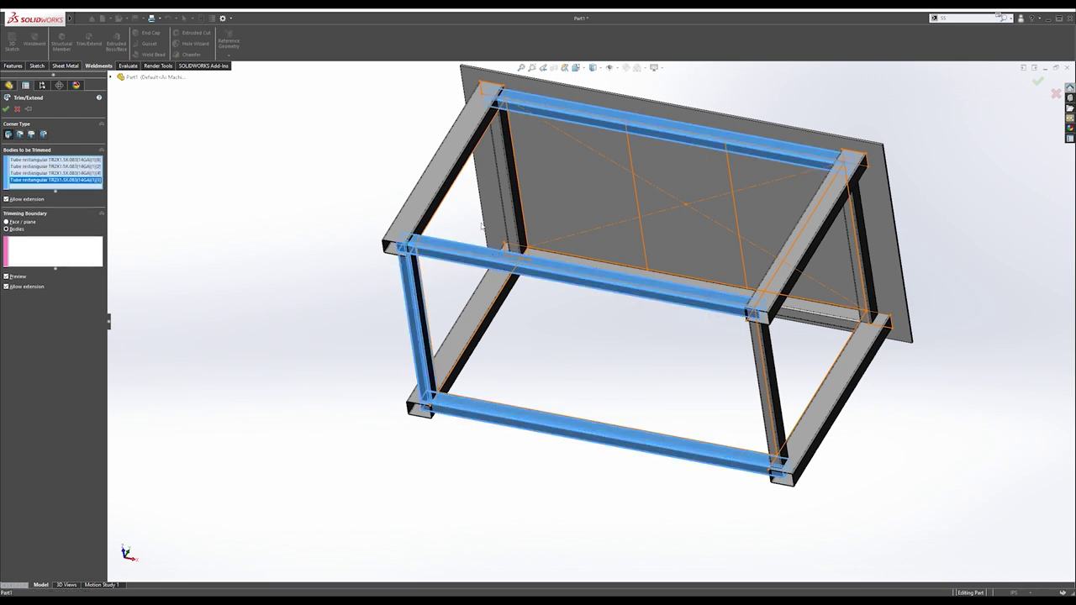
{"action": "left_click", "coordinate": [507, 204]}
{"action": "left_click", "coordinate": [869, 254]}
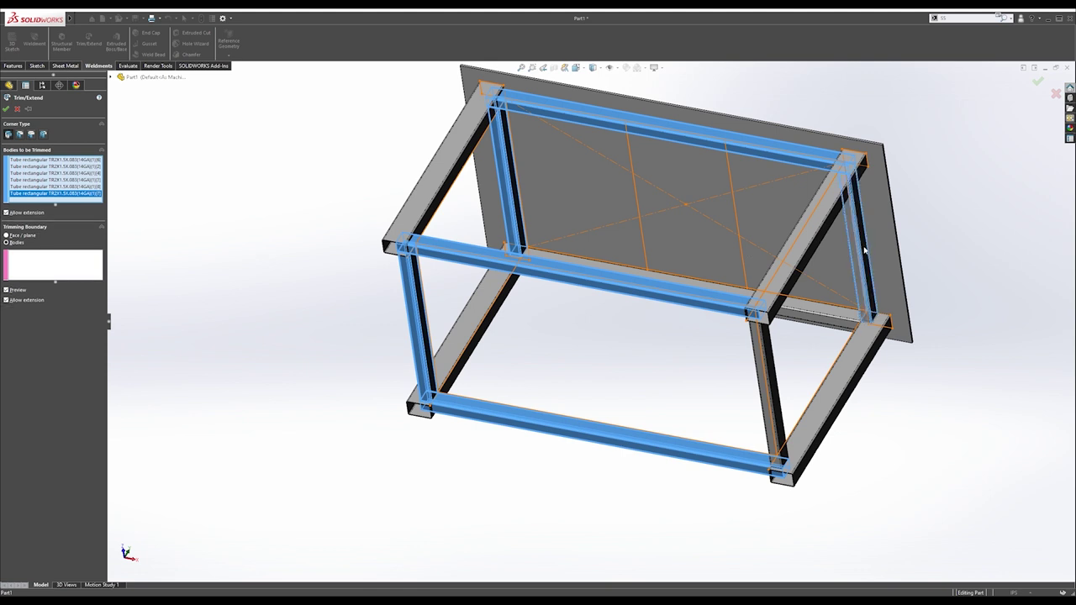
{"action": "left_click", "coordinate": [772, 411]}
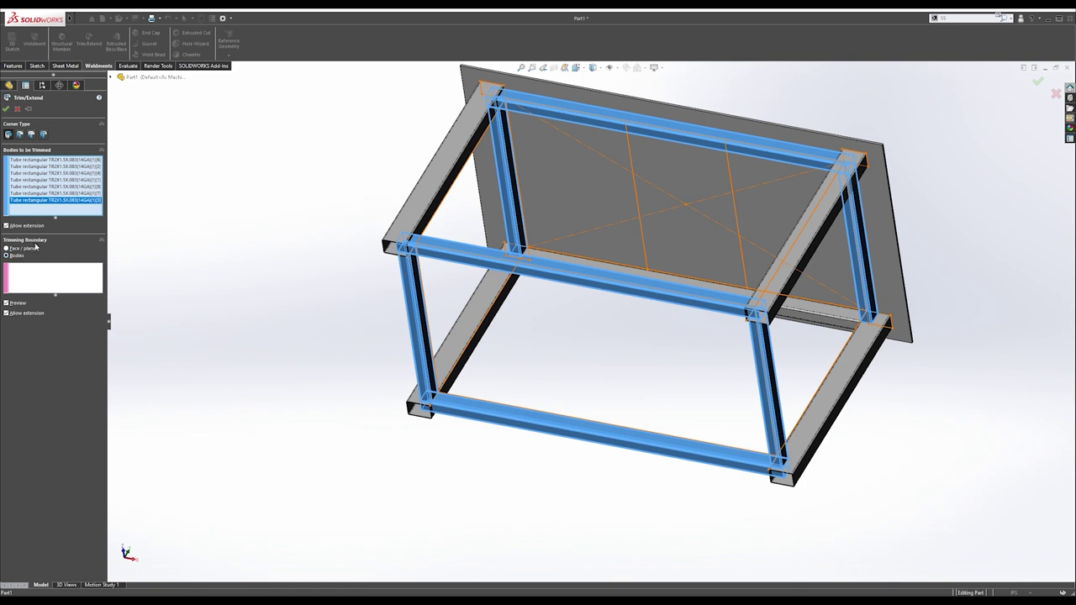
Set the four table legs as the bodies forming the trimming boundary.
{"action": "left_click", "coordinate": [16, 271]}
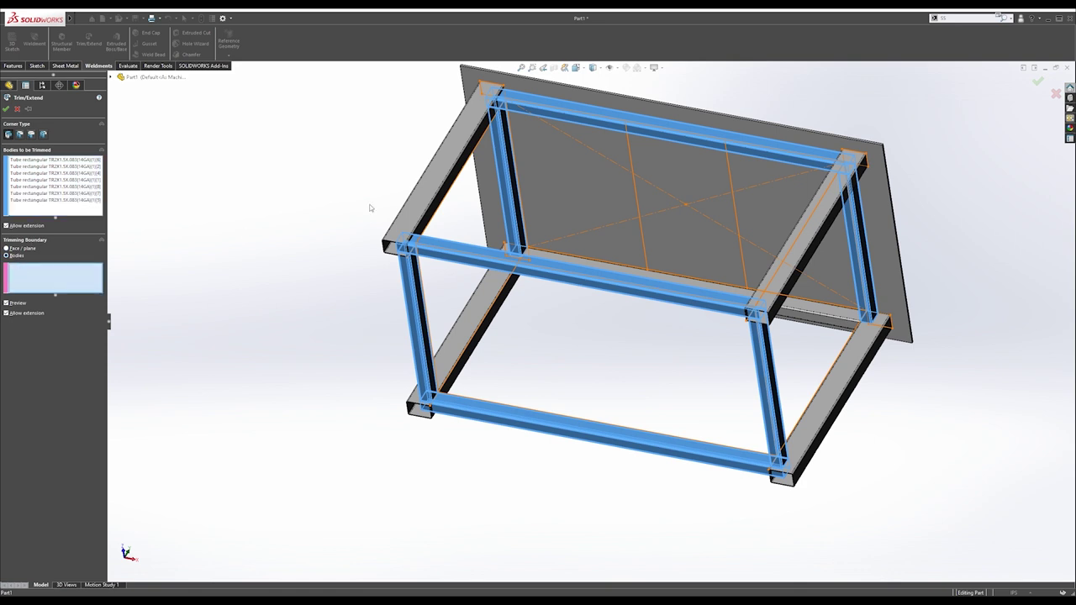
{"action": "left_click", "coordinate": [450, 164]}
{"action": "left_click", "coordinate": [801, 244]}
{"action": "left_click", "coordinate": [844, 379]}
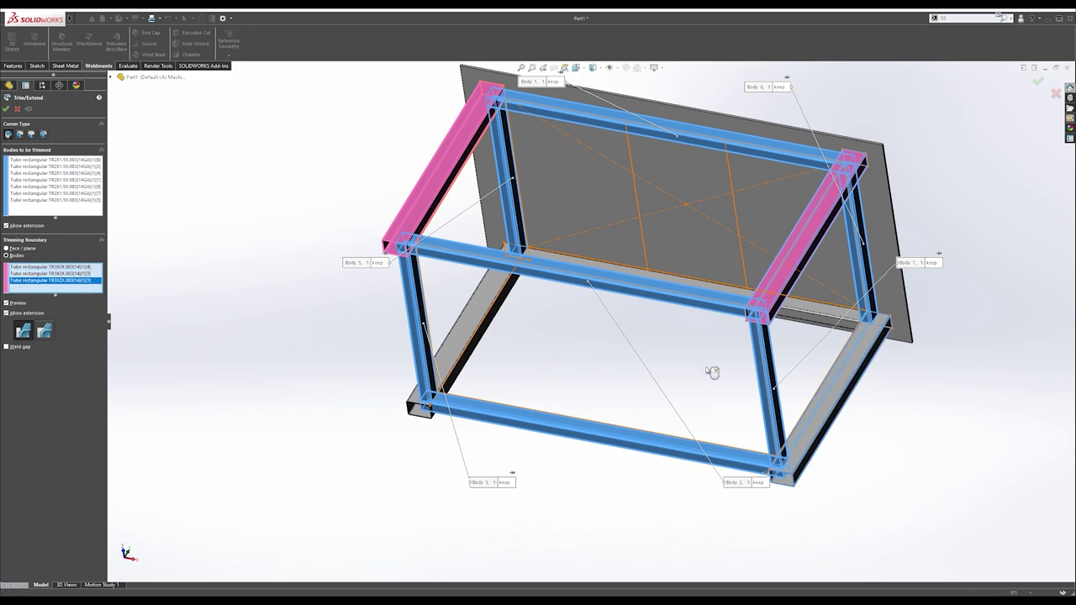
{"action": "left_click", "coordinate": [495, 323]}
{"action": "middle_click_drag", "start_coordinate": [518, 247], "coordinate": [538, 180]}
Add the remaining long rail under the tabletop to the bodies to trim and accept the end trim.
{"action": "left_click", "coordinate": [22, 209]}
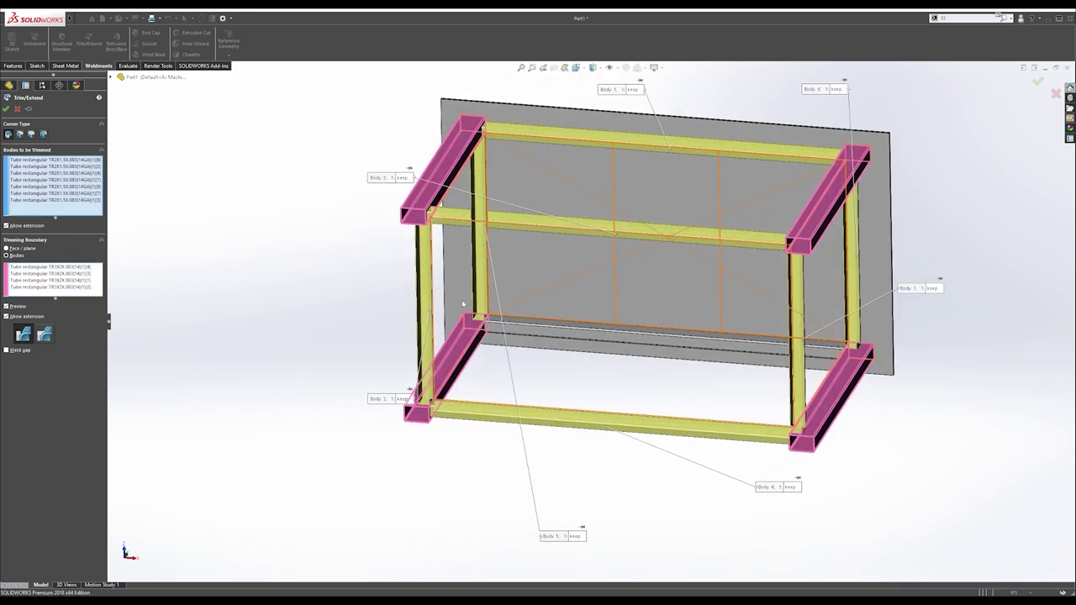
{"action": "left_click", "coordinate": [526, 320]}
{"action": "mouse_move", "coordinate": [473, 218]}
{"action": "middle_mouse_down"}
{"action": "mouse_move", "coordinate": [473, 187]}
{"action": "mouse_move", "coordinate": [488, 198]}
{"action": "mouse_move", "coordinate": [461, 207]}
{"action": "middle_mouse_up"}
{"action": "scroll", "coordinate": [467, 200], "scroll_direction": "down", "scroll_amount": 4}
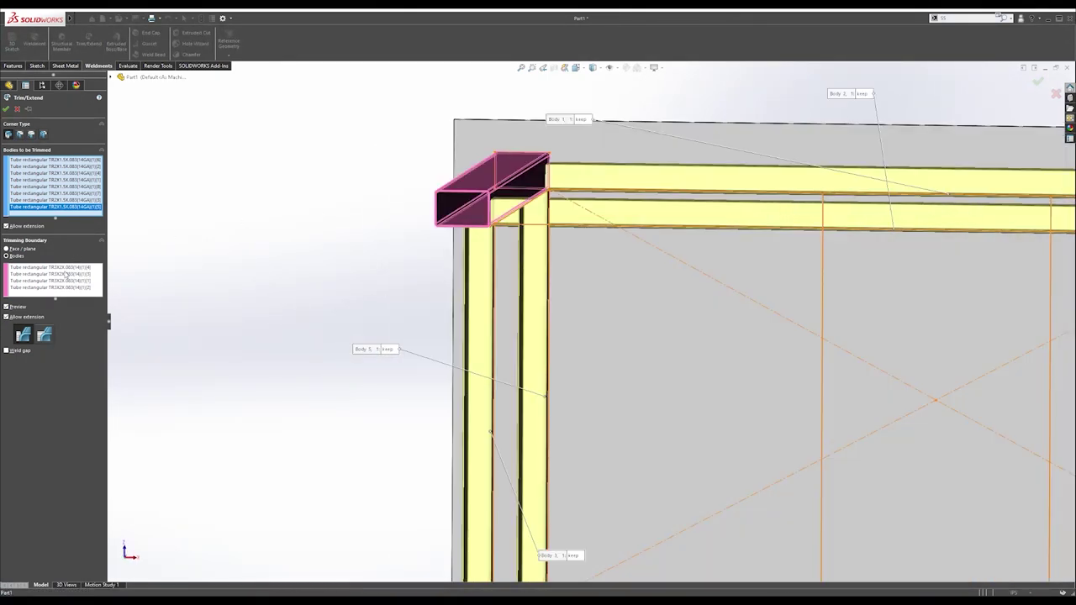
{"action": "scroll", "coordinate": [520, 230], "scroll_direction": "up", "scroll_amount": 6}
{"action": "middle_click_drag", "start_coordinate": [561, 254], "coordinate": [565, 346]}
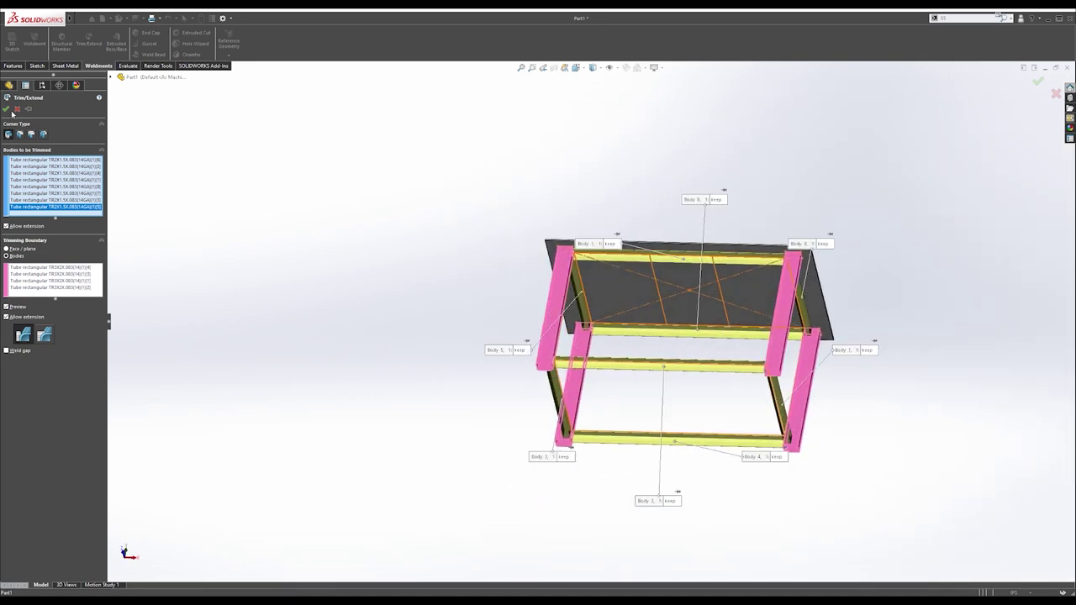
{"action": "middle_click_drag", "start_coordinate": [551, 216], "coordinate": [530, 187]}
{"action": "scroll", "coordinate": [705, 308], "scroll_direction": "down", "scroll_amount": 4}
{"action": "left_click", "coordinate": [633, 205]}
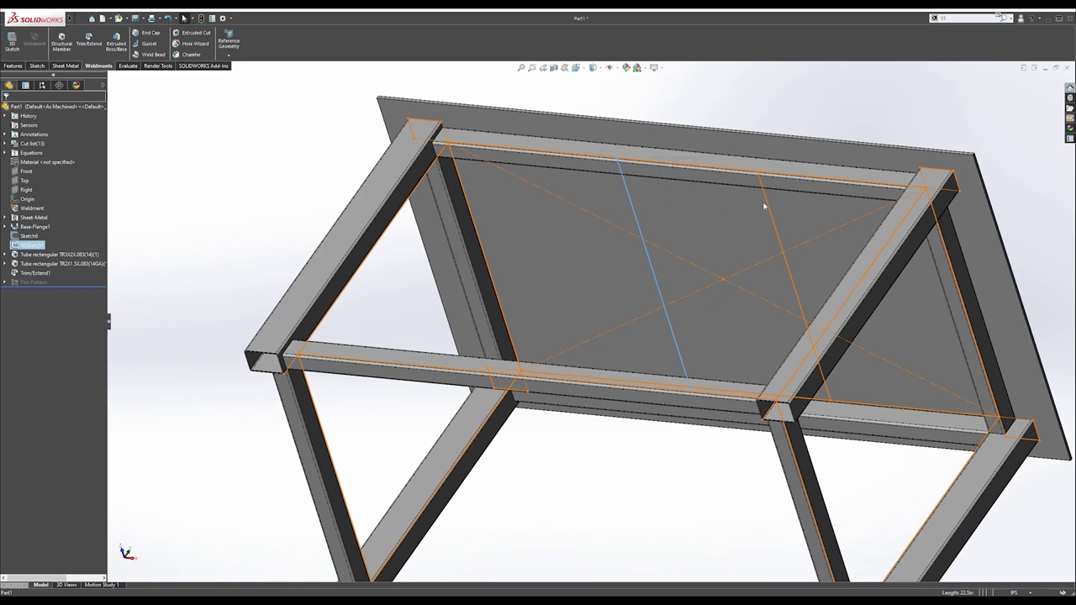
{"action": "scroll", "coordinate": [767, 206], "scroll_direction": "up", "scroll_amount": 8}
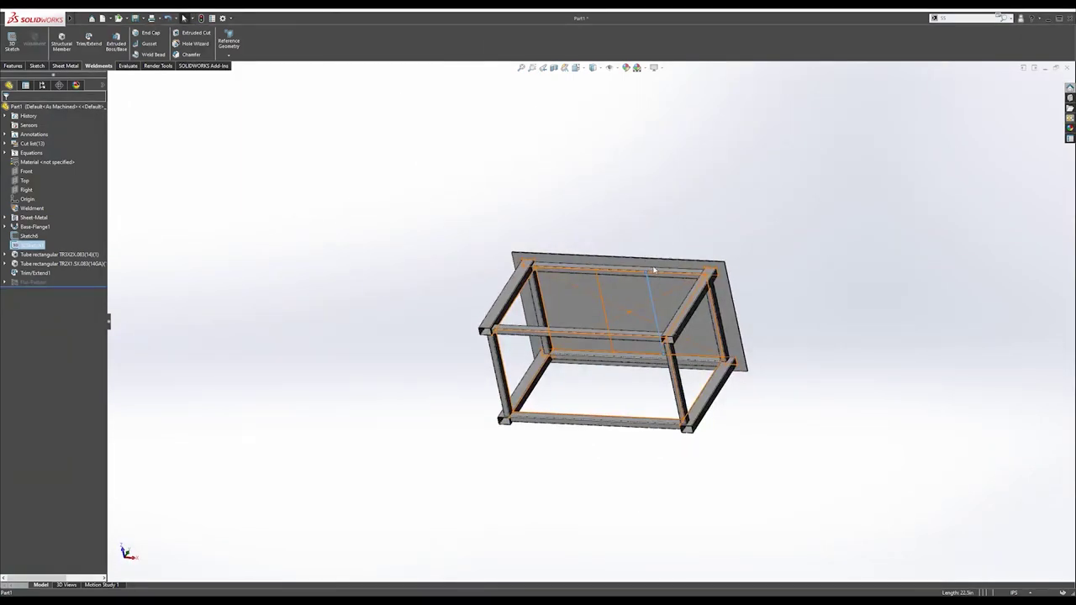
{"action": "left_click", "coordinate": [561, 215]}
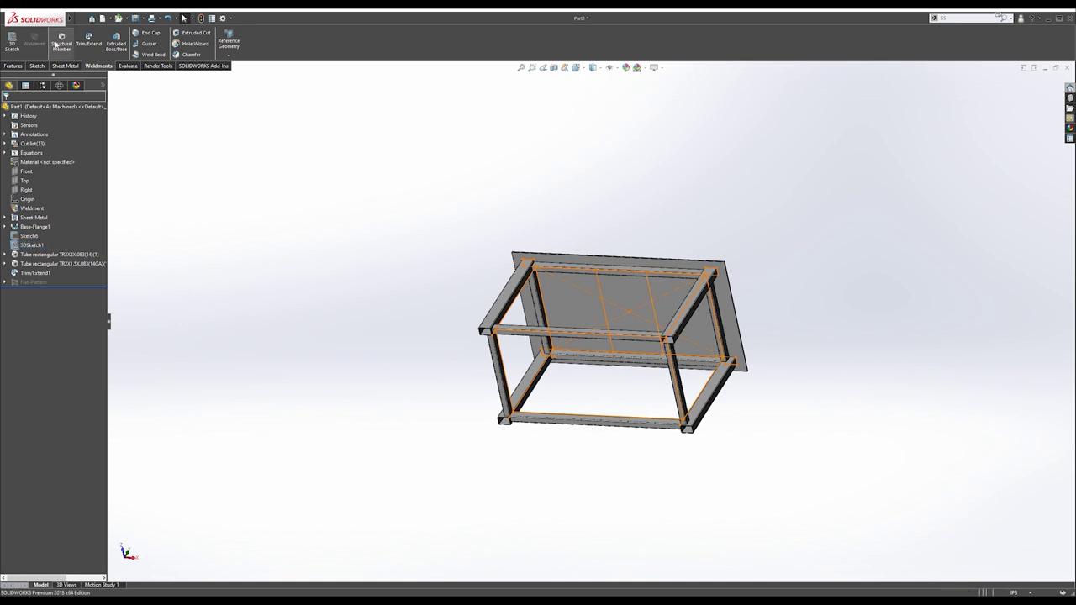
Start a structural member with the custom rectangular tube TR2X1X.06(16) along the two cross lines under the tabletop.
{"action": "left_click", "coordinate": [61, 44]}
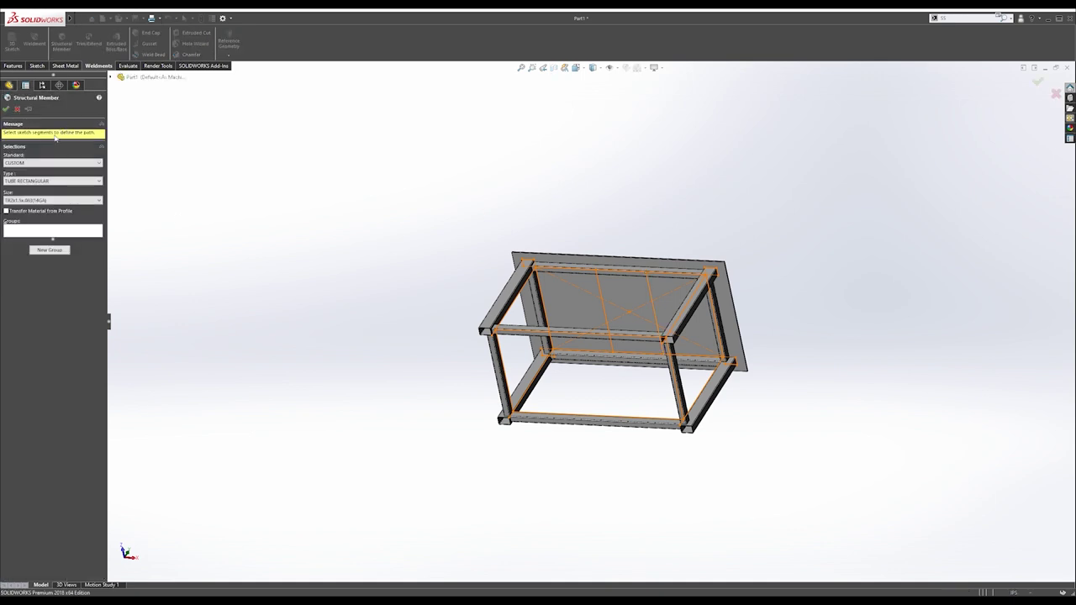
{"action": "left_click", "coordinate": [44, 181]}
{"action": "left_click", "coordinate": [42, 188]}
{"action": "left_click", "coordinate": [42, 200]}
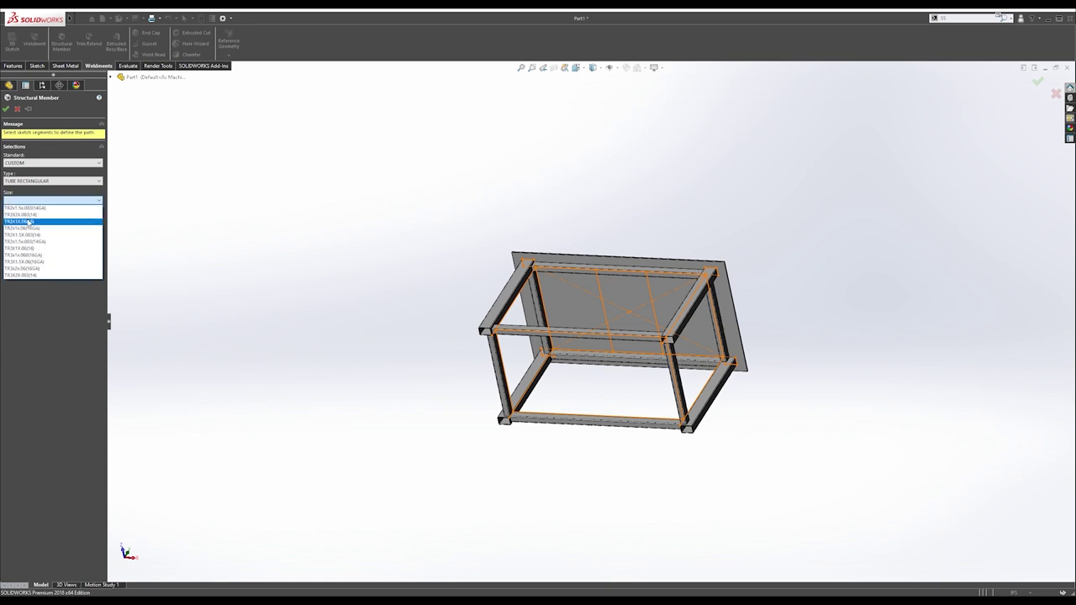
{"action": "left_click", "coordinate": [30, 222]}
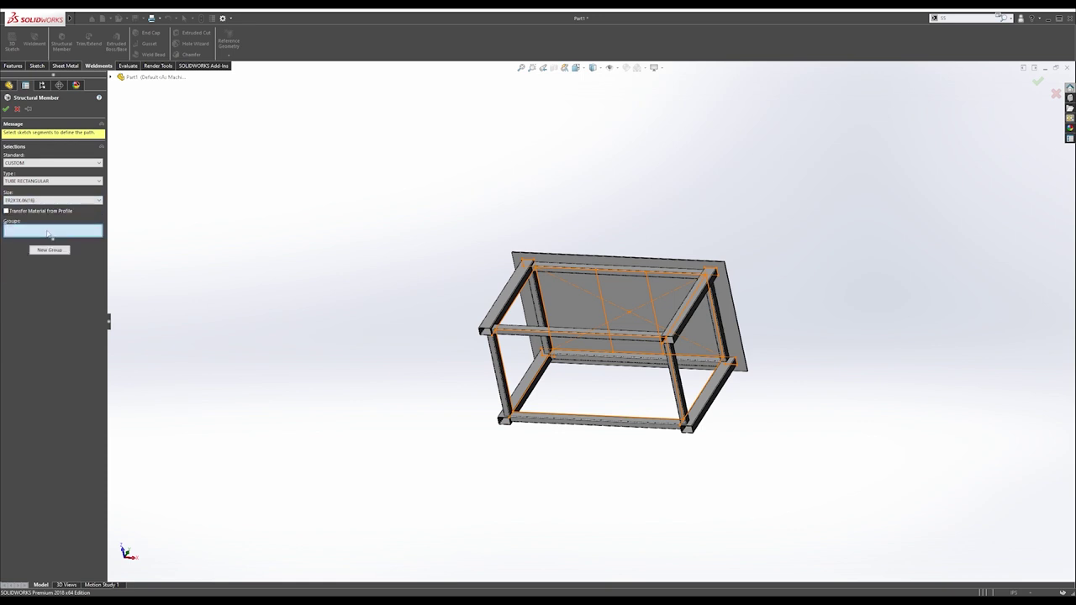
{"action": "scroll", "coordinate": [588, 294], "scroll_direction": "down", "scroll_amount": 6}
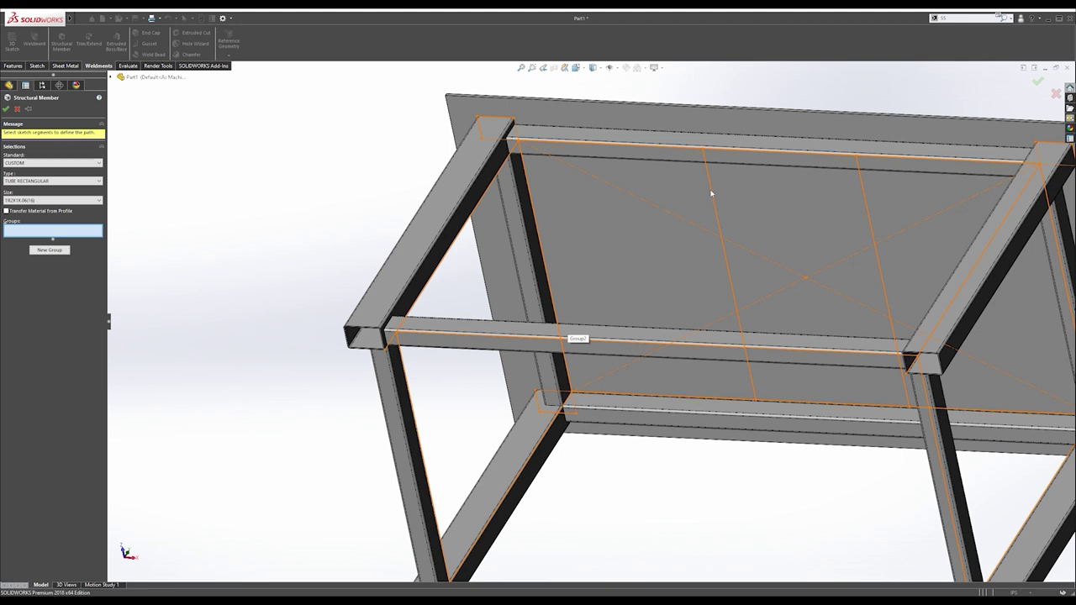
{"action": "left_click", "coordinate": [840, 204]}
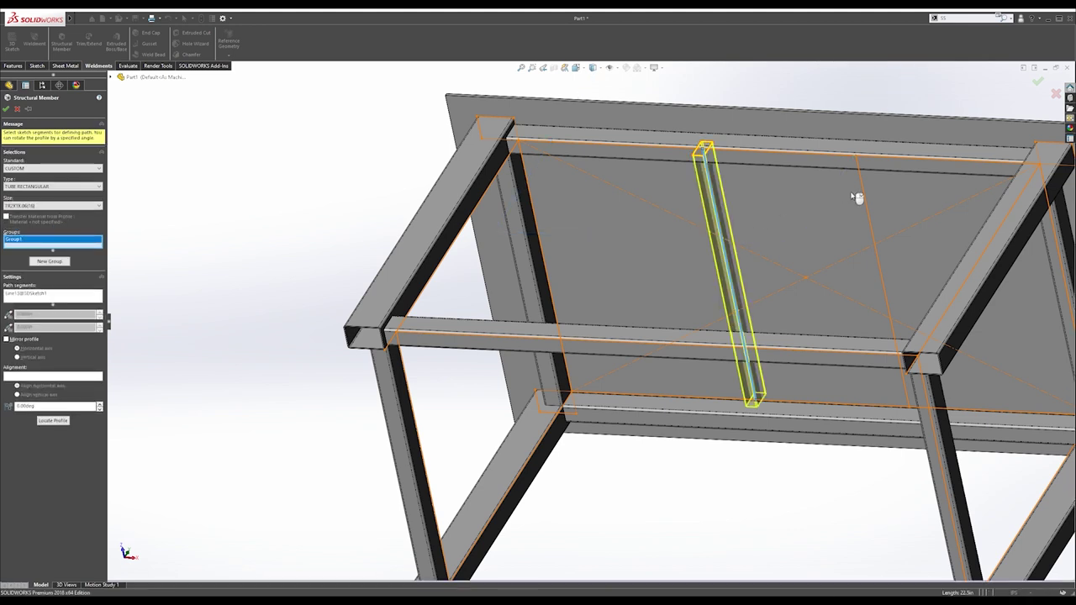
{"action": "left_click", "coordinate": [863, 189]}
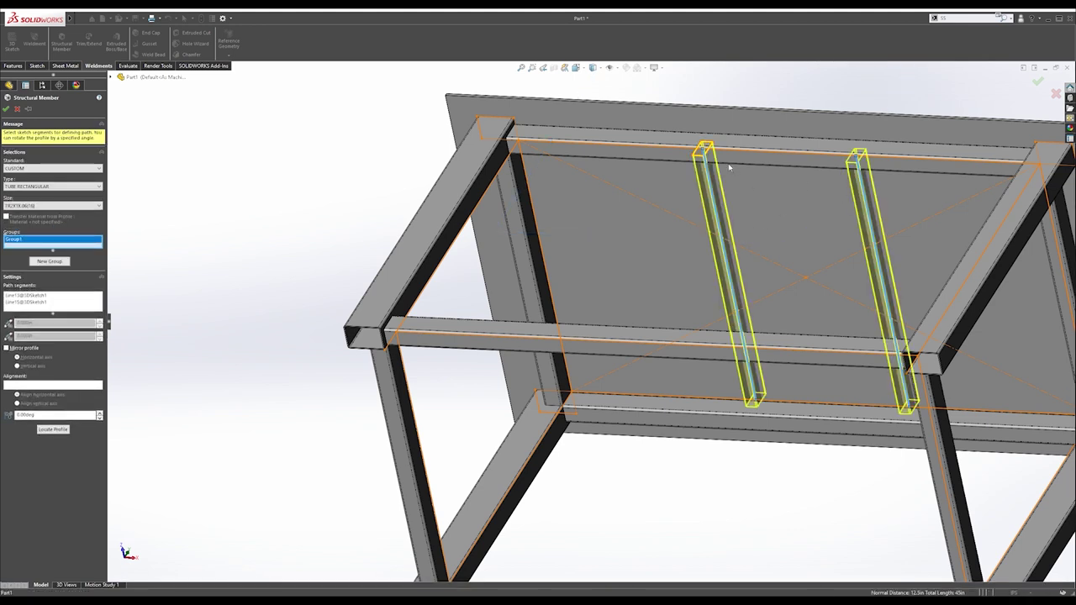
Locate the cross-member profile by the midpoint of its upper short edge and accept the structural member.
{"action": "middle_click_drag", "start_coordinate": [772, 170], "coordinate": [706, 210]}
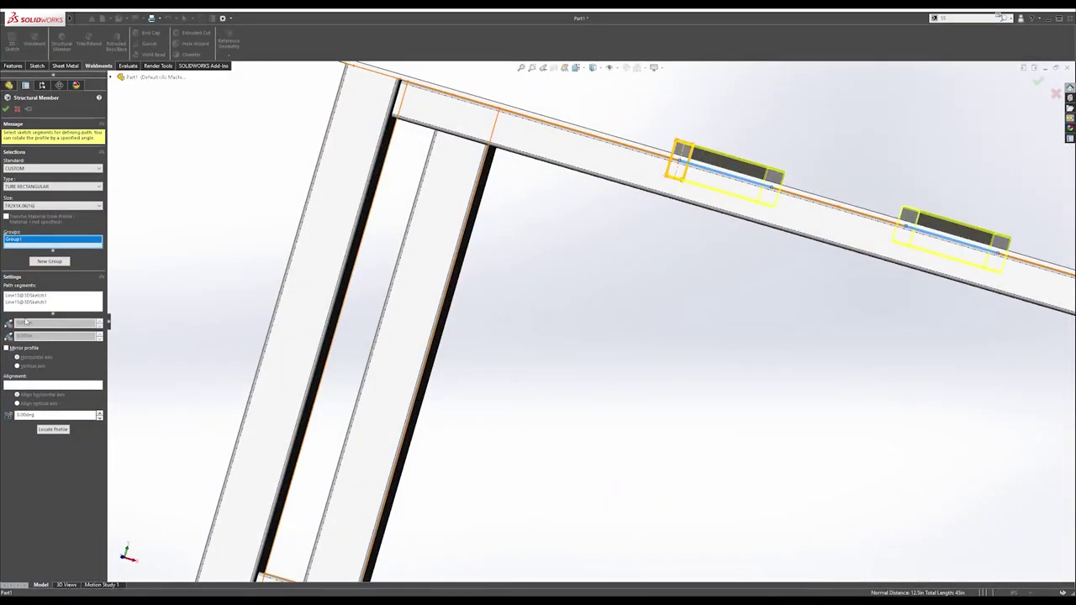
{"action": "left_click", "coordinate": [52, 429]}
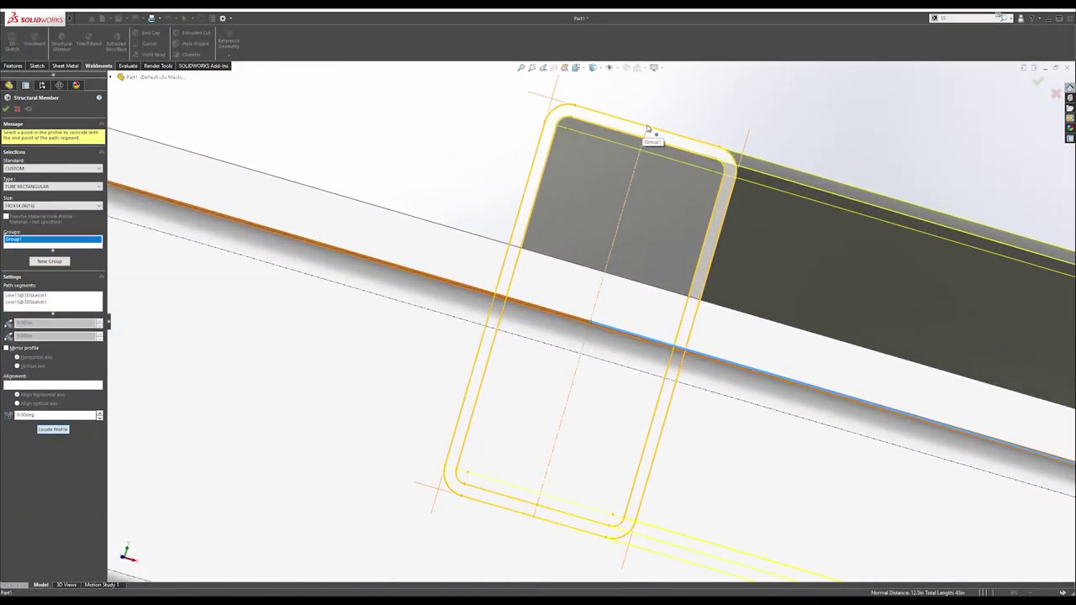
{"action": "left_click", "coordinate": [645, 132]}
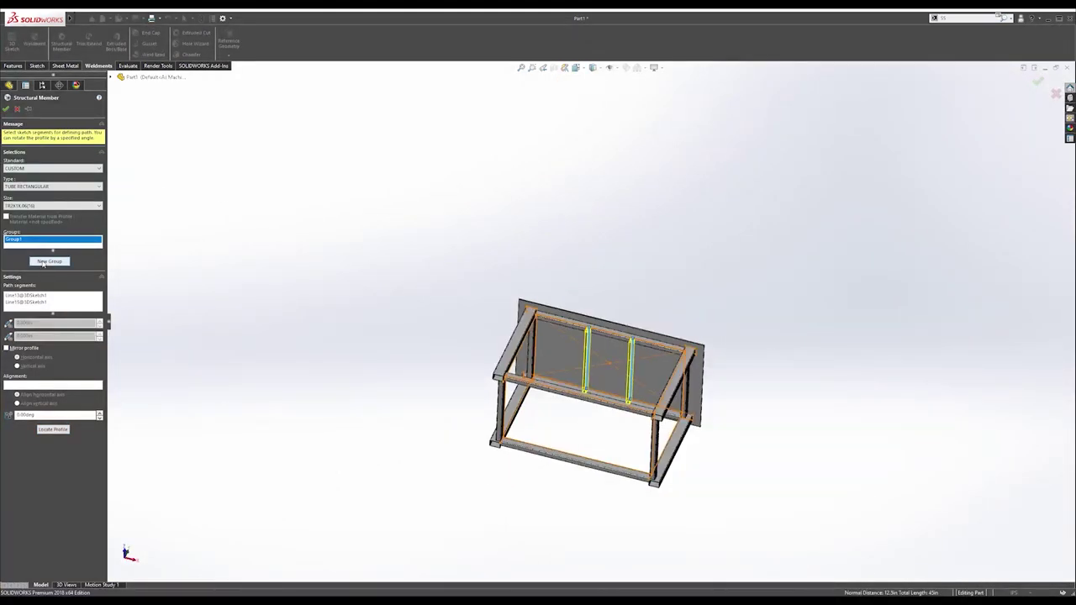
{"action": "left_click", "coordinate": [48, 262]}
{"action": "middle_click_drag", "start_coordinate": [543, 423], "coordinate": [538, 468]}
{"action": "middle_click_drag", "start_coordinate": [565, 420], "coordinate": [558, 413]}
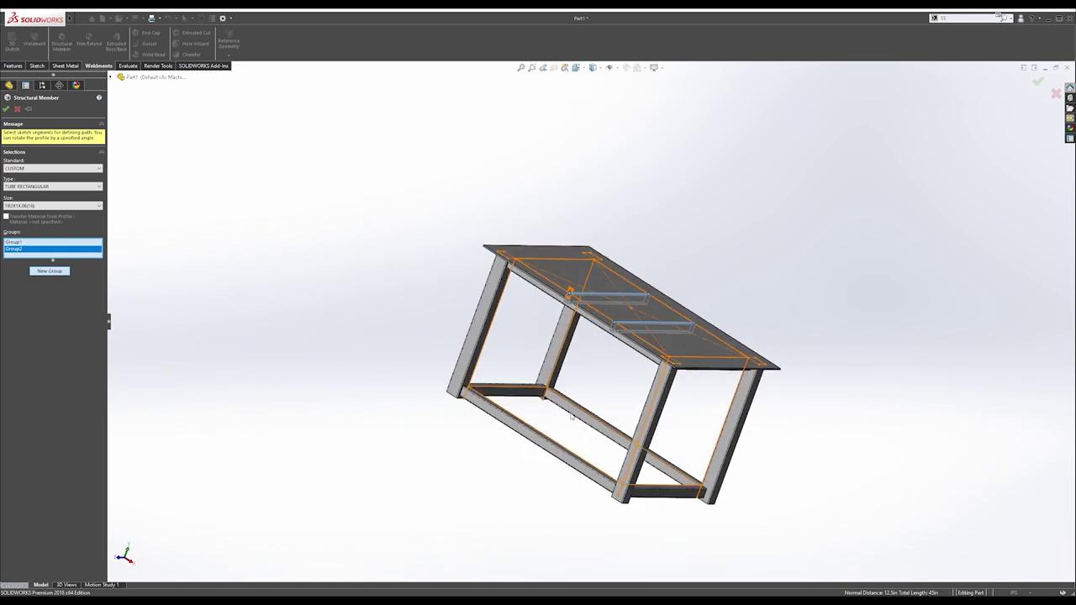
{"action": "middle_click_drag", "start_coordinate": [605, 375], "coordinate": [594, 397]}
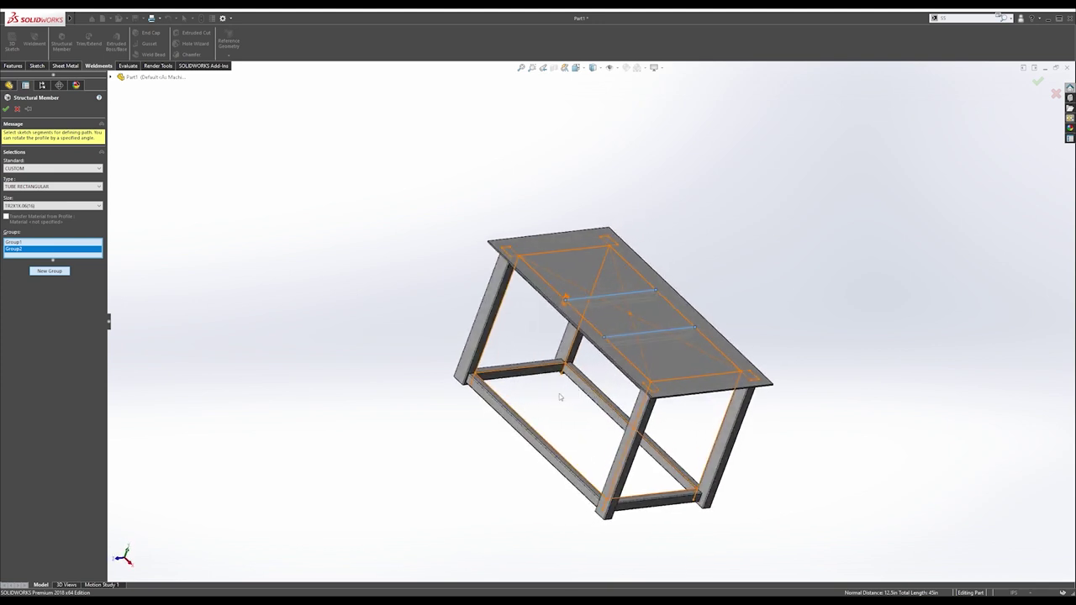
{"action": "left_click", "coordinate": [8, 111]}
Edit the 3D sketch and draw a line across the lower frame rectangle, connecting its two long lines.
{"action": "middle_click_drag", "start_coordinate": [493, 283], "coordinate": [508, 270]}
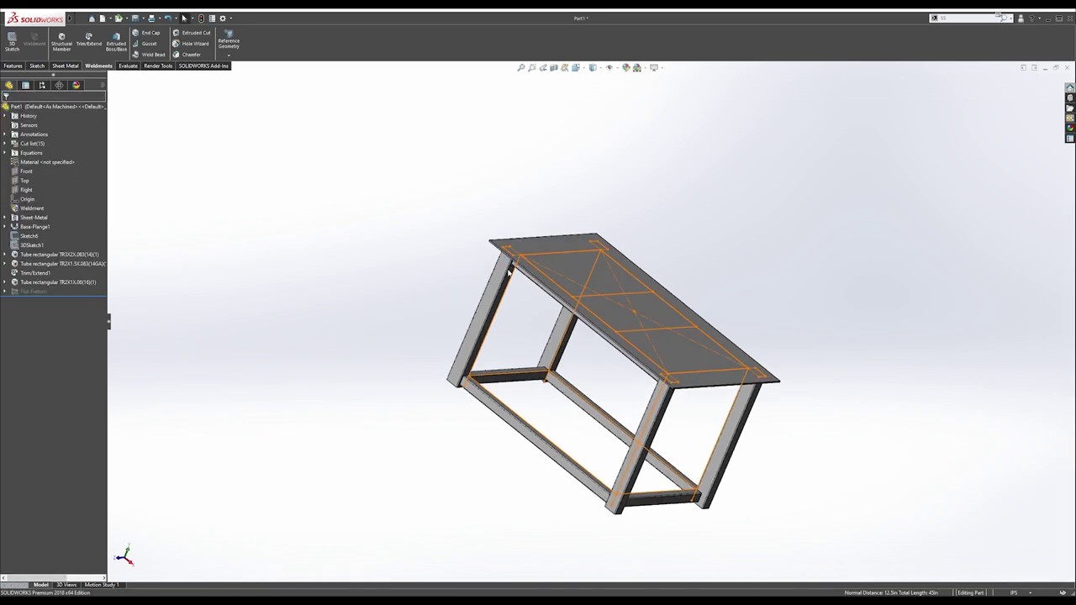
{"action": "right_click", "coordinate": [25, 237]}
{"action": "key", "text": "Escape"}
{"action": "right_click", "coordinate": [29, 245]}
{"action": "left_click", "coordinate": [28, 214]}
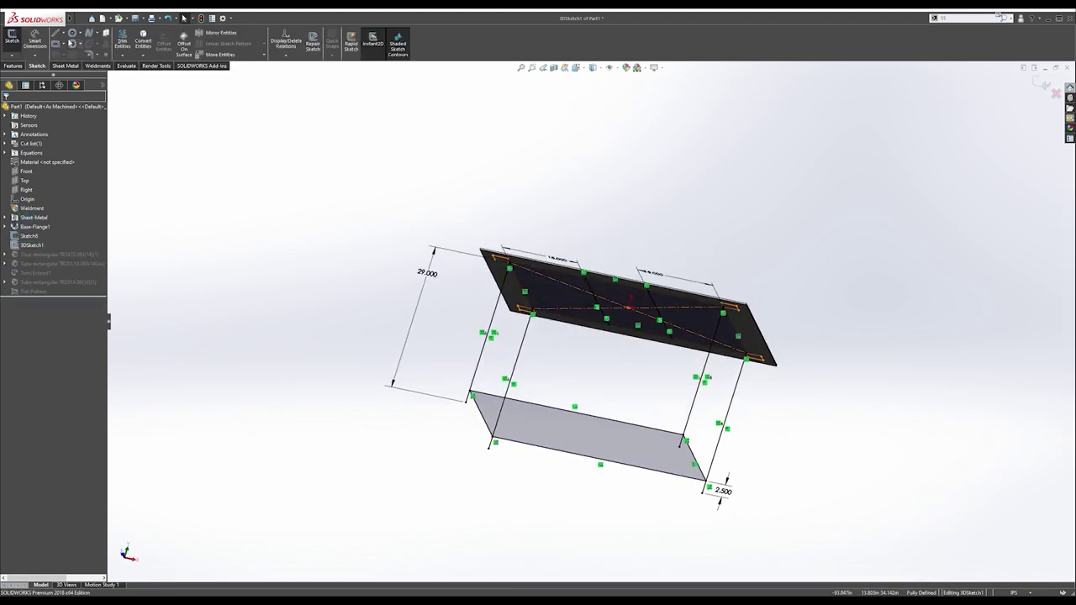
{"action": "left_click", "coordinate": [57, 34]}
{"action": "middle_click_drag", "start_coordinate": [581, 358], "coordinate": [573, 220]}
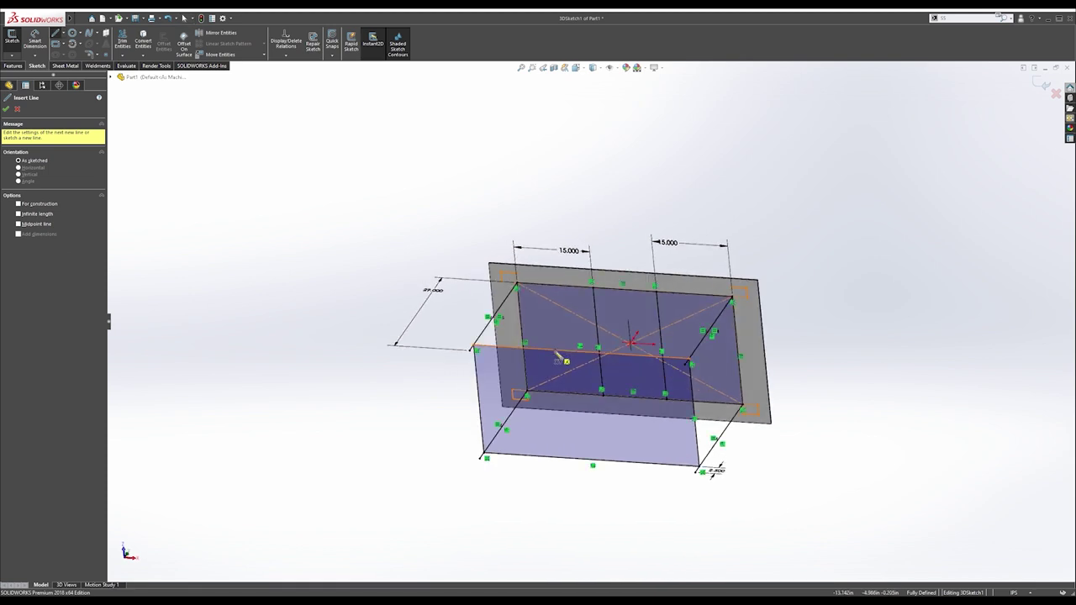
{"action": "left_click", "coordinate": [556, 354]}
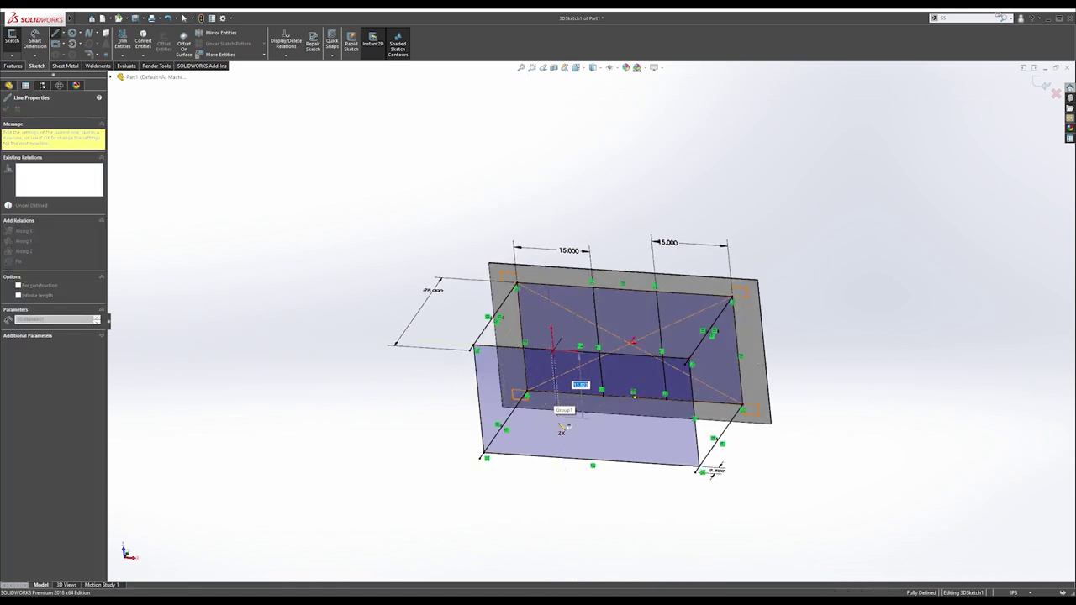
{"action": "left_click", "coordinate": [565, 454]}
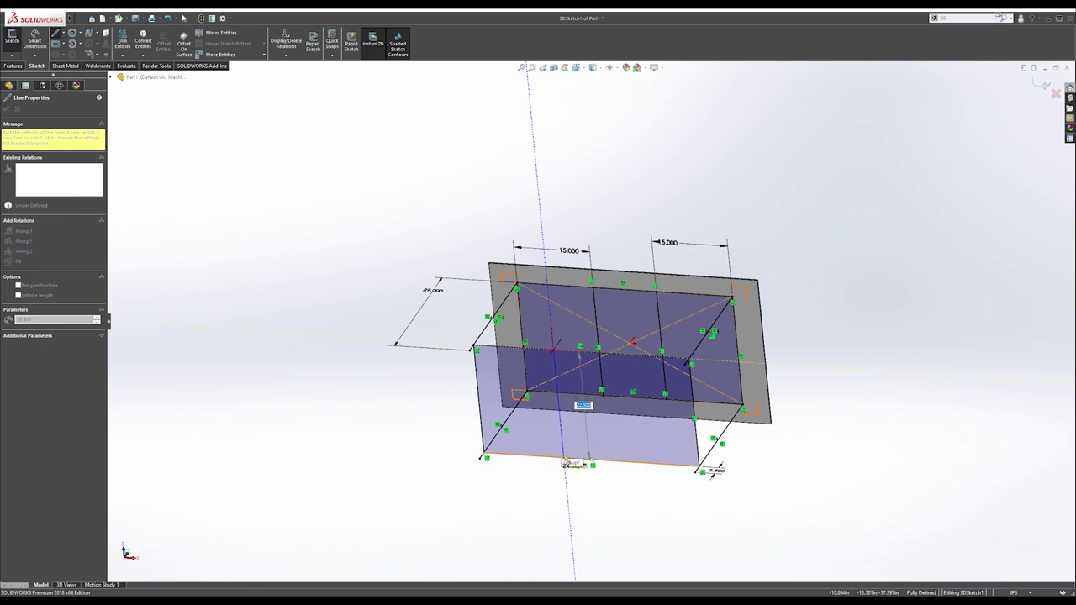
{"action": "key", "text": "Escape"}
Draw a second cross line between the long lines of the lower rectangle, parallel to the first one.
{"action": "key", "text": "s"}
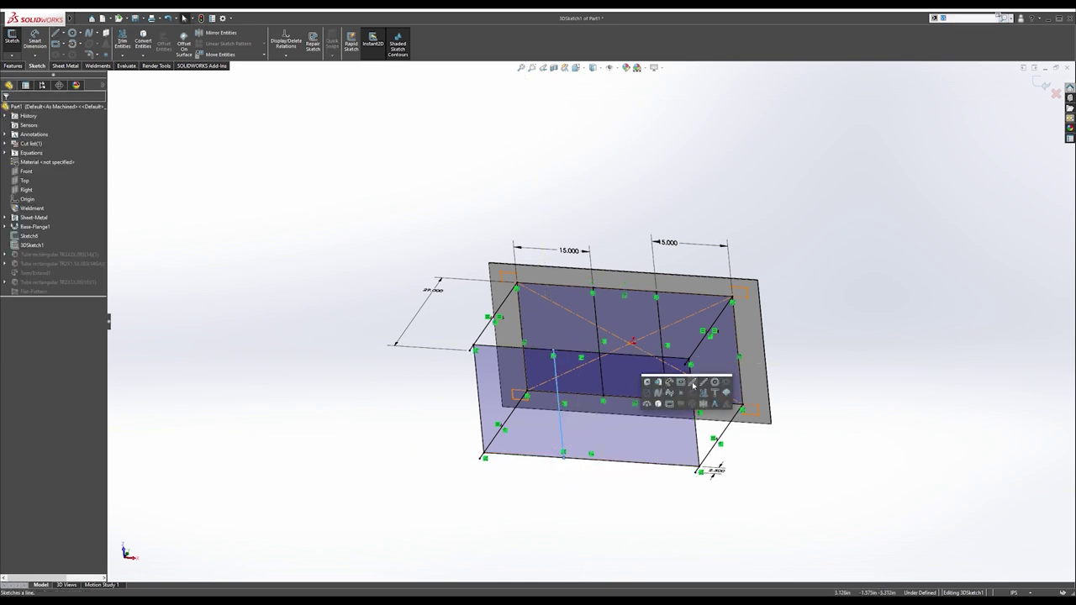
{"action": "left_click", "coordinate": [693, 384]}
{"action": "left_click", "coordinate": [629, 361]}
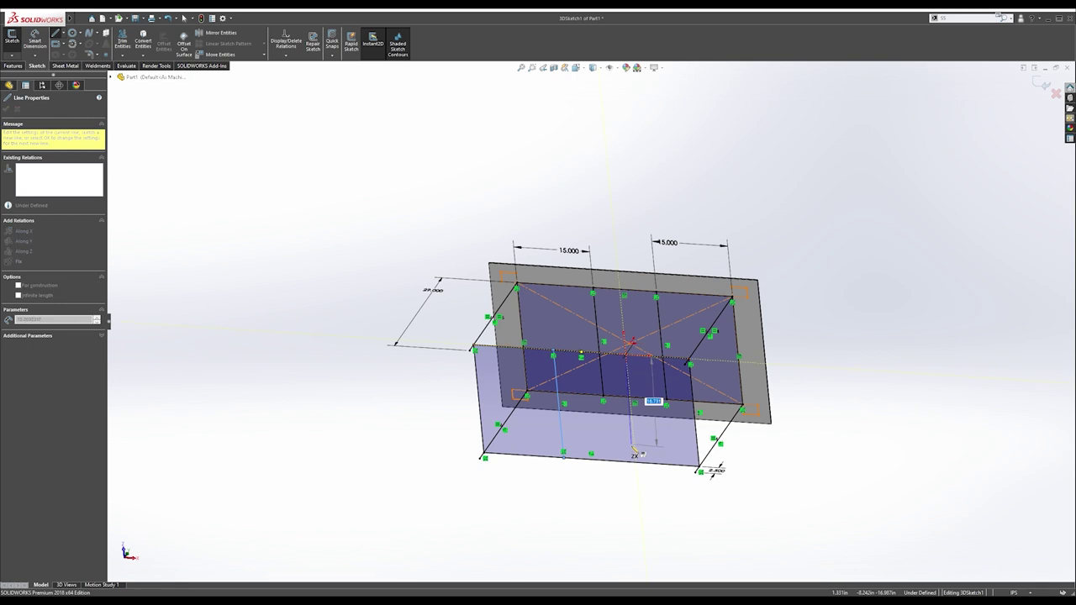
{"action": "left_click", "coordinate": [636, 464]}
{"action": "key", "text": "Escape"}
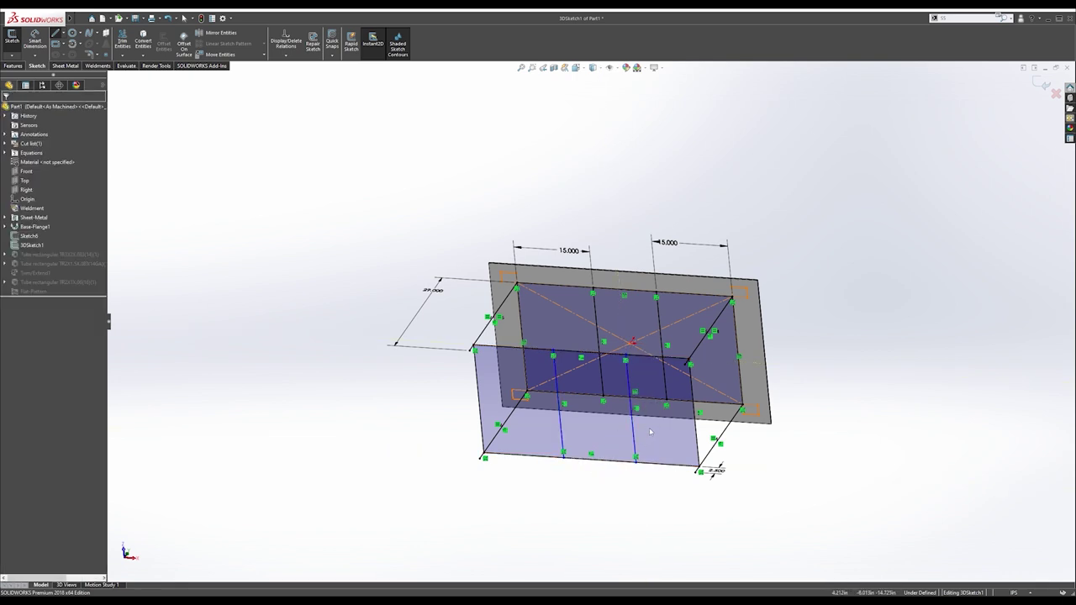
Dimension one lower cross line 15 in from the nearest short side of the lower frame rectangle.
{"action": "key", "text": "s"}
{"action": "left_click", "coordinate": [682, 436]}
{"action": "key", "text": "d"}
{"action": "scroll", "coordinate": [683, 436], "scroll_direction": "down", "scroll_amount": 3}
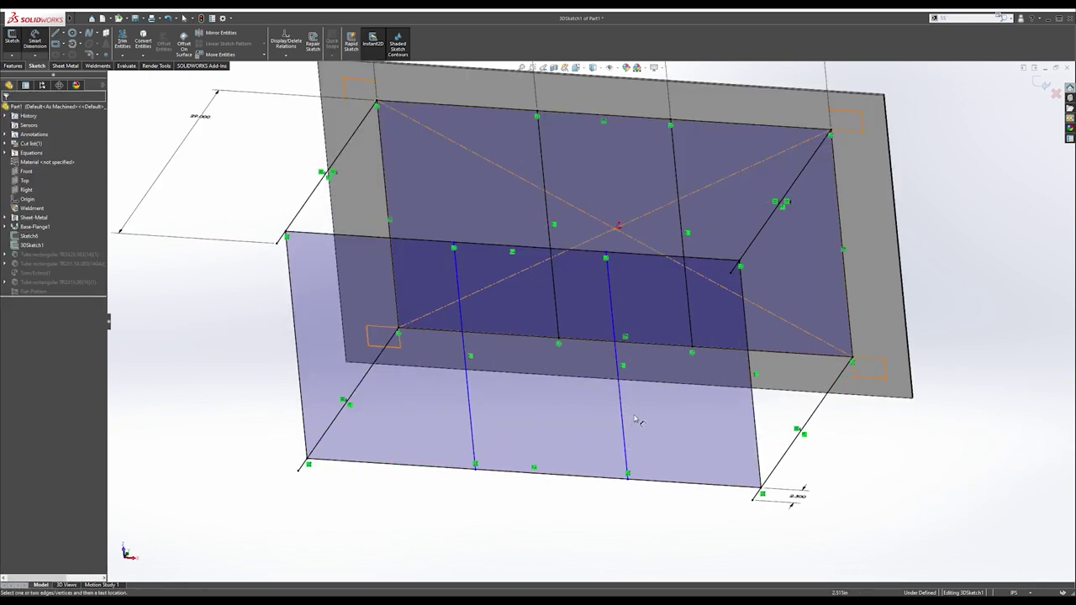
{"action": "left_click", "coordinate": [620, 381]}
{"action": "left_click", "coordinate": [754, 386]}
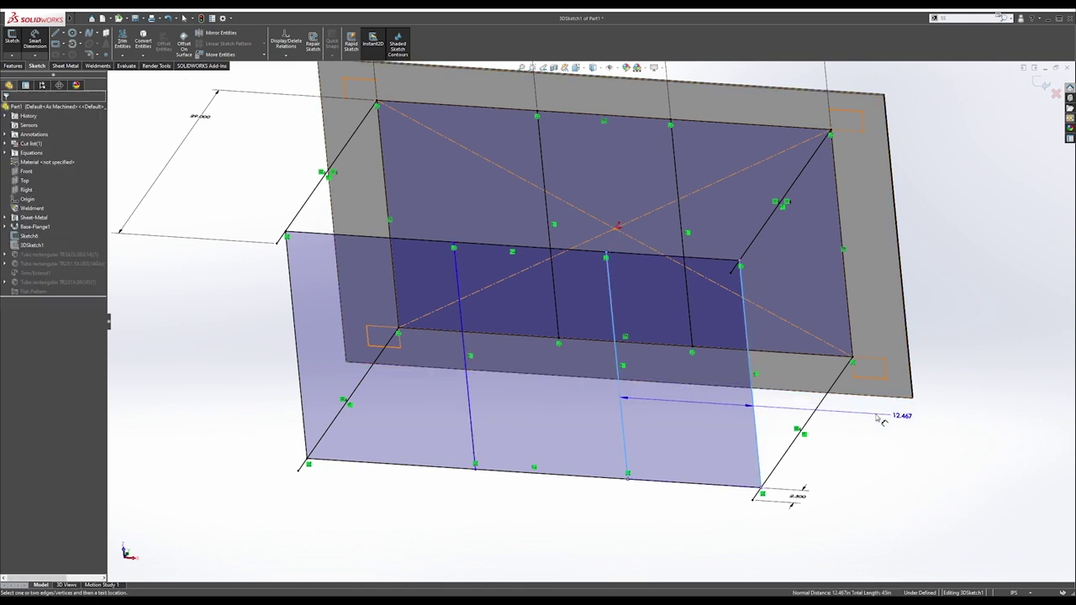
{"action": "type", "text": "15"}
{"action": "key", "text": "Return"}
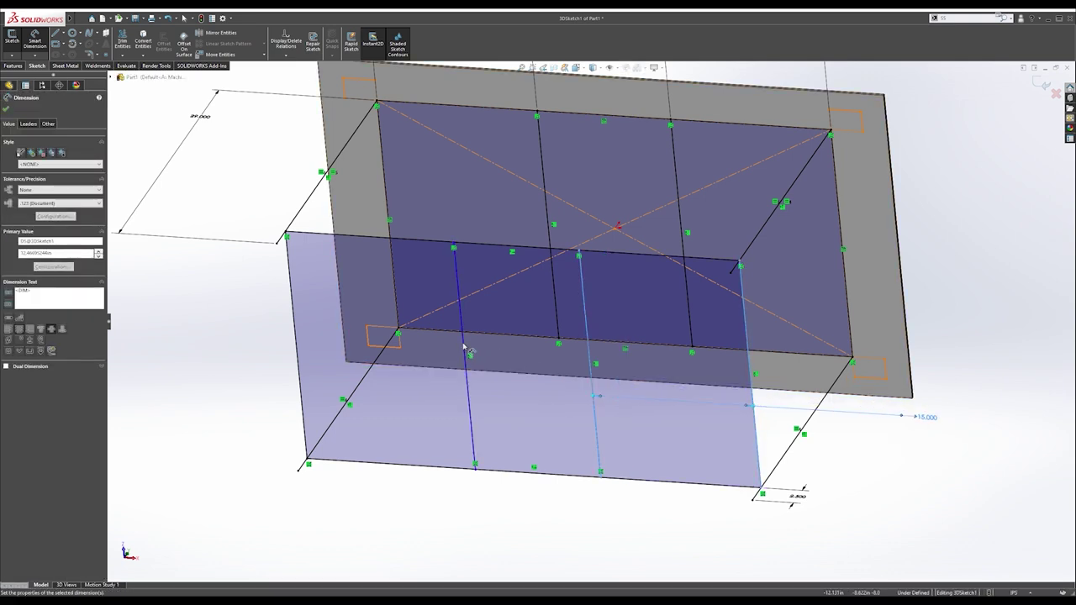
Dimension the other lower cross line 15 in from the opposite short side of the rectangle and finish the 3D sketch.
{"action": "left_click", "coordinate": [461, 347]}
{"action": "left_click", "coordinate": [466, 356]}
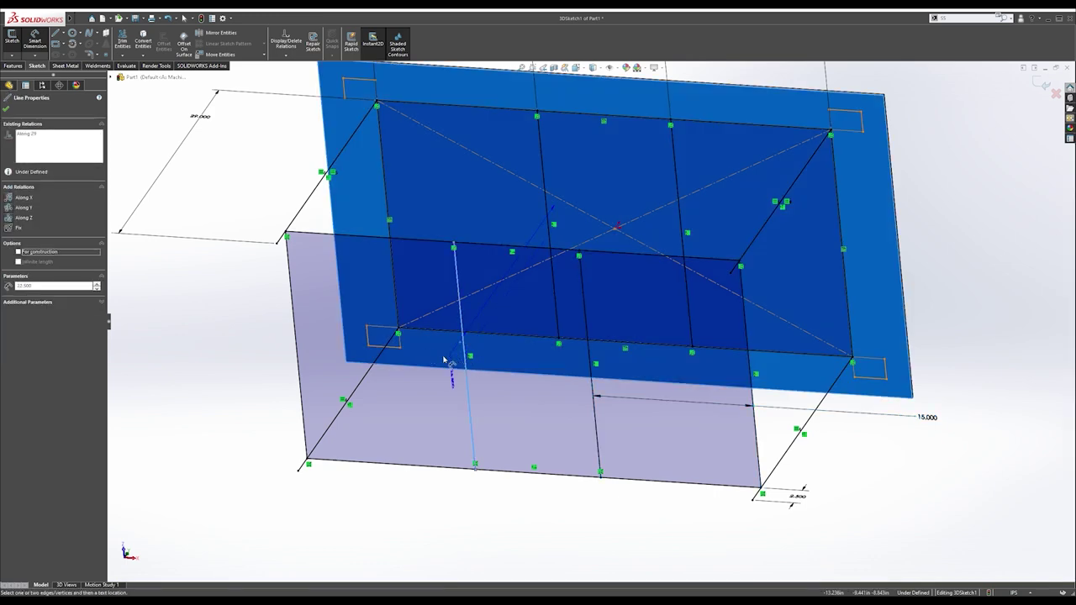
{"action": "key", "text": "Escape"}
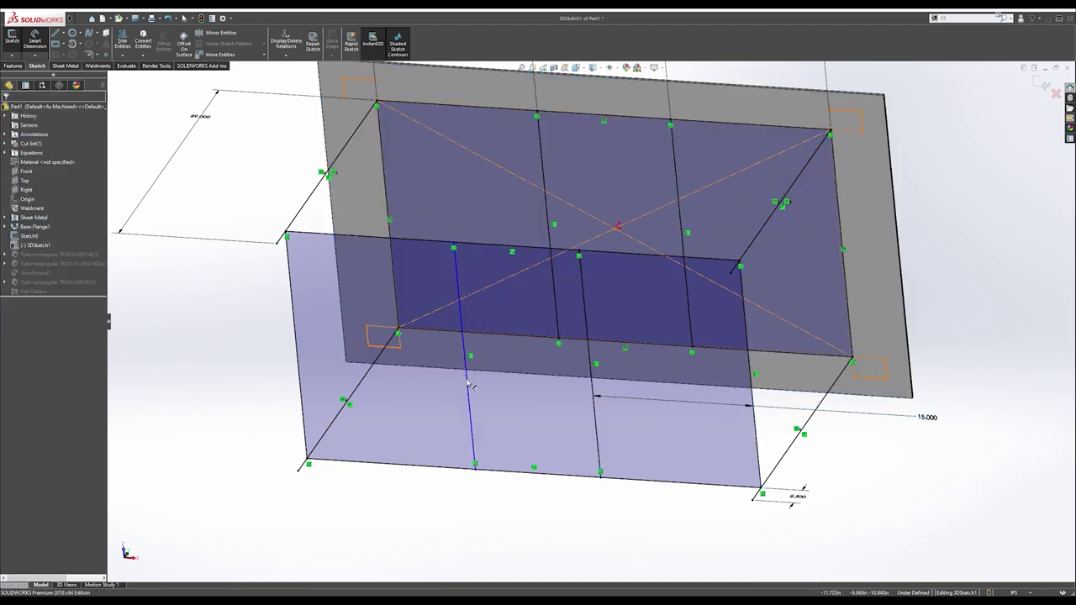
{"action": "left_click", "coordinate": [468, 376]}
{"action": "left_click", "coordinate": [248, 369]}
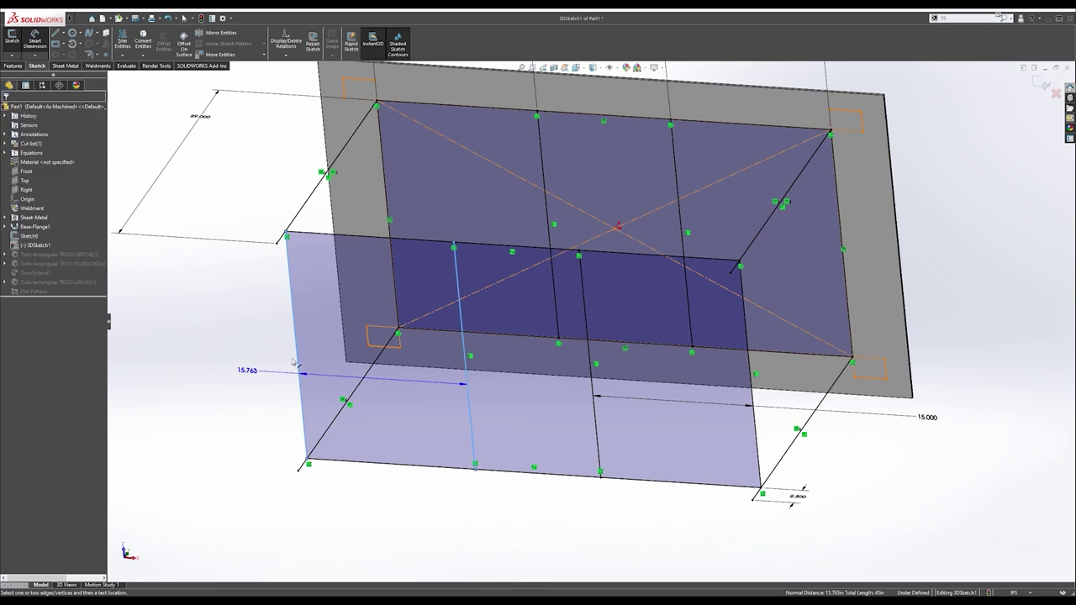
{"action": "key", "text": "Return"}
{"action": "key", "text": "Escape"}
{"action": "scroll", "coordinate": [403, 359], "scroll_direction": "up", "scroll_amount": 3}
{"action": "middle_click_drag", "start_coordinate": [454, 369], "coordinate": [518, 471]}
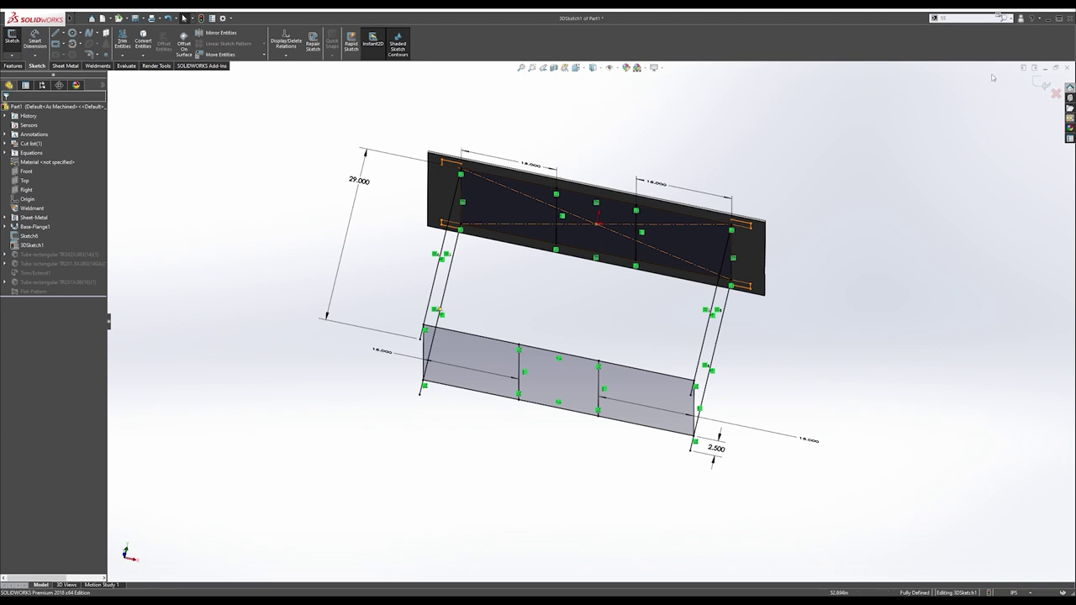
{"action": "left_click", "coordinate": [1042, 85]}
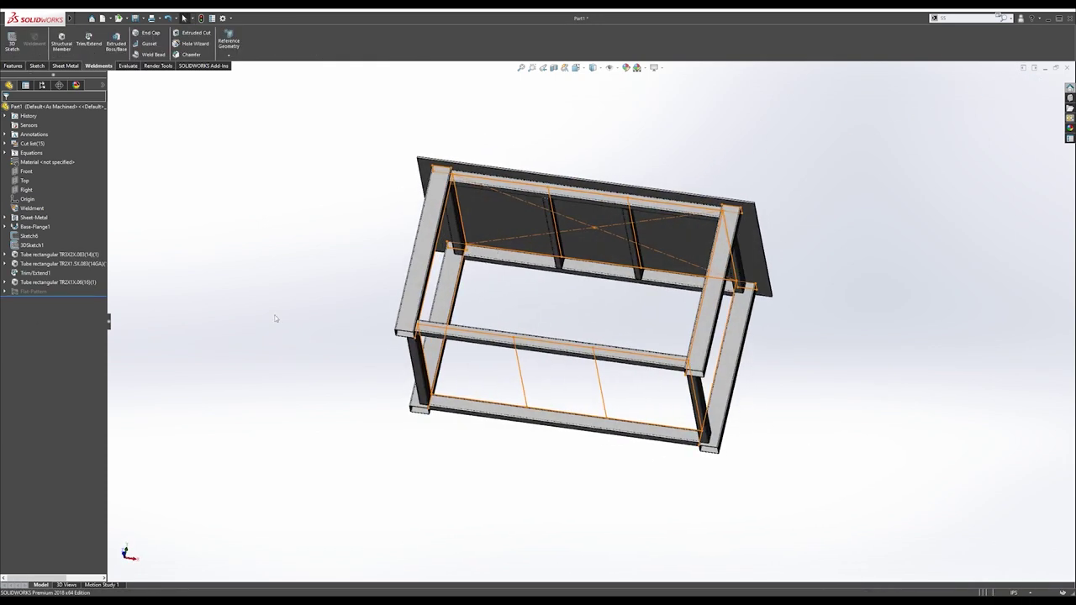
Edit the TR2X1X.06(16) cross-member feature and add a new group along the two cross lines of the lower frame.
{"action": "right_click", "coordinate": [36, 283]}
{"action": "left_click", "coordinate": [43, 256]}
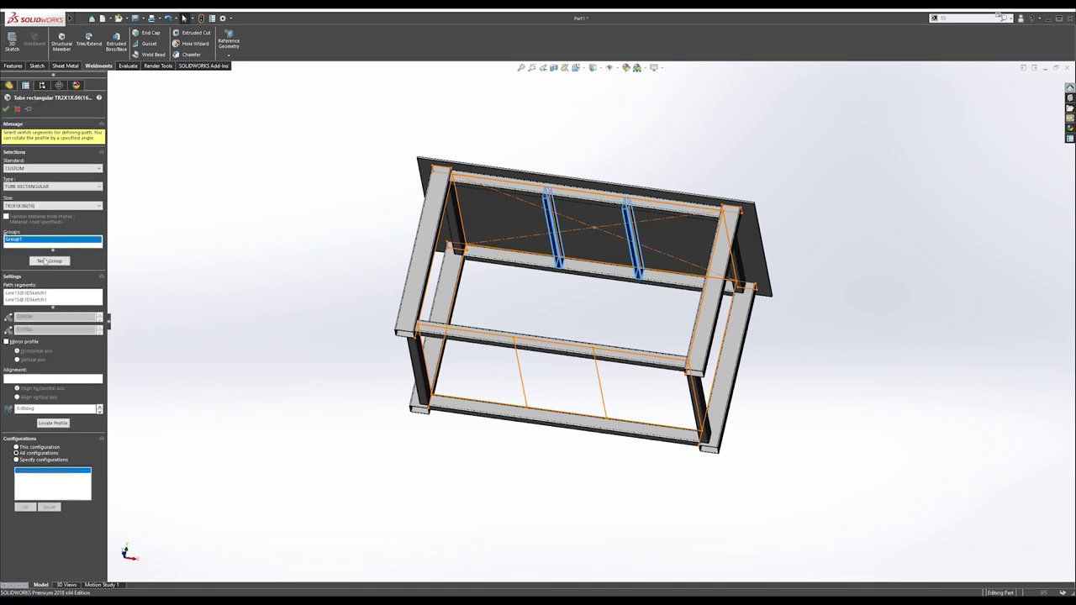
{"action": "left_click", "coordinate": [53, 264]}
{"action": "middle_click_drag", "start_coordinate": [602, 353], "coordinate": [548, 332]}
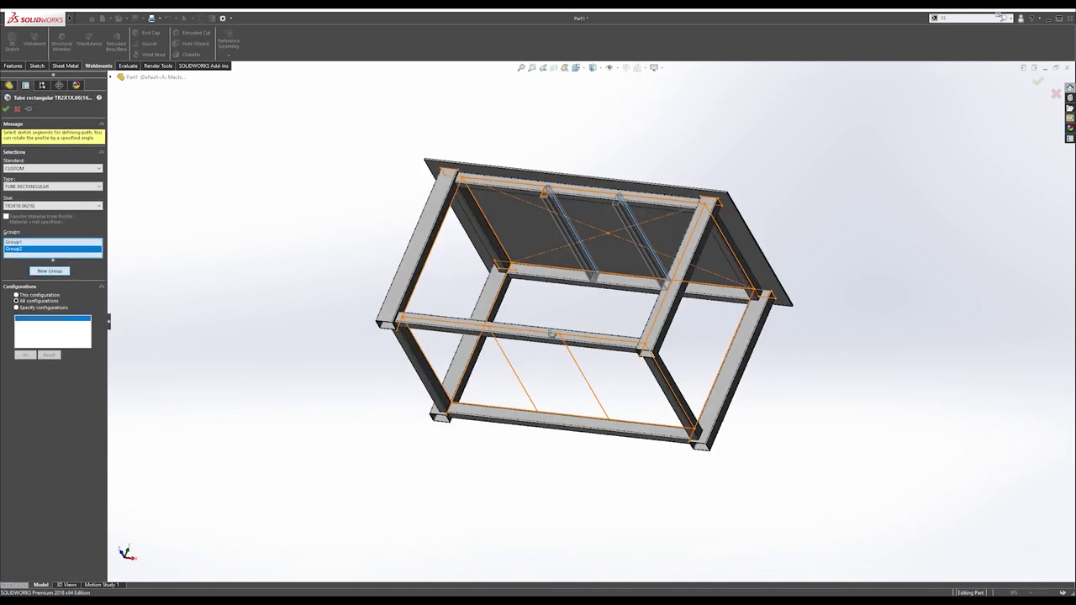
{"action": "left_click", "coordinate": [513, 356]}
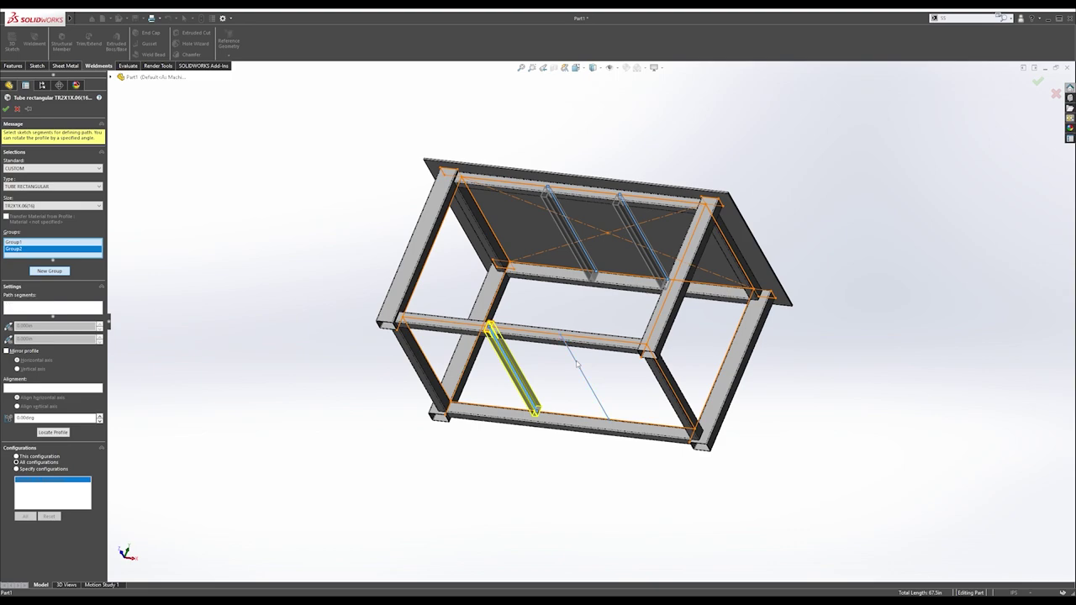
{"action": "left_click", "coordinate": [576, 363]}
Locate the new group's profile by the midpoint of its upper edge and accept the structural member.
{"action": "left_click", "coordinate": [52, 439]}
{"action": "scroll", "coordinate": [696, 254], "scroll_direction": "up", "scroll_amount": 5}
{"action": "middle_click_drag", "start_coordinate": [658, 269], "coordinate": [446, 259]}
{"action": "left_click", "coordinate": [631, 233]}
{"action": "scroll", "coordinate": [678, 255], "scroll_direction": "up", "scroll_amount": 7}
{"action": "left_click", "coordinate": [7, 111]}
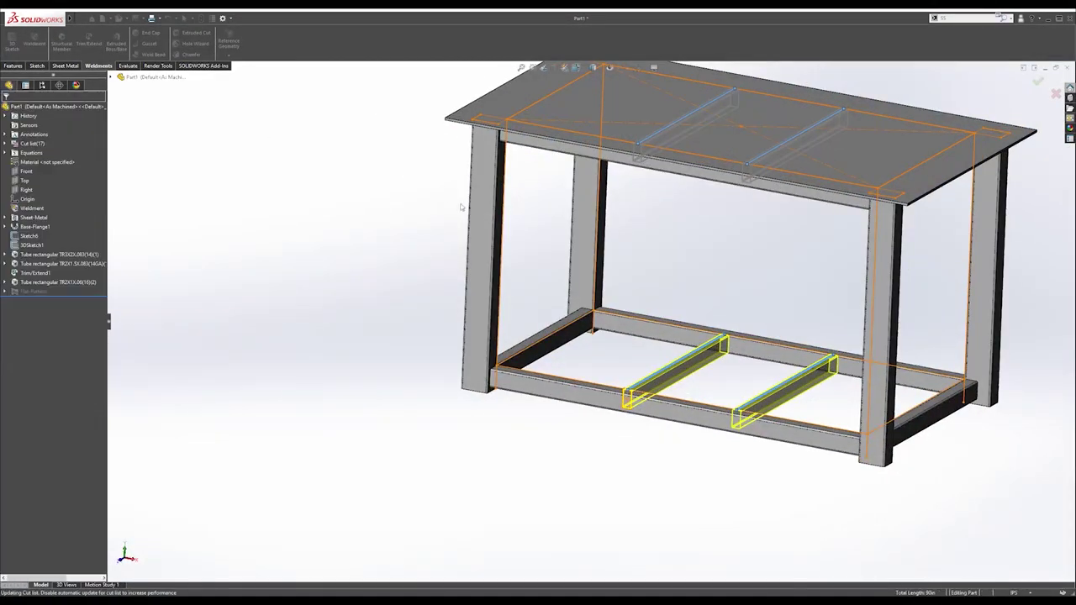
Hide Sketch6, the rectangle layout sketch at the tabletop.
{"action": "scroll", "coordinate": [609, 425], "scroll_direction": "up", "scroll_amount": 3}
{"action": "middle_click_drag", "start_coordinate": [610, 424], "coordinate": [619, 225]}
{"action": "scroll", "coordinate": [588, 201], "scroll_direction": "down", "scroll_amount": 3}
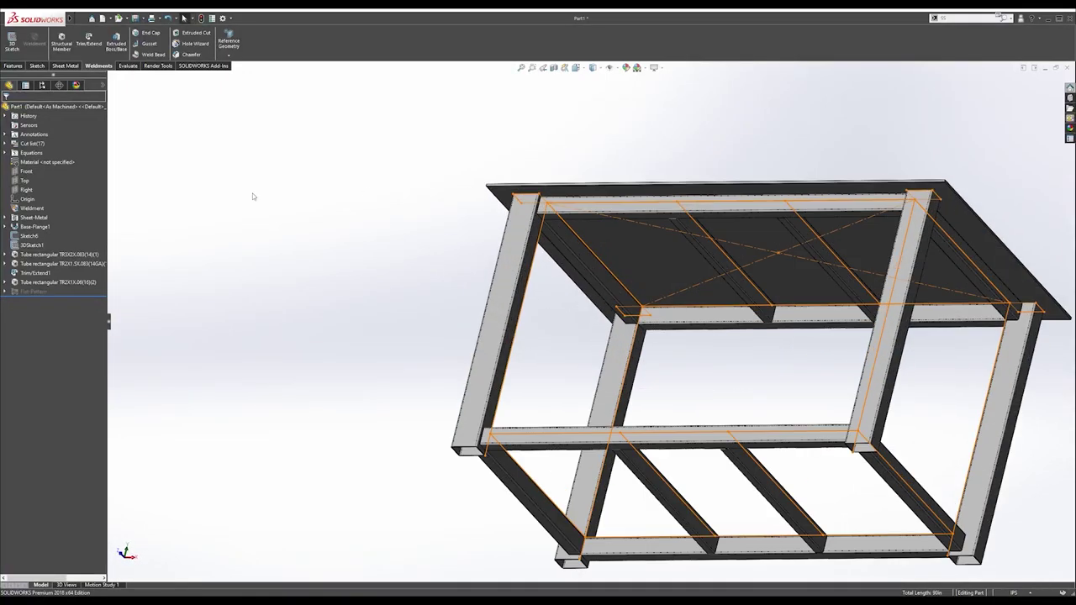
{"action": "left_click", "coordinate": [103, 86]}
{"action": "left_click", "coordinate": [112, 236]}
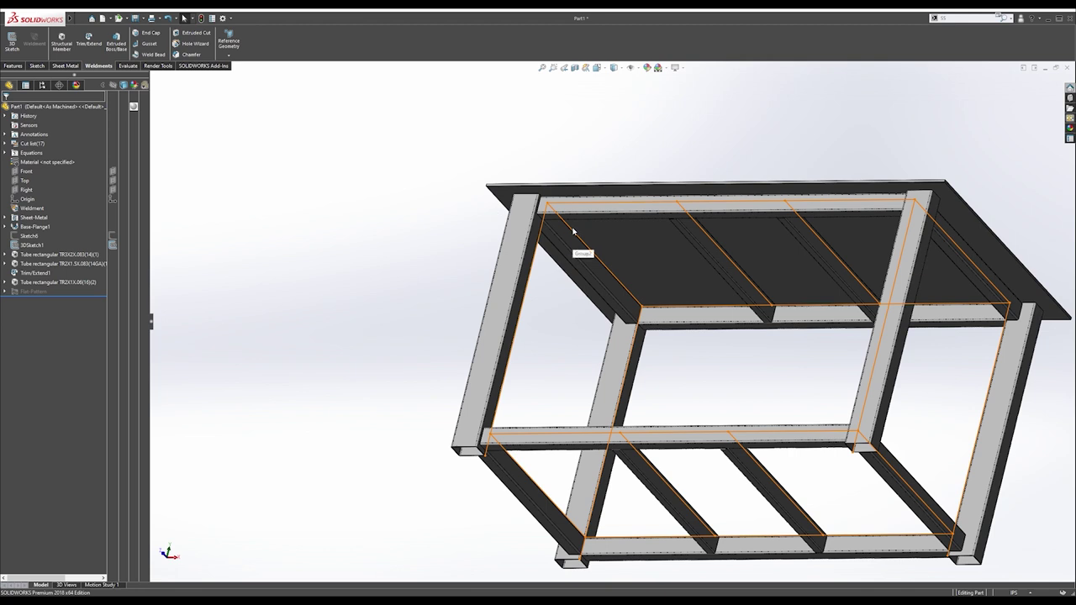
Examine the system color settings for the color assigned to inactive sketches, without changing it.
{"action": "left_click", "coordinate": [231, 19]}
{"action": "left_click", "coordinate": [241, 31]}
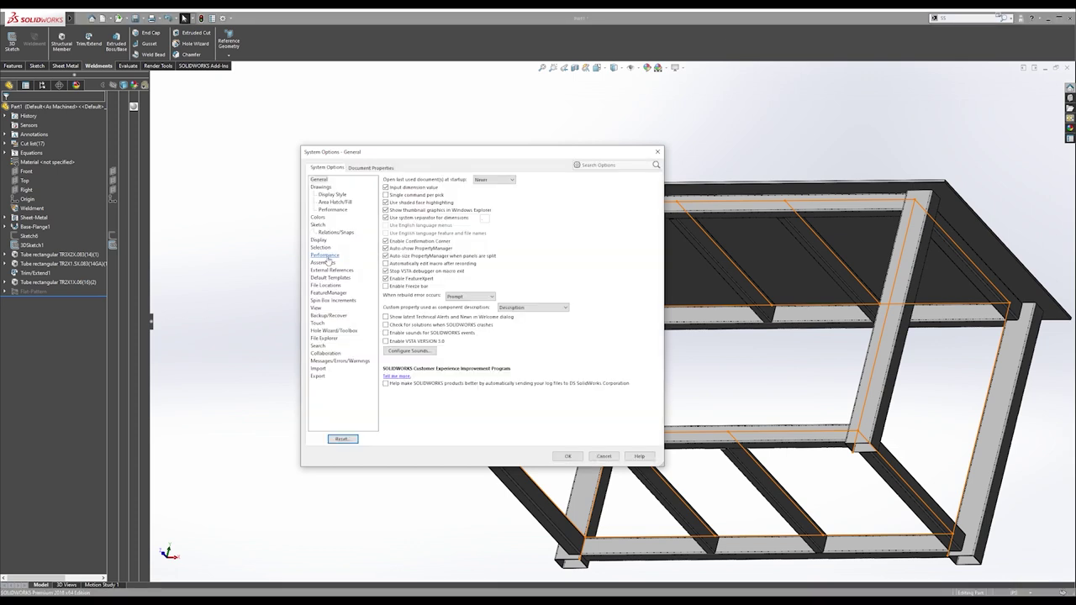
{"action": "left_click", "coordinate": [317, 217]}
{"action": "left_click", "coordinate": [435, 275]}
{"action": "key", "text": "Down"}
{"action": "key", "text": "Down"}
{"action": "key", "text": "Down"}
{"action": "key", "text": "Down"}
{"action": "key", "text": "Down"}
{"action": "key", "text": "Down"}
{"action": "key", "text": "Down"}
{"action": "key", "text": "Down"}
{"action": "key", "text": "Down"}
{"action": "key", "text": "Down"}
{"action": "key", "text": "Down"}
{"action": "key", "text": "Down"}
{"action": "key", "text": "Down"}
{"action": "key", "text": "Down"}
{"action": "key", "text": "Down"}
{"action": "key", "text": "Down"}
{"action": "key", "text": "Down"}
{"action": "key", "text": "Down"}
{"action": "key", "text": "Down"}
{"action": "key", "text": "Down"}
{"action": "key", "text": "Down"}
{"action": "key", "text": "Down"}
{"action": "key", "text": "Down"}
{"action": "key", "text": "Down"}
{"action": "key", "text": "Down"}
{"action": "key", "text": "Down"}
{"action": "key", "text": "Down"}
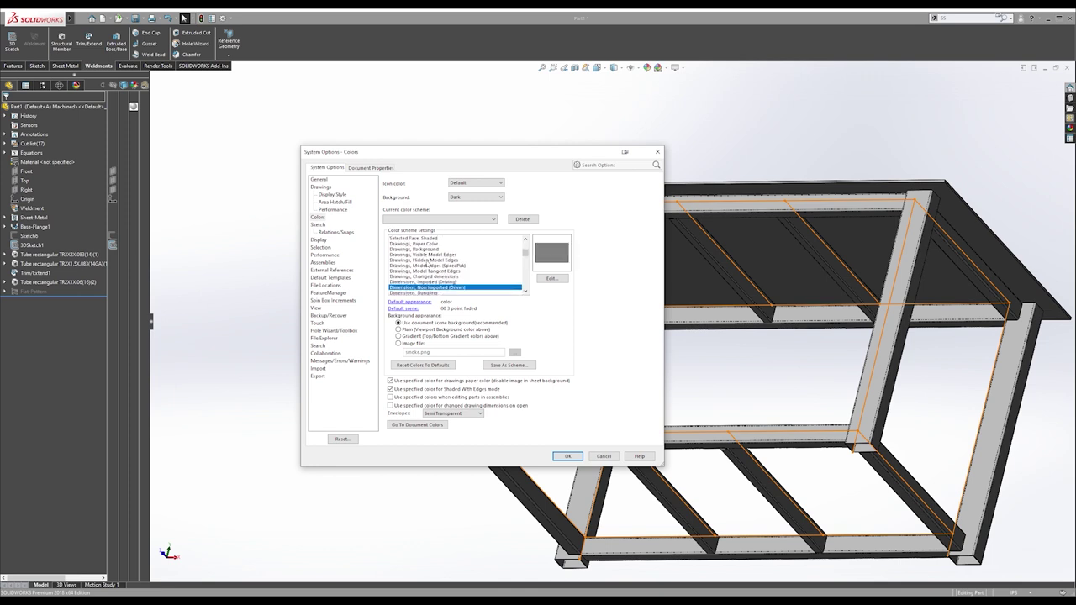
{"action": "key", "text": "Up"}
{"action": "key", "text": "Up"}
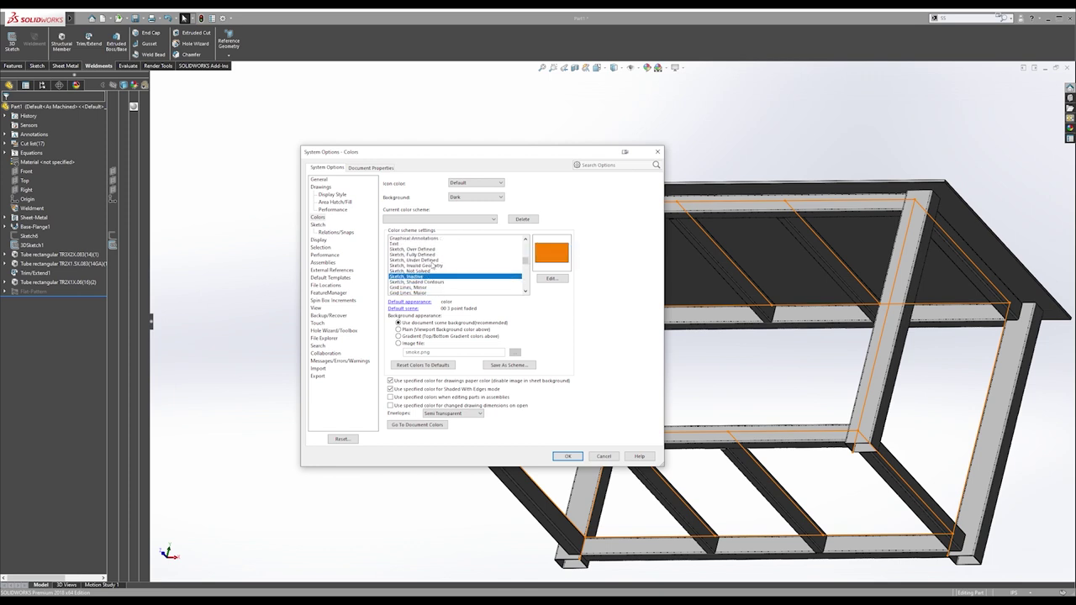
{"action": "left_click", "coordinate": [550, 278]}
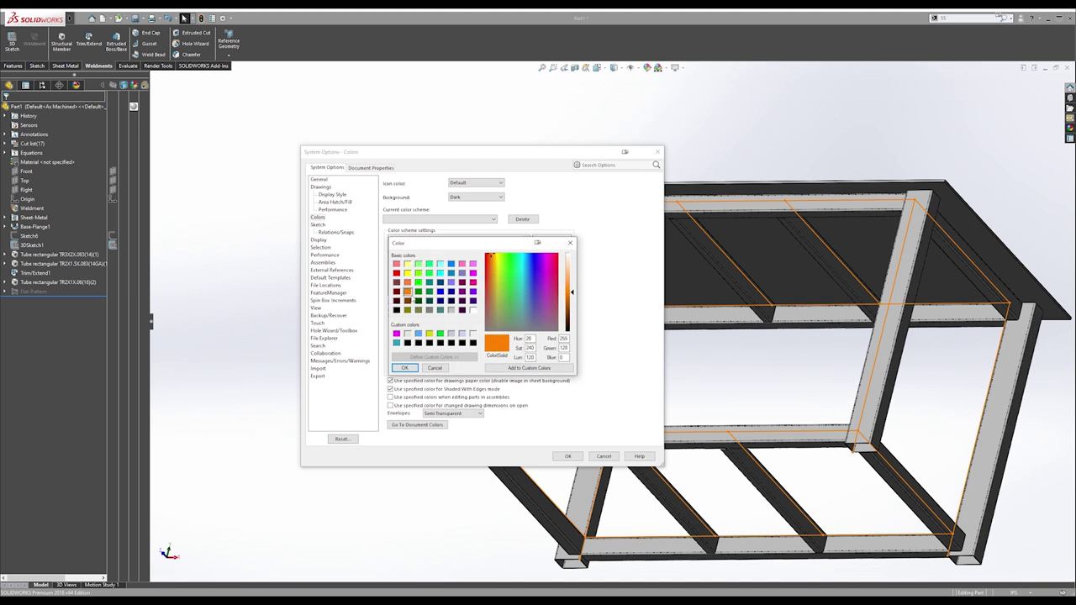
{"action": "left_click", "coordinate": [432, 369]}
{"action": "left_click", "coordinate": [568, 455]}
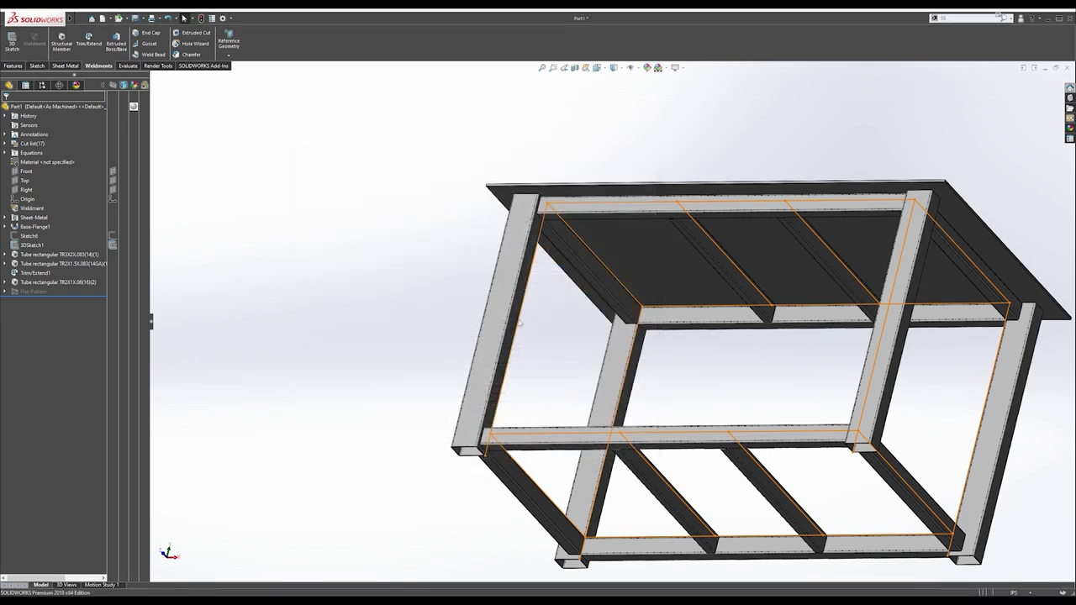
Hide the frame's 3D sketch.
{"action": "left_click", "coordinate": [236, 242]}
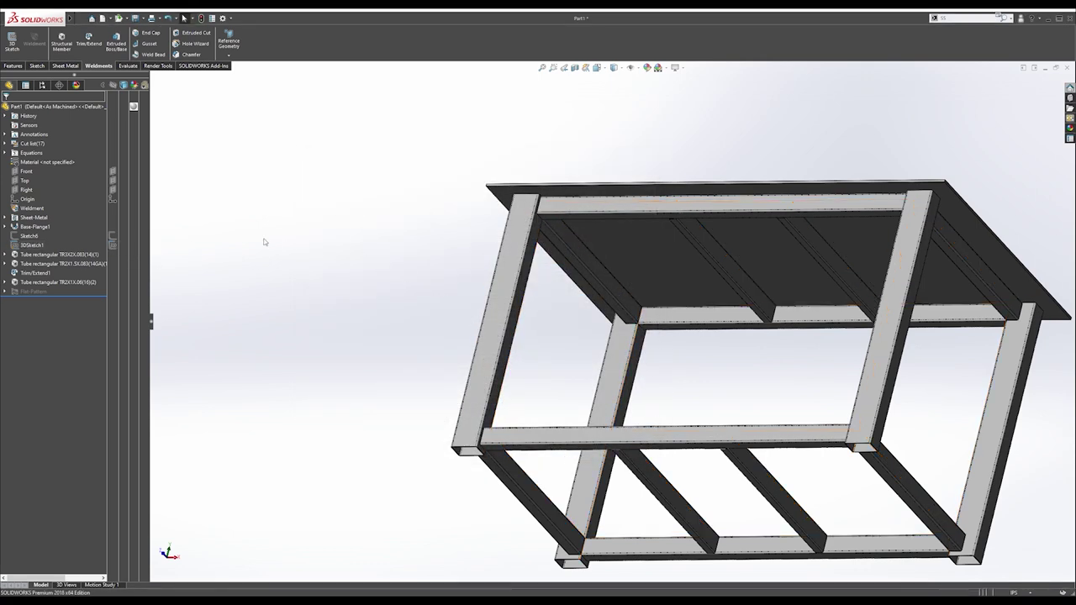
Save the part as WELDING TABLE MASTER in a new desktop folder named WELDING TABLE PROJECT.
{"action": "left_click", "coordinate": [139, 18]}
{"action": "left_click", "coordinate": [151, 38]}
{"action": "right_click", "coordinate": [591, 389]}
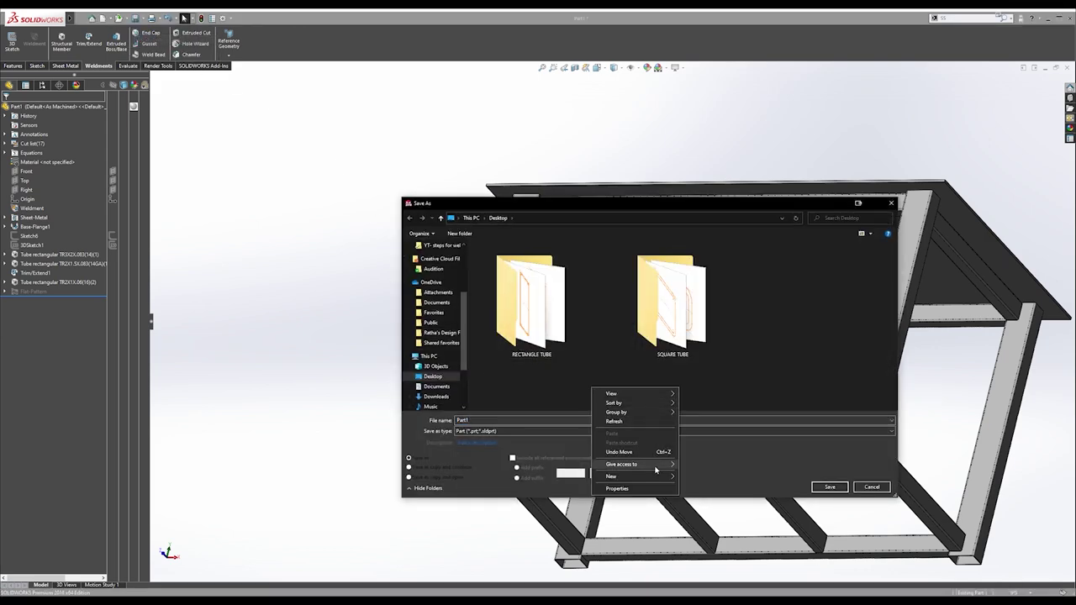
{"action": "mouse_move", "coordinate": [660, 477]}
{"action": "left_click", "coordinate": [707, 478]}
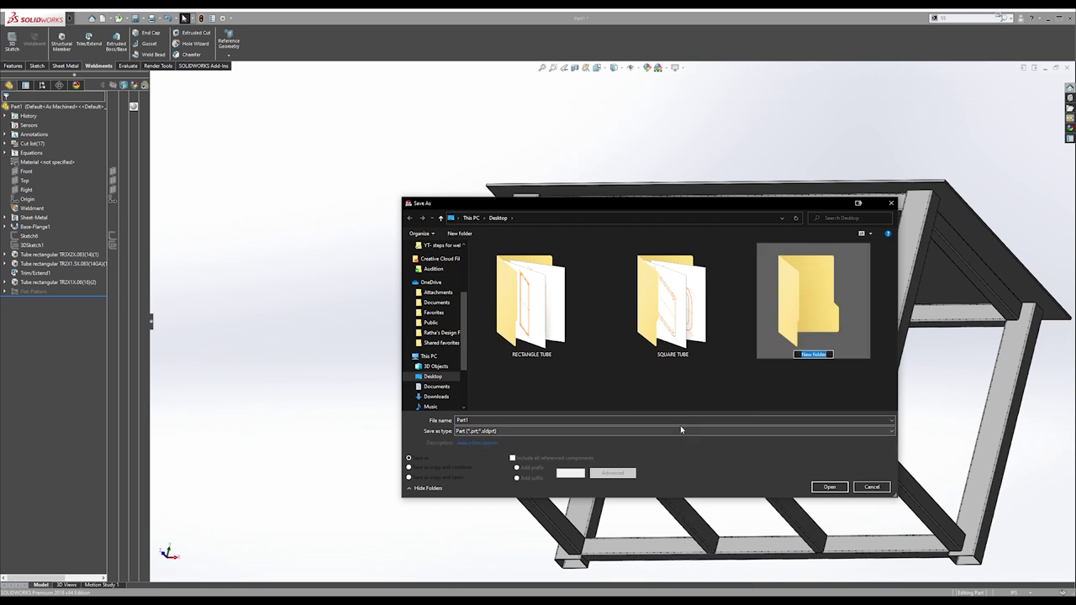
{"action": "type", "text": "w"}
{"action": "type", "text": "ELD"}
{"action": "type", "text": "ING TABLE"}
{"action": "type", "text": " TU"}
{"action": "type", "text": "OJECT"}
{"action": "left_click", "coordinate": [750, 393]}
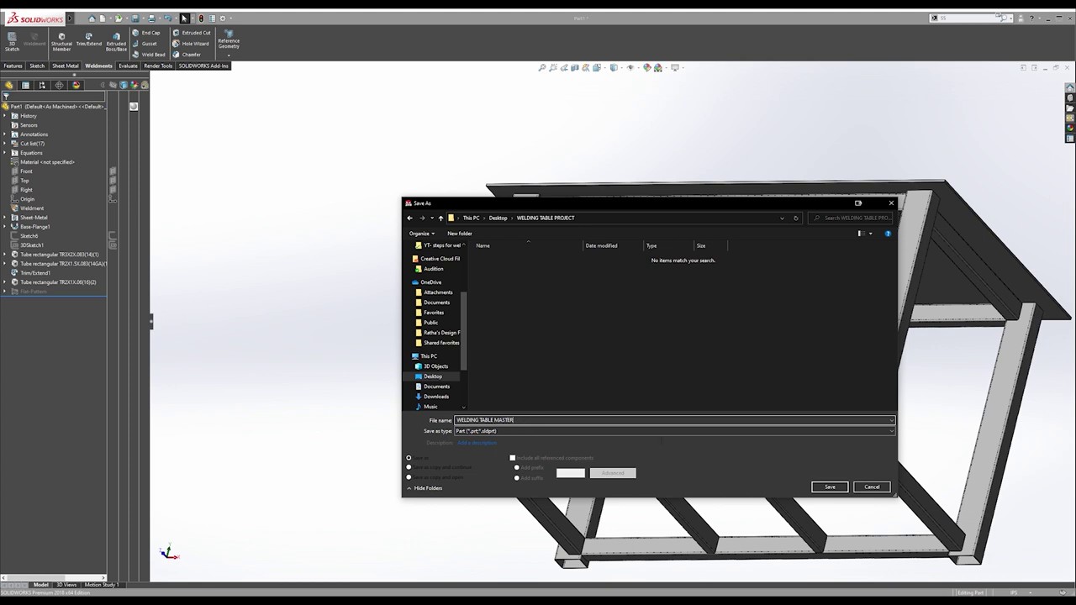
{"action": "left_click", "coordinate": [814, 486]}
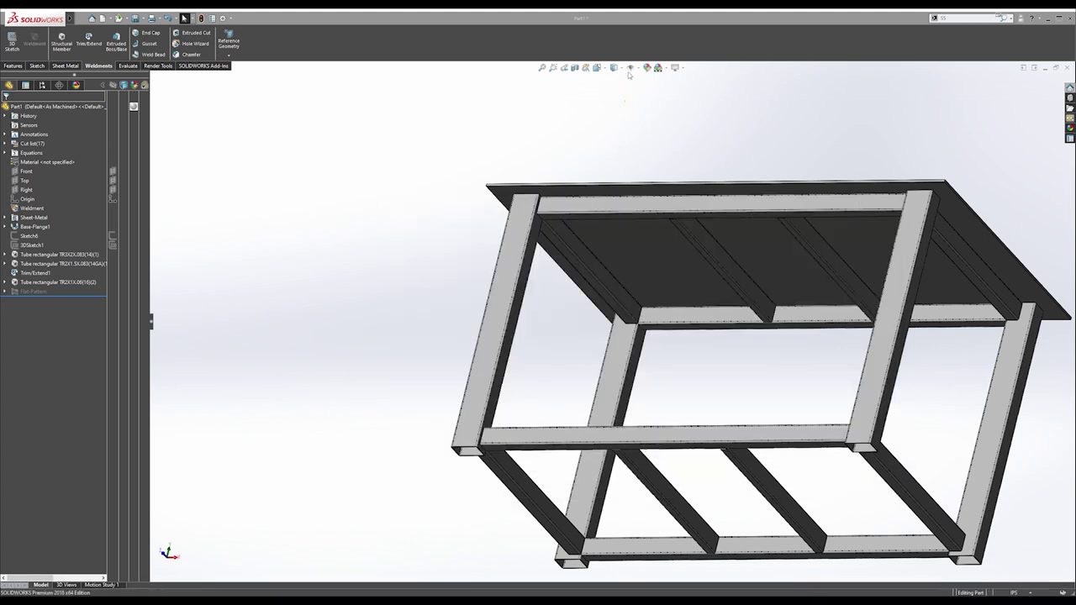
View the whole table in the isometric orientation.
{"action": "mouse_move", "coordinate": [624, 73]}
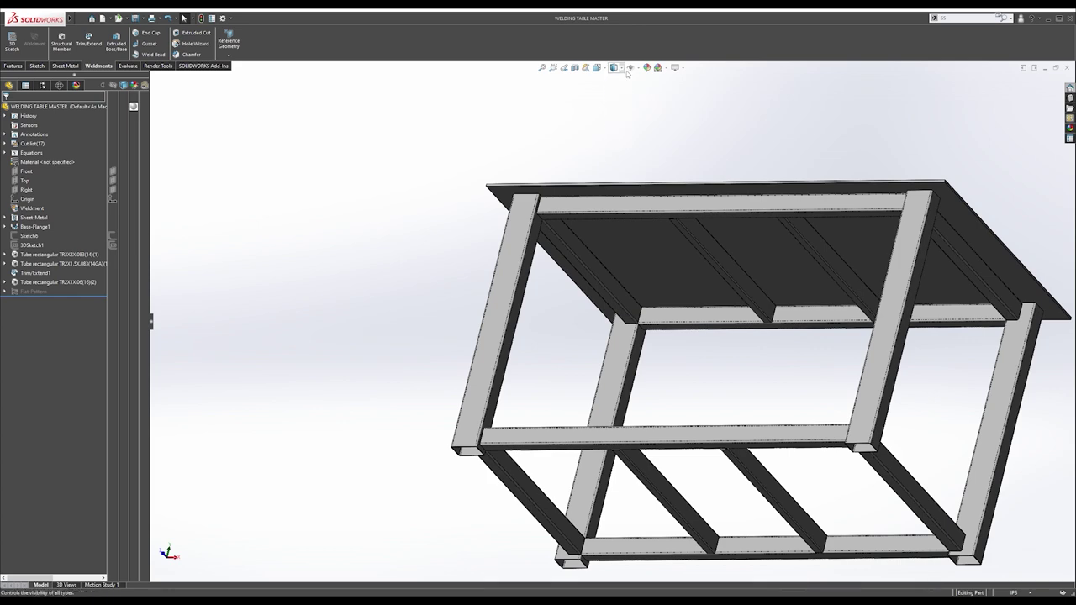
{"action": "left_click", "coordinate": [599, 68]}
{"action": "left_click", "coordinate": [612, 105]}
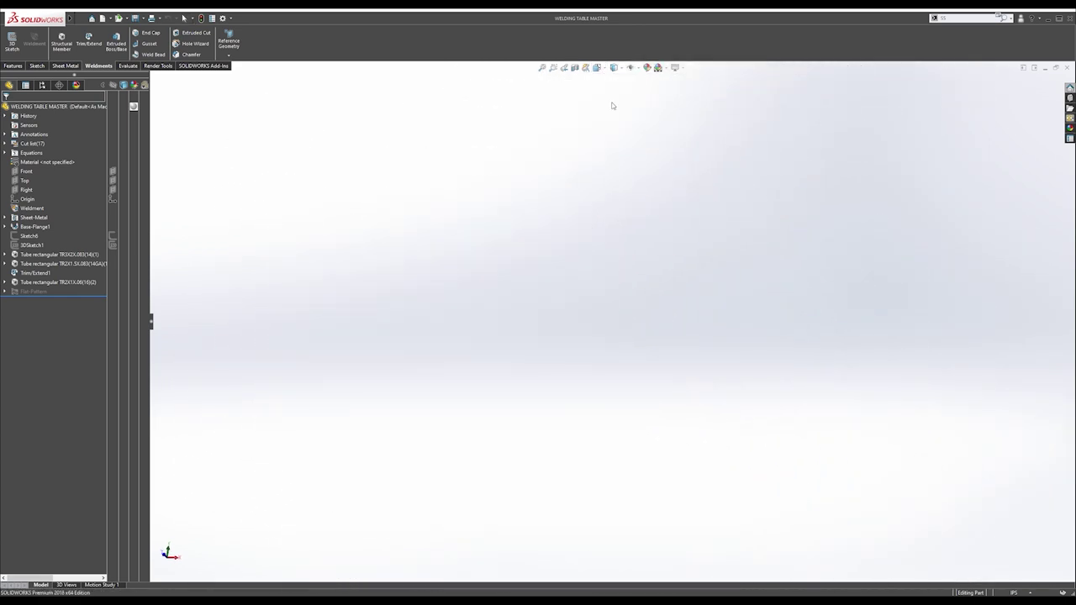
{"action": "scroll", "coordinate": [647, 262], "scroll_direction": "up", "scroll_amount": 5}
{"action": "middle_click_drag", "start_coordinate": [658, 274], "coordinate": [624, 286]}
{"action": "key", "text": "space"}
{"action": "left_click", "coordinate": [538, 300]}
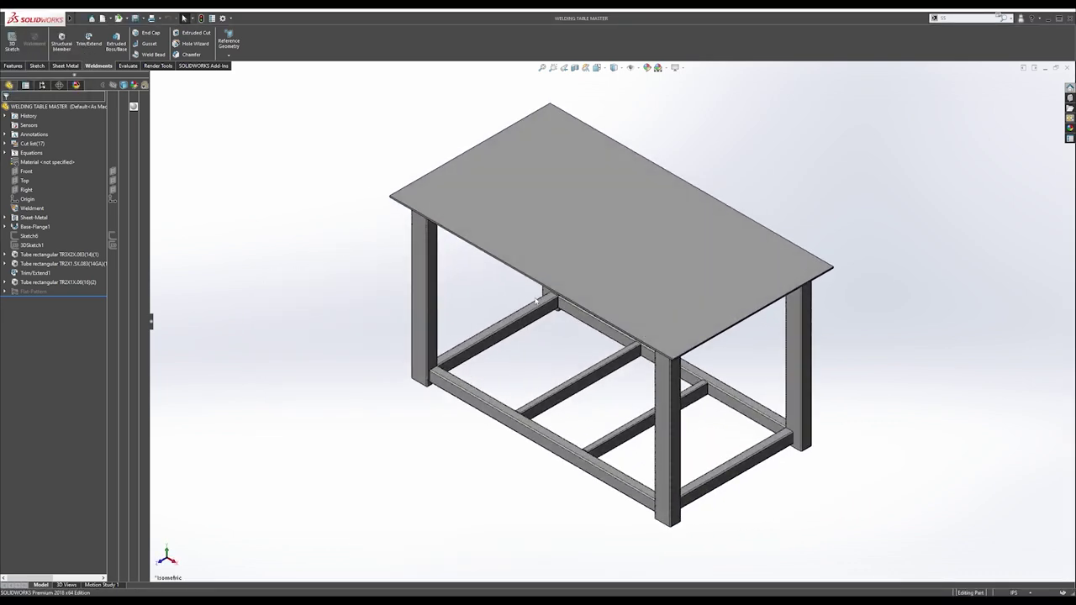
Start a sketch on the underside of a short upper rail and draw a horizontal line extending past both tabletop ends.
{"action": "middle_click_drag", "start_coordinate": [538, 301], "coordinate": [567, 188]}
{"action": "middle_click_drag", "start_coordinate": [533, 263], "coordinate": [470, 270]}
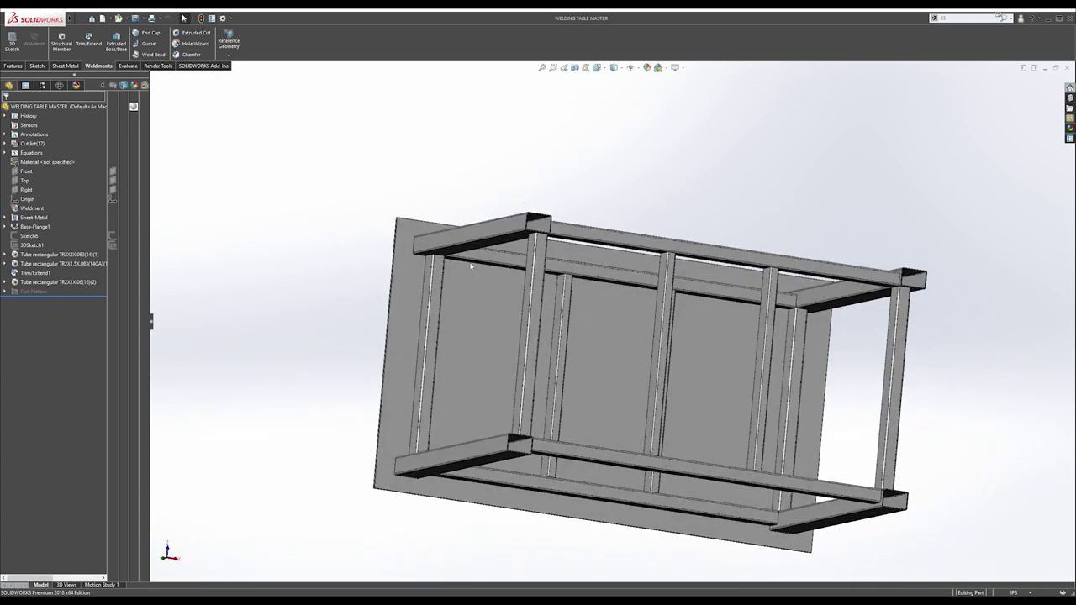
{"action": "scroll", "coordinate": [470, 274], "scroll_direction": "down", "scroll_amount": 5}
{"action": "left_click", "coordinate": [474, 273]}
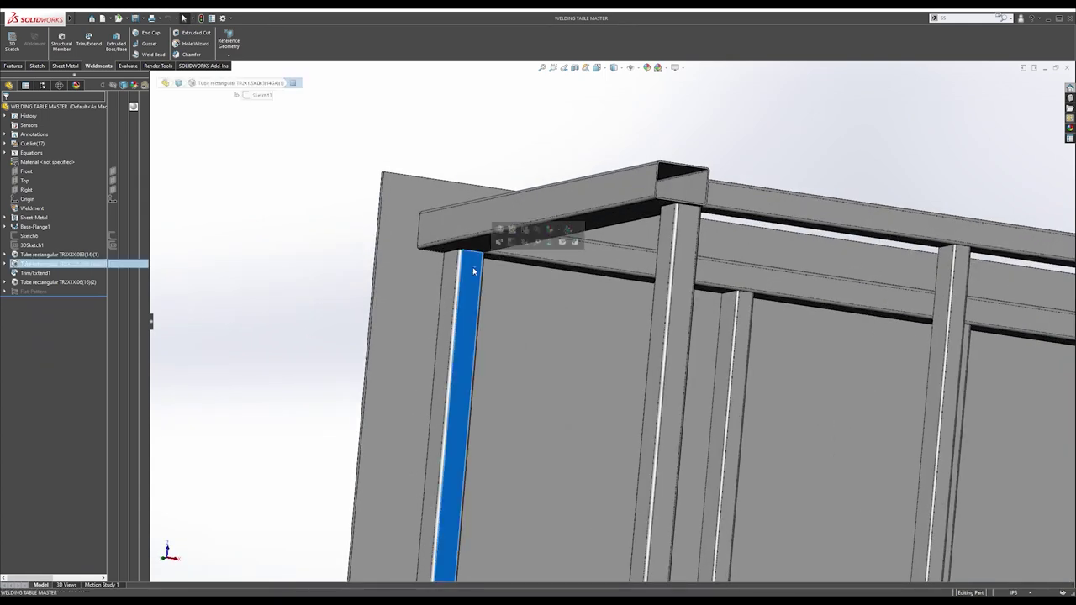
{"action": "left_click", "coordinate": [514, 246]}
{"action": "key", "text": "s"}
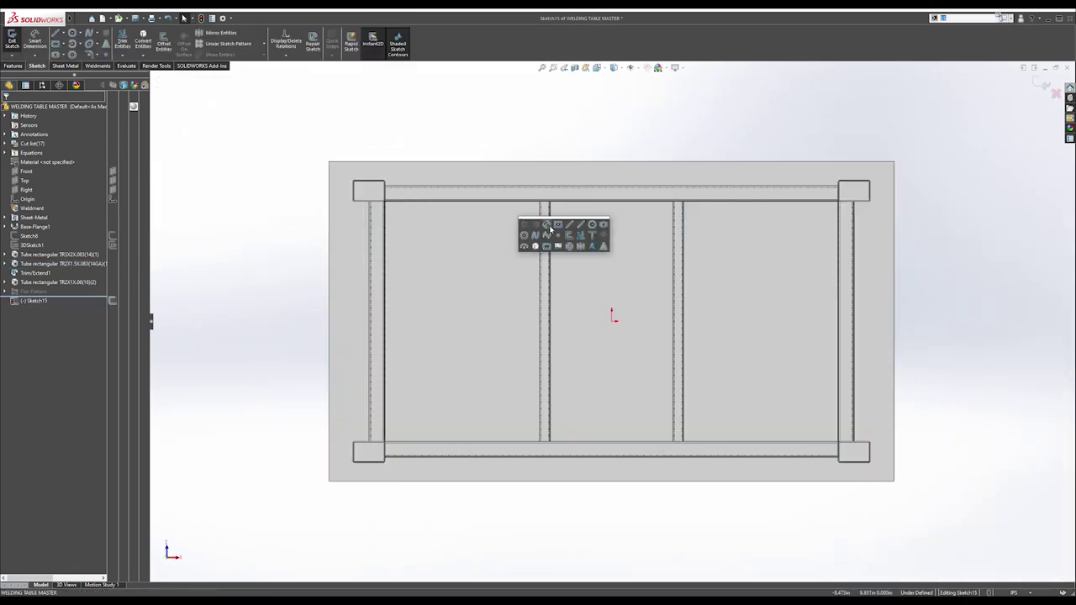
{"action": "left_click", "coordinate": [570, 226]}
{"action": "left_click", "coordinate": [291, 223]}
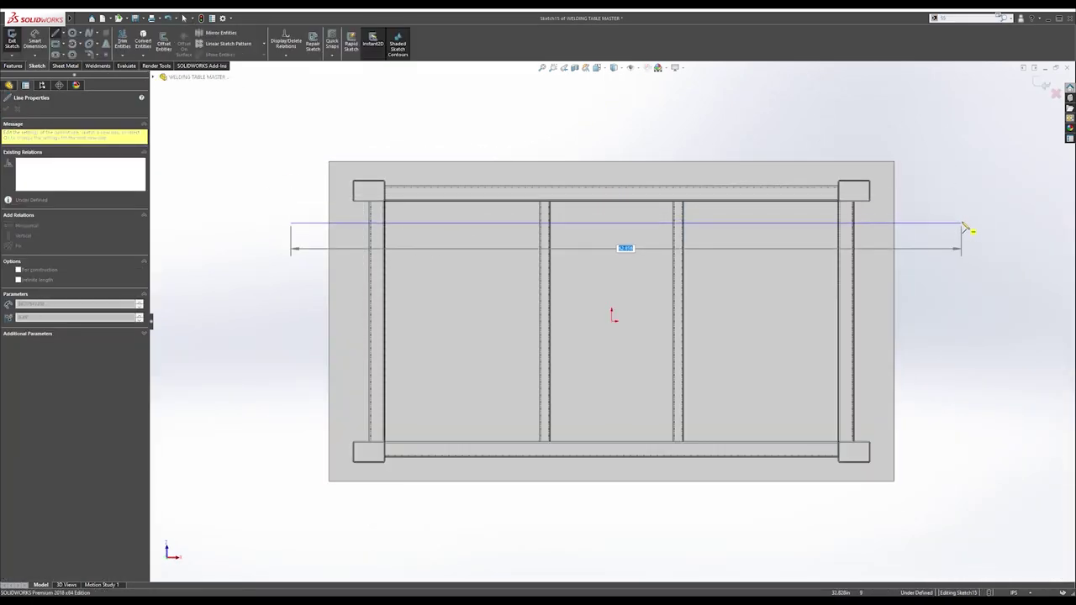
{"action": "mouse_move", "coordinate": [831, 228]}
{"action": "middle_mouse_down"}
{"action": "mouse_move", "coordinate": [777, 231]}
{"action": "mouse_move", "coordinate": [889, 240]}
{"action": "middle_mouse_up"}
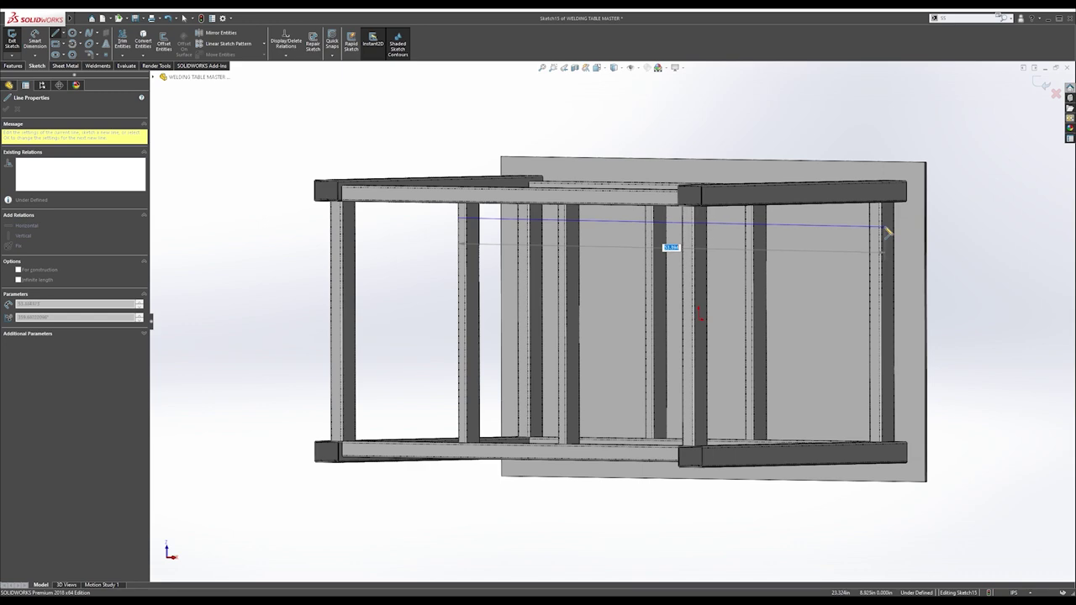
{"action": "key", "text": "Escape"}
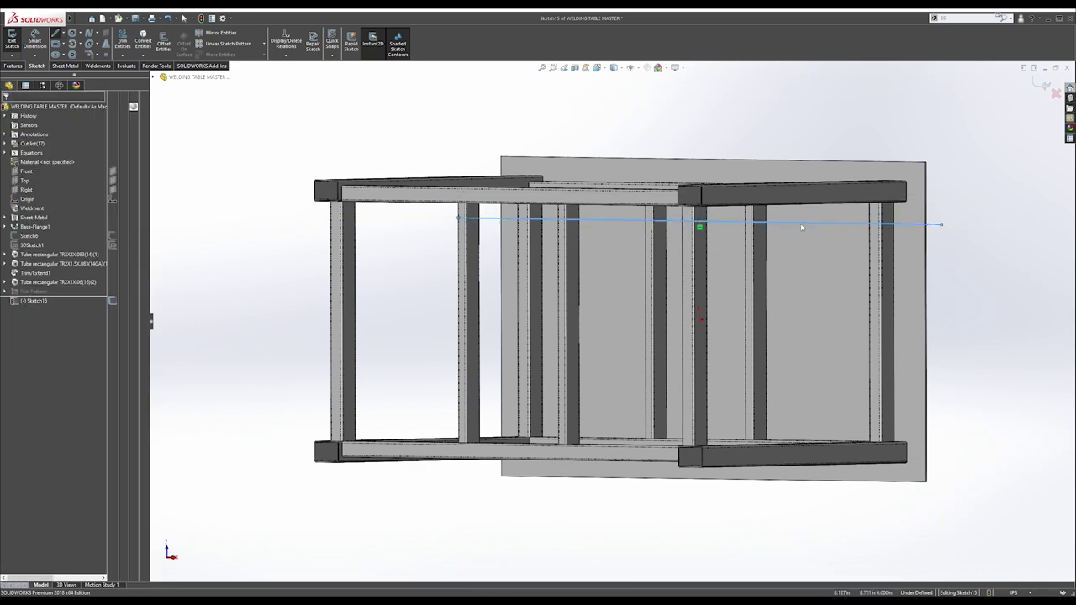
Make one endpoint of the horizontal sketch line coincident with the outer face of the upper end cross-member near it.
{"action": "key", "text": "space"}
{"action": "left_click", "coordinate": [482, 280]}
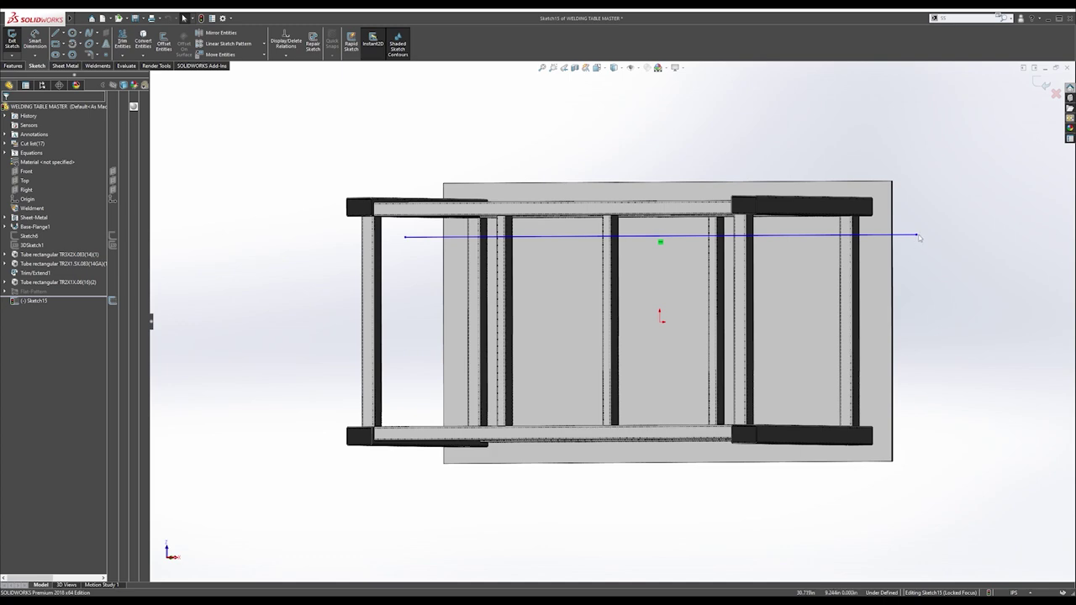
{"action": "left_click", "coordinate": [917, 236]}
{"action": "scroll", "coordinate": [836, 254], "scroll_direction": "down", "scroll_amount": 2}
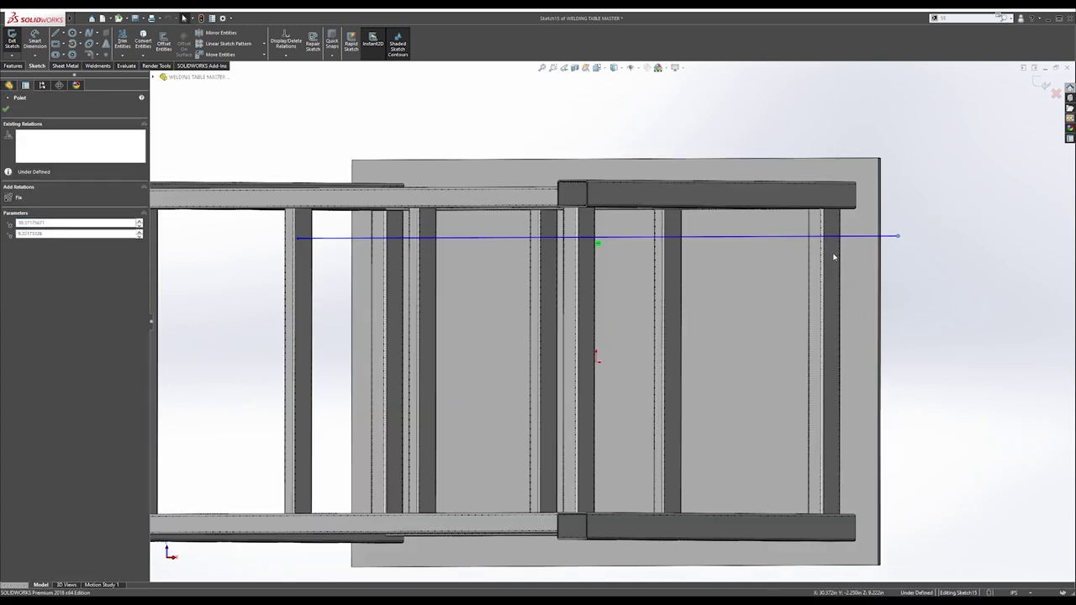
{"action": "left_click", "coordinate": [839, 252], "text": "ctrl"}
{"action": "left_click", "coordinate": [877, 223]}
{"action": "left_click", "coordinate": [905, 174]}
Make the line's other endpoint coincident with the outer face of the upper cross-member at the opposite end of the table.
{"action": "scroll", "coordinate": [807, 236], "scroll_direction": "up", "scroll_amount": 2}
{"action": "mouse_move", "coordinate": [807, 235]}
{"action": "middle_mouse_down"}
{"action": "mouse_move", "coordinate": [763, 250]}
{"action": "mouse_move", "coordinate": [842, 224]}
{"action": "middle_mouse_up"}
{"action": "scroll", "coordinate": [290, 318], "scroll_direction": "down", "scroll_amount": 3}
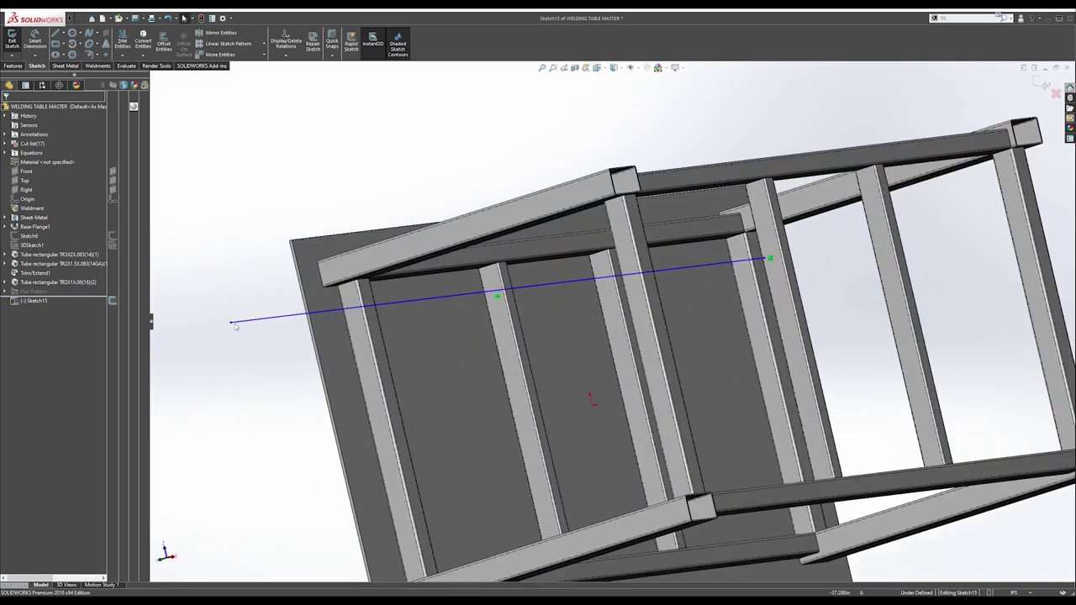
{"action": "left_click", "coordinate": [232, 323]}
{"action": "left_click", "coordinate": [342, 337], "text": "ctrl"}
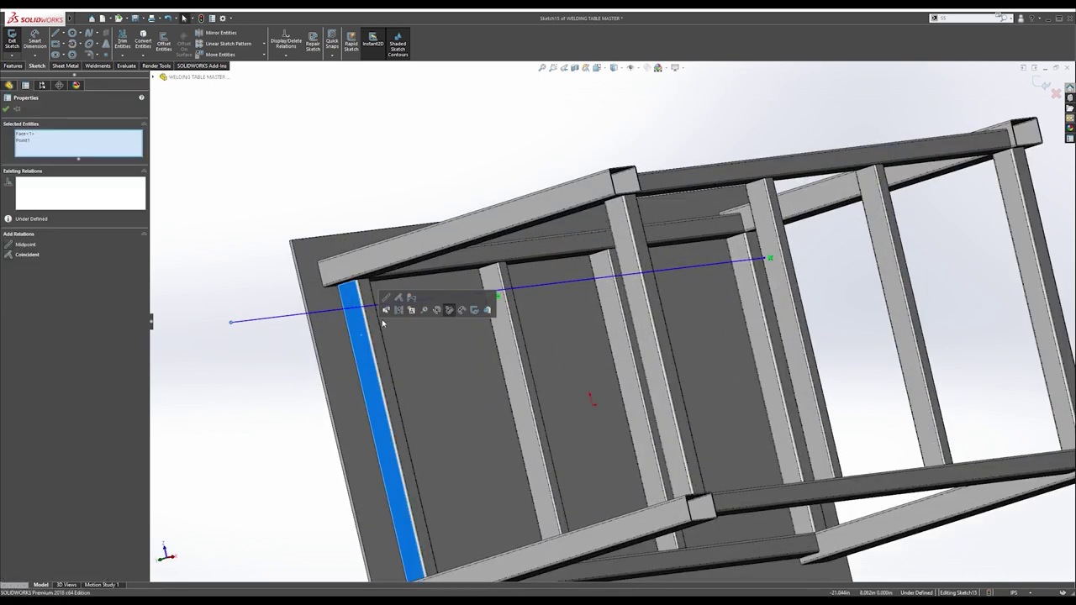
{"action": "left_click", "coordinate": [398, 299]}
{"action": "left_click", "coordinate": [408, 189]}
Draw a horizontal centerline starting at the origin.
{"action": "middle_click_drag", "start_coordinate": [484, 267], "coordinate": [452, 294]}
{"action": "middle_click_drag", "start_coordinate": [550, 321], "coordinate": [521, 348]}
{"action": "key", "text": "s"}
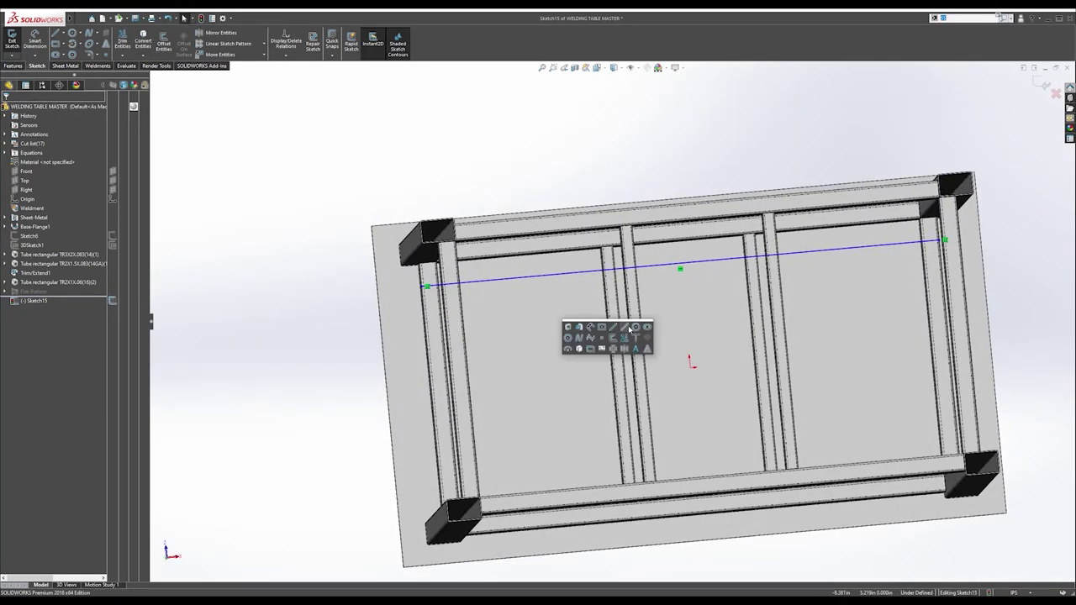
{"action": "left_click", "coordinate": [629, 328]}
{"action": "left_click", "coordinate": [690, 362]}
{"action": "left_click", "coordinate": [857, 354]}
{"action": "key", "text": "Escape"}
{"action": "middle_click_drag", "start_coordinate": [616, 165], "coordinate": [628, 179]}
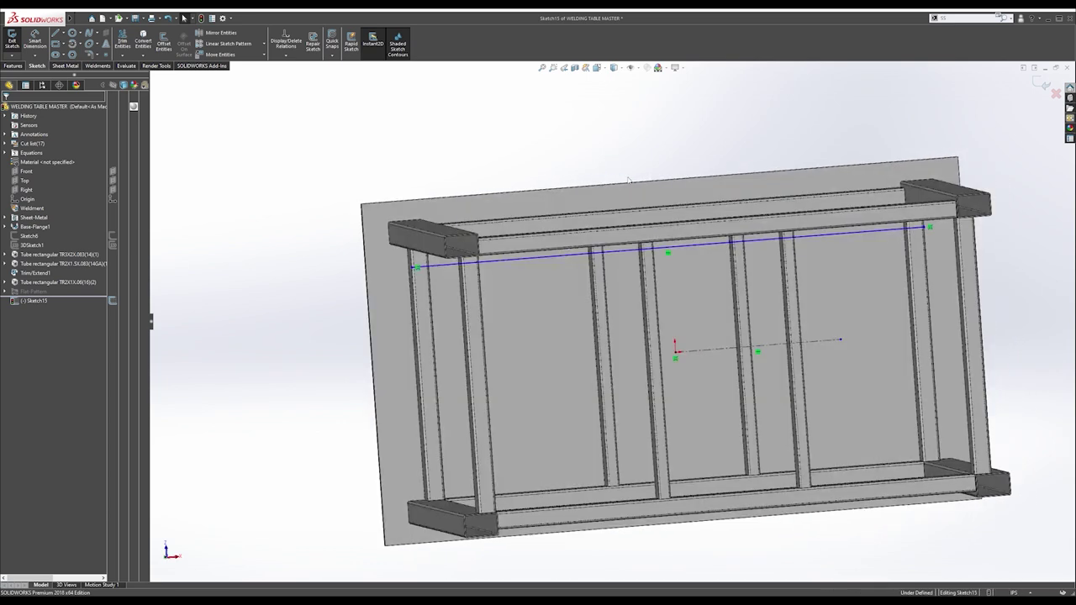
Mirror the long horizontal line about the centerline, keeping the original.
{"action": "key", "text": "space"}
{"action": "left_click", "coordinate": [505, 333]}
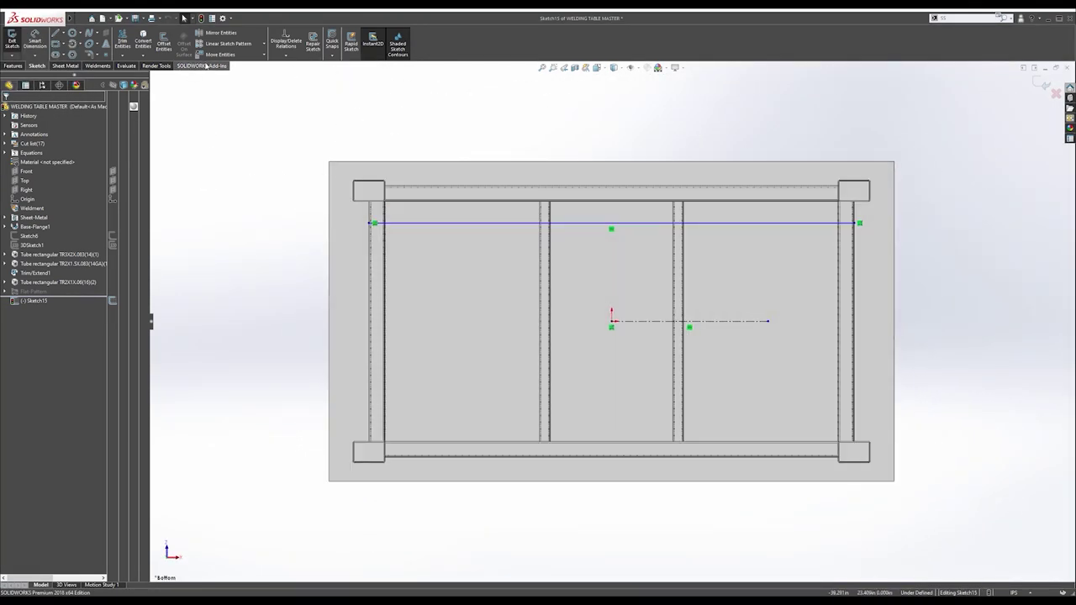
{"action": "left_click", "coordinate": [221, 33]}
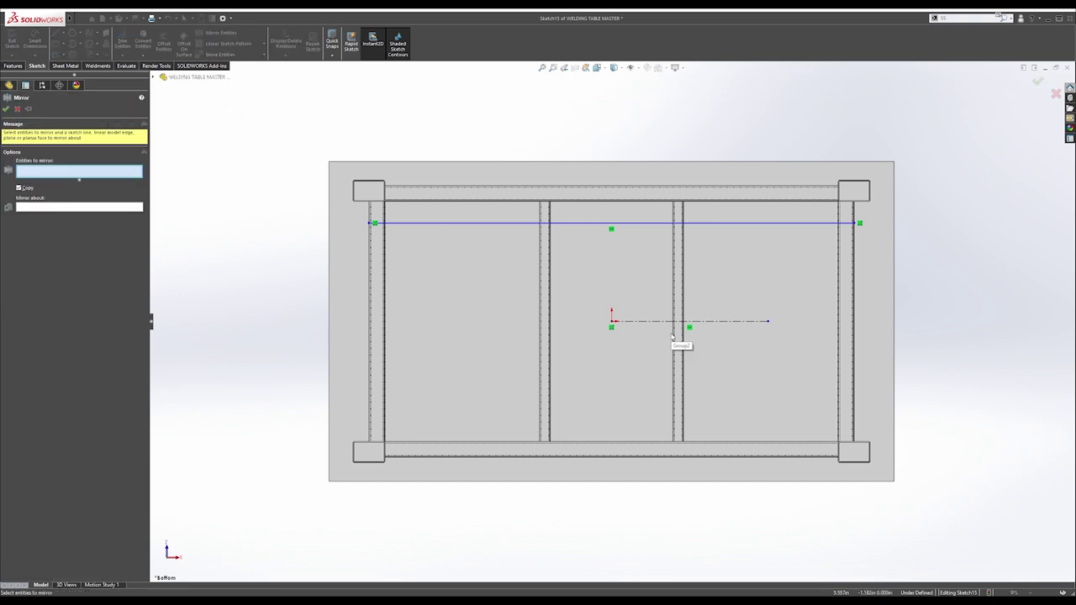
{"action": "left_click", "coordinate": [643, 224]}
{"action": "left_click", "coordinate": [124, 208]}
{"action": "left_click", "coordinate": [642, 322]}
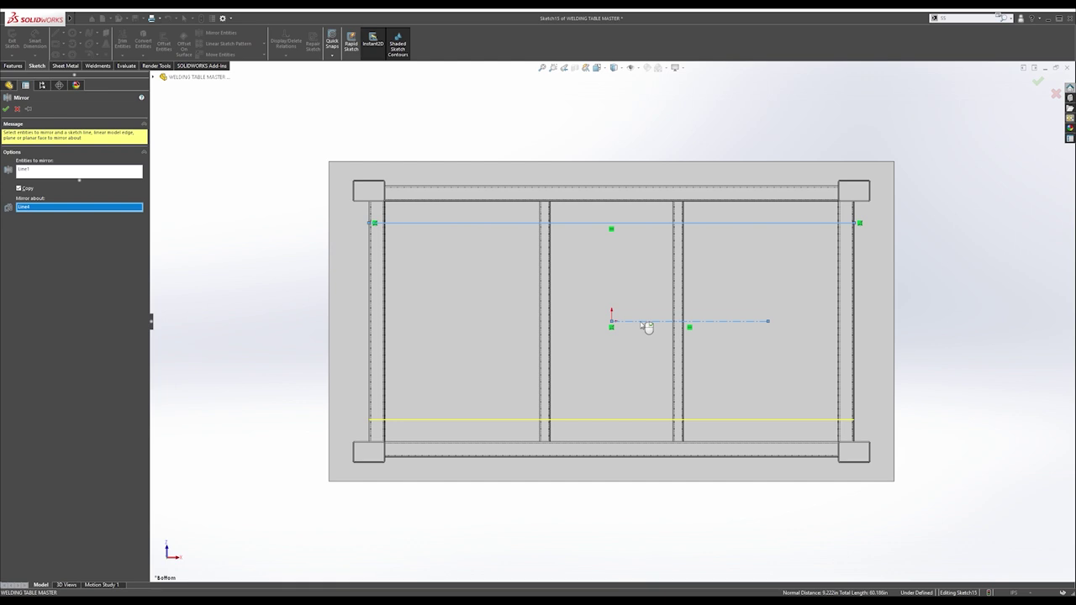
{"action": "left_click", "coordinate": [8, 109]}
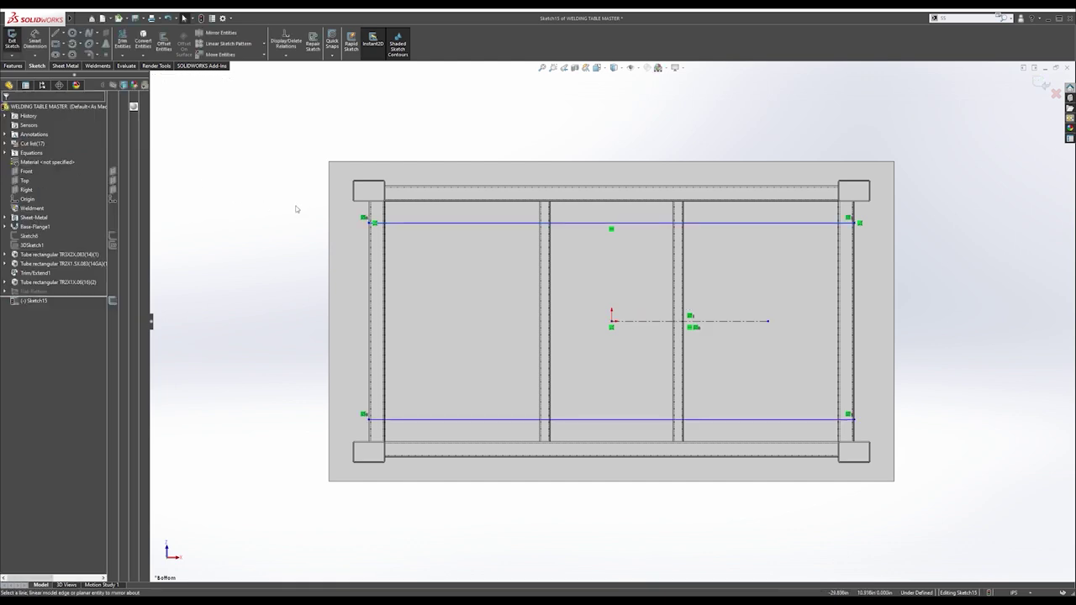
Dimension the distance between the two long horizontal lines as 17.75 in and finish the sketch.
{"action": "left_click", "coordinate": [436, 419]}
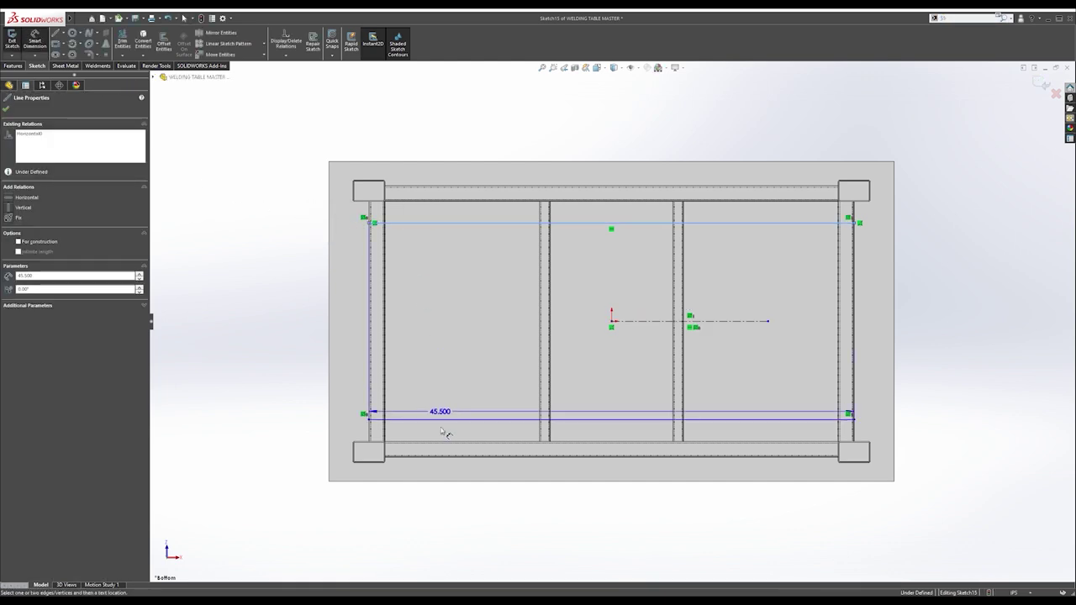
{"action": "left_click", "coordinate": [403, 222]}
{"action": "left_click", "coordinate": [287, 319]}
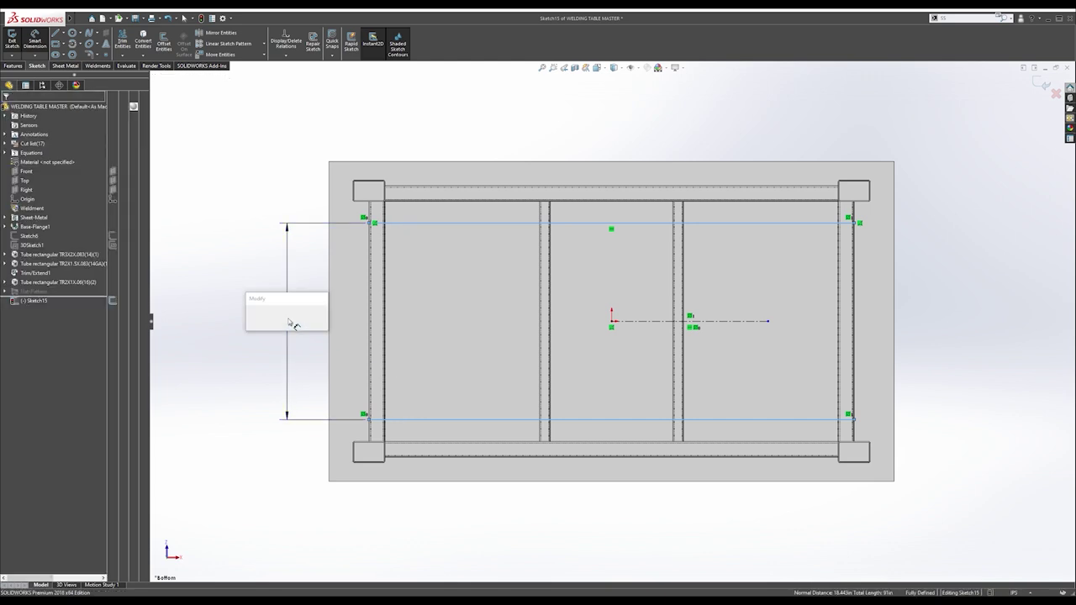
{"action": "type", "text": "17.75"}
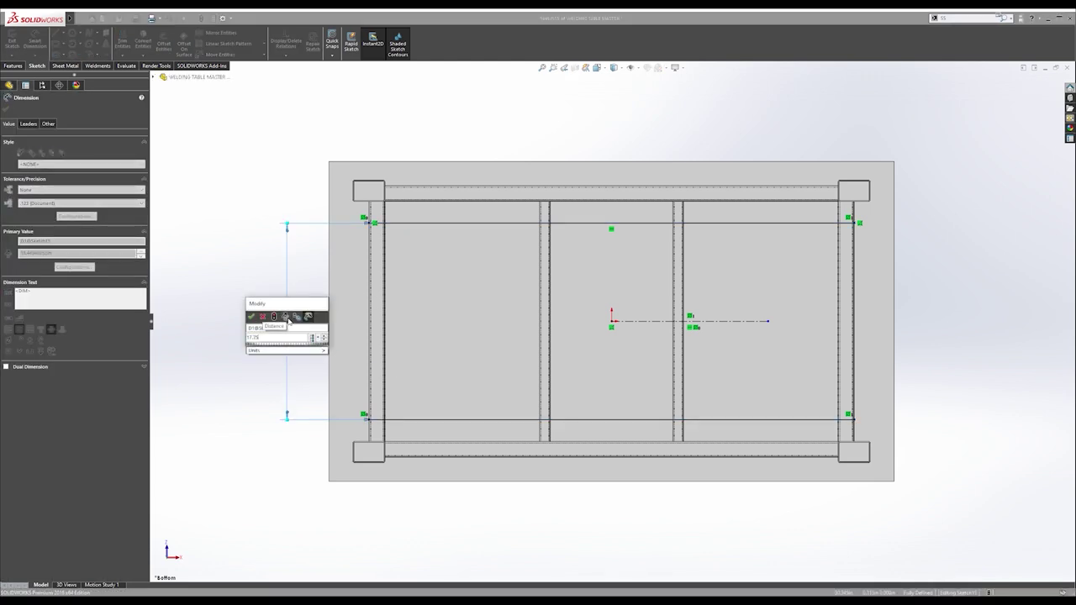
{"action": "key", "text": "Return"}
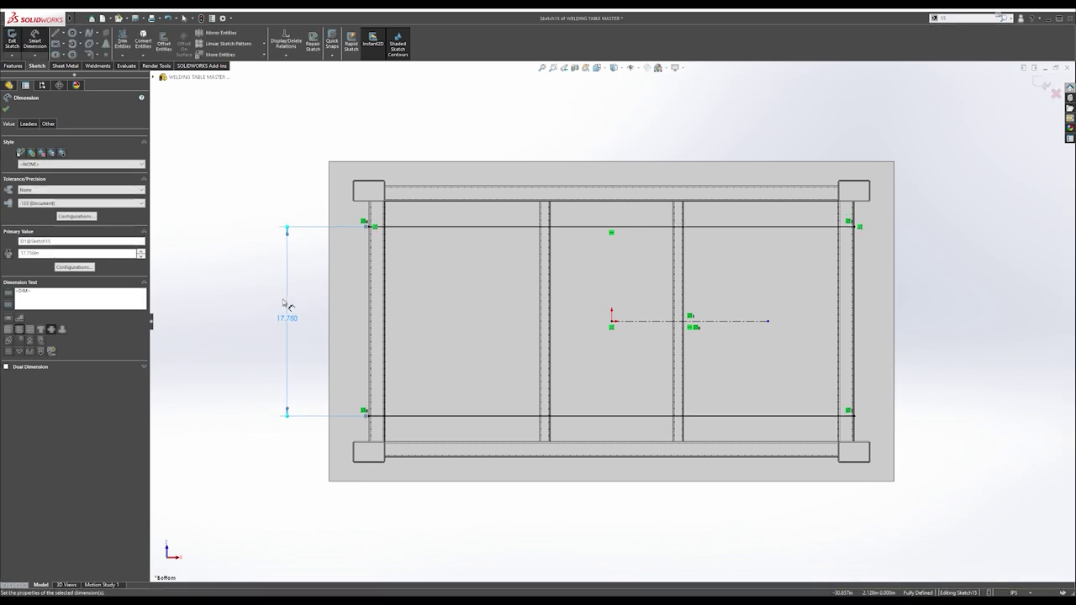
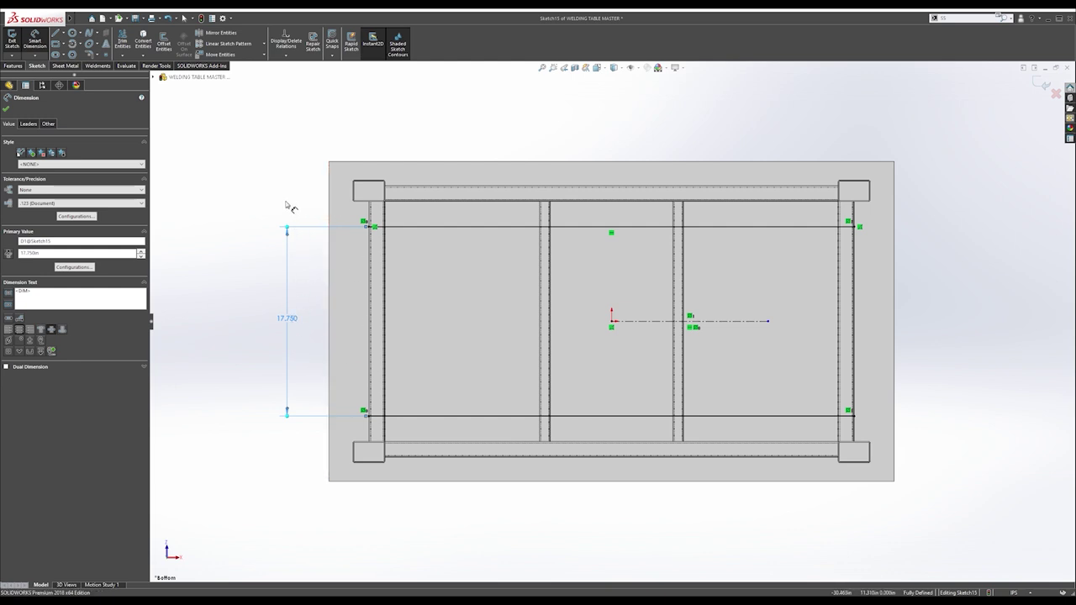
{"action": "key", "text": "Escape"}
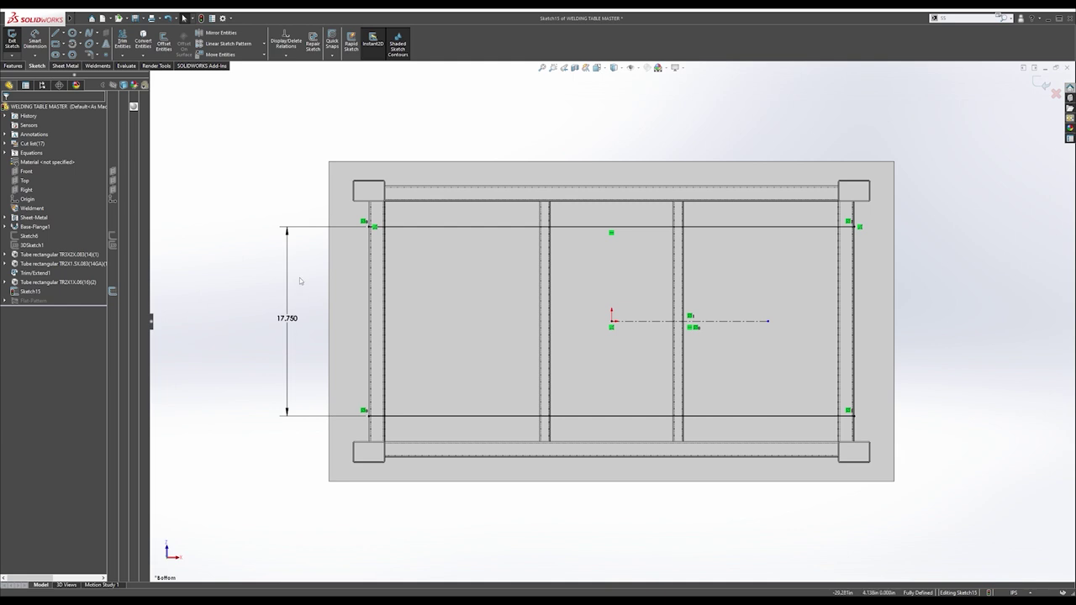
{"action": "left_click_drag", "start_coordinate": [289, 318], "coordinate": [291, 316]}
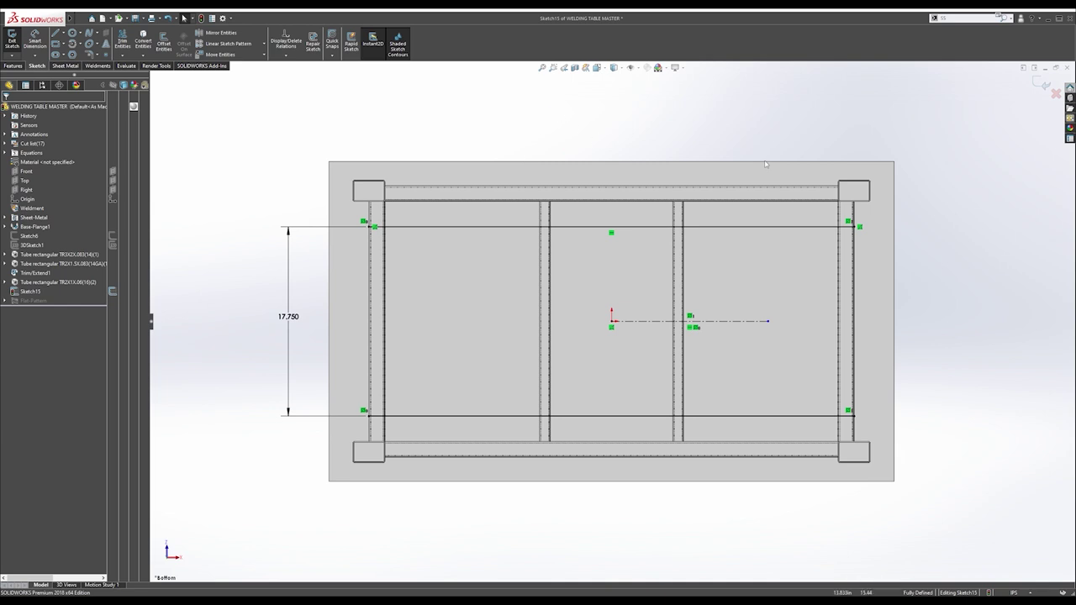
{"action": "left_click", "coordinate": [1036, 83]}
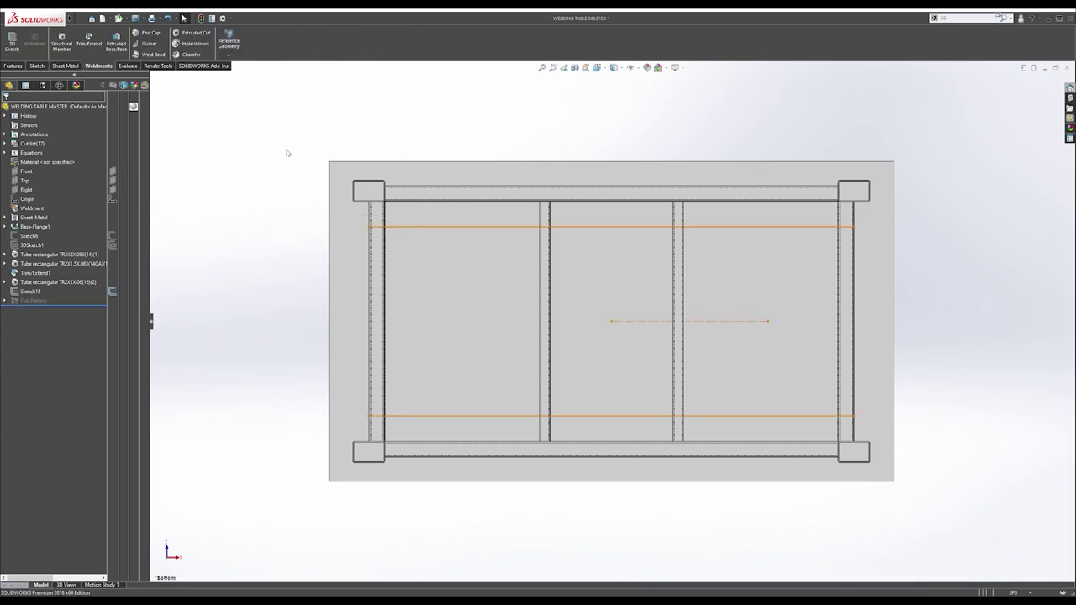
Set up a structural member with the CUSTOM standard, type TUBE SQUARE and size TS1.5X.105(12).
{"action": "left_click", "coordinate": [63, 43]}
{"action": "left_click", "coordinate": [74, 180]}
{"action": "left_click", "coordinate": [34, 194]}
{"action": "left_click", "coordinate": [35, 200]}
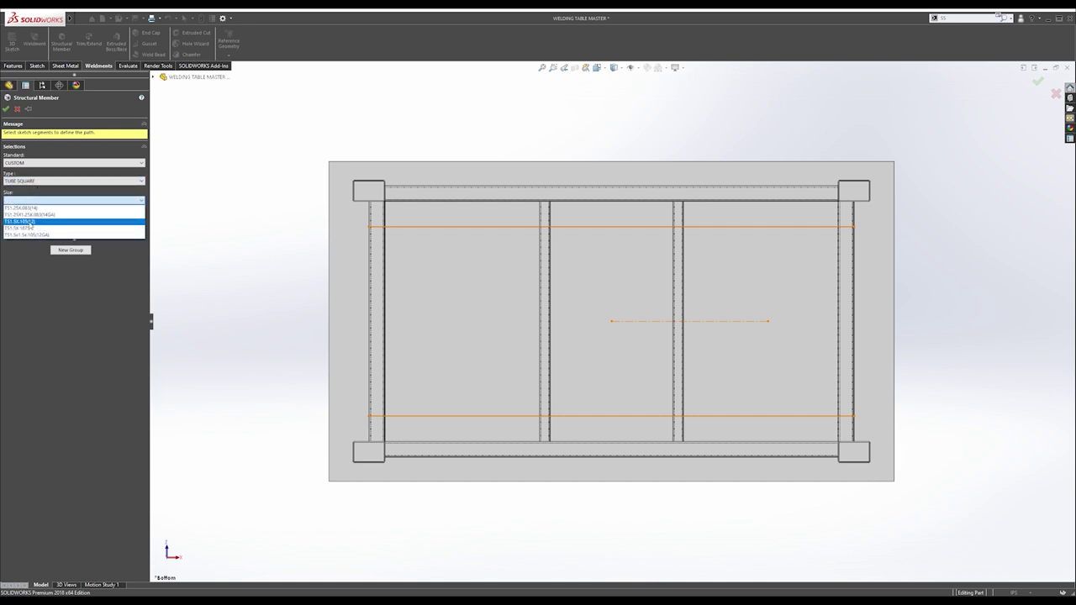
{"action": "left_click", "coordinate": [30, 221]}
{"action": "left_click", "coordinate": [483, 227]}
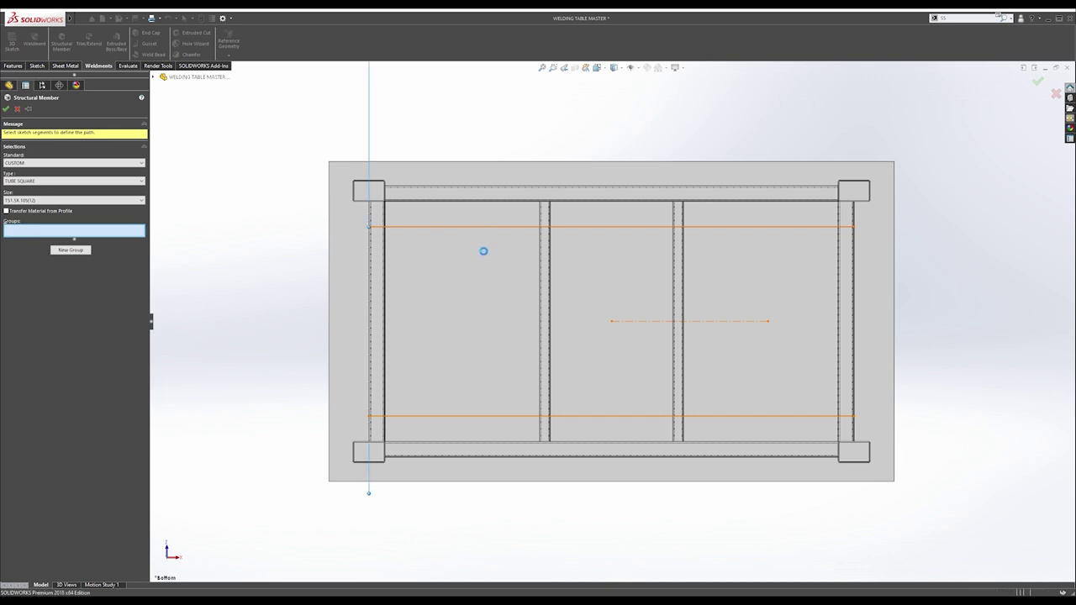
{"action": "left_click", "coordinate": [490, 417]}
{"action": "middle_click_drag", "start_coordinate": [435, 337], "coordinate": [355, 240]}
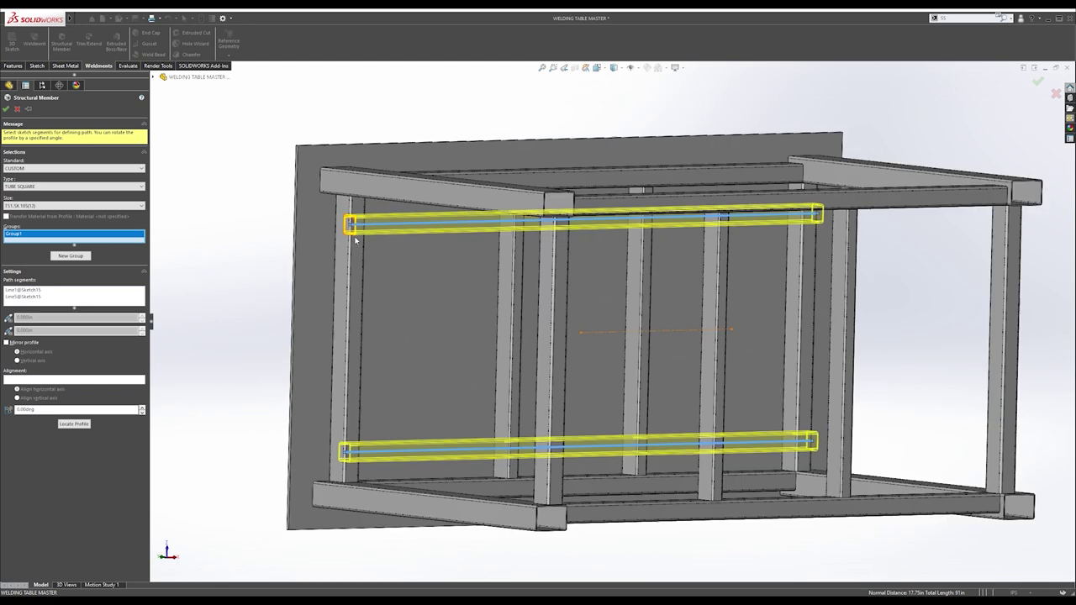
{"action": "left_click", "coordinate": [70, 256]}
{"action": "scroll", "coordinate": [370, 248], "scroll_direction": "down", "scroll_amount": 5}
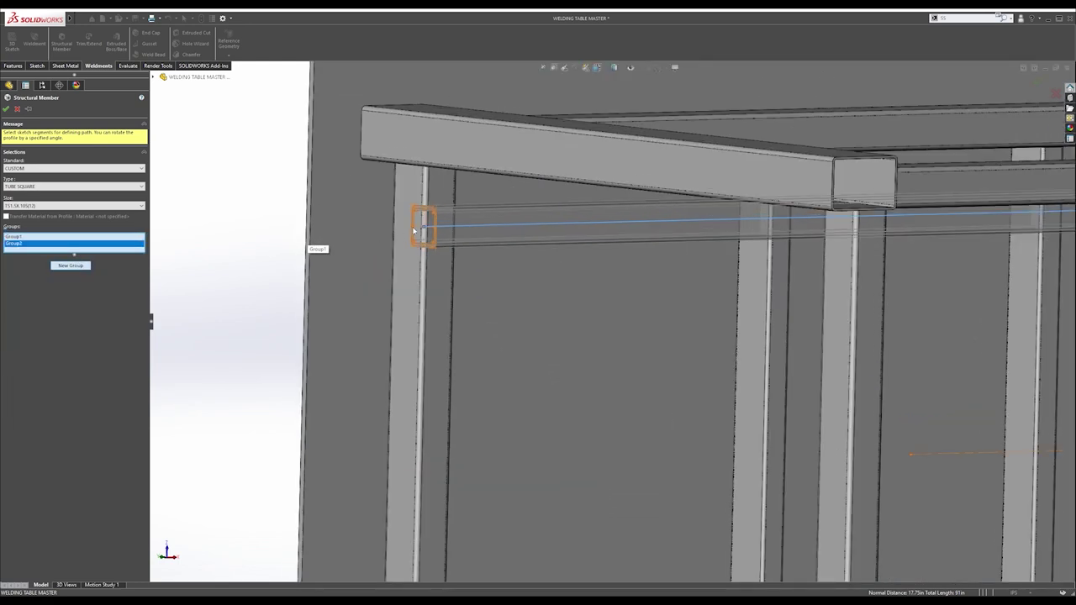
{"action": "scroll", "coordinate": [414, 230], "scroll_direction": "down", "scroll_amount": 5}
{"action": "scroll", "coordinate": [523, 262], "scroll_direction": "down", "scroll_amount": 2}
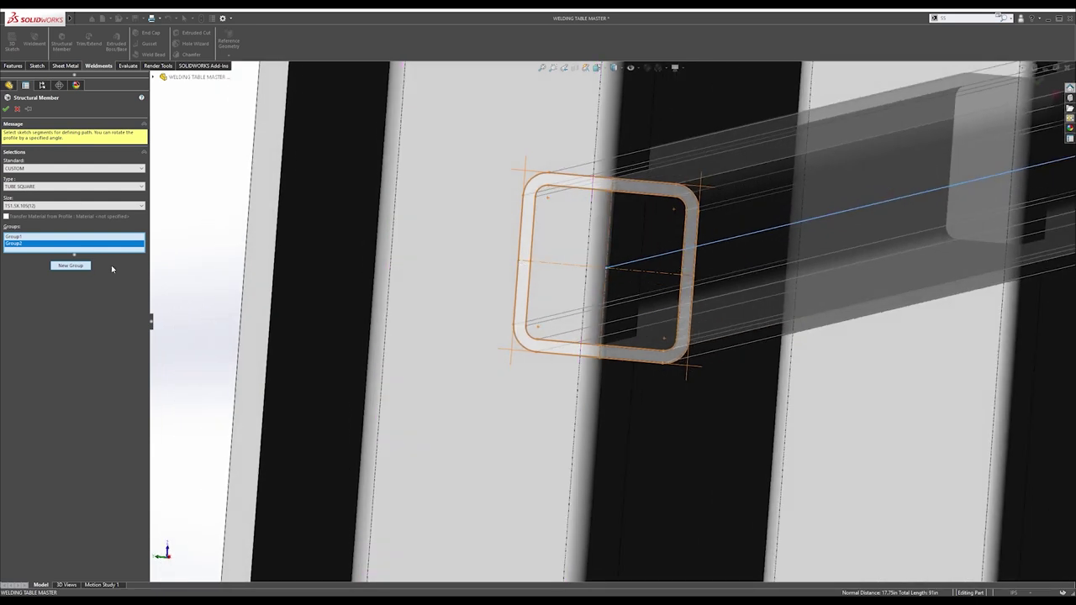
{"action": "right_click", "coordinate": [74, 248]}
{"action": "left_click", "coordinate": [93, 254]}
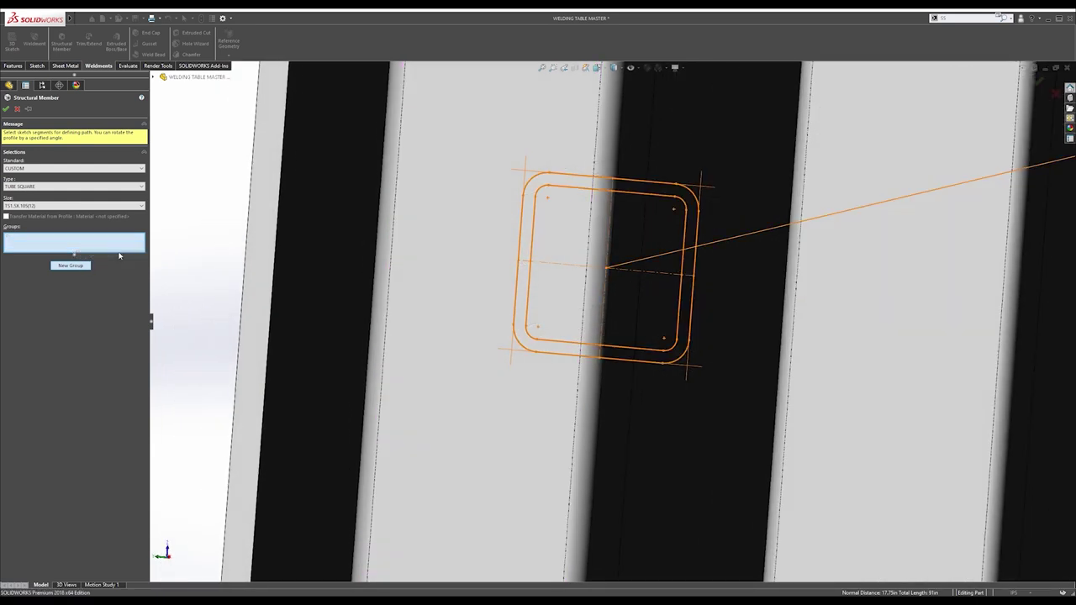
Create tubes along both long sketch lines, locating the profile by the midpoint of its tabletop-facing side.
{"action": "scroll", "coordinate": [384, 261], "scroll_direction": "up", "scroll_amount": 5}
{"action": "left_click", "coordinate": [705, 279]}
{"action": "scroll", "coordinate": [591, 415], "scroll_direction": "up", "scroll_amount": 6}
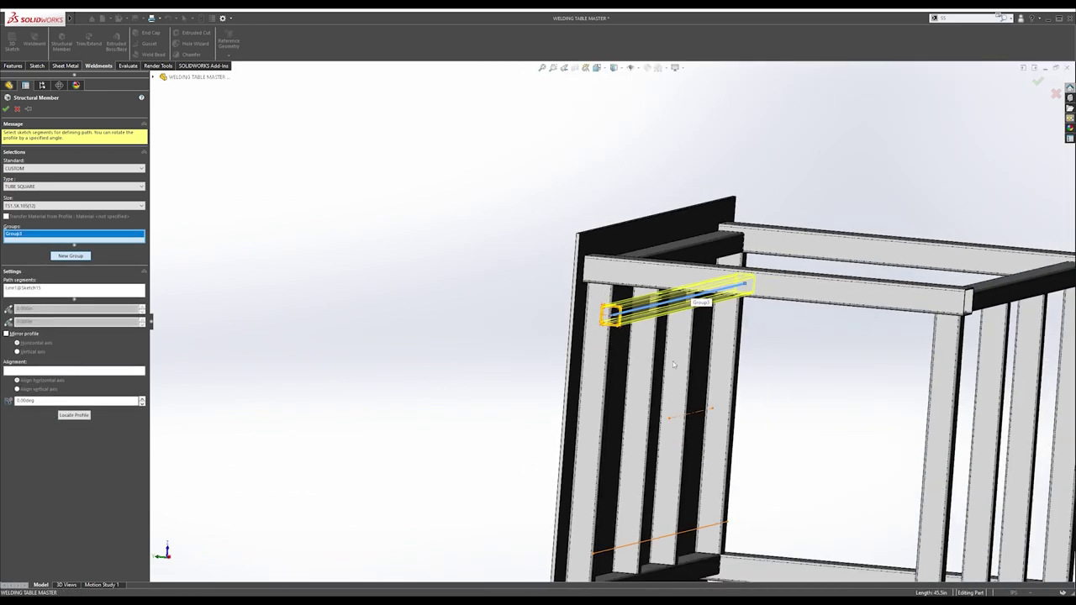
{"action": "left_click", "coordinate": [591, 414]}
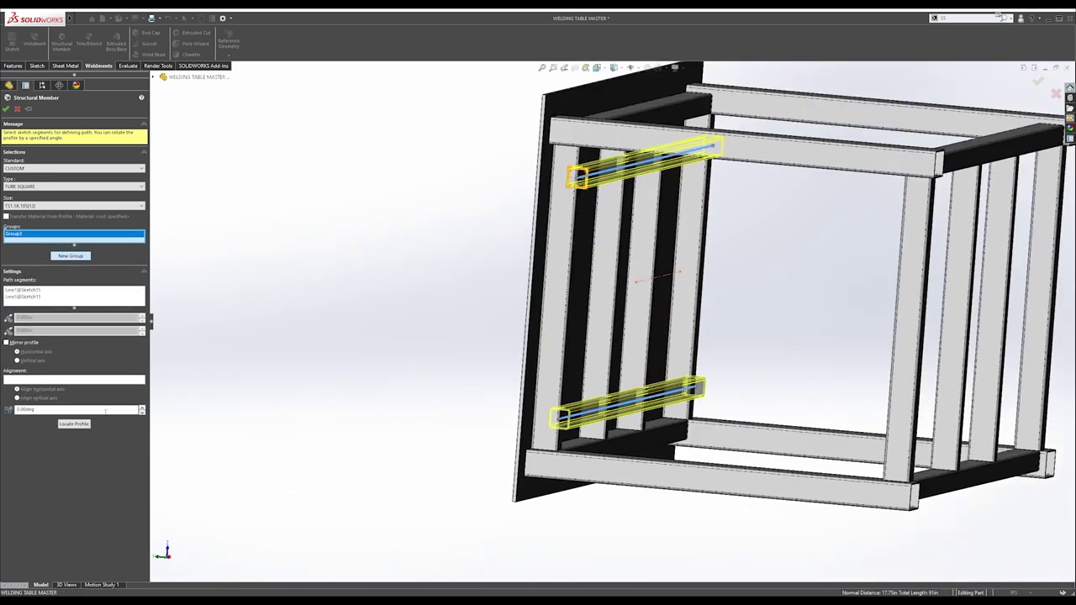
{"action": "left_click", "coordinate": [73, 424]}
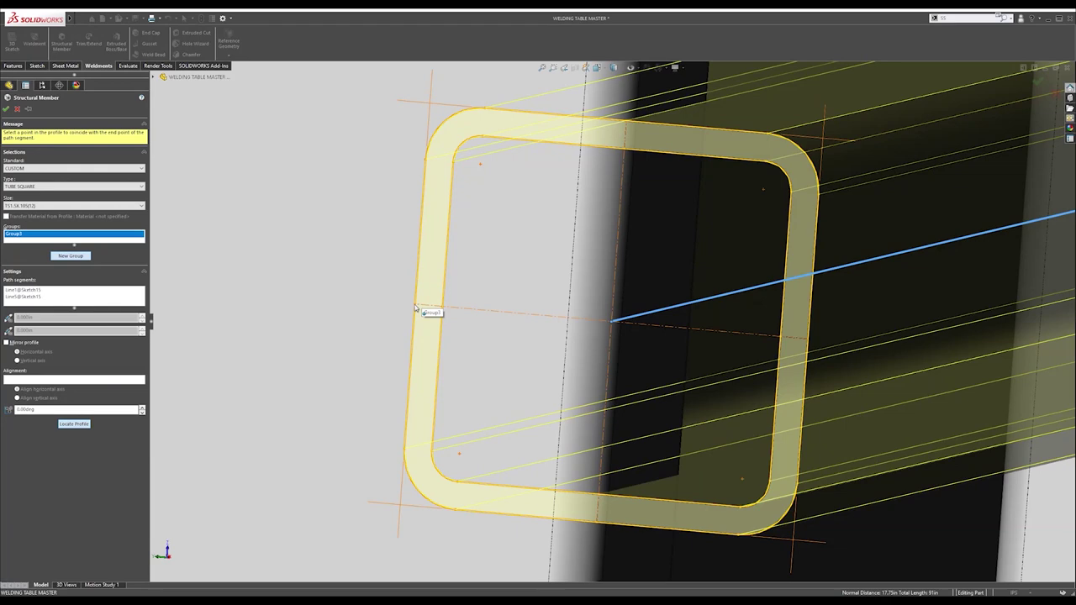
{"action": "left_click", "coordinate": [415, 309]}
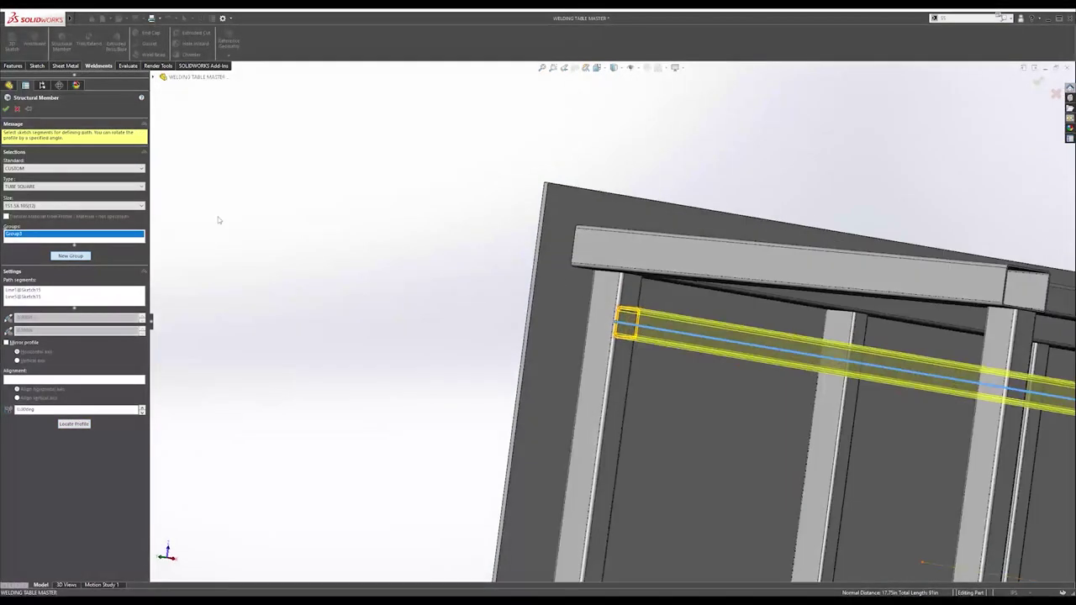
{"action": "left_click", "coordinate": [7, 110]}
Hide the layout sketch of the two new square tubes.
{"action": "scroll", "coordinate": [535, 281], "scroll_direction": "up", "scroll_amount": 7}
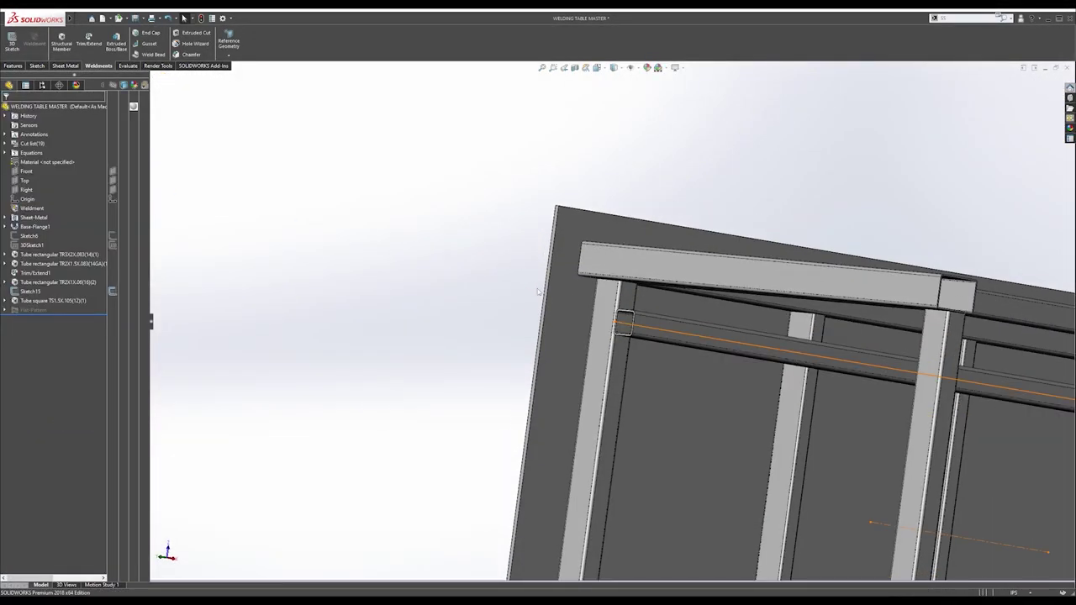
{"action": "middle_click_drag", "start_coordinate": [664, 343], "coordinate": [721, 338]}
{"action": "scroll", "coordinate": [664, 345], "scroll_direction": "down", "scroll_amount": 4}
{"action": "left_click", "coordinate": [113, 292]}
{"action": "mouse_move", "coordinate": [580, 279]}
{"action": "middle_mouse_down"}
{"action": "mouse_move", "coordinate": [658, 276]}
{"action": "mouse_move", "coordinate": [644, 413]}
{"action": "mouse_move", "coordinate": [520, 224]}
{"action": "mouse_move", "coordinate": [617, 207]}
{"action": "mouse_move", "coordinate": [619, 184]}
{"action": "middle_mouse_up"}
{"action": "scroll", "coordinate": [554, 264], "scroll_direction": "down", "scroll_amount": 4}
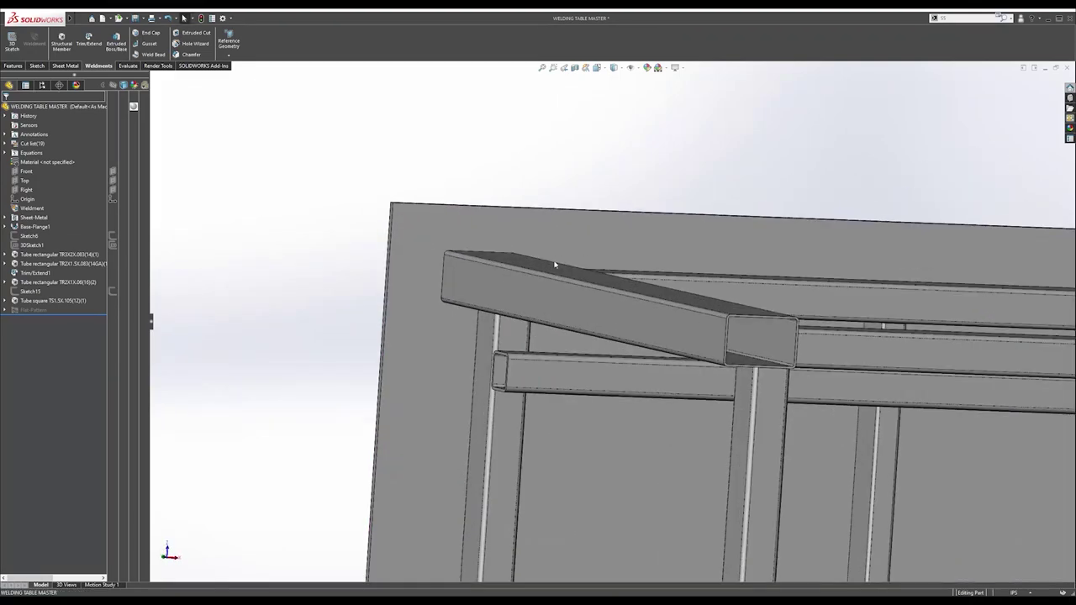
Create a reference plane midway between the square tube's two opposite inner faces that run parallel to the tabletop.
{"action": "scroll", "coordinate": [489, 383], "scroll_direction": "down", "scroll_amount": 3}
{"action": "left_click", "coordinate": [229, 54]}
{"action": "left_click", "coordinate": [240, 65]}
{"action": "scroll", "coordinate": [490, 358], "scroll_direction": "down", "scroll_amount": 3}
{"action": "middle_click_drag", "start_coordinate": [530, 356], "coordinate": [601, 316]}
{"action": "left_click", "coordinate": [554, 358]}
{"action": "left_click", "coordinate": [744, 372]}
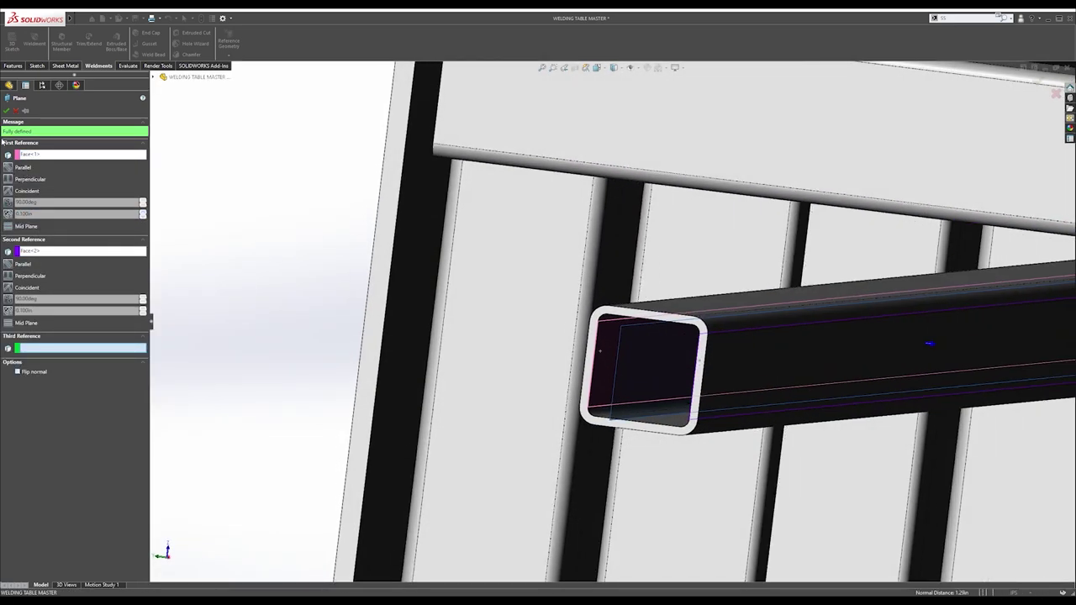
{"action": "left_click", "coordinate": [7, 111]}
Start a sketch on the new mid-plane of the square tube.
{"action": "middle_click_drag", "start_coordinate": [336, 244], "coordinate": [315, 238]}
{"action": "left_click", "coordinate": [461, 290]}
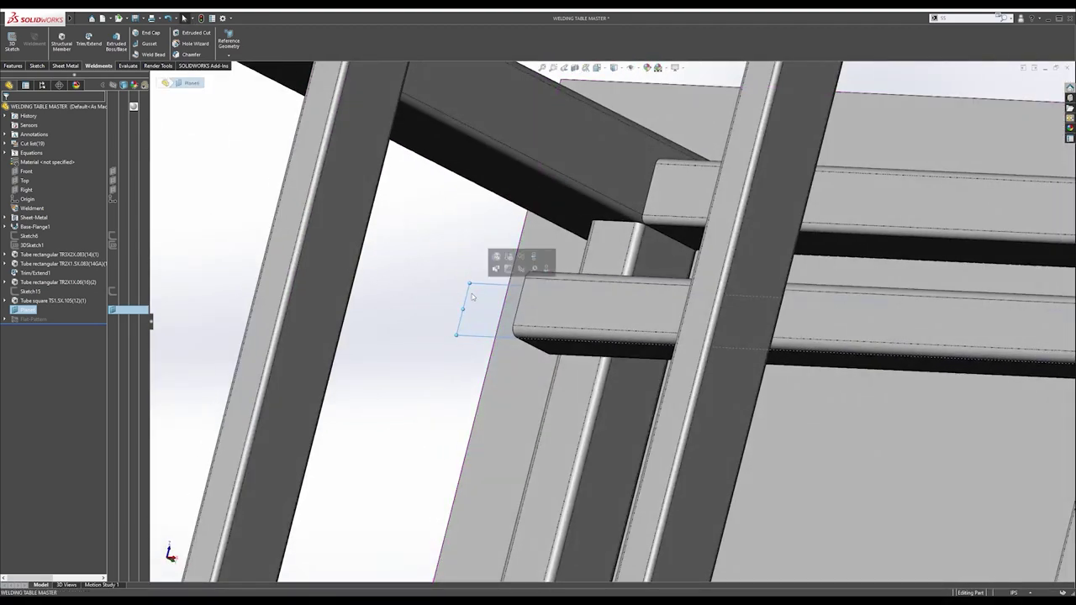
{"action": "left_click", "coordinate": [505, 269]}
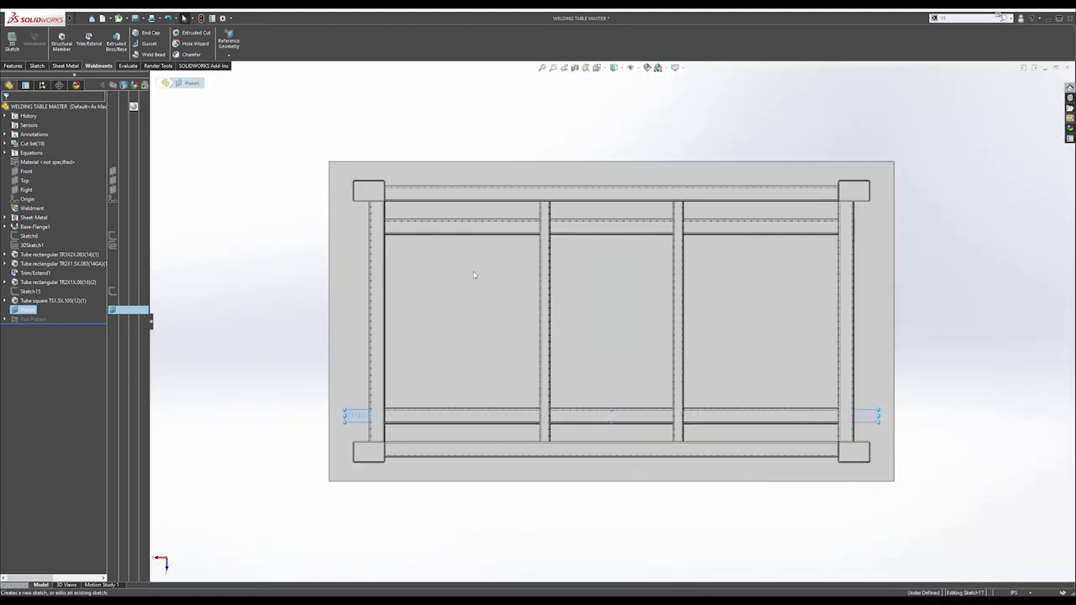
Start a sketch on Plane6 and draw a horizontal line about 58 in long along the lower crossbar, running past both tabletop ends.
{"action": "key", "text": "s"}
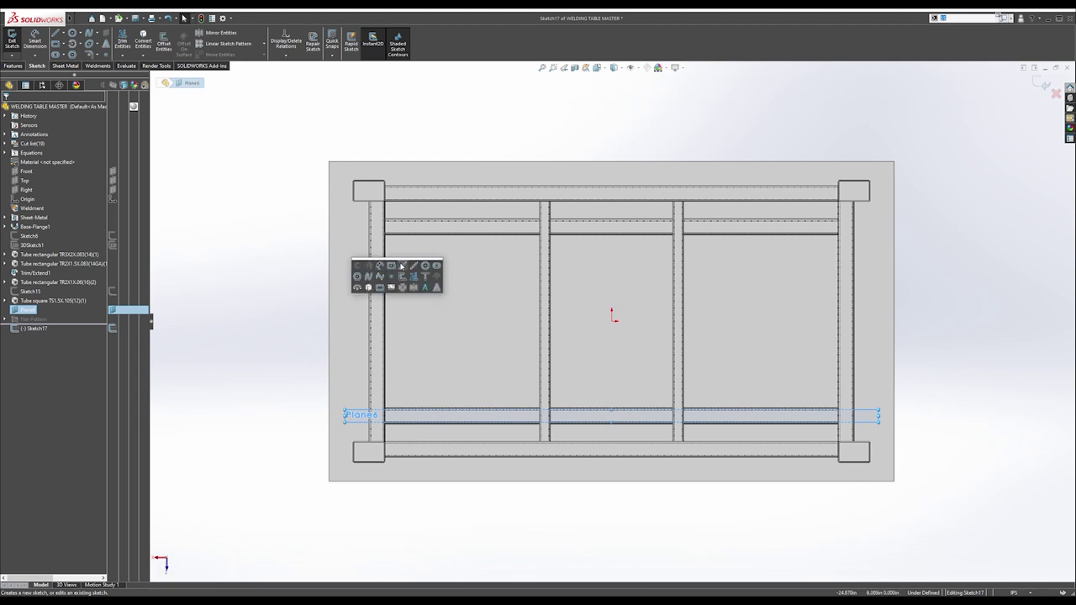
{"action": "left_click", "coordinate": [403, 267]}
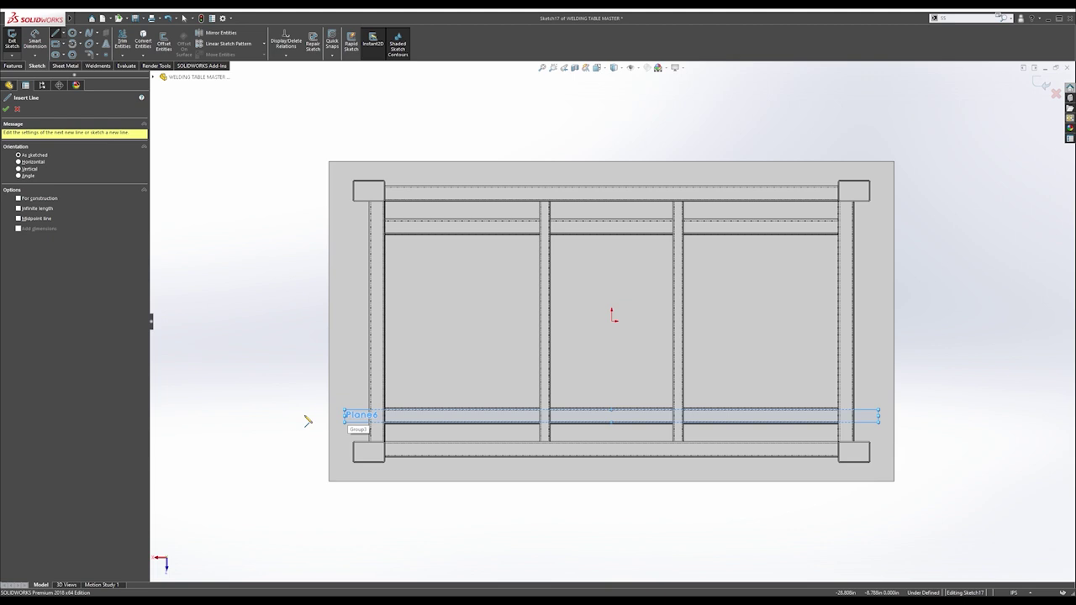
{"action": "left_click_drag", "start_coordinate": [307, 420], "coordinate": [929, 421]}
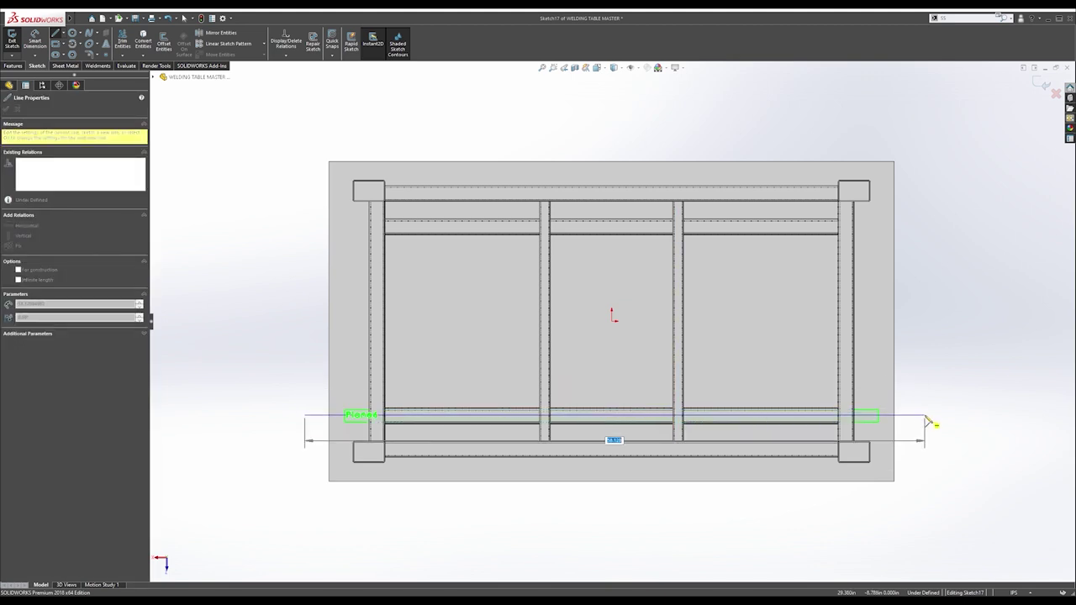
{"action": "key", "text": "Escape"}
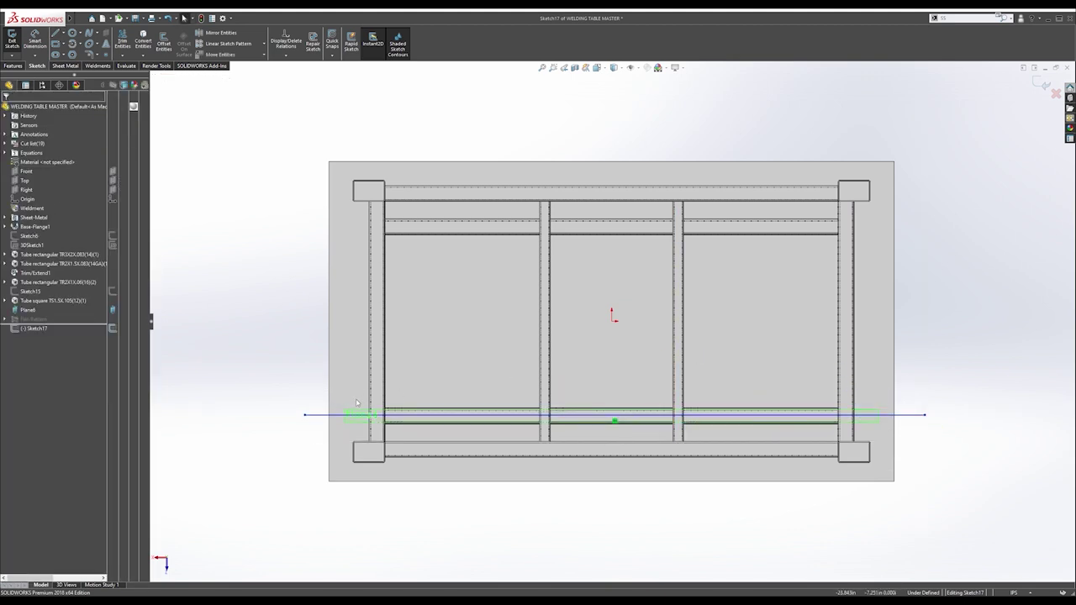
Convert the crossbar tube's short inner end edge into the sketch and make it construction geometry.
{"action": "scroll", "coordinate": [362, 408], "scroll_direction": "down", "scroll_amount": 3}
{"action": "scroll", "coordinate": [498, 403], "scroll_direction": "up", "scroll_amount": 5}
{"action": "scroll", "coordinate": [883, 359], "scroll_direction": "down", "scroll_amount": 5}
{"action": "middle_click_drag", "start_coordinate": [877, 340], "coordinate": [987, 318]}
{"action": "left_click_drag", "start_coordinate": [980, 307], "coordinate": [979, 330]}
{"action": "key", "text": "Escape"}
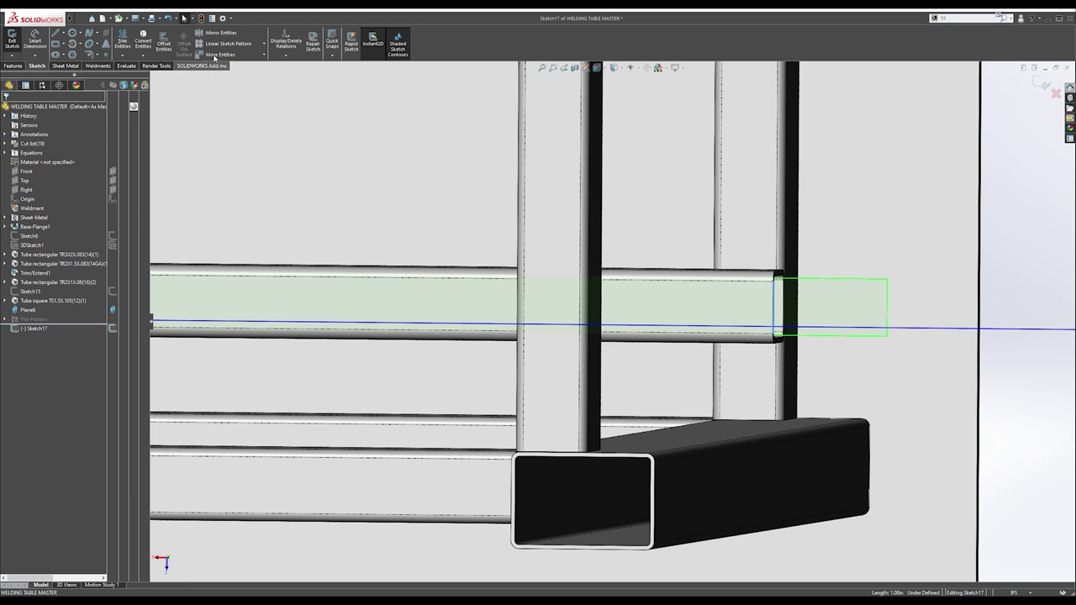
{"action": "scroll", "coordinate": [775, 303], "scroll_direction": "down", "scroll_amount": 3}
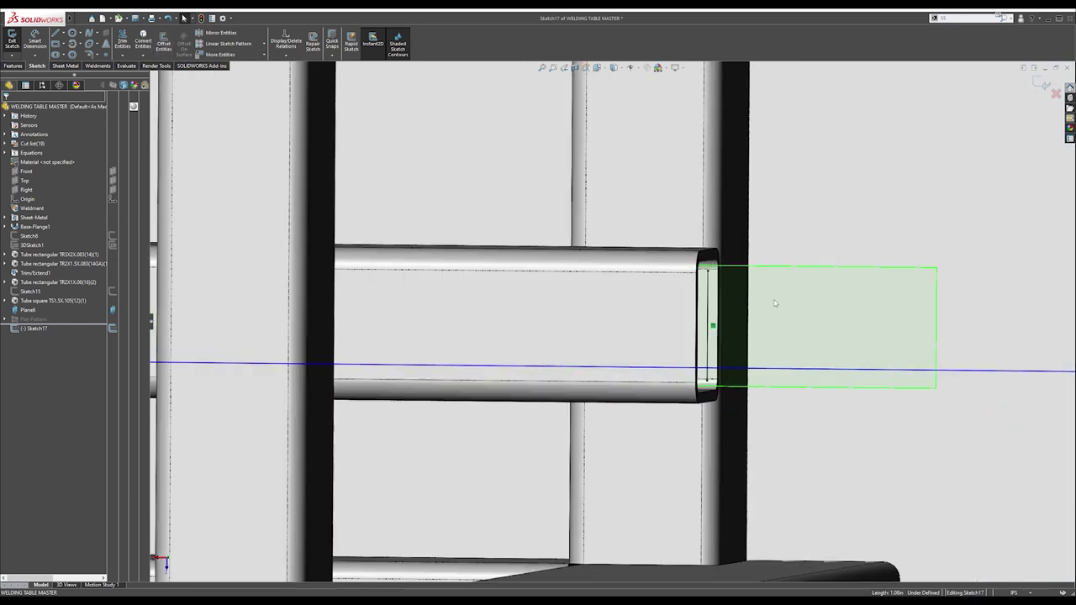
{"action": "left_click", "coordinate": [711, 299]}
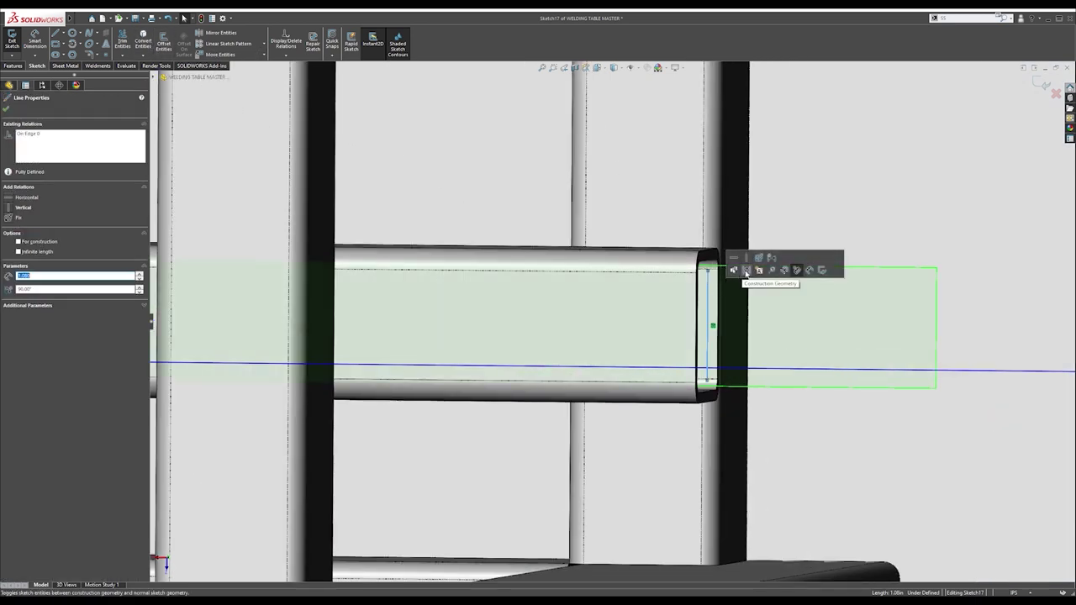
{"action": "left_click", "coordinate": [745, 270]}
Add a sketch point at the midpoint of the converted edge and make the long horizontal line coincident with it.
{"action": "key", "text": "s"}
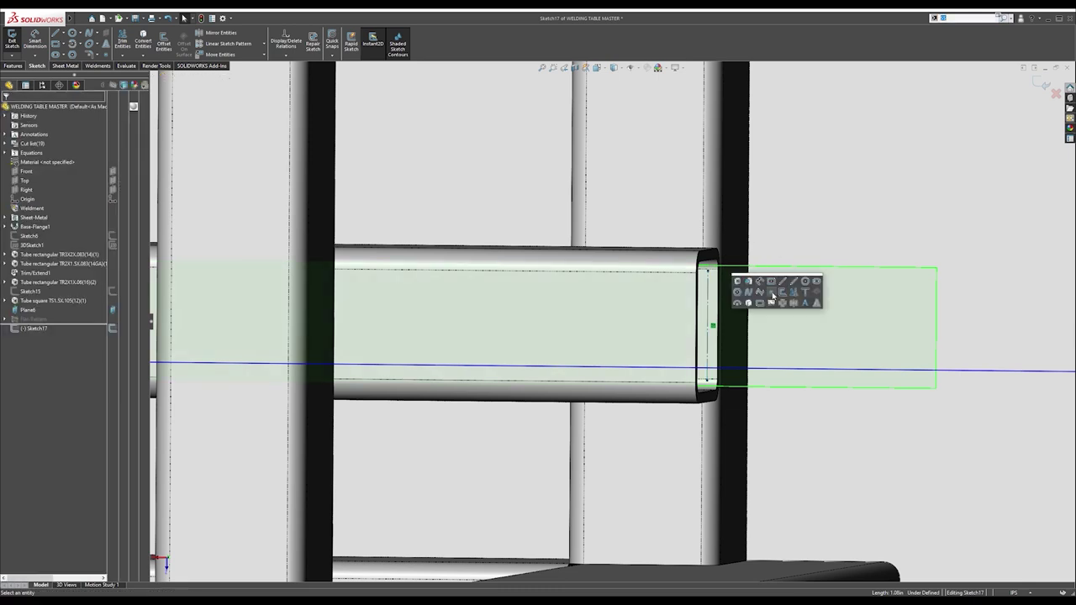
{"action": "left_click", "coordinate": [772, 296]}
{"action": "left_click", "coordinate": [708, 326]}
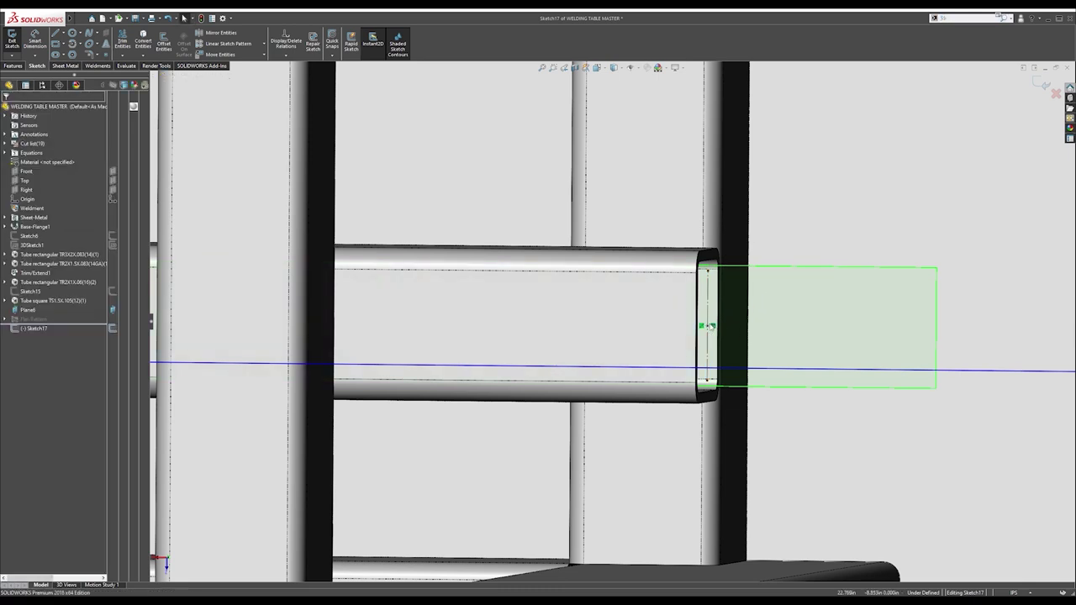
{"action": "left_click", "coordinate": [737, 368], "text": "ctrl"}
{"action": "left_click", "coordinate": [775, 333]}
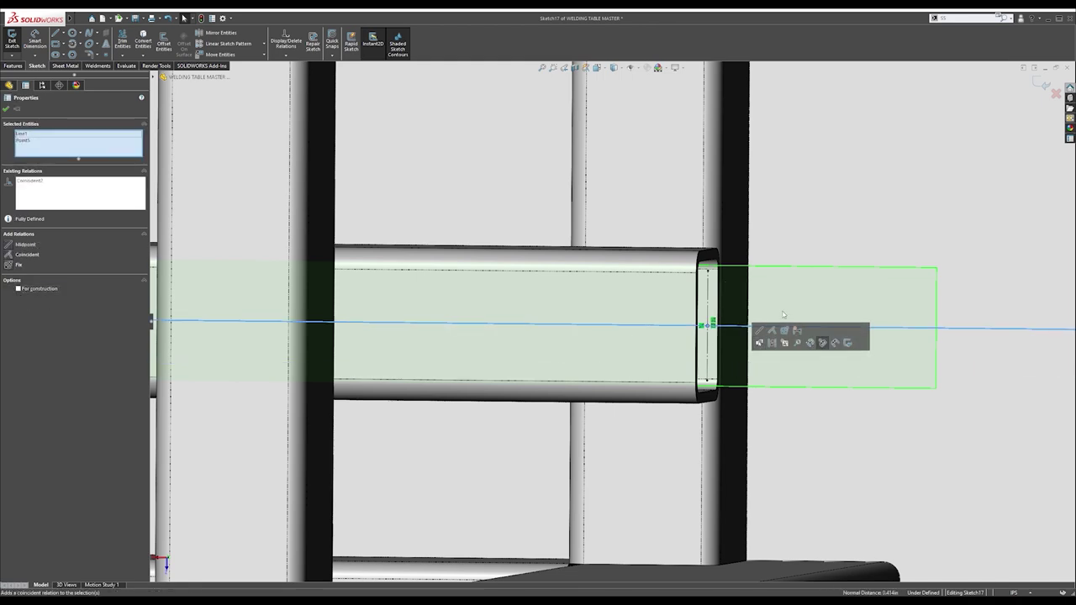
{"action": "scroll", "coordinate": [839, 293], "scroll_direction": "up", "scroll_amount": 7}
{"action": "key", "text": "Escape"}
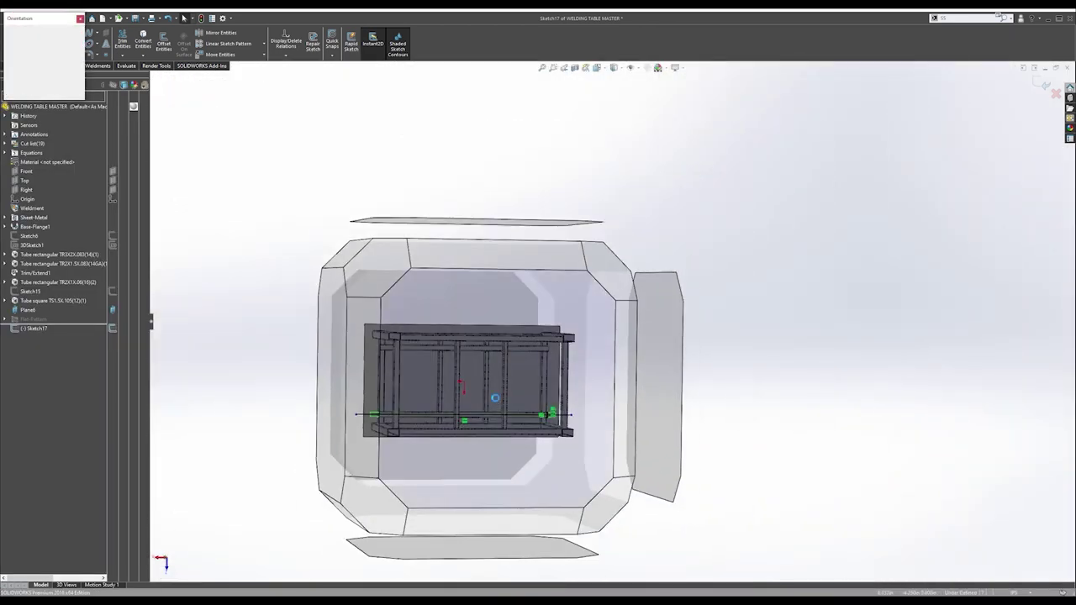
Draw a centerline from the long horizontal line's midpoint to the origin and make it vertical.
{"action": "left_click", "coordinate": [494, 397]}
{"action": "key", "text": "s"}
{"action": "left_click", "coordinate": [632, 338]}
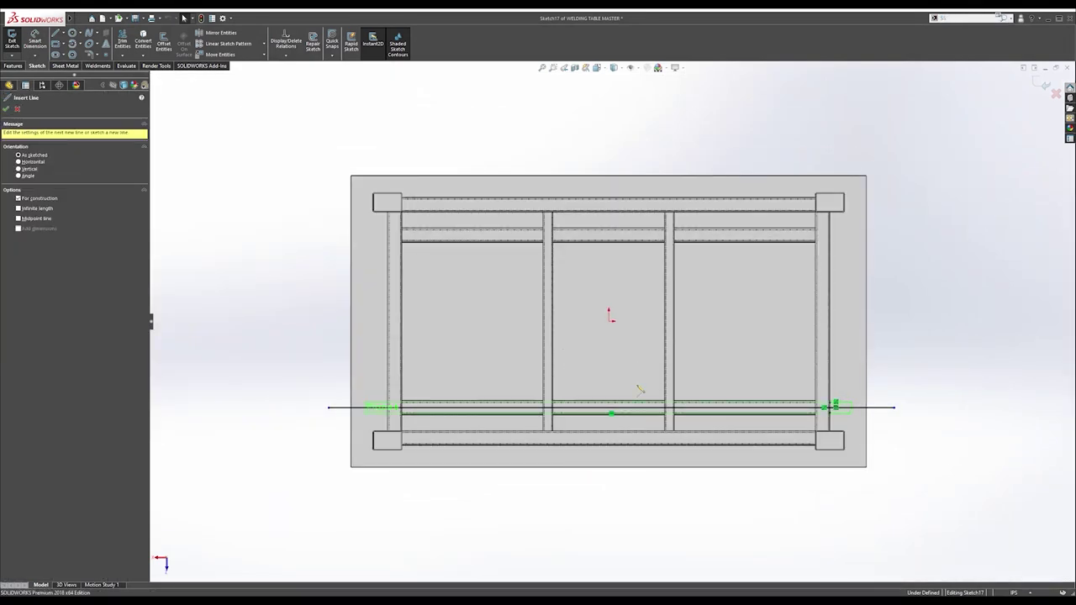
{"action": "left_click", "coordinate": [611, 409]}
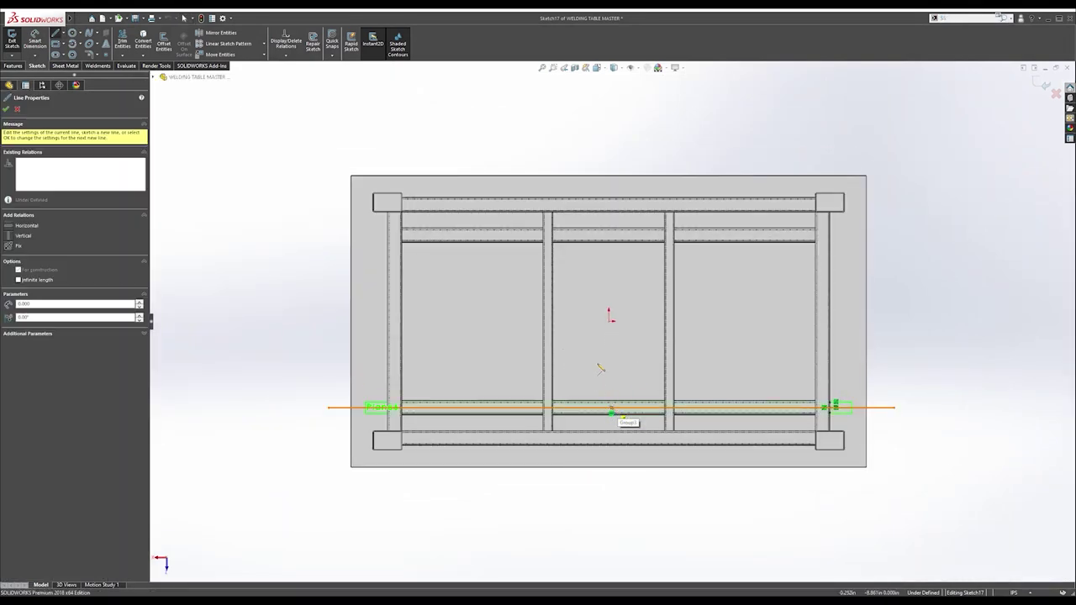
{"action": "left_click", "coordinate": [611, 334]}
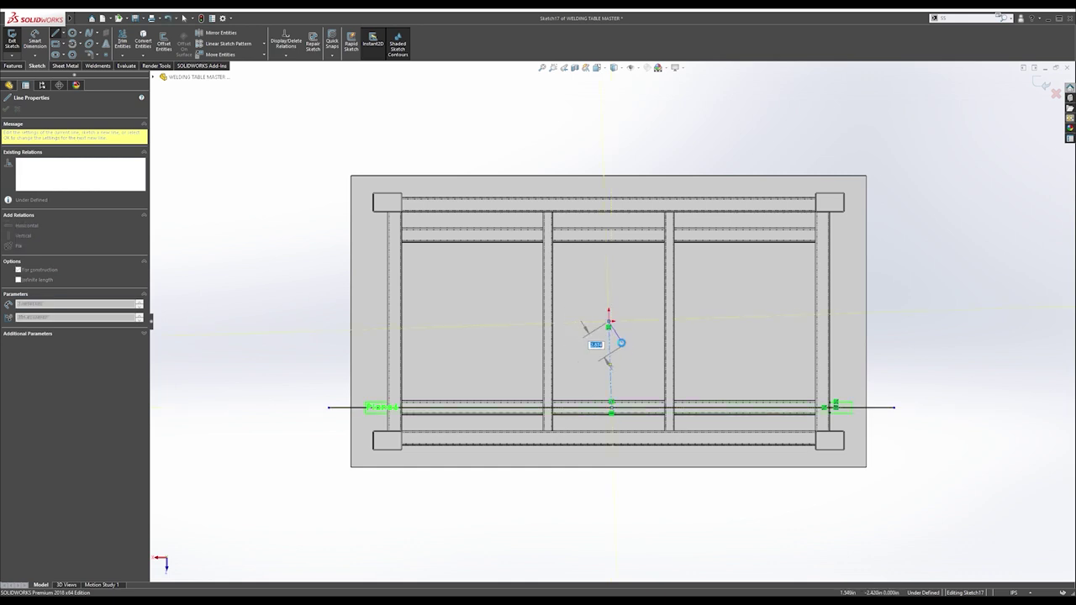
{"action": "key", "text": "Escape"}
{"action": "left_click", "coordinate": [611, 347]}
{"action": "left_click", "coordinate": [646, 308]}
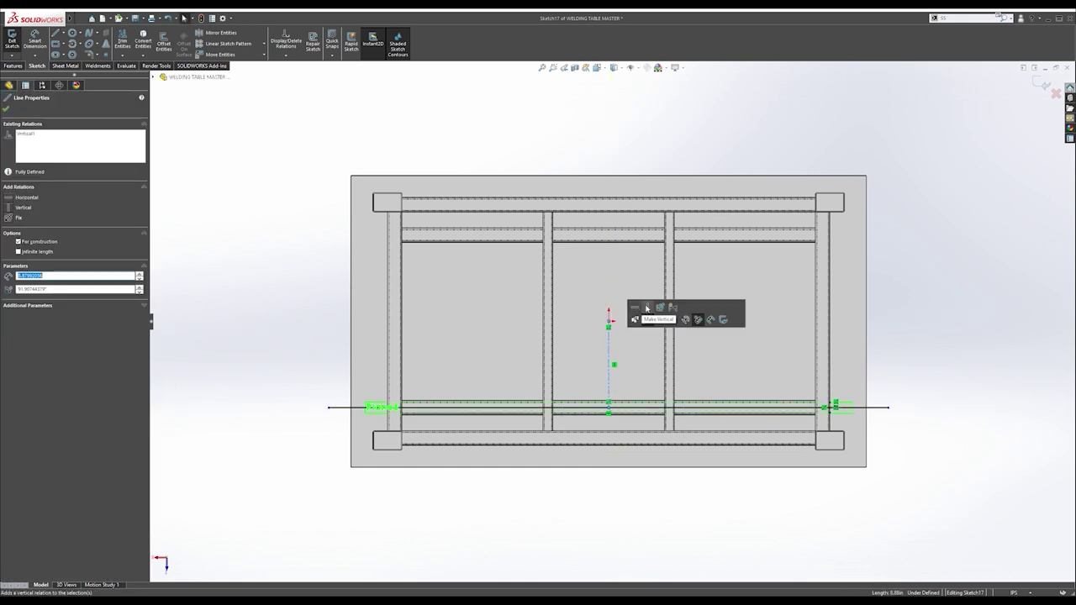
{"action": "left_click", "coordinate": [916, 342]}
Dimension the long horizontal line's length as 61 in.
{"action": "key", "text": "s"}
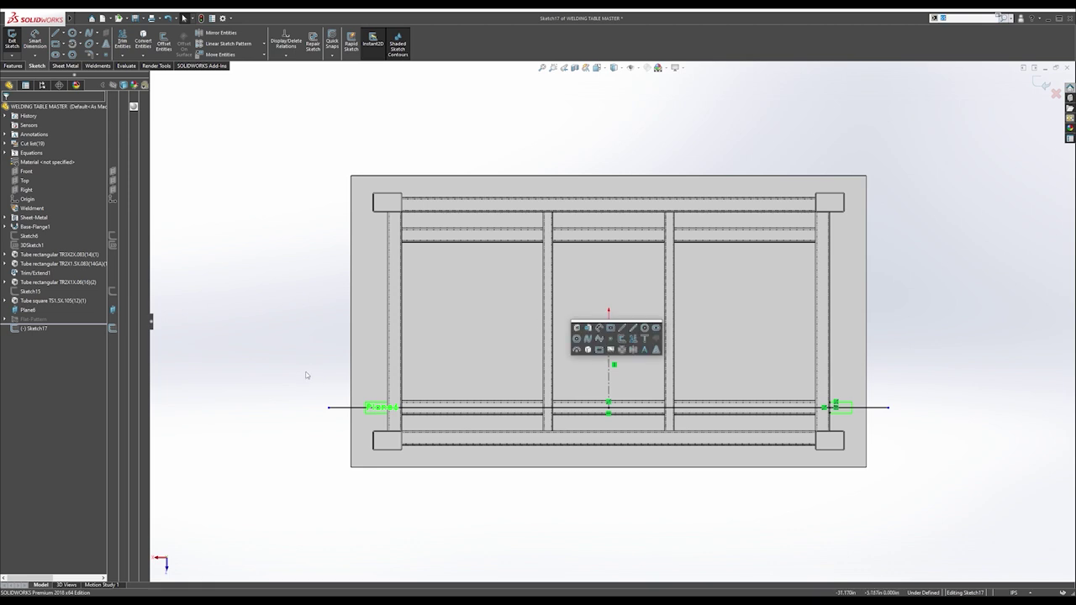
{"action": "left_click", "coordinate": [307, 372]}
{"action": "key", "text": "s"}
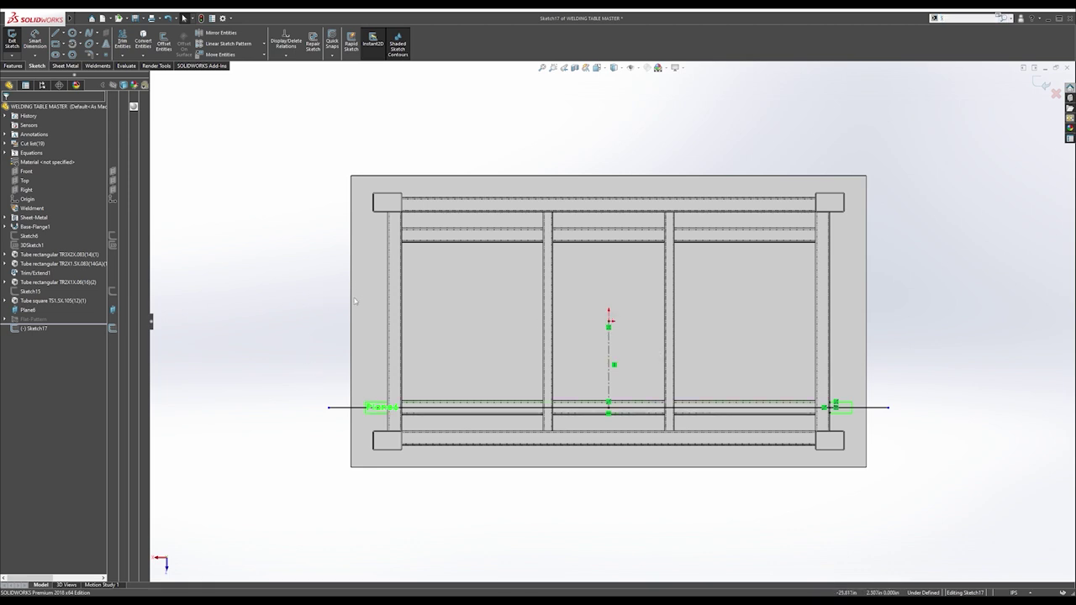
{"action": "key", "text": "s"}
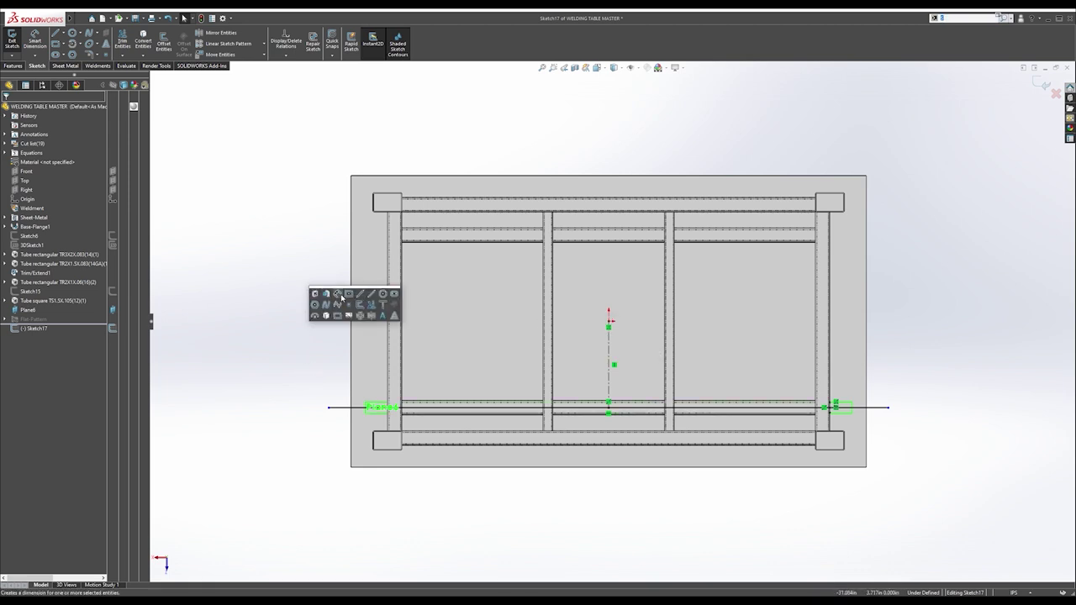
{"action": "left_click", "coordinate": [338, 295]}
{"action": "left_click", "coordinate": [356, 409]}
{"action": "left_click", "coordinate": [588, 503]}
{"action": "type", "text": "61"}
{"action": "key", "text": "Return"}
{"action": "key", "text": "Escape"}
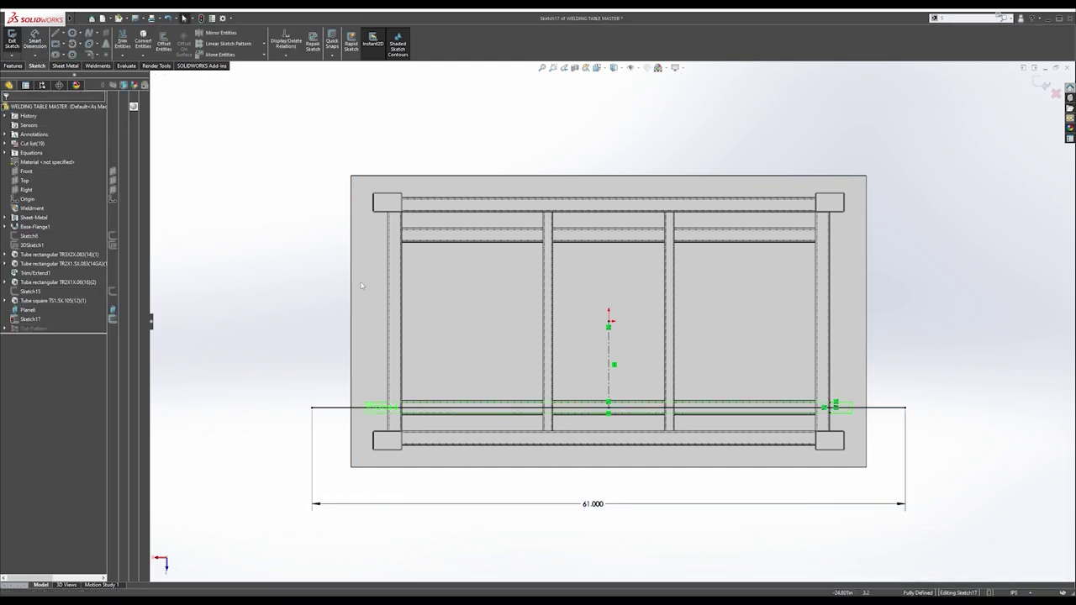
{"action": "key", "text": "s"}
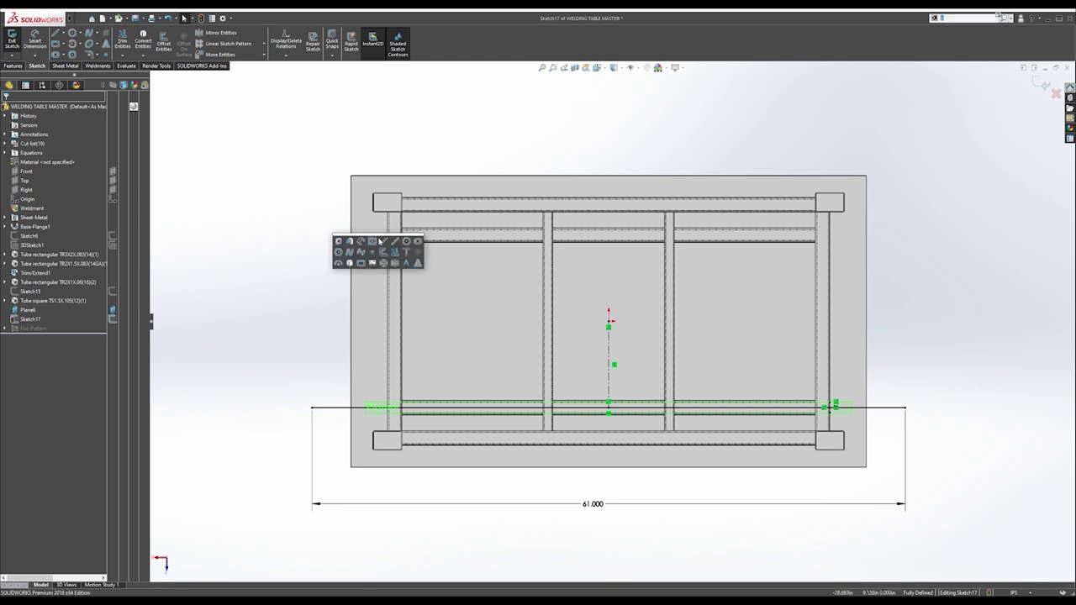
{"action": "left_click", "coordinate": [387, 243]}
{"action": "key", "text": "Escape"}
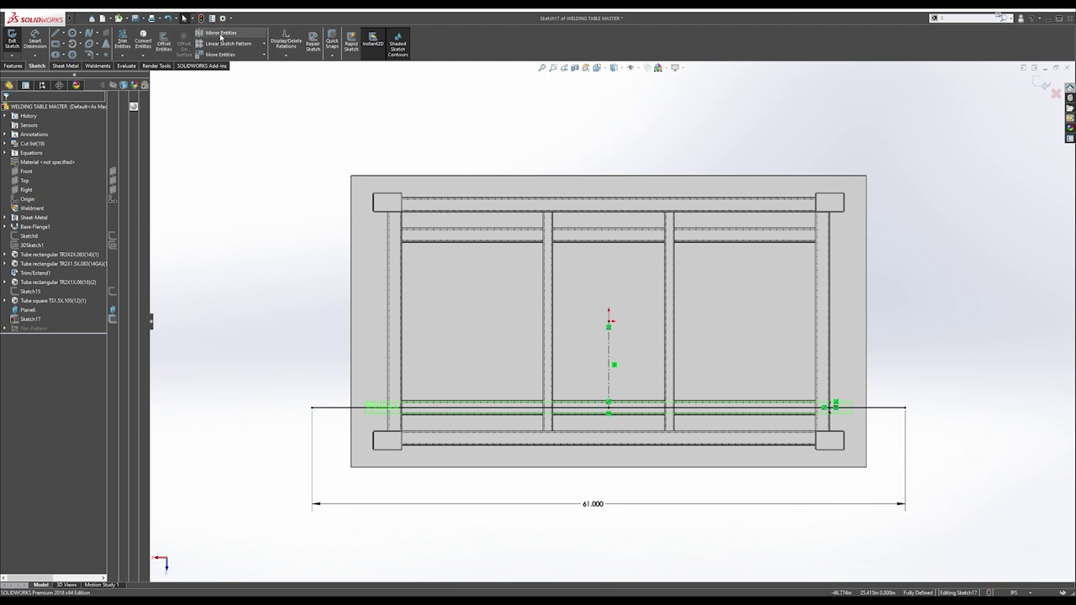
Mirror a copy of the 61 in horizontal line about the Front plane.
{"action": "left_click", "coordinate": [220, 31]}
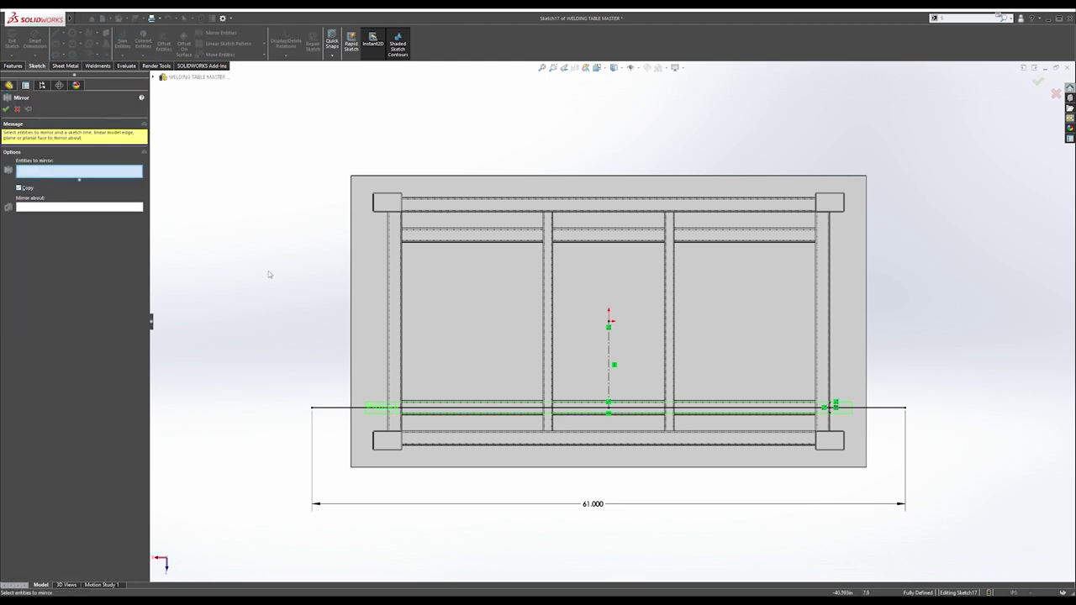
{"action": "left_click", "coordinate": [354, 408]}
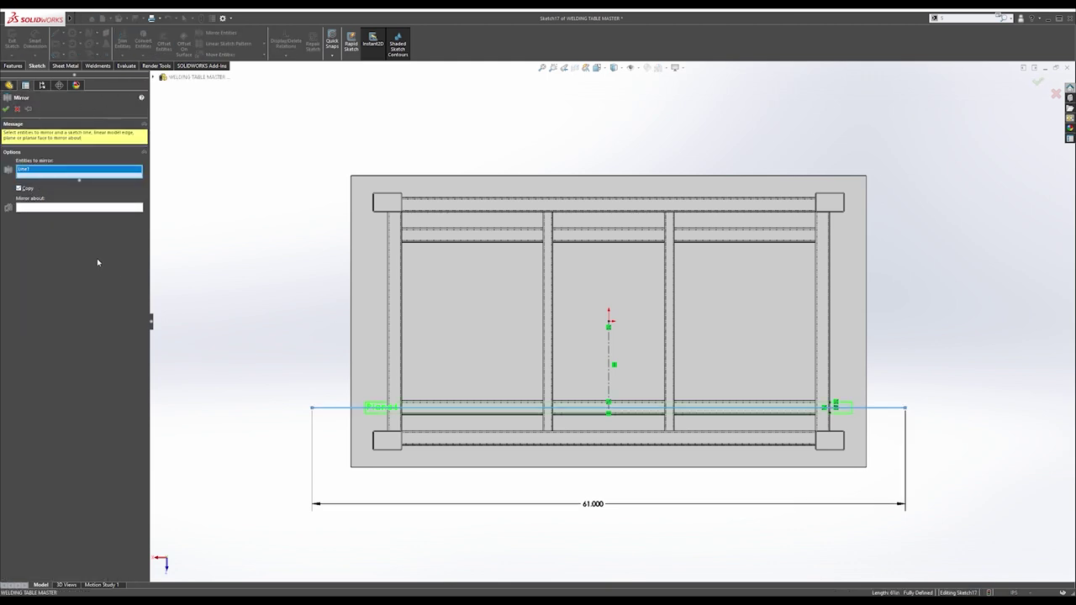
{"action": "left_click", "coordinate": [85, 208]}
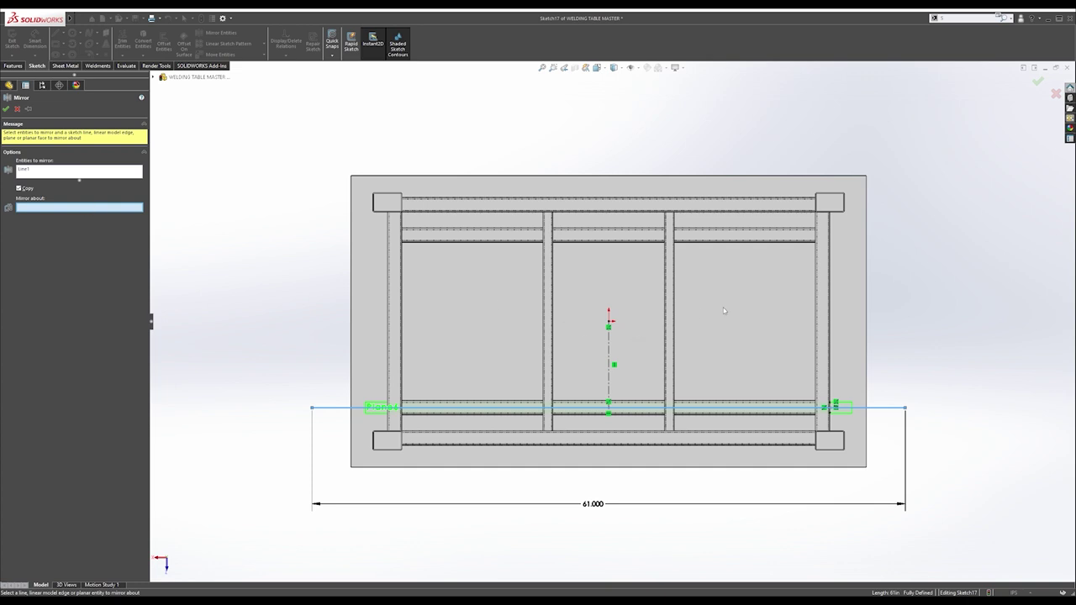
{"action": "left_click", "coordinate": [155, 76]}
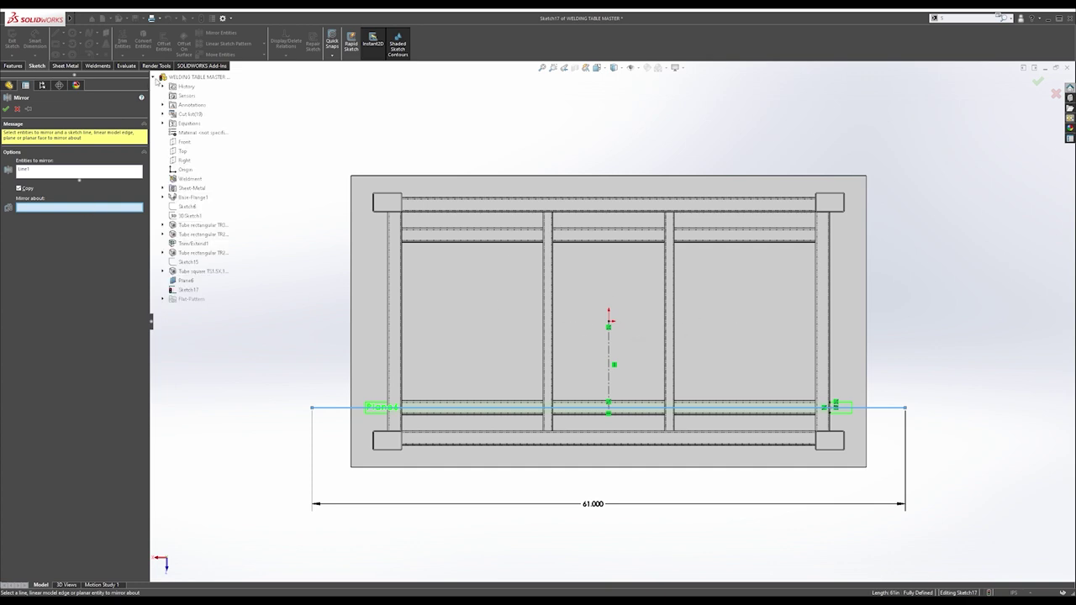
{"action": "left_click", "coordinate": [184, 142]}
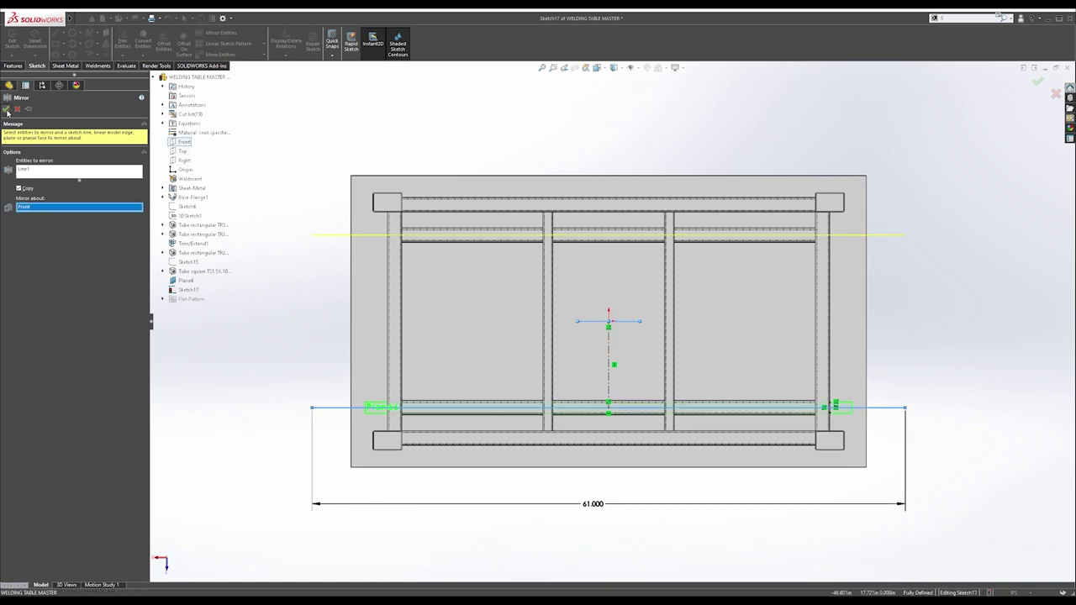
{"action": "left_click", "coordinate": [8, 112]}
Draw a vertical line through the left ends of both horizontal lines, extending beyond them, and lengthen it at its upper end.
{"action": "key", "text": "s"}
{"action": "left_click", "coordinate": [288, 187]}
{"action": "left_click", "coordinate": [313, 205]}
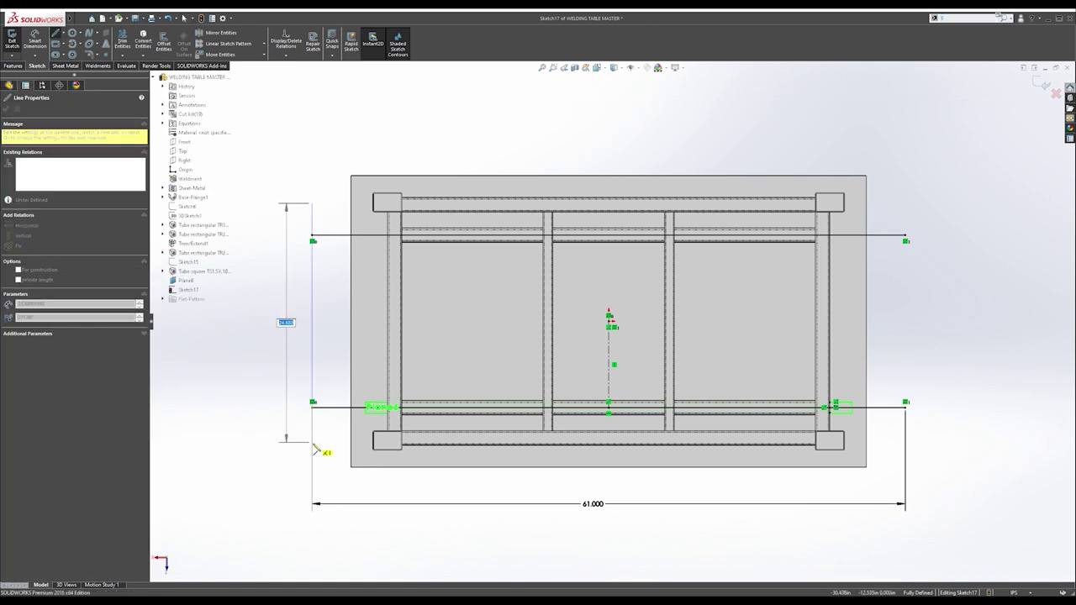
{"action": "left_click", "coordinate": [313, 428]}
{"action": "key", "text": "Escape"}
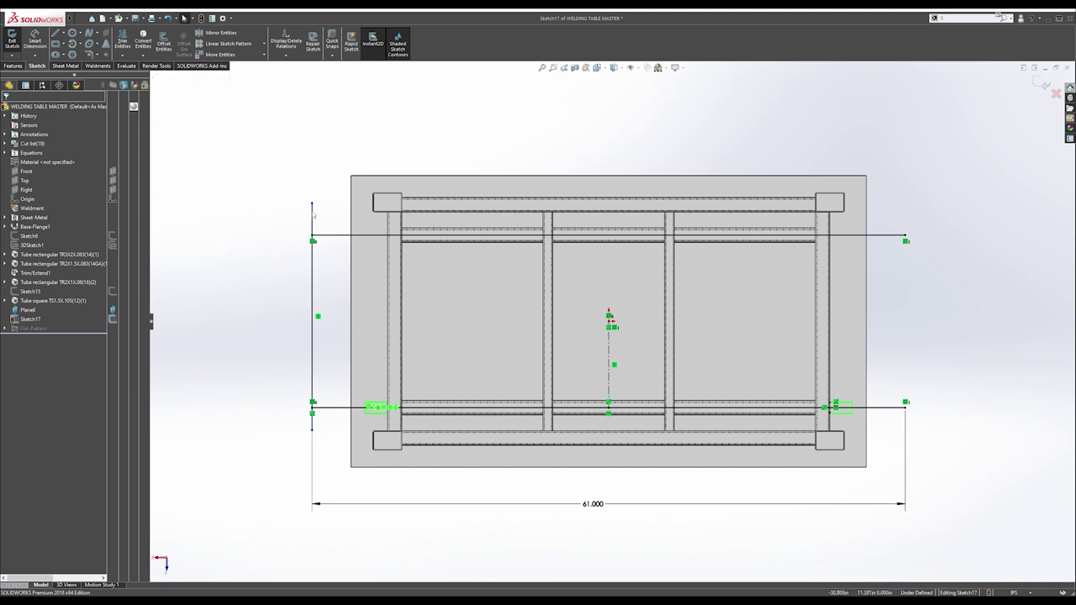
{"action": "left_click_drag", "start_coordinate": [313, 208], "coordinate": [294, 184]}
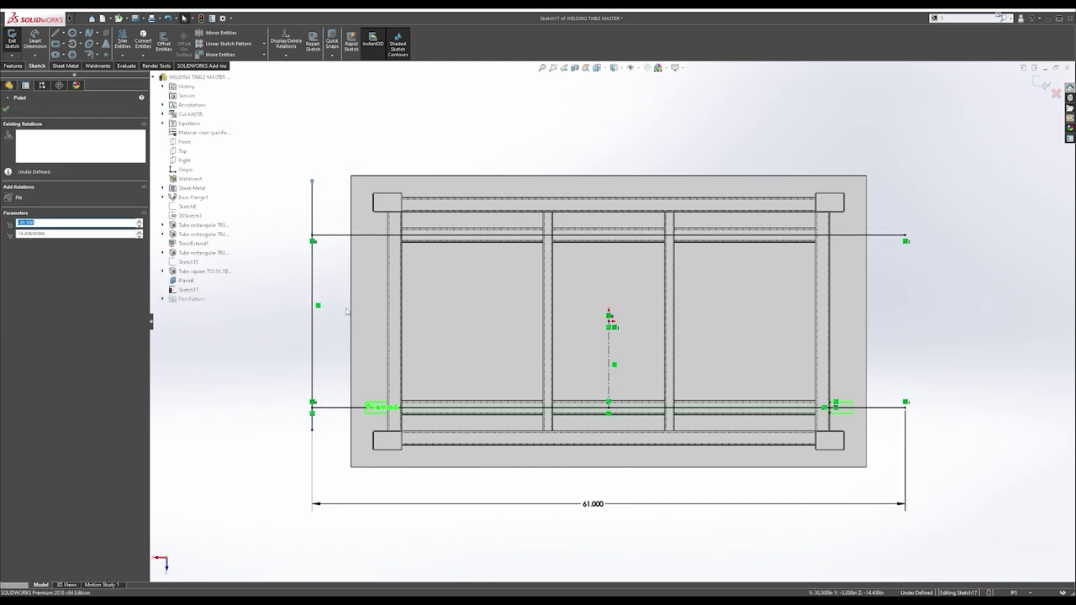
Connect the vertical line's midpoint to the origin with a line, convert it to construction geometry and make it horizontal.
{"action": "key", "text": "s"}
{"action": "left_click", "coordinate": [410, 313]}
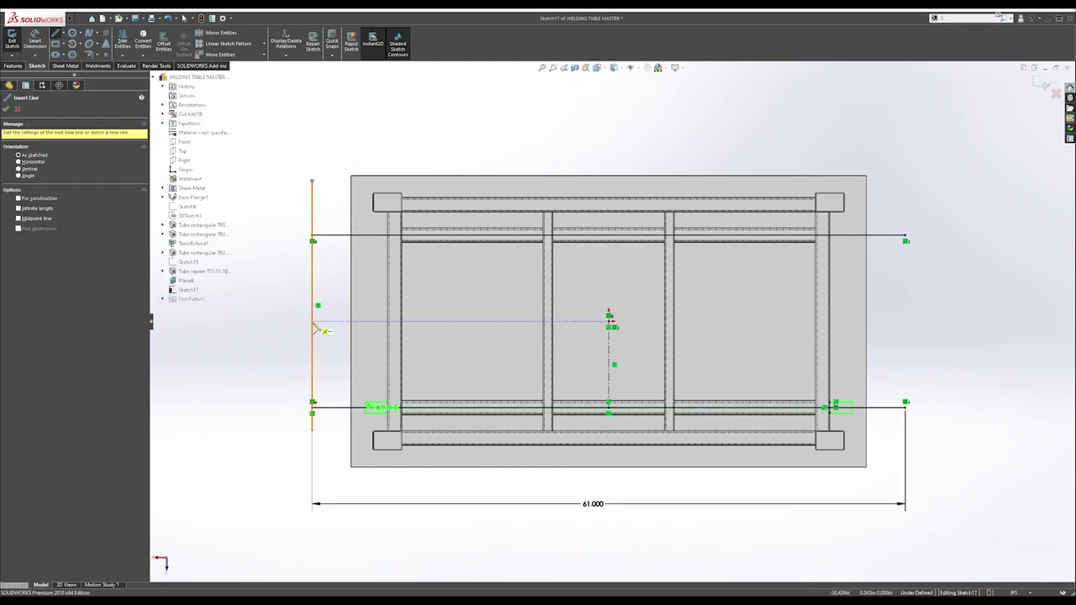
{"action": "left_click", "coordinate": [314, 307]}
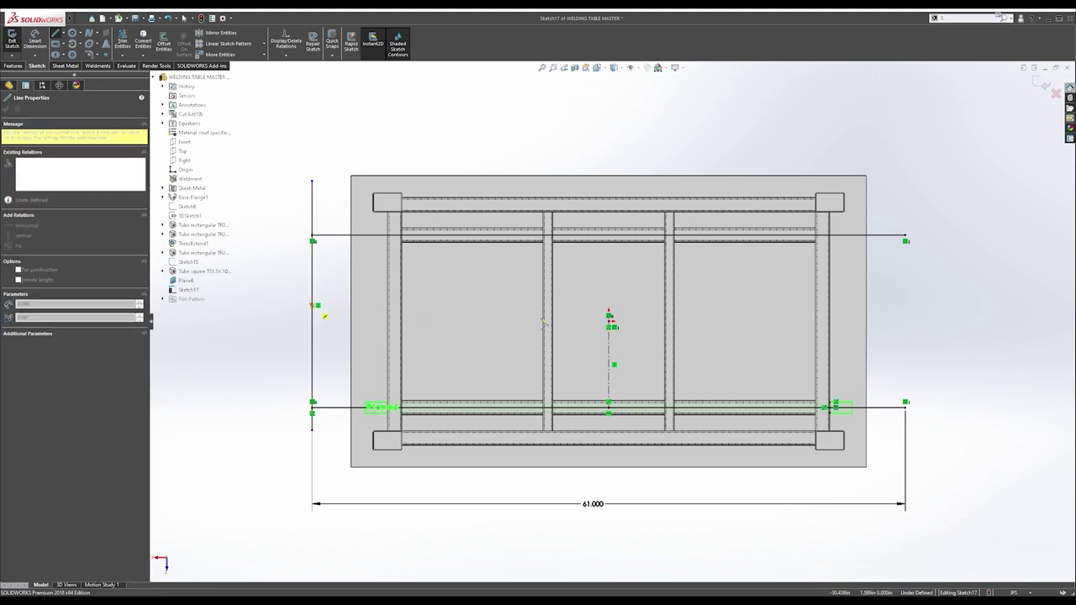
{"action": "left_click", "coordinate": [609, 319]}
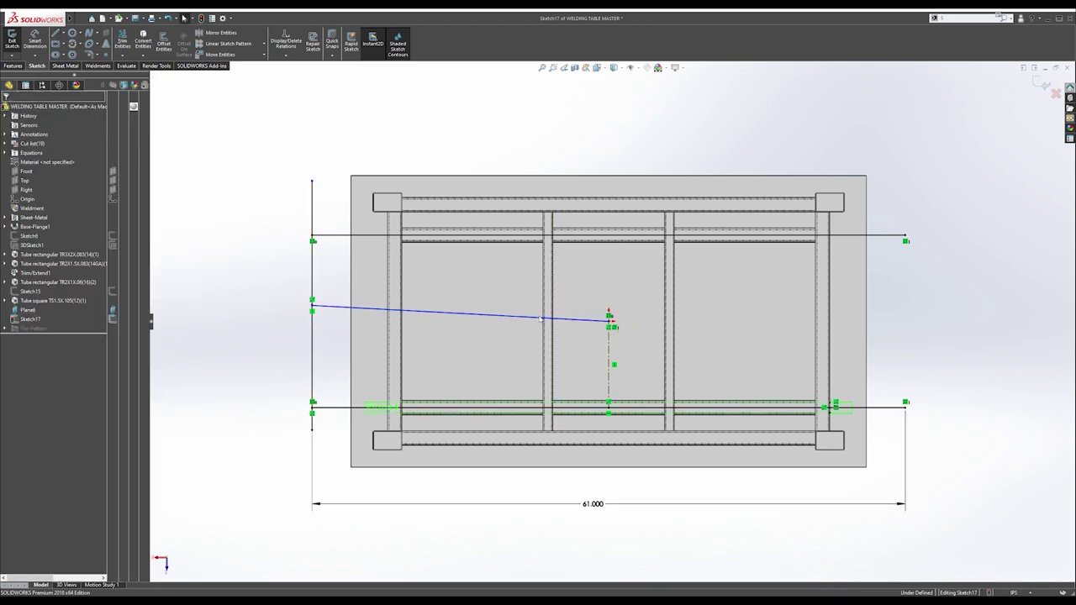
{"action": "left_click", "coordinate": [541, 318]}
{"action": "left_click", "coordinate": [569, 282]}
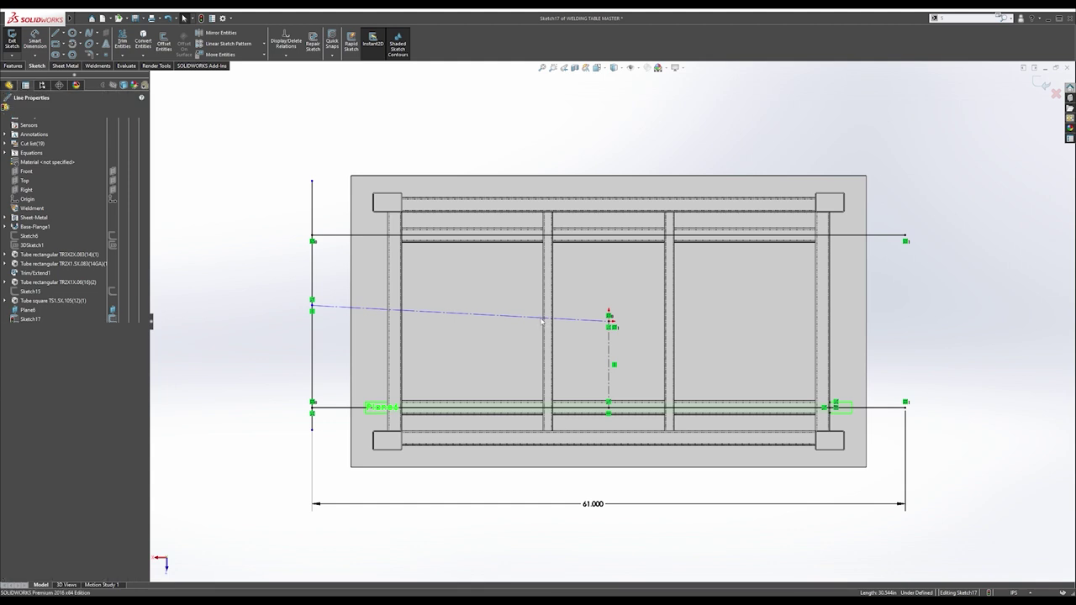
{"action": "left_click", "coordinate": [545, 321]}
{"action": "left_click", "coordinate": [568, 286]}
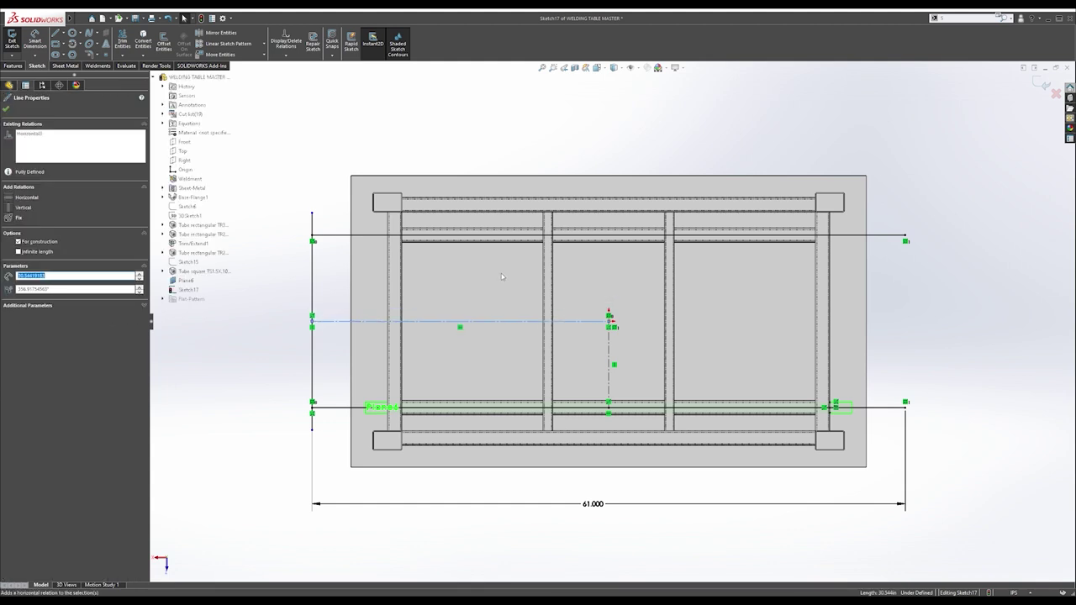
{"action": "left_click", "coordinate": [324, 216]}
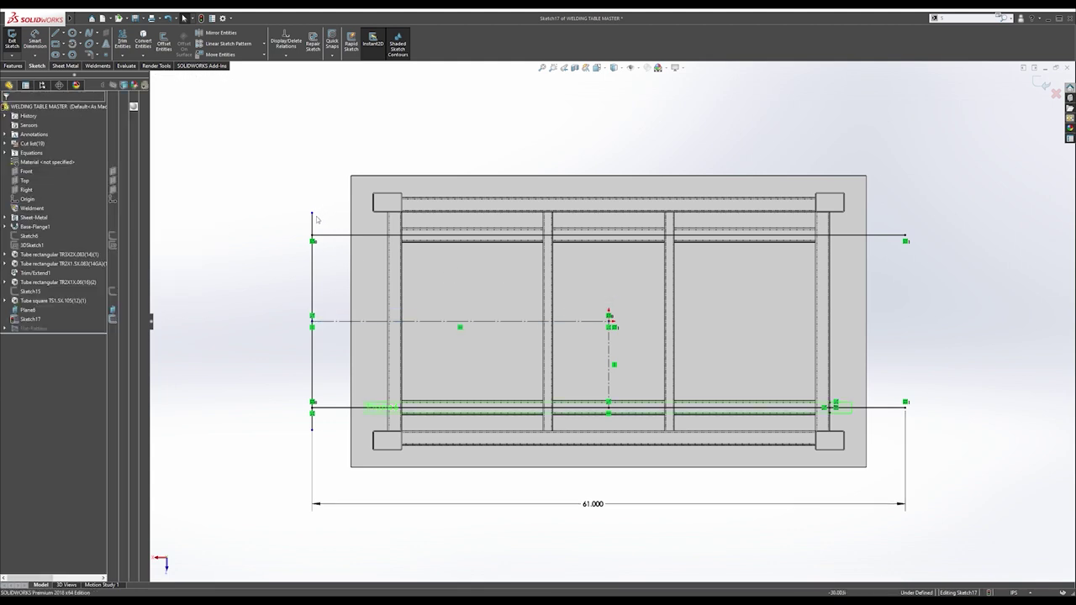
Make the upper endpoint of the vertical line coincident with the upper edge of the table top plate.
{"action": "left_click", "coordinate": [312, 215]}
{"action": "scroll", "coordinate": [417, 204], "scroll_direction": "up", "scroll_amount": 2}
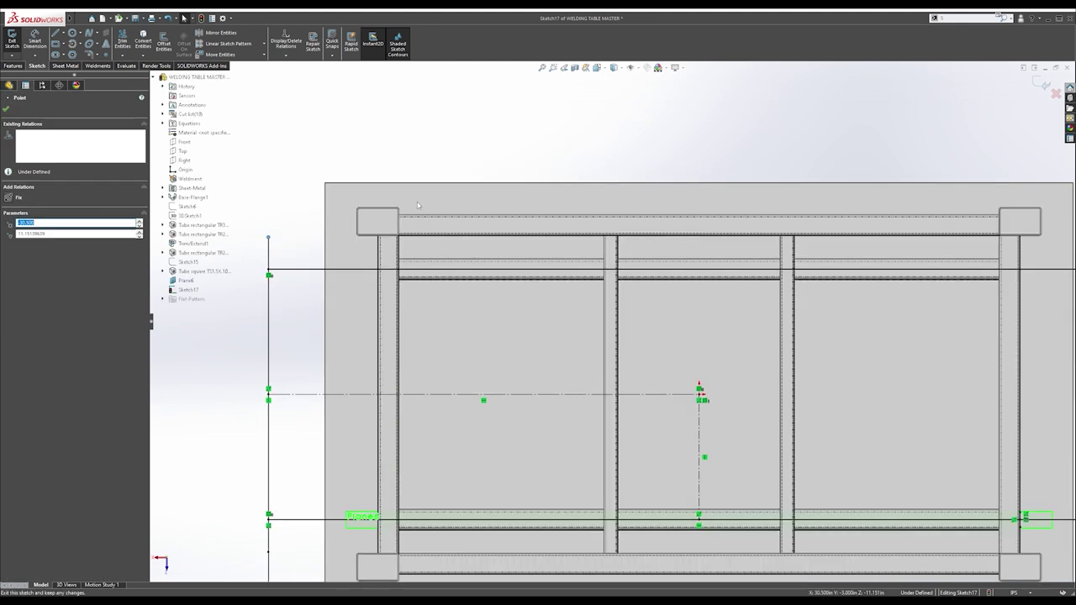
{"action": "left_click", "coordinate": [372, 184], "text": "ctrl"}
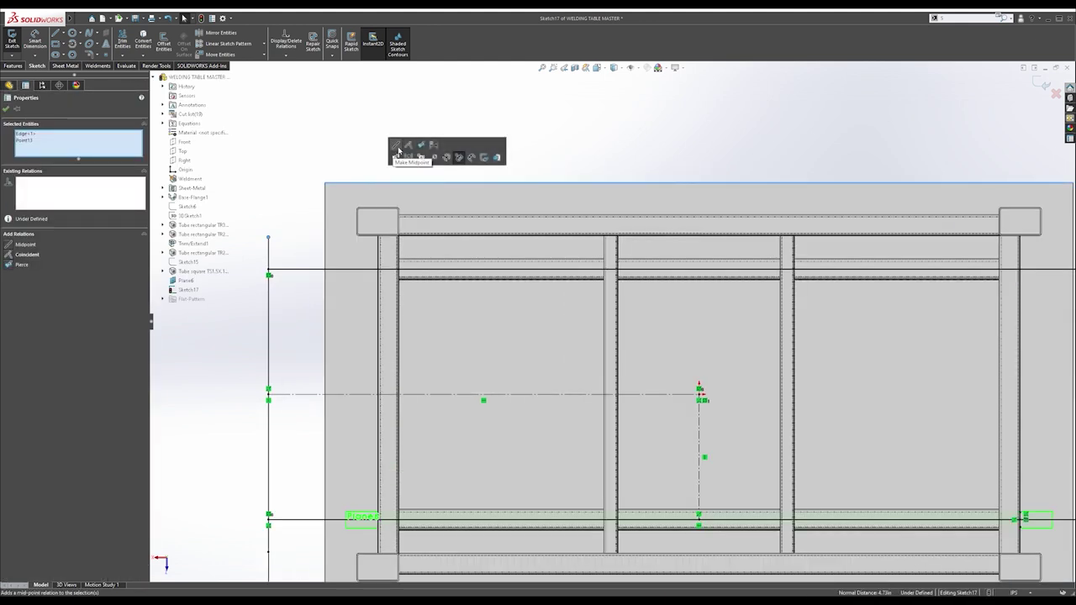
{"action": "left_click", "coordinate": [411, 149]}
{"action": "left_click", "coordinate": [327, 148]}
{"action": "scroll", "coordinate": [386, 273], "scroll_direction": "down", "scroll_amount": 5}
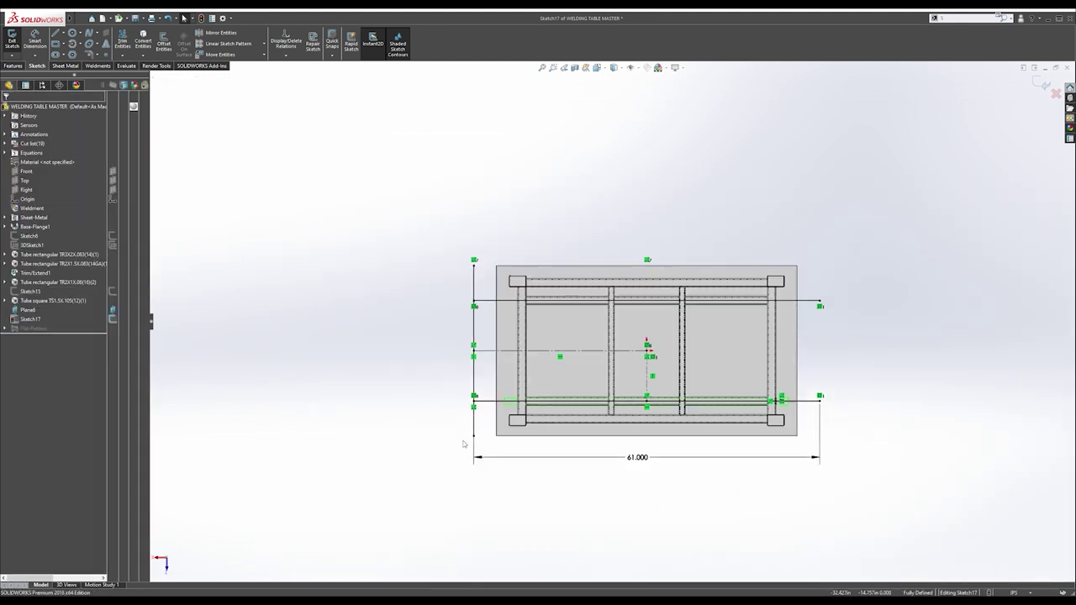
{"action": "left_click", "coordinate": [474, 441]}
{"action": "left_click", "coordinate": [403, 396]}
Mirror a copy of the vertical line about the vertical construction line and exit the sketch.
{"action": "left_click", "coordinate": [218, 31]}
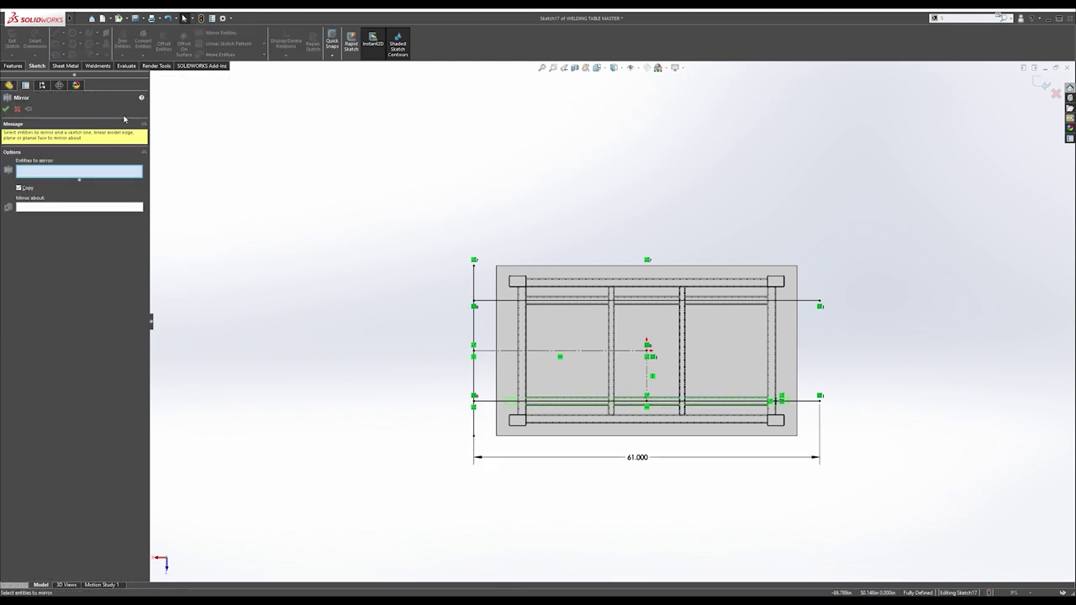
{"action": "key", "text": "f"}
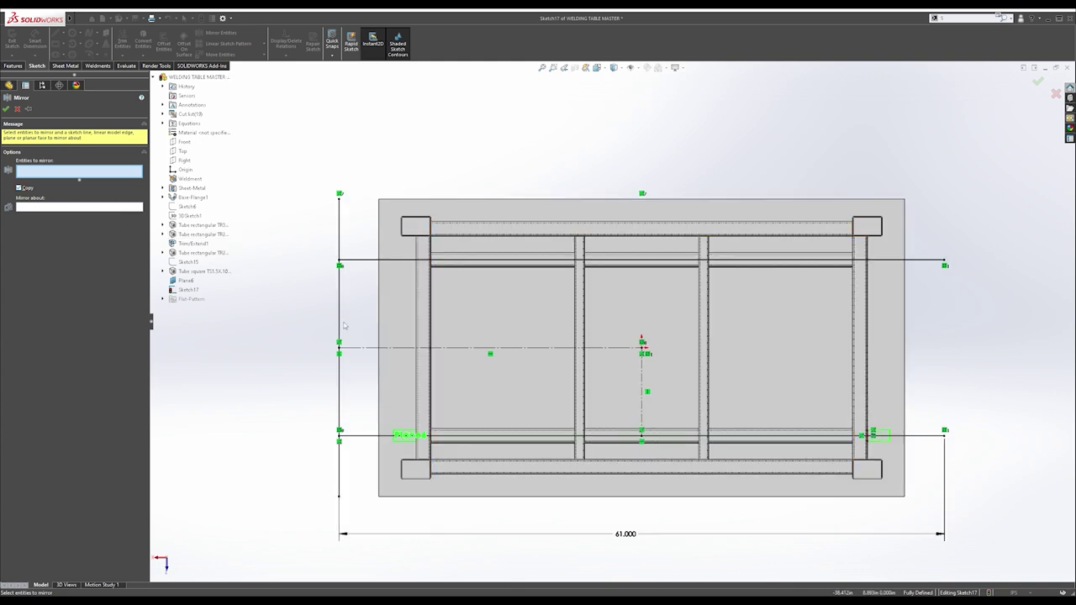
{"action": "left_click", "coordinate": [340, 312]}
{"action": "left_click", "coordinate": [109, 208]}
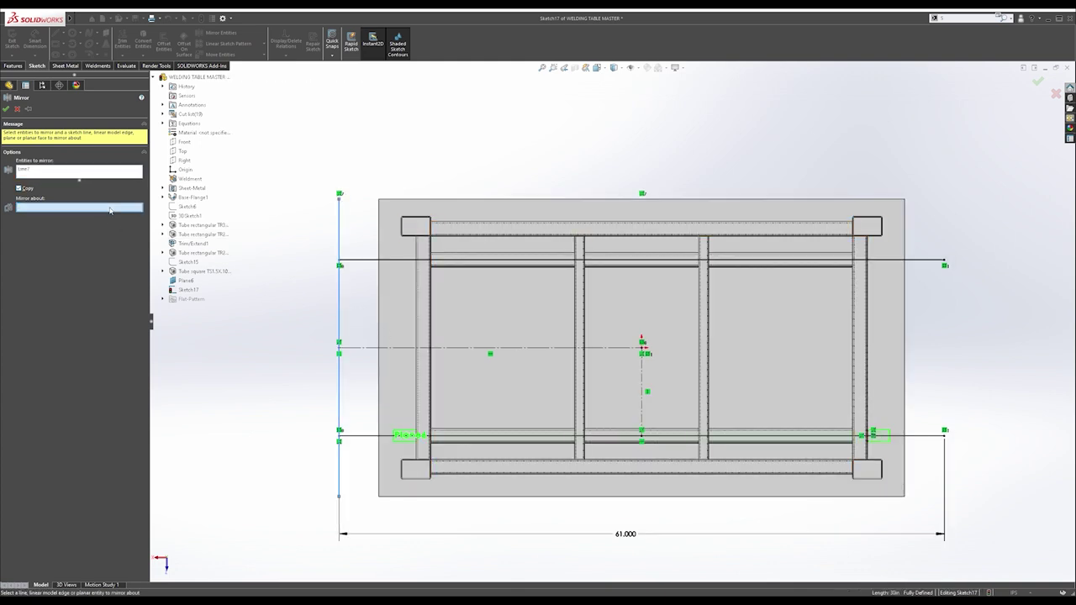
{"action": "left_click", "coordinate": [643, 380]}
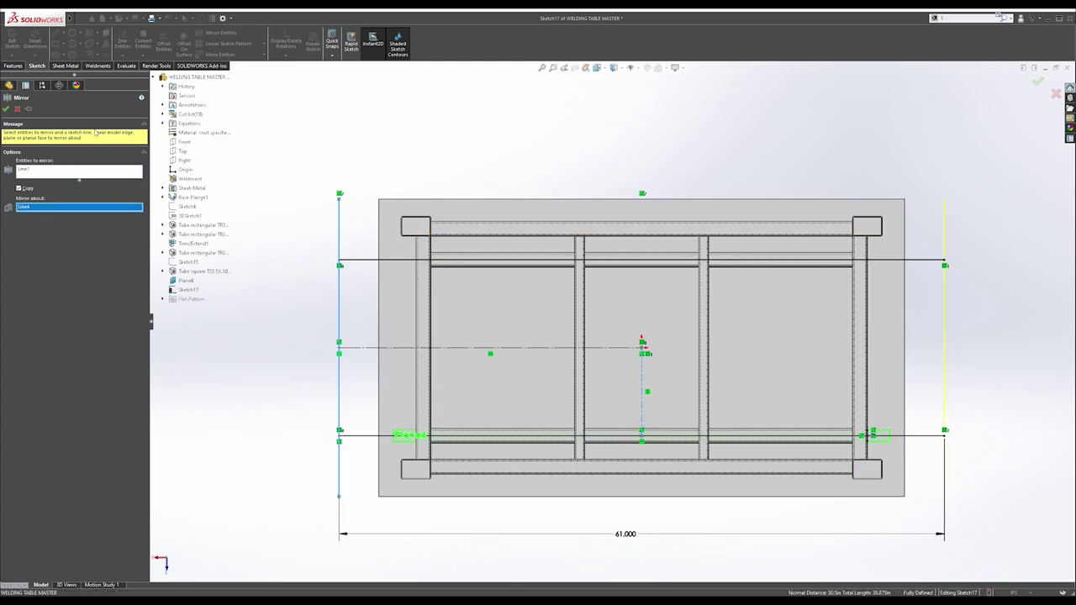
{"action": "left_click", "coordinate": [7, 110]}
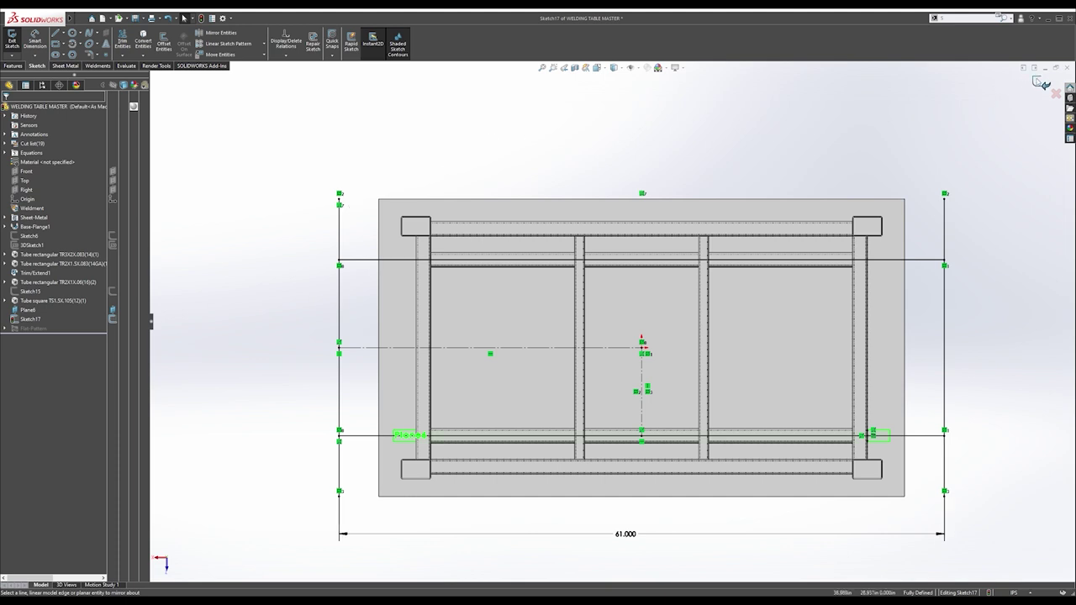
{"action": "left_click", "coordinate": [1042, 84]}
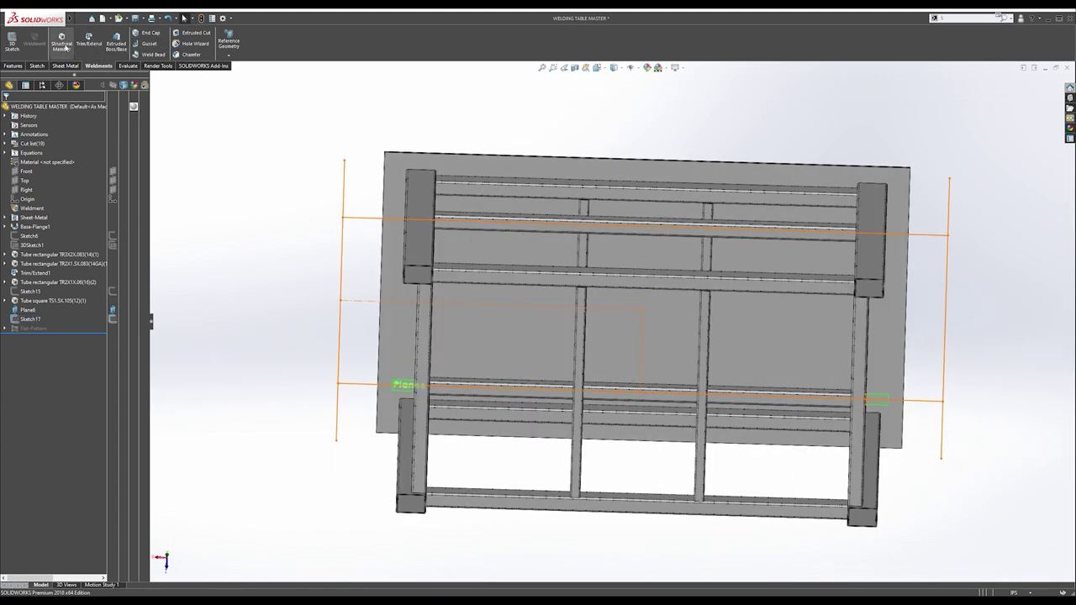
Start a custom square tube structural member, size TS1.25X.083(14), along the two long horizontal sketch lines.
{"action": "left_click", "coordinate": [33, 200]}
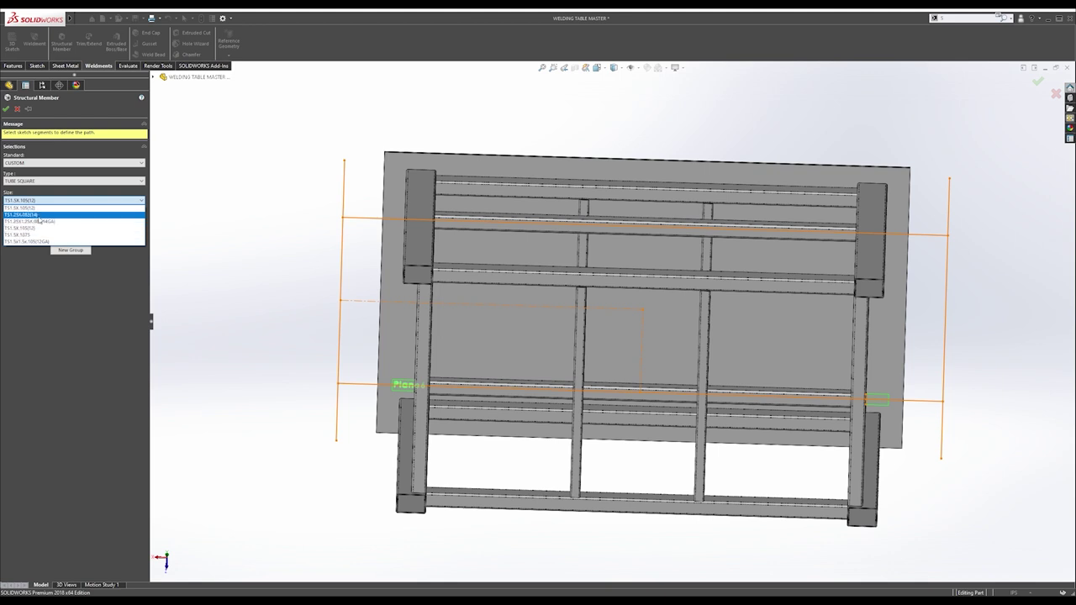
{"action": "left_click", "coordinate": [38, 221]}
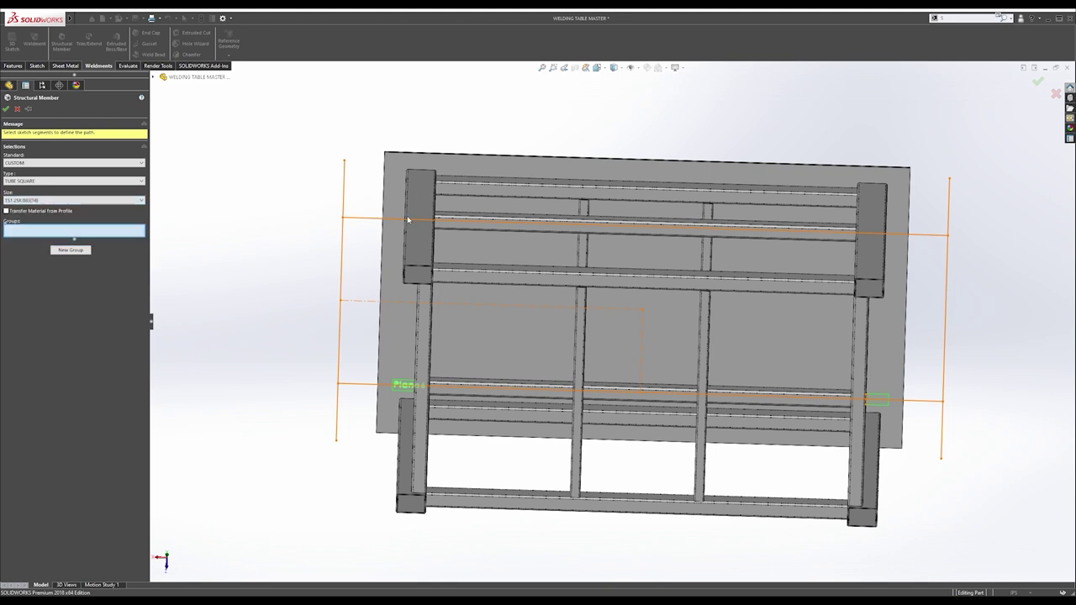
{"action": "left_click", "coordinate": [339, 220]}
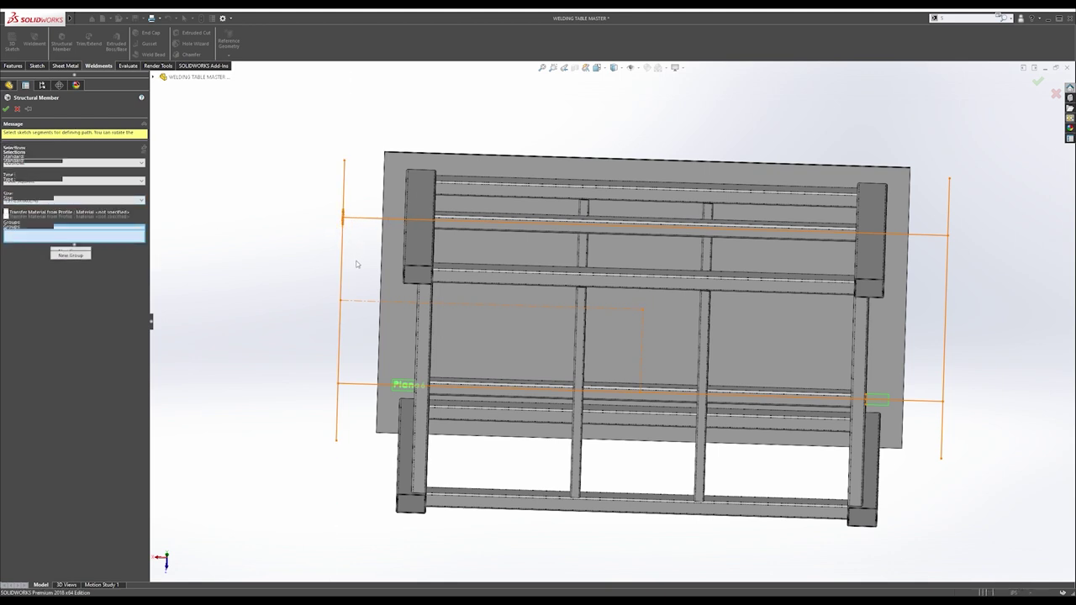
{"action": "left_click", "coordinate": [363, 384]}
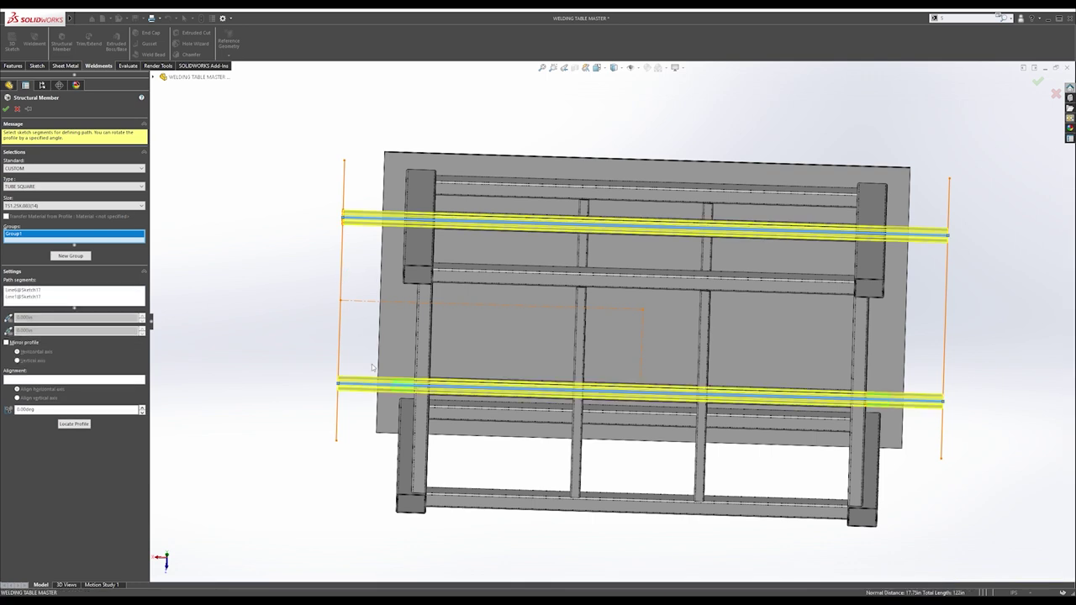
Add the left vertical line as a second group and locate its profile by the midpoint of the tube's outer side.
{"action": "left_click", "coordinate": [71, 257]}
{"action": "left_click", "coordinate": [343, 199]}
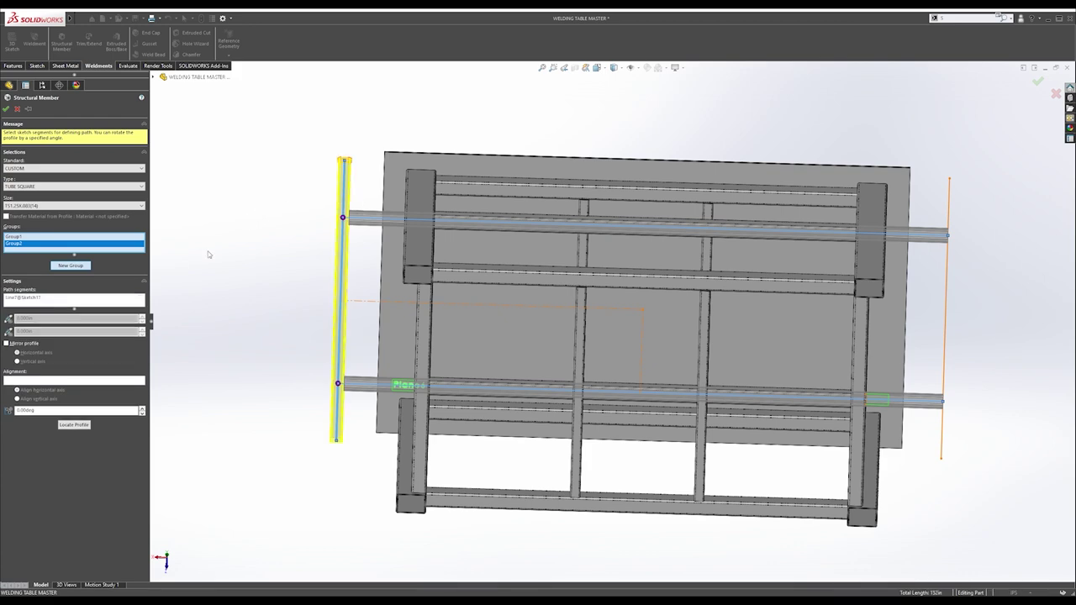
{"action": "left_click", "coordinate": [73, 424]}
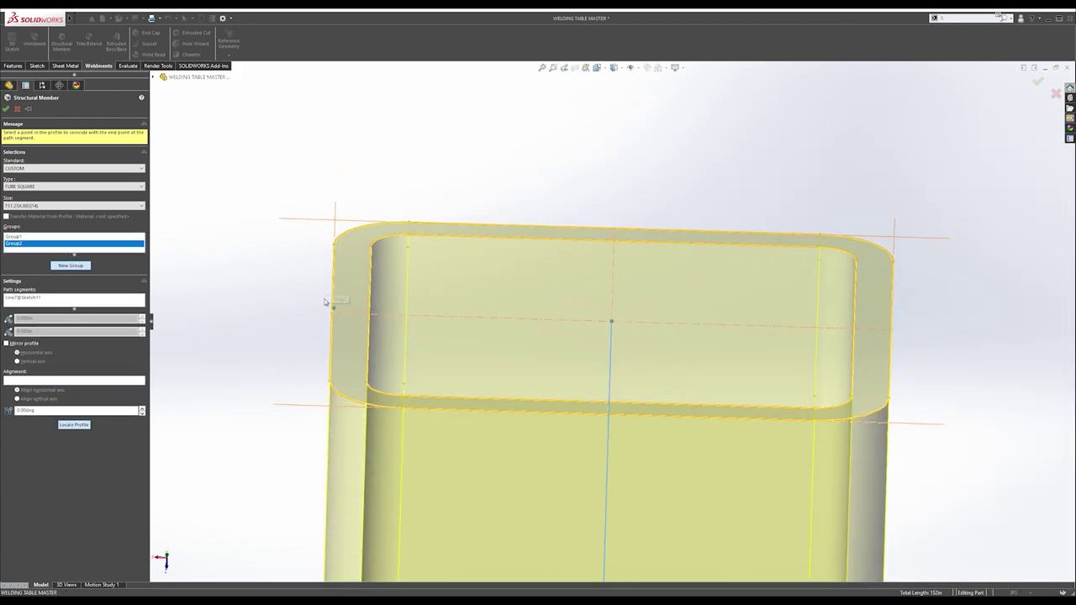
{"action": "left_click", "coordinate": [330, 317]}
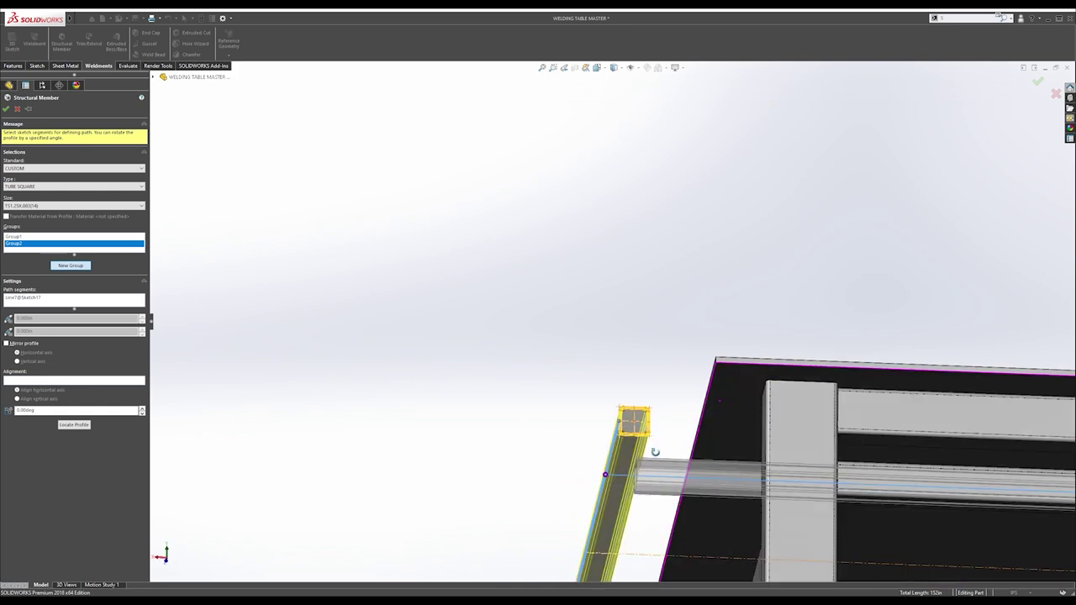
Add the opposite vertical line as a third group and complete the structural member.
{"action": "left_click", "coordinate": [70, 265]}
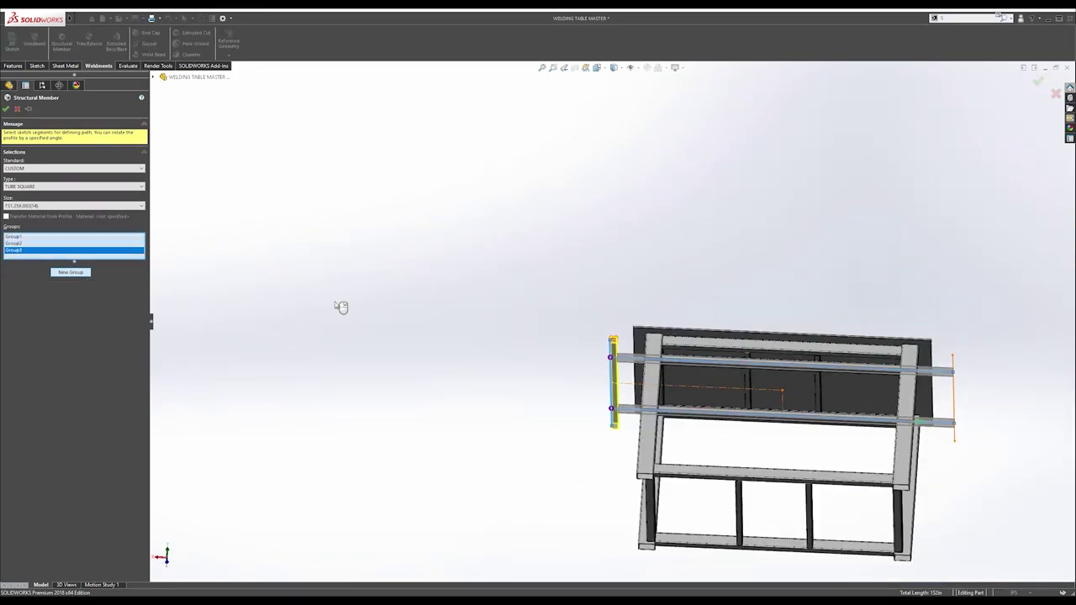
{"action": "scroll", "coordinate": [791, 336], "scroll_direction": "up", "scroll_amount": 5}
{"action": "left_click", "coordinate": [791, 337]}
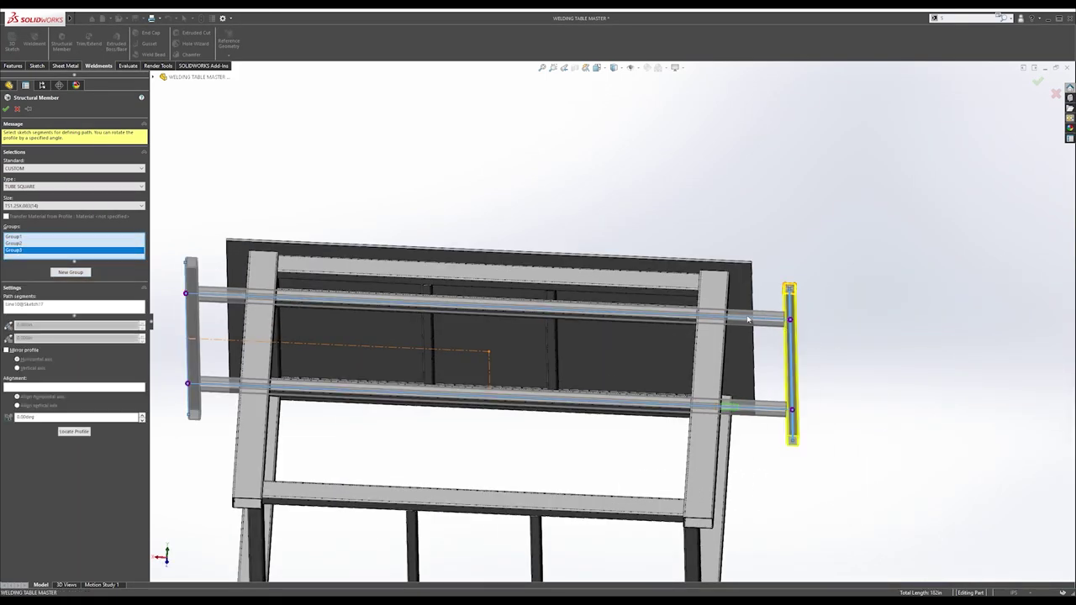
{"action": "key", "text": "Return"}
{"action": "scroll", "coordinate": [747, 319], "scroll_direction": "down", "scroll_amount": 3}
{"action": "middle_click_drag", "start_coordinate": [672, 311], "coordinate": [583, 244]}
{"action": "scroll", "coordinate": [583, 243], "scroll_direction": "up", "scroll_amount": 2}
{"action": "scroll", "coordinate": [525, 257], "scroll_direction": "down", "scroll_amount": 2}
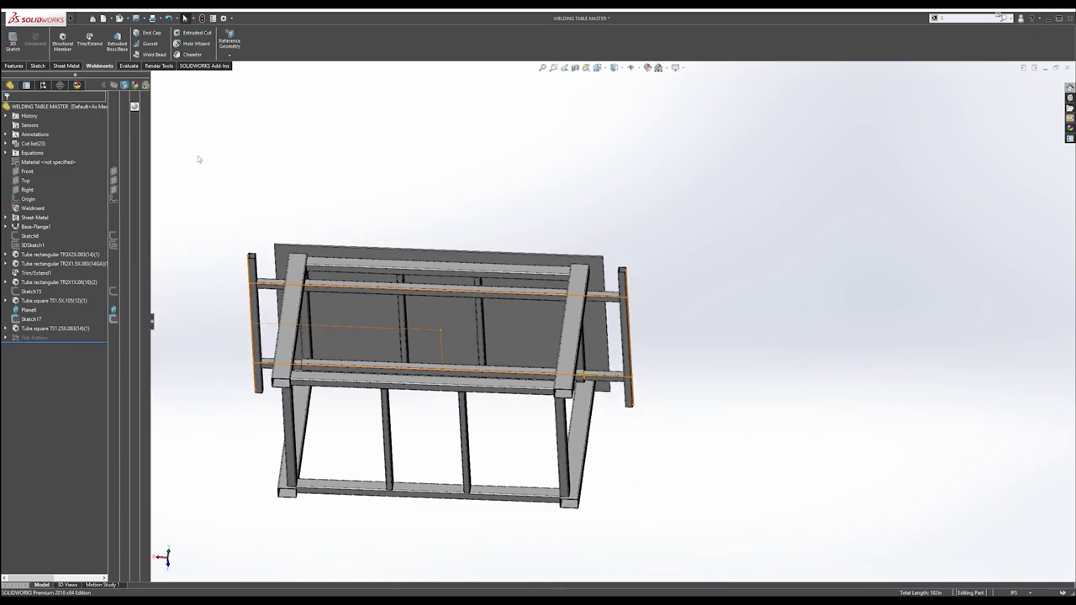
Set up a Split feature with the Right plane as trim tool and the two long horizontal tubes as target bodies.
{"action": "left_click", "coordinate": [97, 17]}
{"action": "mouse_move", "coordinate": [115, 18]}
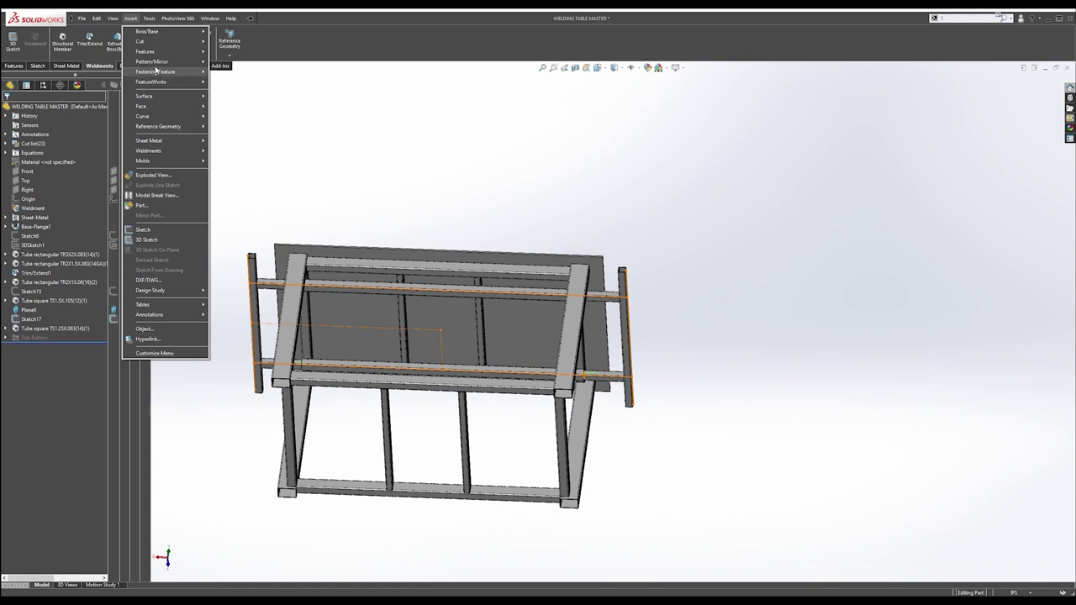
{"action": "mouse_move", "coordinate": [160, 50]}
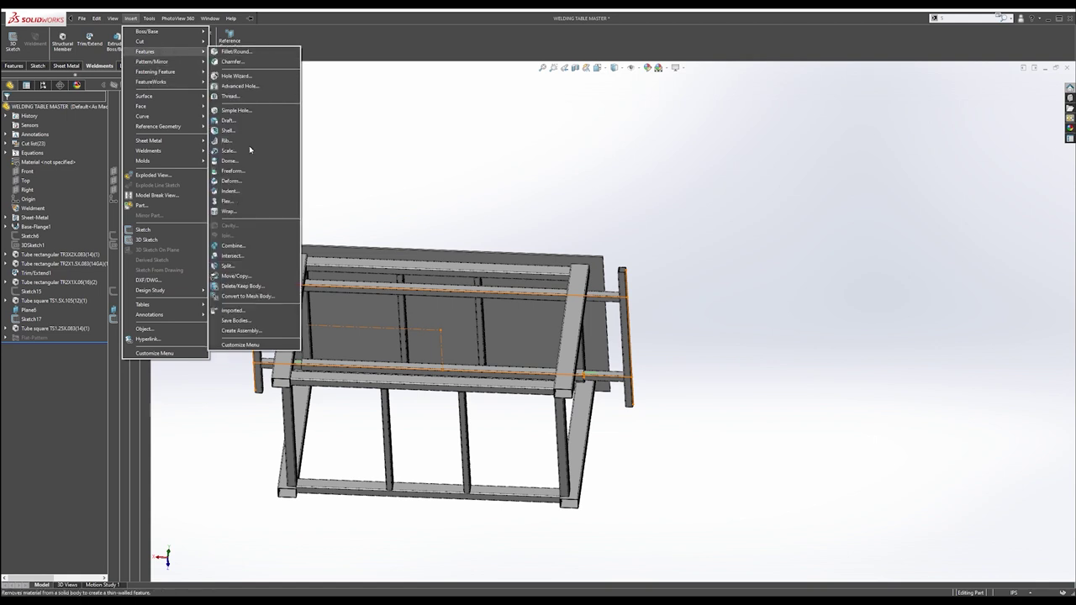
{"action": "left_click", "coordinate": [250, 262]}
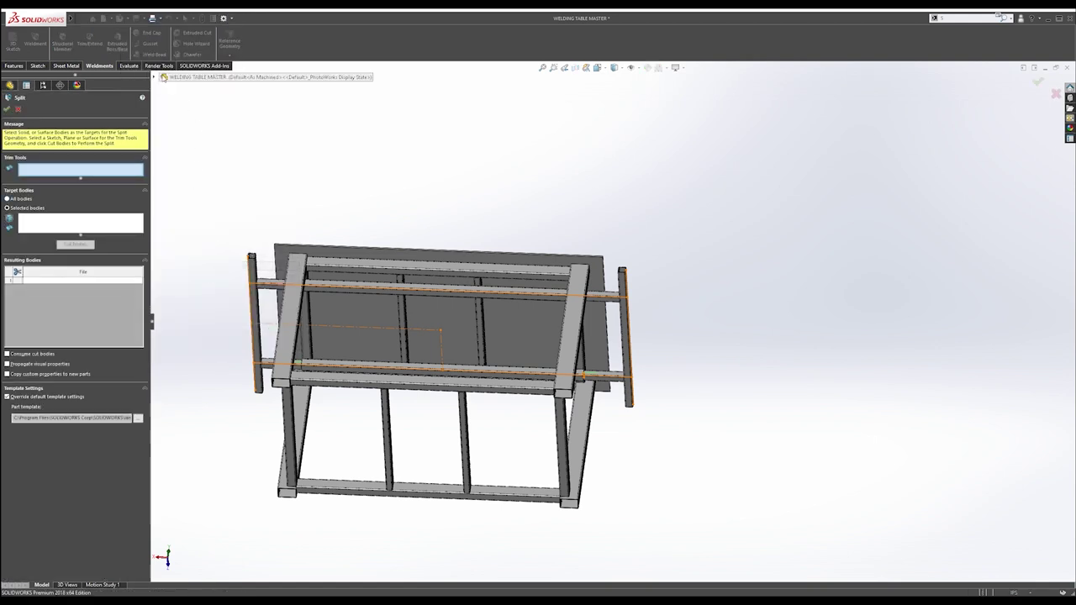
{"action": "left_click", "coordinate": [155, 76]}
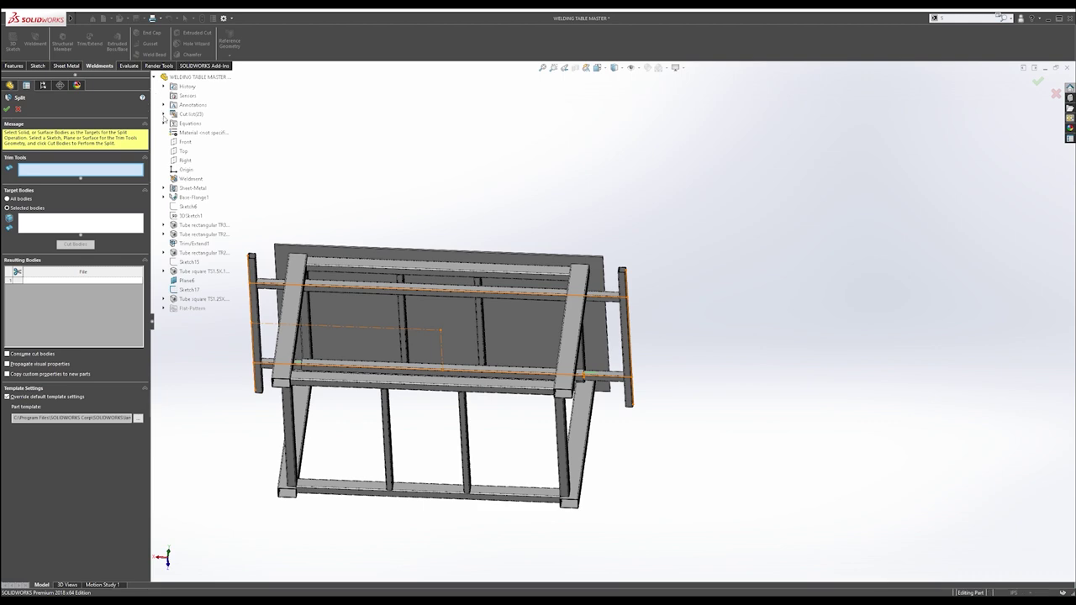
{"action": "left_click", "coordinate": [185, 160]}
{"action": "left_click", "coordinate": [79, 227]}
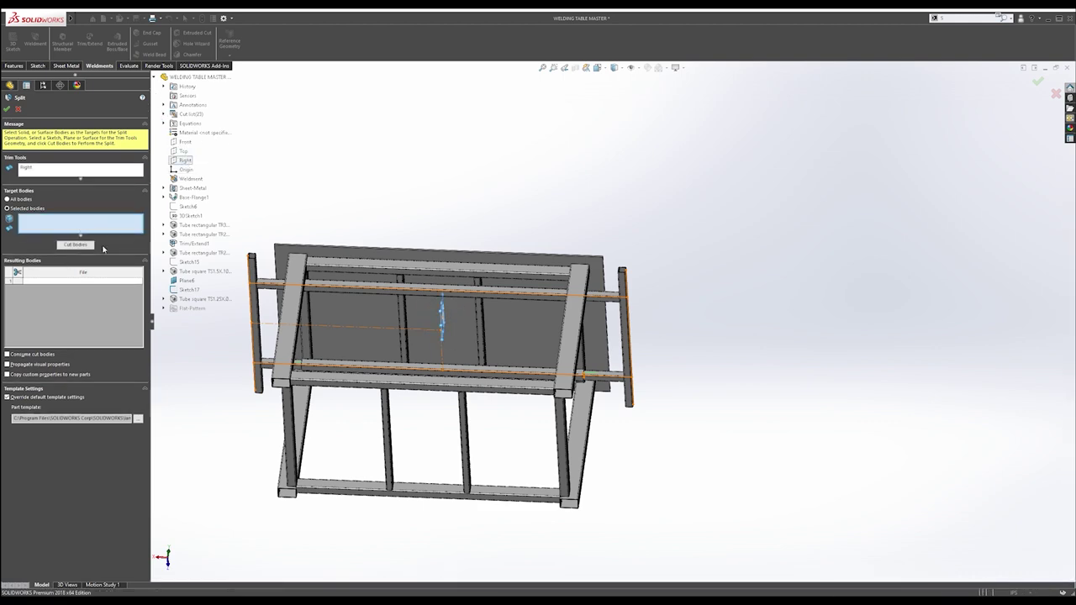
{"action": "scroll", "coordinate": [336, 289], "scroll_direction": "down", "scroll_amount": 3}
{"action": "left_click", "coordinate": [236, 290]}
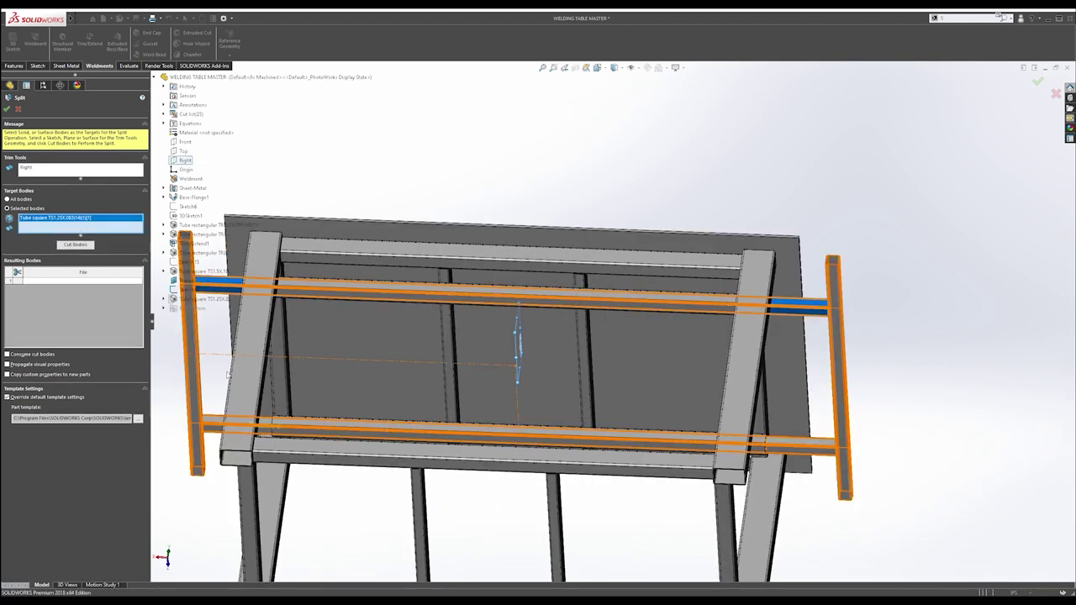
{"action": "left_click", "coordinate": [217, 427]}
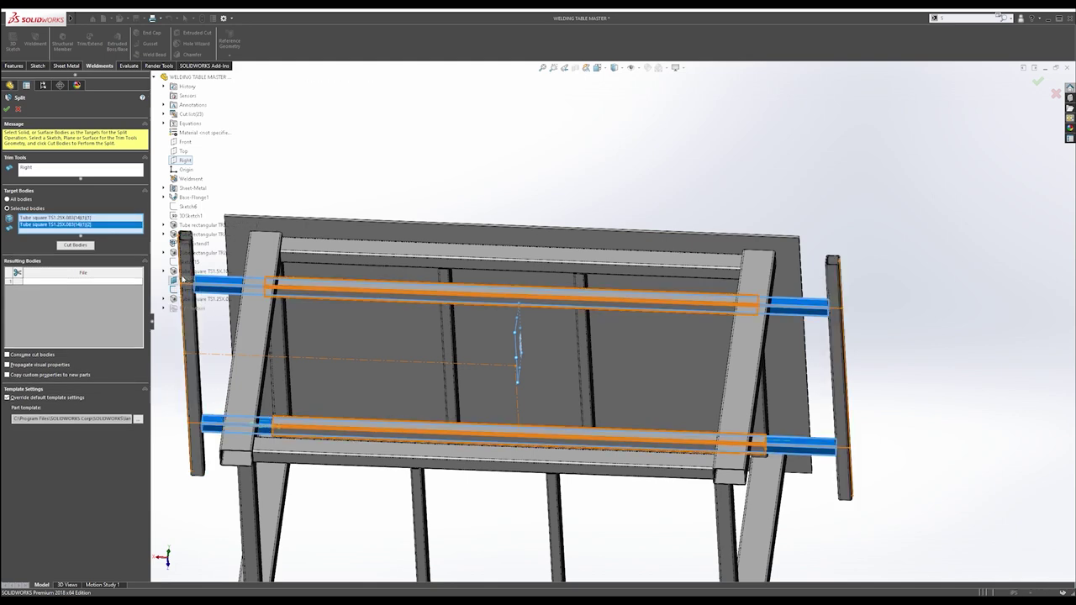
Cut the two long tubes, select all four resulting bodies and complete the Split.
{"action": "left_click", "coordinate": [74, 244]}
{"action": "left_click", "coordinate": [17, 277]}
{"action": "left_click", "coordinate": [17, 287]}
{"action": "left_click", "coordinate": [17, 296]}
{"action": "left_click", "coordinate": [17, 307]}
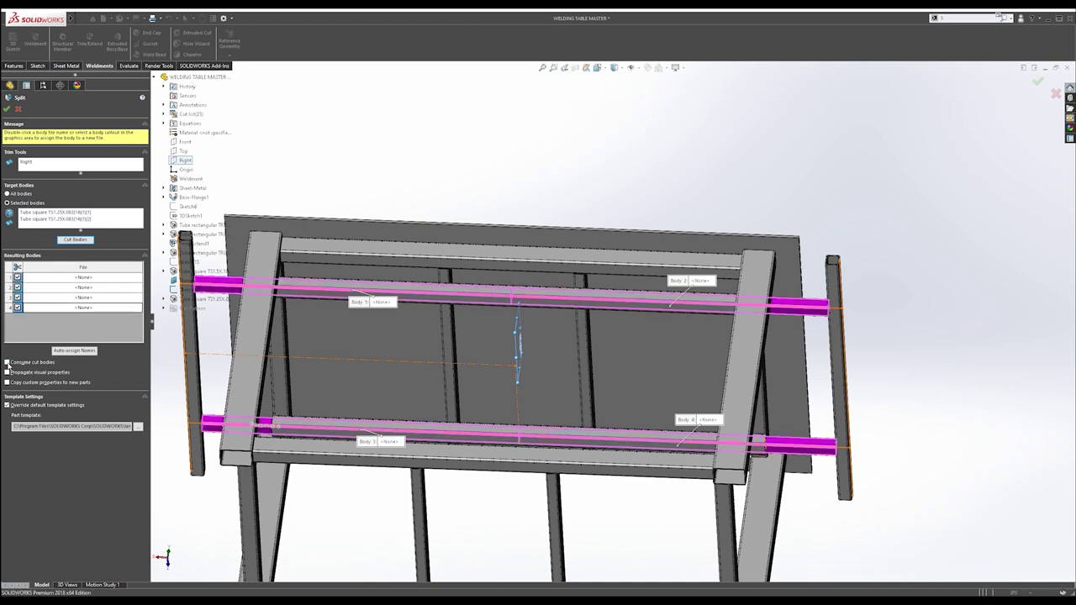
{"action": "left_click", "coordinate": [8, 109]}
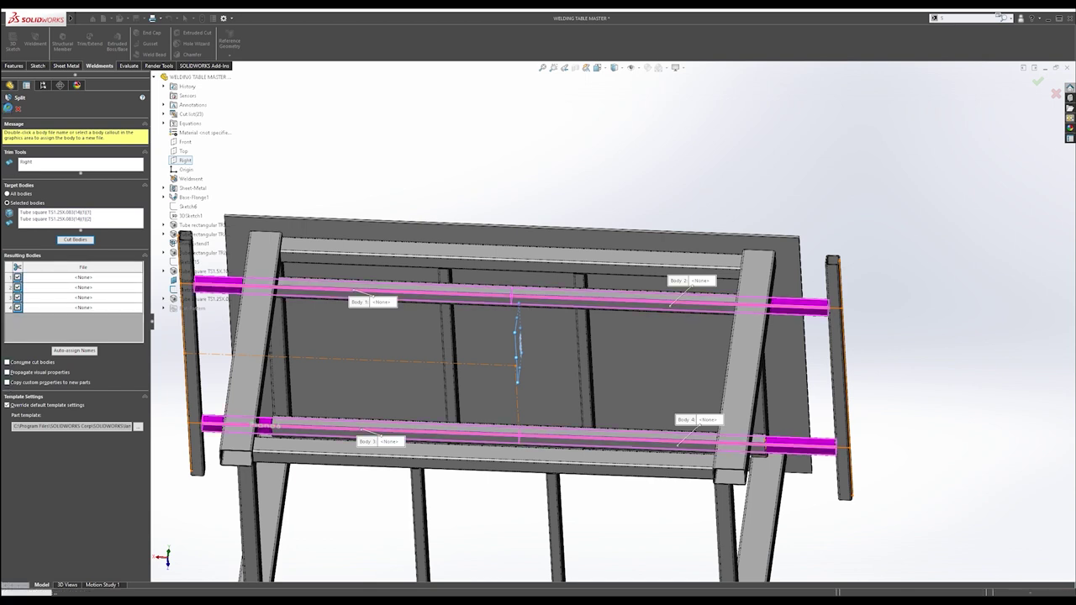
Examine the split at the middle of the long tubes under the table top.
{"action": "left_click", "coordinate": [555, 296]}
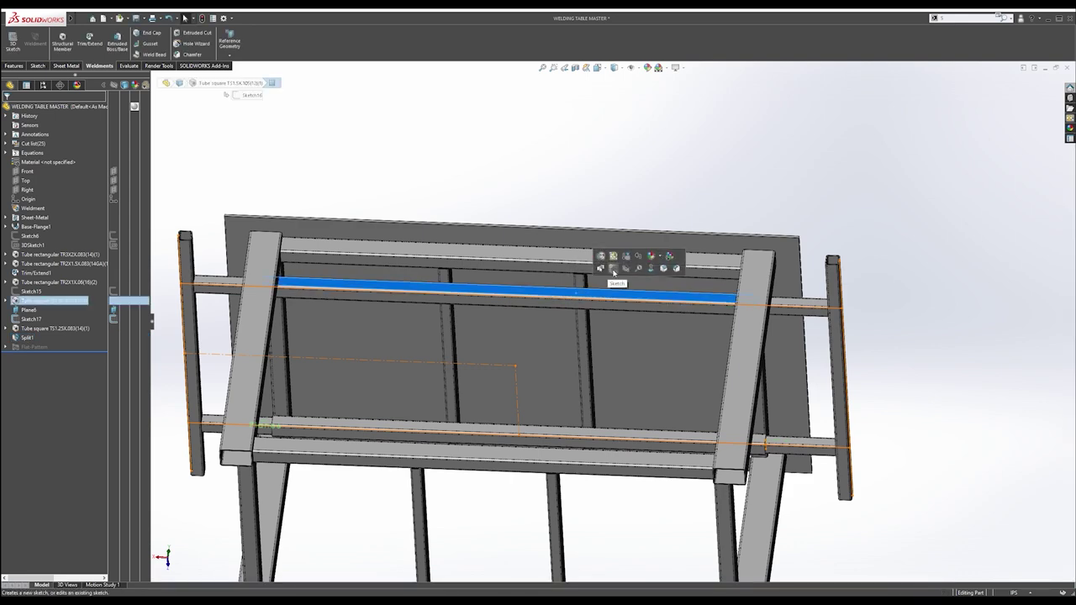
{"action": "key", "text": "Escape"}
{"action": "scroll", "coordinate": [518, 300], "scroll_direction": "down", "scroll_amount": 8}
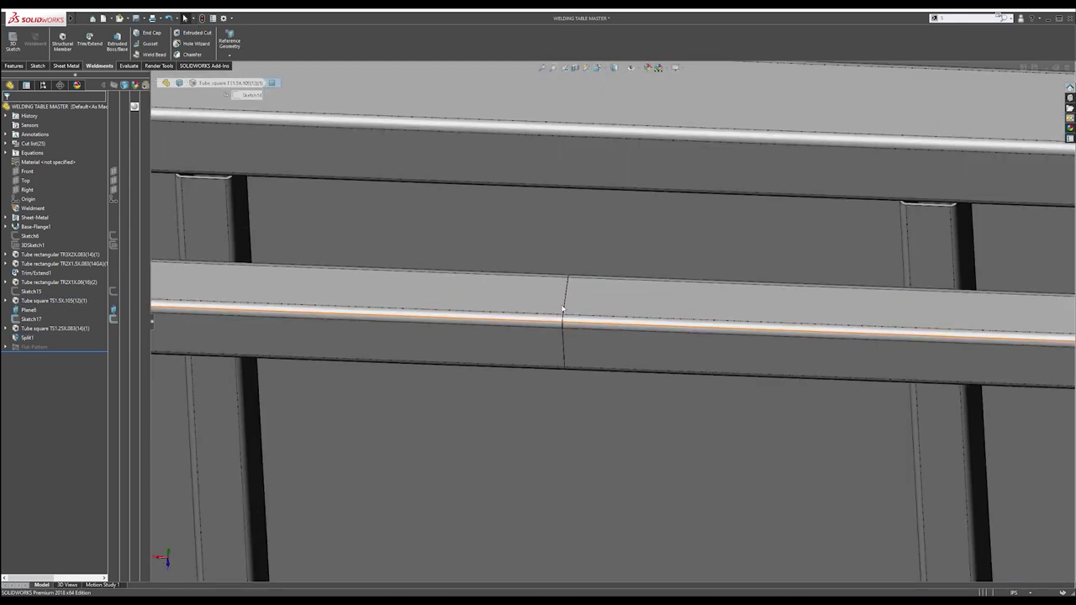
{"action": "scroll", "coordinate": [564, 309], "scroll_direction": "up", "scroll_amount": 6}
{"action": "middle_click_drag", "start_coordinate": [479, 326], "coordinate": [416, 338]}
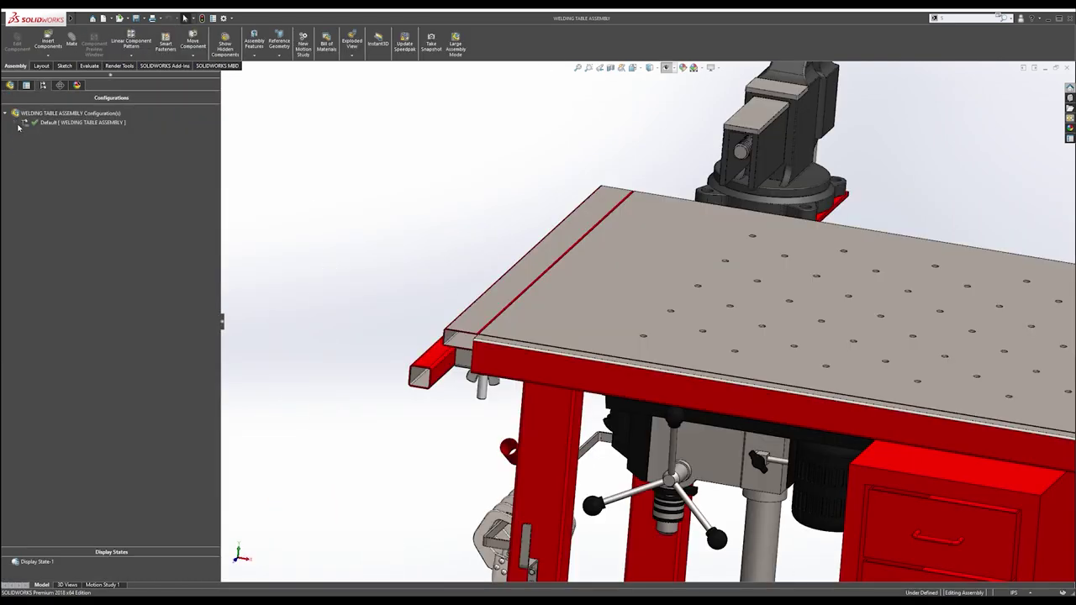
In the welding table assembly, play the exploded view animation of the Default configuration to show the sliding extensions.
{"action": "left_click", "coordinate": [18, 125]}
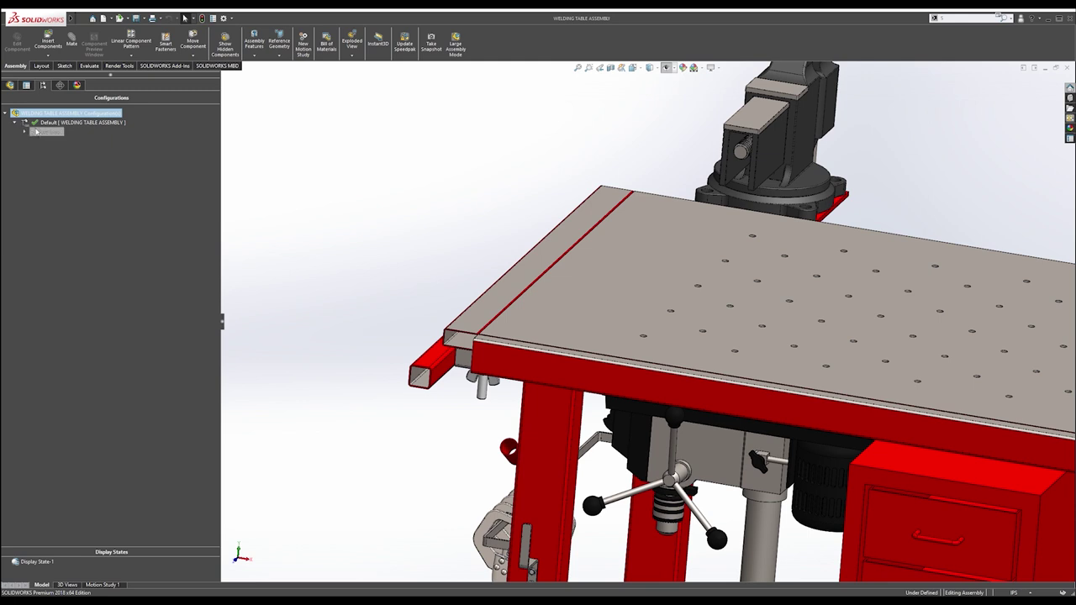
{"action": "right_click", "coordinate": [39, 132]}
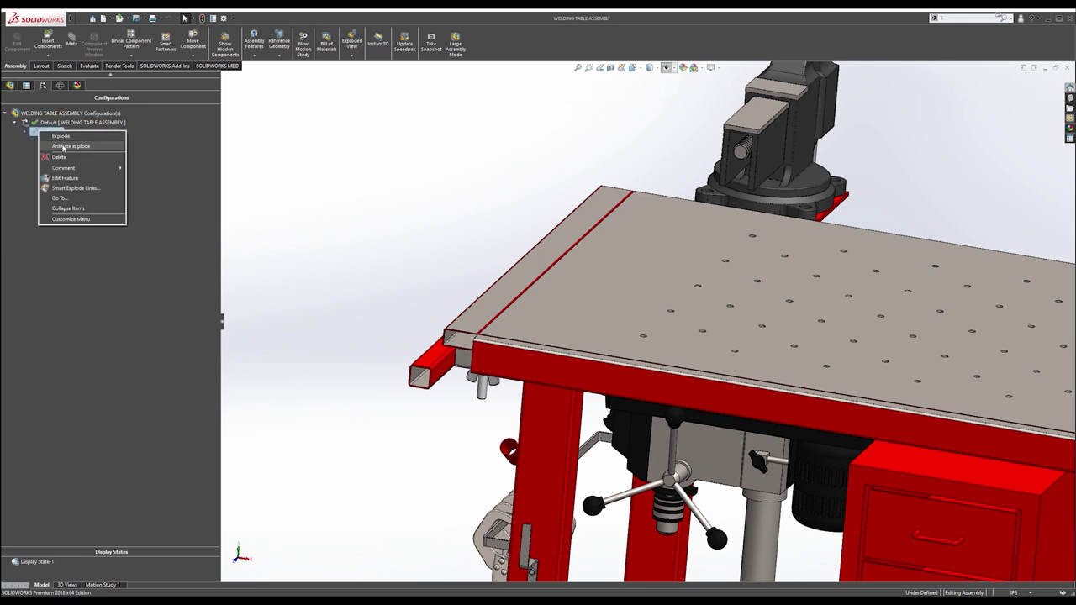
{"action": "left_click", "coordinate": [71, 146]}
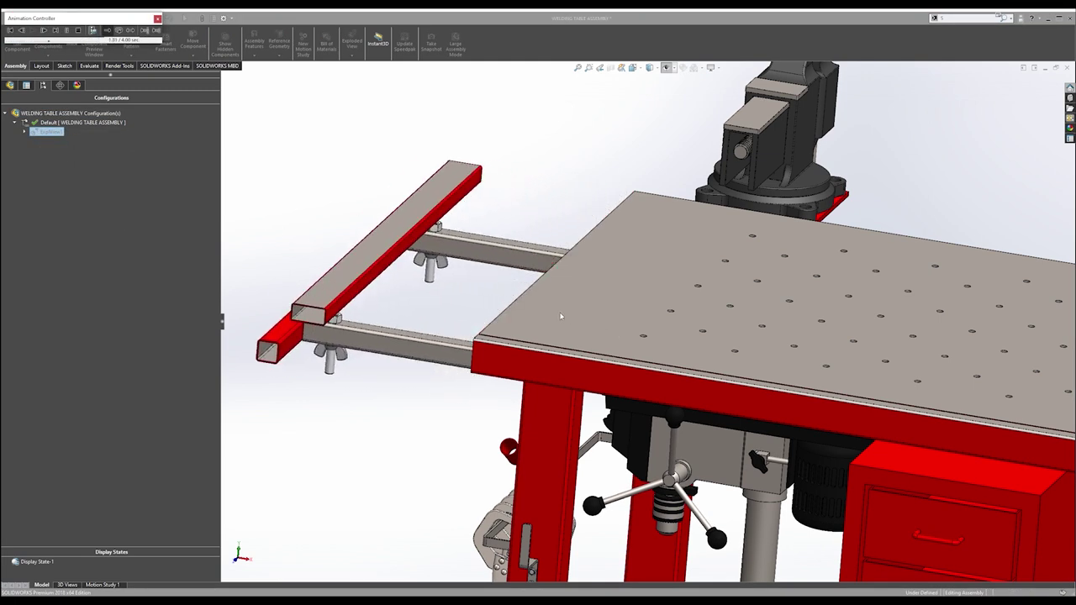
{"action": "scroll", "coordinate": [578, 314], "scroll_direction": "up", "scroll_amount": 4}
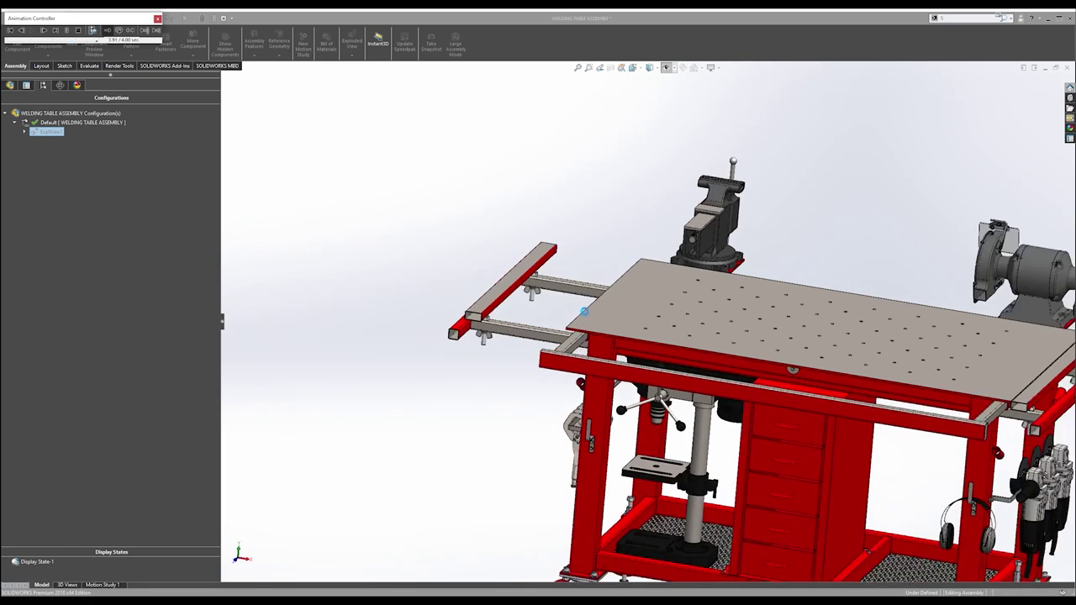
Inspect the extended rails, collapse the exploded view with its animation, and close the assembly to return to the WELDING TABLE MASTER part.
{"action": "scroll", "coordinate": [583, 311], "scroll_direction": "up", "scroll_amount": 3}
{"action": "scroll", "coordinate": [710, 402], "scroll_direction": "down", "scroll_amount": 5}
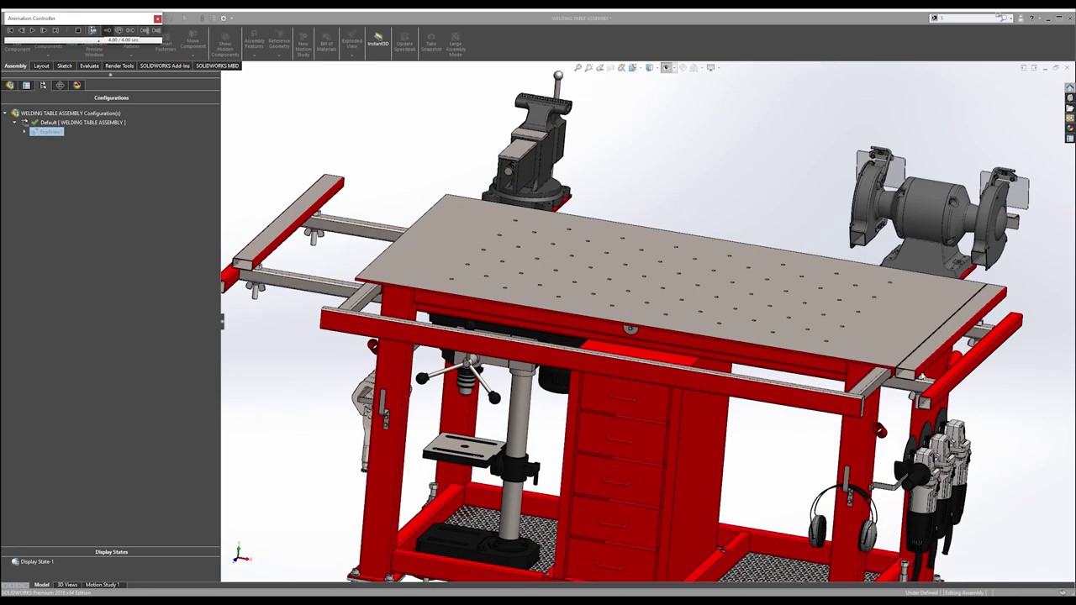
{"action": "middle_click_drag", "start_coordinate": [446, 222], "coordinate": [409, 264]}
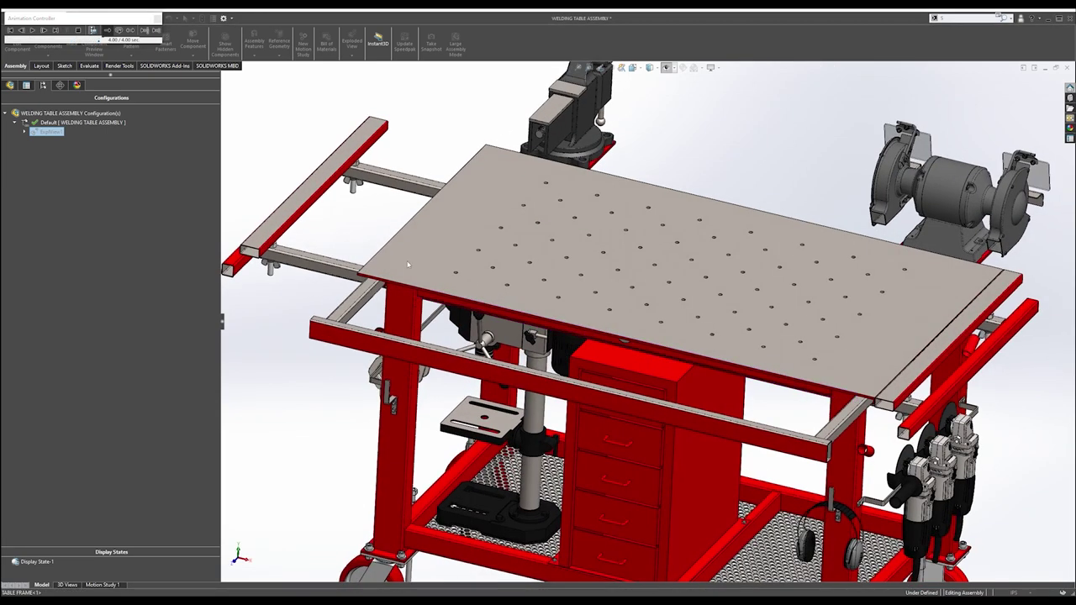
{"action": "middle_click_drag", "start_coordinate": [313, 261], "coordinate": [341, 249]}
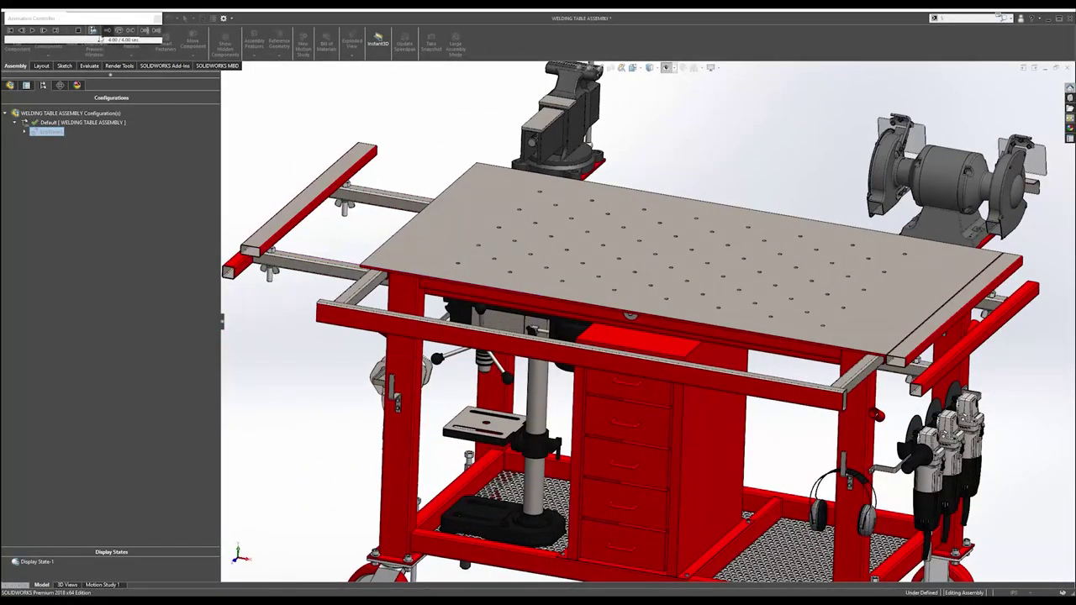
{"action": "left_click", "coordinate": [154, 19]}
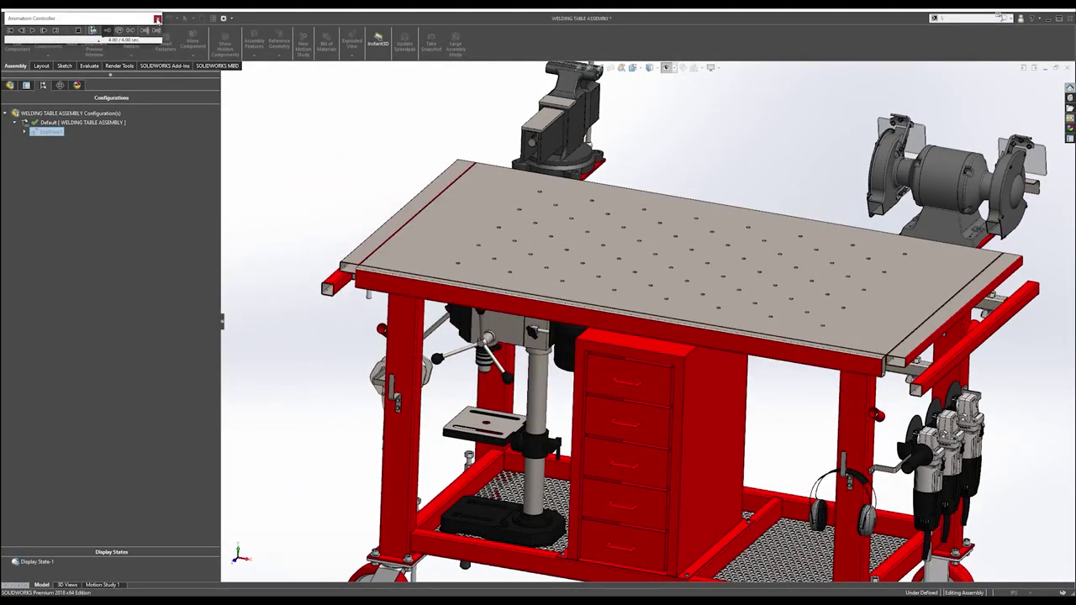
{"action": "right_click", "coordinate": [52, 132]}
{"action": "left_click", "coordinate": [76, 148]}
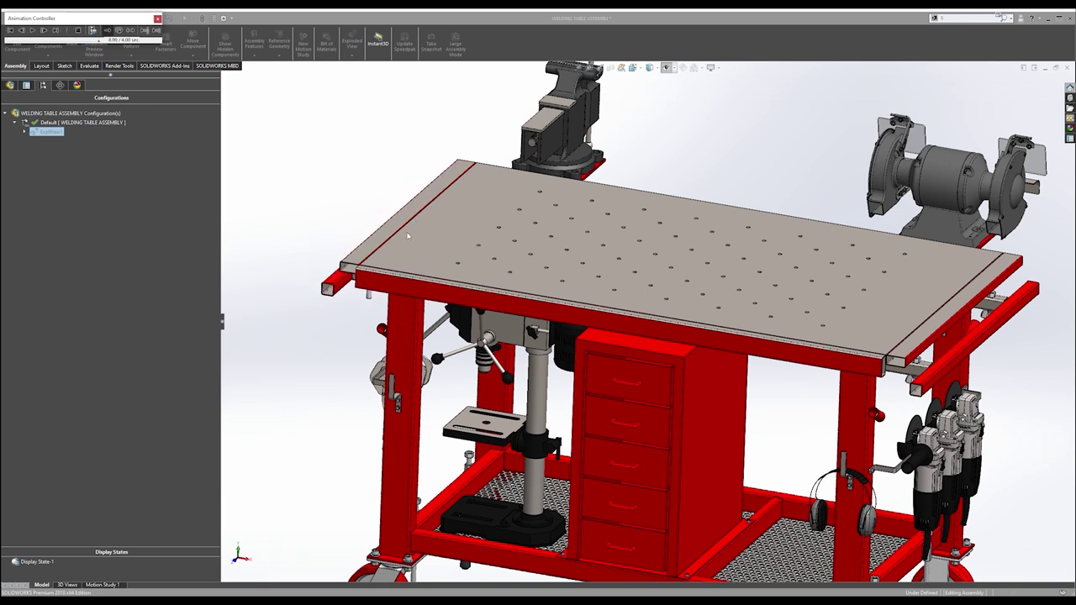
{"action": "left_click", "coordinate": [158, 17]}
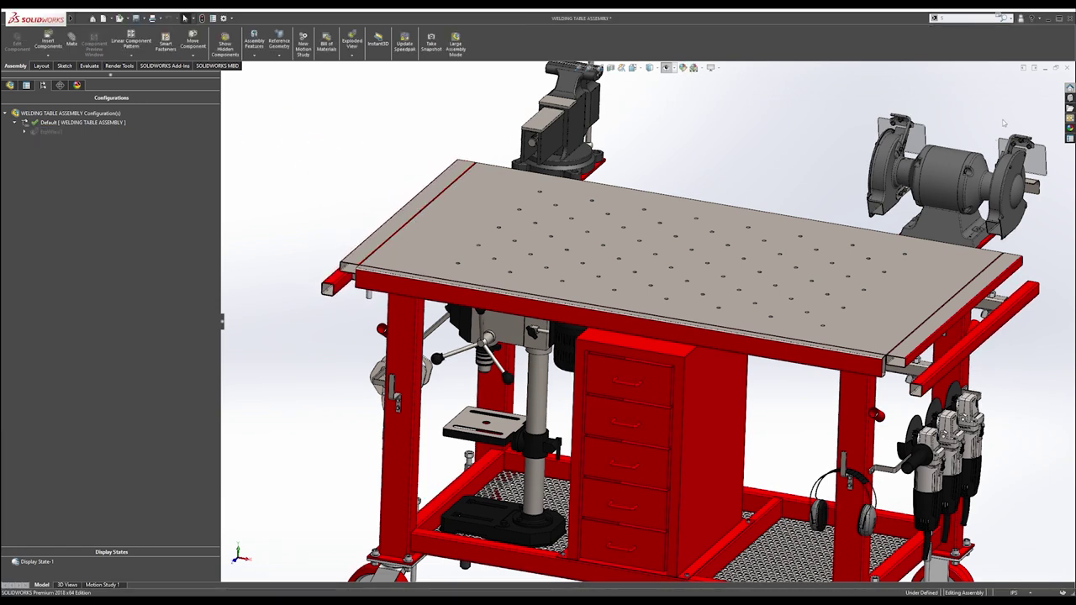
{"action": "left_click", "coordinate": [1056, 68]}
{"action": "left_click", "coordinate": [685, 312]}
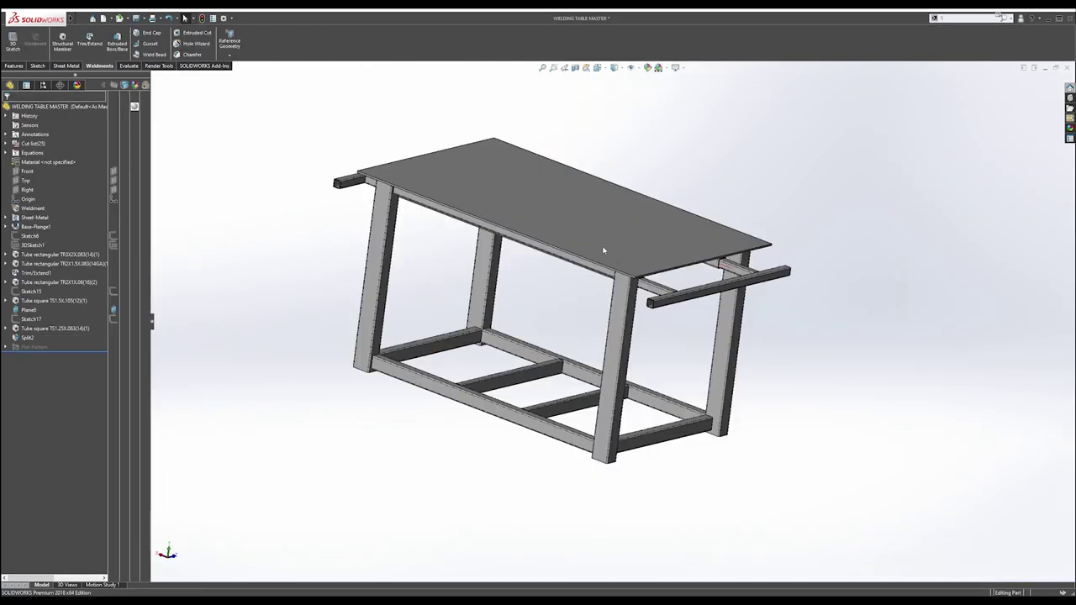
Create a sketch on the table top's upper face and convert its two short edges into sketch lines.
{"action": "middle_click_drag", "start_coordinate": [611, 252], "coordinate": [451, 114]}
{"action": "scroll", "coordinate": [408, 193], "scroll_direction": "down", "scroll_amount": 3}
{"action": "middle_click_drag", "start_coordinate": [411, 204], "coordinate": [408, 381]}
{"action": "scroll", "coordinate": [430, 187], "scroll_direction": "up", "scroll_amount": 4}
{"action": "left_click", "coordinate": [542, 209]}
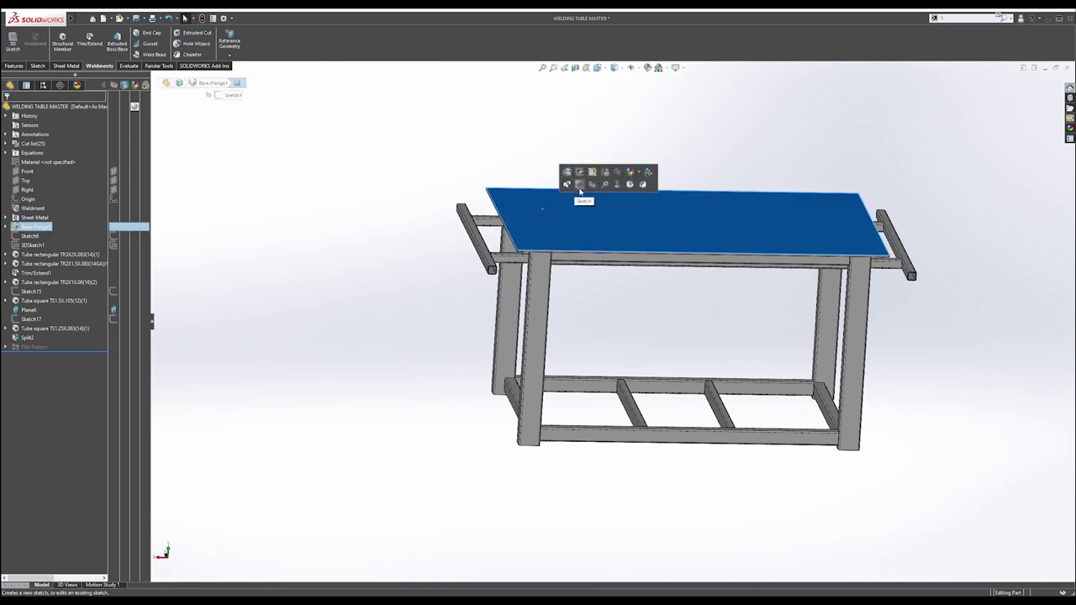
{"action": "left_click", "coordinate": [579, 186]}
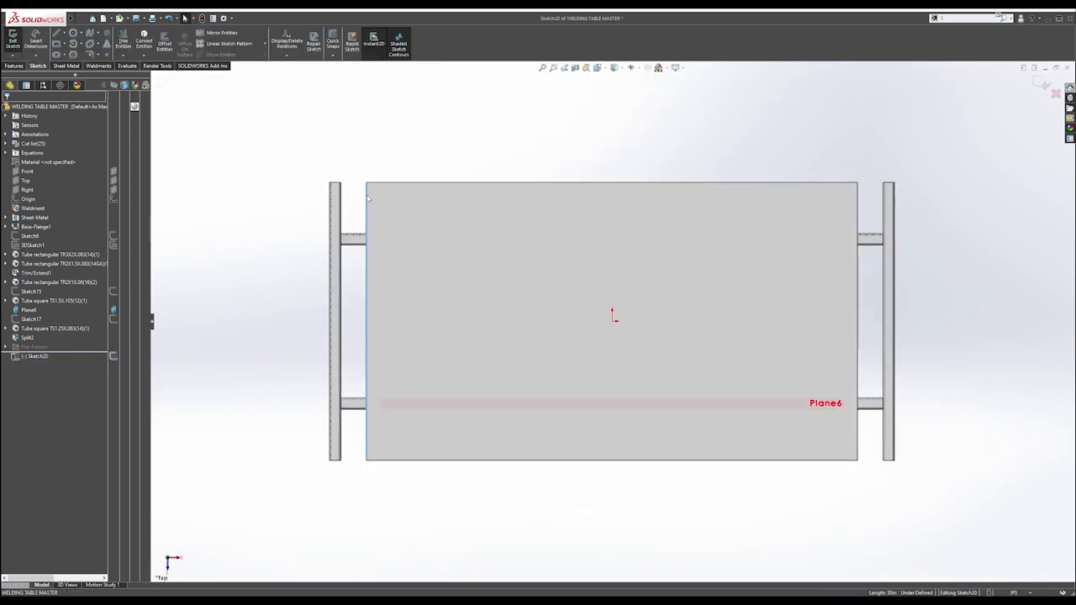
{"action": "left_click", "coordinate": [144, 40]}
{"action": "left_click", "coordinate": [859, 198]}
{"action": "left_click", "coordinate": [148, 38]}
{"action": "scroll", "coordinate": [366, 195], "scroll_direction": "down", "scroll_amount": 5}
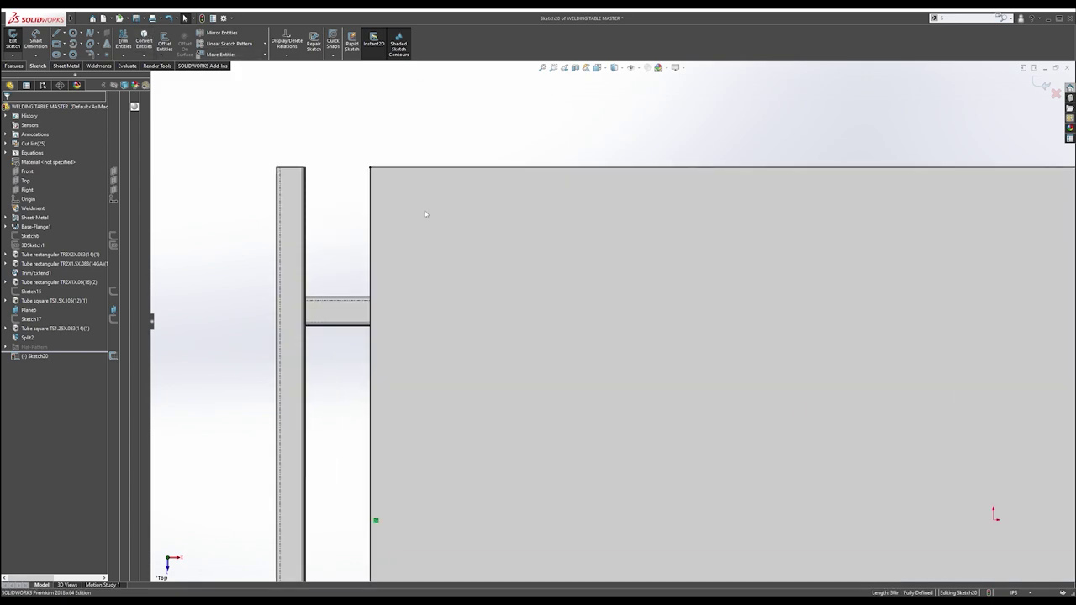
{"action": "middle_click_drag", "start_coordinate": [425, 212], "coordinate": [454, 212]}
{"action": "scroll", "coordinate": [534, 220], "scroll_direction": "up", "scroll_amount": 5}
{"action": "left_click", "coordinate": [1043, 84]}
Set up a Structural Member with the CUSTOM standard, TUBE RECTANGULAR type and size TR2X1X.06(16).
{"action": "middle_click_drag", "start_coordinate": [635, 277], "coordinate": [592, 129]}
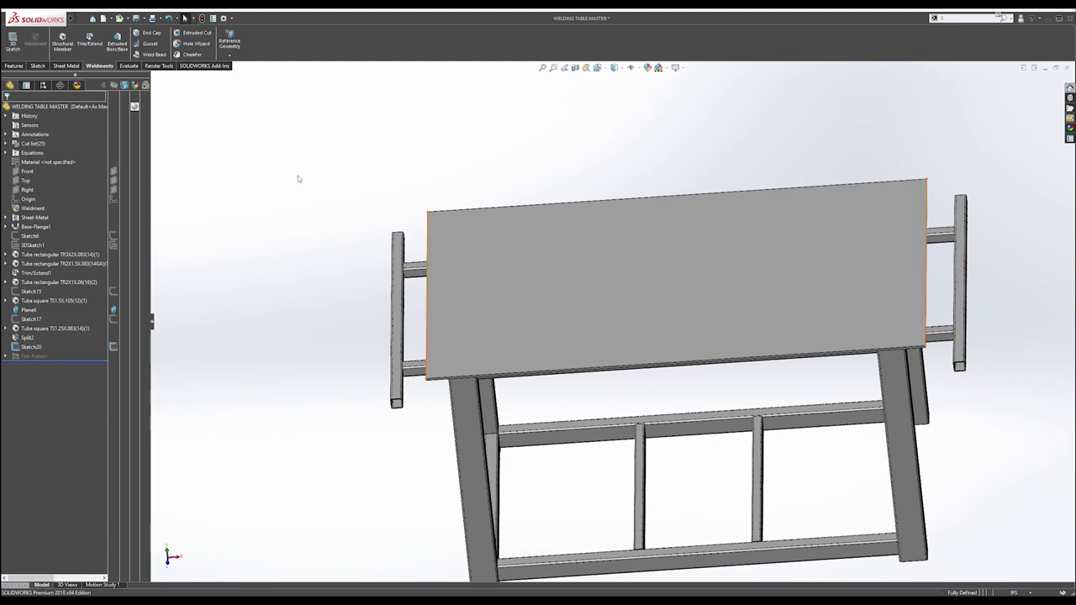
{"action": "left_click", "coordinate": [62, 40]}
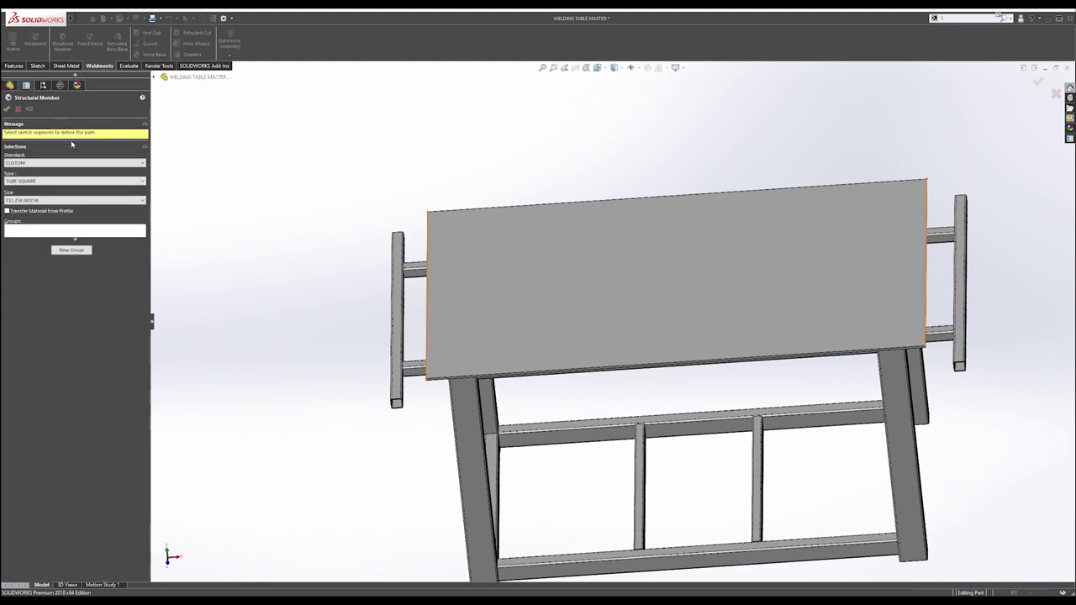
{"action": "left_click", "coordinate": [53, 200]}
{"action": "left_click", "coordinate": [52, 201]}
{"action": "left_click", "coordinate": [48, 182]}
{"action": "left_click", "coordinate": [47, 190]}
{"action": "left_click", "coordinate": [42, 200]}
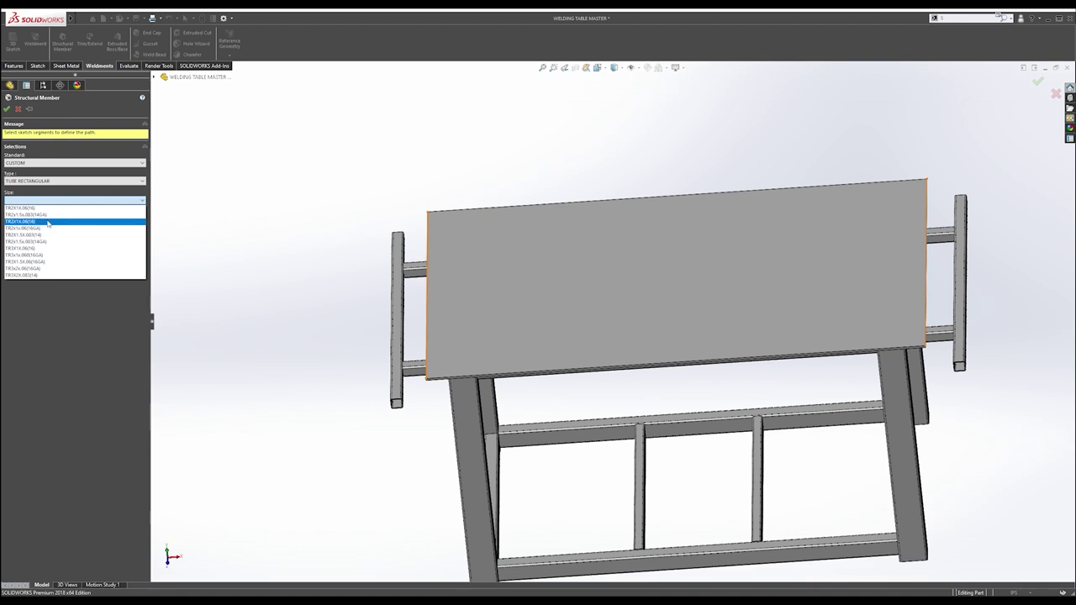
{"action": "left_click", "coordinate": [48, 221]}
{"action": "scroll", "coordinate": [361, 265], "scroll_direction": "down", "scroll_amount": 5}
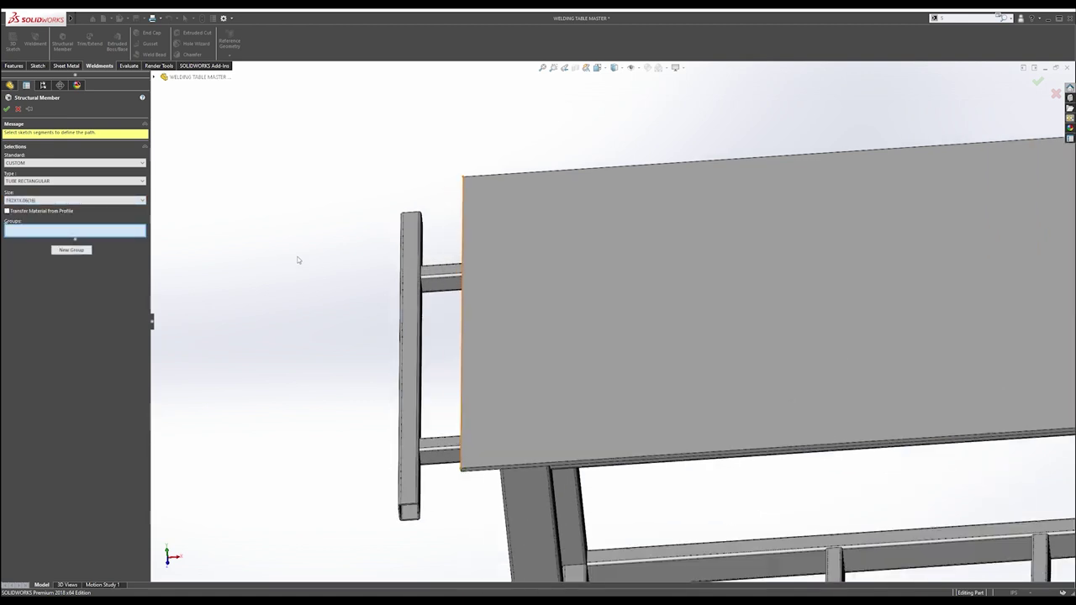
Place the first tube group along one short edge line, rotated 90 degrees, with the profile's upper inner corner on the line.
{"action": "left_click", "coordinate": [72, 251]}
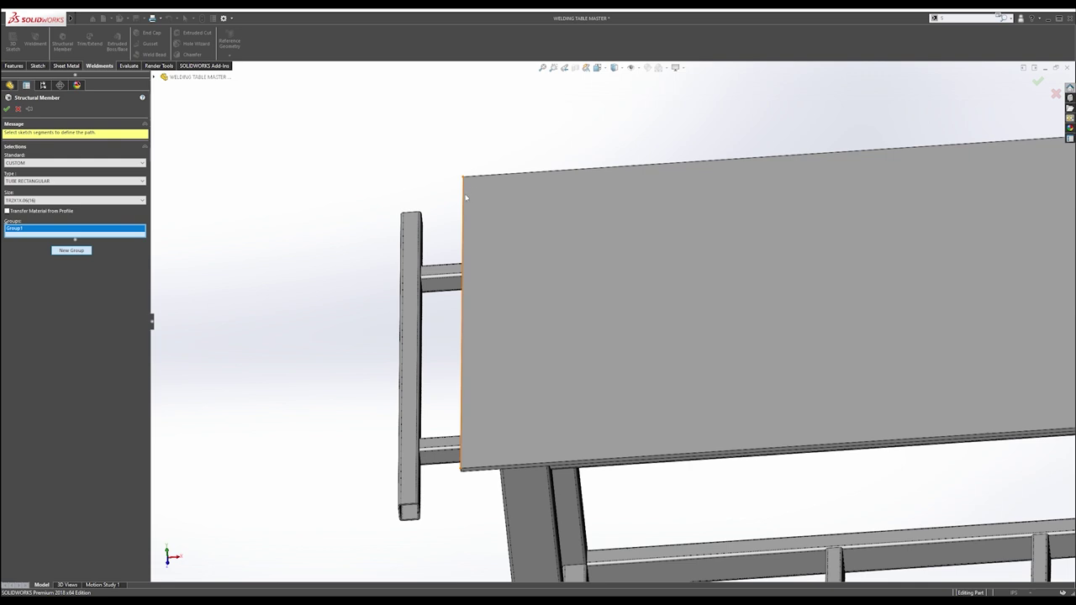
{"action": "left_click", "coordinate": [462, 199]}
{"action": "left_click", "coordinate": [461, 180]}
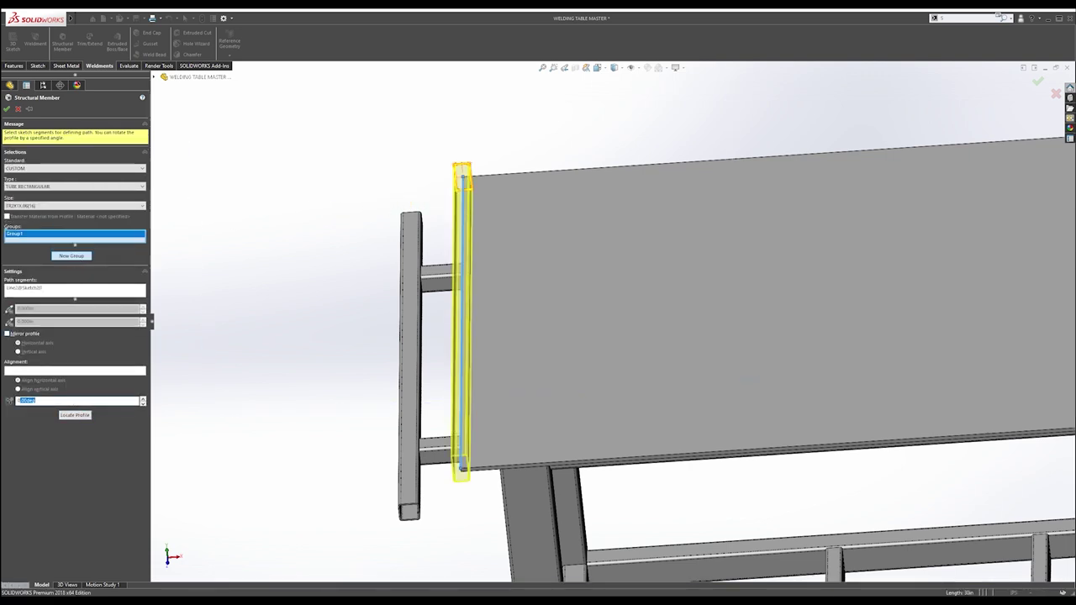
{"action": "type", "text": "90"}
{"action": "key", "text": "Return"}
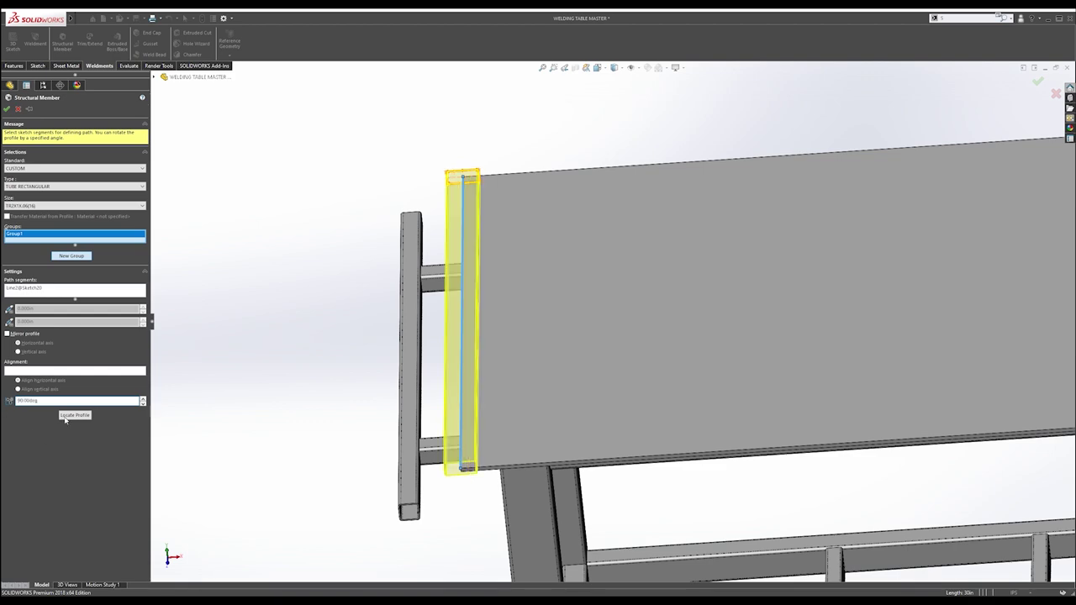
{"action": "left_click", "coordinate": [66, 416]}
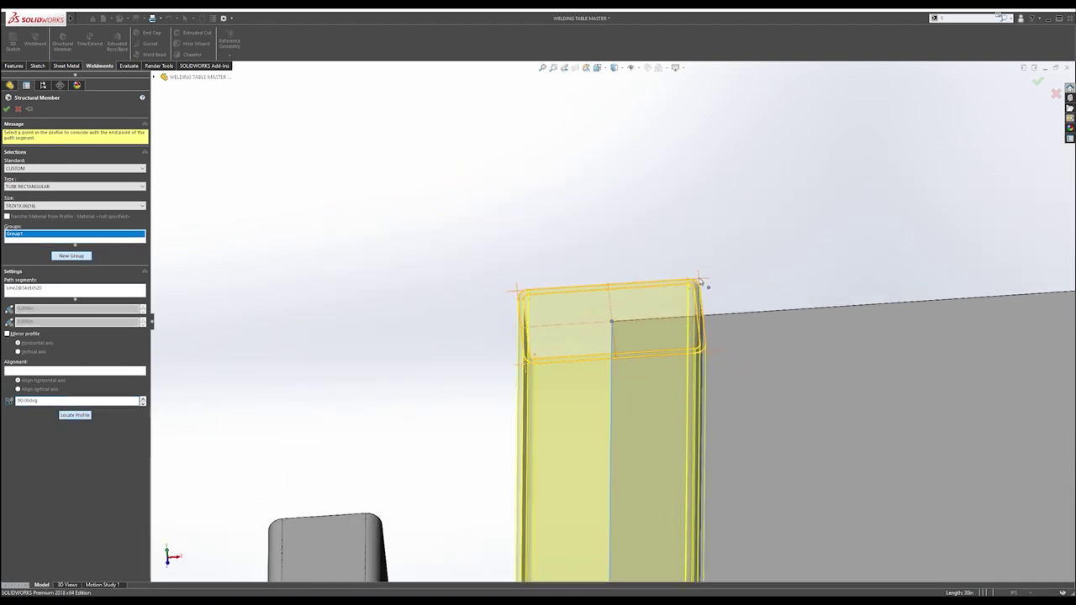
{"action": "left_click", "coordinate": [699, 280]}
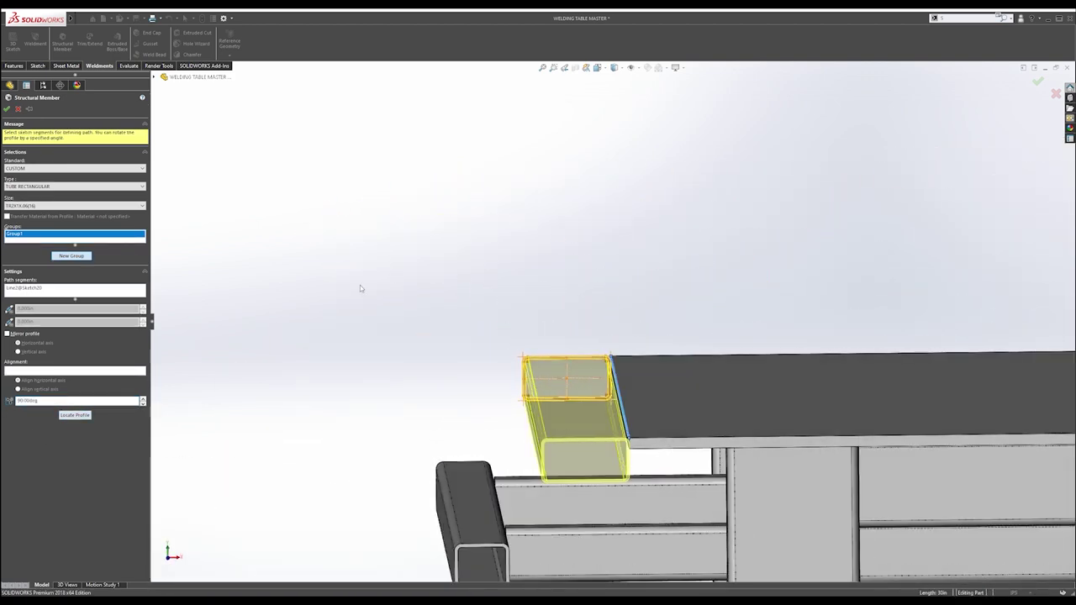
Add a second tube group on the opposite short edge, rotated 90 degrees and located by its upper inner corner, and complete the member.
{"action": "left_click", "coordinate": [72, 256]}
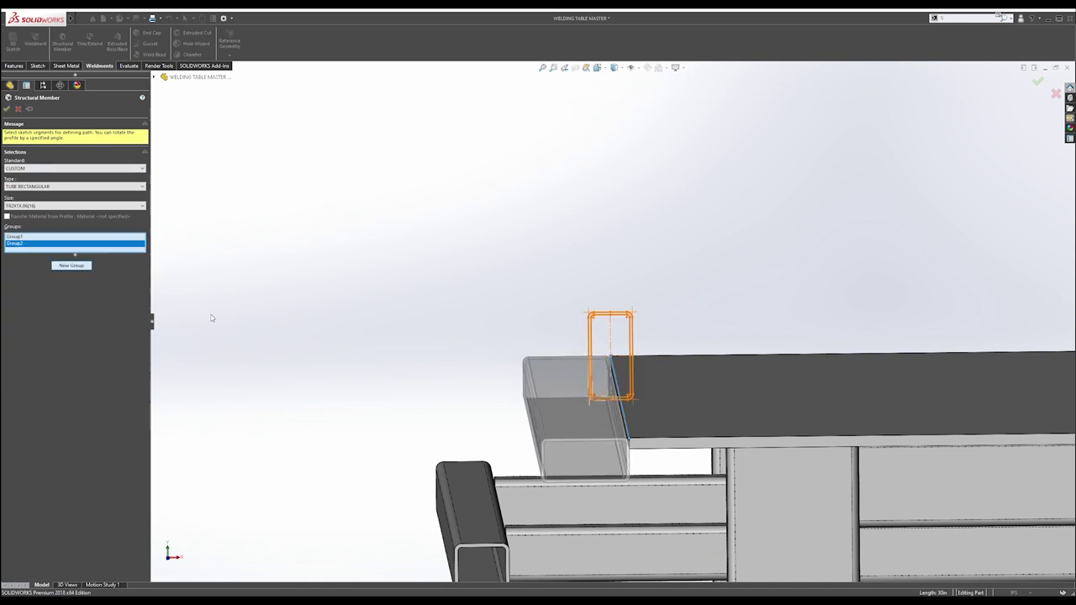
{"action": "scroll", "coordinate": [362, 370], "scroll_direction": "up", "scroll_amount": 6}
{"action": "scroll", "coordinate": [876, 310], "scroll_direction": "down", "scroll_amount": 6}
{"action": "middle_click_drag", "start_coordinate": [876, 309], "coordinate": [743, 289]}
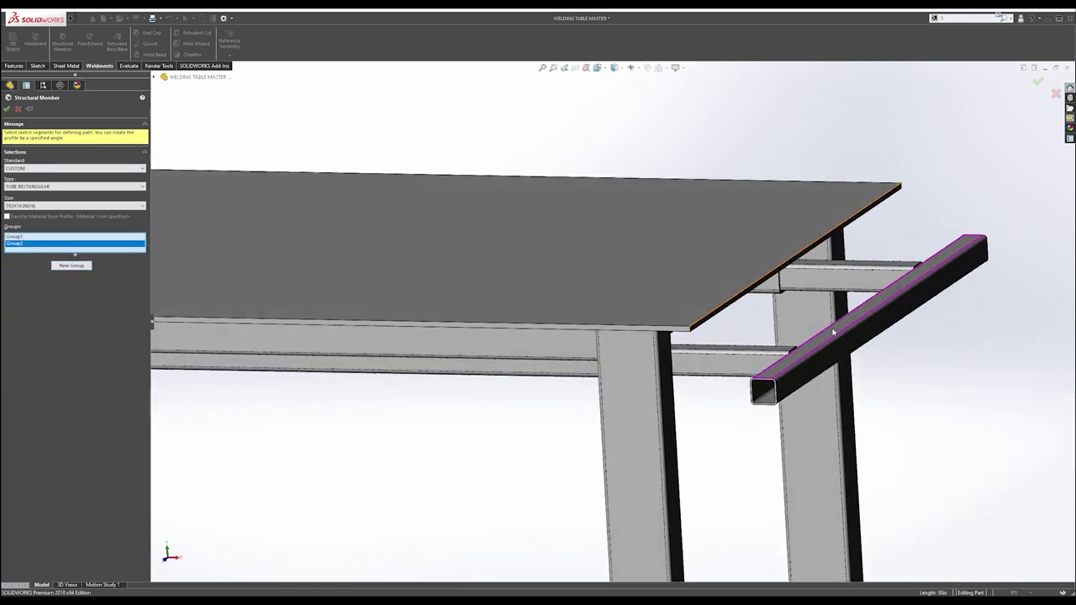
{"action": "left_click", "coordinate": [754, 289]}
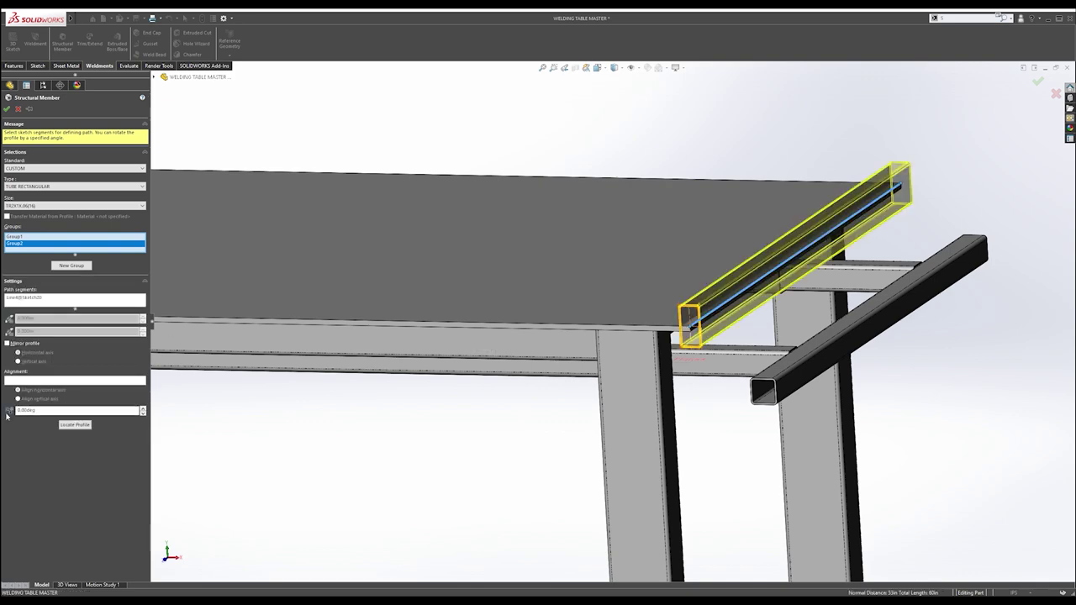
{"action": "type", "text": "90"}
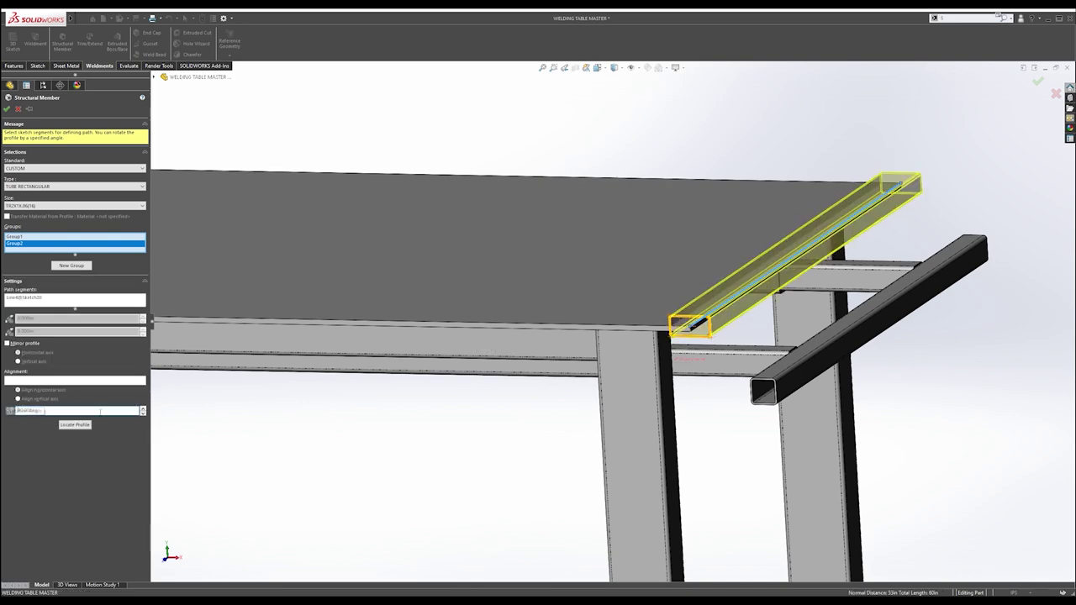
{"action": "left_click", "coordinate": [83, 427]}
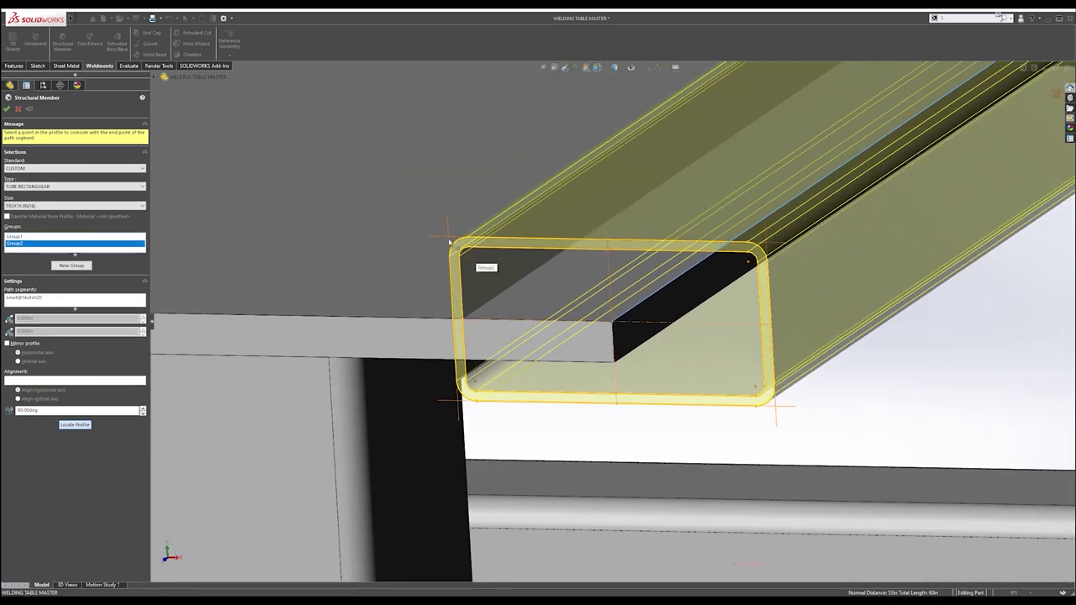
{"action": "left_click", "coordinate": [448, 242]}
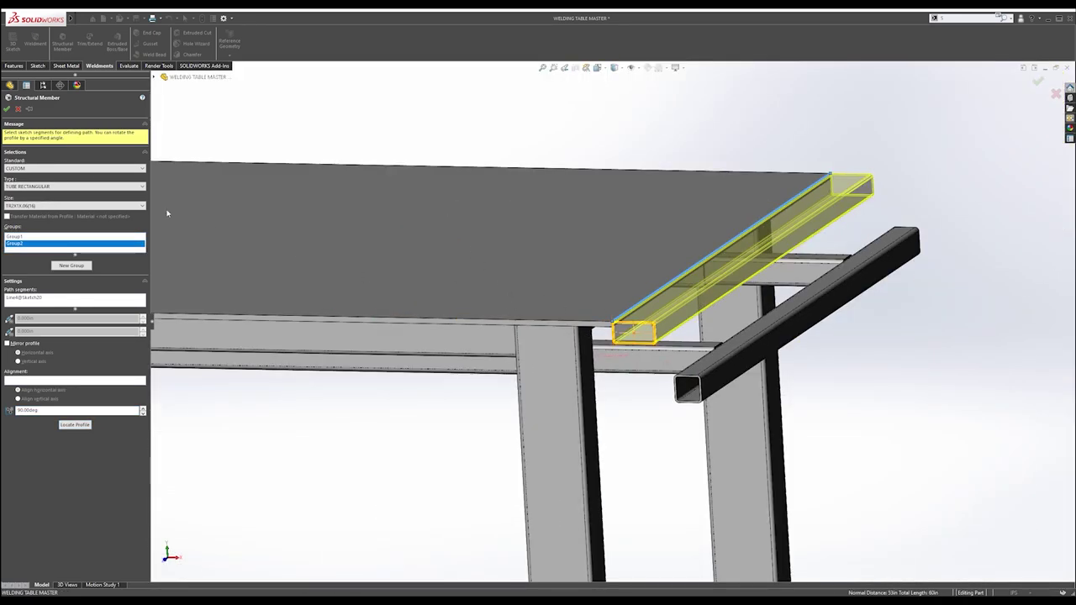
{"action": "left_click", "coordinate": [7, 109]}
Examine the new rectangular tubes along both short ends of the table top from several angles.
{"action": "scroll", "coordinate": [605, 254], "scroll_direction": "up", "scroll_amount": 5}
{"action": "middle_click_drag", "start_coordinate": [606, 255], "coordinate": [465, 310]}
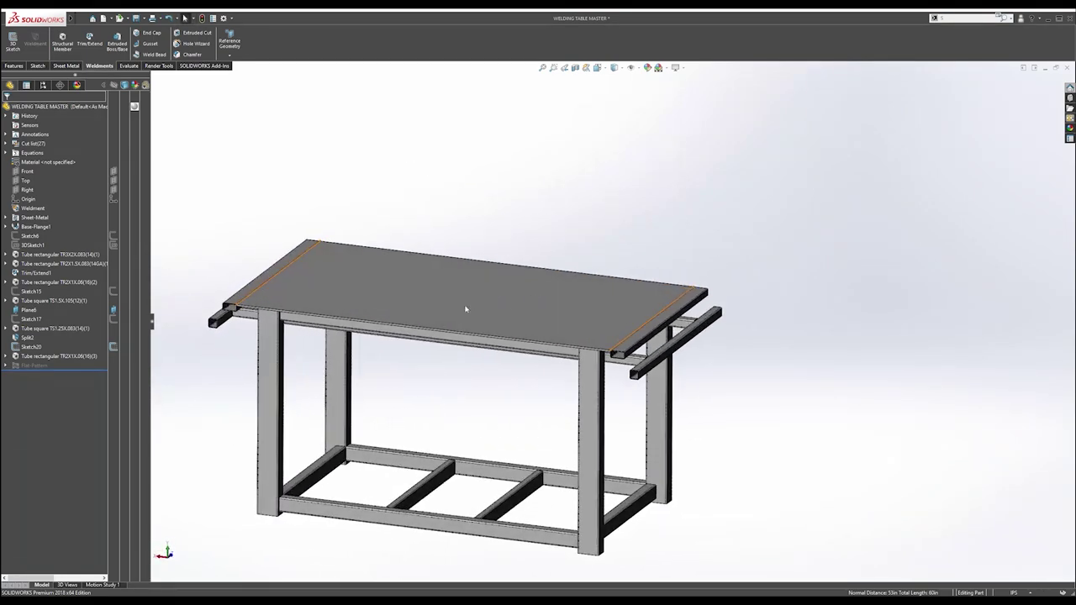
{"action": "middle_click_drag", "start_coordinate": [417, 316], "coordinate": [388, 256]}
{"action": "scroll", "coordinate": [380, 298], "scroll_direction": "down", "scroll_amount": 2}
{"action": "middle_click", "coordinate": [411, 333]}
{"action": "scroll", "coordinate": [344, 326], "scroll_direction": "up", "scroll_amount": 3}
{"action": "middle_click_drag", "start_coordinate": [346, 324], "coordinate": [368, 416]}
{"action": "middle_click_drag", "start_coordinate": [355, 359], "coordinate": [336, 395]}
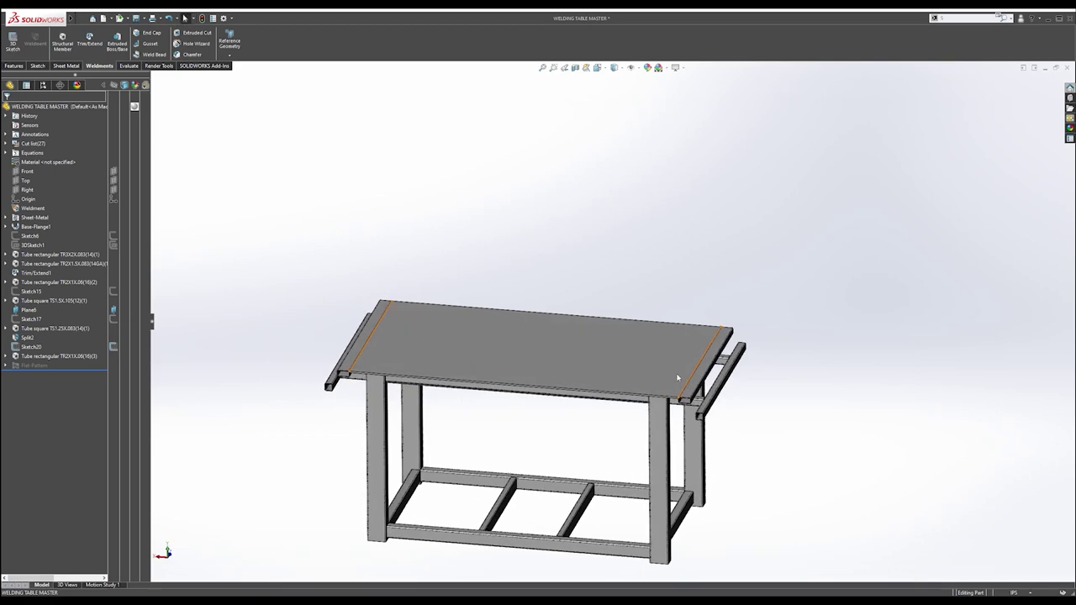
{"action": "middle_click_drag", "start_coordinate": [667, 384], "coordinate": [445, 437]}
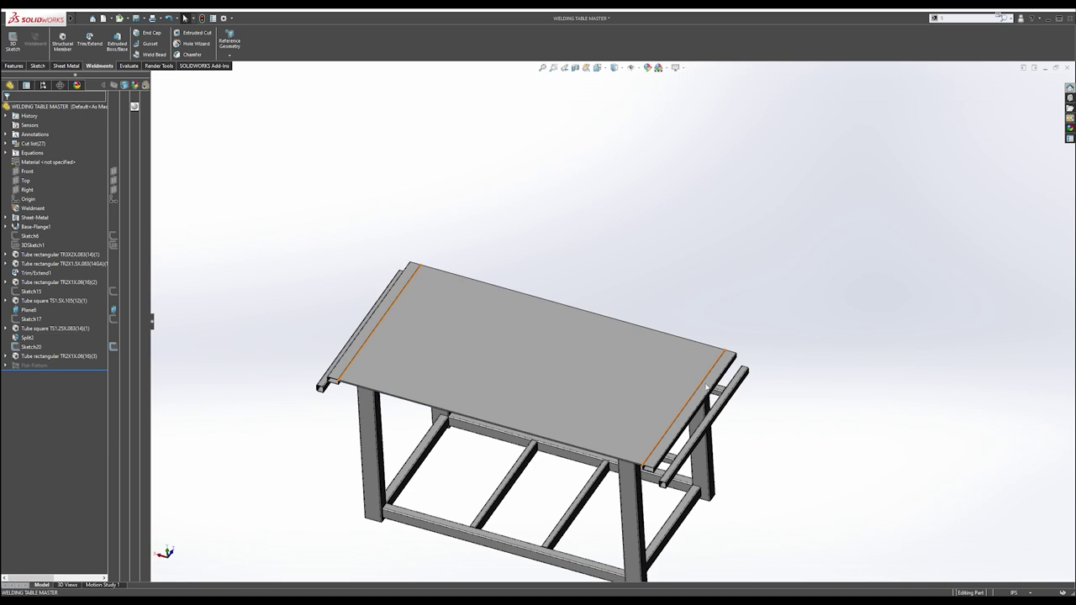
{"action": "middle_click_drag", "start_coordinate": [706, 386], "coordinate": [608, 55]}
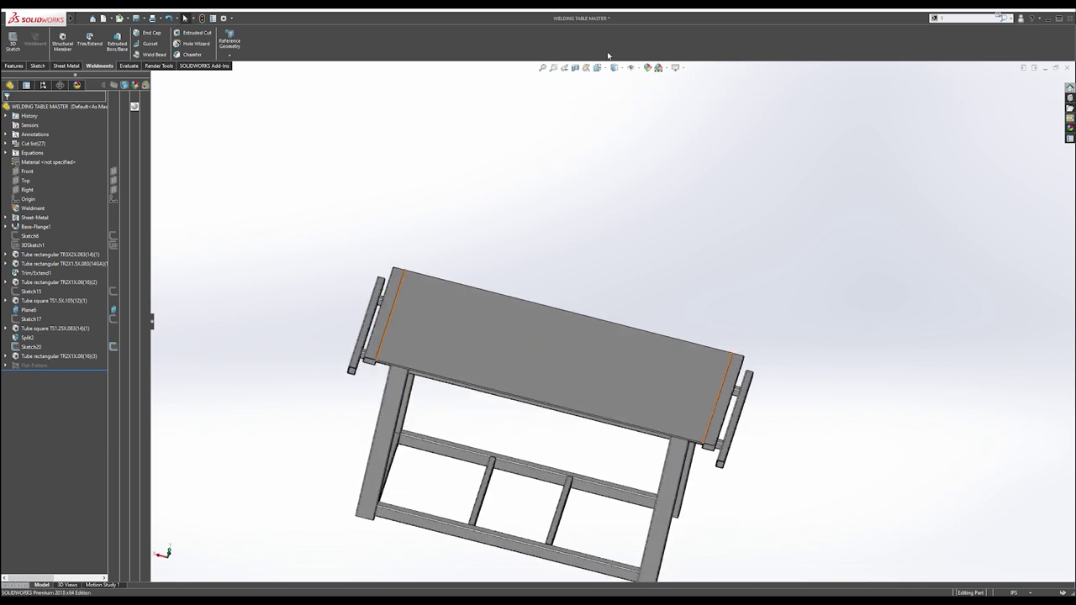
Create a sketch on the table top's upper face and convert its long front edge into a sketch line.
{"action": "left_click", "coordinate": [622, 70]}
{"action": "left_click", "coordinate": [599, 67]}
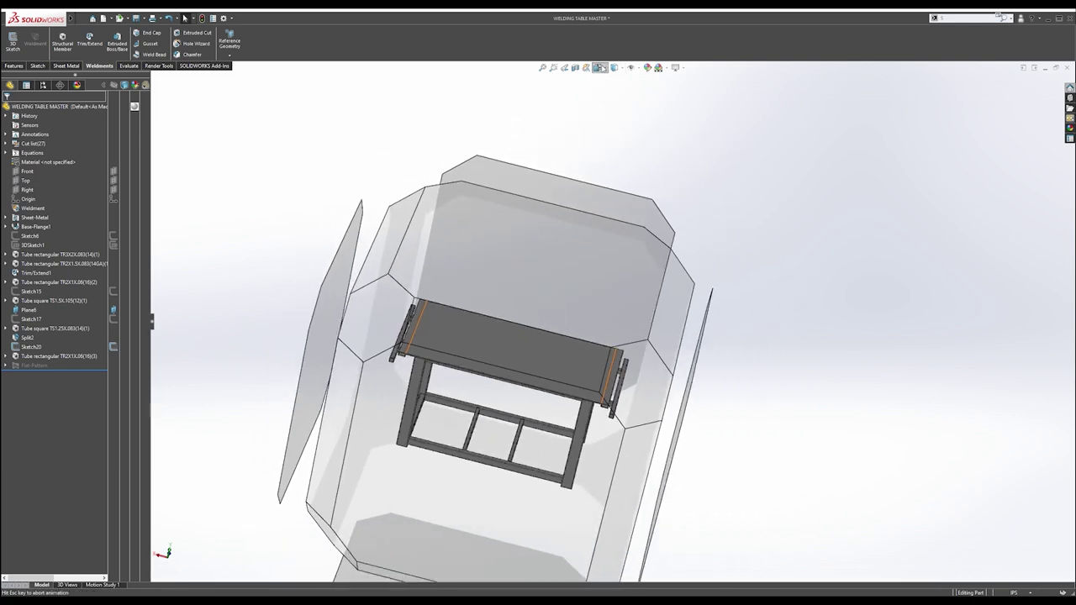
{"action": "left_click", "coordinate": [609, 90]}
{"action": "middle_click_drag", "start_coordinate": [536, 316], "coordinate": [473, 211]}
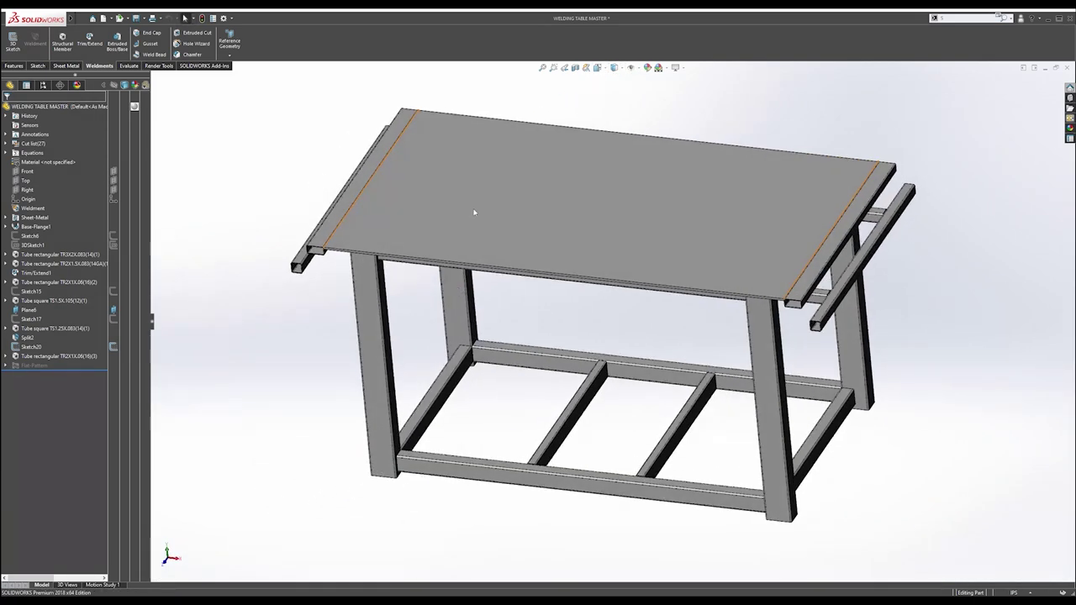
{"action": "left_click", "coordinate": [505, 203]}
{"action": "left_click", "coordinate": [510, 184]}
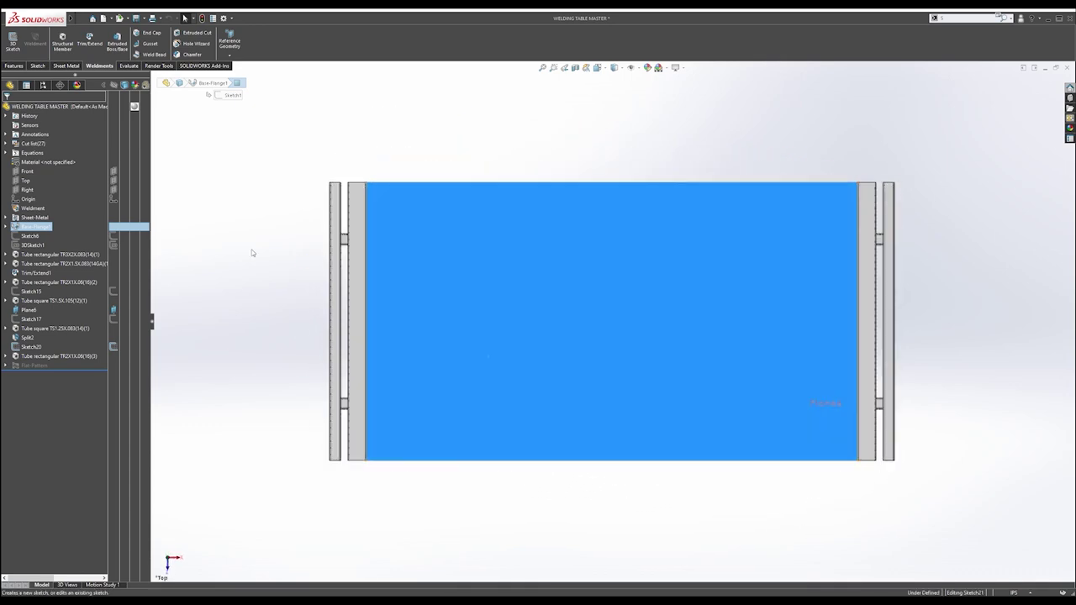
{"action": "left_click", "coordinate": [418, 460]}
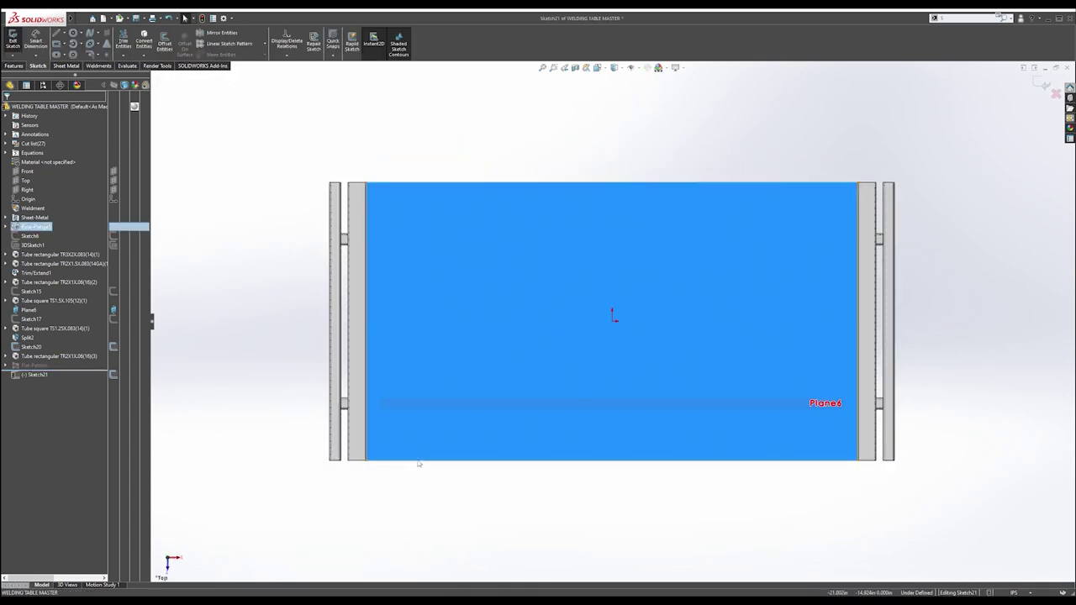
{"action": "left_click", "coordinate": [419, 463]}
{"action": "left_click", "coordinate": [420, 463]}
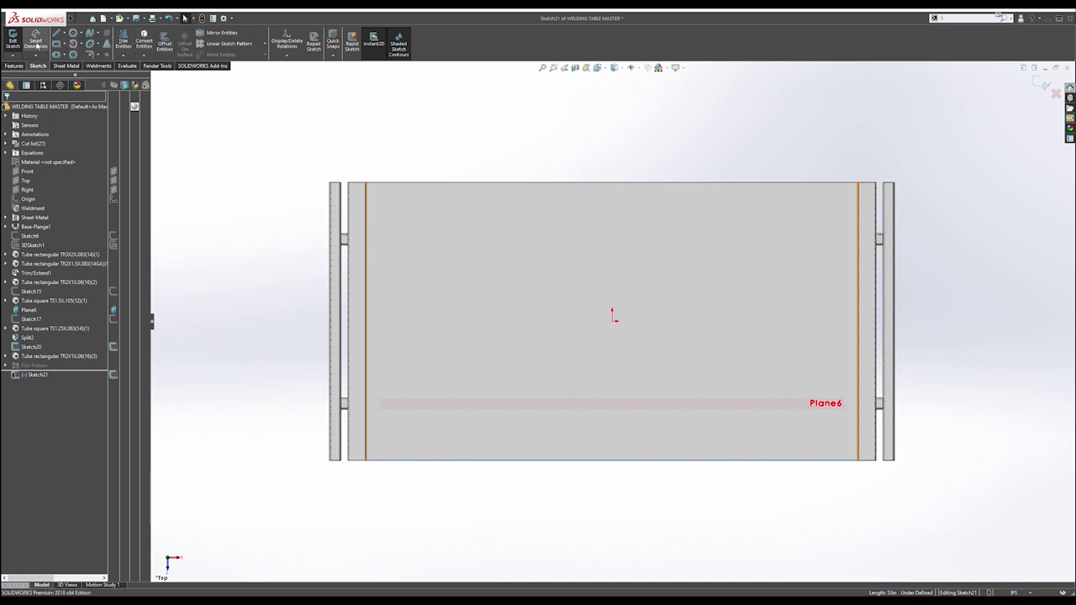
{"action": "left_click", "coordinate": [144, 40]}
{"action": "key", "text": "ctrl+7"}
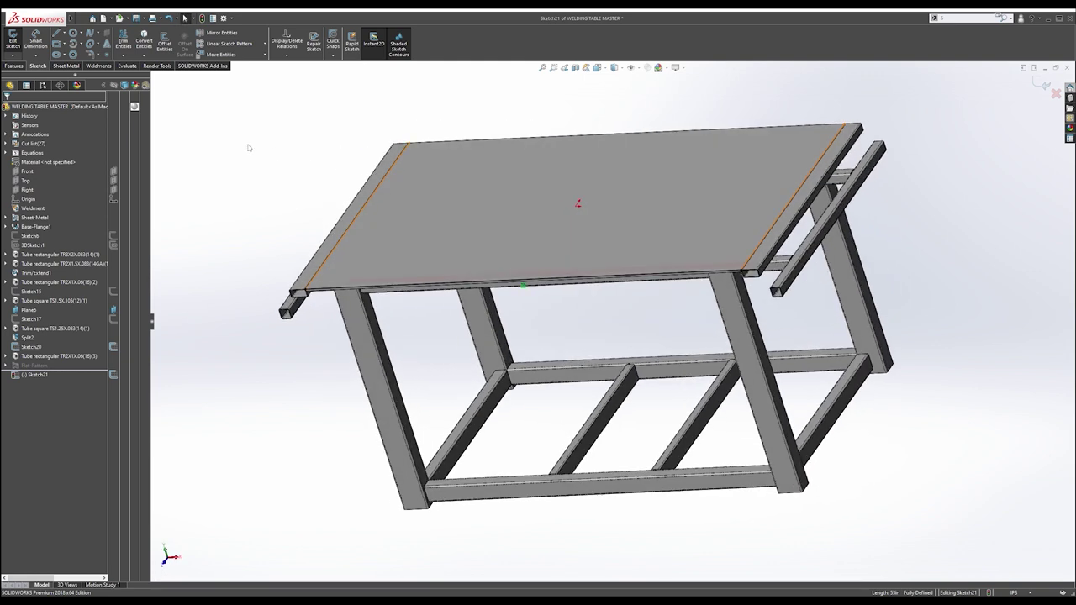
Finish the edge sketch and start a TR2X1X.06(16) rectangular tube member along the table top's long front edge line.
{"action": "left_click", "coordinate": [1042, 84]}
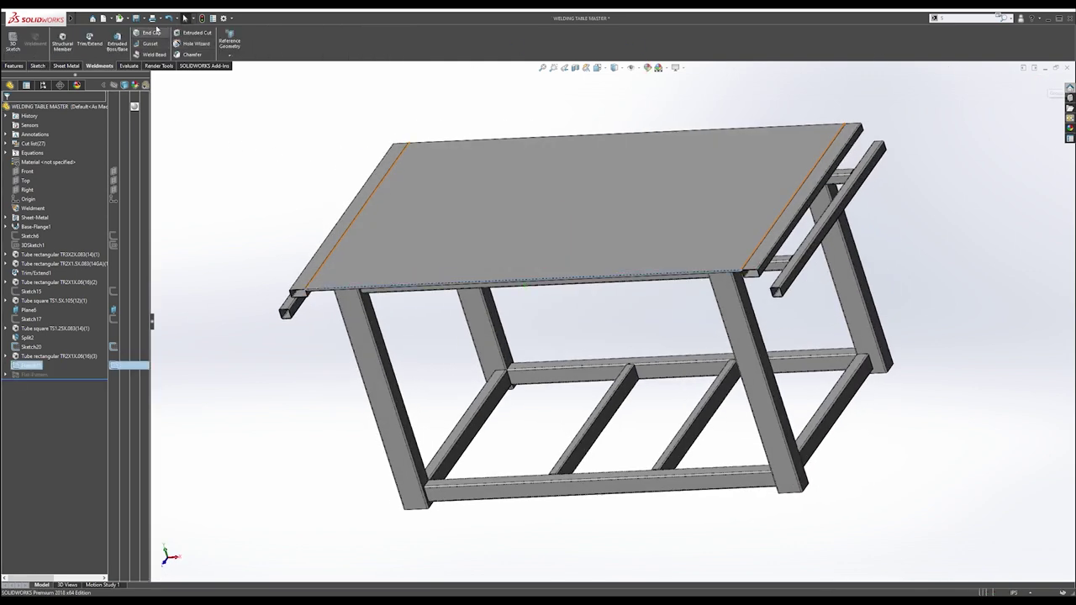
{"action": "left_click", "coordinate": [62, 42]}
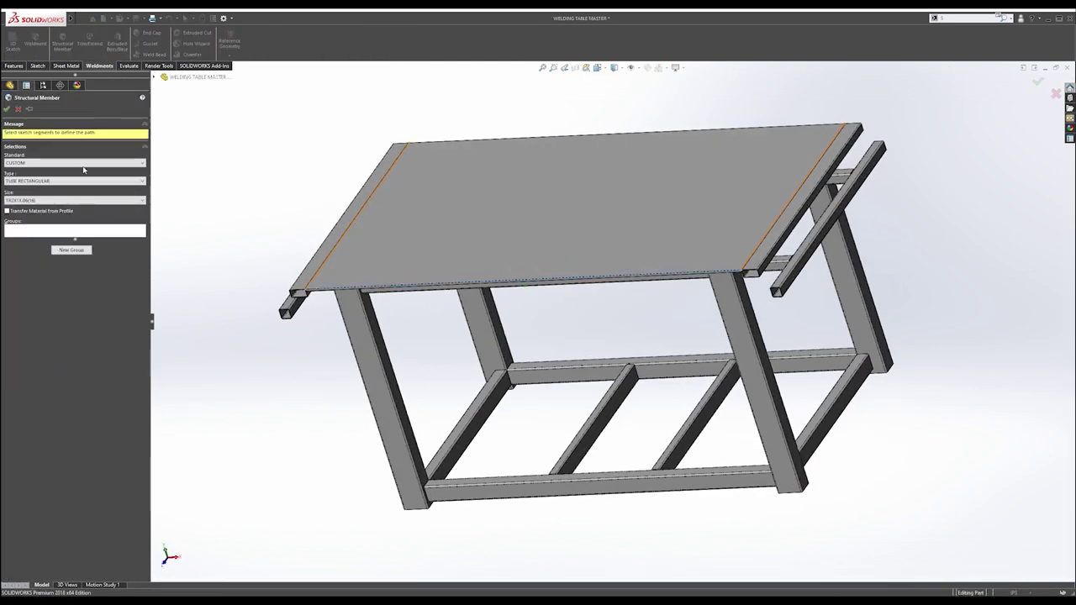
{"action": "left_click", "coordinate": [48, 232]}
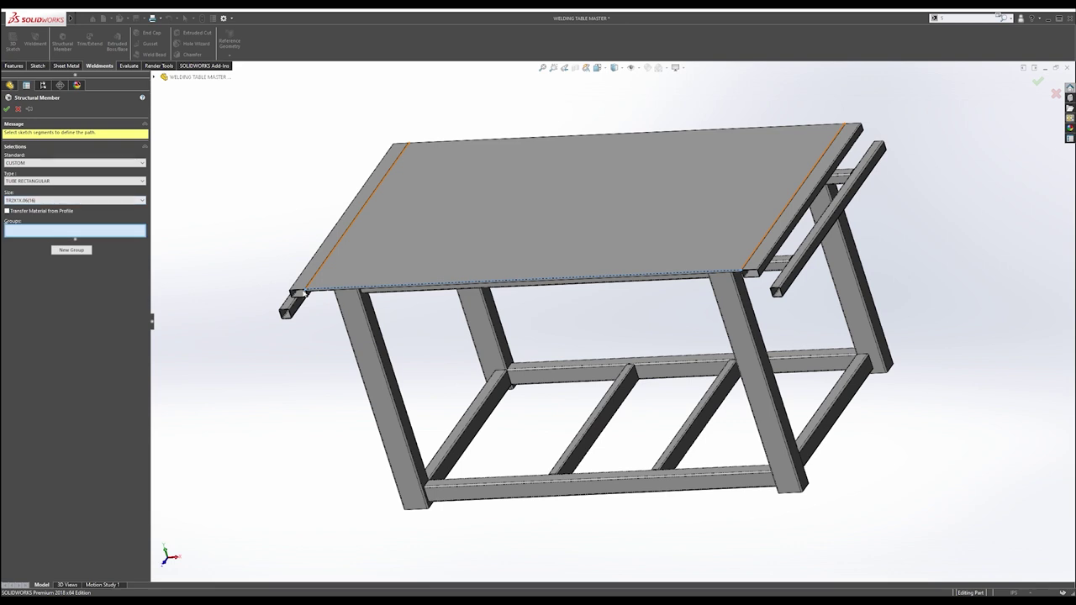
{"action": "left_click", "coordinate": [320, 292]}
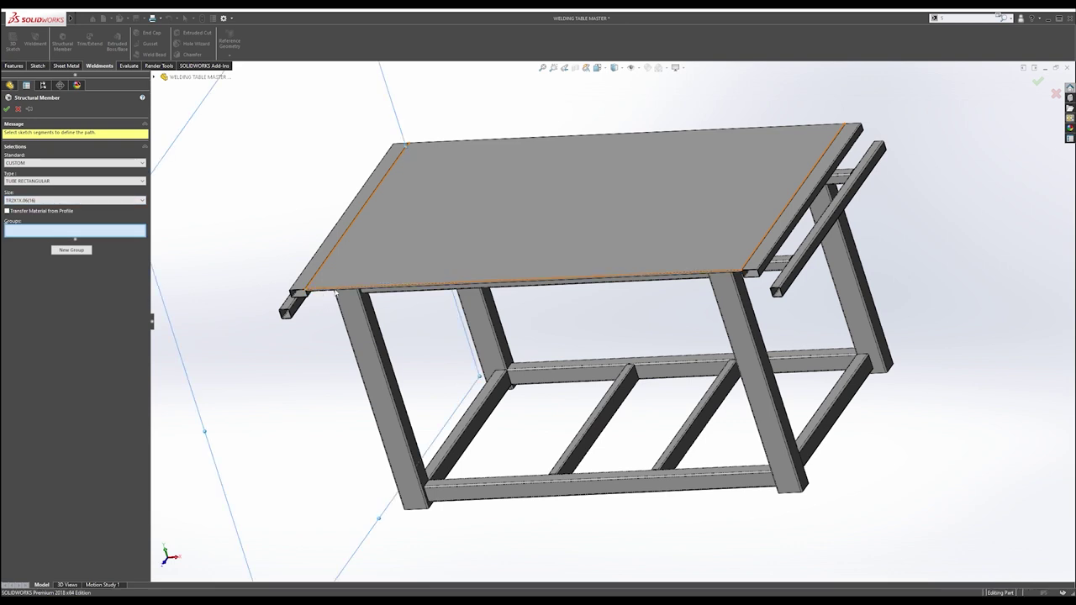
{"action": "left_click", "coordinate": [342, 287]}
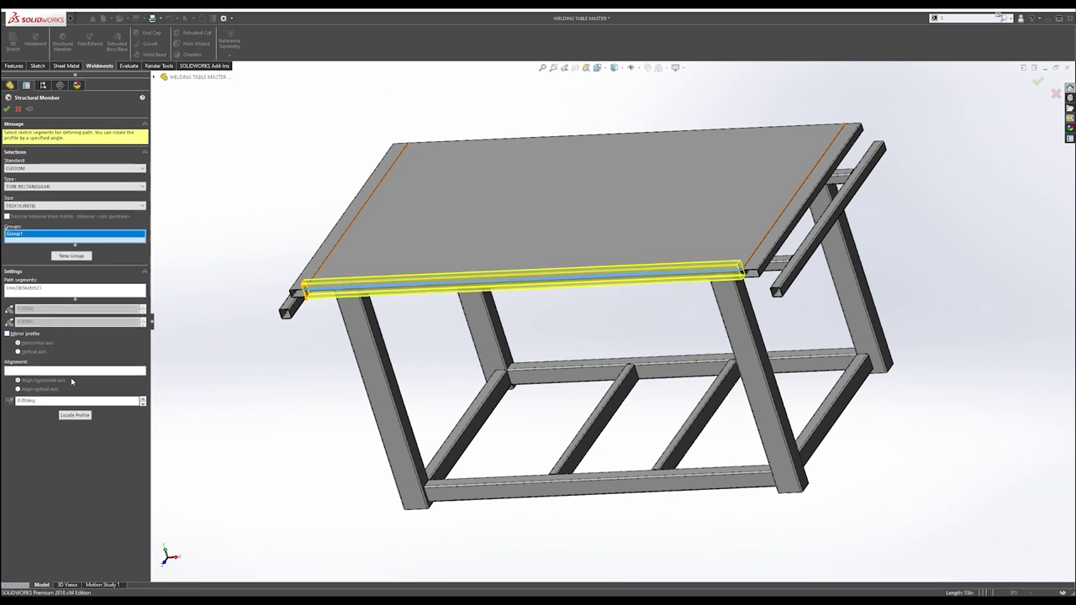
Locate the front tube's profile by its upper inner corner on the edge line and complete the member.
{"action": "left_click", "coordinate": [75, 415]}
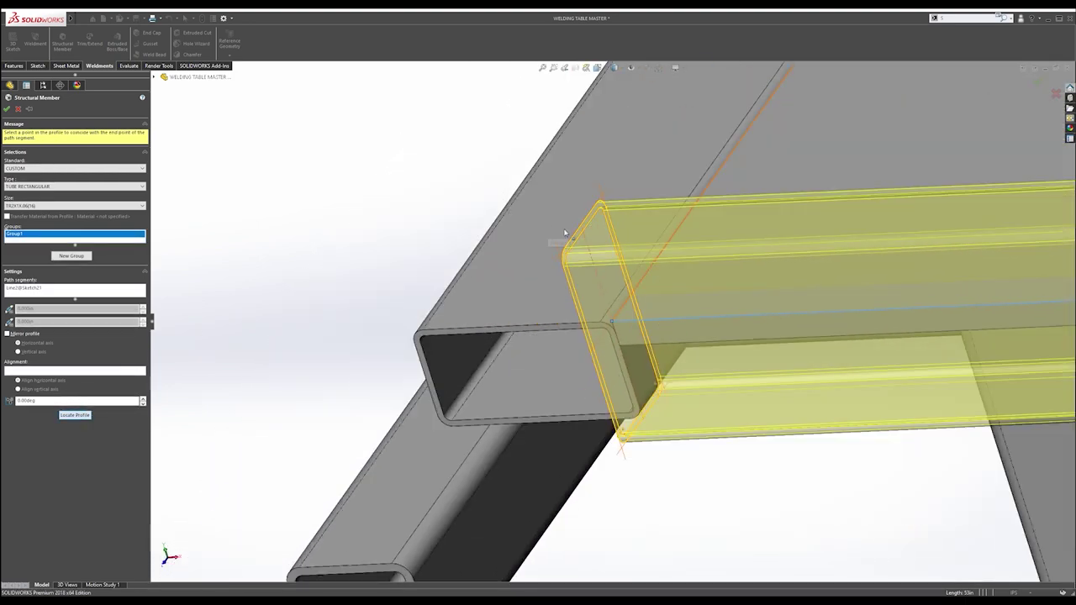
{"action": "left_click", "coordinate": [579, 230]}
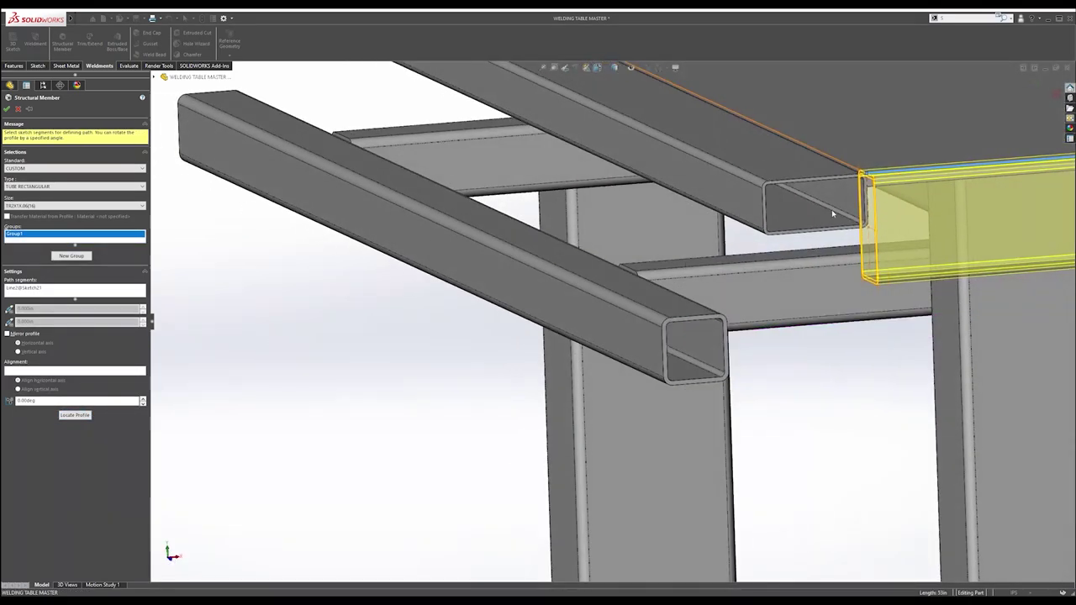
{"action": "scroll", "coordinate": [832, 214], "scroll_direction": "up", "scroll_amount": 2}
{"action": "middle_click_drag", "start_coordinate": [832, 214], "coordinate": [750, 271]}
{"action": "scroll", "coordinate": [740, 264], "scroll_direction": "down", "scroll_amount": 4}
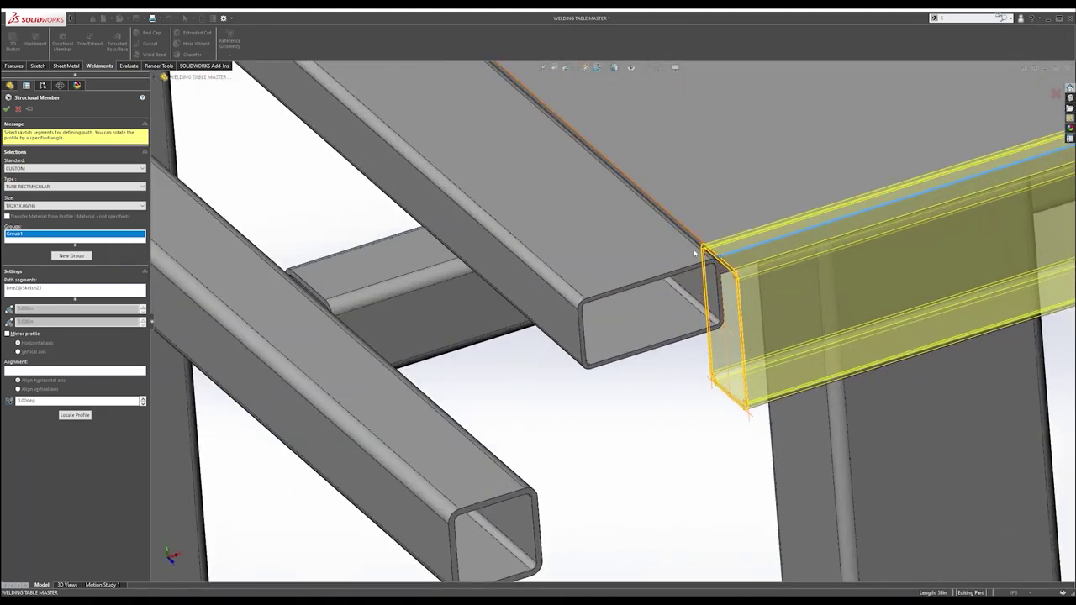
{"action": "left_click", "coordinate": [75, 415]}
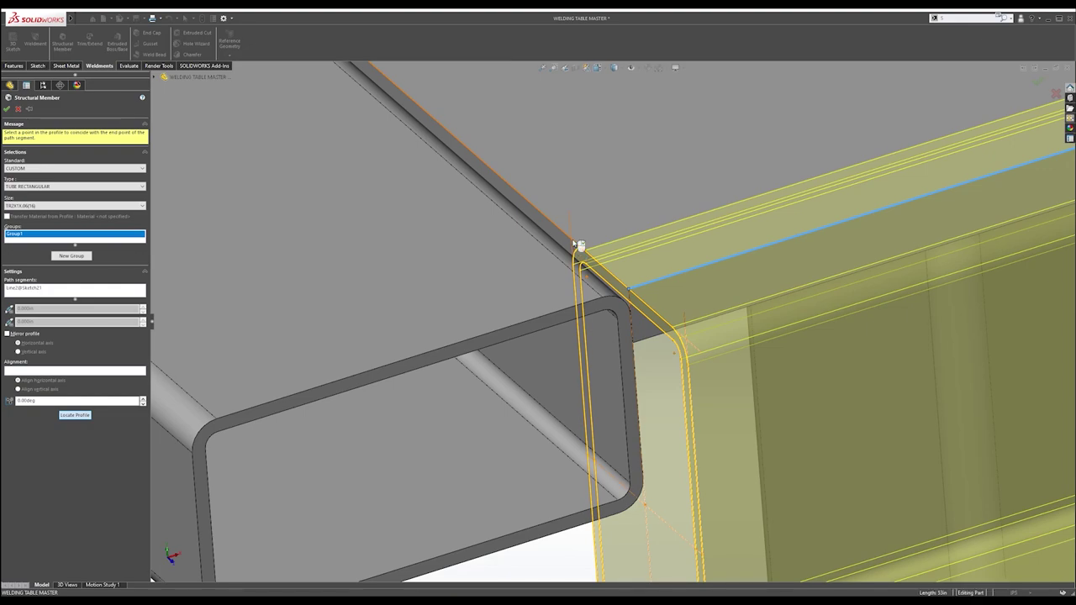
{"action": "left_click", "coordinate": [572, 242]}
{"action": "scroll", "coordinate": [684, 305], "scroll_direction": "up", "scroll_amount": 2}
{"action": "middle_click_drag", "start_coordinate": [684, 305], "coordinate": [655, 345]}
{"action": "scroll", "coordinate": [685, 290], "scroll_direction": "up", "scroll_amount": 8}
{"action": "left_click", "coordinate": [7, 109]}
Examine the table's underside around the new front tube, corner leg and square extension arms.
{"action": "middle_click_drag", "start_coordinate": [317, 190], "coordinate": [689, 376]}
{"action": "scroll", "coordinate": [688, 375], "scroll_direction": "down", "scroll_amount": 3}
{"action": "middle_click_drag", "start_coordinate": [663, 336], "coordinate": [642, 273]}
{"action": "middle_click_drag", "start_coordinate": [616, 353], "coordinate": [548, 359]}
{"action": "left_click", "coordinate": [518, 334]}
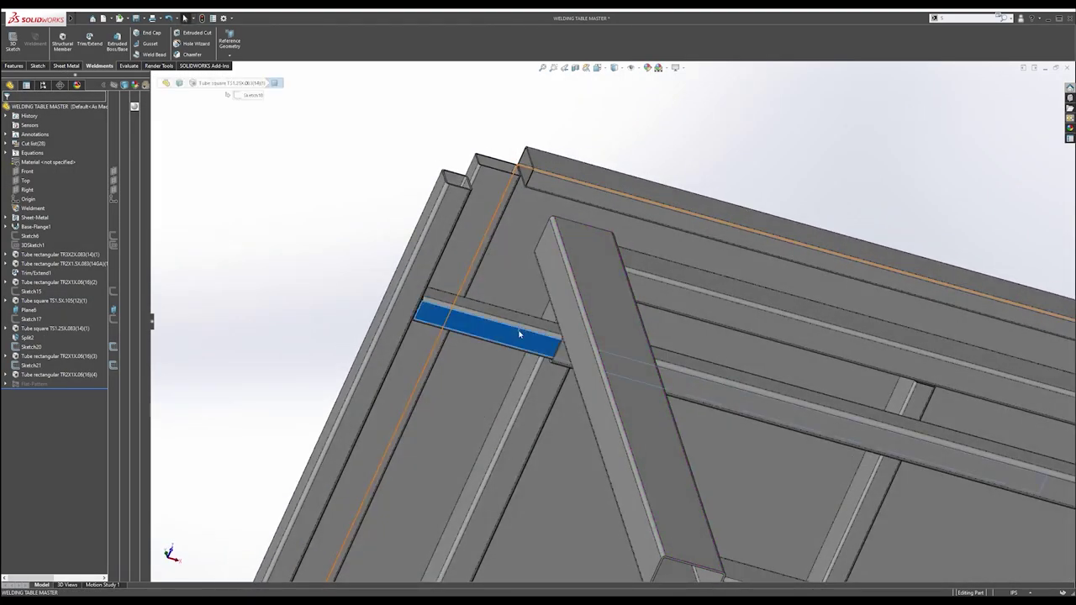
{"action": "left_click", "coordinate": [698, 383]}
{"action": "middle_click_drag", "start_coordinate": [535, 207], "coordinate": [520, 377]}
{"action": "middle_click_drag", "start_coordinate": [545, 251], "coordinate": [520, 343]}
{"action": "scroll", "coordinate": [570, 194], "scroll_direction": "up", "scroll_amount": 5}
{"action": "middle_click_drag", "start_coordinate": [570, 194], "coordinate": [591, 214]}
{"action": "left_click", "coordinate": [590, 239]}
{"action": "mouse_move", "coordinate": [597, 286]}
{"action": "middle_mouse_down"}
{"action": "mouse_move", "coordinate": [639, 211]}
{"action": "mouse_move", "coordinate": [610, 294]}
{"action": "middle_mouse_up"}
{"action": "scroll", "coordinate": [595, 329], "scroll_direction": "down", "scroll_amount": 4}
{"action": "middle_click_drag", "start_coordinate": [552, 328], "coordinate": [543, 301]}
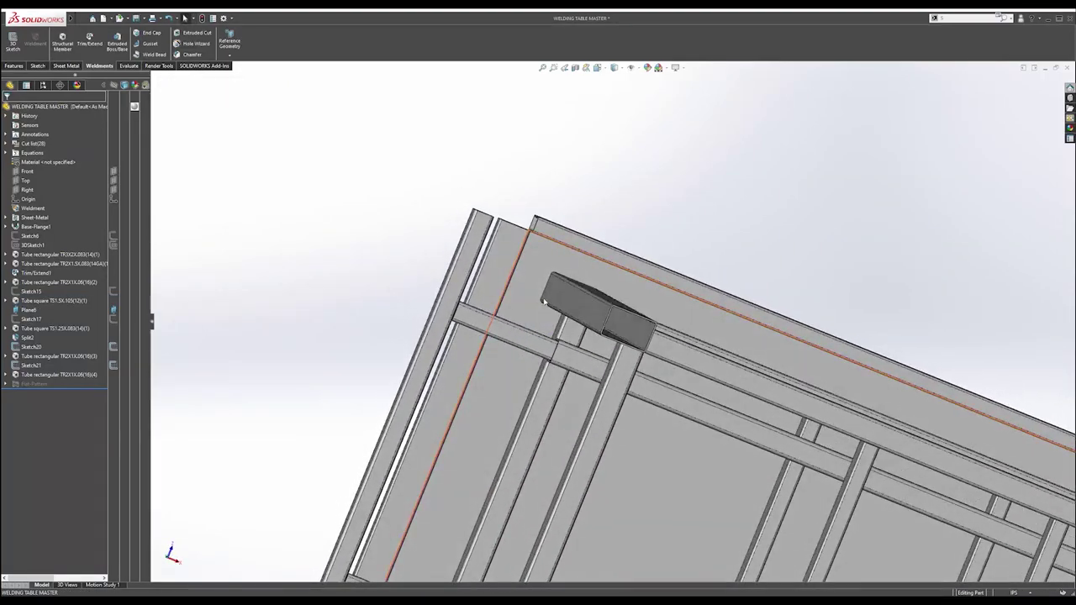
{"action": "scroll", "coordinate": [542, 301], "scroll_direction": "down", "scroll_amount": 2}
Start a sketch on the underside face of the table top.
{"action": "left_click", "coordinate": [538, 290]}
{"action": "left_click", "coordinate": [568, 259]}
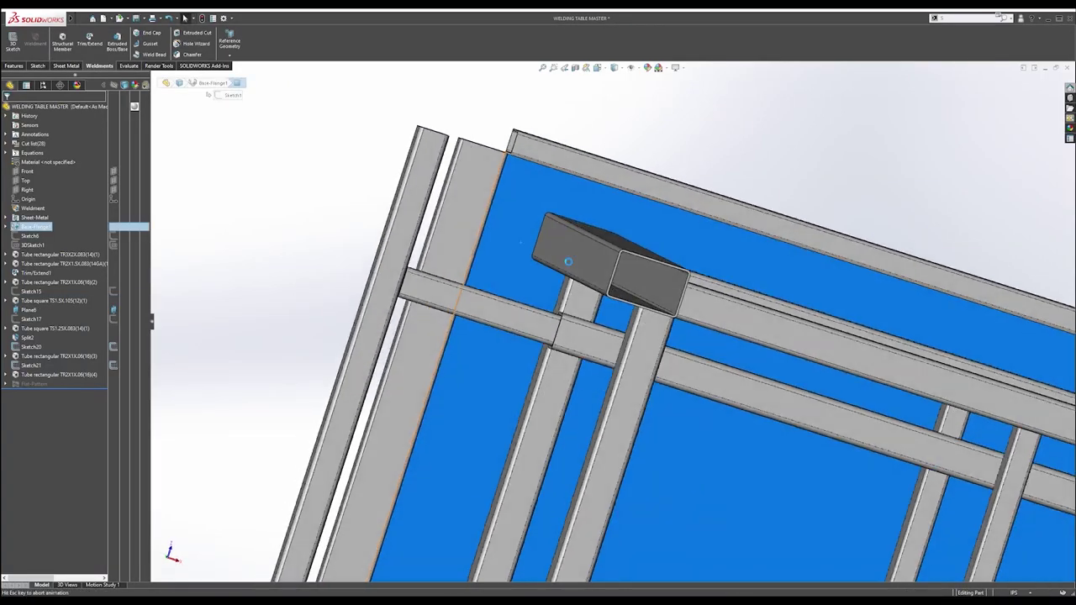
{"action": "left_click", "coordinate": [310, 261]}
{"action": "key", "text": "s"}
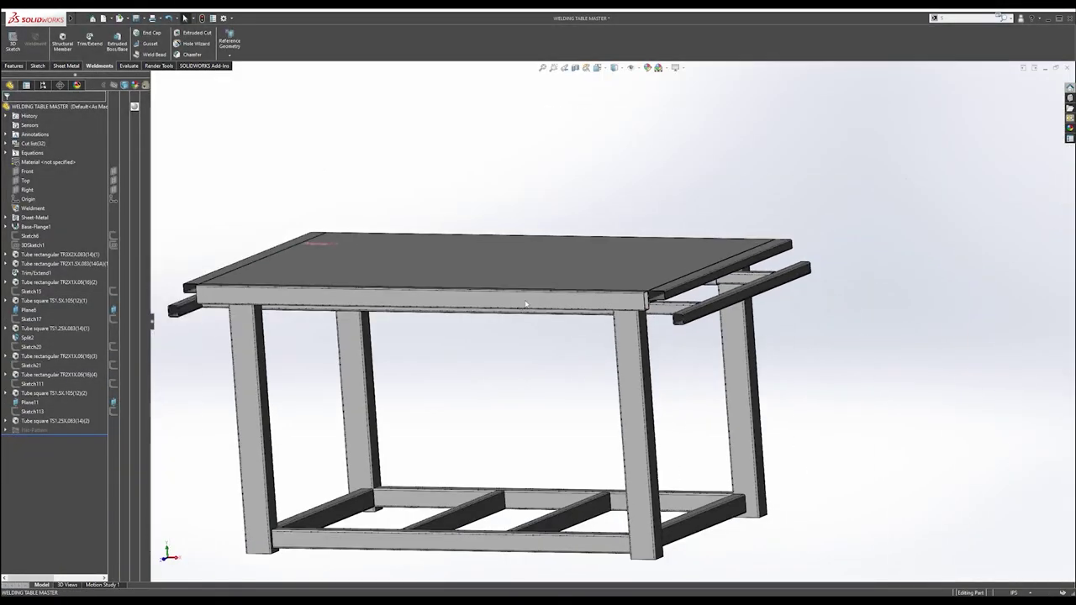
Create a sketch on the bottom face of the square extension arm beside the front corner leg.
{"action": "middle_click_drag", "start_coordinate": [496, 311], "coordinate": [505, 351]}
{"action": "middle_click_drag", "start_coordinate": [480, 290], "coordinate": [592, 160]}
{"action": "scroll", "coordinate": [471, 273], "scroll_direction": "down", "scroll_amount": 5}
{"action": "middle_click_drag", "start_coordinate": [504, 319], "coordinate": [528, 216]}
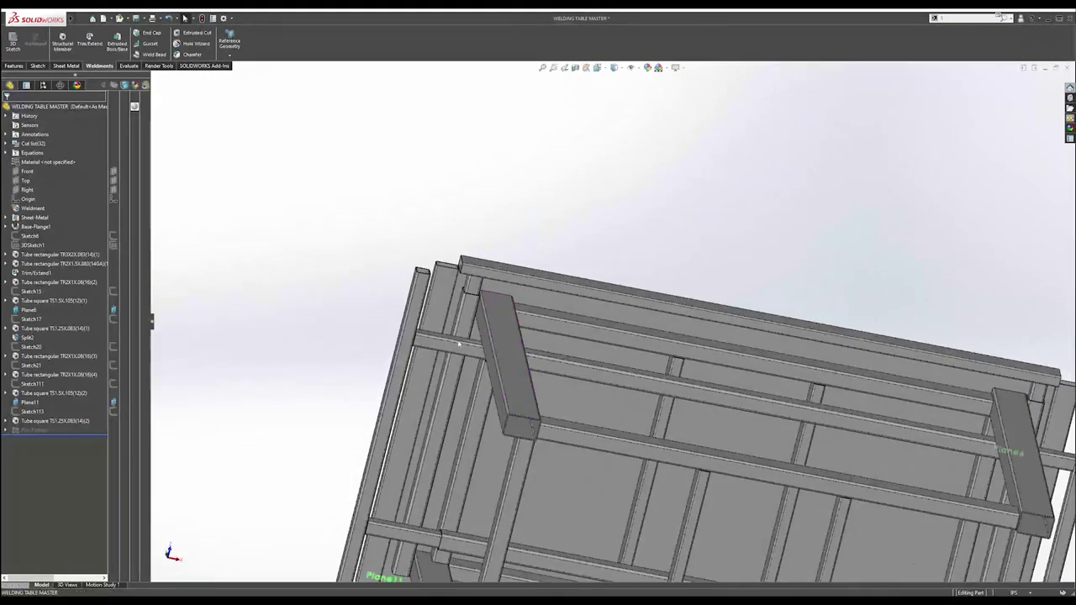
{"action": "scroll", "coordinate": [422, 353], "scroll_direction": "down", "scroll_amount": 4}
{"action": "middle_click_drag", "start_coordinate": [463, 336], "coordinate": [440, 356]}
{"action": "left_click", "coordinate": [452, 323]}
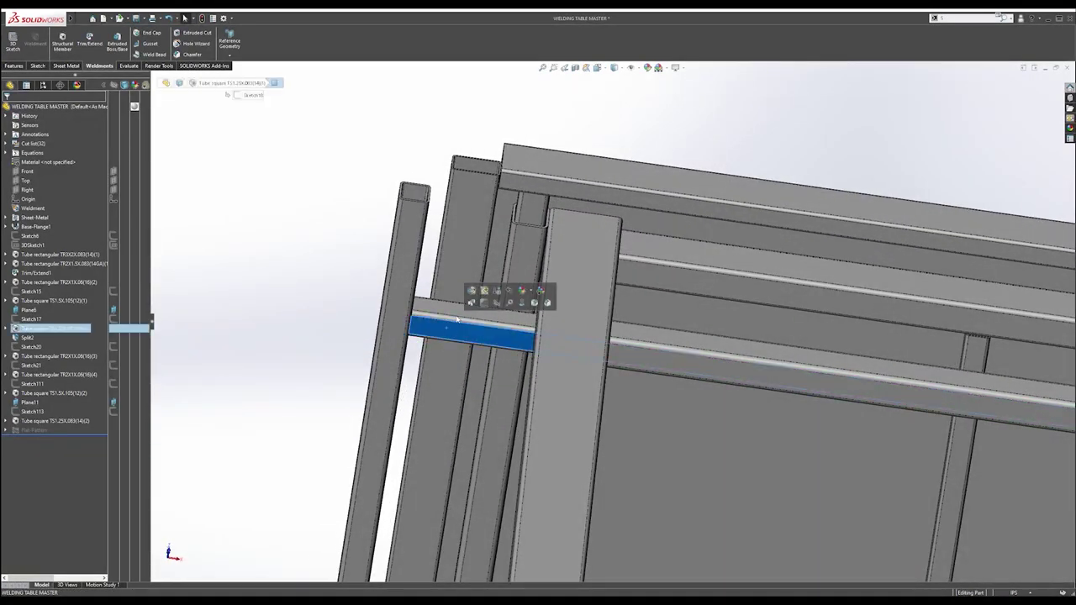
{"action": "left_click", "coordinate": [485, 306]}
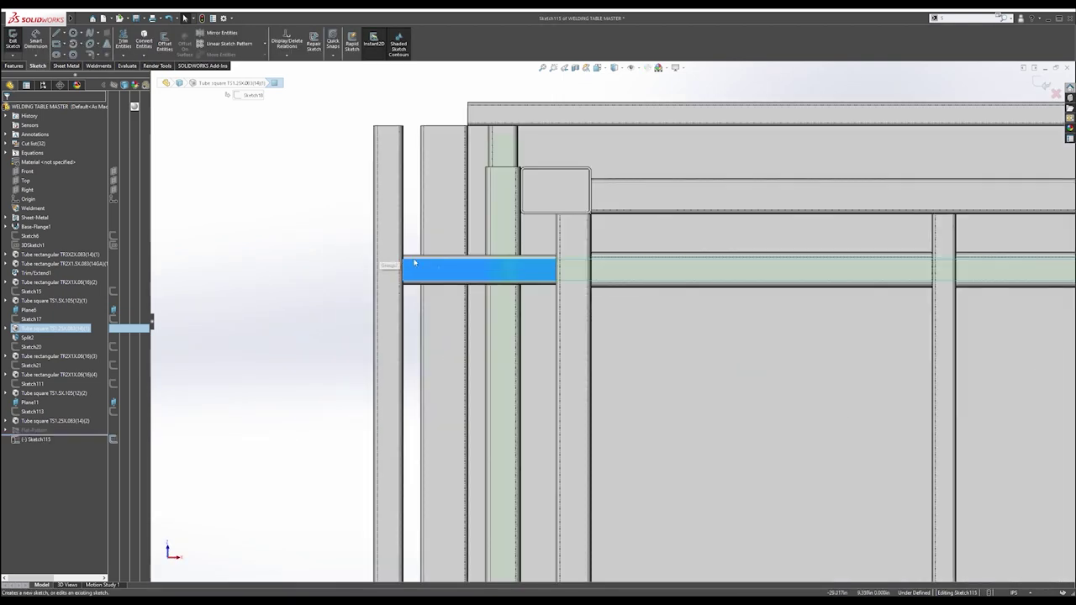
Sketch a circle on the extension arm's bottom face and set its diameter to 0.5 in.
{"action": "key", "text": "s"}
{"action": "left_click", "coordinate": [529, 271]}
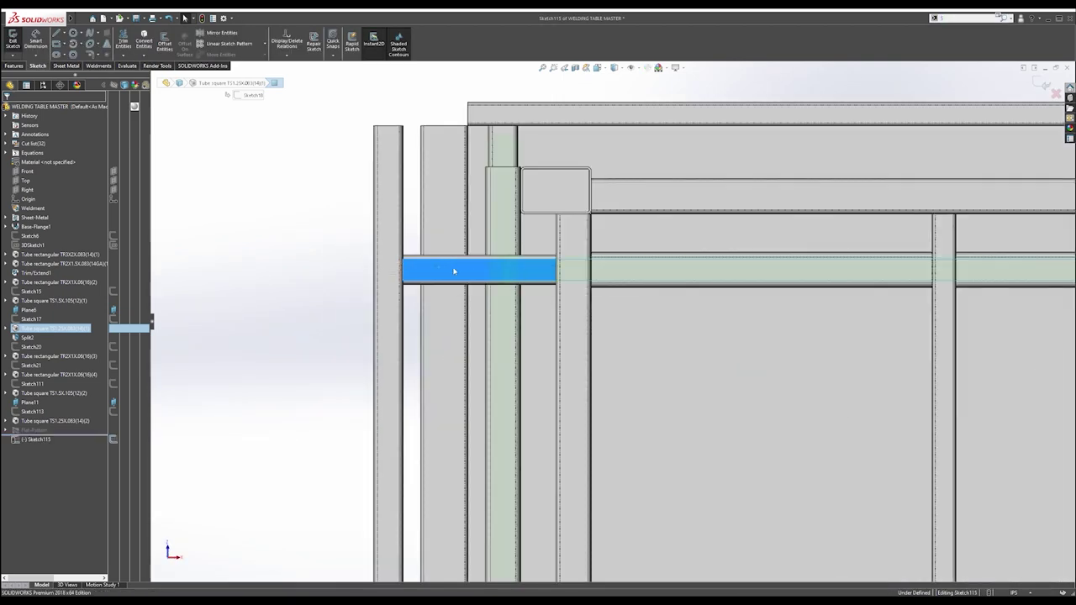
{"action": "left_click", "coordinate": [442, 270]}
{"action": "left_click", "coordinate": [444, 274]}
{"action": "scroll", "coordinate": [448, 273], "scroll_direction": "down", "scroll_amount": 6}
{"action": "key", "text": "Escape"}
{"action": "key", "text": "s"}
{"action": "left_click", "coordinate": [538, 287]}
{"action": "left_click", "coordinate": [514, 294]}
{"action": "left_click", "coordinate": [547, 220]}
{"action": "type", "text": ".5"}
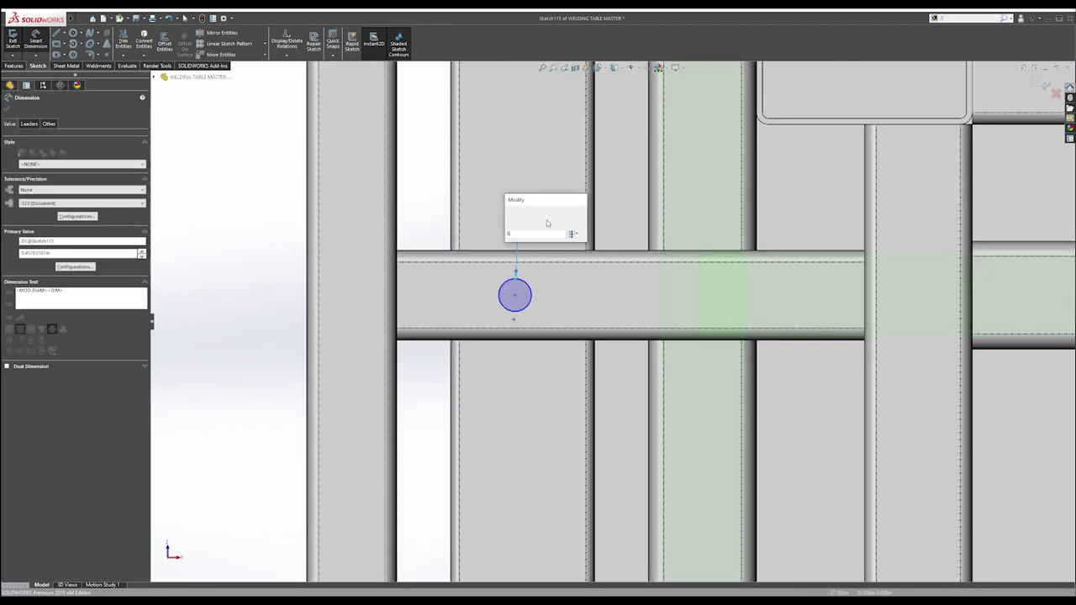
{"action": "key", "text": "Return"}
{"action": "key", "text": "Escape"}
Draw a horizontal construction line from the circle's centre to the midpoint of the arm's end edge.
{"action": "key", "text": "s"}
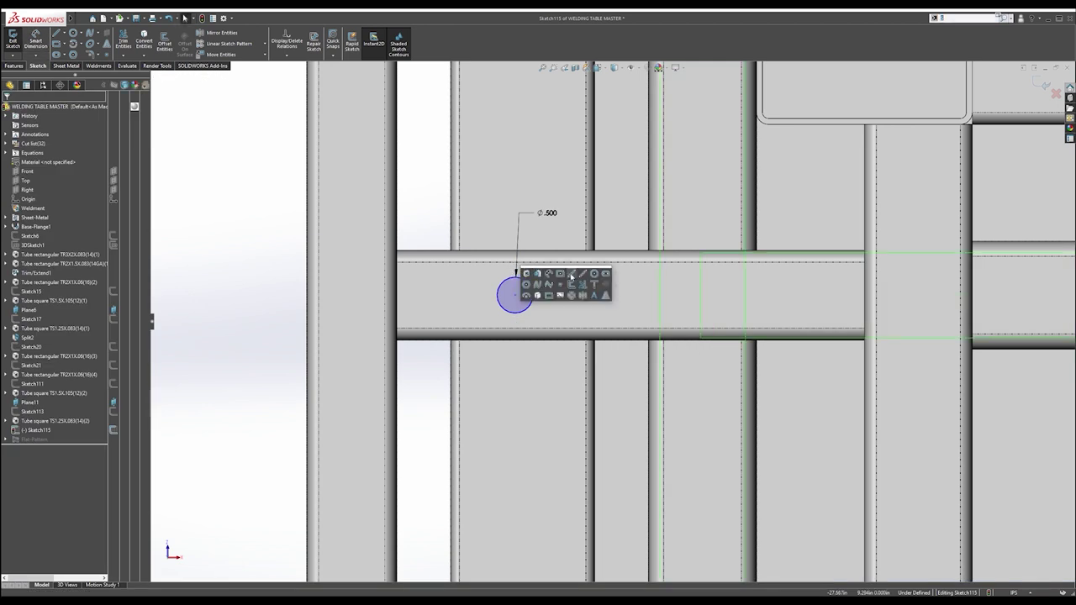
{"action": "left_click", "coordinate": [571, 275]}
{"action": "left_click", "coordinate": [515, 294]}
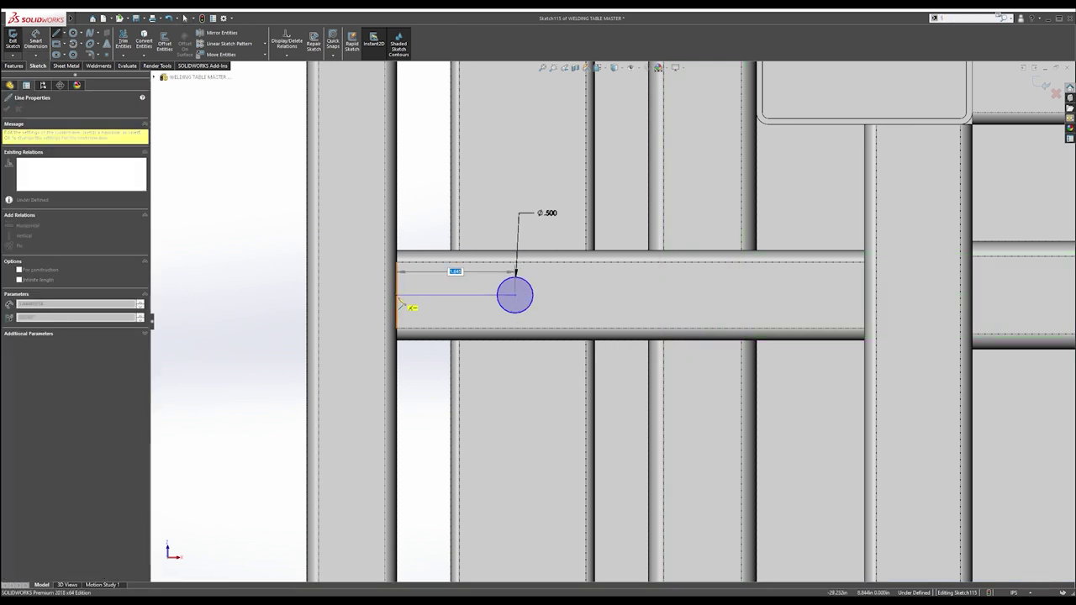
{"action": "left_click", "coordinate": [398, 300]}
{"action": "key", "text": "Escape"}
{"action": "left_click", "coordinate": [456, 295]}
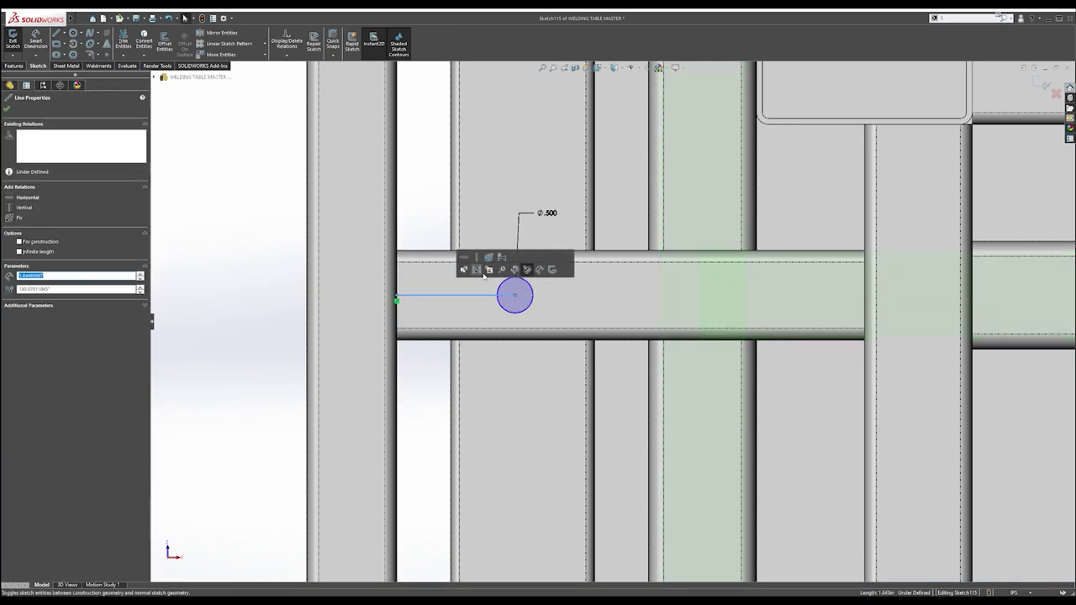
{"action": "left_click", "coordinate": [486, 277]}
{"action": "left_click", "coordinate": [455, 295]}
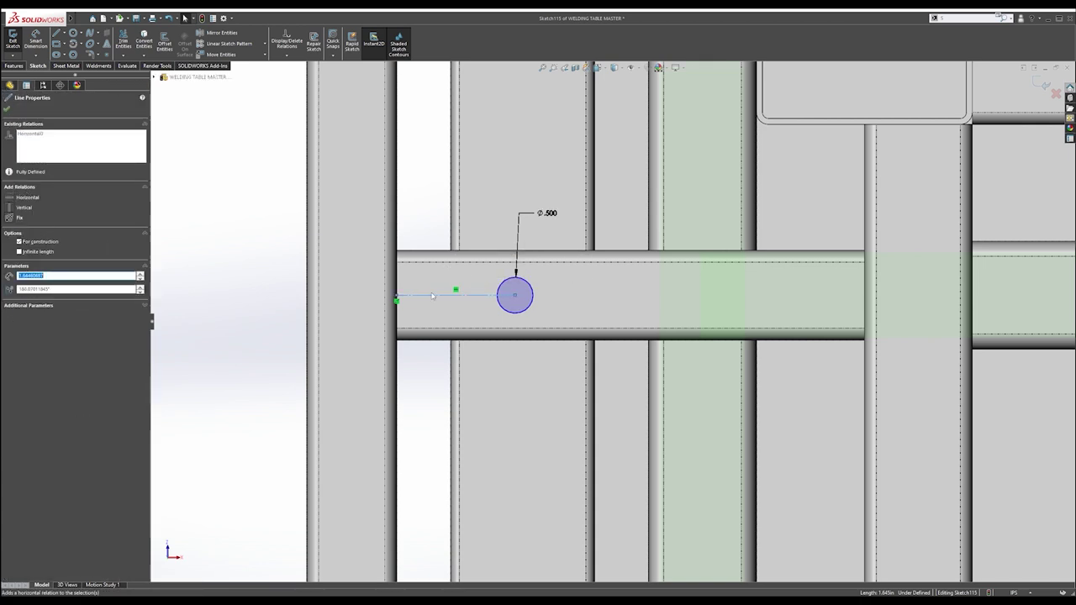
{"action": "key", "text": "Escape"}
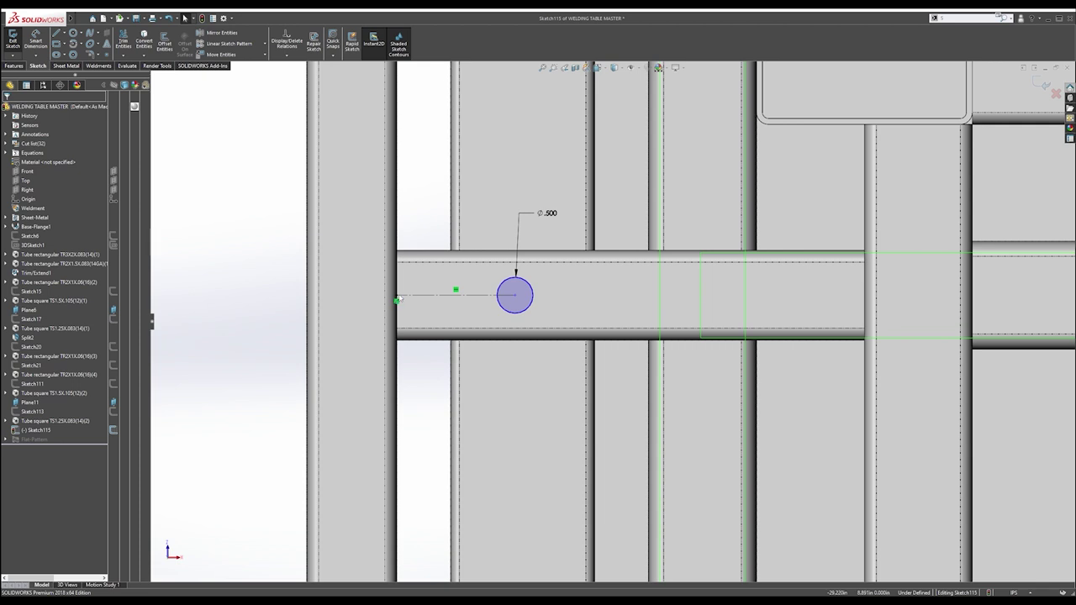
Draw a vertical construction line from the circle's centre to the midpoint of the adjacent rectangular tube's short end edge.
{"action": "scroll", "coordinate": [461, 302], "scroll_direction": "up", "scroll_amount": 6}
{"action": "key", "text": "s"}
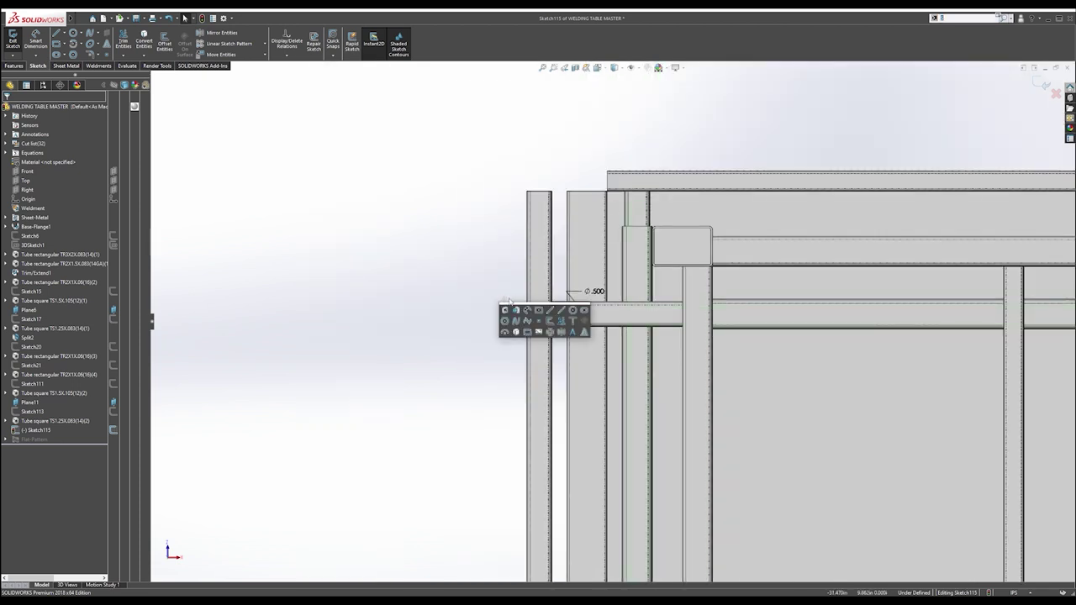
{"action": "left_click", "coordinate": [559, 311]}
{"action": "left_click", "coordinate": [587, 192]}
{"action": "scroll", "coordinate": [578, 299], "scroll_direction": "down", "scroll_amount": 2}
{"action": "key", "text": "Escape"}
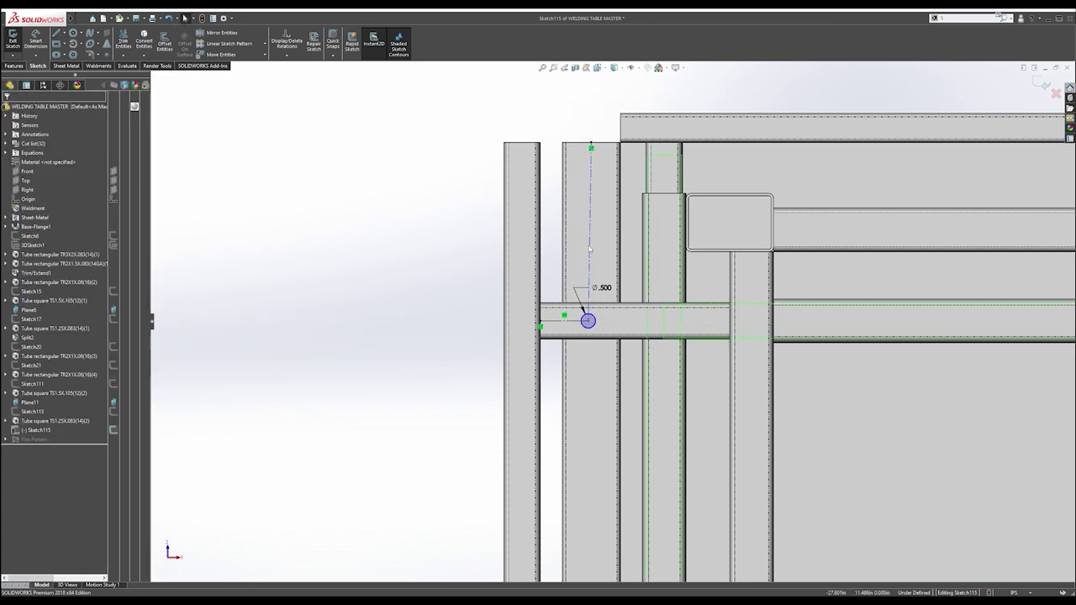
{"action": "left_click", "coordinate": [592, 238]}
{"action": "left_click", "coordinate": [626, 209]}
Sketch a second circle on the other extension arm at the same table end and set its diameter to 0.5 in.
{"action": "scroll", "coordinate": [592, 320], "scroll_direction": "up", "scroll_amount": 1}
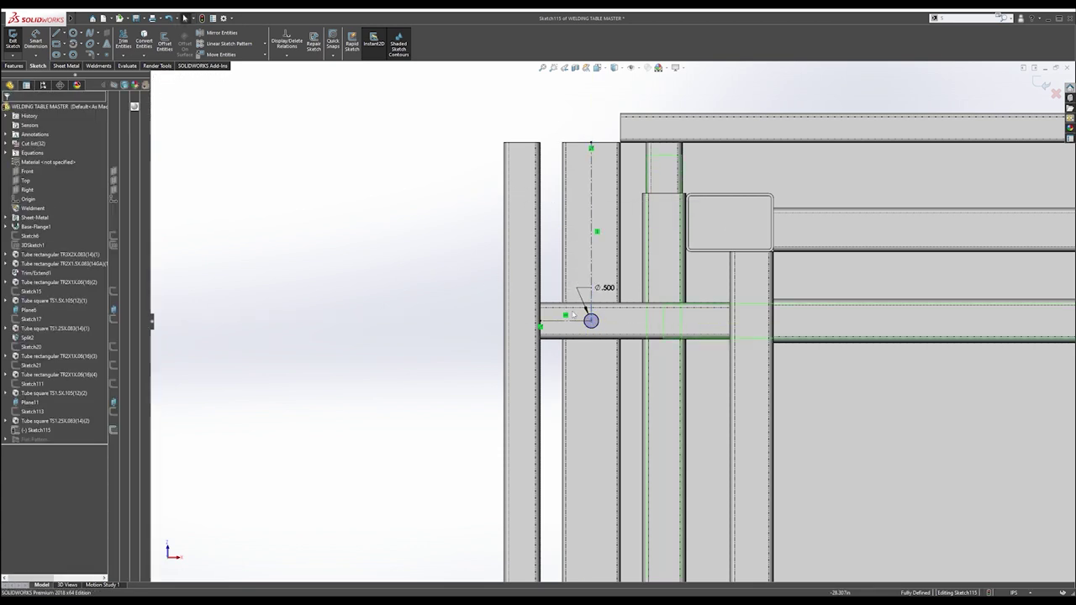
{"action": "scroll", "coordinate": [593, 320], "scroll_direction": "down", "scroll_amount": 5}
{"action": "scroll", "coordinate": [612, 323], "scroll_direction": "up", "scroll_amount": 9}
{"action": "scroll", "coordinate": [610, 322], "scroll_direction": "up", "scroll_amount": 4}
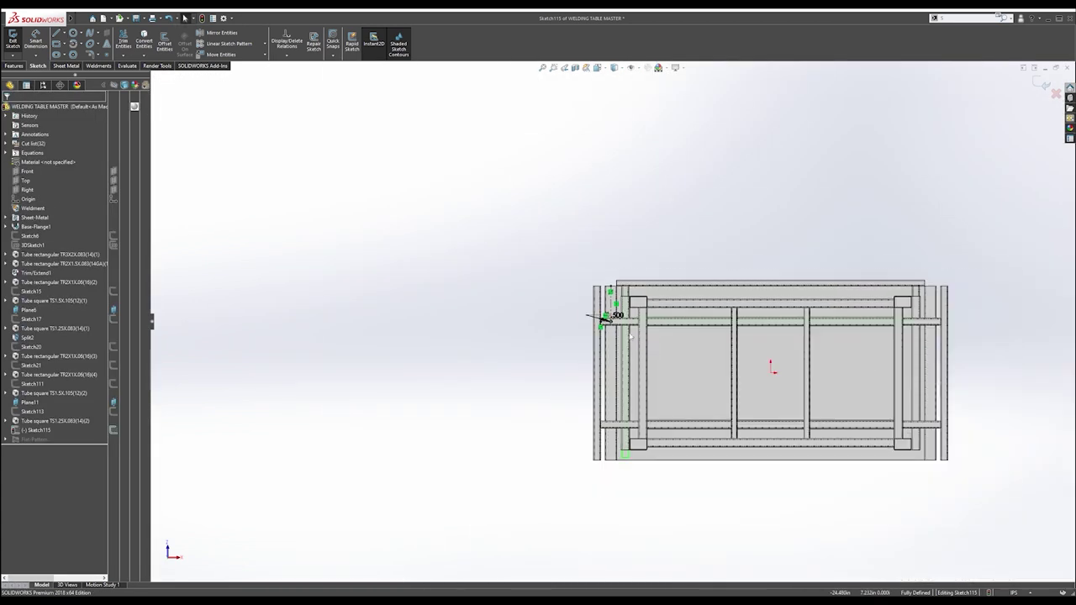
{"action": "key", "text": "s"}
{"action": "left_click", "coordinate": [714, 355]}
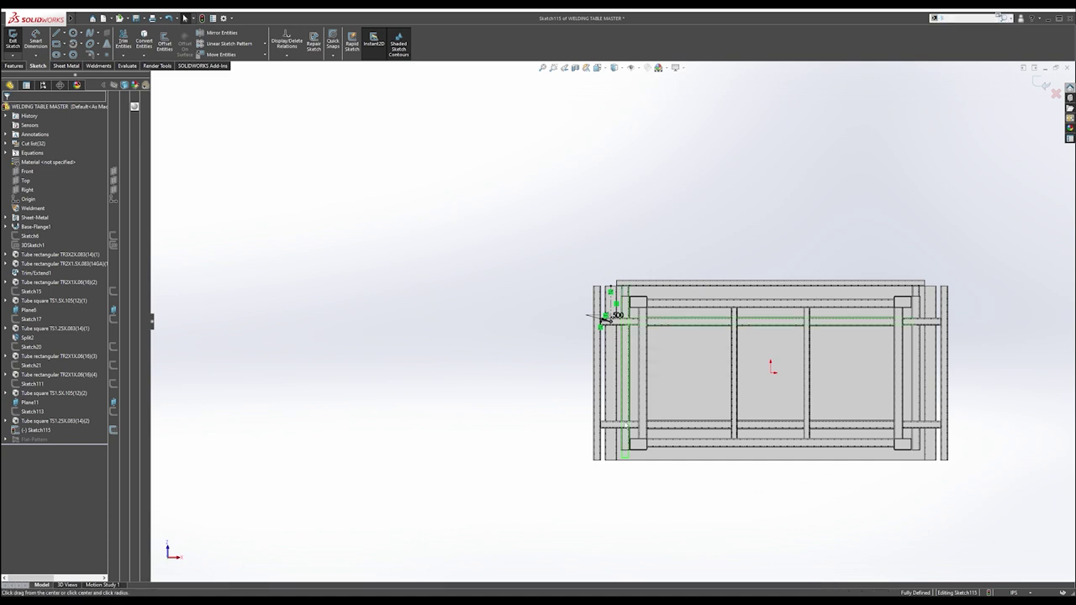
{"action": "scroll", "coordinate": [601, 353], "scroll_direction": "down", "scroll_amount": 10}
{"action": "left_click_drag", "start_coordinate": [597, 332], "coordinate": [600, 335]}
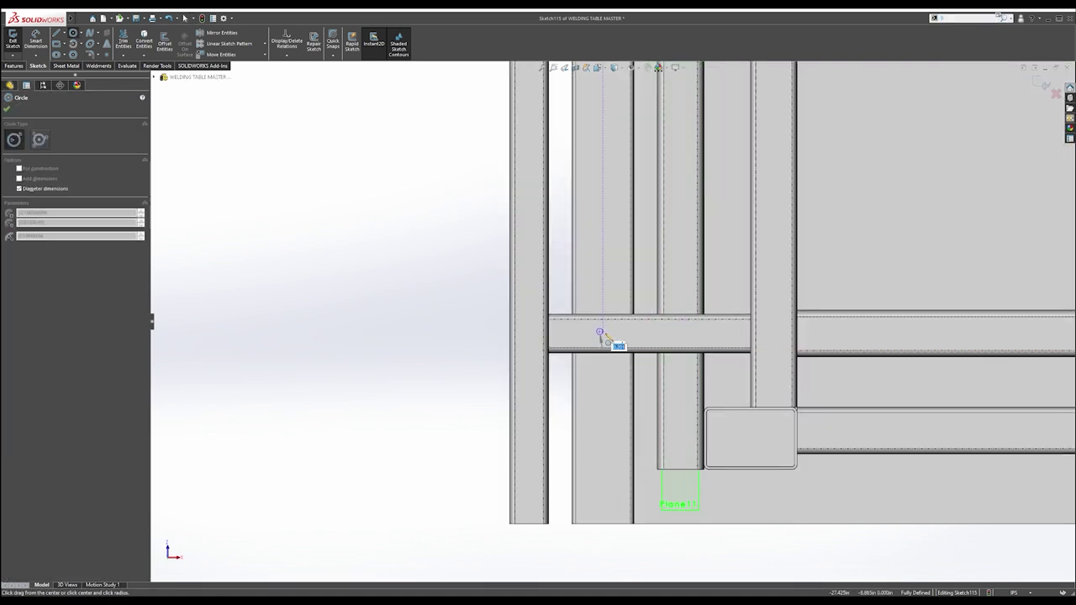
{"action": "key", "text": "Escape"}
{"action": "scroll", "coordinate": [599, 333], "scroll_direction": "down", "scroll_amount": 5}
{"action": "key", "text": "s"}
{"action": "left_click", "coordinate": [603, 323]}
{"action": "key", "text": "s"}
{"action": "left_click", "coordinate": [648, 327]}
{"action": "left_click", "coordinate": [604, 322]}
{"action": "left_click", "coordinate": [632, 298]}
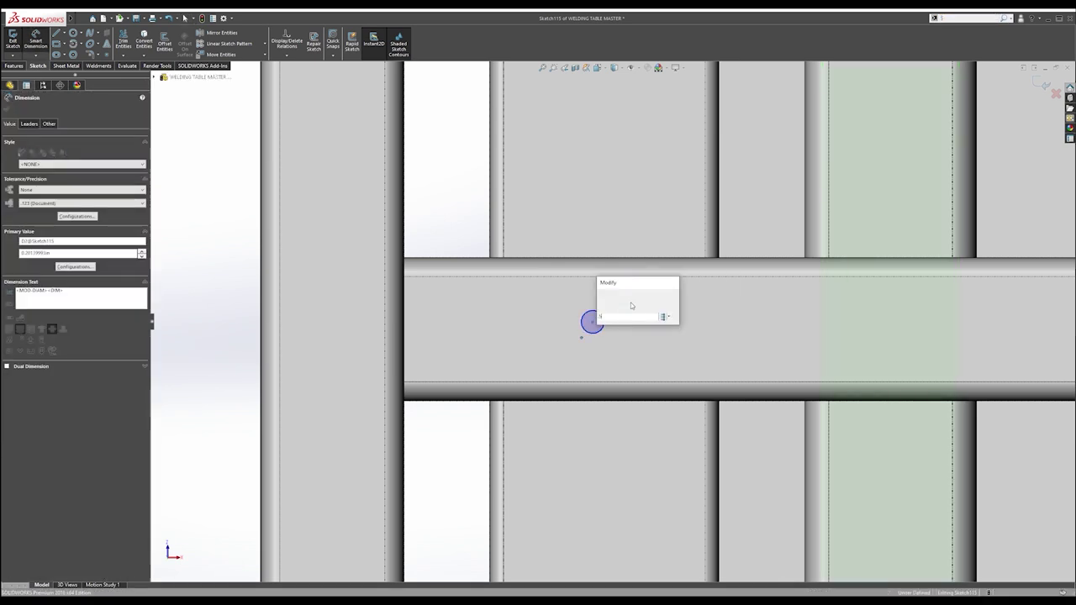
{"action": "key", "text": "Return"}
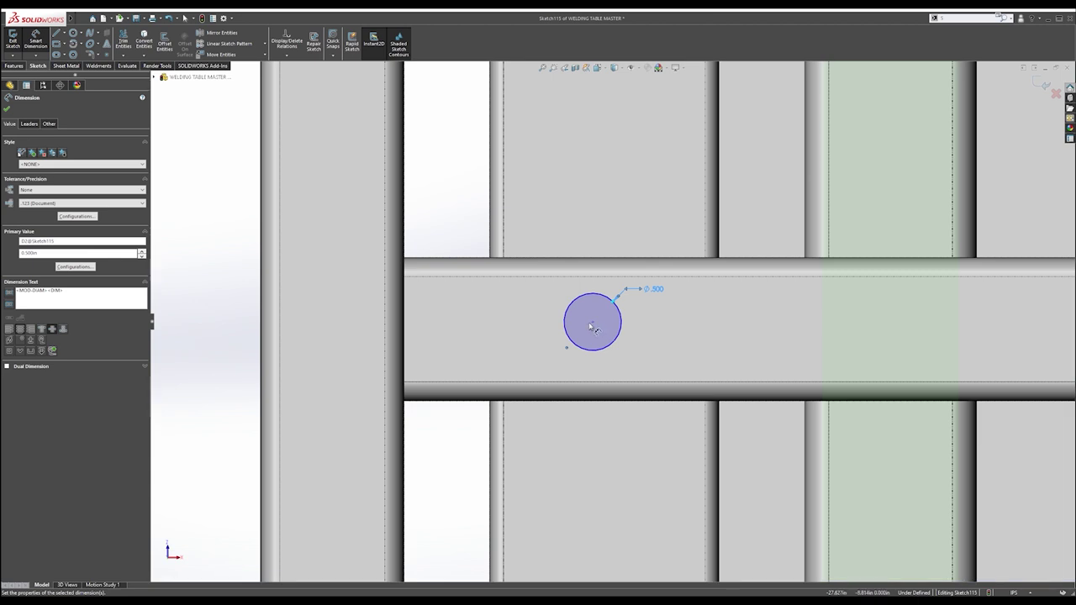
Draw a horizontal construction line from the second circle's centre to the midpoint of that arm's end edge.
{"action": "key", "text": "s"}
{"action": "left_click", "coordinate": [653, 328]}
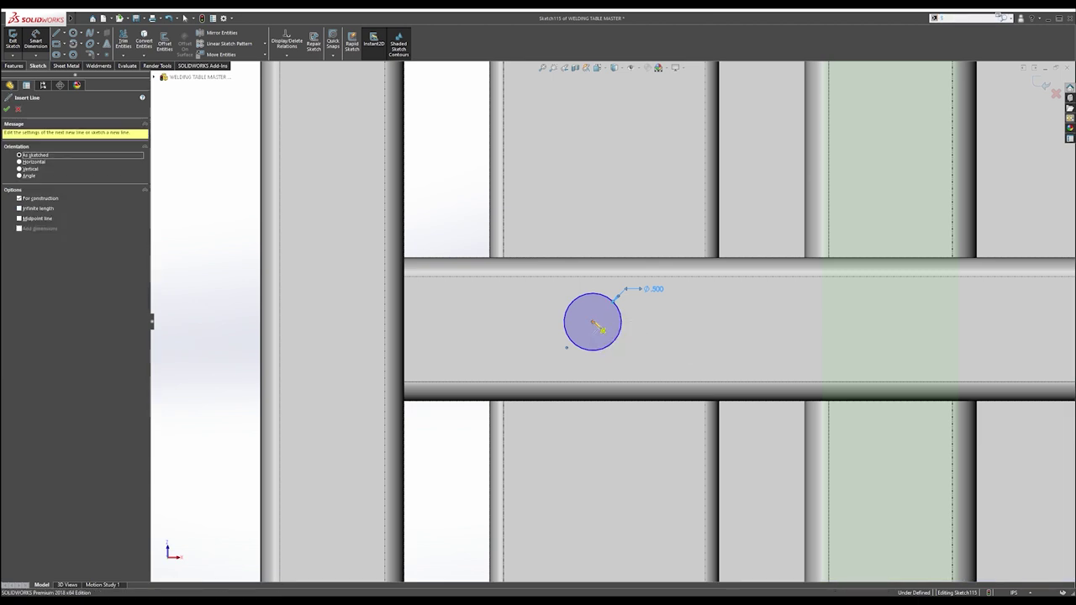
{"action": "left_click", "coordinate": [593, 324]}
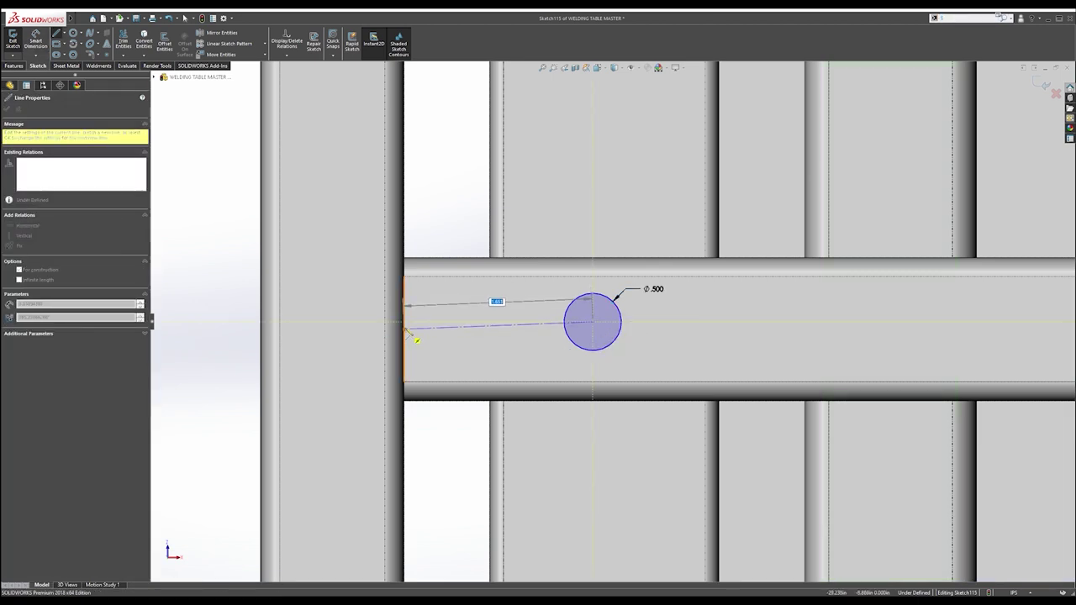
{"action": "left_click", "coordinate": [405, 330]}
{"action": "key", "text": "Escape"}
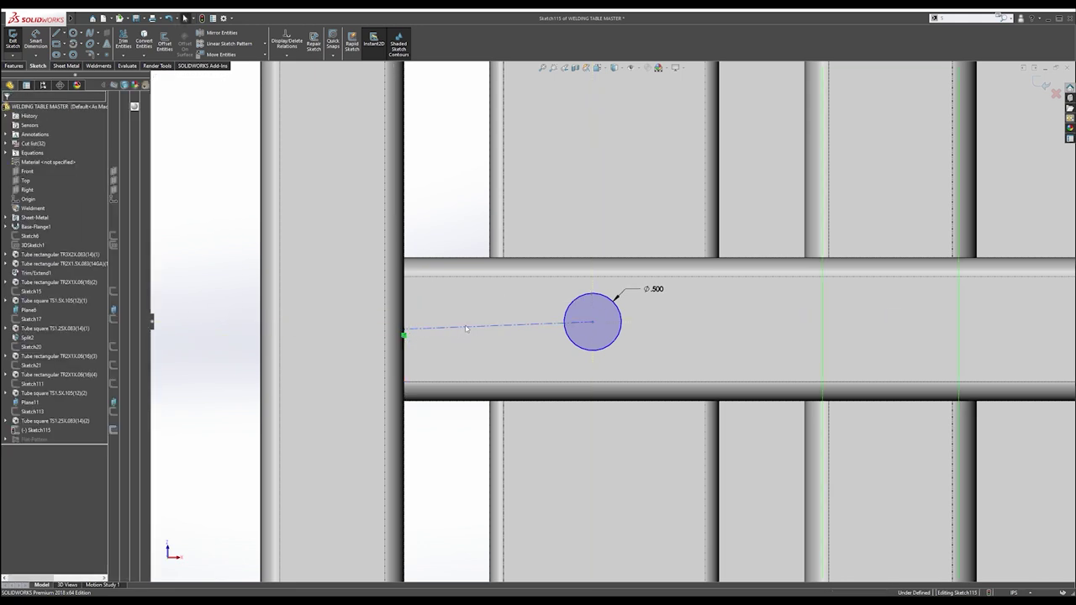
{"action": "left_click", "coordinate": [465, 326]}
{"action": "left_click", "coordinate": [486, 290]}
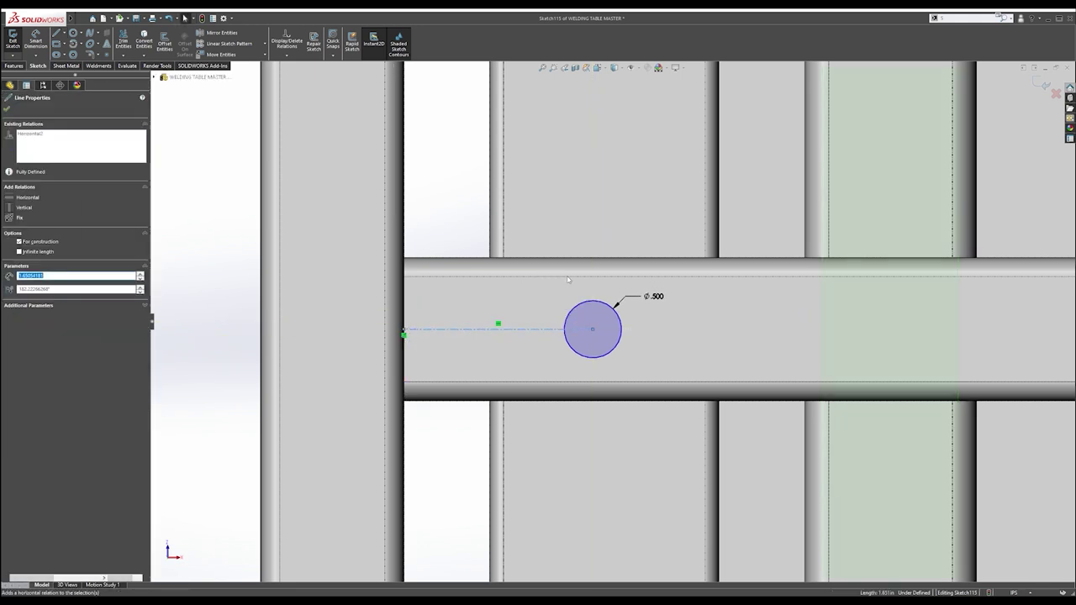
Draw a construction line from the second circle's centre to the first circle's centre on the opposite extension arm.
{"action": "key", "text": "Escape"}
{"action": "key", "text": "s"}
{"action": "left_click", "coordinate": [637, 290]}
{"action": "scroll", "coordinate": [609, 324], "scroll_direction": "up", "scroll_amount": 4}
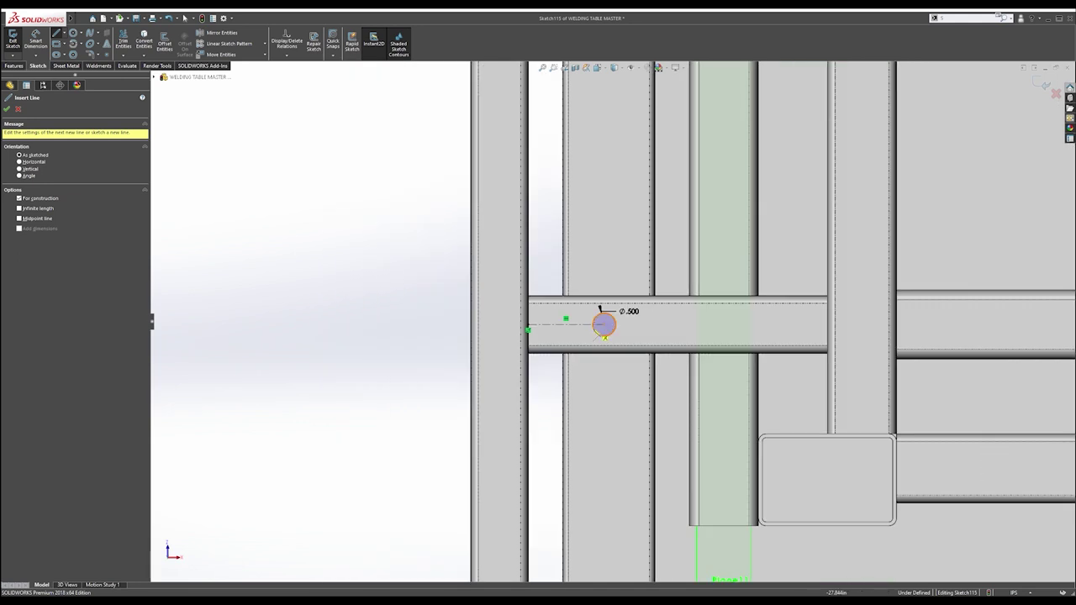
{"action": "left_click", "coordinate": [604, 325]}
{"action": "scroll", "coordinate": [615, 301], "scroll_direction": "up", "scroll_amount": 5}
{"action": "scroll", "coordinate": [616, 197], "scroll_direction": "down", "scroll_amount": 4}
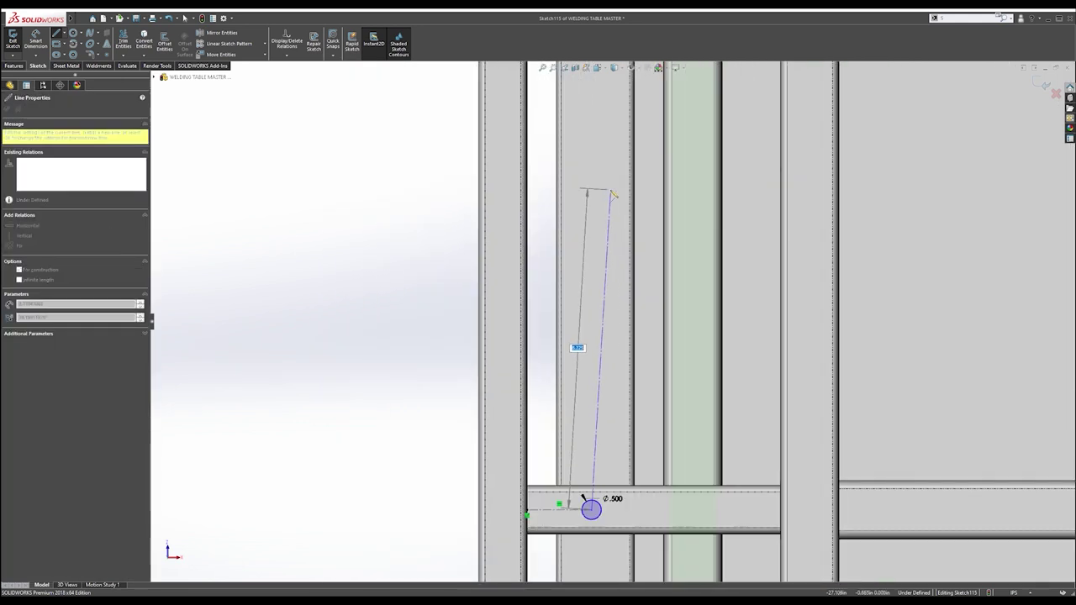
{"action": "scroll", "coordinate": [618, 187], "scroll_direction": "up", "scroll_amount": 4}
{"action": "double_click", "coordinate": [604, 78]}
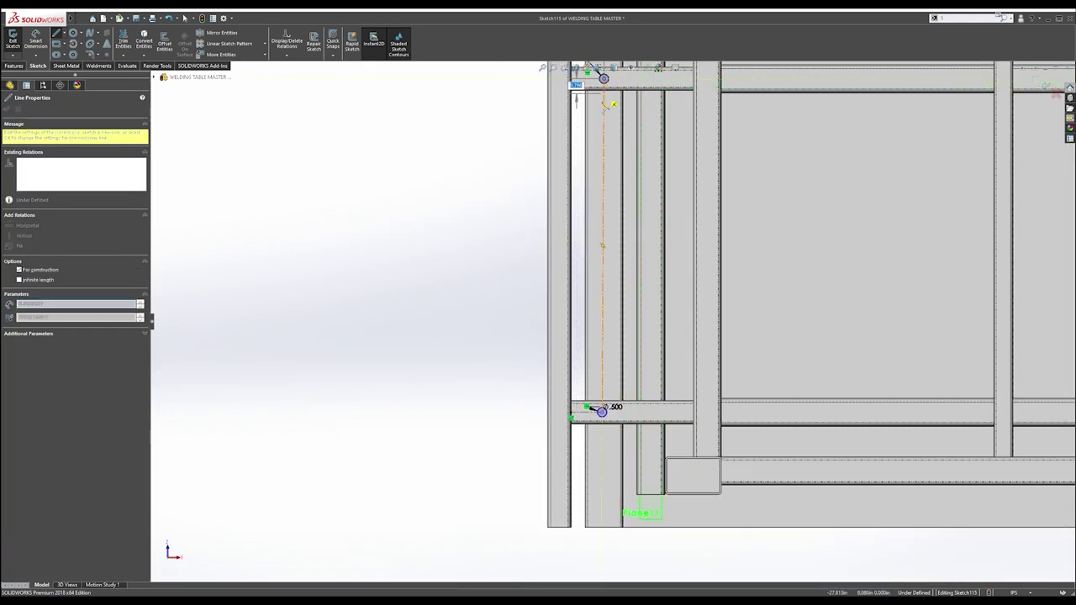
Add a Vertical relation to the construction line joining the two circle centres.
{"action": "left_click", "coordinate": [604, 160]}
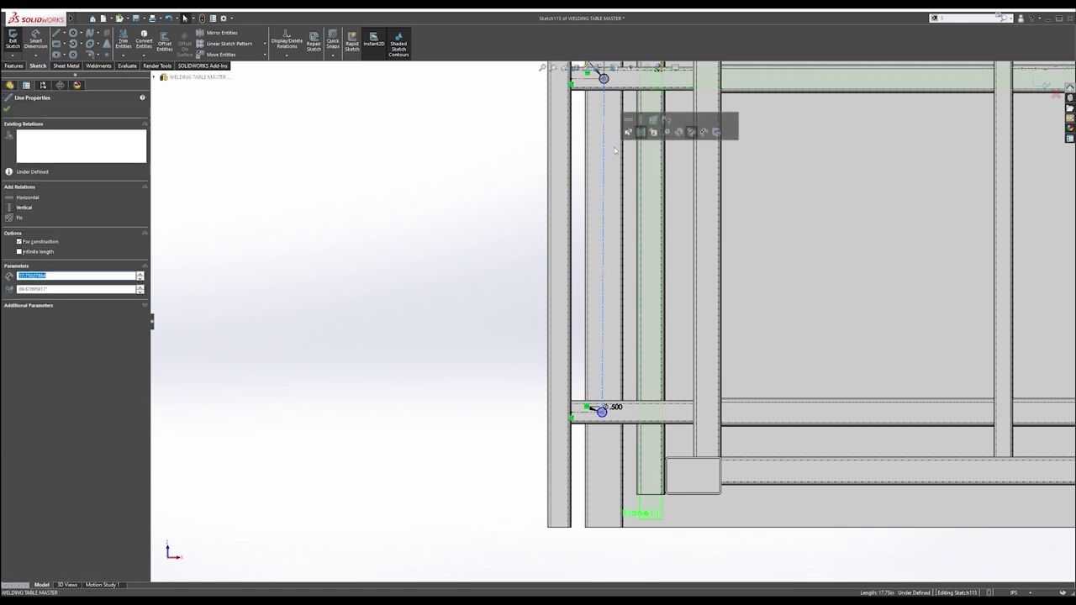
{"action": "left_click", "coordinate": [637, 123]}
{"action": "key", "text": "Escape"}
{"action": "key", "text": "f"}
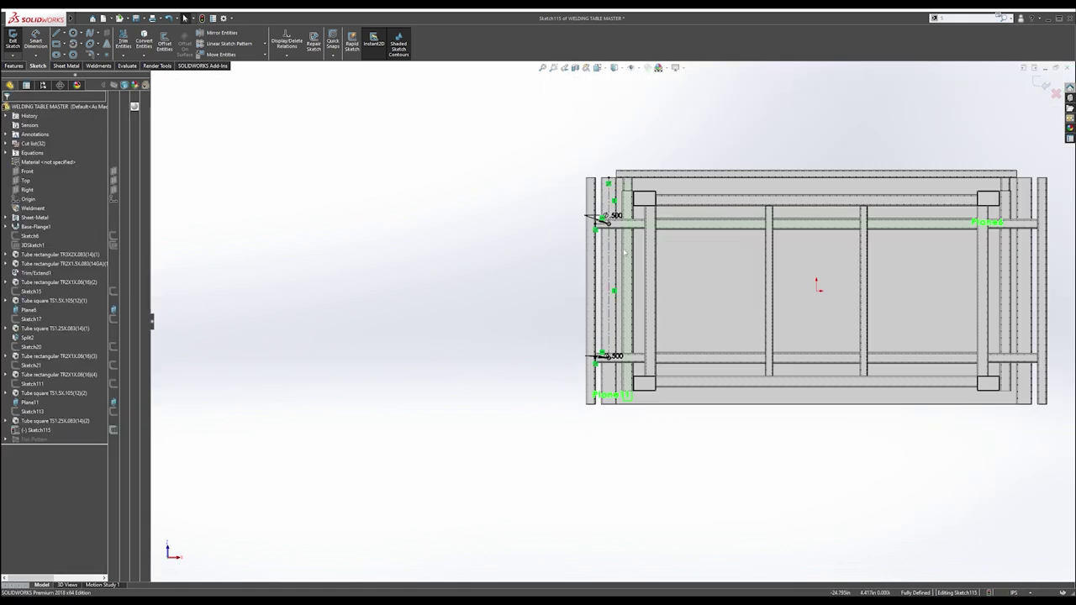
Mirror both 0.5 in circles and their construction lines about the Right plane, keeping the originals.
{"action": "left_click", "coordinate": [221, 32]}
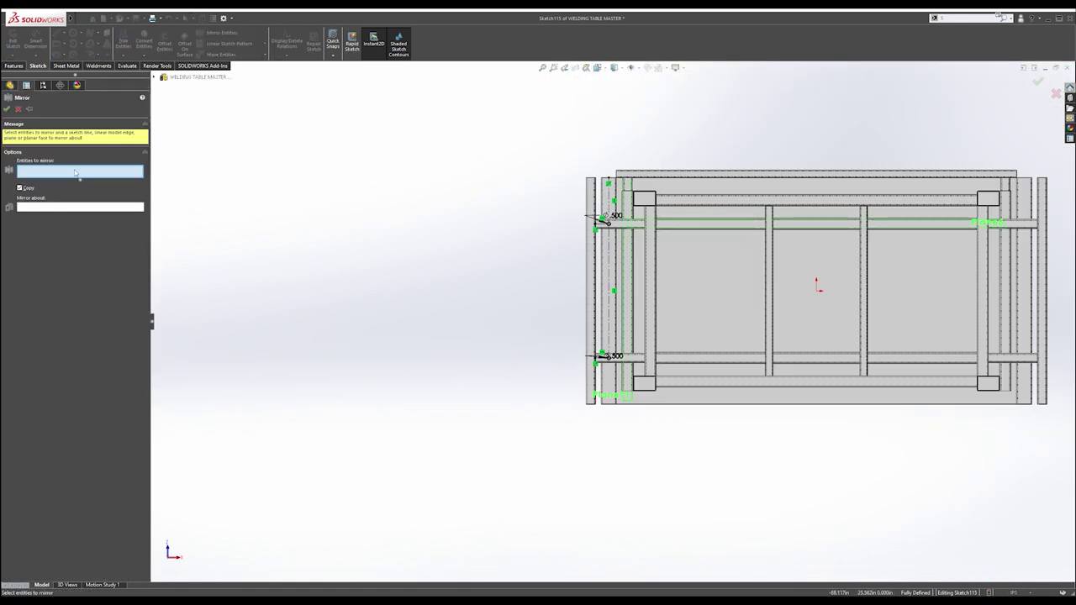
{"action": "left_click", "coordinate": [154, 78]}
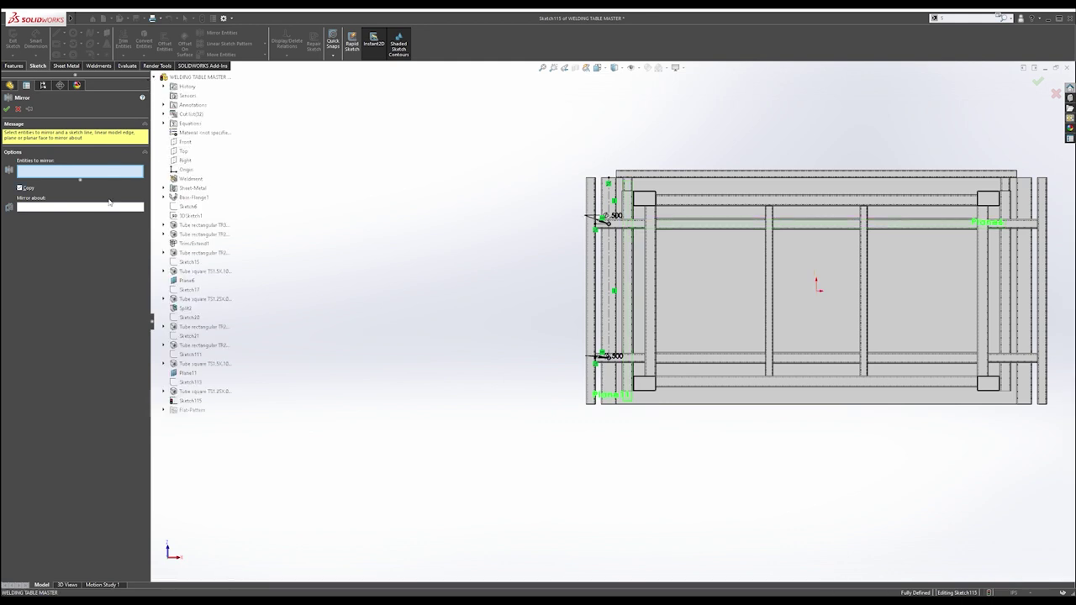
{"action": "left_click", "coordinate": [186, 162]}
{"action": "left_click", "coordinate": [185, 160]}
{"action": "left_click", "coordinate": [116, 173]}
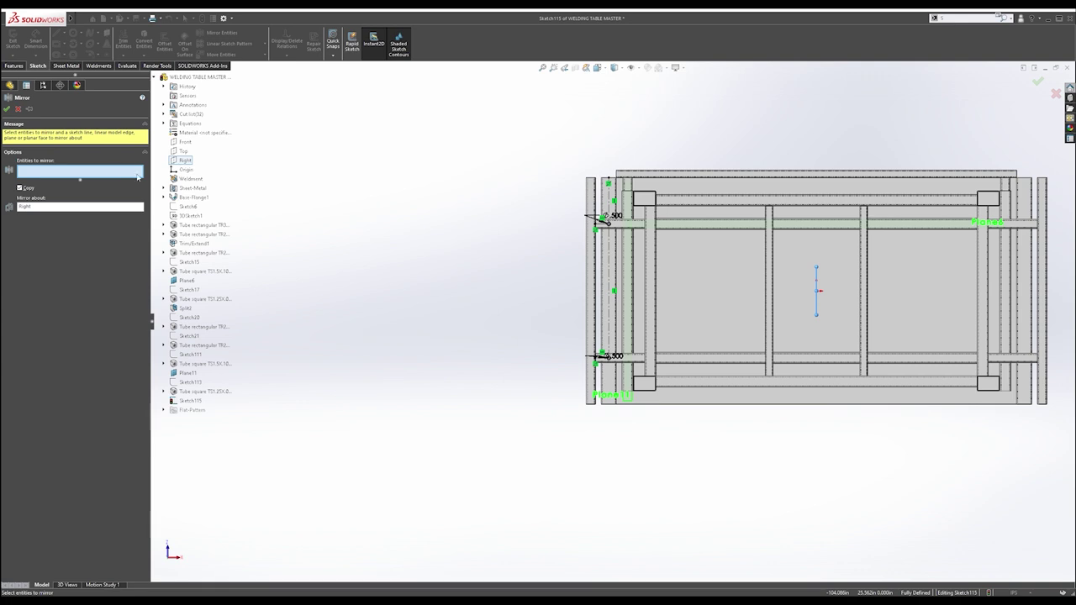
{"action": "scroll", "coordinate": [655, 258], "scroll_direction": "down", "scroll_amount": 5}
{"action": "scroll", "coordinate": [501, 205], "scroll_direction": "up", "scroll_amount": 5}
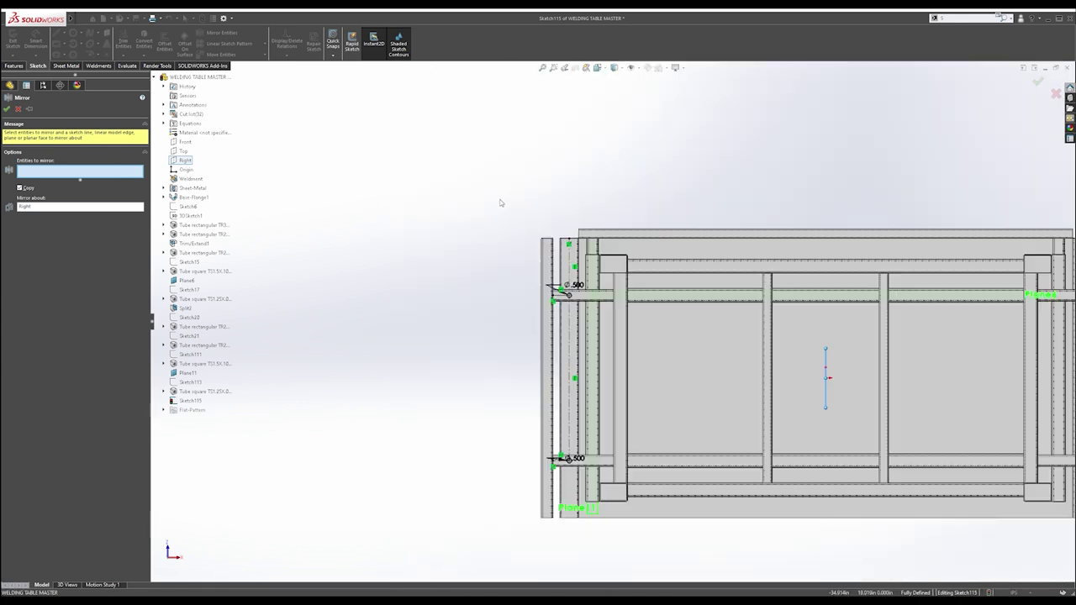
{"action": "mouse_move", "coordinate": [484, 176]}
{"action": "left_mouse_down"}
{"action": "mouse_move", "coordinate": [654, 580]}
{"action": "mouse_move", "coordinate": [664, 580]}
{"action": "left_mouse_up"}
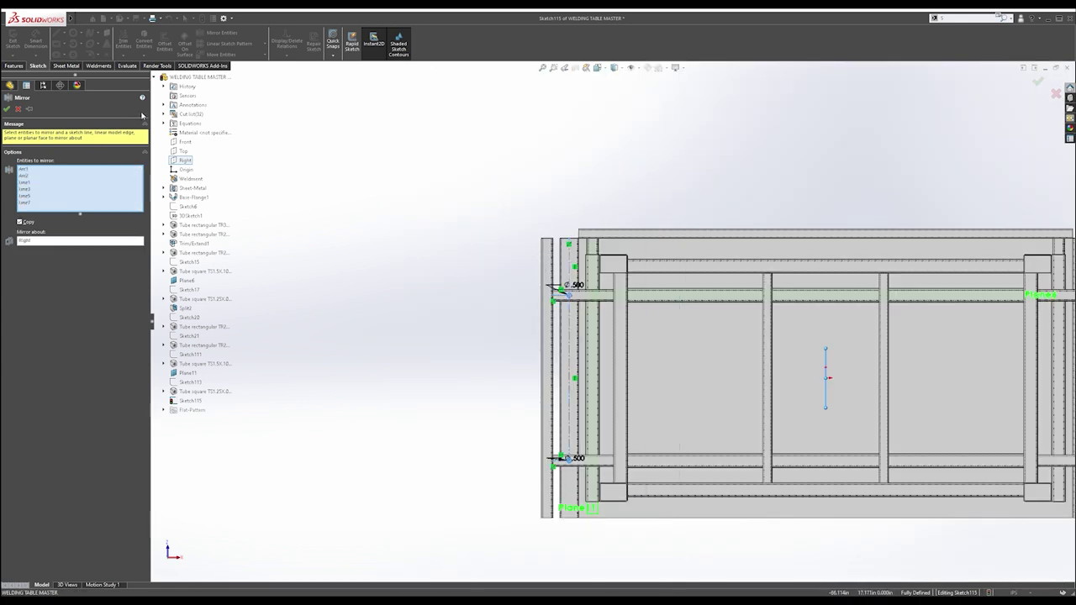
{"action": "left_click", "coordinate": [12, 111]}
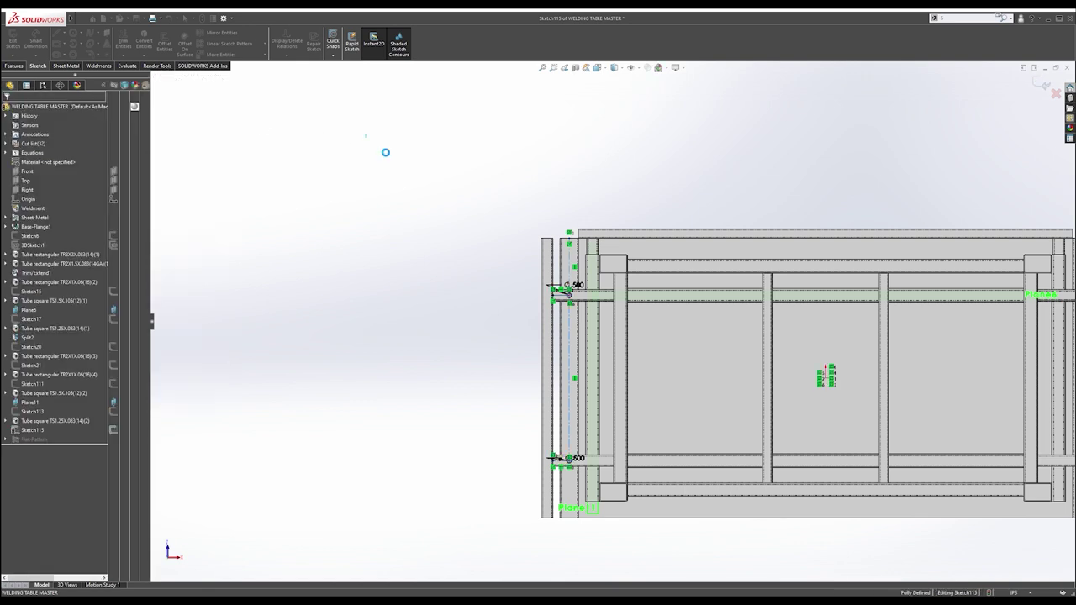
Start an Extruded Cut from the hole sketch and set its end condition to Through All.
{"action": "key", "text": "f"}
{"action": "scroll", "coordinate": [908, 308], "scroll_direction": "down", "scroll_amount": 5}
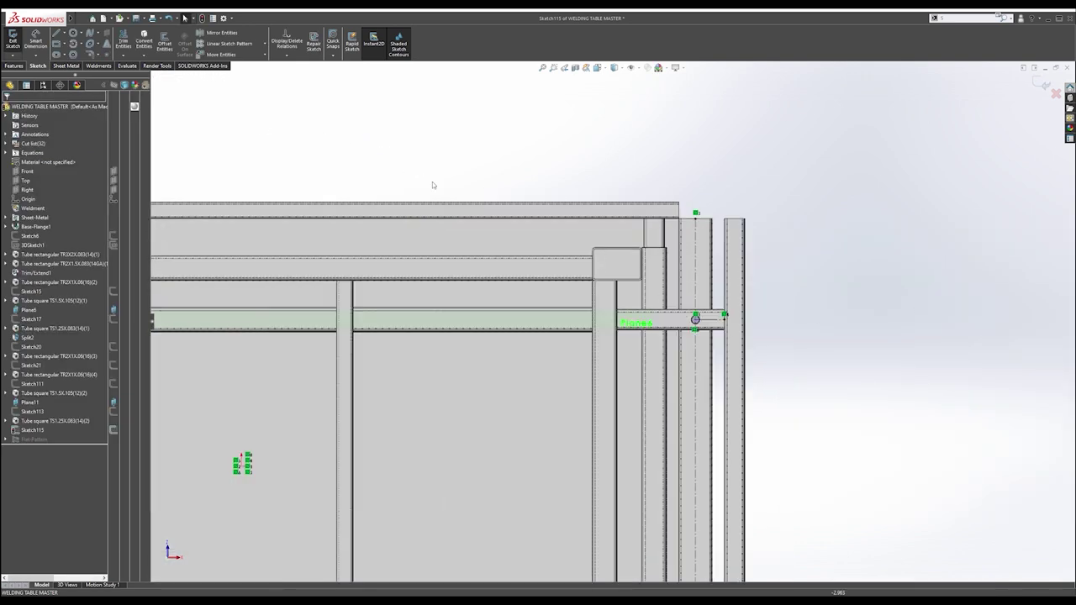
{"action": "scroll", "coordinate": [316, 131], "scroll_direction": "up", "scroll_amount": 5}
{"action": "left_click", "coordinate": [217, 119]}
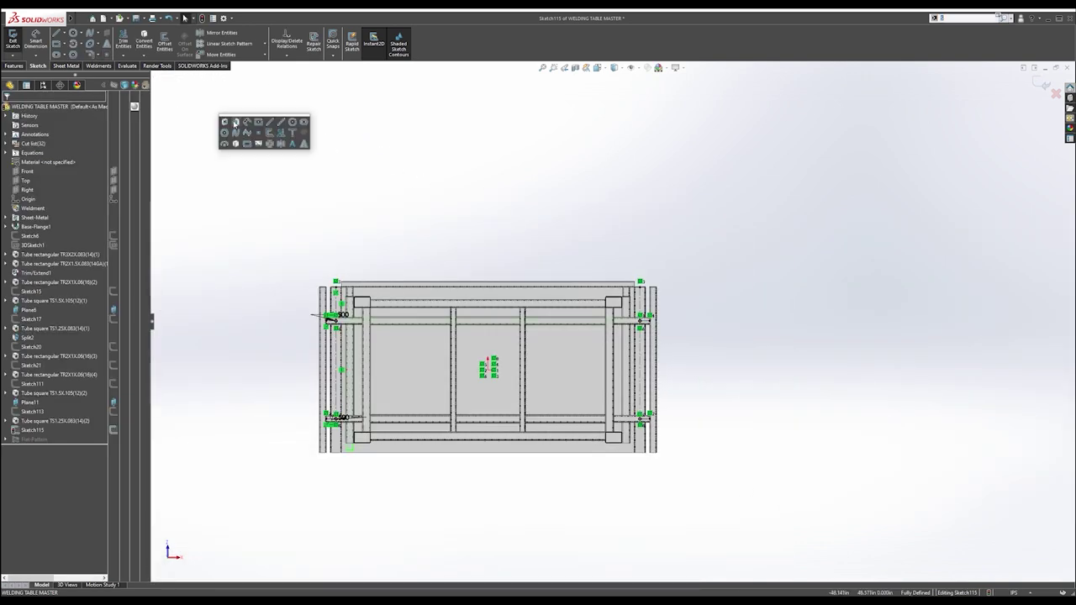
{"action": "scroll", "coordinate": [313, 331], "scroll_direction": "down", "scroll_amount": 5}
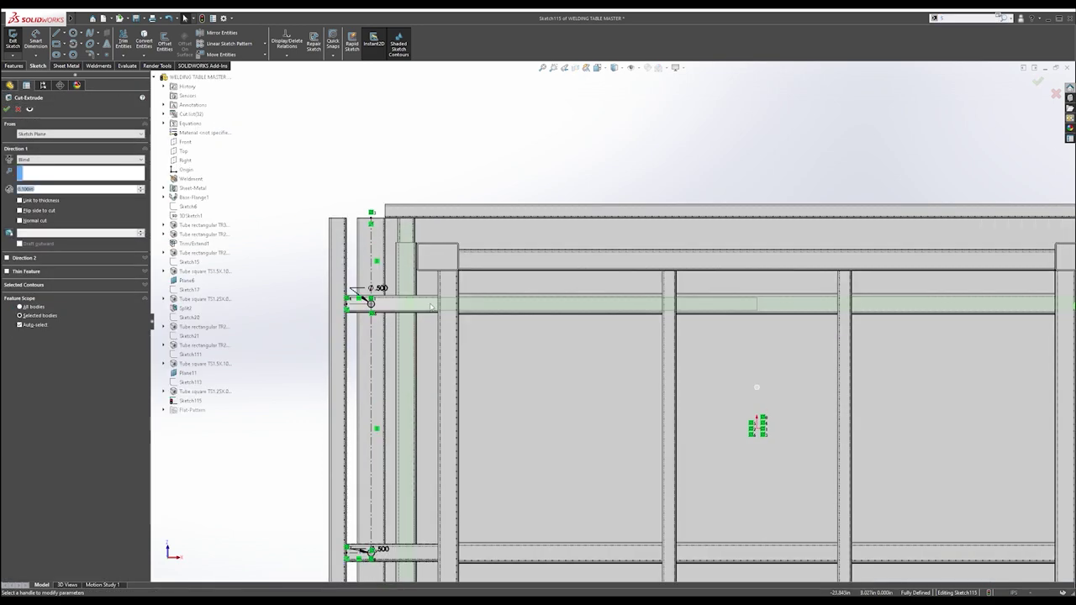
{"action": "middle_click_drag", "start_coordinate": [361, 311], "coordinate": [450, 378]}
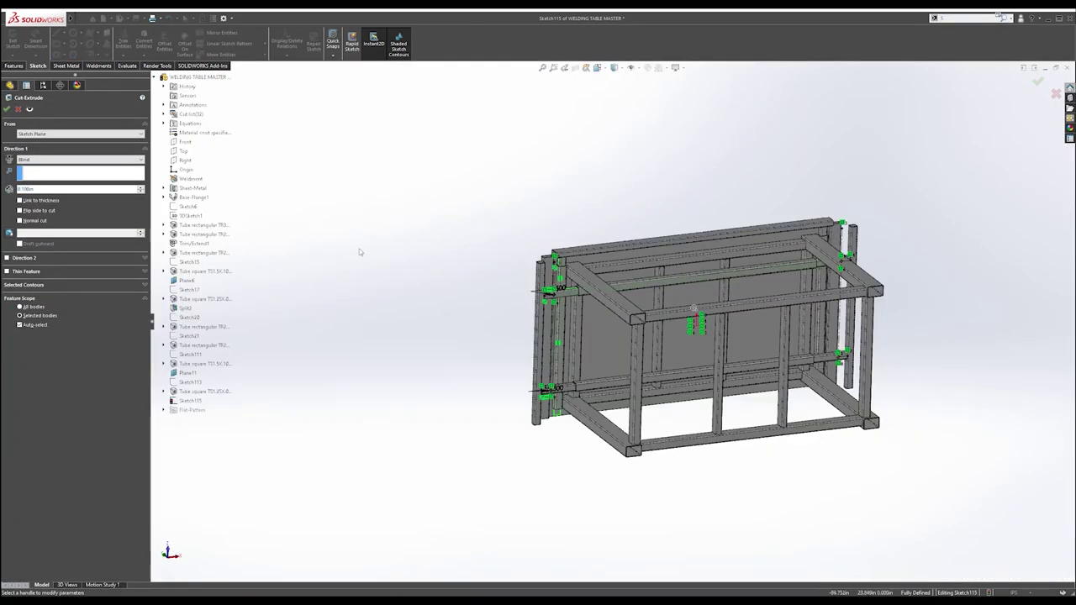
{"action": "scroll", "coordinate": [526, 299], "scroll_direction": "down", "scroll_amount": 5}
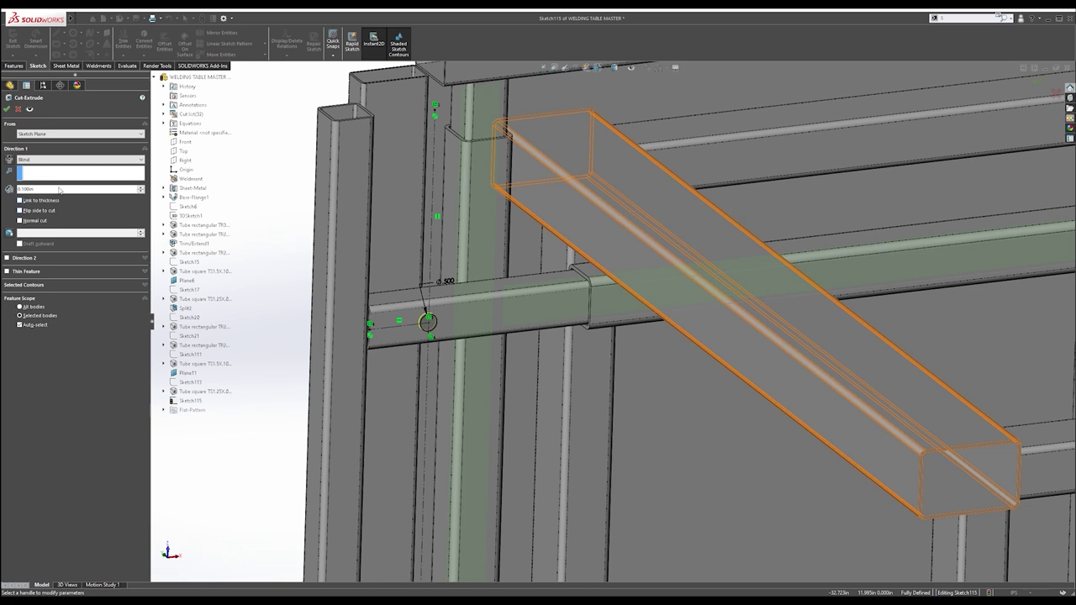
{"action": "left_click", "coordinate": [57, 160]}
{"action": "left_click", "coordinate": [50, 177]}
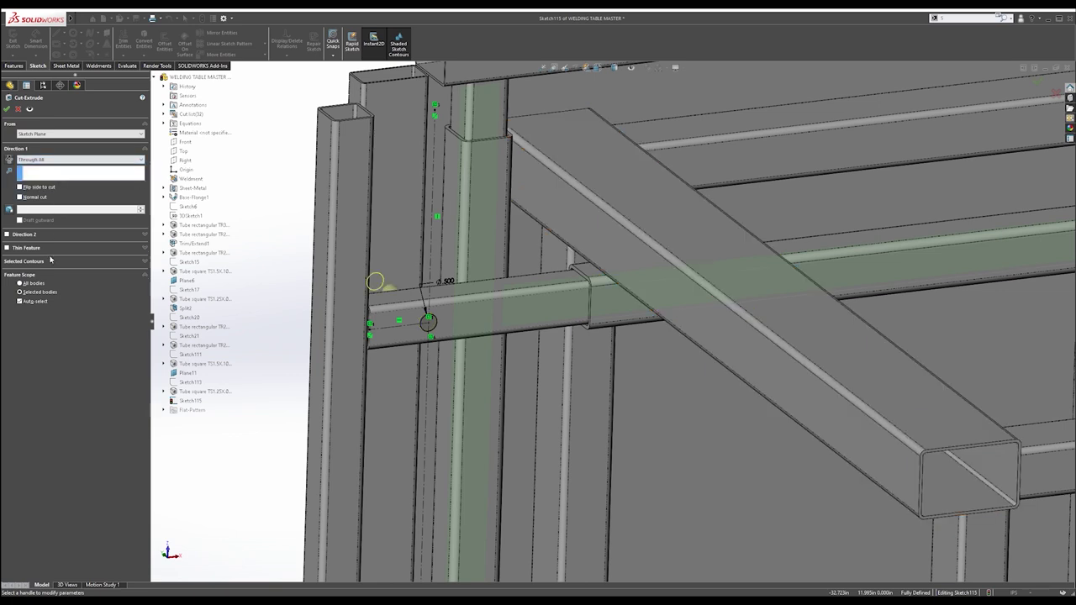
Turn off automatic body selection, limit the cut to the four extension arm tubes and complete it.
{"action": "left_click", "coordinate": [34, 303]}
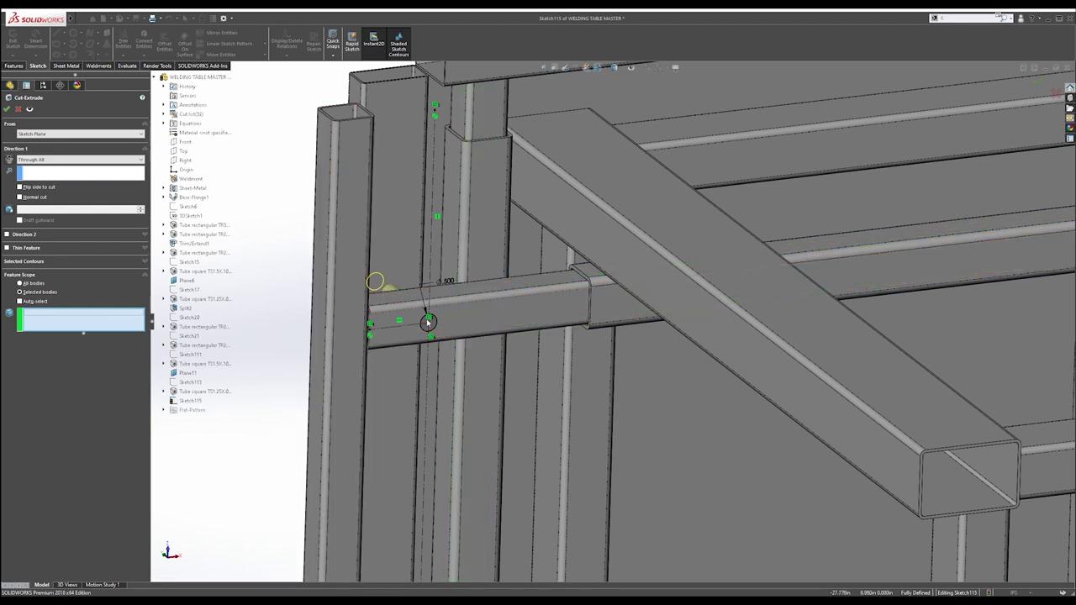
{"action": "left_click", "coordinate": [409, 319]}
{"action": "scroll", "coordinate": [488, 345], "scroll_direction": "up", "scroll_amount": 3}
{"action": "scroll", "coordinate": [487, 345], "scroll_direction": "up", "scroll_amount": 6}
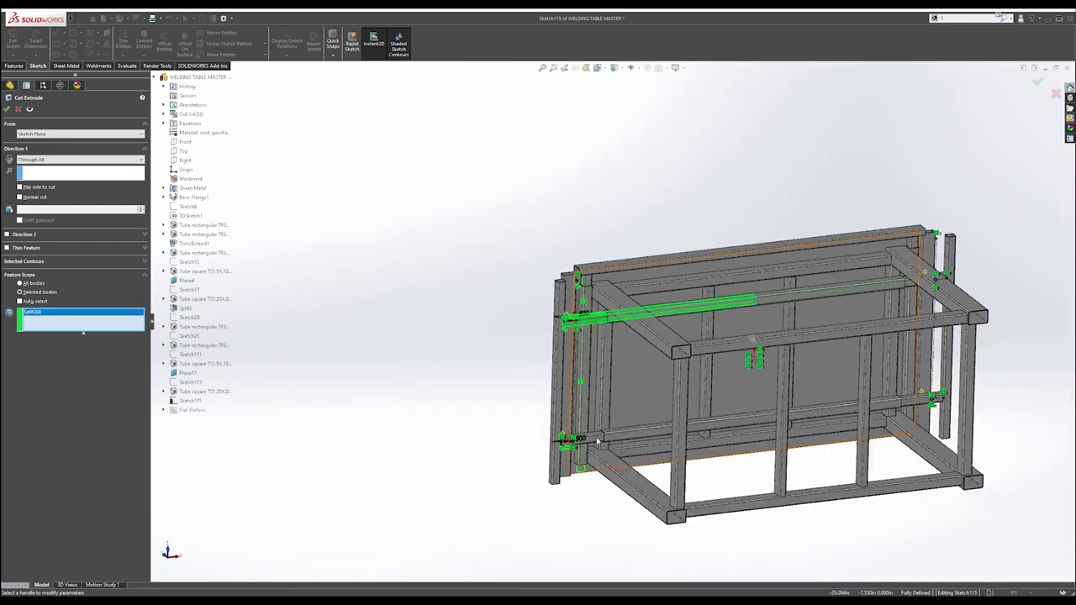
{"action": "left_click", "coordinate": [602, 440]}
{"action": "scroll", "coordinate": [893, 411], "scroll_direction": "down", "scroll_amount": 3}
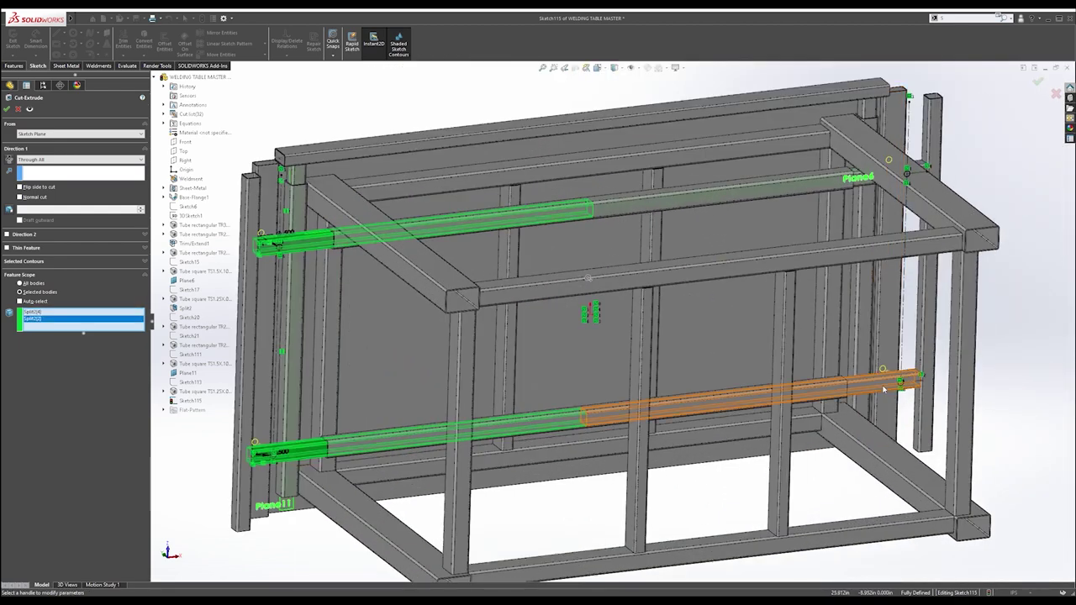
{"action": "left_click", "coordinate": [874, 386]}
{"action": "left_click", "coordinate": [858, 186]}
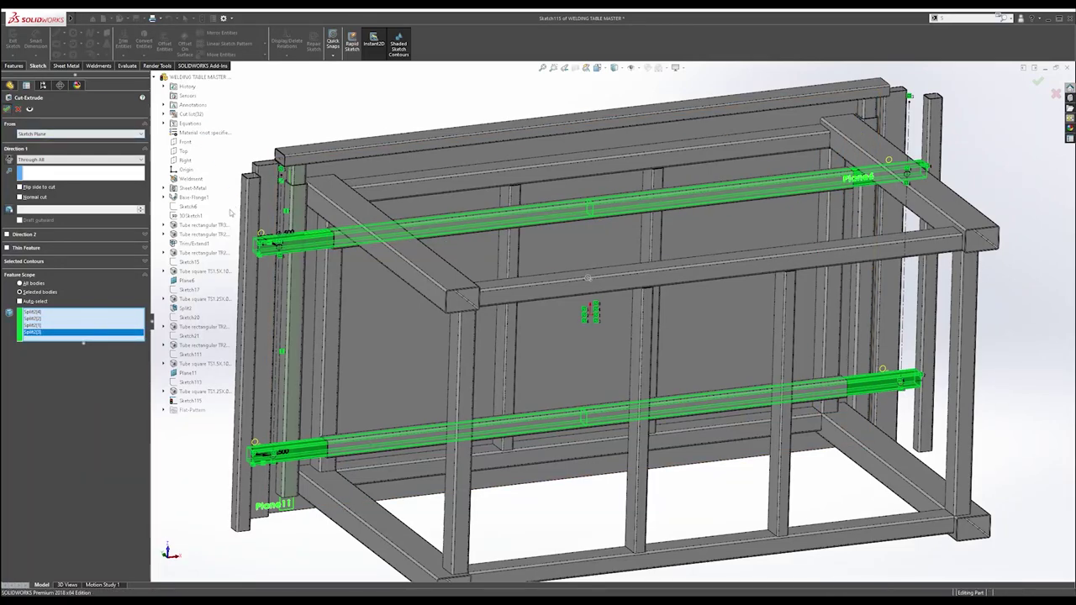
{"action": "key", "text": "Return"}
Examine the cut holes in the extension arms from below and the overall table from above.
{"action": "scroll", "coordinate": [388, 244], "scroll_direction": "down", "scroll_amount": 10}
{"action": "middle_click_drag", "start_coordinate": [389, 244], "coordinate": [581, 315]}
{"action": "scroll", "coordinate": [535, 292], "scroll_direction": "up", "scroll_amount": 6}
{"action": "scroll", "coordinate": [582, 315], "scroll_direction": "down", "scroll_amount": 3}
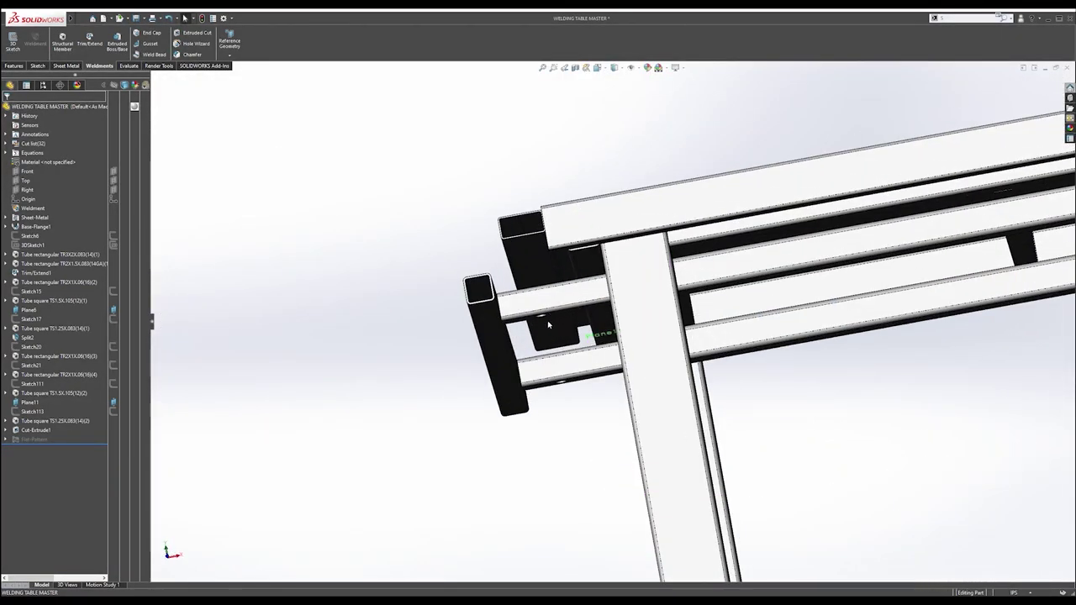
{"action": "middle_click_drag", "start_coordinate": [543, 286], "coordinate": [545, 311]}
{"action": "scroll", "coordinate": [551, 312], "scroll_direction": "up", "scroll_amount": 5}
{"action": "scroll", "coordinate": [798, 348], "scroll_direction": "down", "scroll_amount": 3}
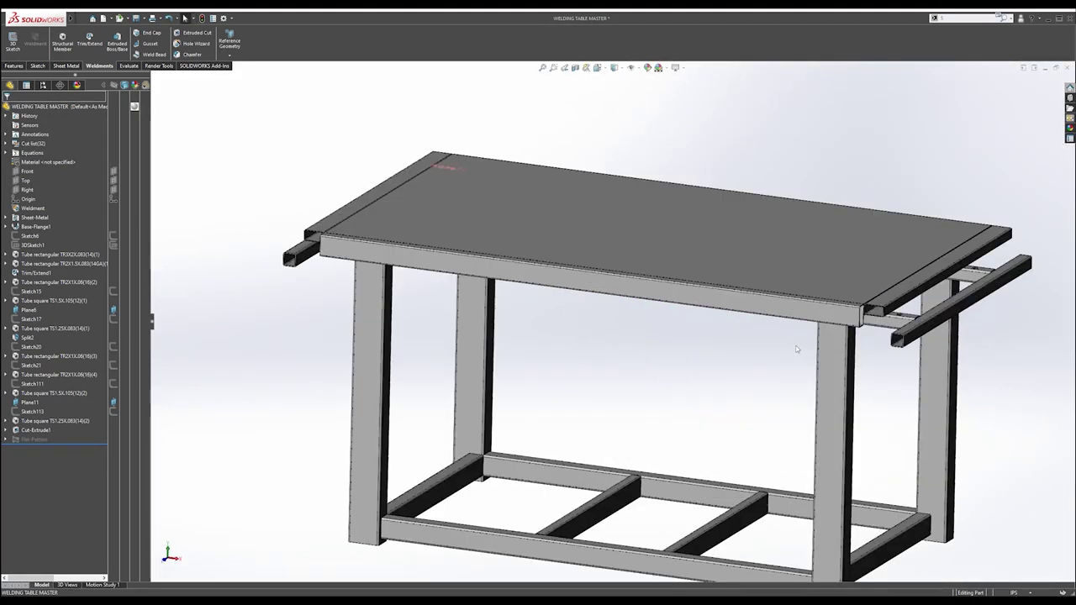
{"action": "middle_click_drag", "start_coordinate": [628, 307], "coordinate": [578, 344]}
{"action": "scroll", "coordinate": [581, 331], "scroll_direction": "up", "scroll_amount": 3}
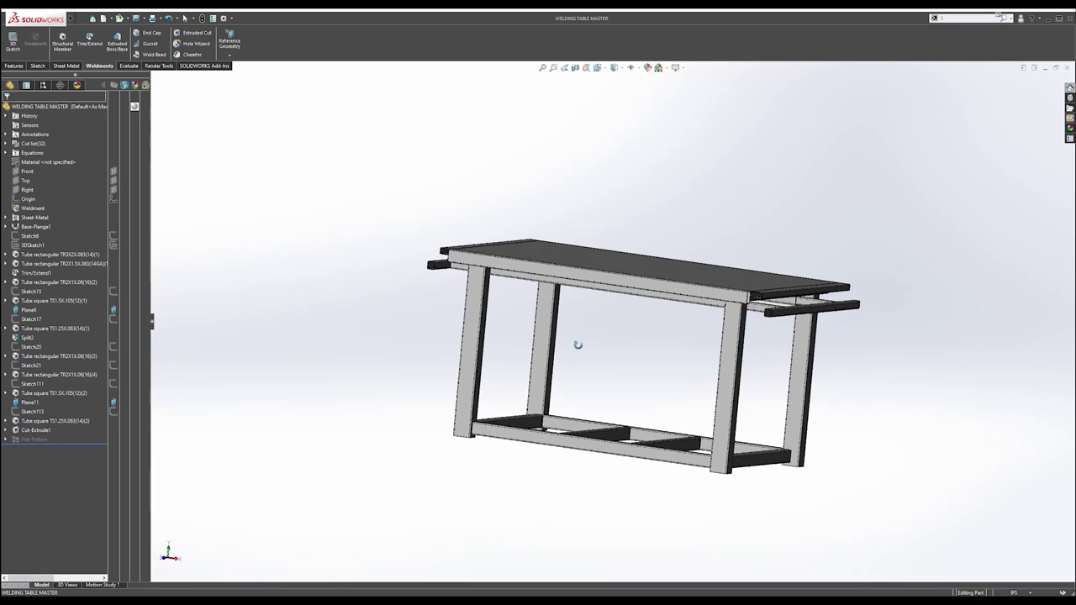
Inspect the lower frame and the open bottom ends of the table legs.
{"action": "scroll", "coordinate": [504, 410], "scroll_direction": "down", "scroll_amount": 6}
{"action": "middle_click_drag", "start_coordinate": [493, 415], "coordinate": [518, 355]}
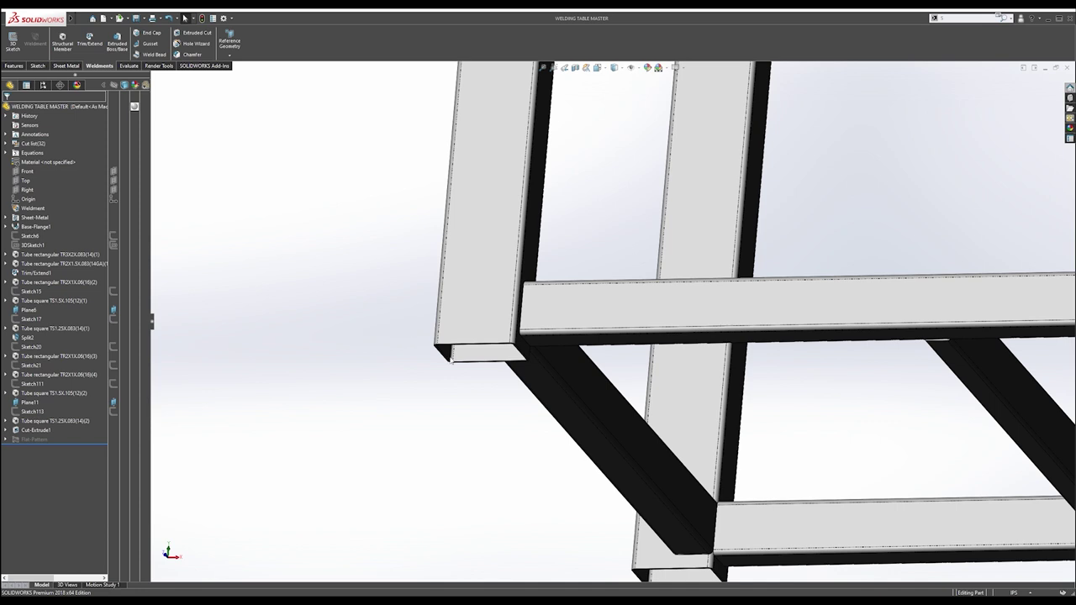
{"action": "scroll", "coordinate": [600, 408], "scroll_direction": "up", "scroll_amount": 2}
{"action": "scroll", "coordinate": [569, 321], "scroll_direction": "up", "scroll_amount": 2}
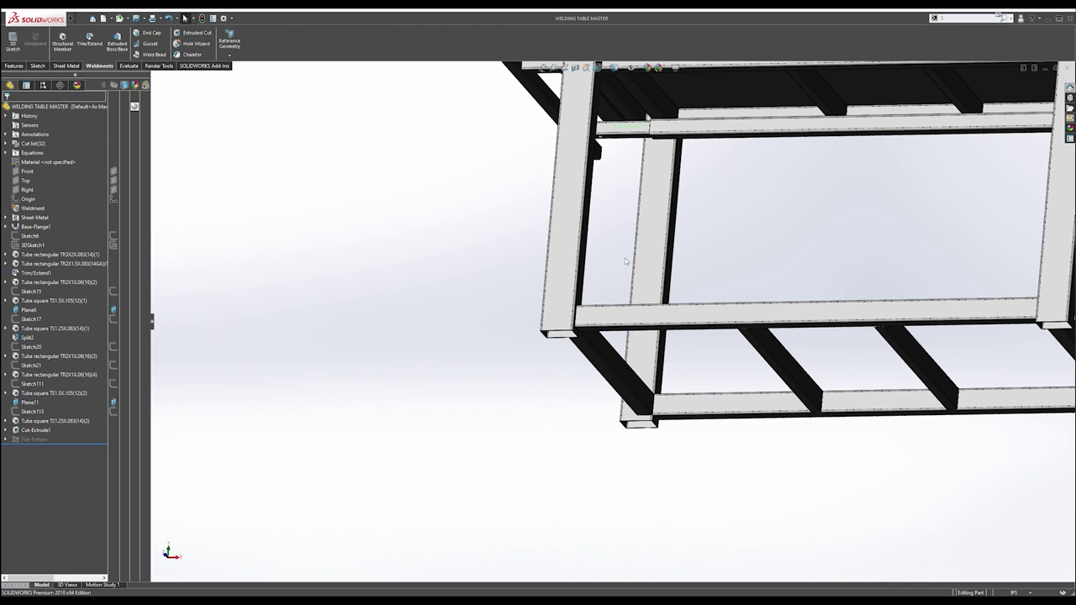
{"action": "scroll", "coordinate": [624, 258], "scroll_direction": "up", "scroll_amount": 4}
{"action": "scroll", "coordinate": [787, 311], "scroll_direction": "down", "scroll_amount": 2}
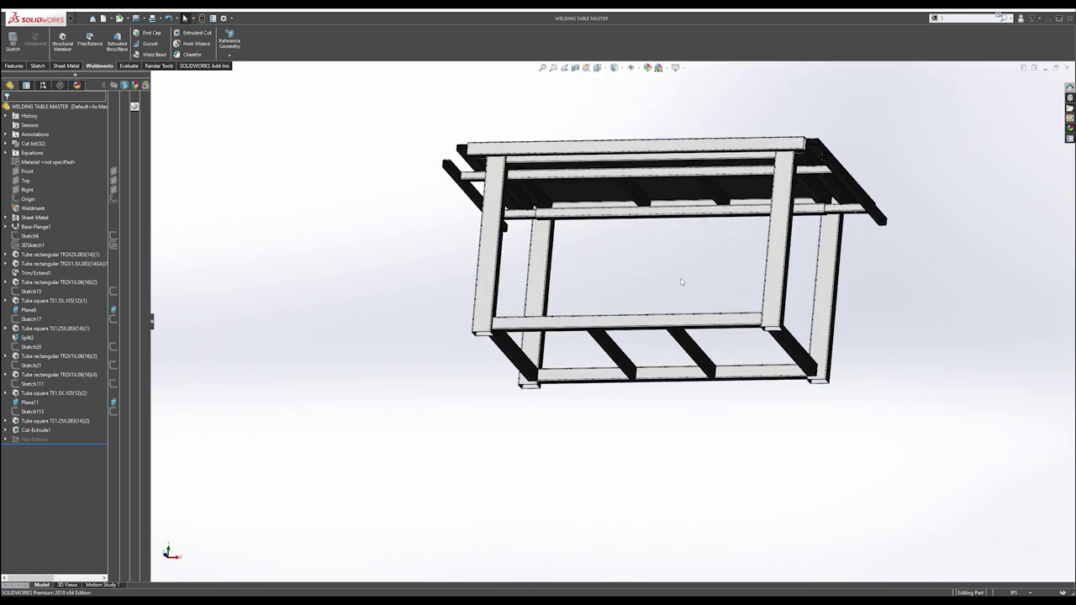
{"action": "middle_click_drag", "start_coordinate": [686, 272], "coordinate": [612, 317]}
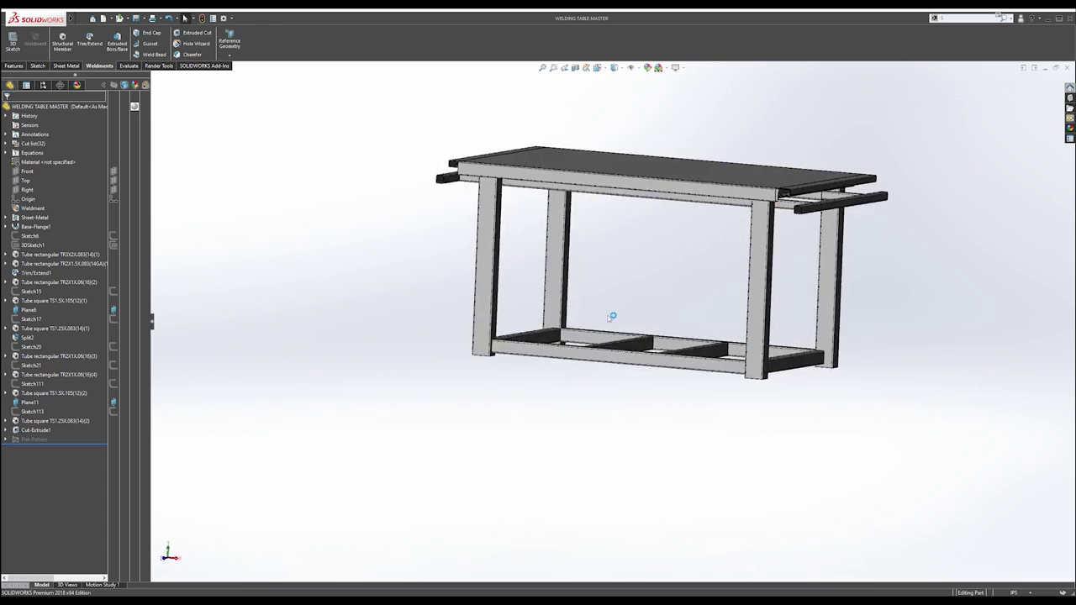
{"action": "scroll", "coordinate": [611, 303], "scroll_direction": "down", "scroll_amount": 2}
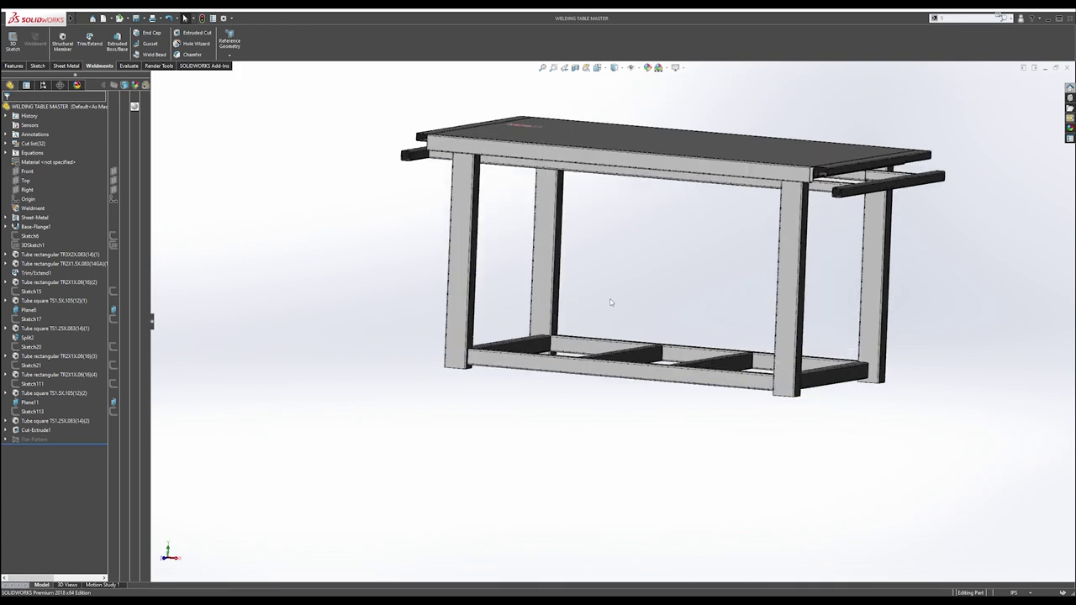
{"action": "middle_click_drag", "start_coordinate": [560, 291], "coordinate": [561, 338]}
{"action": "scroll", "coordinate": [596, 320], "scroll_direction": "down", "scroll_amount": 2}
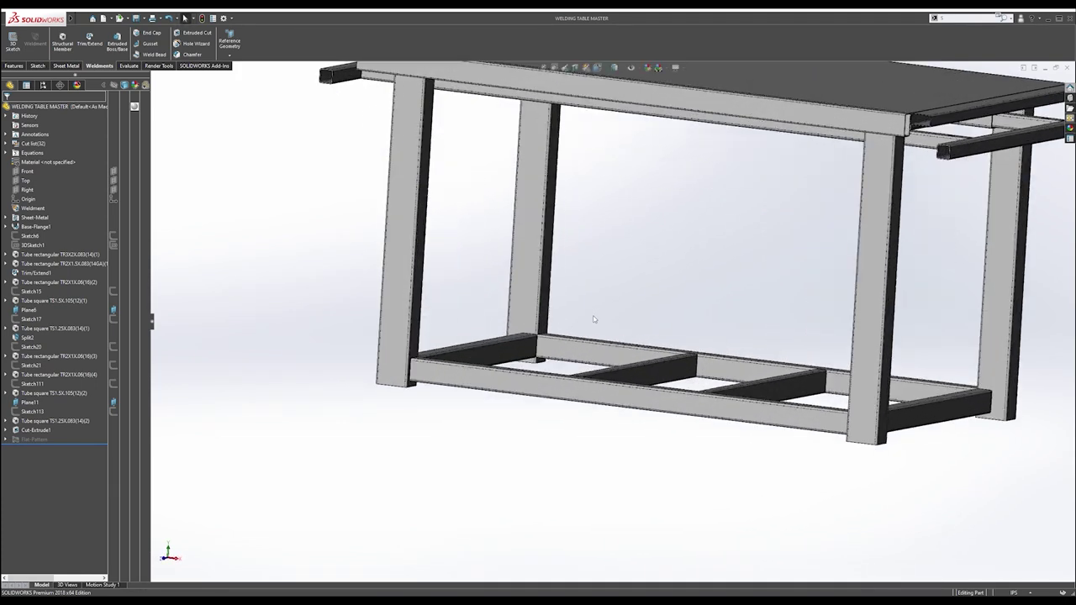
{"action": "scroll", "coordinate": [589, 317], "scroll_direction": "up", "scroll_amount": 3}
{"action": "scroll", "coordinate": [592, 283], "scroll_direction": "down", "scroll_amount": 2}
{"action": "middle_click_drag", "start_coordinate": [592, 283], "coordinate": [435, 380]}
{"action": "scroll", "coordinate": [464, 360], "scroll_direction": "down", "scroll_amount": 4}
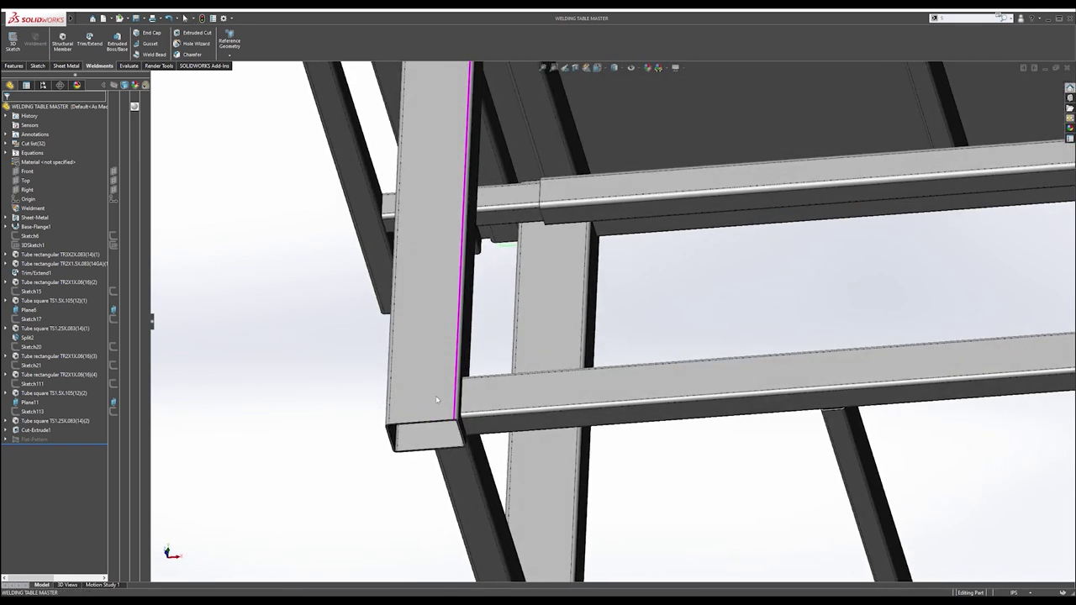
{"action": "scroll", "coordinate": [563, 393], "scroll_direction": "up", "scroll_amount": 5}
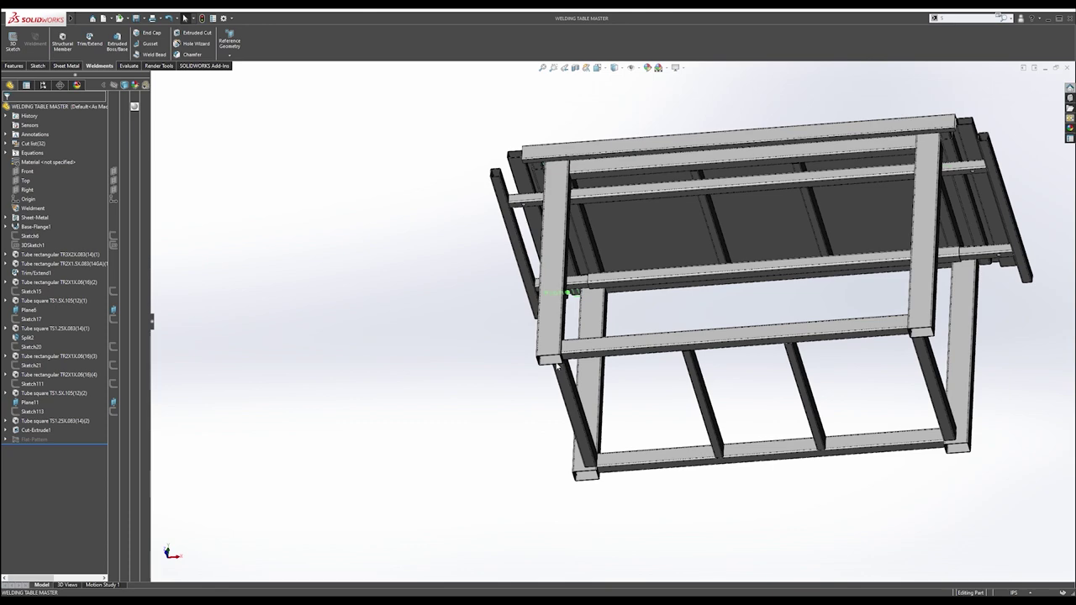
{"action": "scroll", "coordinate": [571, 352], "scroll_direction": "down", "scroll_amount": 5}
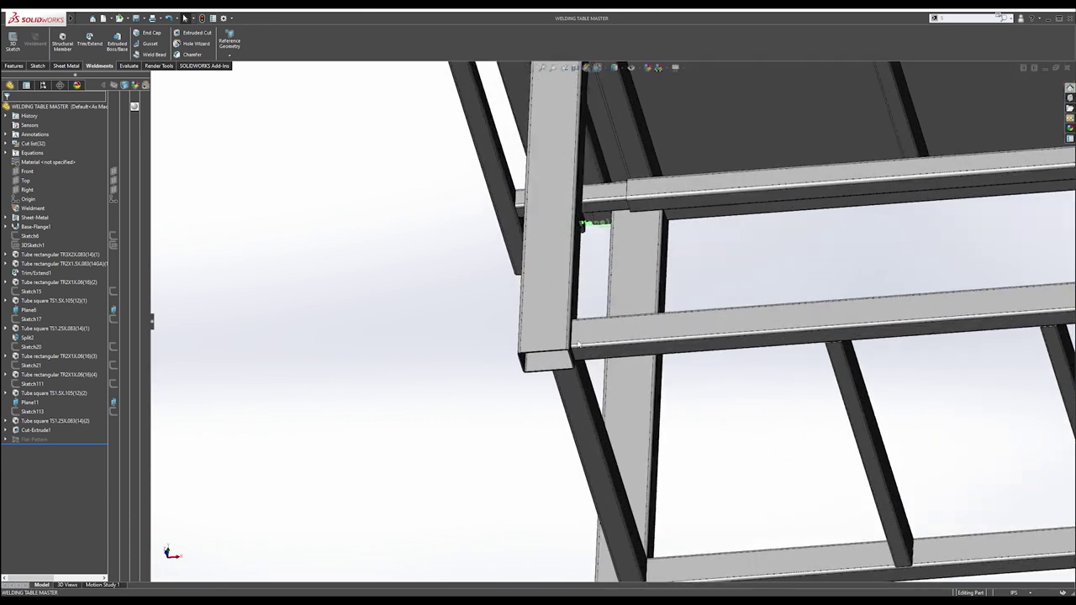
{"action": "scroll", "coordinate": [578, 343], "scroll_direction": "down", "scroll_amount": 6}
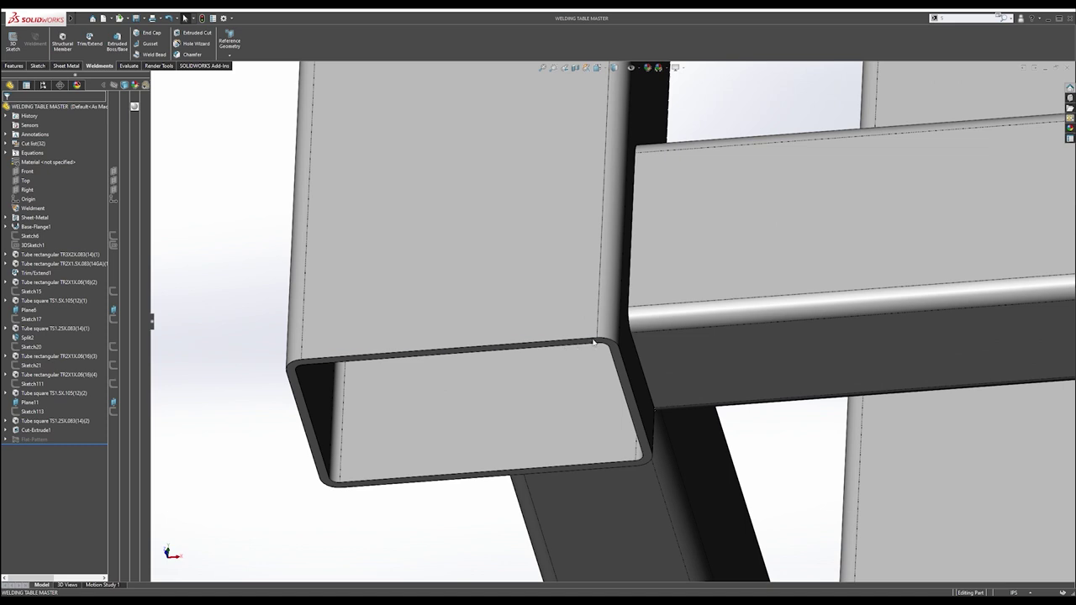
Switch to the web browser showing the McMaster-Carr page for rigid caster 2408T126.
{"action": "left_click", "coordinate": [160, 5]}
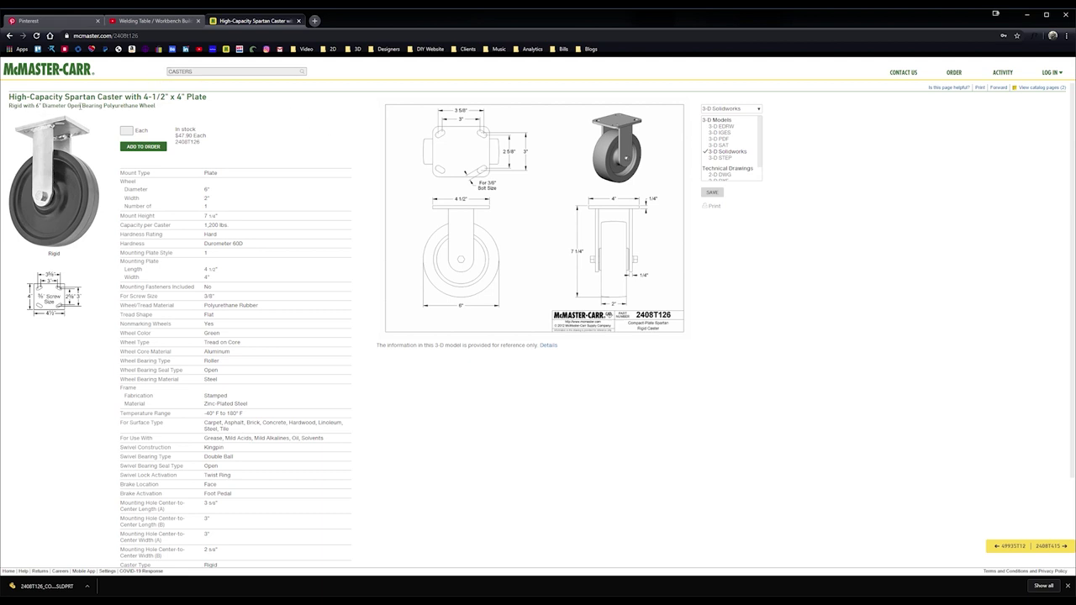
Save the SolidWorks 3-D model of caster 2408T126, switch to the desktop and open the caster part file.
{"action": "left_click_drag", "start_coordinate": [201, 143], "coordinate": [179, 144]}
{"action": "left_click", "coordinate": [233, 150]}
{"action": "left_click", "coordinate": [711, 192]}
{"action": "left_click", "coordinate": [1026, 14]}
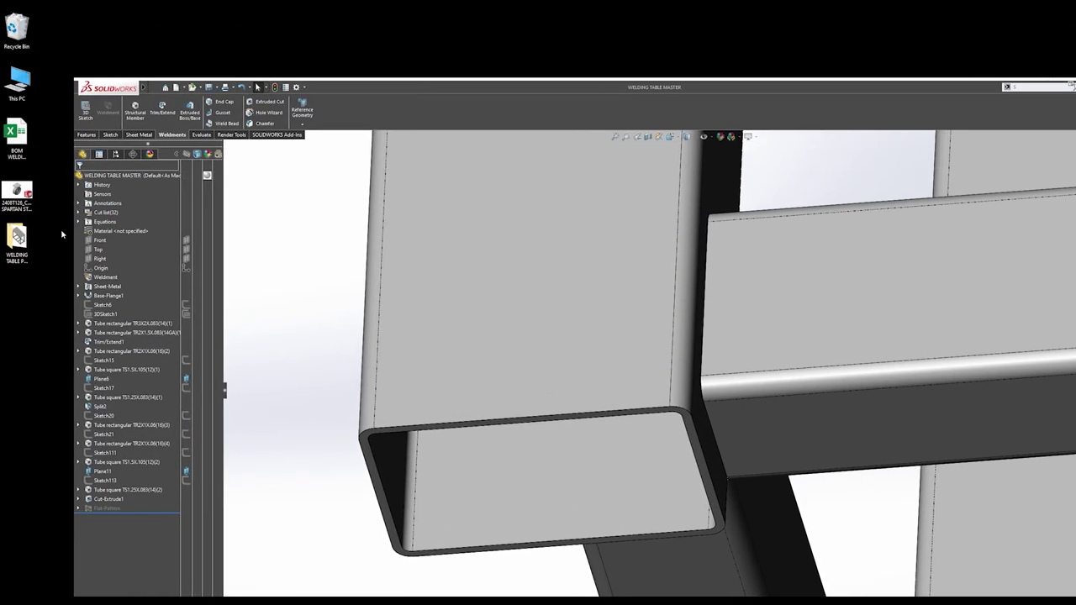
{"action": "double_click", "coordinate": [17, 195]}
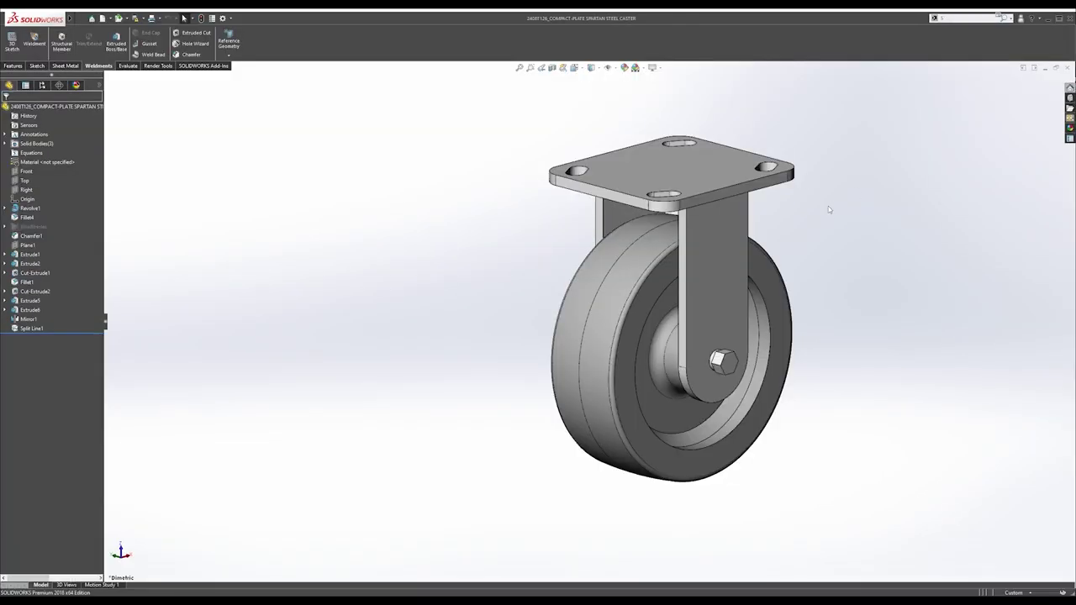
Start a sketch on the top face of the caster's mounting plate and convert the edges of its four slots.
{"action": "left_click", "coordinate": [699, 163]}
{"action": "left_click", "coordinate": [737, 136]}
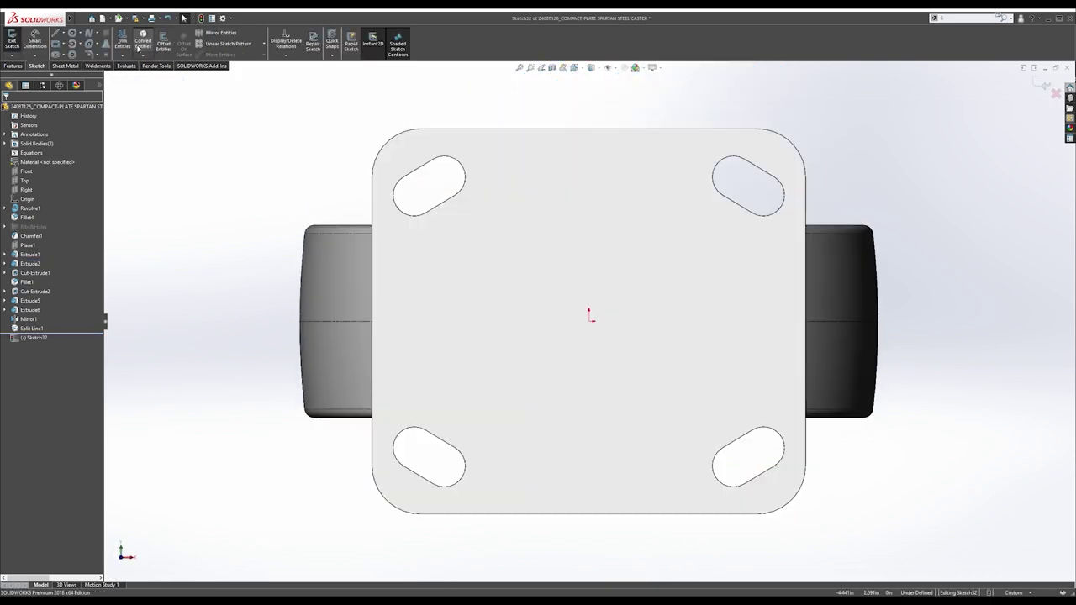
{"action": "left_click", "coordinate": [141, 44]}
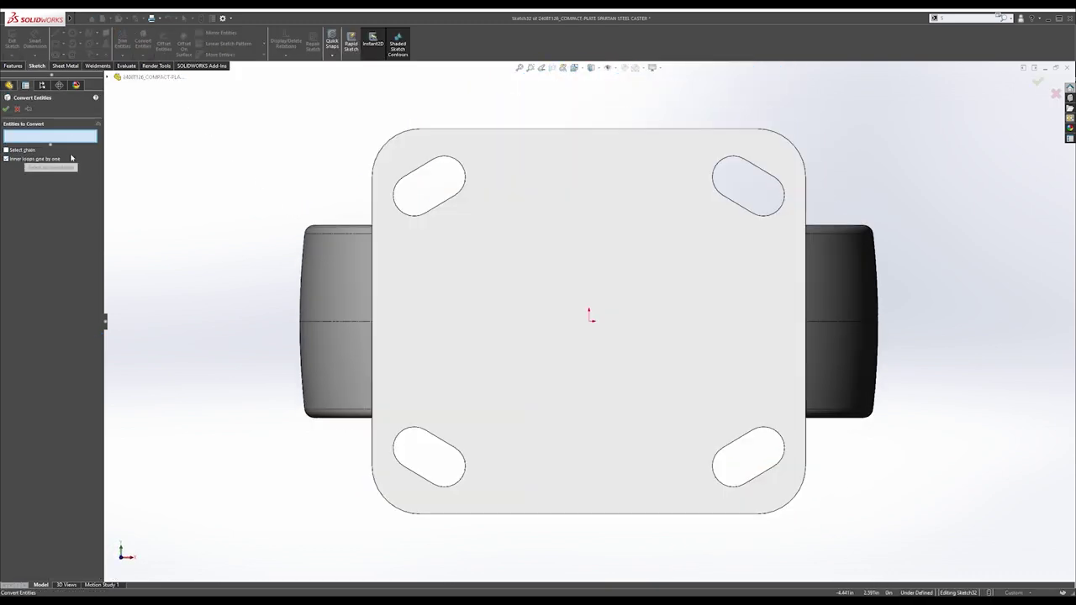
{"action": "left_click", "coordinate": [414, 172]}
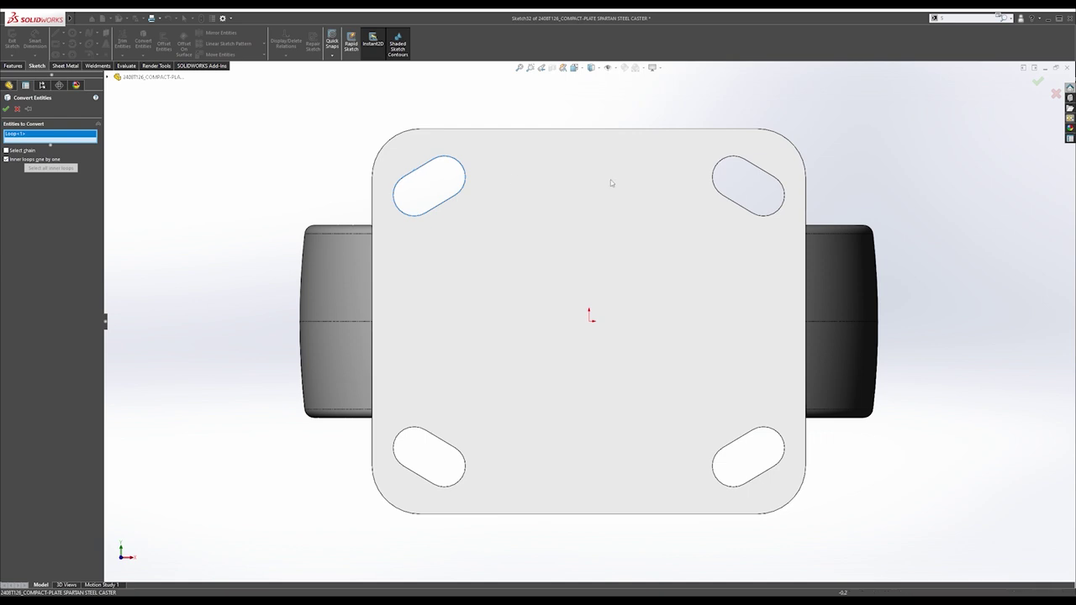
{"action": "left_click", "coordinate": [721, 195]}
{"action": "left_click", "coordinate": [757, 438]}
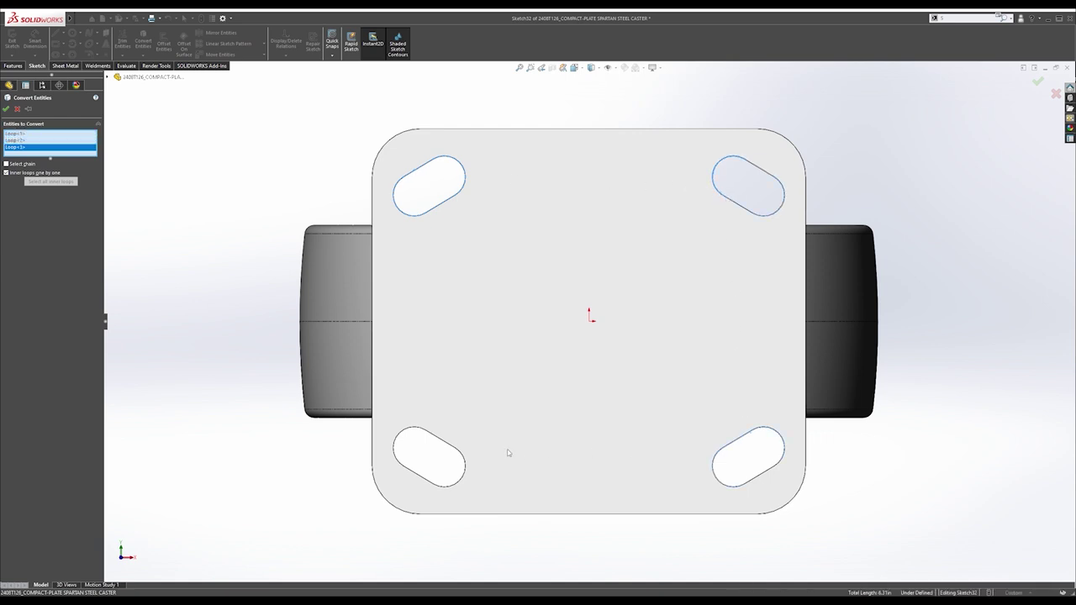
{"action": "left_click", "coordinate": [454, 450]}
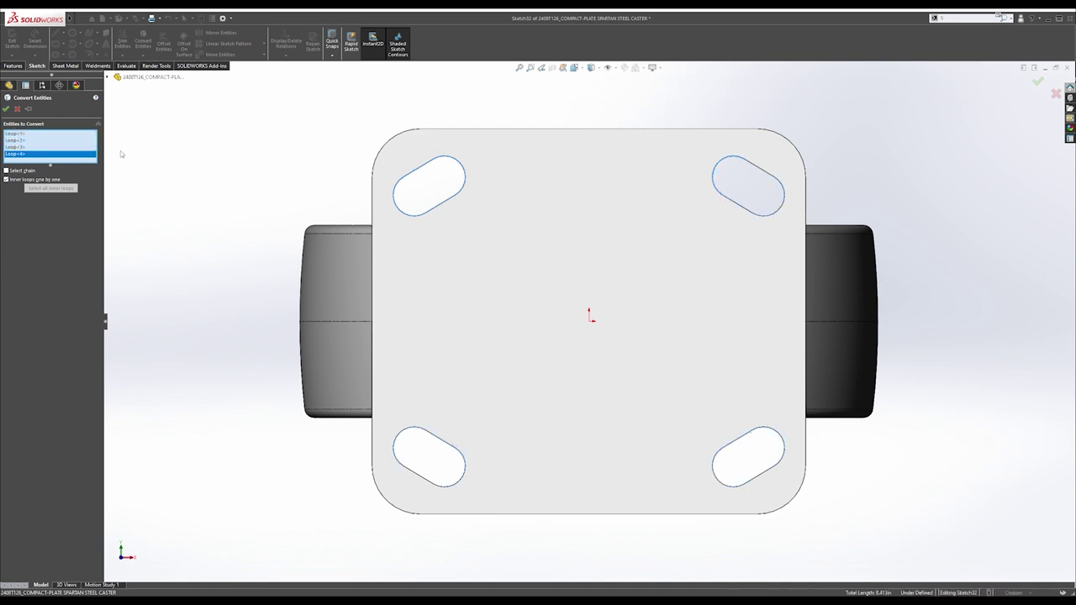
{"action": "left_click", "coordinate": [7, 109]}
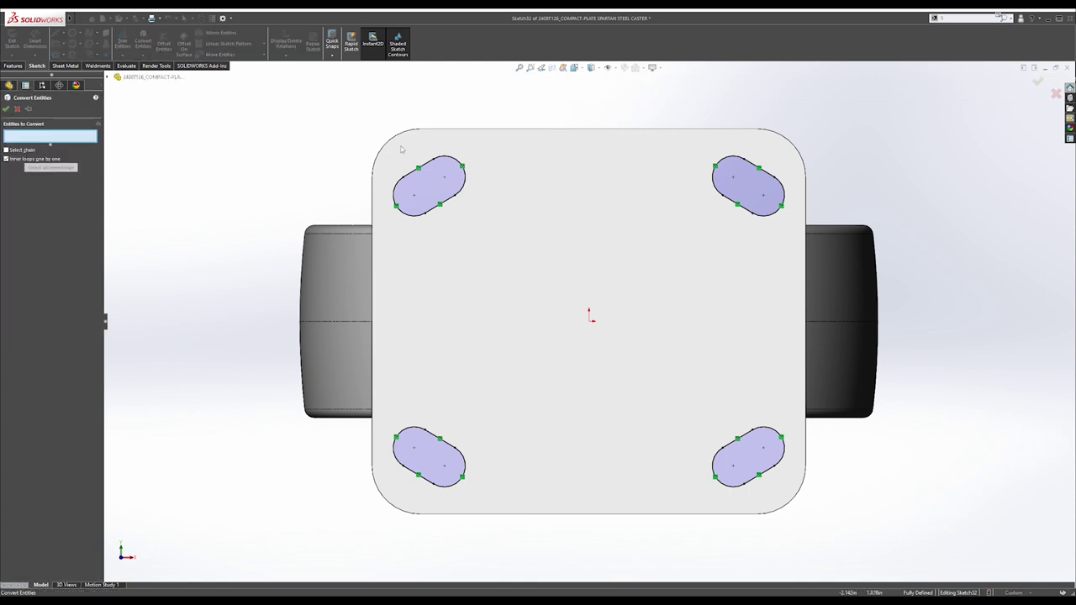
Convert the mounting plate's outer outline into the same sketch and finish the sketch.
{"action": "left_click", "coordinate": [401, 150]}
{"action": "left_click", "coordinate": [6, 109]}
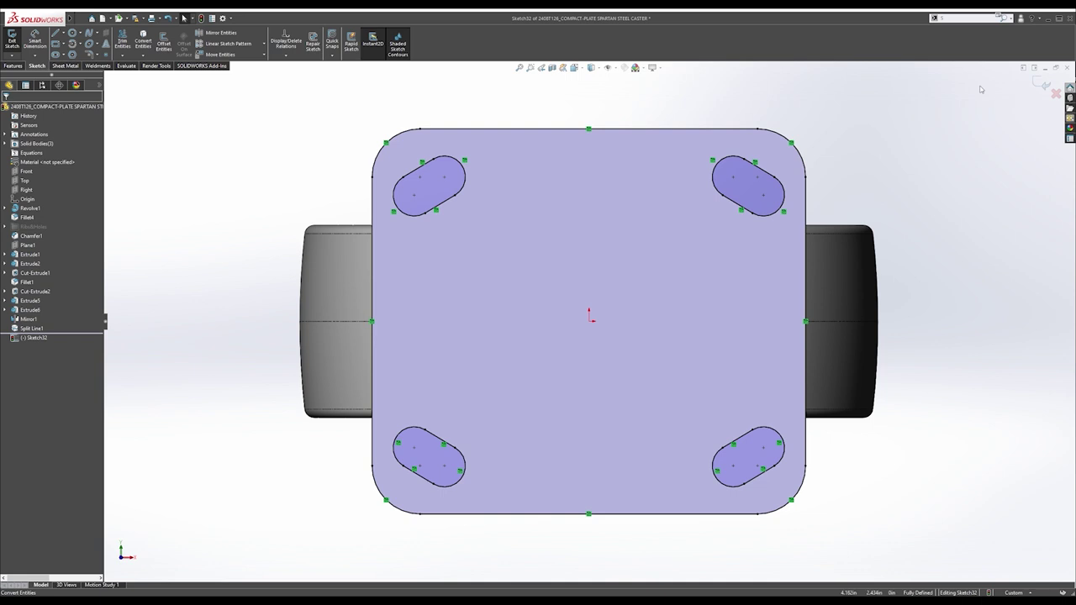
{"action": "left_click", "coordinate": [1043, 85]}
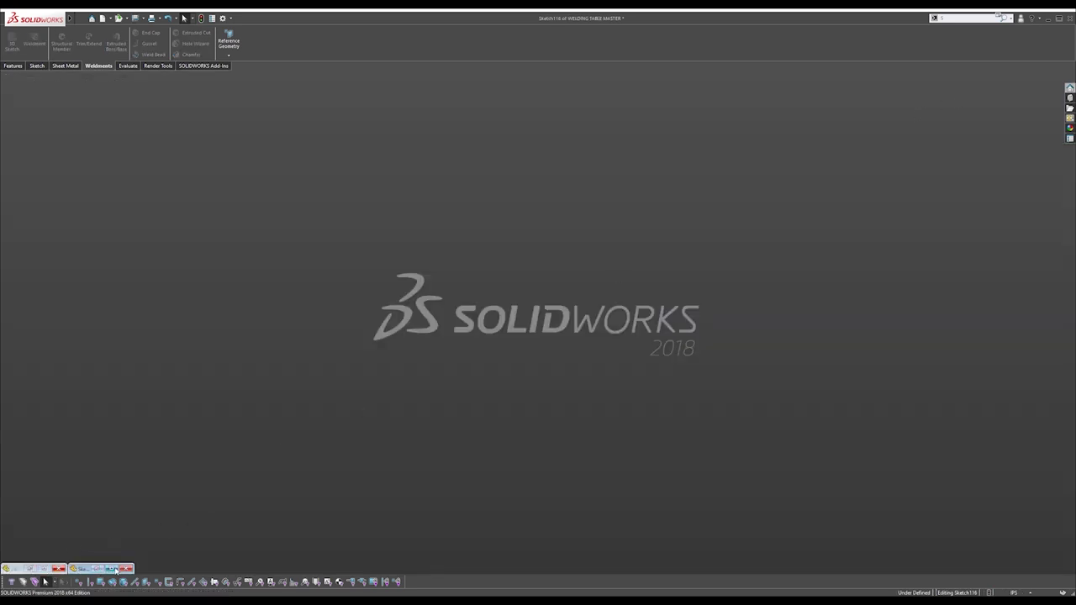
Return to the WELDING TABLE MASTER part and leave its open sketch.
{"action": "left_click", "coordinate": [116, 570]}
{"action": "scroll", "coordinate": [611, 279], "scroll_direction": "down", "scroll_amount": 5}
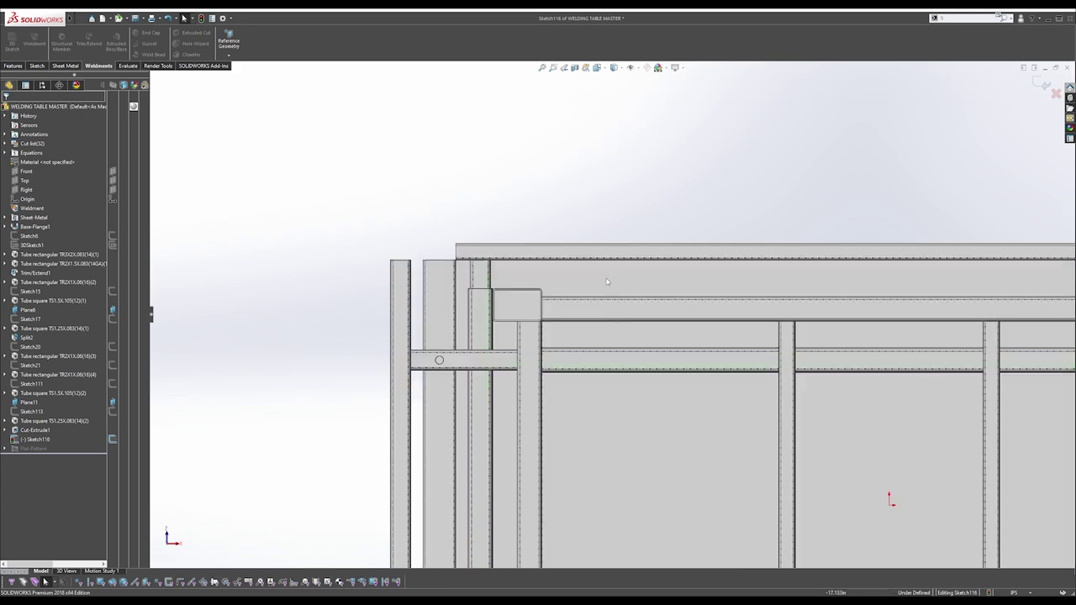
{"action": "left_click", "coordinate": [1042, 84]}
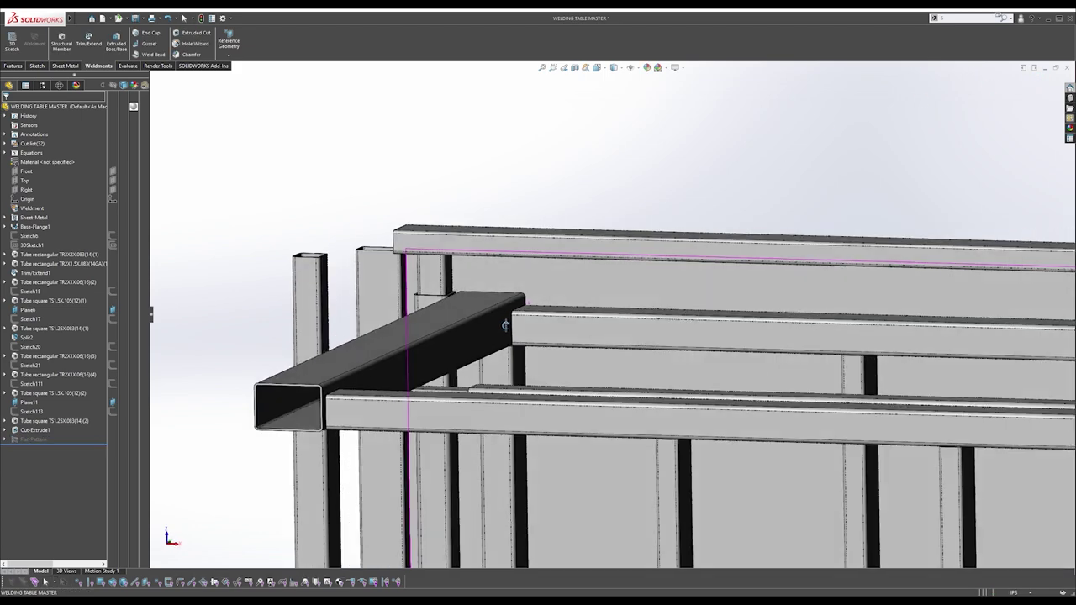
Start a sketch on the bottom end face of a table leg and paste the caster plate profile over it.
{"action": "scroll", "coordinate": [321, 366], "scroll_direction": "down", "scroll_amount": 5}
{"action": "left_click", "coordinate": [321, 368]}
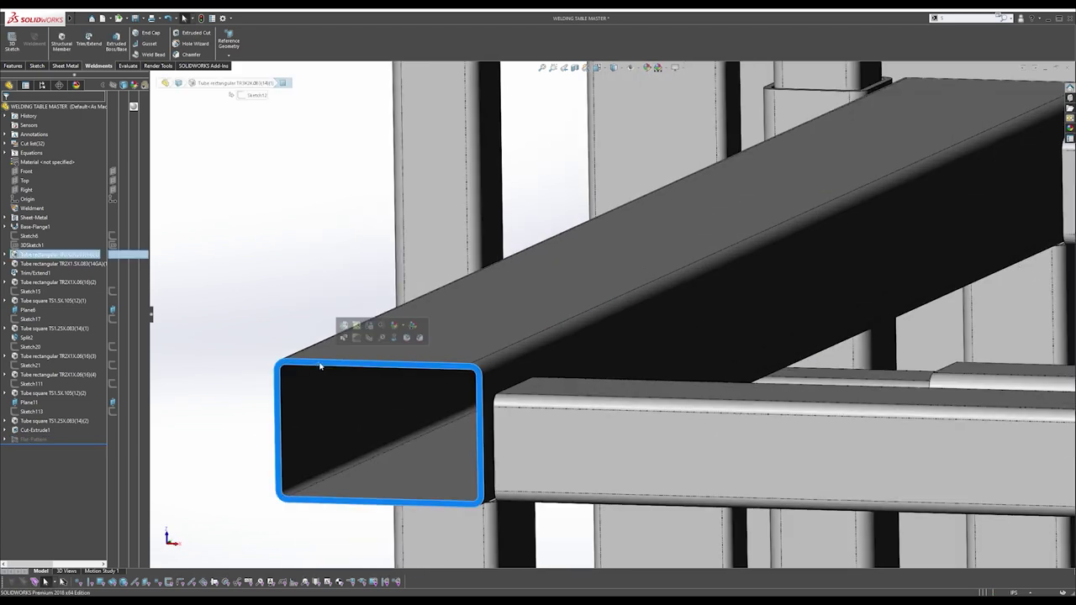
{"action": "left_click", "coordinate": [356, 338]}
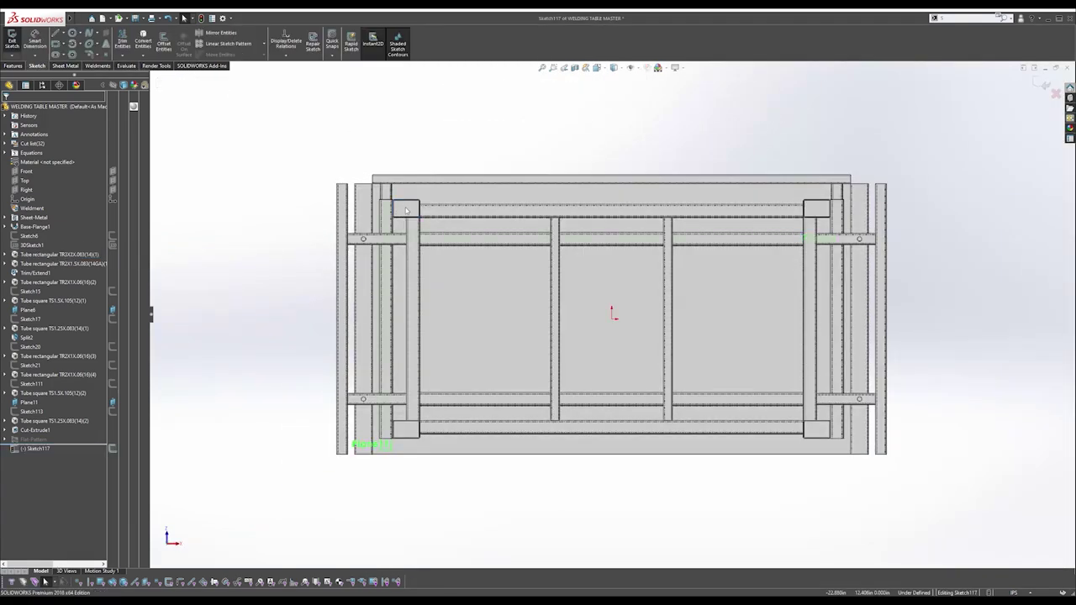
{"action": "scroll", "coordinate": [408, 210], "scroll_direction": "down", "scroll_amount": 4}
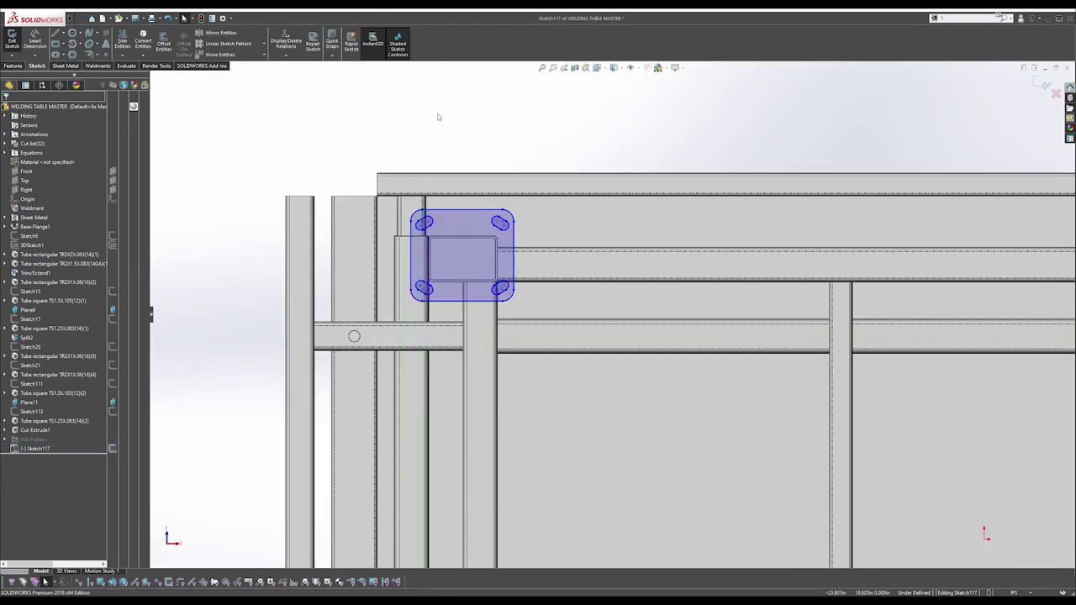
{"action": "scroll", "coordinate": [504, 235], "scroll_direction": "down", "scroll_amount": 2}
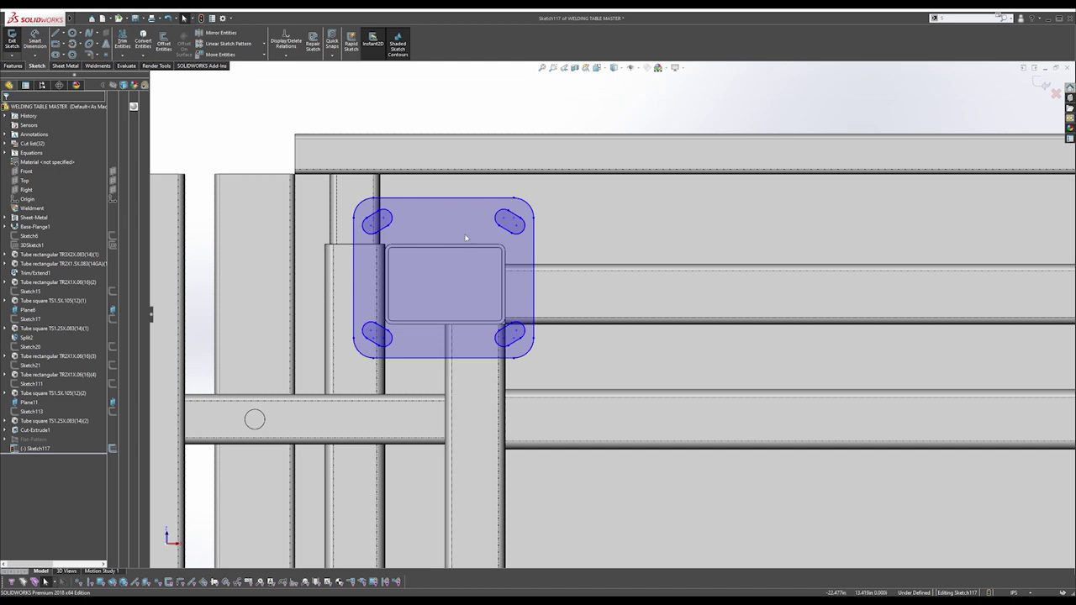
Select all of the pasted caster plate geometry, including its slots, and make it a block.
{"action": "left_click_drag", "start_coordinate": [514, 206], "coordinate": [466, 205]}
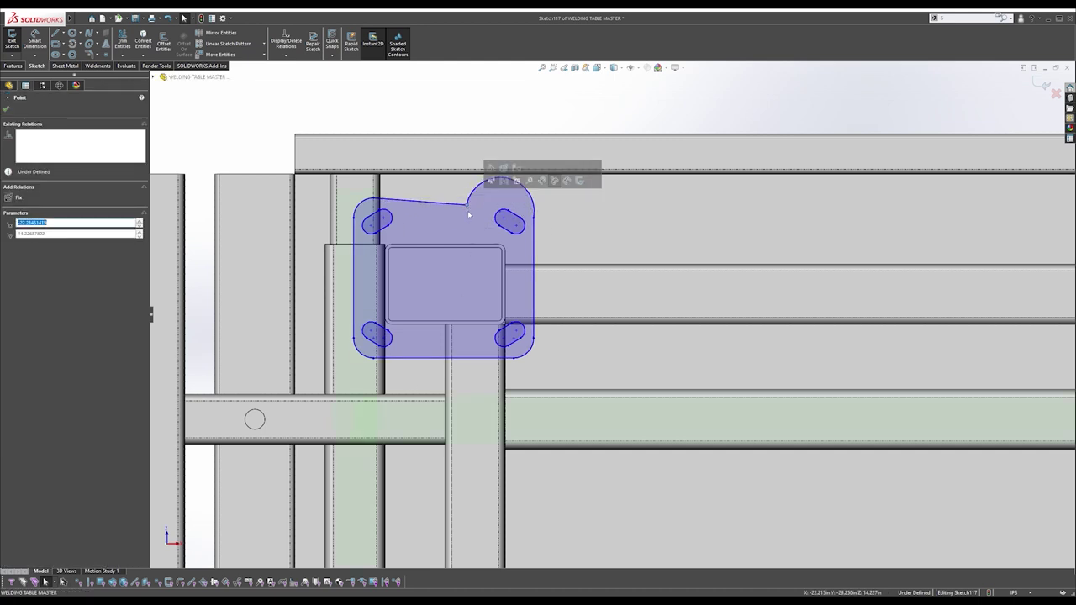
{"action": "key", "text": "ctrl+z"}
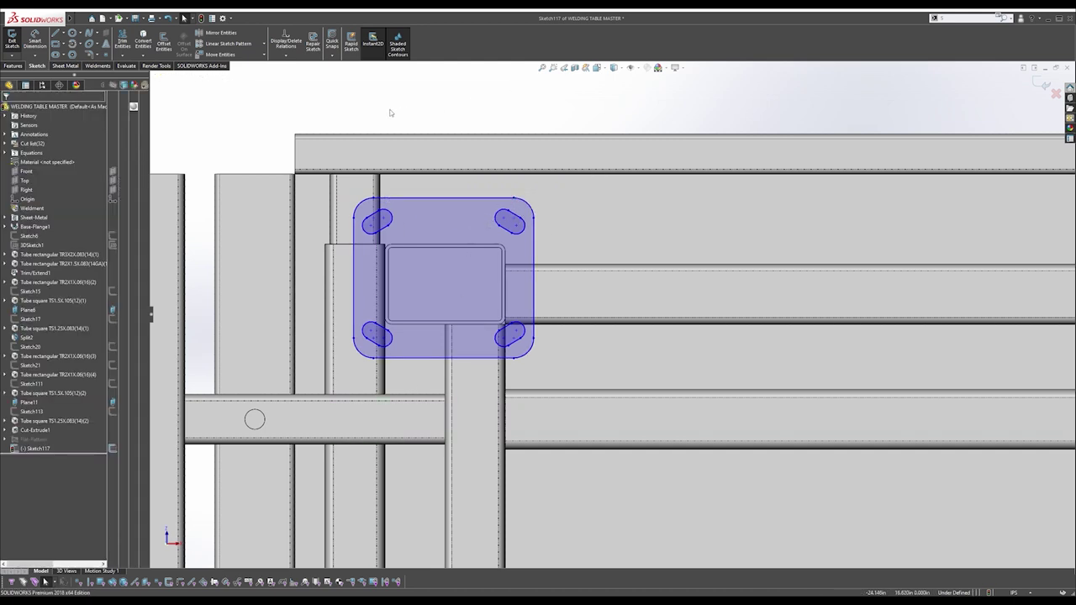
{"action": "left_click_drag", "start_coordinate": [296, 114], "coordinate": [721, 460]}
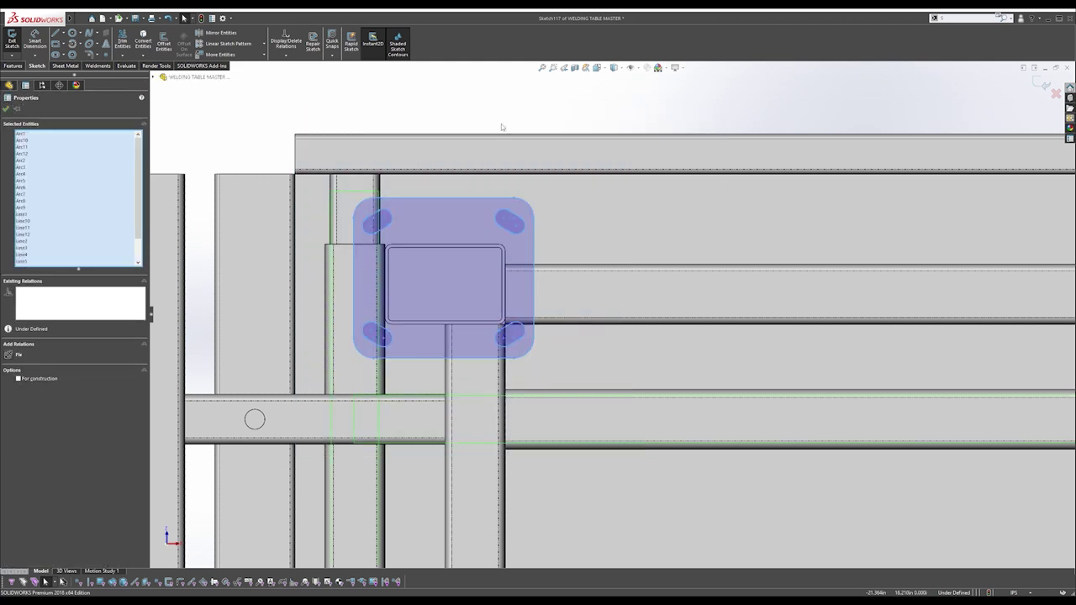
{"action": "right_click", "coordinate": [498, 101]}
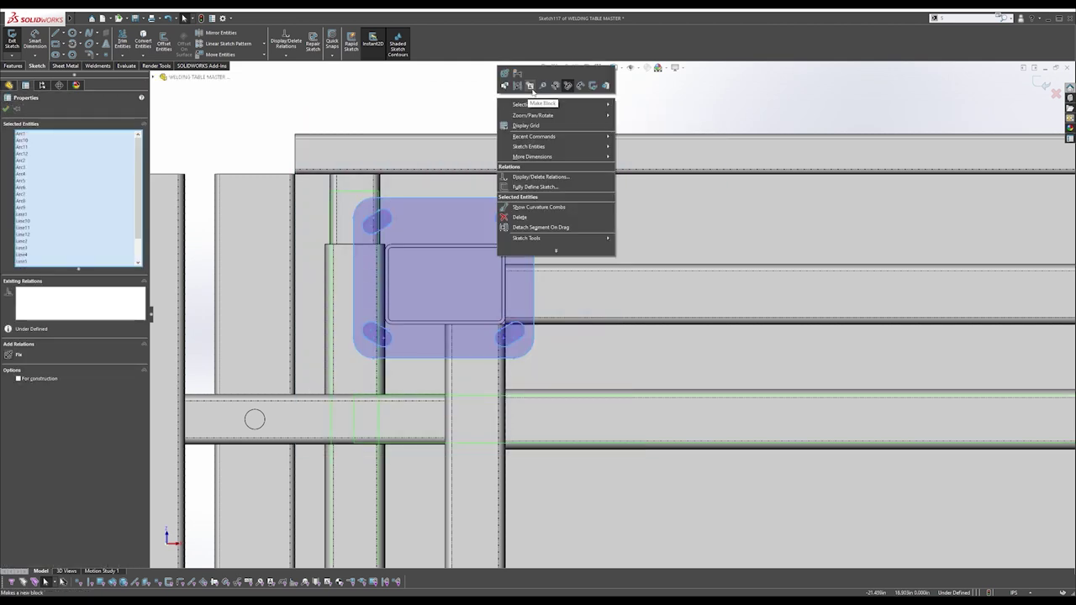
{"action": "left_click", "coordinate": [529, 86]}
{"action": "left_click", "coordinate": [7, 109]}
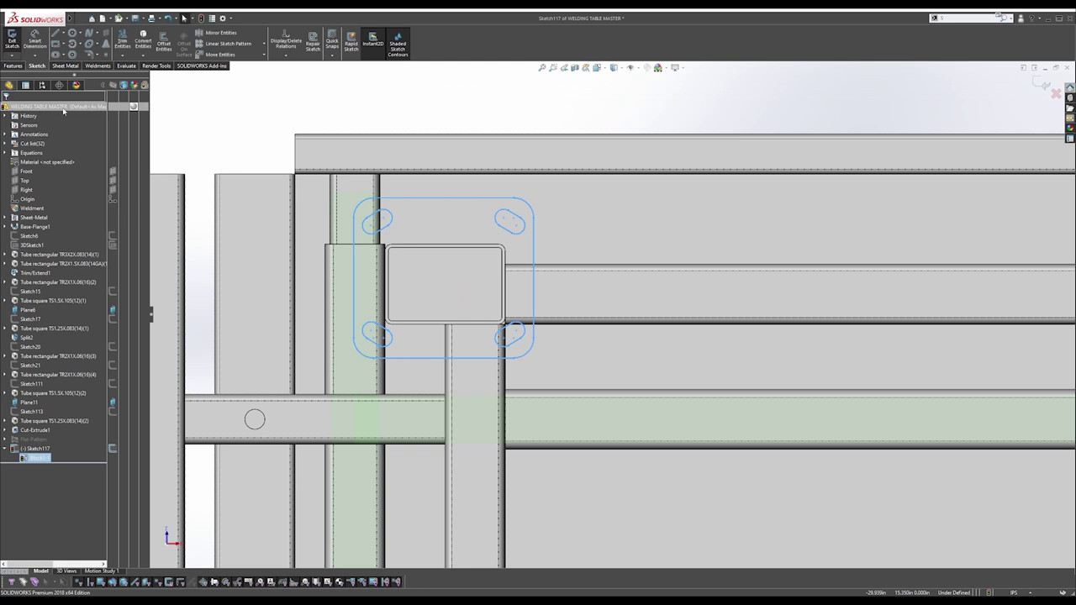
Draw horizontal and vertical centerlines across the plate block between the midpoints of its opposite edges.
{"action": "left_click", "coordinate": [516, 200]}
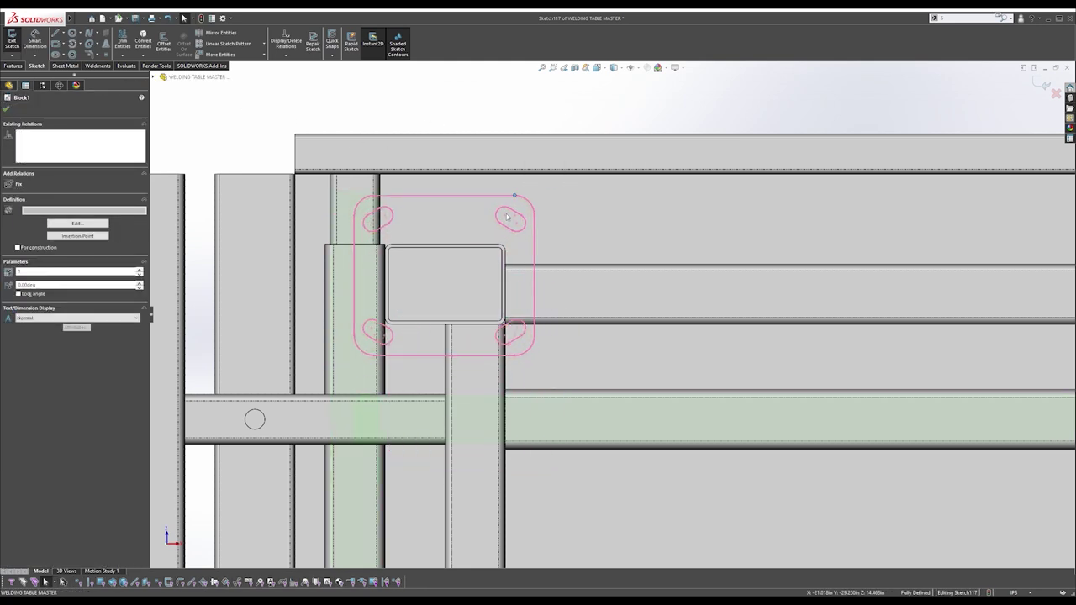
{"action": "key", "text": "s"}
{"action": "left_click", "coordinate": [566, 215]}
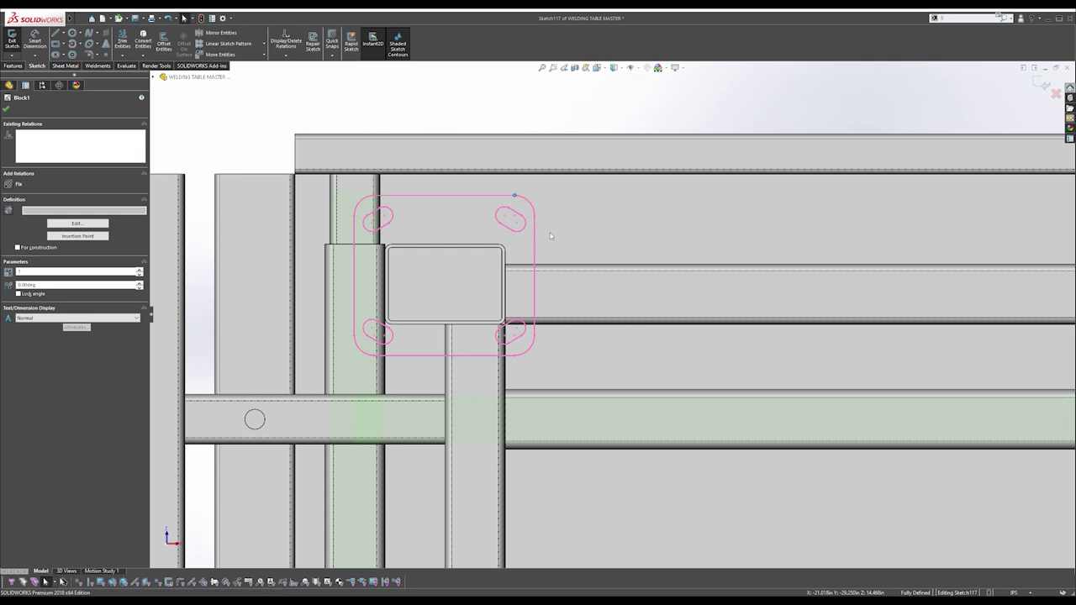
{"action": "left_click", "coordinate": [535, 277]}
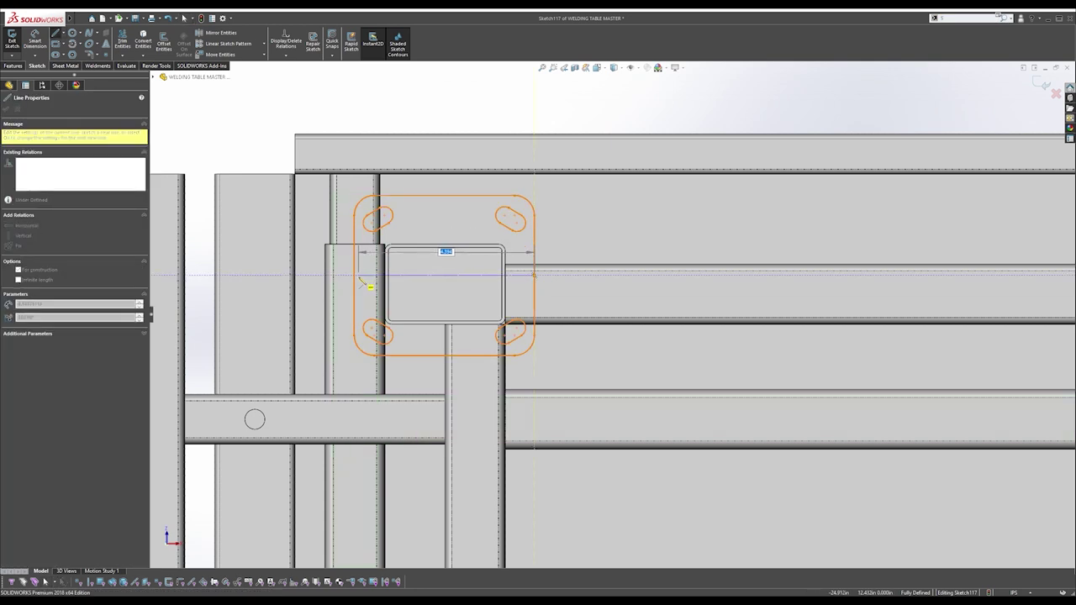
{"action": "left_click", "coordinate": [354, 275]}
{"action": "key", "text": "Escape"}
{"action": "key", "text": "s"}
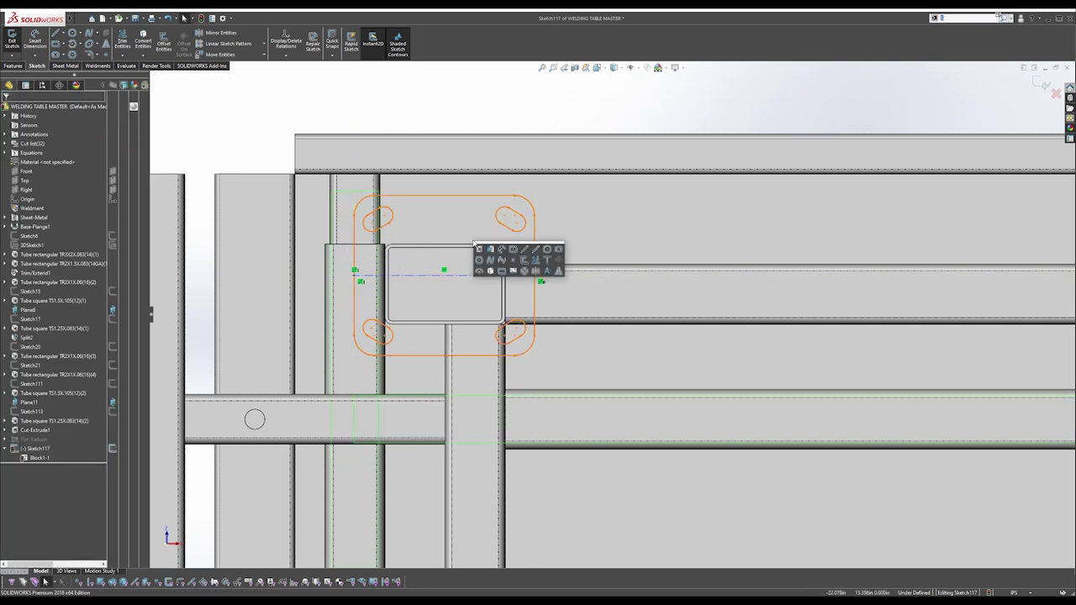
{"action": "left_click", "coordinate": [421, 196]}
{"action": "left_click", "coordinate": [445, 356]}
{"action": "key", "text": "Escape"}
Place a sketch point where the two centerlines meet and move the plate block clear of the leg.
{"action": "key", "text": "s"}
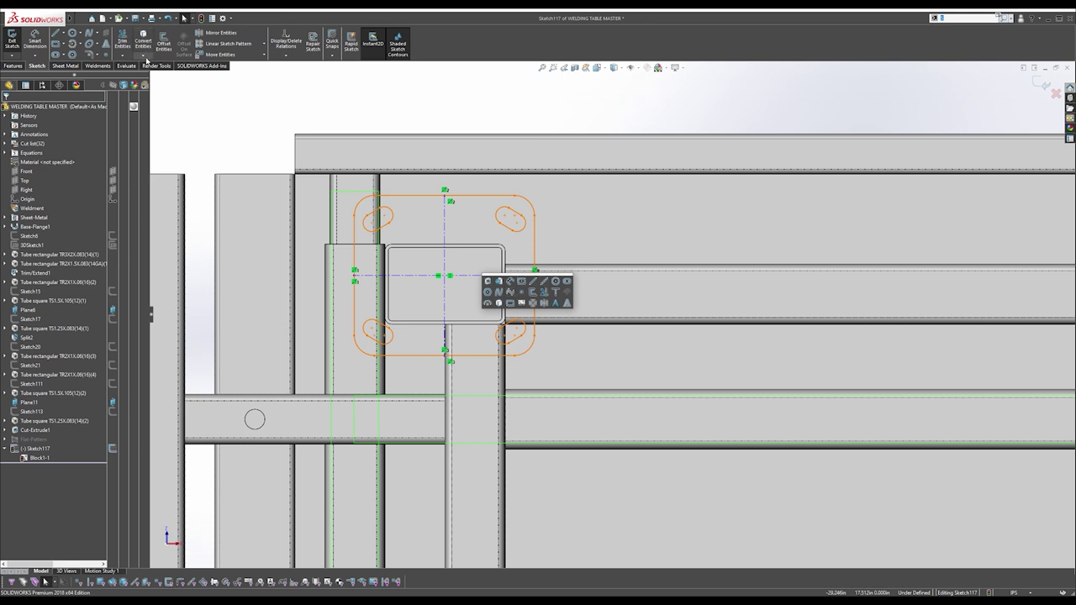
{"action": "left_click", "coordinate": [521, 292]}
{"action": "left_click", "coordinate": [444, 276]}
{"action": "key", "text": "Escape"}
{"action": "mouse_move", "coordinate": [450, 271]}
{"action": "left_mouse_down"}
{"action": "mouse_move", "coordinate": [596, 221]}
{"action": "mouse_move", "coordinate": [524, 258]}
{"action": "mouse_move", "coordinate": [596, 211]}
{"action": "left_mouse_up"}
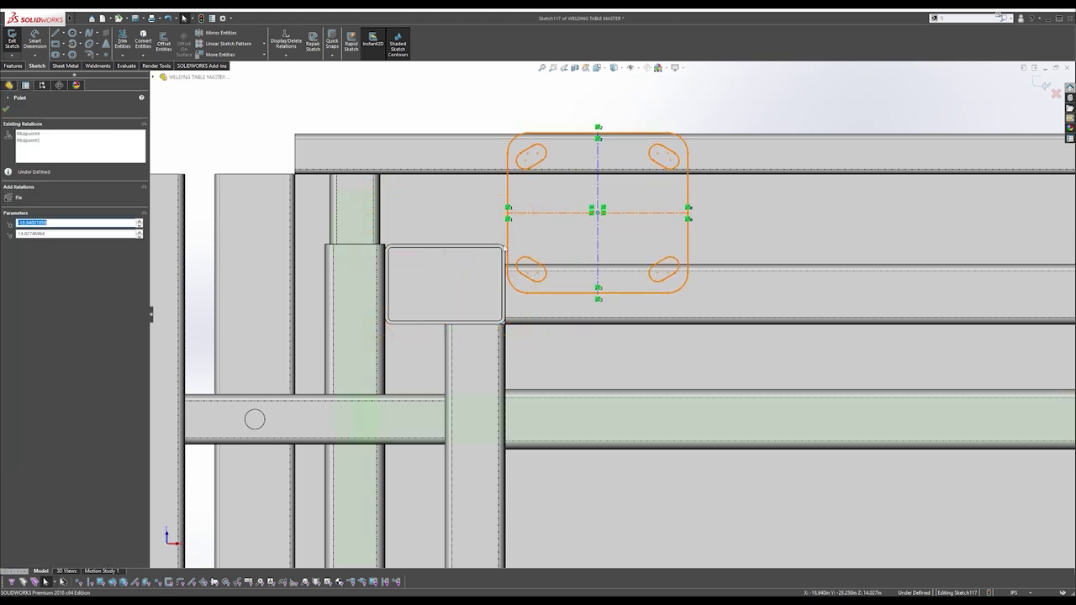
Draw a diagonal centerline across the leg tube's end between opposite corners of its inner profile.
{"action": "key", "text": "s"}
{"action": "left_click", "coordinate": [564, 249]}
{"action": "left_click", "coordinate": [389, 249]}
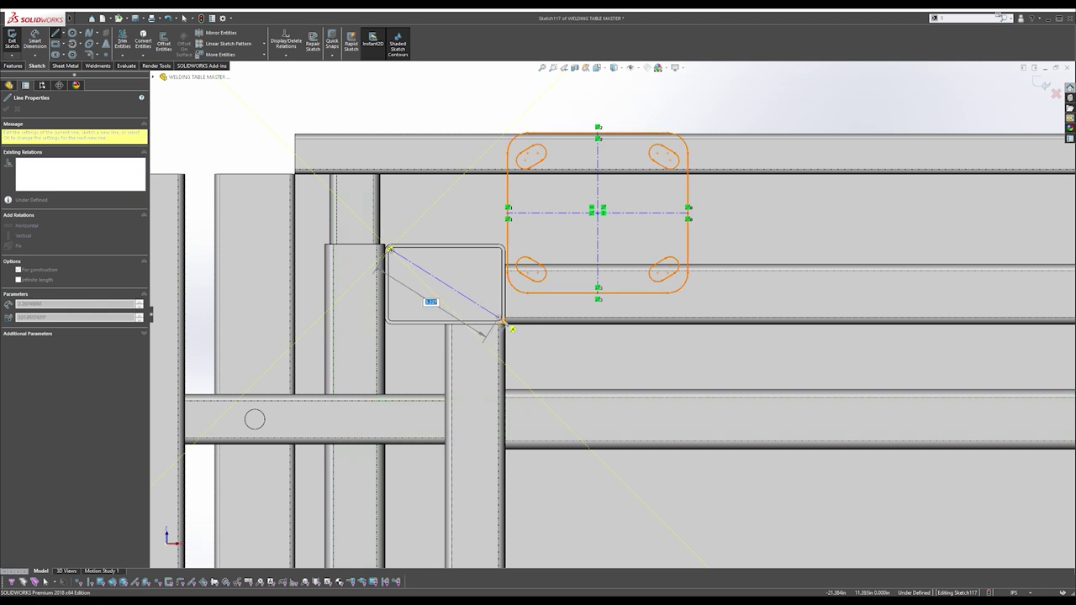
{"action": "left_click", "coordinate": [502, 322]}
{"action": "key", "text": "Escape"}
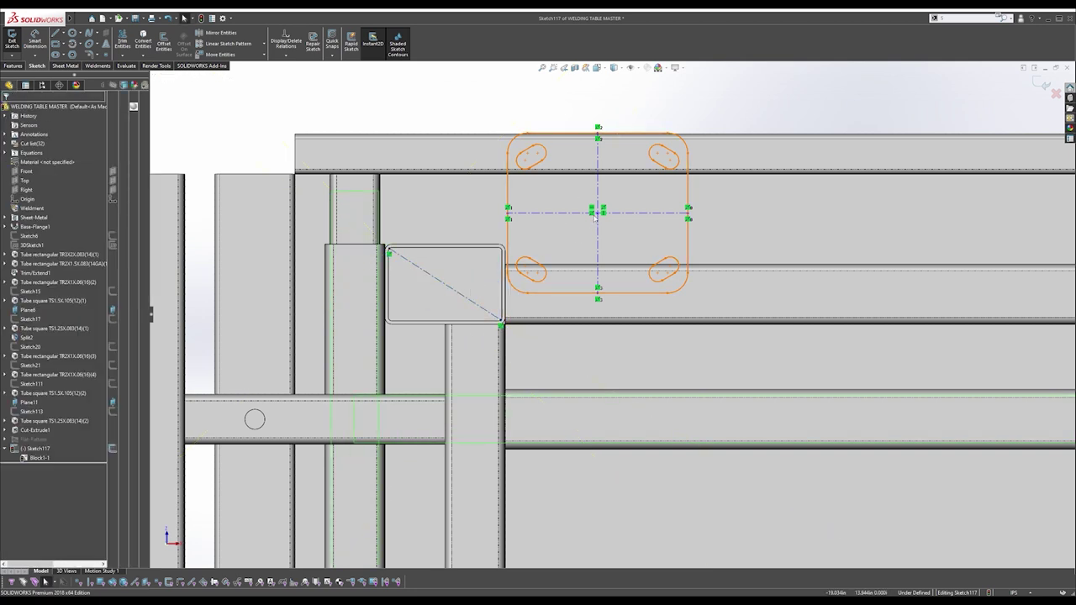
Center the plate block on the leg by placing its center point on the midpoint of the diagonal centerline.
{"action": "left_click_drag", "start_coordinate": [597, 214], "coordinate": [450, 285]}
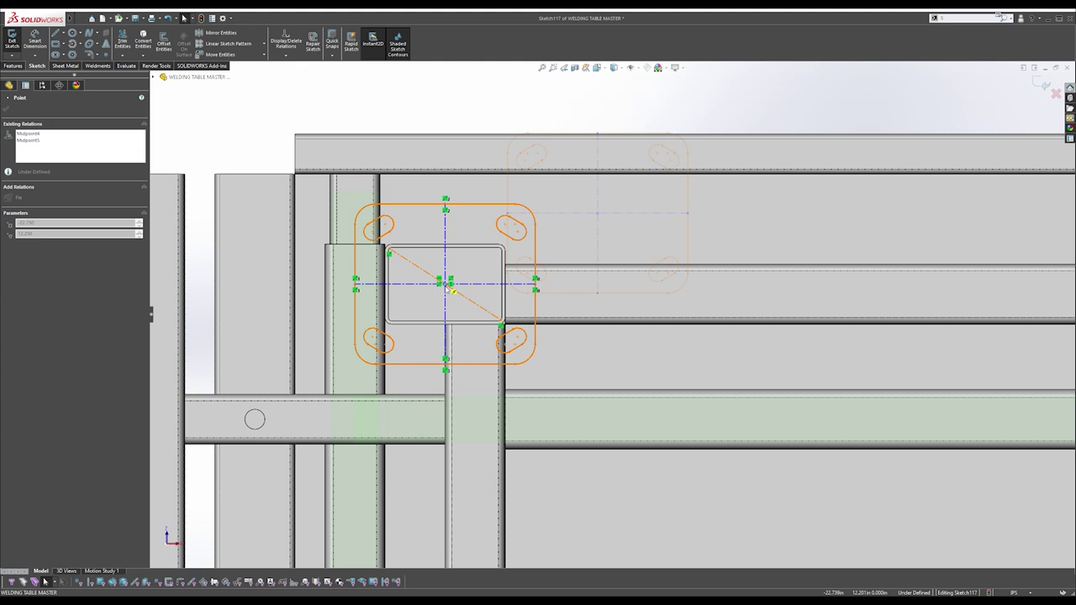
{"action": "key", "text": "Escape"}
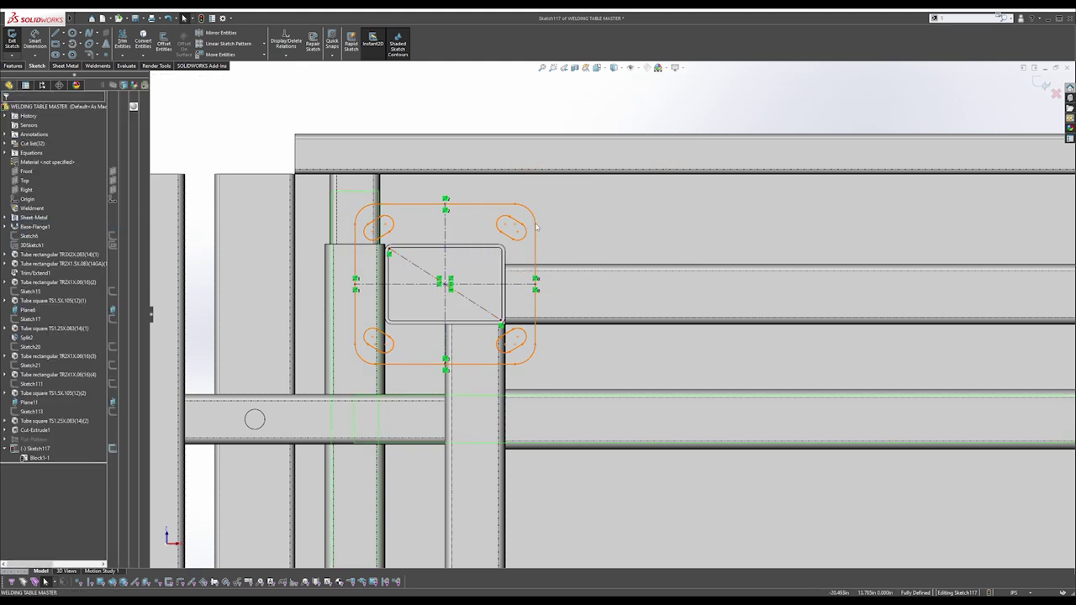
{"action": "left_click", "coordinate": [536, 227]}
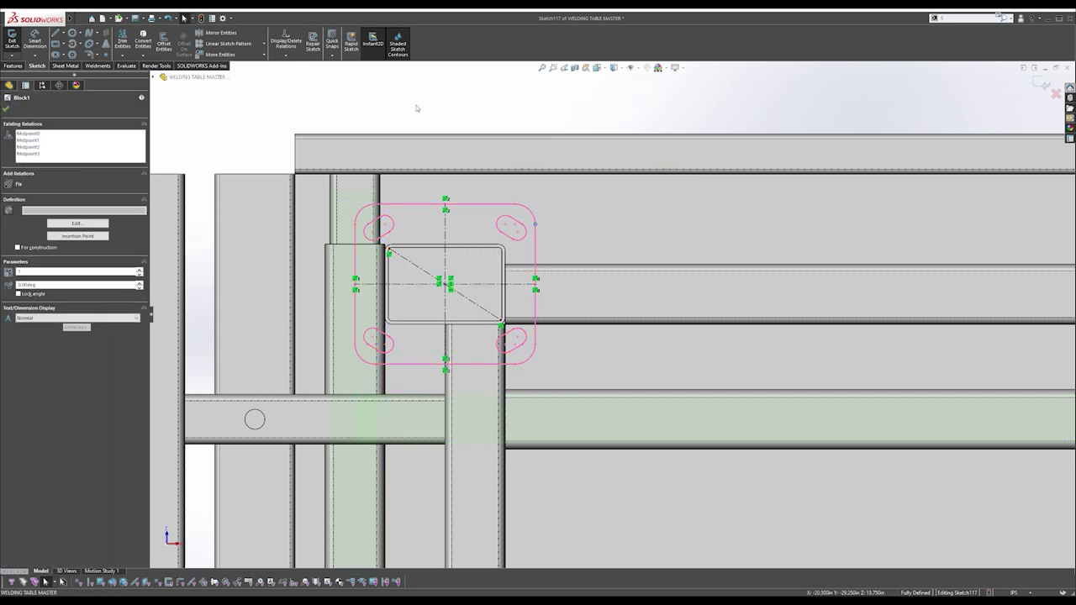
{"action": "key", "text": "Escape"}
{"action": "scroll", "coordinate": [483, 168], "scroll_direction": "up", "scroll_amount": 2}
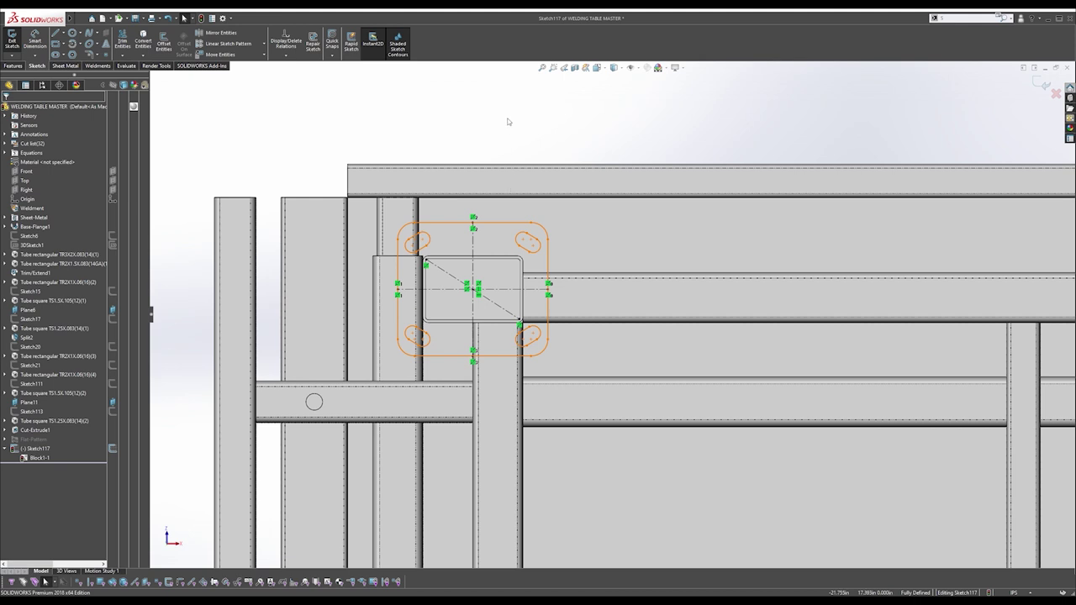
Close the finished caster plate sketch and bring up the sheet metal tools.
{"action": "left_click", "coordinate": [1045, 86]}
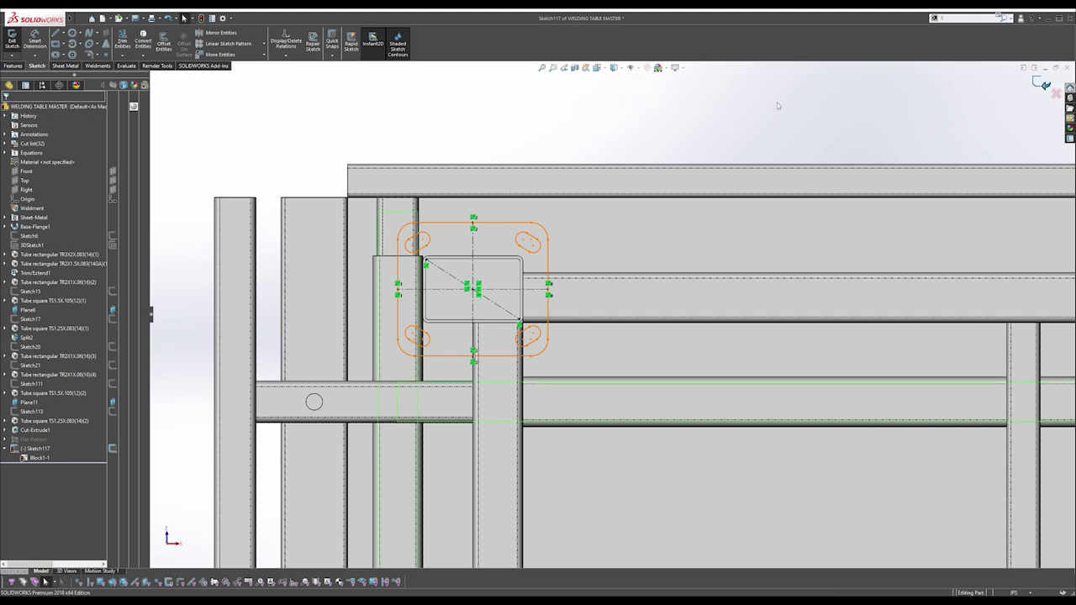
{"action": "left_click", "coordinate": [66, 66]}
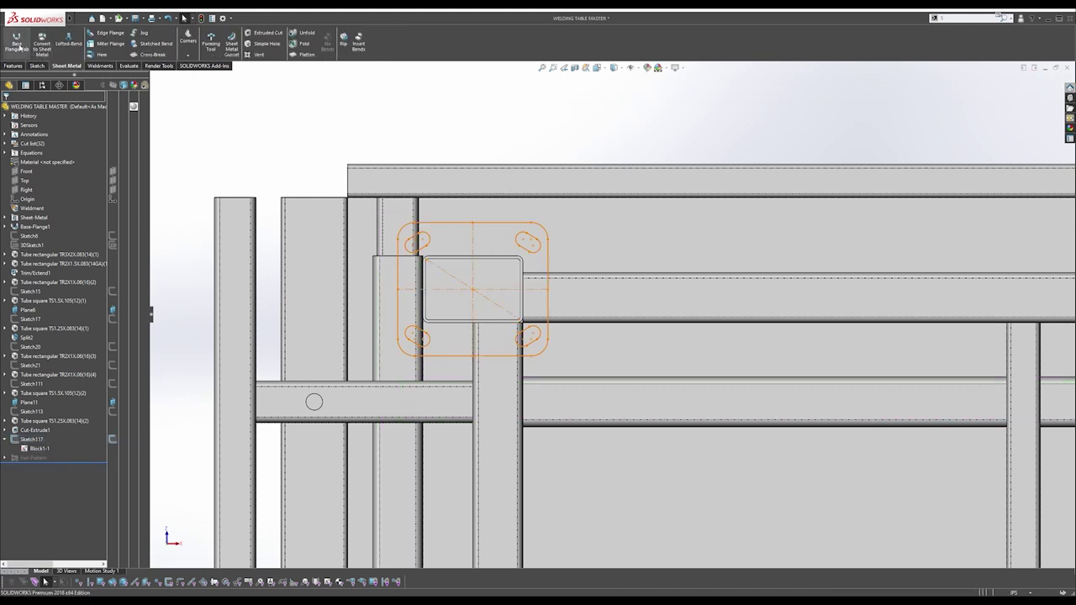
{"action": "left_click", "coordinate": [17, 40]}
{"action": "left_click", "coordinate": [452, 237]}
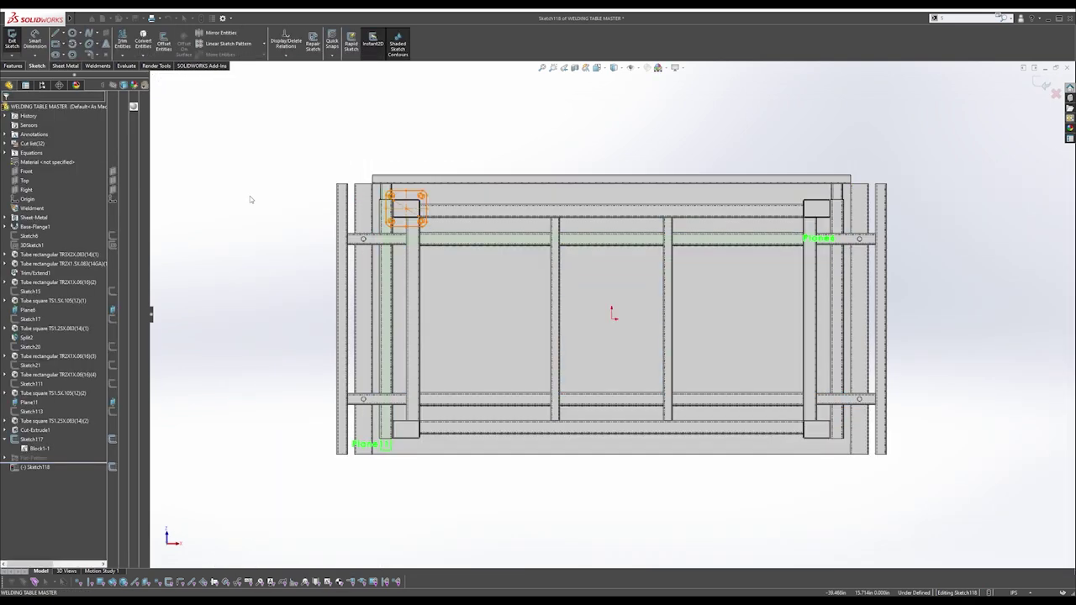
{"action": "key", "text": "Escape"}
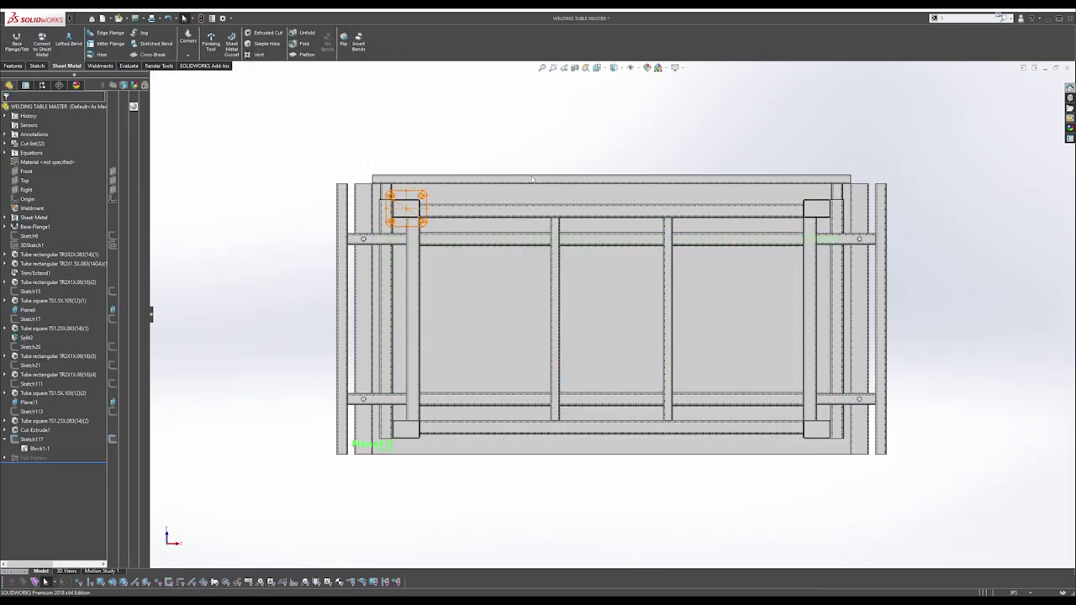
Create a Base Flange from the caster plate sketch, 3/16 in thick, with the direction reversed so it extends away from the leg.
{"action": "left_click", "coordinate": [32, 440]}
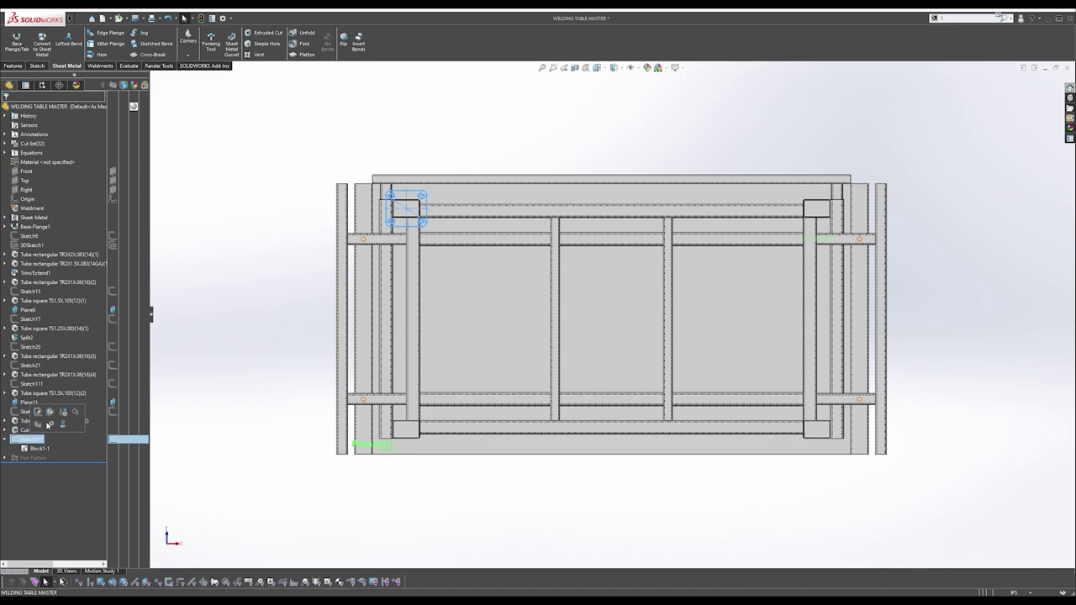
{"action": "left_click", "coordinate": [26, 52]}
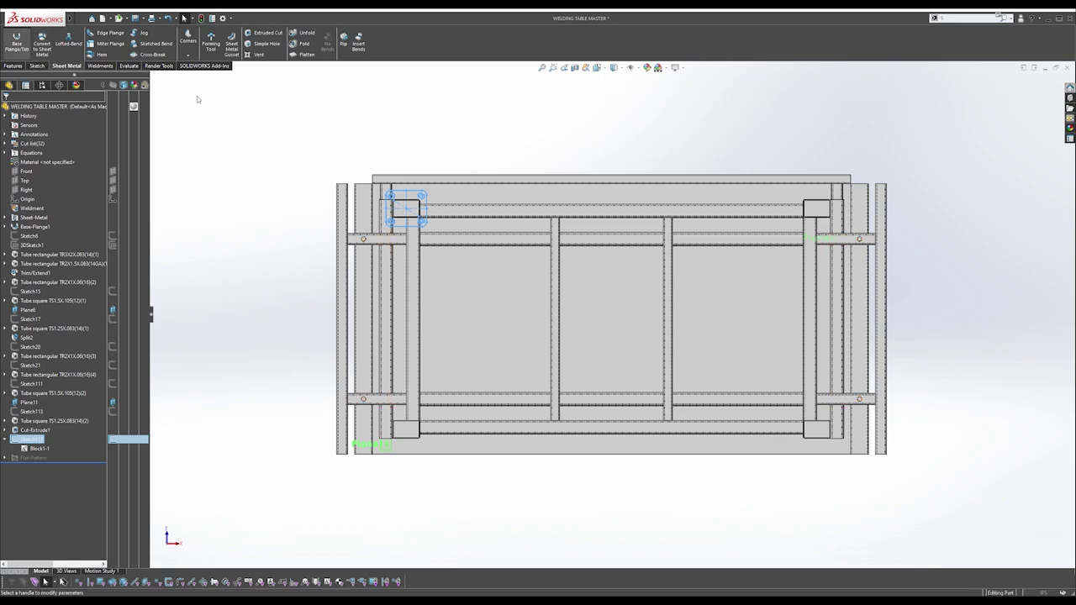
{"action": "scroll", "coordinate": [341, 233], "scroll_direction": "down", "scroll_amount": 8}
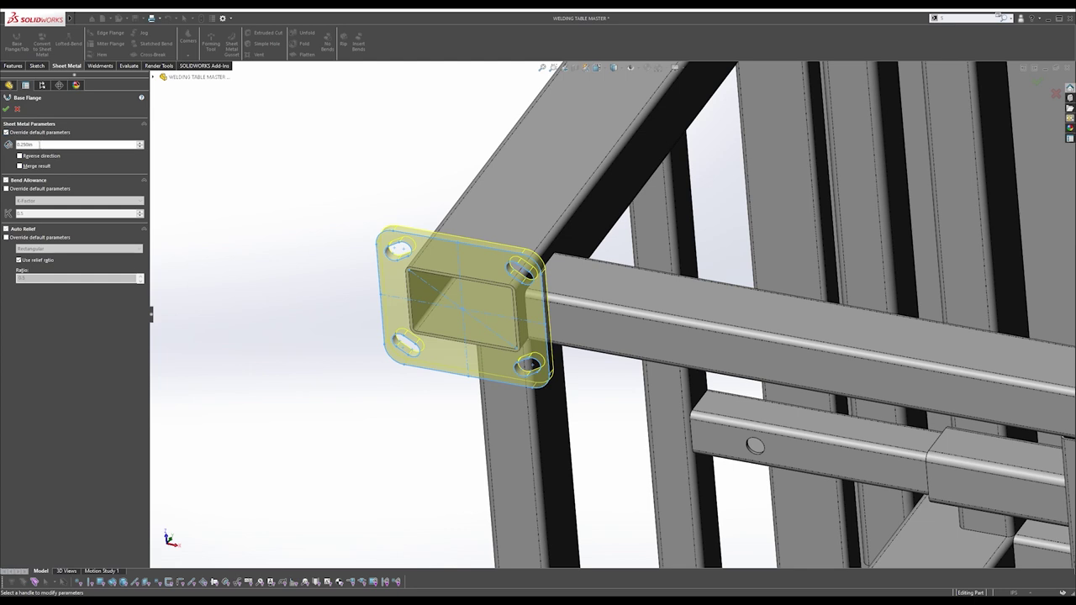
{"action": "type", "text": "3/4*"}
{"action": "type", "text": "16"}
{"action": "key", "text": "Return"}
{"action": "middle_click_drag", "start_coordinate": [272, 206], "coordinate": [439, 289]}
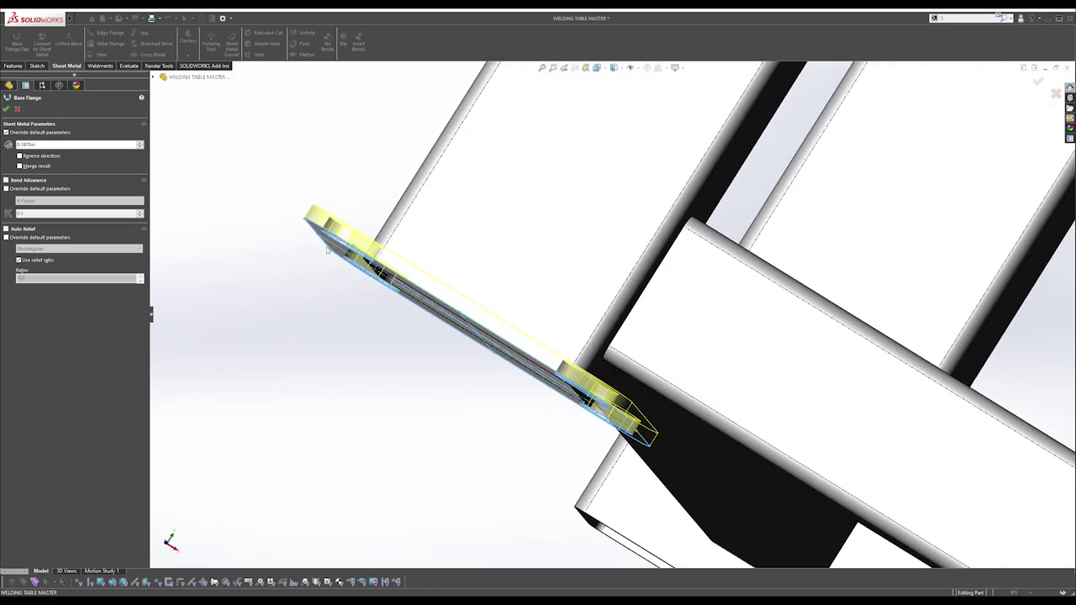
{"action": "left_click", "coordinate": [44, 158]}
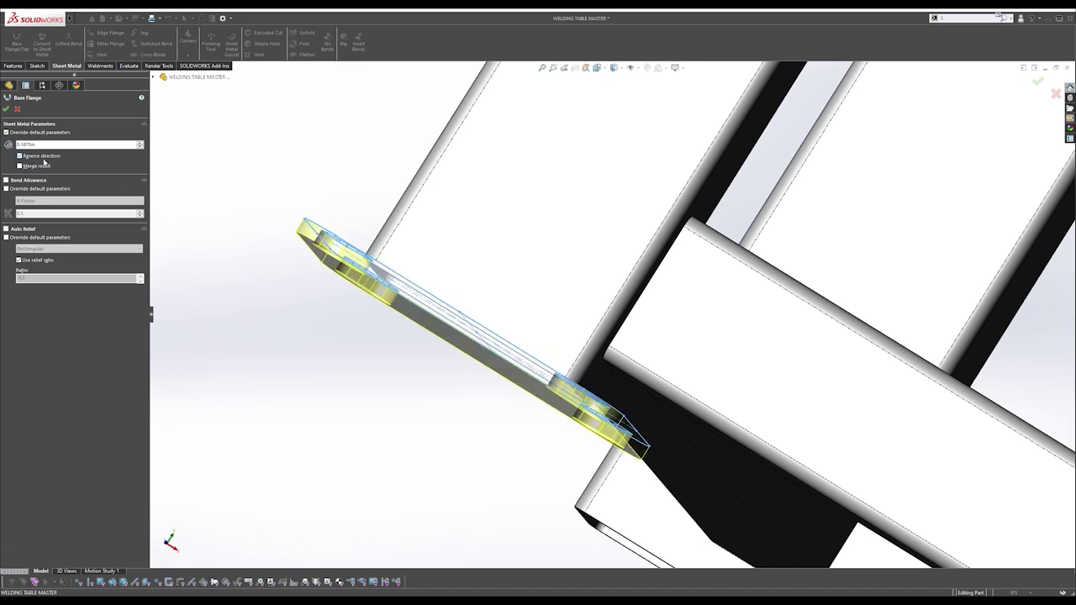
{"action": "left_click", "coordinate": [7, 109]}
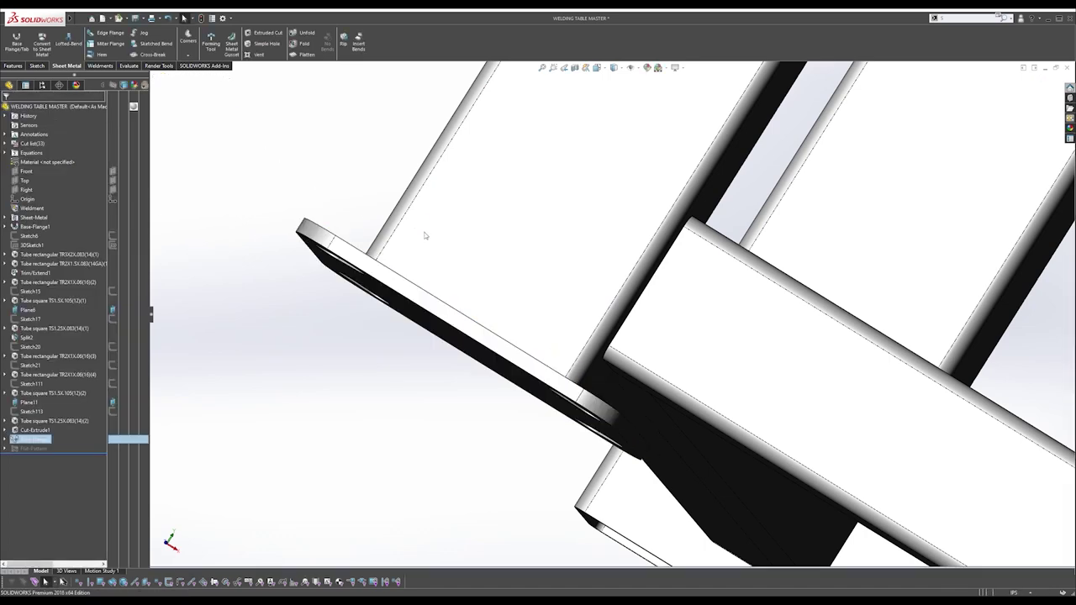
Mirror the caster plate body about the Right plane onto the leg at the other end of the table.
{"action": "scroll", "coordinate": [565, 275], "scroll_direction": "up", "scroll_amount": 4}
{"action": "middle_click_drag", "start_coordinate": [566, 277], "coordinate": [701, 288]}
{"action": "scroll", "coordinate": [793, 359], "scroll_direction": "up", "scroll_amount": 7}
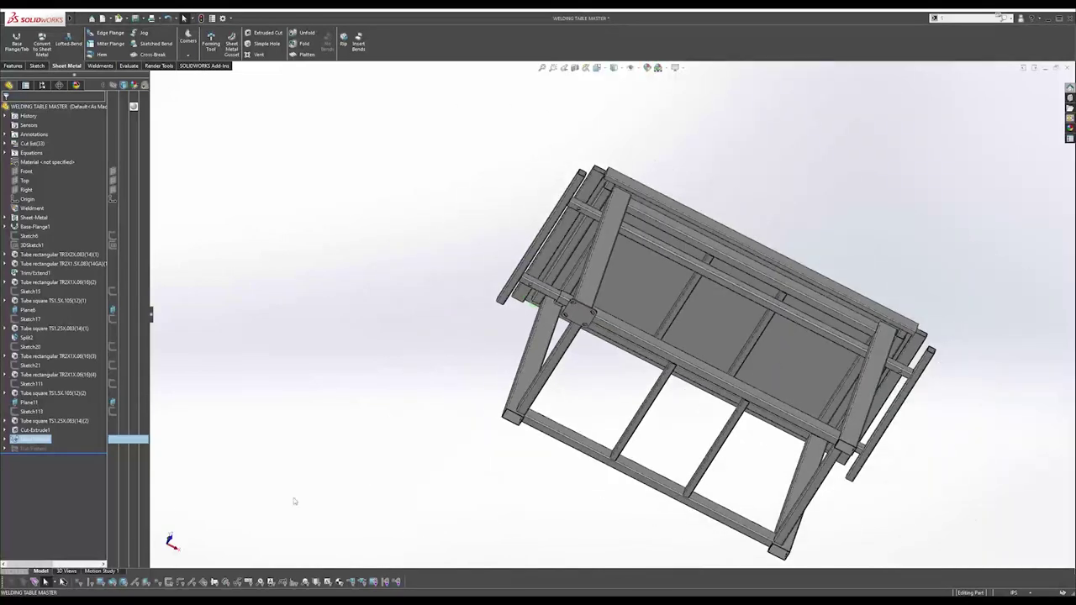
{"action": "left_click", "coordinate": [80, 601]}
{"action": "middle_click_drag", "start_coordinate": [791, 241], "coordinate": [765, 239]}
{"action": "scroll", "coordinate": [536, 300], "scroll_direction": "down", "scroll_amount": 4}
{"action": "left_click", "coordinate": [537, 301]}
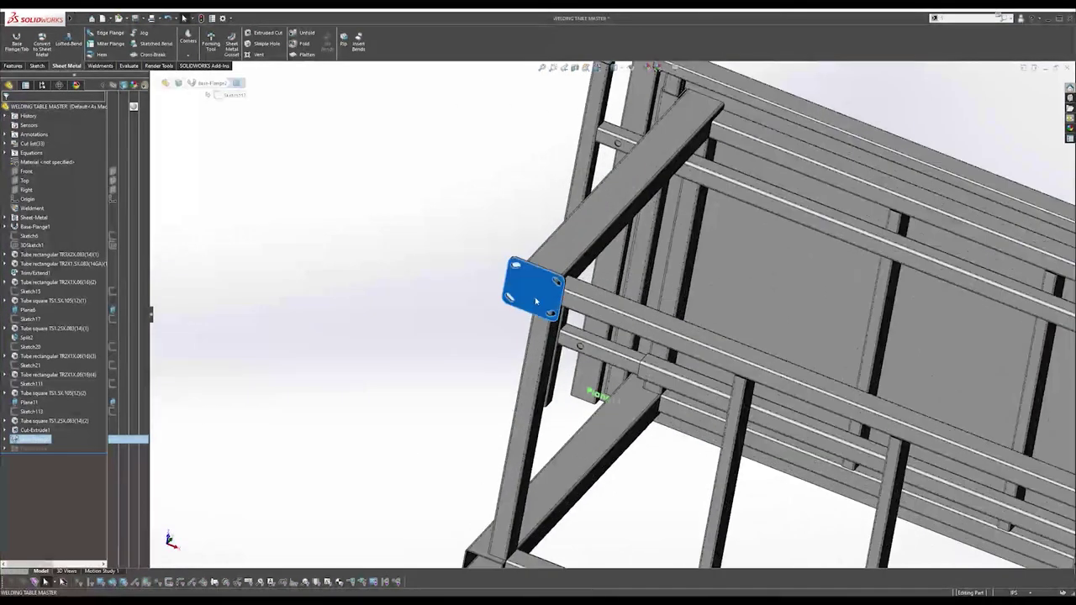
{"action": "left_click", "coordinate": [14, 65]}
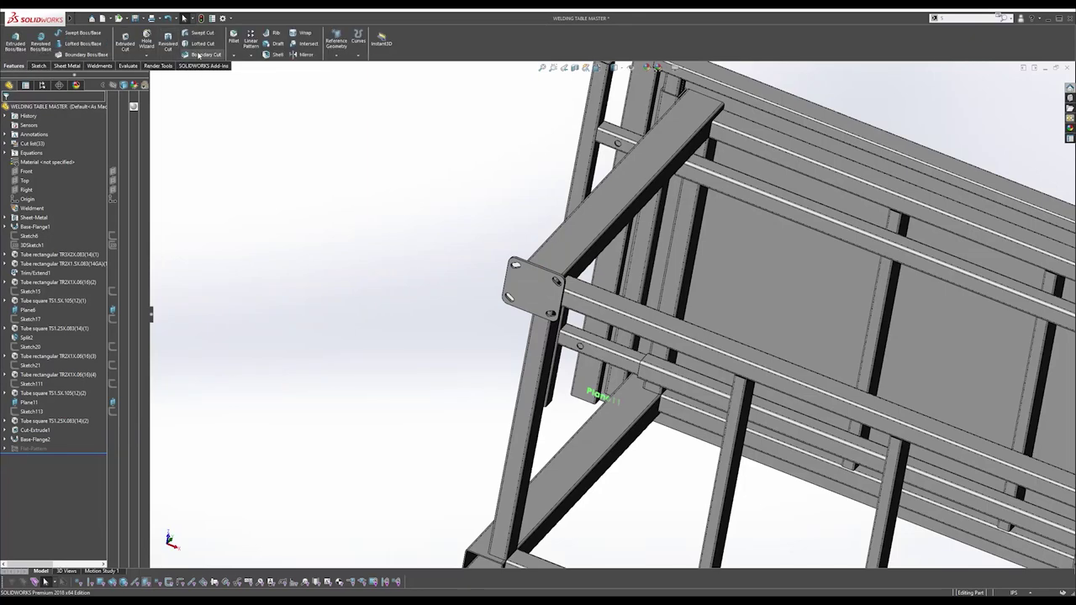
{"action": "left_click", "coordinate": [250, 55]}
{"action": "left_click", "coordinate": [265, 87]}
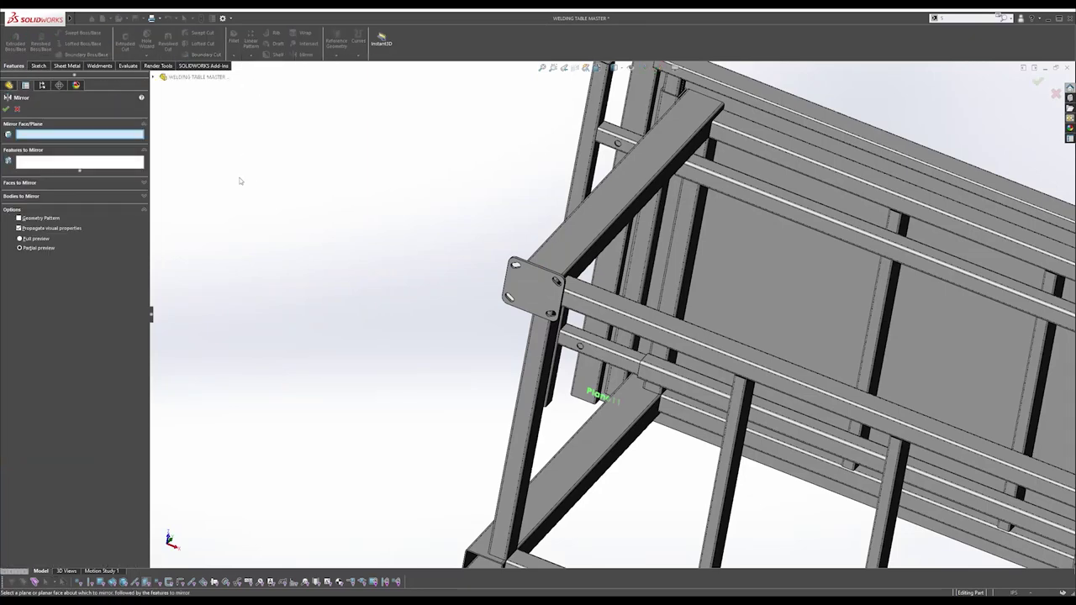
{"action": "key", "text": "f"}
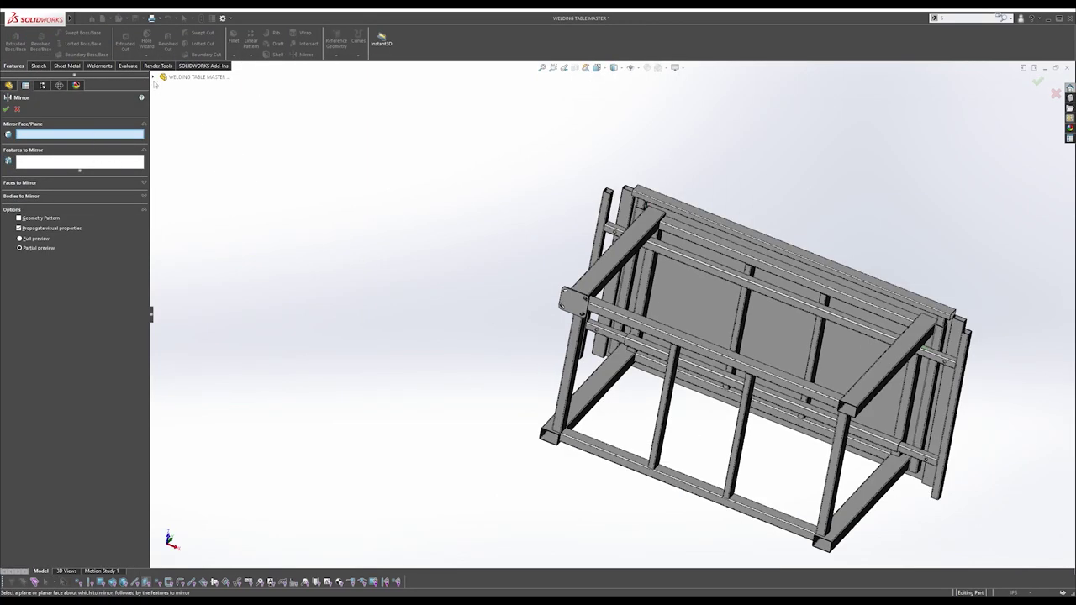
{"action": "left_click", "coordinate": [153, 77]}
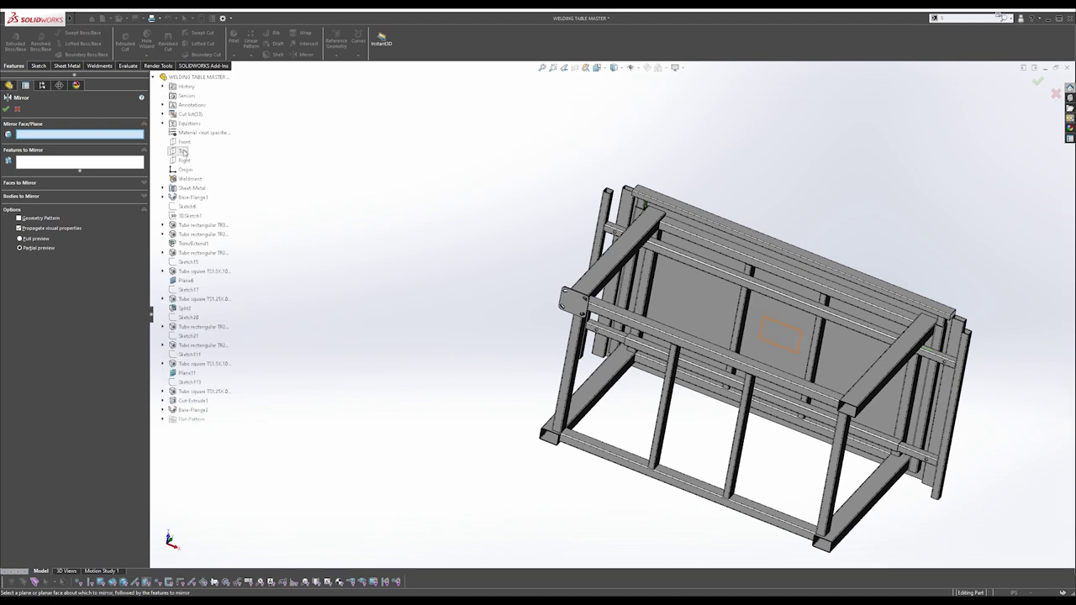
{"action": "left_click", "coordinate": [183, 160]}
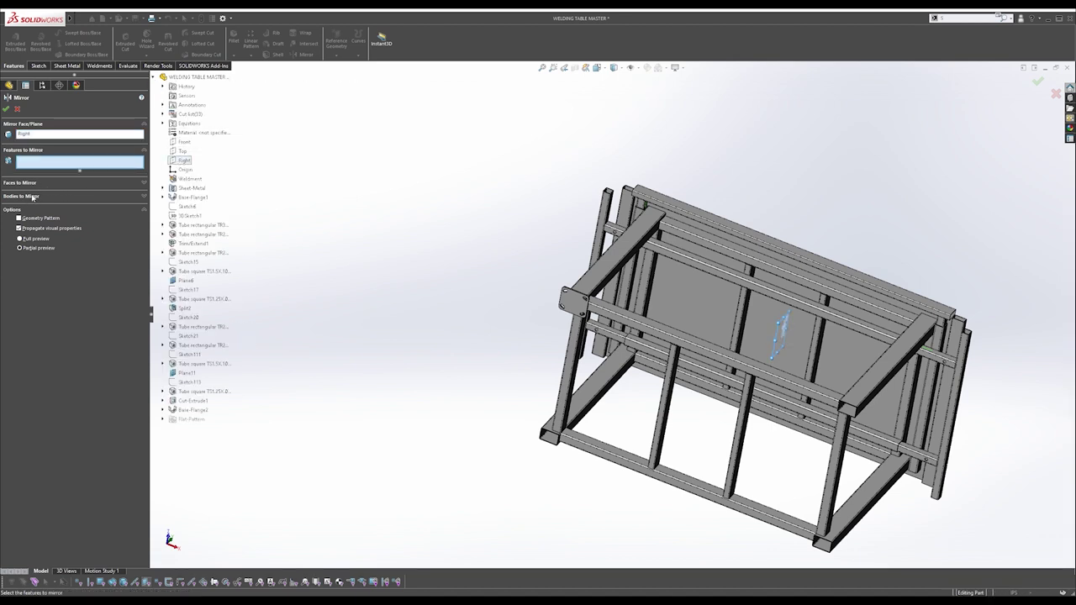
{"action": "left_click", "coordinate": [32, 196]}
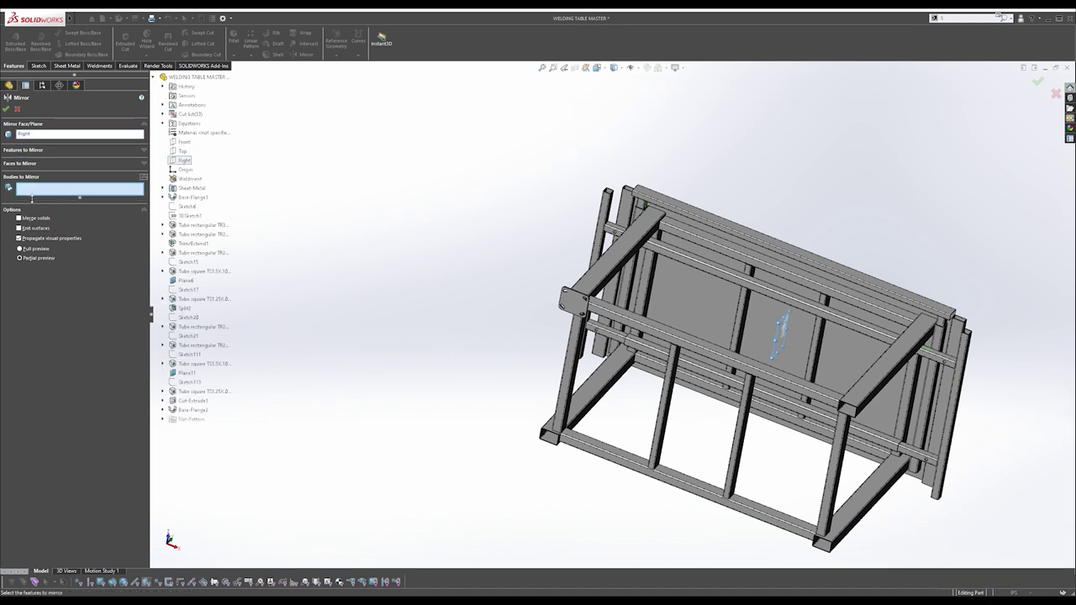
{"action": "scroll", "coordinate": [569, 304], "scroll_direction": "down", "scroll_amount": 3}
{"action": "left_click", "coordinate": [575, 305]}
{"action": "scroll", "coordinate": [605, 309], "scroll_direction": "up", "scroll_amount": 4}
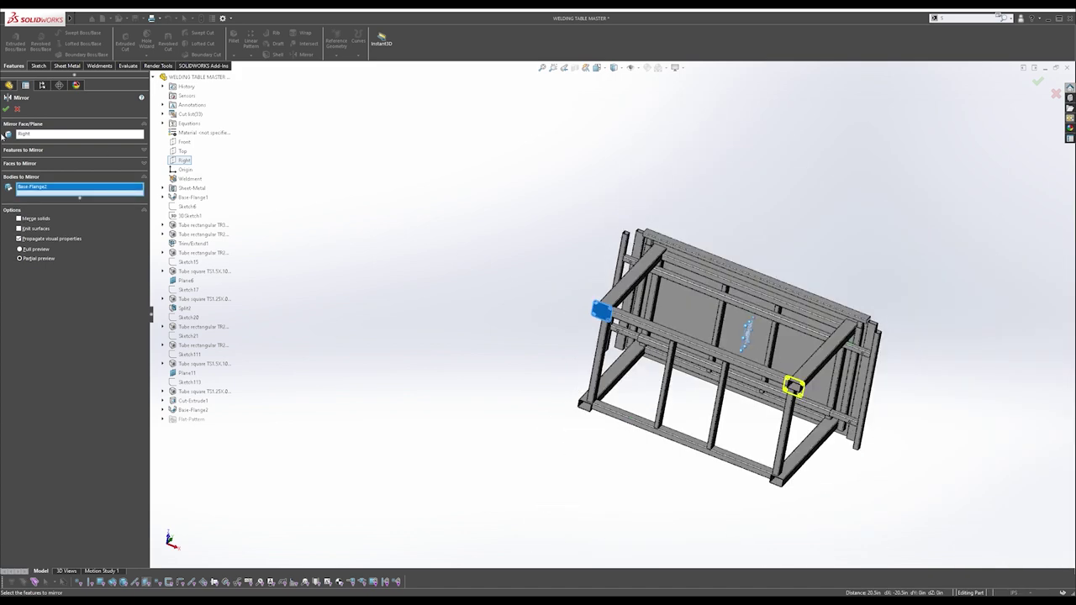
{"action": "left_click", "coordinate": [6, 109]}
Mirror both caster plate bodies about the Front plane onto the remaining two legs.
{"action": "left_click", "coordinate": [251, 55]}
{"action": "left_click", "coordinate": [260, 85]}
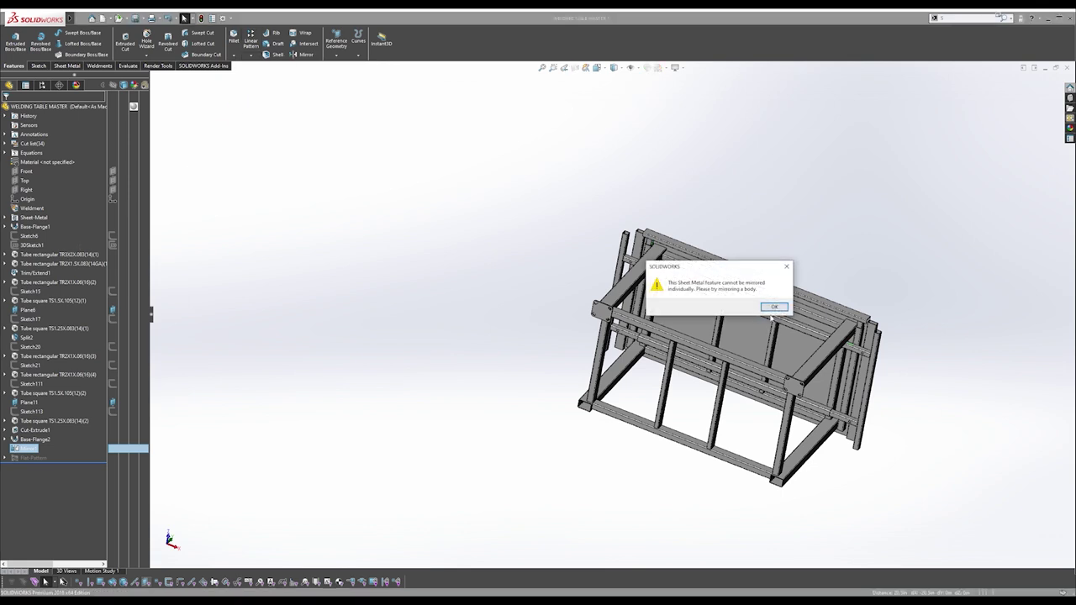
{"action": "left_click", "coordinate": [774, 306]}
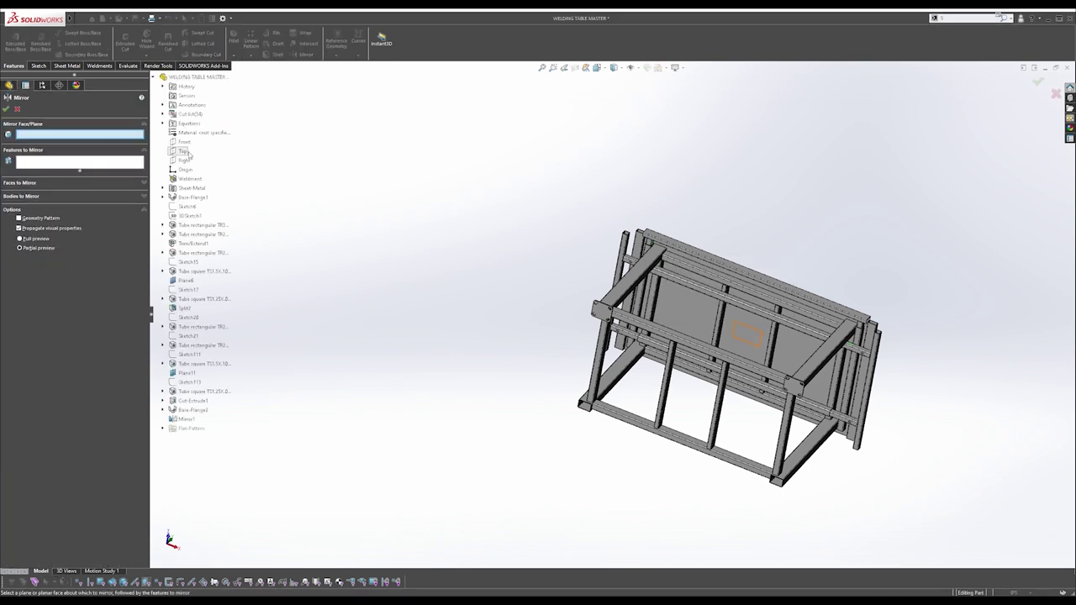
{"action": "left_click", "coordinate": [184, 141]}
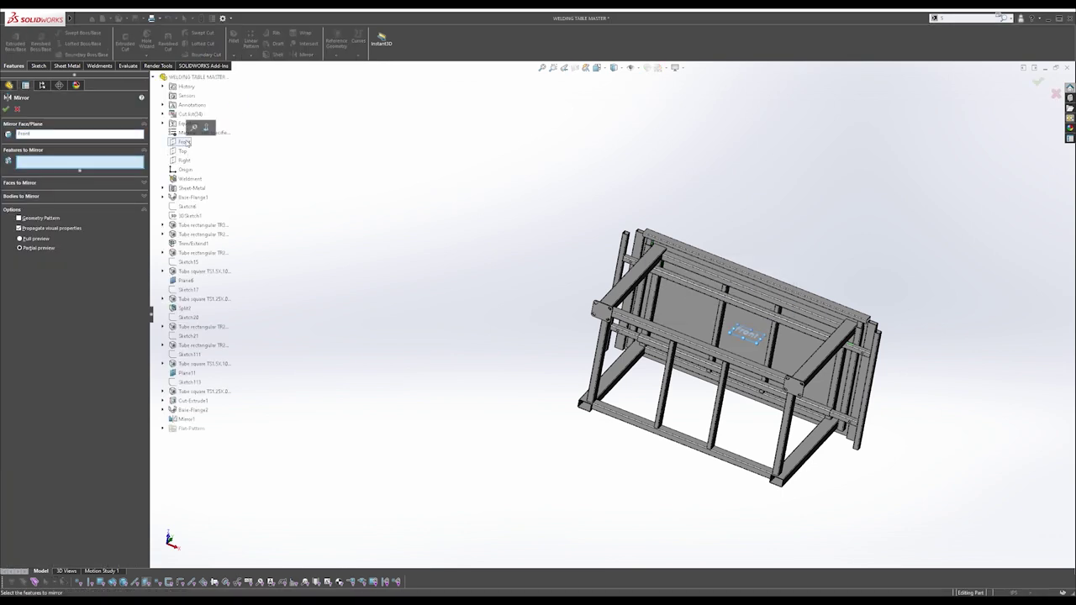
{"action": "left_click", "coordinate": [42, 197]}
{"action": "left_click", "coordinate": [598, 311]}
{"action": "left_click", "coordinate": [793, 385]}
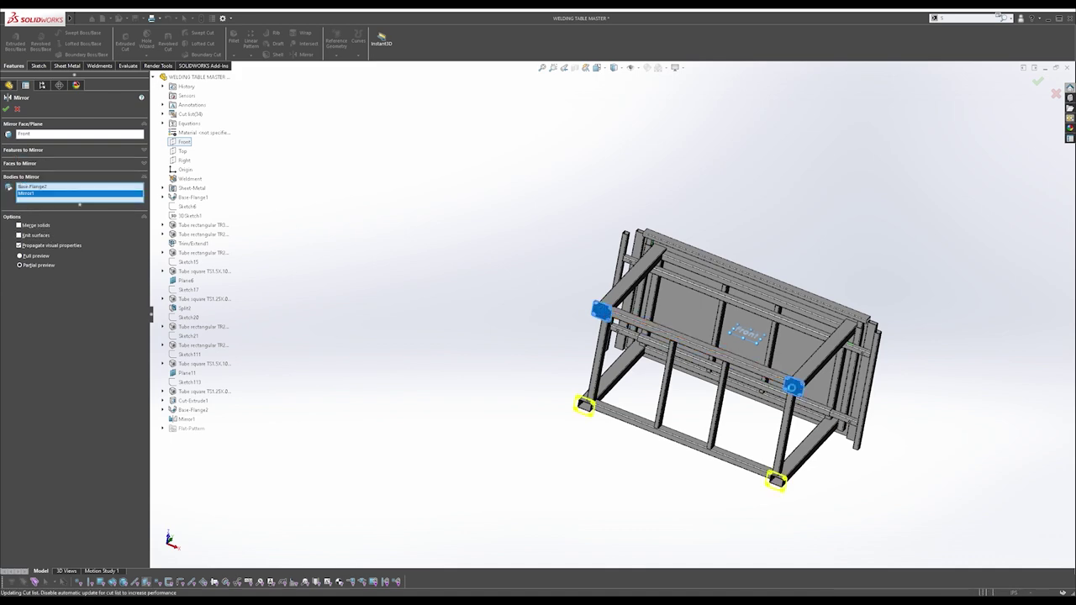
Look over the whole table frame with caster plates on all four legs.
{"action": "middle_click_drag", "start_coordinate": [791, 387], "coordinate": [675, 389]}
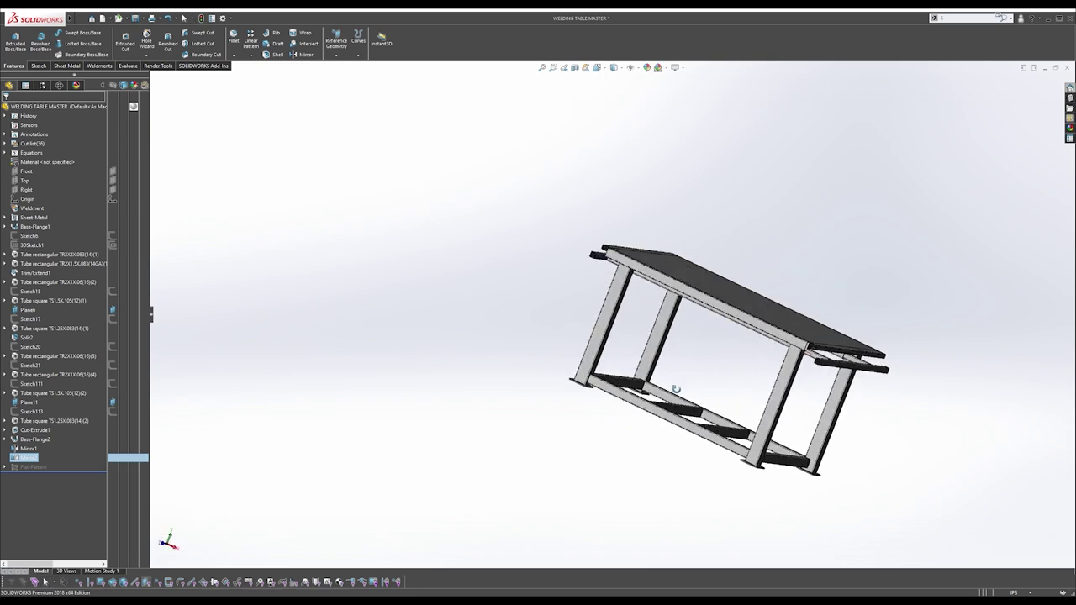
{"action": "scroll", "coordinate": [687, 426], "scroll_direction": "up", "scroll_amount": 3}
{"action": "scroll", "coordinate": [560, 368], "scroll_direction": "up", "scroll_amount": 4}
{"action": "middle_click_drag", "start_coordinate": [514, 314], "coordinate": [492, 378]}
{"action": "scroll", "coordinate": [705, 309], "scroll_direction": "down", "scroll_amount": 6}
{"action": "scroll", "coordinate": [702, 303], "scroll_direction": "down", "scroll_amount": 4}
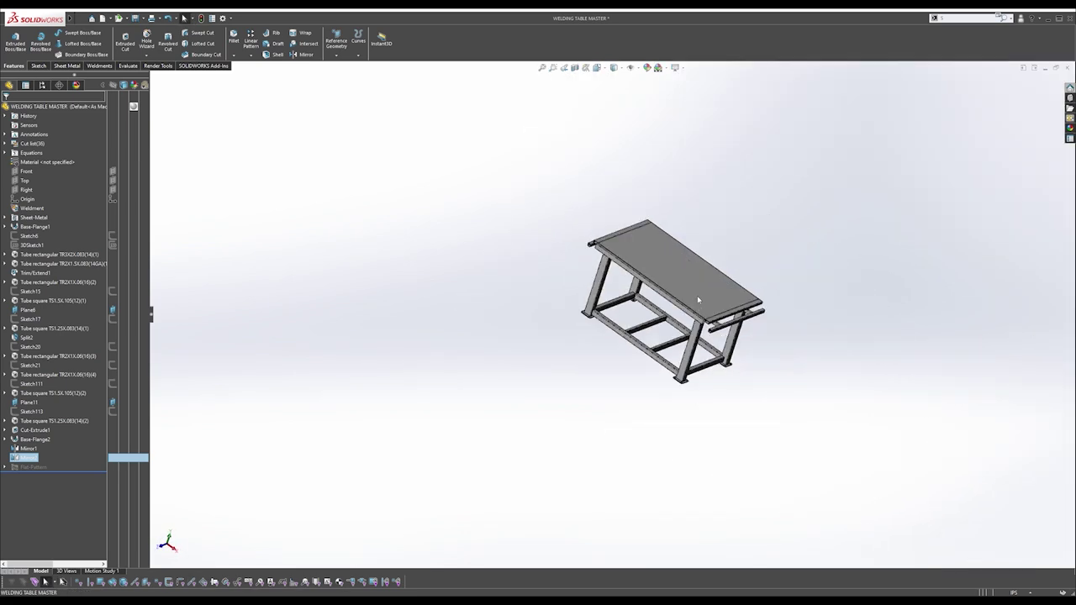
{"action": "scroll", "coordinate": [649, 303], "scroll_direction": "up", "scroll_amount": 3}
{"action": "middle_click_drag", "start_coordinate": [644, 257], "coordinate": [594, 271]}
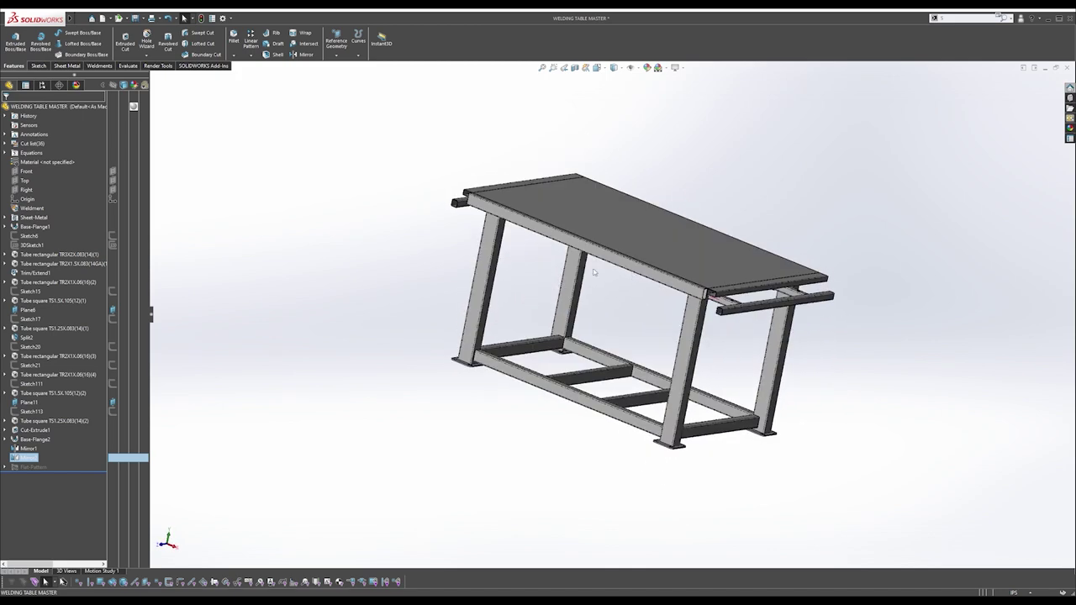
{"action": "middle_click_drag", "start_coordinate": [540, 315], "coordinate": [548, 352]}
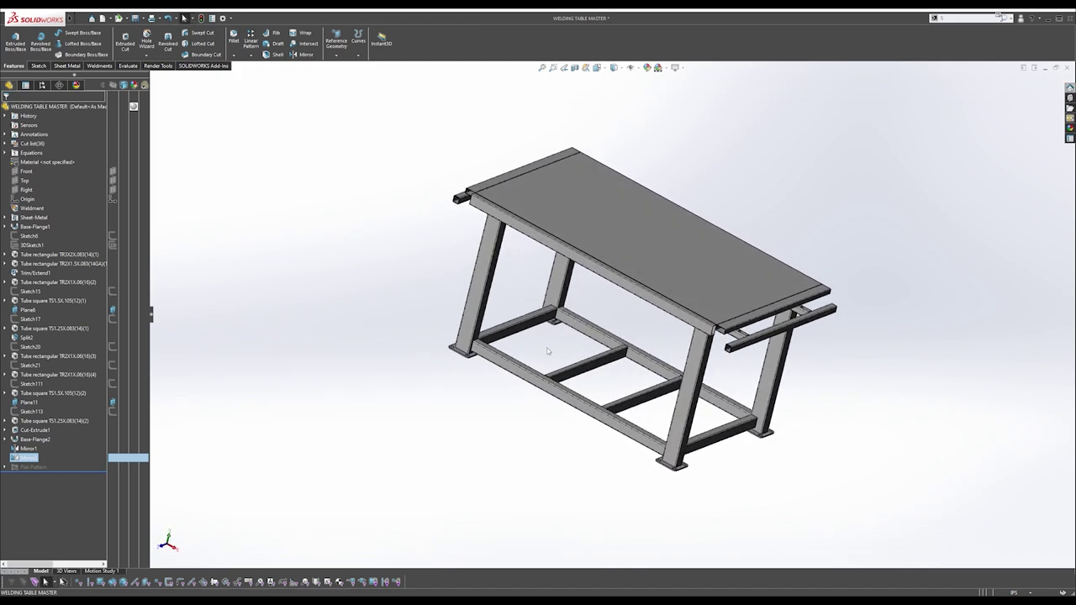
Examine a caster plate and its slotted holes up close at the foot of a leg.
{"action": "middle_click_drag", "start_coordinate": [543, 326], "coordinate": [572, 414]}
{"action": "scroll", "coordinate": [481, 359], "scroll_direction": "up", "scroll_amount": 7}
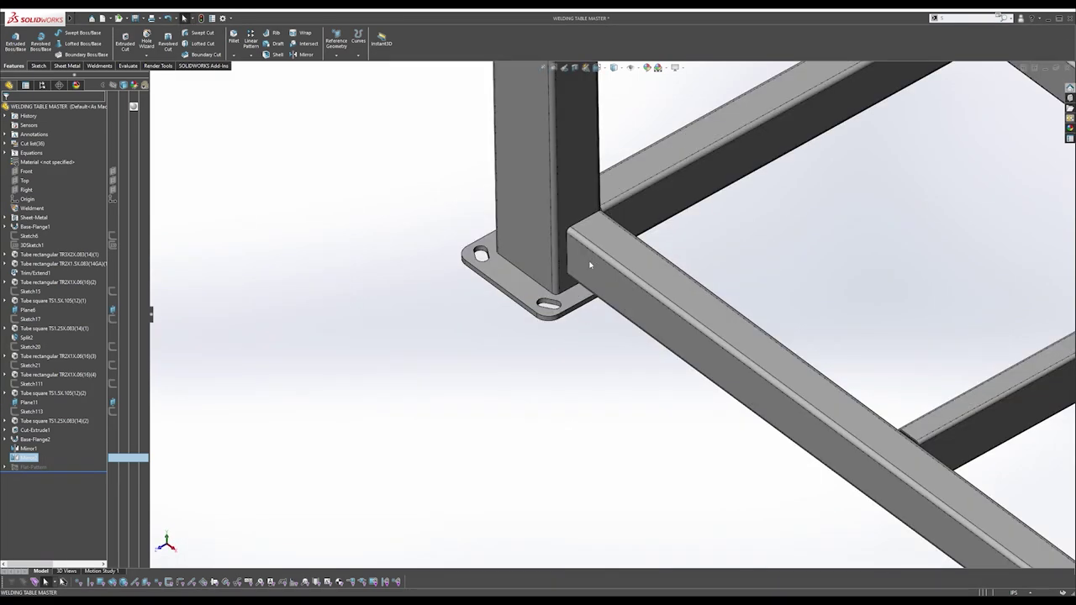
{"action": "scroll", "coordinate": [578, 271], "scroll_direction": "up", "scroll_amount": 3}
{"action": "middle_click_drag", "start_coordinate": [551, 299], "coordinate": [575, 314]}
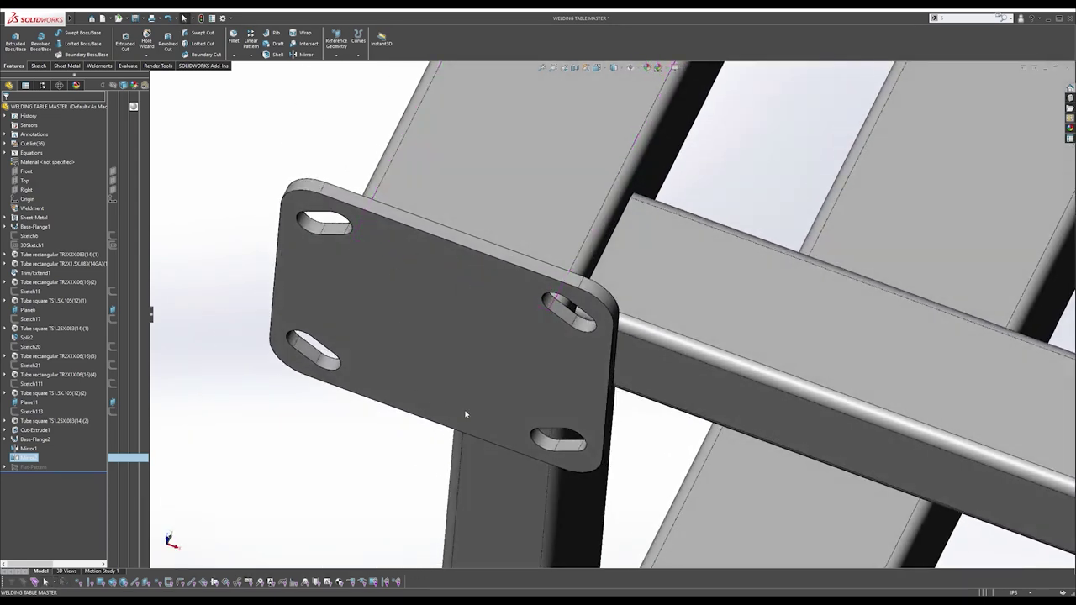
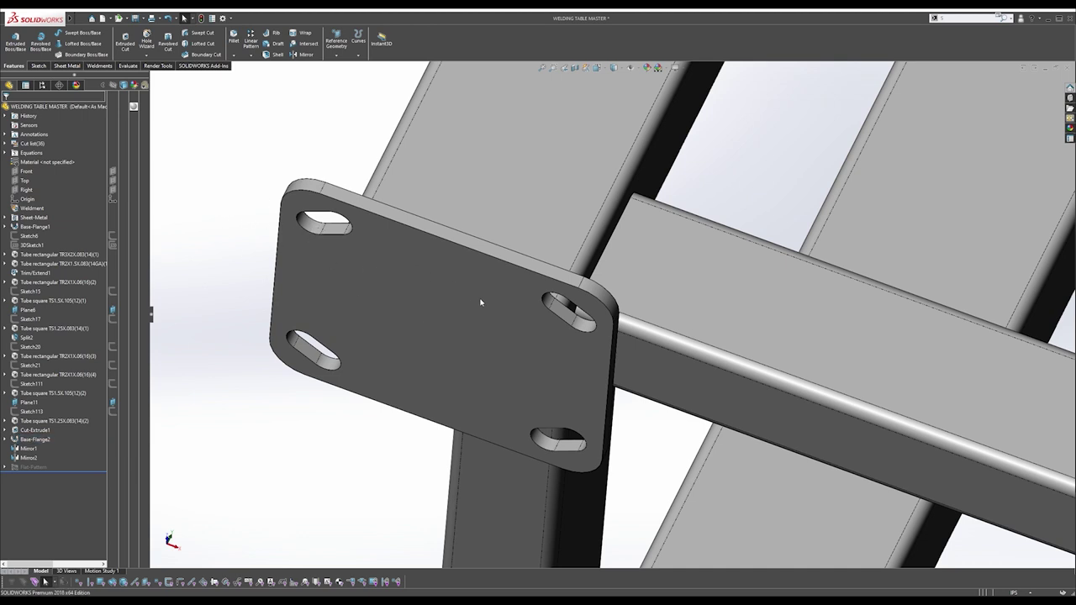
{"action": "scroll", "coordinate": [479, 294], "scroll_direction": "up", "scroll_amount": 5}
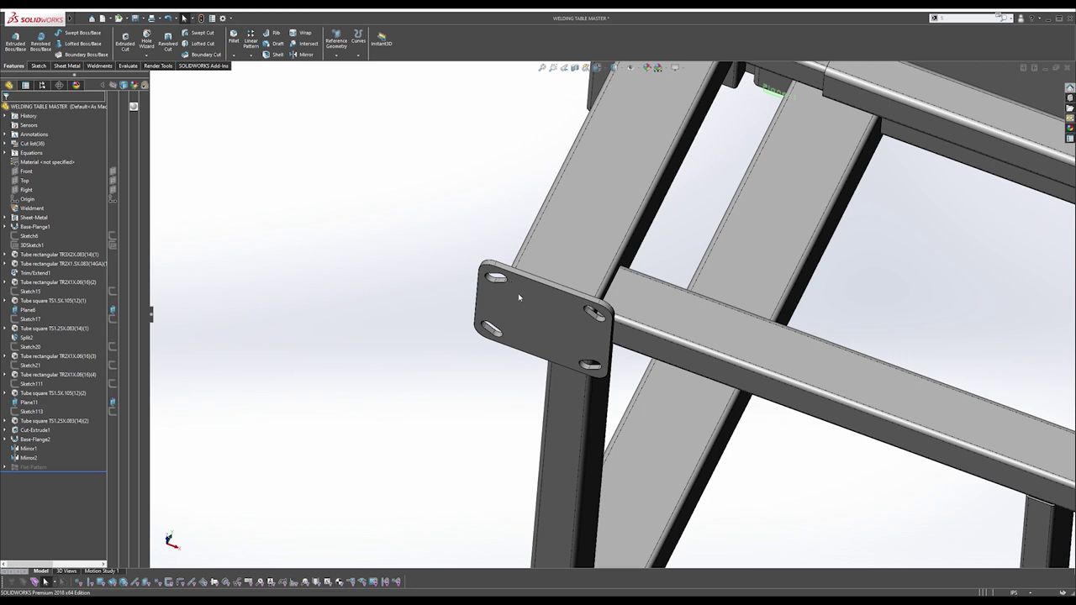
{"action": "middle_click_drag", "start_coordinate": [533, 295], "coordinate": [661, 314]}
{"action": "scroll", "coordinate": [622, 314], "scroll_direction": "up", "scroll_amount": 5}
{"action": "scroll", "coordinate": [686, 314], "scroll_direction": "up", "scroll_amount": 3}
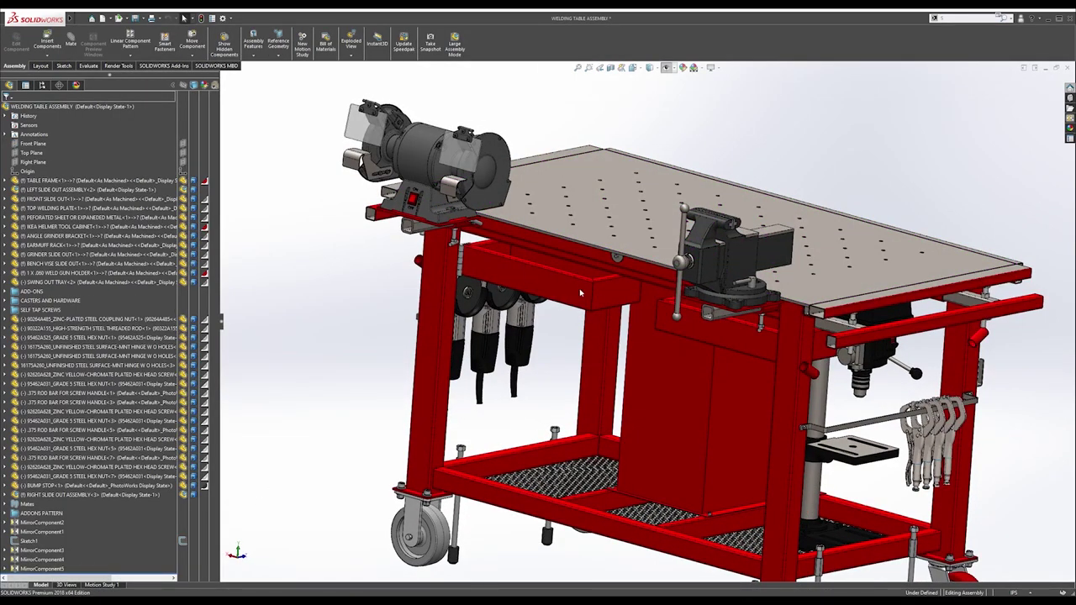
In the welding table assembly, swing the red tray beneath the bench grinder outward and look over the table.
{"action": "left_click_drag", "start_coordinate": [588, 292], "coordinate": [435, 327]}
{"action": "scroll", "coordinate": [498, 295], "scroll_direction": "down", "scroll_amount": 5}
{"action": "middle_click_drag", "start_coordinate": [507, 308], "coordinate": [560, 316]}
{"action": "scroll", "coordinate": [526, 328], "scroll_direction": "up", "scroll_amount": 4}
{"action": "scroll", "coordinate": [559, 316], "scroll_direction": "down", "scroll_amount": 5}
{"action": "left_click_drag", "start_coordinate": [560, 316], "coordinate": [685, 325]}
{"action": "scroll", "coordinate": [649, 324], "scroll_direction": "up", "scroll_amount": 7}
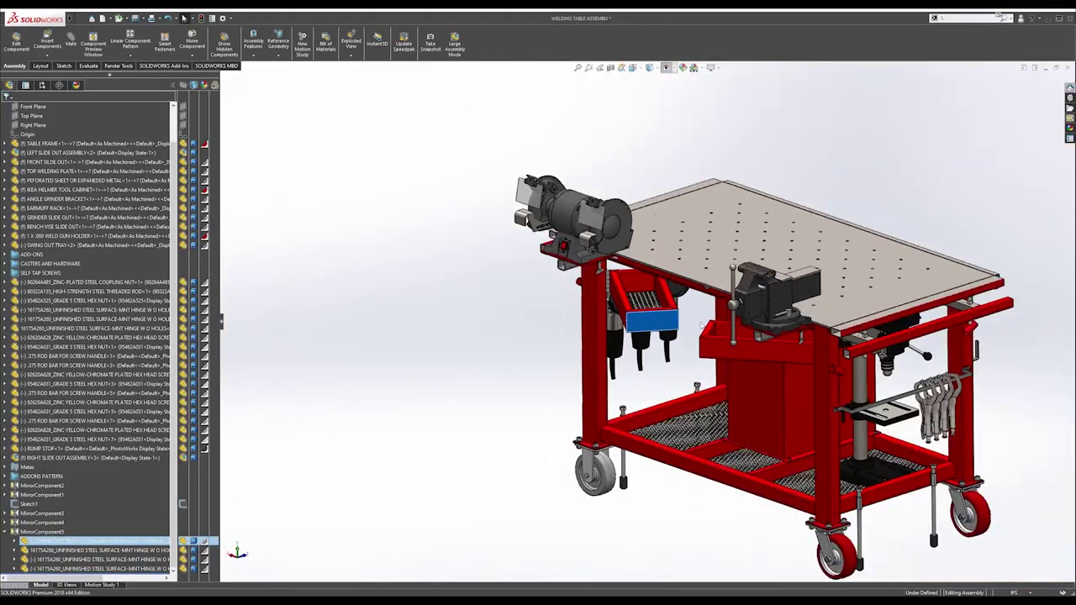
{"action": "mouse_move", "coordinate": [649, 324]}
{"action": "middle_mouse_down"}
{"action": "mouse_move", "coordinate": [674, 273]}
{"action": "mouse_move", "coordinate": [636, 325]}
{"action": "mouse_move", "coordinate": [593, 330]}
{"action": "mouse_move", "coordinate": [498, 296]}
{"action": "mouse_move", "coordinate": [499, 315]}
{"action": "middle_mouse_up"}
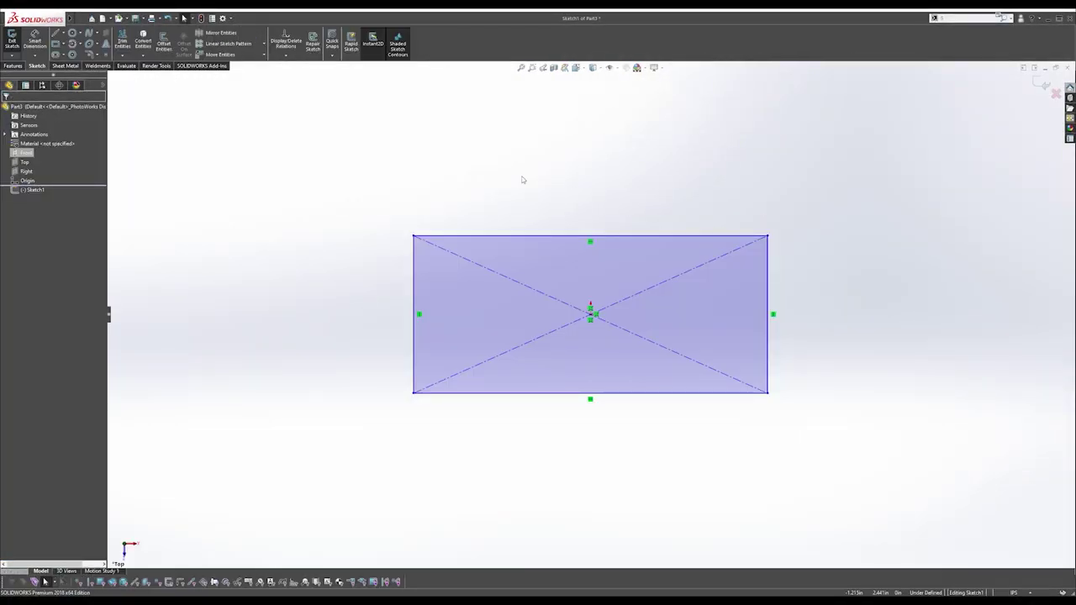
Dimension the centre rectangle 17 in wide and 7 in high, and finish the sketch.
{"action": "key", "text": "s"}
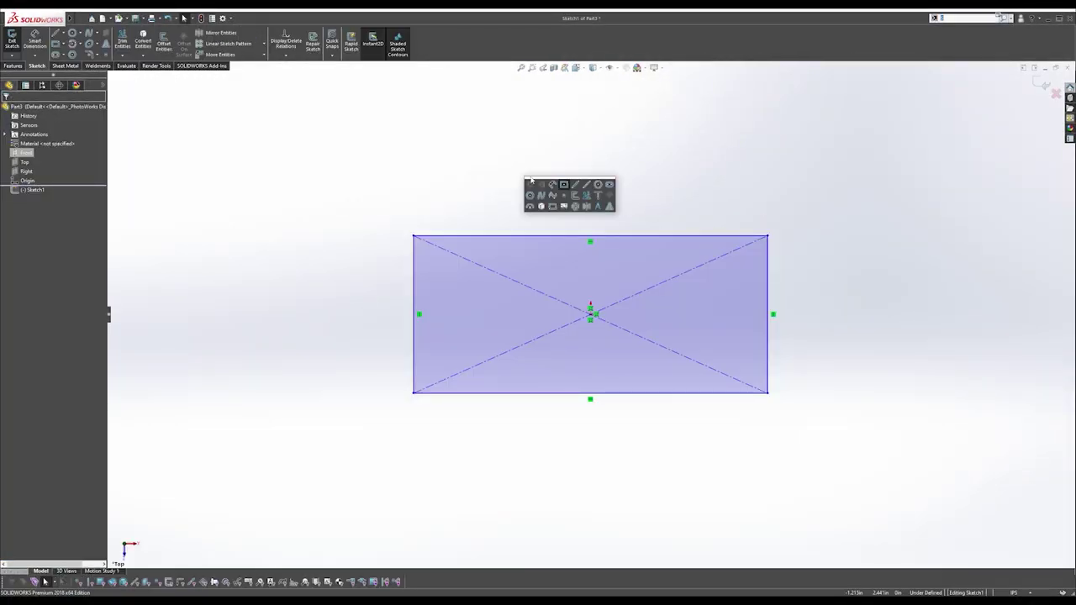
{"action": "left_click", "coordinate": [561, 185]}
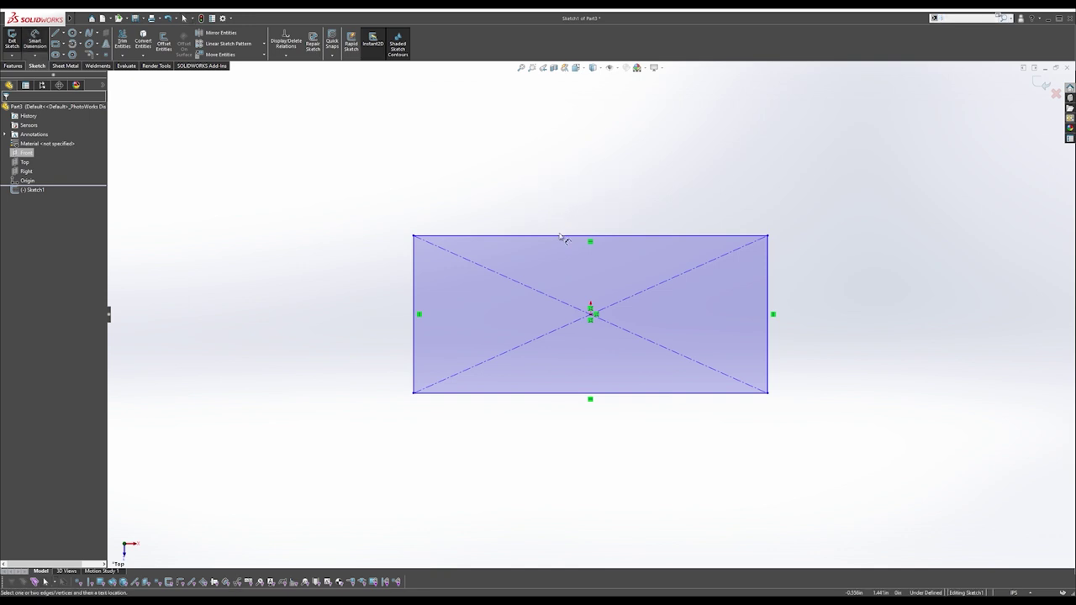
{"action": "left_click", "coordinate": [586, 236]}
{"action": "left_click", "coordinate": [582, 211]}
{"action": "key", "text": "Return"}
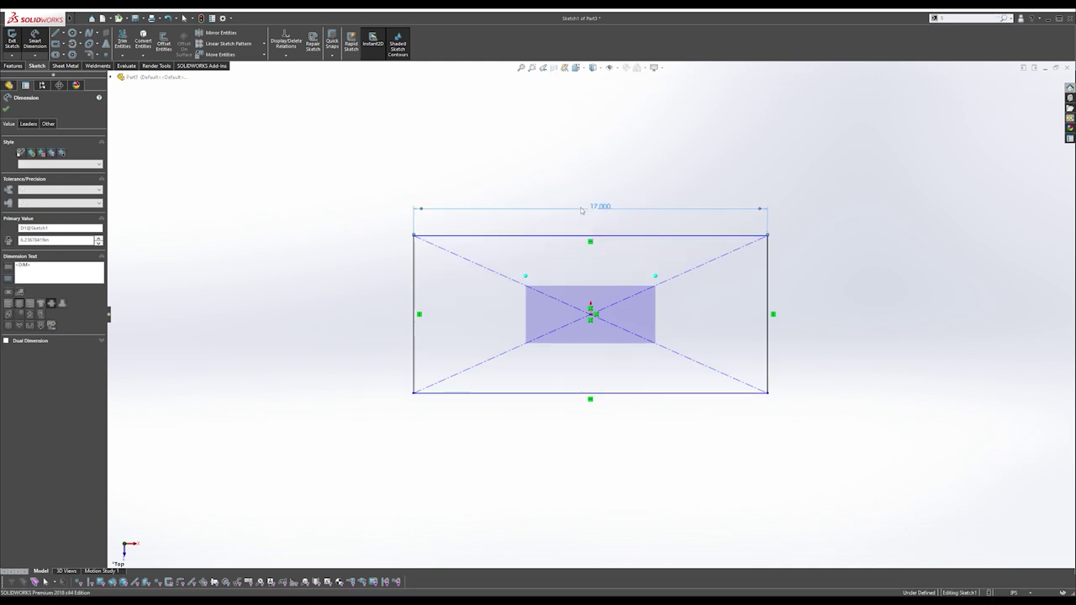
{"action": "left_click", "coordinate": [414, 279]}
{"action": "left_click", "coordinate": [384, 283]}
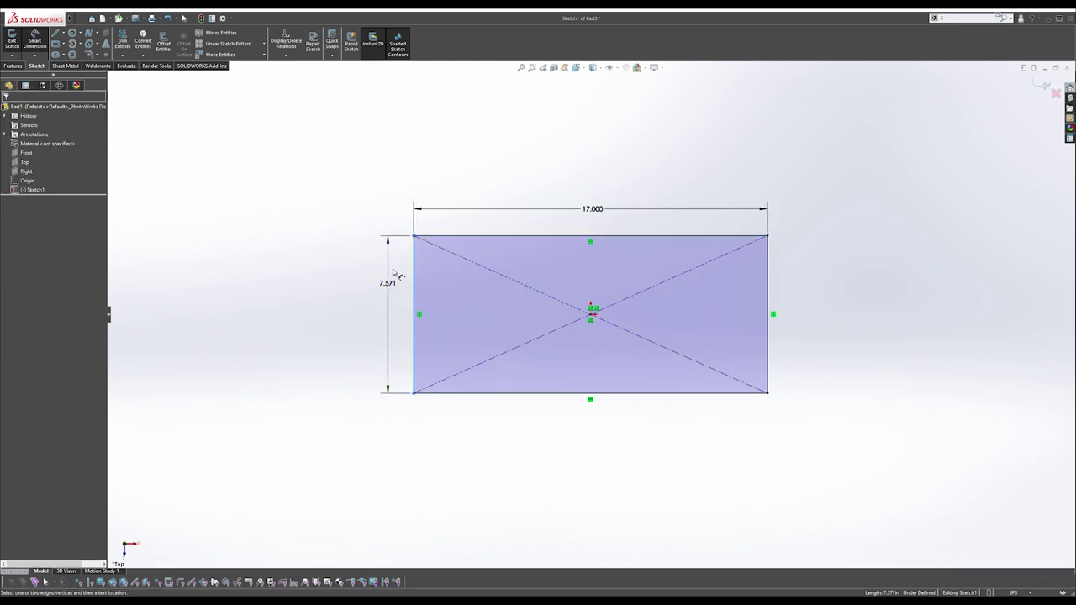
{"action": "key", "text": "Return"}
{"action": "key", "text": "Escape"}
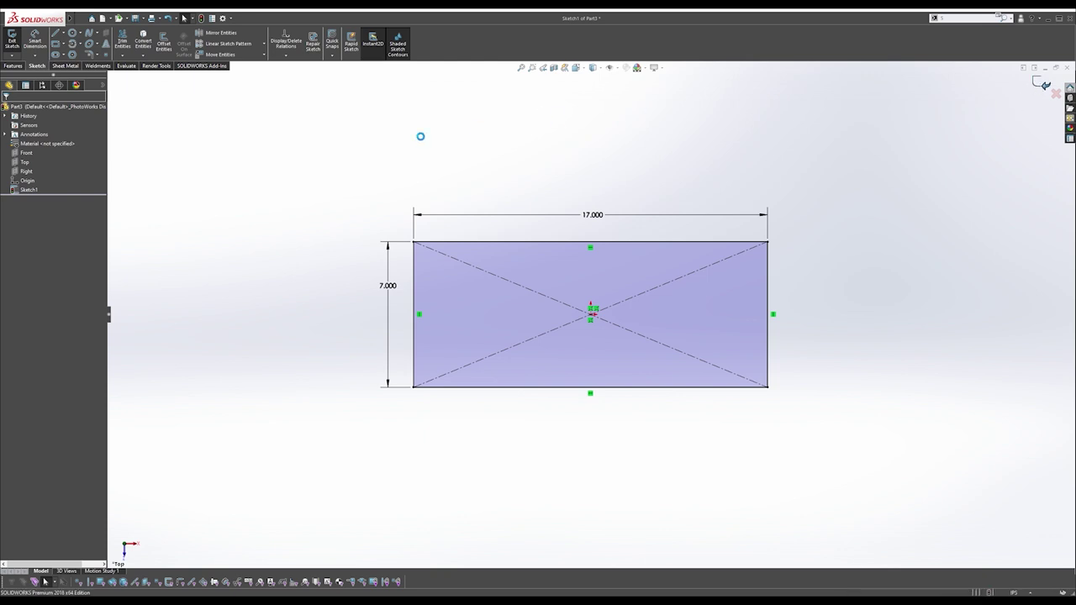
{"action": "left_click", "coordinate": [12, 41]}
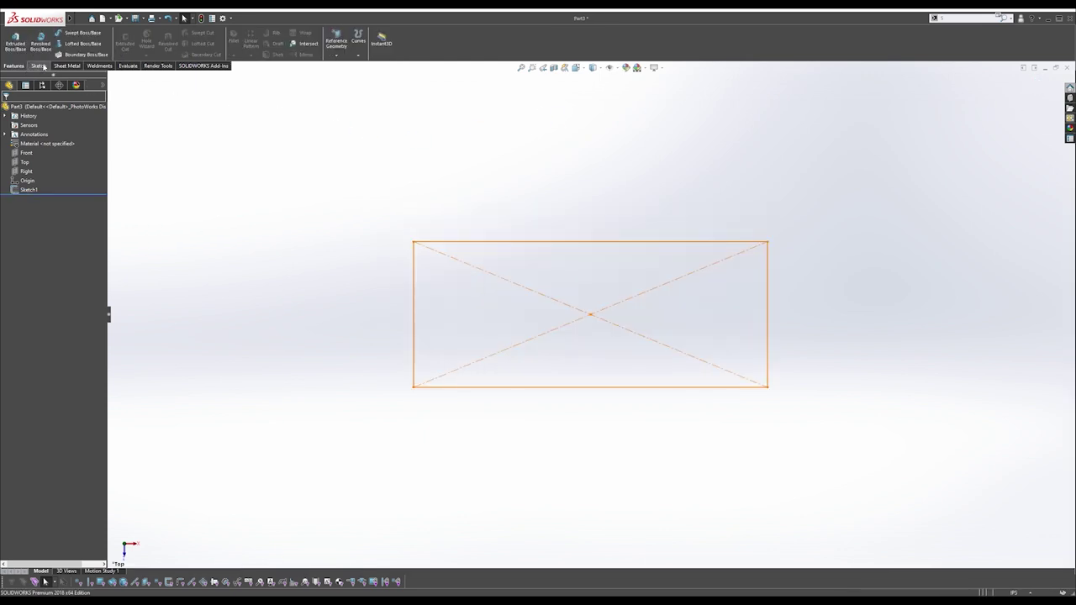
Create a structural member from custom rectangular tube size TR3X1X.06(16) along all four sides of the rectangle.
{"action": "left_click", "coordinate": [100, 65]}
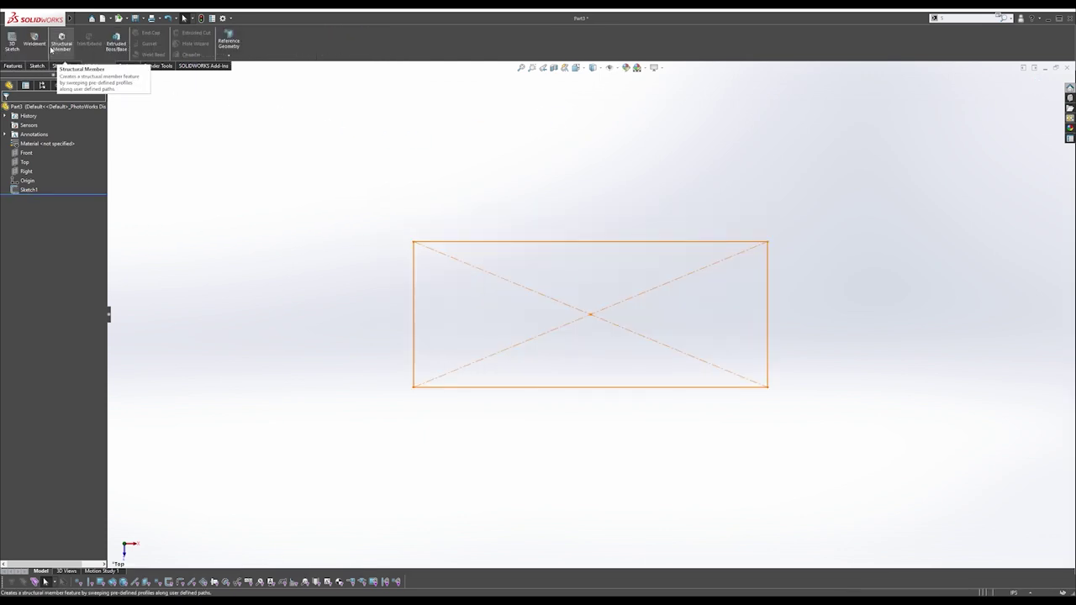
{"action": "left_click", "coordinate": [64, 48]}
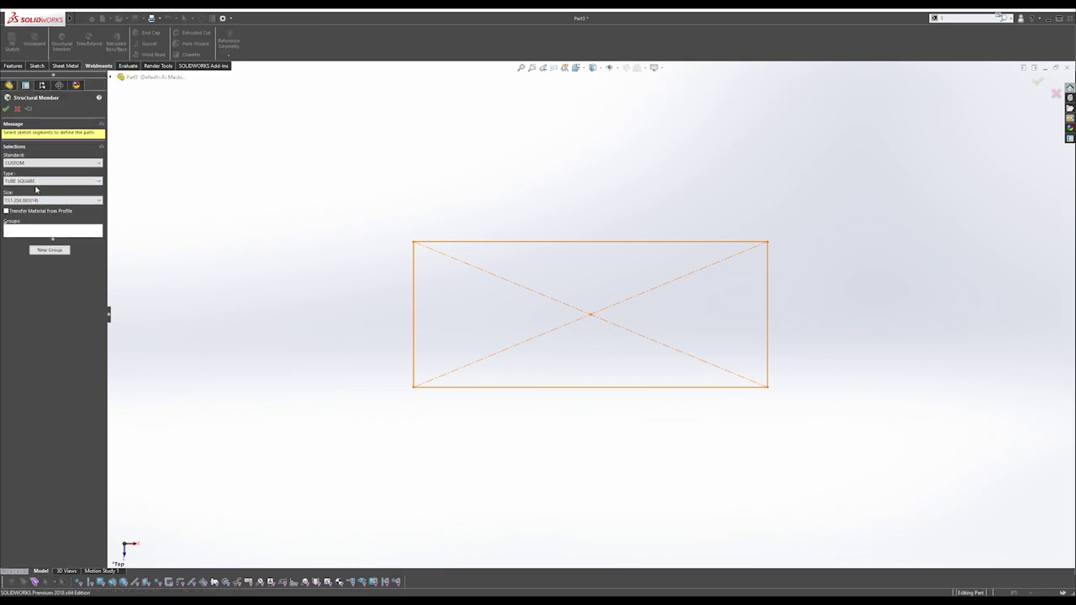
{"action": "left_click", "coordinate": [50, 181]}
{"action": "left_click", "coordinate": [36, 195]}
{"action": "left_click", "coordinate": [35, 200]}
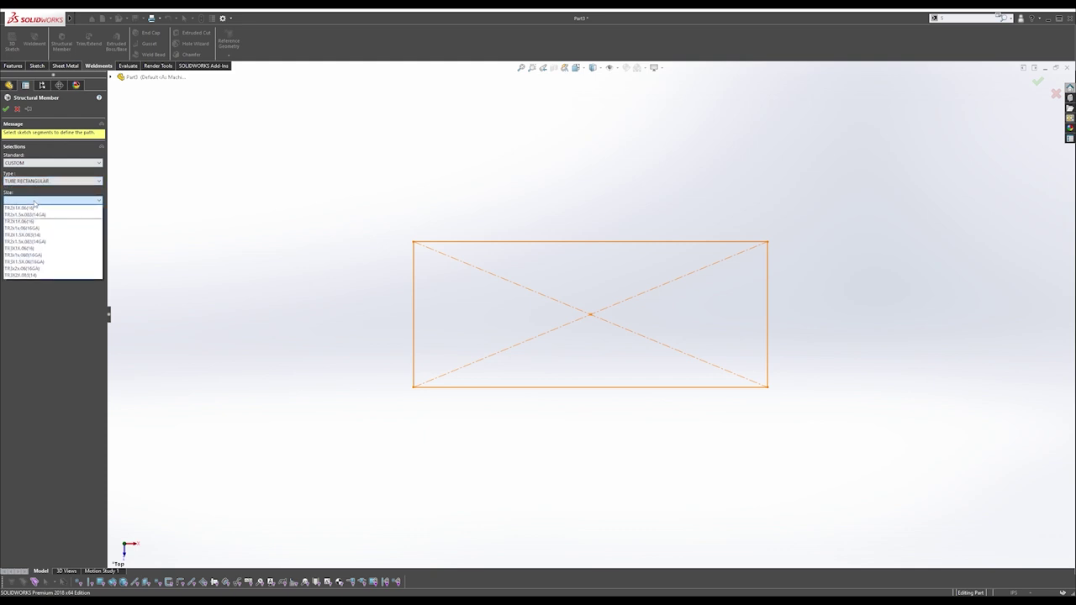
{"action": "left_click", "coordinate": [32, 247]}
{"action": "left_click", "coordinate": [21, 237]}
{"action": "left_click", "coordinate": [471, 242]}
{"action": "left_click", "coordinate": [413, 263]}
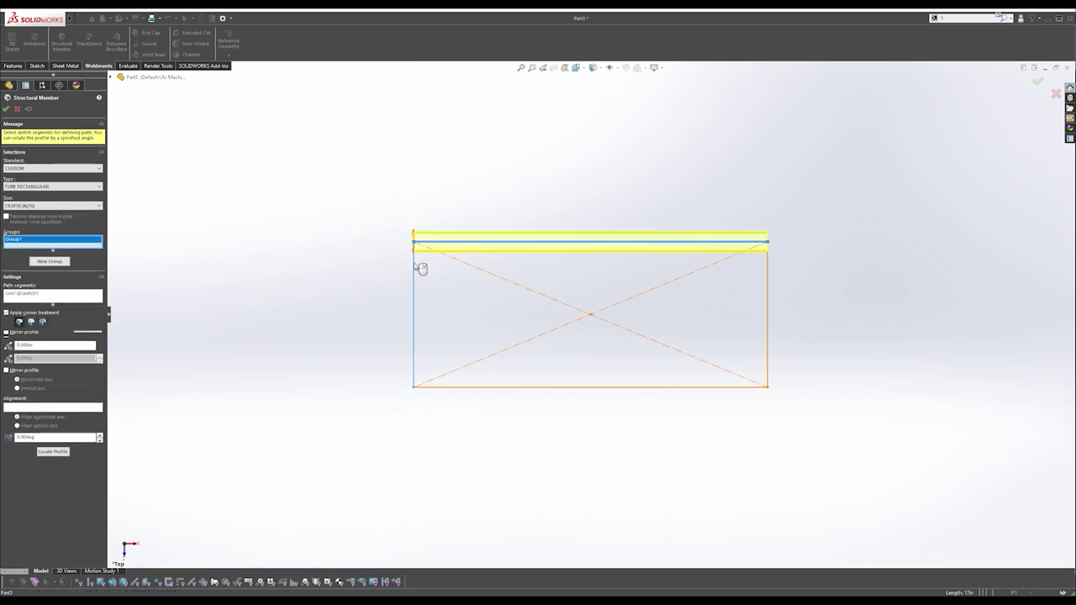
{"action": "left_click", "coordinate": [533, 389]}
{"action": "left_click", "coordinate": [767, 341]}
{"action": "middle_click_drag", "start_coordinate": [651, 328], "coordinate": [357, 267]}
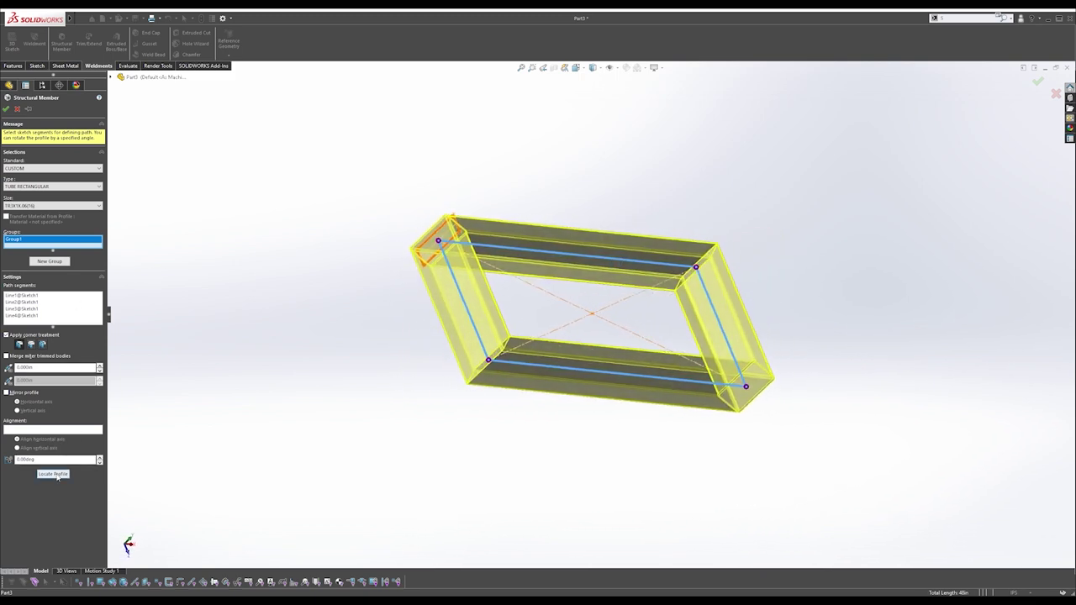
Relocate the tube profile so its outer corner point lies on the path, and complete the structural member.
{"action": "left_click", "coordinate": [52, 473]}
{"action": "middle_click_drag", "start_coordinate": [552, 300], "coordinate": [538, 268]}
{"action": "scroll", "coordinate": [539, 267], "scroll_direction": "up", "scroll_amount": 3}
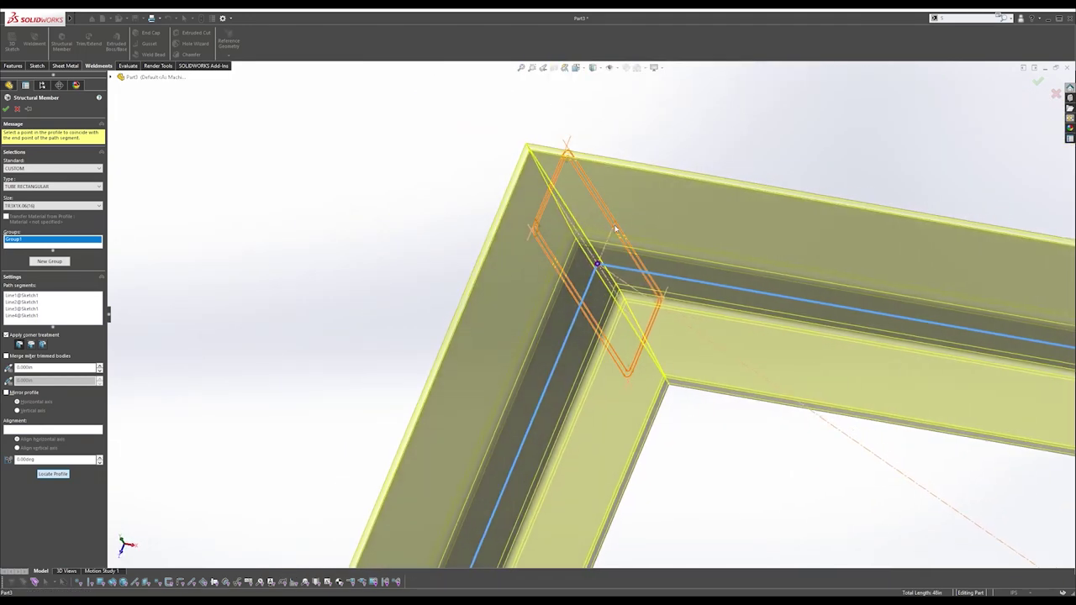
{"action": "left_click", "coordinate": [568, 148]}
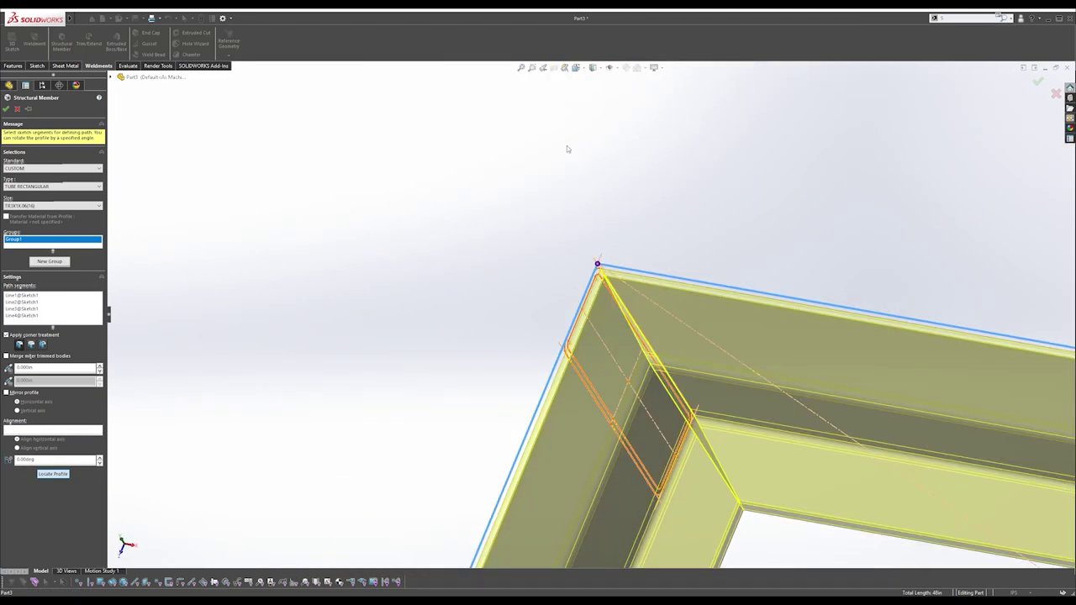
{"action": "middle_click_drag", "start_coordinate": [736, 323], "coordinate": [546, 271]}
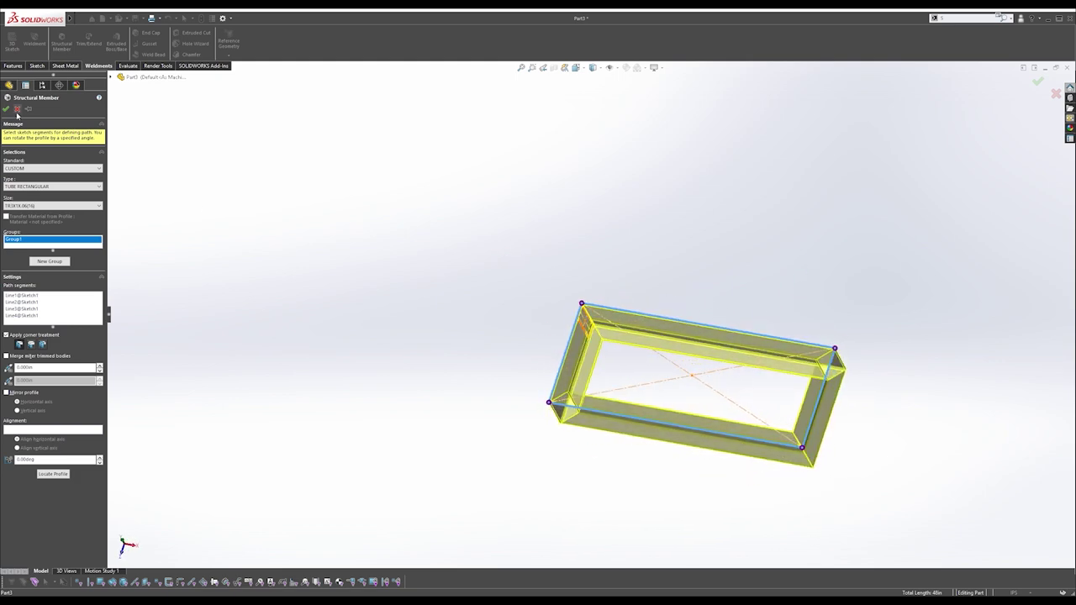
{"action": "scroll", "coordinate": [619, 377], "scroll_direction": "down", "scroll_amount": 5}
{"action": "scroll", "coordinate": [488, 228], "scroll_direction": "up", "scroll_amount": 8}
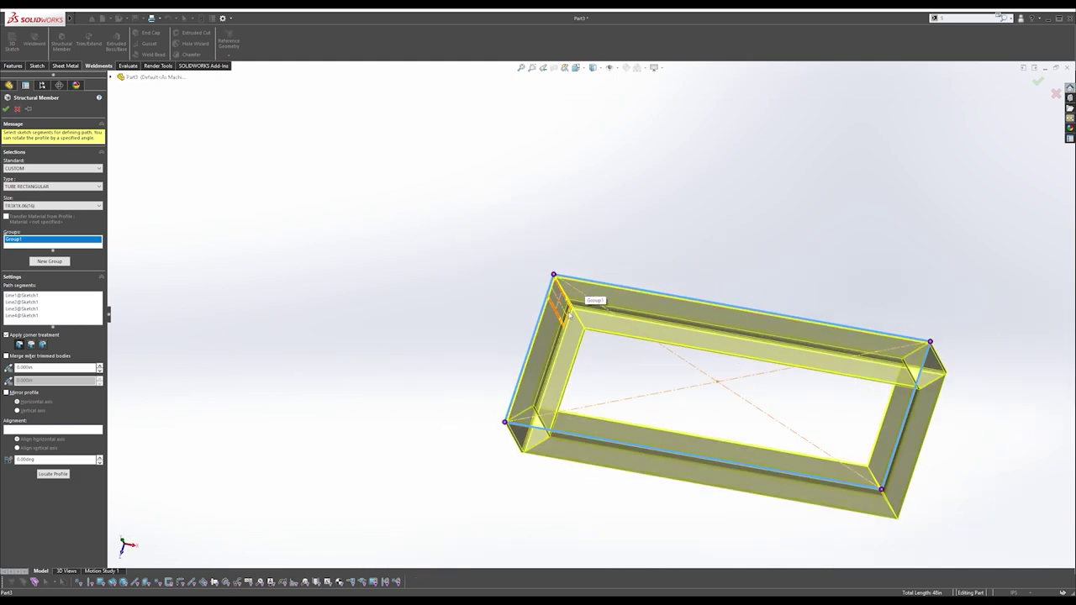
{"action": "middle_click_drag", "start_coordinate": [584, 336], "coordinate": [596, 389]}
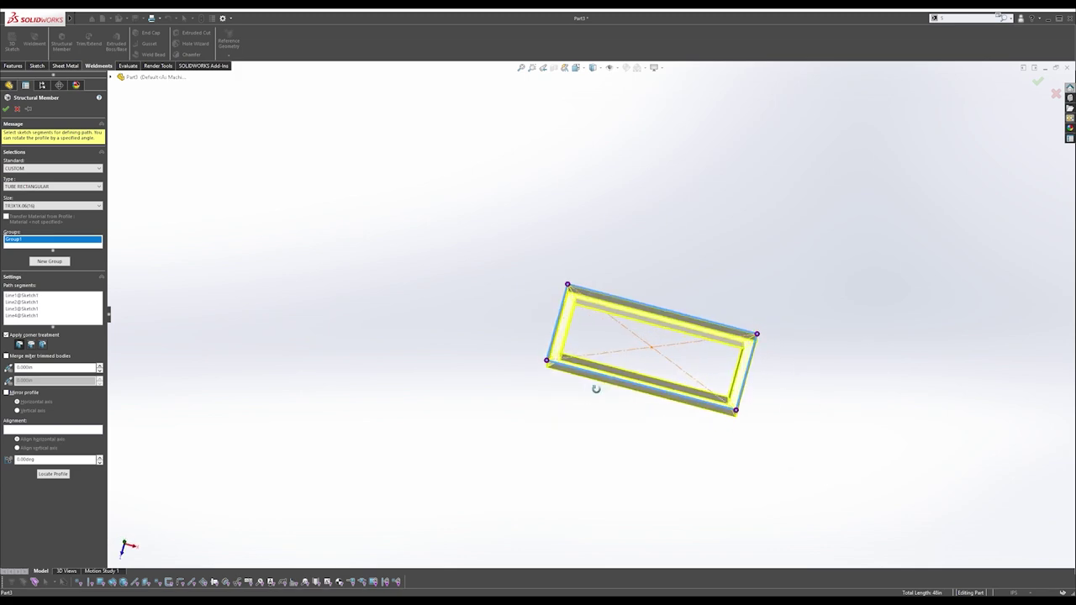
{"action": "left_click", "coordinate": [5, 111]}
Open a new sketch on the narrow face of a long tube, on the frame side opposite the path sketch.
{"action": "scroll", "coordinate": [673, 342], "scroll_direction": "down", "scroll_amount": 5}
{"action": "middle_click_drag", "start_coordinate": [648, 245], "coordinate": [446, 212]}
{"action": "left_click", "coordinate": [293, 342]}
{"action": "left_click", "coordinate": [577, 124]}
{"action": "left_click", "coordinate": [600, 67]}
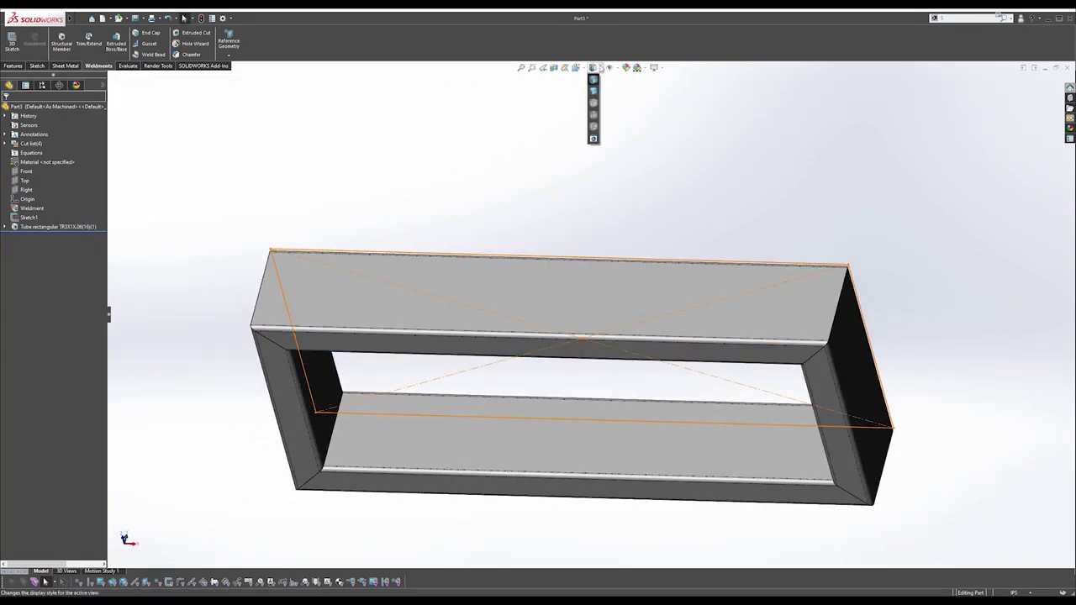
{"action": "left_click", "coordinate": [576, 67]}
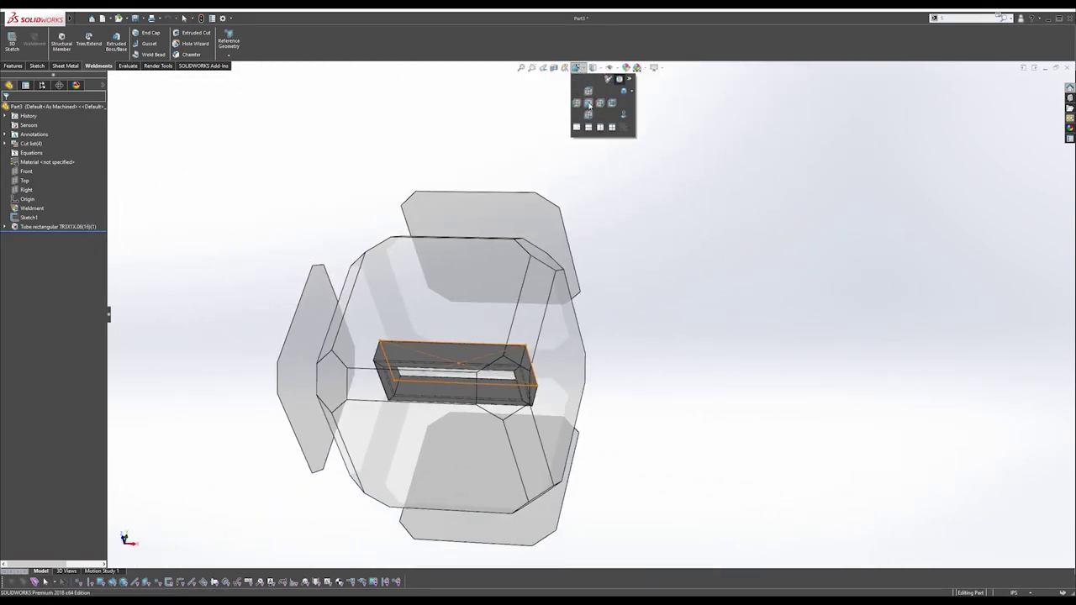
{"action": "left_click", "coordinate": [589, 106]}
{"action": "middle_click_drag", "start_coordinate": [646, 297], "coordinate": [409, 308]}
{"action": "left_click", "coordinate": [412, 306]}
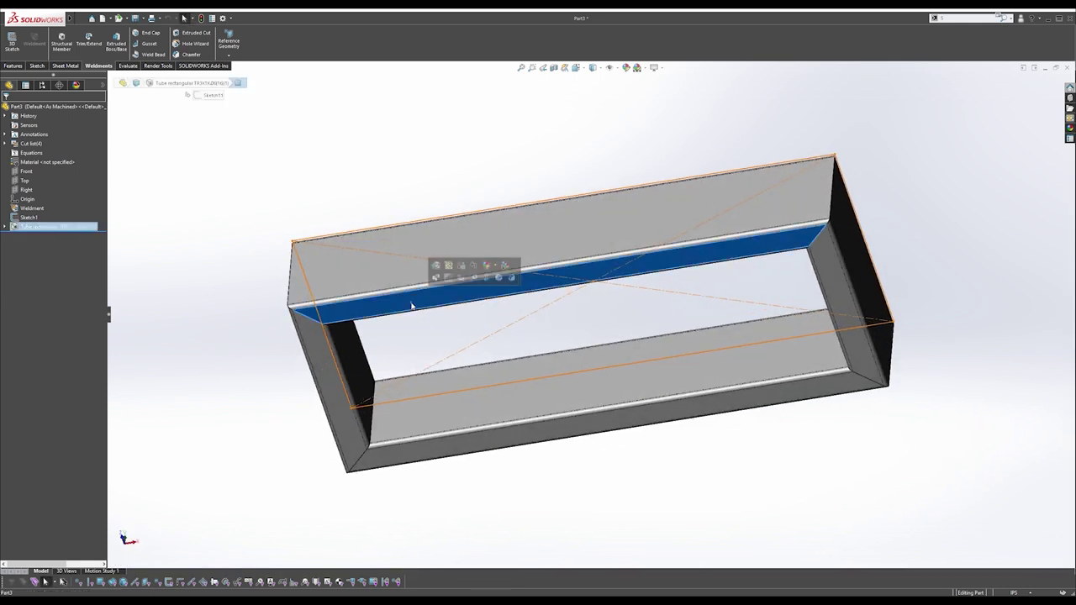
{"action": "left_click", "coordinate": [448, 277]}
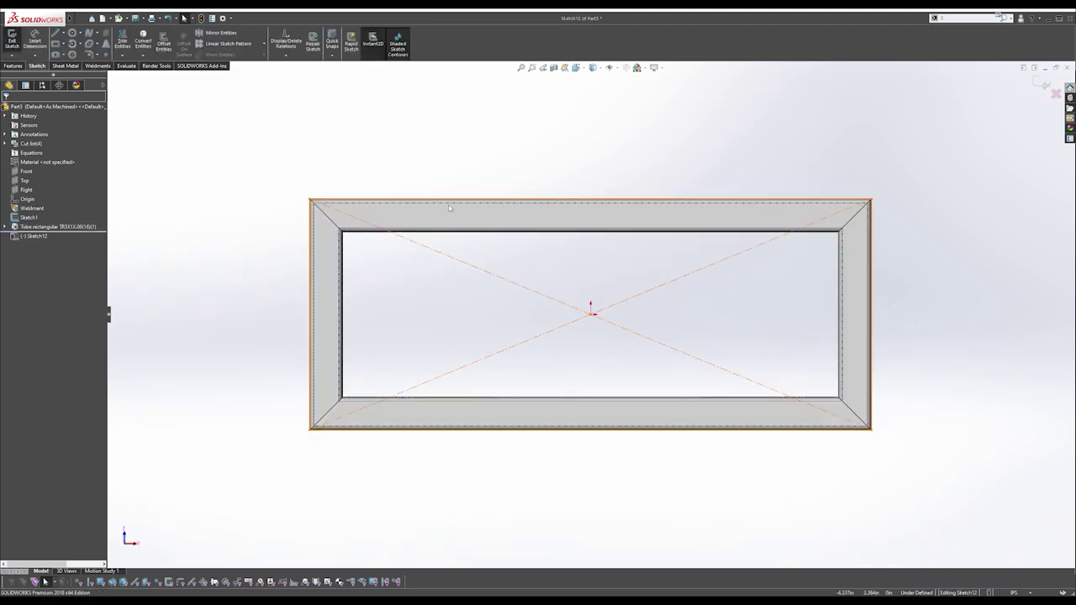
Sketch a centre rectangle about 16 by 6 in from the origin to the midpoint of a corner mitre line.
{"action": "key", "text": "s"}
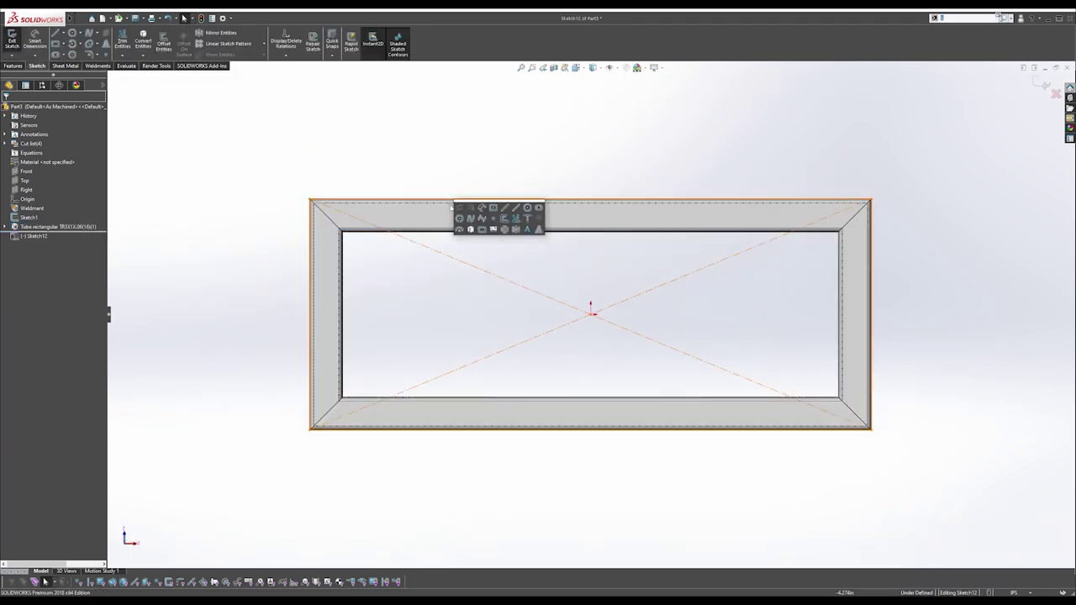
{"action": "left_click", "coordinate": [494, 209]}
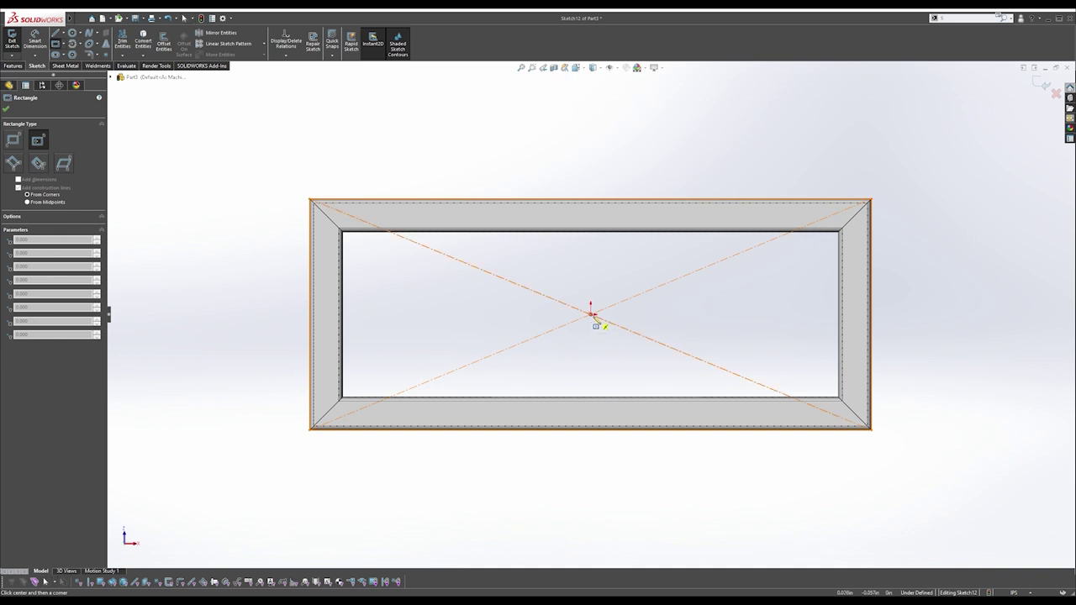
{"action": "left_click", "coordinate": [591, 313]}
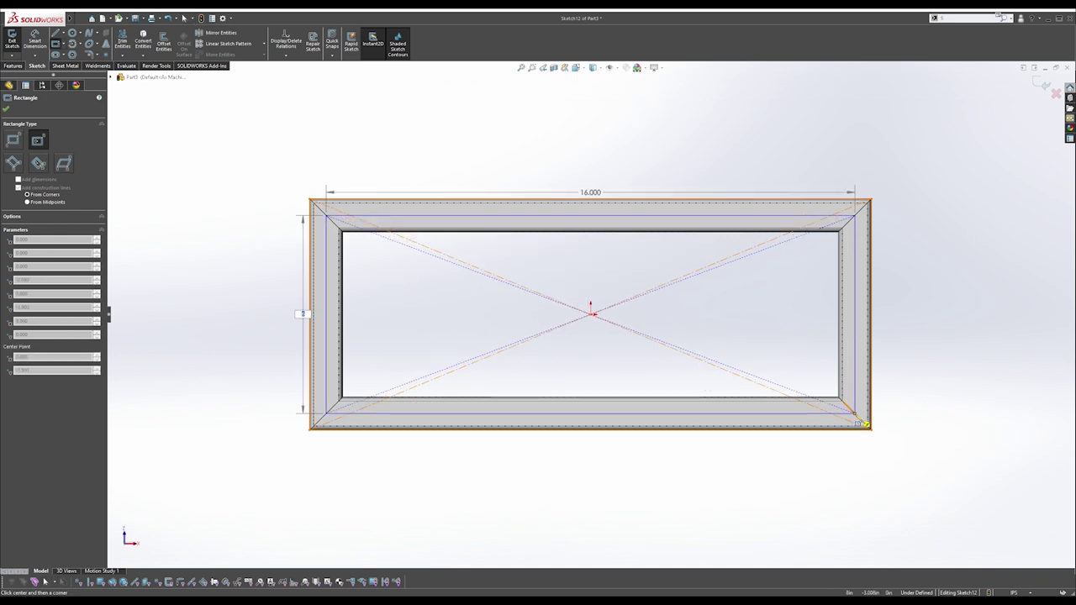
{"action": "left_click", "coordinate": [861, 421]}
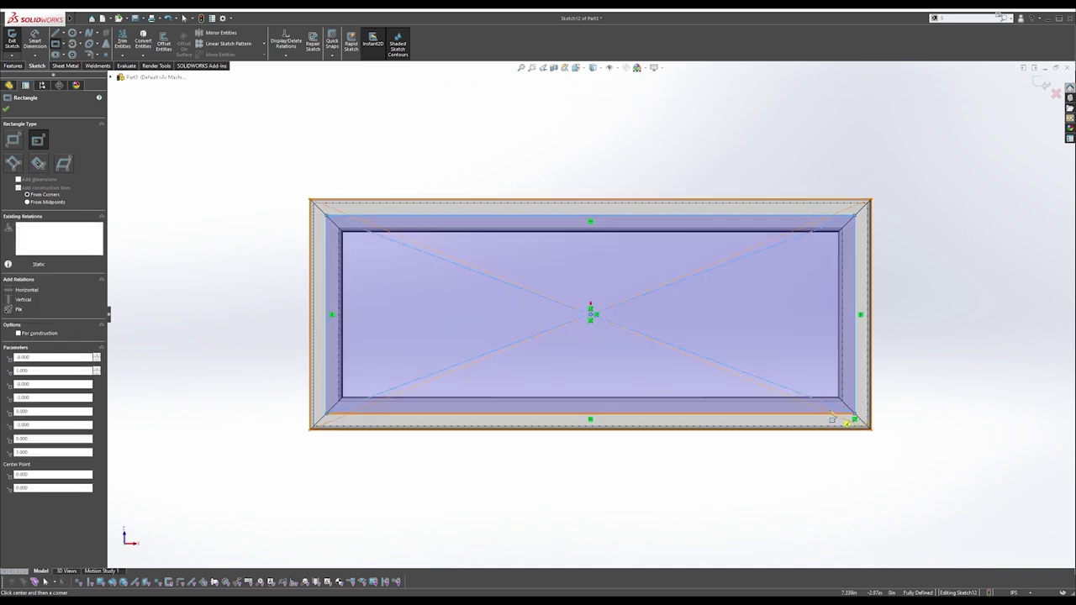
{"action": "key", "text": "Escape"}
Add driven dimensions for the width and height of the new rectangle.
{"action": "key", "text": "s"}
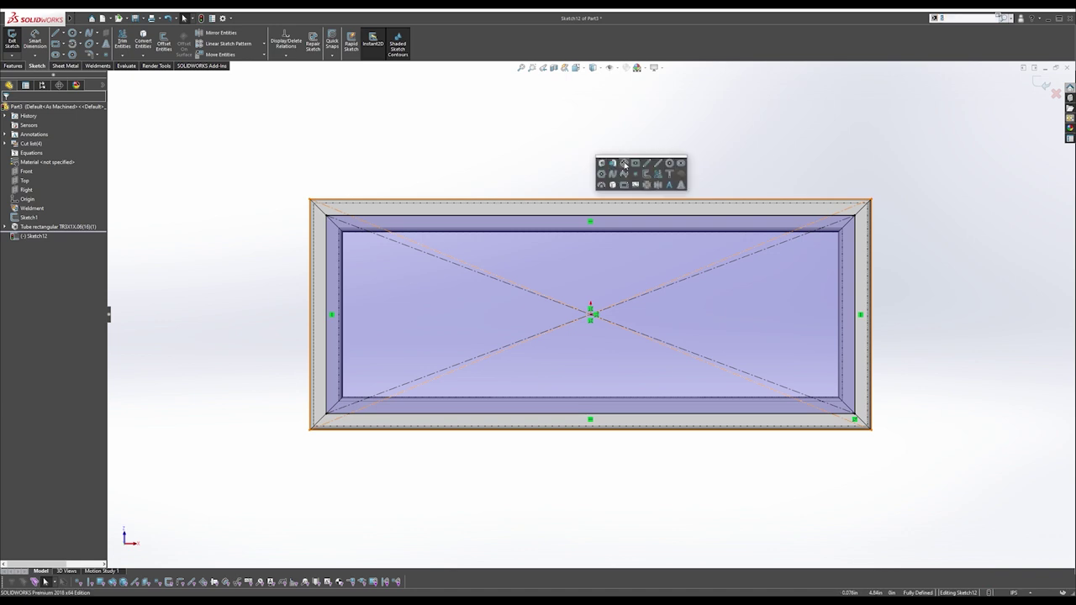
{"action": "left_click", "coordinate": [623, 166]}
{"action": "left_click", "coordinate": [614, 217]}
{"action": "left_click", "coordinate": [605, 164]}
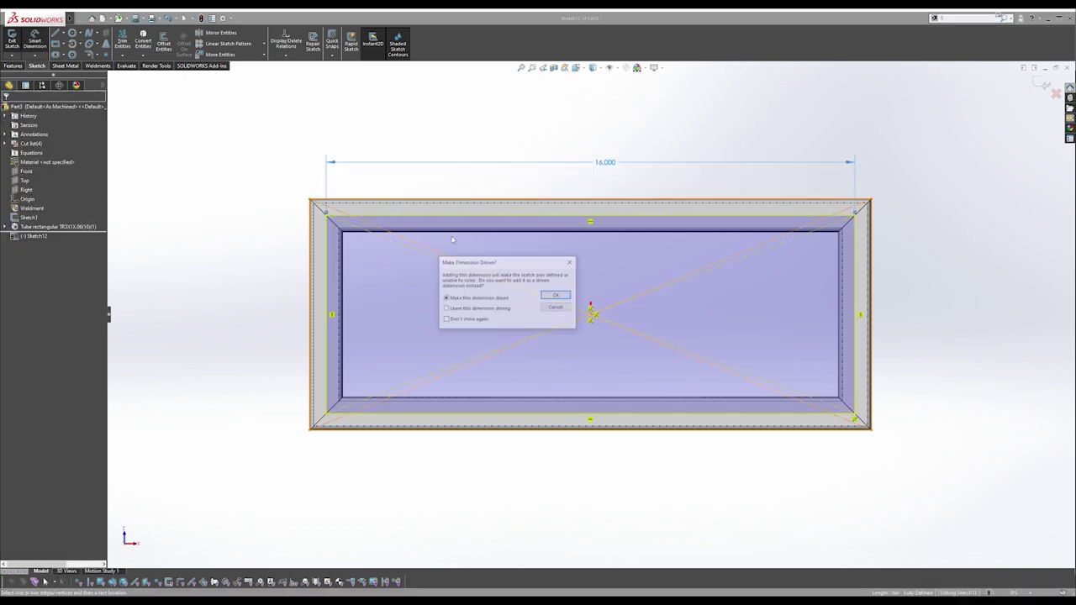
{"action": "left_click", "coordinate": [554, 295]}
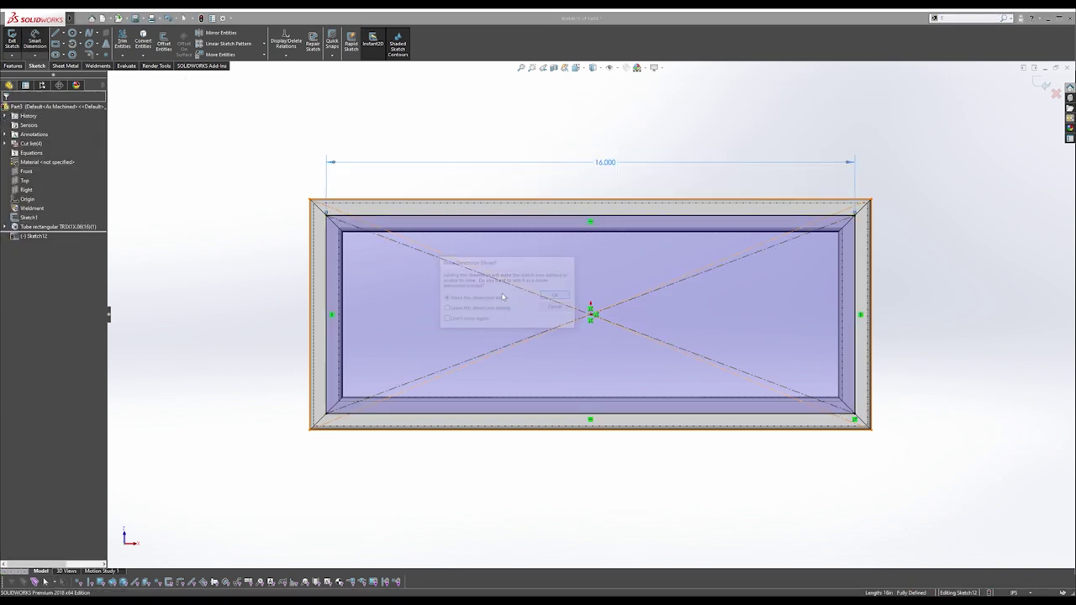
{"action": "left_click", "coordinate": [326, 288]}
{"action": "left_click", "coordinate": [284, 295]}
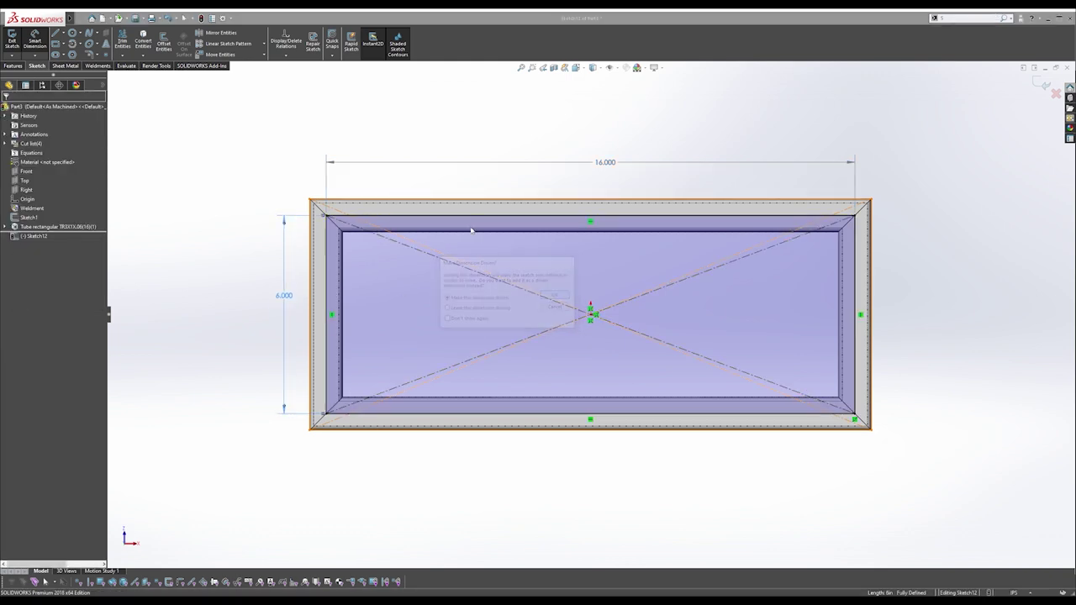
{"action": "key", "text": "Escape"}
Create a 0.06 in thick sheet metal base flange from the rectangle with its thickness direction reversed.
{"action": "left_click", "coordinate": [14, 65]}
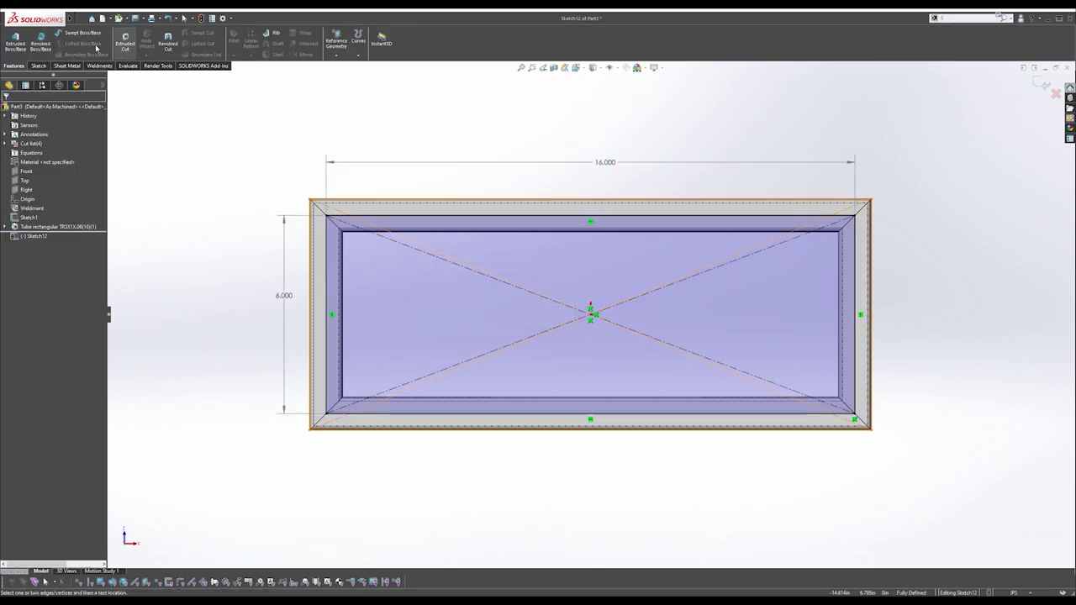
{"action": "left_click", "coordinate": [53, 67]}
{"action": "left_click", "coordinate": [19, 47]}
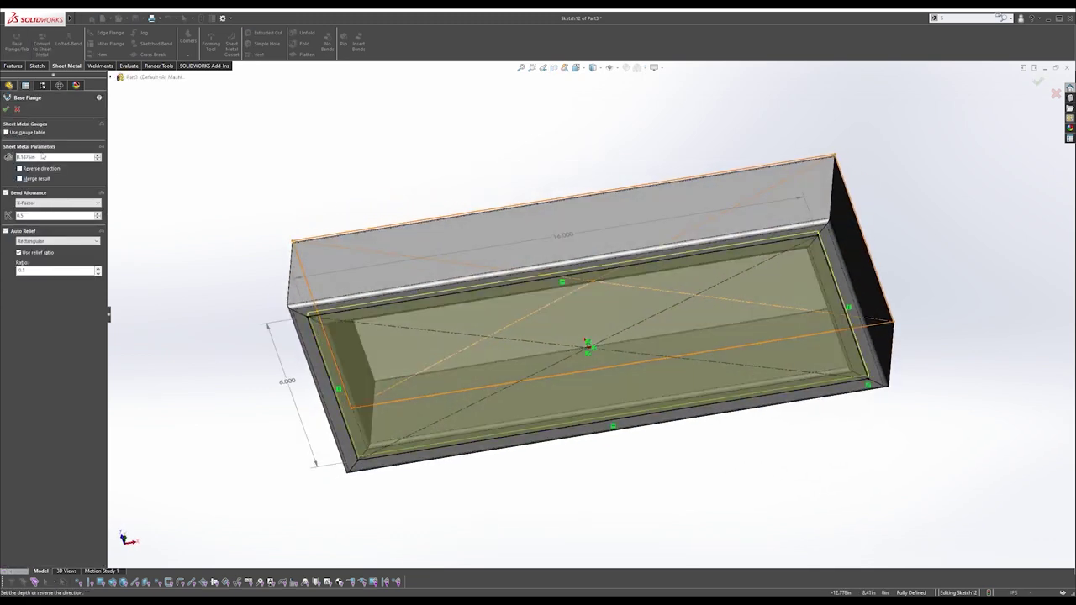
{"action": "type", "text": ".06"}
{"action": "key", "text": "Return"}
{"action": "middle_click_drag", "start_coordinate": [399, 202], "coordinate": [374, 342]}
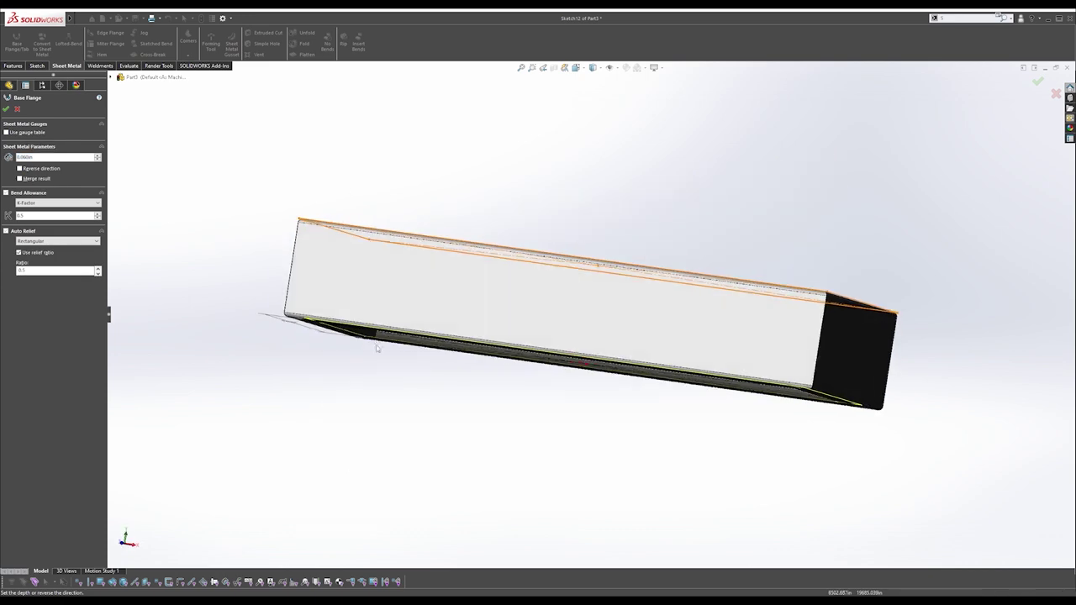
{"action": "scroll", "coordinate": [373, 340], "scroll_direction": "down", "scroll_amount": 5}
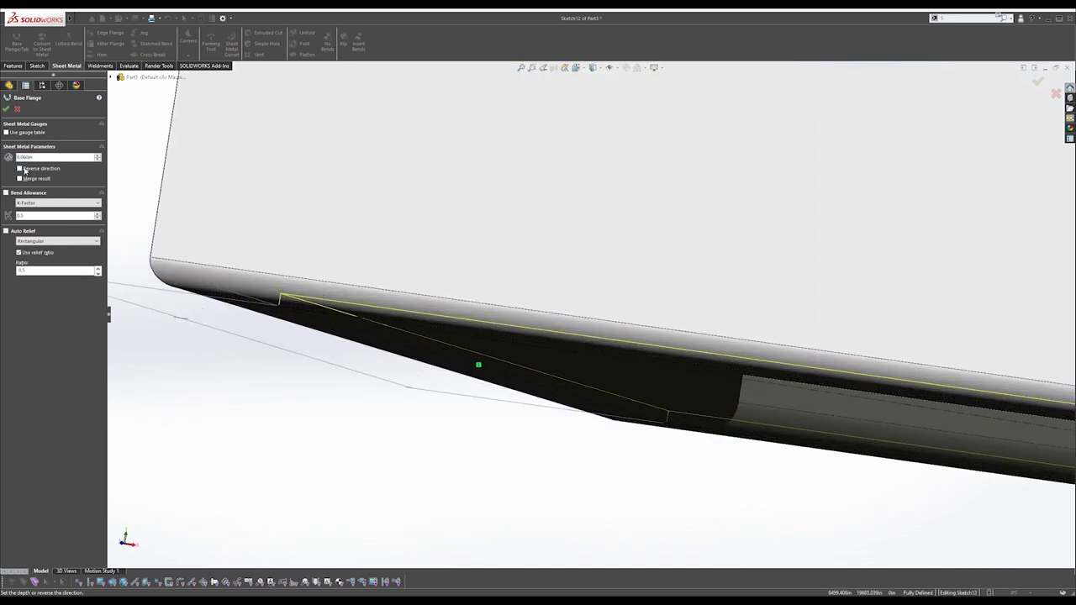
{"action": "left_click", "coordinate": [25, 170]}
{"action": "left_click", "coordinate": [6, 111]}
Examine how the new sheet metal panel sits against the rectangular tube frame.
{"action": "middle_click_drag", "start_coordinate": [382, 328], "coordinate": [422, 218]}
{"action": "scroll", "coordinate": [422, 219], "scroll_direction": "up", "scroll_amount": 3}
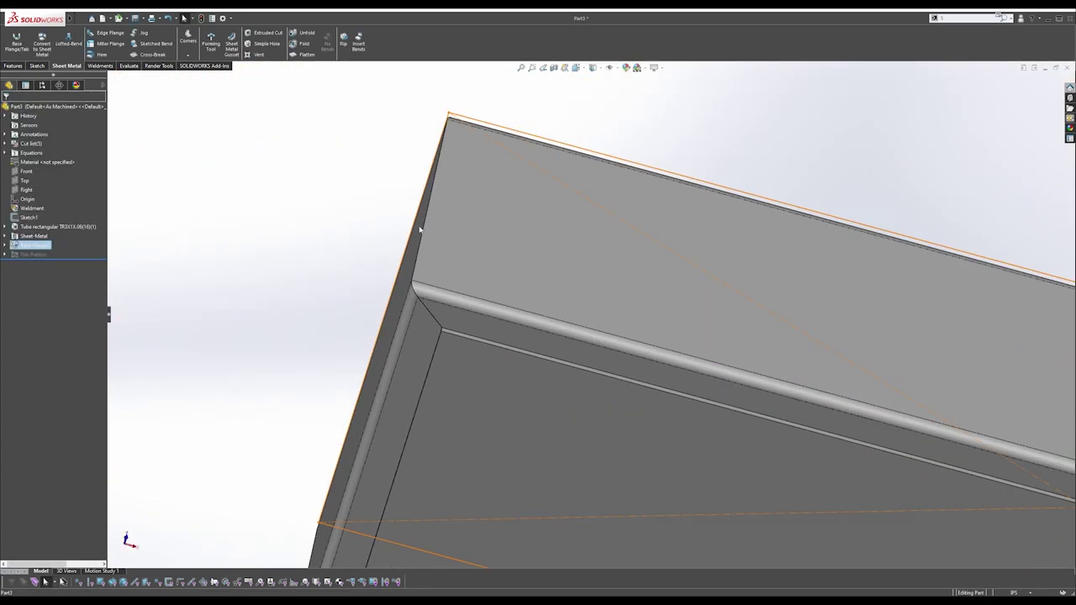
{"action": "scroll", "coordinate": [576, 372], "scroll_direction": "up", "scroll_amount": 5}
{"action": "left_click", "coordinate": [585, 372]}
{"action": "scroll", "coordinate": [769, 421], "scroll_direction": "down", "scroll_amount": 4}
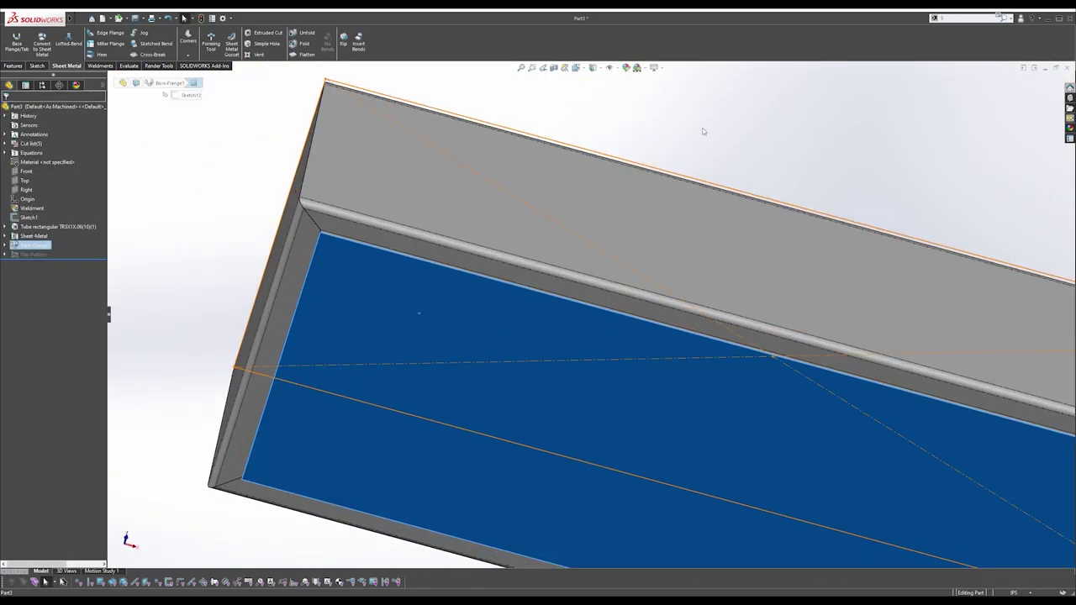
{"action": "left_click", "coordinate": [697, 145]}
{"action": "scroll", "coordinate": [639, 353], "scroll_direction": "up", "scroll_amount": 3}
{"action": "scroll", "coordinate": [642, 348], "scroll_direction": "down", "scroll_amount": 1}
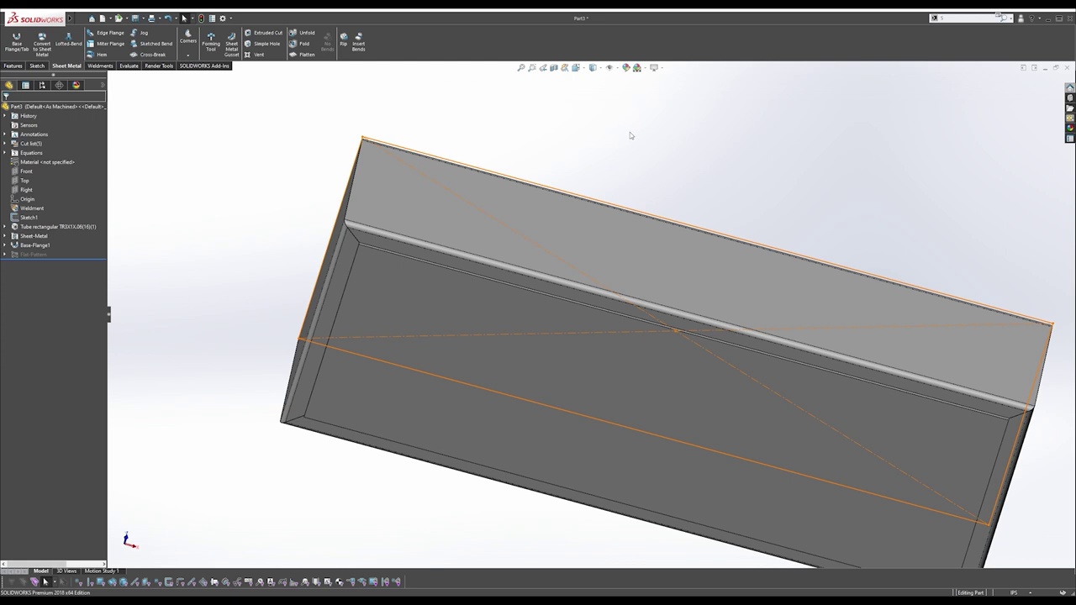
Isolate the sheet metal panel body so that the tube frame is hidden.
{"action": "left_click", "coordinate": [415, 286]}
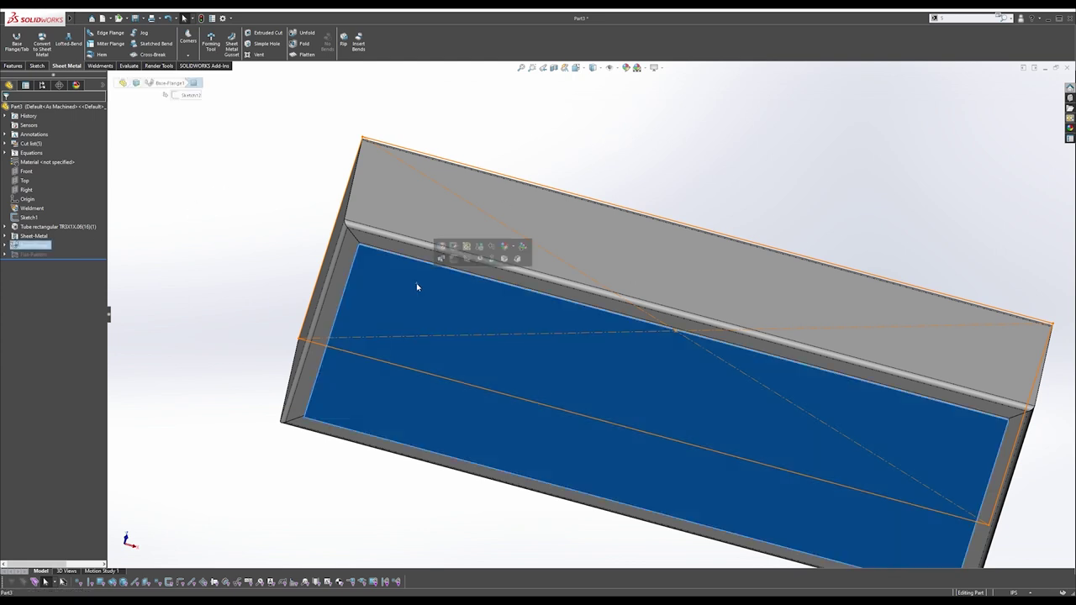
{"action": "right_click", "coordinate": [447, 286]}
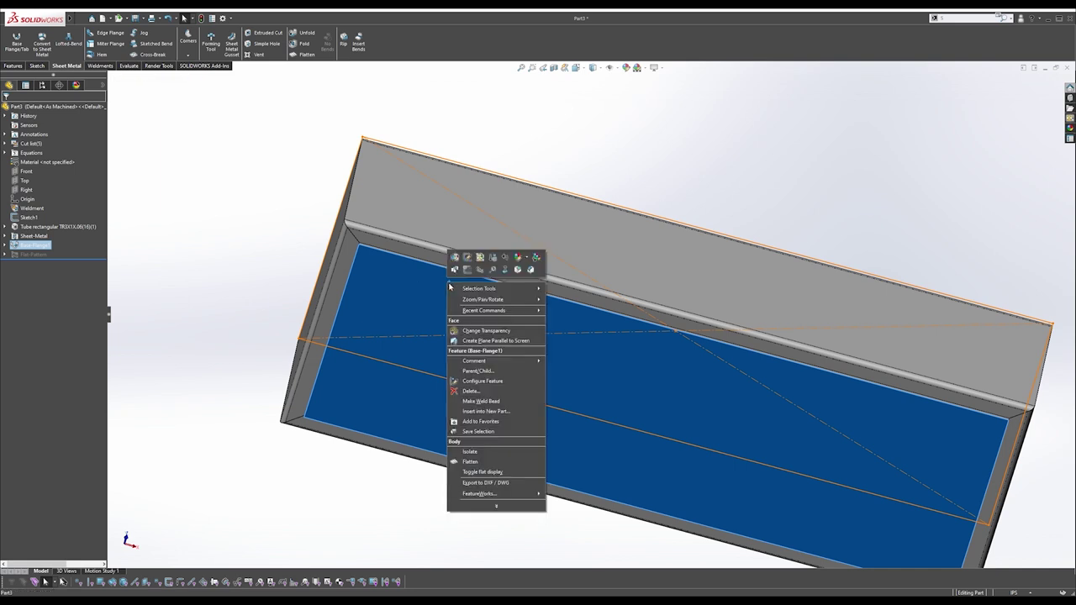
{"action": "left_click", "coordinate": [486, 449]}
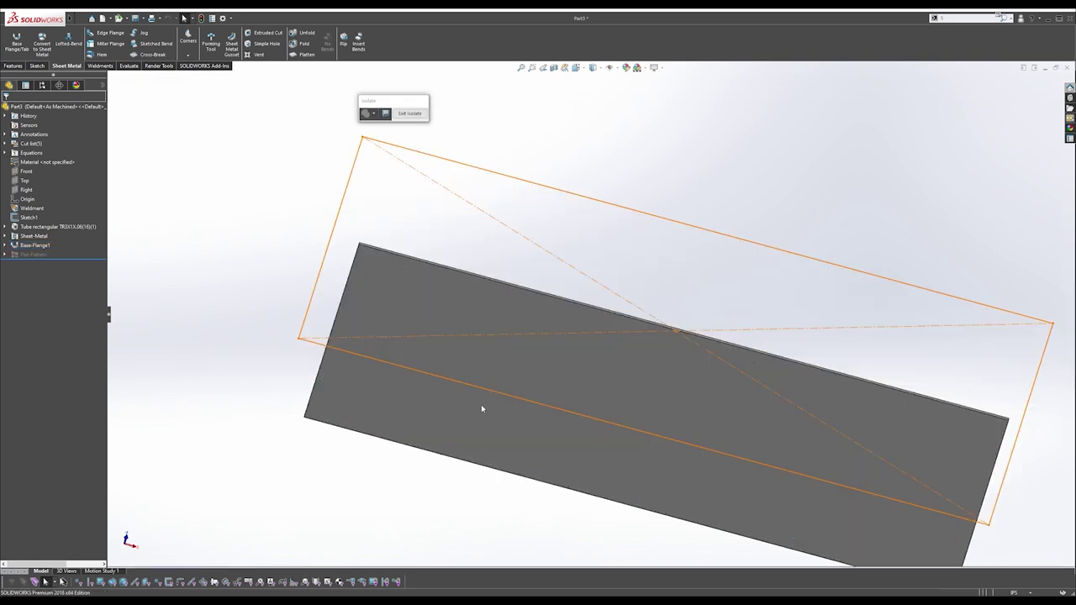
{"action": "left_click", "coordinate": [445, 316]}
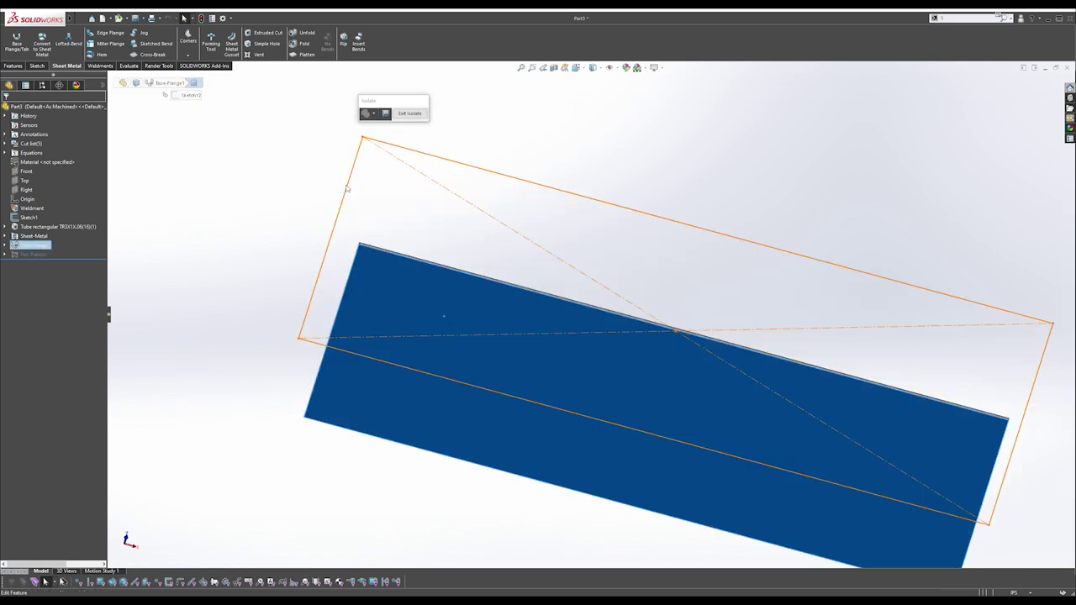
{"action": "left_click", "coordinate": [247, 83]}
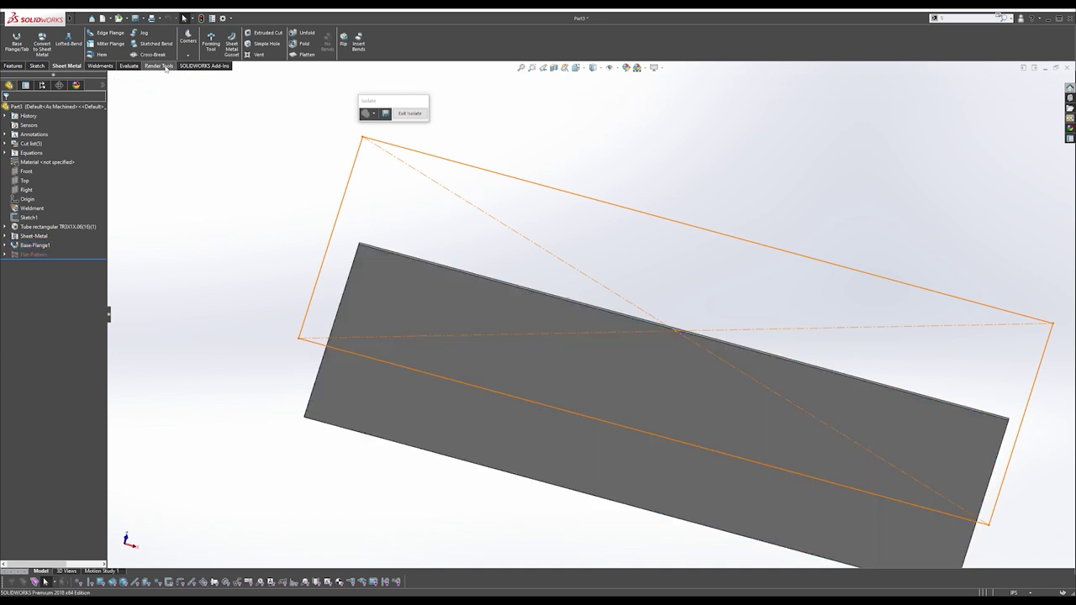
Set up a Fill Pattern on the panel's large face with 0.6875 in spacing and a circular seed cut.
{"action": "left_click", "coordinate": [15, 66]}
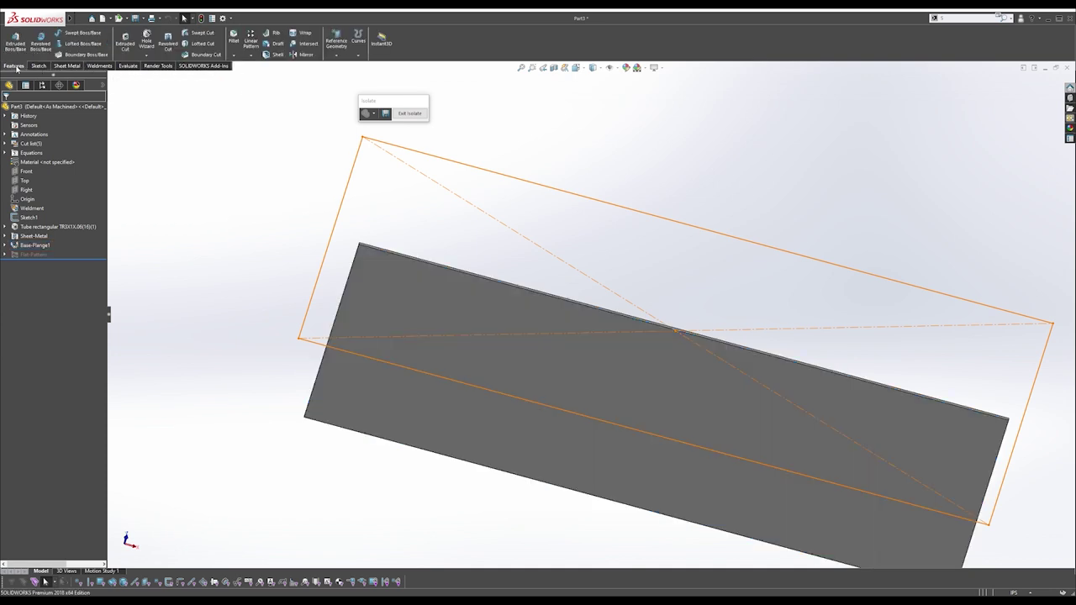
{"action": "left_click", "coordinate": [250, 54]}
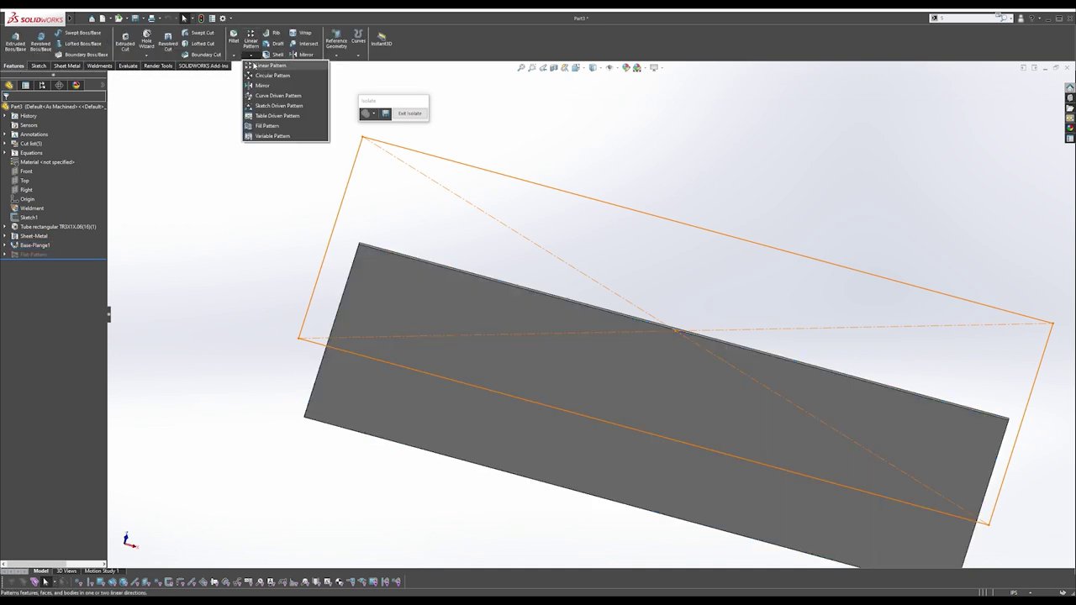
{"action": "left_click", "coordinate": [267, 125]}
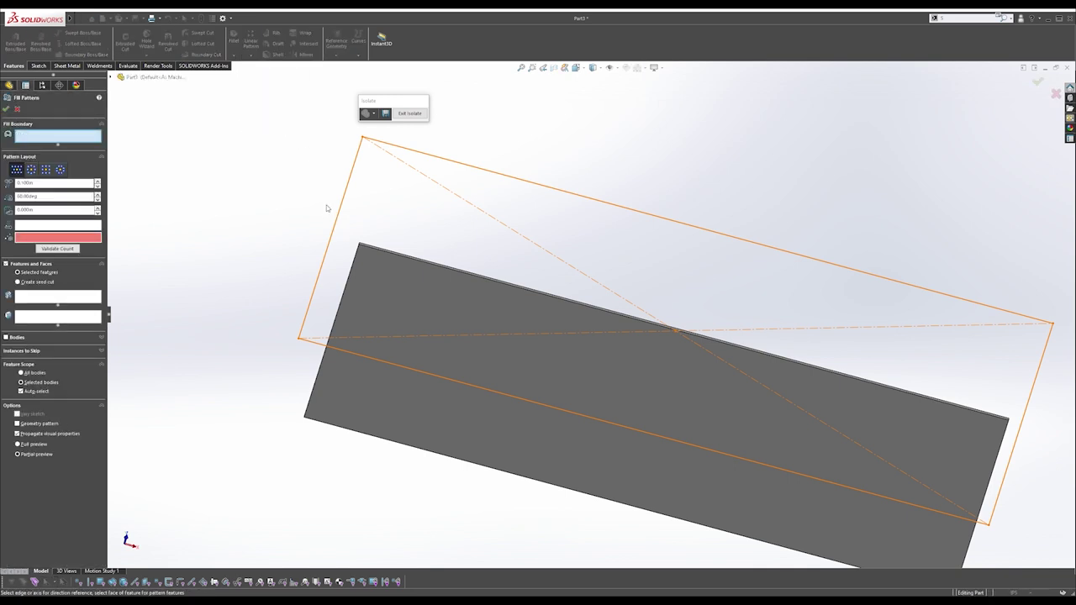
{"action": "left_click", "coordinate": [381, 289]}
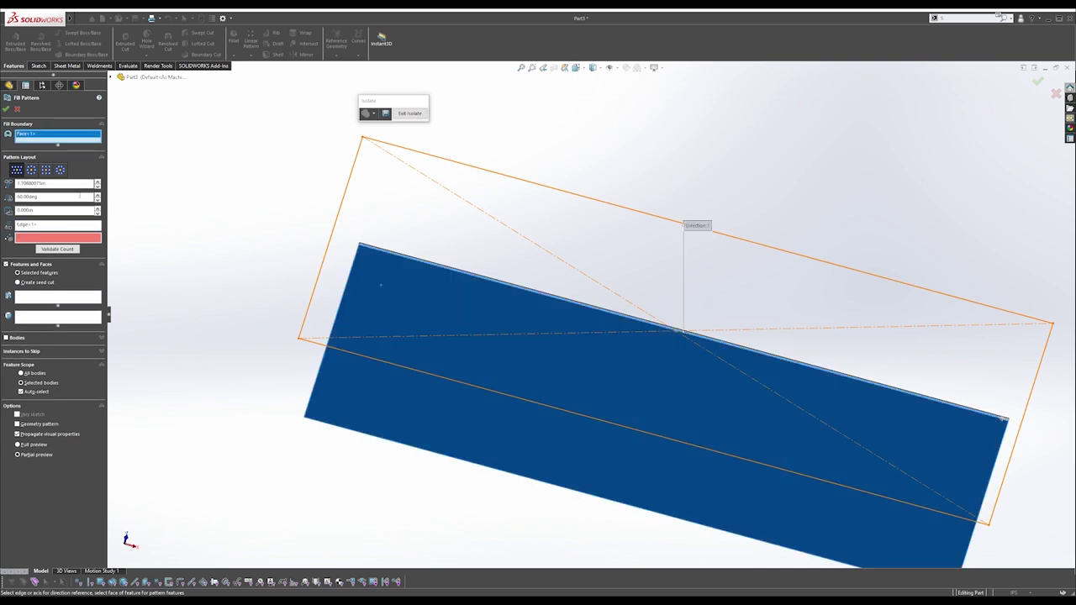
{"action": "double_click", "coordinate": [46, 184]}
{"action": "left_click", "coordinate": [23, 183]}
{"action": "left_click", "coordinate": [18, 282]}
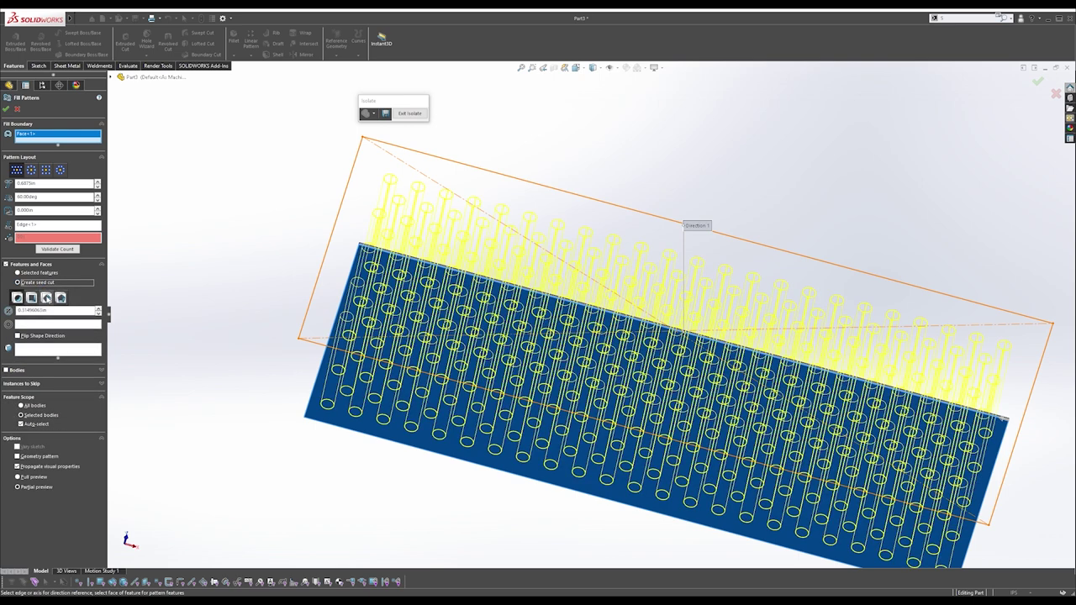
Set the seed cut diameter to 0.5 in, turn off automatic body selection to cut only the base flange, and create the pattern.
{"action": "left_click_drag", "start_coordinate": [51, 310], "coordinate": [0, 307]}
{"action": "type", "text": ".5"}
{"action": "key", "text": "Return"}
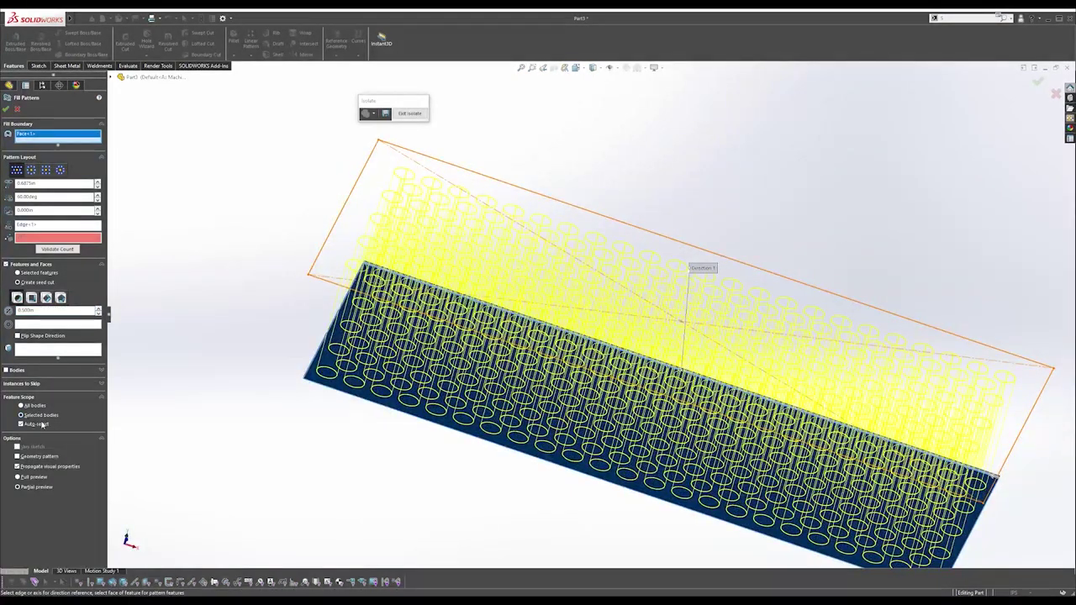
{"action": "left_click", "coordinate": [42, 424]}
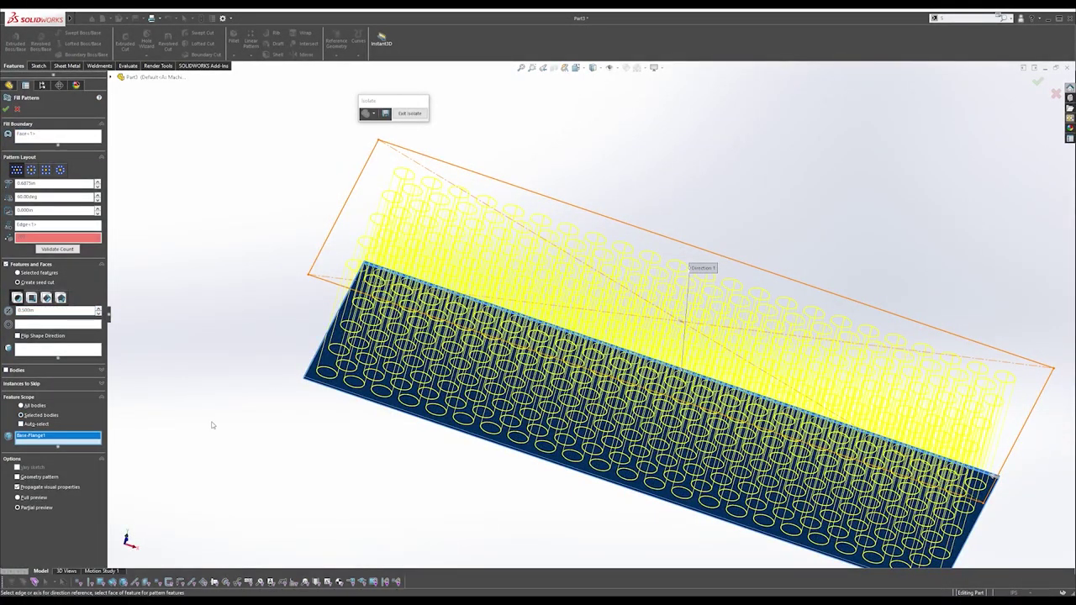
{"action": "middle_click_drag", "start_coordinate": [343, 290], "coordinate": [343, 335]}
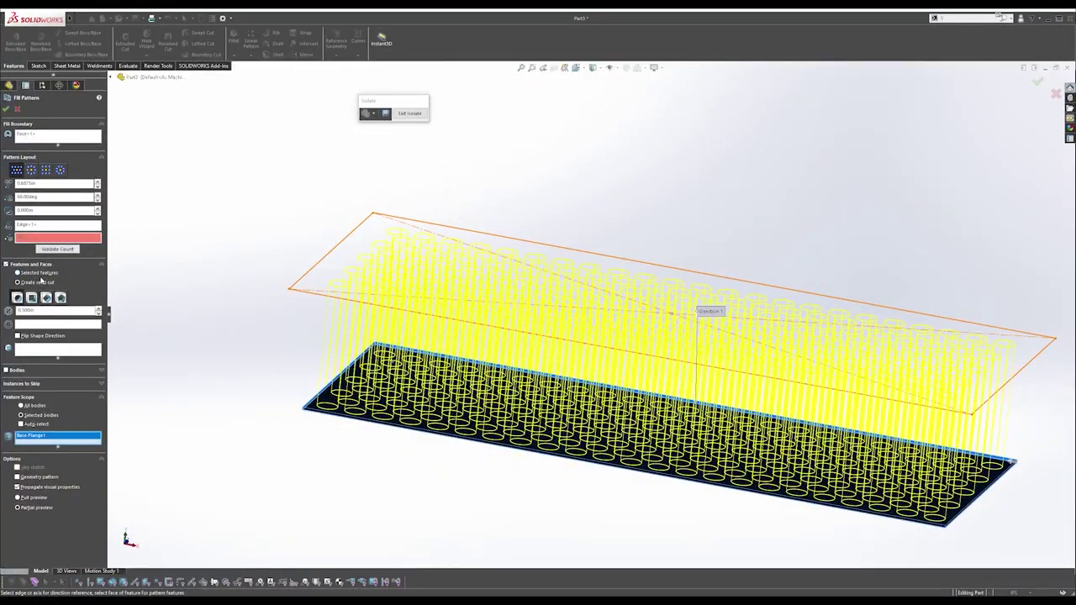
{"action": "left_click", "coordinate": [6, 109]}
Exit the isolated view to show the perforated panel together with the tube frame.
{"action": "middle_click_drag", "start_coordinate": [286, 188], "coordinate": [475, 417]}
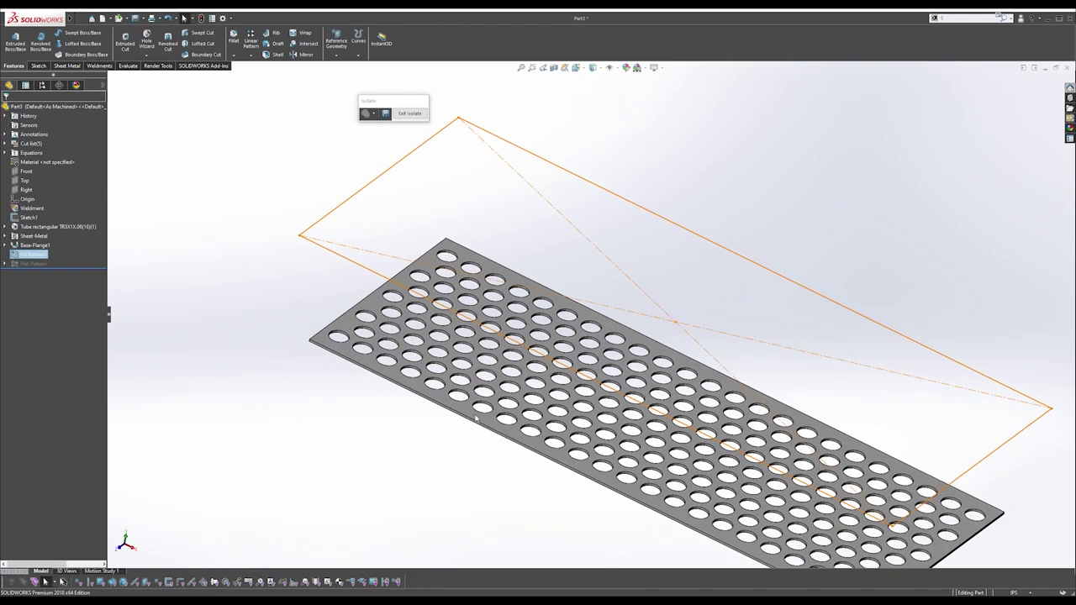
{"action": "left_click", "coordinate": [409, 113]}
{"action": "middle_click_drag", "start_coordinate": [477, 326], "coordinate": [550, 248]}
{"action": "scroll", "coordinate": [633, 338], "scroll_direction": "up", "scroll_amount": 3}
{"action": "left_click", "coordinate": [550, 248]}
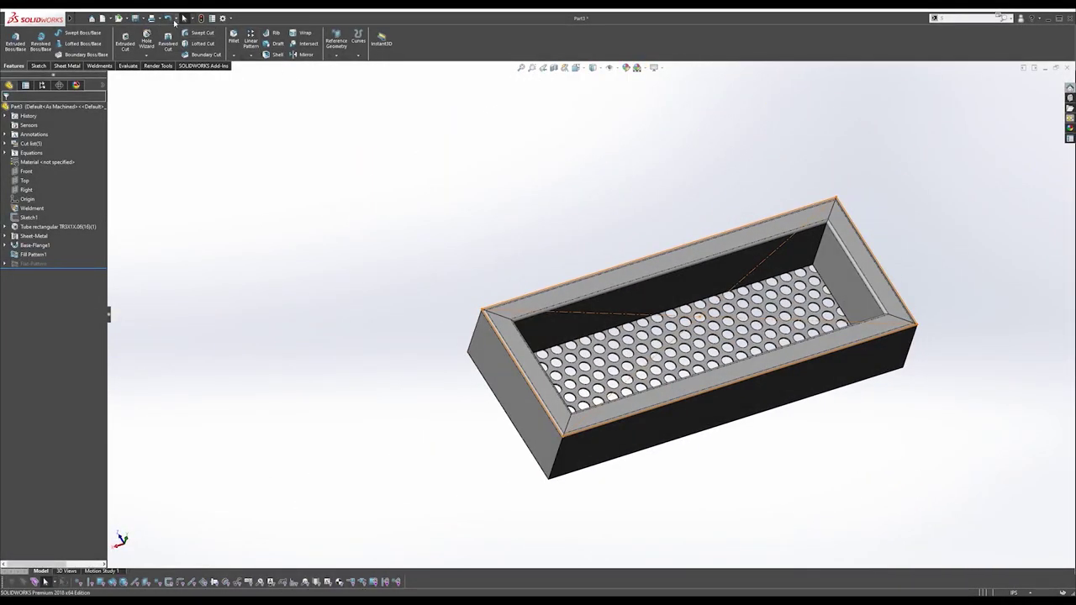
Save the part as SWING OUT TRAY BOX in the WELDING TABLE PROJECT folder on the desktop.
{"action": "left_click", "coordinate": [143, 18]}
{"action": "left_click", "coordinate": [164, 39]}
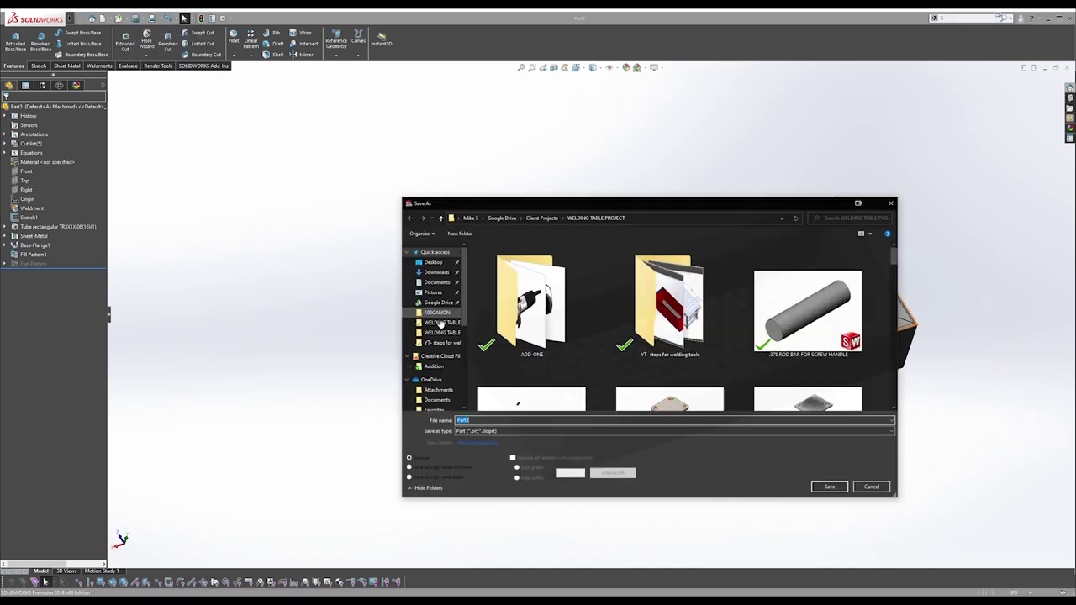
{"action": "left_click", "coordinate": [432, 262]}
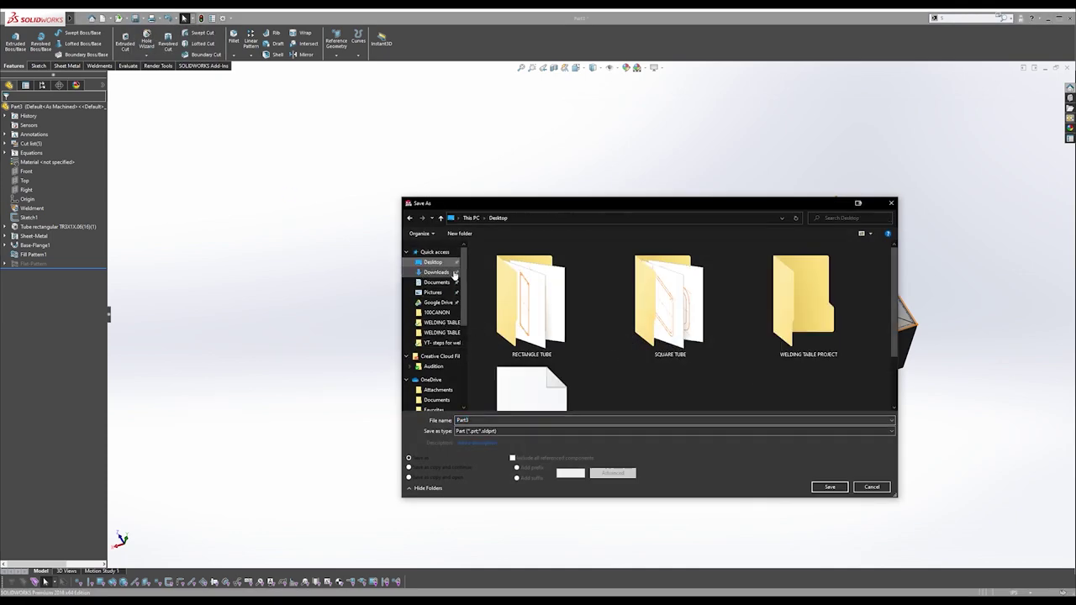
{"action": "double_click", "coordinate": [803, 335]}
{"action": "double_click", "coordinate": [511, 420]}
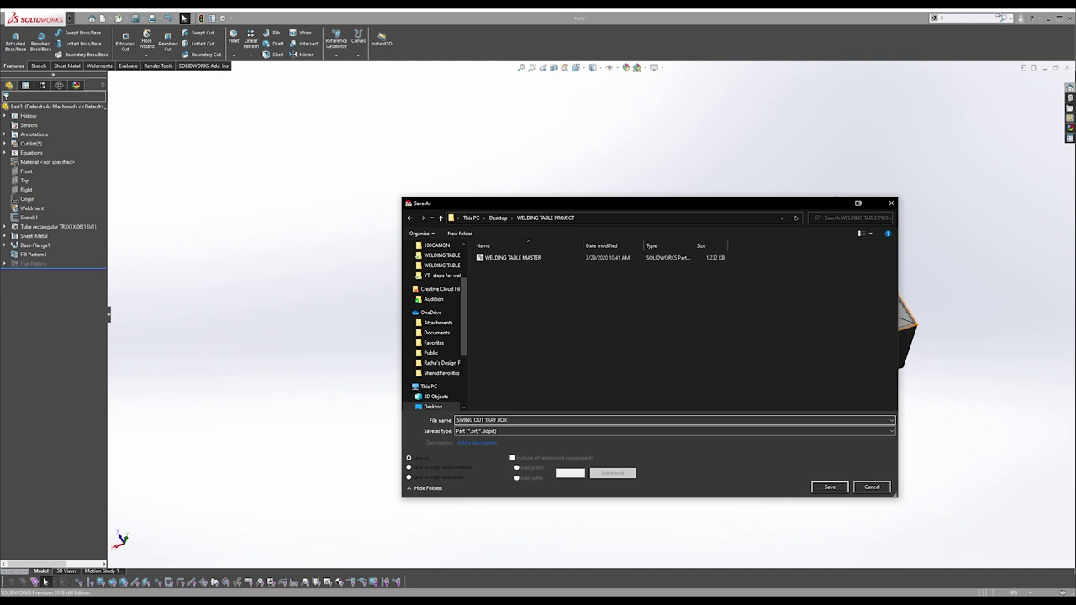
{"action": "key", "text": "Return"}
Create a new assembly and place WELDING TABLE MASTER at its origin as the first component.
{"action": "middle_click_drag", "start_coordinate": [492, 290], "coordinate": [551, 254]}
{"action": "middle_click_drag", "start_coordinate": [531, 299], "coordinate": [662, 180]}
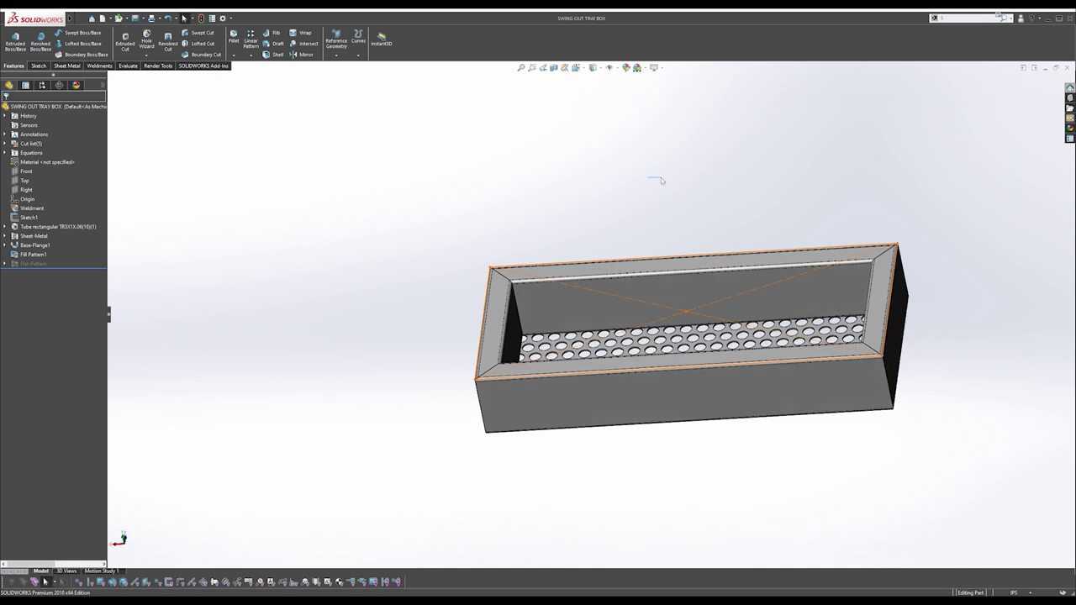
{"action": "left_click", "coordinate": [1069, 88]}
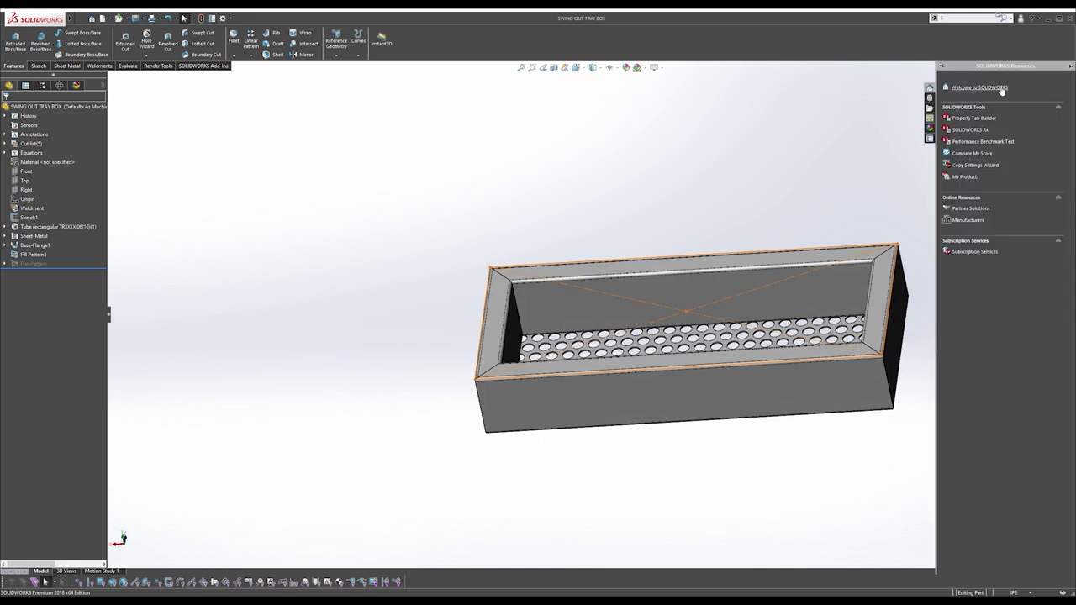
{"action": "left_click", "coordinate": [979, 87]}
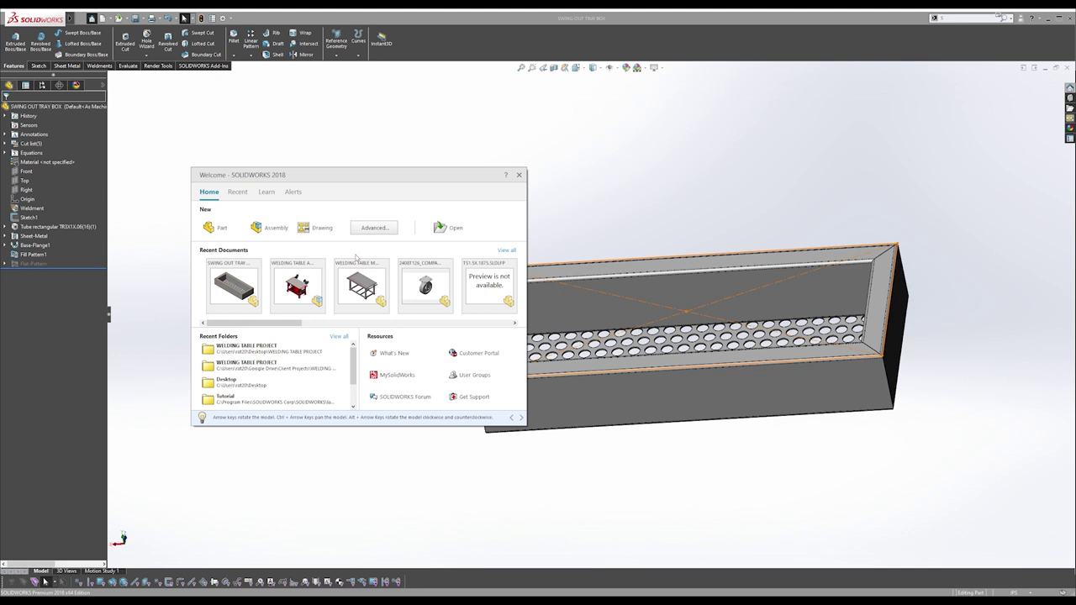
{"action": "left_click", "coordinate": [281, 232]}
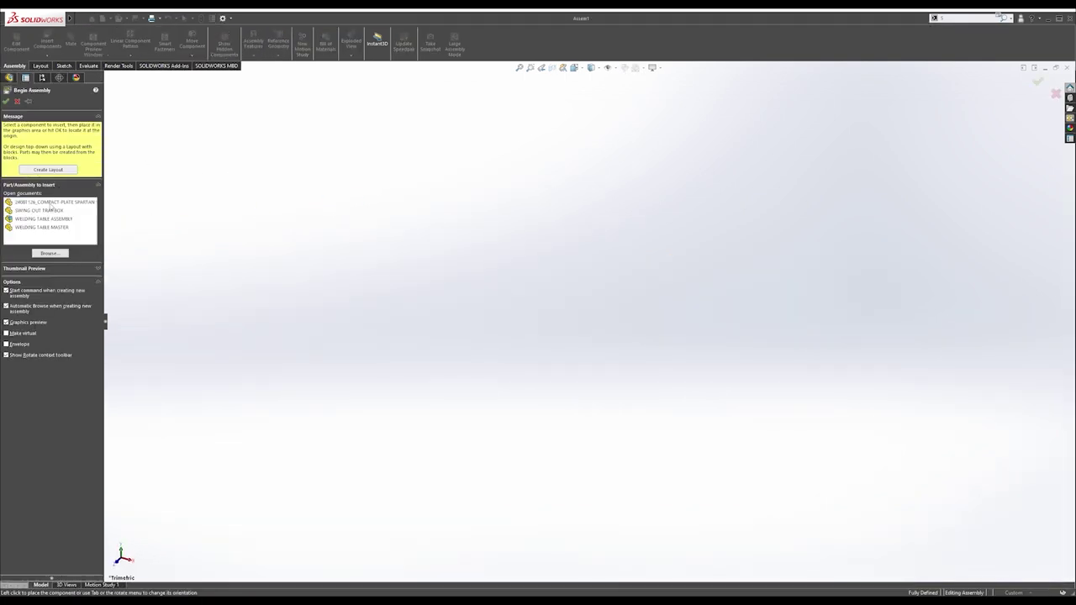
{"action": "left_click", "coordinate": [55, 228]}
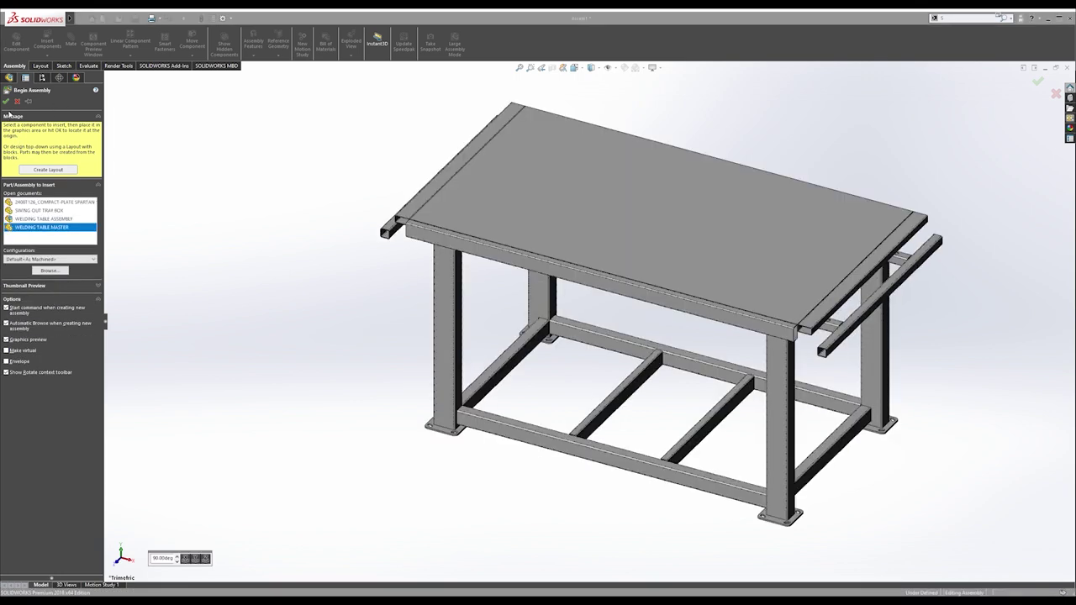
{"action": "left_click", "coordinate": [6, 101]}
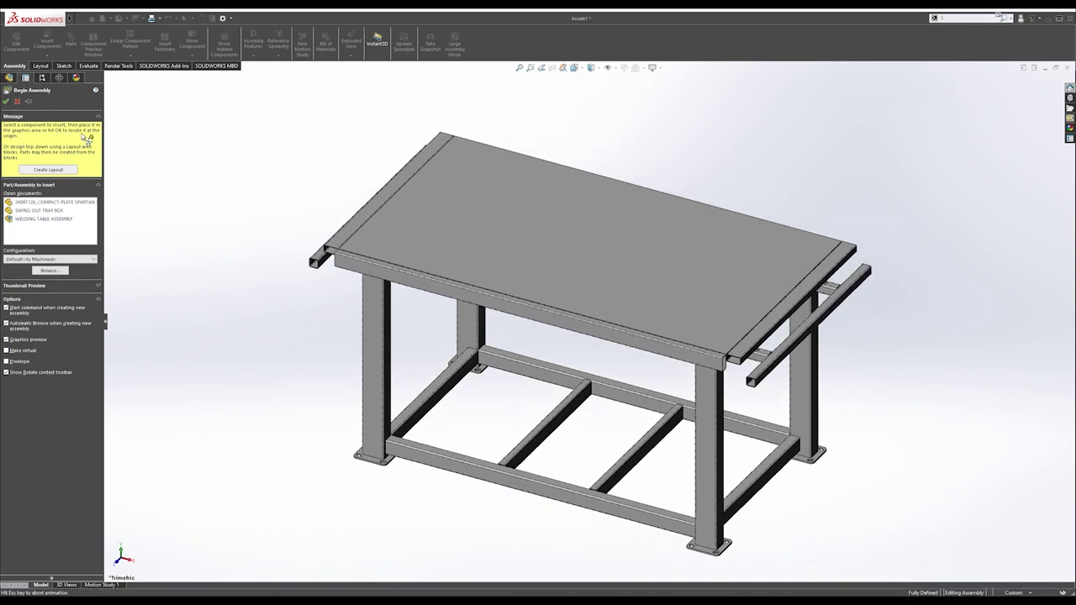
Start inserting another component into the assembly.
{"action": "middle_click_drag", "start_coordinate": [505, 236], "coordinate": [319, 189]}
{"action": "left_click", "coordinate": [354, 190]}
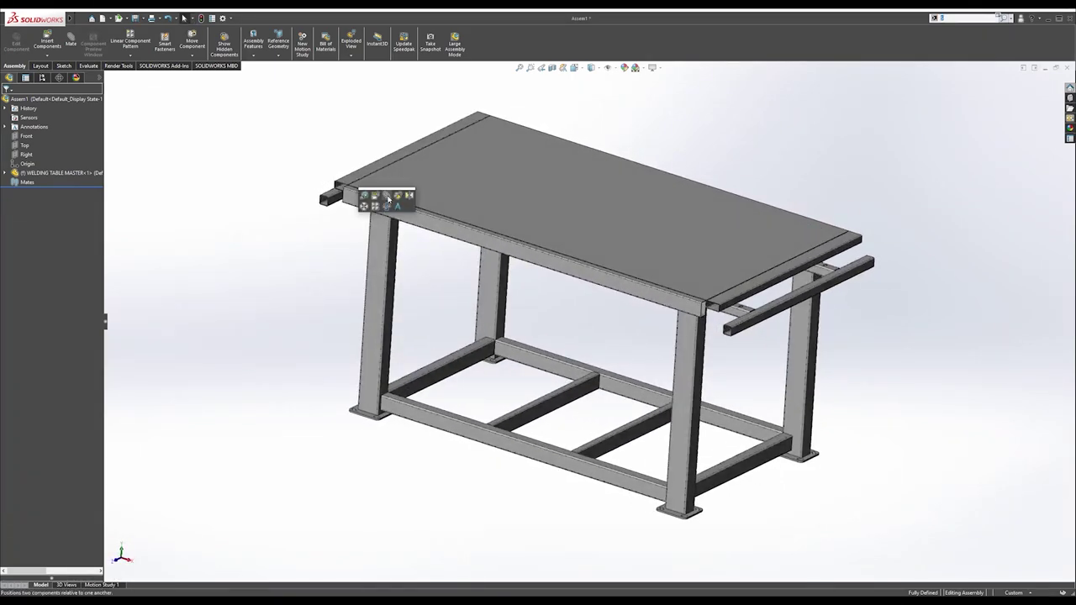
{"action": "left_click", "coordinate": [375, 198]}
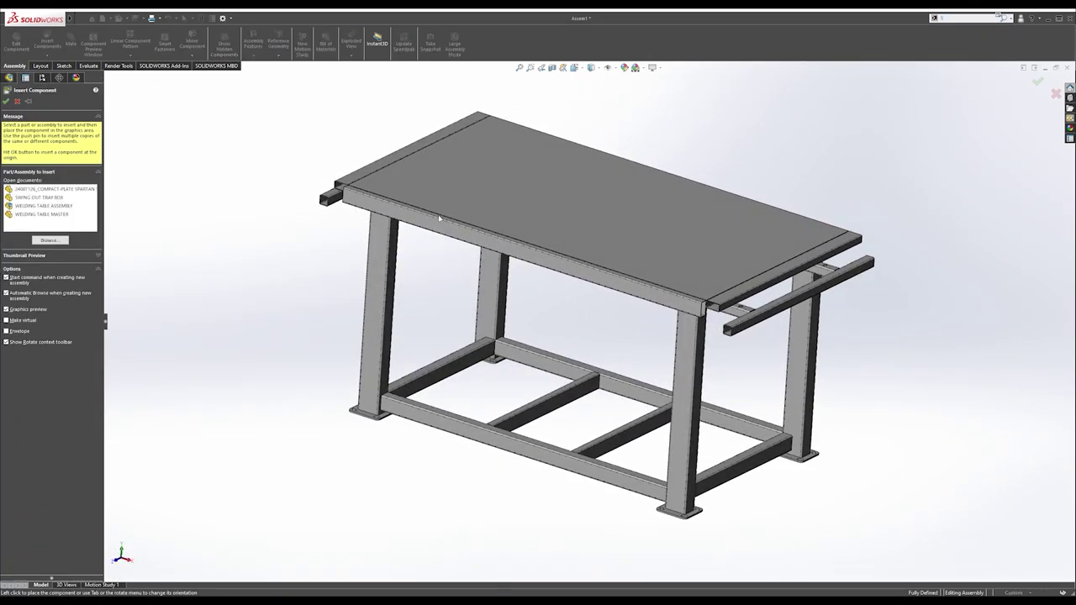
Insert the SWING OUT TRAY BOX into the welding table assembly and float it so it can move.
{"action": "left_click", "coordinate": [52, 199]}
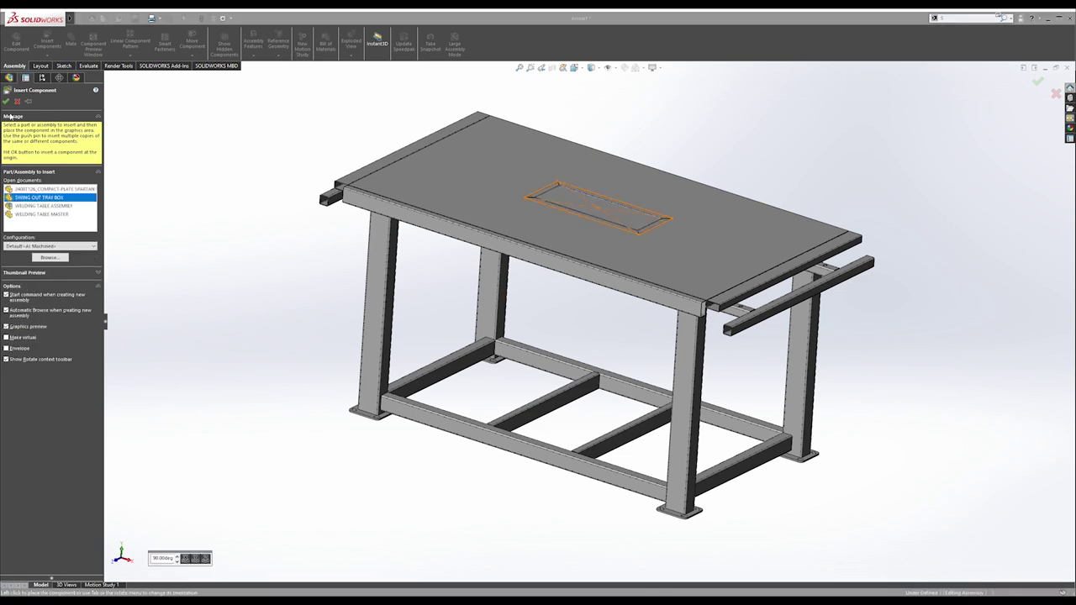
{"action": "left_click", "coordinate": [360, 242]}
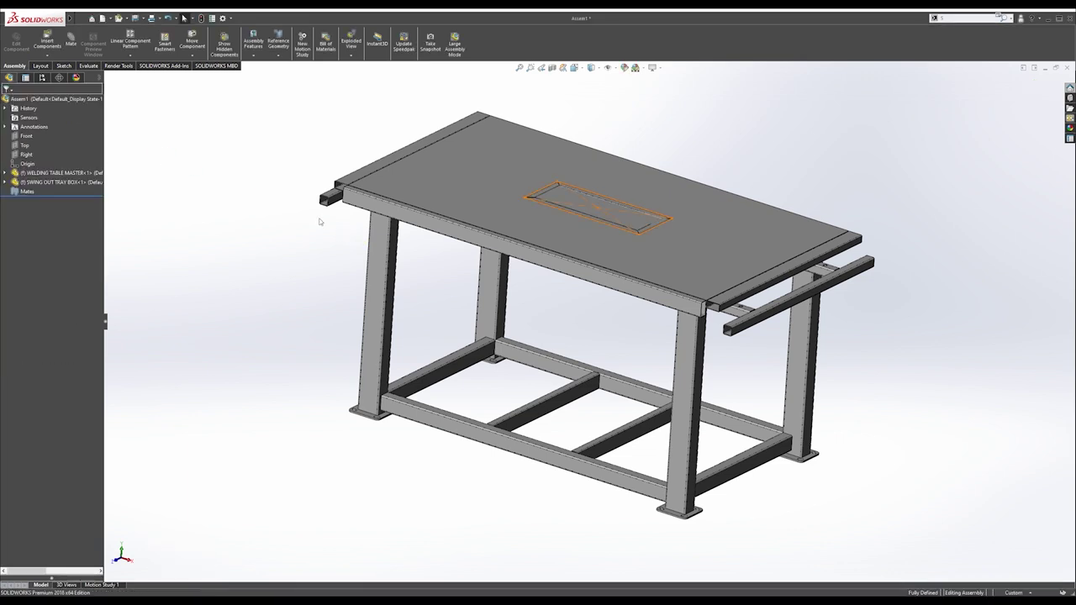
{"action": "right_click", "coordinate": [52, 181]}
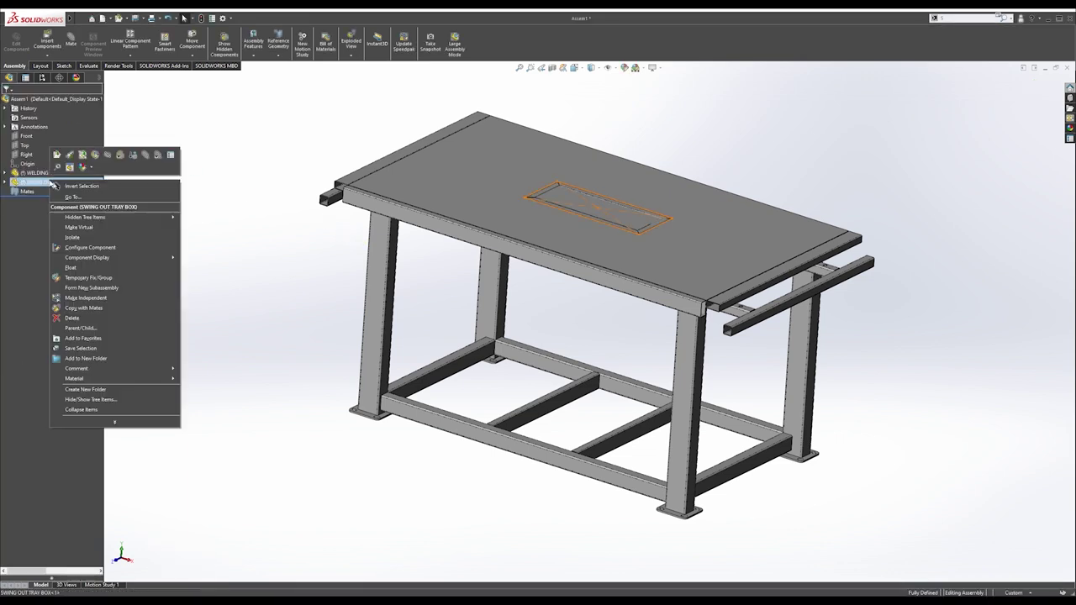
{"action": "left_click", "coordinate": [76, 262]}
Move the tray box out from the tabletop and place it beneath the top, beside a front table leg.
{"action": "middle_click_drag", "start_coordinate": [586, 204], "coordinate": [586, 236]}
{"action": "left_click_drag", "start_coordinate": [594, 222], "coordinate": [521, 294]}
{"action": "mouse_move", "coordinate": [521, 294]}
{"action": "middle_mouse_down"}
{"action": "mouse_move", "coordinate": [313, 233]}
{"action": "mouse_move", "coordinate": [538, 301]}
{"action": "middle_mouse_up"}
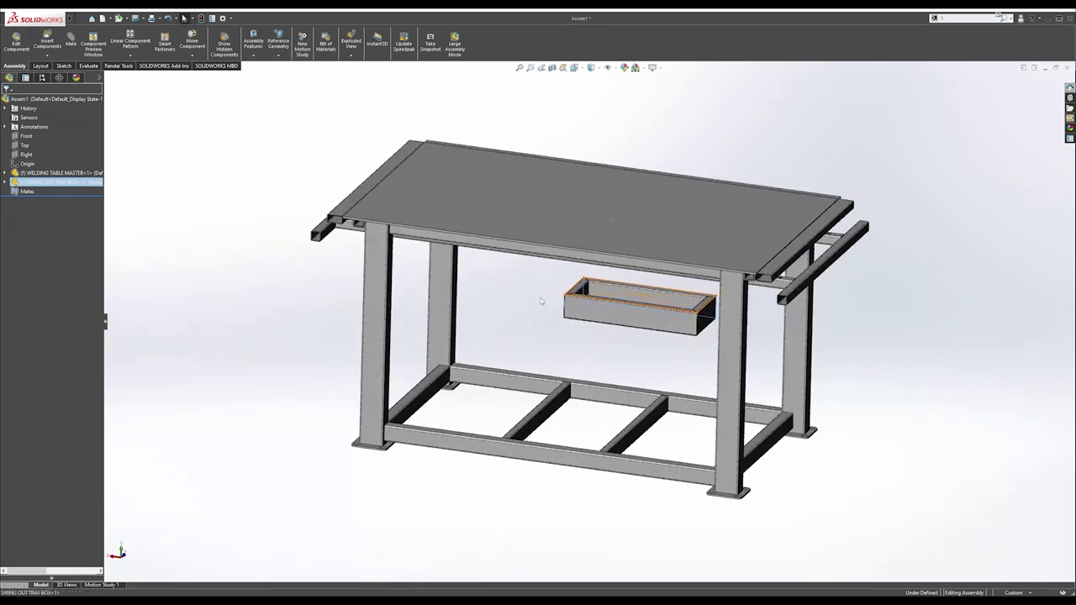
{"action": "left_click_drag", "start_coordinate": [581, 294], "coordinate": [414, 286]}
{"action": "left_click", "coordinate": [302, 274]}
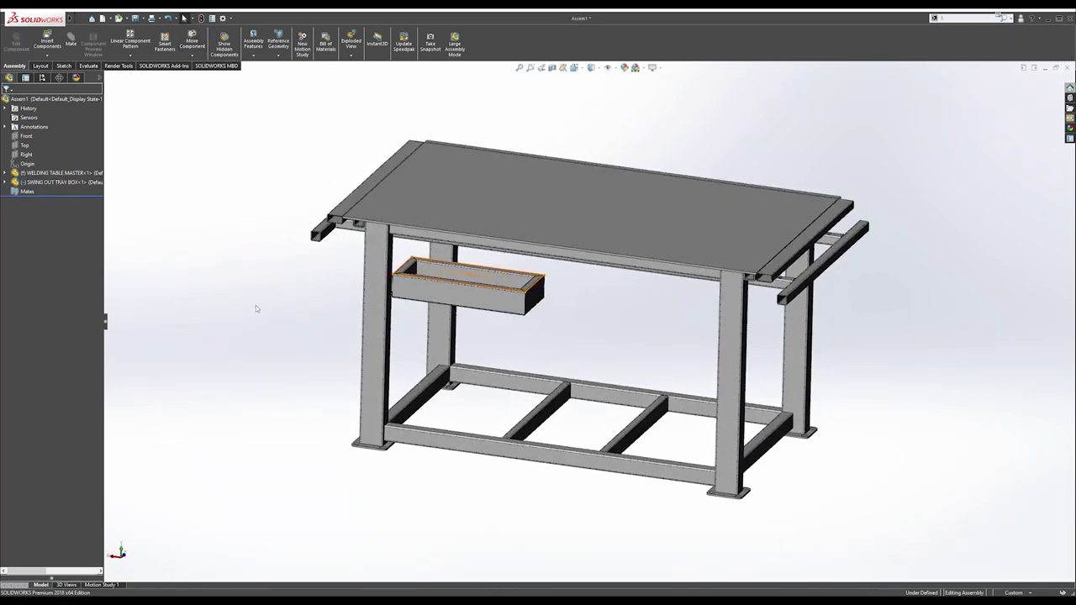
{"action": "mouse_move", "coordinate": [440, 294]}
{"action": "middle_mouse_down"}
{"action": "mouse_move", "coordinate": [715, 324]}
{"action": "mouse_move", "coordinate": [620, 334]}
{"action": "mouse_move", "coordinate": [435, 304]}
{"action": "middle_mouse_up"}
{"action": "left_click_drag", "start_coordinate": [436, 305], "coordinate": [429, 297]}
{"action": "left_click", "coordinate": [285, 360]}
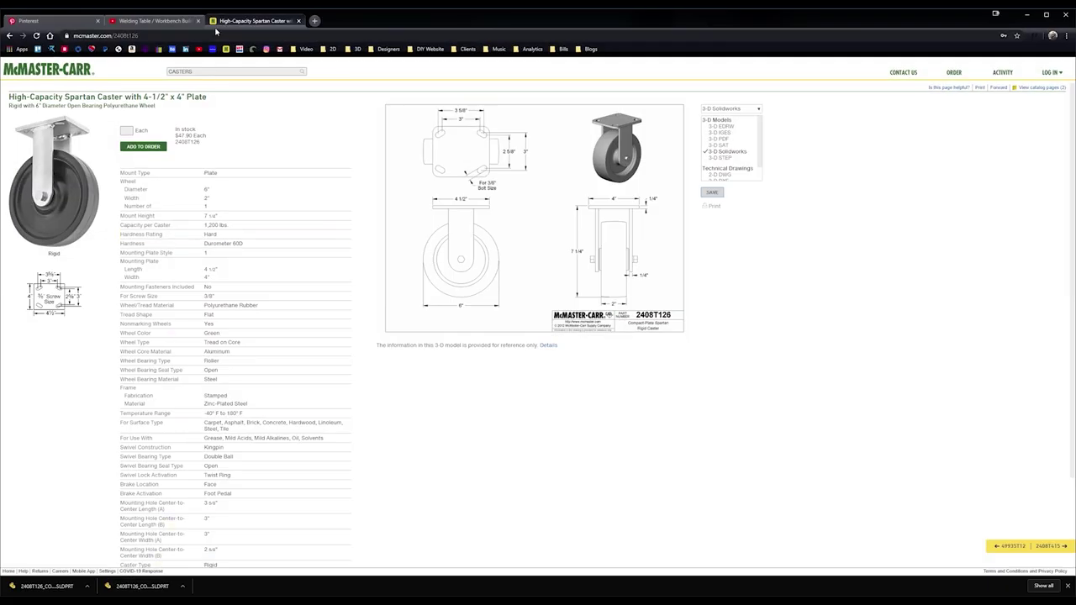
Switch to the McMaster-Carr website and search the catalogue for hinges.
{"action": "left_click", "coordinate": [212, 71]}
{"action": "left_click", "coordinate": [64, 72]}
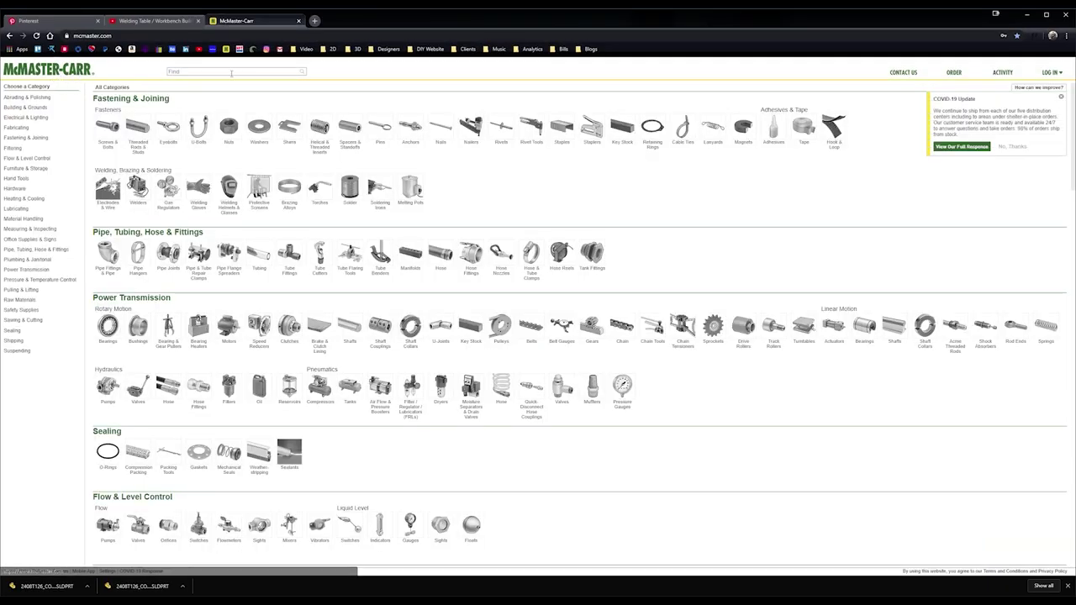
{"action": "type", "text": "hinges"}
{"action": "key", "text": "Return"}
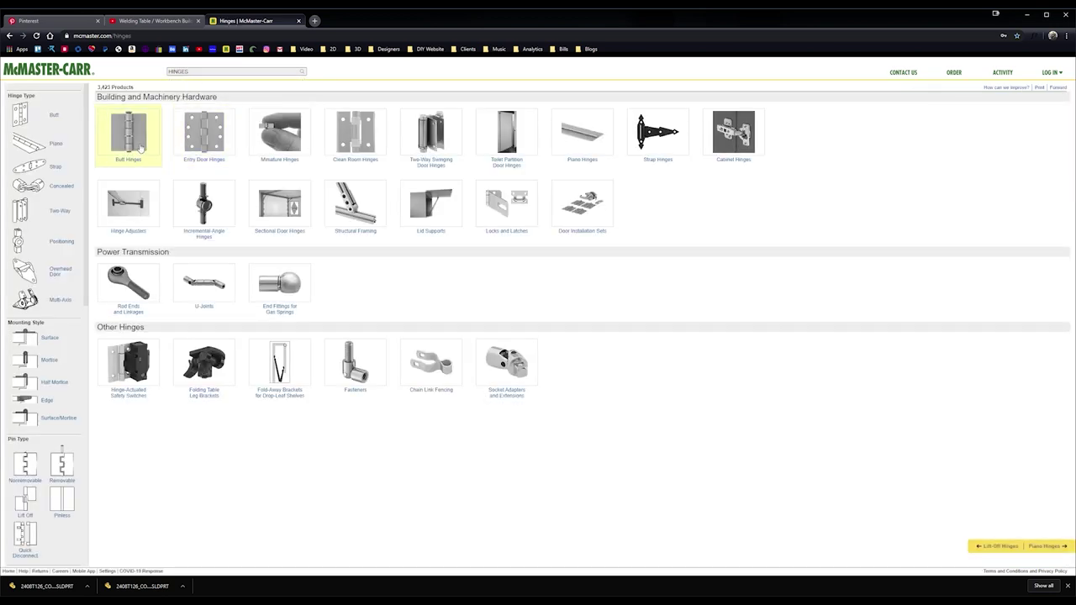
Open the product detail of the 16175A26 steel butt hinge without holes, with nonremovable pin and 3" x 1.5" door leaf.
{"action": "left_click", "coordinate": [141, 147]}
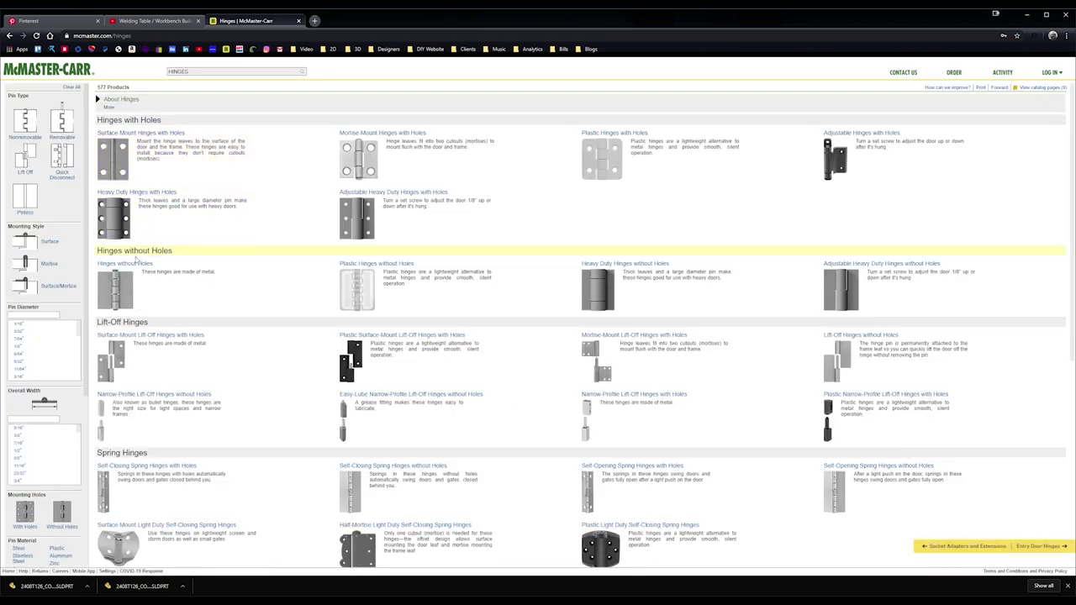
{"action": "left_click", "coordinate": [132, 263]}
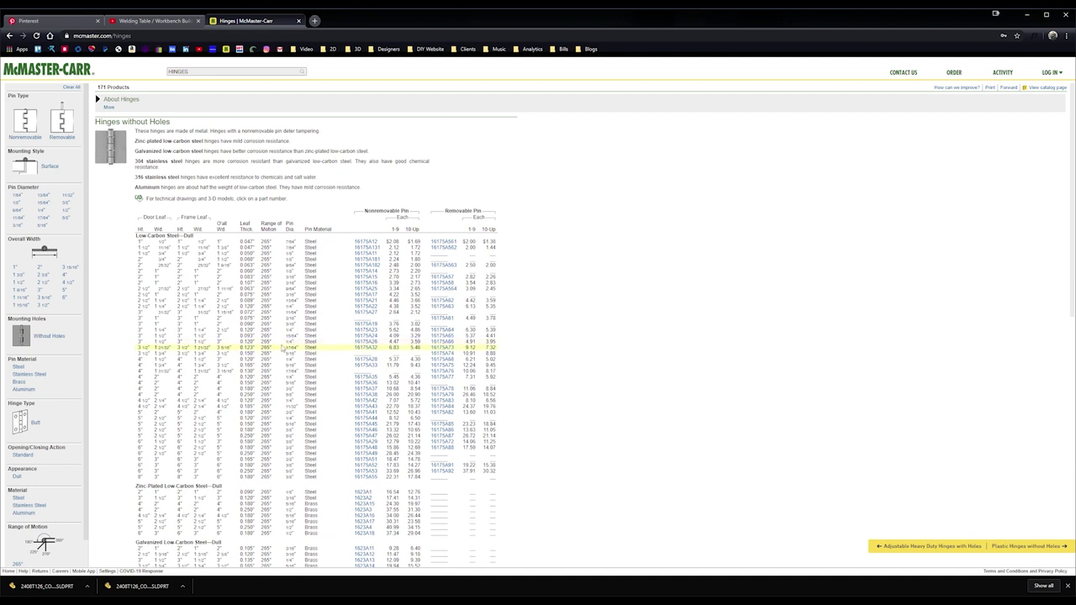
{"action": "left_click", "coordinate": [368, 343]}
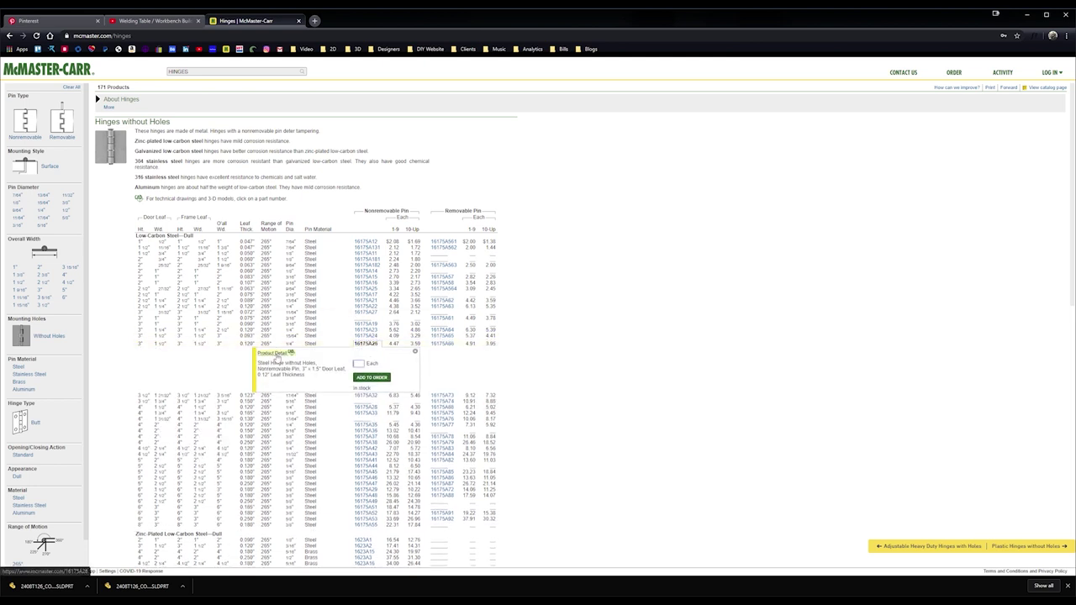
{"action": "left_click", "coordinate": [278, 355]}
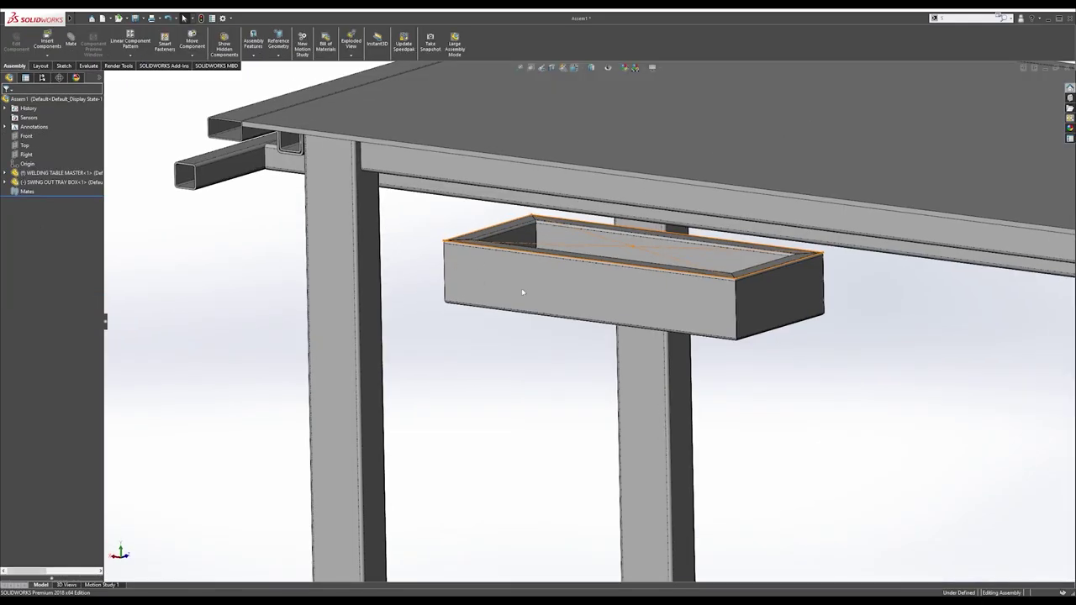
Examine the downloaded hinge part's leaves, knuckles, pin and existing configurations in SOLIDWORKS.
{"action": "left_click_drag", "start_coordinate": [522, 291], "coordinate": [614, 286]}
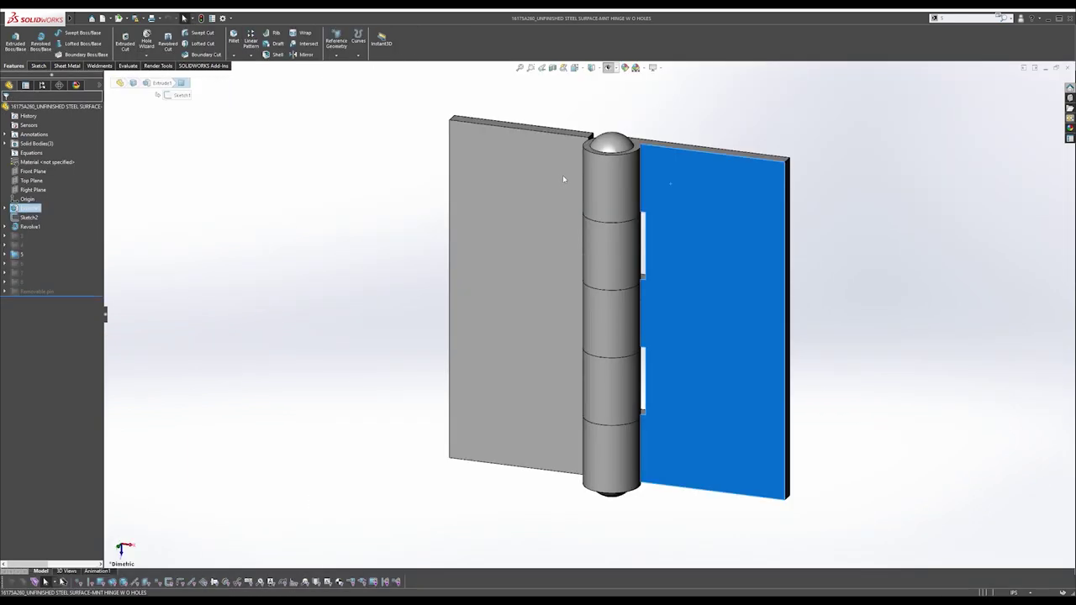
{"action": "left_click", "coordinate": [611, 177]}
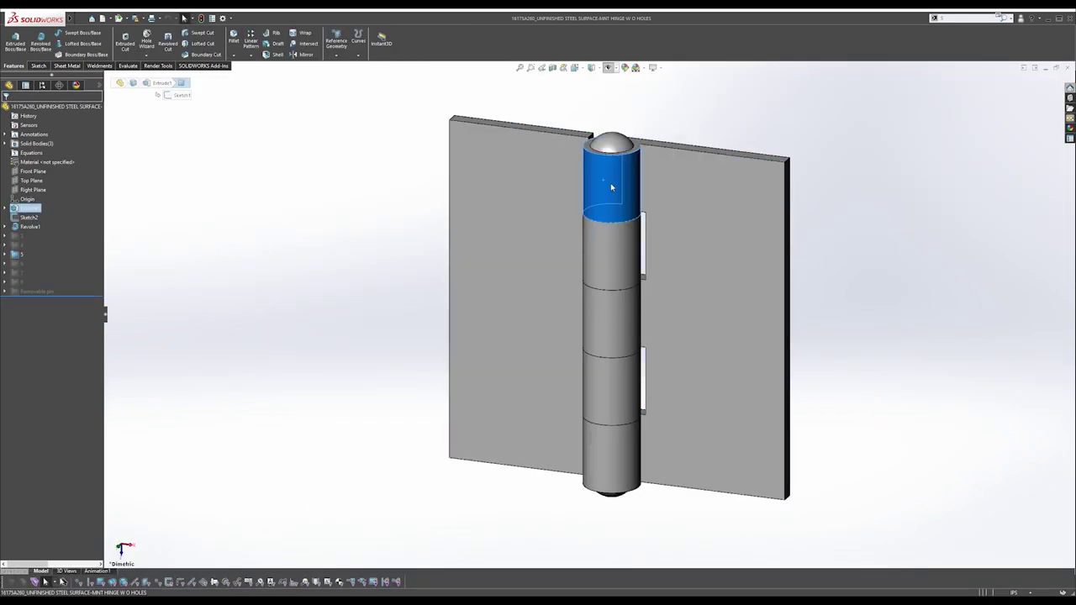
{"action": "left_click", "coordinate": [675, 231]}
{"action": "left_click", "coordinate": [458, 246]}
{"action": "left_click", "coordinate": [297, 205]}
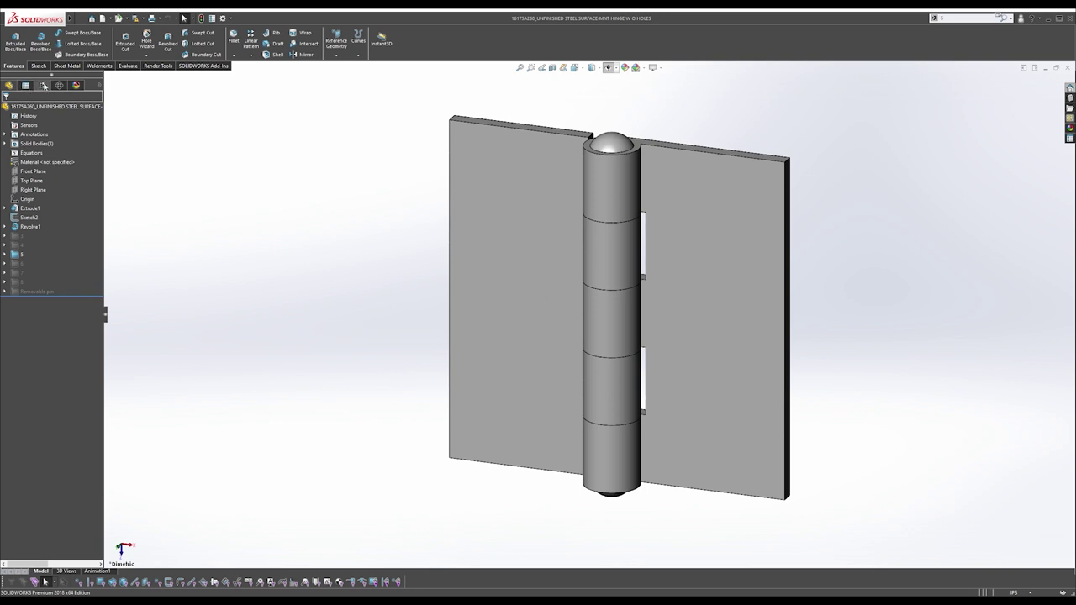
{"action": "left_click", "coordinate": [41, 86]}
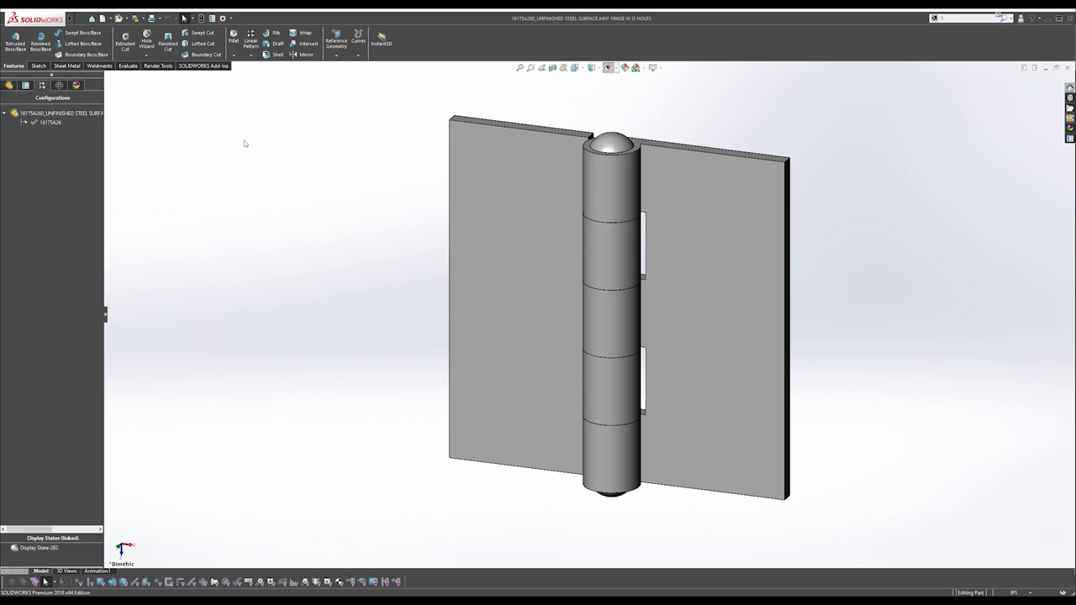
{"action": "middle_click_drag", "start_coordinate": [504, 207], "coordinate": [680, 220]}
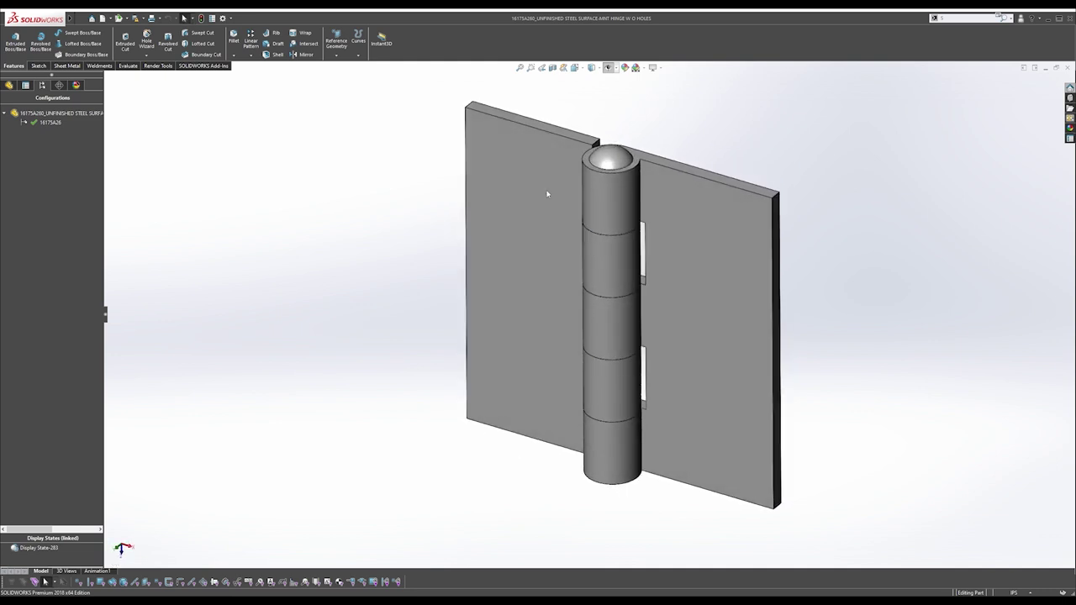
{"action": "left_click", "coordinate": [543, 152]}
{"action": "left_click", "coordinate": [686, 207]}
{"action": "left_click", "coordinate": [614, 163]}
{"action": "left_click", "coordinate": [384, 174]}
Add a configuration named HINGE PLATE 1 to the hinge part.
{"action": "right_click", "coordinate": [53, 122]}
{"action": "right_click", "coordinate": [57, 115]}
{"action": "right_click", "coordinate": [58, 116]}
{"action": "left_click", "coordinate": [77, 130]}
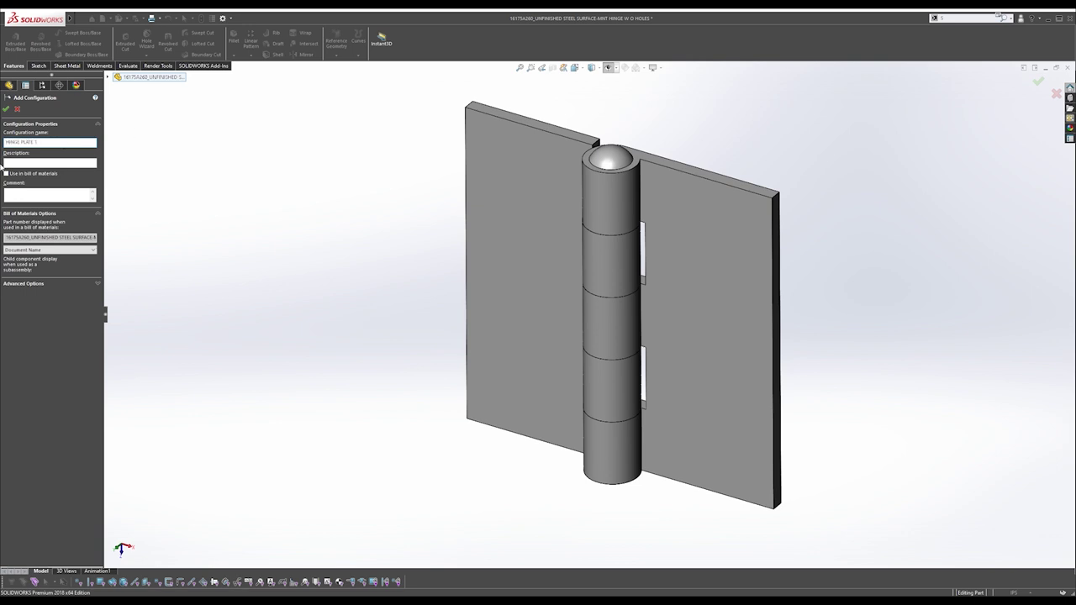
{"action": "left_click", "coordinate": [6, 109]}
Add two more configurations to the hinge part, named HINGE PLATE 2 and PIN.
{"action": "right_click", "coordinate": [44, 117]}
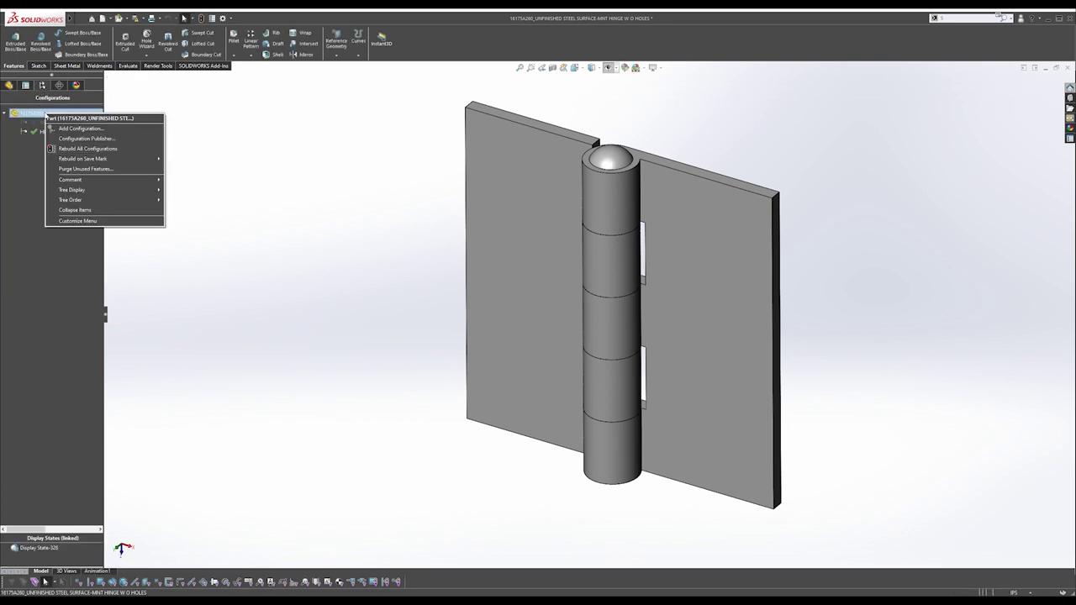
{"action": "left_click", "coordinate": [58, 128]}
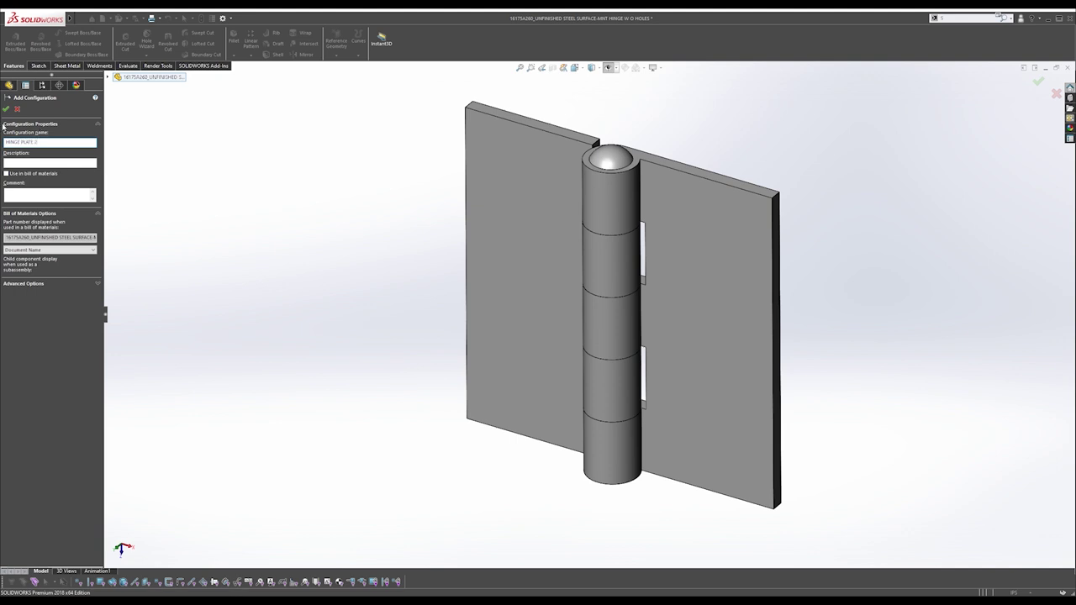
{"action": "left_click", "coordinate": [6, 108]}
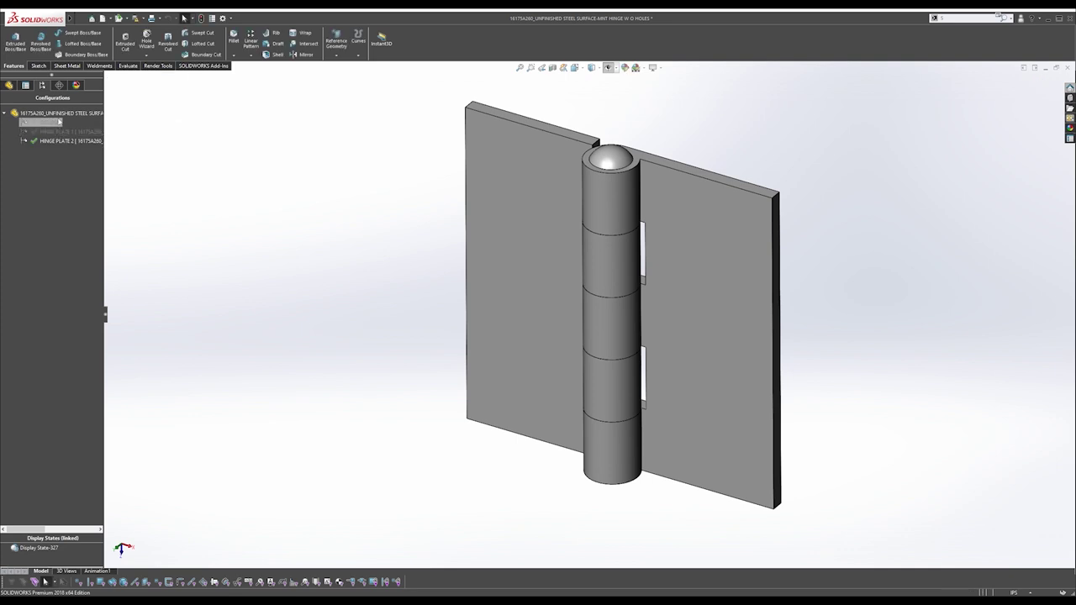
{"action": "right_click", "coordinate": [50, 113]}
{"action": "left_click", "coordinate": [71, 124]}
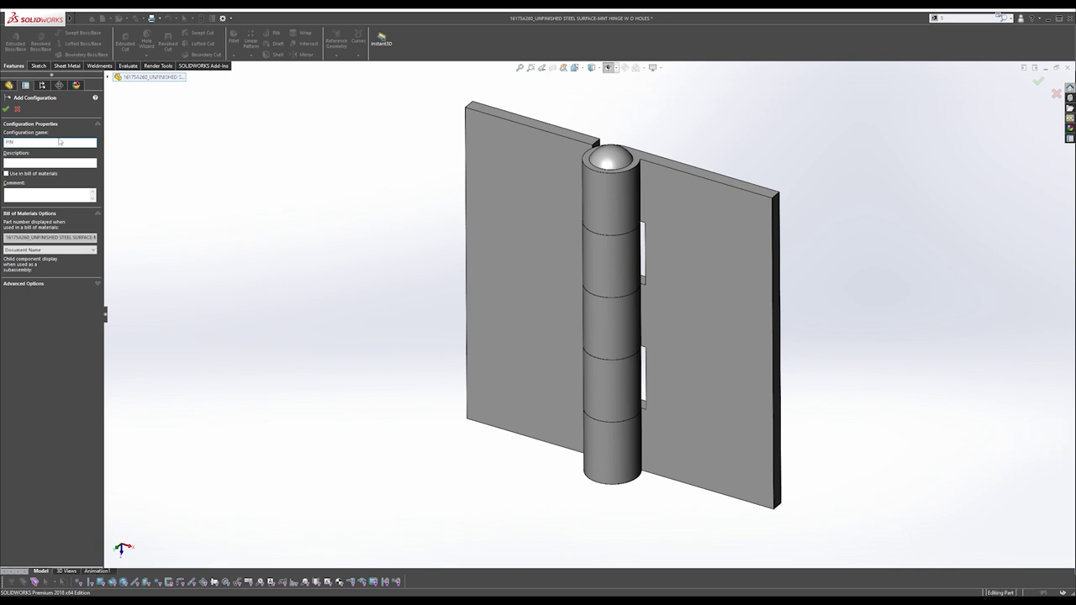
{"action": "key", "text": "Return"}
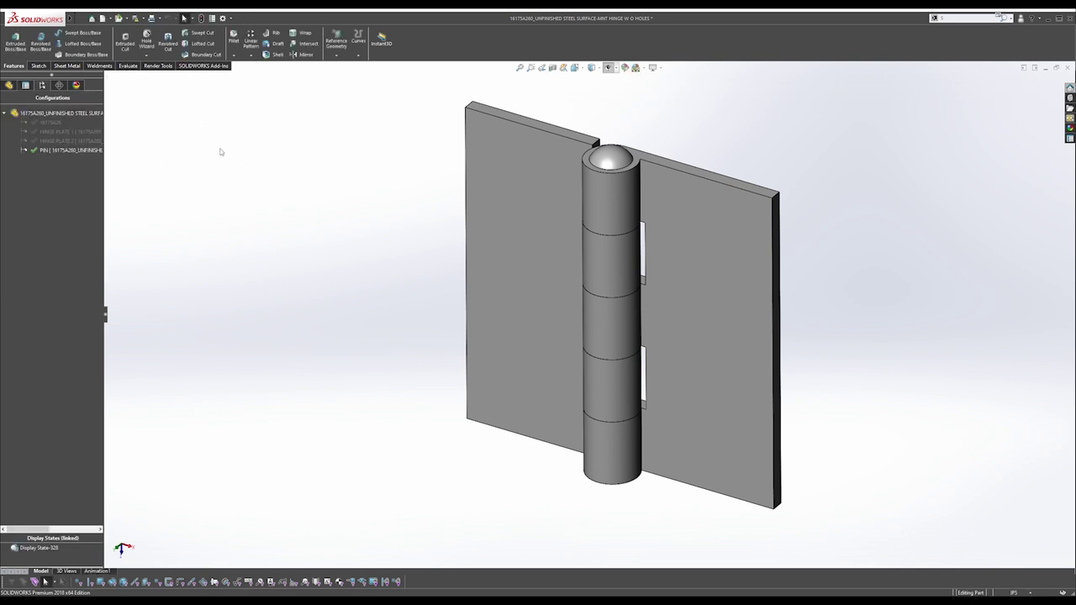
Use Delete/Keep Body with Keep Bodies to retain only the pin body, Revolve1, in the PIN configuration.
{"action": "key", "text": "s"}
{"action": "left_click", "coordinate": [425, 227]}
{"action": "left_click", "coordinate": [42, 145]}
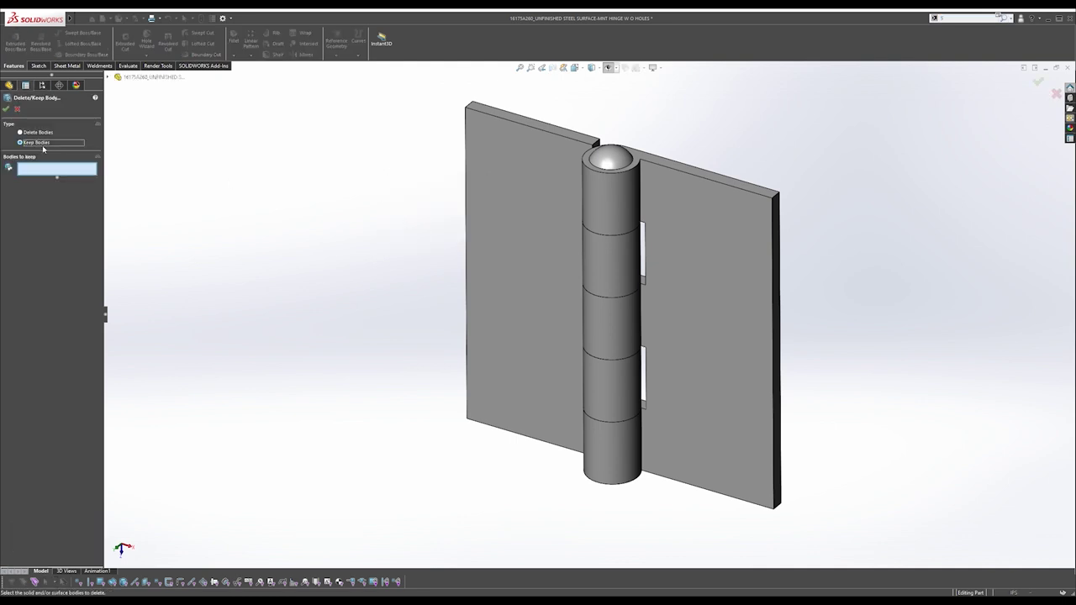
{"action": "scroll", "coordinate": [567, 176], "scroll_direction": "down", "scroll_amount": 3}
{"action": "left_click", "coordinate": [631, 181]}
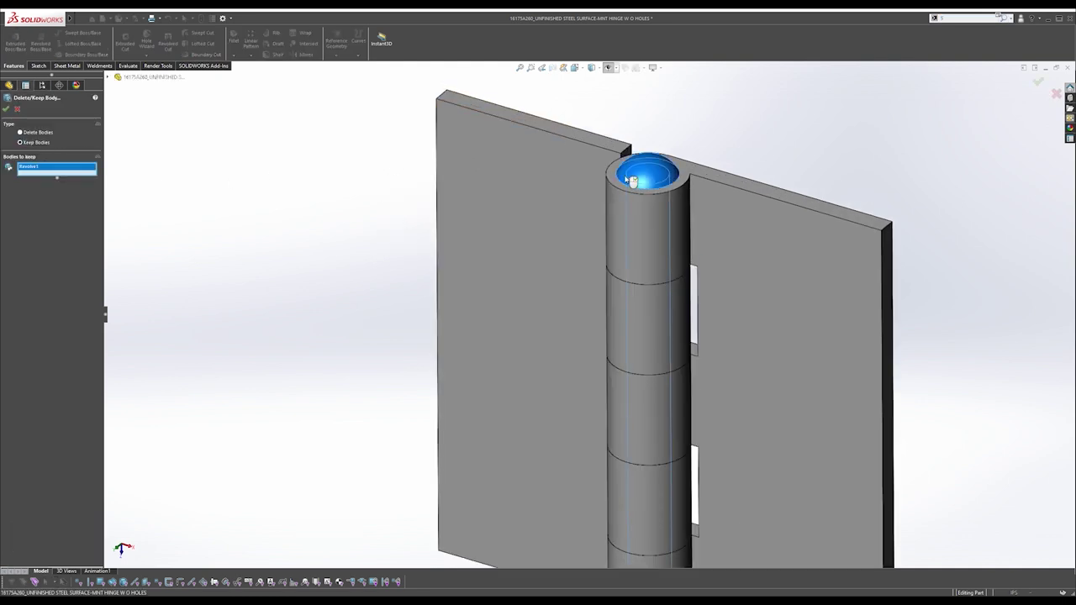
{"action": "left_click", "coordinate": [7, 110]}
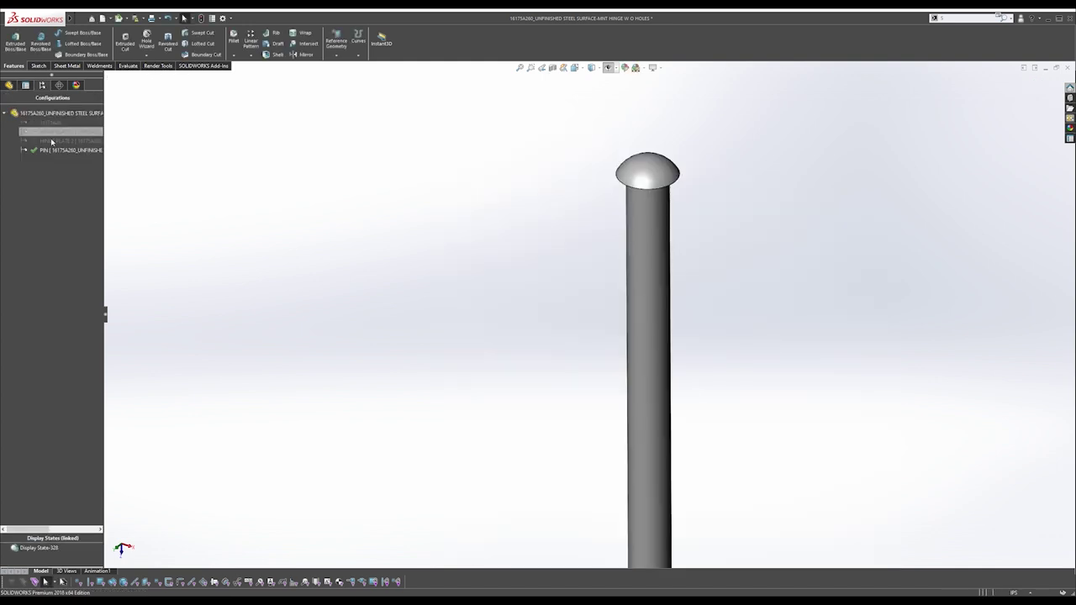
Configure the Body-Delete/Keep feature as suppressed in the HINGE PLATE 1 and HINGE PLATE 2 configurations.
{"action": "left_click", "coordinate": [8, 85]}
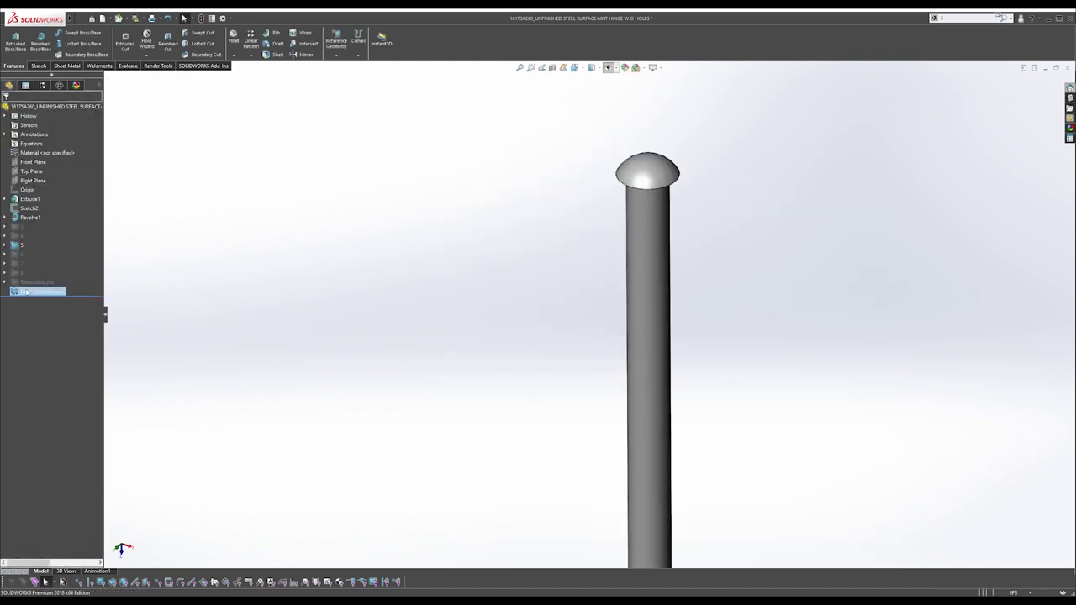
{"action": "right_click", "coordinate": [27, 292]}
{"action": "left_click", "coordinate": [52, 321]}
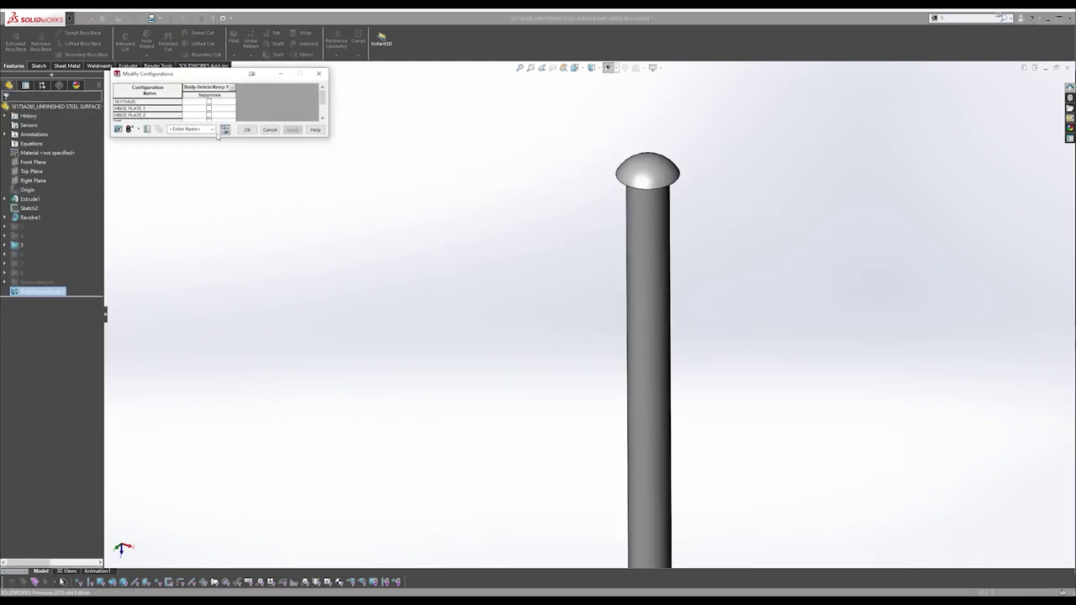
{"action": "left_click_drag", "start_coordinate": [320, 103], "coordinate": [315, 112]}
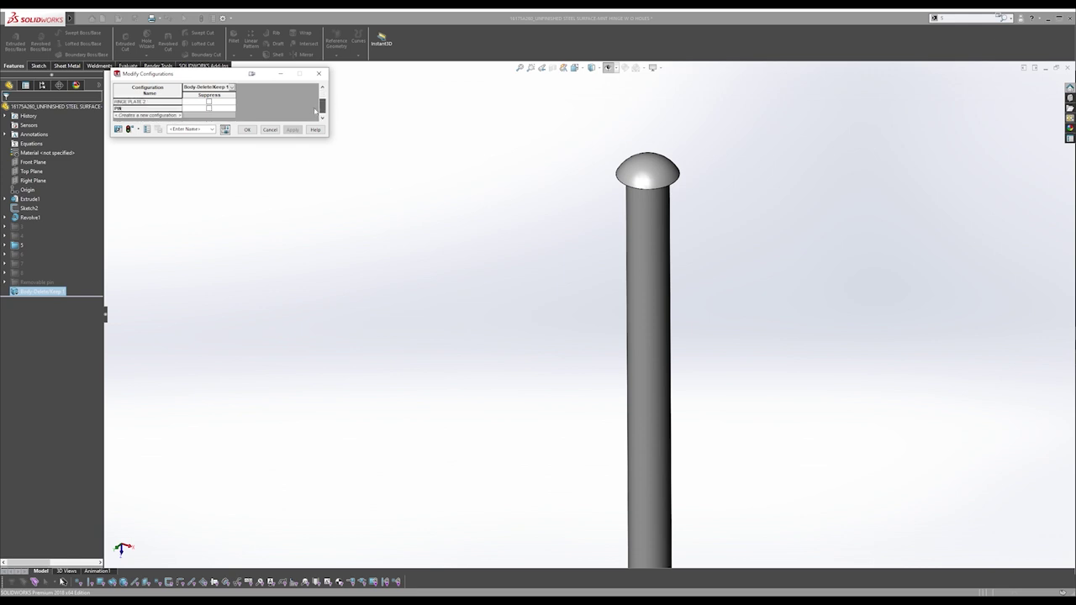
{"action": "scroll", "coordinate": [316, 111], "scroll_direction": "up", "scroll_amount": 1}
{"action": "left_click", "coordinate": [209, 102]}
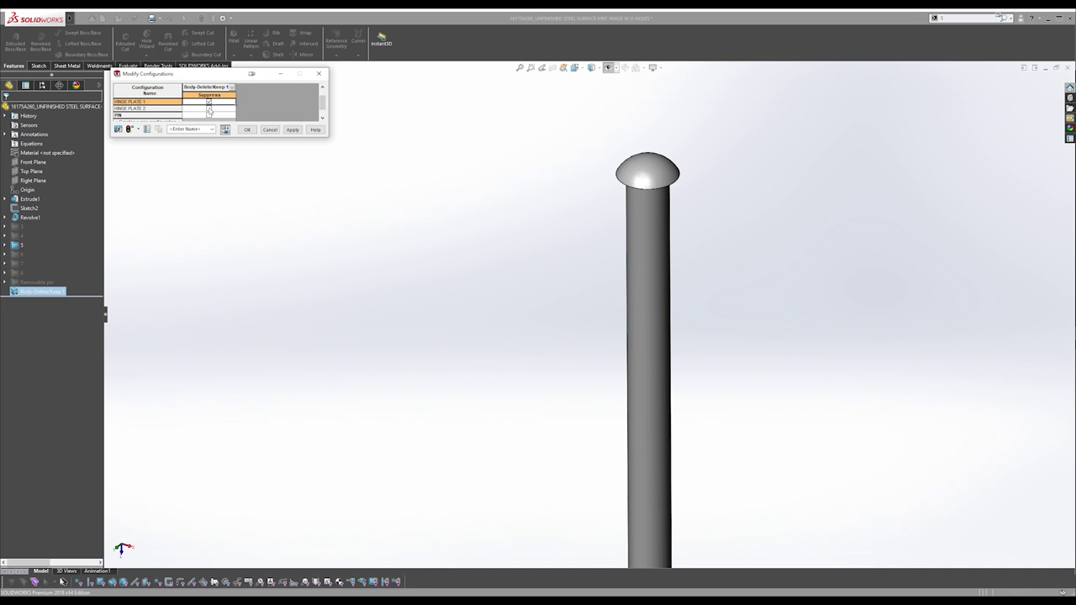
{"action": "left_click", "coordinate": [208, 108]}
{"action": "scroll", "coordinate": [323, 104], "scroll_direction": "down", "scroll_amount": 1}
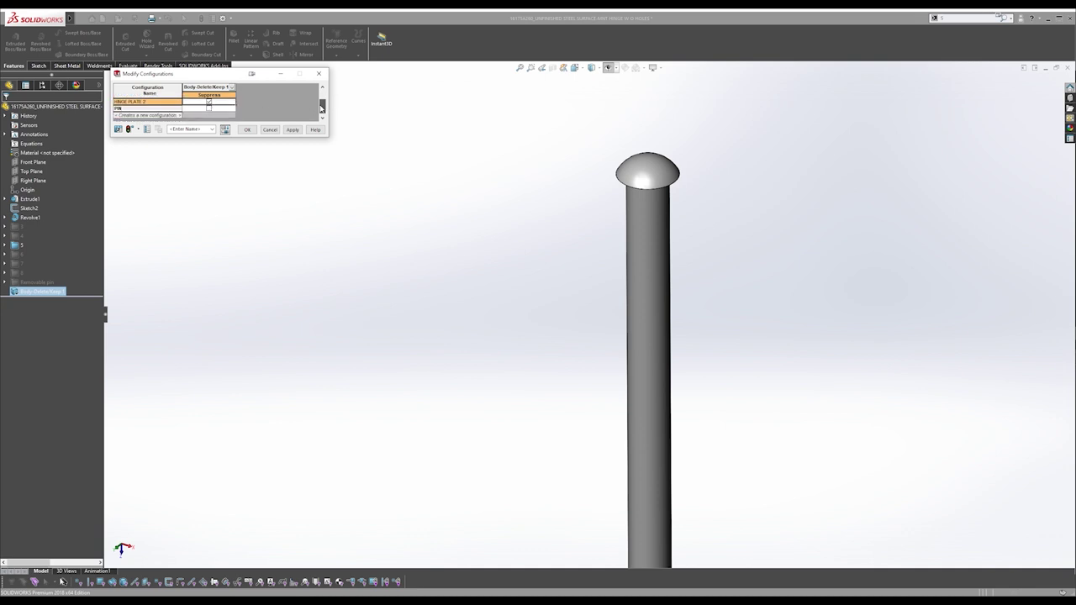
{"action": "left_click", "coordinate": [291, 129]}
{"action": "left_click", "coordinate": [247, 129]}
Activate the HINGE PLATE 1 configuration and the PIN configuration in turn to compare their bodies.
{"action": "left_click", "coordinate": [59, 86]}
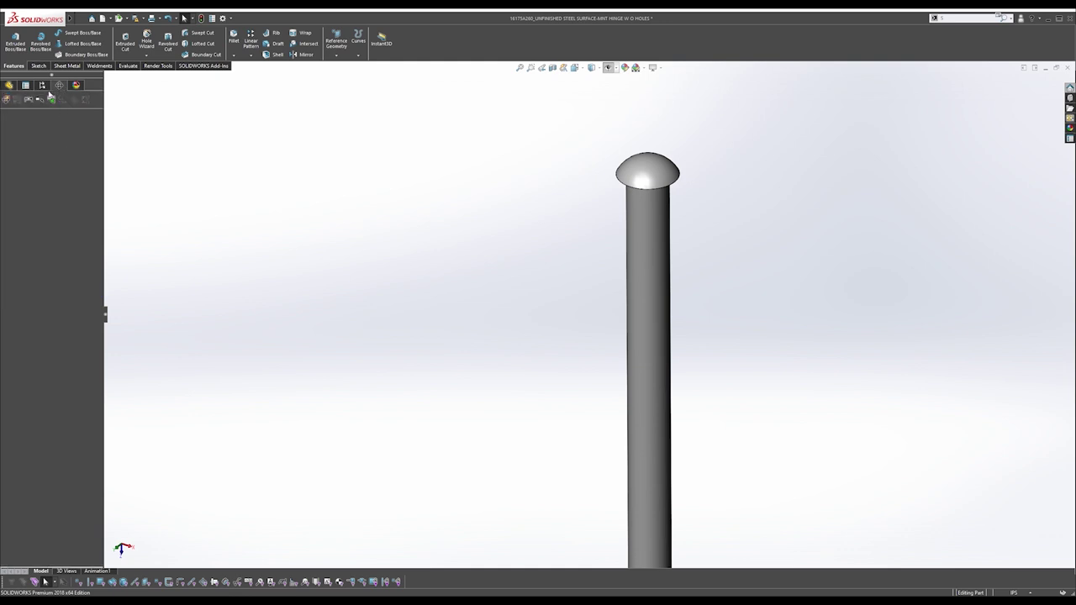
{"action": "left_click", "coordinate": [42, 85]}
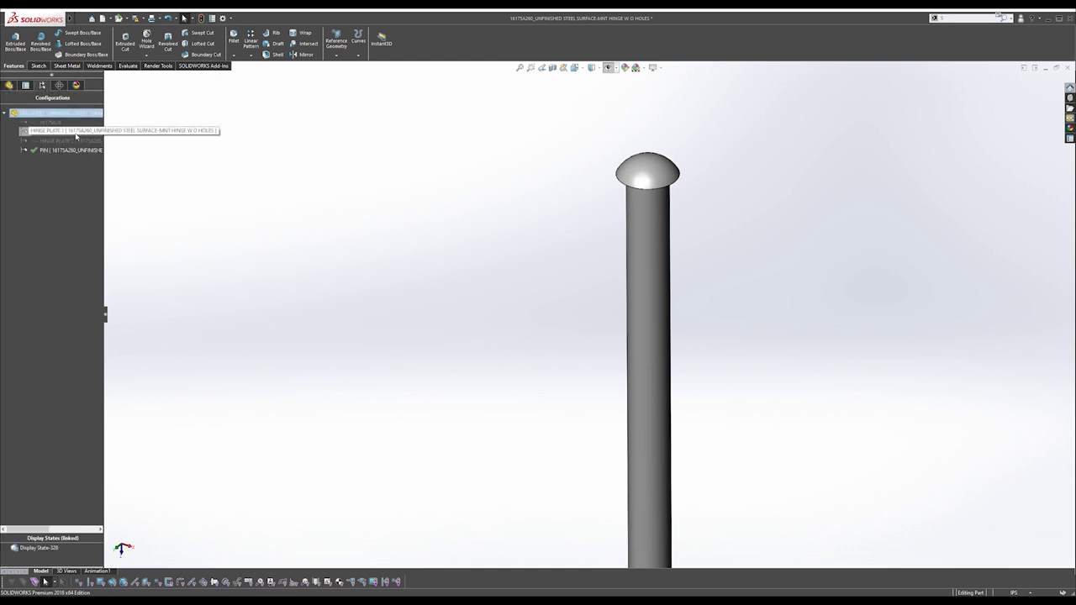
{"action": "double_click", "coordinate": [73, 132]}
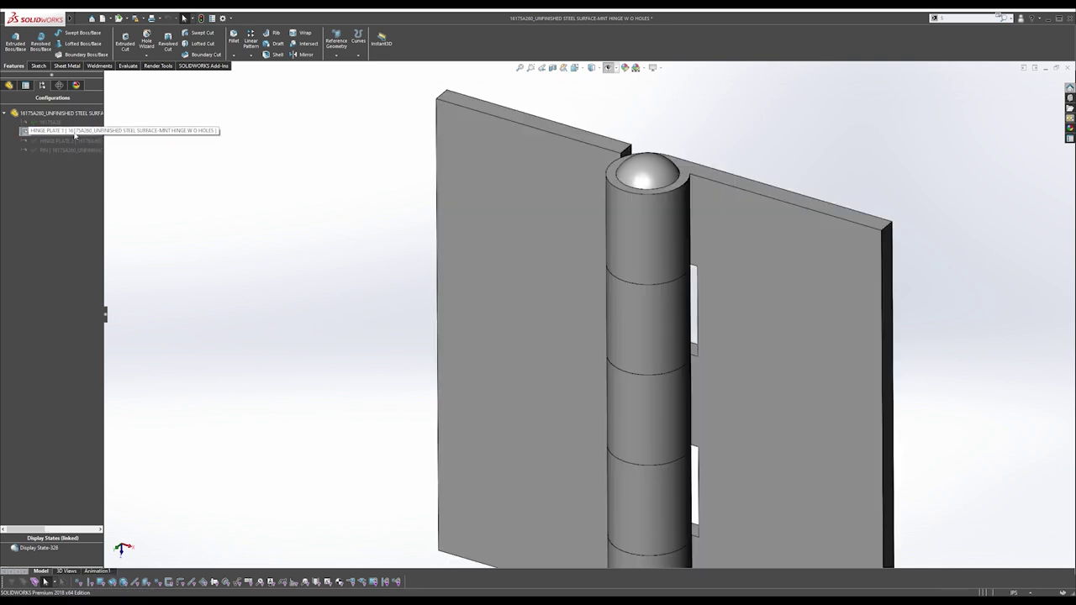
{"action": "double_click", "coordinate": [81, 151]}
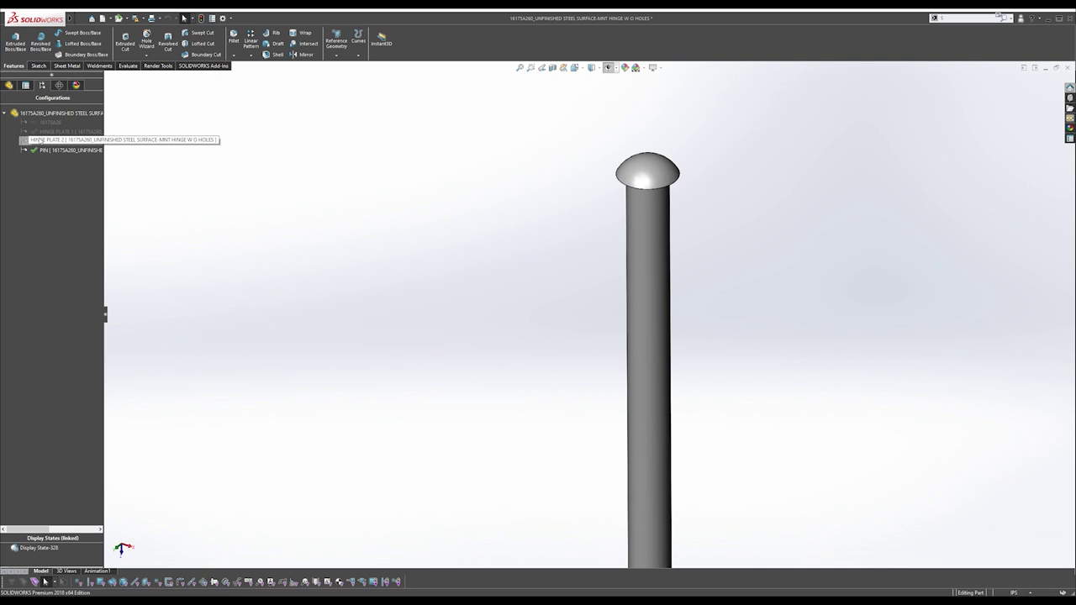
Activate the HINGE PLATE 2 configuration and use Delete/Keep Body with Keep Bodies to retain only the Cut-Extrude1 plate body.
{"action": "double_click", "coordinate": [57, 141]}
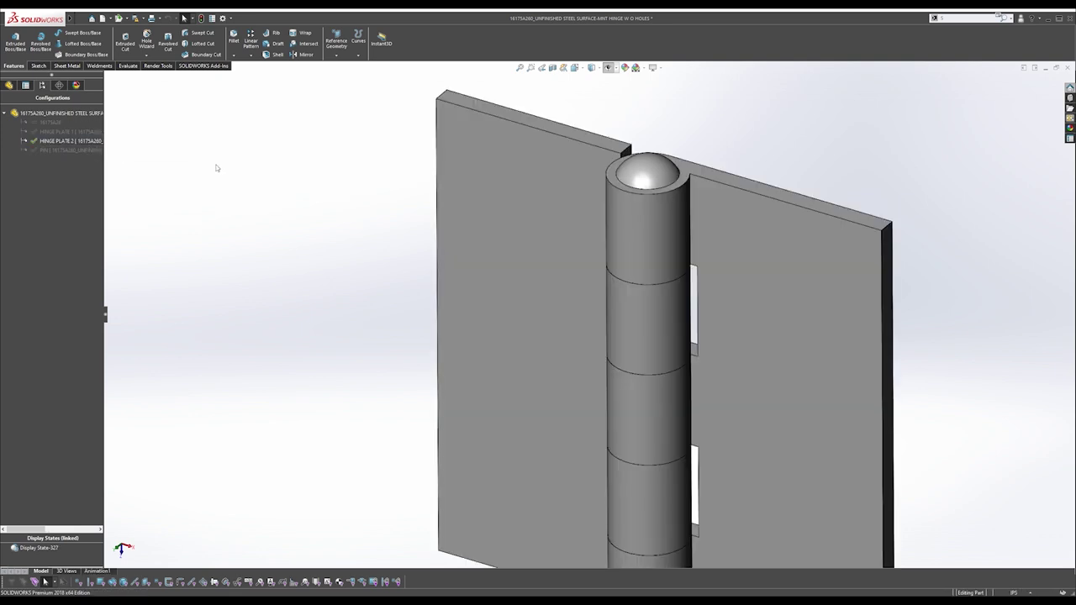
{"action": "key", "text": "s"}
{"action": "left_click", "coordinate": [379, 204]}
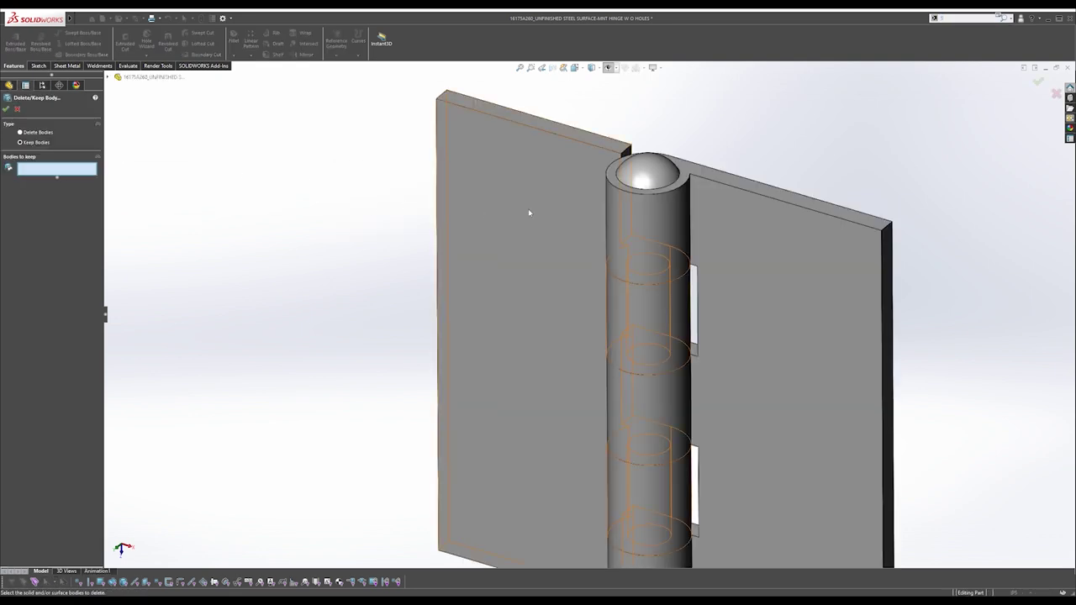
{"action": "left_click", "coordinate": [754, 221]}
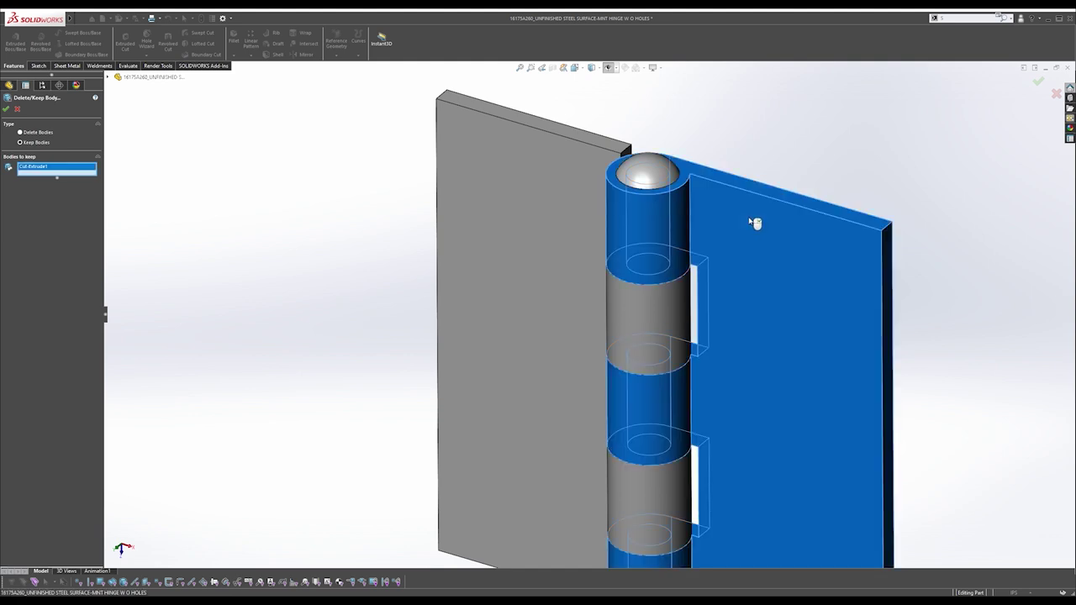
{"action": "left_click", "coordinate": [6, 110]}
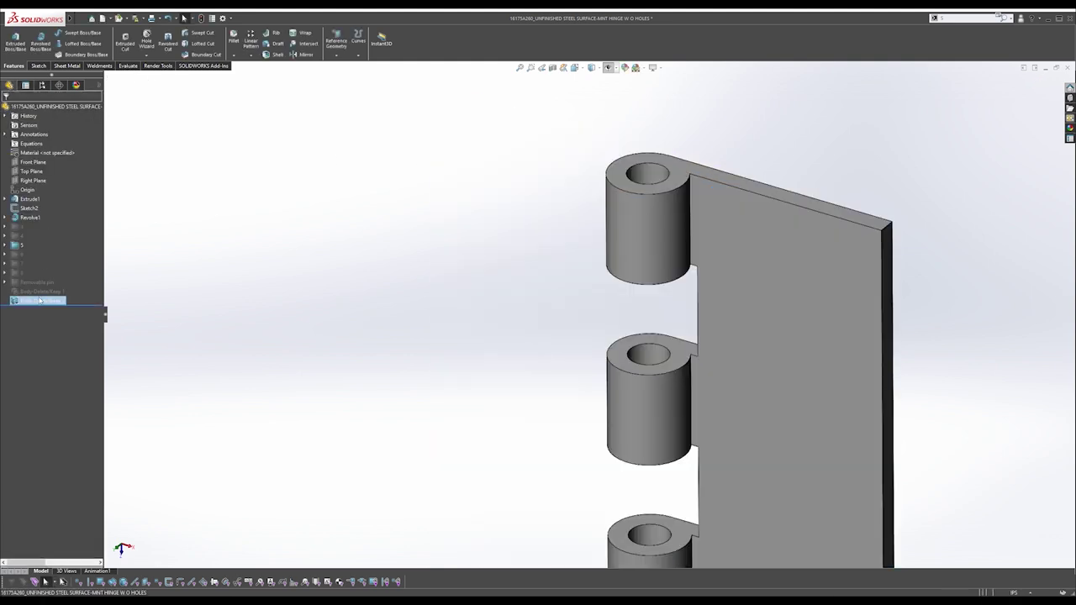
Configure the second Body-Delete/Keep feature as suppressed in 16175A26, HINGE PLATE 1 and PIN, leaving it unsuppressed in HINGE PLATE 2.
{"action": "right_click", "coordinate": [39, 300]}
{"action": "left_click", "coordinate": [75, 331]}
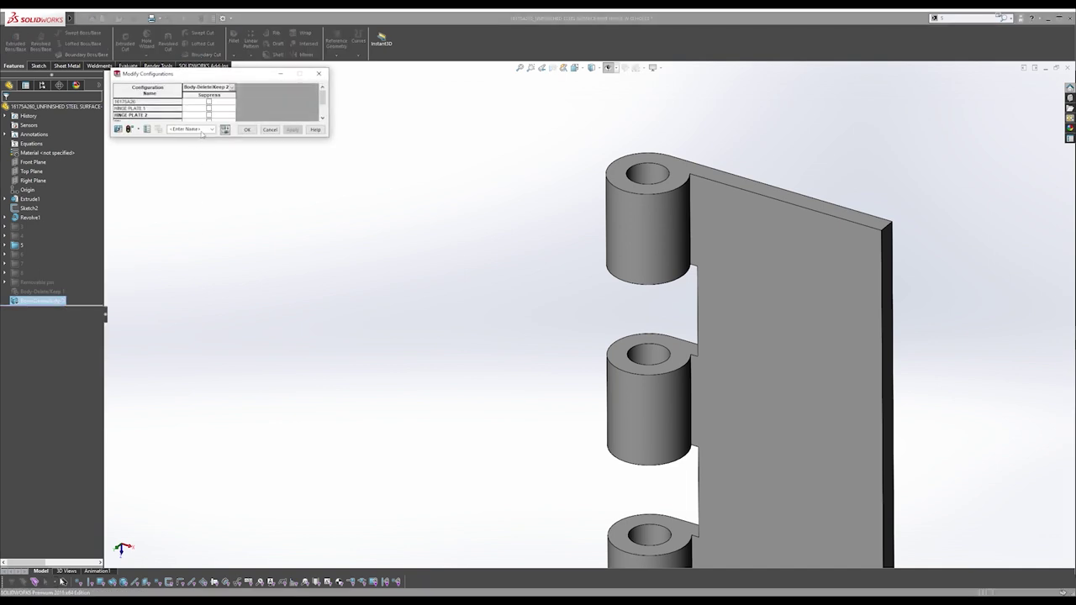
{"action": "left_click_drag", "start_coordinate": [322, 98], "coordinate": [324, 103]}
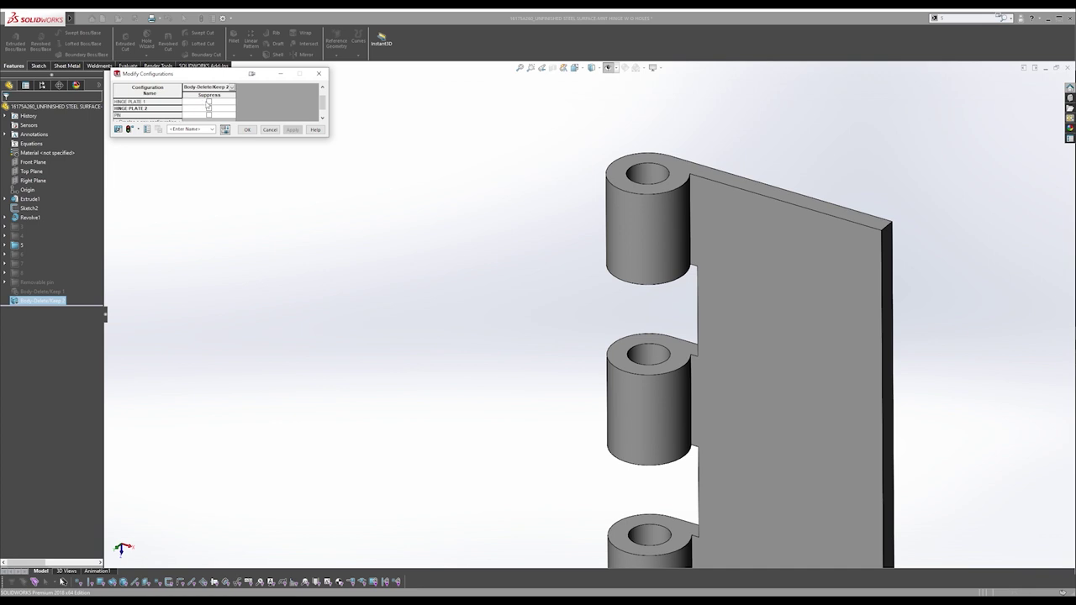
{"action": "left_click", "coordinate": [207, 101]}
{"action": "left_click", "coordinate": [322, 120]}
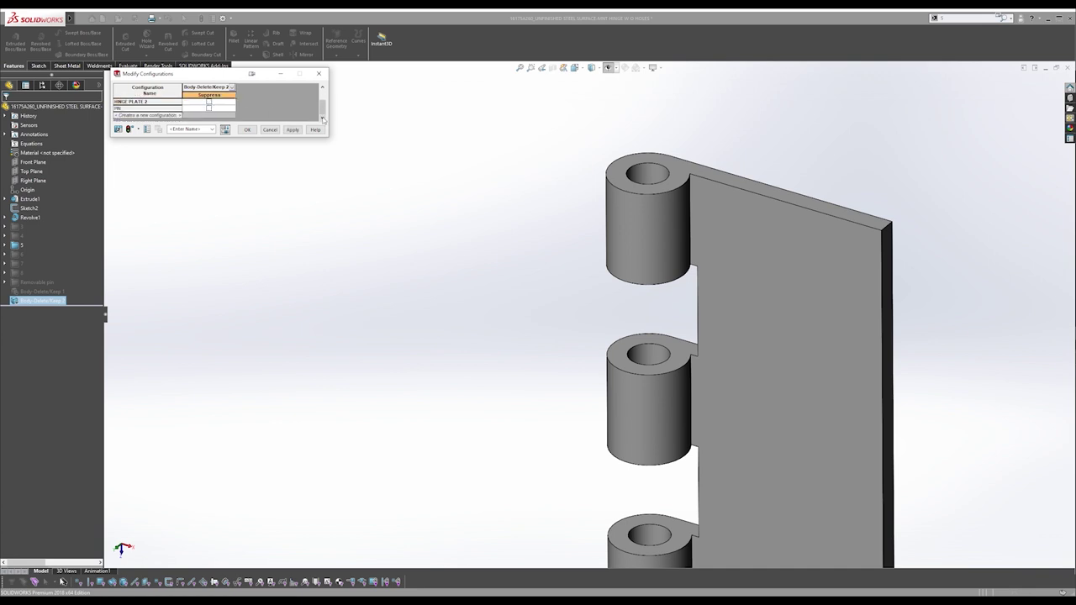
{"action": "left_click", "coordinate": [209, 101]}
{"action": "left_click", "coordinate": [209, 109]}
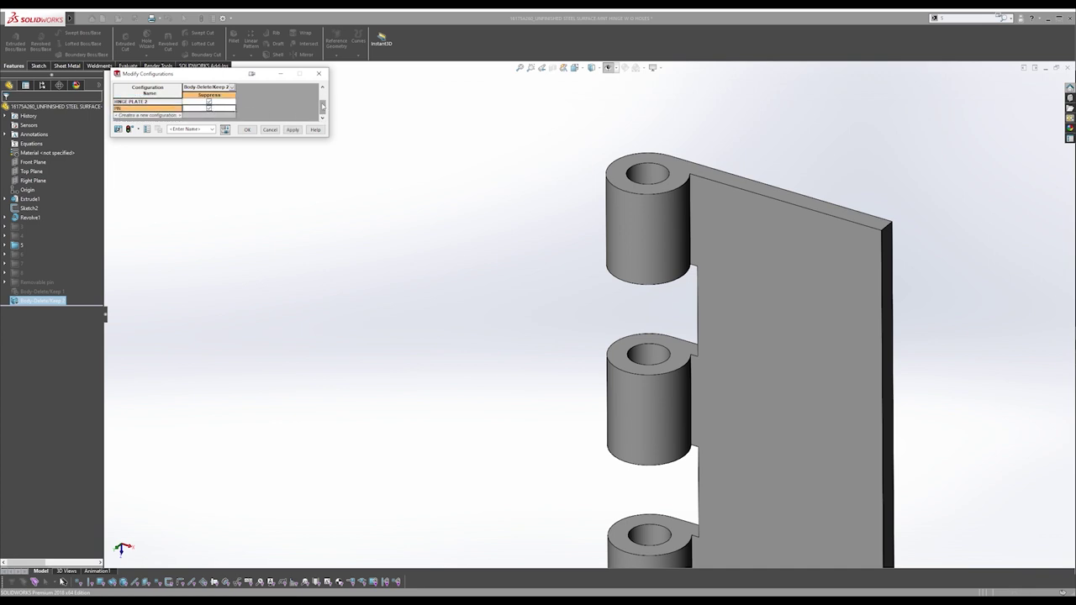
{"action": "left_click_drag", "start_coordinate": [323, 107], "coordinate": [322, 91]}
{"action": "left_click", "coordinate": [210, 102]}
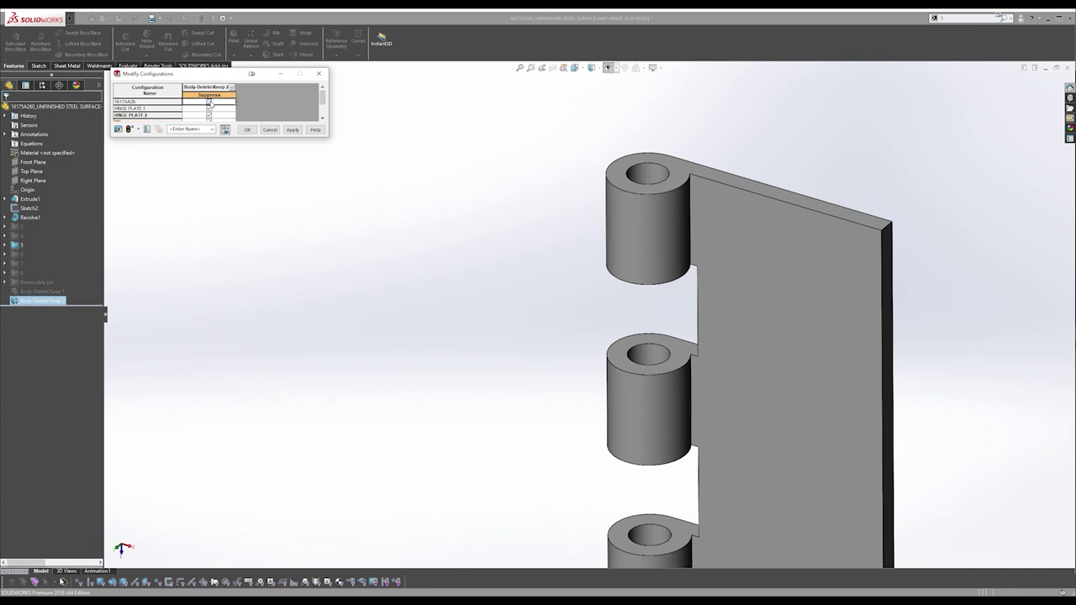
{"action": "left_click", "coordinate": [210, 109]}
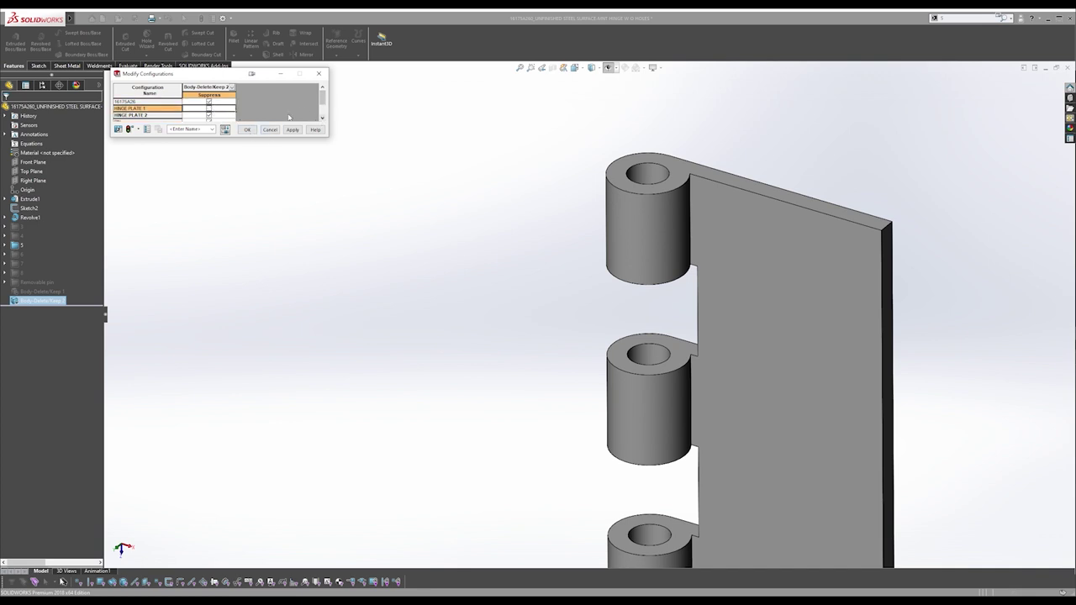
{"action": "left_click", "coordinate": [209, 115]}
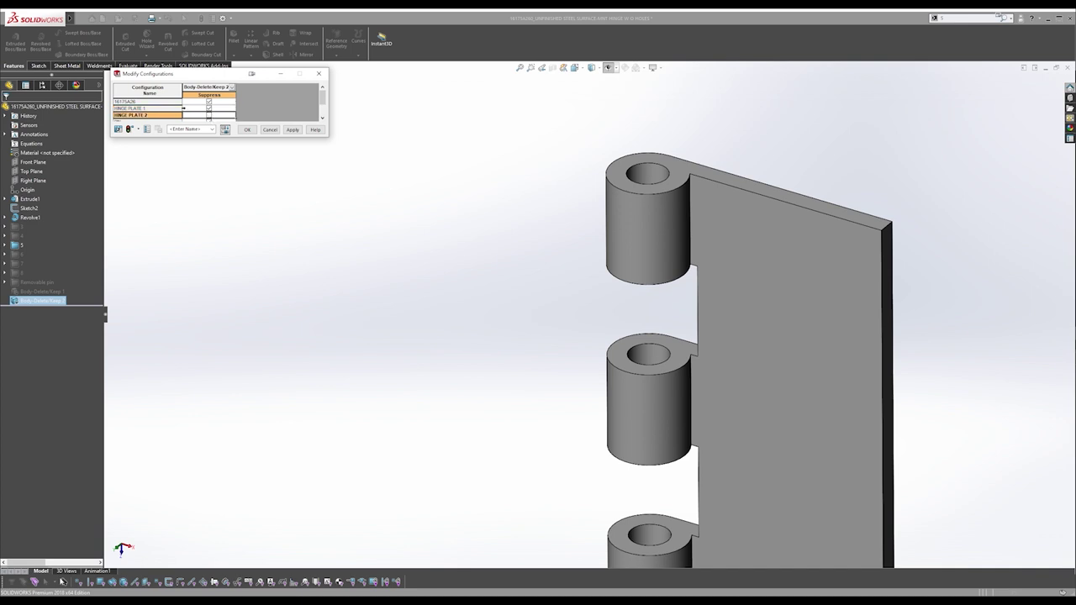
{"action": "left_click", "coordinate": [322, 118]}
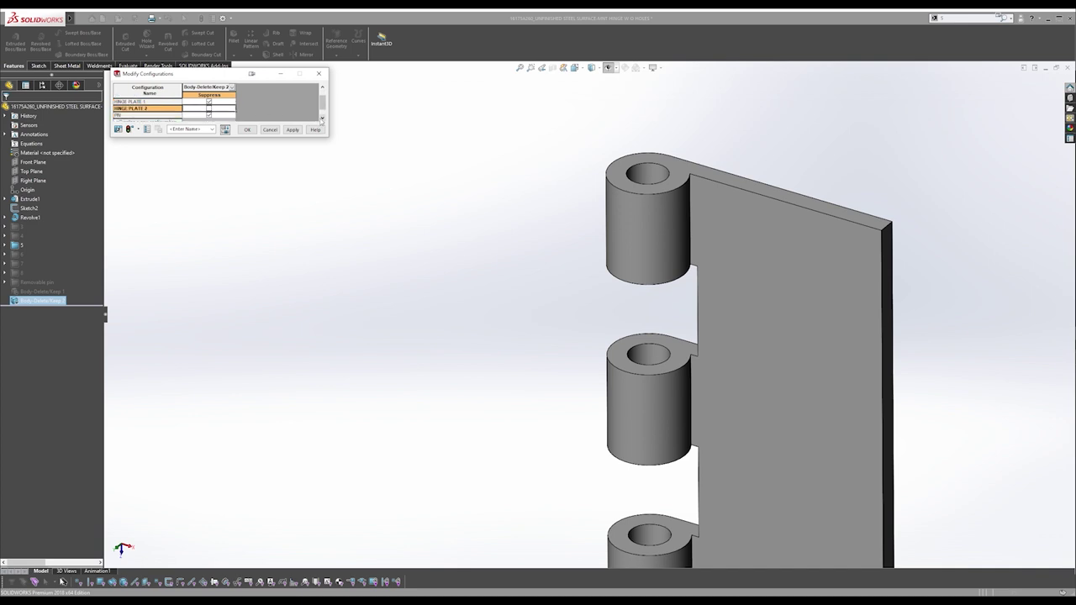
{"action": "left_click", "coordinate": [292, 130]}
{"action": "left_click", "coordinate": [247, 129]}
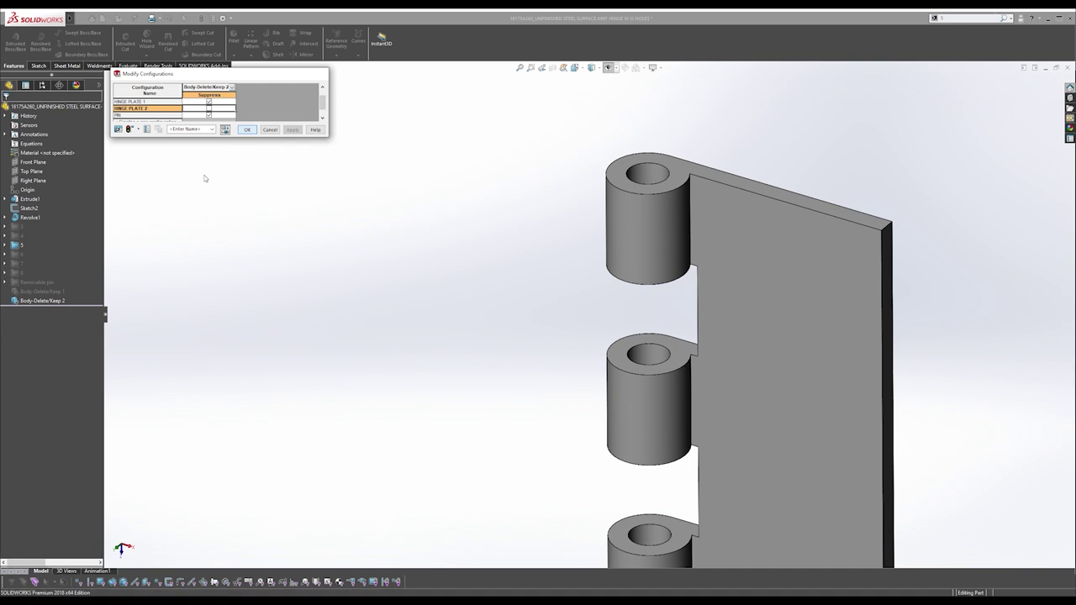
Activate the HINGE PLATE 1 configuration and use Delete/Keep Body with Keep Bodies to retain only the Extrude1 plate body.
{"action": "left_click", "coordinate": [42, 84]}
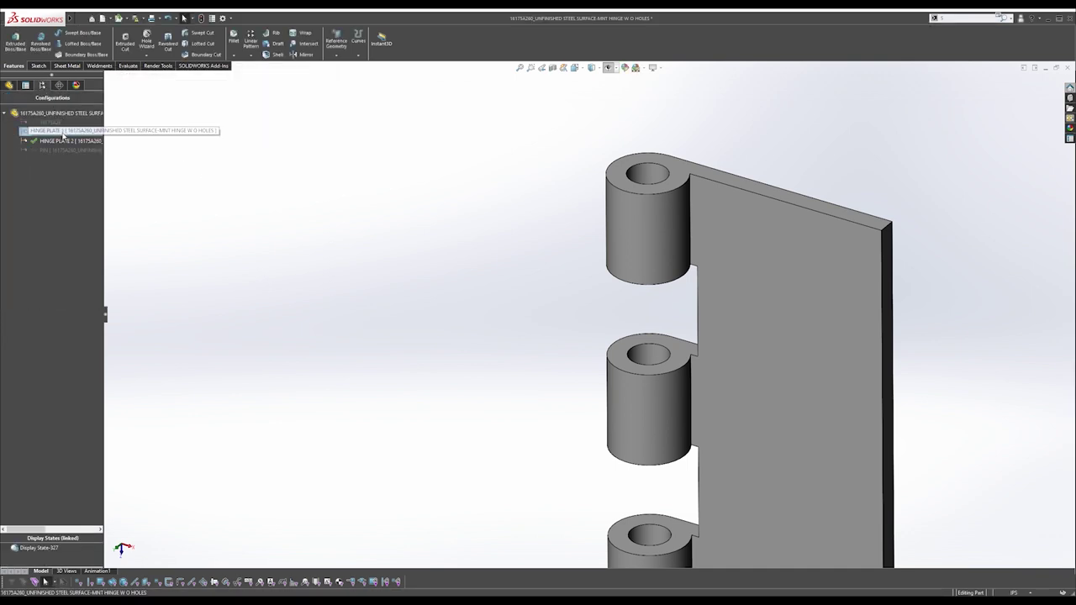
{"action": "double_click", "coordinate": [61, 132]}
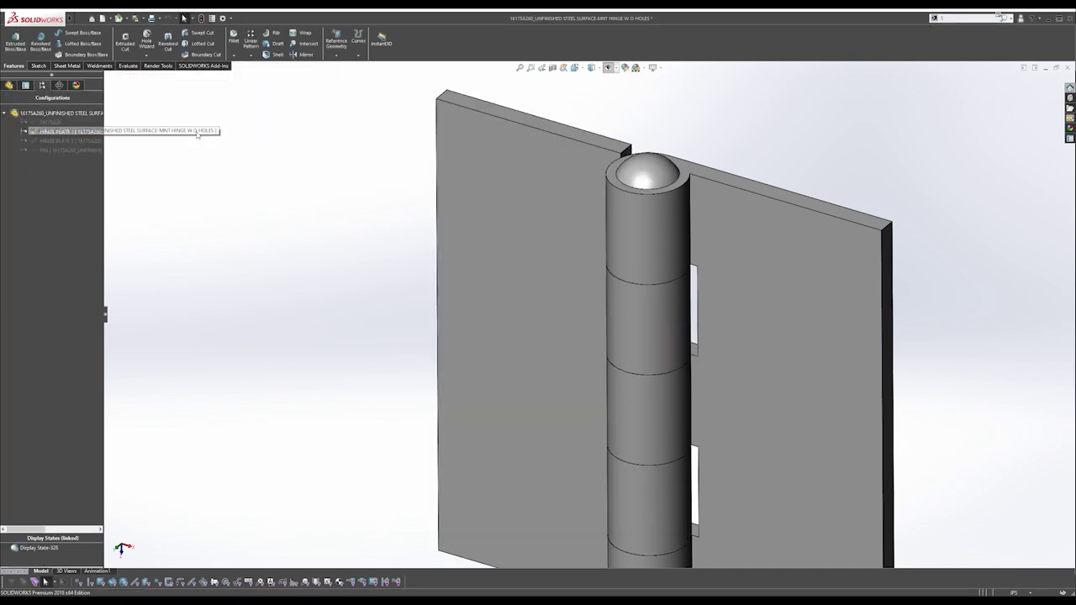
{"action": "key", "text": "s"}
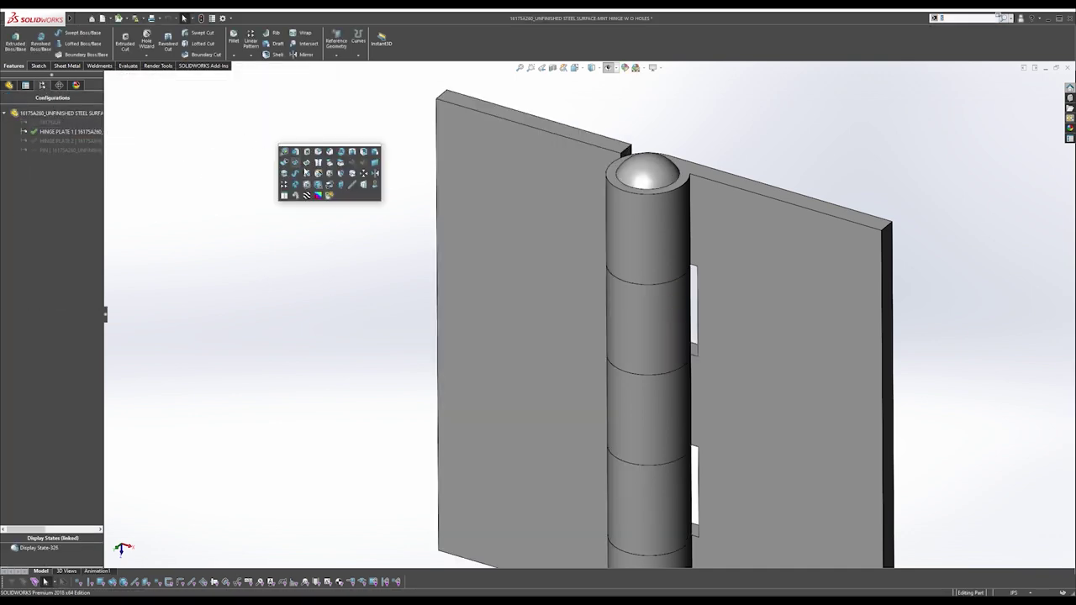
{"action": "left_click", "coordinate": [318, 186]}
{"action": "left_click", "coordinate": [550, 164]}
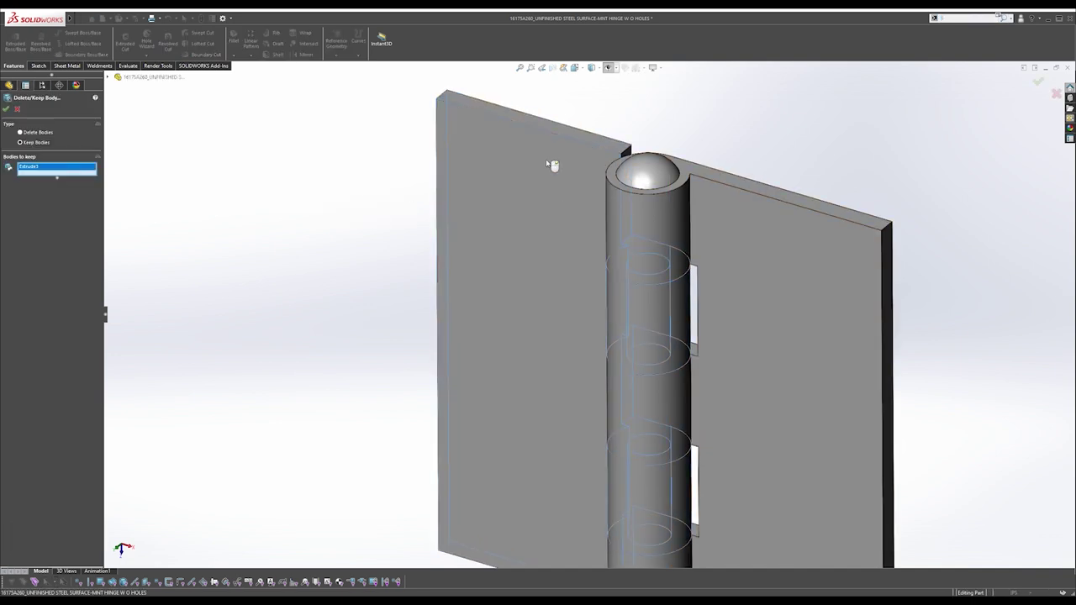
{"action": "left_click", "coordinate": [6, 109]}
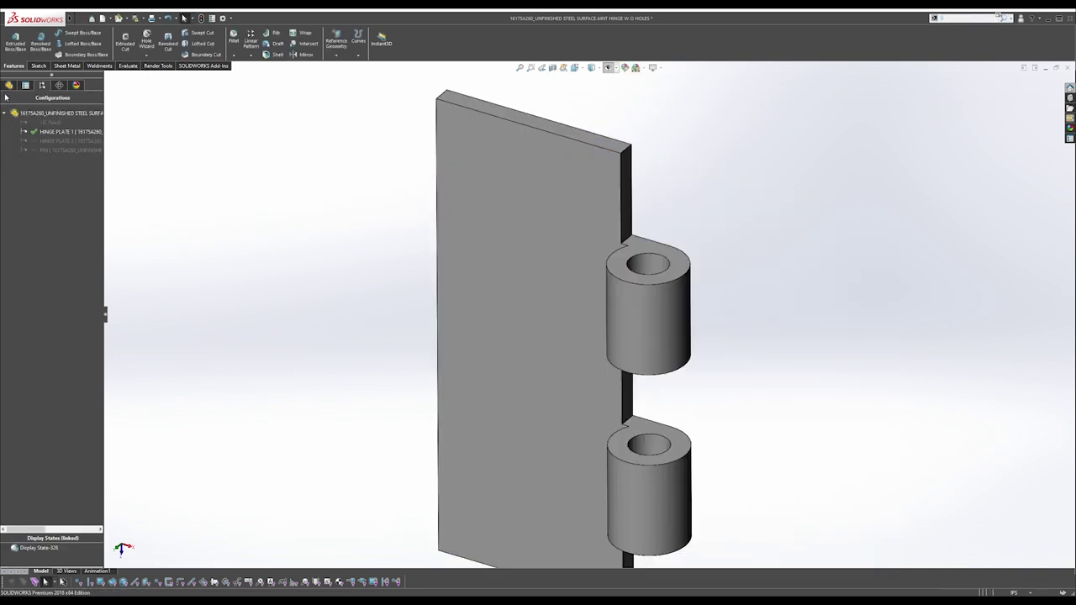
Configure the third Body-Delete/Keep feature as suppressed in 16175A26, HINGE PLATE 2 and PIN, leaving it unsuppressed in HINGE PLATE 1.
{"action": "right_click", "coordinate": [39, 311]}
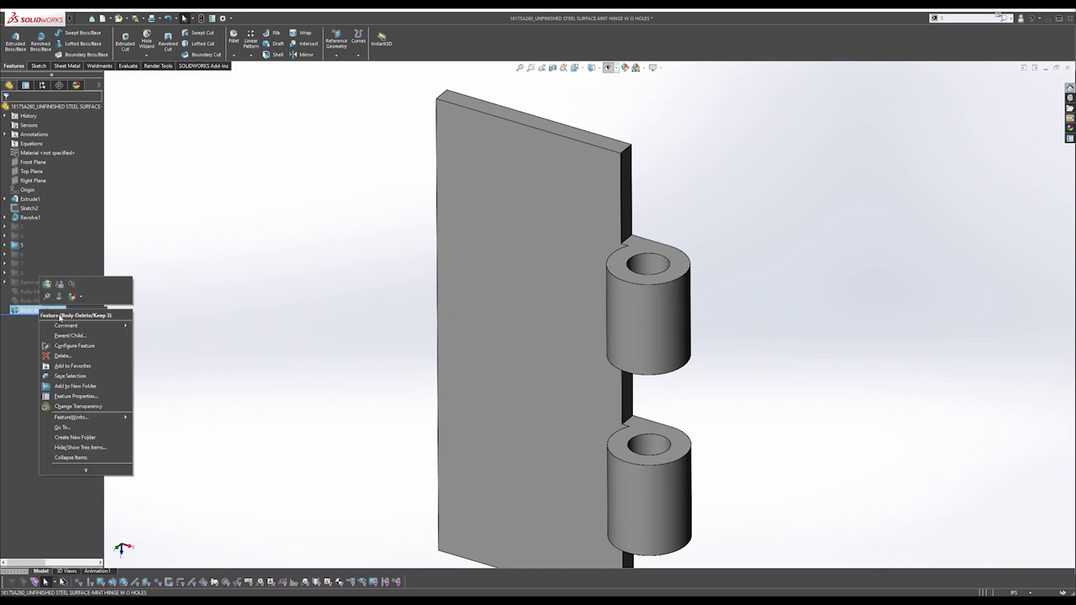
{"action": "key", "text": "Escape"}
{"action": "left_click", "coordinate": [209, 102]}
{"action": "left_click", "coordinate": [210, 115]}
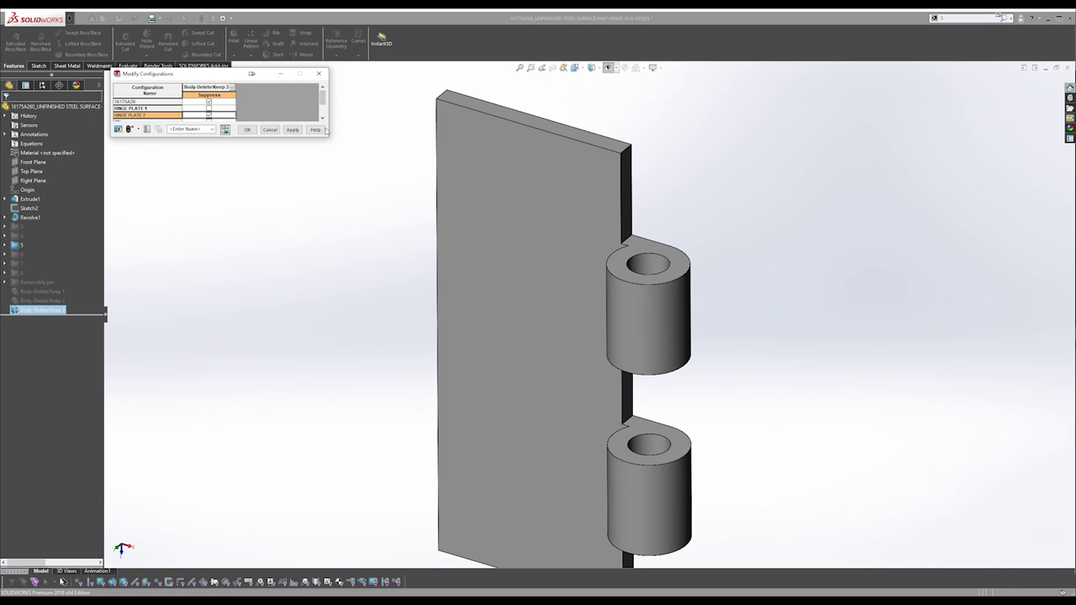
{"action": "right_click", "coordinate": [325, 104]}
{"action": "left_click", "coordinate": [322, 101]}
{"action": "left_click_drag", "start_coordinate": [322, 100], "coordinate": [323, 111]}
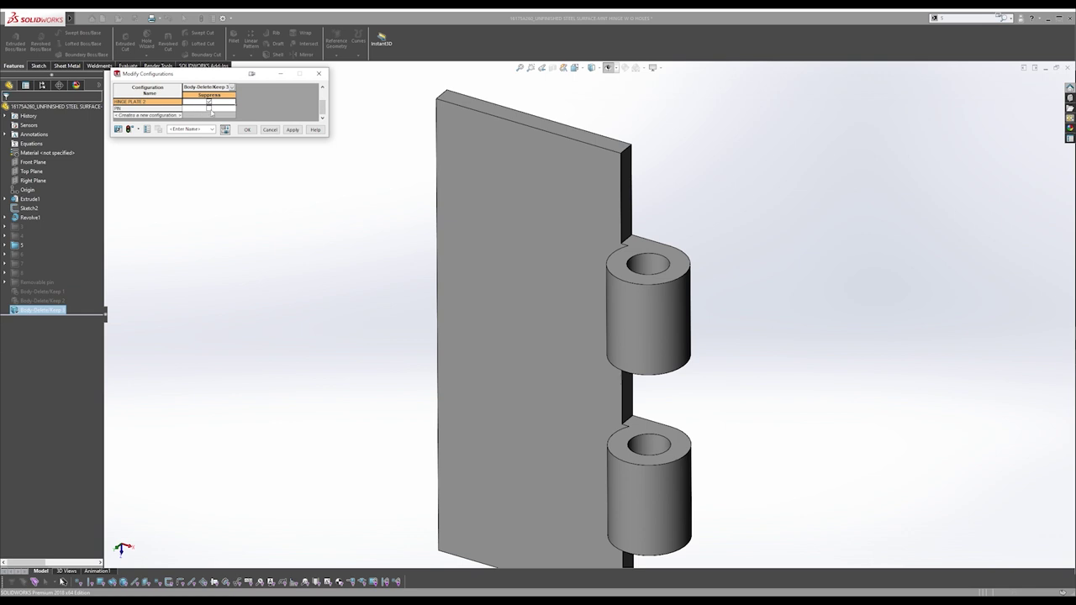
{"action": "scroll", "coordinate": [210, 112], "scroll_direction": "up", "scroll_amount": 2}
{"action": "left_click", "coordinate": [208, 115]}
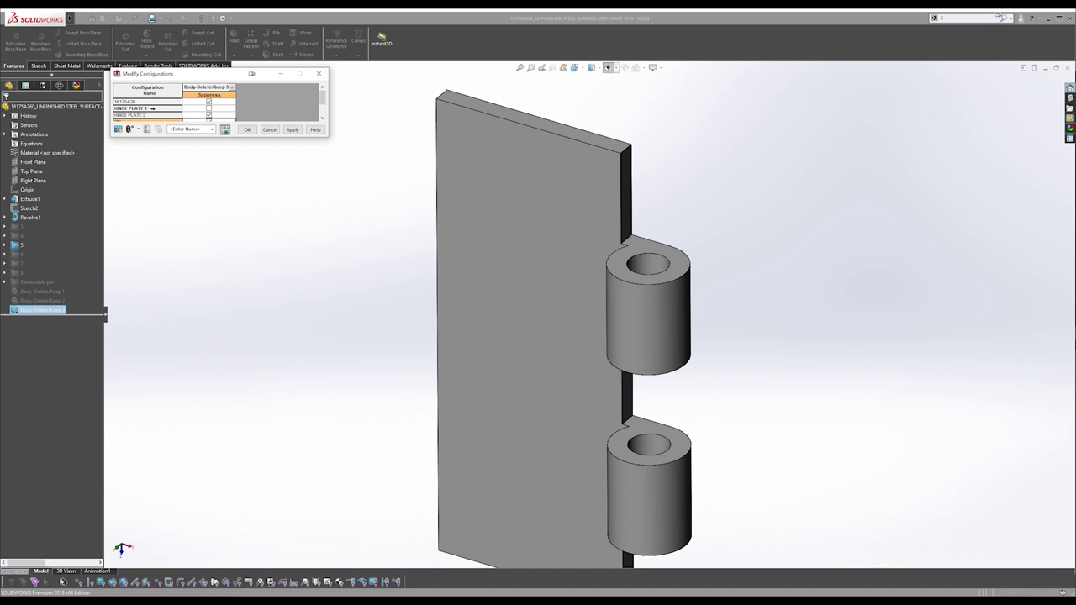
{"action": "left_click", "coordinate": [247, 129]}
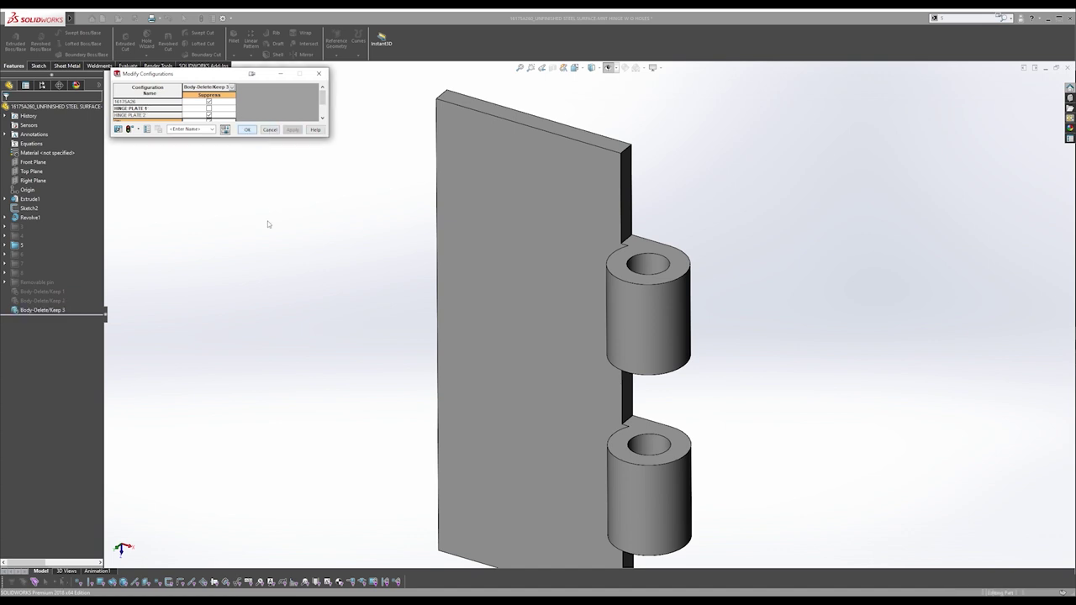
Check the HINGE PLATE 2 and PIN configurations, and save and close the hinge part to return to the table assembly.
{"action": "left_click", "coordinate": [58, 86]}
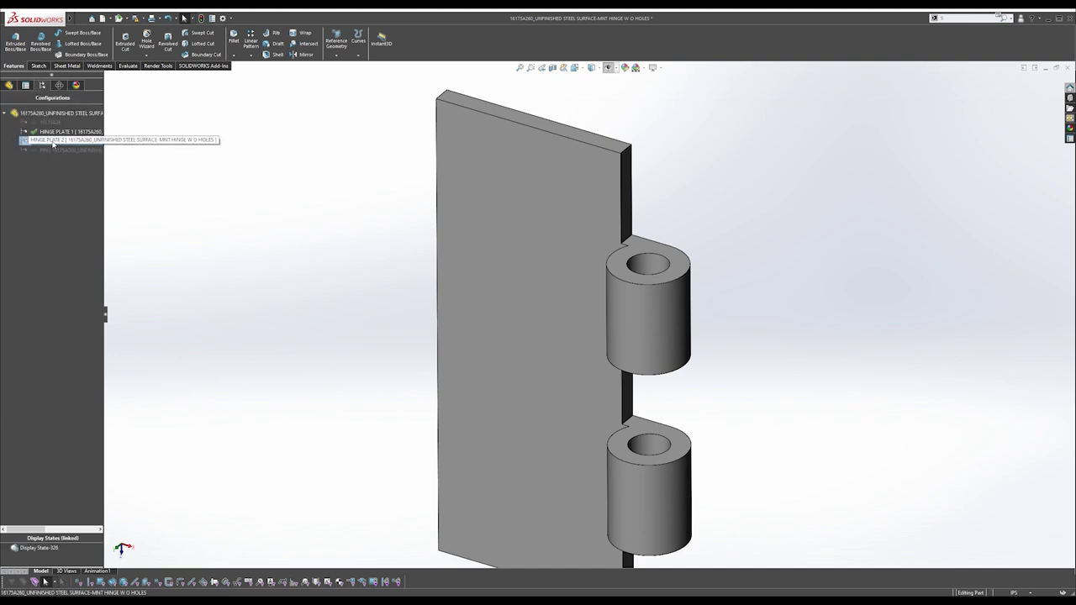
{"action": "double_click", "coordinate": [52, 141]}
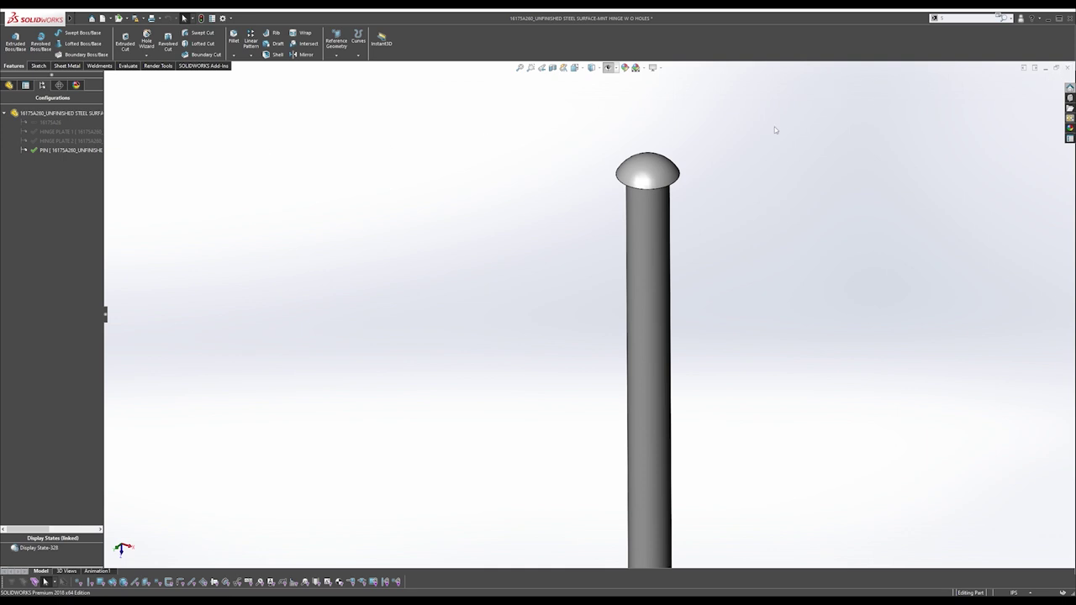
{"action": "key", "text": "ctrl+s"}
{"action": "left_click", "coordinate": [740, 325]}
{"action": "left_click", "coordinate": [1066, 71]}
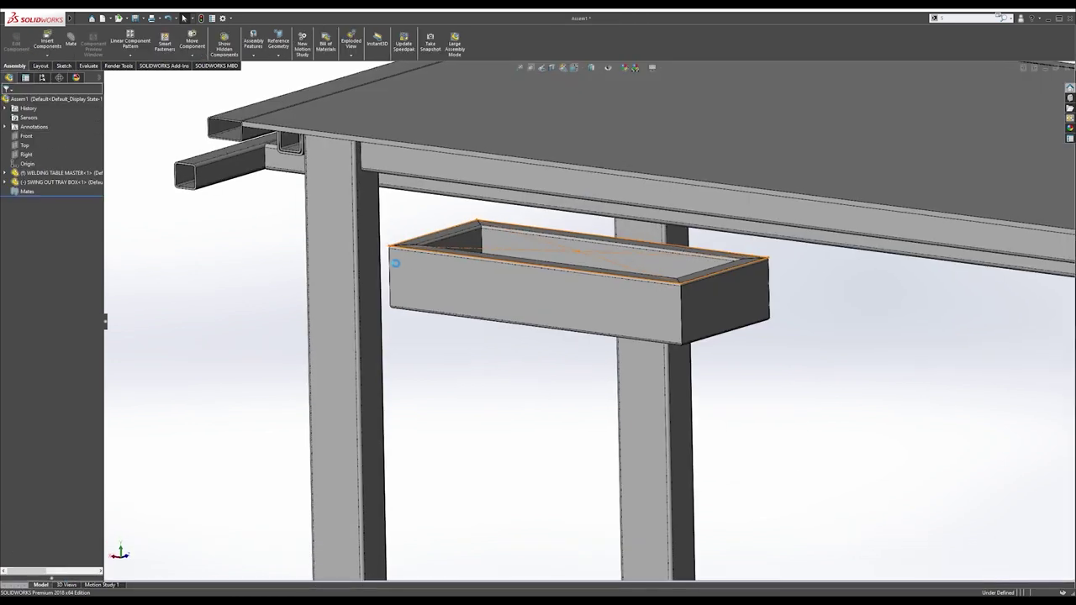
Insert the 16175A260 hinge part in its HINGE PLATE 1 configuration into the assembly, placing it beside the table leg near the tray box.
{"action": "key", "text": "s"}
{"action": "left_click", "coordinate": [295, 235]}
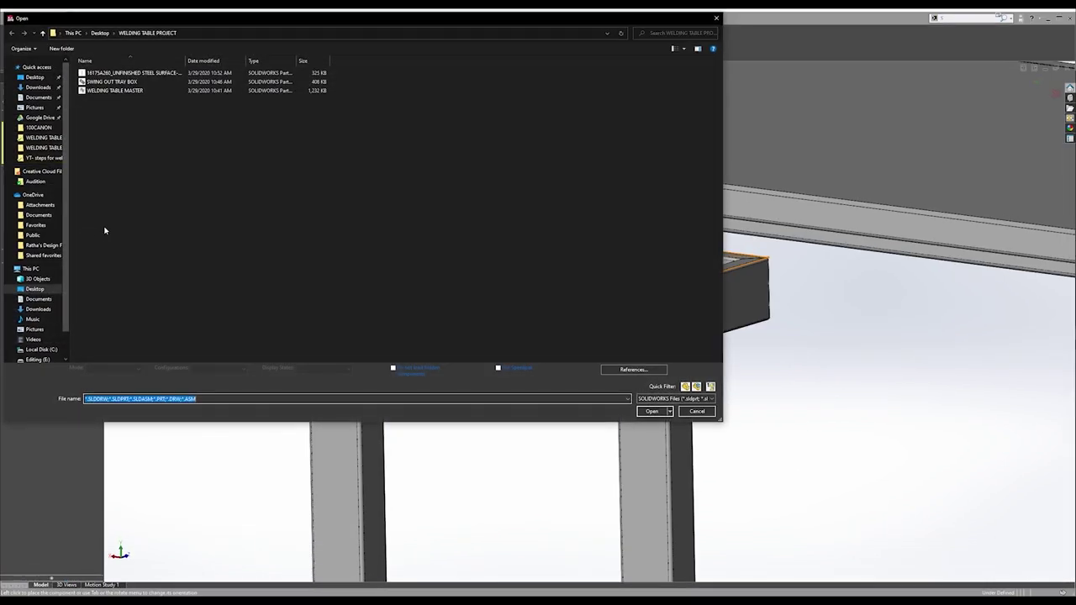
{"action": "left_click", "coordinate": [130, 73]}
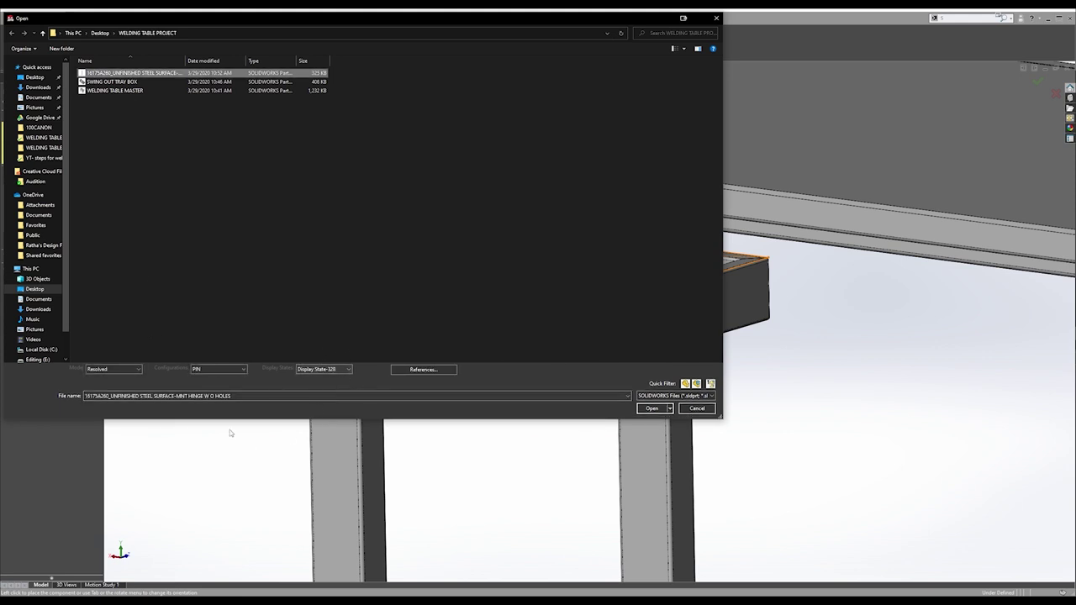
{"action": "left_click", "coordinate": [229, 370]}
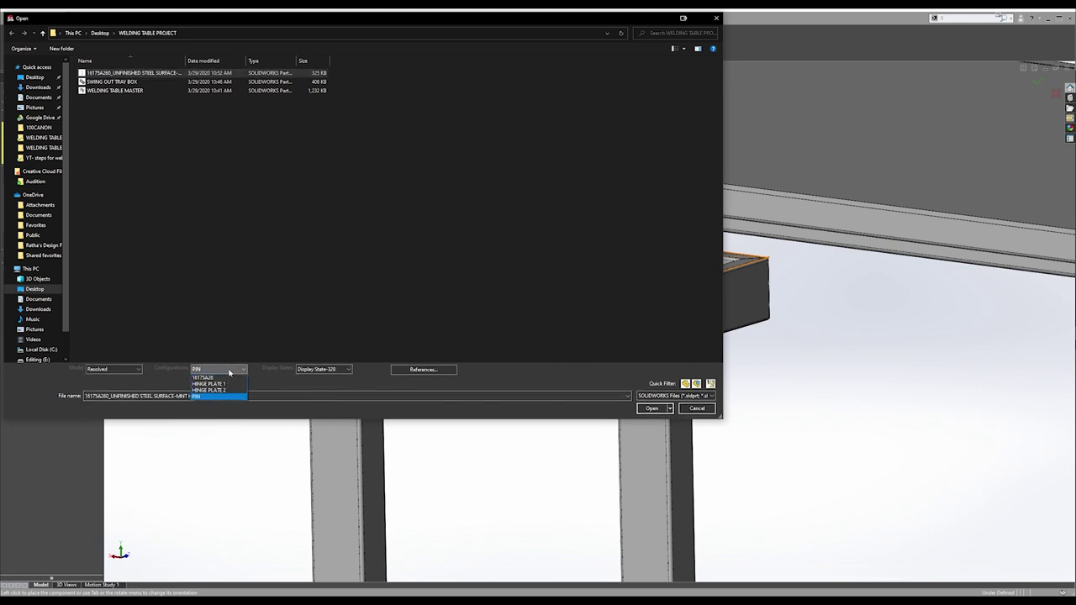
{"action": "left_click", "coordinate": [220, 391]}
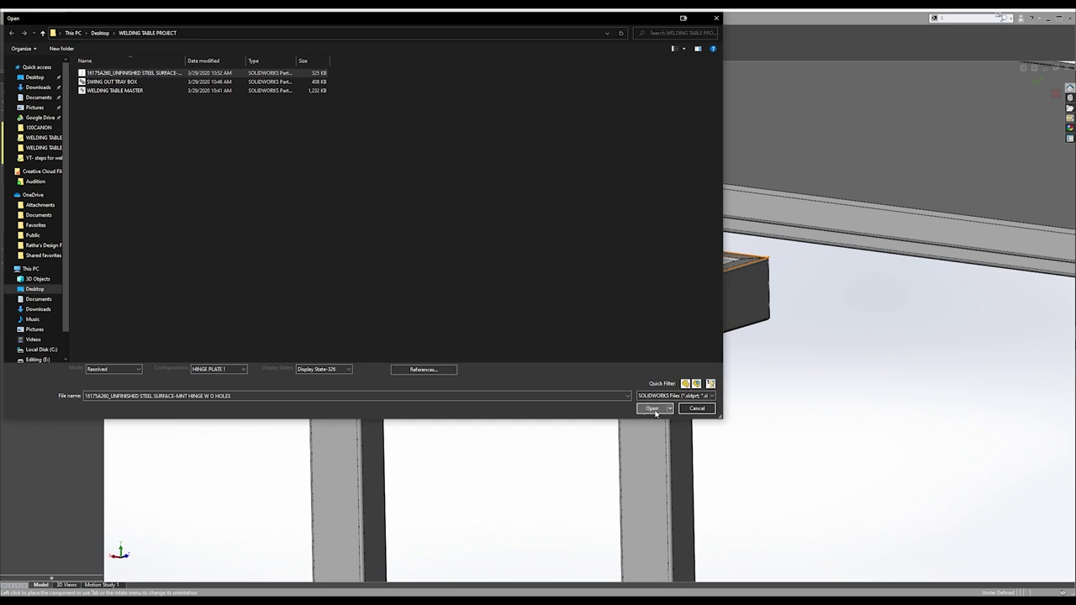
{"action": "left_click", "coordinate": [652, 409]}
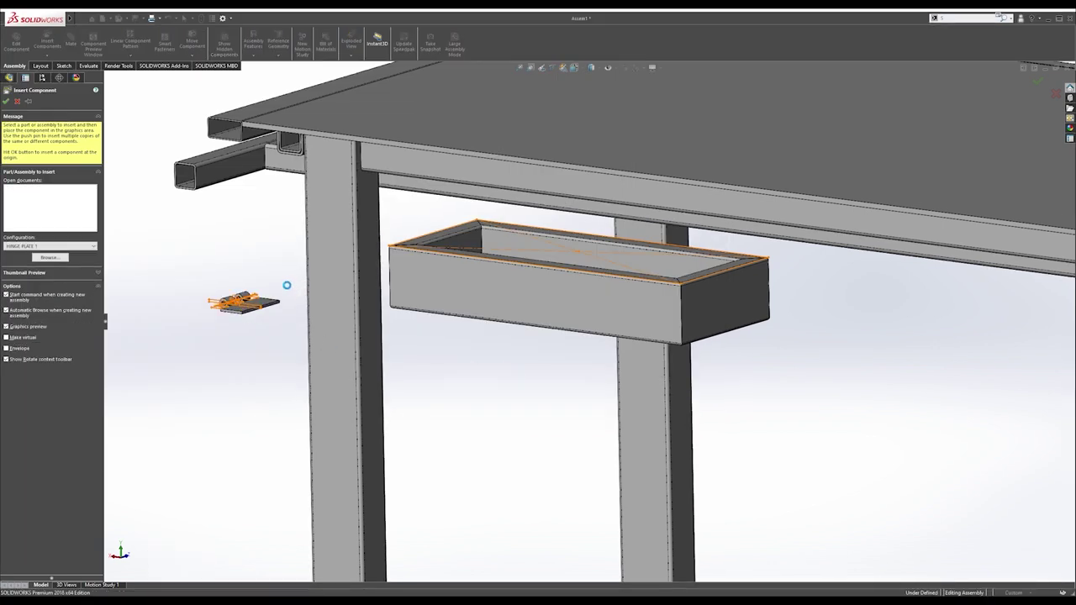
{"action": "left_click", "coordinate": [278, 294]}
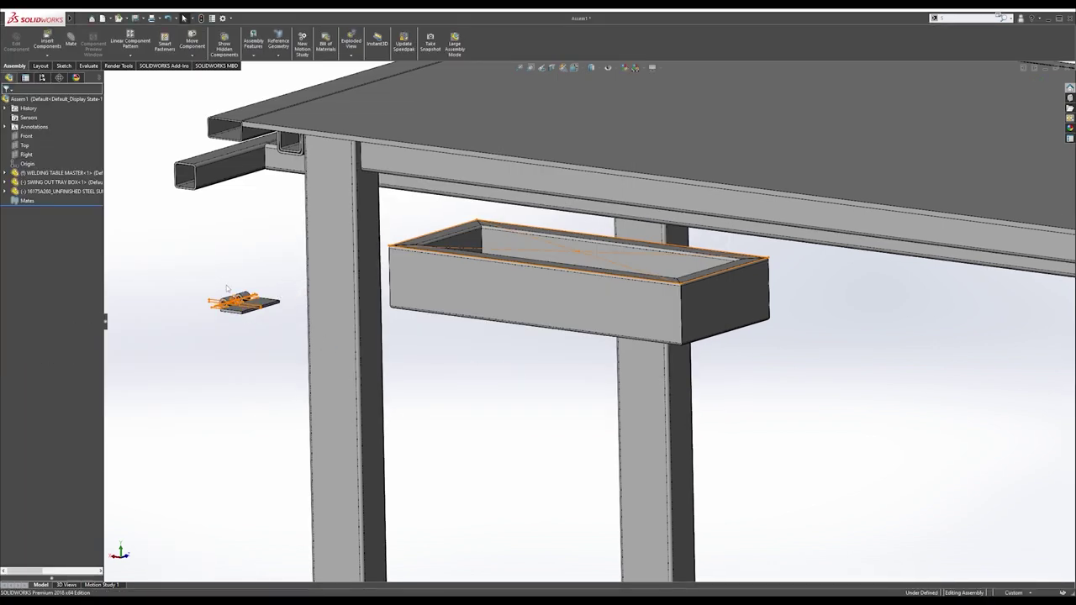
Paste two more copies of the inserted hinge component into the assembly.
{"action": "left_click", "coordinate": [46, 193]}
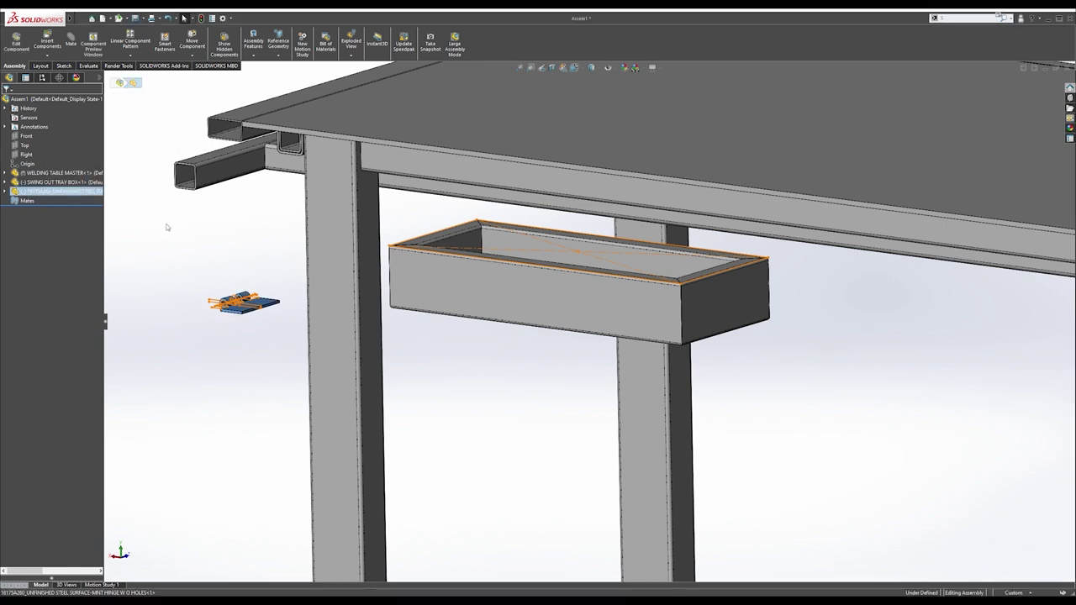
{"action": "key", "text": "ctrl+v"}
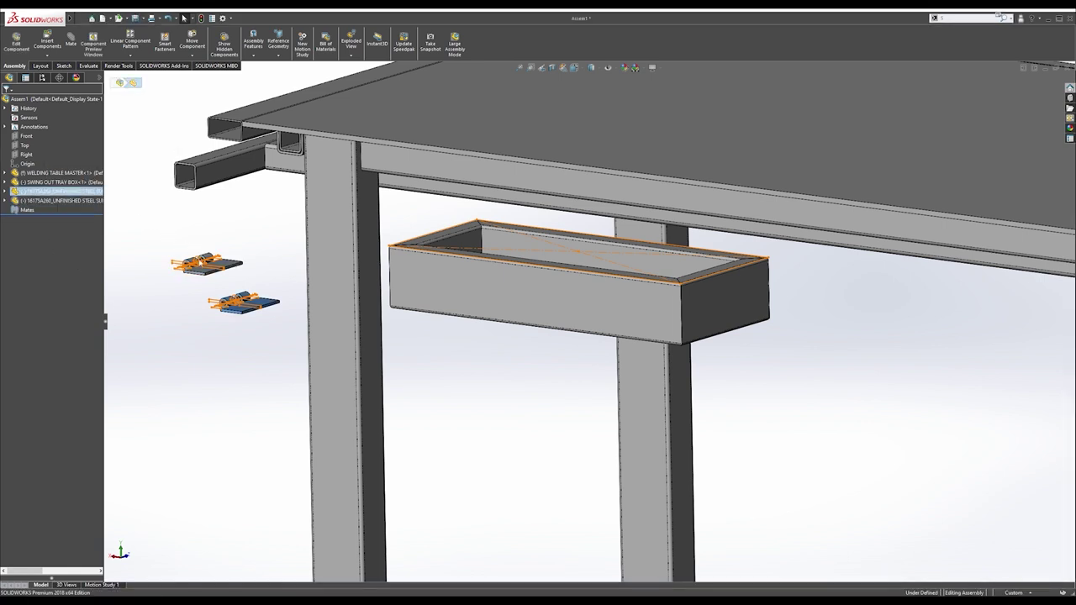
{"action": "key", "text": "ctrl+v"}
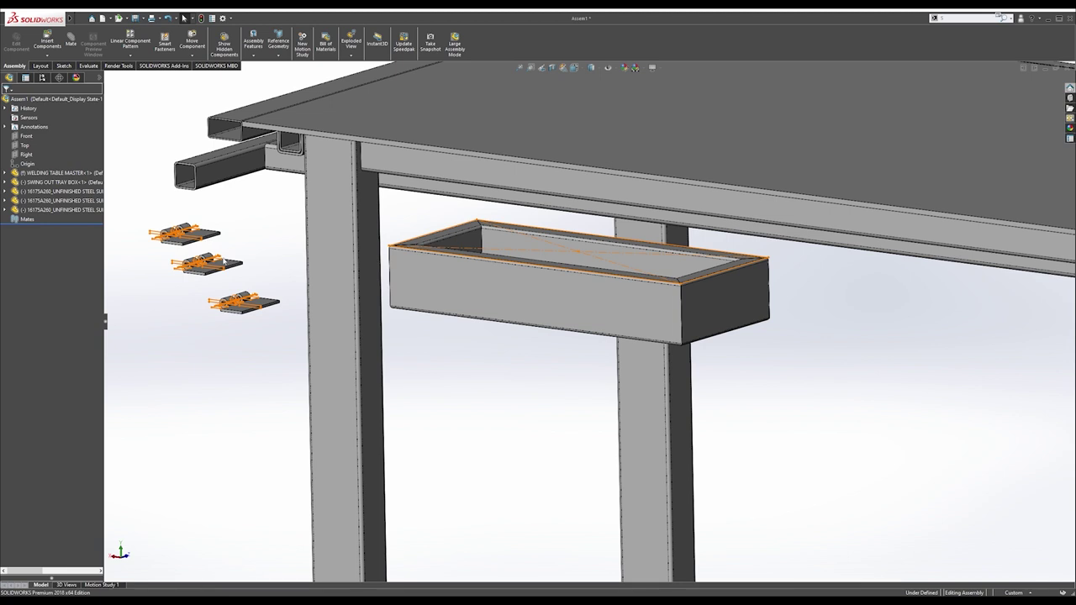
Switch the middle hinge copy to the HINGE PLATE 2 configuration and the uppermost copy to the PIN configuration.
{"action": "left_click", "coordinate": [226, 264]}
{"action": "left_click", "coordinate": [264, 194]}
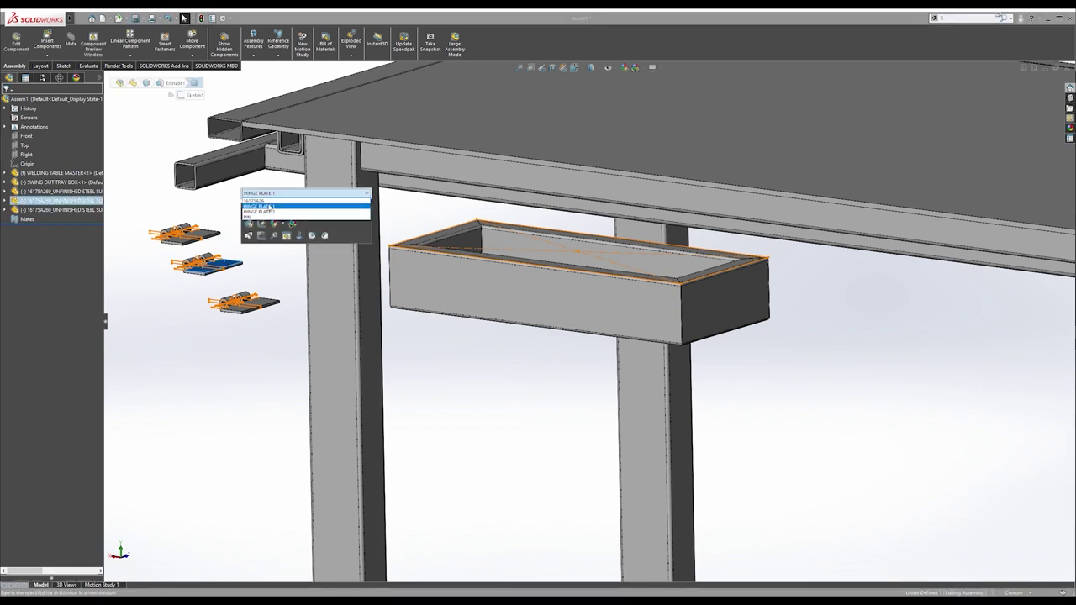
{"action": "left_click", "coordinate": [262, 213]}
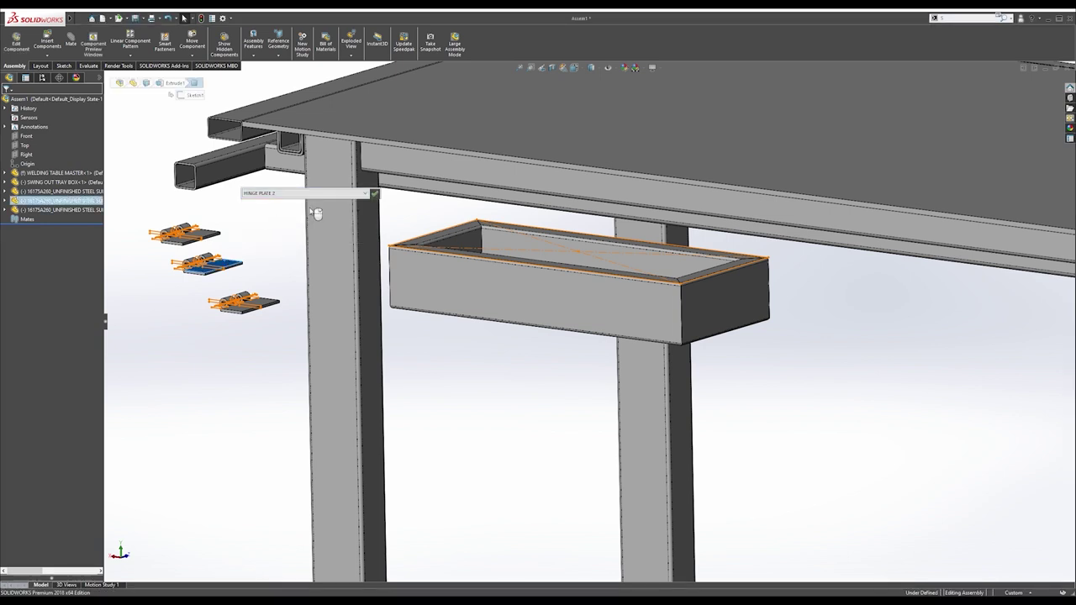
{"action": "left_click", "coordinate": [375, 194]}
{"action": "left_click", "coordinate": [223, 232]}
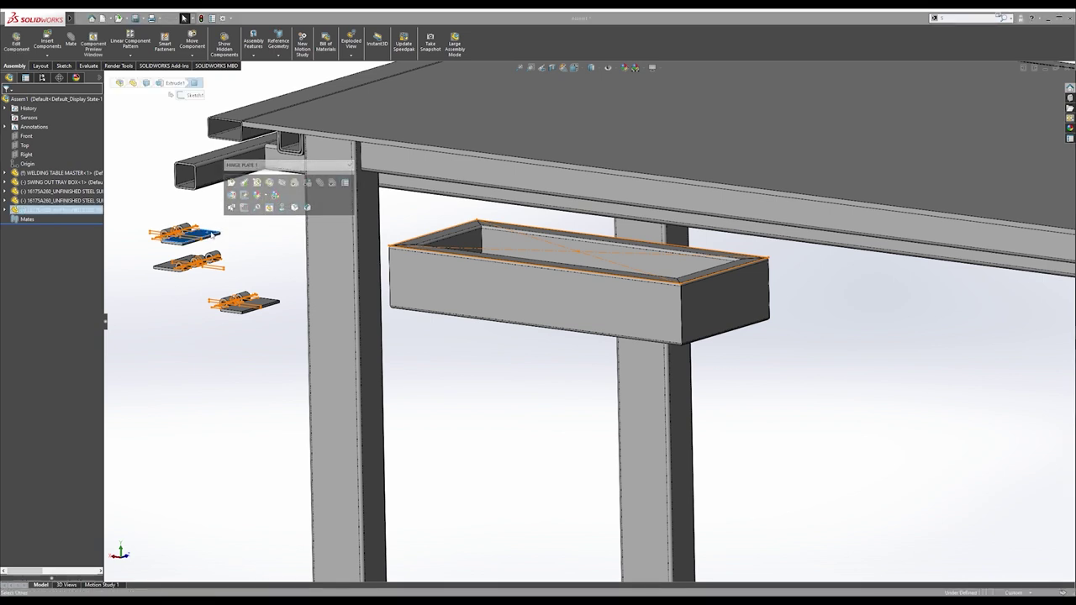
{"action": "left_click", "coordinate": [254, 166]}
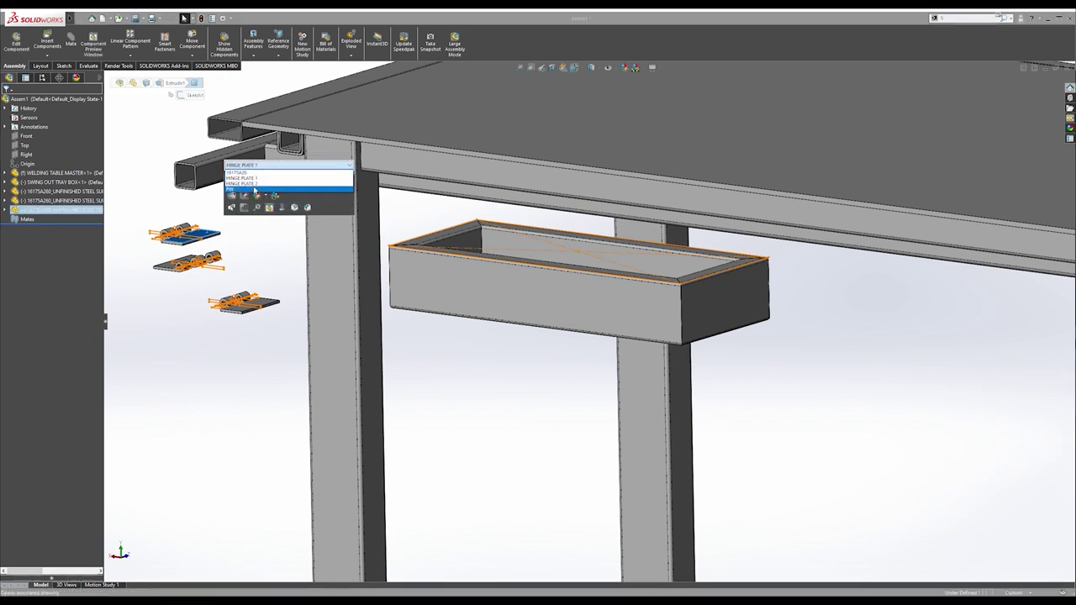
{"action": "left_click", "coordinate": [255, 191]}
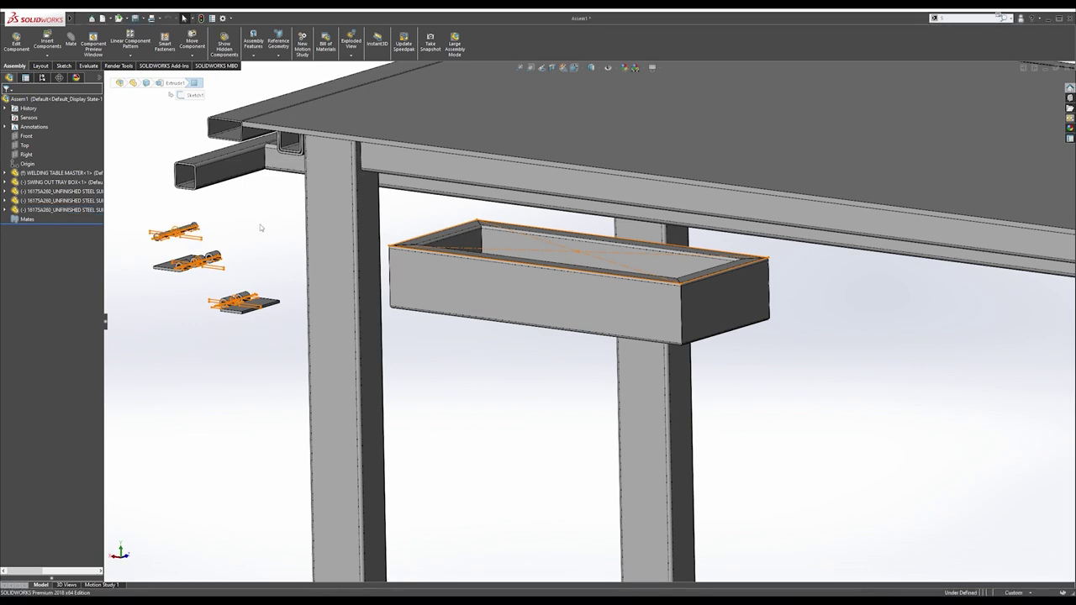
Add a concentric mate between the knuckle bores of the two hinge plates.
{"action": "scroll", "coordinate": [233, 282], "scroll_direction": "down", "scroll_amount": 5}
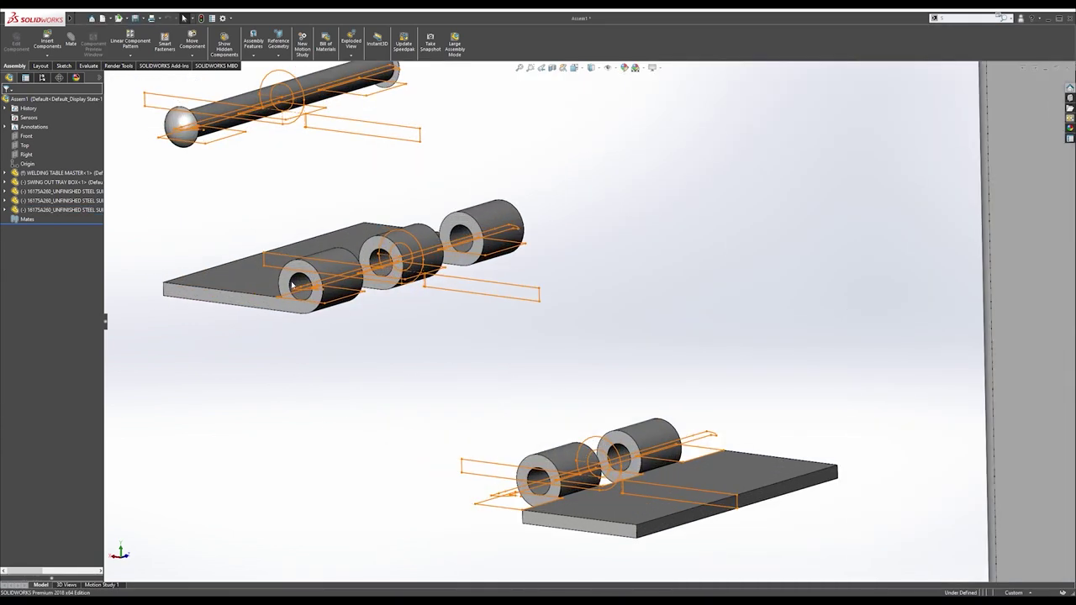
{"action": "left_click", "coordinate": [293, 286]}
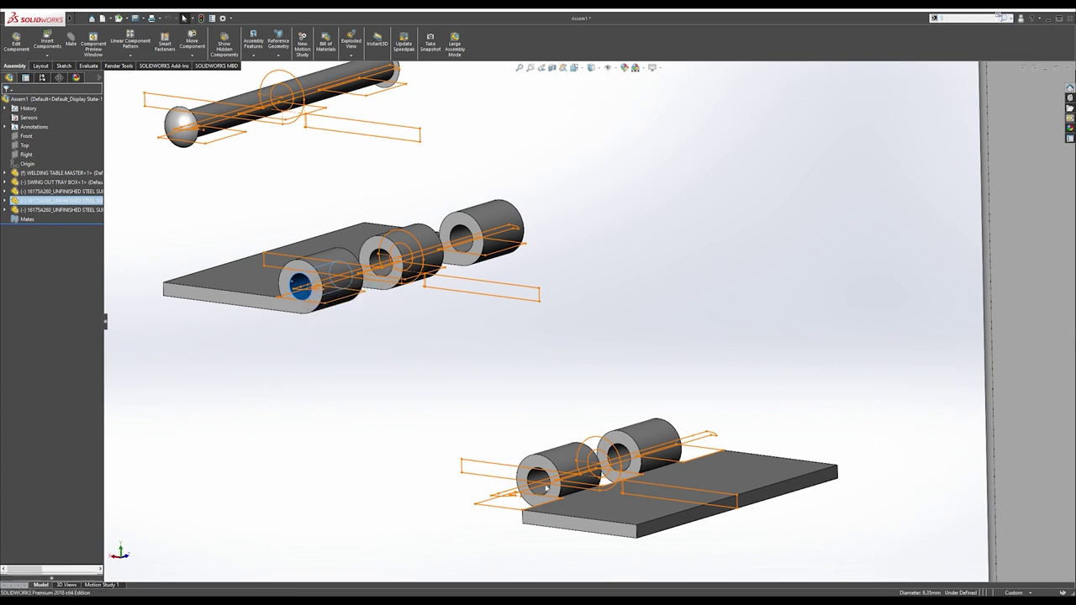
{"action": "key", "text": "m"}
{"action": "left_click", "coordinate": [539, 482]}
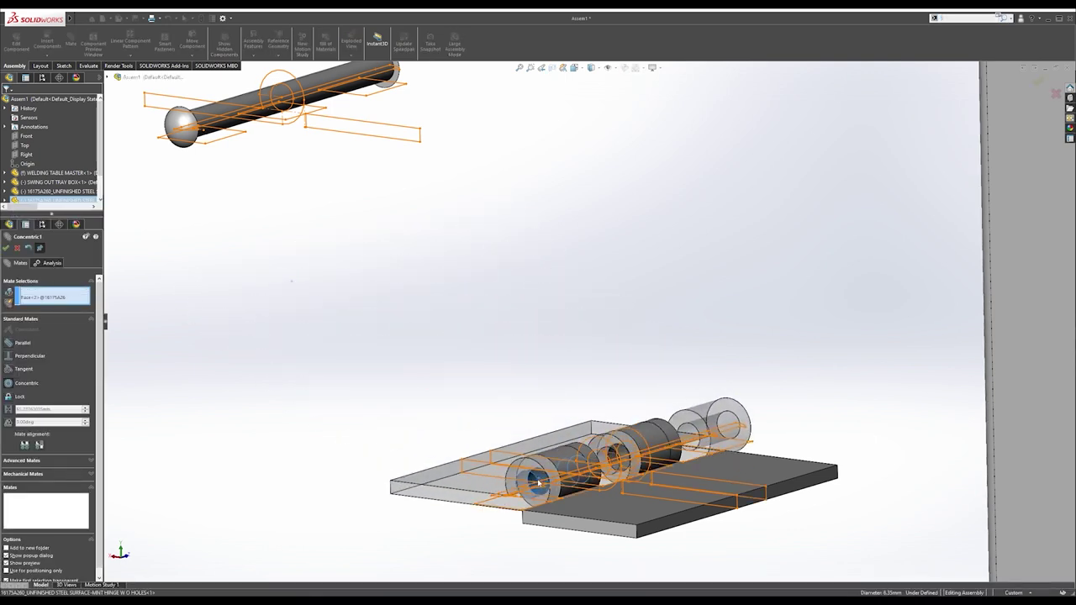
{"action": "left_click", "coordinate": [526, 493]}
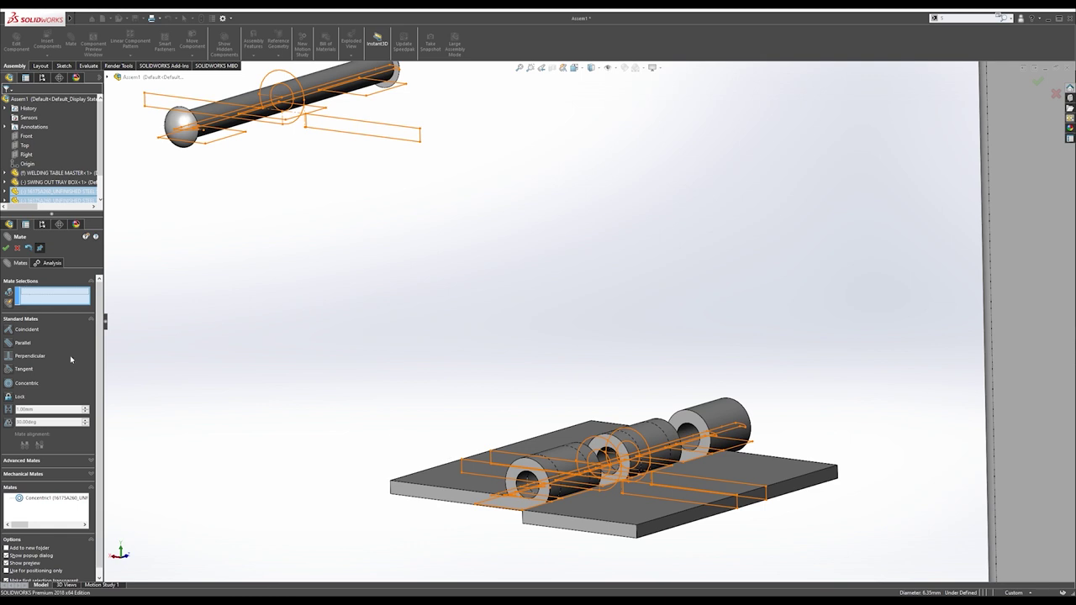
Start an advanced Width mate with the Centered constraint, using both end faces of the three-knuckle hinge plate as width selections.
{"action": "left_click", "coordinate": [24, 460]}
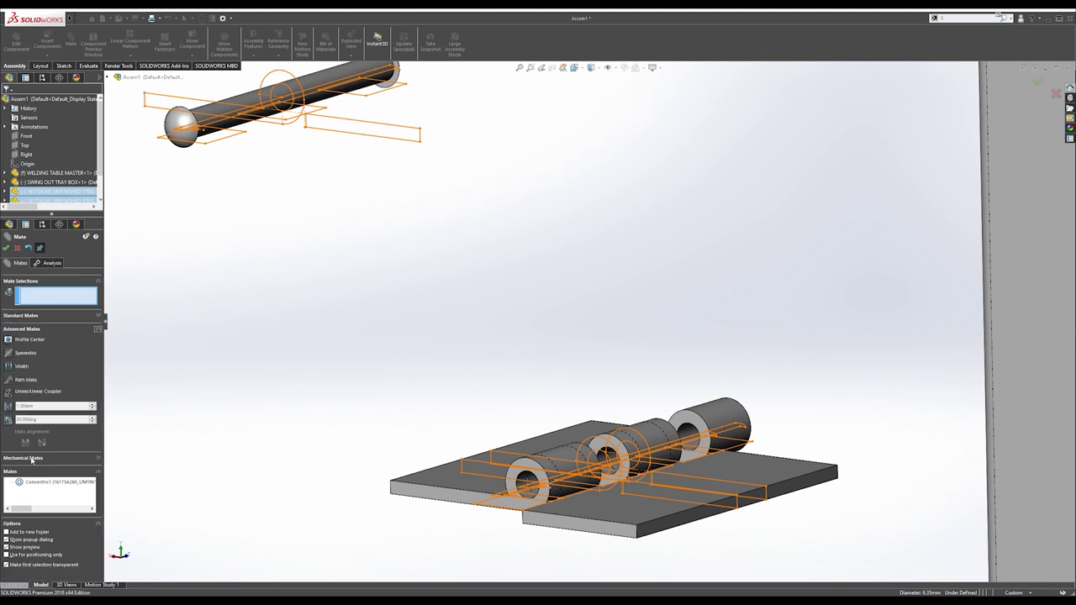
{"action": "left_click", "coordinate": [24, 371]}
{"action": "scroll", "coordinate": [605, 434], "scroll_direction": "up", "scroll_amount": 2}
{"action": "scroll", "coordinate": [610, 435], "scroll_direction": "down", "scroll_amount": 3}
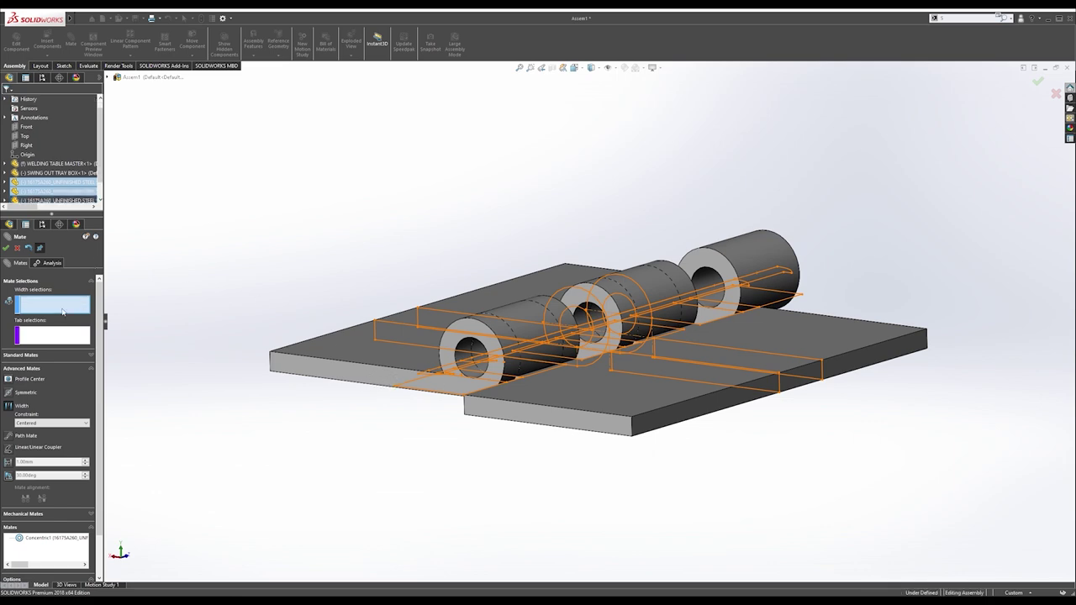
{"action": "left_click", "coordinate": [332, 370]}
{"action": "scroll", "coordinate": [356, 252], "scroll_direction": "up", "scroll_amount": 5}
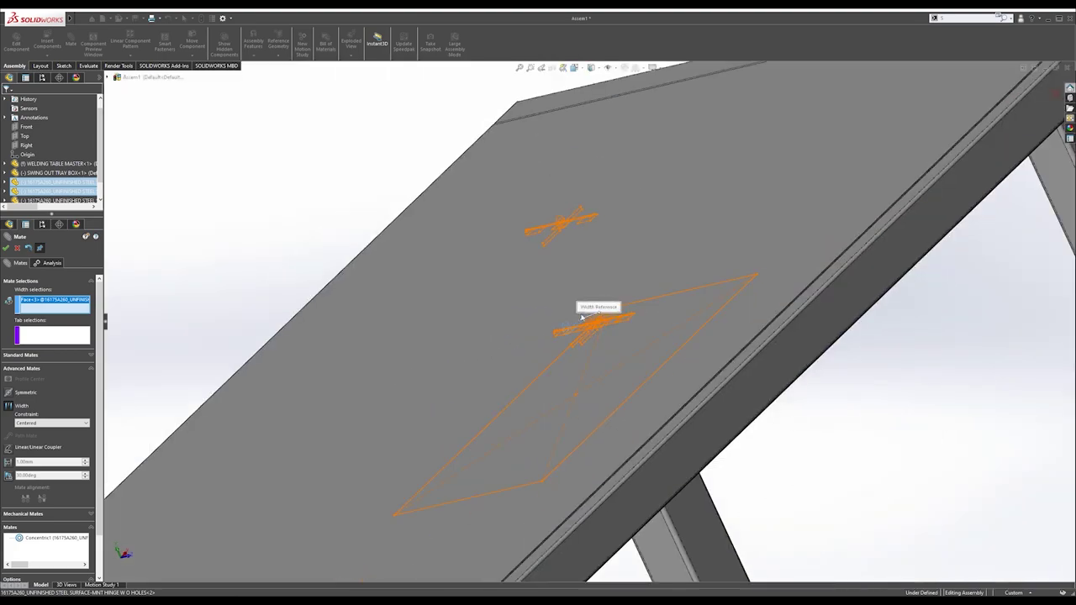
{"action": "middle_click_drag", "start_coordinate": [582, 317], "coordinate": [526, 341]}
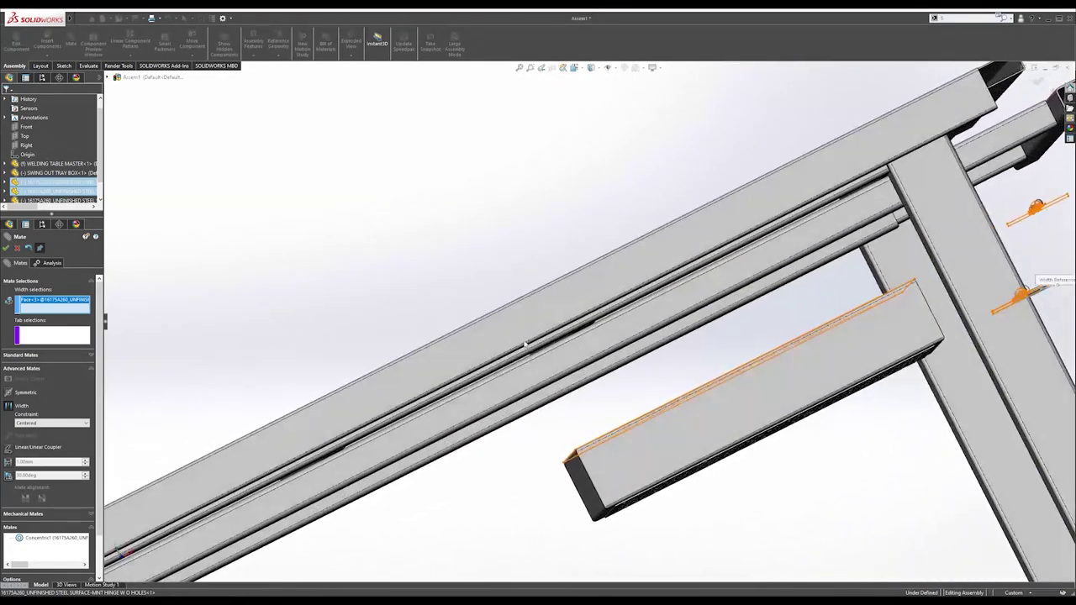
{"action": "scroll", "coordinate": [558, 327], "scroll_direction": "up", "scroll_amount": 4}
{"action": "scroll", "coordinate": [804, 322], "scroll_direction": "down", "scroll_amount": 6}
{"action": "middle_click_drag", "start_coordinate": [632, 247], "coordinate": [668, 258]}
{"action": "scroll", "coordinate": [668, 257], "scroll_direction": "down", "scroll_amount": 6}
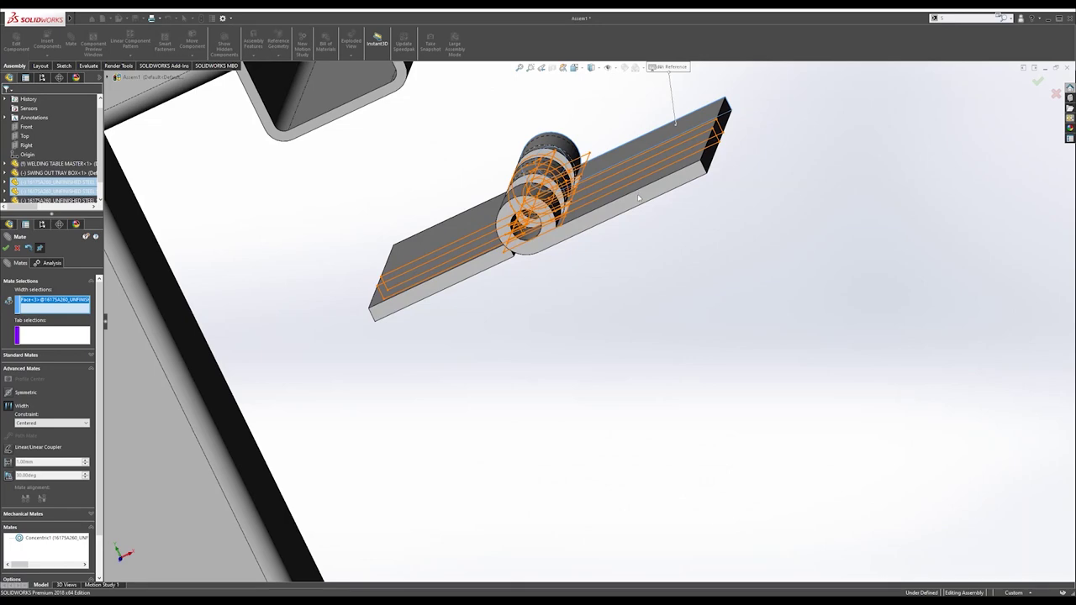
{"action": "left_click", "coordinate": [638, 199]}
Use both end faces of the two-knuckle hinge plate as tab selections and accept the Width mate.
{"action": "left_click", "coordinate": [497, 256]}
{"action": "middle_click_drag", "start_coordinate": [498, 256], "coordinate": [546, 327]}
{"action": "scroll", "coordinate": [545, 327], "scroll_direction": "up", "scroll_amount": 5}
{"action": "scroll", "coordinate": [676, 225], "scroll_direction": "down", "scroll_amount": 3}
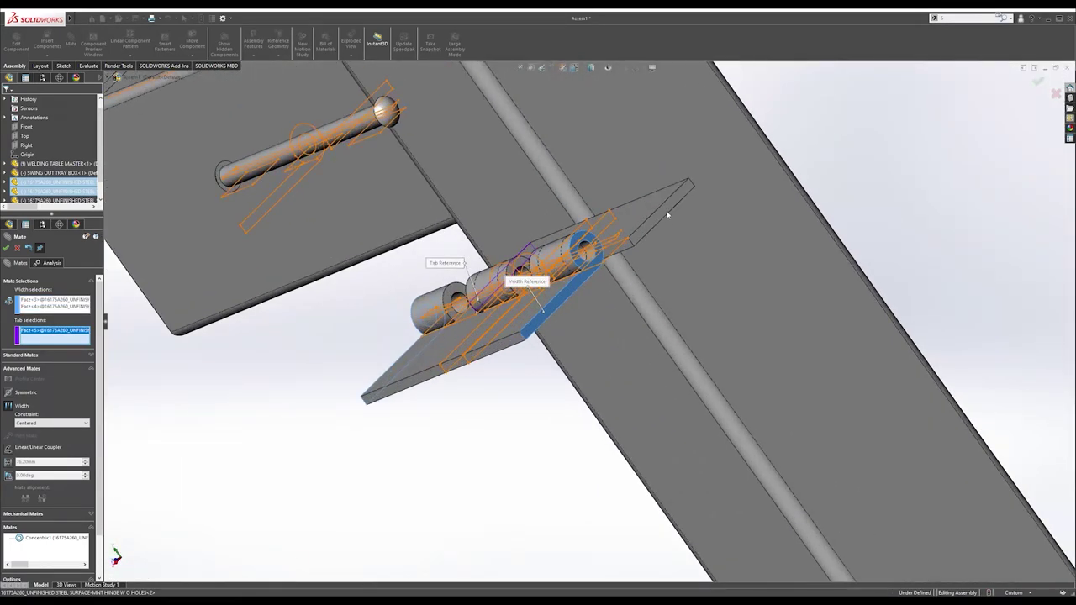
{"action": "left_click", "coordinate": [666, 213]}
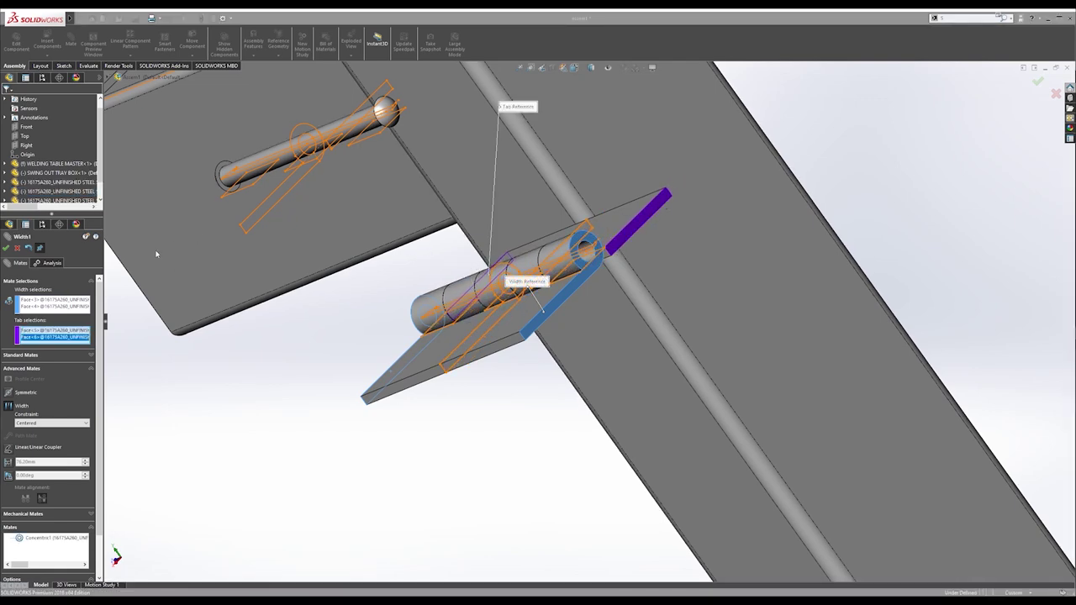
{"action": "middle_click_drag", "start_coordinate": [519, 274], "coordinate": [484, 234]}
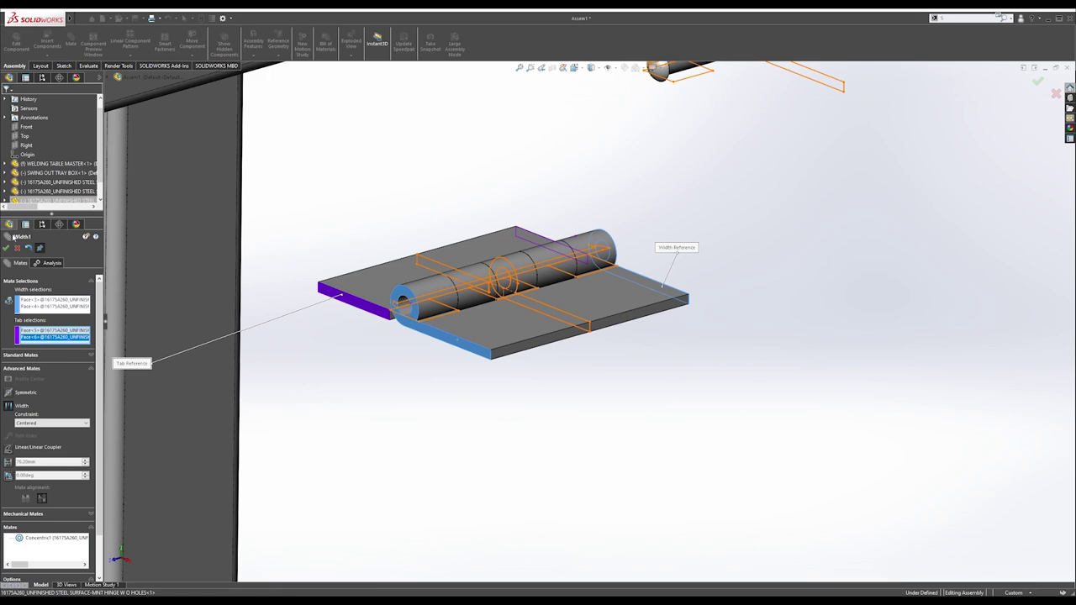
{"action": "left_click", "coordinate": [7, 249]}
{"action": "left_click_drag", "start_coordinate": [561, 284], "coordinate": [750, 225]}
{"action": "scroll", "coordinate": [727, 240], "scroll_direction": "up", "scroll_amount": 3}
{"action": "scroll", "coordinate": [697, 190], "scroll_direction": "down", "scroll_amount": 3}
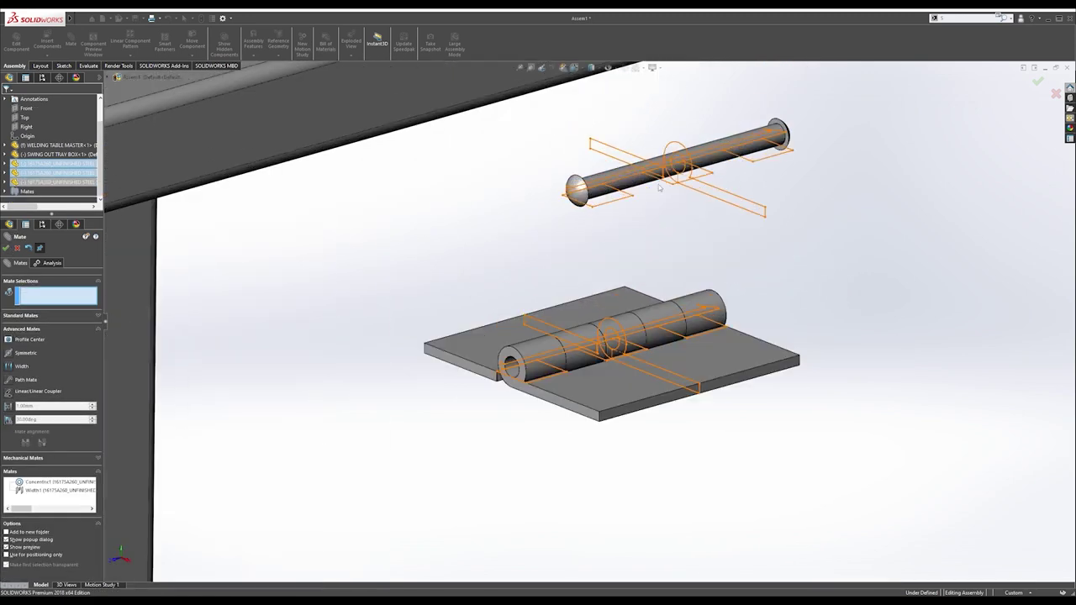
{"action": "left_click", "coordinate": [632, 172]}
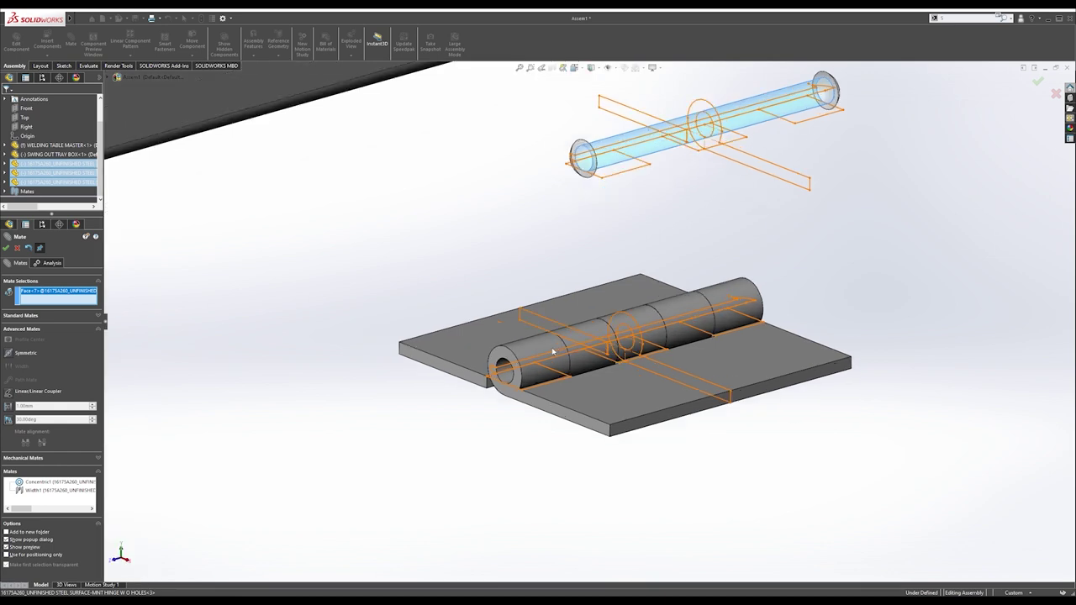
{"action": "scroll", "coordinate": [490, 375], "scroll_direction": "down", "scroll_amount": 3}
{"action": "left_click", "coordinate": [490, 382]}
{"action": "key", "text": "Escape"}
Restart the Mate command and add a concentric mate between the hinge knuckle and the cylindrical face of the pin.
{"action": "key", "text": "s"}
{"action": "left_click", "coordinate": [343, 221]}
{"action": "key", "text": "m"}
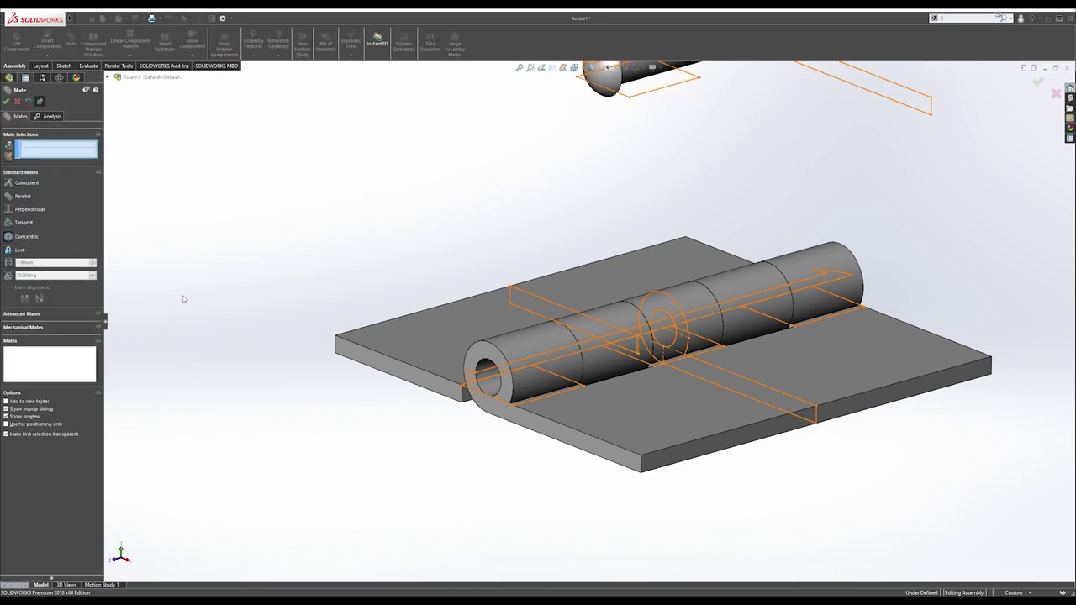
{"action": "scroll", "coordinate": [467, 390], "scroll_direction": "down", "scroll_amount": 3}
{"action": "left_click", "coordinate": [509, 370]}
{"action": "scroll", "coordinate": [512, 370], "scroll_direction": "up", "scroll_amount": 5}
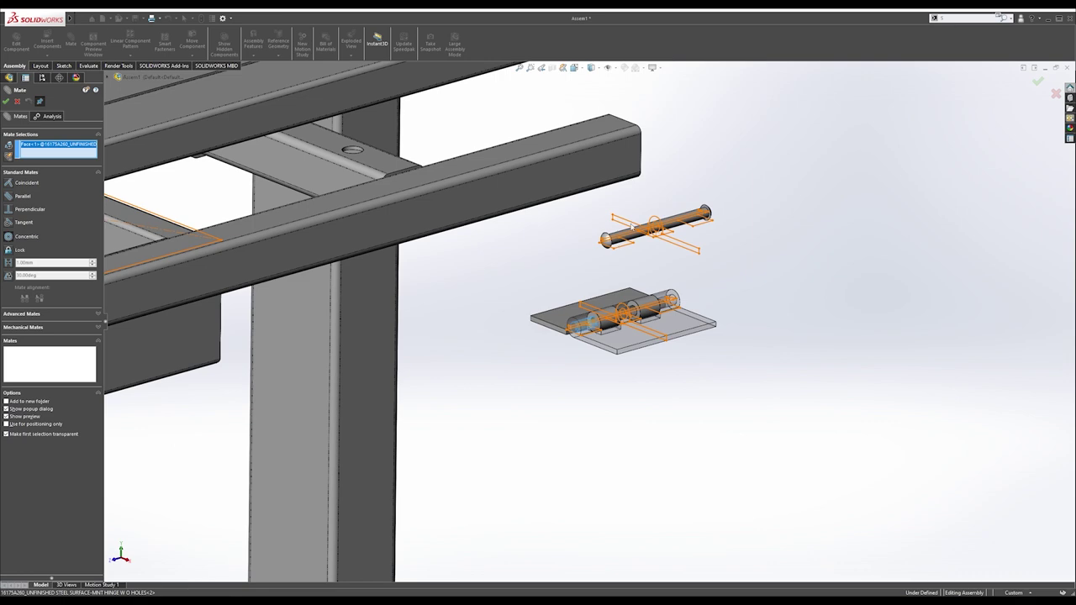
{"action": "scroll", "coordinate": [620, 267], "scroll_direction": "down", "scroll_amount": 2}
{"action": "left_click", "coordinate": [622, 267]}
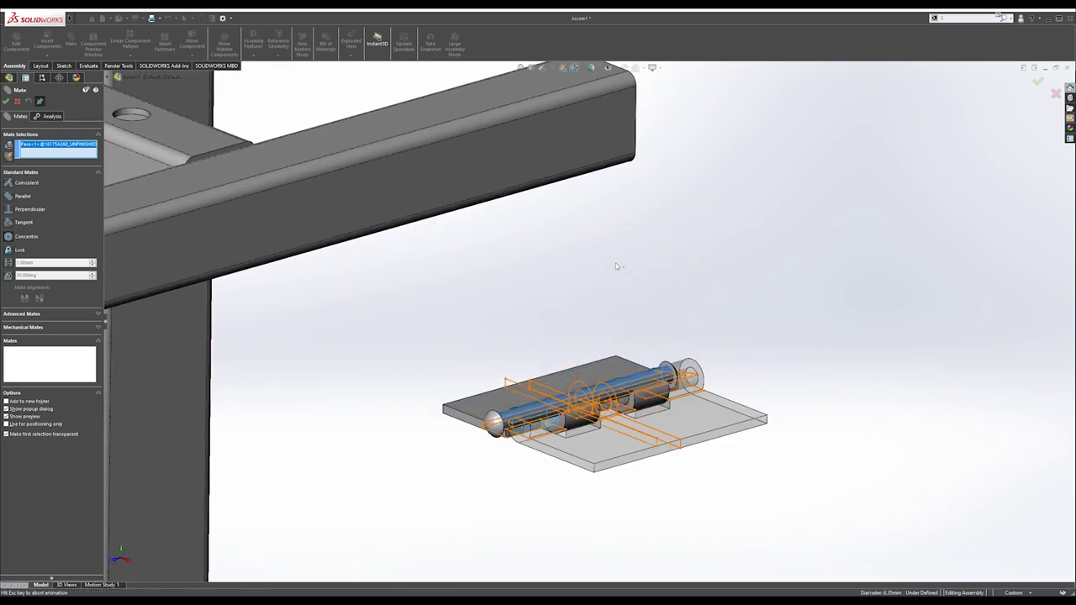
{"action": "left_click", "coordinate": [627, 243]}
Add a coincident mate between the outer knuckle end face of the three-knuckle plate and the underside of the pin head.
{"action": "scroll", "coordinate": [552, 391], "scroll_direction": "down", "scroll_amount": 3}
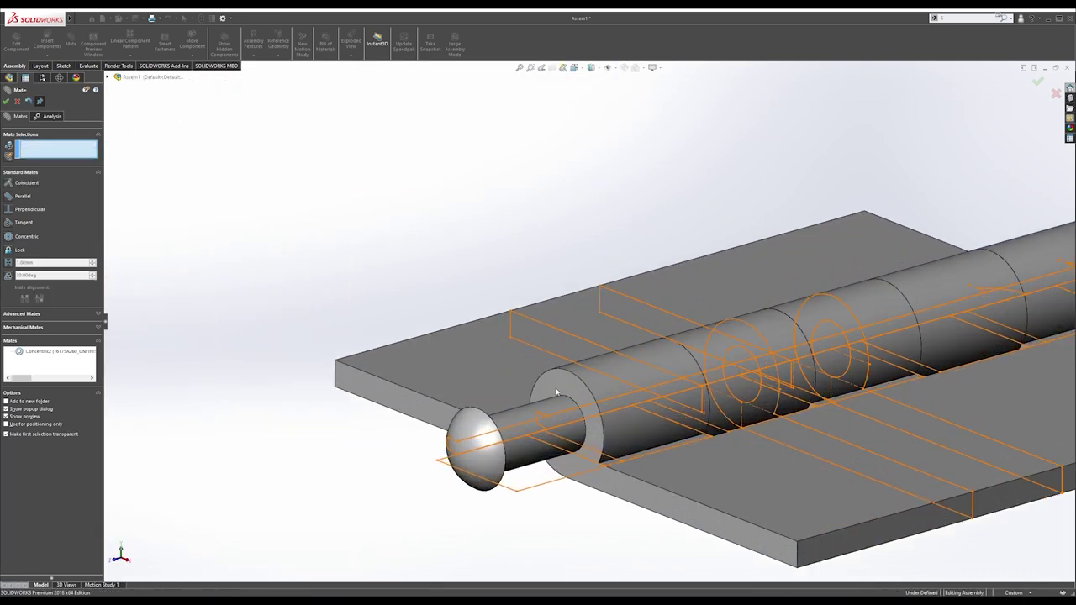
{"action": "left_click", "coordinate": [565, 385]}
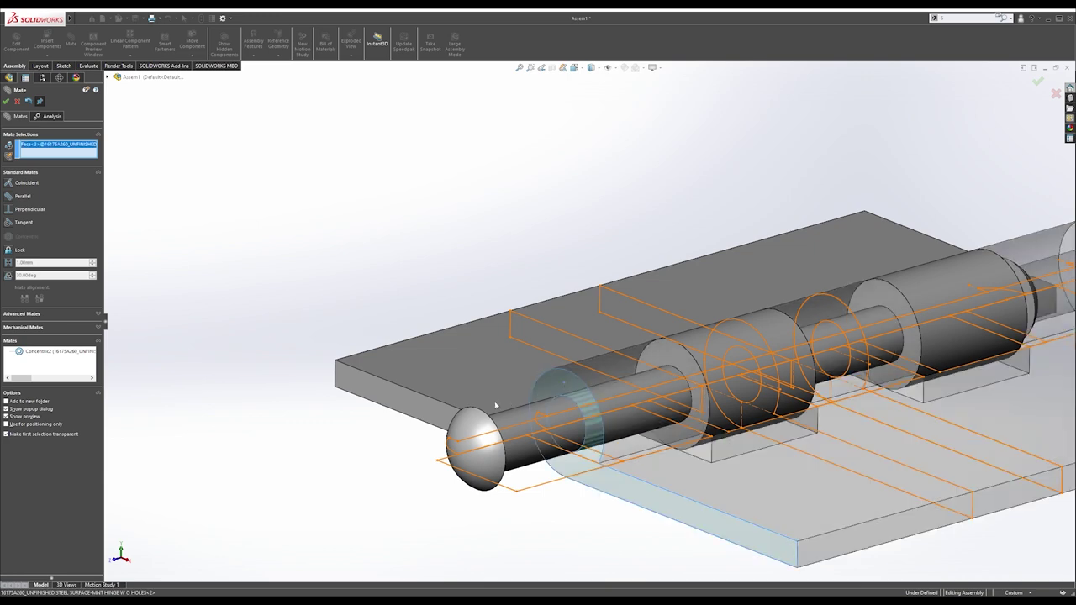
{"action": "middle_click_drag", "start_coordinate": [495, 406], "coordinate": [300, 447]}
{"action": "scroll", "coordinate": [307, 444], "scroll_direction": "down", "scroll_amount": 3}
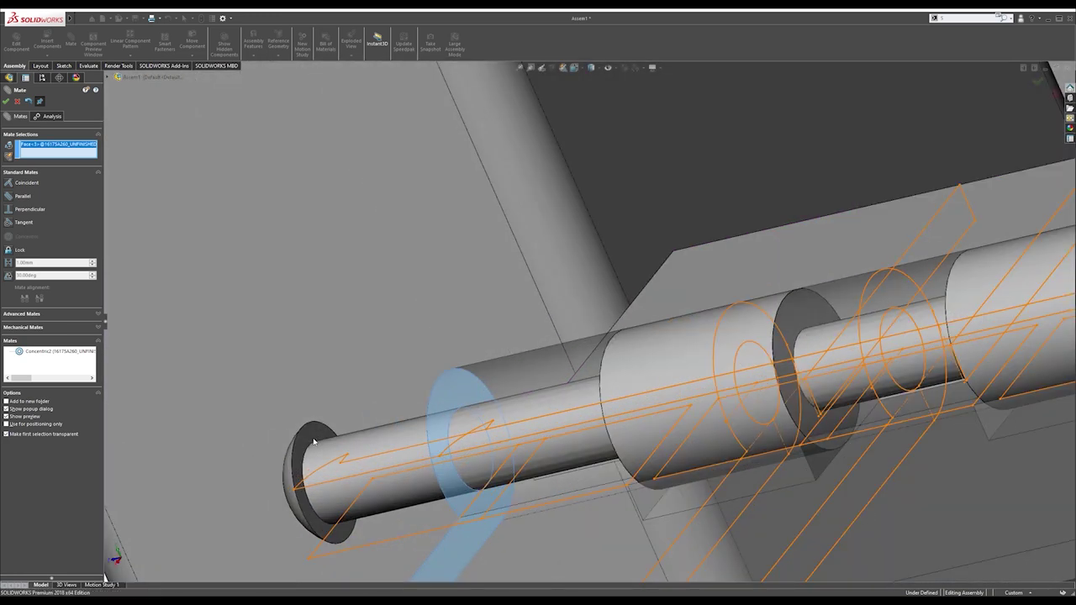
{"action": "left_click", "coordinate": [316, 439]}
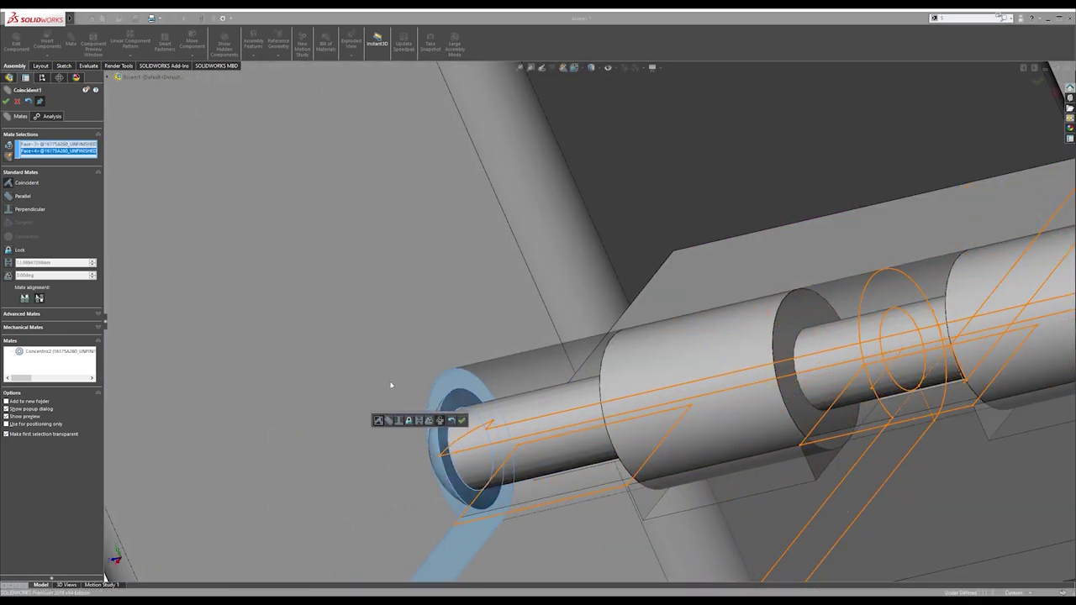
{"action": "left_click", "coordinate": [462, 422]}
Reposition the tray box in open space near the hinge end of the table, and close the Mate command.
{"action": "scroll", "coordinate": [598, 318], "scroll_direction": "up", "scroll_amount": 8}
{"action": "middle_click_drag", "start_coordinate": [598, 317], "coordinate": [647, 321]}
{"action": "scroll", "coordinate": [679, 315], "scroll_direction": "up", "scroll_amount": 2}
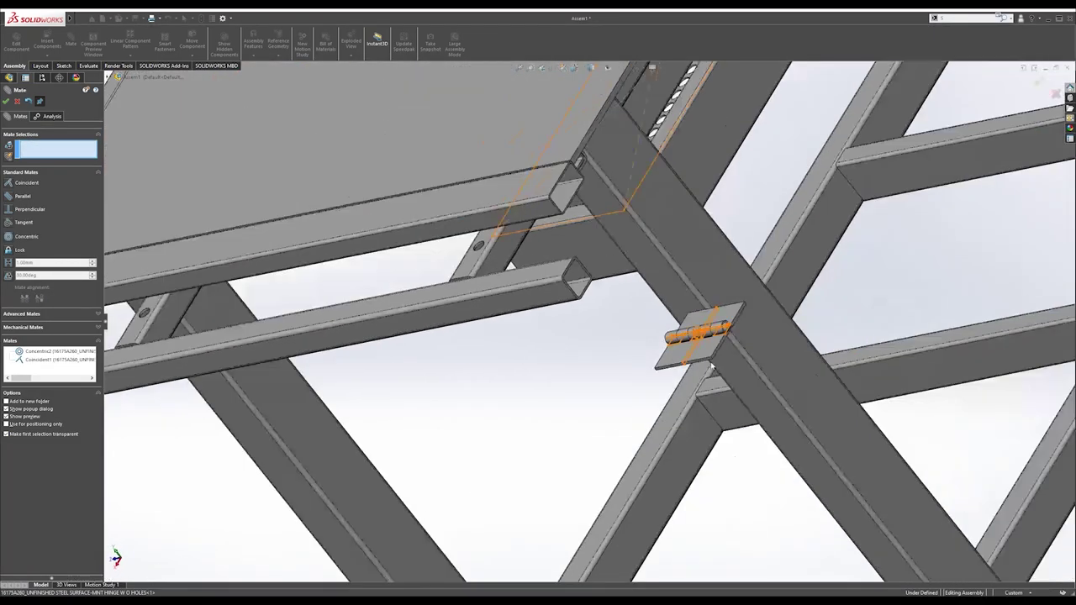
{"action": "scroll", "coordinate": [632, 322], "scroll_direction": "up", "scroll_amount": 3}
{"action": "left_click_drag", "start_coordinate": [626, 265], "coordinate": [803, 290]}
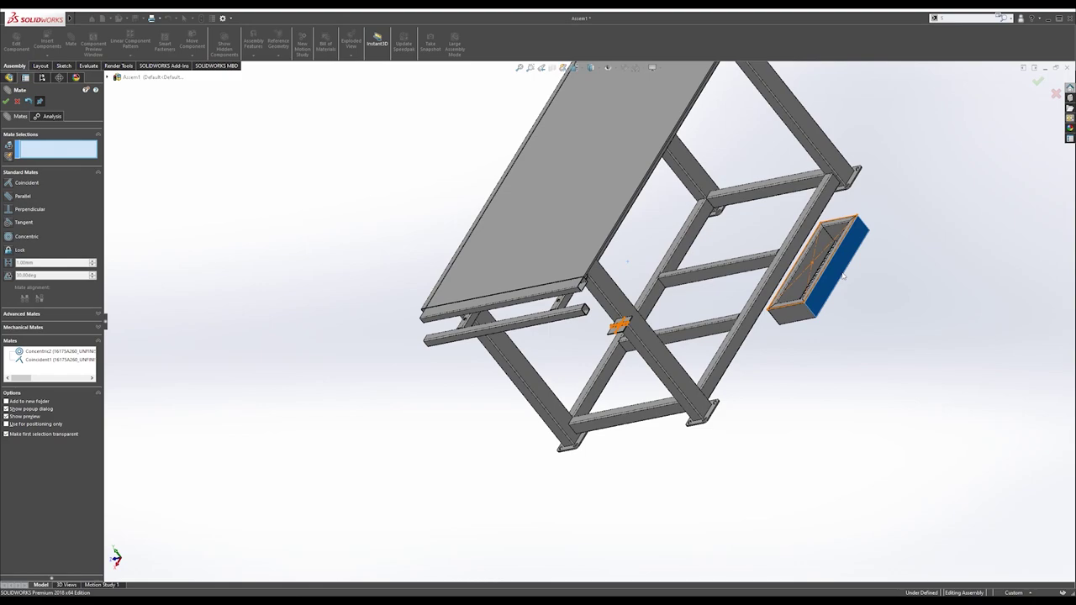
{"action": "scroll", "coordinate": [765, 311], "scroll_direction": "down", "scroll_amount": 3}
{"action": "middle_click_drag", "start_coordinate": [732, 314], "coordinate": [793, 255]}
{"action": "left_click_drag", "start_coordinate": [739, 320], "coordinate": [539, 270]}
{"action": "middle_click_drag", "start_coordinate": [579, 267], "coordinate": [490, 357]}
{"action": "left_click_drag", "start_coordinate": [807, 277], "coordinate": [698, 246]}
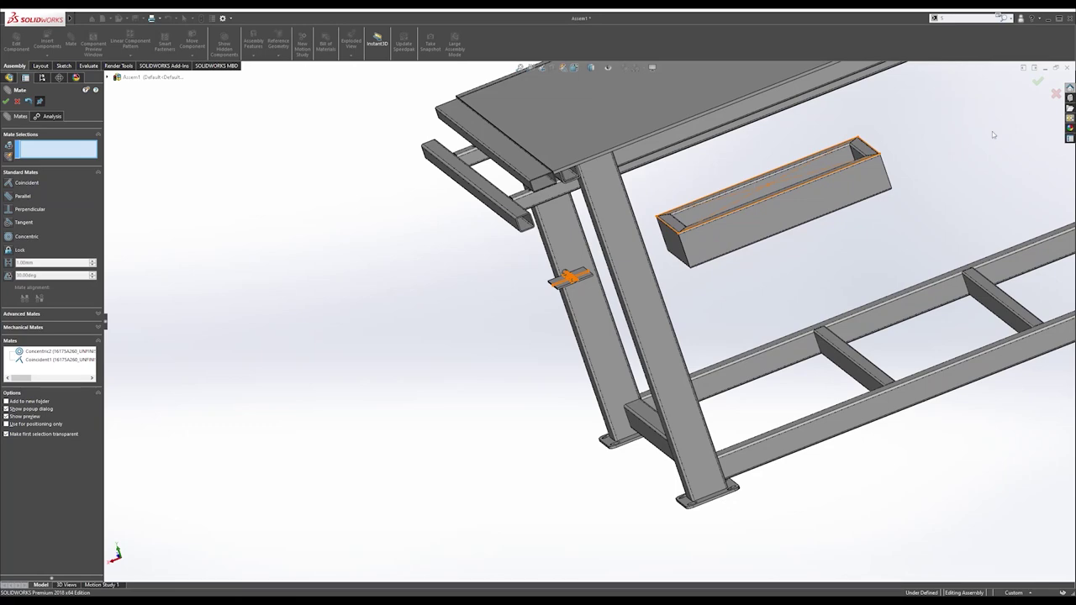
{"action": "left_click", "coordinate": [1038, 81]}
Turn off the display of sketches in the assembly view.
{"action": "scroll", "coordinate": [605, 252], "scroll_direction": "down", "scroll_amount": 4}
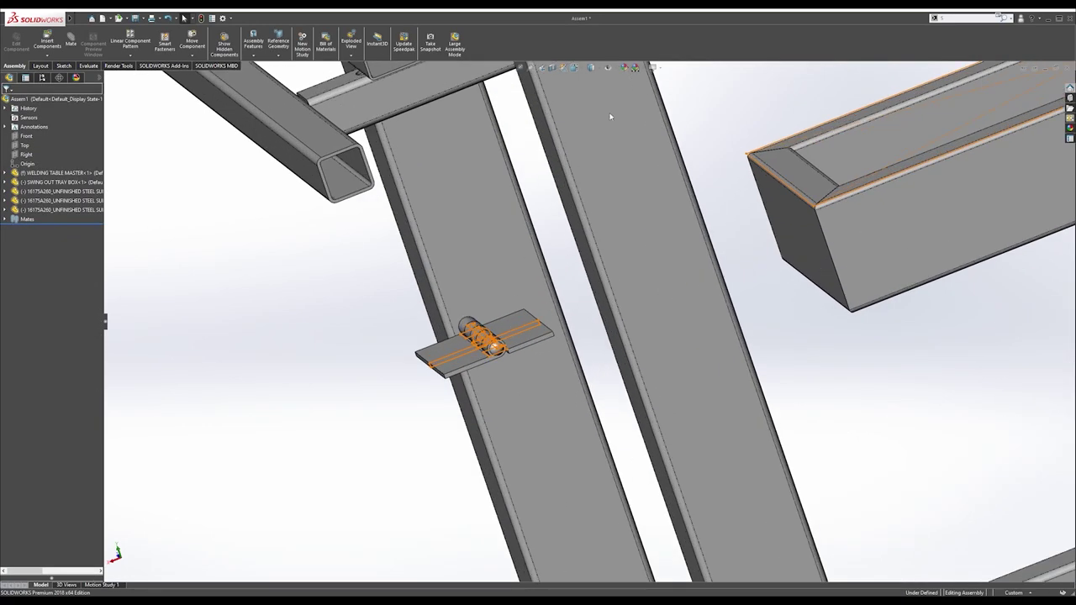
{"action": "left_click", "coordinate": [614, 69]}
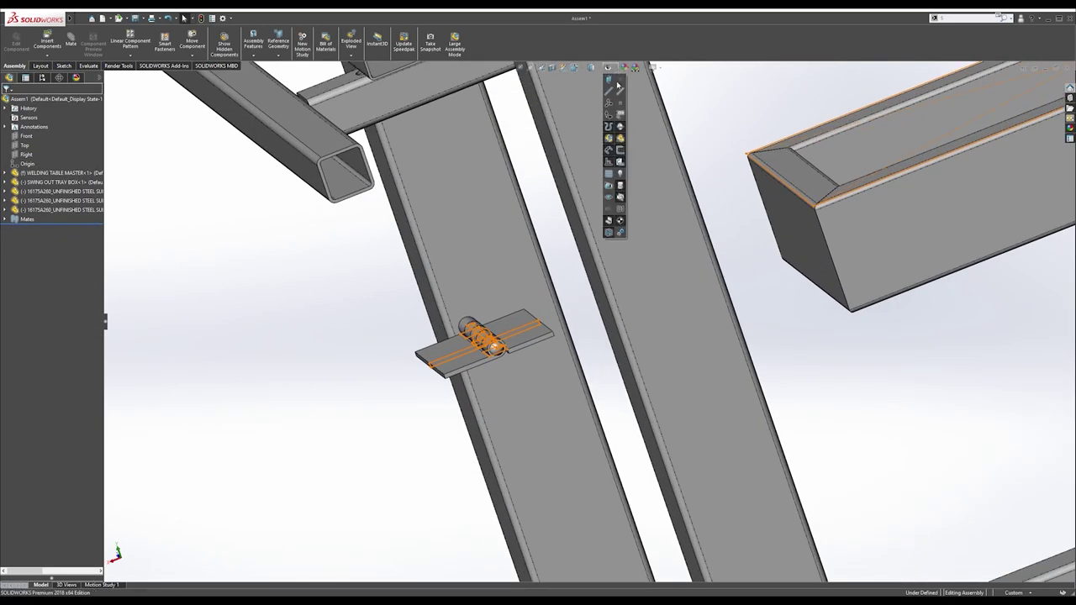
{"action": "left_click", "coordinate": [620, 151]}
Rotate the assembled hinge upright, fold its plates and move it between the table legs beside the tray box.
{"action": "left_click_drag", "start_coordinate": [510, 334], "coordinate": [773, 305]}
{"action": "right_click_drag", "start_coordinate": [717, 321], "coordinate": [670, 157]}
{"action": "right_click_drag", "start_coordinate": [768, 280], "coordinate": [875, 418]}
{"action": "left_click_drag", "start_coordinate": [875, 421], "coordinate": [758, 254]}
{"action": "middle_click_drag", "start_coordinate": [757, 255], "coordinate": [632, 306]}
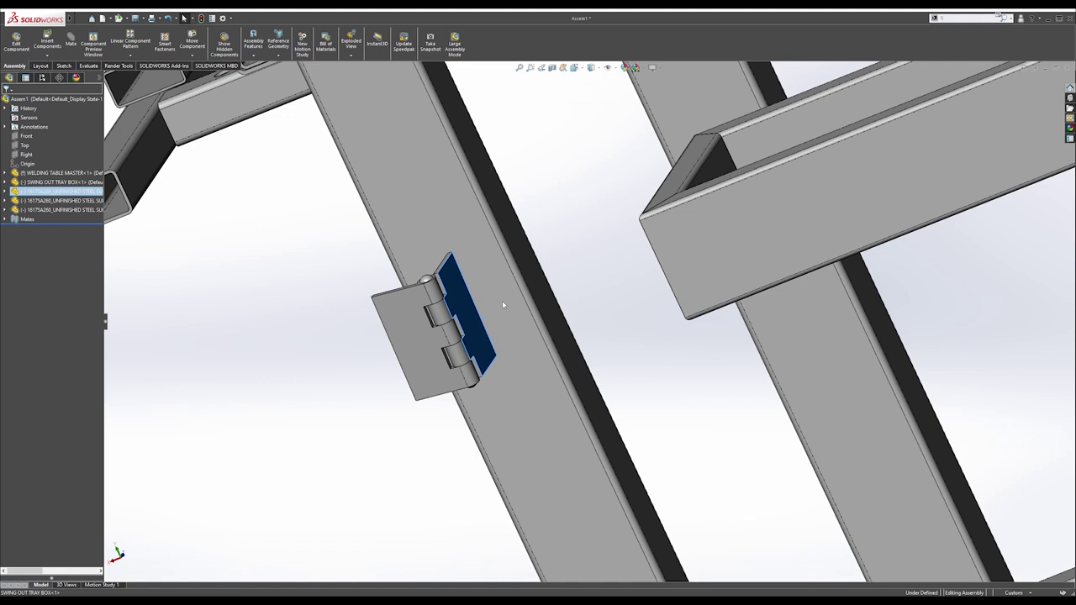
{"action": "left_click_drag", "start_coordinate": [475, 316], "coordinate": [574, 238]}
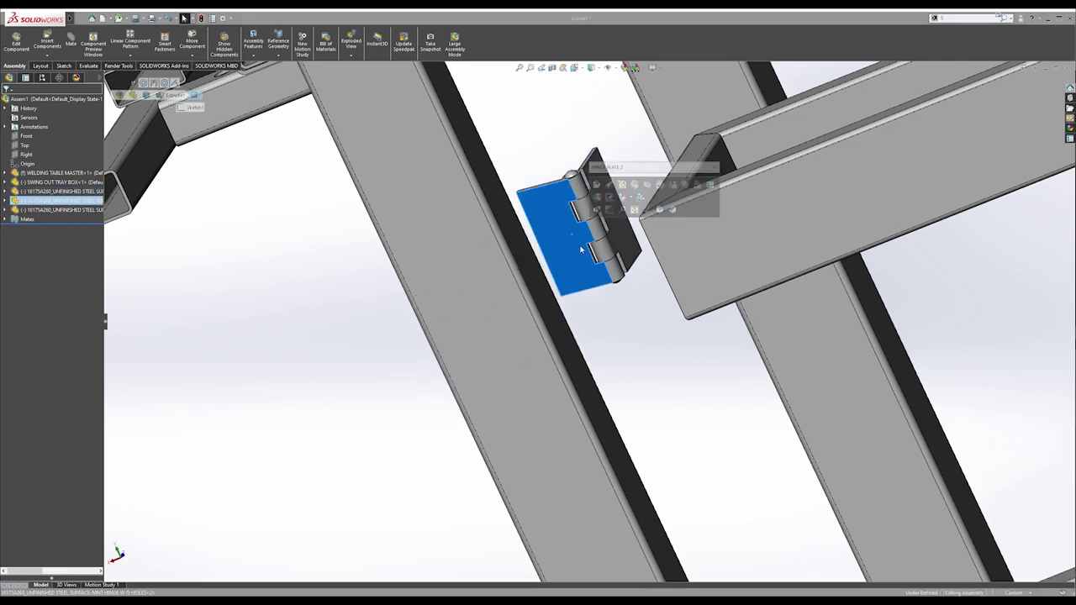
Add a coincident mate between the flat face of the HINGE PLATE 2 component and the face of the table leg.
{"action": "key", "text": "s"}
{"action": "left_click", "coordinate": [590, 254]}
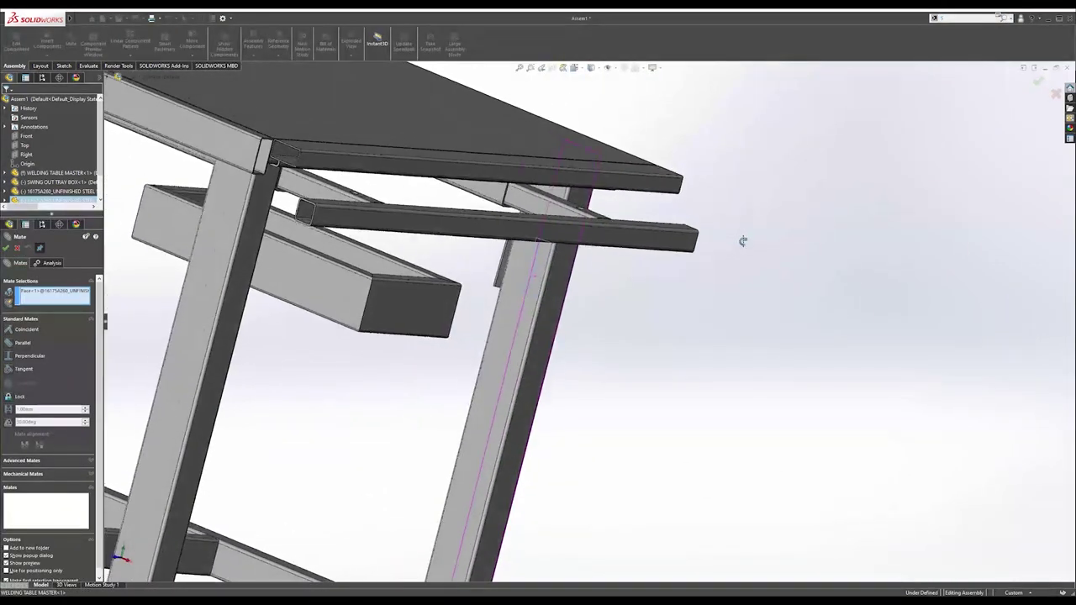
{"action": "left_click", "coordinate": [525, 269]}
{"action": "left_click", "coordinate": [514, 263]}
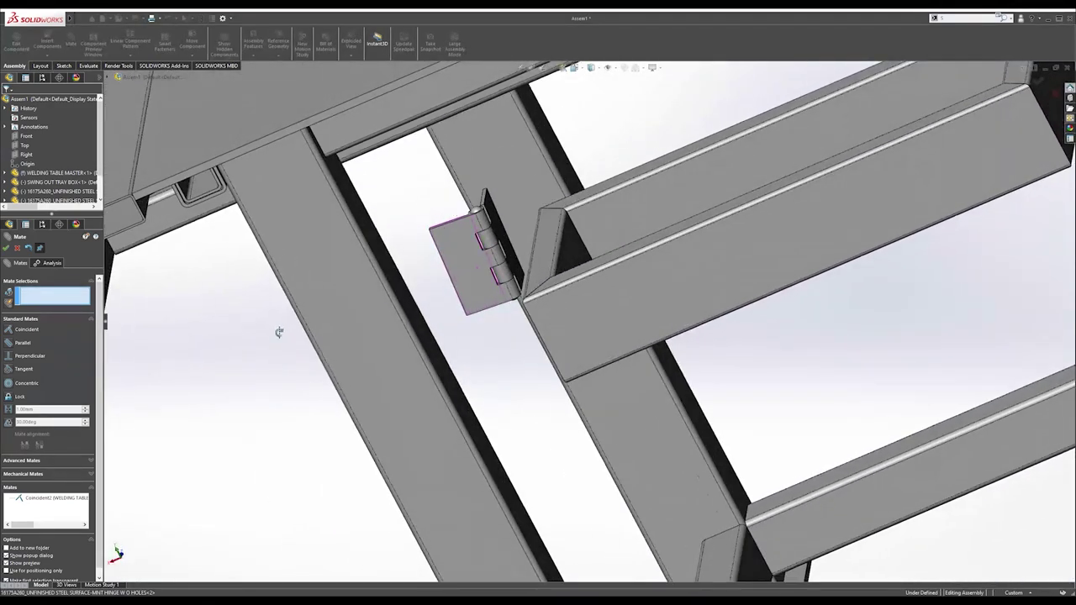
Add a coincident mate between the flat face of the free hinge plate and the outer end face of the tray box.
{"action": "left_click", "coordinate": [494, 217]}
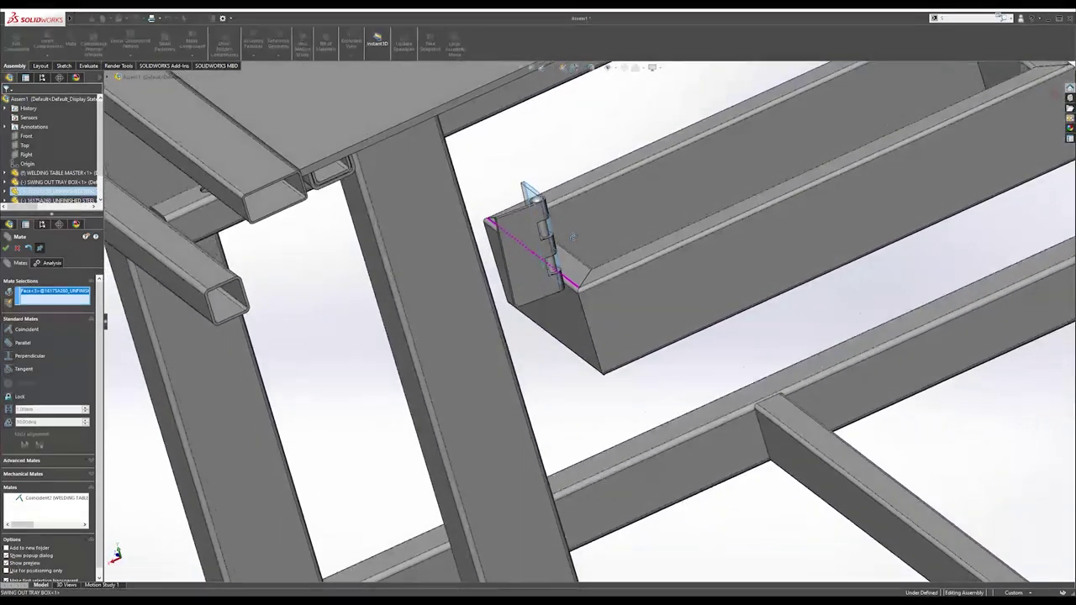
{"action": "middle_click_drag", "start_coordinate": [572, 238], "coordinate": [562, 302]}
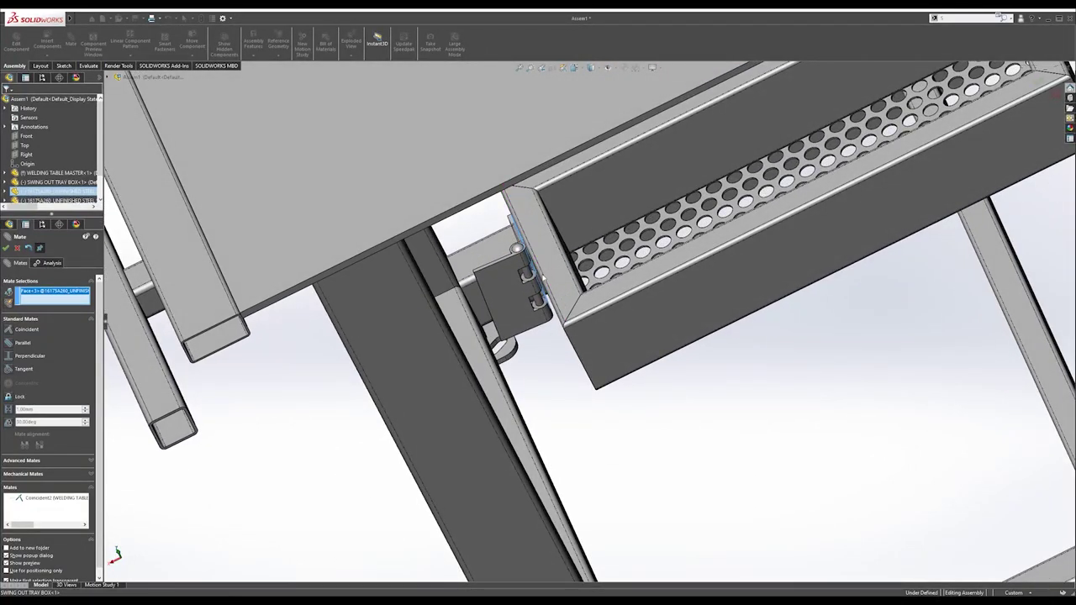
{"action": "middle_click_drag", "start_coordinate": [547, 296], "coordinate": [561, 262]}
{"action": "scroll", "coordinate": [769, 204], "scroll_direction": "down", "scroll_amount": 2}
{"action": "left_click", "coordinate": [769, 204]}
{"action": "right_click", "coordinate": [772, 205]}
{"action": "scroll", "coordinate": [762, 202], "scroll_direction": "up", "scroll_amount": 4}
Add a coincident mate between the upper edge of the hinge plate on the tray and the tray box's top rim face.
{"action": "scroll", "coordinate": [616, 211], "scroll_direction": "down", "scroll_amount": 5}
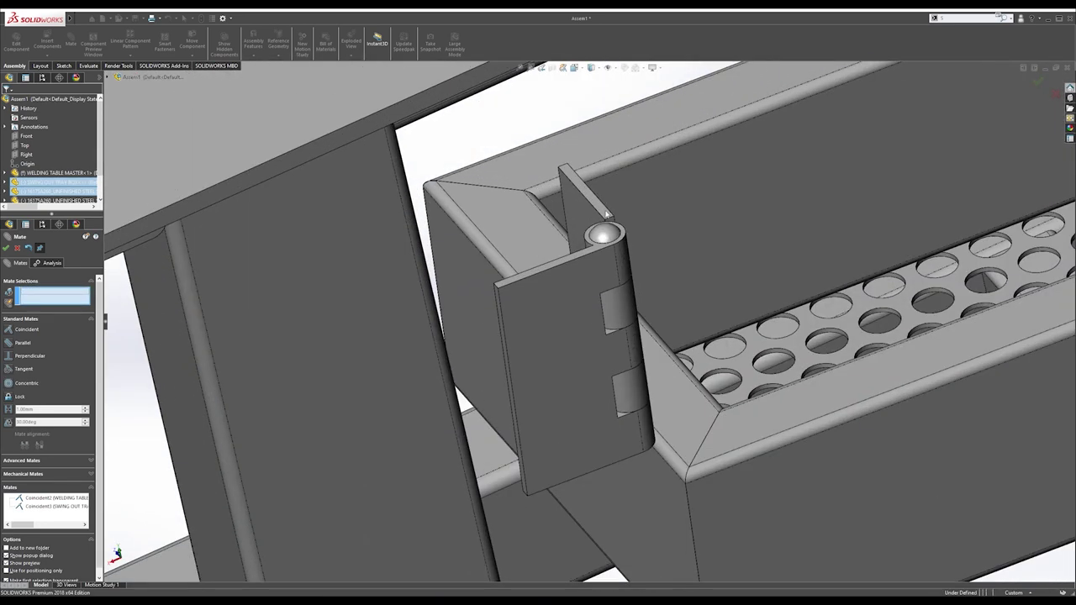
{"action": "left_click", "coordinate": [605, 215]}
{"action": "left_click", "coordinate": [749, 427]}
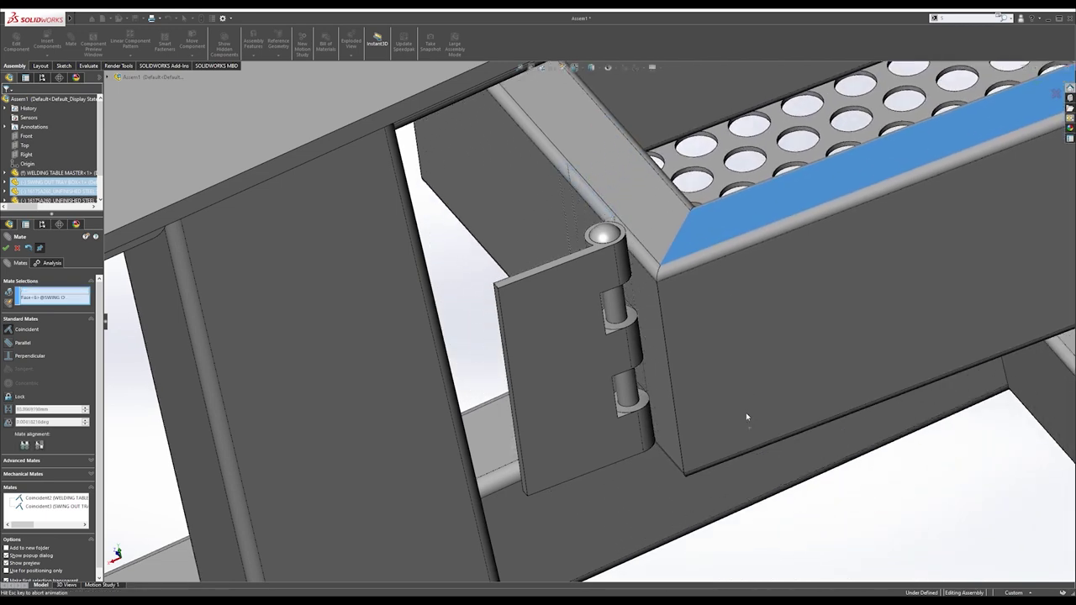
{"action": "key", "text": "Return"}
Move the mated tray box and hinge toward the table leg to test how they travel together.
{"action": "middle_click_drag", "start_coordinate": [601, 290], "coordinate": [592, 293]}
{"action": "left_click_drag", "start_coordinate": [593, 293], "coordinate": [554, 270]}
{"action": "mouse_move", "coordinate": [554, 269]}
{"action": "middle_mouse_down"}
{"action": "mouse_move", "coordinate": [577, 244]}
{"action": "mouse_move", "coordinate": [554, 262]}
{"action": "middle_mouse_up"}
{"action": "left_click_drag", "start_coordinate": [792, 290], "coordinate": [723, 334]}
{"action": "middle_click_drag", "start_coordinate": [723, 335], "coordinate": [620, 345]}
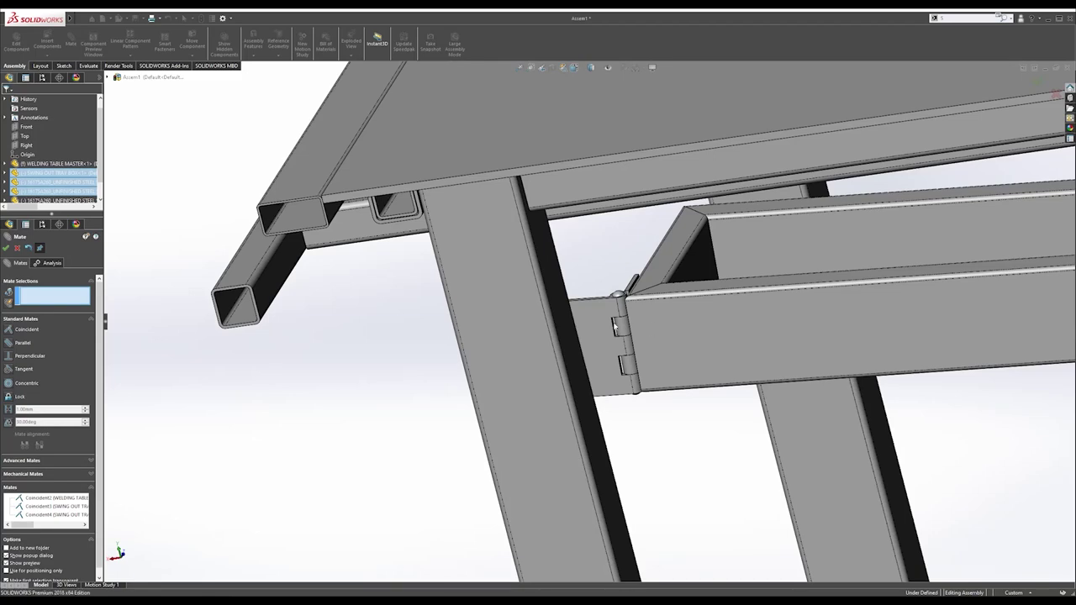
{"action": "left_click_drag", "start_coordinate": [613, 326], "coordinate": [576, 329]}
Mate the upper edge of the leg-side hinge plate to the table leg so the hinge sits square to it.
{"action": "middle_click_drag", "start_coordinate": [614, 322], "coordinate": [791, 349]}
{"action": "mouse_move", "coordinate": [642, 311]}
{"action": "middle_mouse_down"}
{"action": "mouse_move", "coordinate": [679, 312]}
{"action": "mouse_move", "coordinate": [632, 312]}
{"action": "mouse_move", "coordinate": [665, 311]}
{"action": "mouse_move", "coordinate": [656, 327]}
{"action": "mouse_move", "coordinate": [626, 299]}
{"action": "middle_mouse_up"}
{"action": "left_click", "coordinate": [626, 297]}
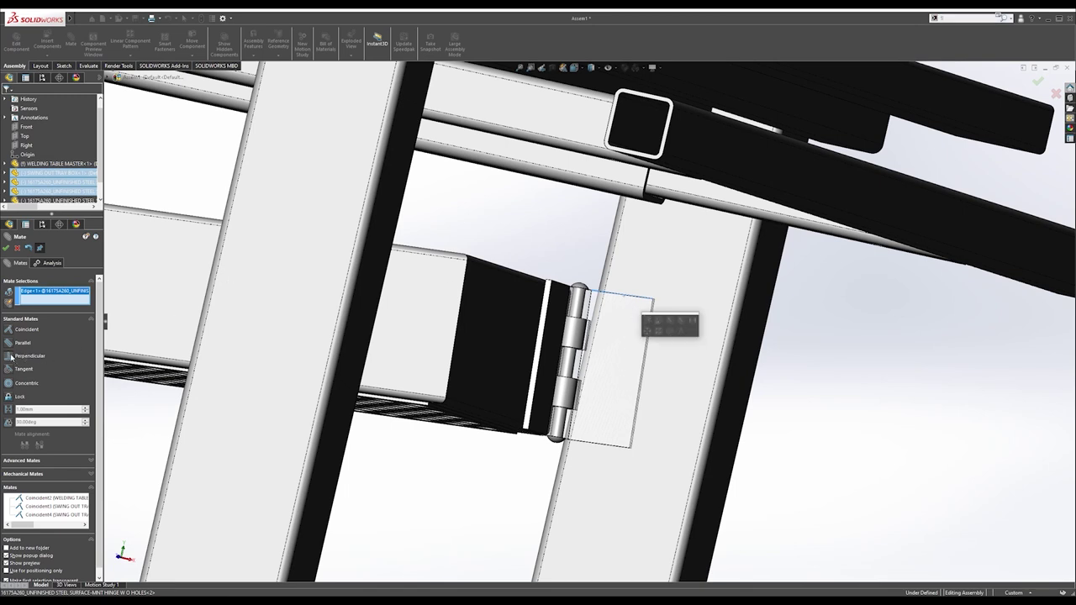
{"action": "left_click", "coordinate": [610, 269]}
{"action": "key", "text": "Return"}
Slide the hinge and tray box across the table leg so the hinge pin sits just outside the leg's edge.
{"action": "scroll", "coordinate": [578, 282], "scroll_direction": "up", "scroll_amount": 3}
{"action": "middle_click_drag", "start_coordinate": [579, 284], "coordinate": [442, 351]}
{"action": "left_click_drag", "start_coordinate": [607, 375], "coordinate": [652, 377]}
{"action": "mouse_move", "coordinate": [558, 345]}
{"action": "middle_mouse_down"}
{"action": "mouse_move", "coordinate": [523, 345]}
{"action": "mouse_move", "coordinate": [581, 347]}
{"action": "mouse_move", "coordinate": [548, 329]}
{"action": "middle_mouse_up"}
{"action": "scroll", "coordinate": [533, 330], "scroll_direction": "down", "scroll_amount": 2}
{"action": "left_click_drag", "start_coordinate": [531, 326], "coordinate": [508, 325]}
{"action": "middle_click_drag", "start_coordinate": [504, 336], "coordinate": [734, 332]}
{"action": "scroll", "coordinate": [550, 316], "scroll_direction": "down", "scroll_amount": 3}
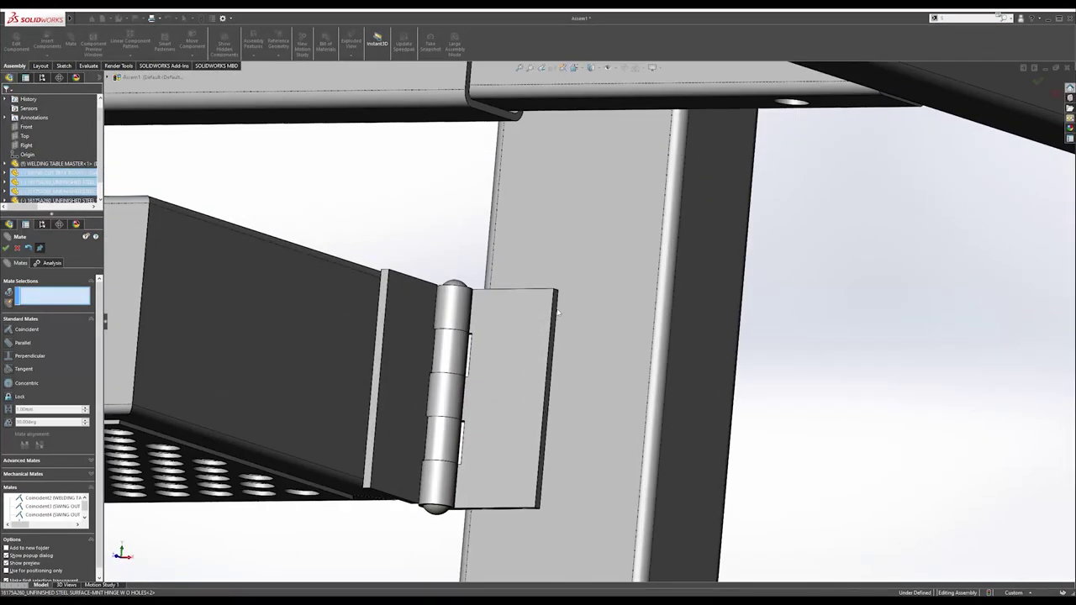
Close the Mate command, nudge the leg-side hinge plate across the leg and check the tray box under the table.
{"action": "left_click", "coordinate": [556, 313]}
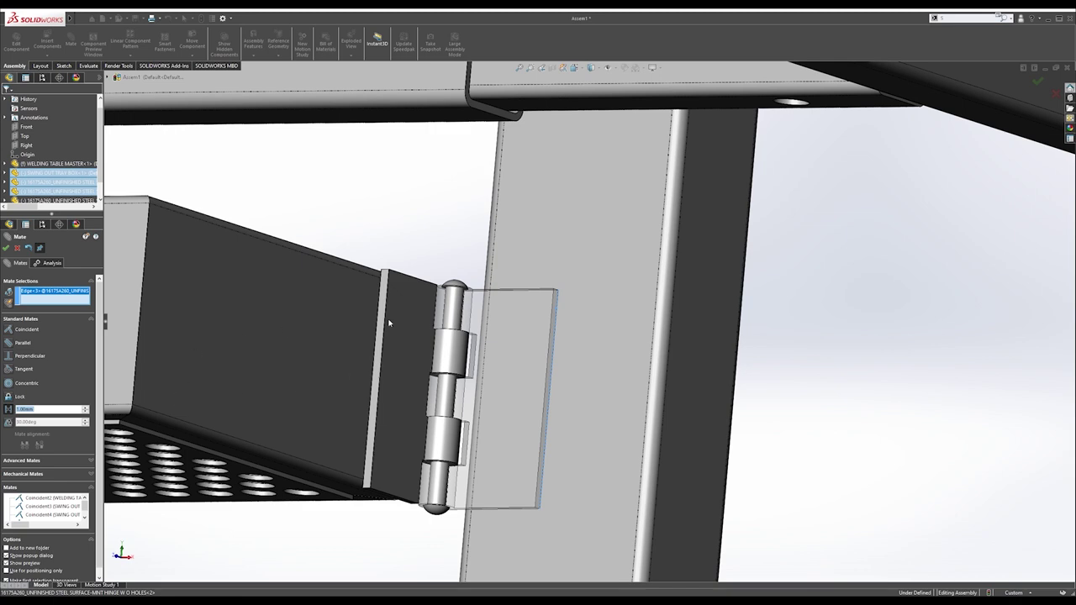
{"action": "key", "text": "Escape"}
{"action": "left_click", "coordinate": [501, 315]}
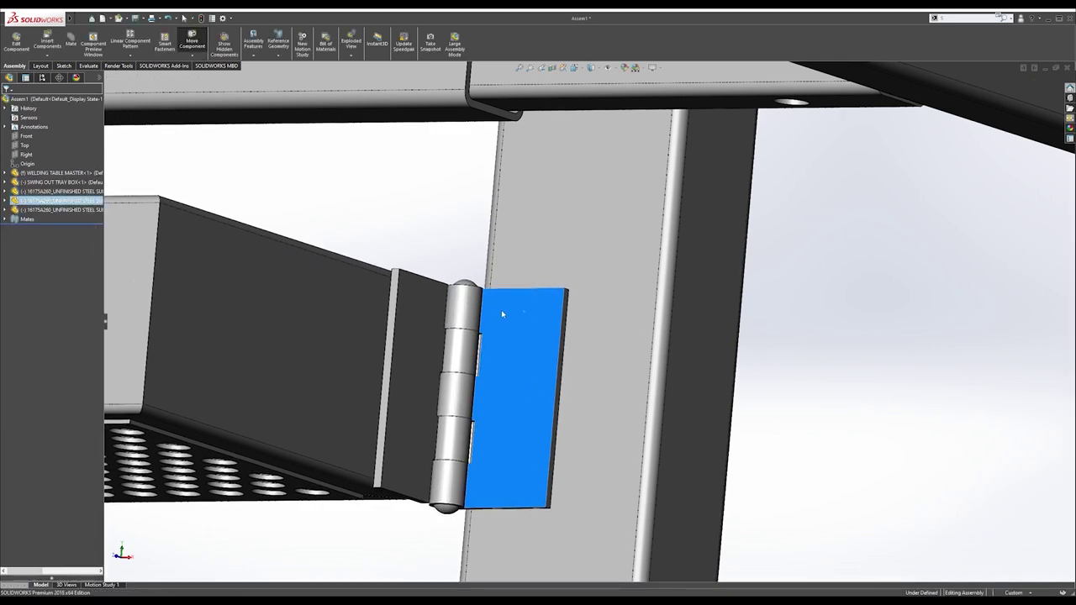
{"action": "scroll", "coordinate": [499, 312], "scroll_direction": "down", "scroll_amount": 5}
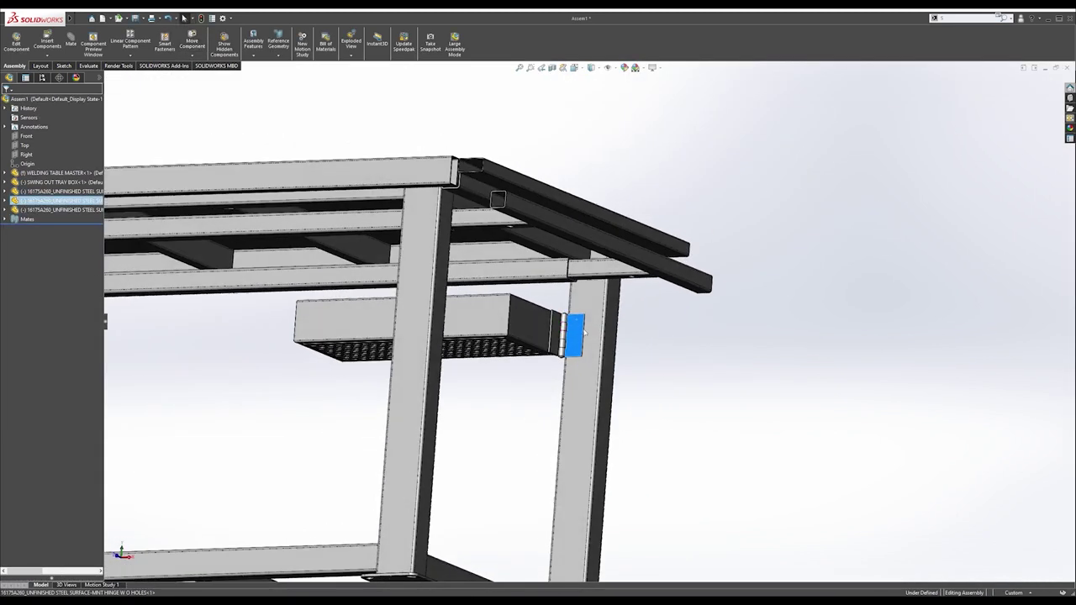
{"action": "scroll", "coordinate": [567, 324], "scroll_direction": "down", "scroll_amount": 3}
{"action": "middle_click_drag", "start_coordinate": [566, 325], "coordinate": [301, 282]}
{"action": "scroll", "coordinate": [565, 328], "scroll_direction": "up", "scroll_amount": 5}
{"action": "middle_click_drag", "start_coordinate": [565, 328], "coordinate": [680, 307]}
{"action": "left_click", "coordinate": [536, 356]}
{"action": "scroll", "coordinate": [723, 386], "scroll_direction": "down", "scroll_amount": 3}
{"action": "scroll", "coordinate": [655, 313], "scroll_direction": "up", "scroll_amount": 5}
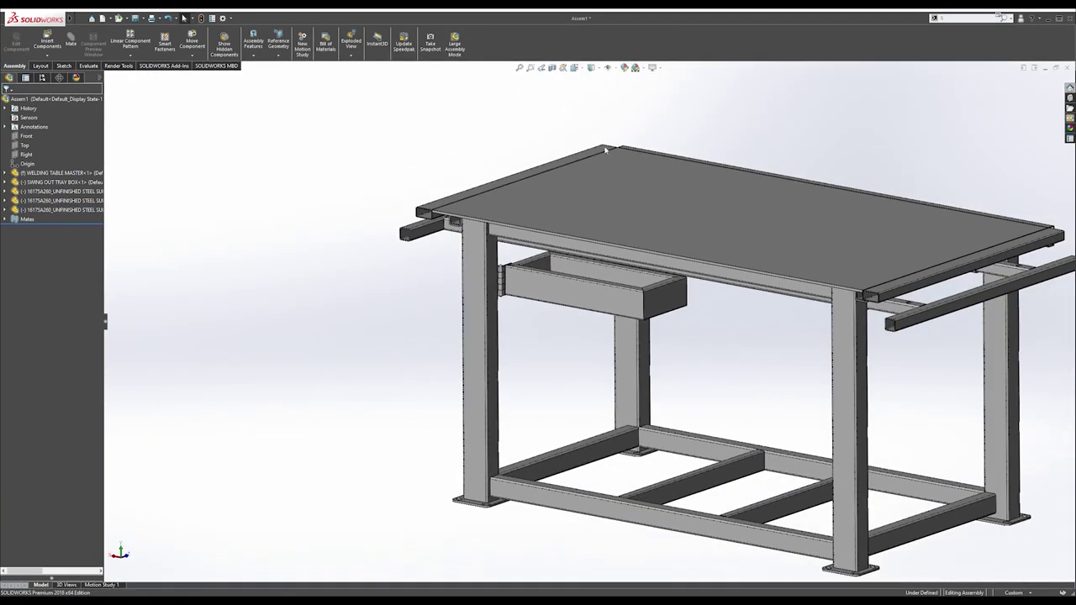
Start a Mirror Components operation using the assembly's Right plane as the mirror plane.
{"action": "left_click", "coordinate": [130, 55]}
{"action": "left_click", "coordinate": [151, 126]}
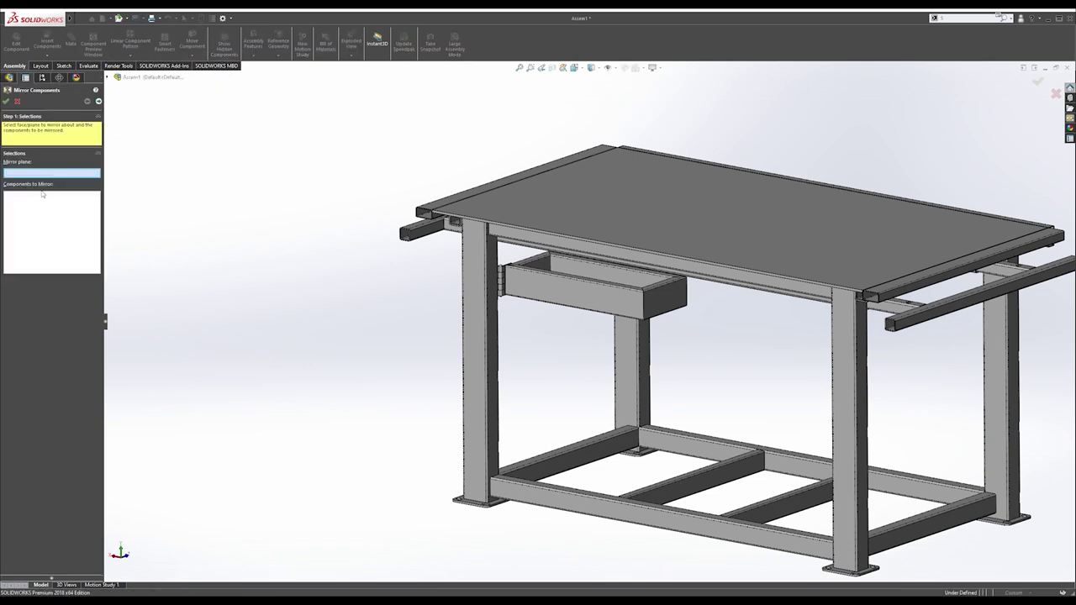
{"action": "left_click", "coordinate": [528, 287]}
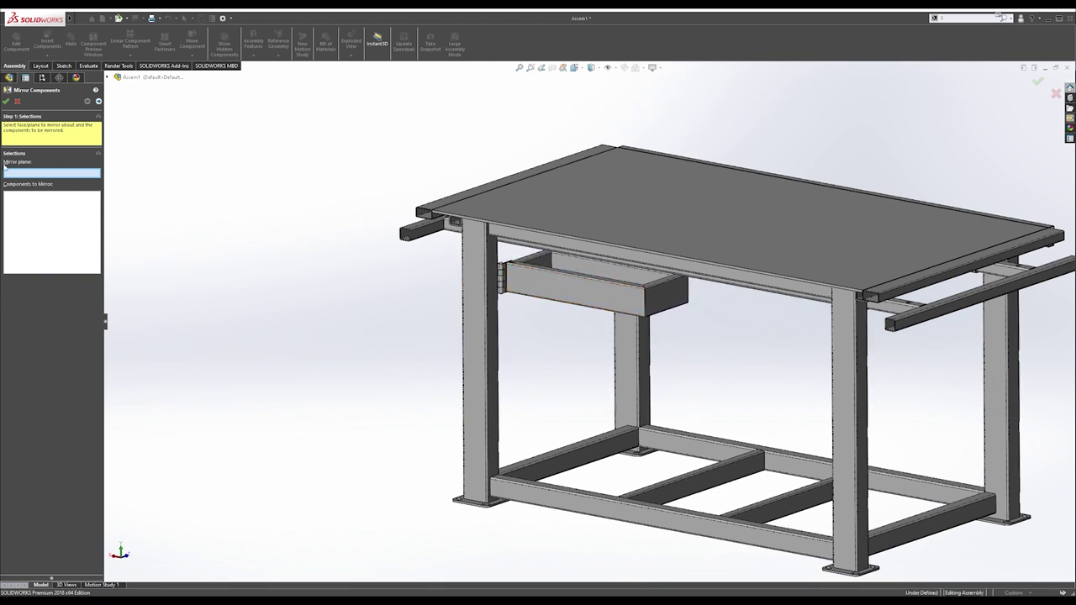
{"action": "mouse_move", "coordinate": [520, 252]}
{"action": "middle_mouse_down"}
{"action": "mouse_move", "coordinate": [510, 181]}
{"action": "mouse_move", "coordinate": [524, 255]}
{"action": "middle_mouse_up"}
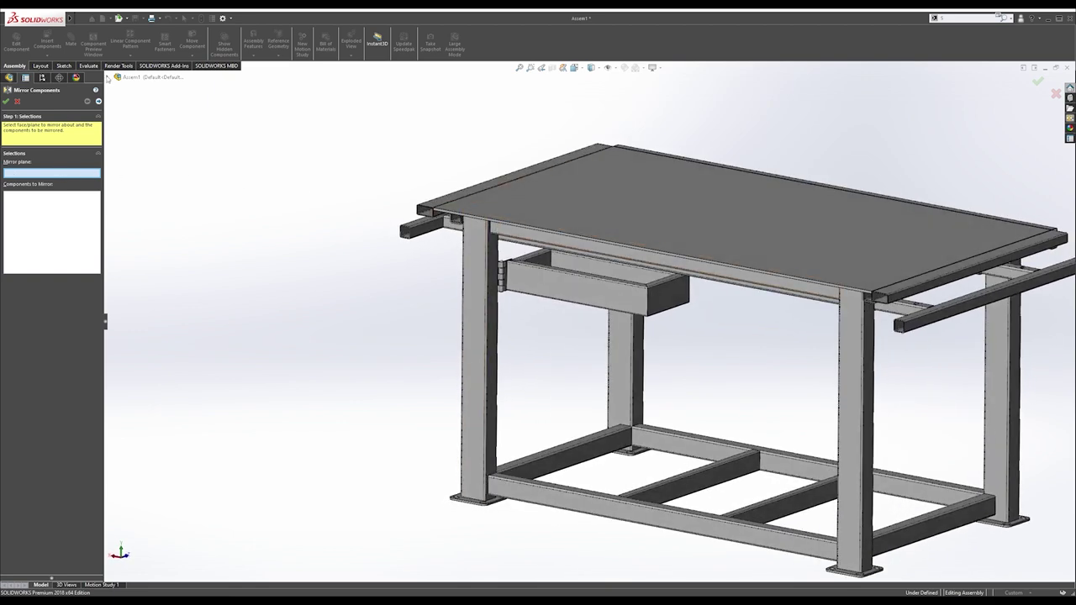
{"action": "left_click", "coordinate": [108, 77]}
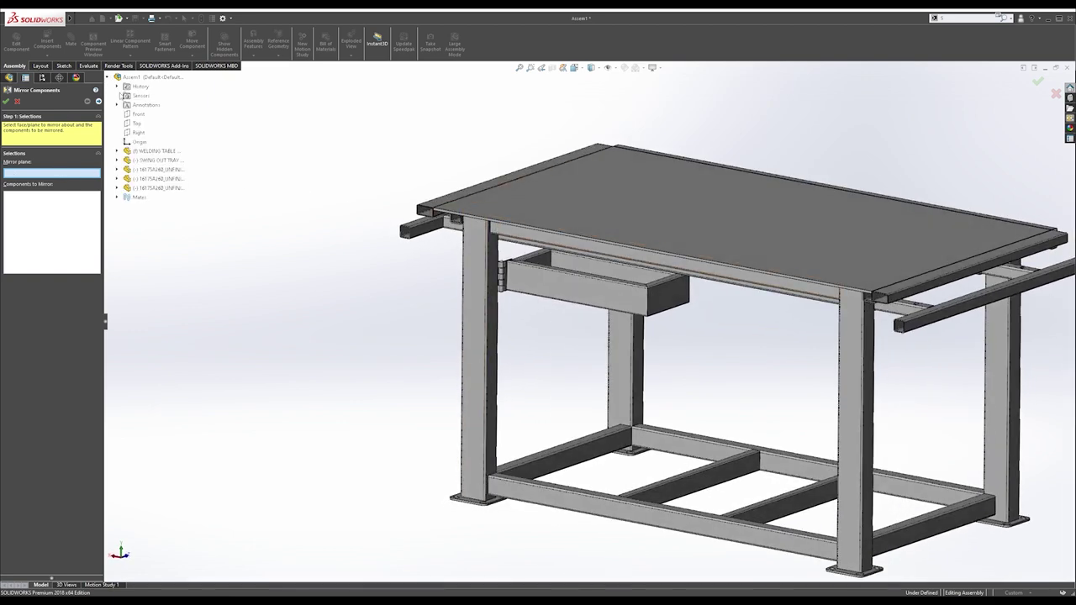
{"action": "left_click", "coordinate": [139, 133]}
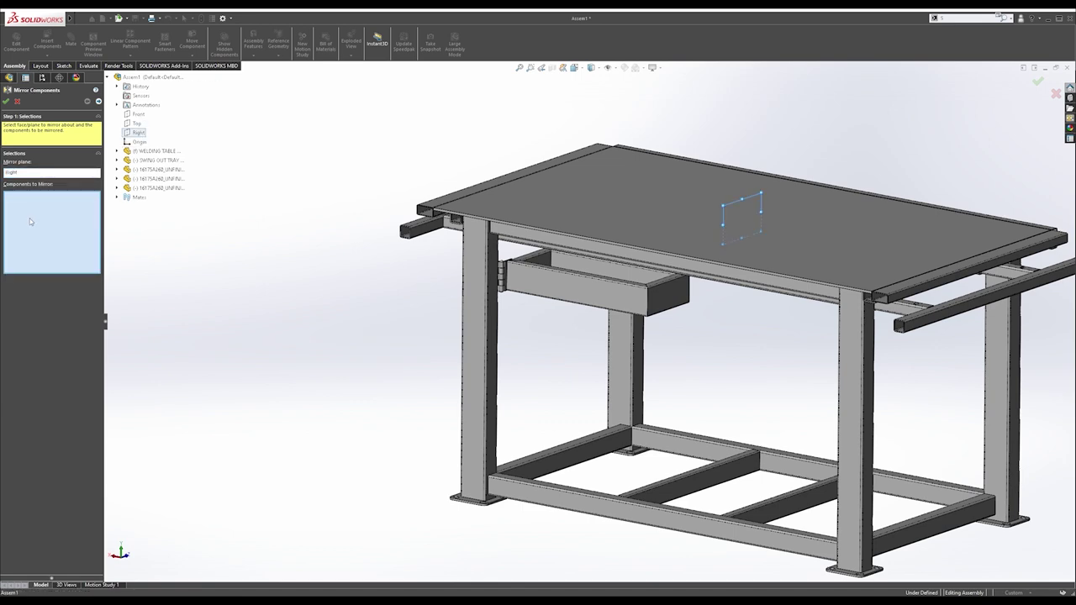
Choose the tray box and all three hinge components to mirror, and continue to the orientation settings.
{"action": "left_click", "coordinate": [534, 286]}
{"action": "scroll", "coordinate": [534, 286], "scroll_direction": "down", "scroll_amount": 5}
{"action": "left_click", "coordinate": [150, 170]}
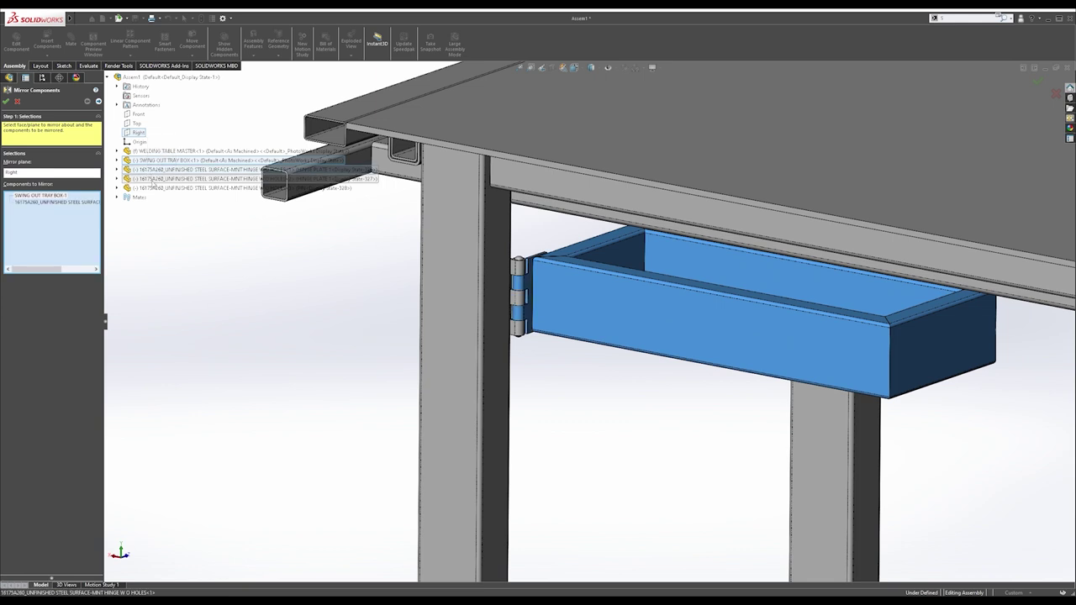
{"action": "left_click", "coordinate": [158, 188]}
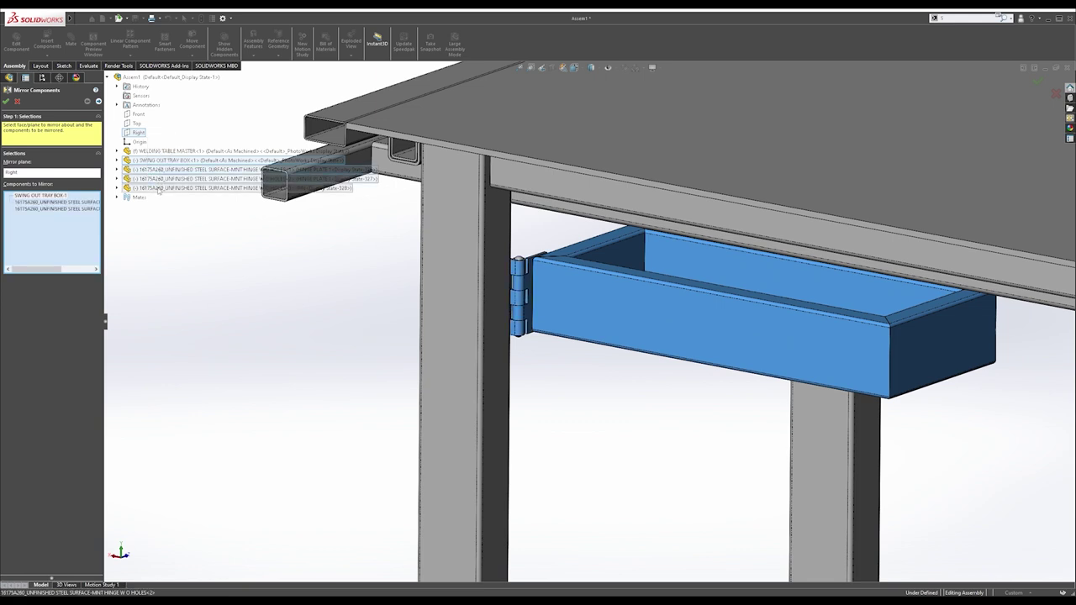
{"action": "left_click", "coordinate": [98, 101]}
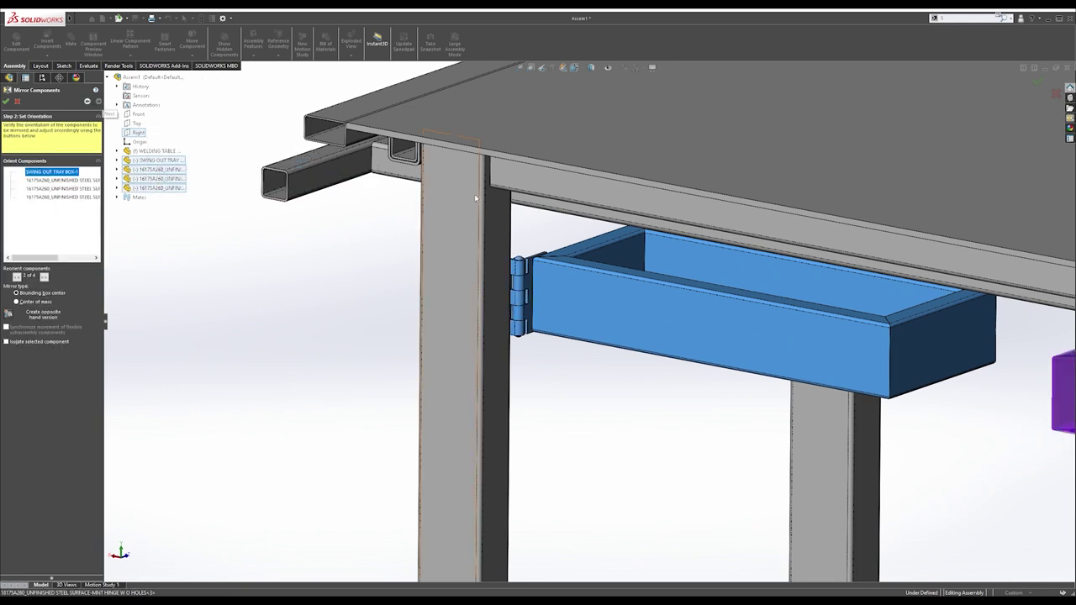
Check the mirrored tray box preview at the opposite leg, complete the mirror and inspect both trays.
{"action": "scroll", "coordinate": [593, 290], "scroll_direction": "up", "scroll_amount": 6}
{"action": "scroll", "coordinate": [770, 304], "scroll_direction": "down", "scroll_amount": 5}
{"action": "scroll", "coordinate": [928, 474], "scroll_direction": "up", "scroll_amount": 5}
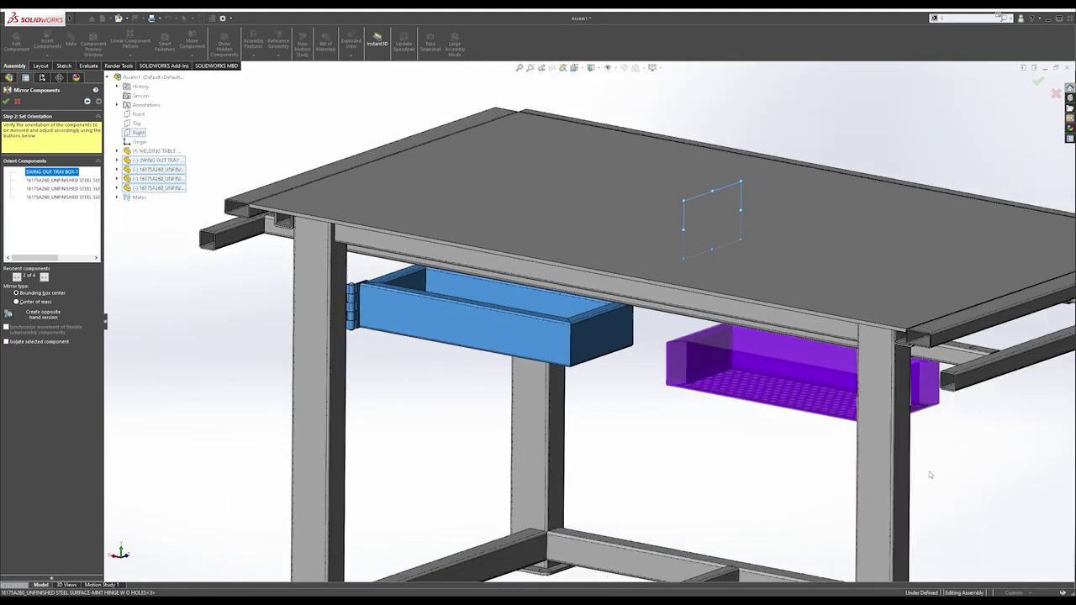
{"action": "middle_click_drag", "start_coordinate": [904, 395], "coordinate": [882, 447]}
{"action": "left_click", "coordinate": [6, 102]}
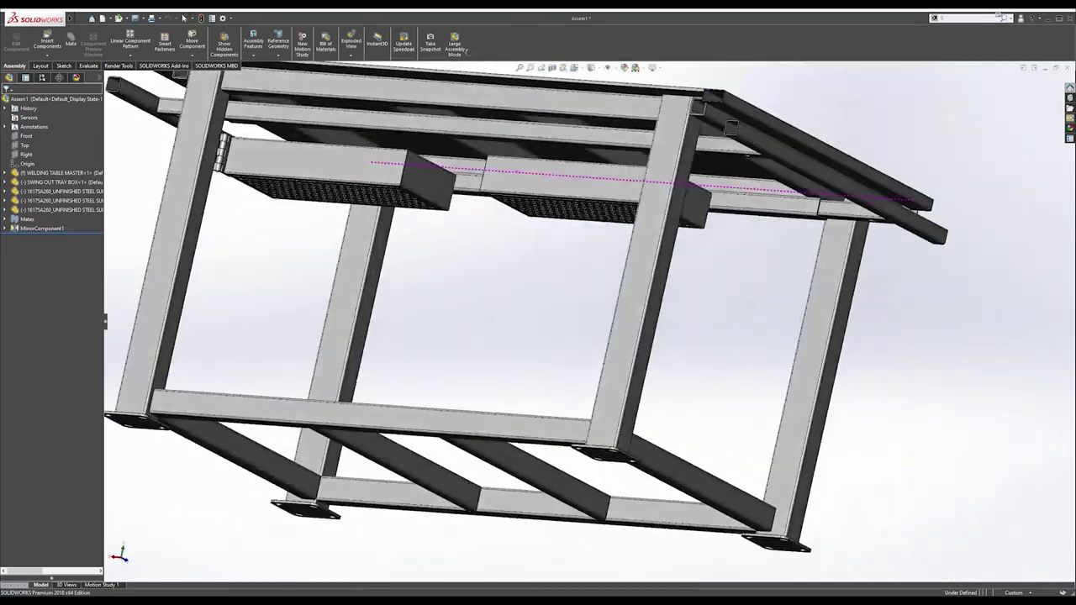
{"action": "middle_click_drag", "start_coordinate": [467, 52], "coordinate": [454, 107]}
{"action": "scroll", "coordinate": [454, 111], "scroll_direction": "up", "scroll_amount": 4}
{"action": "scroll", "coordinate": [455, 253], "scroll_direction": "down", "scroll_amount": 4}
{"action": "middle_click_drag", "start_coordinate": [471, 316], "coordinate": [507, 335]}
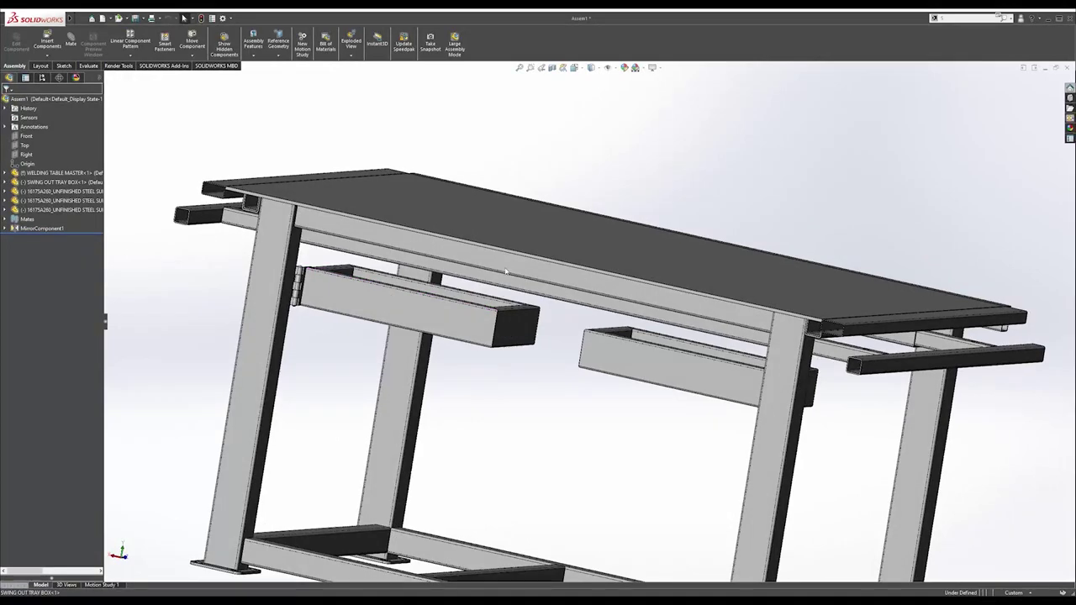
Save the assembly as WELDING TABLE ASSEMBLY in the WELDING TABLE PROJECT folder.
{"action": "left_click", "coordinate": [148, 18]}
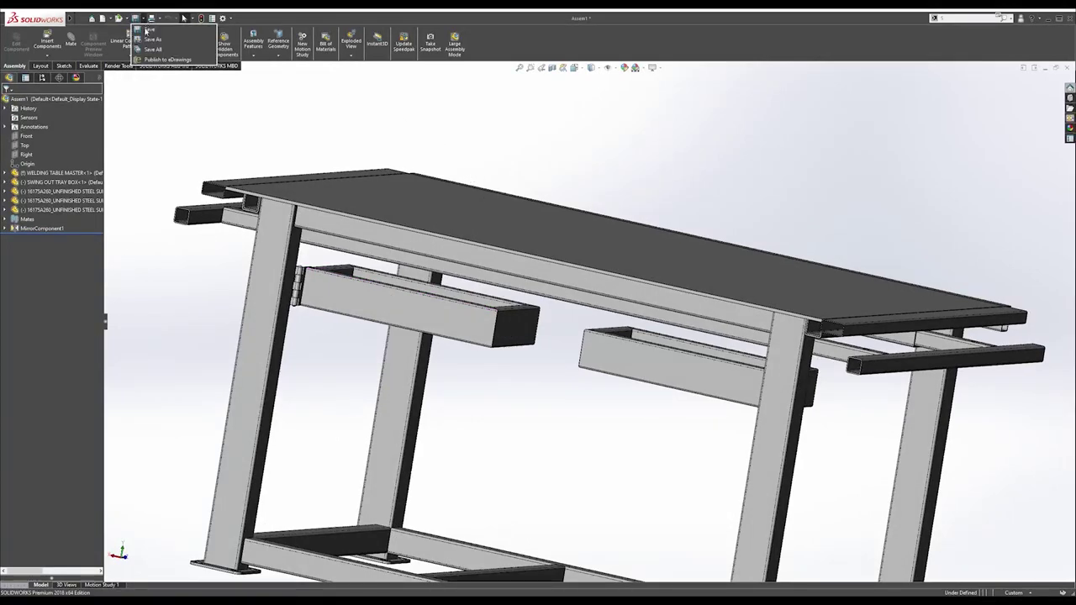
{"action": "left_click", "coordinate": [159, 39]}
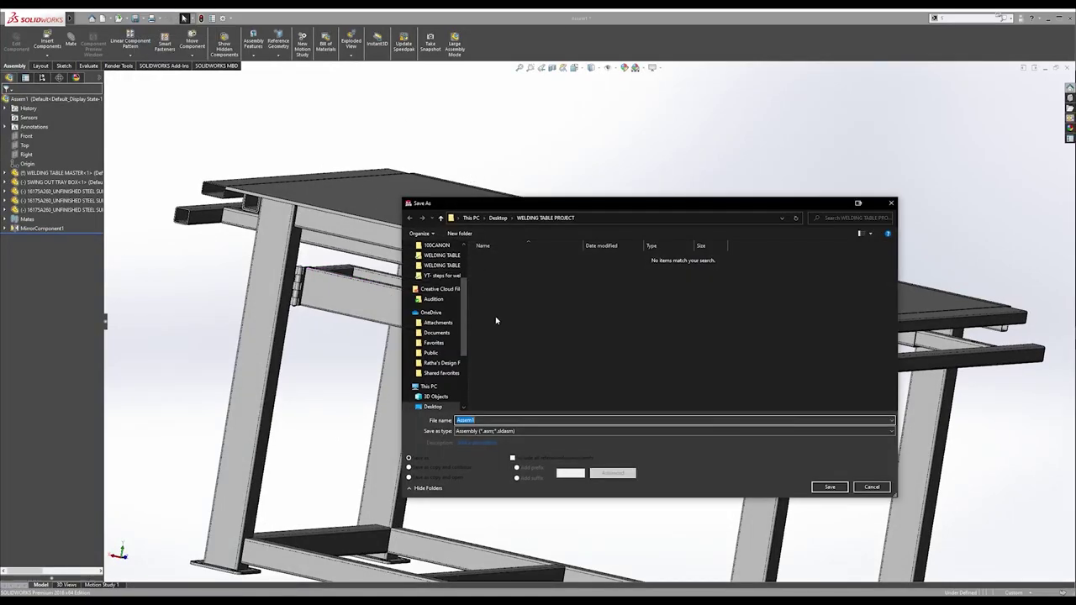
{"action": "type", "text": "WELDING TABLE "}
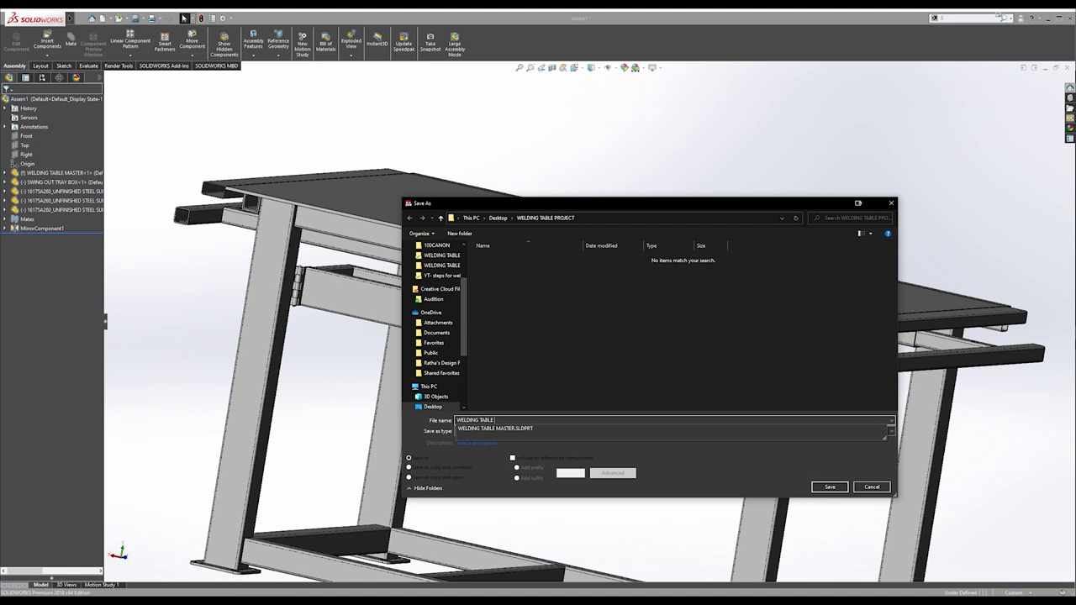
{"action": "type", "text": "ASSEMBLY"}
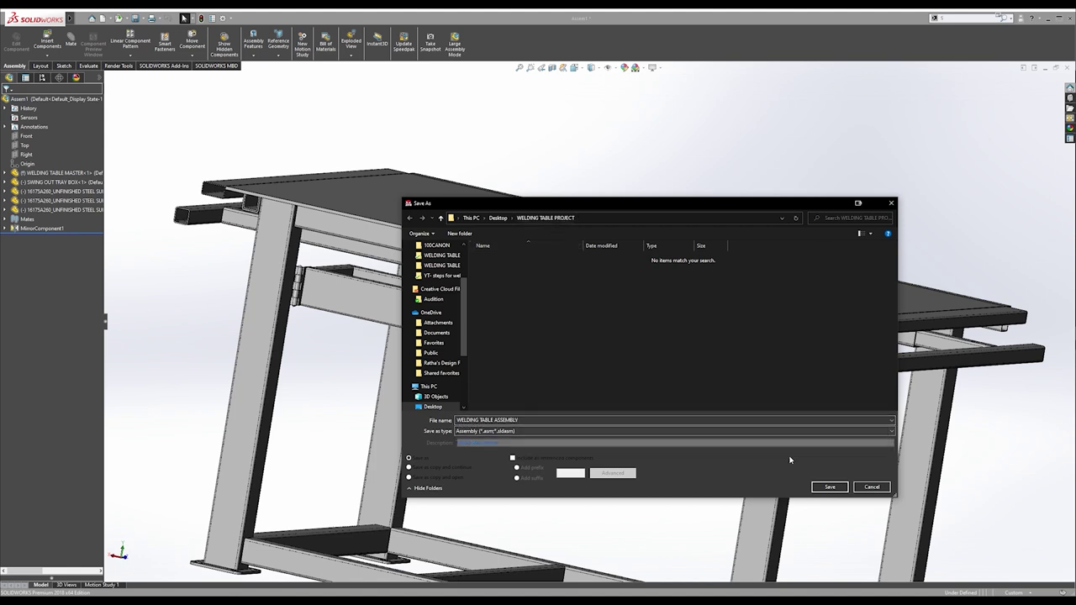
{"action": "left_click", "coordinate": [830, 487]}
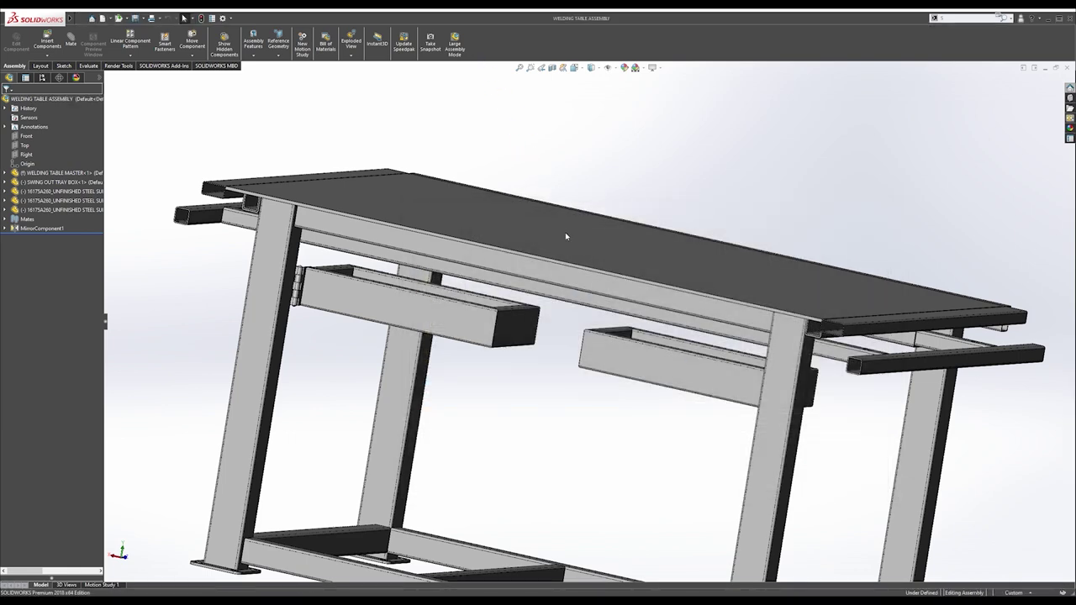
Examine the saved welding table assembly from above, including the tabletop and both tray boxes.
{"action": "scroll", "coordinate": [567, 236], "scroll_direction": "up", "scroll_amount": 2}
{"action": "middle_click_drag", "start_coordinate": [610, 285], "coordinate": [525, 263]}
{"action": "scroll", "coordinate": [636, 292], "scroll_direction": "down", "scroll_amount": 2}
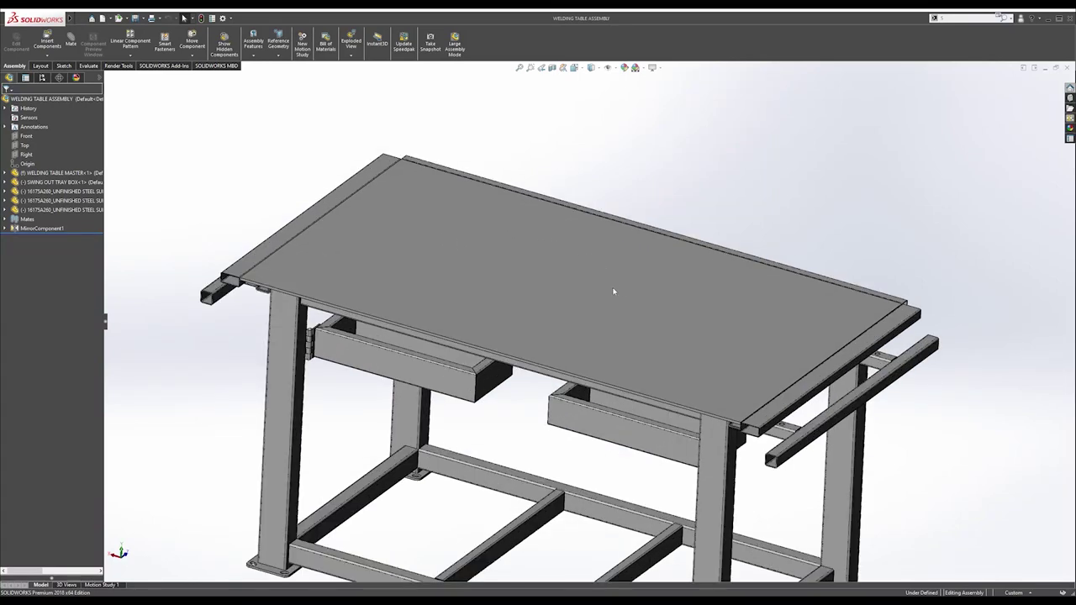
{"action": "left_click", "coordinate": [422, 255]}
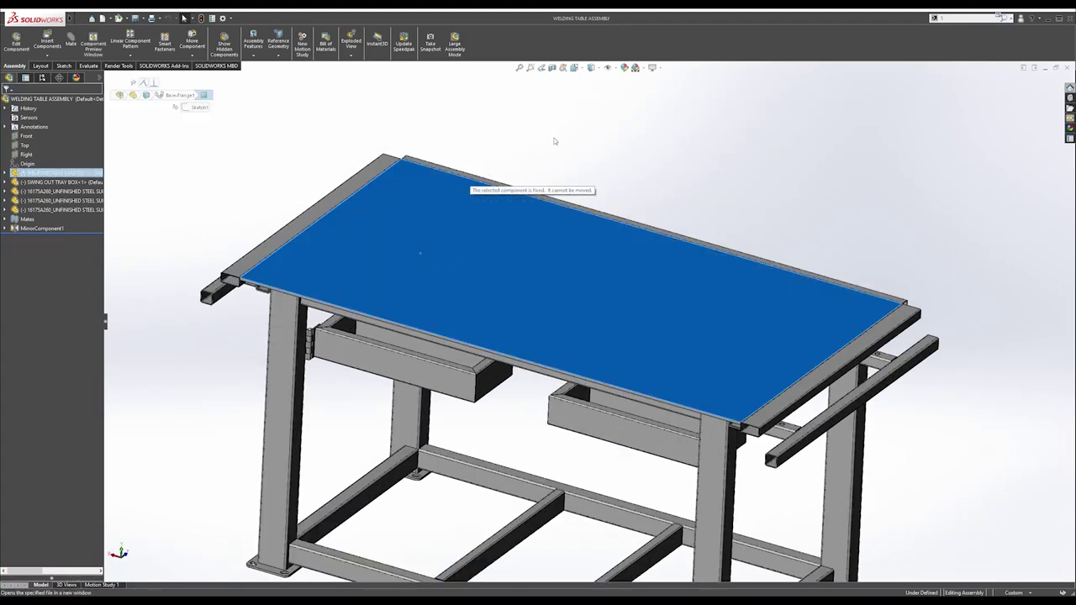
{"action": "key", "text": "Escape"}
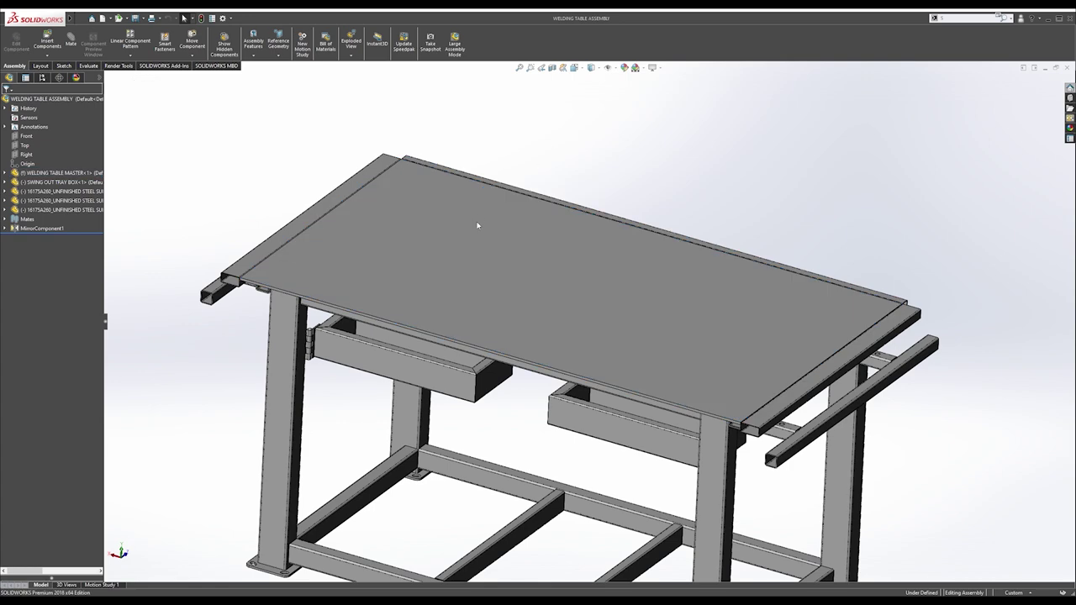
{"action": "middle_click_drag", "start_coordinate": [465, 218], "coordinate": [472, 241]}
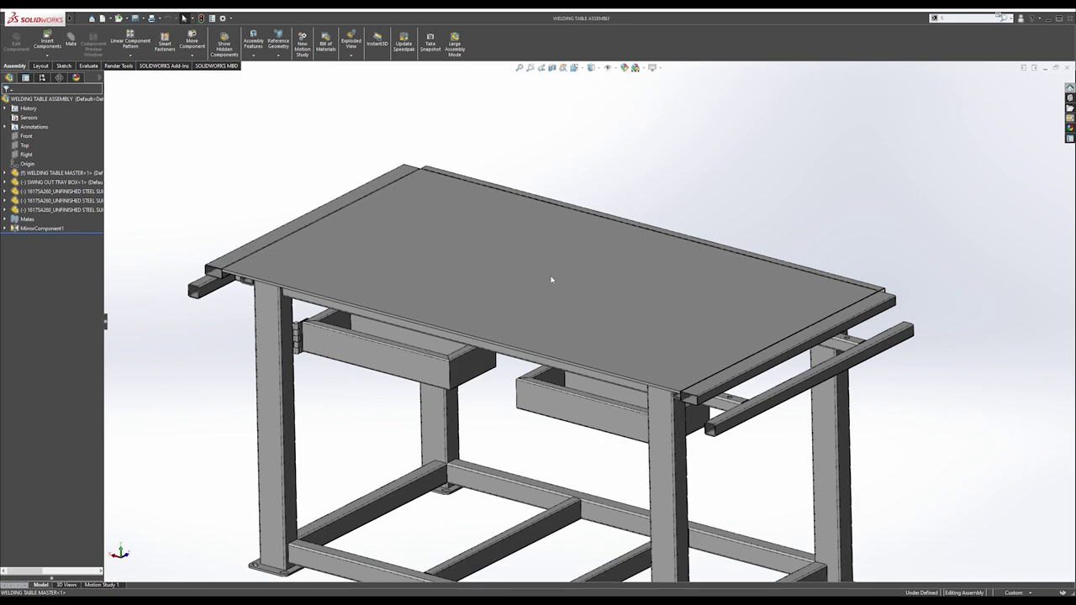
{"action": "scroll", "coordinate": [493, 242], "scroll_direction": "up", "scroll_amount": 1}
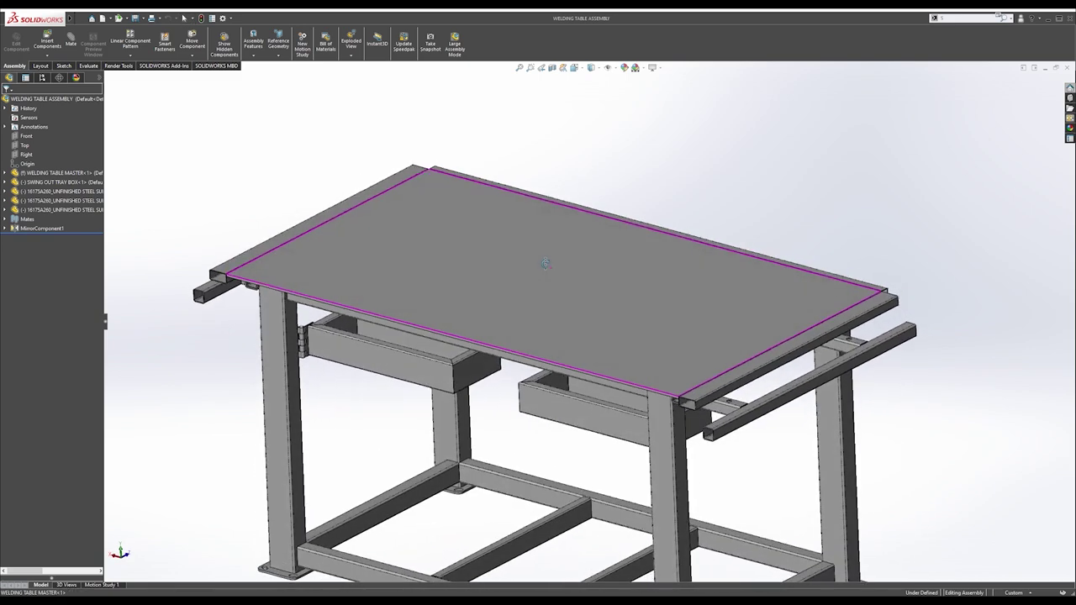
{"action": "scroll", "coordinate": [550, 347], "scroll_direction": "up", "scroll_amount": 3}
{"action": "scroll", "coordinate": [551, 348], "scroll_direction": "down", "scroll_amount": 3}
{"action": "mouse_move", "coordinate": [531, 260]}
{"action": "middle_mouse_down"}
{"action": "mouse_move", "coordinate": [630, 207]}
{"action": "mouse_move", "coordinate": [528, 262]}
{"action": "middle_mouse_up"}
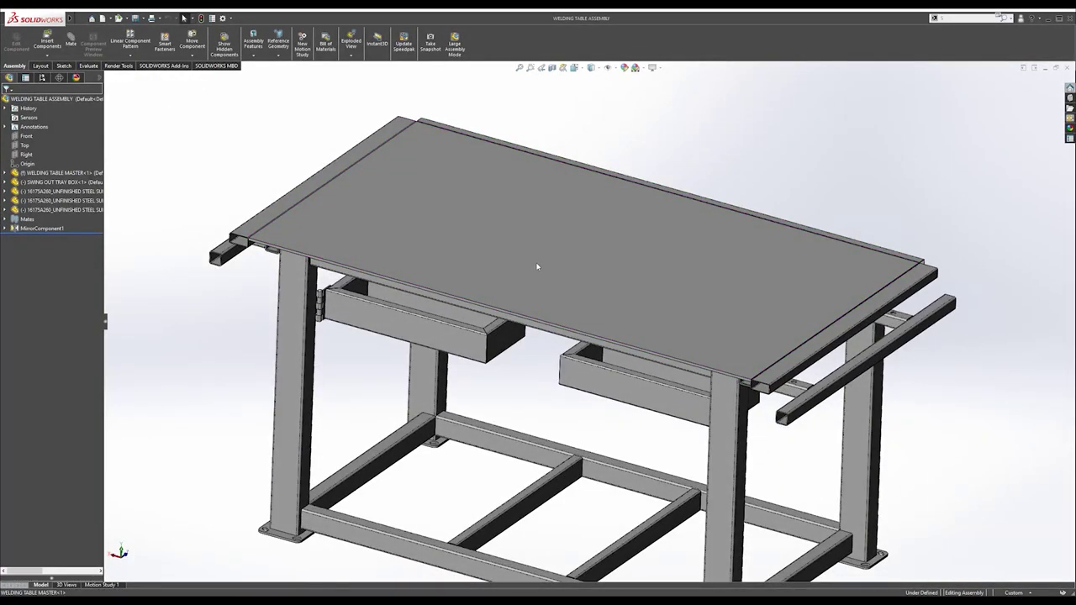
{"action": "middle_click_drag", "start_coordinate": [529, 259], "coordinate": [521, 234]}
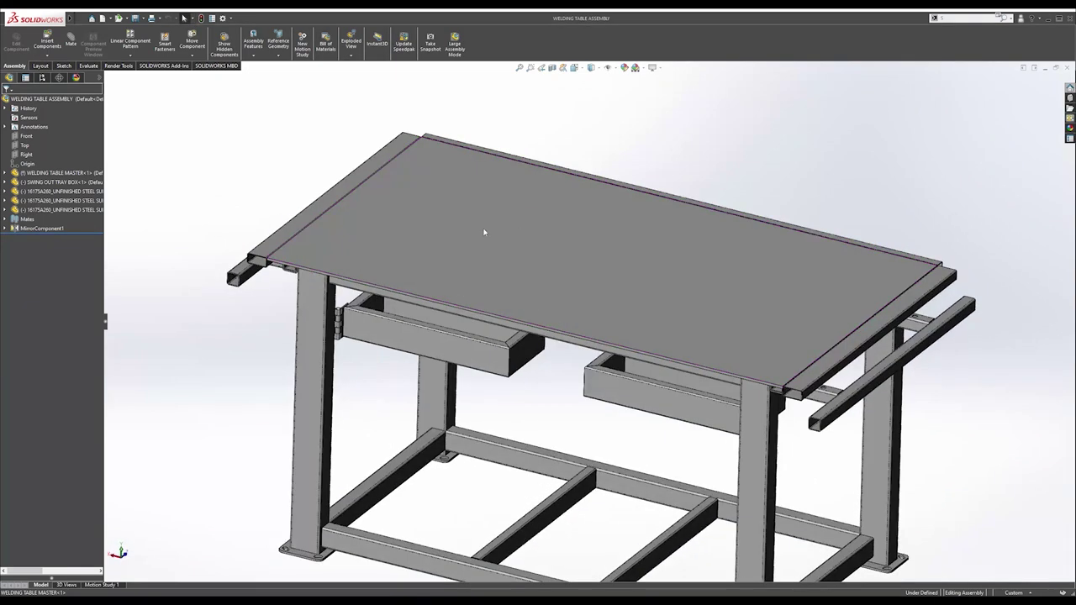
Open the welding table master component from the assembly as its own part for editing.
{"action": "left_click", "coordinate": [484, 231]}
{"action": "left_click", "coordinate": [590, 138]}
{"action": "left_click", "coordinate": [487, 201]}
{"action": "left_click", "coordinate": [299, 143]}
{"action": "middle_click_drag", "start_coordinate": [473, 220], "coordinate": [490, 208]}
{"action": "left_click", "coordinate": [490, 207]}
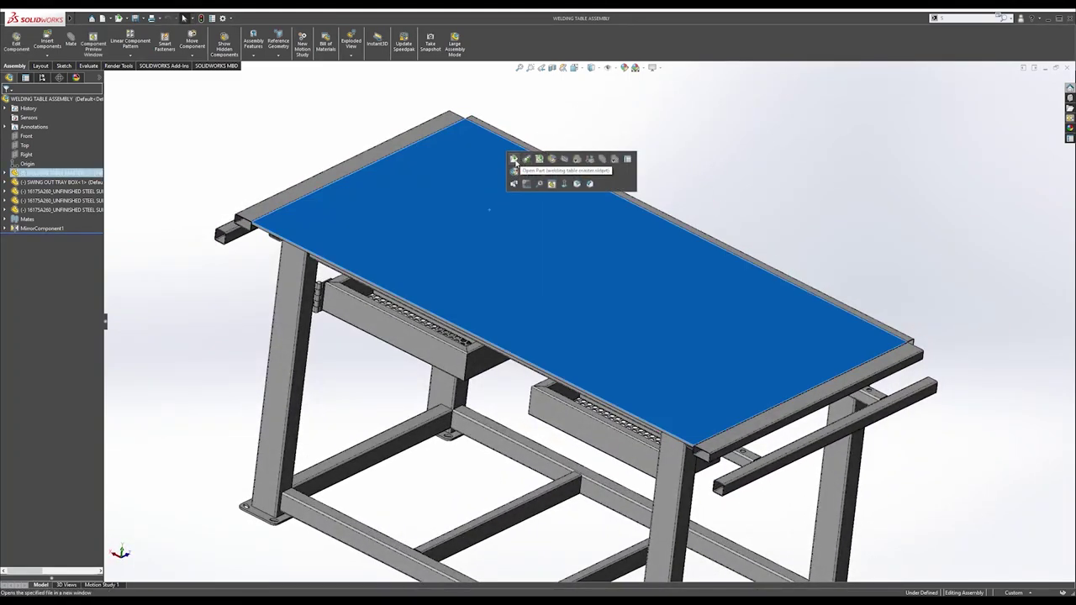
{"action": "left_click", "coordinate": [376, 149]}
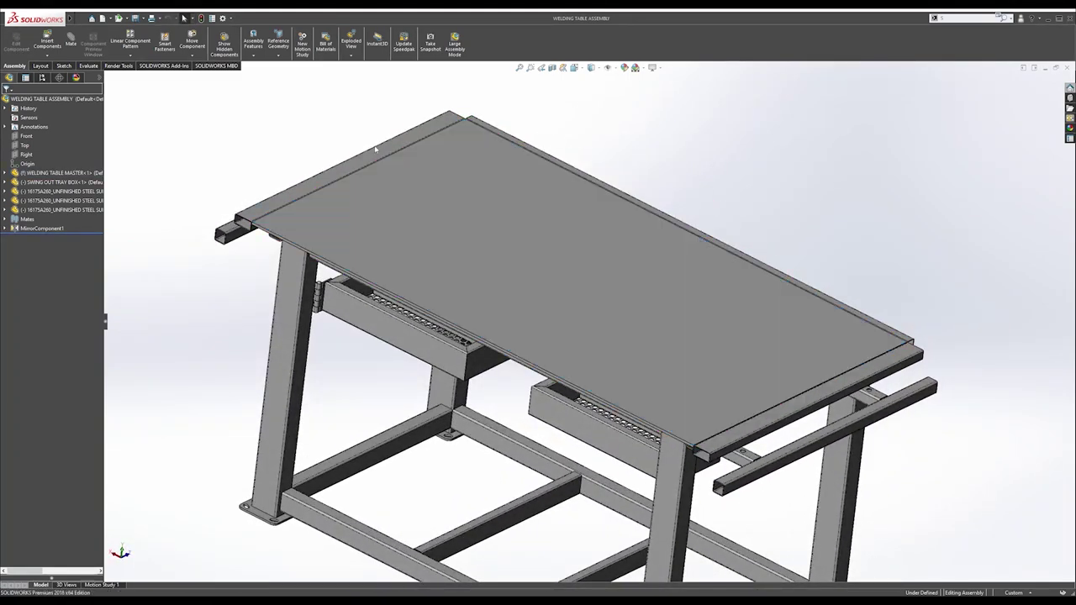
{"action": "right_click", "coordinate": [55, 175]}
{"action": "left_click", "coordinate": [129, 148]}
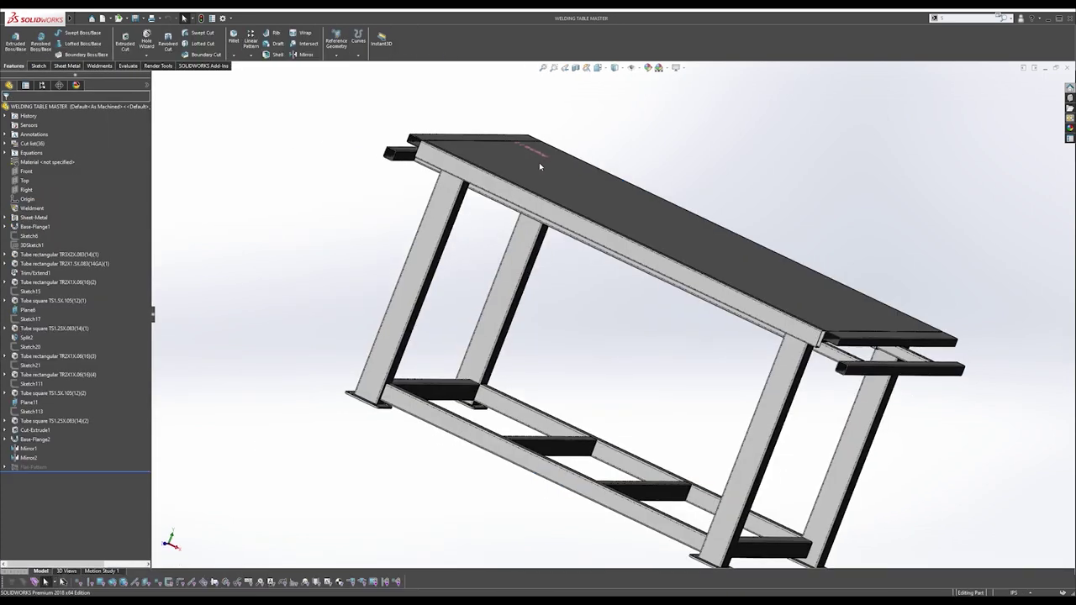
Start a sketch on the tabletop's upper face and display the model with hidden lines visible.
{"action": "middle_click_drag", "start_coordinate": [590, 164], "coordinate": [561, 196]}
{"action": "left_click", "coordinate": [563, 194]}
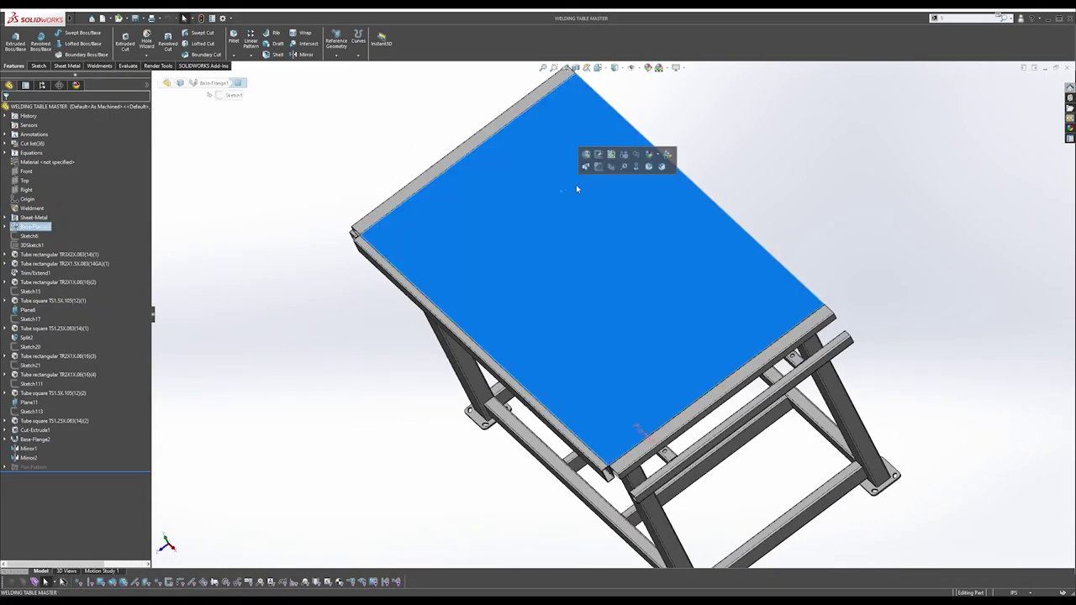
{"action": "left_click", "coordinate": [598, 166]}
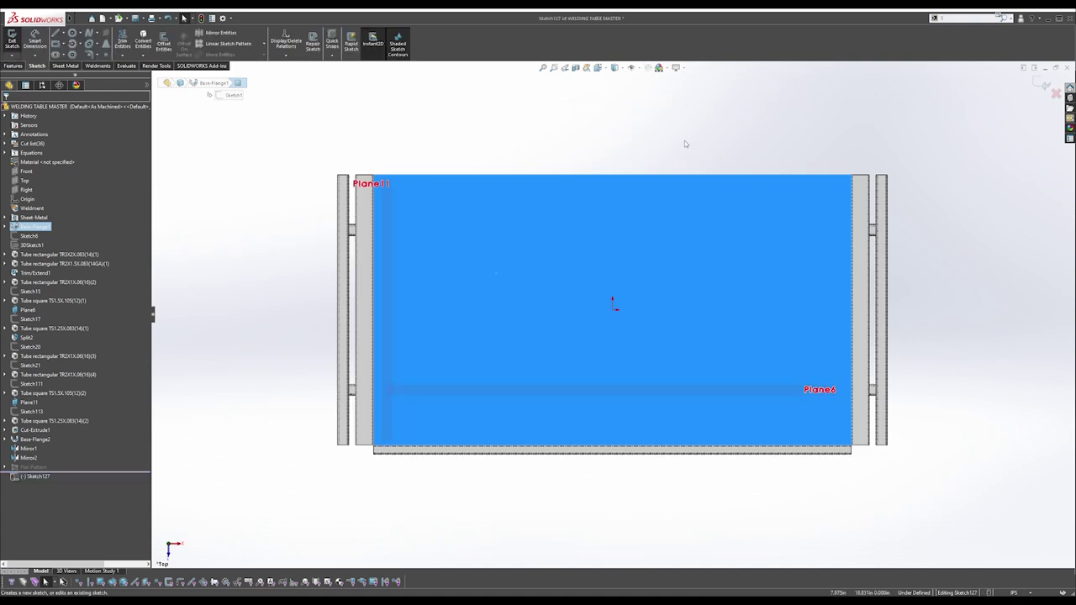
{"action": "left_click", "coordinate": [616, 67]}
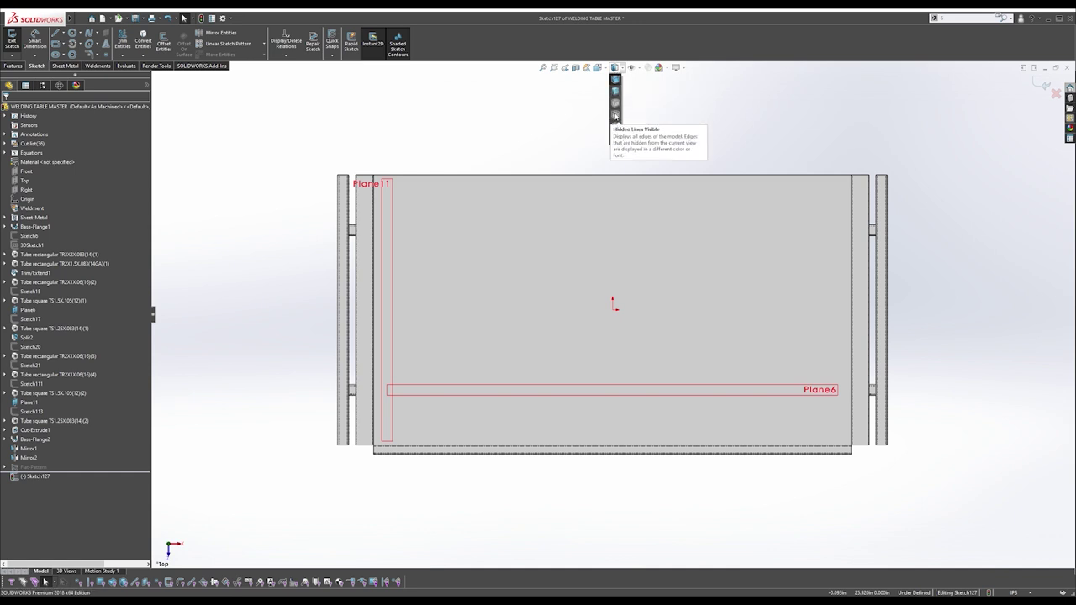
{"action": "left_click", "coordinate": [615, 116]}
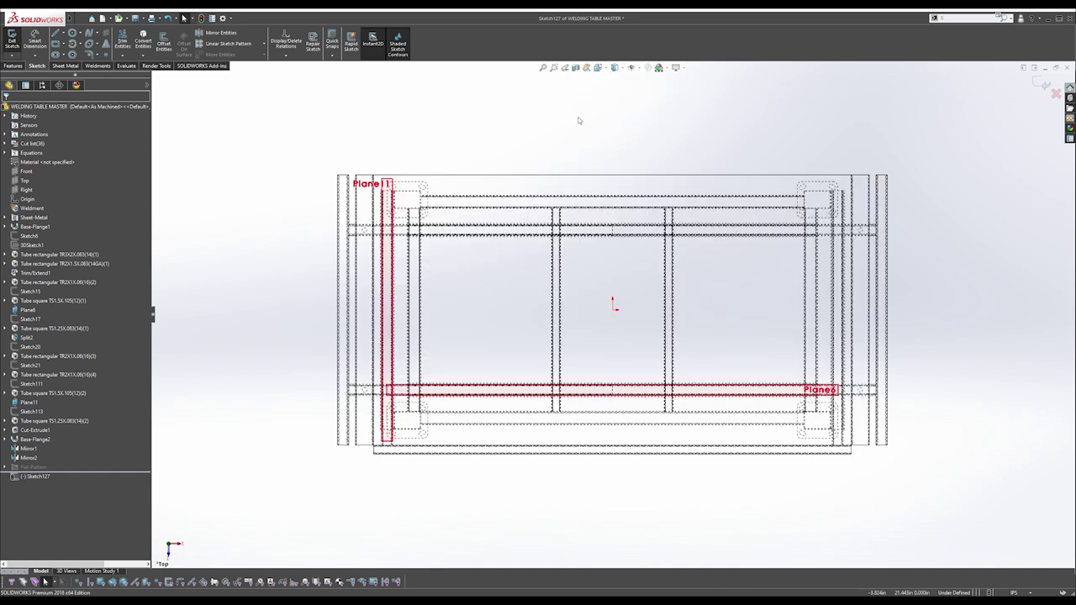
Sketch a circle about 0.83 in in diameter on the tabletop, up and to the left of the origin.
{"action": "key", "text": "s"}
{"action": "scroll", "coordinate": [447, 195], "scroll_direction": "down", "scroll_amount": 2}
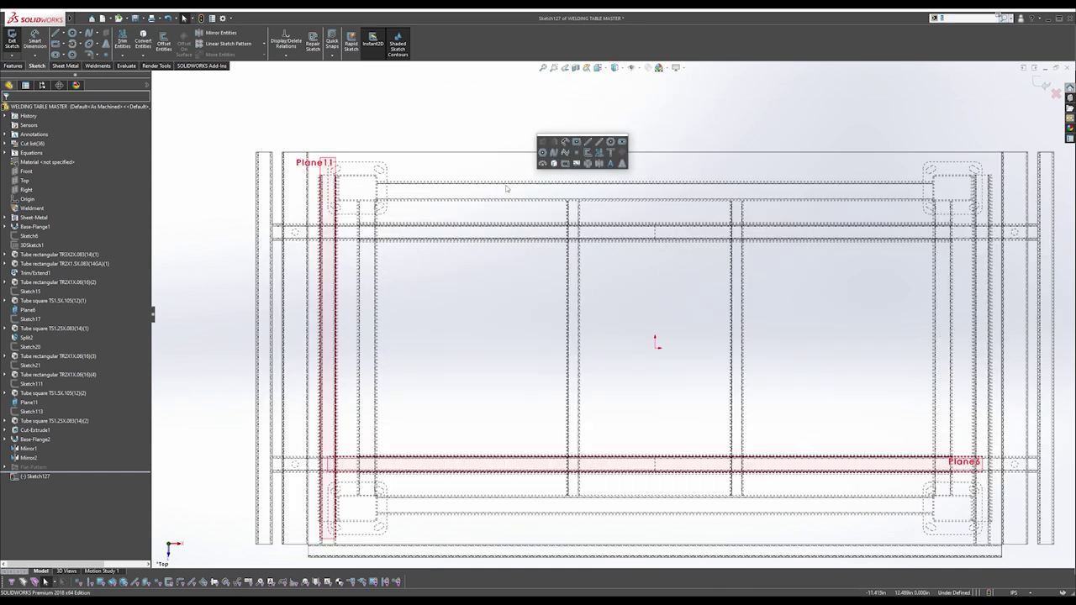
{"action": "left_click", "coordinate": [617, 145]}
{"action": "scroll", "coordinate": [547, 224], "scroll_direction": "down", "scroll_amount": 1}
{"action": "left_click", "coordinate": [545, 217]}
{"action": "left_click", "coordinate": [550, 223]}
Dimension the circle's horizontal distance from the origin as 2.5 in.
{"action": "key", "text": "Escape"}
{"action": "key", "text": "s"}
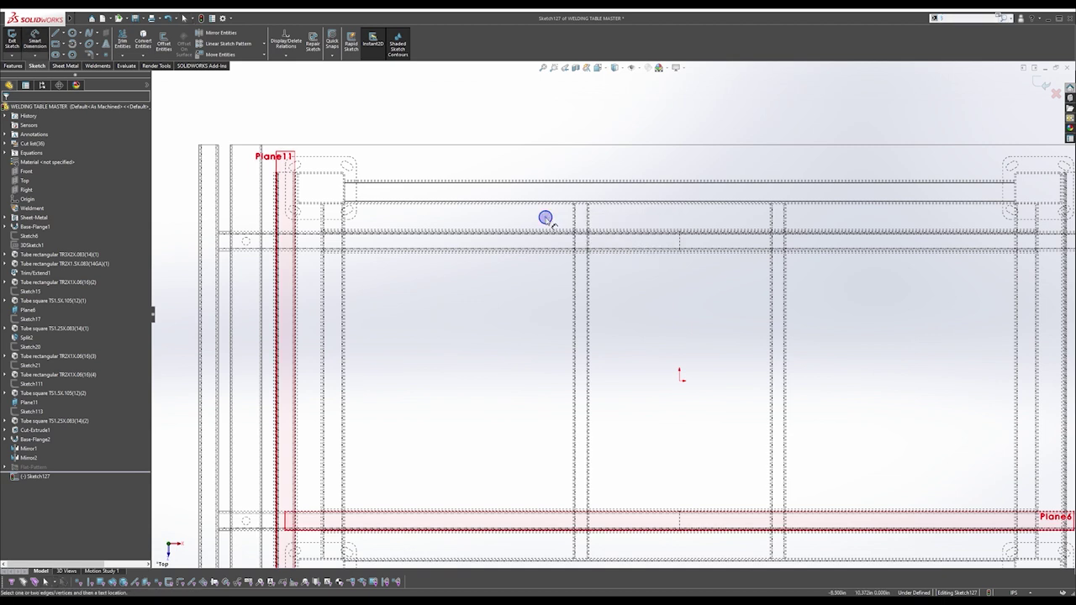
{"action": "left_click", "coordinate": [546, 217]}
{"action": "key", "text": "d"}
{"action": "left_click", "coordinate": [679, 380]}
{"action": "left_click", "coordinate": [654, 122]}
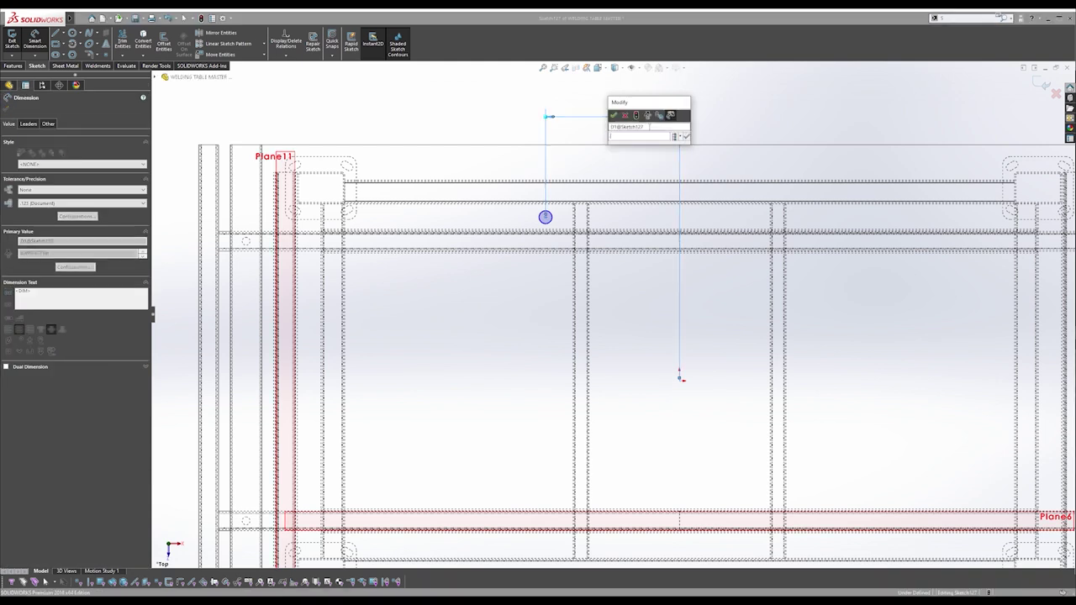
{"action": "type", "text": "2.5"}
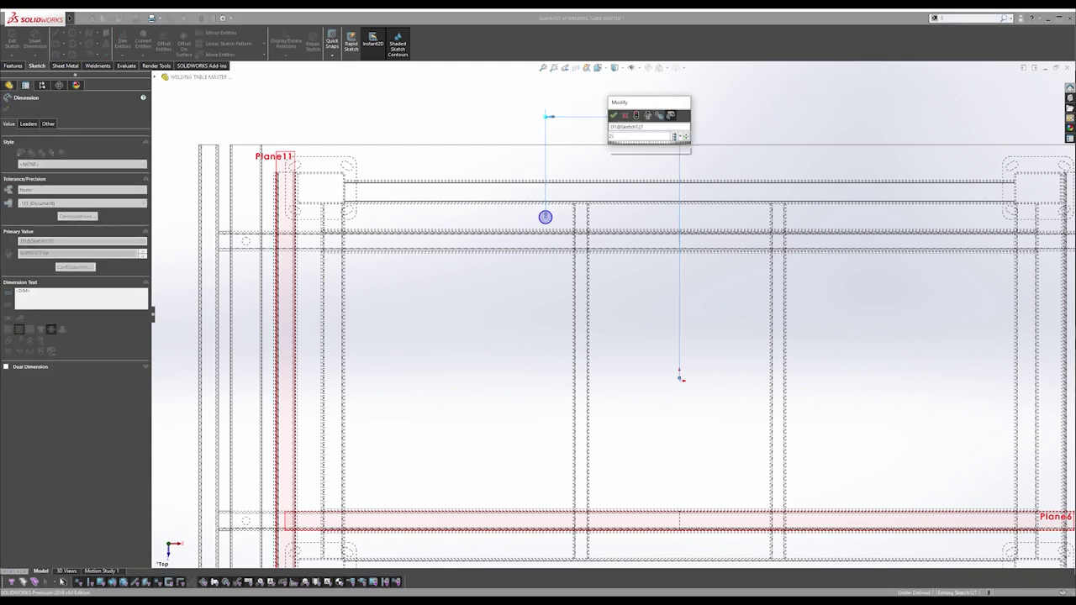
{"action": "key", "text": "Return"}
Dimension the circle's diameter as 0.375 in and leave the dimension tool.
{"action": "key", "text": "s"}
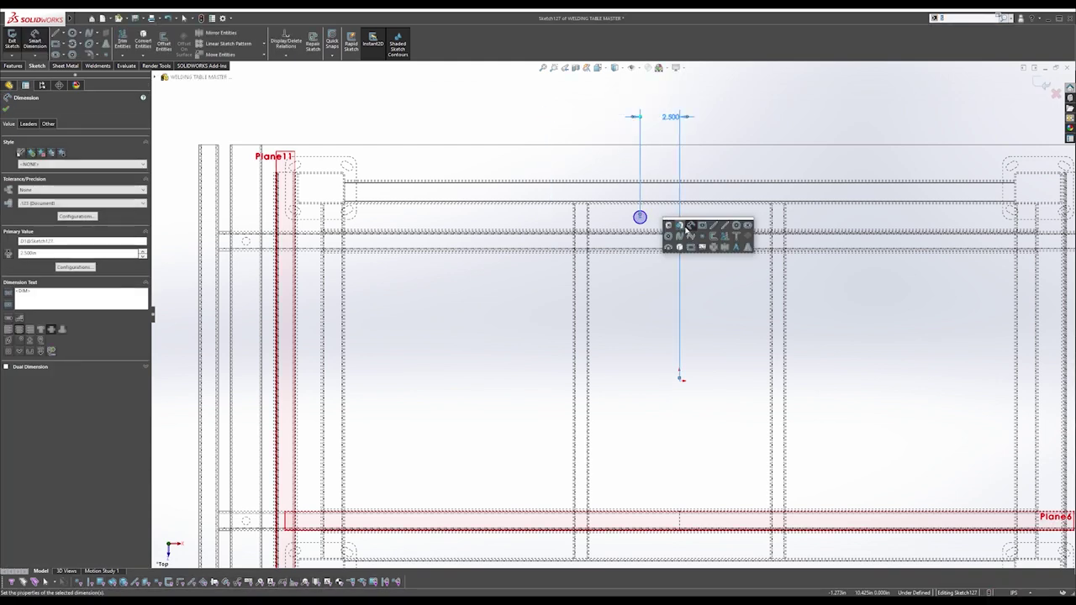
{"action": "left_click", "coordinate": [646, 217]}
{"action": "left_click", "coordinate": [763, 122]}
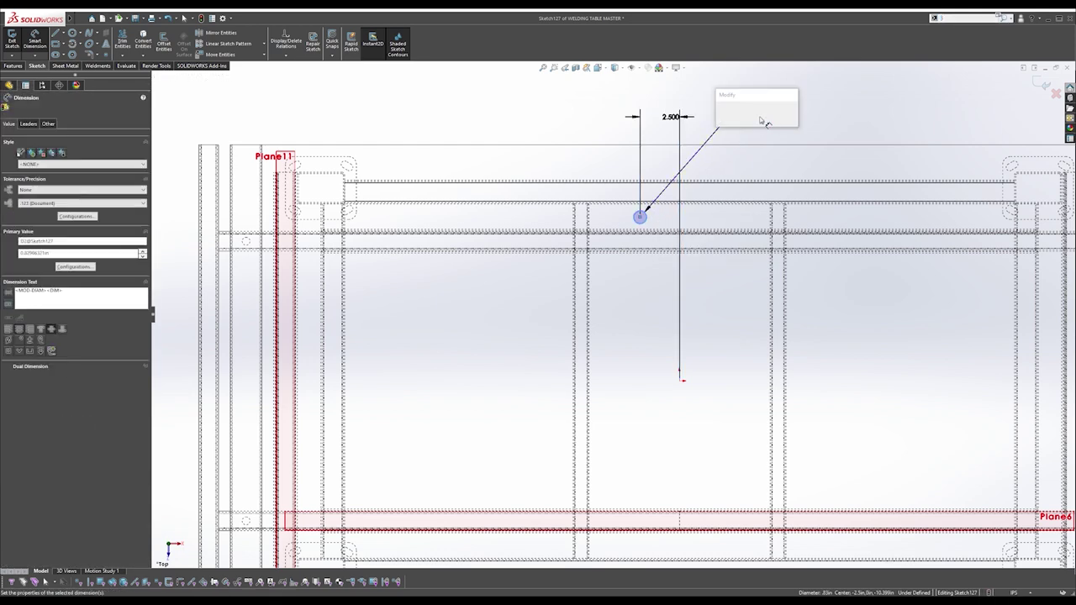
{"action": "type", "text": "="}
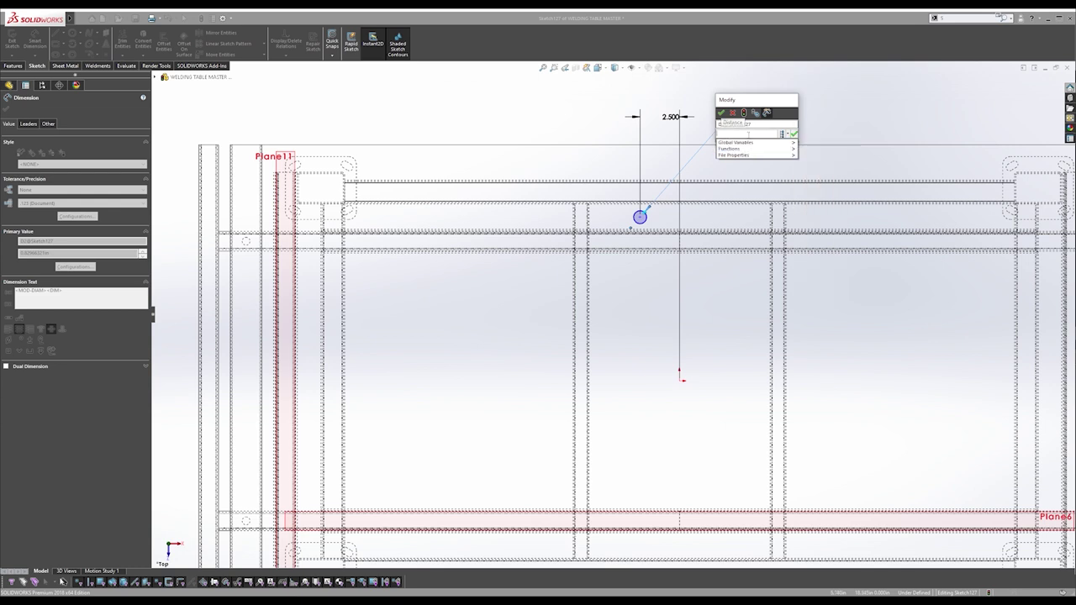
{"action": "type", "text": "5"}
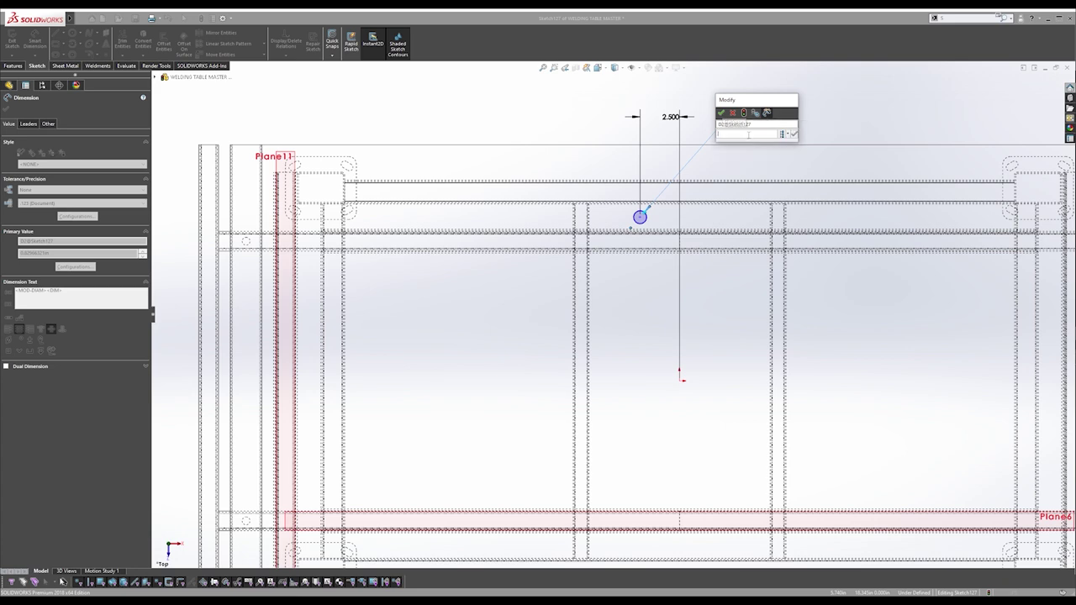
{"action": "key", "text": "Return"}
{"action": "key", "text": "Return"}
{"action": "key", "text": "Escape"}
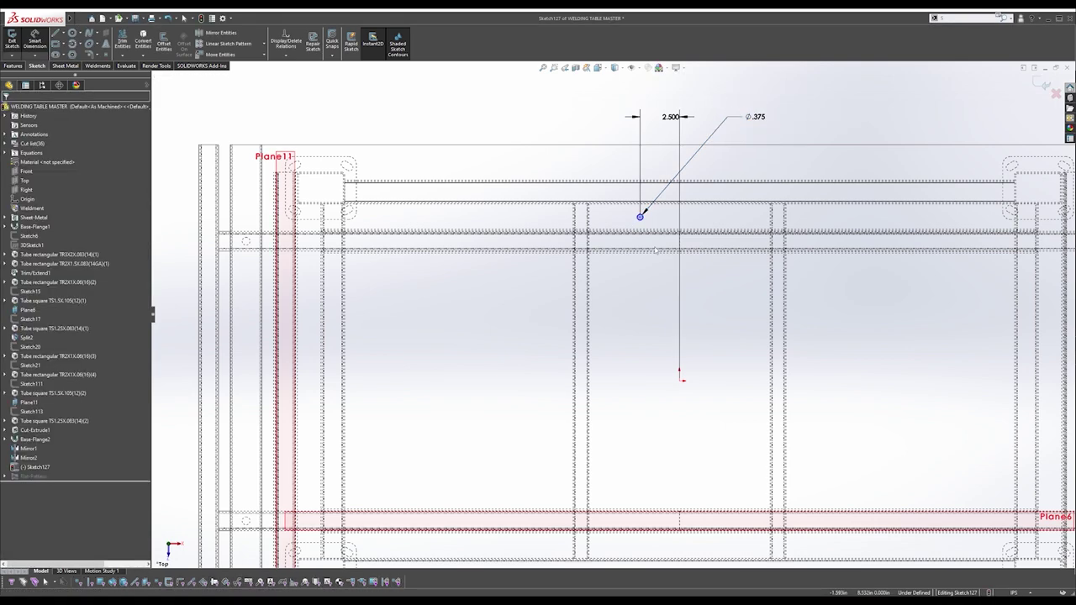
Move the circle down the tabletop until its center is level with the origin.
{"action": "scroll", "coordinate": [659, 223], "scroll_direction": "down", "scroll_amount": 1}
{"action": "left_click_drag", "start_coordinate": [635, 216], "coordinate": [637, 370]}
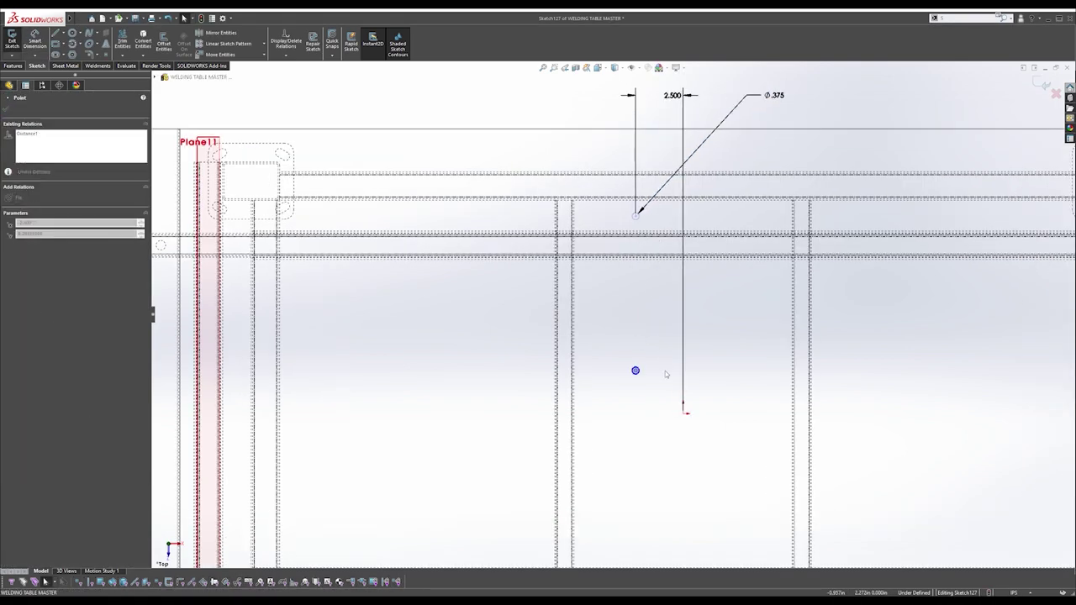
{"action": "scroll", "coordinate": [647, 372], "scroll_direction": "up", "scroll_amount": 1}
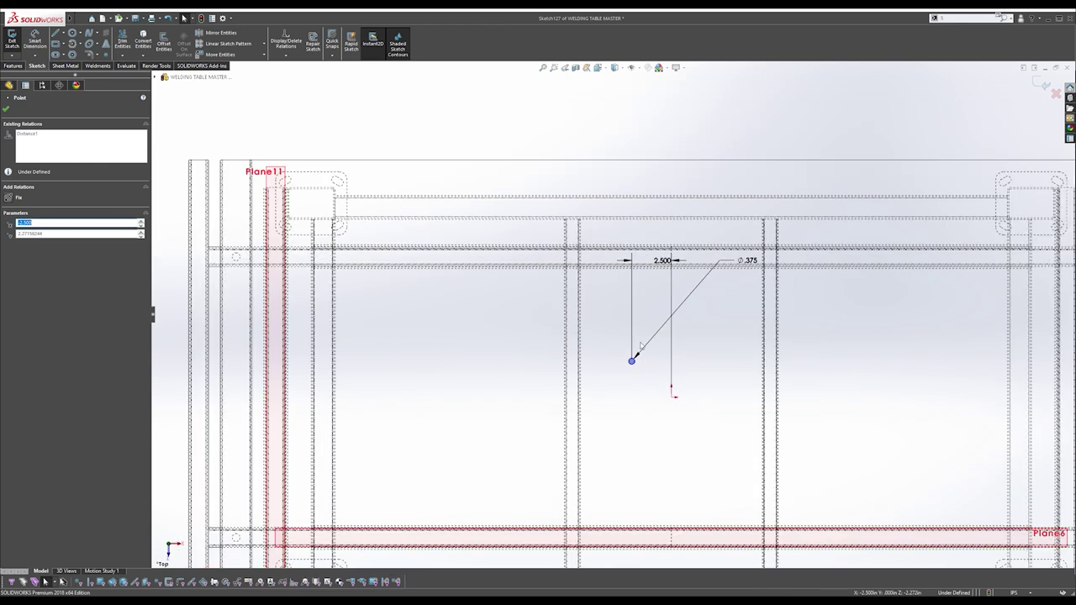
{"action": "scroll", "coordinate": [637, 365], "scroll_direction": "down", "scroll_amount": 2}
{"action": "left_click_drag", "start_coordinate": [615, 352], "coordinate": [614, 415]}
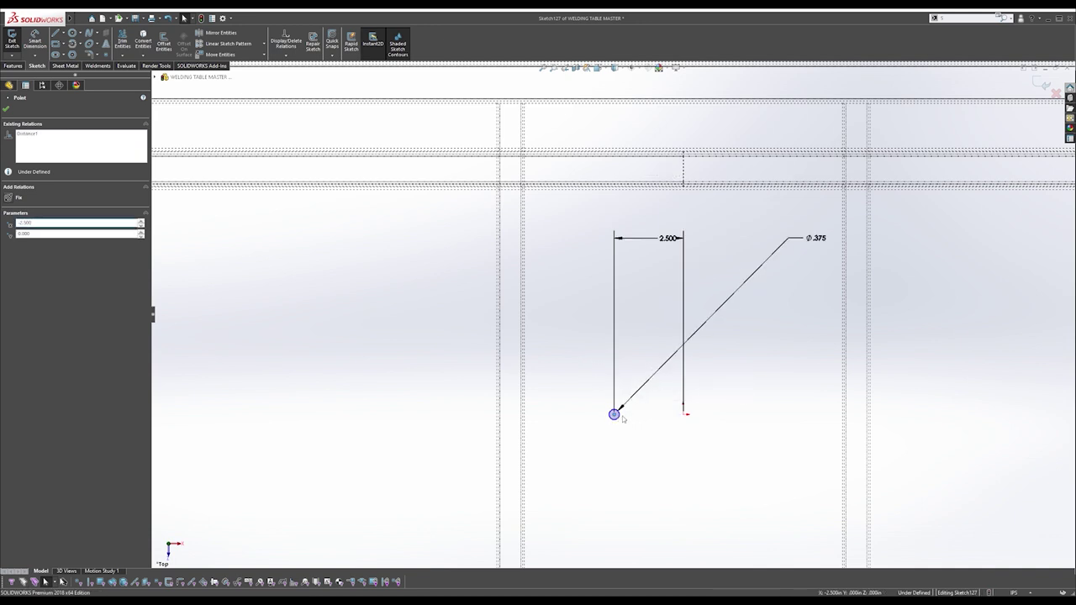
{"action": "left_click", "coordinate": [616, 411]}
{"action": "left_click", "coordinate": [685, 415], "text": "ctrl"}
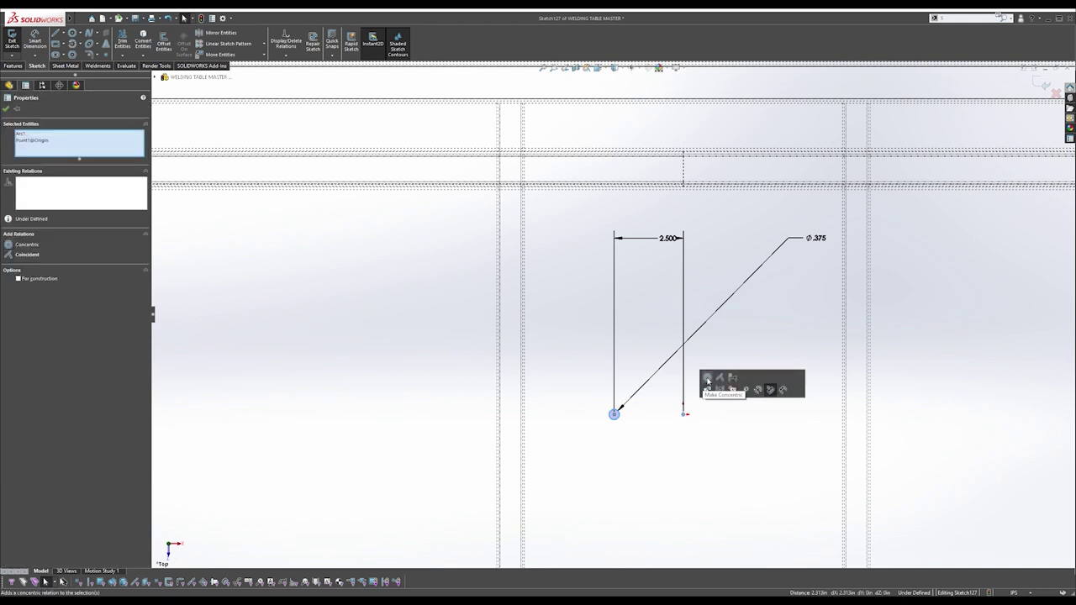
{"action": "key", "text": "Escape"}
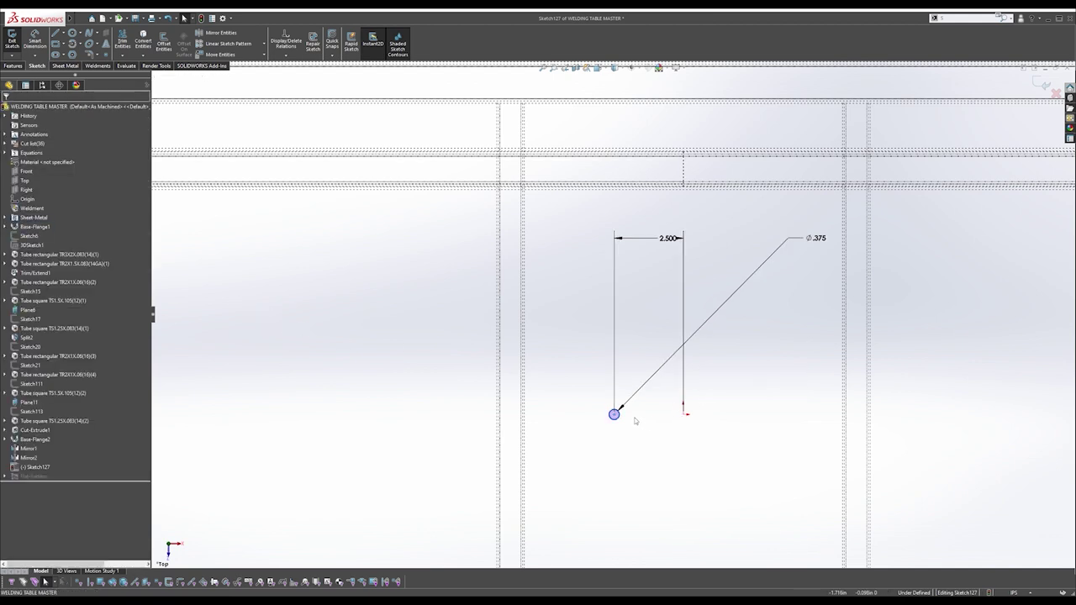
Draw a horizontal construction line from the circle's center to the origin.
{"action": "key", "text": "s"}
{"action": "left_click", "coordinate": [667, 418]}
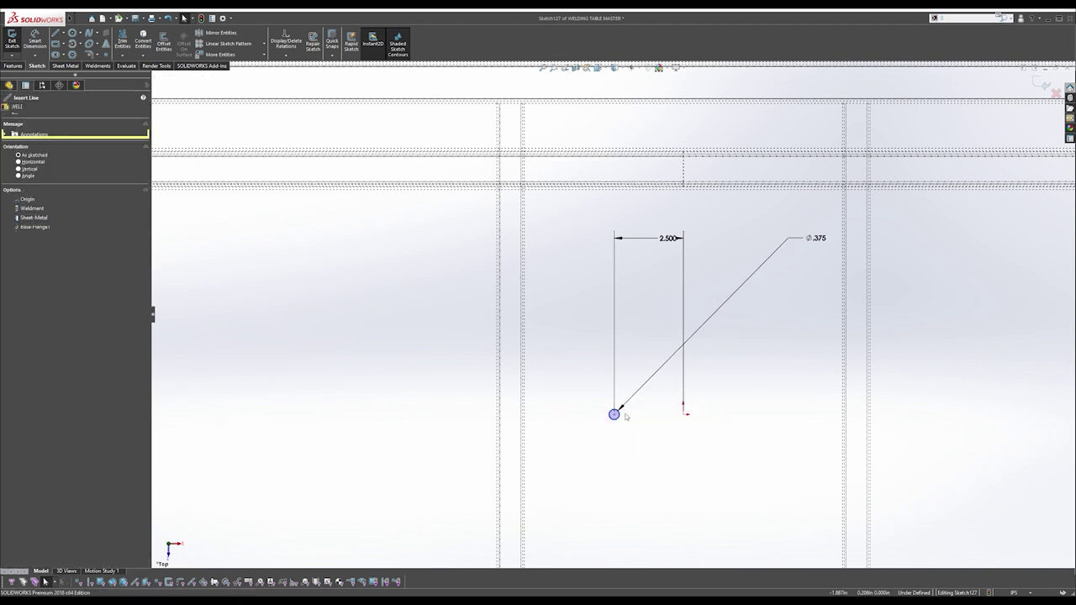
{"action": "left_click", "coordinate": [614, 414]}
{"action": "left_click", "coordinate": [685, 413]}
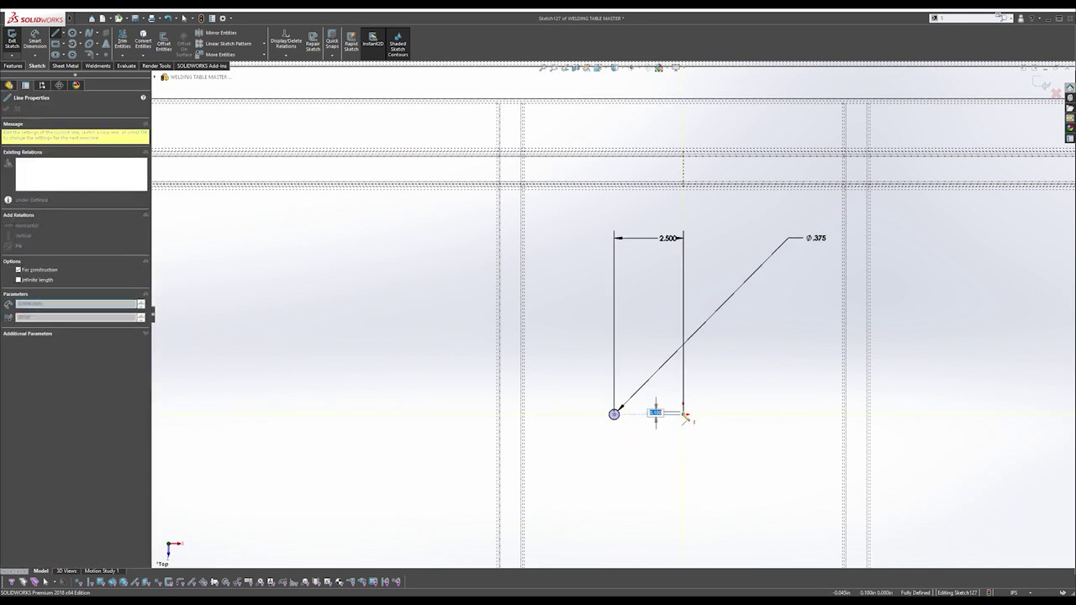
{"action": "key", "text": "Escape"}
{"action": "left_click", "coordinate": [634, 415]}
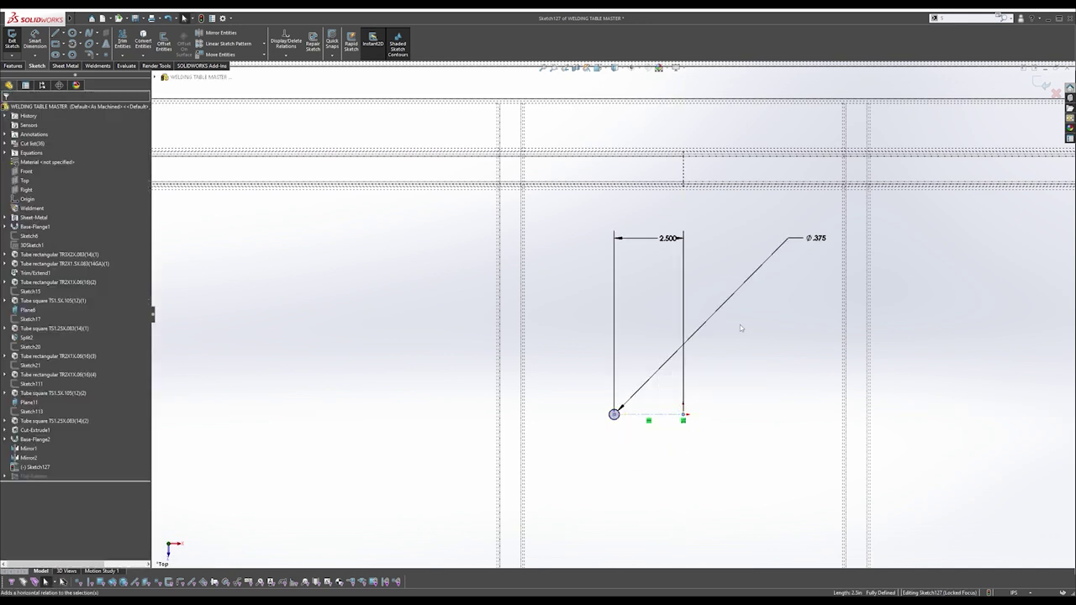
Set the horizontal distance between the circle's center and the origin to 5 in.
{"action": "key", "text": "s"}
{"action": "left_click", "coordinate": [631, 306]}
{"action": "left_click_drag", "start_coordinate": [661, 238], "coordinate": [659, 226]}
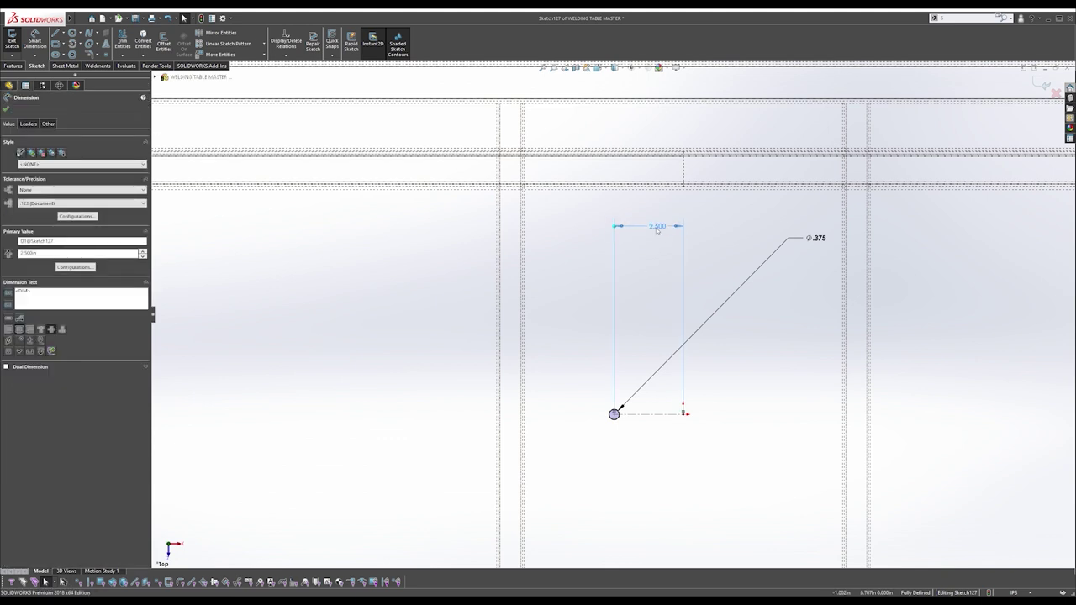
{"action": "double_click", "coordinate": [657, 227]}
{"action": "type", "text": "500in"}
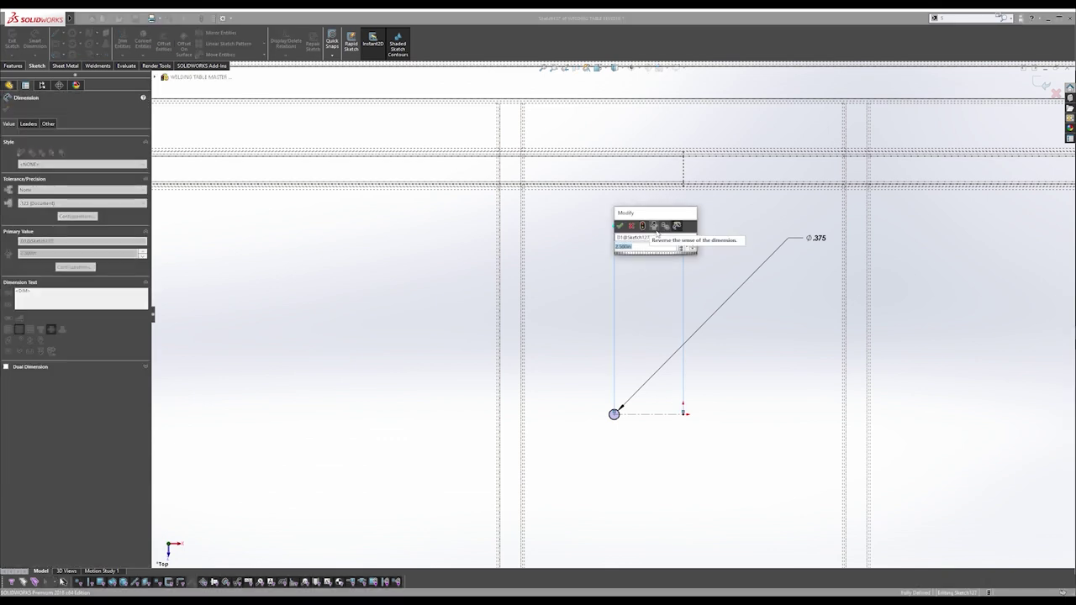
{"action": "key", "text": "Return"}
{"action": "key", "text": "Escape"}
{"action": "scroll", "coordinate": [622, 305], "scroll_direction": "up", "scroll_amount": 5}
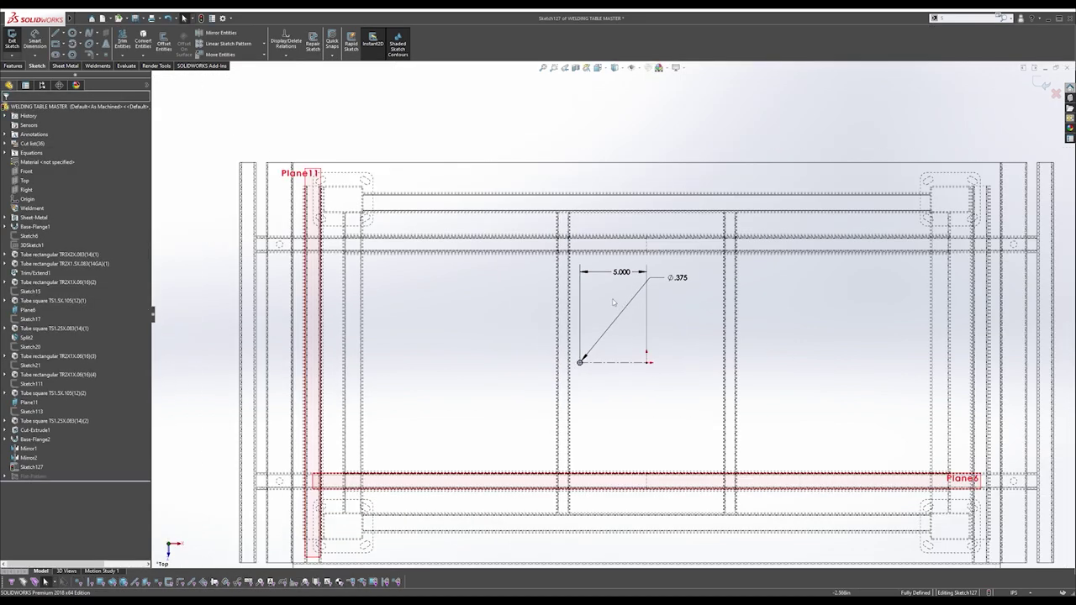
{"action": "scroll", "coordinate": [609, 306], "scroll_direction": "down", "scroll_amount": 3}
{"action": "key", "text": "s"}
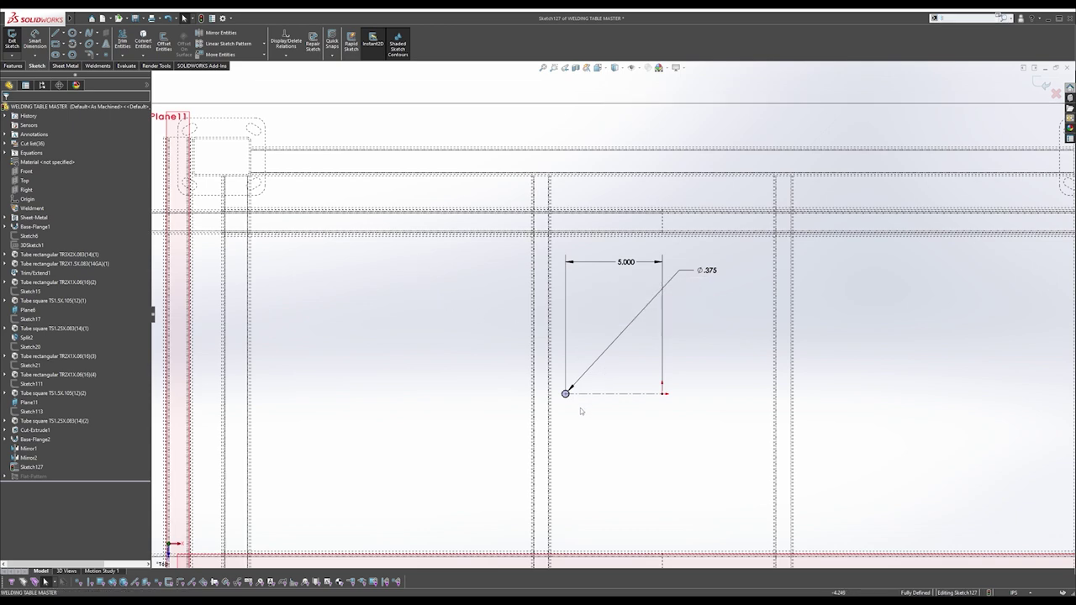
{"action": "scroll", "coordinate": [610, 372], "scroll_direction": "up", "scroll_amount": 3}
{"action": "key", "text": "s"}
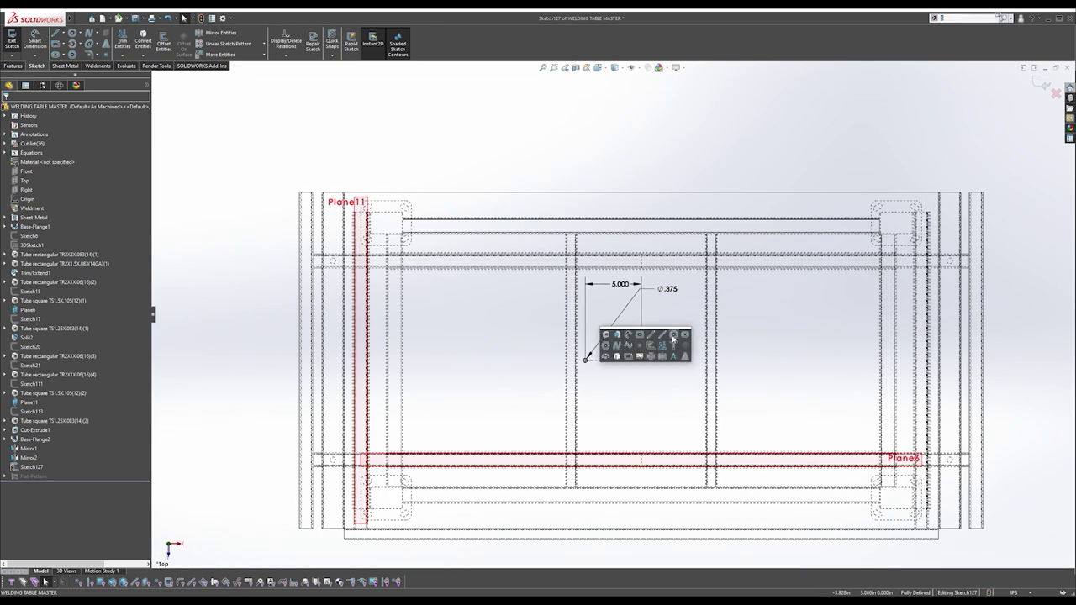
{"action": "scroll", "coordinate": [588, 329], "scroll_direction": "down", "scroll_amount": 3}
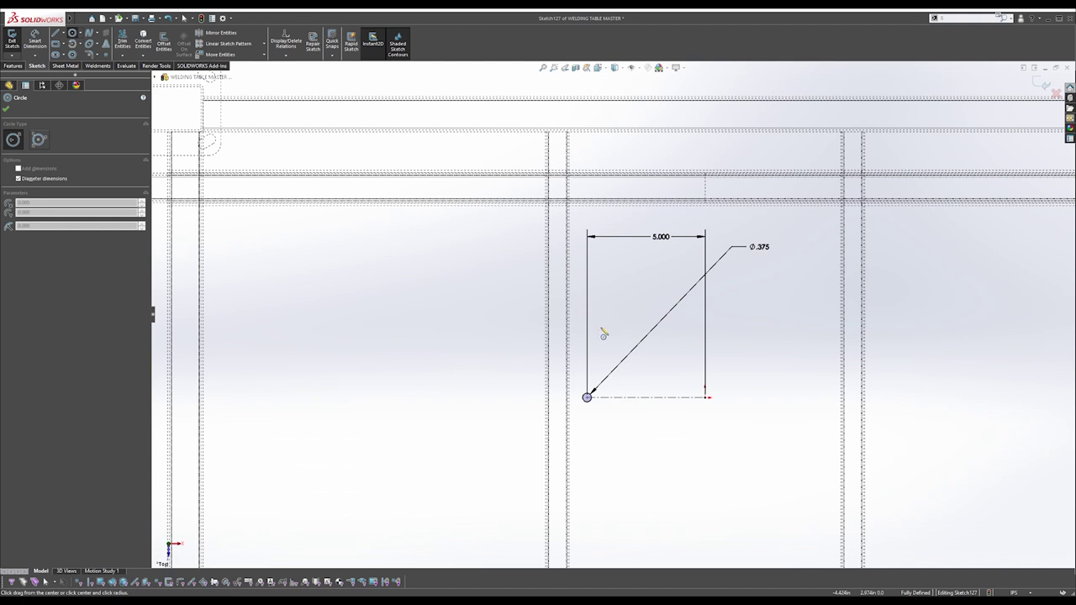
{"action": "key", "text": "s"}
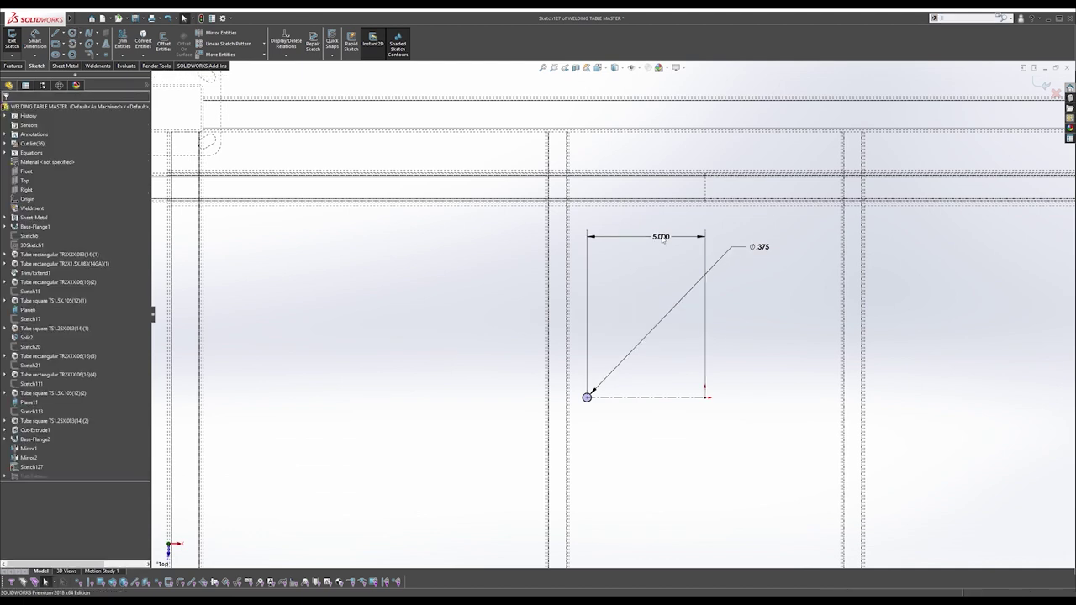
Reposition the circle's horizontal distance dimension below the construction line.
{"action": "double_click", "coordinate": [661, 238]}
{"action": "key", "text": "Escape"}
{"action": "left_click_drag", "start_coordinate": [659, 237], "coordinate": [651, 443]}
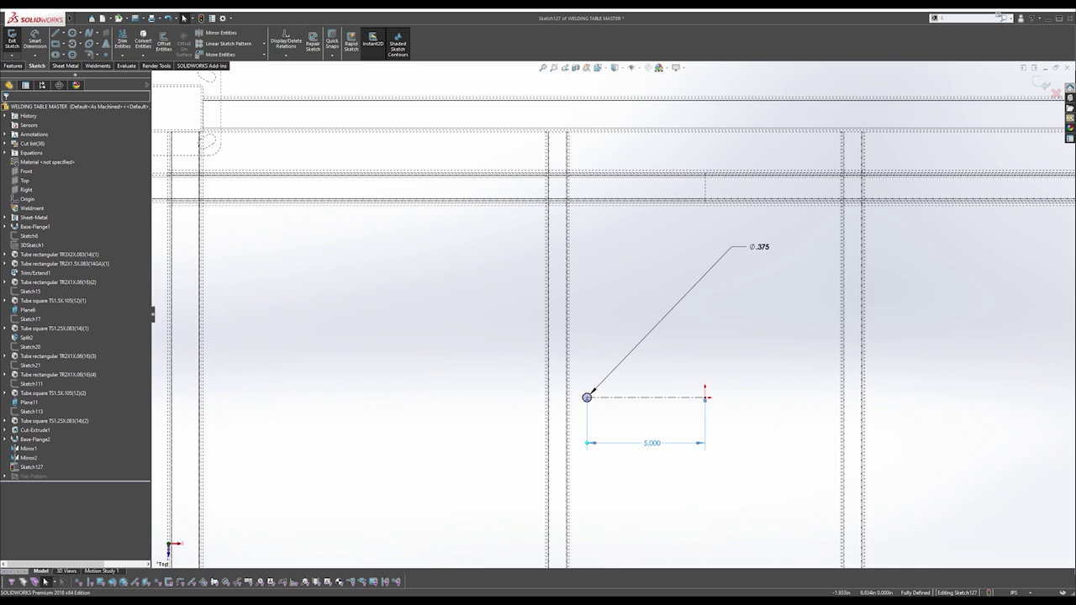
{"action": "left_click", "coordinate": [614, 319]}
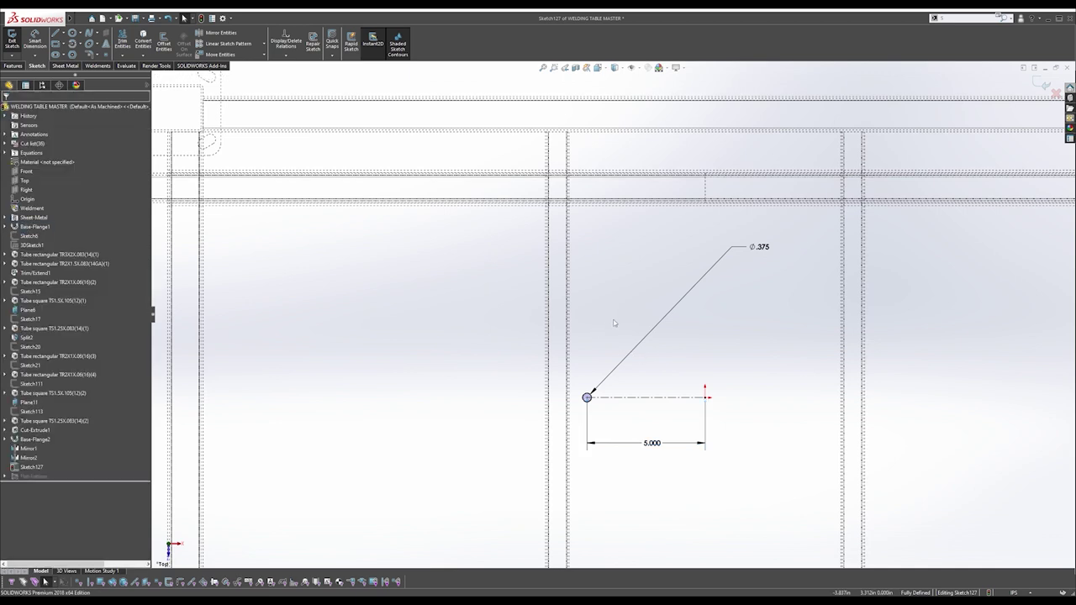
Sketch a circle about 1.39 in in diameter directly above the 0.375 in hole circle.
{"action": "key", "text": "s"}
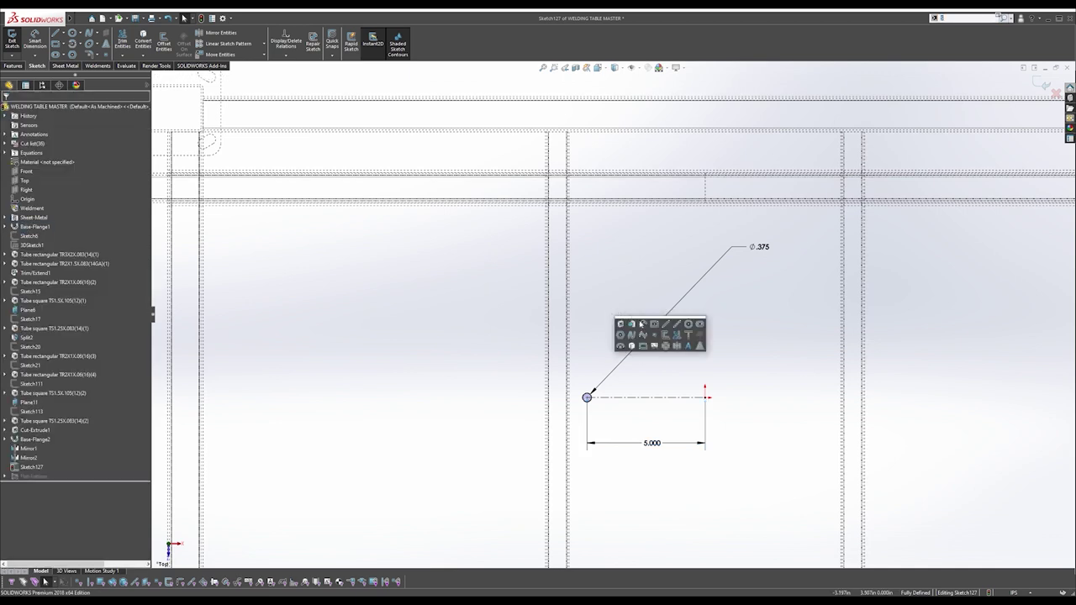
{"action": "left_click", "coordinate": [655, 325]}
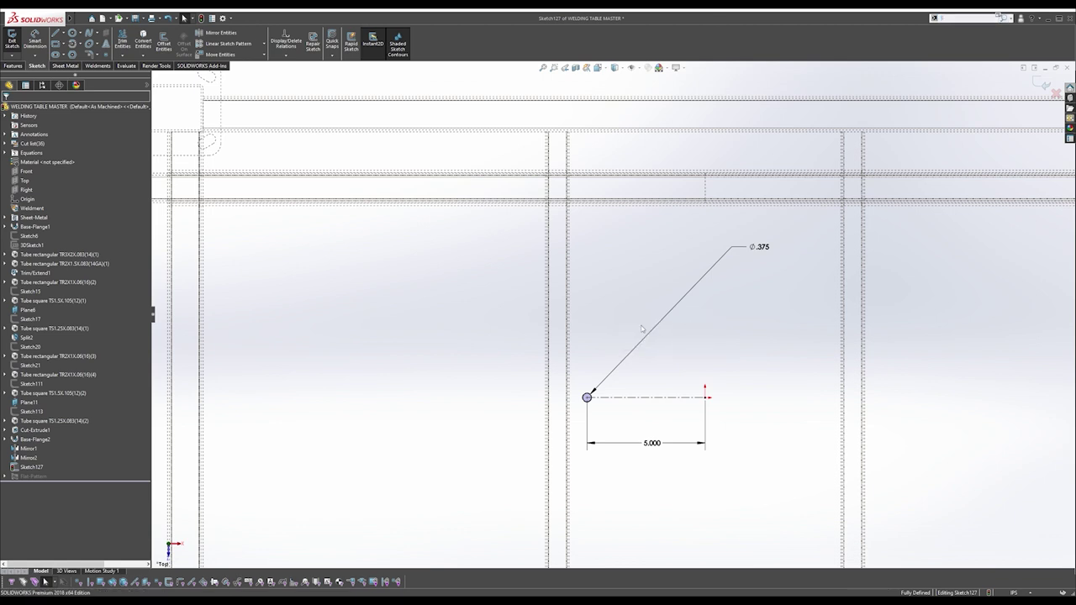
{"action": "left_click", "coordinate": [586, 287]}
{"action": "left_click", "coordinate": [600, 297]}
{"action": "key", "text": "Escape"}
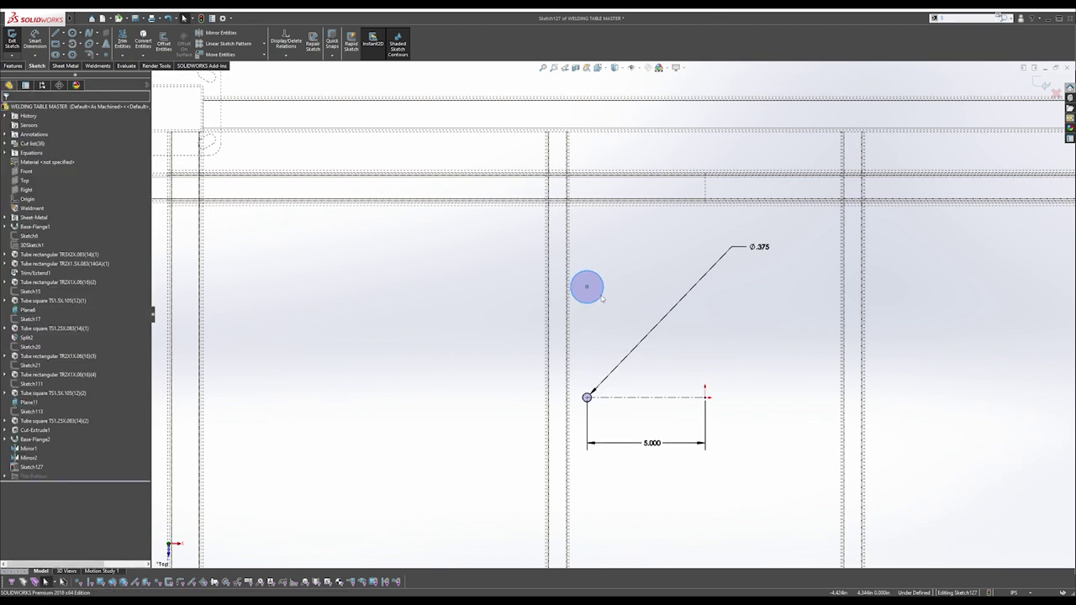
Dimension the distance between the two circle centers and link it by equation to the 5 in horizontal dimension.
{"action": "key", "text": "s"}
{"action": "left_click", "coordinate": [636, 308]}
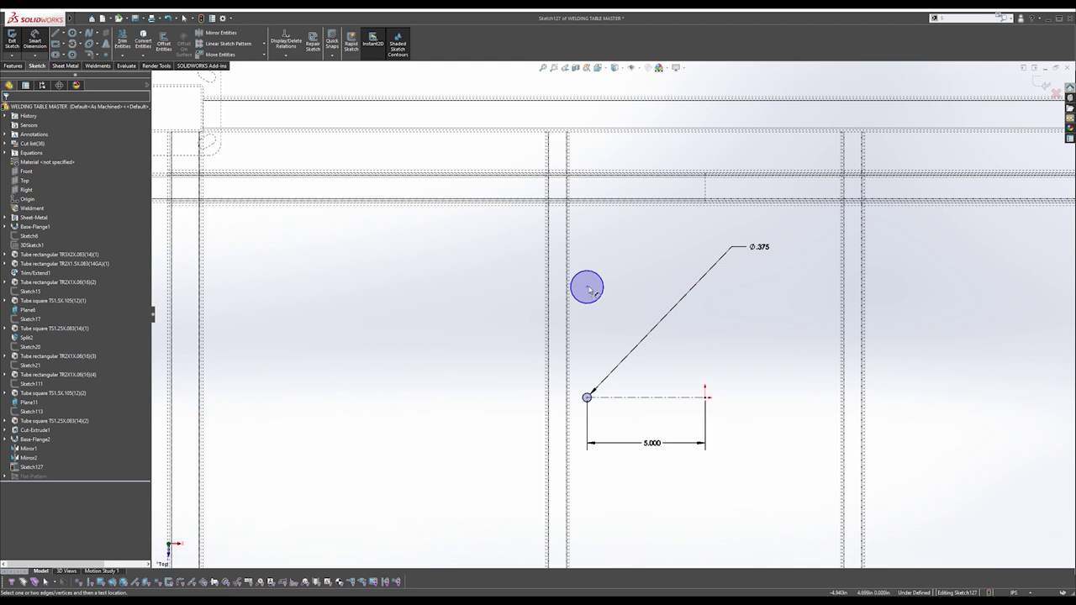
{"action": "left_click", "coordinate": [588, 395]}
{"action": "left_click", "coordinate": [587, 286]}
{"action": "left_click", "coordinate": [635, 357]}
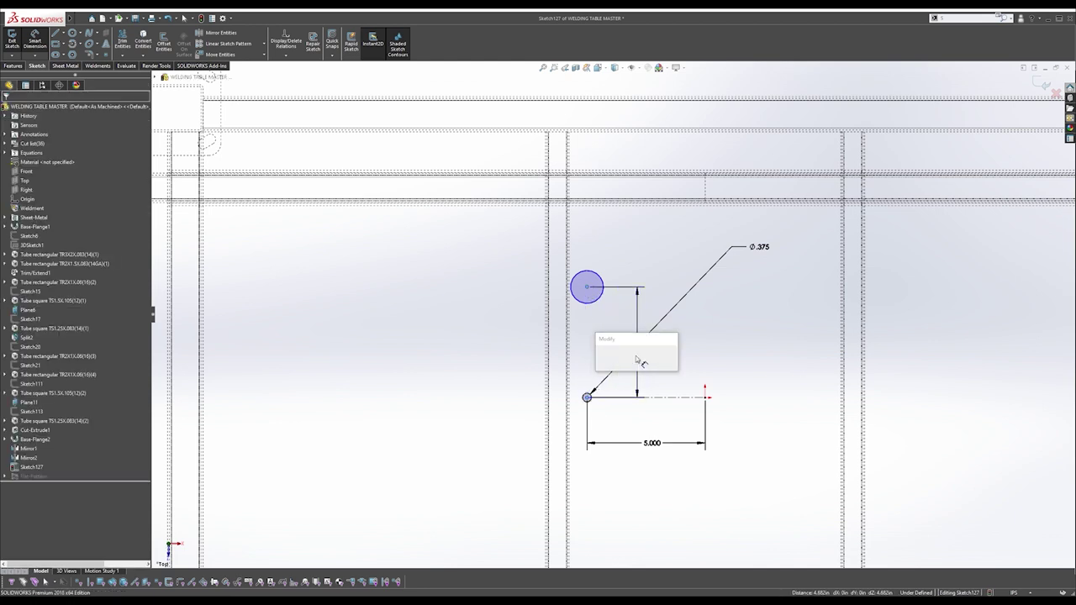
{"action": "type", "text": "="}
{"action": "left_click", "coordinate": [654, 445]}
{"action": "left_click", "coordinate": [600, 357]}
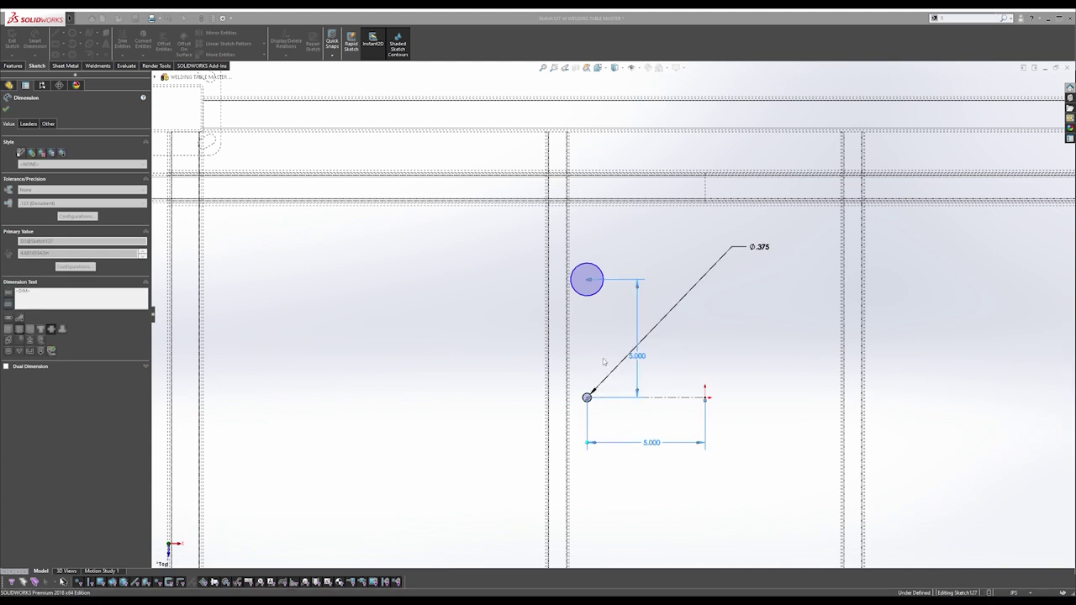
{"action": "key", "text": "Escape"}
Add an Equal relation between the upper circle and the 0.375 in hole circle.
{"action": "left_click", "coordinate": [591, 269]}
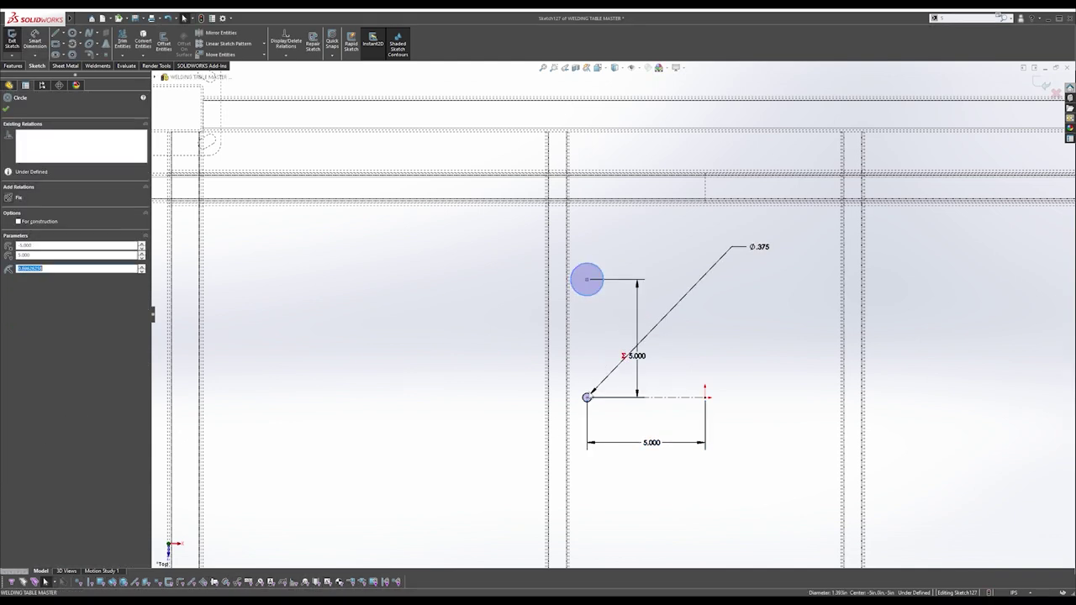
{"action": "scroll", "coordinate": [587, 376], "scroll_direction": "down", "scroll_amount": 1}
{"action": "left_click", "coordinate": [587, 390], "text": "ctrl"}
{"action": "scroll", "coordinate": [588, 390], "scroll_direction": "down", "scroll_amount": 1}
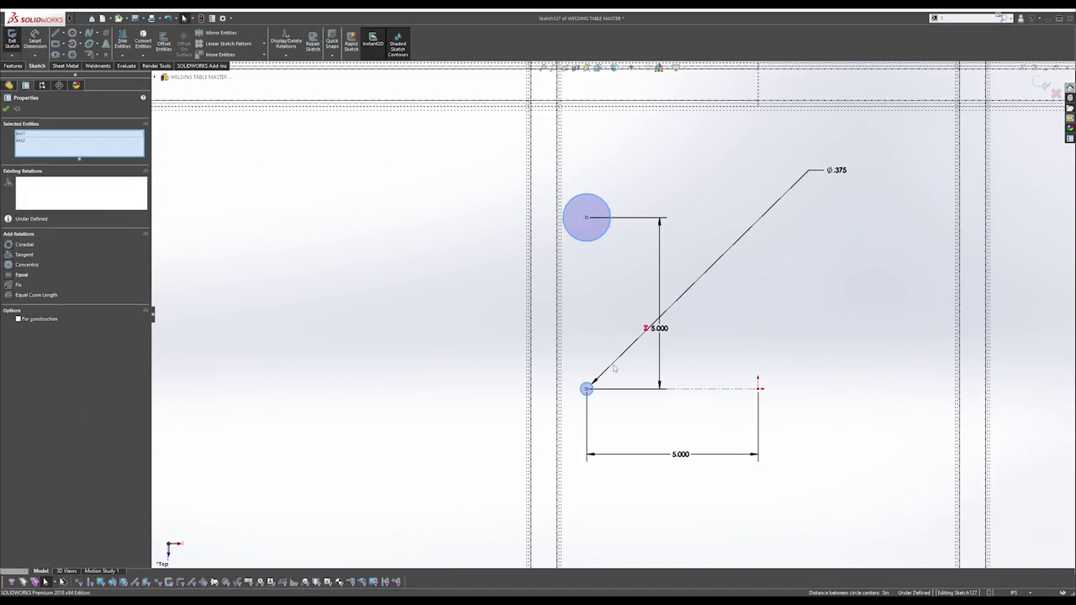
{"action": "left_click", "coordinate": [10, 278]}
{"action": "key", "text": "Escape"}
Sketch a third circle about 0.87 in in diameter roughly midway between the upper circle and the origin.
{"action": "scroll", "coordinate": [647, 324], "scroll_direction": "up", "scroll_amount": 2}
{"action": "key", "text": "s"}
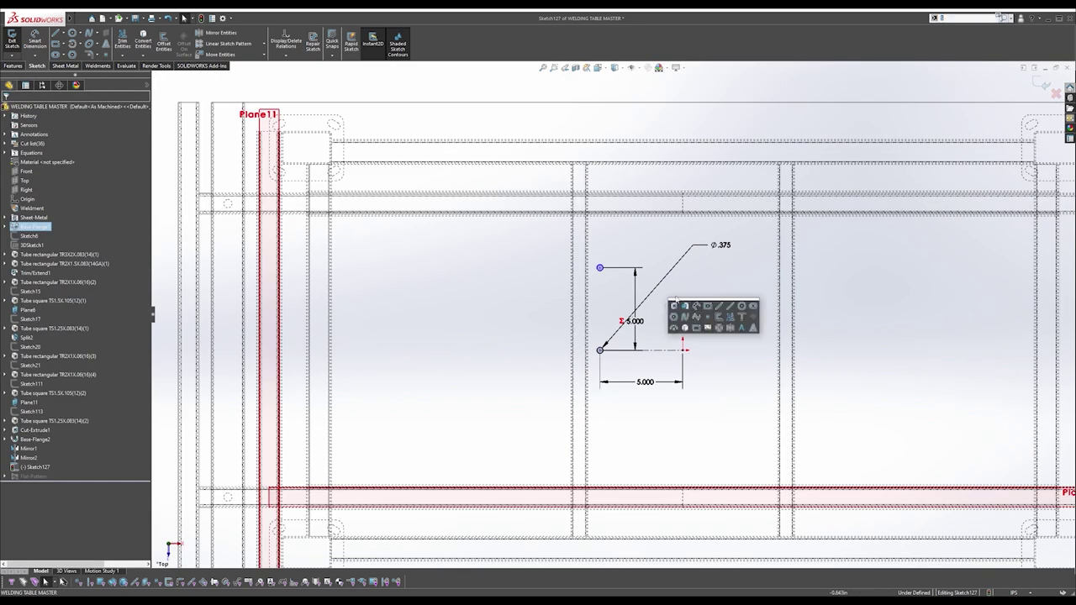
{"action": "left_click", "coordinate": [747, 310]}
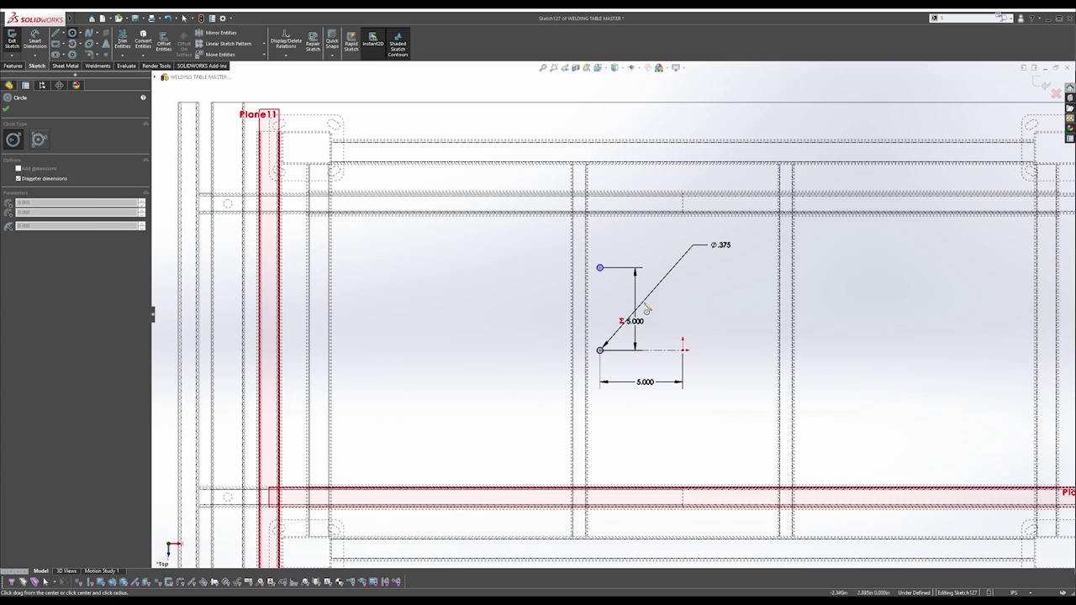
{"action": "key", "text": "Escape"}
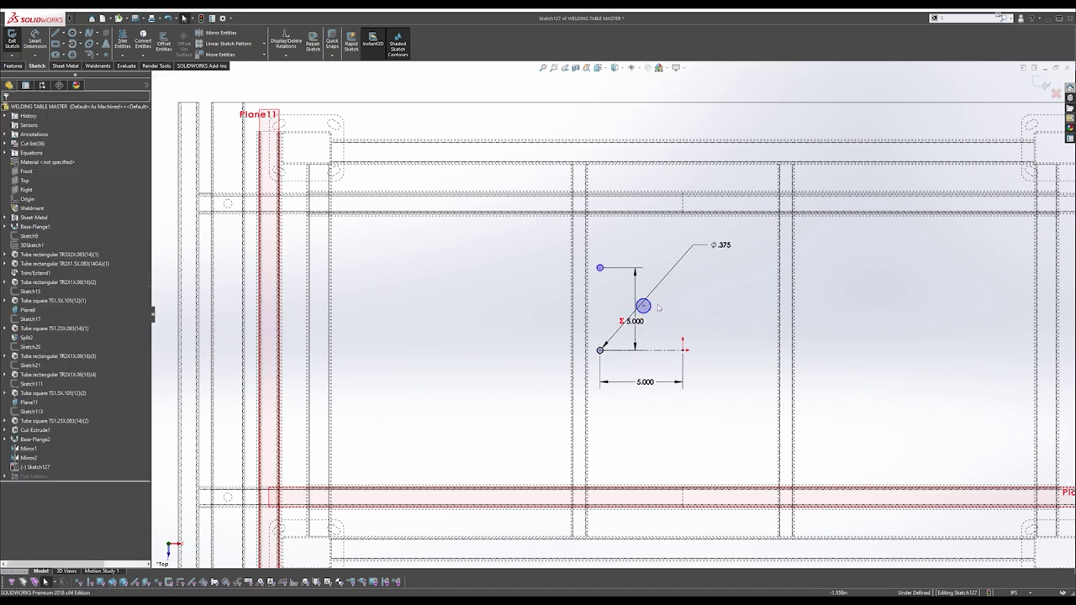
Draw a diagonal construction line from the upper circle's center to the origin.
{"action": "scroll", "coordinate": [669, 300], "scroll_direction": "down", "scroll_amount": 2}
{"action": "key", "text": "s"}
{"action": "left_click", "coordinate": [721, 306]}
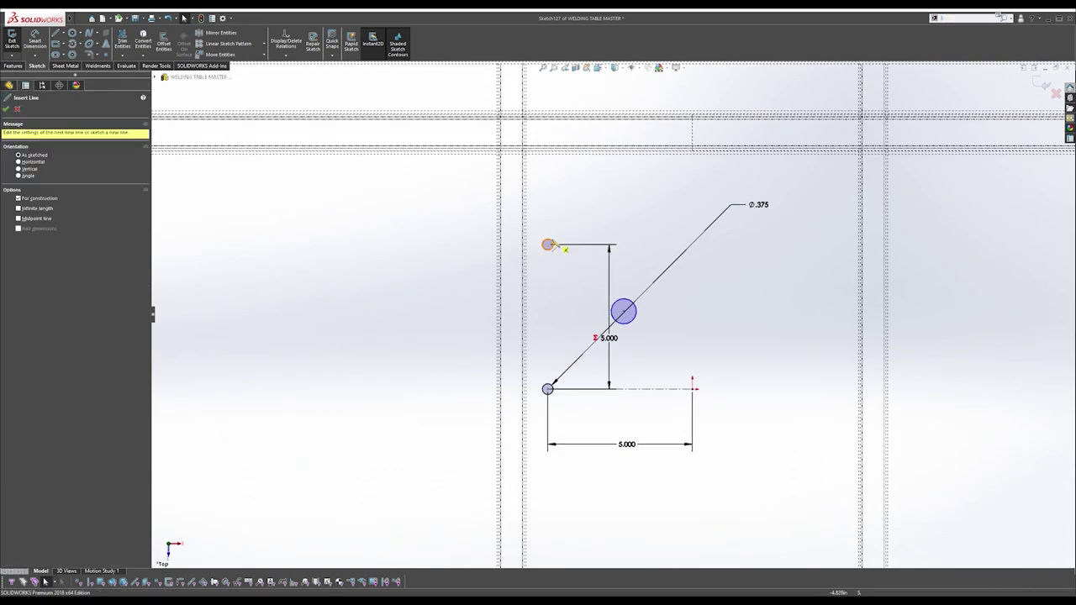
{"action": "left_click", "coordinate": [547, 244]}
{"action": "left_click", "coordinate": [692, 388]}
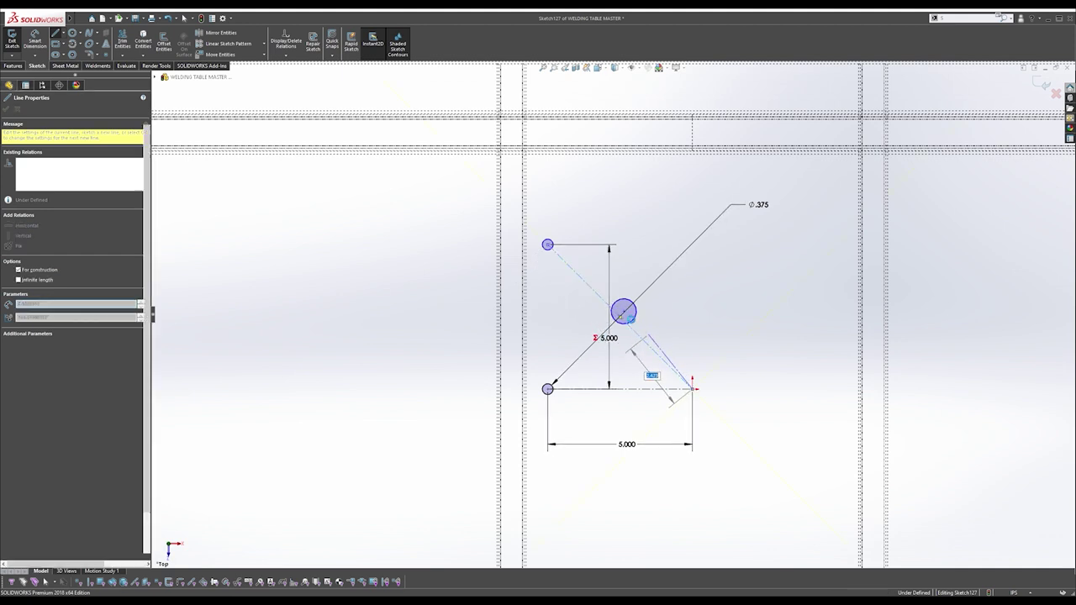
{"action": "key", "text": "Escape"}
Constrain the third circle's center to the midpoint of the diagonal construction line.
{"action": "left_click", "coordinate": [624, 312]}
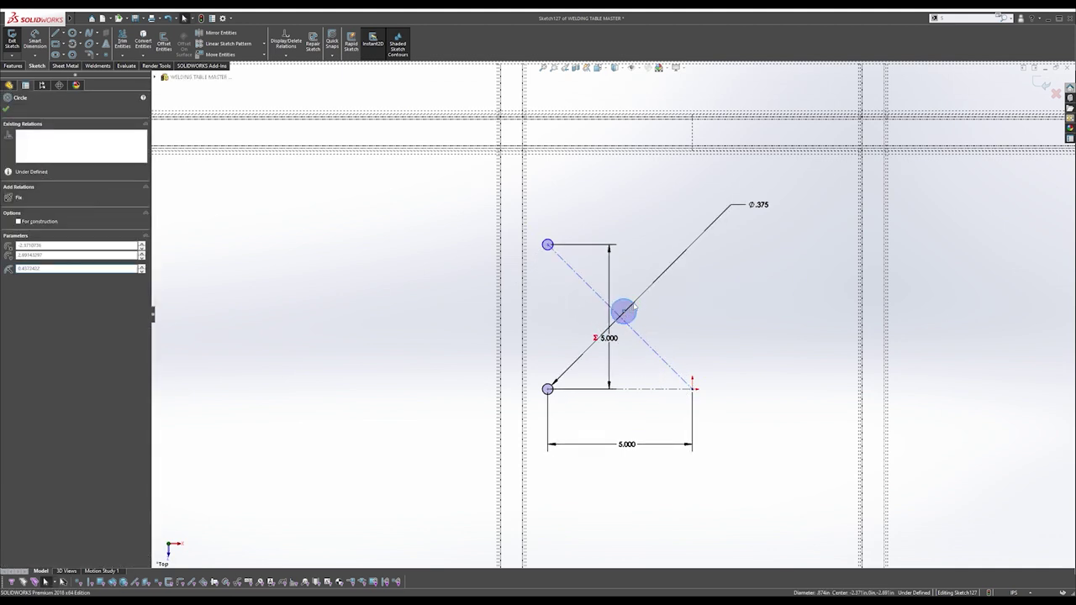
{"action": "left_click", "coordinate": [624, 312], "text": "ctrl"}
{"action": "key", "text": "Escape"}
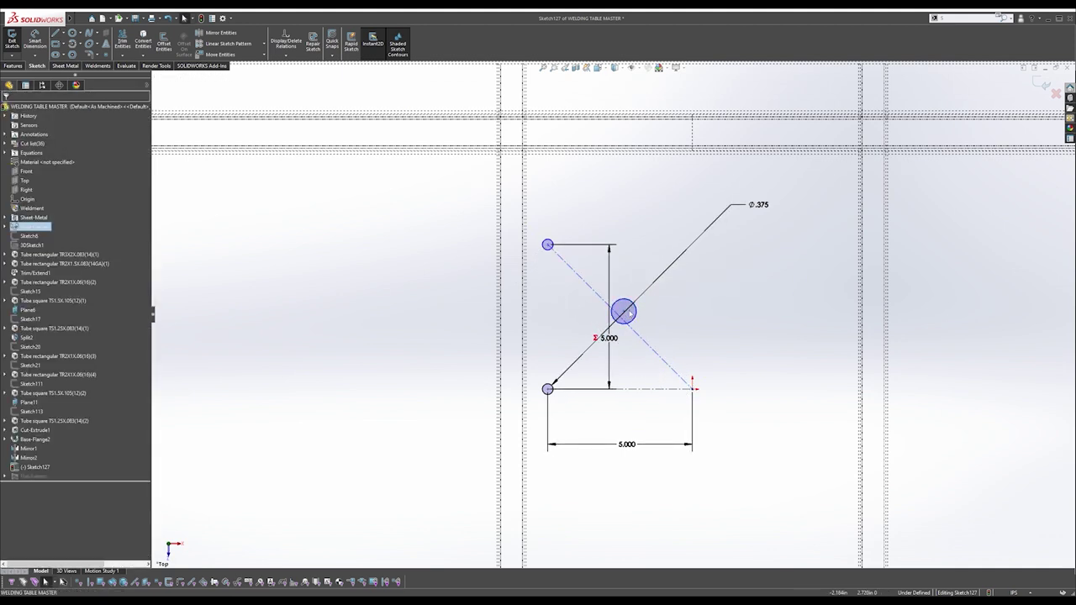
{"action": "left_click", "coordinate": [624, 312]}
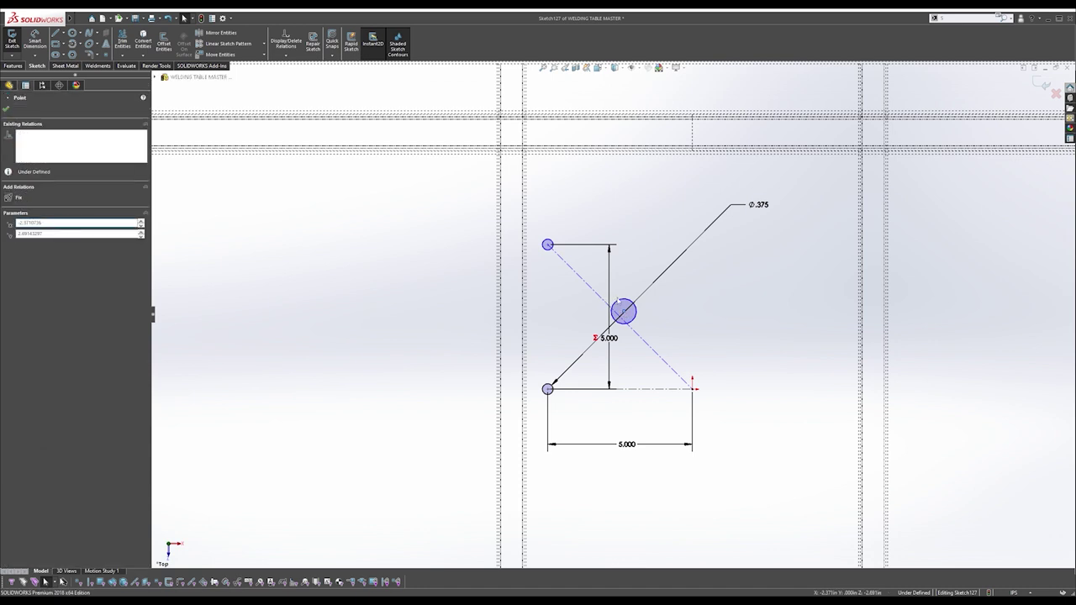
{"action": "left_click", "coordinate": [603, 301], "text": "ctrl"}
{"action": "left_click", "coordinate": [626, 262]}
{"action": "key", "text": "Escape"}
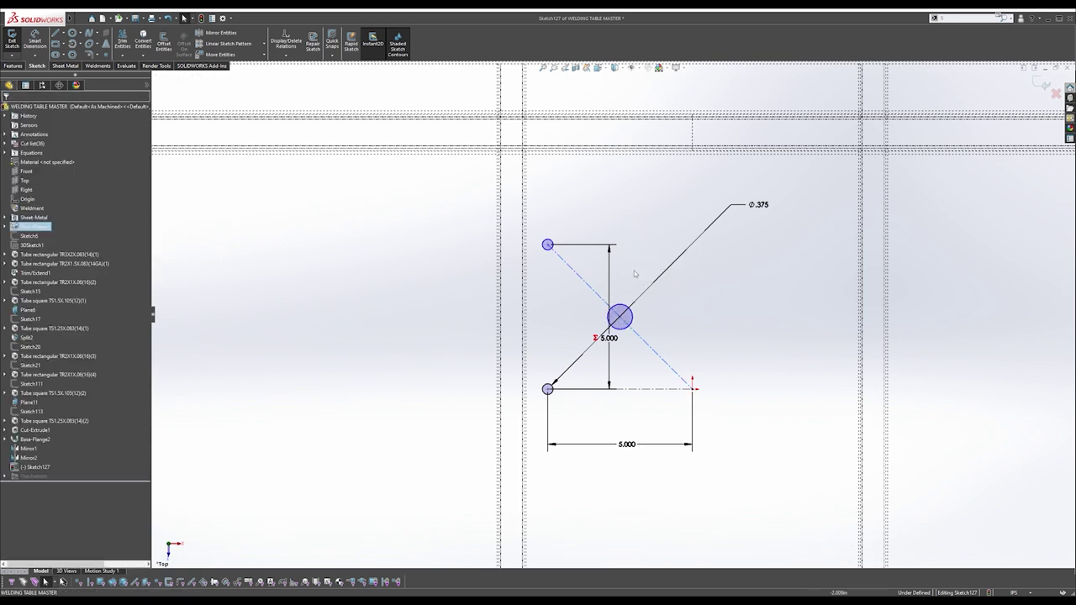
Add an Equal relation between the middle circle and the upper circle.
{"action": "left_click", "coordinate": [626, 311]}
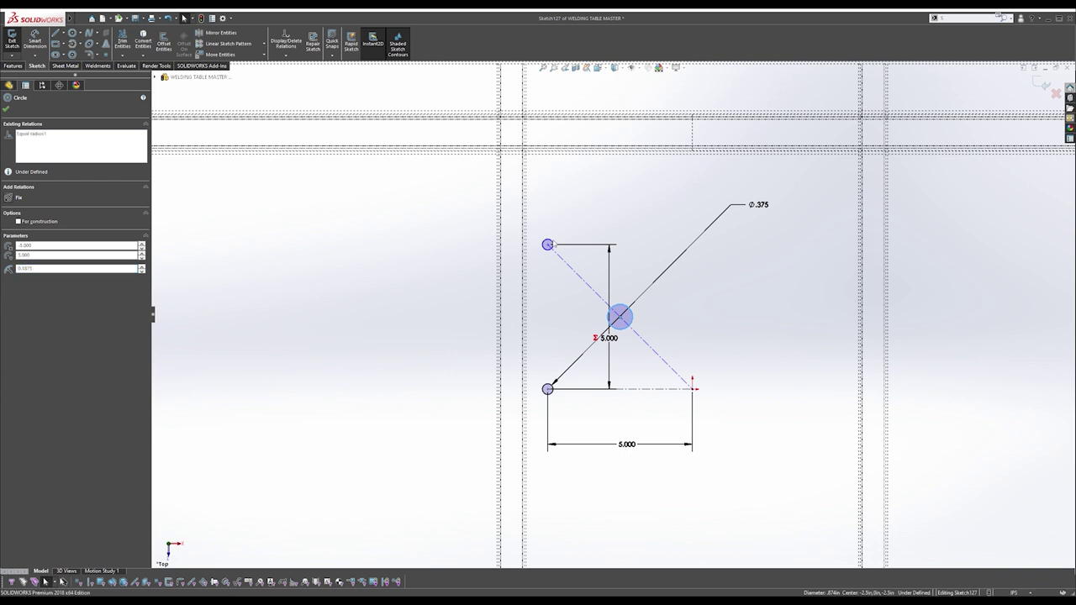
{"action": "left_click", "coordinate": [551, 244], "text": "ctrl"}
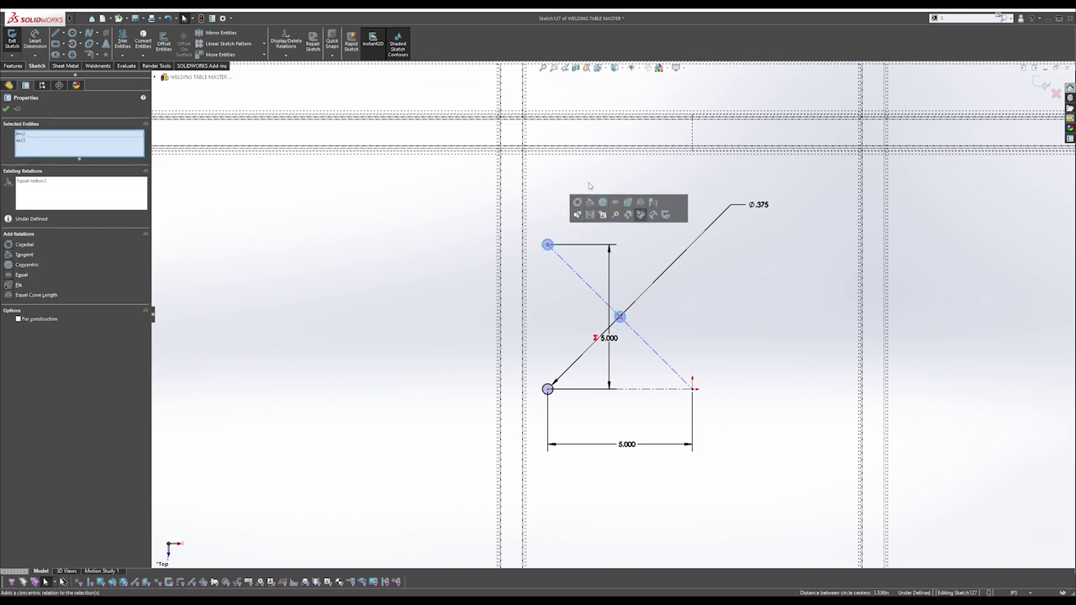
{"action": "key", "text": "Escape"}
Add a Vertical relation between the centers of the upper circle and the 0.375 in dimensioned circle below it.
{"action": "key", "text": "s"}
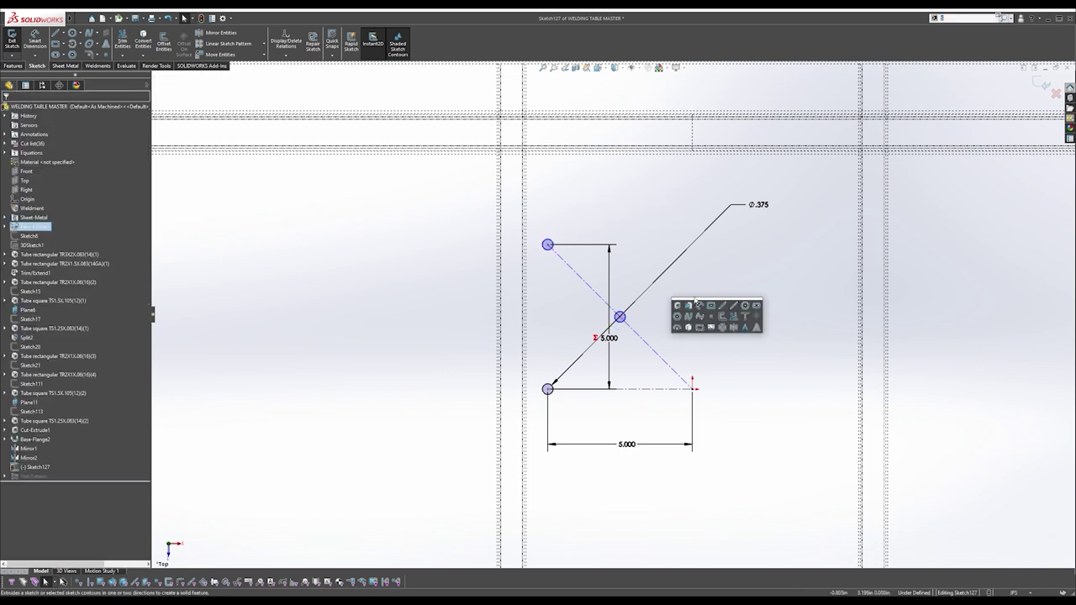
{"action": "left_click", "coordinate": [675, 303]}
{"action": "key", "text": "s"}
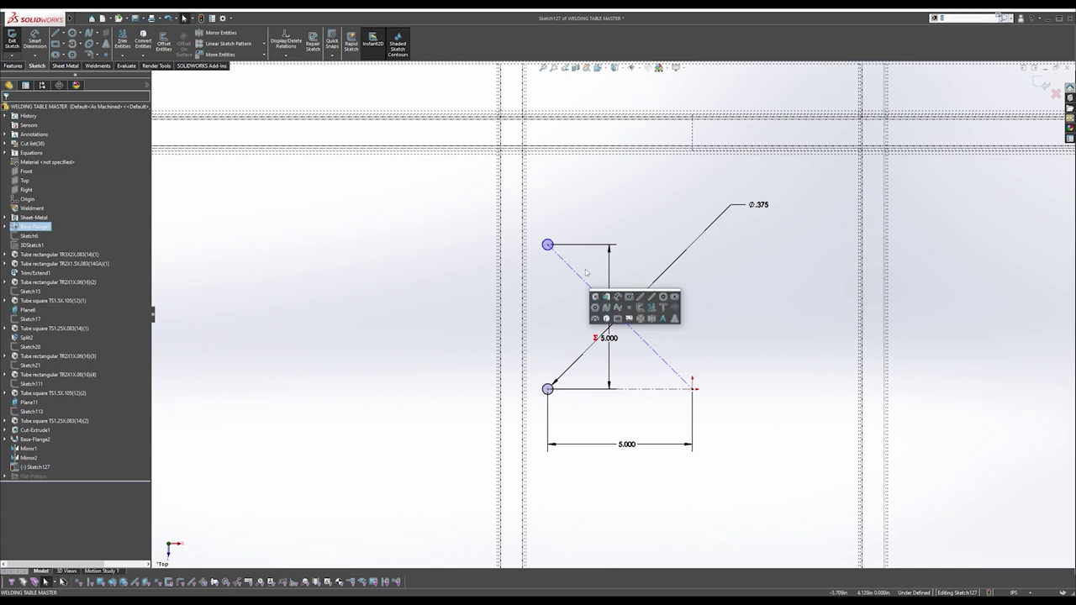
{"action": "left_click", "coordinate": [587, 244]}
{"action": "left_click", "coordinate": [548, 246]}
{"action": "mouse_move", "coordinate": [574, 246]}
{"action": "left_mouse_down"}
{"action": "mouse_move", "coordinate": [556, 273]}
{"action": "mouse_move", "coordinate": [585, 288]}
{"action": "mouse_move", "coordinate": [560, 279]}
{"action": "left_mouse_up"}
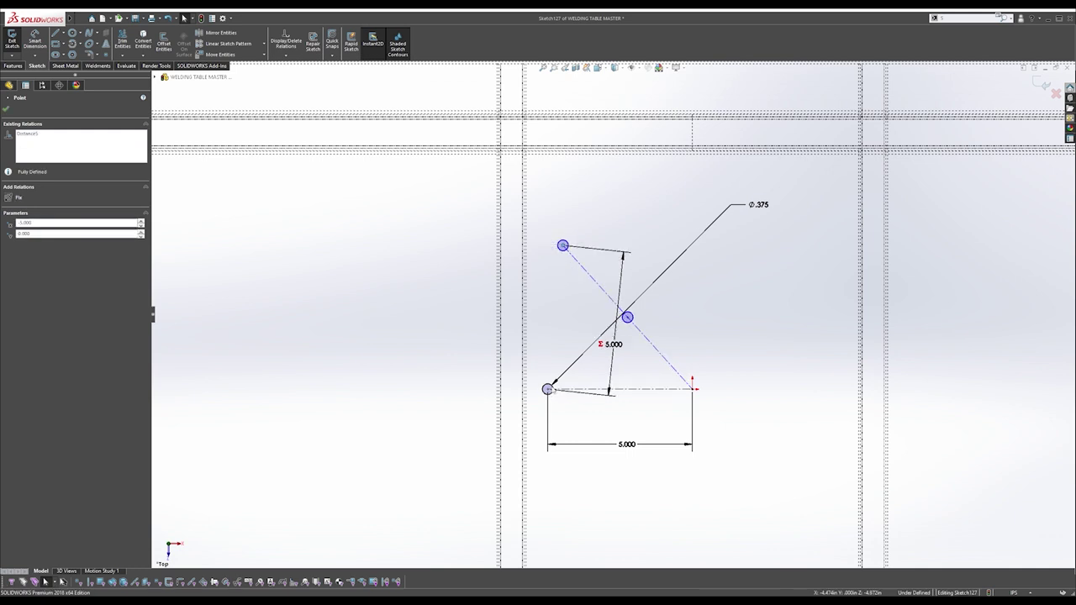
{"action": "left_click", "coordinate": [547, 390], "text": "ctrl"}
{"action": "left_click", "coordinate": [573, 350]}
{"action": "left_click", "coordinate": [653, 234]}
{"action": "scroll", "coordinate": [638, 270], "scroll_direction": "up", "scroll_amount": 2}
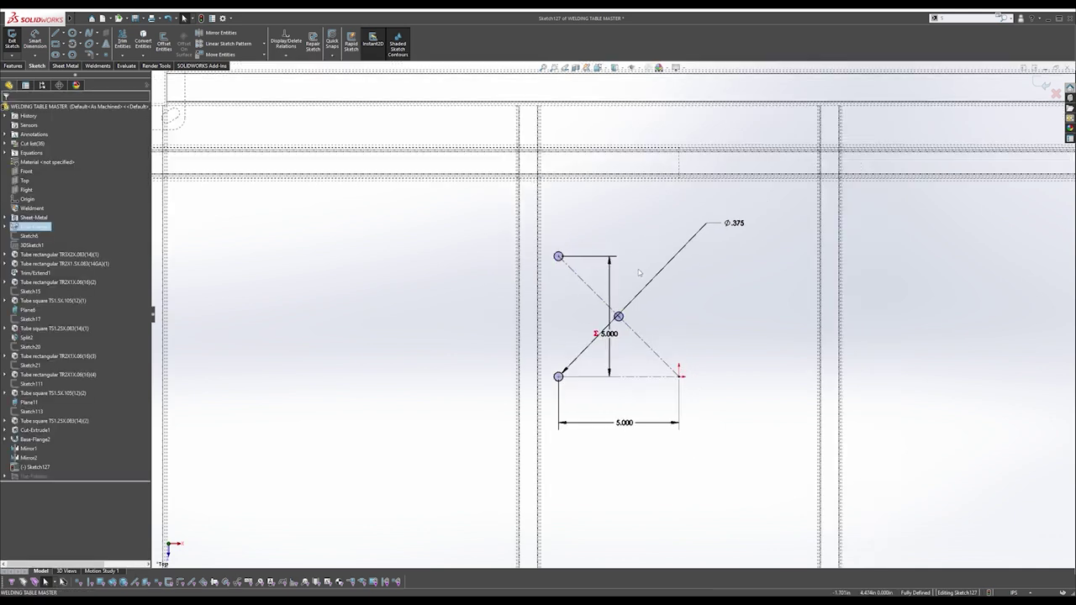
{"action": "key", "text": "s"}
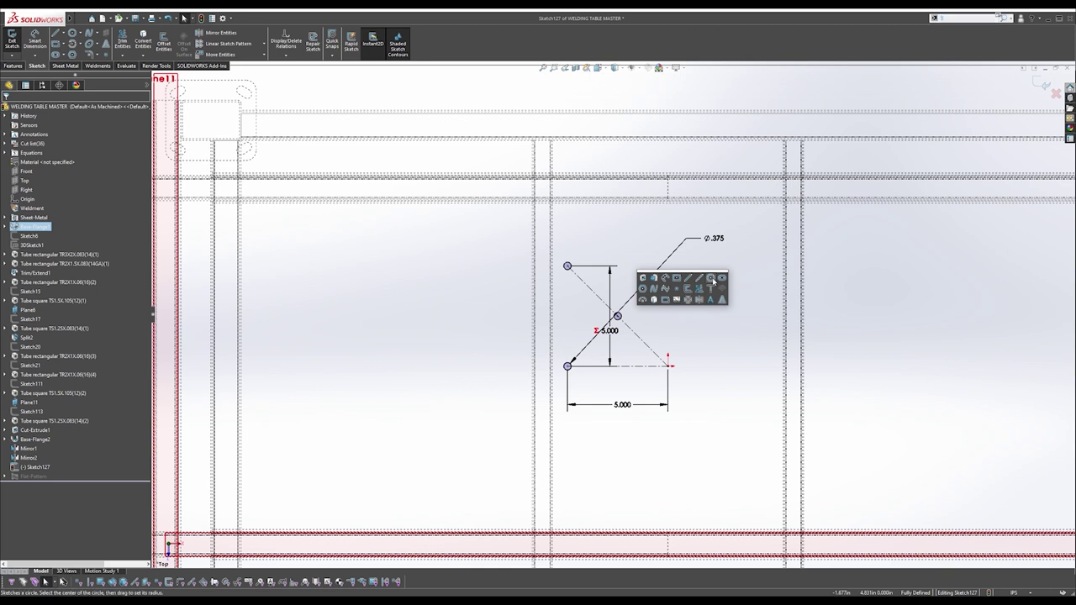
{"action": "left_click", "coordinate": [686, 278]}
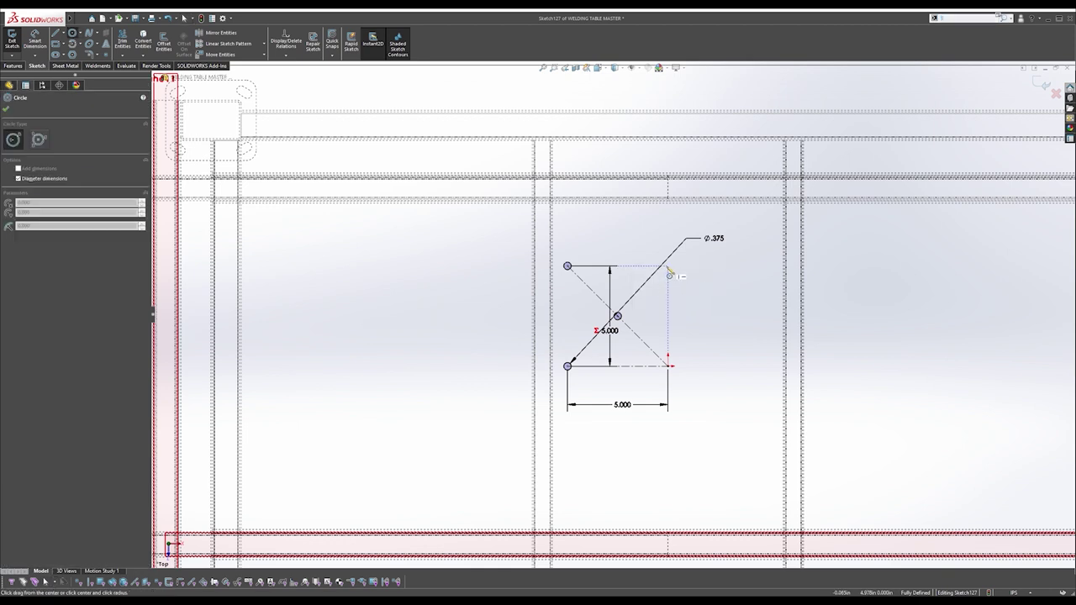
{"action": "left_click", "coordinate": [670, 275]}
{"action": "key", "text": "Escape"}
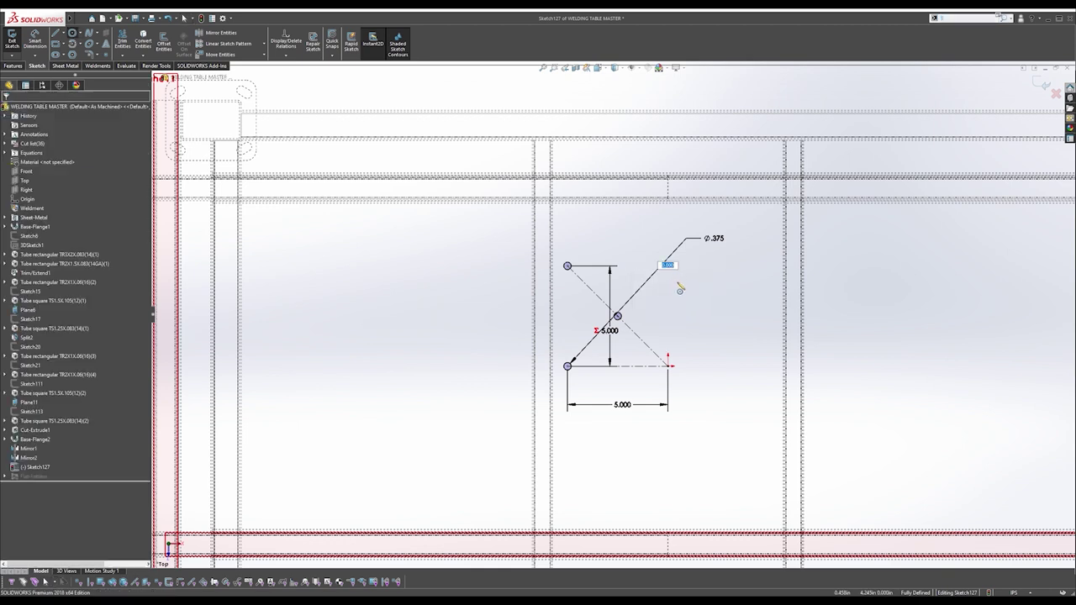
Sketch a fourth circle directly above the origin, level with the upper-left circle.
{"action": "key", "text": "s"}
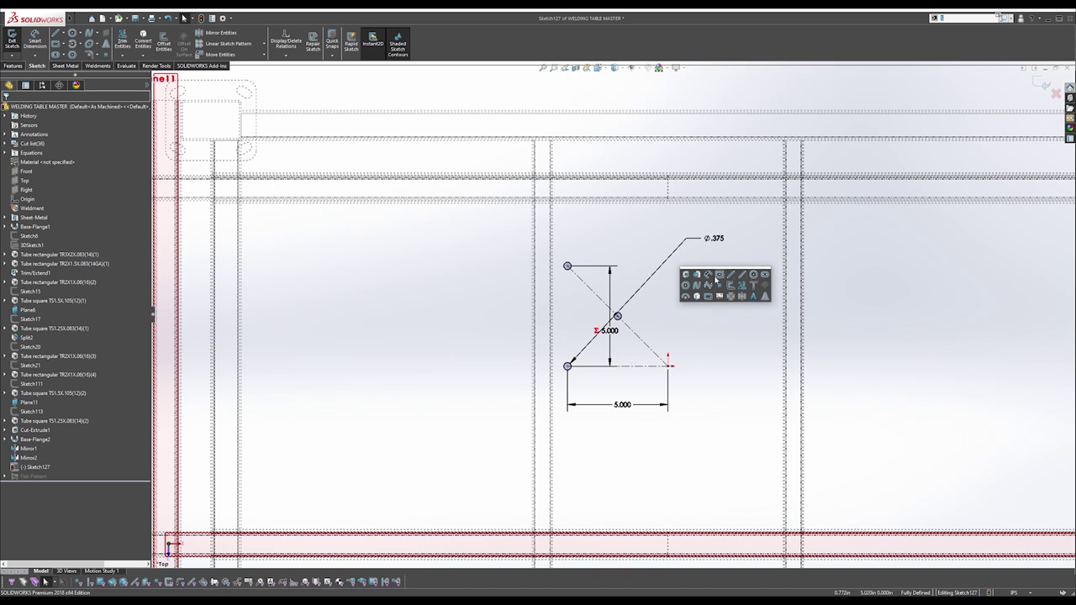
{"action": "left_click", "coordinate": [753, 276]}
{"action": "left_click", "coordinate": [668, 266]}
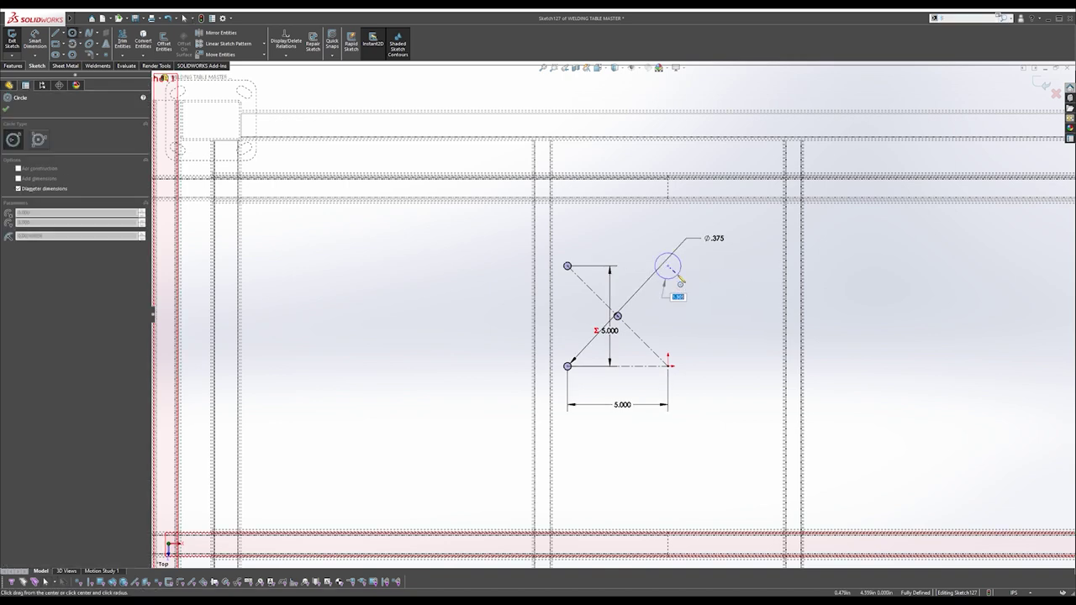
{"action": "left_click", "coordinate": [674, 278]}
{"action": "key", "text": "Escape"}
Constrain the fourth circle's center vertically to the origin and horizontally to the upper-left circle's center.
{"action": "left_click", "coordinate": [667, 266]}
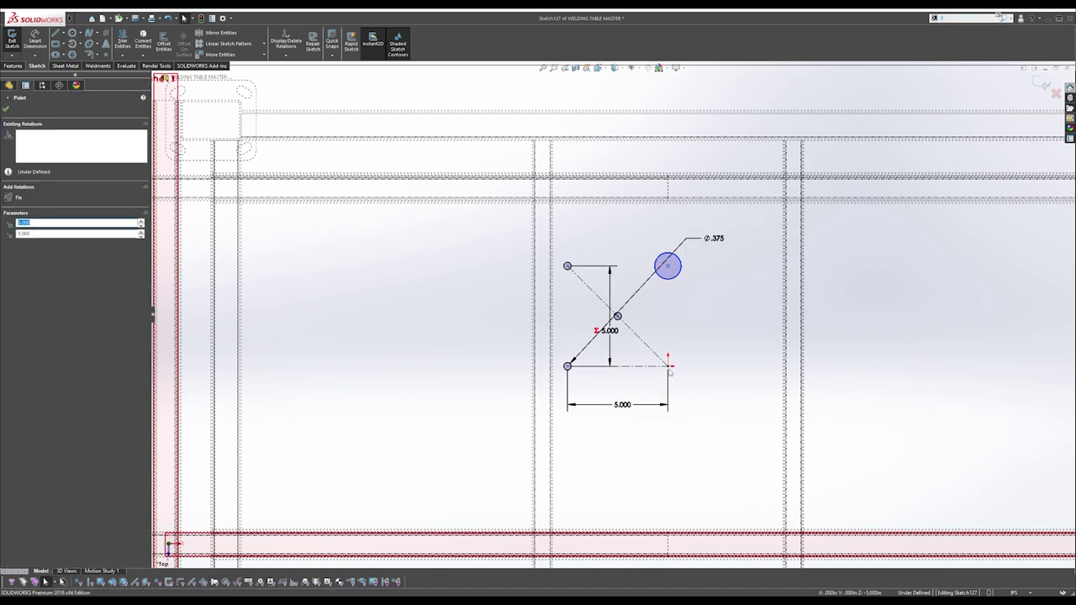
{"action": "left_click", "coordinate": [668, 366], "text": "ctrl"}
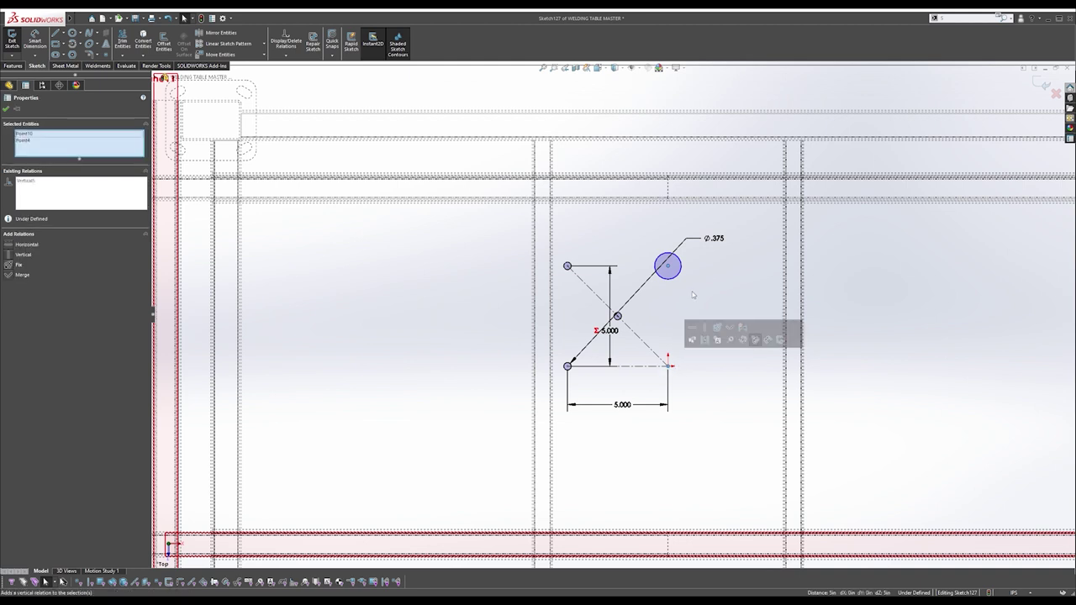
{"action": "left_click", "coordinate": [703, 321]}
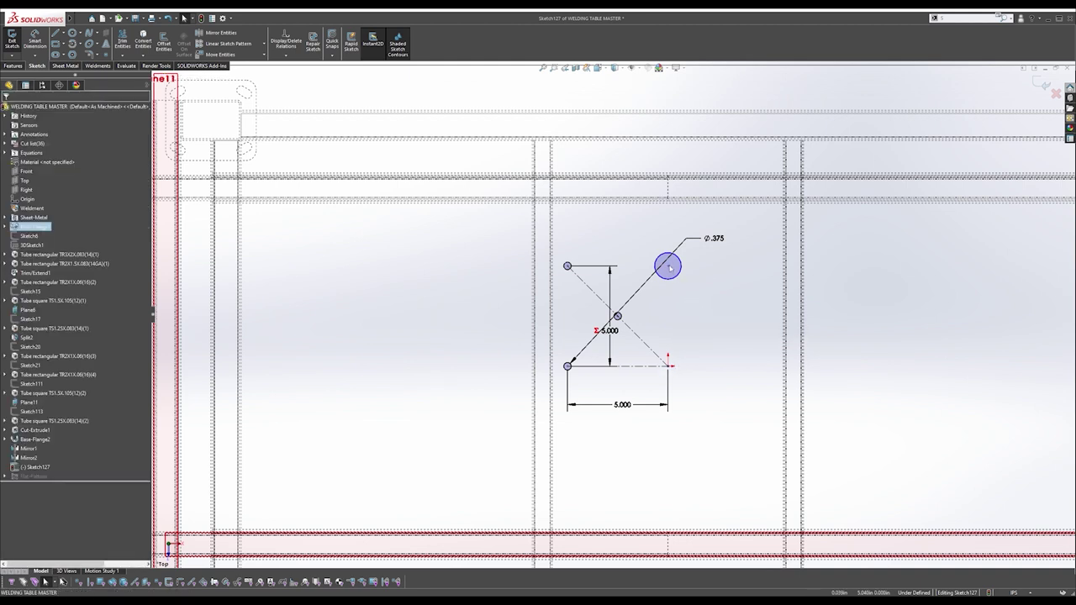
{"action": "left_click", "coordinate": [668, 266]}
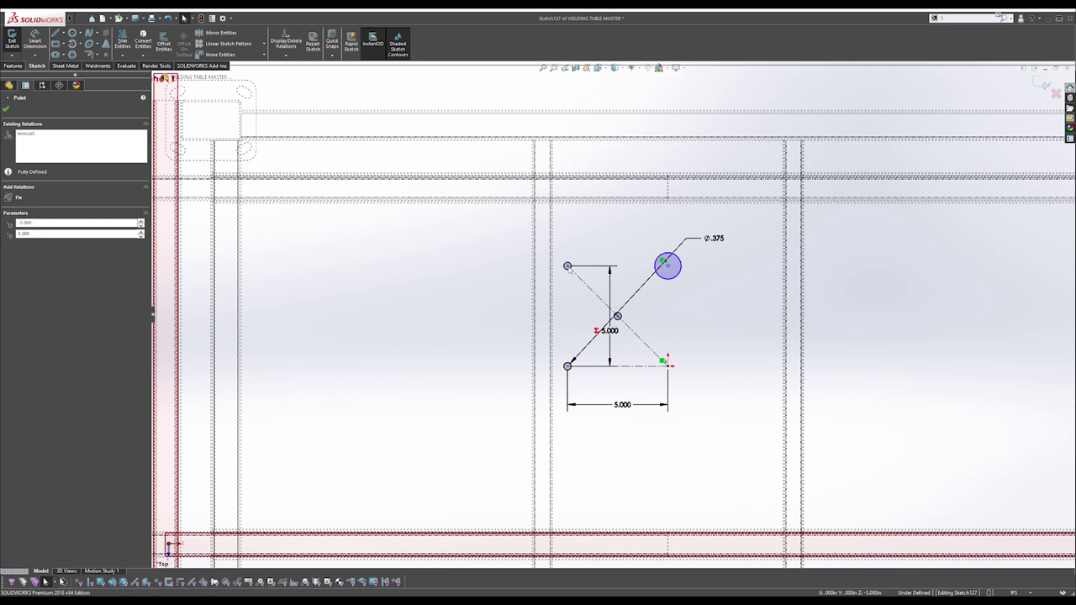
{"action": "left_click", "coordinate": [568, 266], "text": "ctrl"}
{"action": "left_click", "coordinate": [697, 327]}
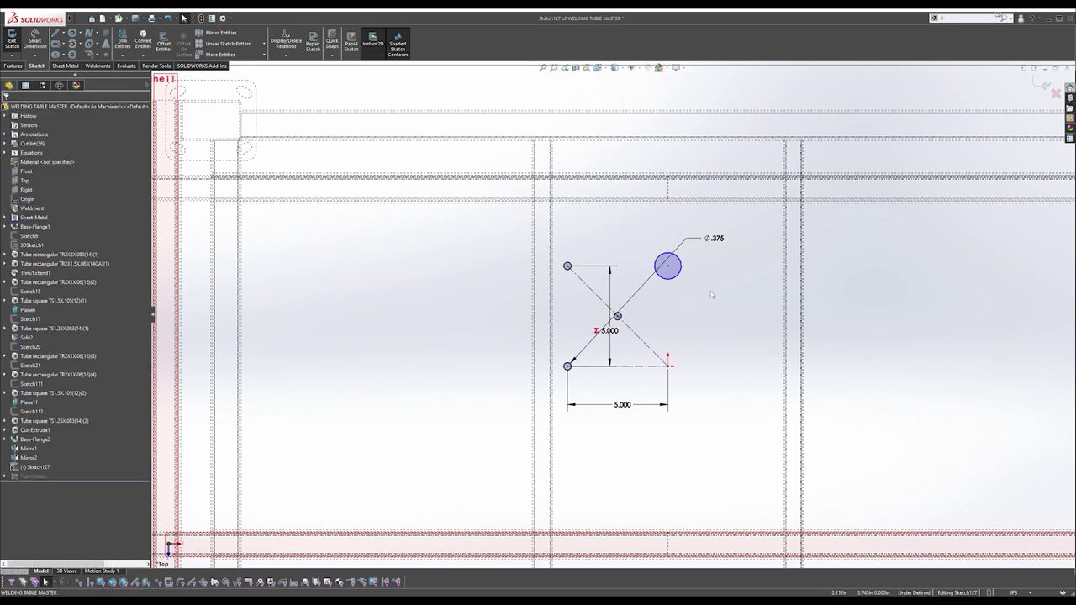
{"action": "left_click", "coordinate": [667, 262]}
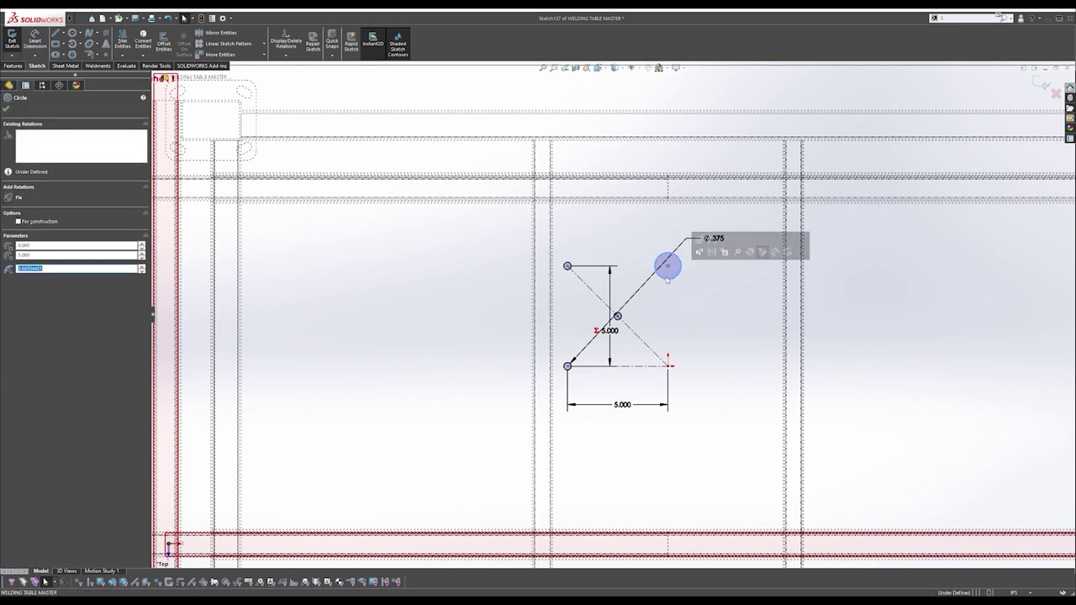
{"action": "left_click", "coordinate": [567, 265], "text": "ctrl"}
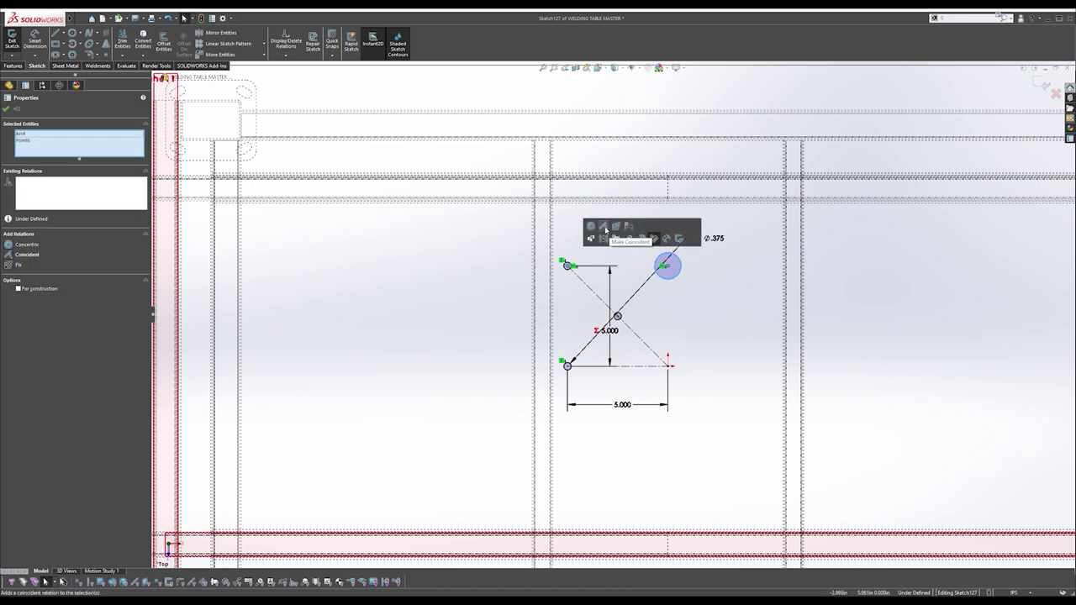
{"action": "key", "text": "Escape"}
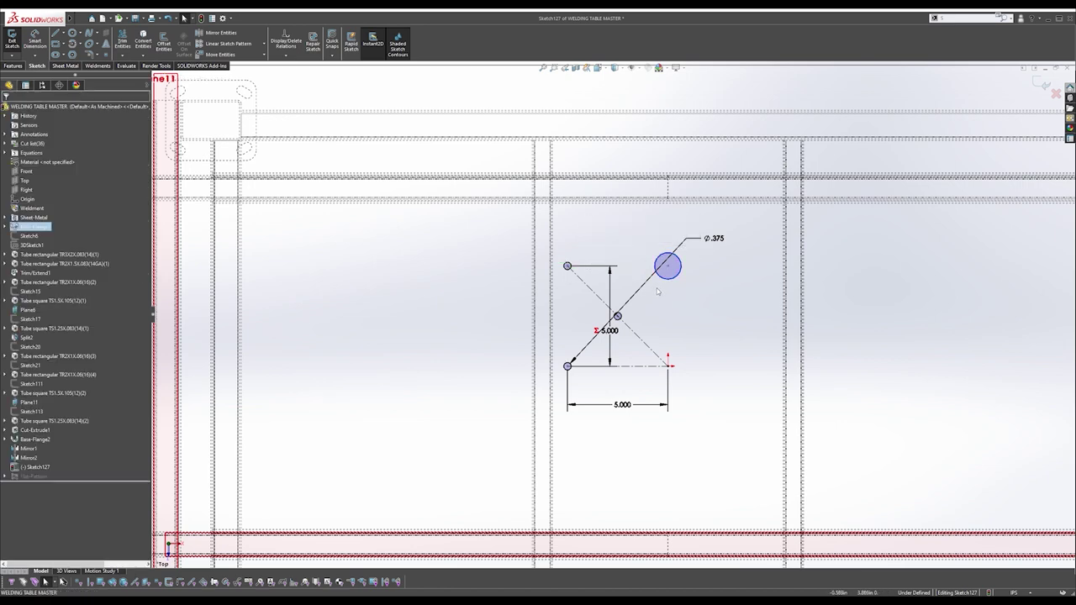
Add an Equal relation between the fourth circle above the origin and the upper-left circle.
{"action": "left_click", "coordinate": [661, 279]}
{"action": "scroll", "coordinate": [589, 261], "scroll_direction": "down", "scroll_amount": 5}
{"action": "left_click", "coordinate": [542, 273], "text": "ctrl"}
{"action": "left_click", "coordinate": [589, 241]}
{"action": "left_click", "coordinate": [636, 199]}
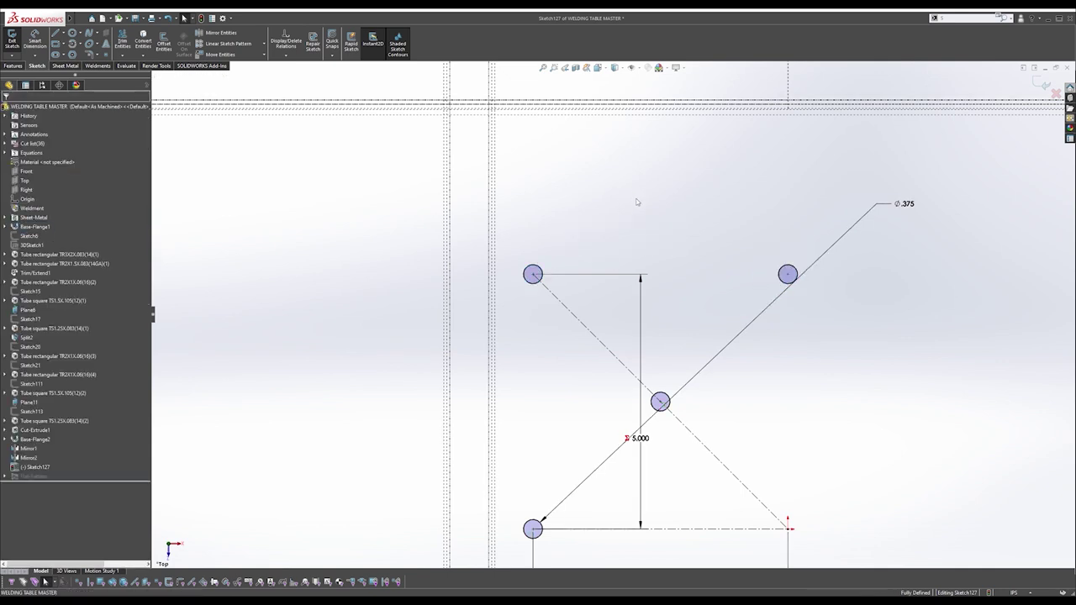
Sketch a fifth circle centered on the origin and make it equal to the middle circle.
{"action": "scroll", "coordinate": [649, 267], "scroll_direction": "up", "scroll_amount": 3}
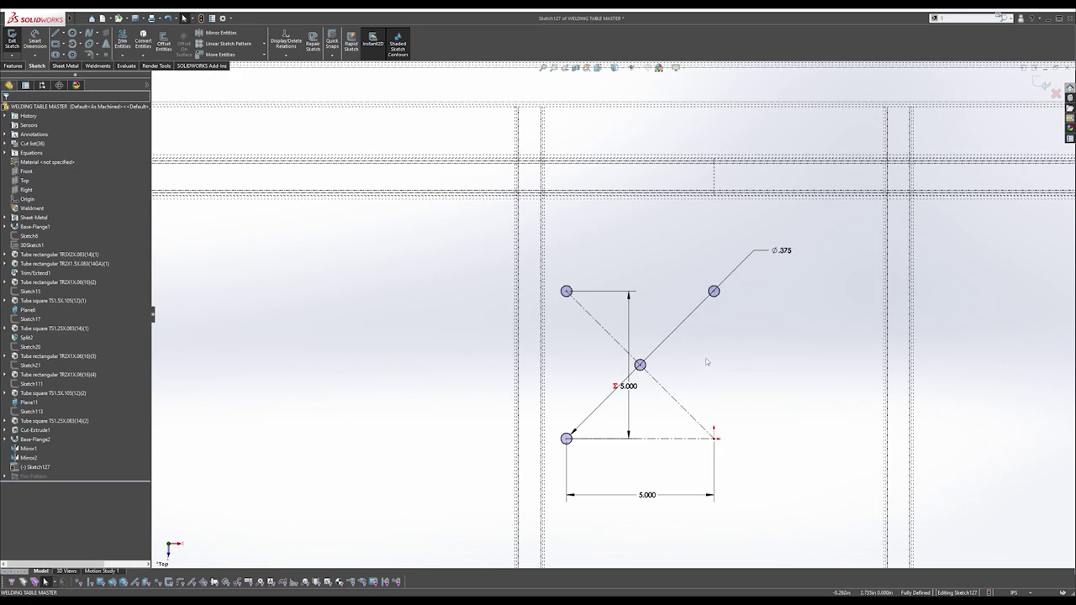
{"action": "scroll", "coordinate": [693, 370], "scroll_direction": "up", "scroll_amount": 2}
{"action": "key", "text": "s"}
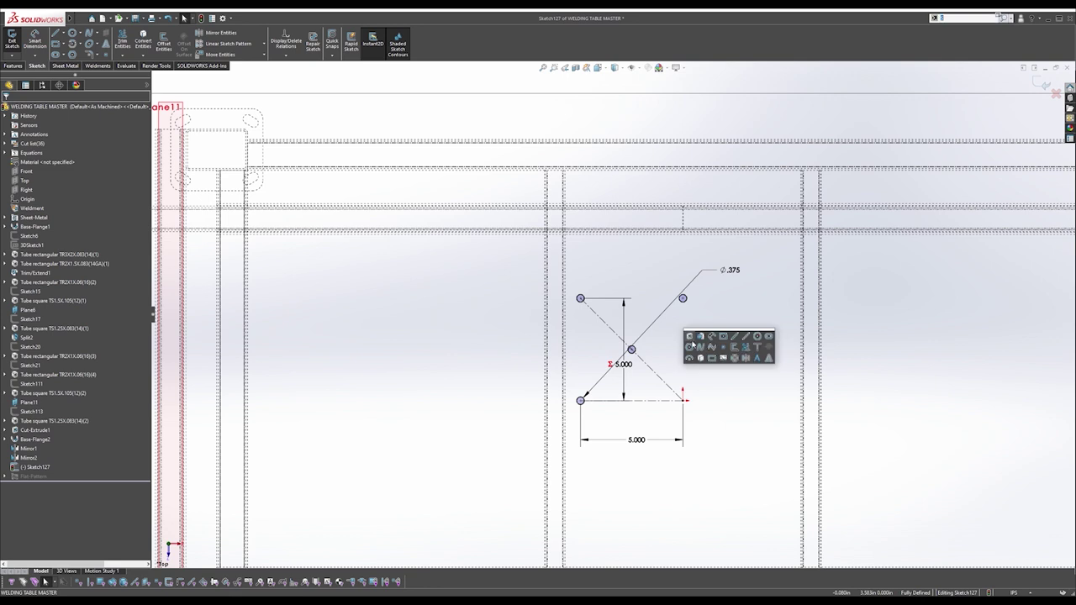
{"action": "left_click", "coordinate": [757, 337]}
{"action": "left_click", "coordinate": [682, 400]}
{"action": "scroll", "coordinate": [696, 393], "scroll_direction": "down", "scroll_amount": 2}
{"action": "left_click", "coordinate": [685, 359]}
{"action": "left_click", "coordinate": [690, 374]}
{"action": "key", "text": "Escape"}
{"action": "left_click_drag", "start_coordinate": [685, 358], "coordinate": [668, 395]}
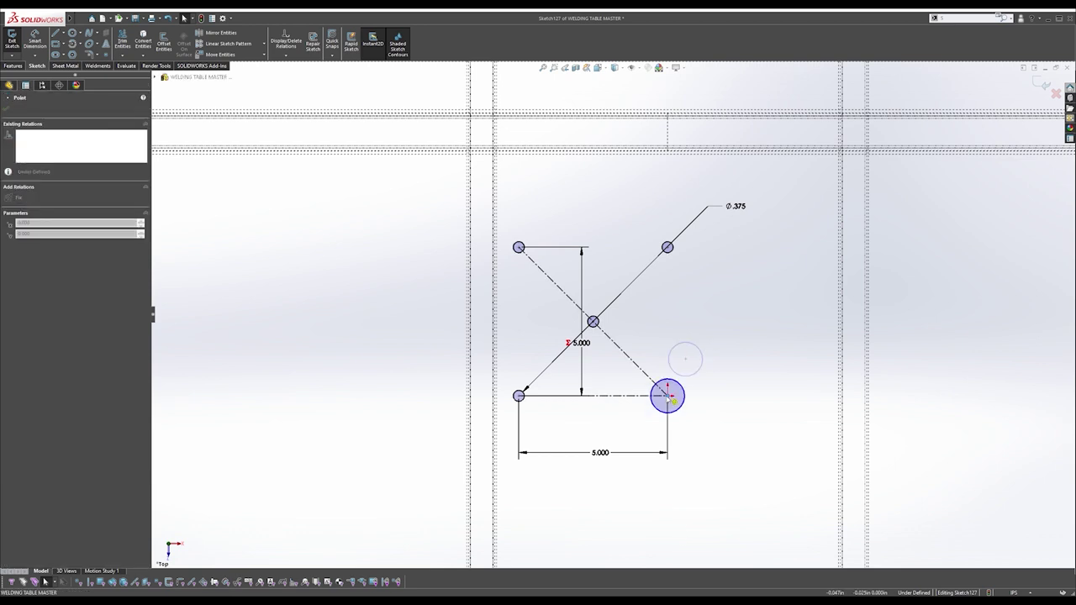
{"action": "left_click", "coordinate": [655, 385]}
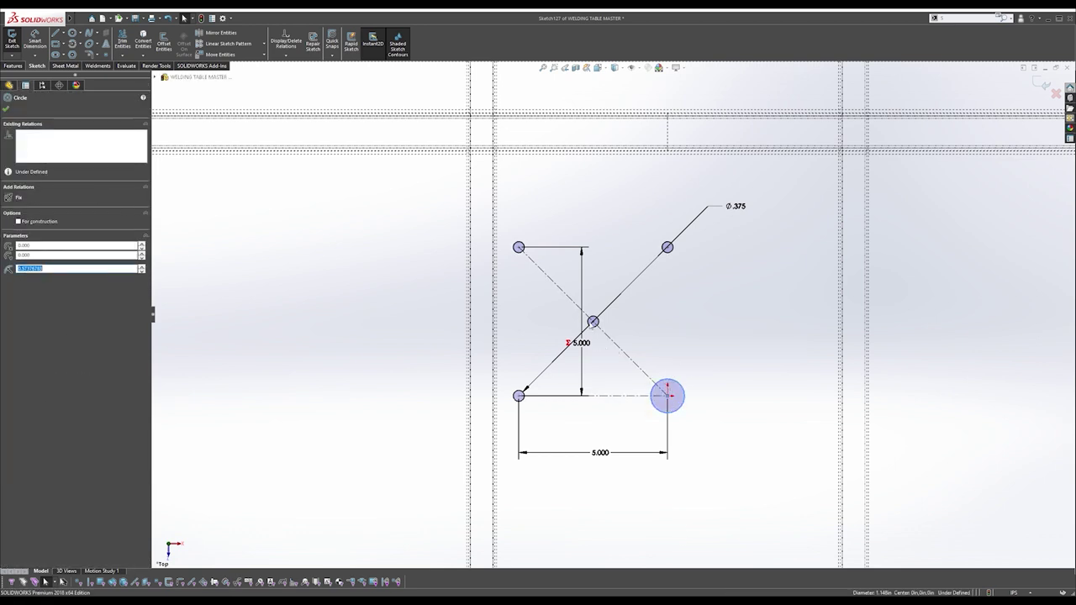
{"action": "left_click", "coordinate": [592, 321], "text": "ctrl"}
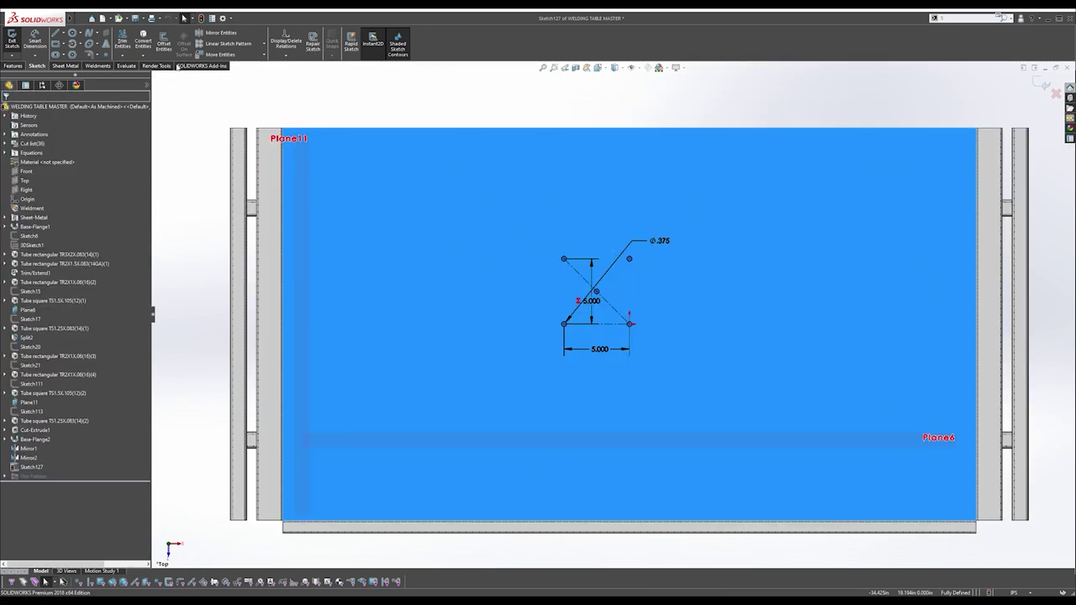
Extrude-cut the circles Through All, with automatic body selection off and only the table top plate in the feature scope.
{"action": "key", "text": "s"}
{"action": "left_click", "coordinate": [345, 114]}
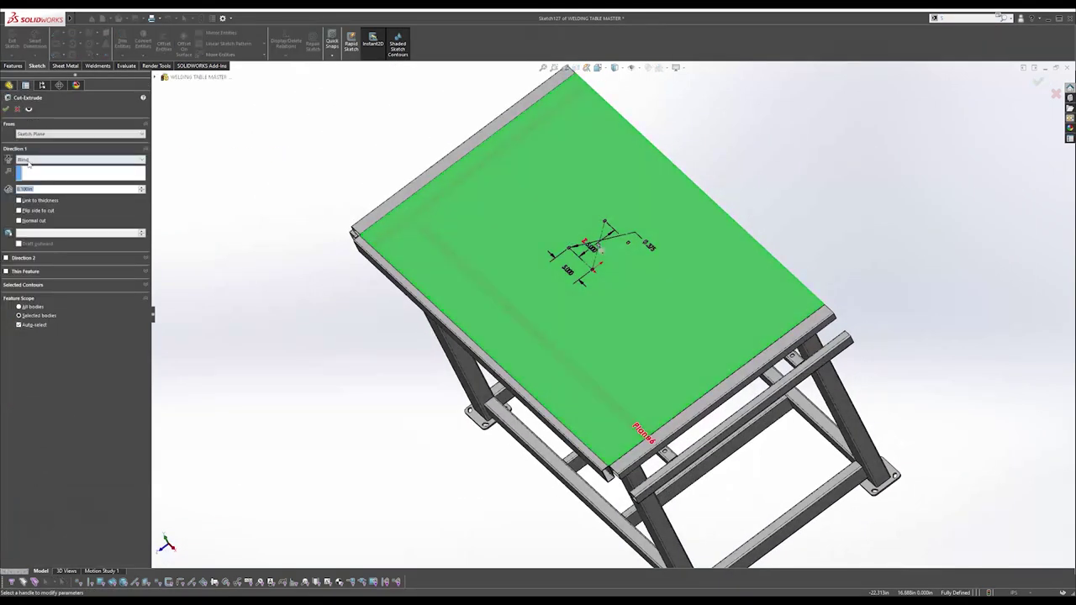
{"action": "left_click", "coordinate": [28, 161]}
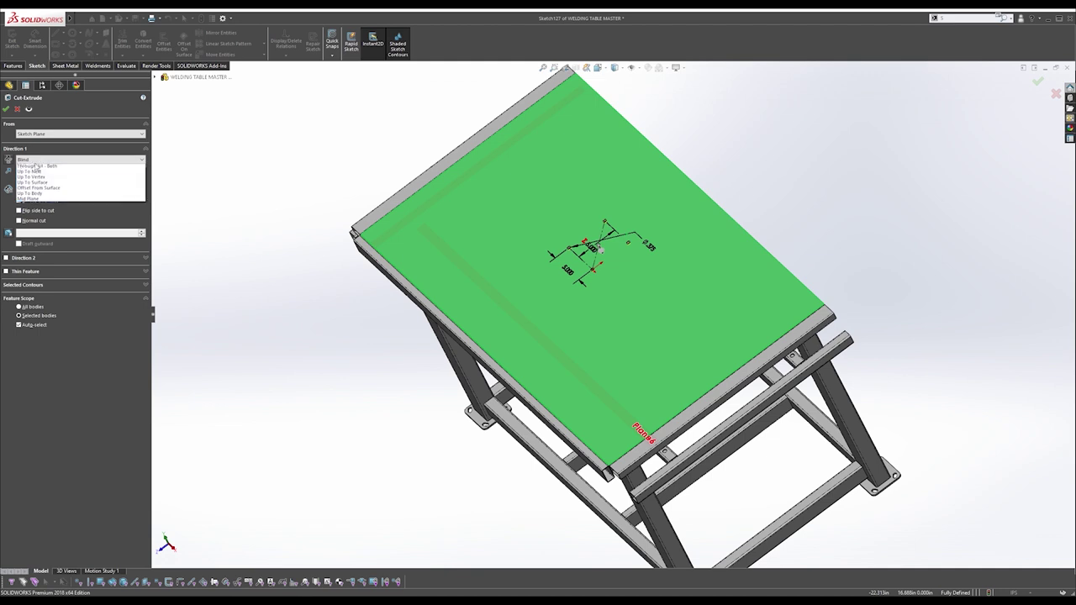
{"action": "left_click", "coordinate": [37, 173]}
{"action": "left_click", "coordinate": [19, 301]}
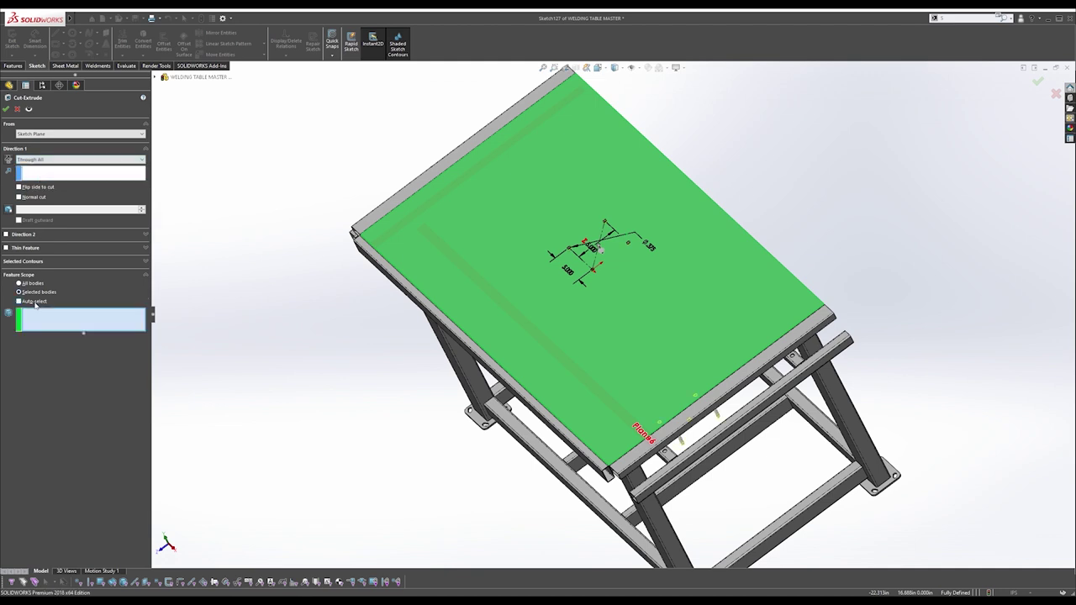
{"action": "left_click", "coordinate": [467, 258]}
{"action": "left_click", "coordinate": [7, 110]}
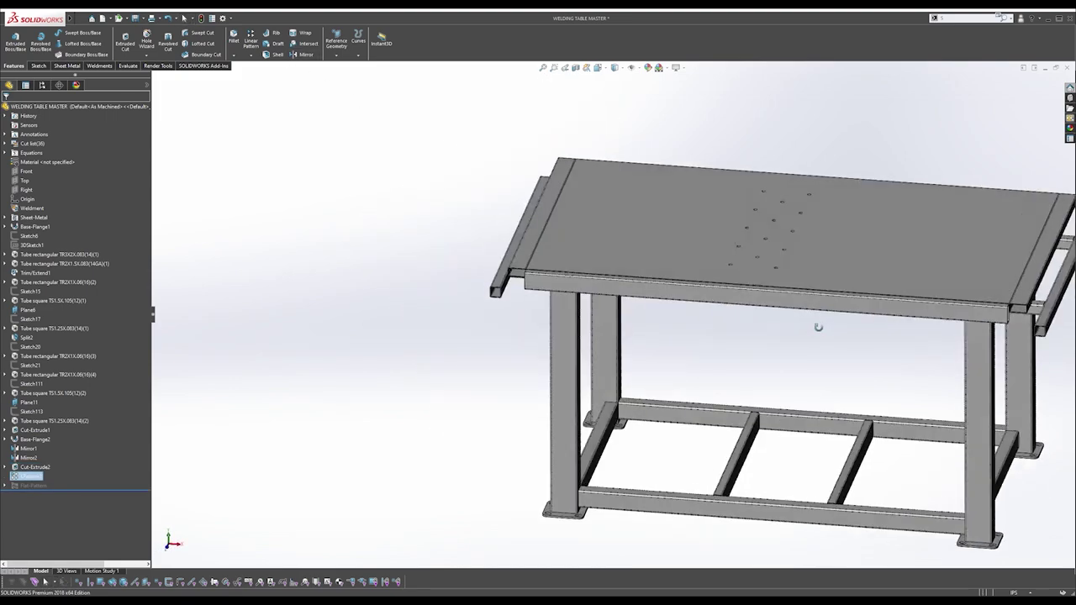
Set up a linear pattern of LPattern1 along the table top's long edge at 5 in spacing, with the direction reversed.
{"action": "middle_click_drag", "start_coordinate": [816, 324], "coordinate": [703, 220]}
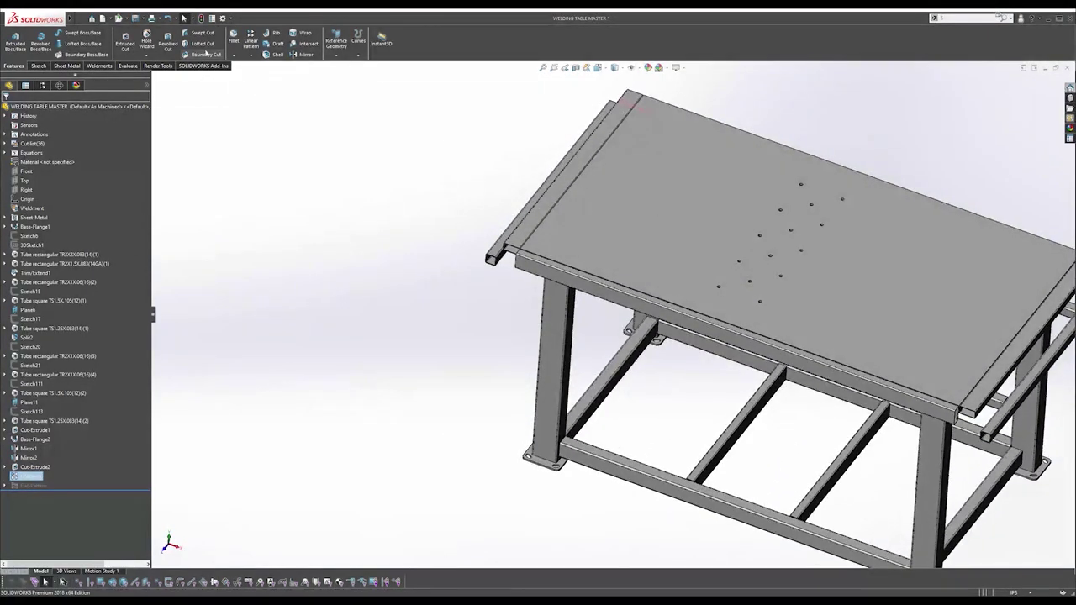
{"action": "left_click", "coordinate": [250, 40]}
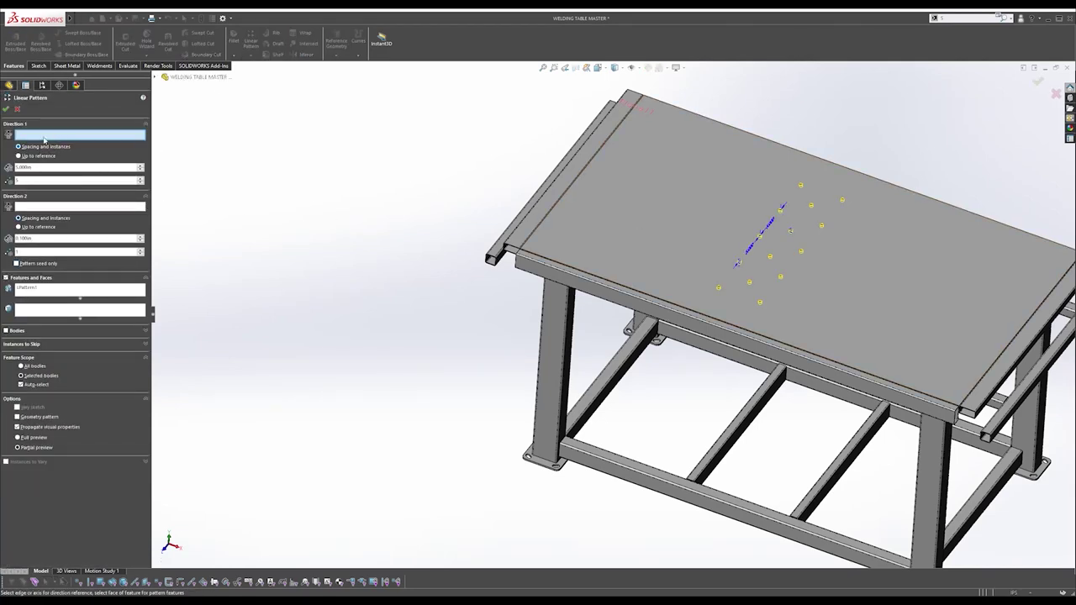
{"action": "left_click", "coordinate": [769, 139]}
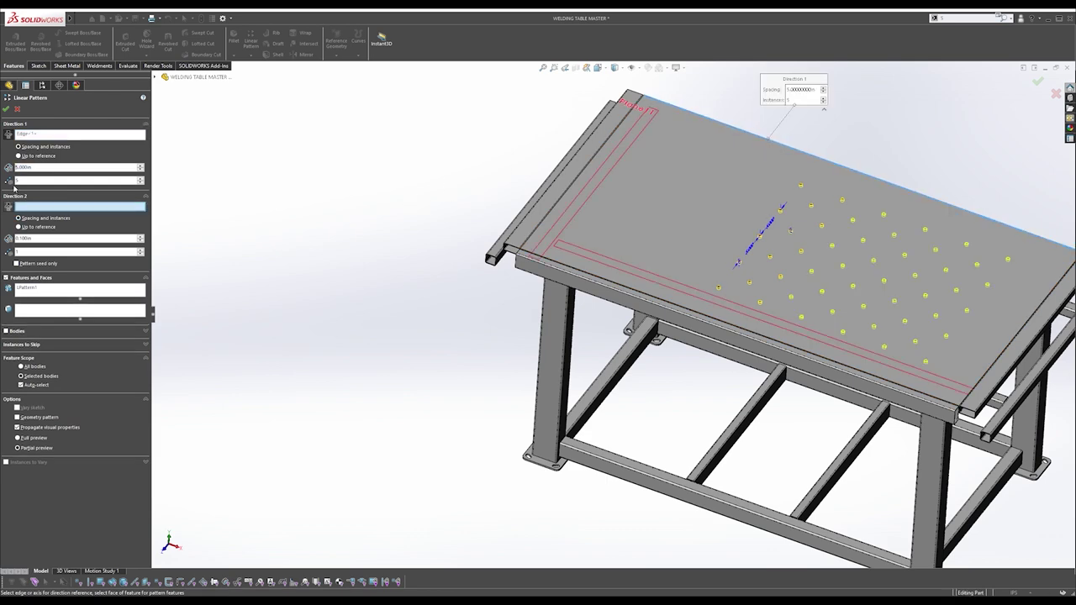
{"action": "left_click", "coordinate": [11, 135]}
{"action": "middle_click_drag", "start_coordinate": [610, 210], "coordinate": [635, 206]}
Set the linear pattern to 4 instances and create it.
{"action": "type", "text": "2"}
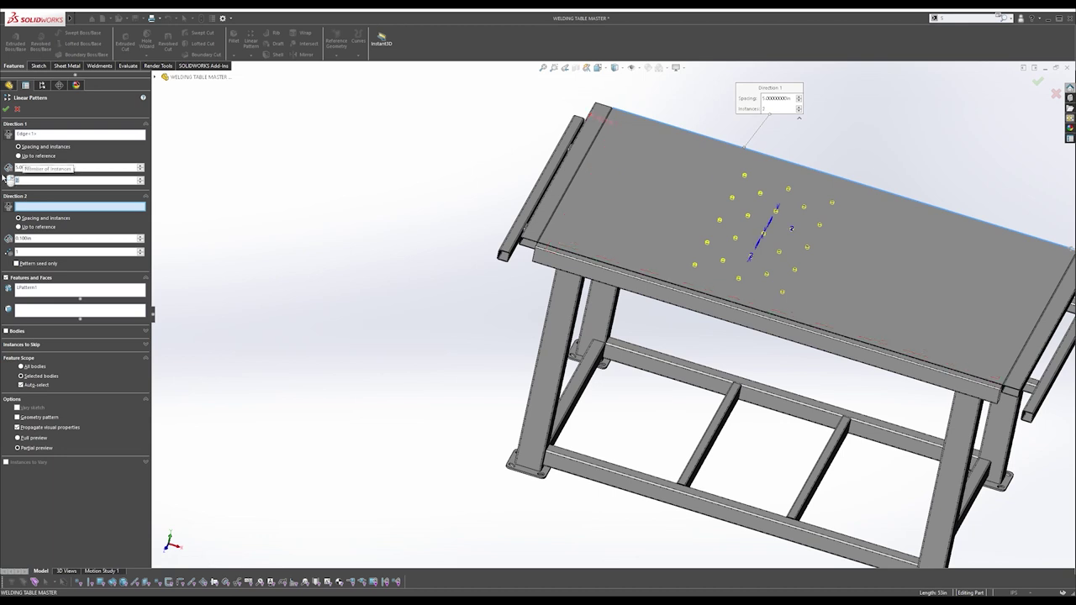
{"action": "key", "text": "BackSpace"}
{"action": "type", "text": "3"}
{"action": "left_click", "coordinate": [8, 180]}
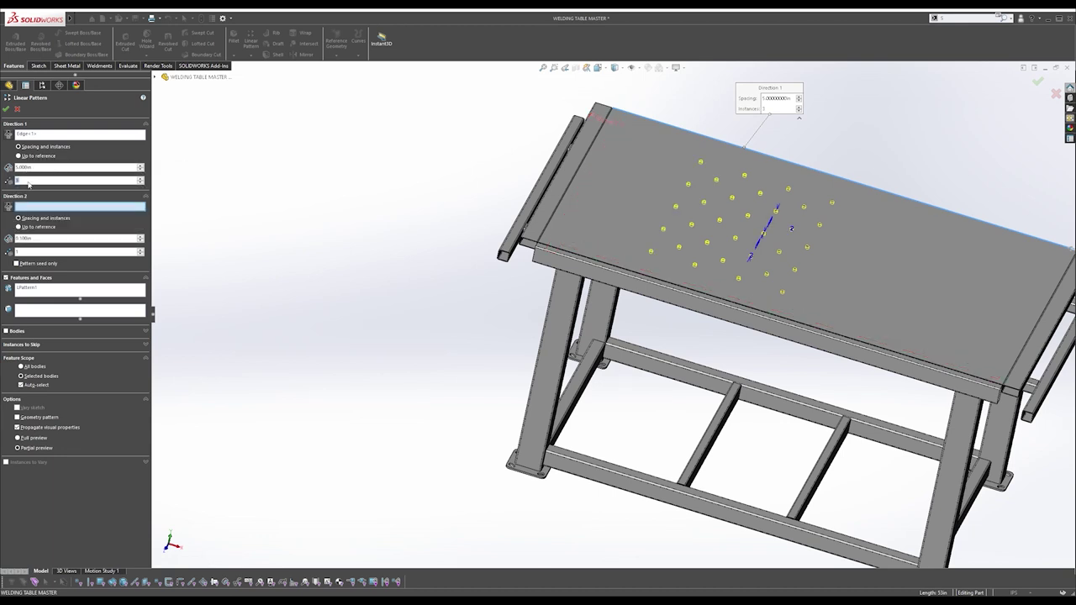
{"action": "middle_click_drag", "start_coordinate": [692, 260], "coordinate": [746, 11]}
{"action": "middle_click_drag", "start_coordinate": [591, 322], "coordinate": [542, 565]}
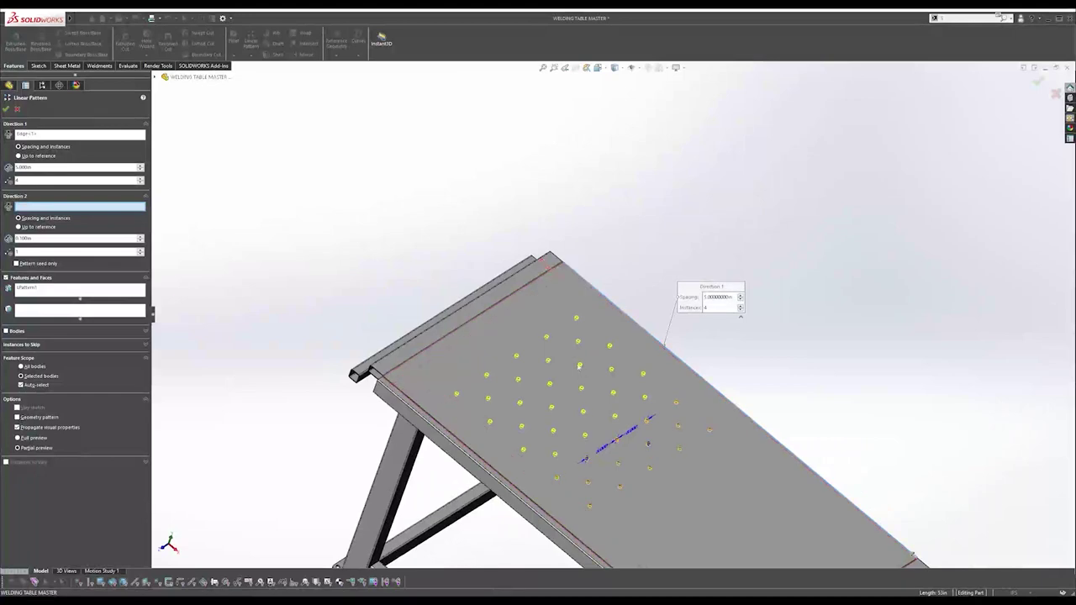
{"action": "middle_click_drag", "start_coordinate": [581, 368], "coordinate": [573, 395]}
{"action": "left_click", "coordinate": [5, 110]}
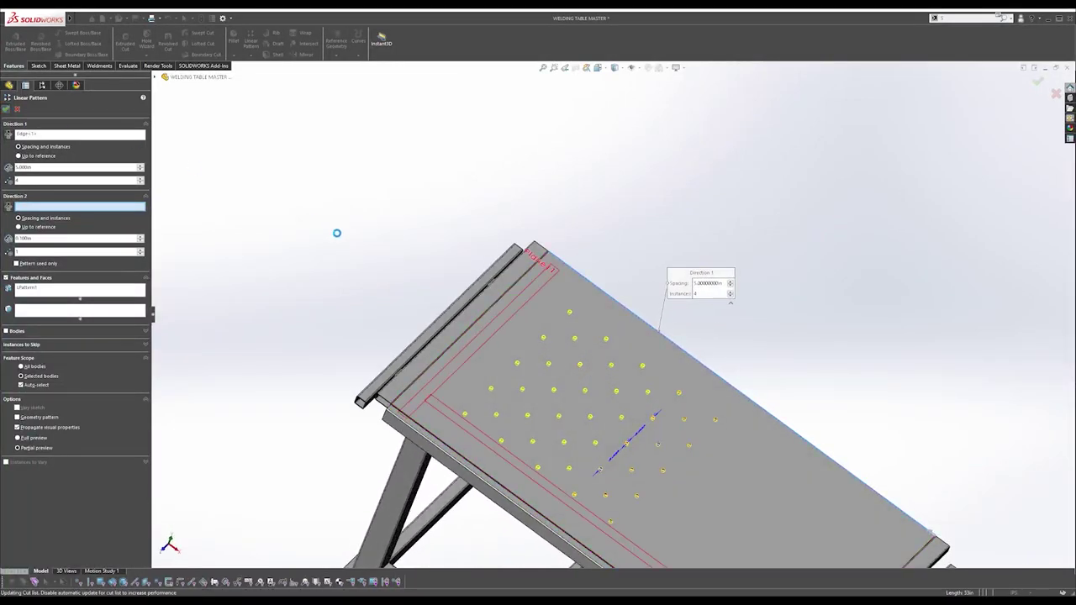
Add the Surfaces toolset to the command ribbon and switch to it.
{"action": "scroll", "coordinate": [581, 363], "scroll_direction": "up", "scroll_amount": 1}
{"action": "middle_click_drag", "start_coordinate": [582, 361], "coordinate": [622, 328]}
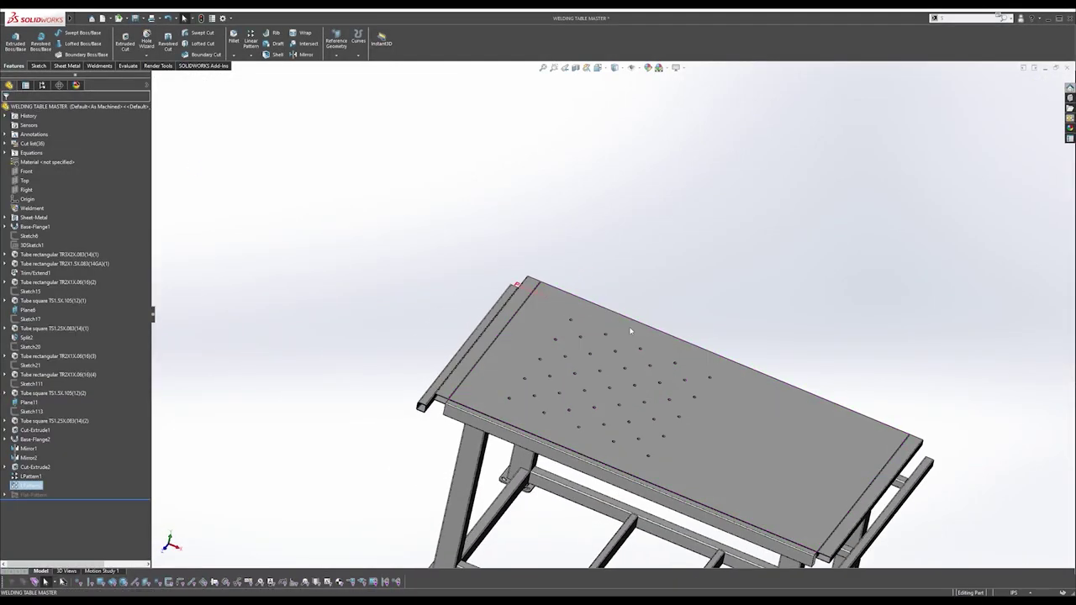
{"action": "scroll", "coordinate": [641, 337], "scroll_direction": "up", "scroll_amount": 3}
{"action": "middle_click_drag", "start_coordinate": [658, 369], "coordinate": [616, 344]}
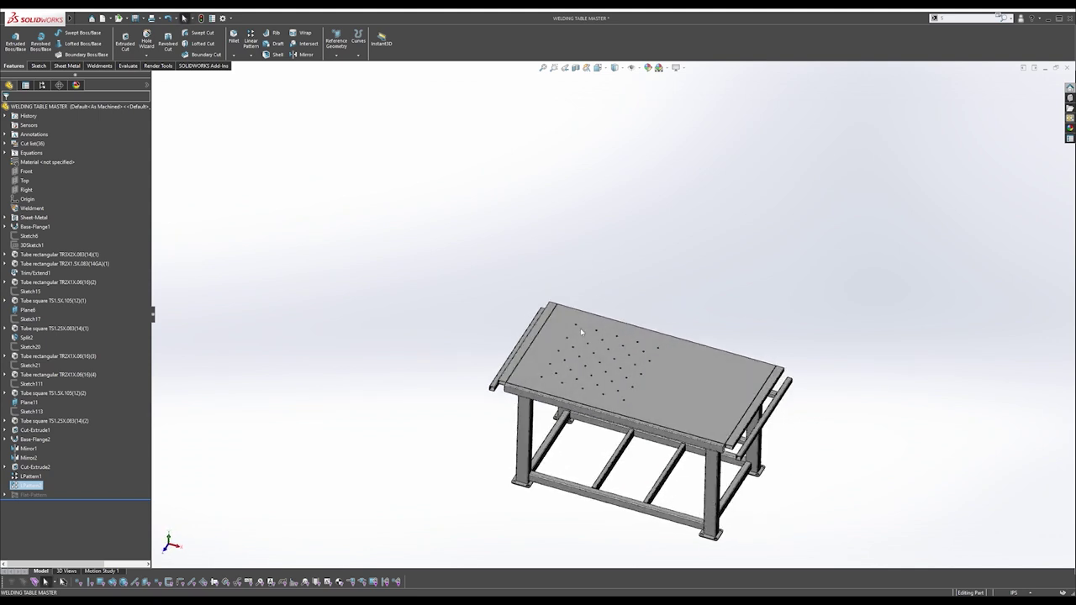
{"action": "left_click", "coordinate": [426, 159]}
{"action": "scroll", "coordinate": [704, 394], "scroll_direction": "down", "scroll_amount": 3}
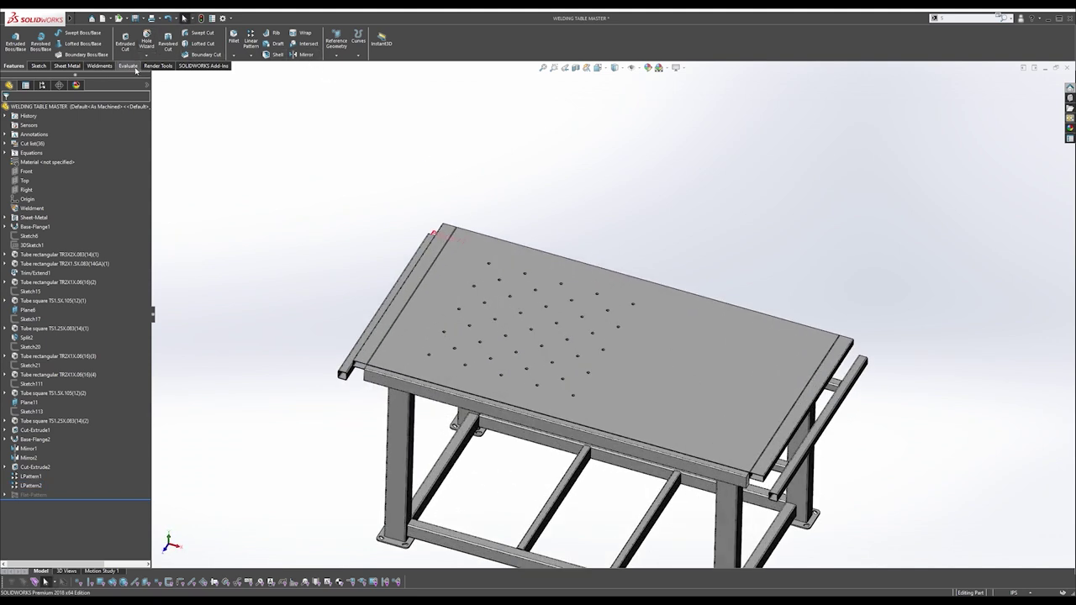
{"action": "right_click", "coordinate": [193, 67]}
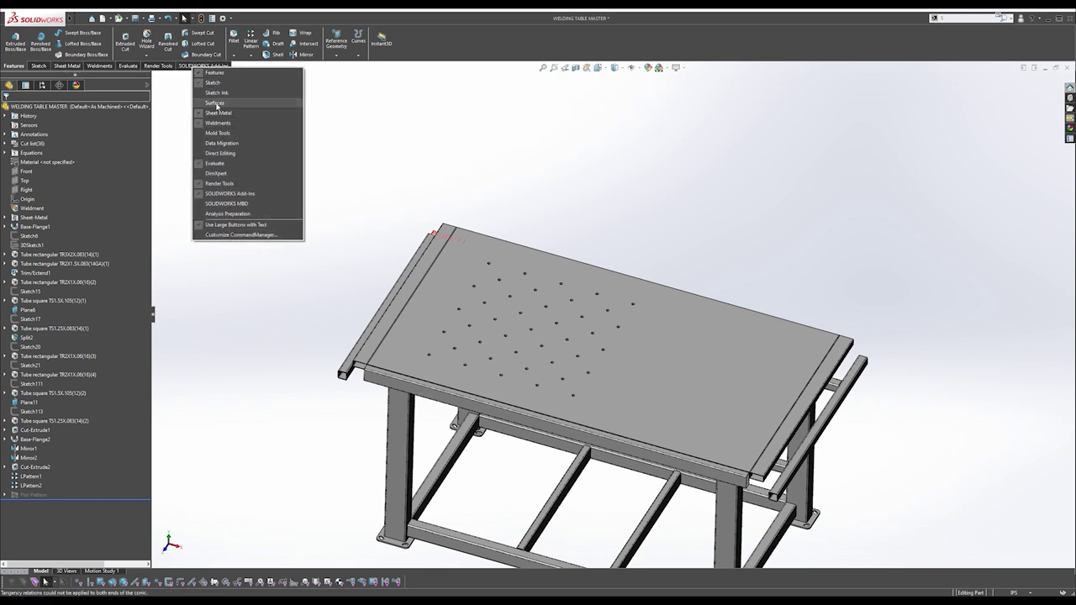
{"action": "left_click", "coordinate": [214, 103]}
{"action": "left_click", "coordinate": [63, 66]}
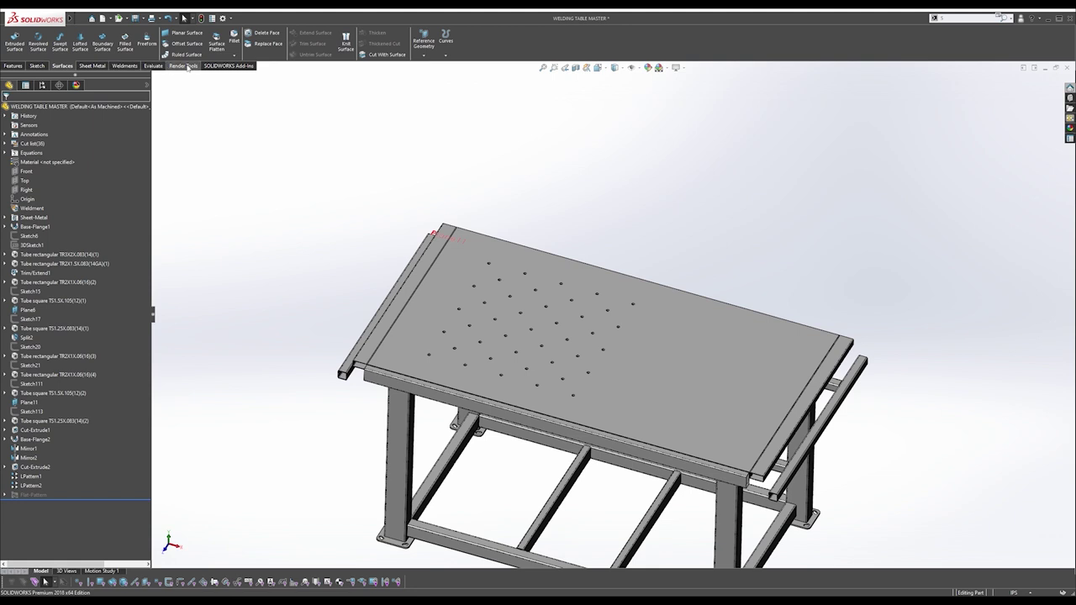
Cut only the table top plate with the Right plane using Cut With Surface, removing the half beyond the hole pattern.
{"action": "left_click", "coordinate": [377, 55]}
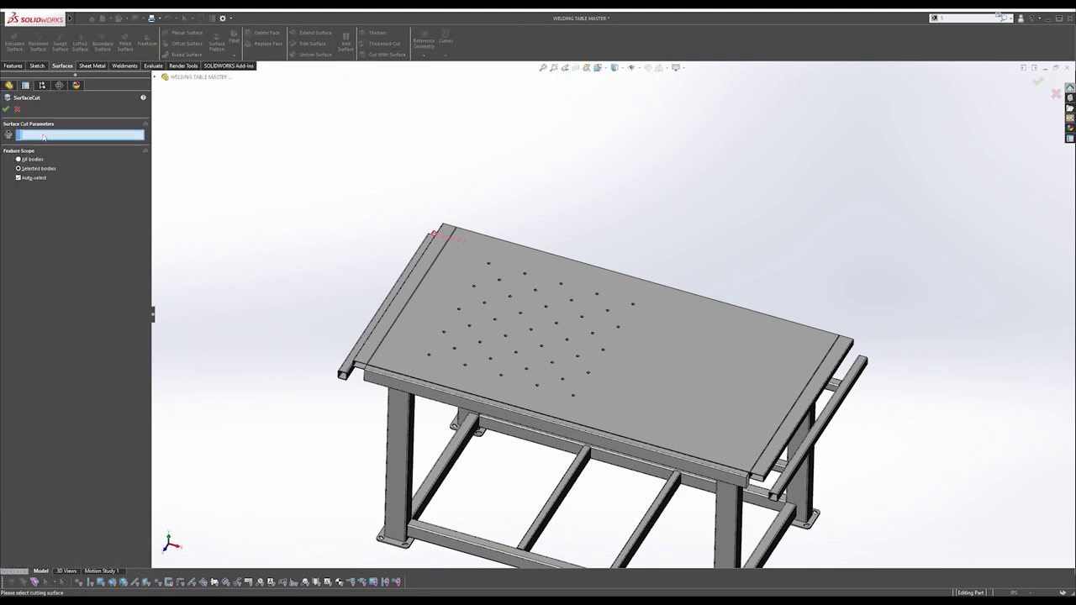
{"action": "left_click", "coordinate": [36, 179]}
{"action": "left_click", "coordinate": [490, 290]}
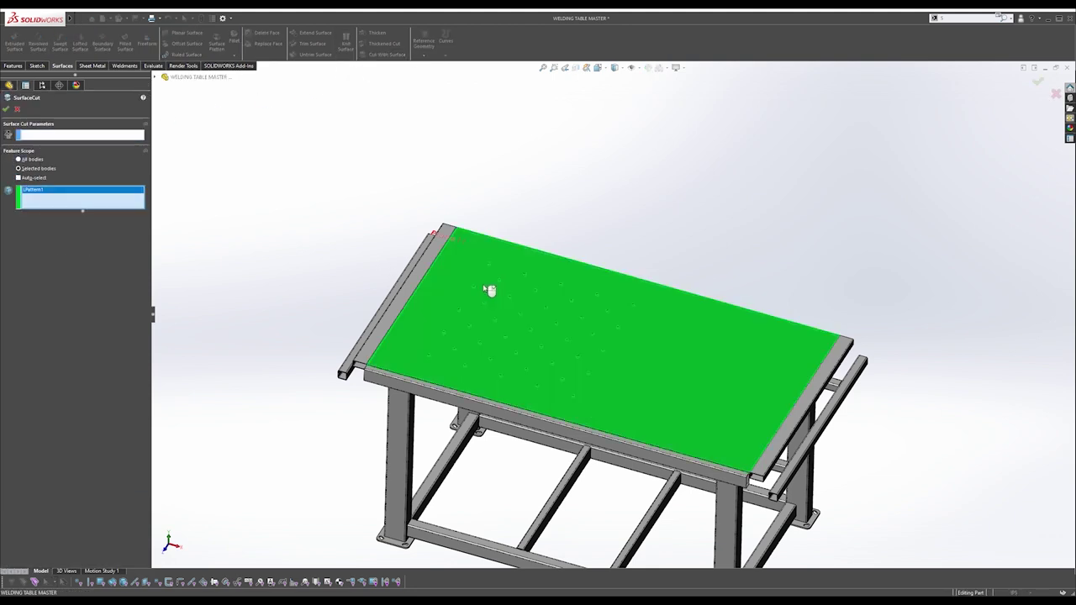
{"action": "left_click", "coordinate": [74, 135]}
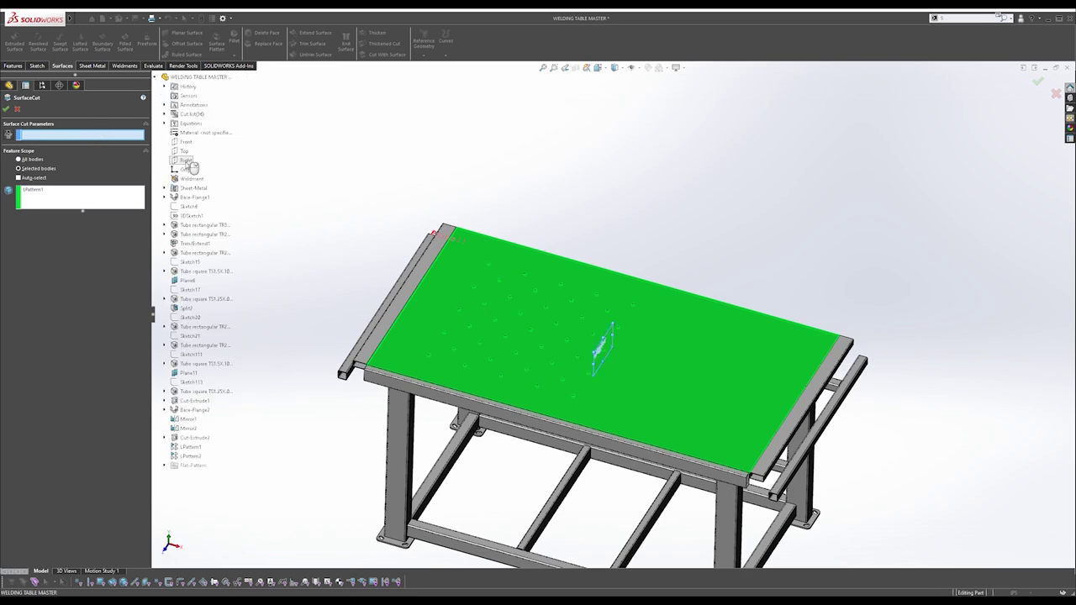
{"action": "left_click", "coordinate": [186, 159]}
{"action": "middle_click_drag", "start_coordinate": [589, 328], "coordinate": [662, 322]}
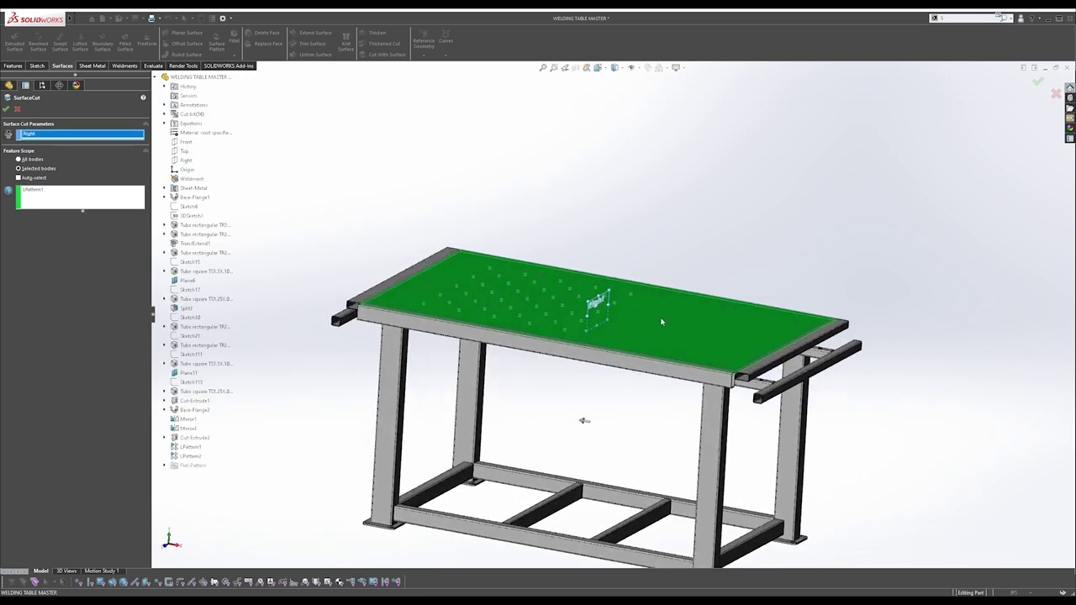
{"action": "middle_click_drag", "start_coordinate": [522, 242], "coordinate": [565, 266]}
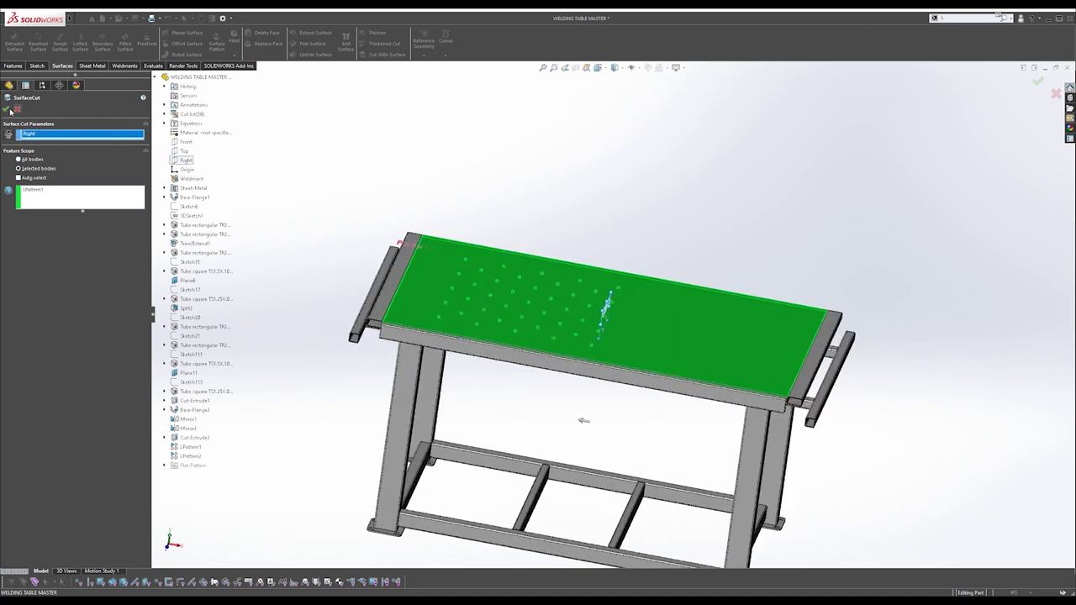
{"action": "scroll", "coordinate": [569, 432], "scroll_direction": "down", "scroll_amount": 4}
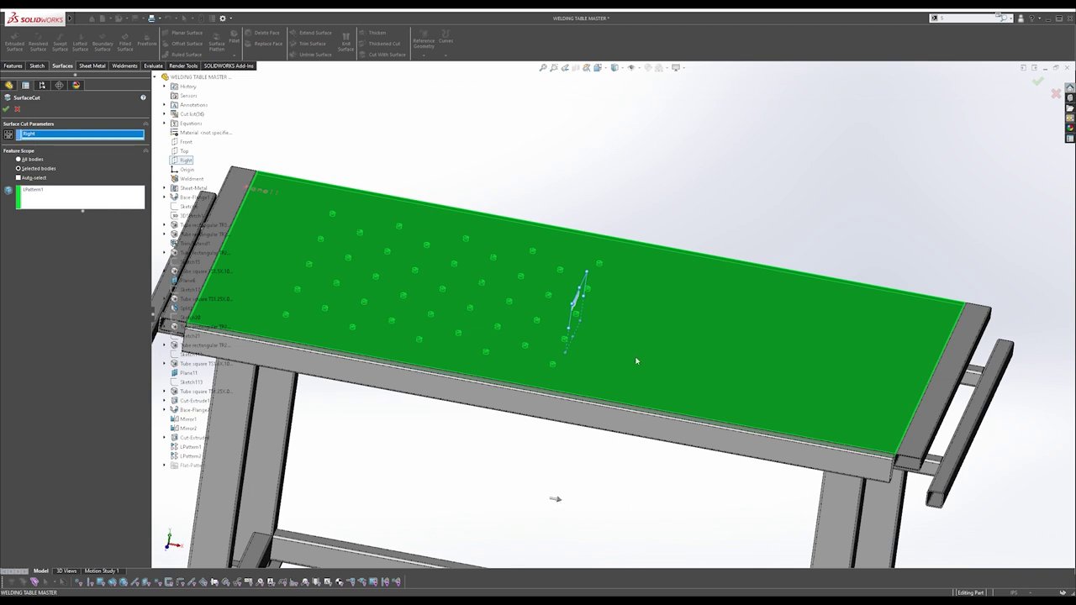
{"action": "left_click", "coordinate": [7, 109]}
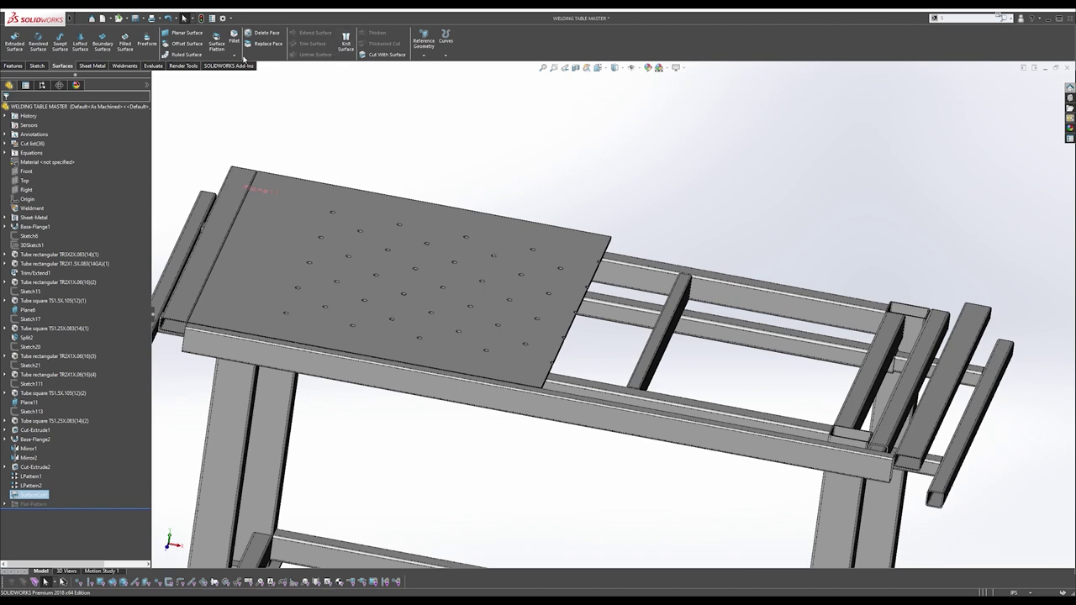
Mirror the perforated half-plate as a body about its cut end face to complete the table top.
{"action": "left_click", "coordinate": [13, 66]}
{"action": "left_click", "coordinate": [293, 54]}
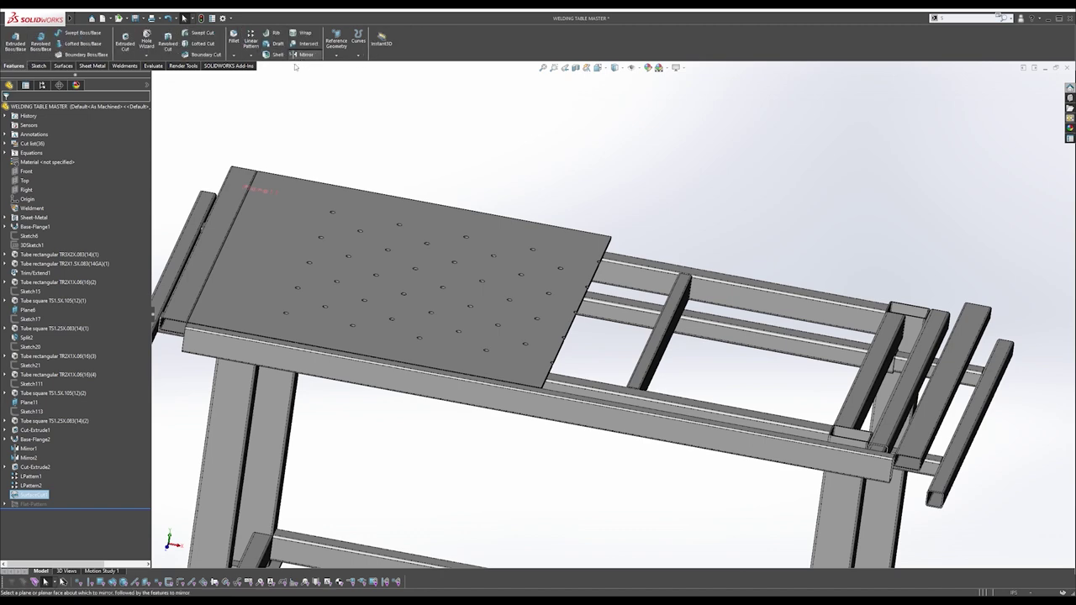
{"action": "middle_click_drag", "start_coordinate": [420, 210], "coordinate": [466, 186]}
{"action": "scroll", "coordinate": [588, 261], "scroll_direction": "down", "scroll_amount": 5}
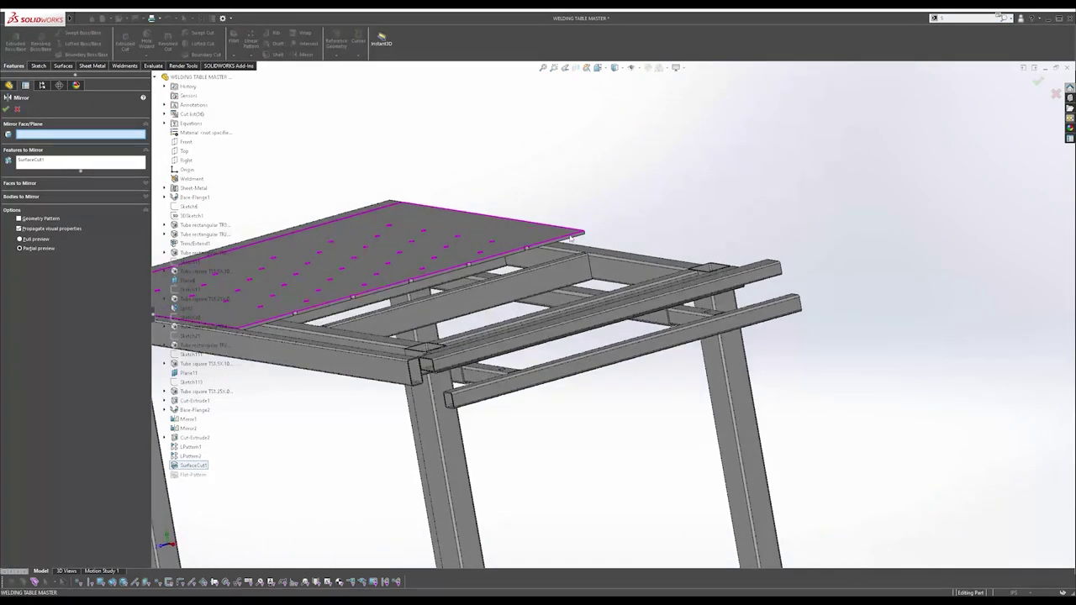
{"action": "left_click", "coordinate": [592, 278]}
{"action": "scroll", "coordinate": [610, 315], "scroll_direction": "up", "scroll_amount": 3}
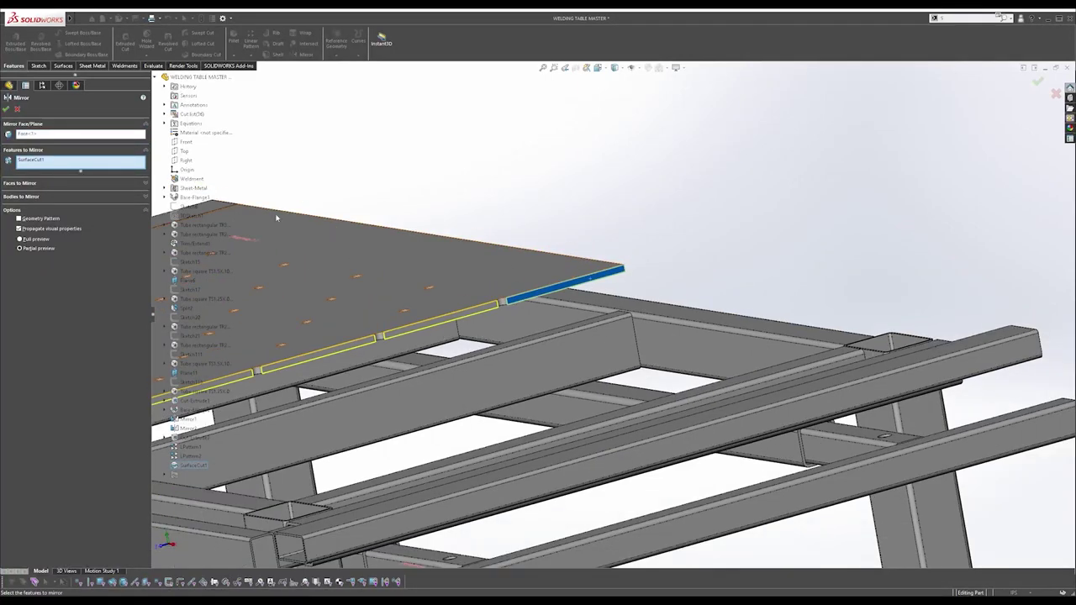
{"action": "key", "text": "Delete"}
{"action": "left_click", "coordinate": [48, 137]}
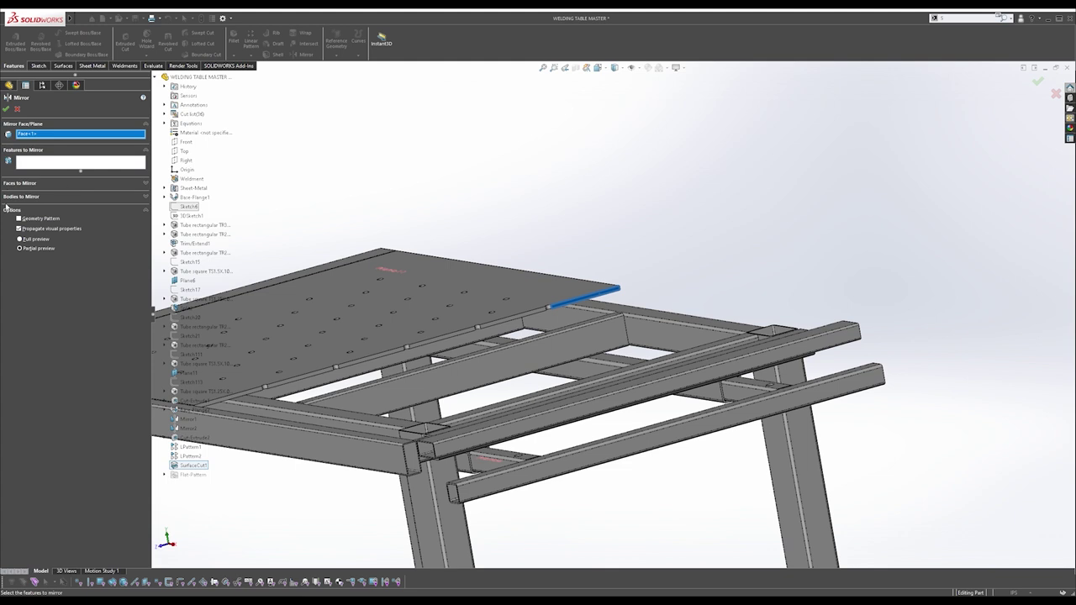
{"action": "left_click", "coordinate": [22, 196]}
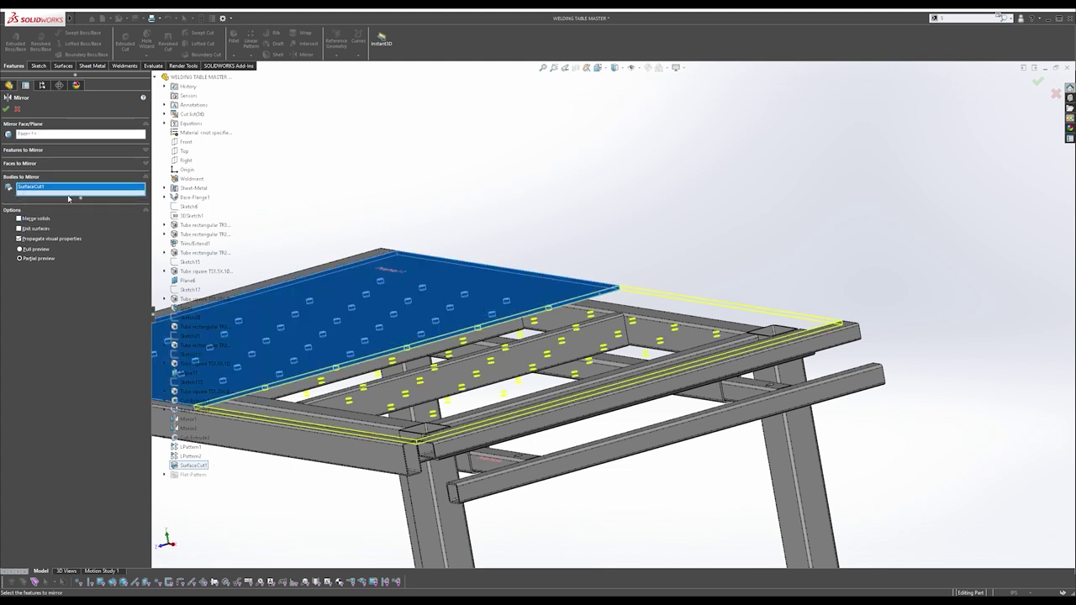
{"action": "left_click", "coordinate": [6, 109]}
{"action": "middle_click_drag", "start_coordinate": [604, 223], "coordinate": [627, 294]}
Orient the welding table model to the Top view, looking straight down on the hole grid.
{"action": "left_click", "coordinate": [639, 69]}
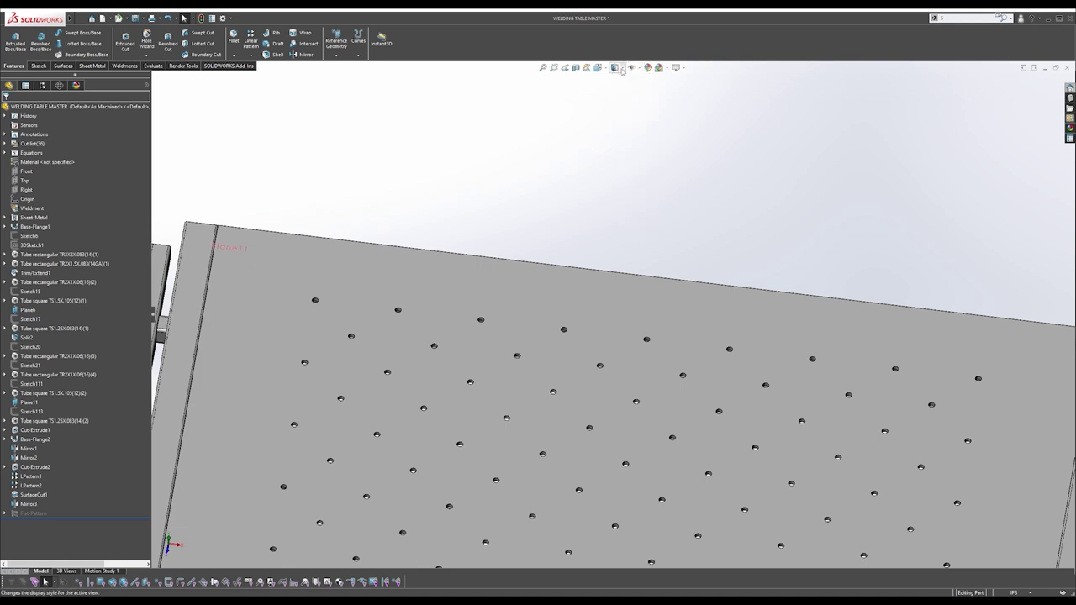
{"action": "left_click", "coordinate": [622, 70]}
{"action": "left_click", "coordinate": [660, 140]}
{"action": "key", "text": "s"}
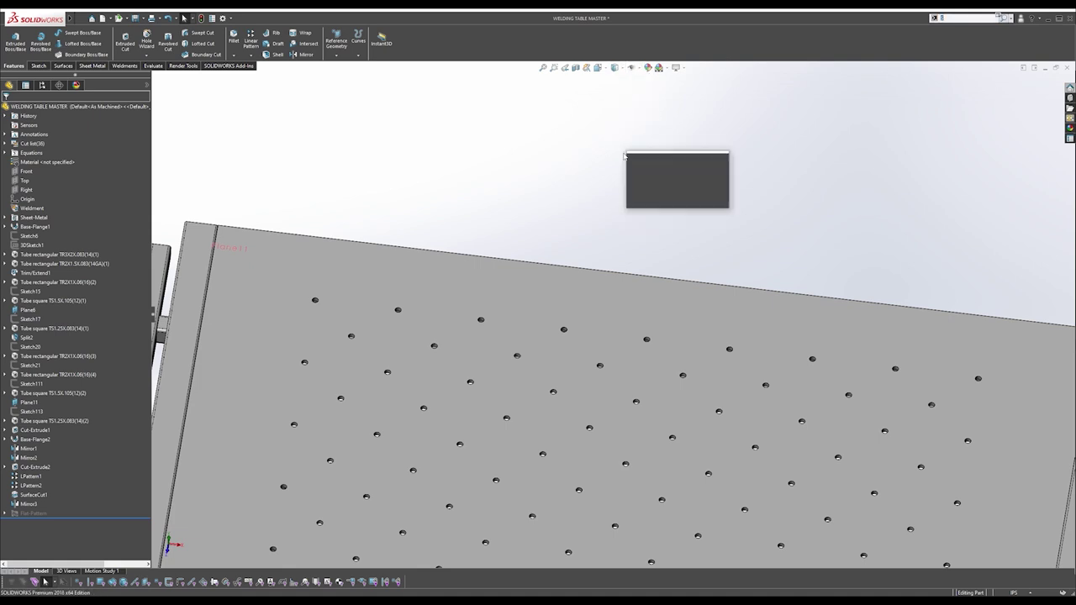
{"action": "left_click", "coordinate": [560, 165]}
{"action": "left_click", "coordinate": [531, 178]}
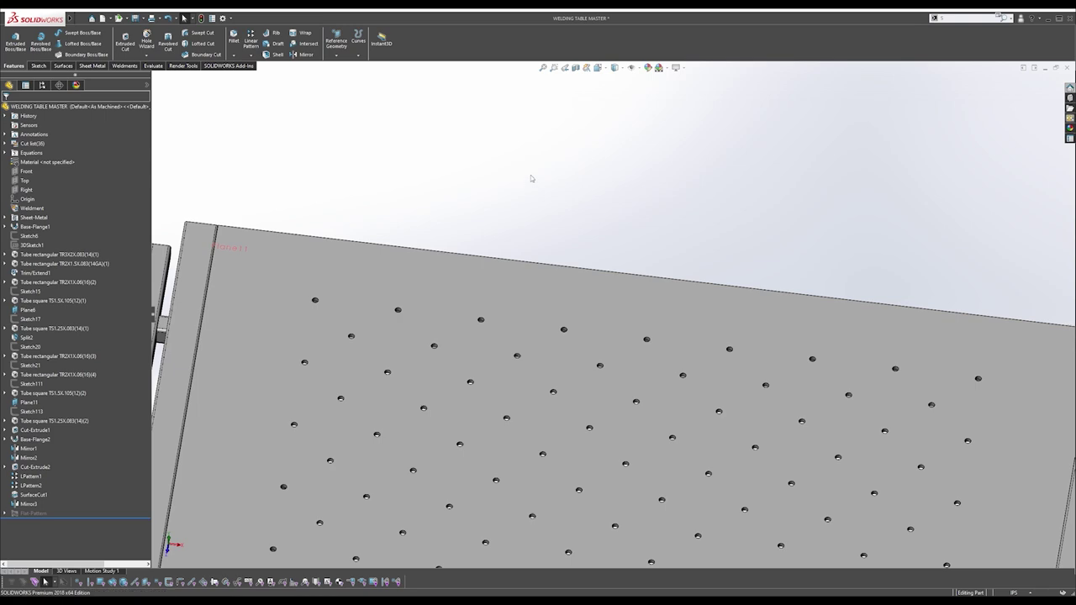
{"action": "key", "text": "space"}
{"action": "left_click", "coordinate": [499, 281]}
{"action": "key", "text": "ctrl+5"}
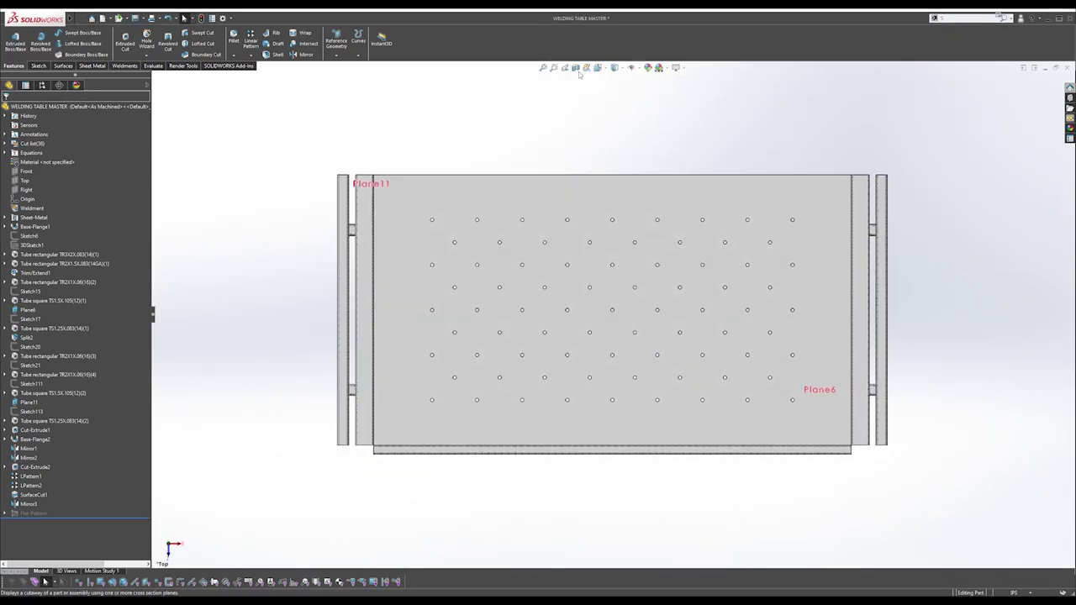
Show hidden lines to examine the hole positions against the frame tubes below, and inspect the whole table in shaded display.
{"action": "key", "text": "f"}
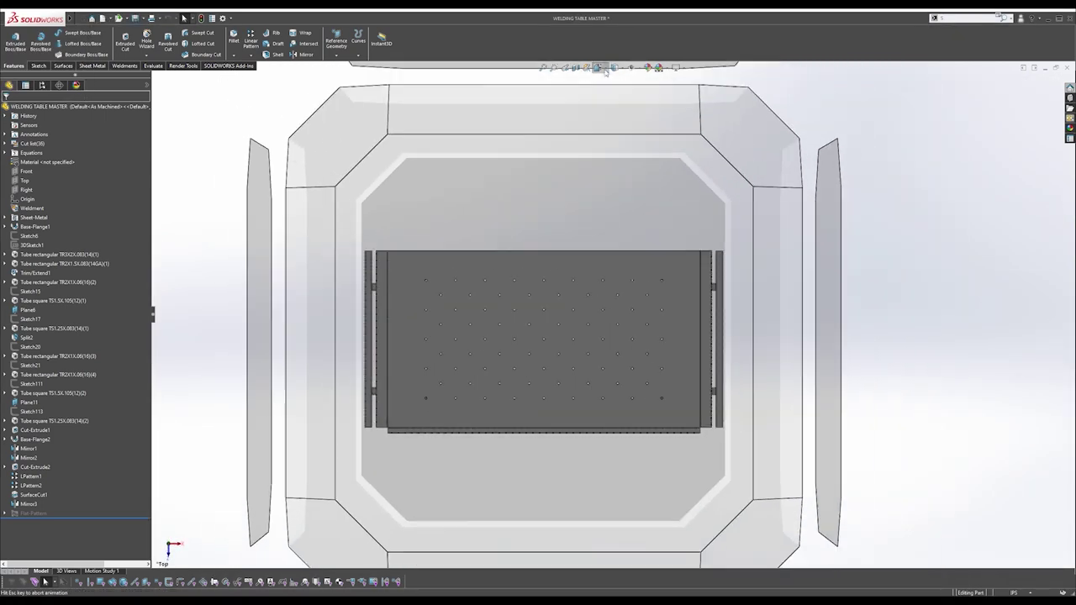
{"action": "left_click", "coordinate": [614, 117]}
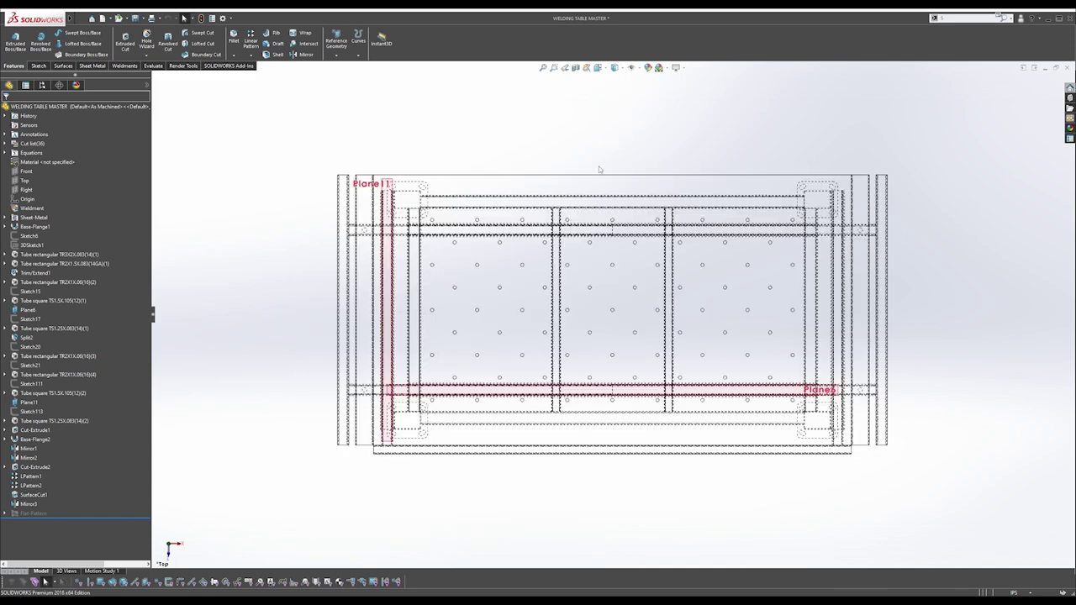
{"action": "scroll", "coordinate": [786, 227], "scroll_direction": "down", "scroll_amount": 3}
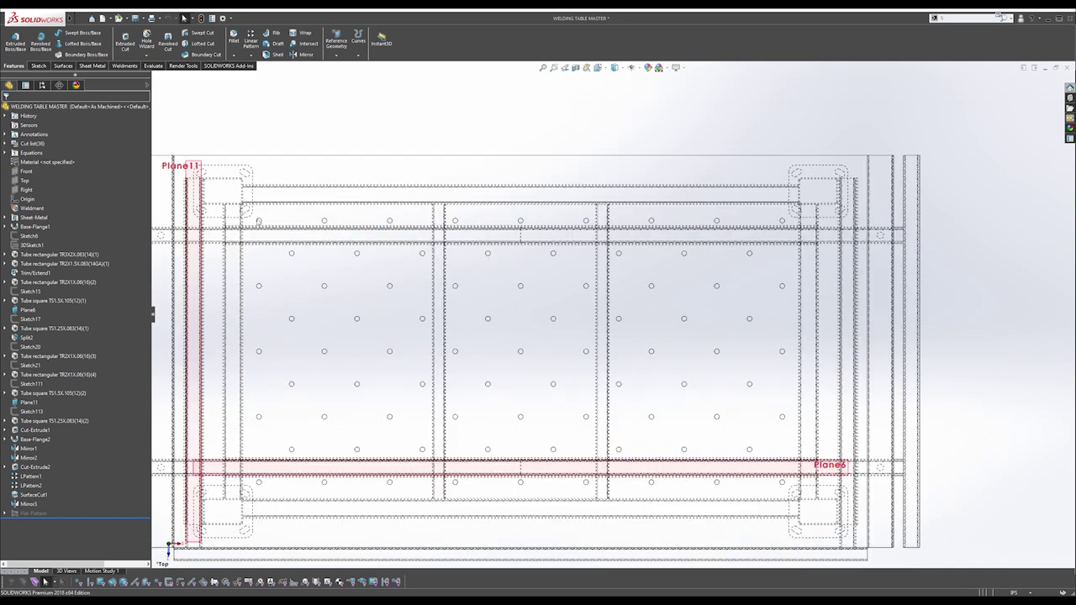
{"action": "middle_click_drag", "start_coordinate": [267, 386], "coordinate": [444, 236]}
{"action": "key", "text": "space"}
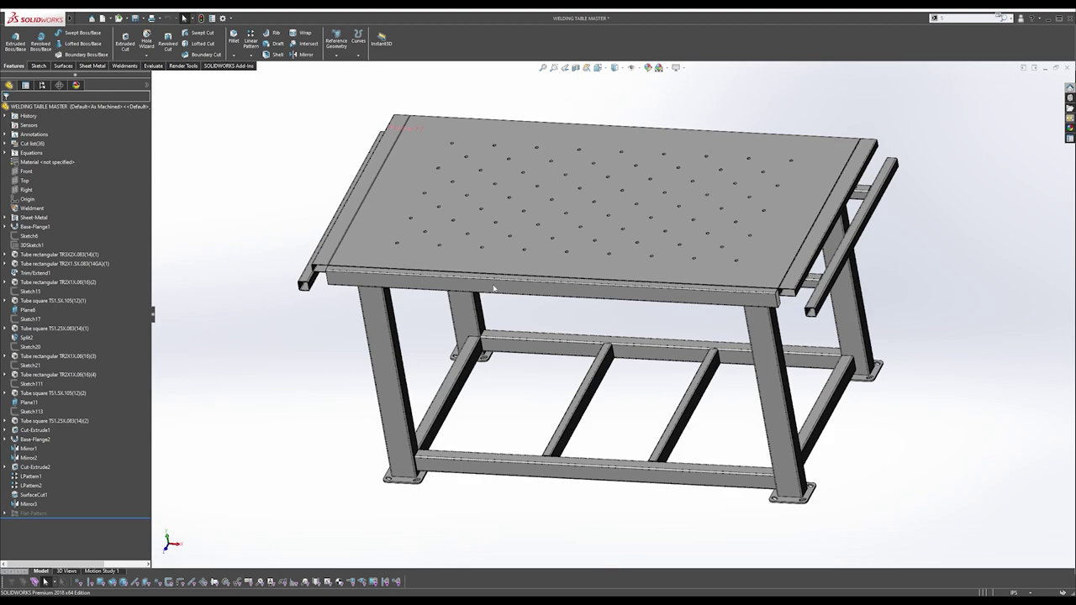
{"action": "middle_click_drag", "start_coordinate": [477, 289], "coordinate": [610, 216]}
{"action": "scroll", "coordinate": [643, 249], "scroll_direction": "up", "scroll_amount": 2}
{"action": "scroll", "coordinate": [609, 218], "scroll_direction": "down", "scroll_amount": 2}
{"action": "middle_click_drag", "start_coordinate": [594, 253], "coordinate": [606, 241]}
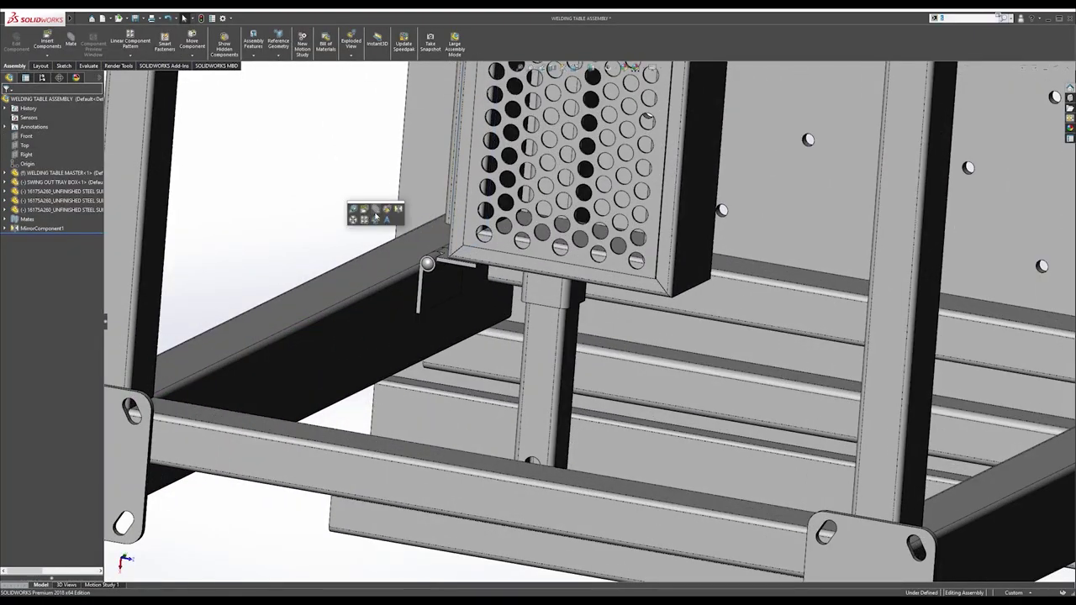
In the welding table assembly, set up a 508 mm distance mate between the hinge's end face and the lower frame rail's upper face.
{"action": "left_click", "coordinate": [375, 213]}
{"action": "scroll", "coordinate": [422, 283], "scroll_direction": "down", "scroll_amount": 1}
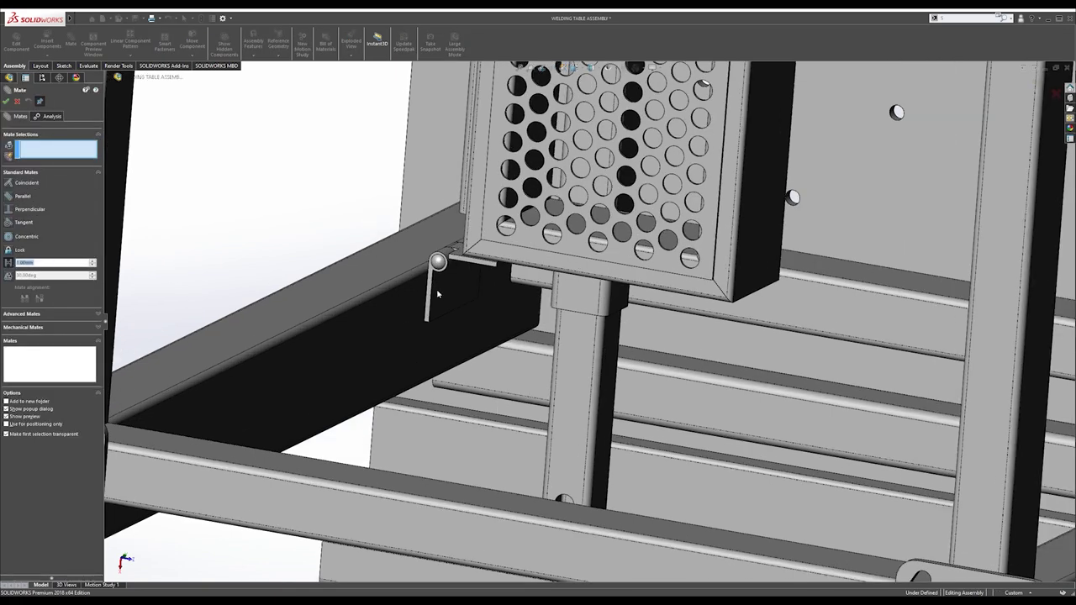
{"action": "scroll", "coordinate": [437, 294], "scroll_direction": "down", "scroll_amount": 3}
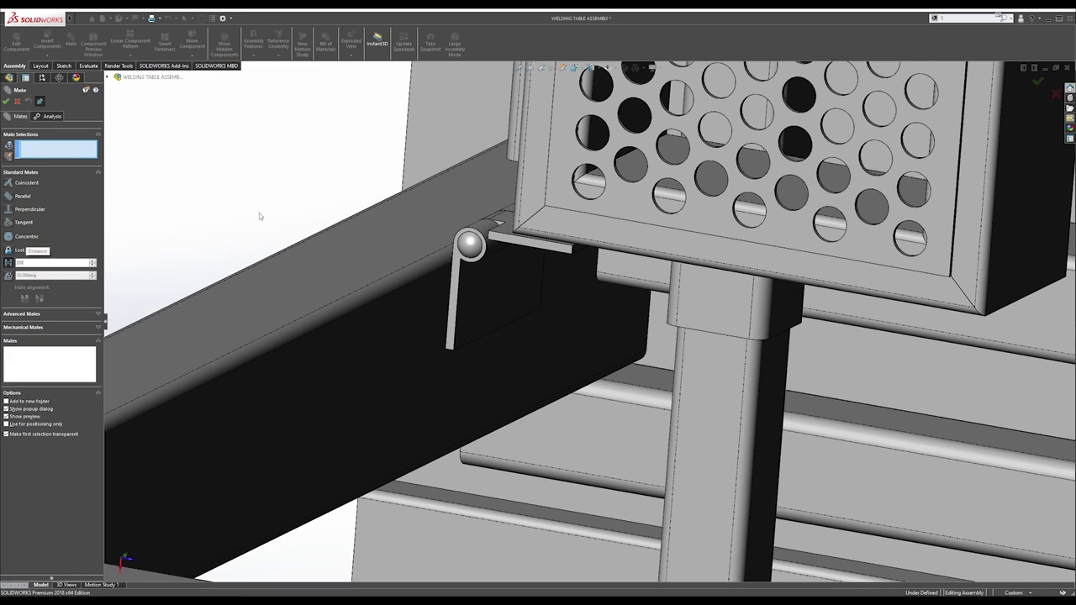
{"action": "scroll", "coordinate": [411, 248], "scroll_direction": "down", "scroll_amount": 2}
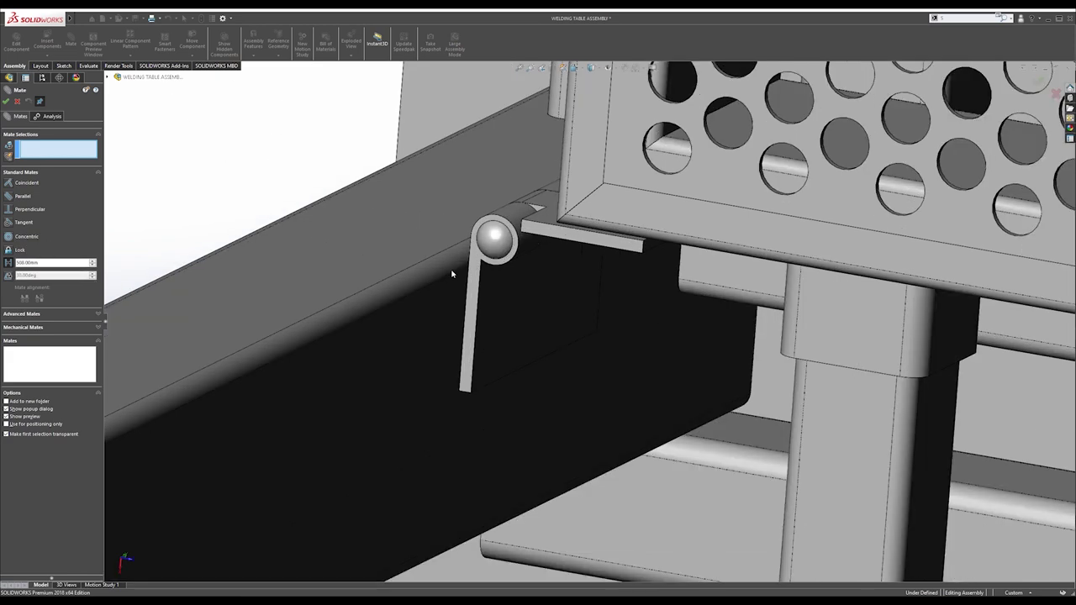
{"action": "left_click", "coordinate": [473, 267]}
{"action": "scroll", "coordinate": [473, 267], "scroll_direction": "up", "scroll_amount": 5}
{"action": "scroll", "coordinate": [327, 409], "scroll_direction": "down", "scroll_amount": 8}
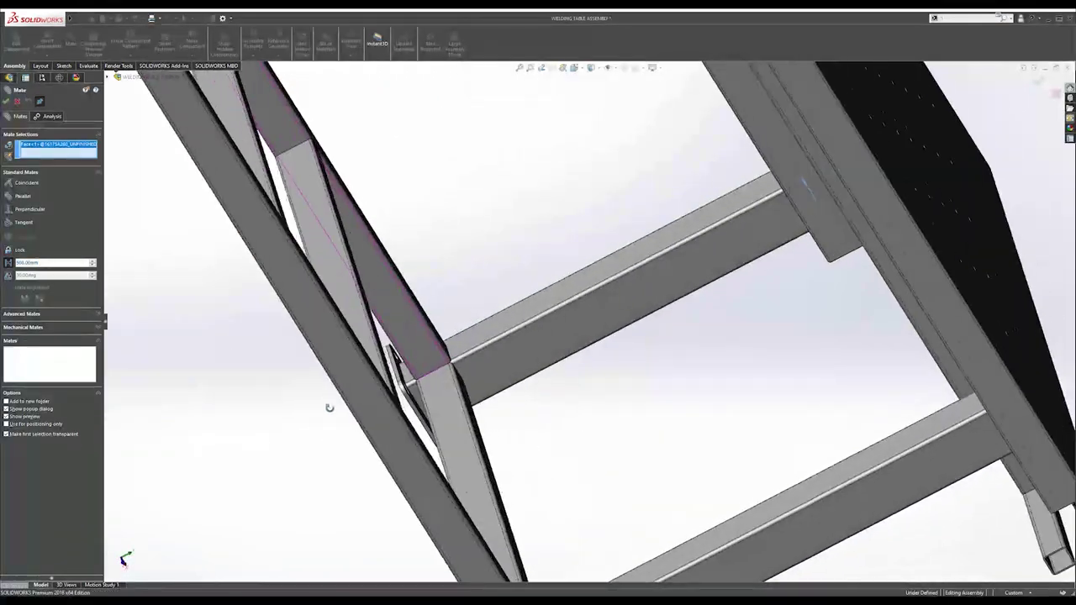
{"action": "middle_click_drag", "start_coordinate": [512, 362], "coordinate": [426, 385]}
{"action": "left_click", "coordinate": [426, 385]}
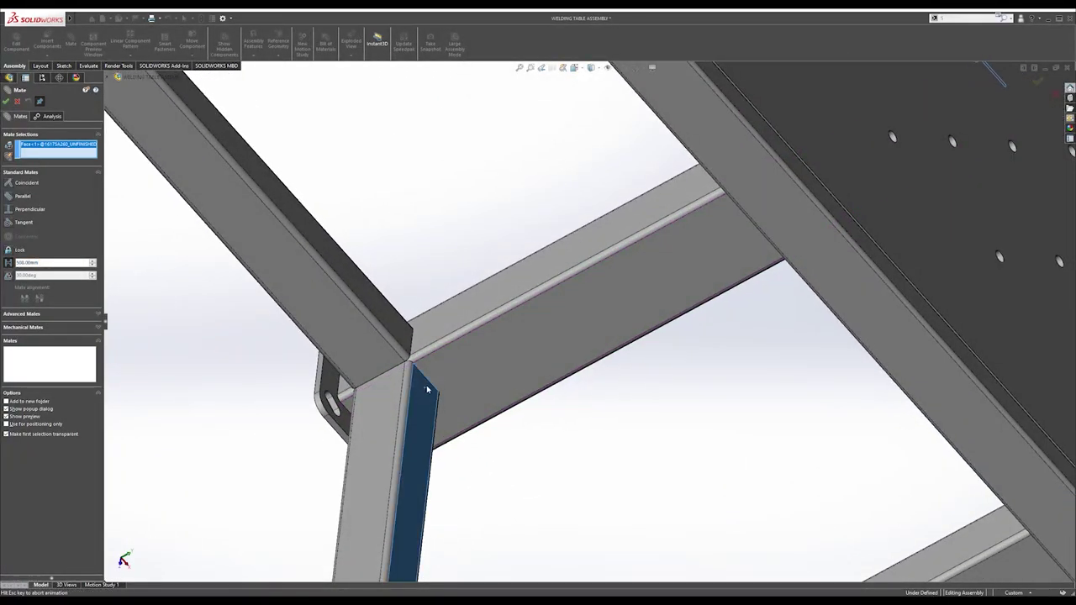
{"action": "scroll", "coordinate": [524, 324], "scroll_direction": "up", "scroll_amount": 2}
{"action": "middle_click_drag", "start_coordinate": [524, 322], "coordinate": [675, 440]}
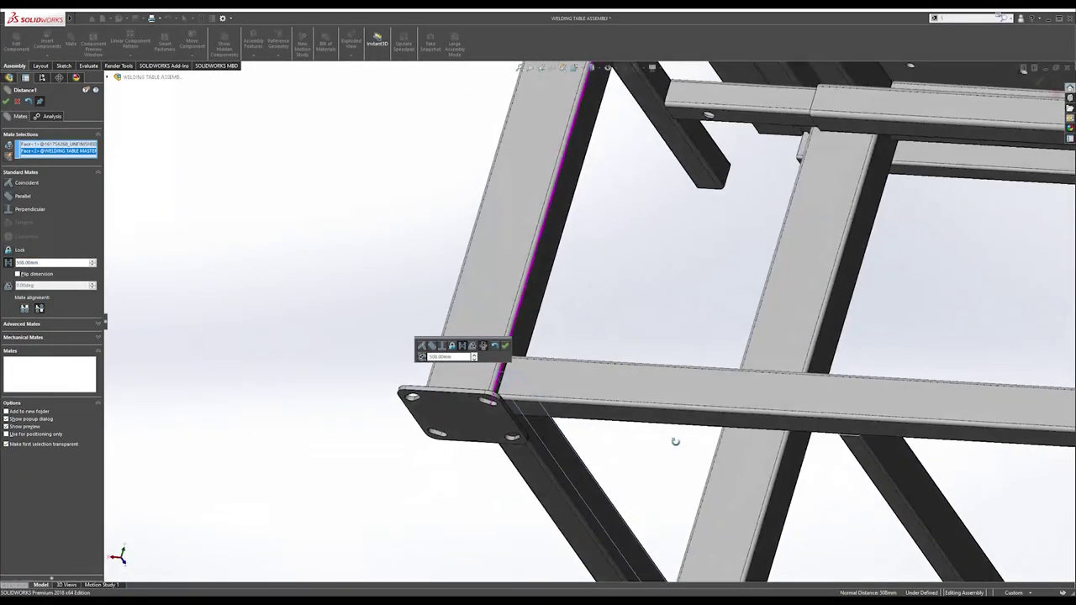
Reduce the hinge's distance mate so the swing-out tray box sits lower beneath the table frame, and apply it.
{"action": "scroll", "coordinate": [638, 336], "scroll_direction": "up", "scroll_amount": 4}
{"action": "scroll", "coordinate": [638, 337], "scroll_direction": "up", "scroll_amount": 3}
{"action": "middle_click_drag", "start_coordinate": [638, 336], "coordinate": [659, 424]}
{"action": "scroll", "coordinate": [666, 206], "scroll_direction": "down", "scroll_amount": 5}
{"action": "middle_click_drag", "start_coordinate": [560, 228], "coordinate": [521, 202]}
{"action": "scroll", "coordinate": [535, 211], "scroll_direction": "down", "scroll_amount": 3}
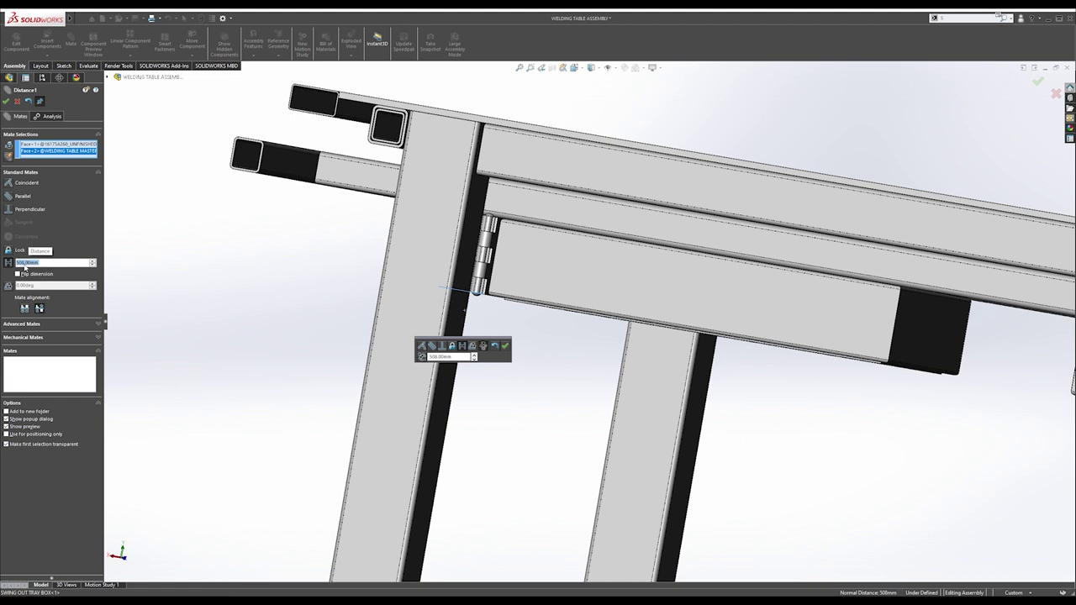
{"action": "key", "text": "Return"}
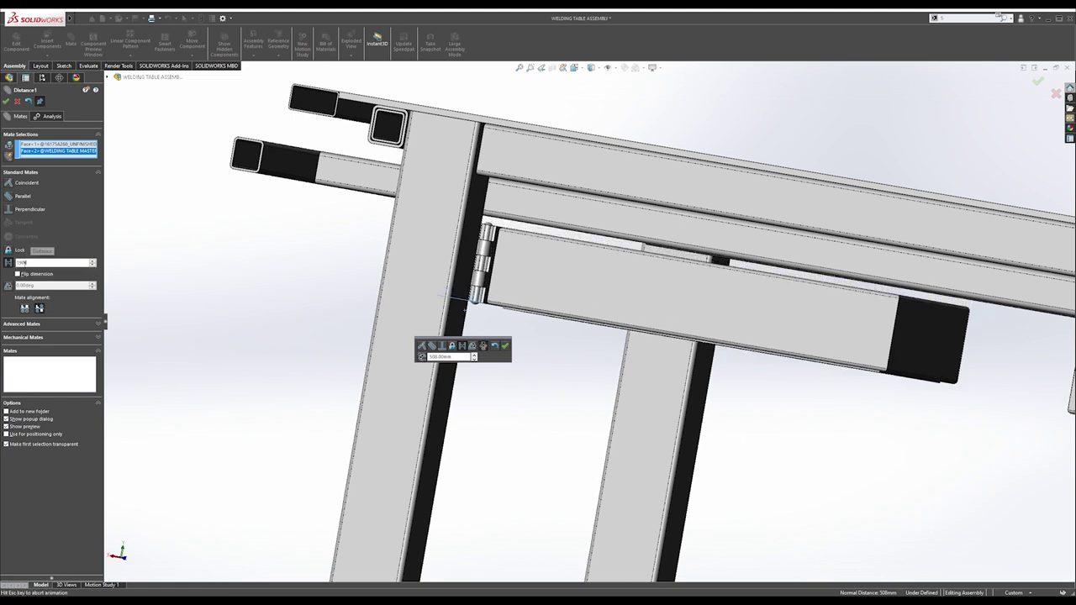
{"action": "left_click", "coordinate": [6, 101]}
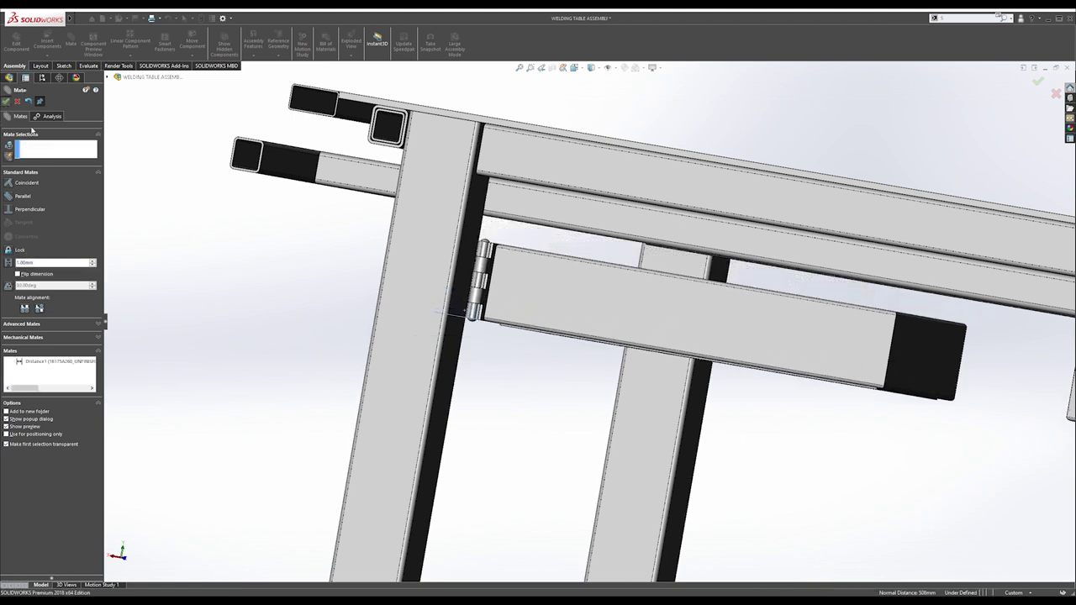
Switch the assembly's document units to IPS (inch, pound, second) and finish mating.
{"action": "left_click", "coordinate": [1007, 592]}
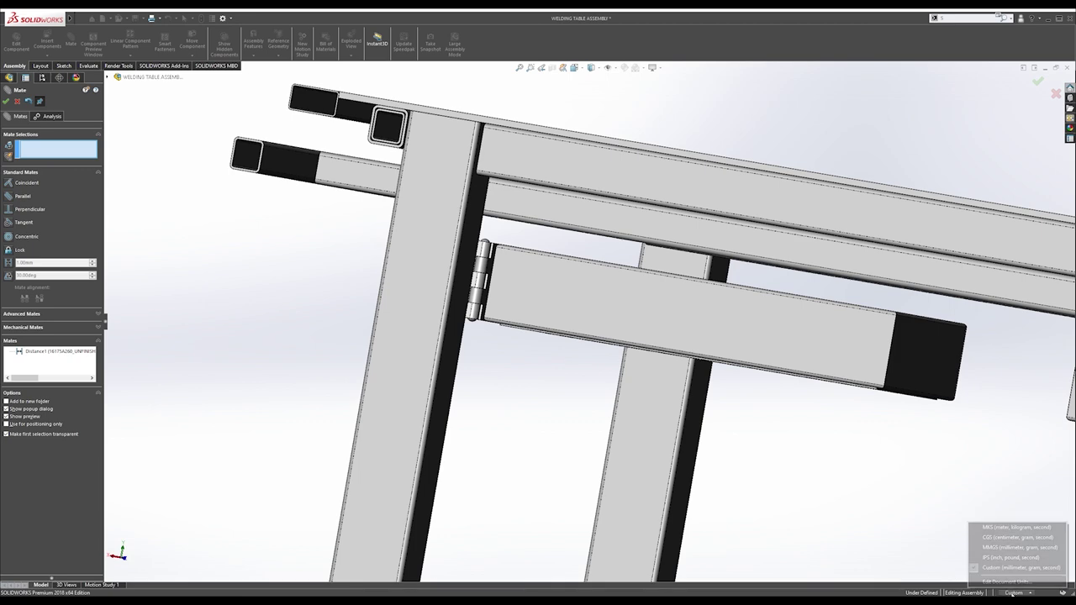
{"action": "left_click", "coordinate": [996, 557]}
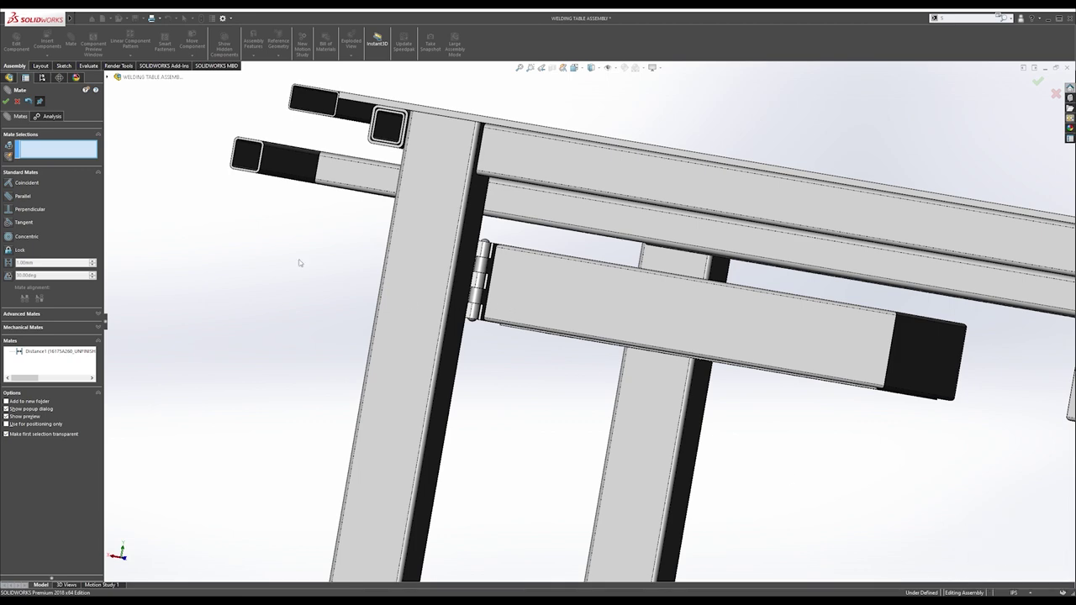
{"action": "left_click", "coordinate": [17, 101]}
Mate the hinge leaf's narrow edge face coincident with the adjoining side face of the swing-out tray box.
{"action": "middle_click_drag", "start_coordinate": [598, 315], "coordinate": [538, 235]}
{"action": "left_click_drag", "start_coordinate": [603, 280], "coordinate": [562, 278]}
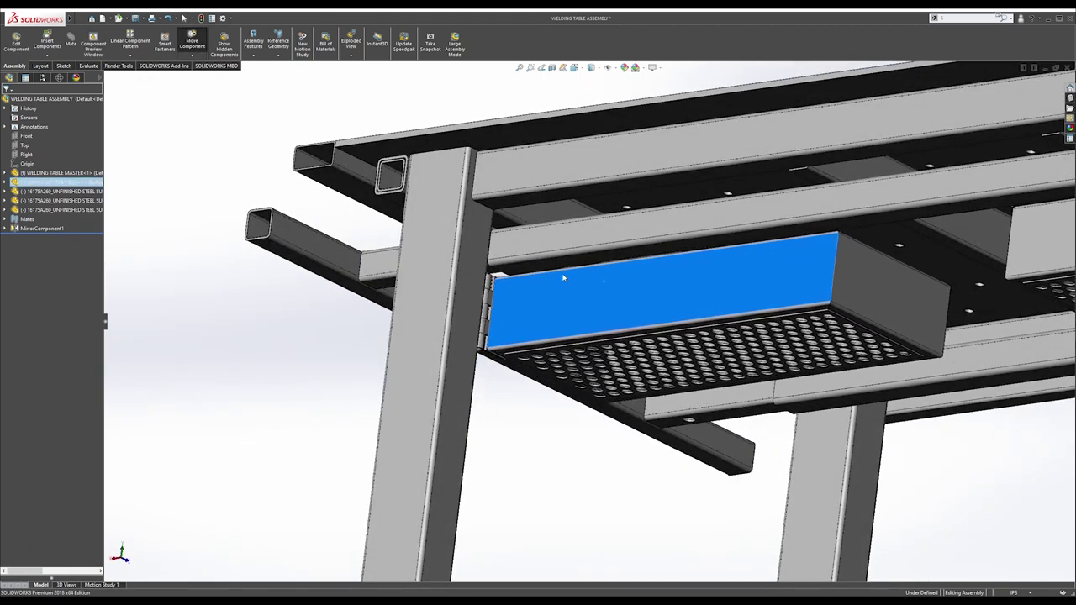
{"action": "scroll", "coordinate": [496, 286], "scroll_direction": "down", "scroll_amount": 5}
{"action": "left_click", "coordinate": [471, 306]}
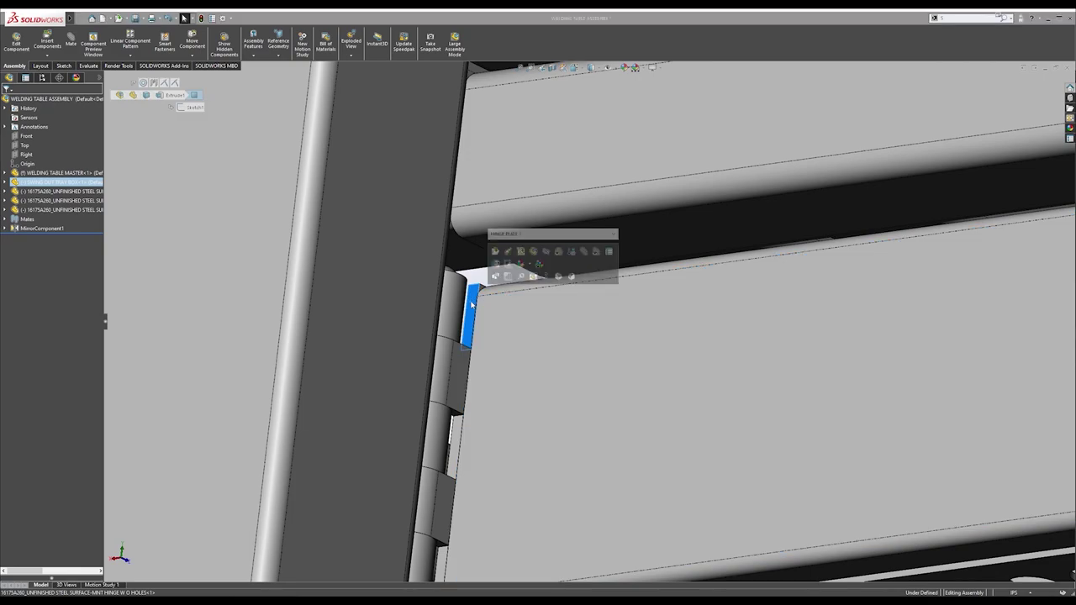
{"action": "mouse_move", "coordinate": [494, 326]}
{"action": "middle_mouse_down"}
{"action": "mouse_move", "coordinate": [558, 328]}
{"action": "mouse_move", "coordinate": [677, 284]}
{"action": "mouse_move", "coordinate": [524, 344]}
{"action": "mouse_move", "coordinate": [480, 320]}
{"action": "mouse_move", "coordinate": [469, 364]}
{"action": "mouse_move", "coordinate": [492, 347]}
{"action": "middle_mouse_up"}
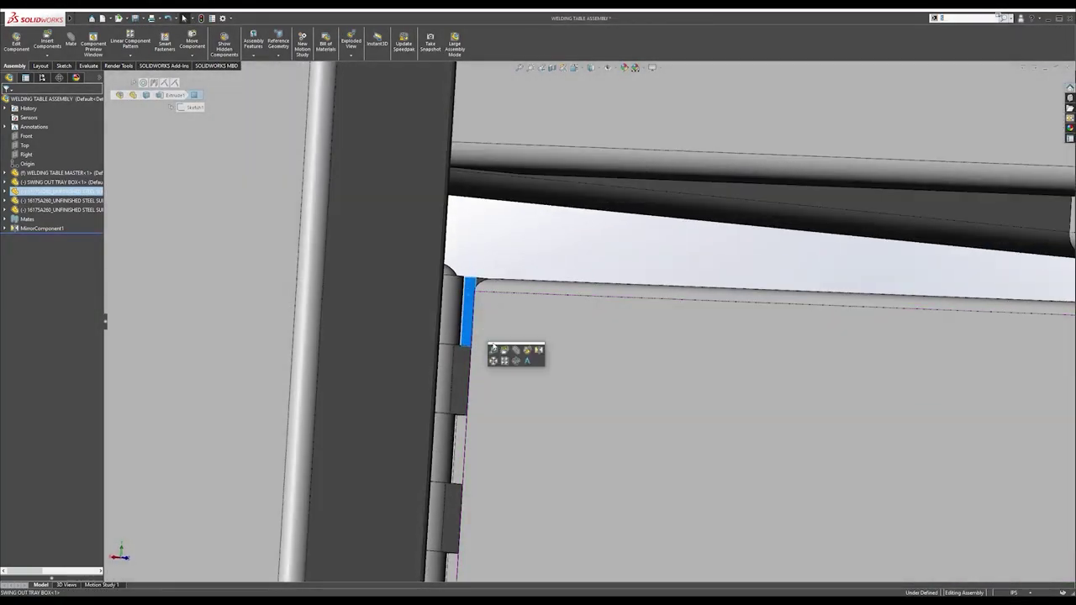
{"action": "key", "text": "m"}
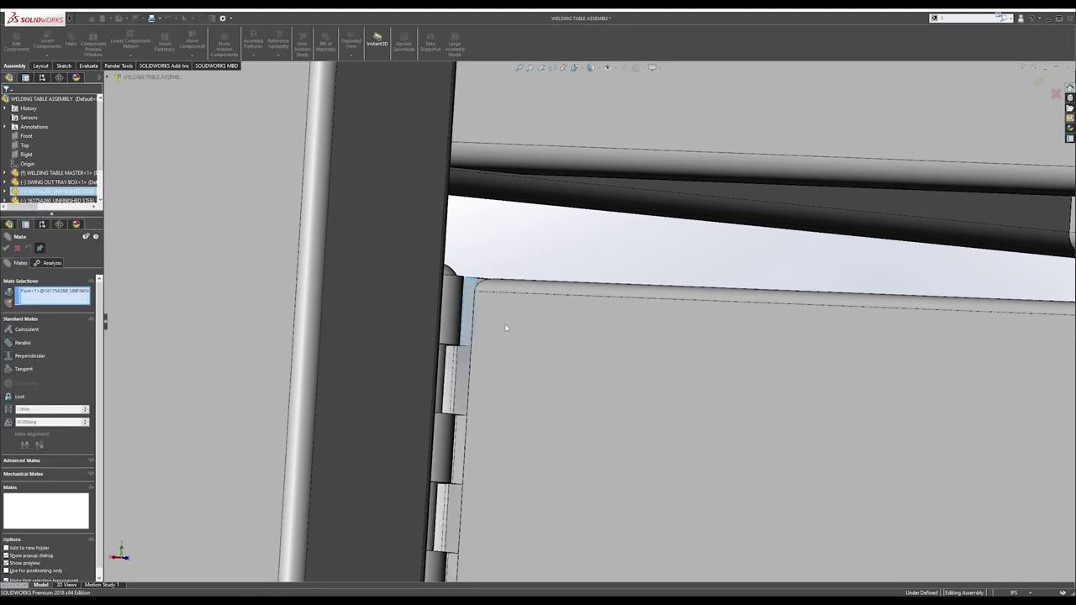
{"action": "left_click", "coordinate": [506, 328]}
{"action": "left_click", "coordinate": [498, 340]}
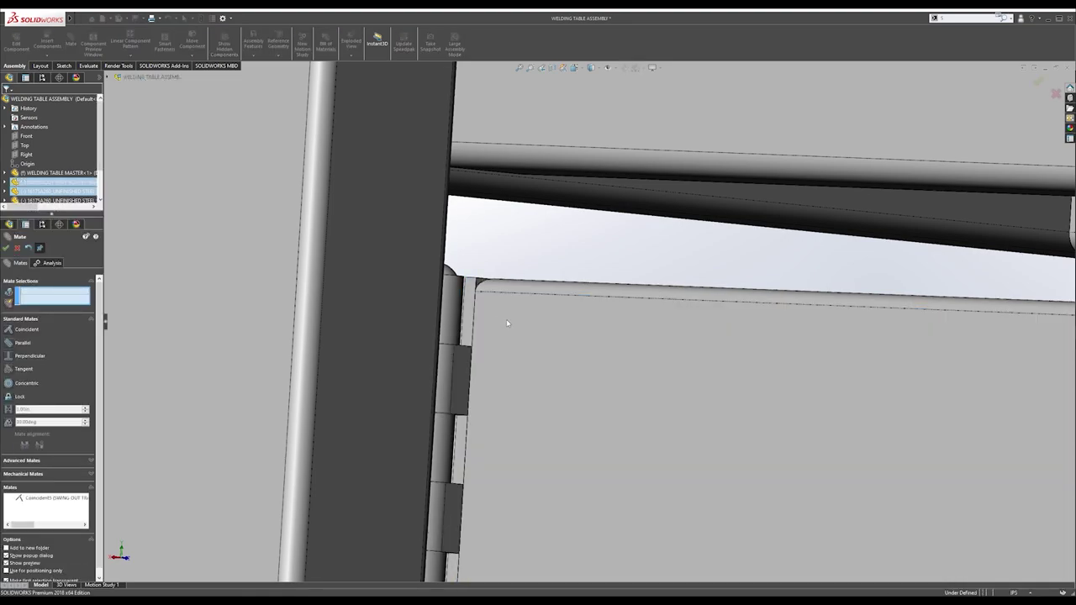
Add a 1.5 in distance mate between the leg-side hinge leaf's long edge and the table leg's adjacent face.
{"action": "scroll", "coordinate": [561, 337], "scroll_direction": "up", "scroll_amount": 4}
{"action": "middle_click_drag", "start_coordinate": [550, 337], "coordinate": [622, 270]}
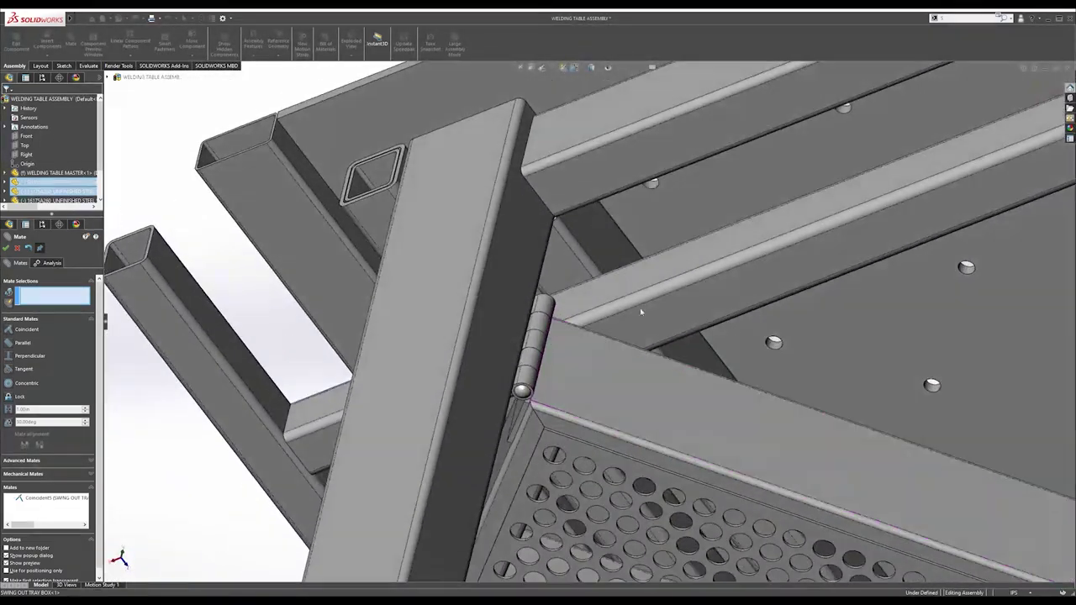
{"action": "left_click_drag", "start_coordinate": [802, 428], "coordinate": [656, 243]}
{"action": "middle_click_drag", "start_coordinate": [564, 290], "coordinate": [706, 151]}
{"action": "scroll", "coordinate": [706, 152], "scroll_direction": "down", "scroll_amount": 3}
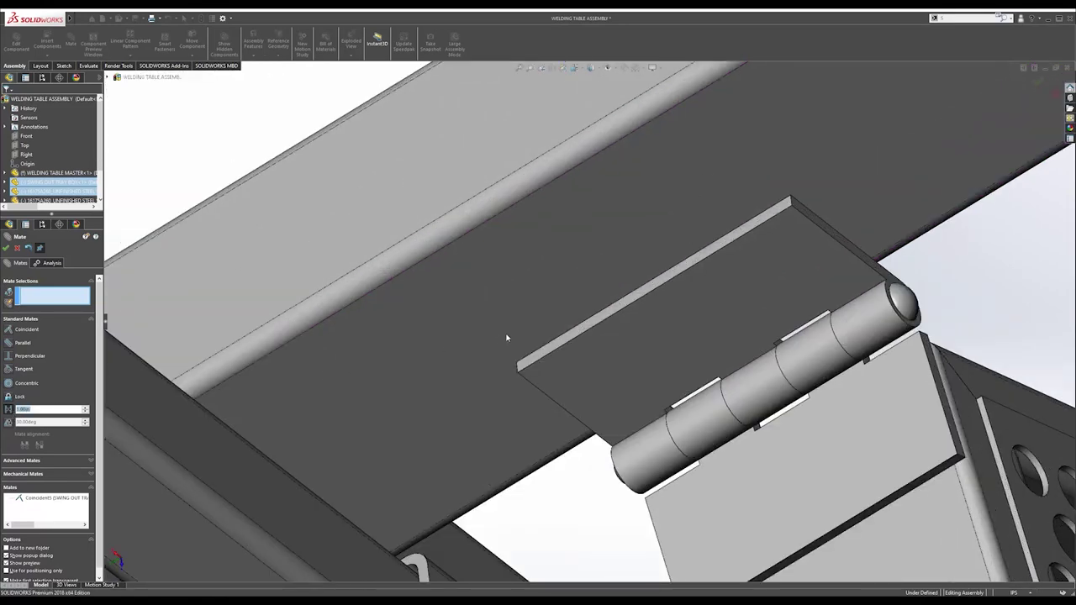
{"action": "left_click", "coordinate": [538, 140]}
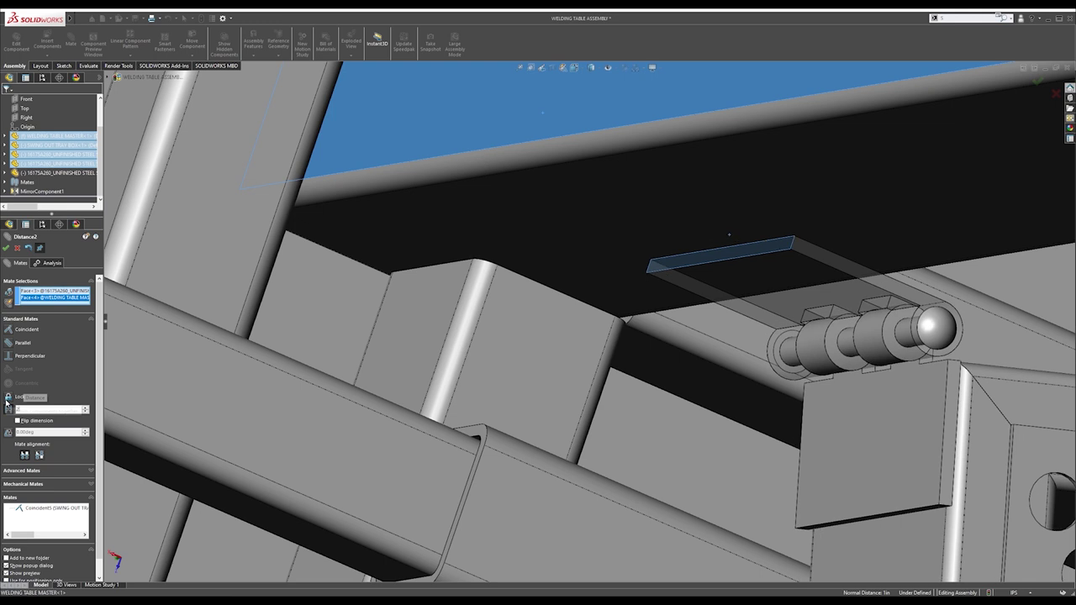
{"action": "left_click", "coordinate": [32, 409]}
{"action": "type", "text": "1.75"}
{"action": "key", "text": "Return"}
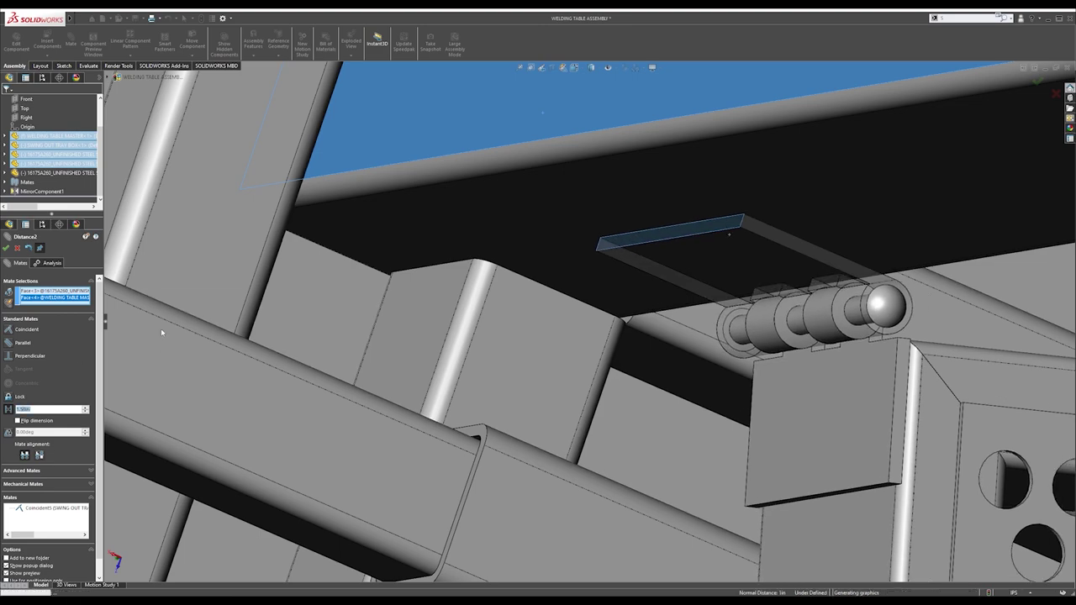
{"action": "left_click", "coordinate": [7, 248]}
{"action": "scroll", "coordinate": [521, 309], "scroll_direction": "up", "scroll_amount": 6}
{"action": "middle_click_drag", "start_coordinate": [653, 288], "coordinate": [707, 241]}
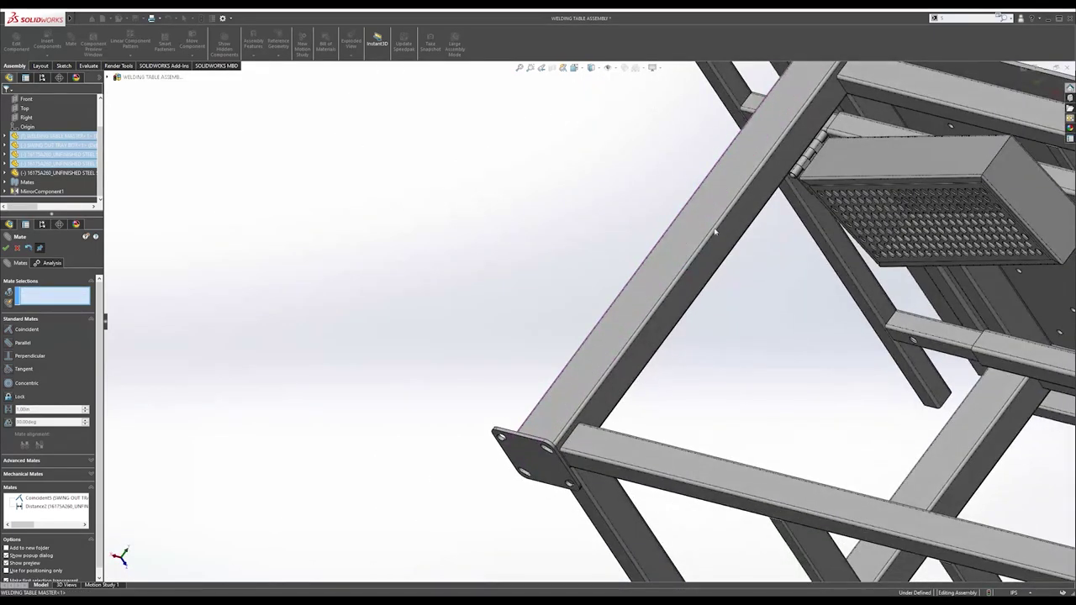
Swing the tray box about its hinge until it sits parallel under the table frame, and finish mating.
{"action": "scroll", "coordinate": [706, 241], "scroll_direction": "up", "scroll_amount": 10}
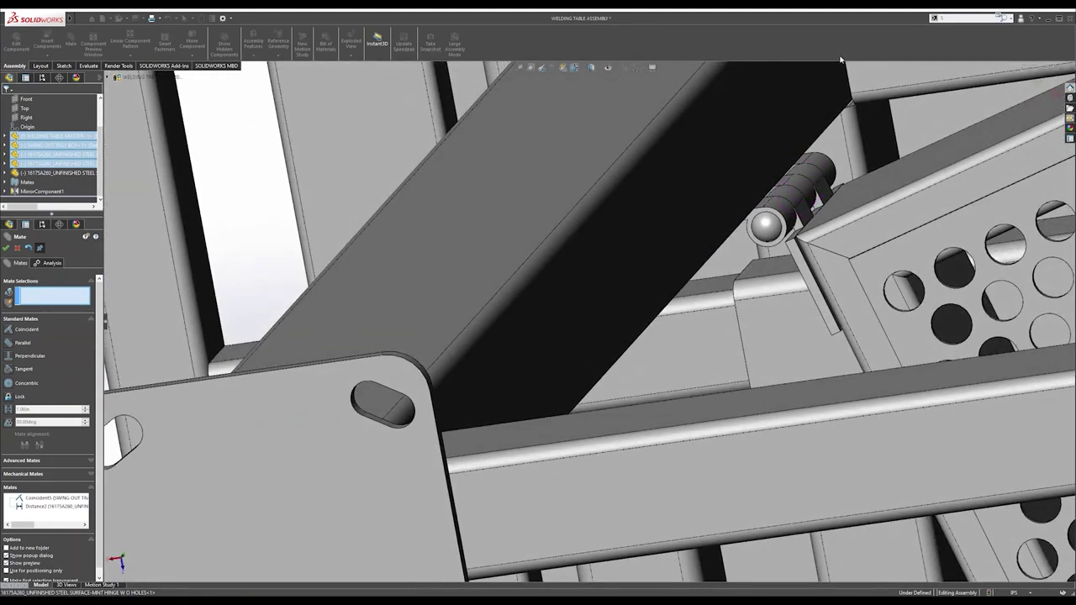
{"action": "left_click_drag", "start_coordinate": [924, 221], "coordinate": [874, 188]}
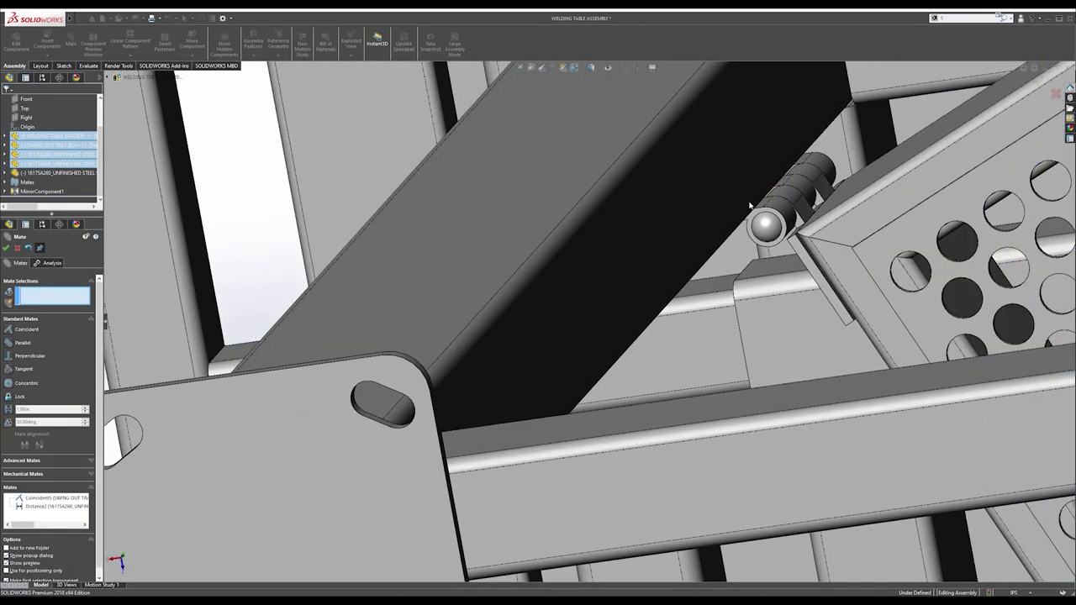
{"action": "scroll", "coordinate": [754, 208], "scroll_direction": "down", "scroll_amount": 10}
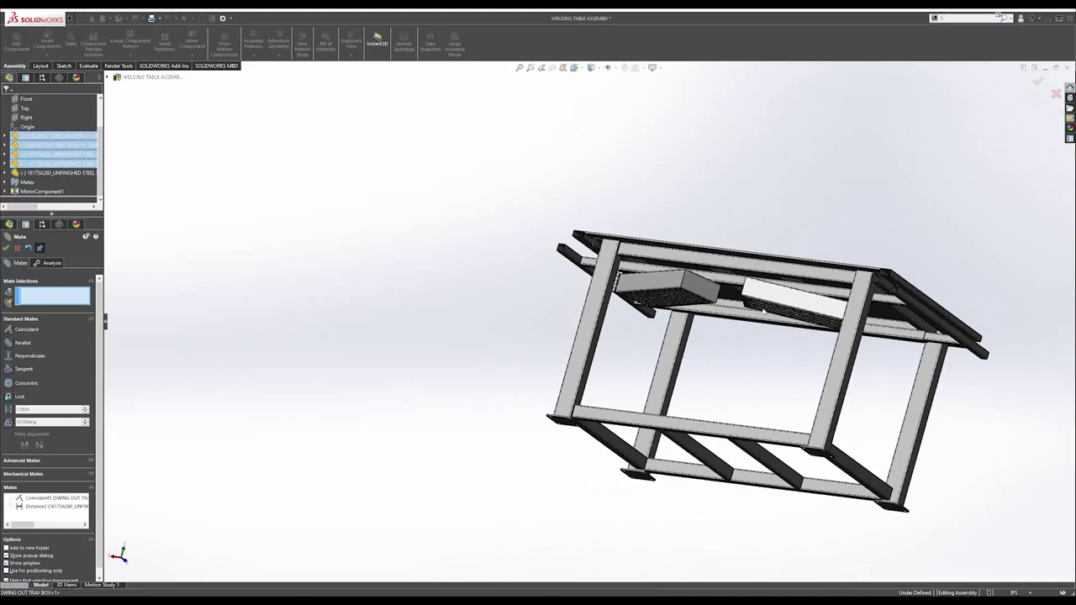
{"action": "middle_click_drag", "start_coordinate": [764, 311], "coordinate": [749, 329]}
{"action": "scroll", "coordinate": [673, 299], "scroll_direction": "up", "scroll_amount": 5}
{"action": "left_click_drag", "start_coordinate": [685, 254], "coordinate": [502, 260]}
{"action": "middle_click_drag", "start_coordinate": [513, 221], "coordinate": [576, 243]}
{"action": "scroll", "coordinate": [555, 252], "scroll_direction": "up", "scroll_amount": 4}
{"action": "left_click_drag", "start_coordinate": [528, 277], "coordinate": [463, 283]}
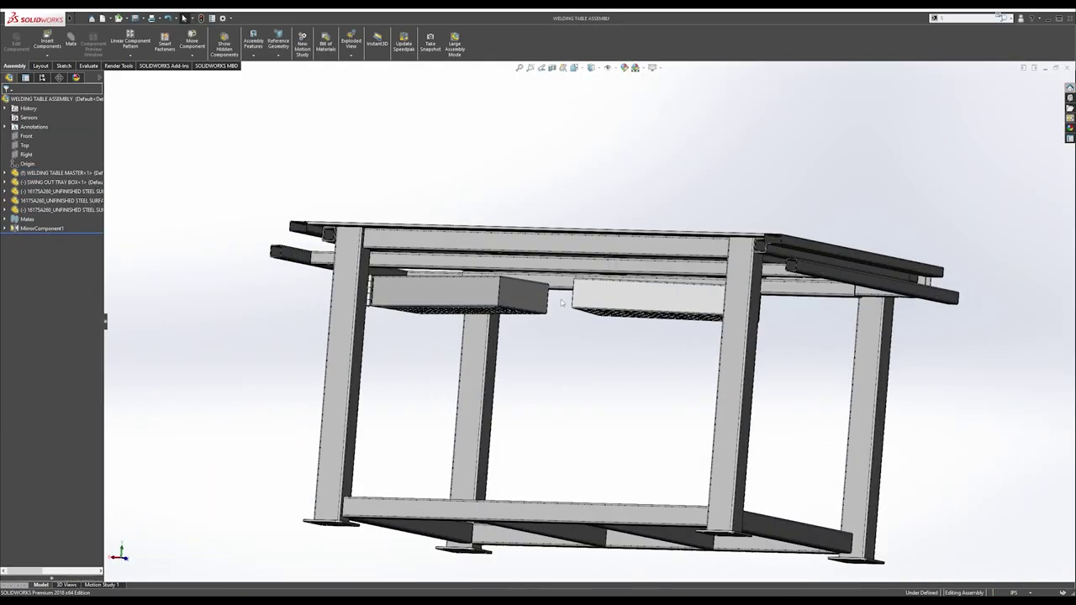
{"action": "scroll", "coordinate": [561, 302], "scroll_direction": "up", "scroll_amount": 3}
{"action": "middle_click_drag", "start_coordinate": [587, 287], "coordinate": [442, 322]}
{"action": "left_click_drag", "start_coordinate": [388, 330], "coordinate": [431, 350]}
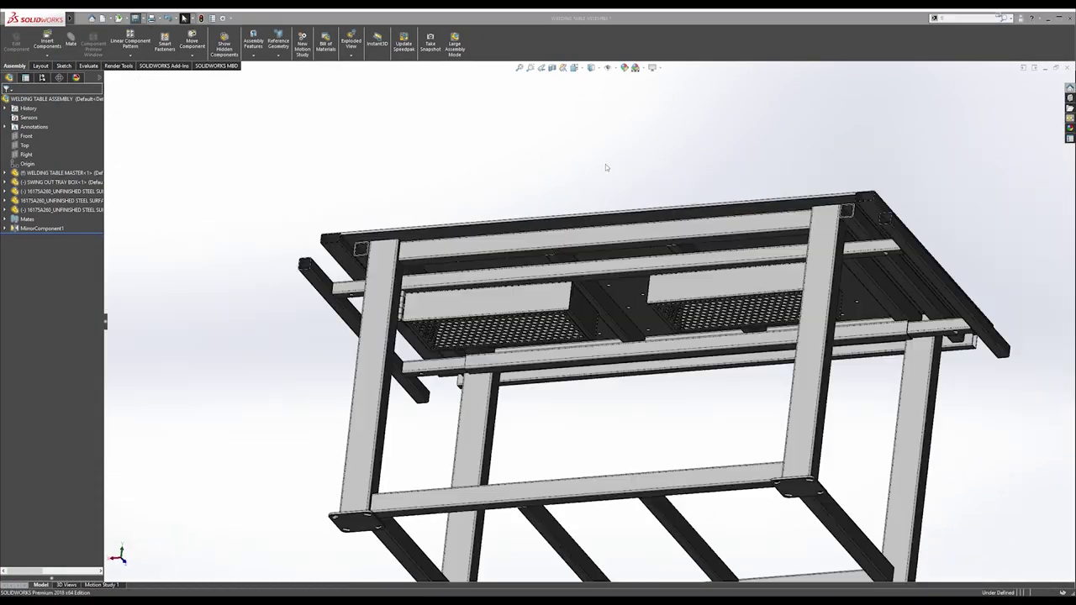
Examine the tray boxes and the surrounding cross tubes from beneath the table.
{"action": "middle_click_drag", "start_coordinate": [602, 259], "coordinate": [528, 275]}
{"action": "scroll", "coordinate": [590, 336], "scroll_direction": "down", "scroll_amount": 6}
{"action": "left_click", "coordinate": [519, 274]}
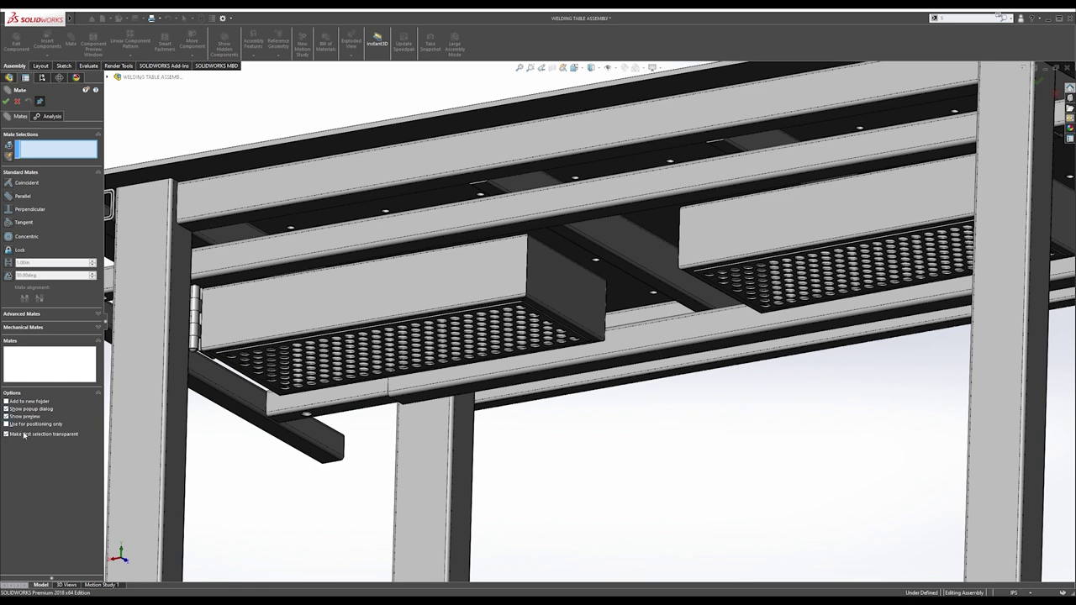
{"action": "left_click", "coordinate": [502, 243]}
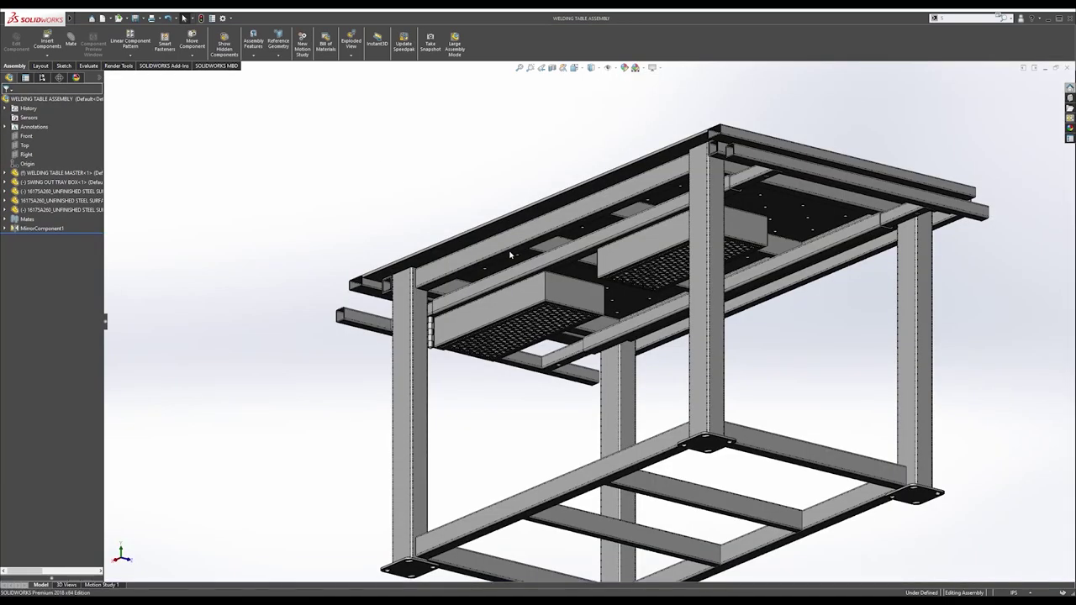
{"action": "middle_click_drag", "start_coordinate": [504, 210], "coordinate": [473, 150]}
{"action": "scroll", "coordinate": [588, 278], "scroll_direction": "down", "scroll_amount": 10}
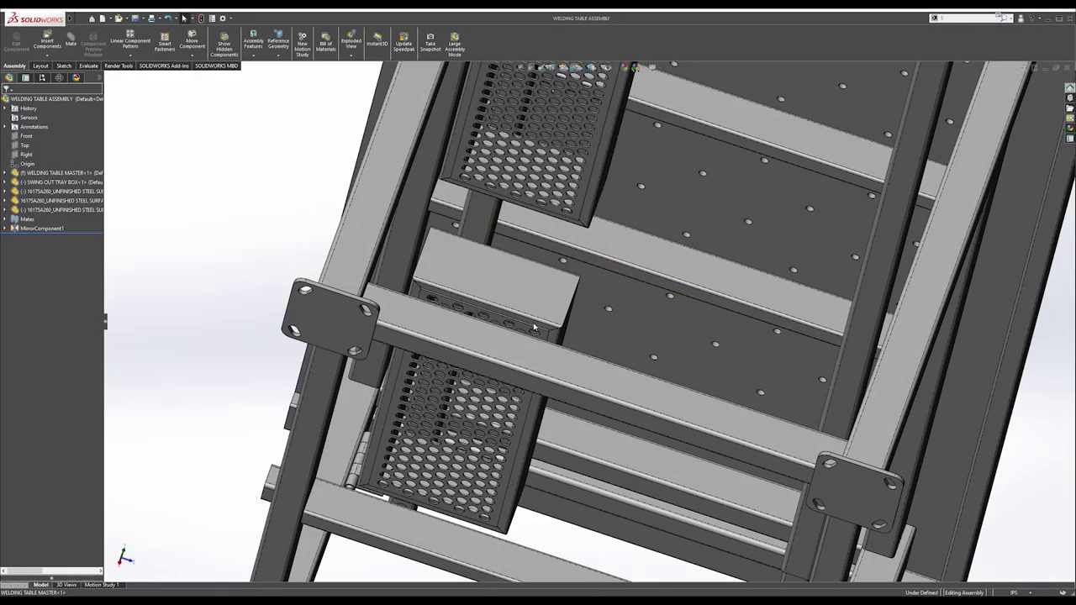
{"action": "middle_click_drag", "start_coordinate": [598, 274], "coordinate": [644, 300]}
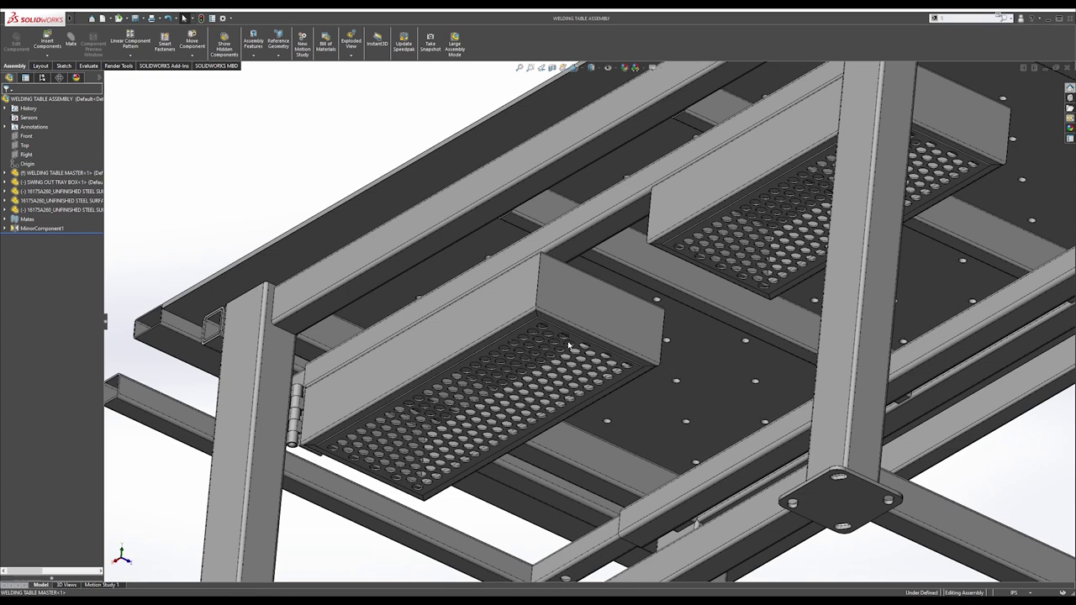
{"action": "middle_click_drag", "start_coordinate": [660, 359], "coordinate": [661, 368]}
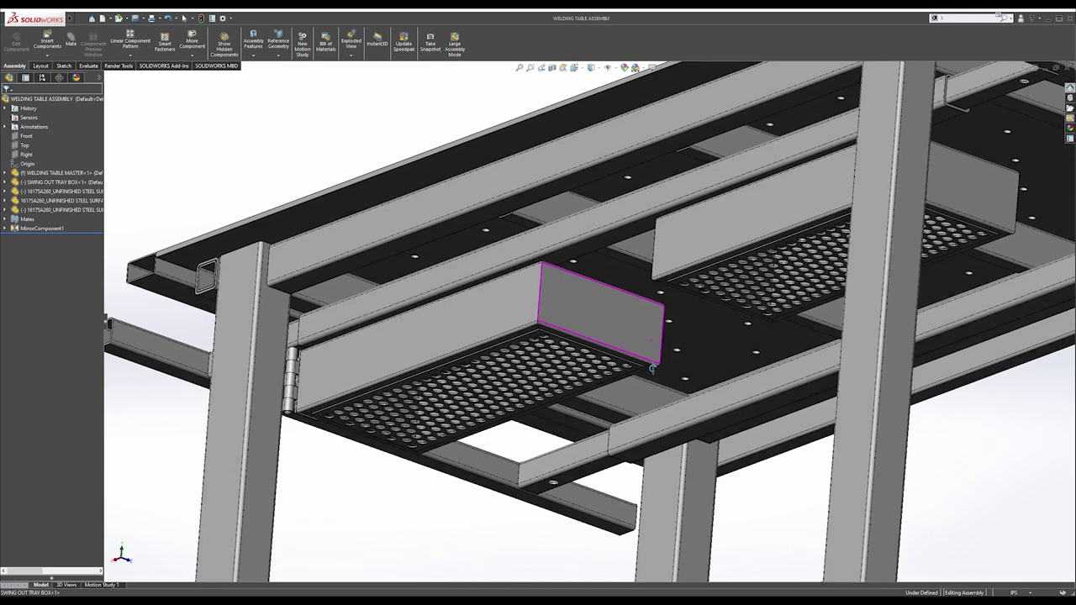
{"action": "middle_click_drag", "start_coordinate": [602, 340], "coordinate": [609, 280]}
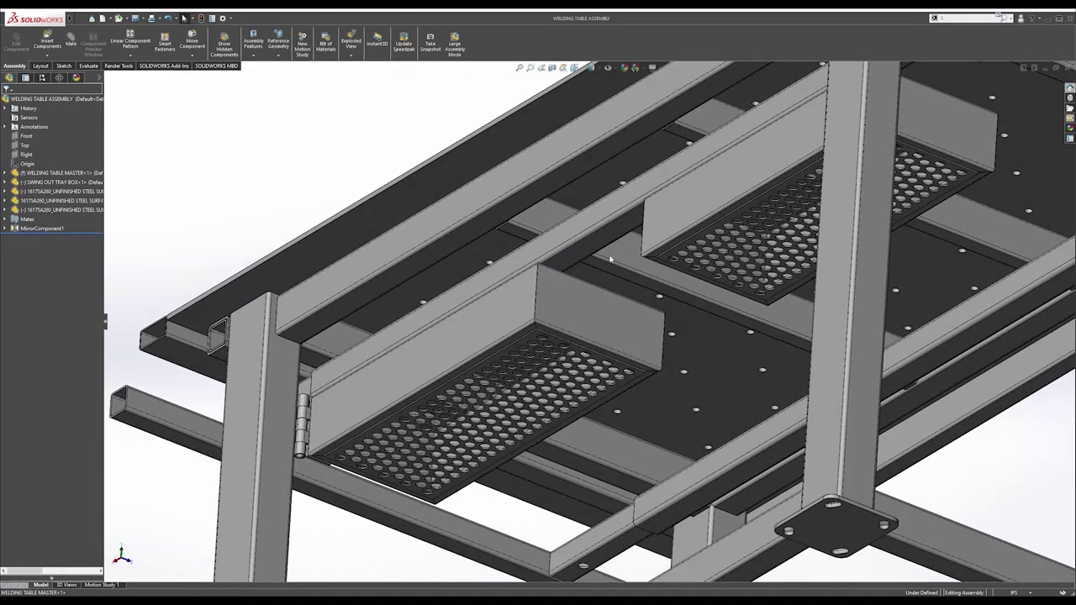
Edit the WELDING TABLE MASTER part in place within the assembly.
{"action": "right_click", "coordinate": [611, 258]}
{"action": "left_click", "coordinate": [504, 227]}
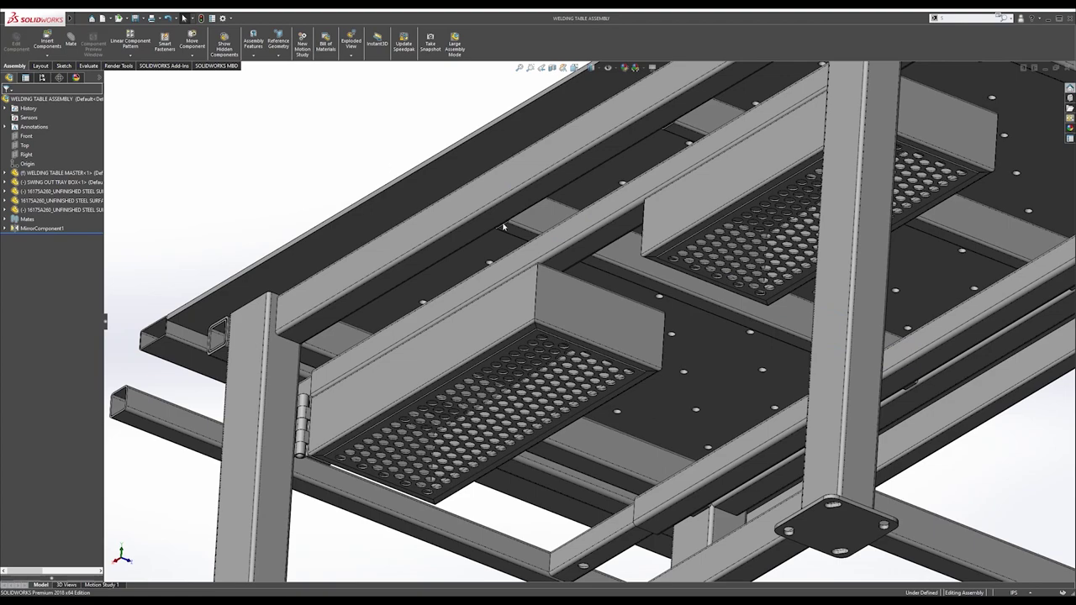
{"action": "right_click", "coordinate": [619, 257]}
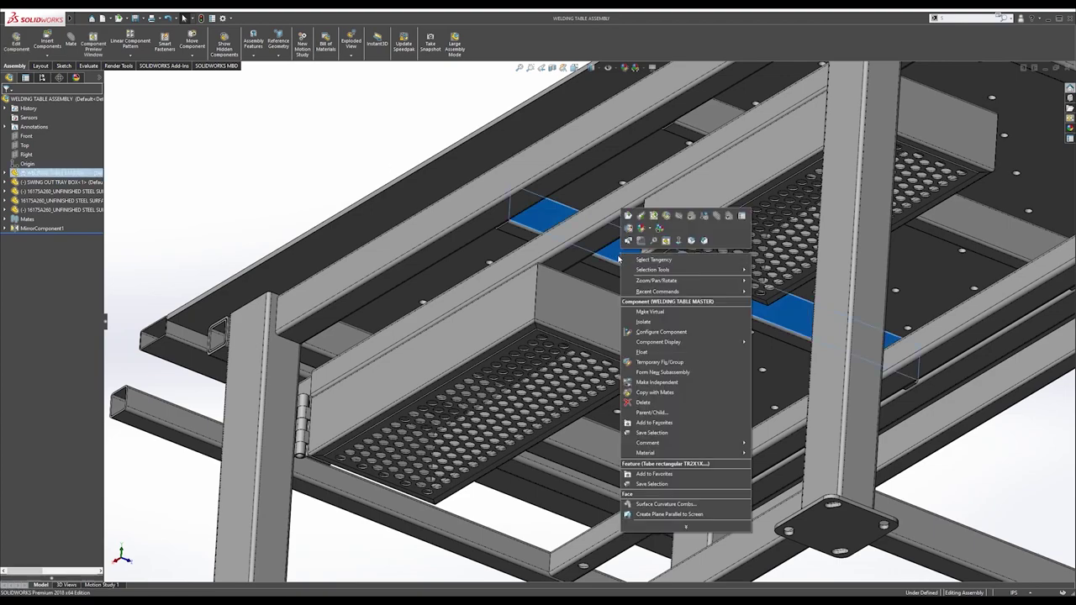
{"action": "left_click", "coordinate": [665, 216]}
{"action": "middle_click_drag", "start_coordinate": [616, 283], "coordinate": [574, 322]}
{"action": "scroll", "coordinate": [563, 383], "scroll_direction": "up", "scroll_amount": 4}
{"action": "scroll", "coordinate": [599, 280], "scroll_direction": "down", "scroll_amount": 4}
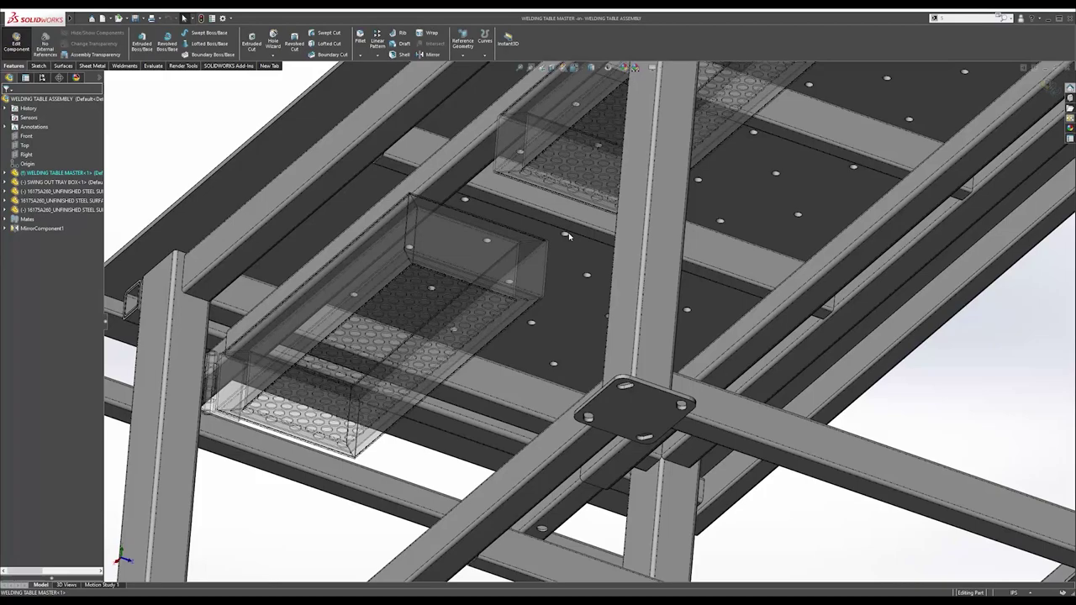
{"action": "middle_click_drag", "start_coordinate": [565, 225], "coordinate": [533, 194]}
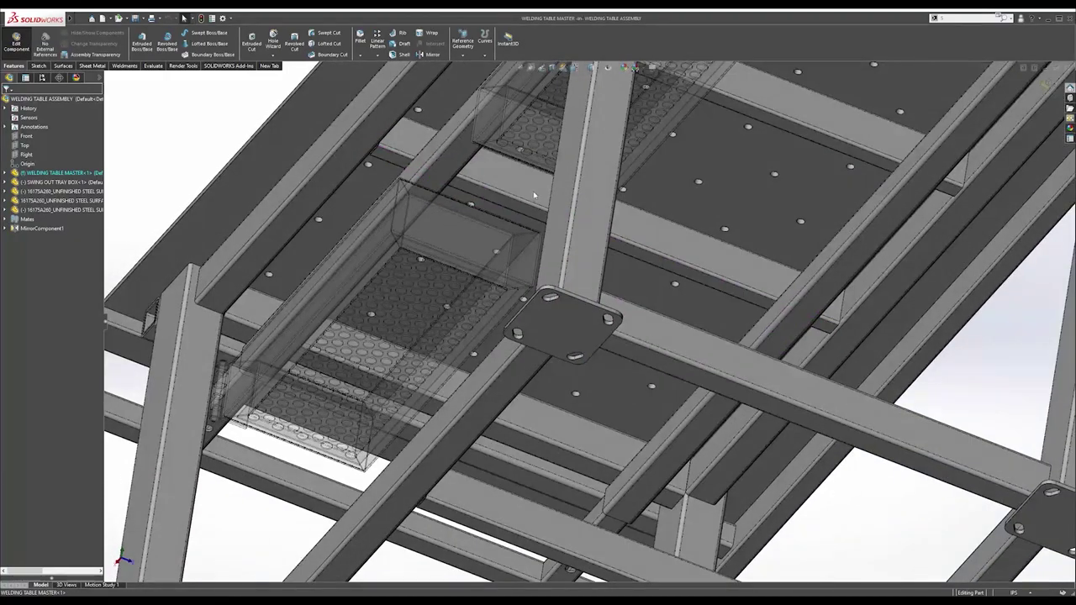
Start a sketch on the cross tube's underside face and draw a roughly vertical line about 5.5 in long down from the tube's edge.
{"action": "left_click", "coordinate": [533, 194]}
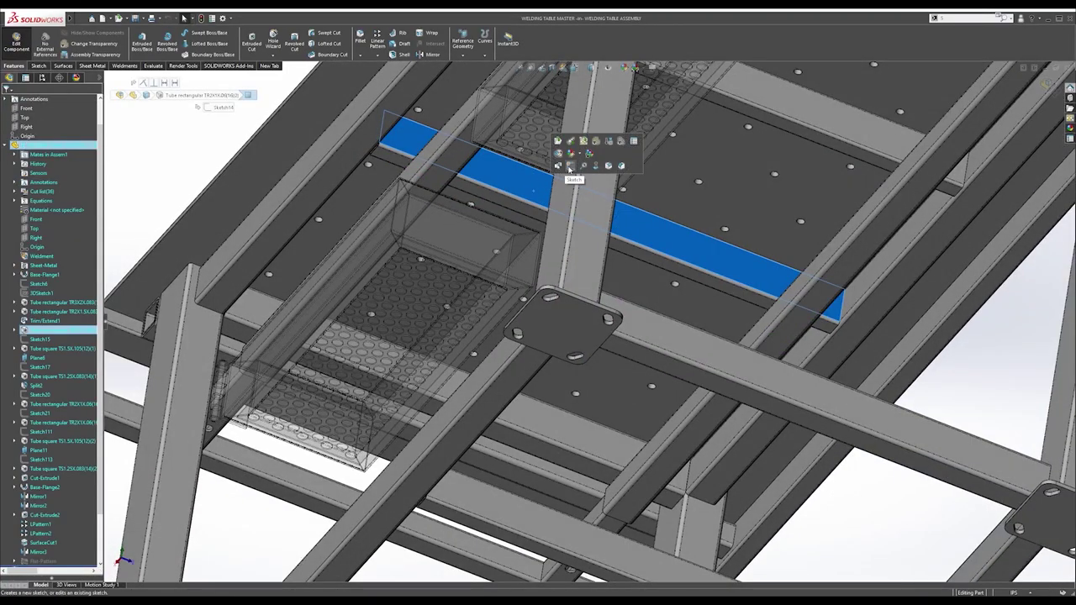
{"action": "left_click", "coordinate": [571, 171]}
{"action": "scroll", "coordinate": [546, 171], "scroll_direction": "down", "scroll_amount": 5}
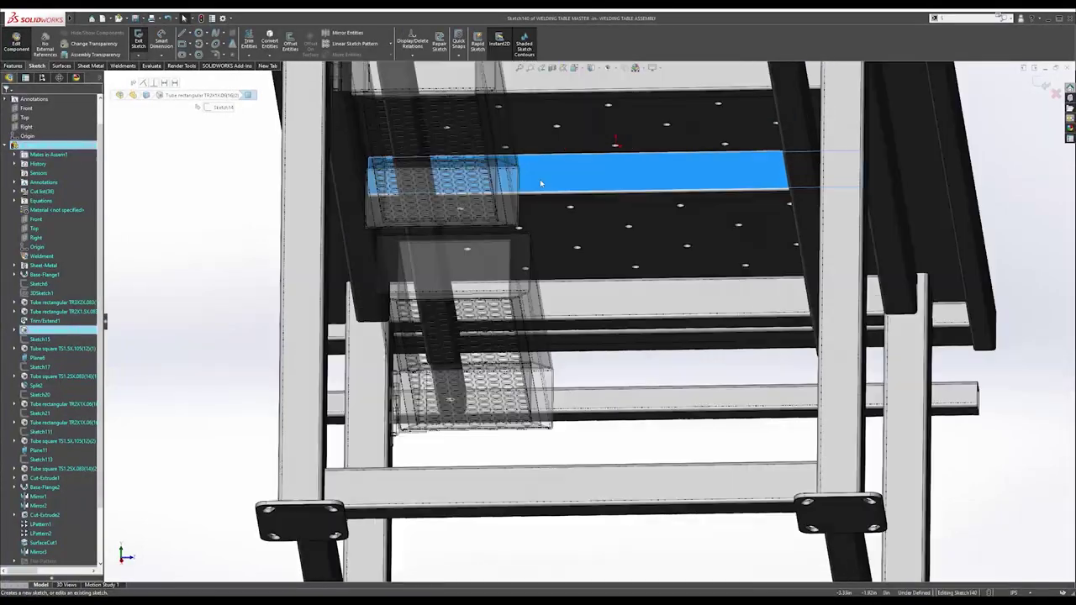
{"action": "key", "text": "s"}
{"action": "left_click", "coordinate": [601, 192]}
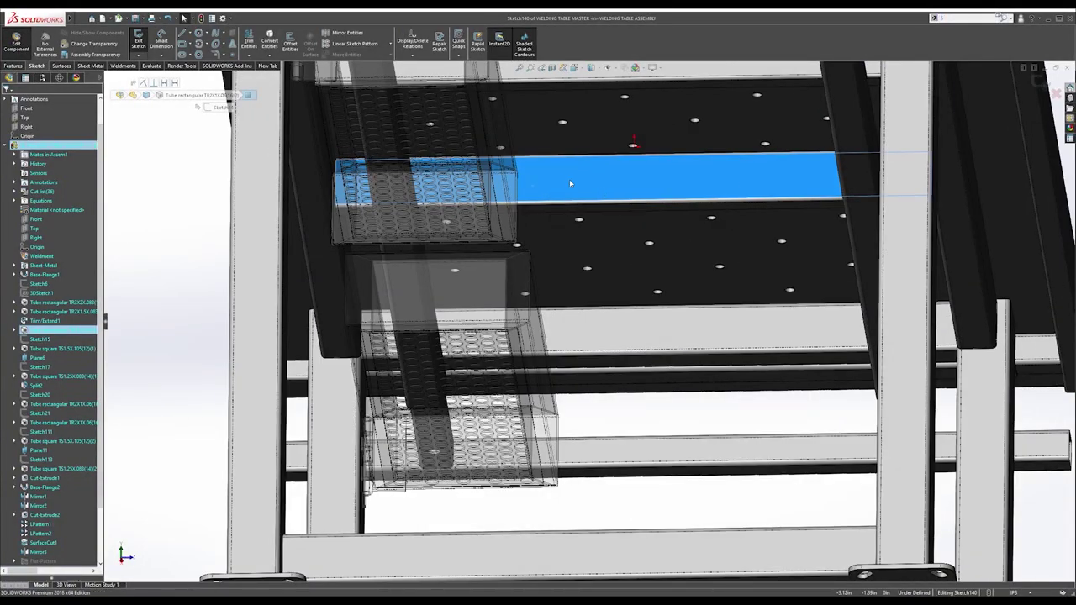
{"action": "mouse_move", "coordinate": [558, 205]}
{"action": "middle_mouse_down"}
{"action": "mouse_move", "coordinate": [588, 156]}
{"action": "mouse_move", "coordinate": [565, 214]}
{"action": "middle_mouse_up"}
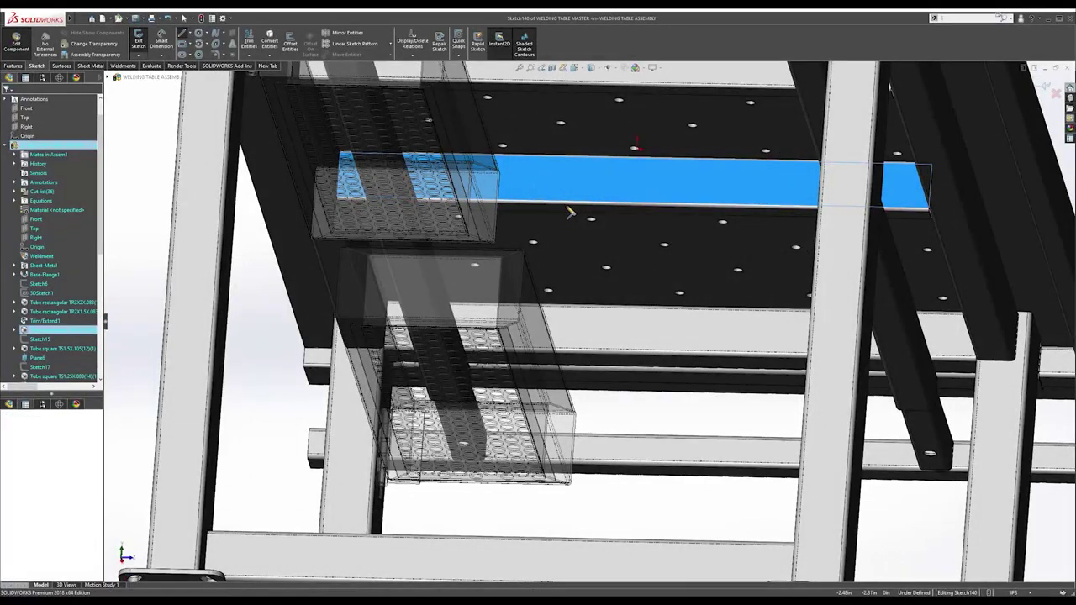
{"action": "left_click_drag", "start_coordinate": [544, 211], "coordinate": [545, 289]}
{"action": "left_click", "coordinate": [558, 341]}
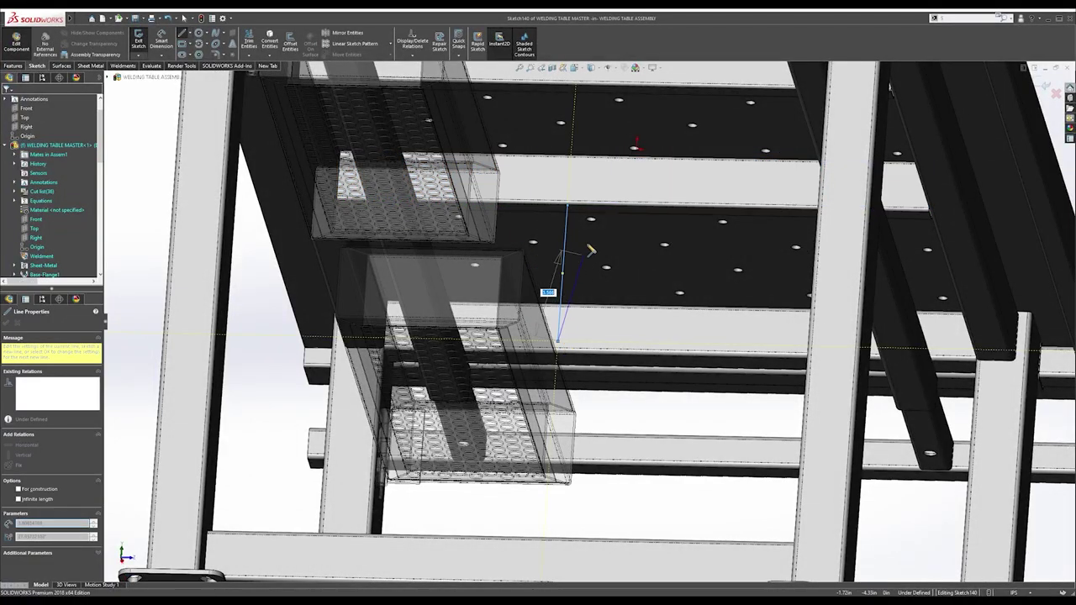
{"action": "key", "text": "Escape"}
Make the line's upper endpoint coincident with the adjoining side of the cross tube.
{"action": "scroll", "coordinate": [574, 210], "scroll_direction": "down", "scroll_amount": 4}
{"action": "middle_click_drag", "start_coordinate": [574, 210], "coordinate": [564, 235]}
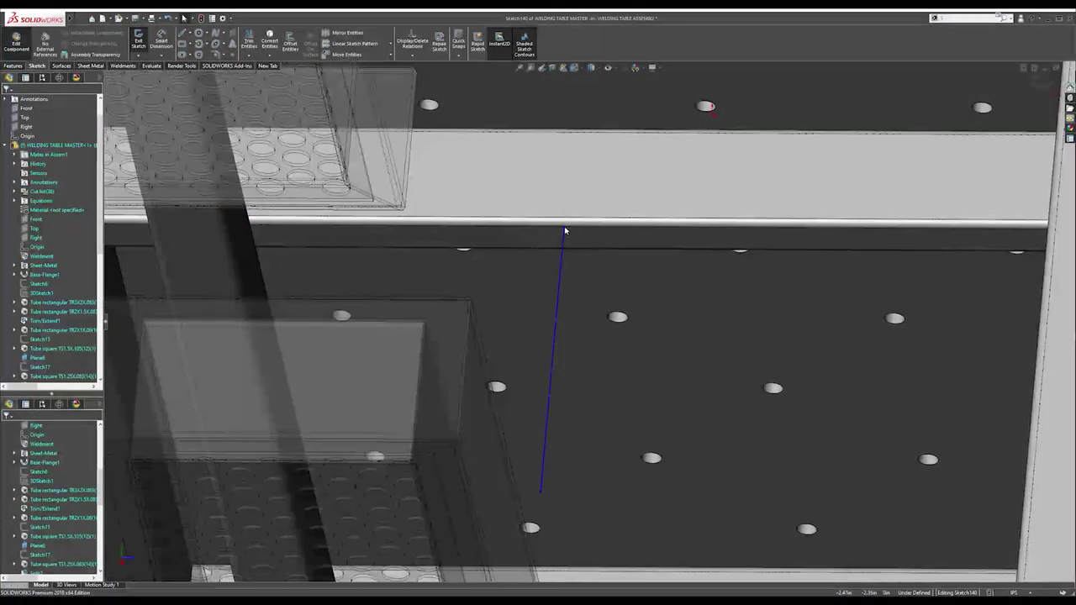
{"action": "left_click", "coordinate": [565, 230]}
{"action": "left_click", "coordinate": [564, 228]}
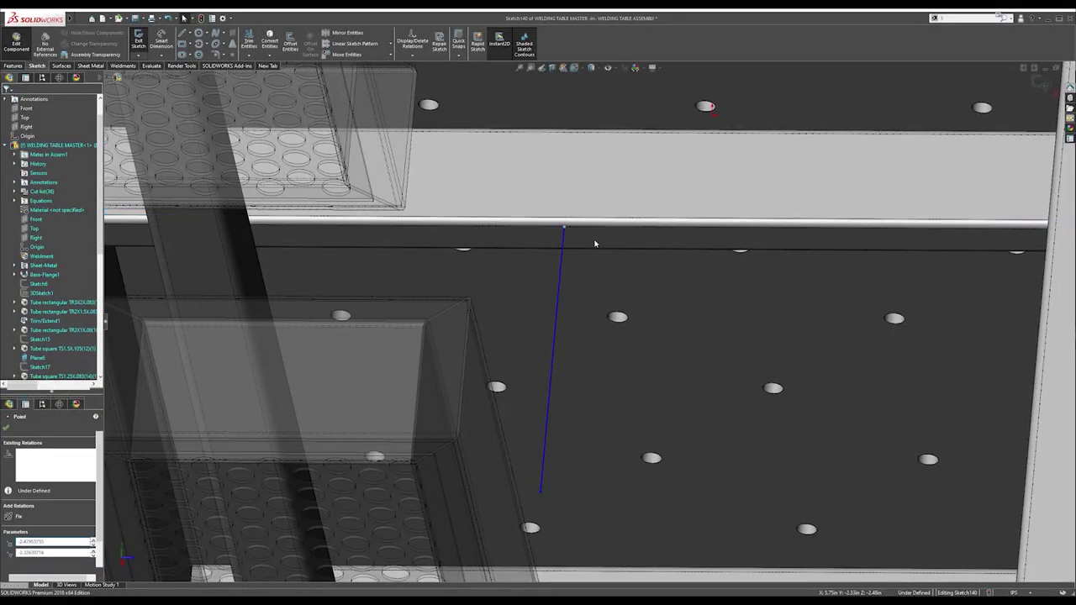
{"action": "left_click", "coordinate": [593, 239], "text": "ctrl"}
{"action": "left_click", "coordinate": [631, 206]}
{"action": "left_click", "coordinate": [605, 185]}
{"action": "scroll", "coordinate": [557, 265], "scroll_direction": "up", "scroll_amount": 3}
{"action": "middle_click_drag", "start_coordinate": [557, 266], "coordinate": [572, 284]}
{"action": "mouse_move", "coordinate": [571, 339]}
{"action": "middle_mouse_down"}
{"action": "mouse_move", "coordinate": [545, 458]}
{"action": "mouse_move", "coordinate": [547, 433]}
{"action": "middle_mouse_up"}
{"action": "scroll", "coordinate": [546, 433], "scroll_direction": "down", "scroll_amount": 2}
{"action": "scroll", "coordinate": [577, 420], "scroll_direction": "up", "scroll_amount": 5}
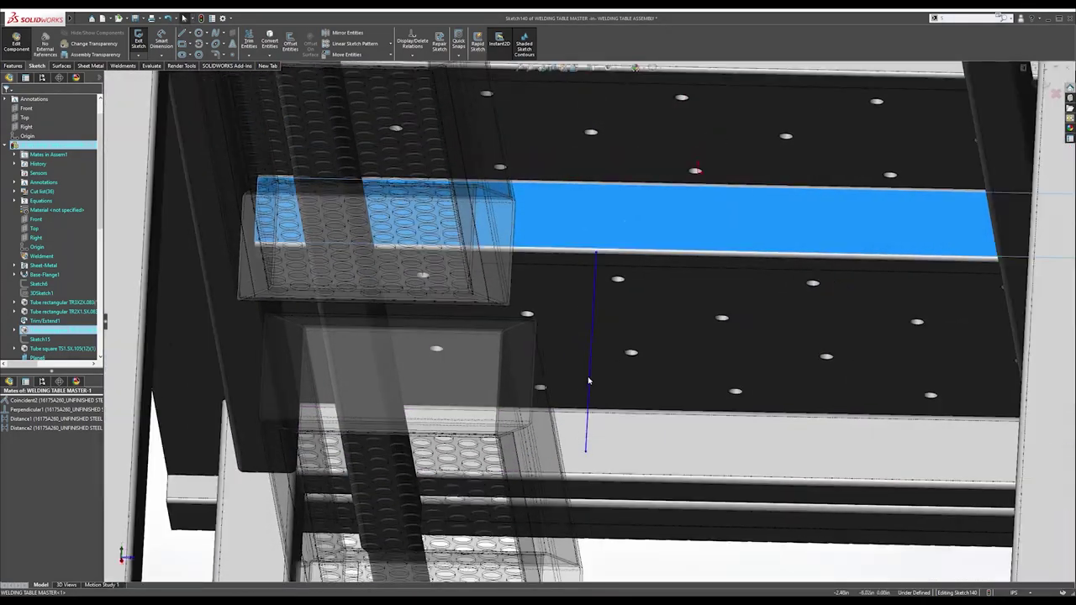
{"action": "scroll", "coordinate": [583, 353], "scroll_direction": "down", "scroll_amount": 3}
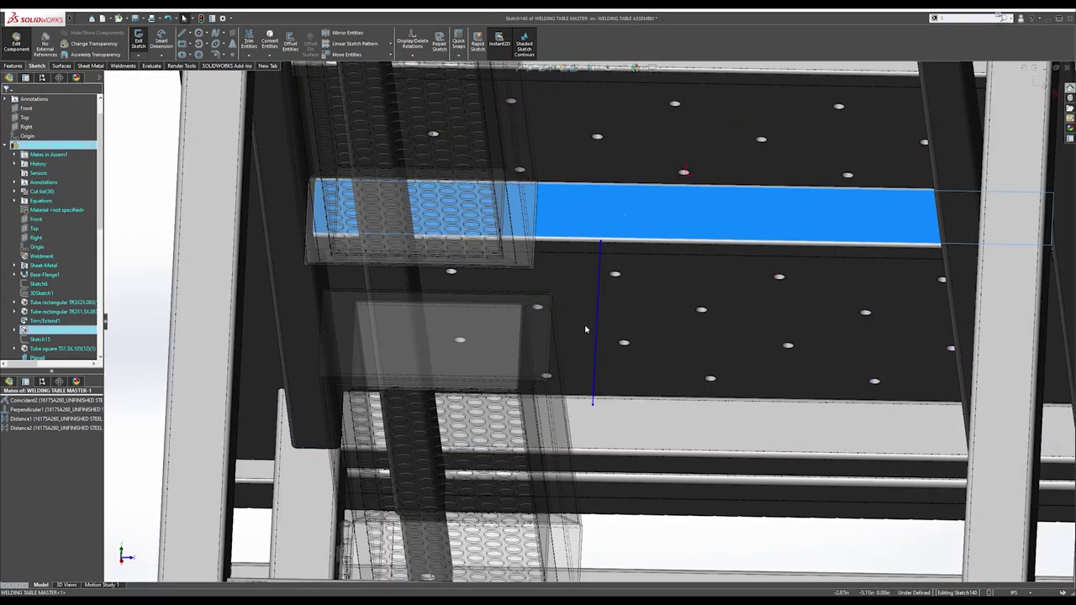
{"action": "key", "text": "s"}
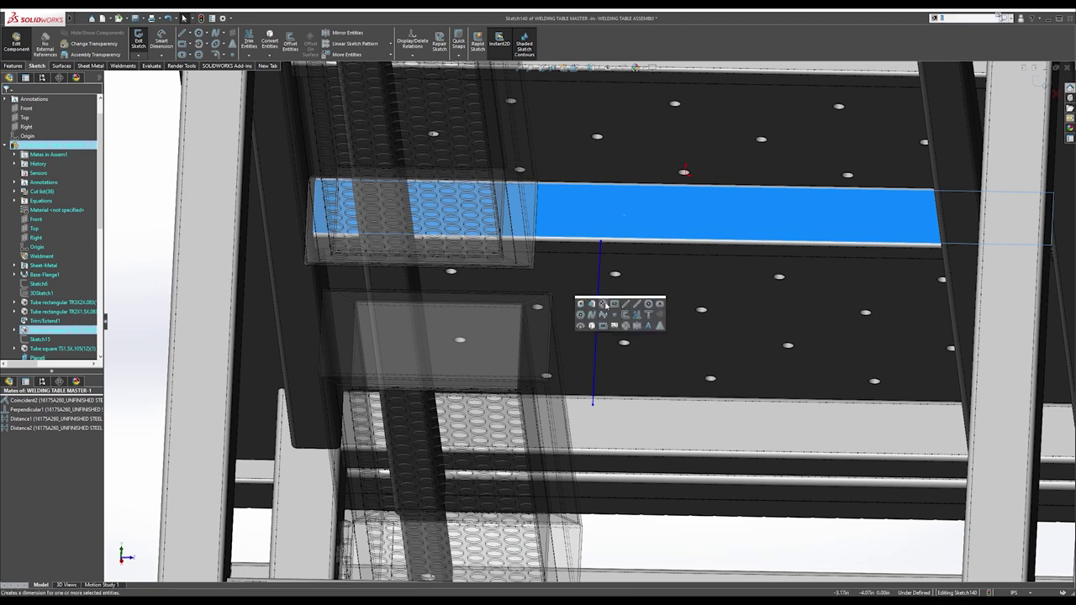
{"action": "left_click", "coordinate": [604, 303]}
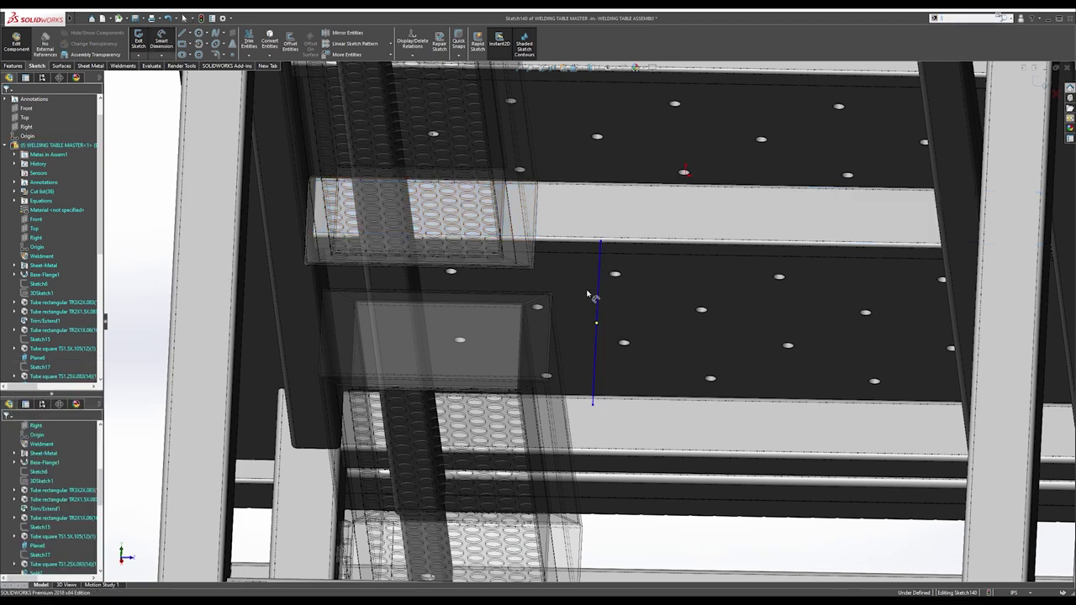
{"action": "left_click", "coordinate": [597, 294]}
{"action": "left_click", "coordinate": [574, 293]}
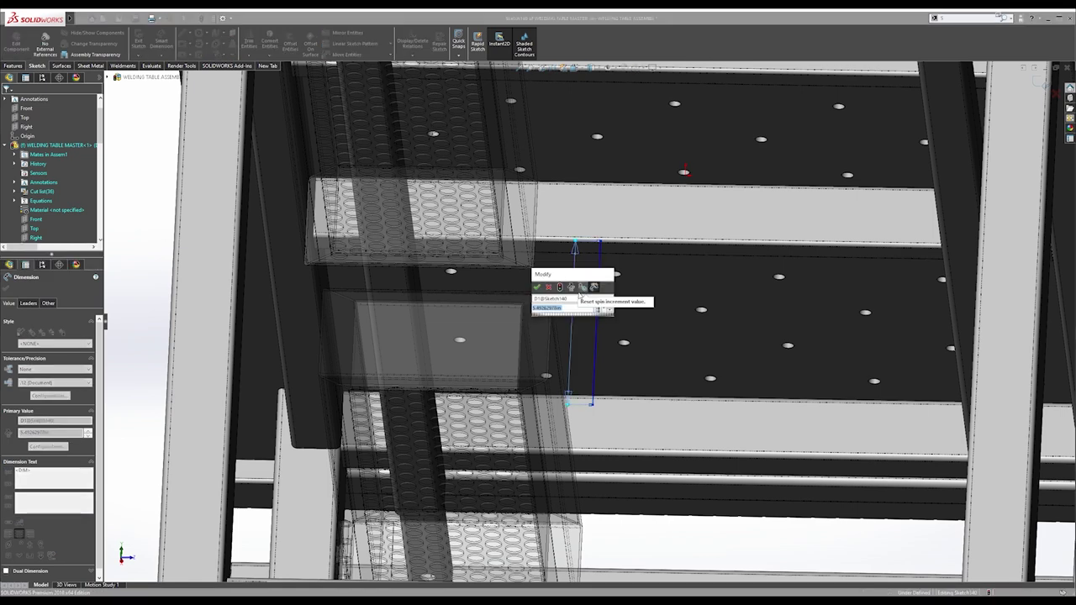
{"action": "left_click", "coordinate": [548, 287]}
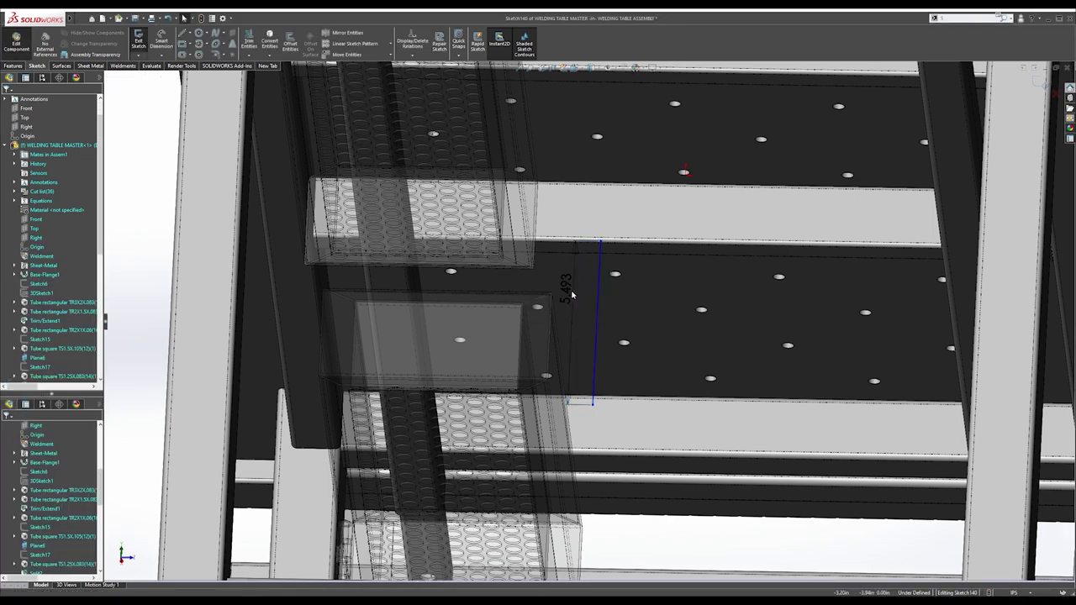
Sketch a short horizontal line just below the long line's lower end and select it together with that endpoint.
{"action": "key", "text": "s"}
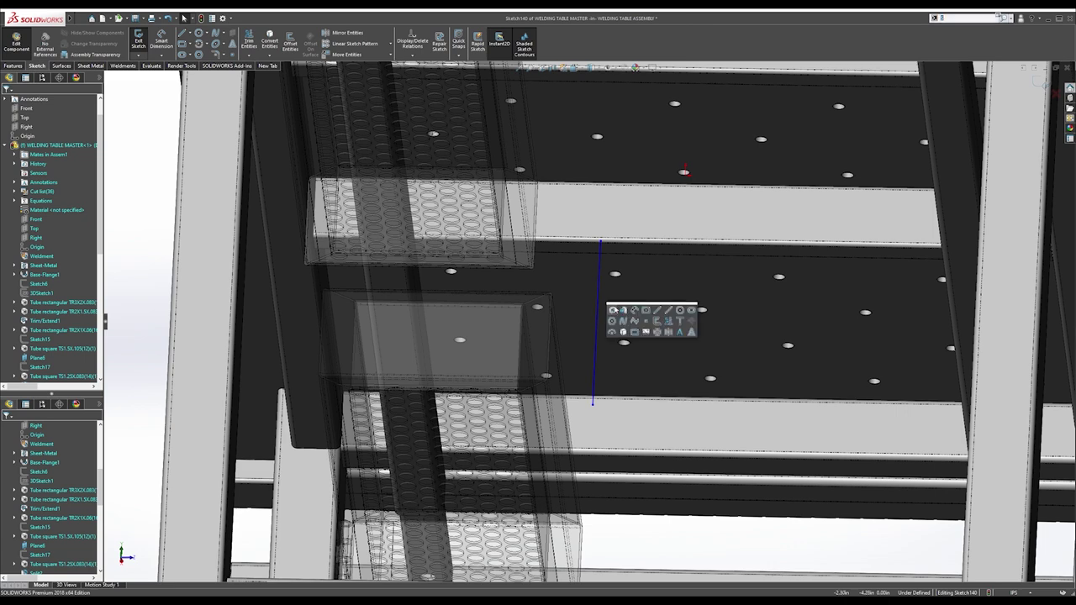
{"action": "left_click", "coordinate": [658, 311]}
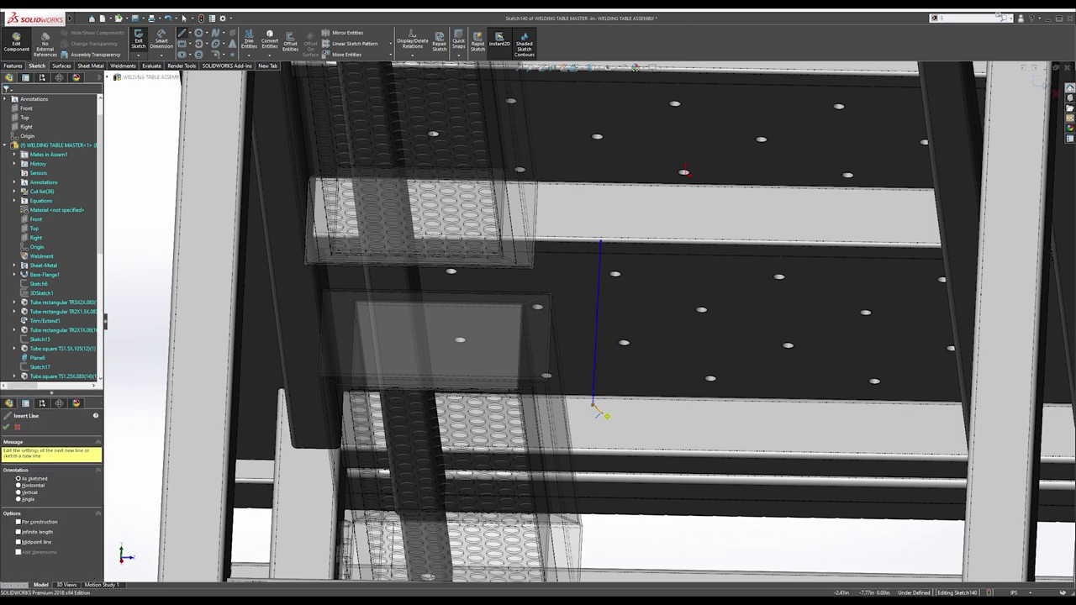
{"action": "left_click", "coordinate": [593, 404]}
{"action": "left_click", "coordinate": [624, 412]}
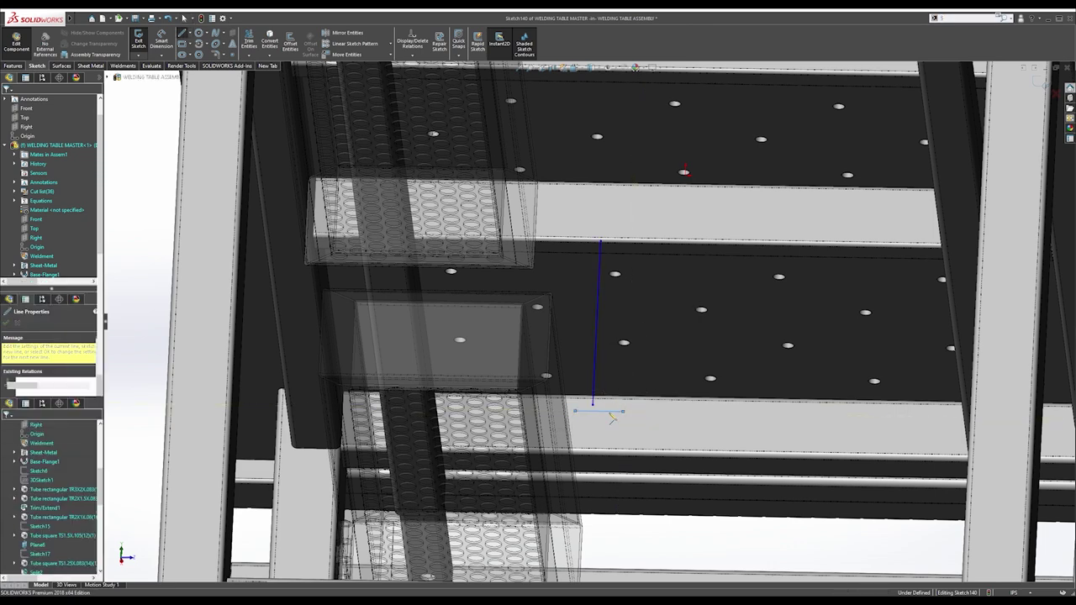
{"action": "left_click", "coordinate": [593, 405], "text": "ctrl"}
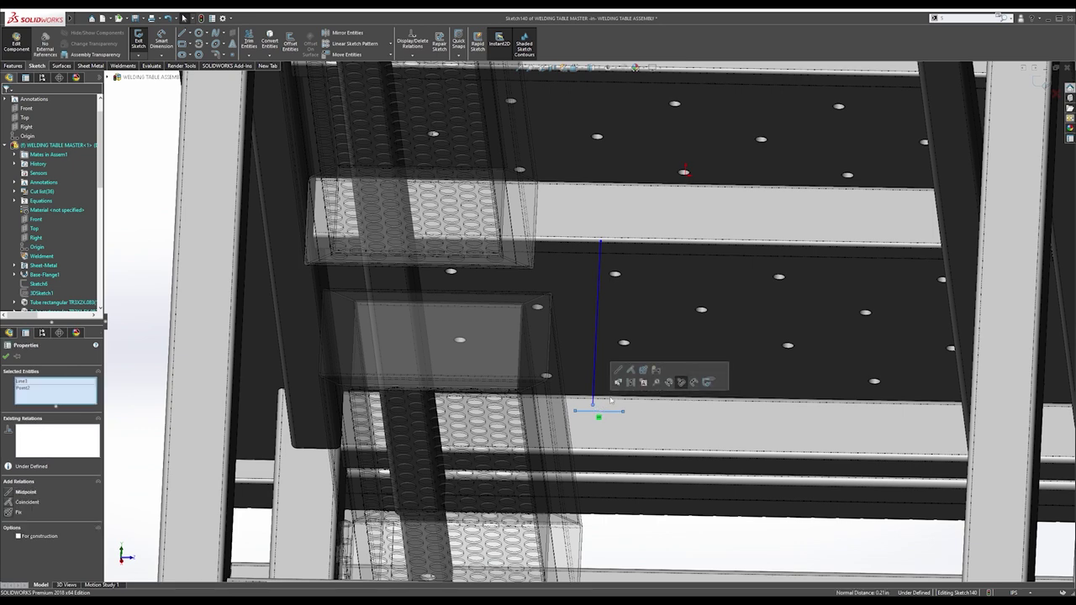
Constrain the lower endpoint of the vertical sketch line to the midpoint of the short horizontal line.
{"action": "left_click", "coordinate": [619, 372]}
{"action": "left_click", "coordinate": [631, 430]}
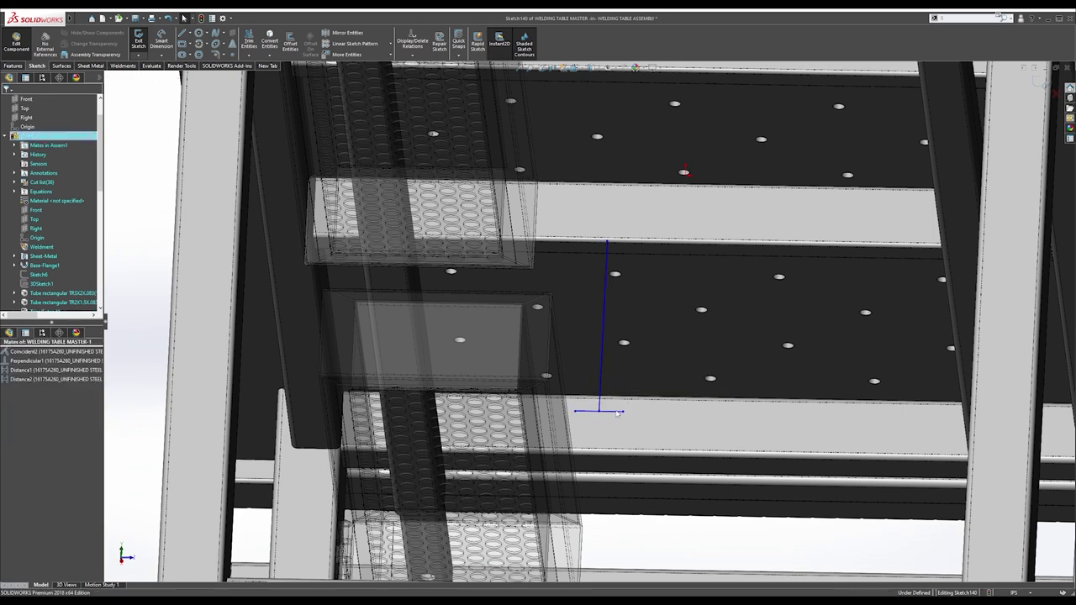
{"action": "left_click", "coordinate": [597, 409]}
{"action": "left_click", "coordinate": [641, 413]}
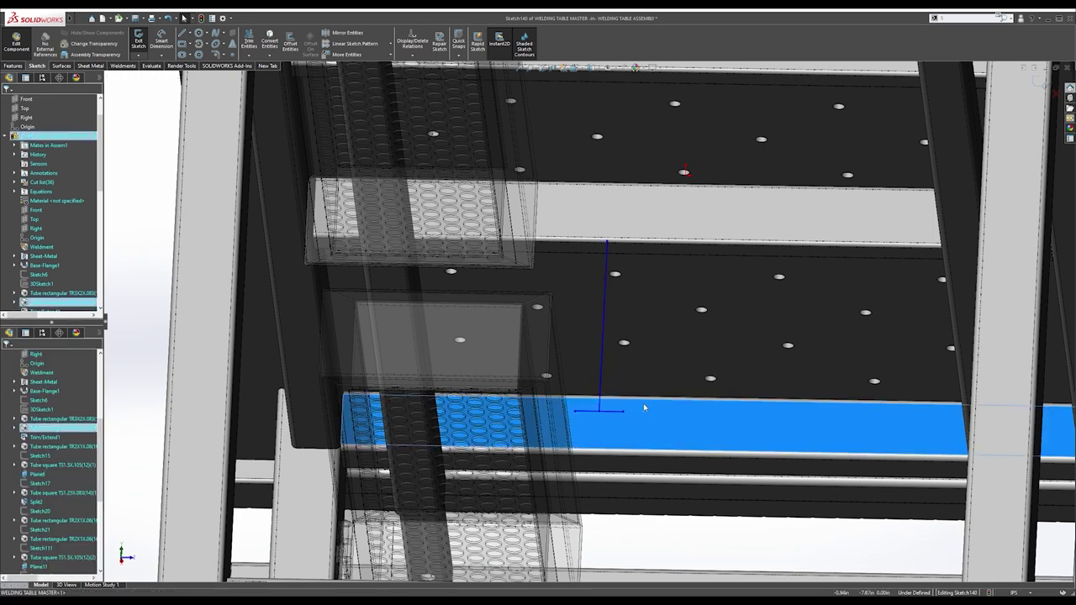
Dimension the short horizontal line's length to 2 in.
{"action": "left_click", "coordinate": [609, 410]}
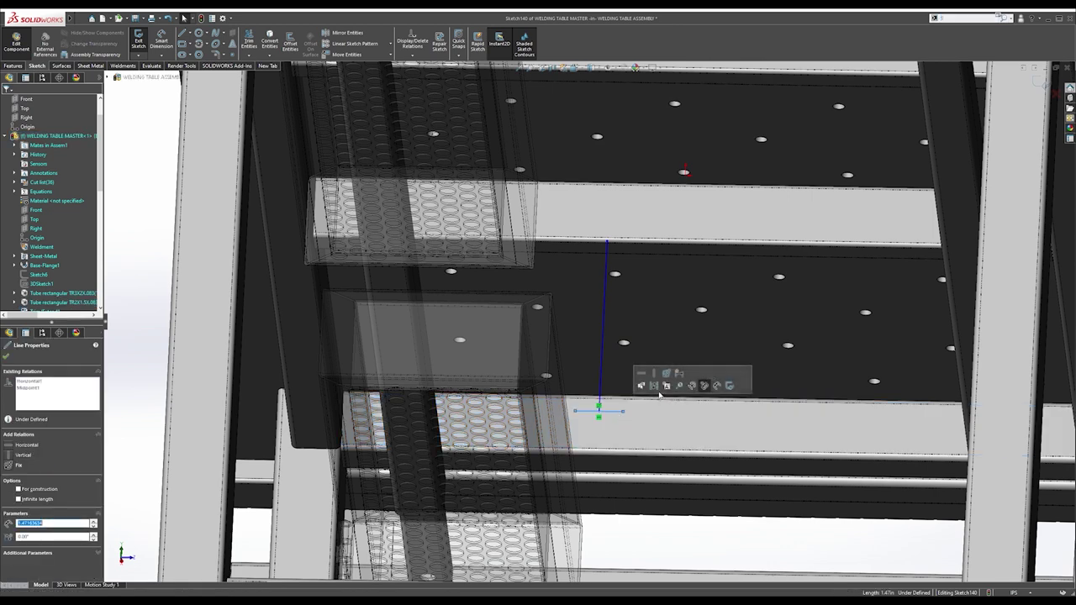
{"action": "key", "text": "Escape"}
{"action": "key", "text": "s"}
{"action": "left_click", "coordinate": [681, 417]}
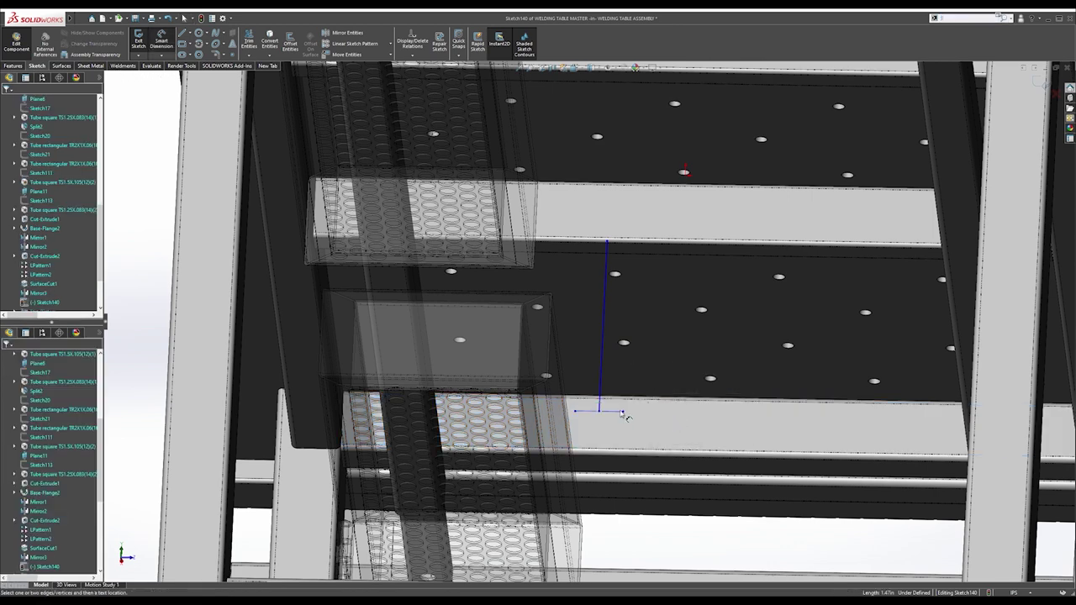
{"action": "left_click", "coordinate": [620, 411]}
{"action": "left_click", "coordinate": [618, 433]}
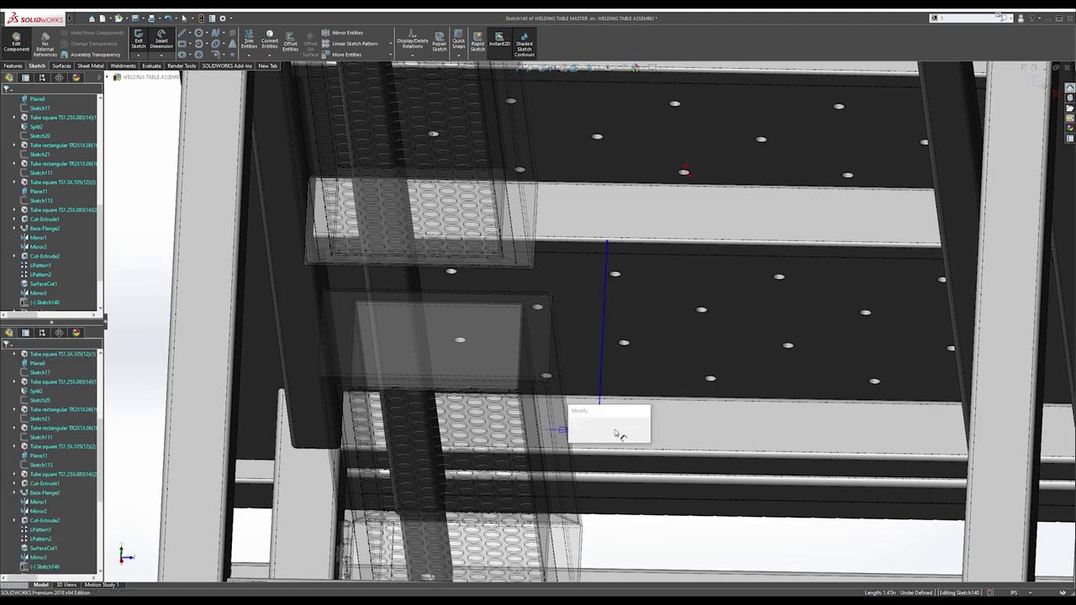
{"action": "type", "text": "2"}
{"action": "key", "text": "Return"}
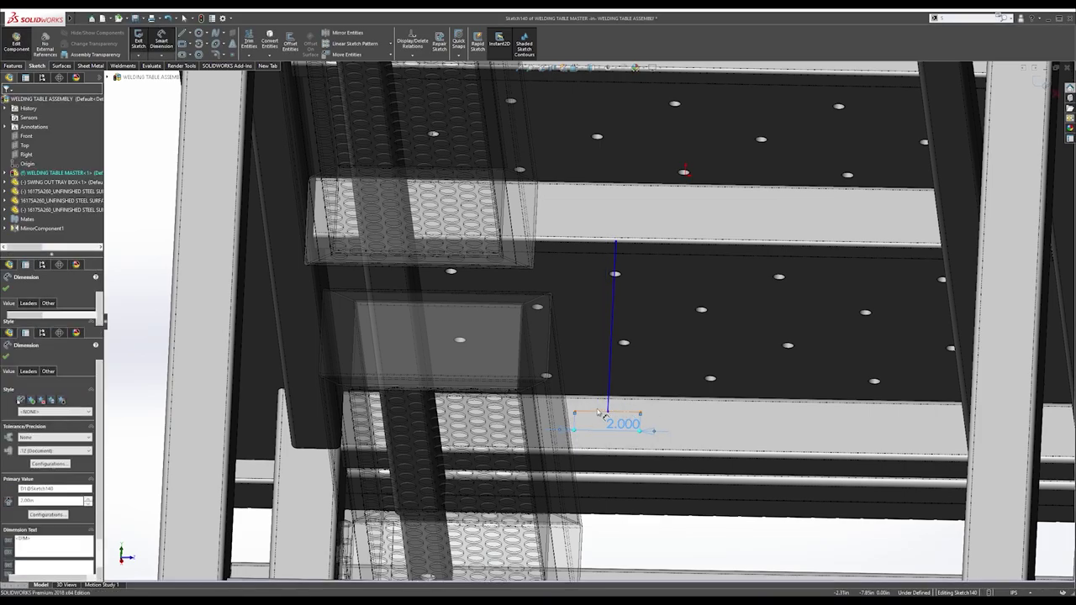
{"action": "key", "text": "Escape"}
Select the free left endpoint of the 2 in line together with the tray box's nearby outer edge to relate them.
{"action": "middle_click_drag", "start_coordinate": [601, 405], "coordinate": [593, 268]}
{"action": "scroll", "coordinate": [593, 264], "scroll_direction": "up", "scroll_amount": 3}
{"action": "scroll", "coordinate": [606, 173], "scroll_direction": "down", "scroll_amount": 3}
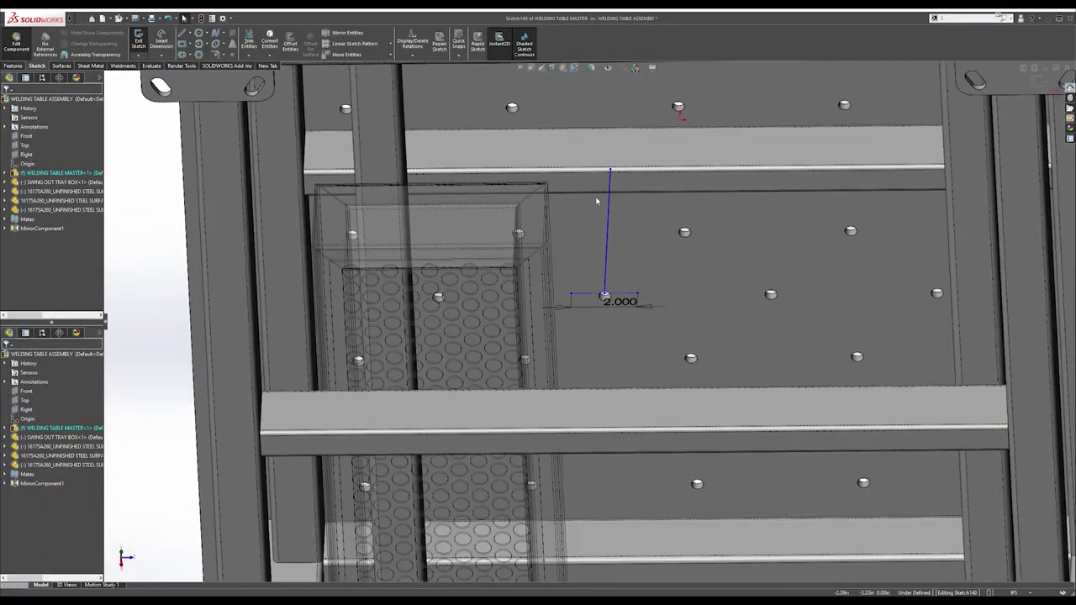
{"action": "left_click", "coordinate": [572, 297]}
{"action": "middle_click_drag", "start_coordinate": [572, 297], "coordinate": [525, 270]}
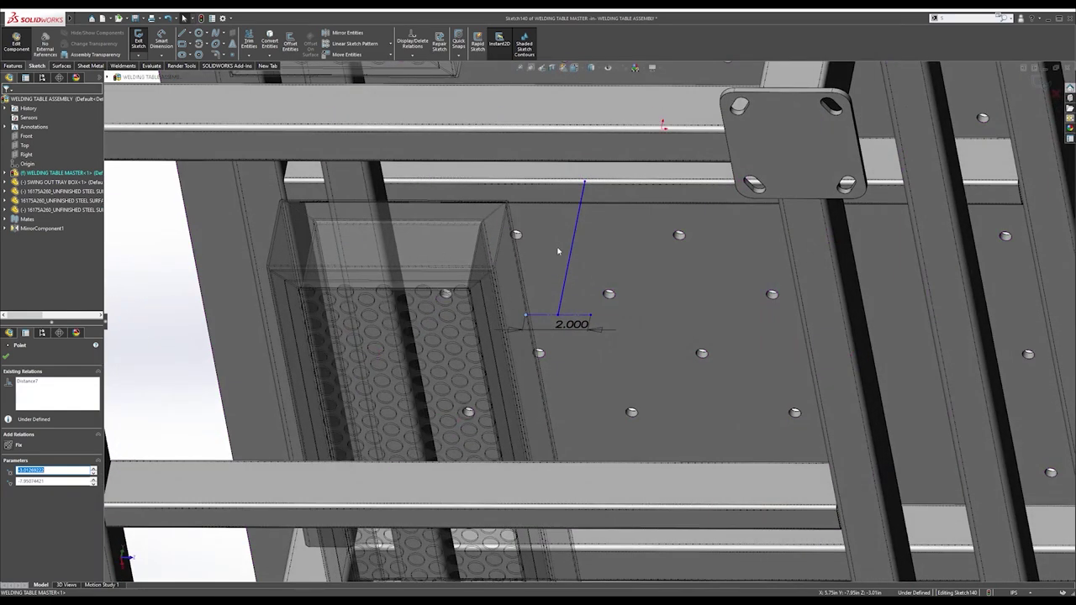
{"action": "left_click", "coordinate": [518, 267], "text": "ctrl"}
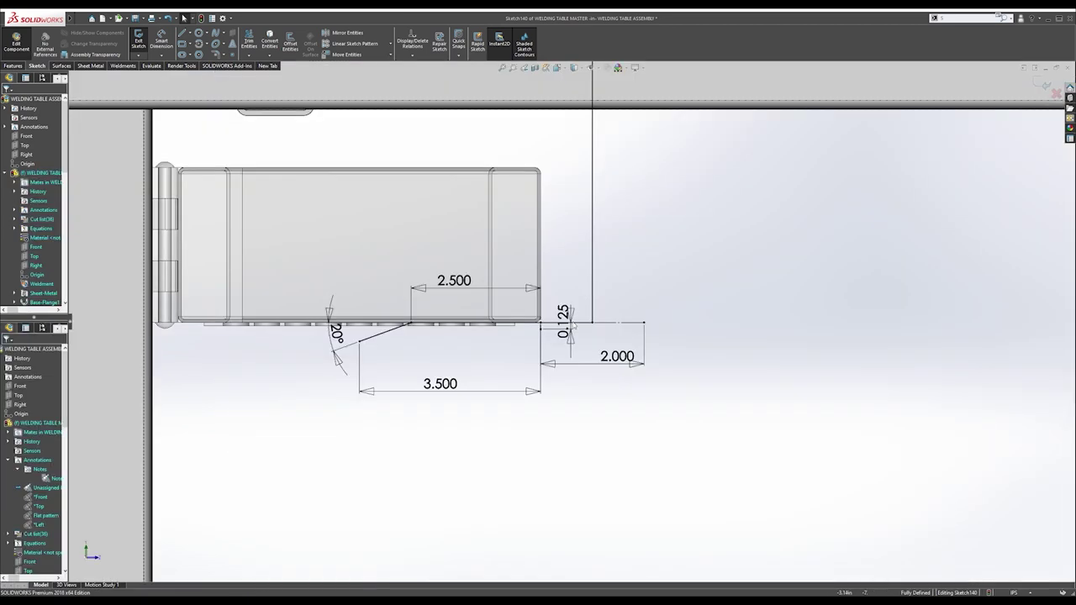
Convert the 2.5 in horizontal line and the 20° angled line below the tray box into construction geometry.
{"action": "left_click", "coordinate": [573, 321]}
{"action": "left_click", "coordinate": [617, 357]}
{"action": "scroll", "coordinate": [497, 328], "scroll_direction": "down", "scroll_amount": 3}
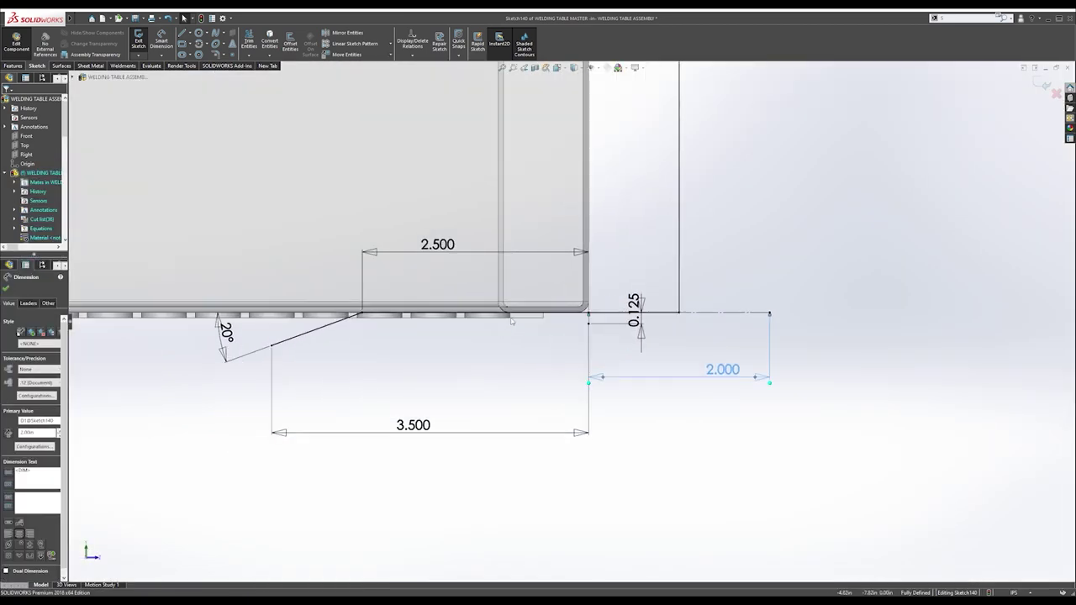
{"action": "left_click", "coordinate": [529, 315]}
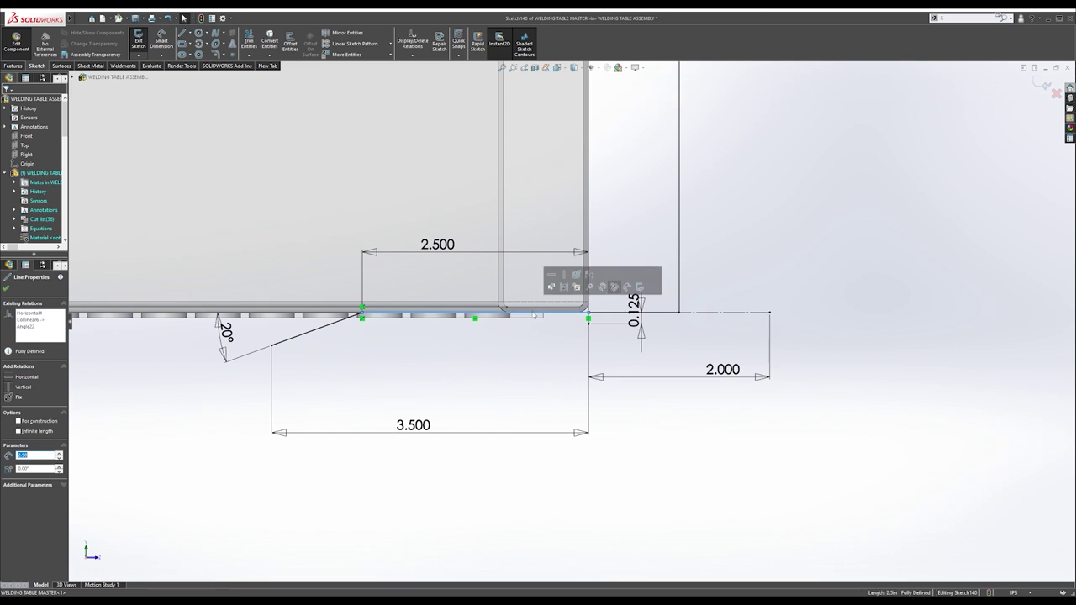
{"action": "left_click", "coordinate": [598, 315]}
{"action": "left_click", "coordinate": [348, 338]}
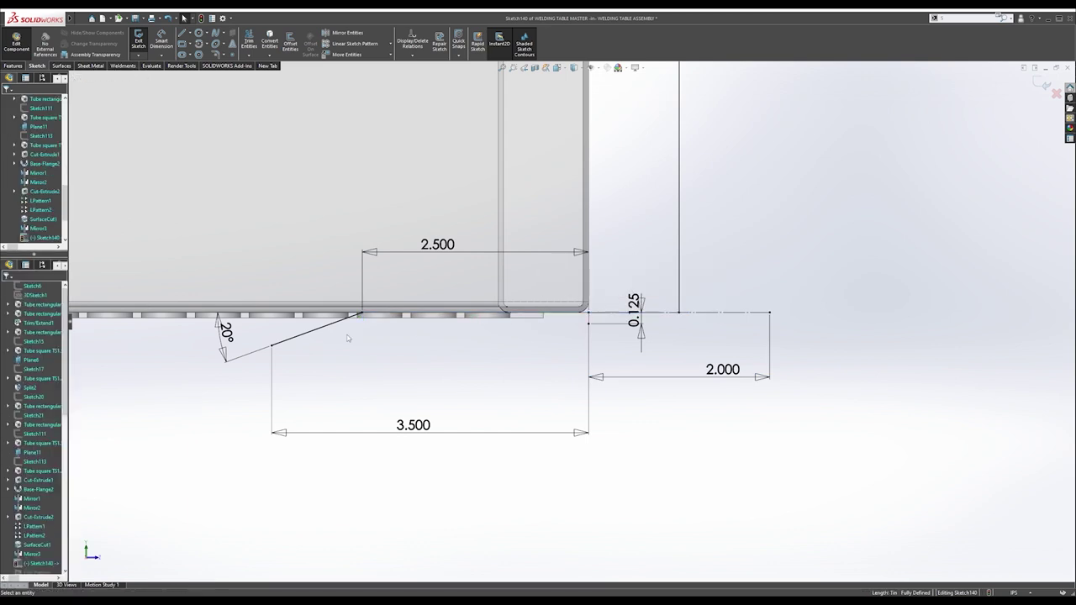
{"action": "left_click", "coordinate": [345, 320]}
{"action": "key", "text": "Escape"}
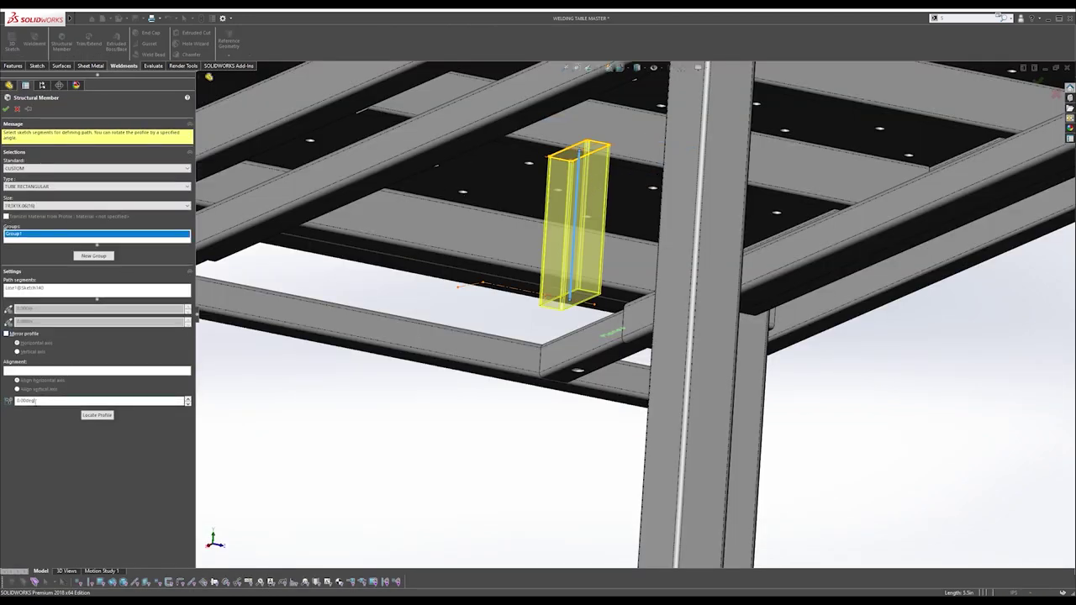
Rotate the structural member's profile on the vertical line by 90° and change its size to TR2X1X.06(16).
{"action": "key", "text": "Return"}
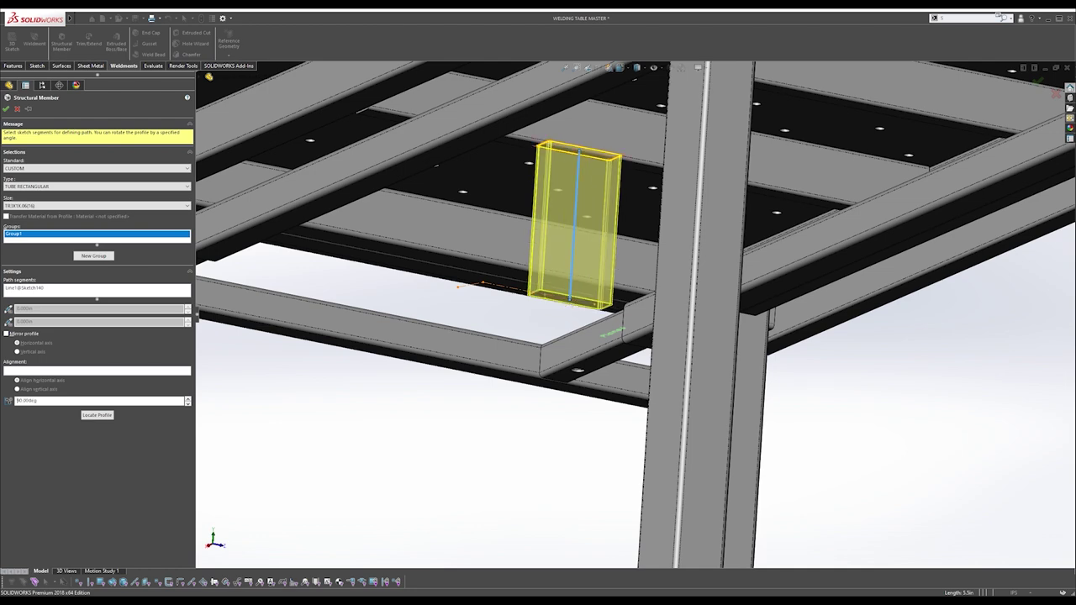
{"action": "mouse_move", "coordinate": [582, 178]}
{"action": "middle_mouse_down"}
{"action": "mouse_move", "coordinate": [598, 172]}
{"action": "mouse_move", "coordinate": [565, 178]}
{"action": "middle_mouse_up"}
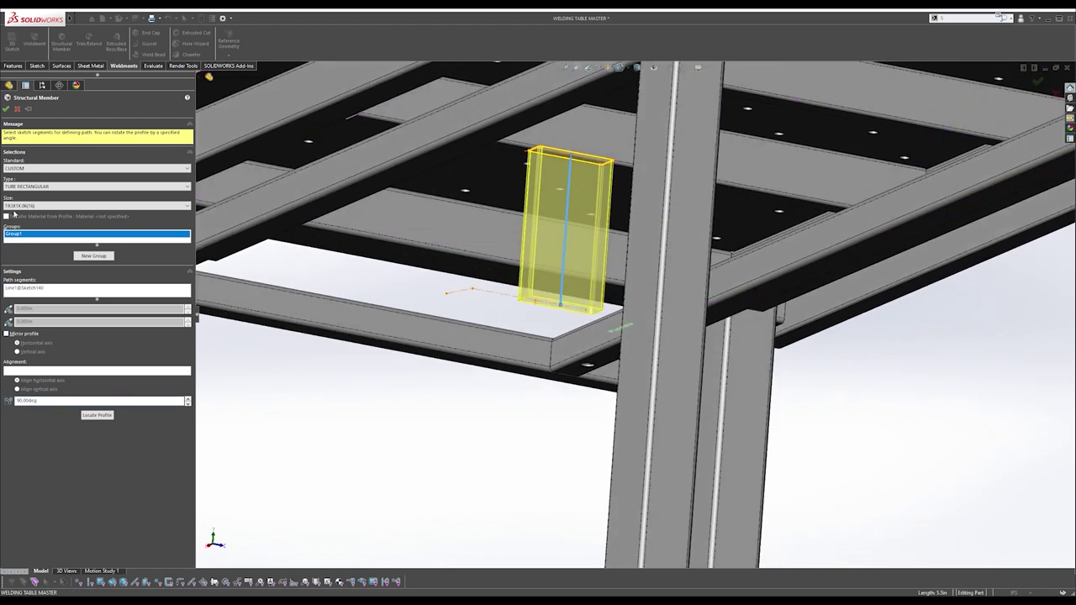
{"action": "left_click", "coordinate": [17, 207]}
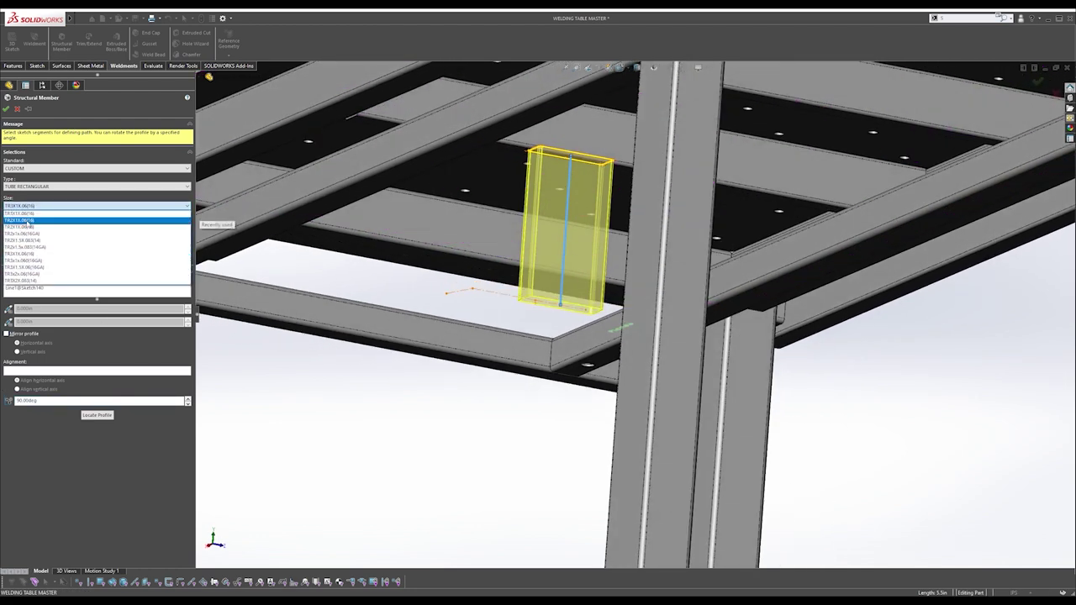
{"action": "left_click", "coordinate": [32, 221]}
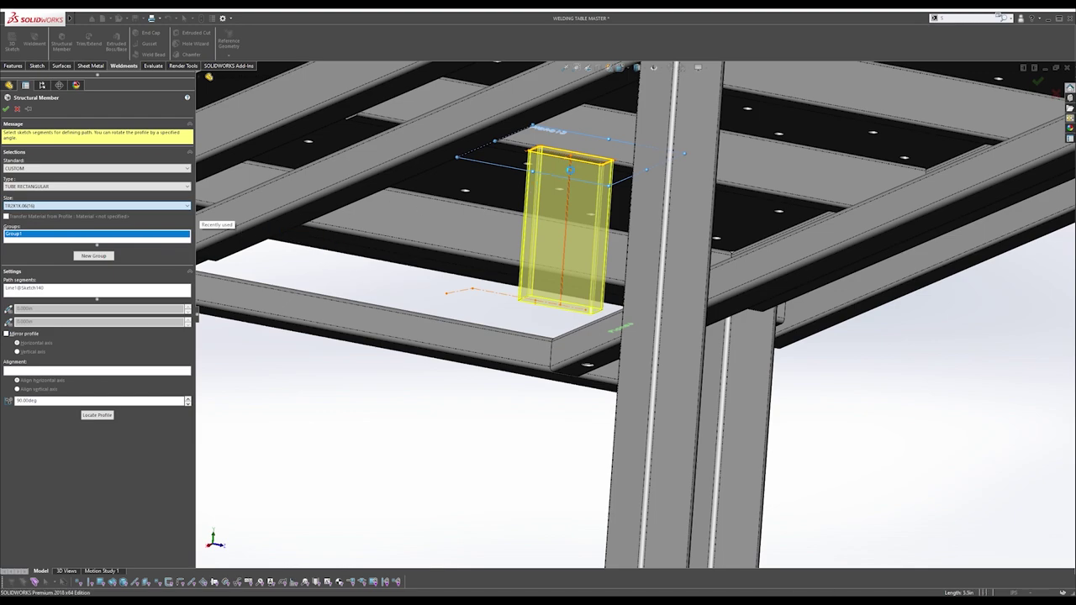
Locate the tube profile on the path by the midpoint of its long side and create the structural member.
{"action": "middle_click_drag", "start_coordinate": [570, 175], "coordinate": [571, 114]}
{"action": "left_click", "coordinate": [60, 367]}
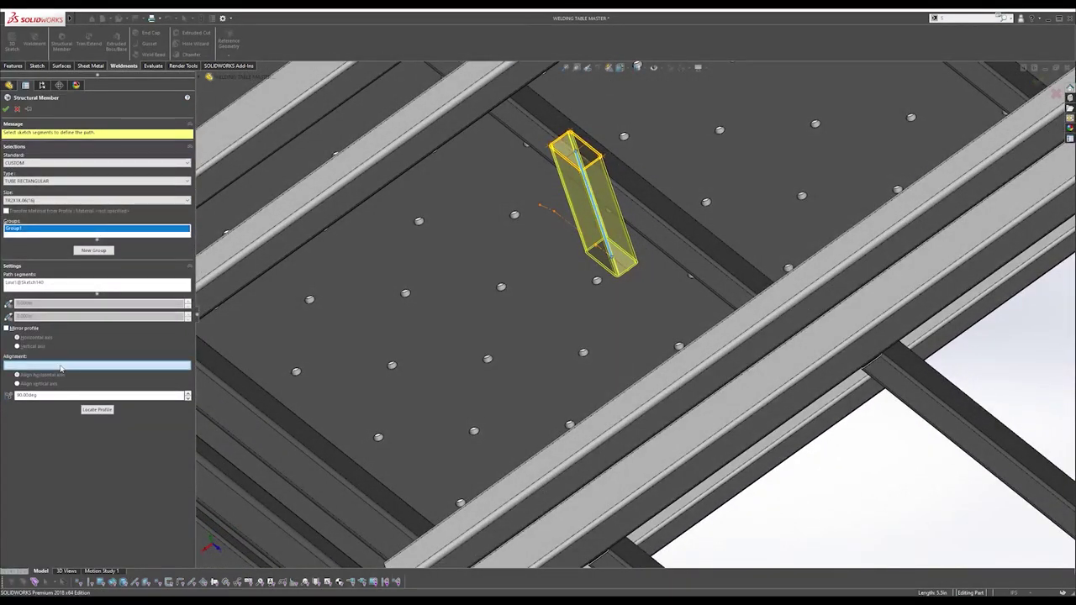
{"action": "left_click", "coordinate": [98, 409]}
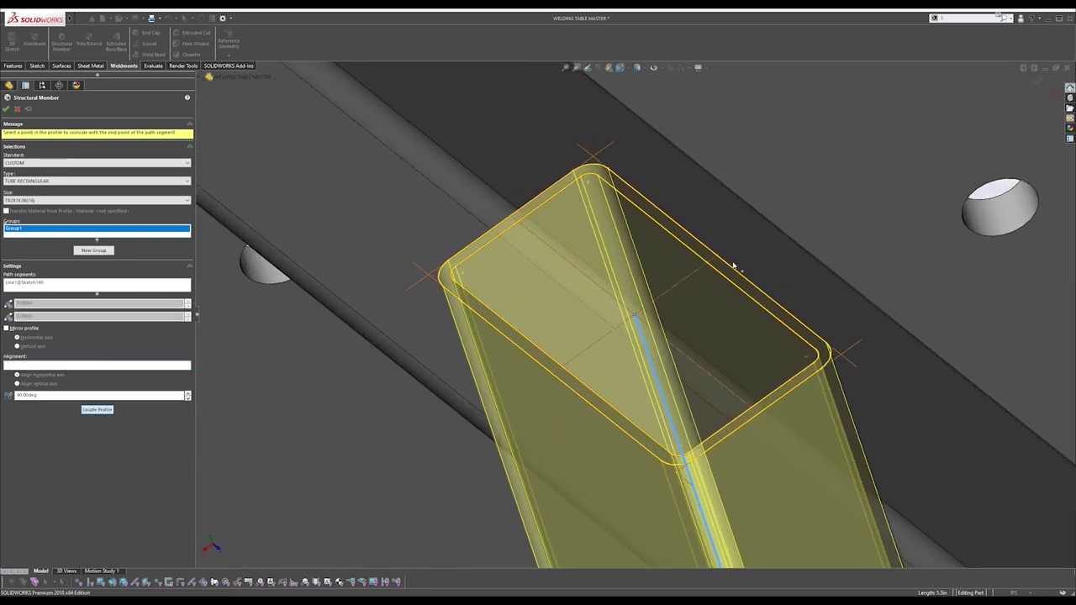
{"action": "left_click", "coordinate": [719, 260]}
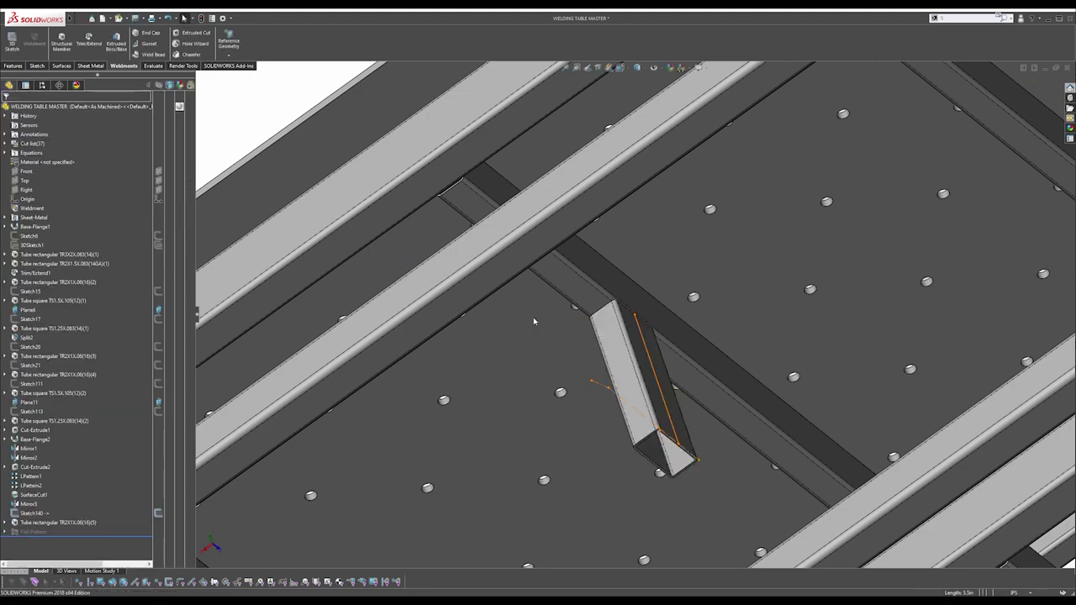
Start a sketch on the new tube's wide face and convert the horizontal and angled construction lines into it.
{"action": "scroll", "coordinate": [658, 365], "scroll_direction": "up", "scroll_amount": 4}
{"action": "middle_click_drag", "start_coordinate": [658, 365], "coordinate": [638, 454]}
{"action": "scroll", "coordinate": [642, 445], "scroll_direction": "down", "scroll_amount": 3}
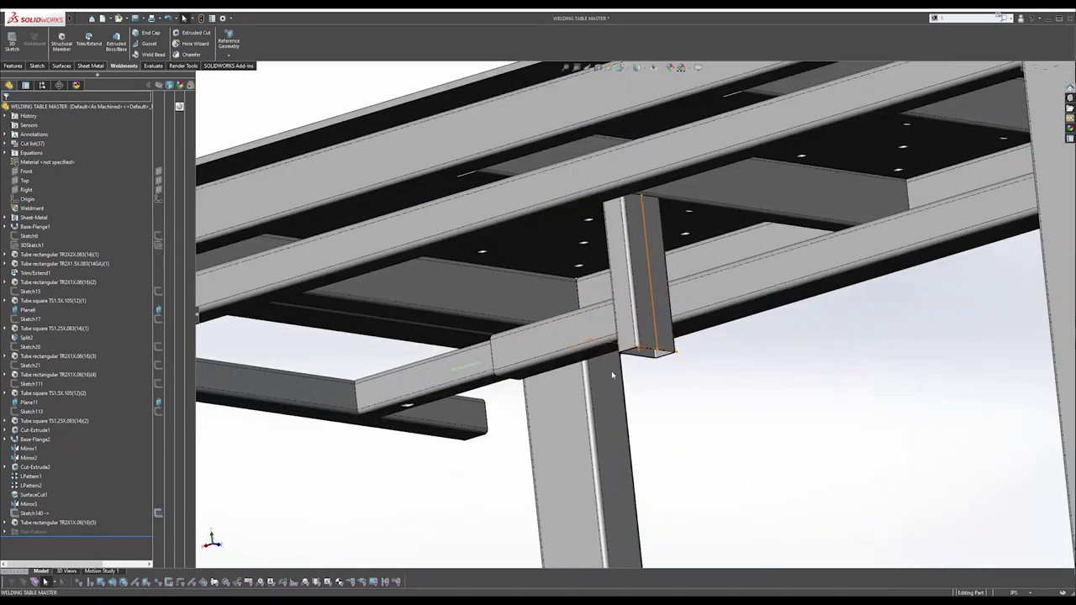
{"action": "left_click", "coordinate": [647, 337]}
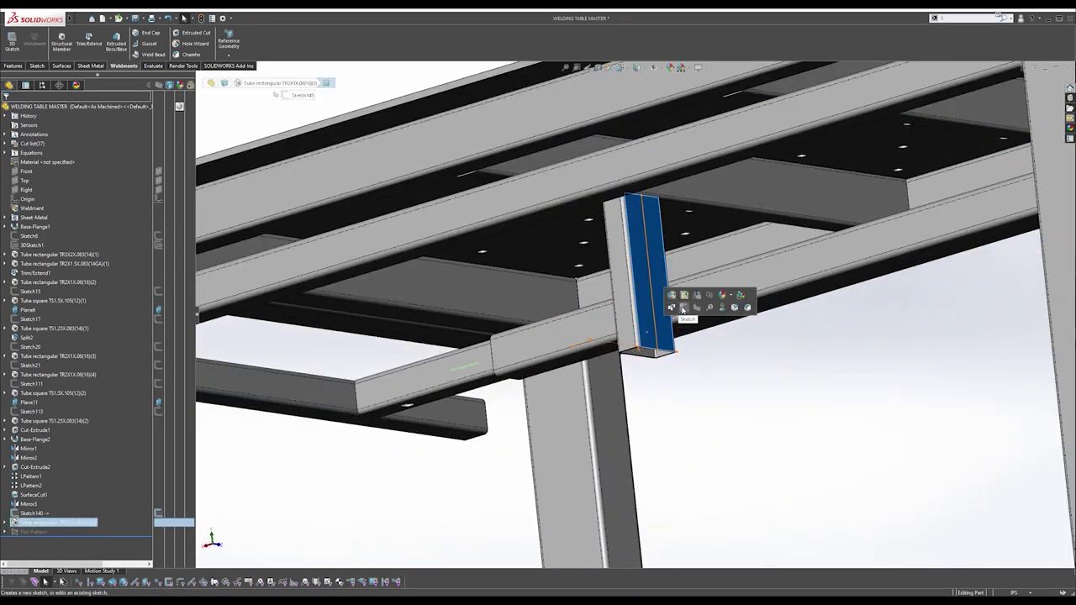
{"action": "left_click", "coordinate": [677, 309]}
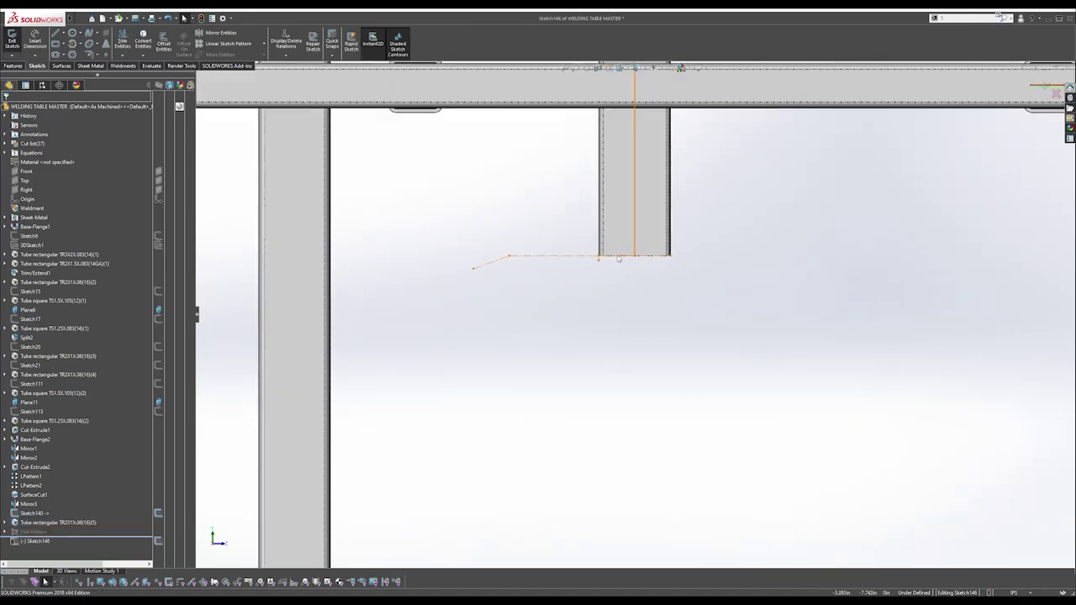
{"action": "left_click", "coordinate": [495, 263], "text": "ctrl"}
{"action": "left_click", "coordinate": [145, 42]}
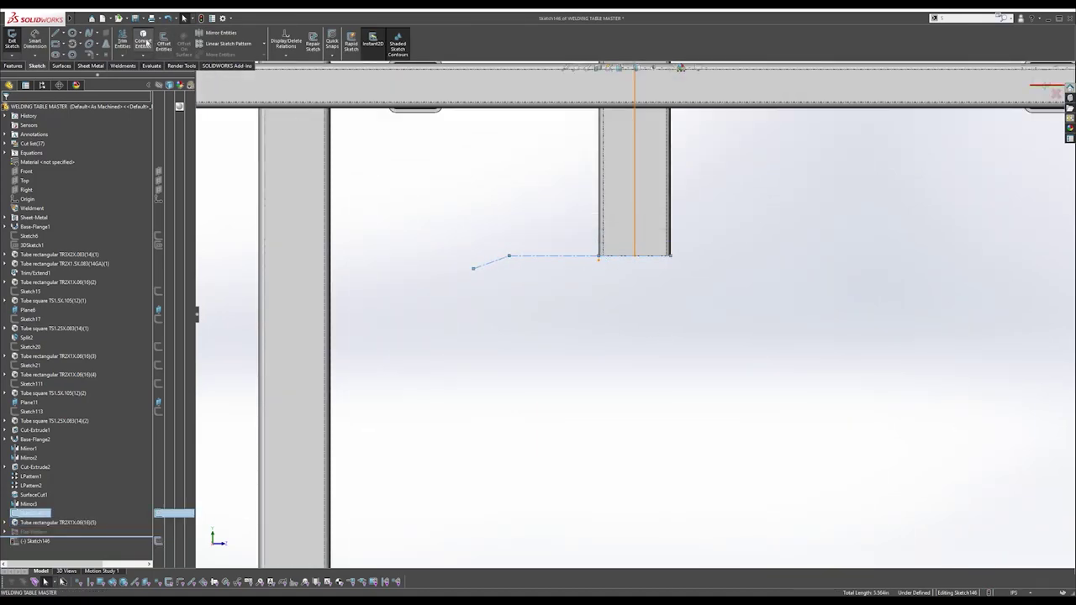
Start a sheet metal Base Flange from the converted profile, overriding the default thickness with 0.125 in.
{"action": "left_click", "coordinate": [67, 67]}
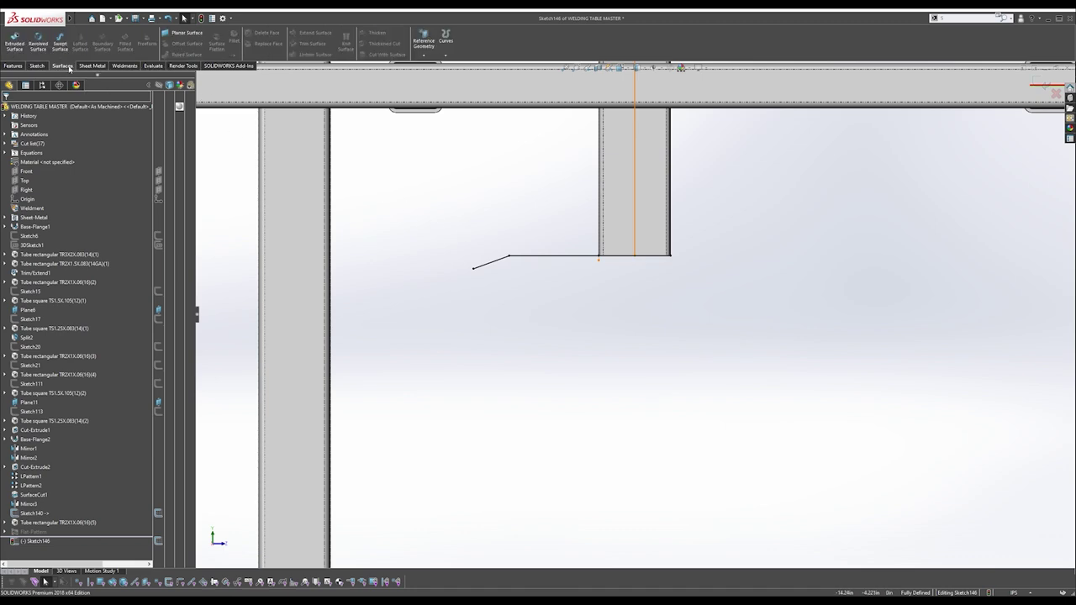
{"action": "left_click", "coordinate": [82, 68]}
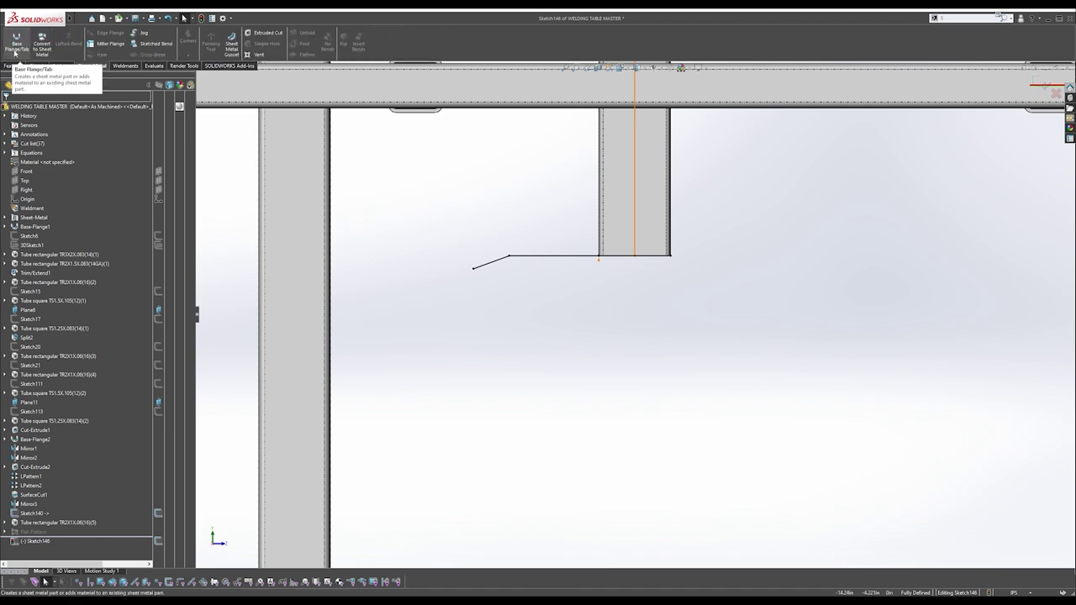
{"action": "left_click", "coordinate": [17, 42]}
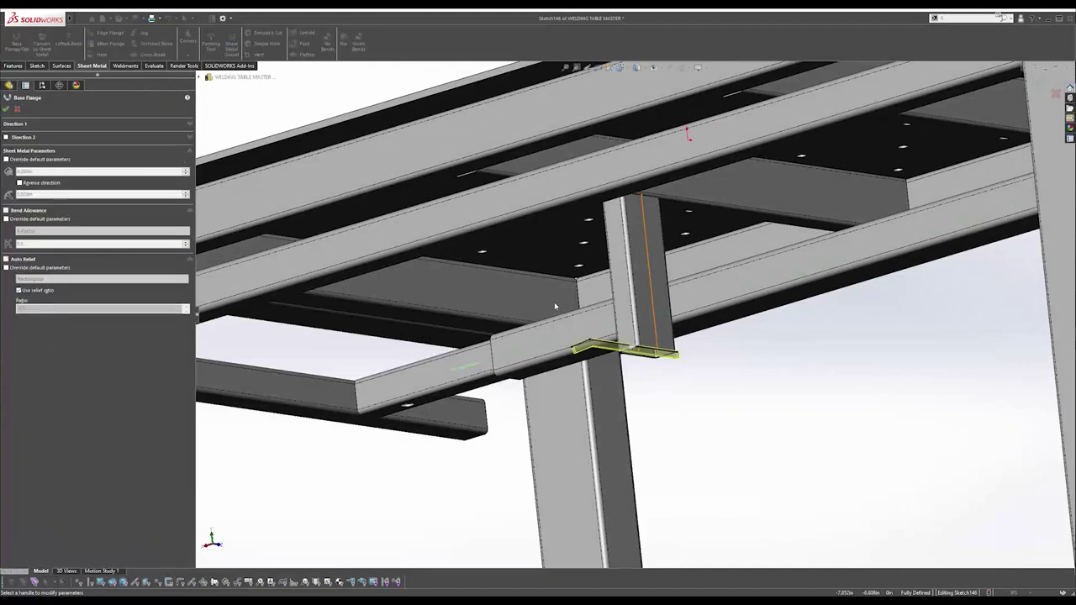
{"action": "left_click", "coordinate": [28, 160]}
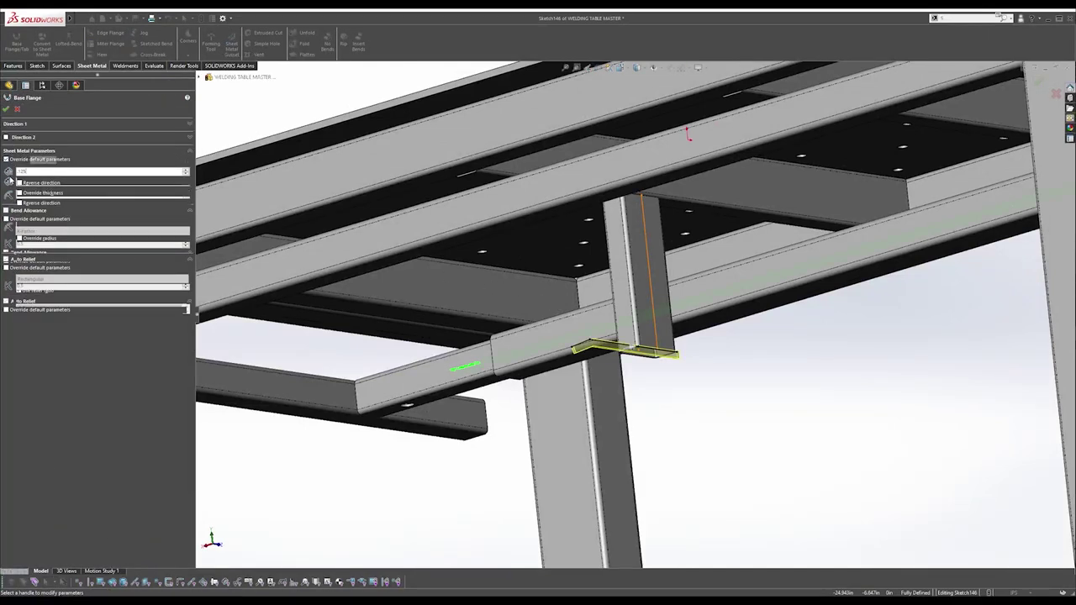
Set the base flange's Direction 1 to Up To Surface, ending at the tube's opposite face.
{"action": "left_click", "coordinate": [48, 140]}
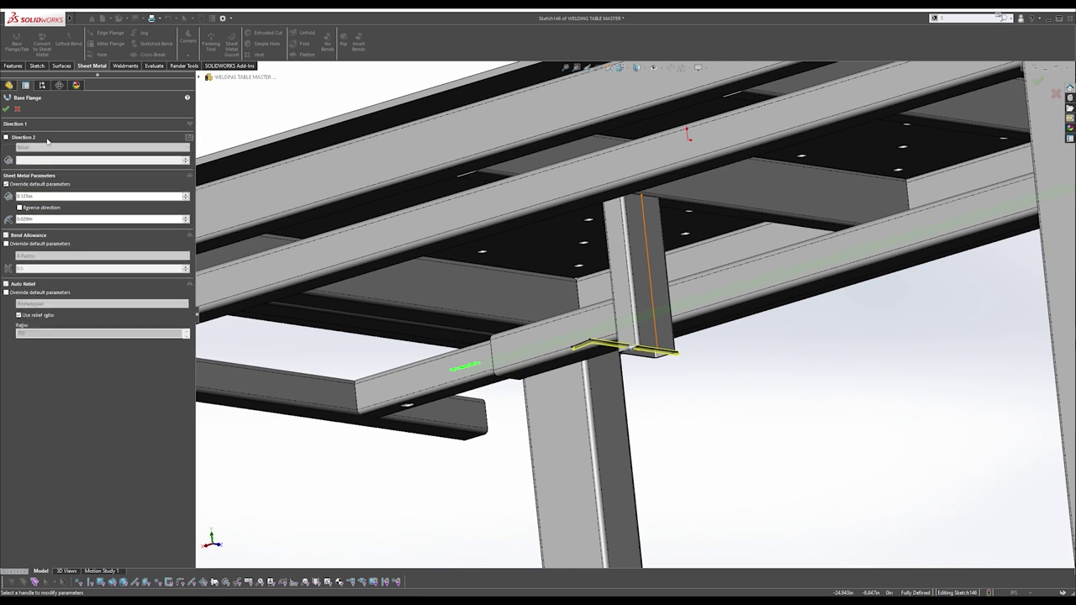
{"action": "left_click", "coordinate": [23, 126]}
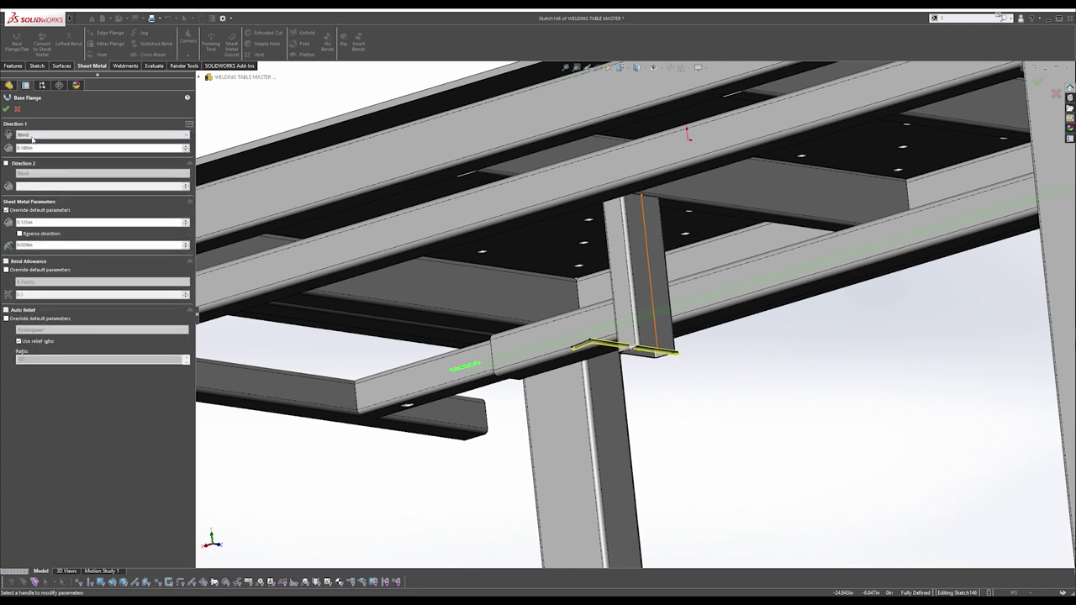
{"action": "left_click", "coordinate": [34, 136]}
{"action": "left_click", "coordinate": [36, 152]}
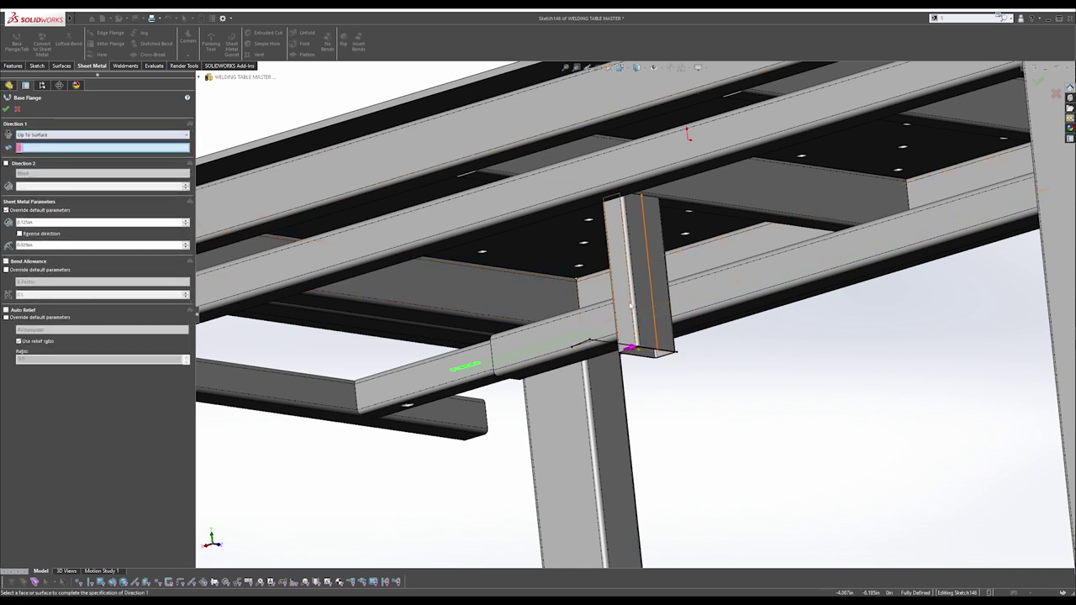
{"action": "middle_click_drag", "start_coordinate": [426, 276], "coordinate": [622, 327]}
{"action": "scroll", "coordinate": [623, 328], "scroll_direction": "down", "scroll_amount": 3}
{"action": "left_click", "coordinate": [624, 327]}
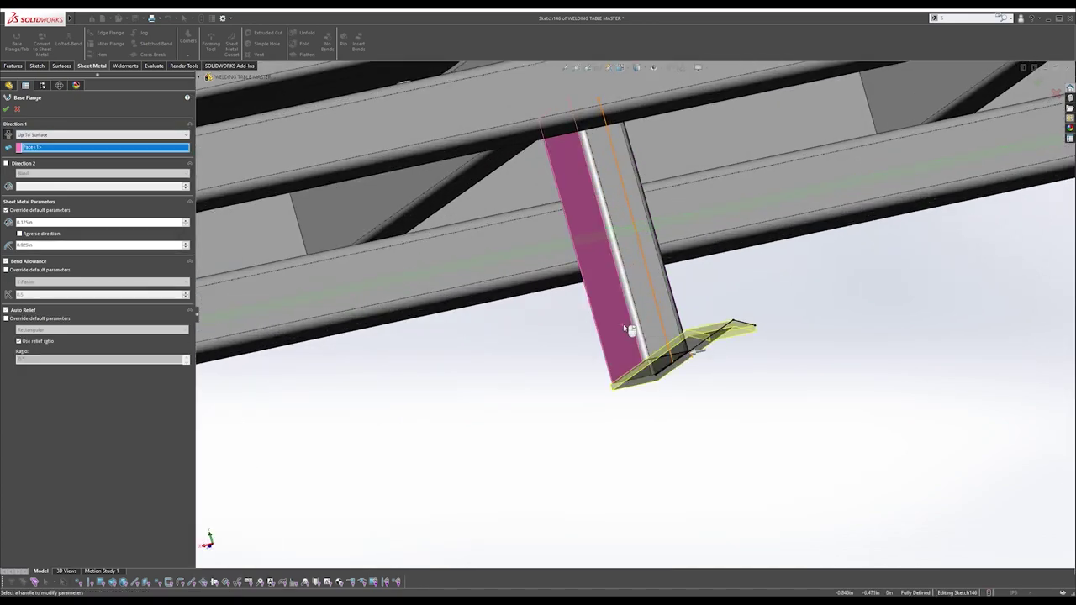
{"action": "middle_click_drag", "start_coordinate": [637, 299], "coordinate": [503, 326]}
{"action": "left_click", "coordinate": [676, 328]}
Set the flange's bend radius to 0.25 in and create the base flange beneath the tube.
{"action": "middle_click_drag", "start_coordinate": [676, 329], "coordinate": [654, 389]}
{"action": "scroll", "coordinate": [548, 367], "scroll_direction": "down", "scroll_amount": 3}
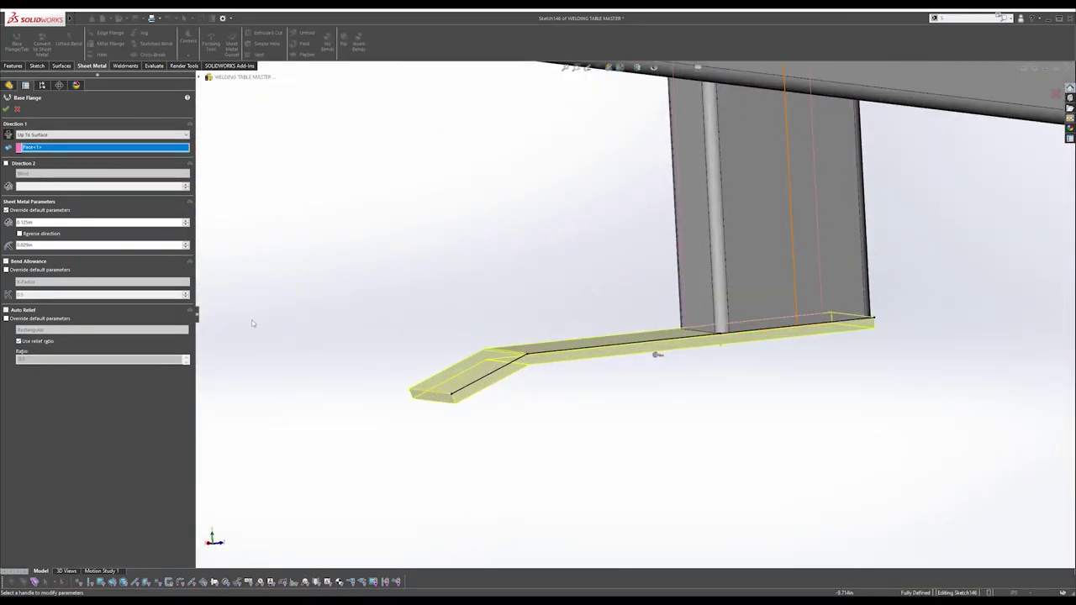
{"action": "type", "text": ".125"}
{"action": "key", "text": "Return"}
{"action": "type", "text": ".25"}
{"action": "key", "text": "Return"}
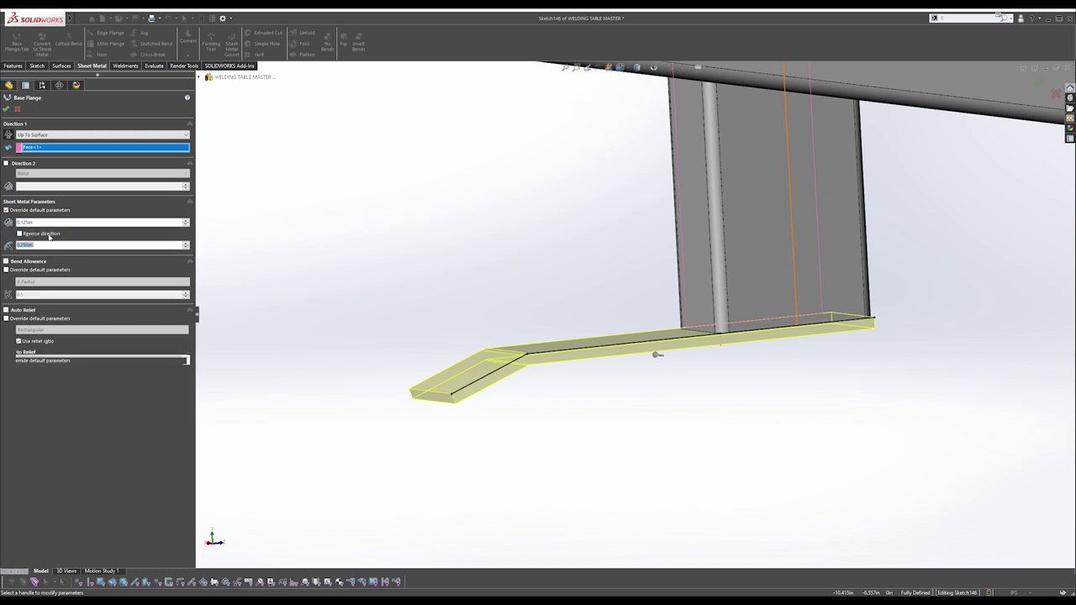
{"action": "left_click", "coordinate": [8, 109]}
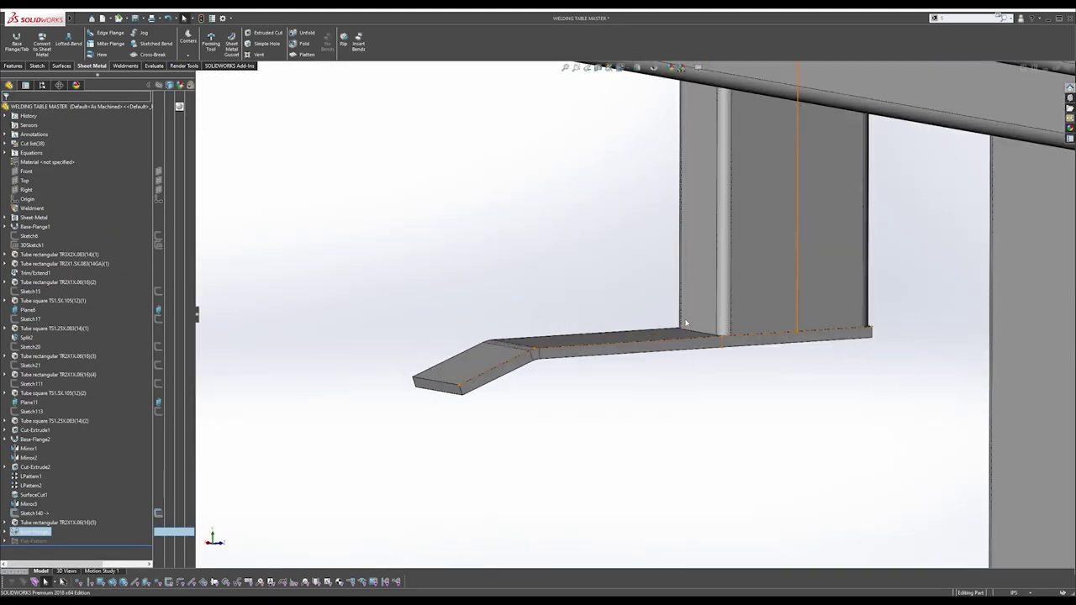
Examine the new tube and bent flange bracket from several sides, including how it sits under the table frame.
{"action": "scroll", "coordinate": [686, 323], "scroll_direction": "up", "scroll_amount": 6}
{"action": "middle_click_drag", "start_coordinate": [686, 323], "coordinate": [412, 355]}
{"action": "scroll", "coordinate": [632, 315], "scroll_direction": "up", "scroll_amount": 3}
{"action": "middle_click_drag", "start_coordinate": [630, 311], "coordinate": [596, 368]}
{"action": "middle_click_drag", "start_coordinate": [648, 318], "coordinate": [621, 273]}
{"action": "scroll", "coordinate": [632, 317], "scroll_direction": "down", "scroll_amount": 5}
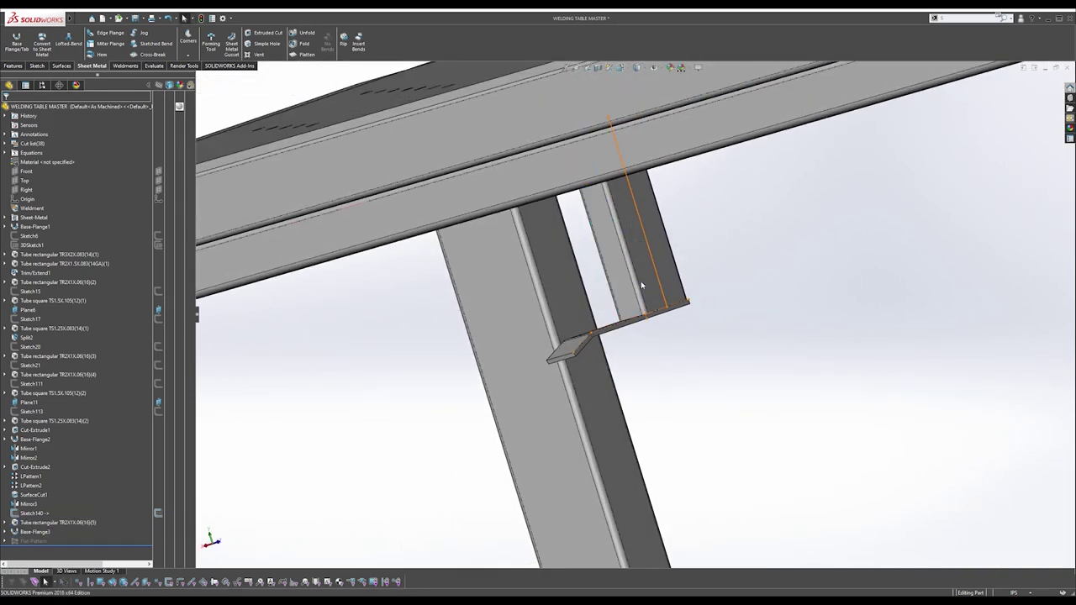
{"action": "left_click", "coordinate": [622, 295]}
{"action": "scroll", "coordinate": [652, 317], "scroll_direction": "up", "scroll_amount": 4}
{"action": "left_click", "coordinate": [659, 301]}
{"action": "mouse_move", "coordinate": [660, 301]}
{"action": "middle_mouse_down"}
{"action": "mouse_move", "coordinate": [610, 284]}
{"action": "mouse_move", "coordinate": [569, 333]}
{"action": "mouse_move", "coordinate": [677, 312]}
{"action": "middle_mouse_up"}
{"action": "left_click", "coordinate": [630, 292]}
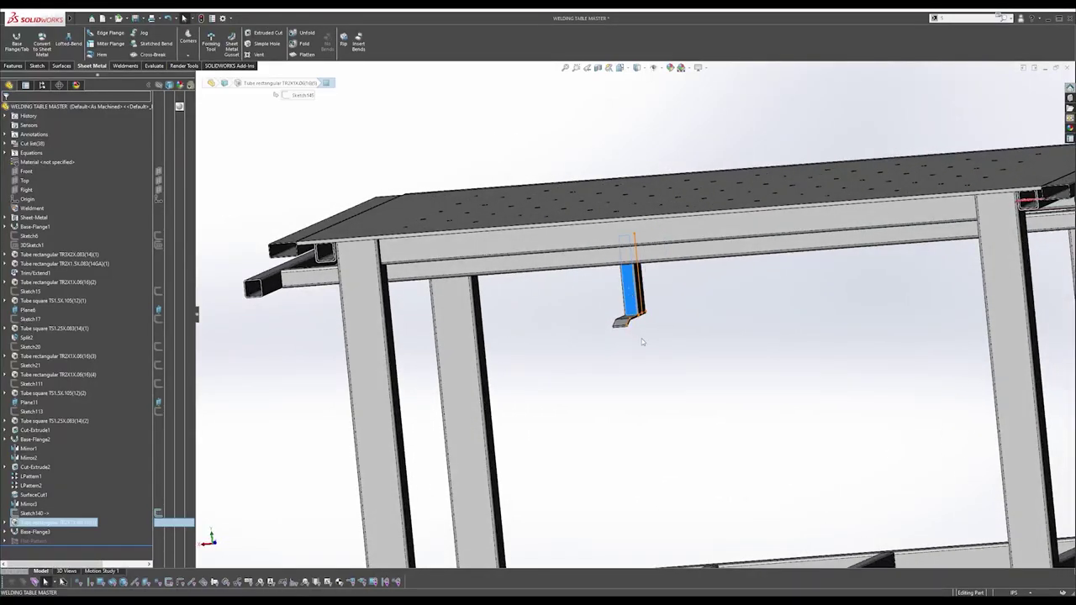
{"action": "middle_click_drag", "start_coordinate": [603, 357], "coordinate": [626, 336]}
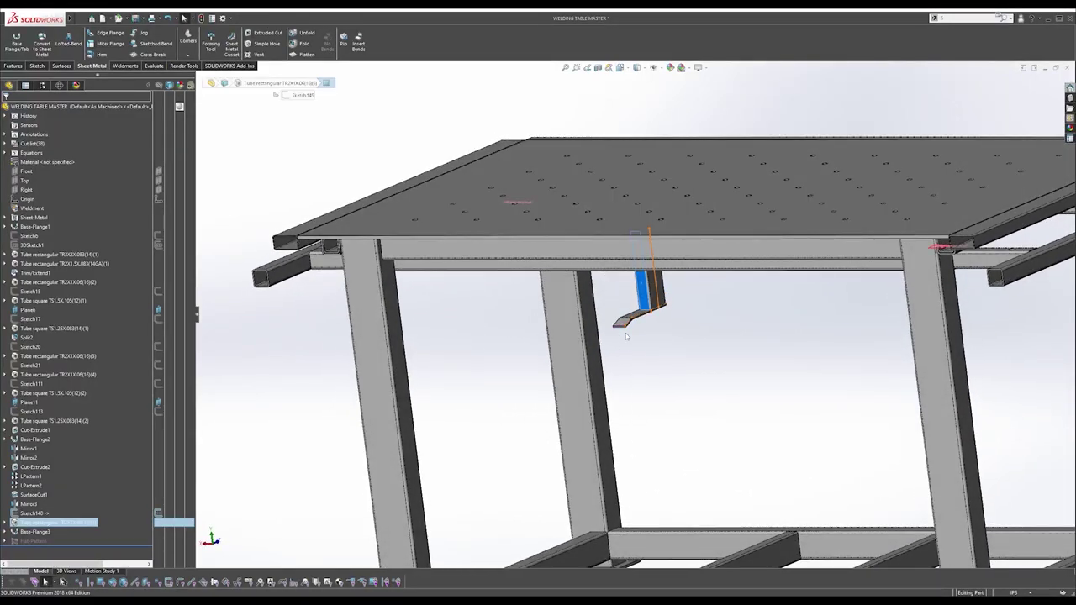
{"action": "left_click", "coordinate": [644, 364]}
{"action": "scroll", "coordinate": [647, 323], "scroll_direction": "up", "scroll_amount": 3}
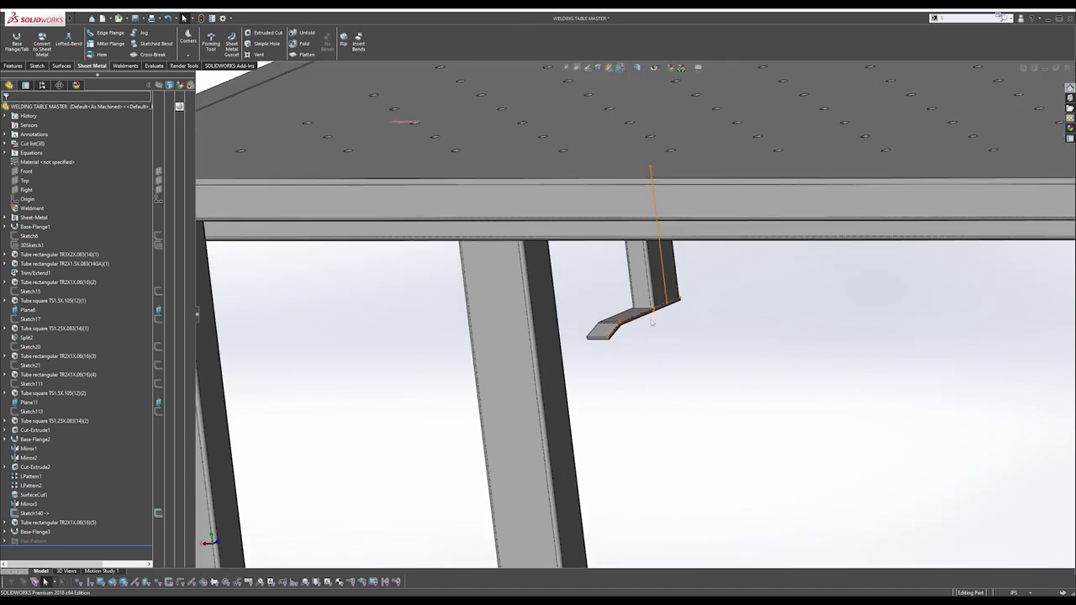
{"action": "scroll", "coordinate": [663, 333], "scroll_direction": "up", "scroll_amount": 2}
{"action": "left_click", "coordinate": [623, 273]}
{"action": "left_click", "coordinate": [652, 361]}
{"action": "left_click", "coordinate": [623, 278]}
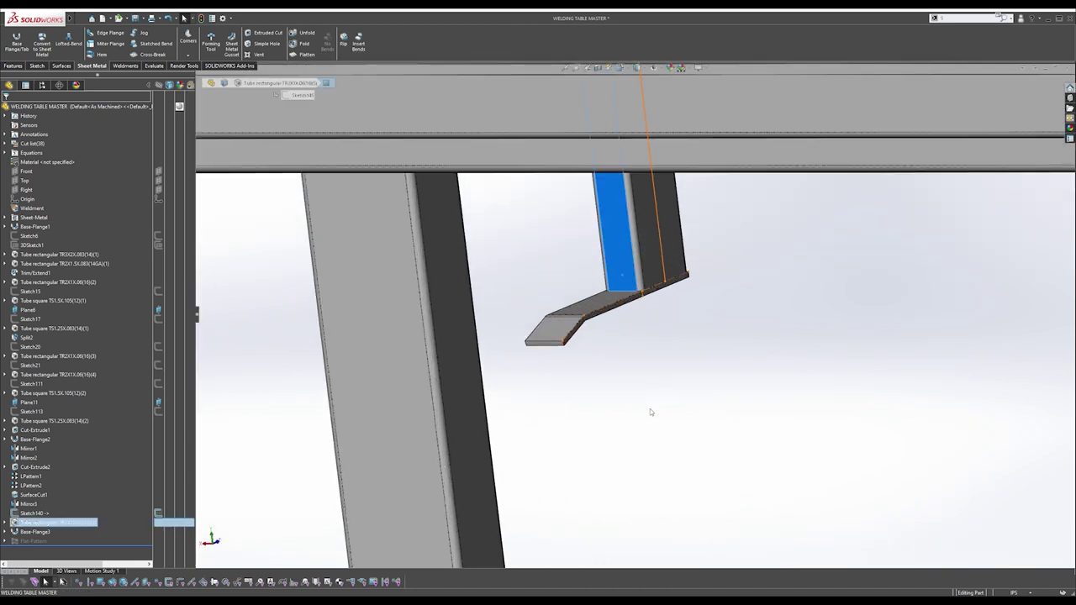
{"action": "scroll", "coordinate": [656, 330], "scroll_direction": "down", "scroll_amount": 2}
{"action": "left_click", "coordinate": [656, 329]}
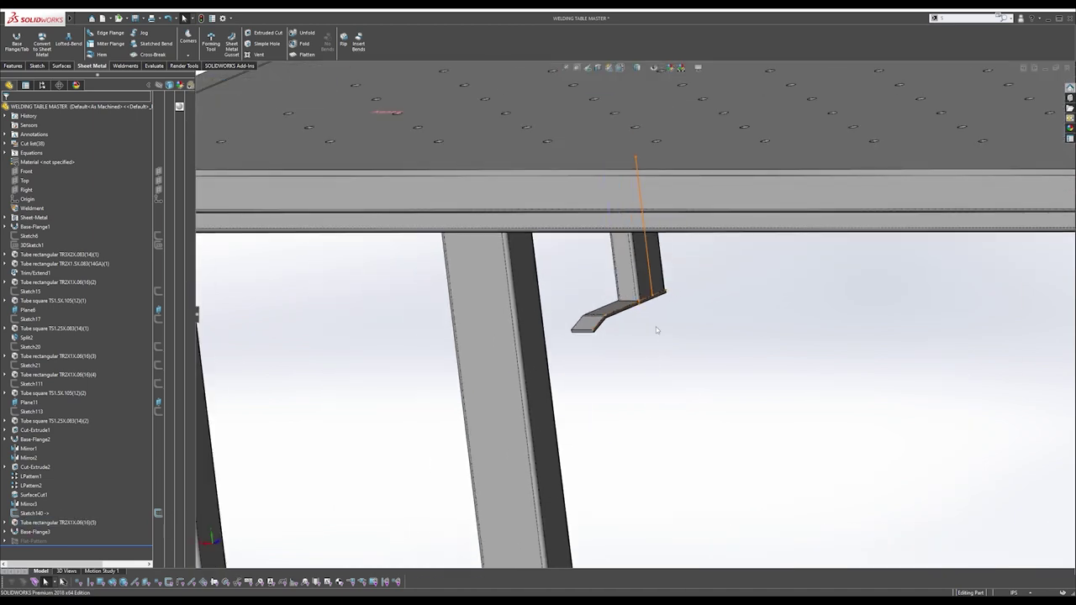
Start a Mirror feature using the Right plane as the mirror plane.
{"action": "left_click", "coordinate": [13, 67]}
{"action": "left_click", "coordinate": [248, 57]}
{"action": "left_click", "coordinate": [267, 87]}
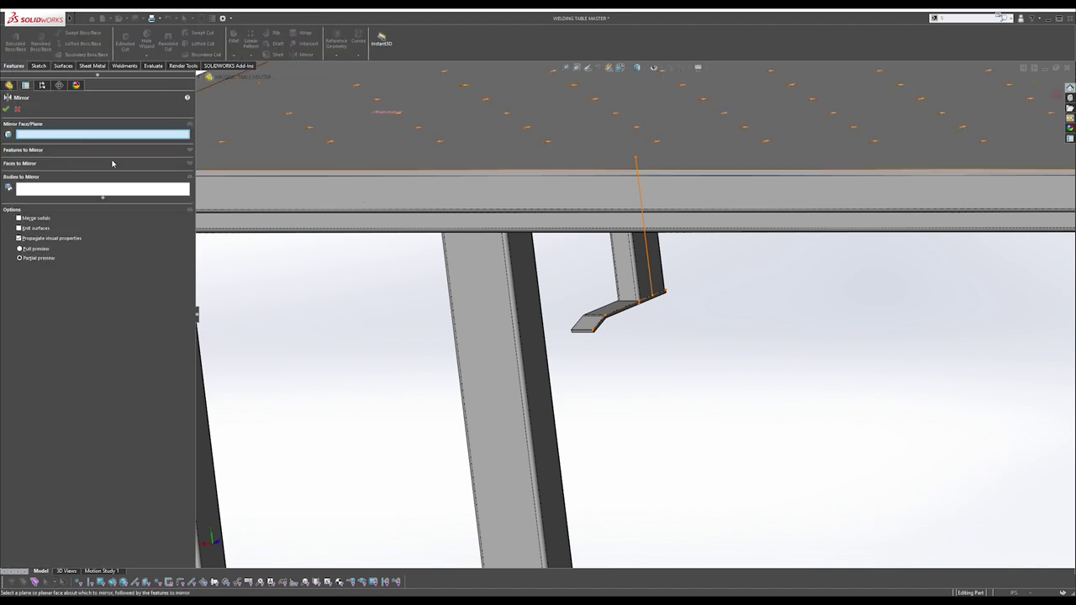
{"action": "left_click", "coordinate": [202, 78]}
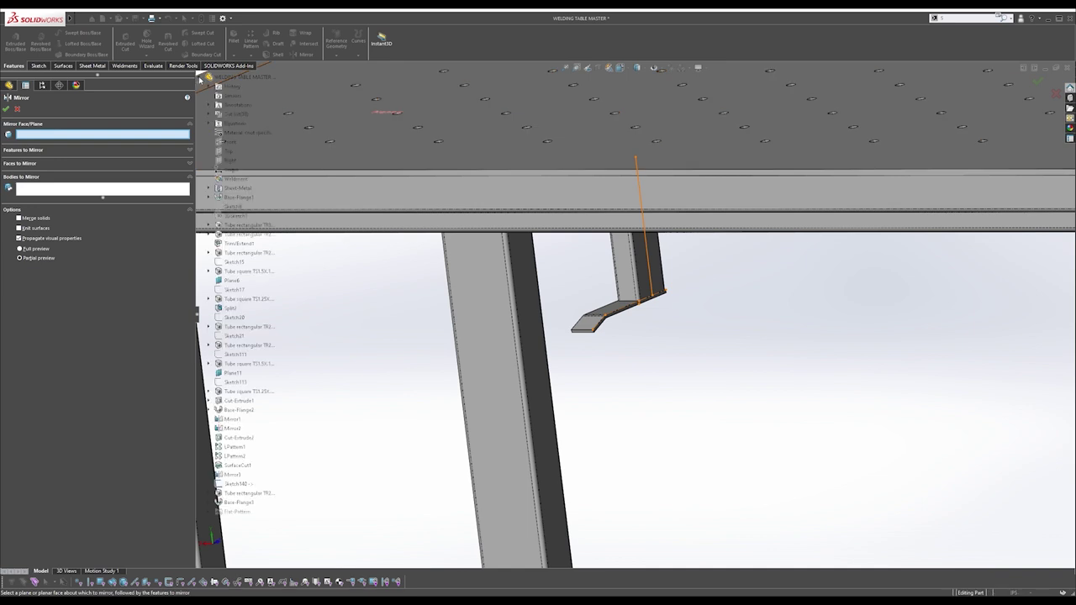
{"action": "left_click", "coordinate": [238, 159]}
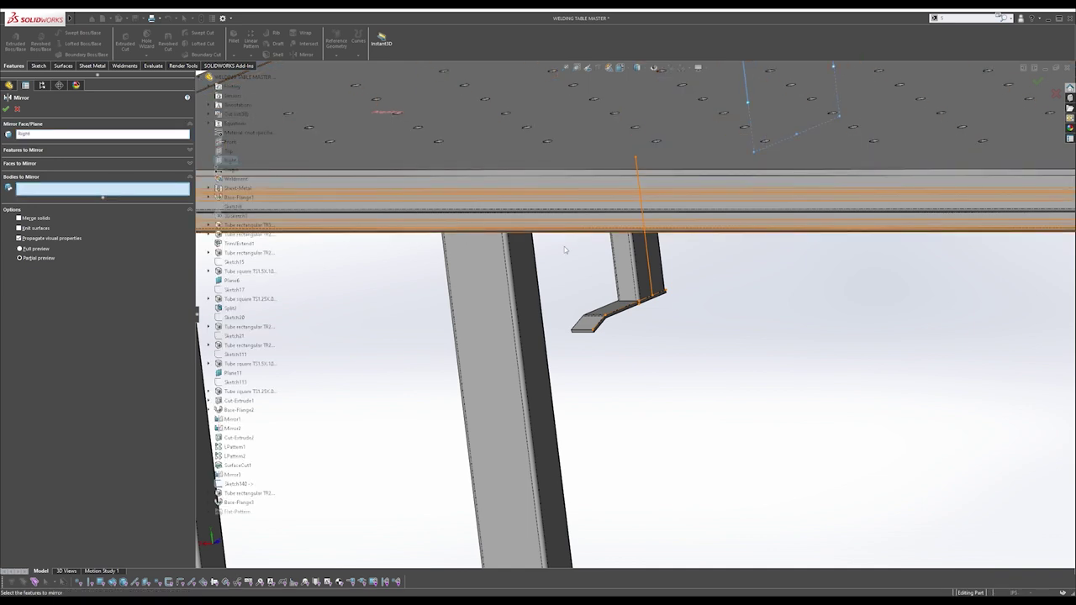
Choose the base flange and its rectangular tube as the bodies to mirror and create the second bracket.
{"action": "left_click", "coordinate": [618, 310]}
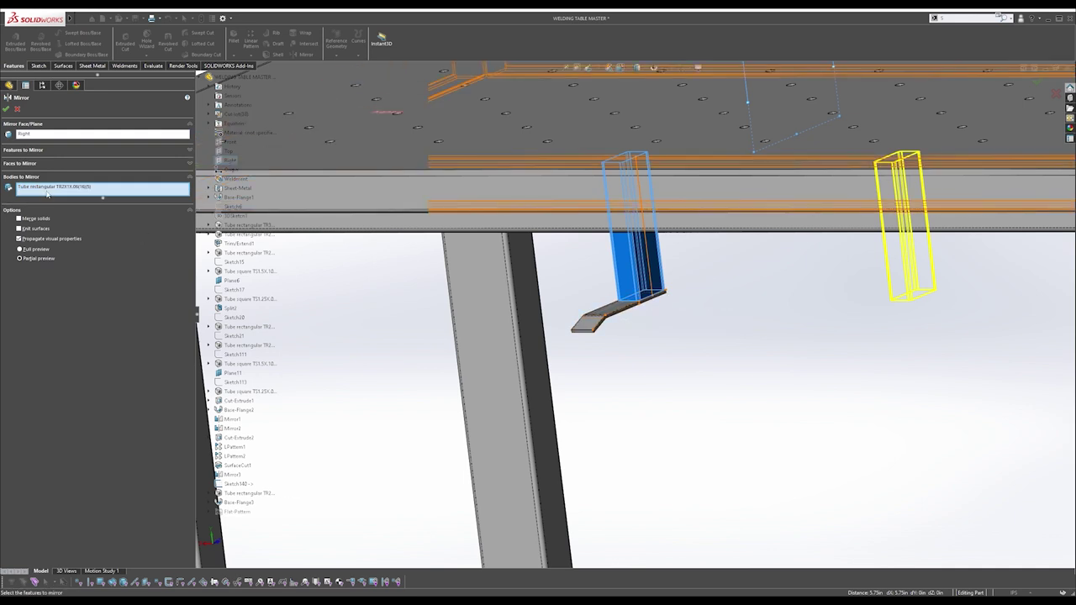
{"action": "scroll", "coordinate": [680, 320], "scroll_direction": "down", "scroll_amount": 3}
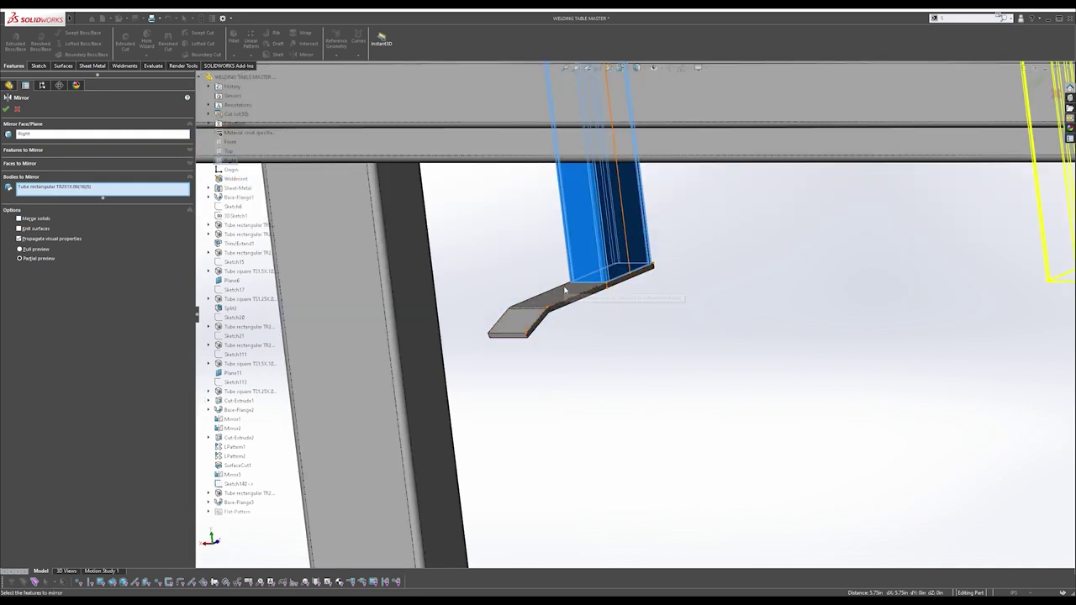
{"action": "right_click", "coordinate": [96, 187]}
{"action": "left_click", "coordinate": [111, 195]}
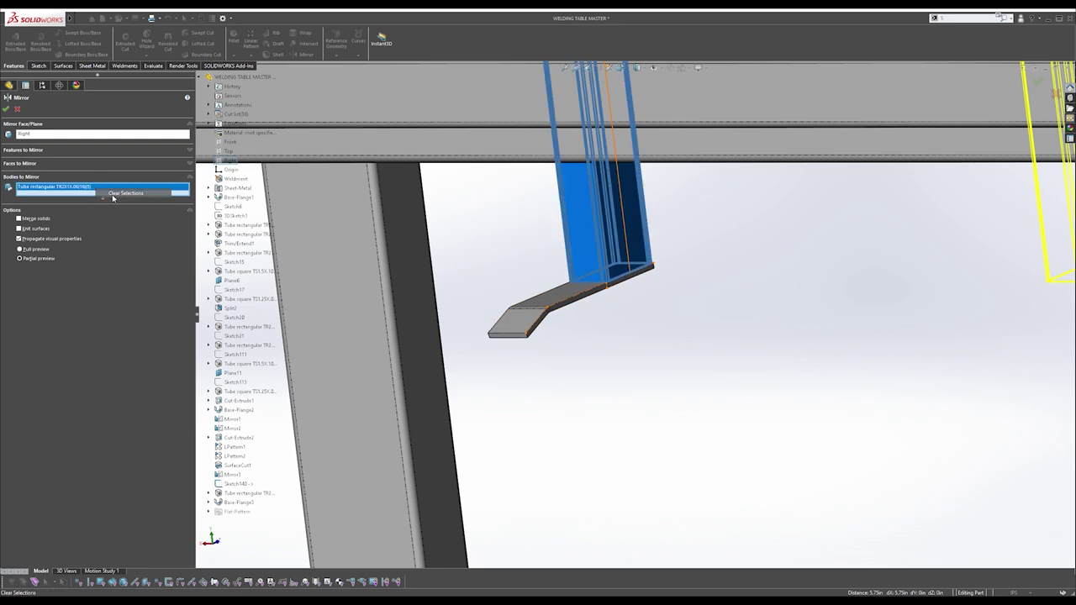
{"action": "left_click", "coordinate": [558, 294]}
{"action": "left_click", "coordinate": [608, 261]}
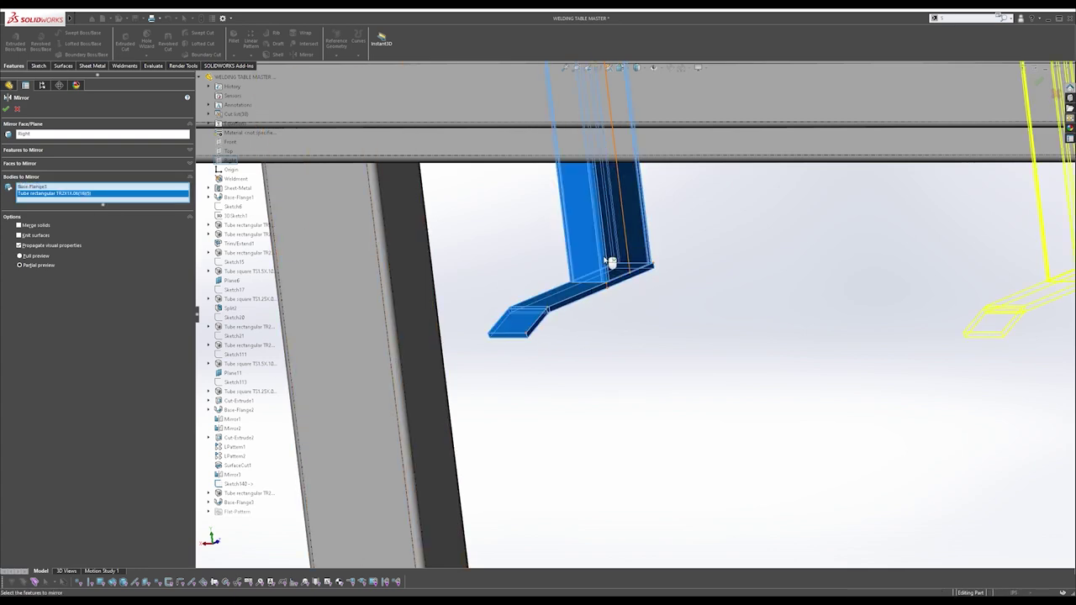
{"action": "scroll", "coordinate": [602, 271], "scroll_direction": "up", "scroll_amount": 2}
{"action": "scroll", "coordinate": [596, 271], "scroll_direction": "up", "scroll_amount": 1}
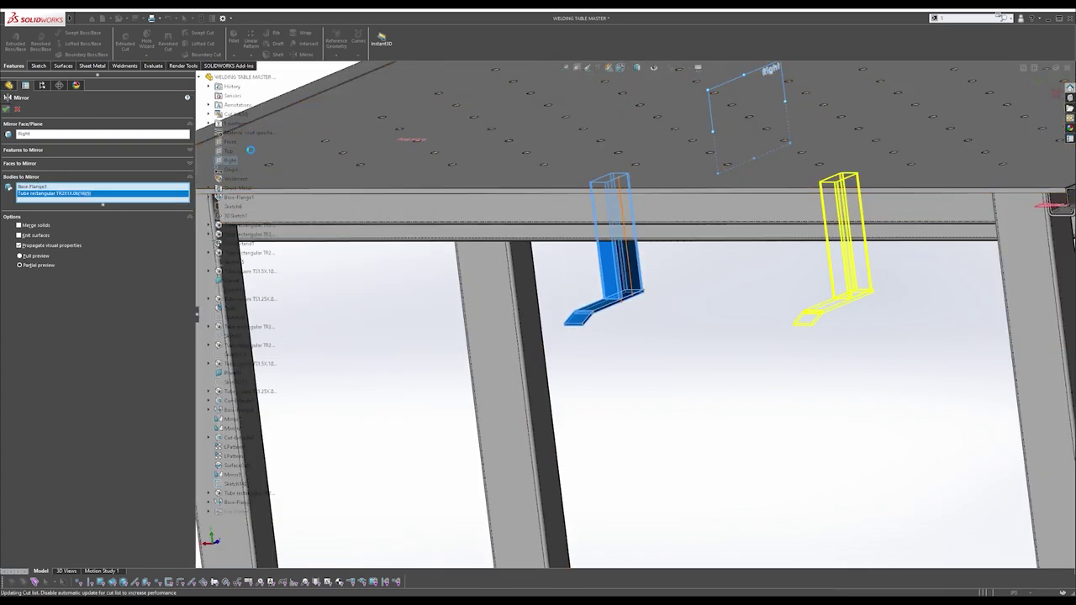
Save and close the welding table master part, and rebuild the welding table assembly with the changed model.
{"action": "middle_click_drag", "start_coordinate": [702, 230], "coordinate": [679, 145]}
{"action": "middle_click_drag", "start_coordinate": [623, 313], "coordinate": [591, 358]}
{"action": "scroll", "coordinate": [675, 317], "scroll_direction": "up", "scroll_amount": 3}
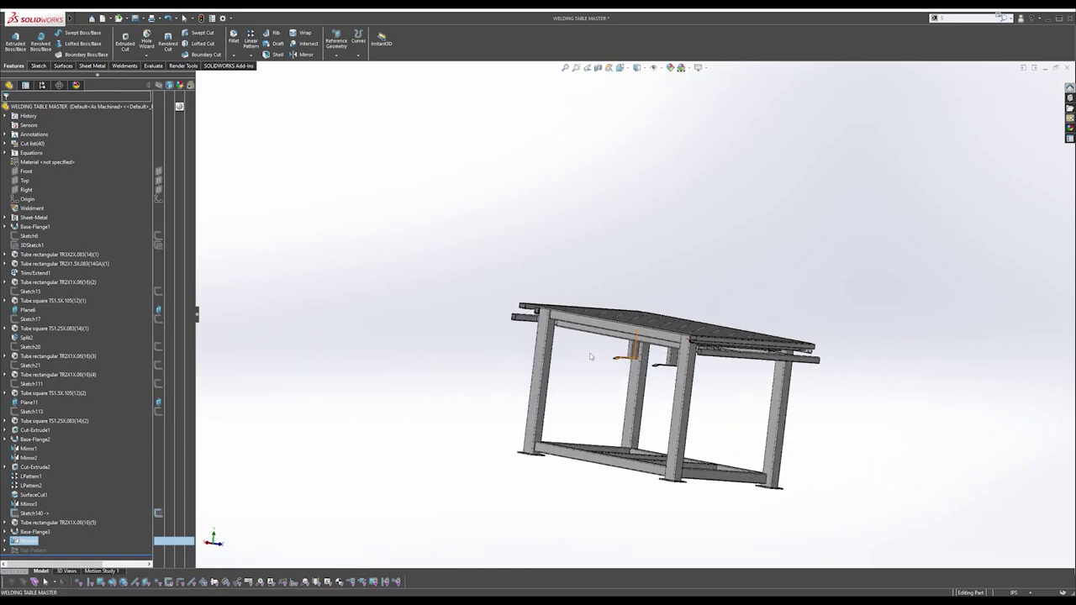
{"action": "middle_click_drag", "start_coordinate": [648, 216], "coordinate": [827, 170]}
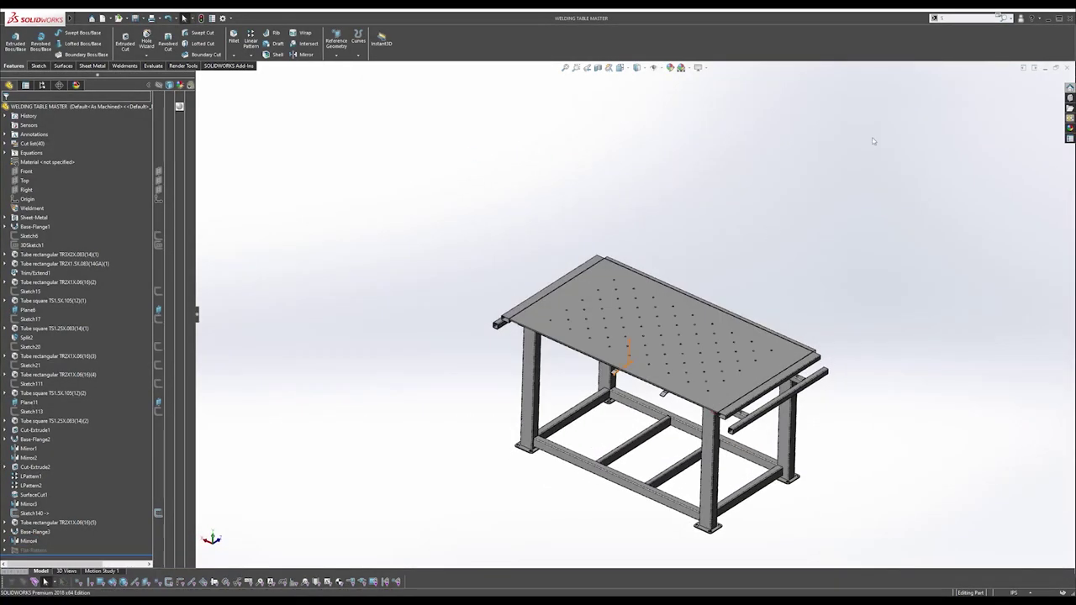
{"action": "left_click", "coordinate": [1066, 69]}
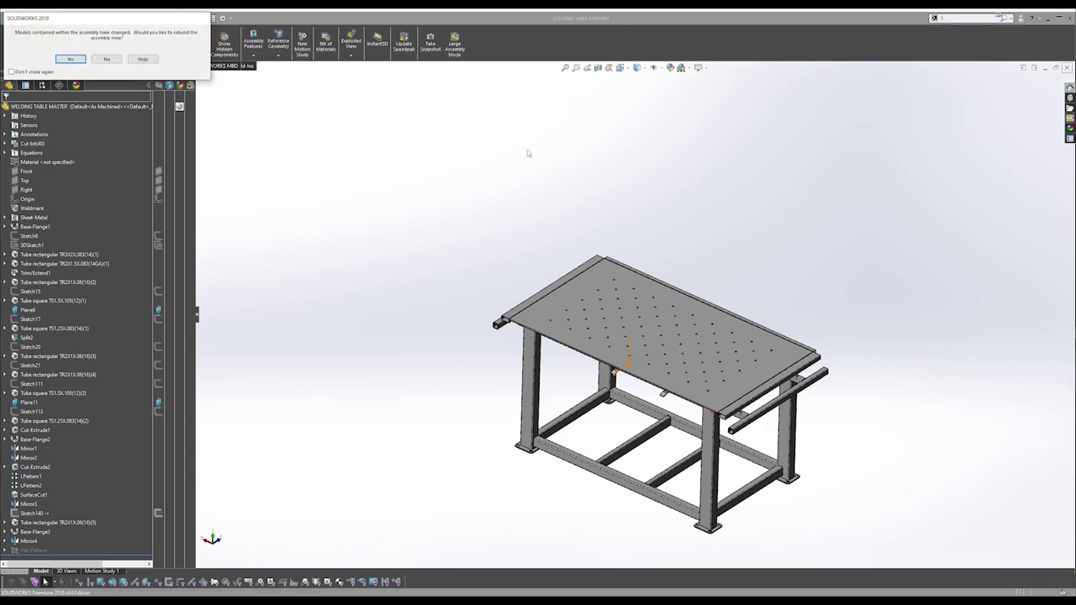
{"action": "left_click", "coordinate": [71, 58]}
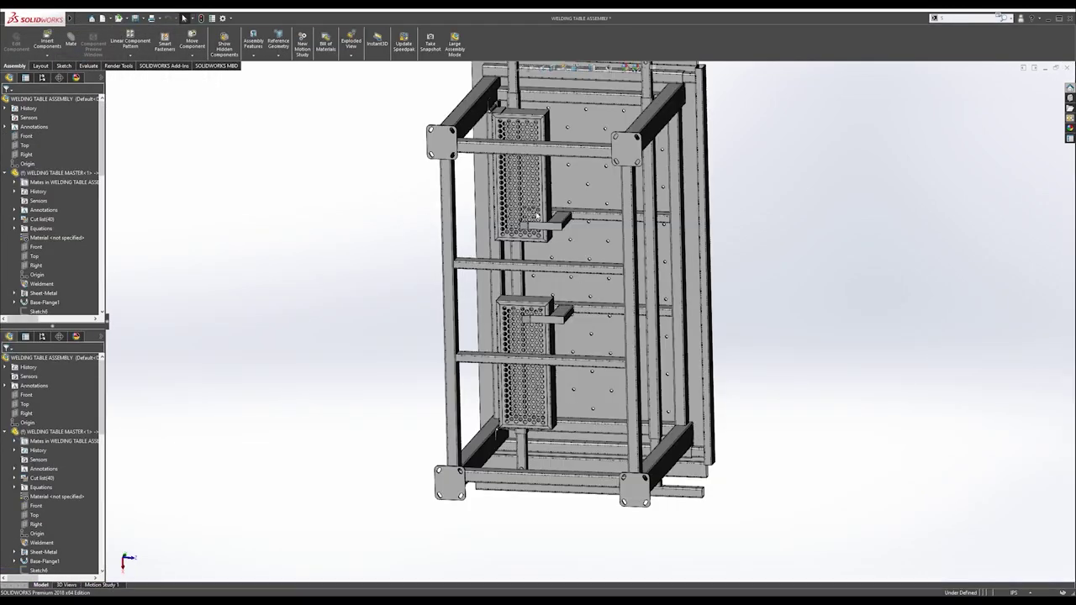
Swing the tray box out and back over its support bracket to check the clearance and how it rests.
{"action": "middle_click_drag", "start_coordinate": [520, 284], "coordinate": [540, 296]}
{"action": "scroll", "coordinate": [550, 222], "scroll_direction": "down", "scroll_amount": 5}
{"action": "mouse_move", "coordinate": [551, 222]}
{"action": "middle_mouse_down"}
{"action": "mouse_move", "coordinate": [589, 282]}
{"action": "mouse_move", "coordinate": [664, 289]}
{"action": "mouse_move", "coordinate": [717, 260]}
{"action": "middle_mouse_up"}
{"action": "scroll", "coordinate": [717, 259], "scroll_direction": "up", "scroll_amount": 3}
{"action": "left_click_drag", "start_coordinate": [483, 169], "coordinate": [554, 172]}
{"action": "scroll", "coordinate": [554, 172], "scroll_direction": "down", "scroll_amount": 6}
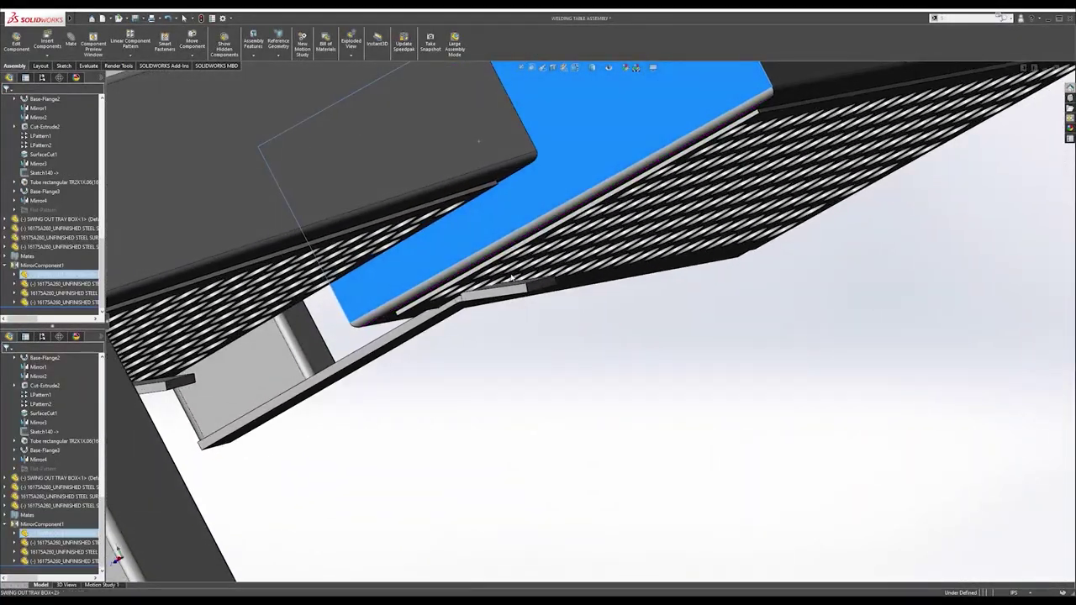
{"action": "scroll", "coordinate": [442, 312], "scroll_direction": "down", "scroll_amount": 3}
{"action": "left_click_drag", "start_coordinate": [494, 259], "coordinate": [280, 340]}
{"action": "scroll", "coordinate": [362, 324], "scroll_direction": "up", "scroll_amount": 5}
{"action": "middle_click_drag", "start_coordinate": [464, 258], "coordinate": [453, 231]}
{"action": "mouse_move", "coordinate": [623, 417]}
{"action": "left_mouse_down"}
{"action": "mouse_move", "coordinate": [696, 346]}
{"action": "mouse_move", "coordinate": [687, 396]}
{"action": "mouse_move", "coordinate": [626, 436]}
{"action": "mouse_move", "coordinate": [612, 431]}
{"action": "left_mouse_up"}
{"action": "left_click", "coordinate": [612, 487]}
{"action": "scroll", "coordinate": [620, 430], "scroll_direction": "up", "scroll_amount": 5}
{"action": "middle_click_drag", "start_coordinate": [607, 351], "coordinate": [471, 470]}
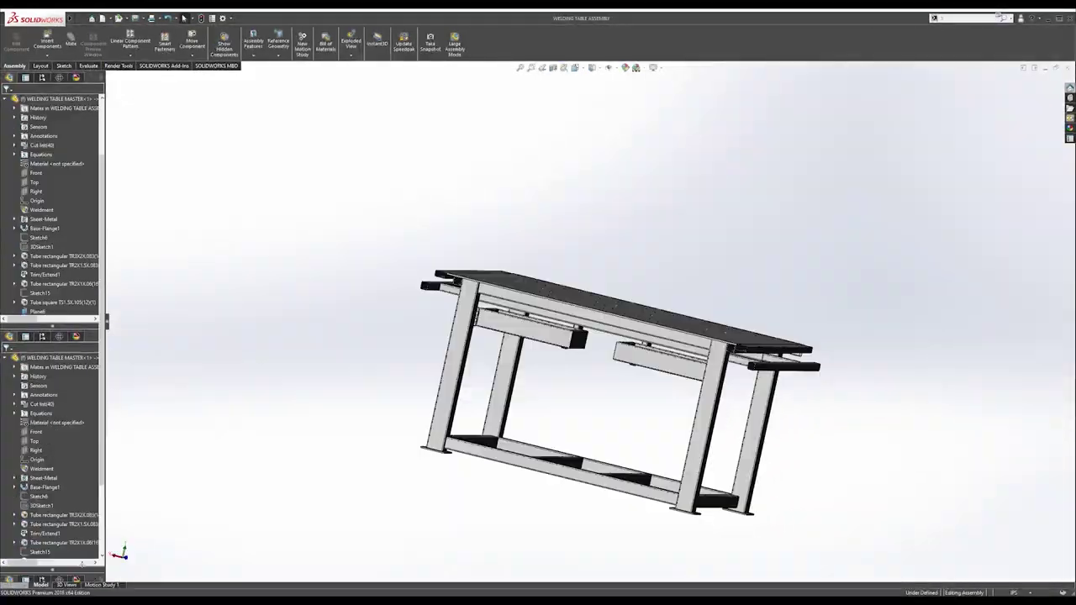
Collapse all expanded items in the assembly's feature tree.
{"action": "scroll", "coordinate": [73, 230], "scroll_direction": "up", "scroll_amount": 3}
{"action": "right_click", "coordinate": [59, 125]}
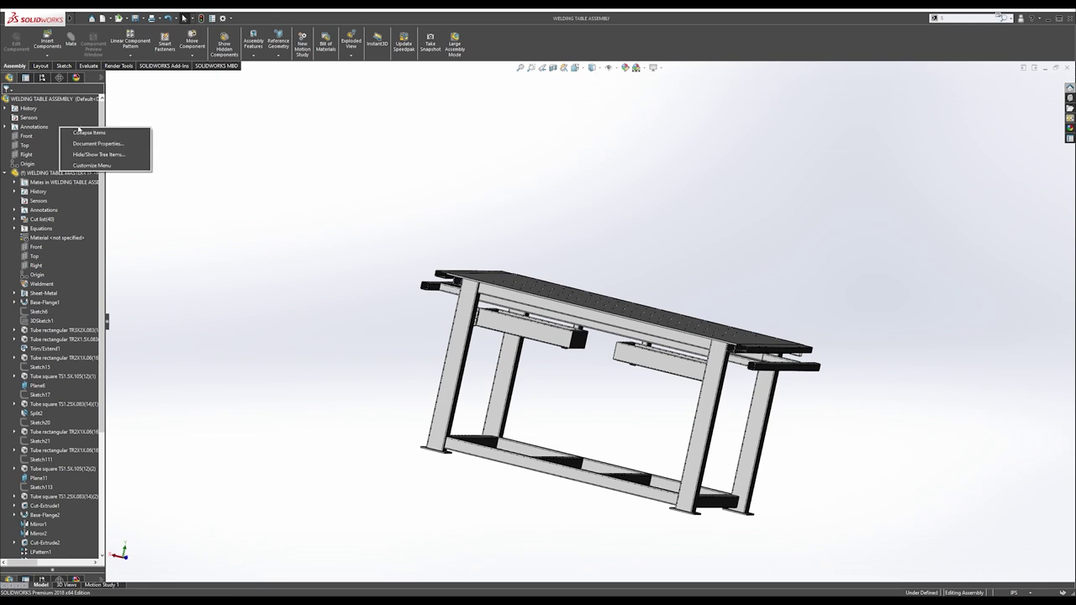
{"action": "left_click", "coordinate": [88, 132]}
Insert the 2408T126_COMPACT-PLATE SPARTAN STEEL CASTER part into the assembly, placing it near a corner leg's foot plate.
{"action": "middle_click_drag", "start_coordinate": [460, 242], "coordinate": [533, 283]}
{"action": "left_click", "coordinate": [141, 74]}
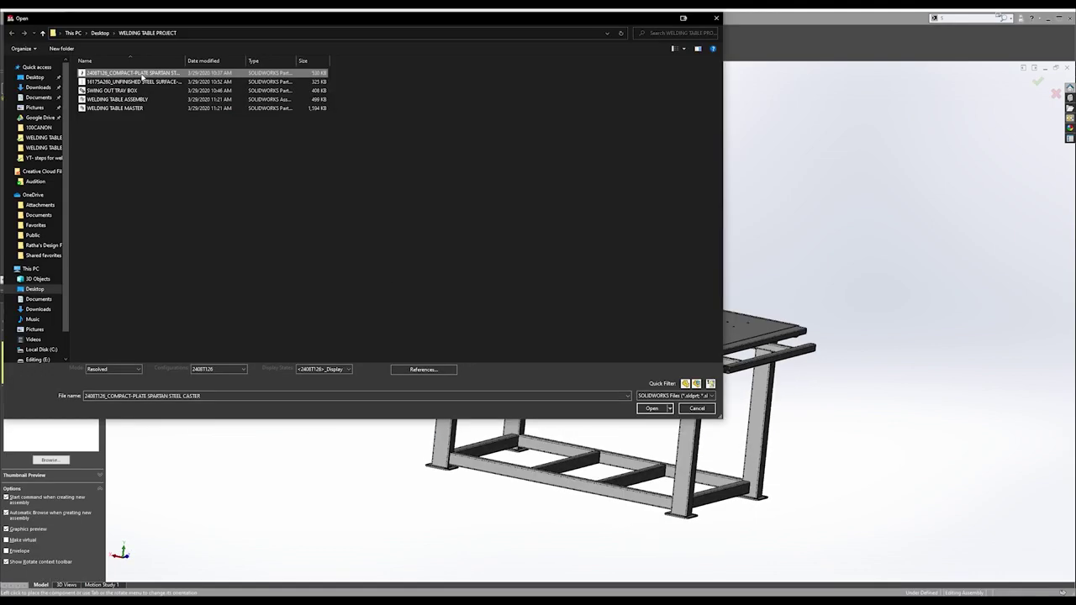
{"action": "left_click", "coordinate": [665, 411]}
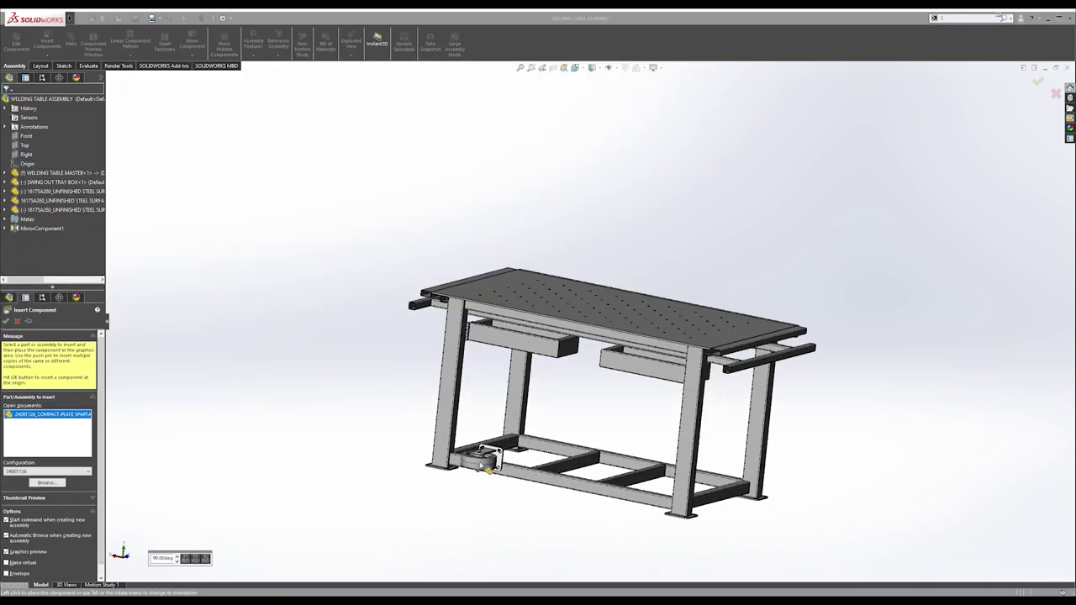
{"action": "scroll", "coordinate": [496, 454], "scroll_direction": "down", "scroll_amount": 5}
{"action": "left_click", "coordinate": [423, 459]}
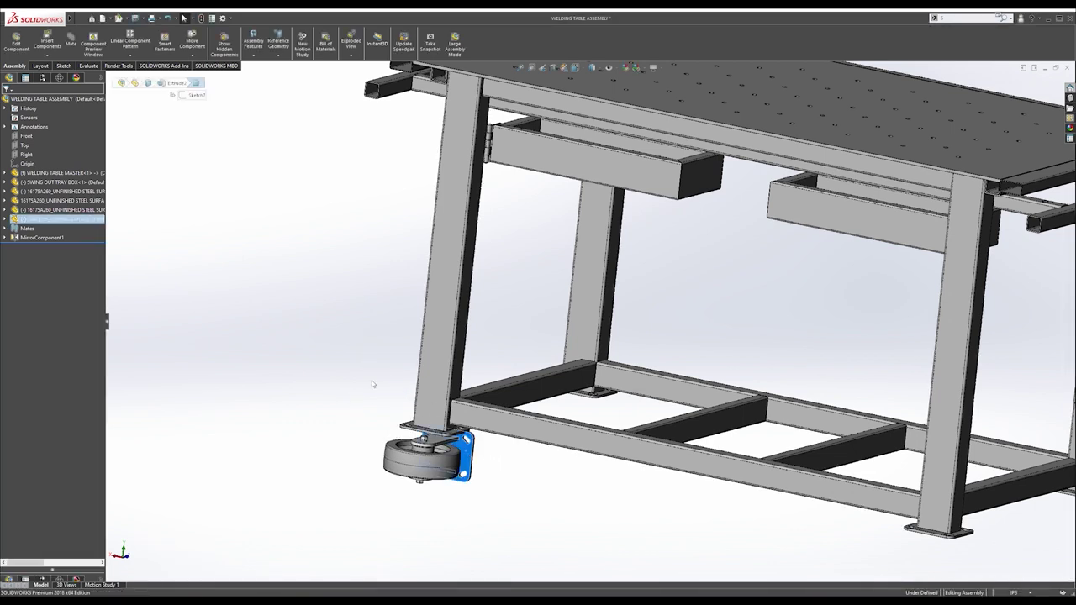
Mate the caster's mounting plate face coincident with the underside of the leg's foot plate.
{"action": "scroll", "coordinate": [470, 479], "scroll_direction": "down", "scroll_amount": 3}
{"action": "middle_click_drag", "start_coordinate": [471, 479], "coordinate": [457, 413]}
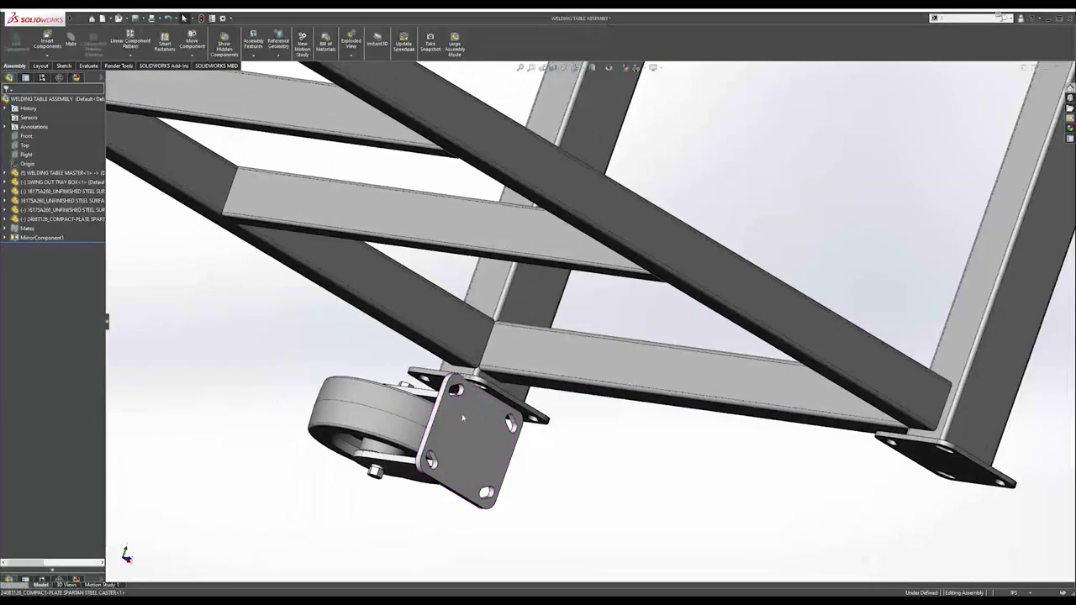
{"action": "left_click", "coordinate": [459, 415]}
{"action": "left_click", "coordinate": [488, 429]}
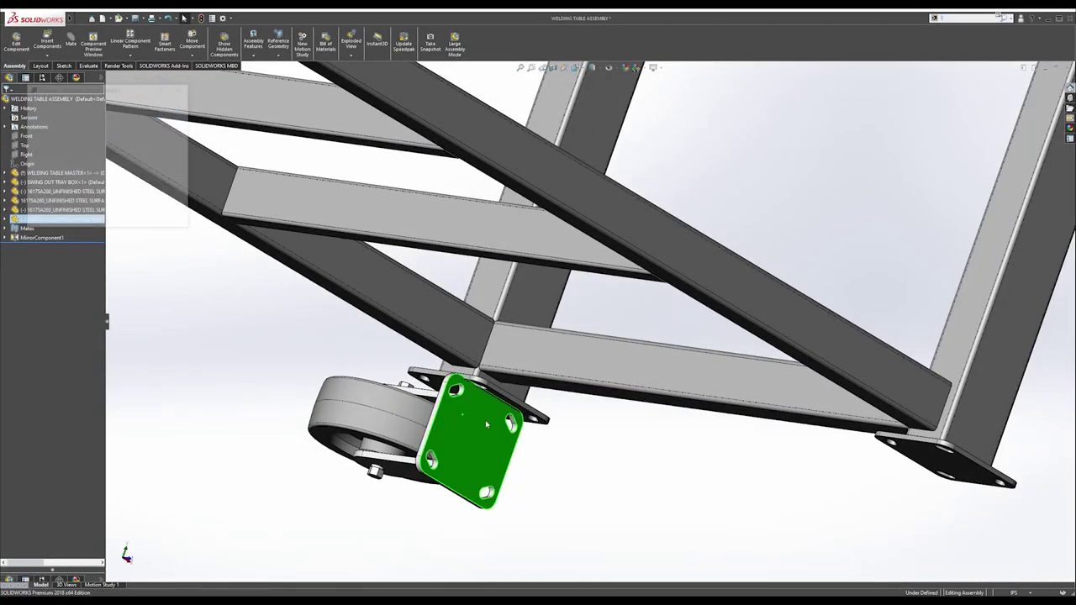
{"action": "scroll", "coordinate": [499, 413], "scroll_direction": "down", "scroll_amount": 3}
{"action": "key", "text": "Escape"}
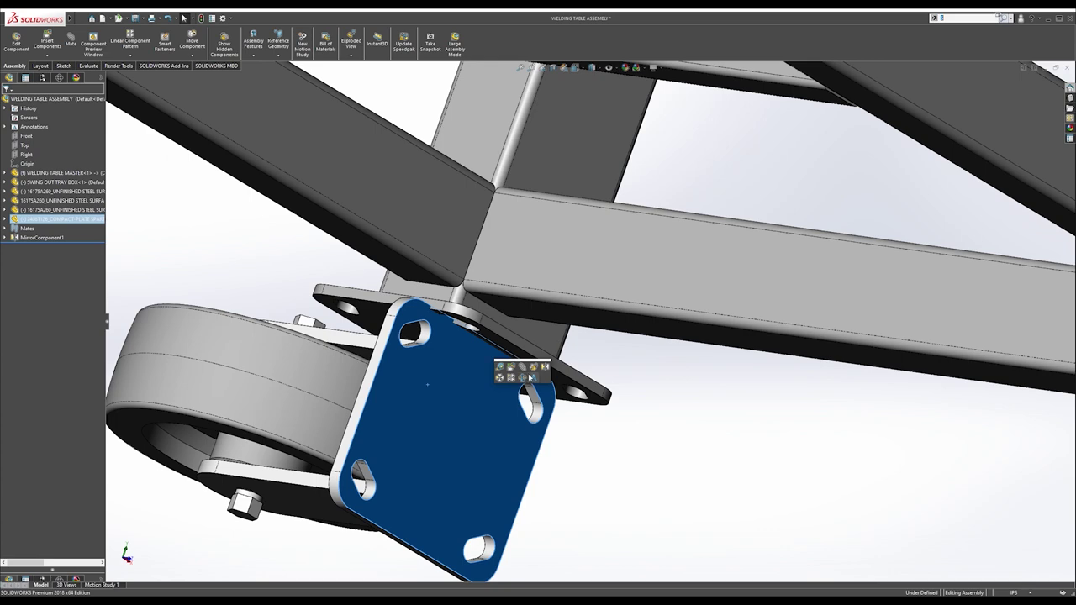
{"action": "key", "text": "m"}
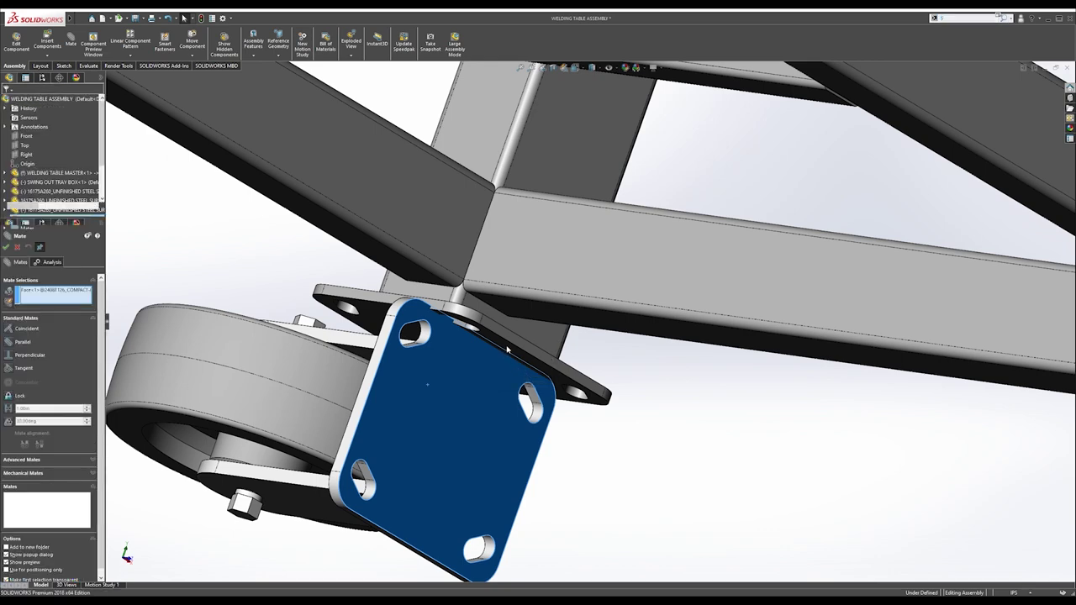
{"action": "left_click", "coordinate": [507, 349]}
{"action": "key", "text": "Return"}
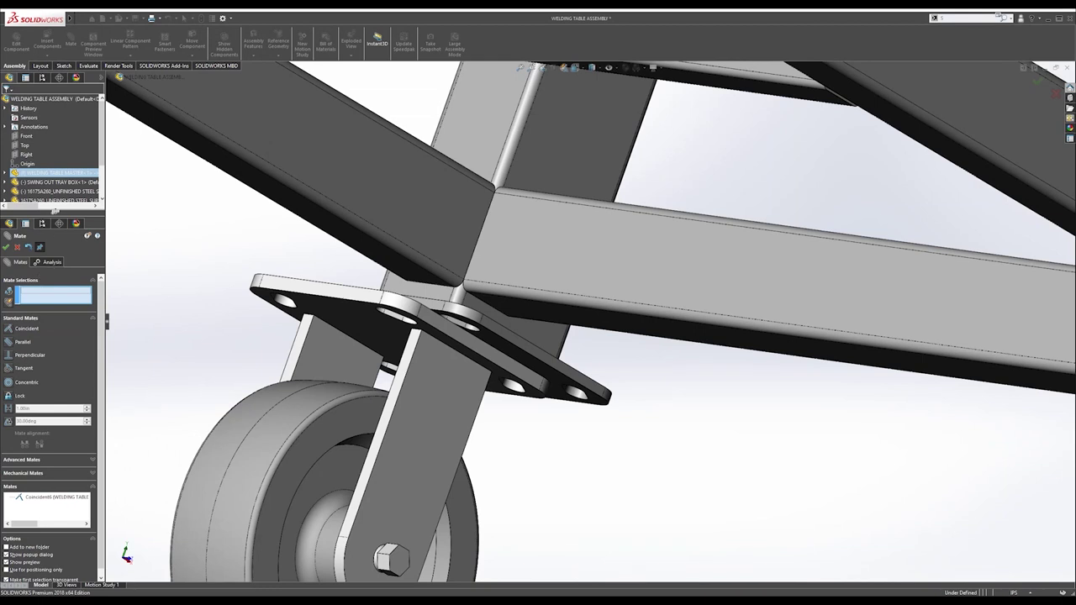
Add a centered Width mate between opposite side faces of the caster plate and the leg's foot plate.
{"action": "left_click_drag", "start_coordinate": [50, 162], "coordinate": [51, 150]}
{"action": "left_click", "coordinate": [60, 146]}
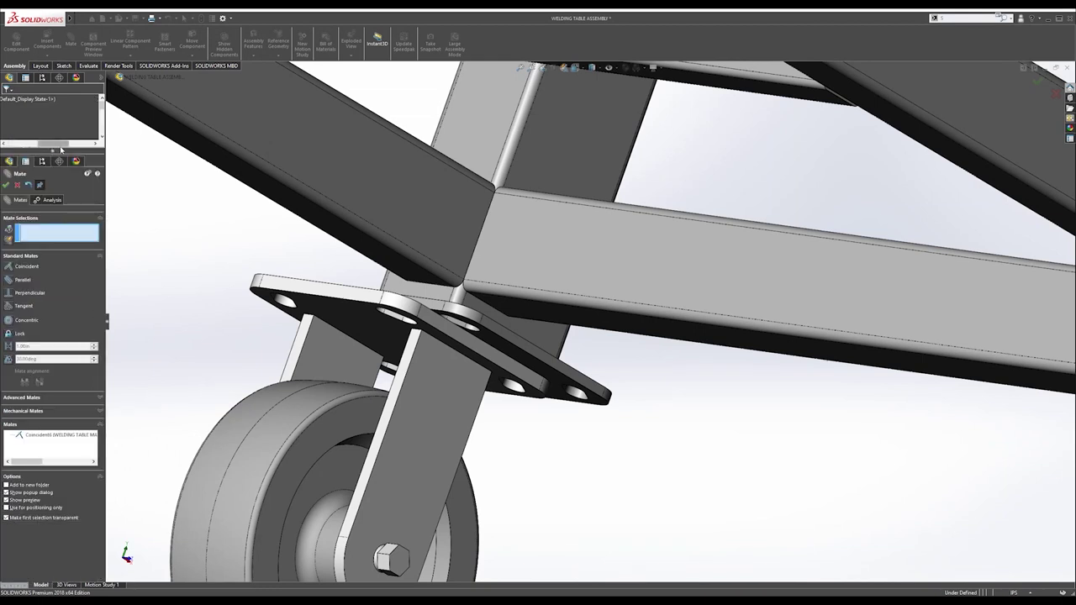
{"action": "left_click", "coordinate": [22, 397]}
{"action": "left_click", "coordinate": [20, 303]}
{"action": "scroll", "coordinate": [502, 321], "scroll_direction": "down", "scroll_amount": 3}
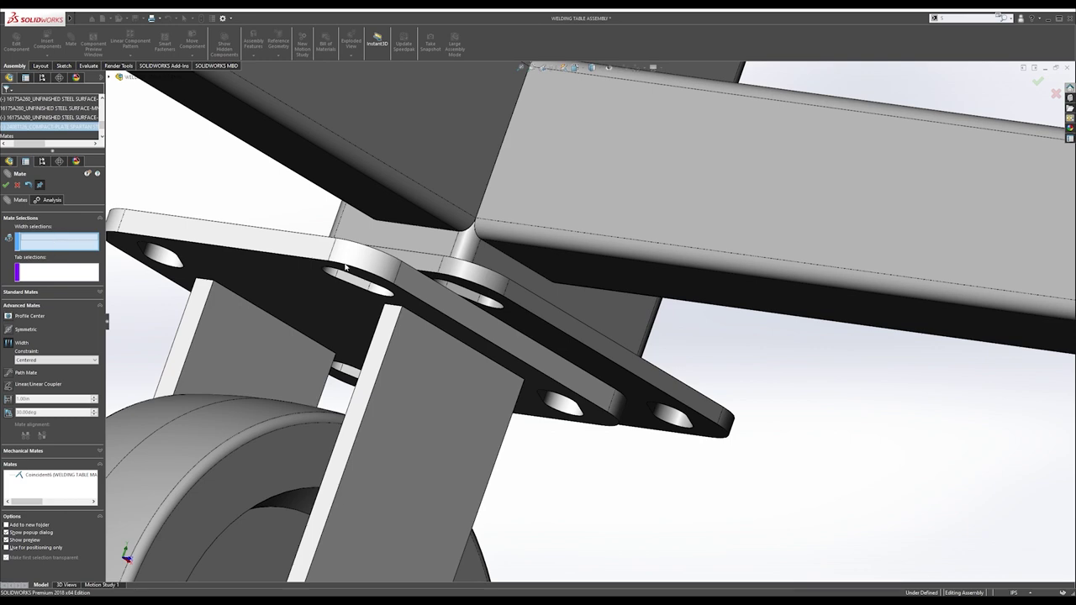
{"action": "left_click", "coordinate": [422, 291]}
{"action": "middle_click_drag", "start_coordinate": [422, 290], "coordinate": [357, 298]}
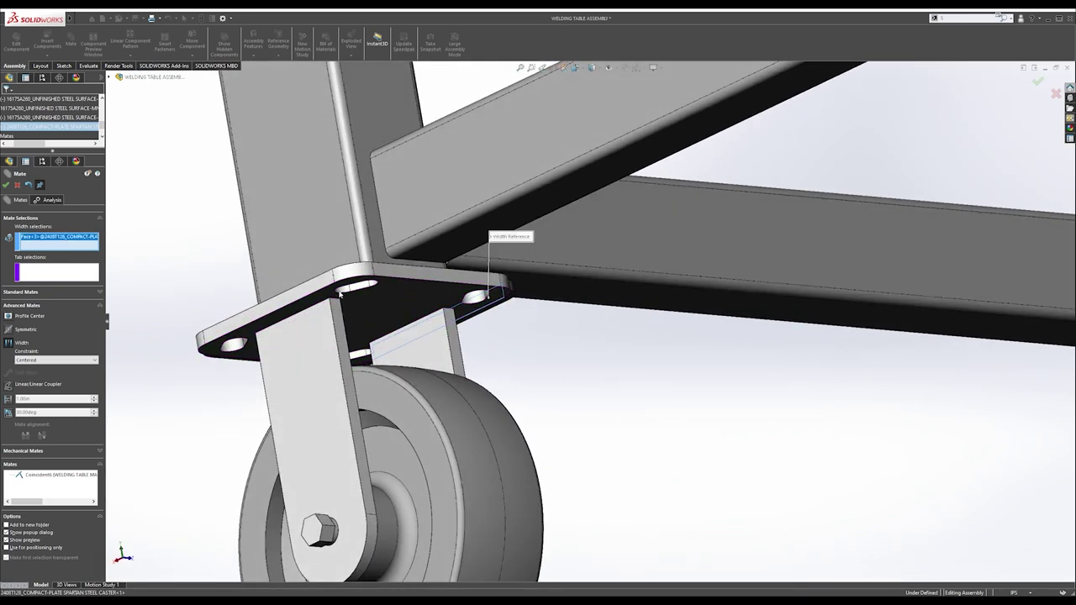
{"action": "left_click", "coordinate": [324, 289]}
{"action": "middle_click_drag", "start_coordinate": [249, 286], "coordinate": [801, 292]}
{"action": "scroll", "coordinate": [309, 346], "scroll_direction": "down", "scroll_amount": 4}
{"action": "left_click", "coordinate": [323, 348]}
{"action": "left_click", "coordinate": [864, 292]}
{"action": "right_click", "coordinate": [846, 293]}
Add a second centered Width mate between the other opposite side faces of the caster plate and the leg's foot plate, finishing the mates.
{"action": "left_click", "coordinate": [637, 320]}
{"action": "middle_click_drag", "start_coordinate": [660, 320], "coordinate": [734, 340]}
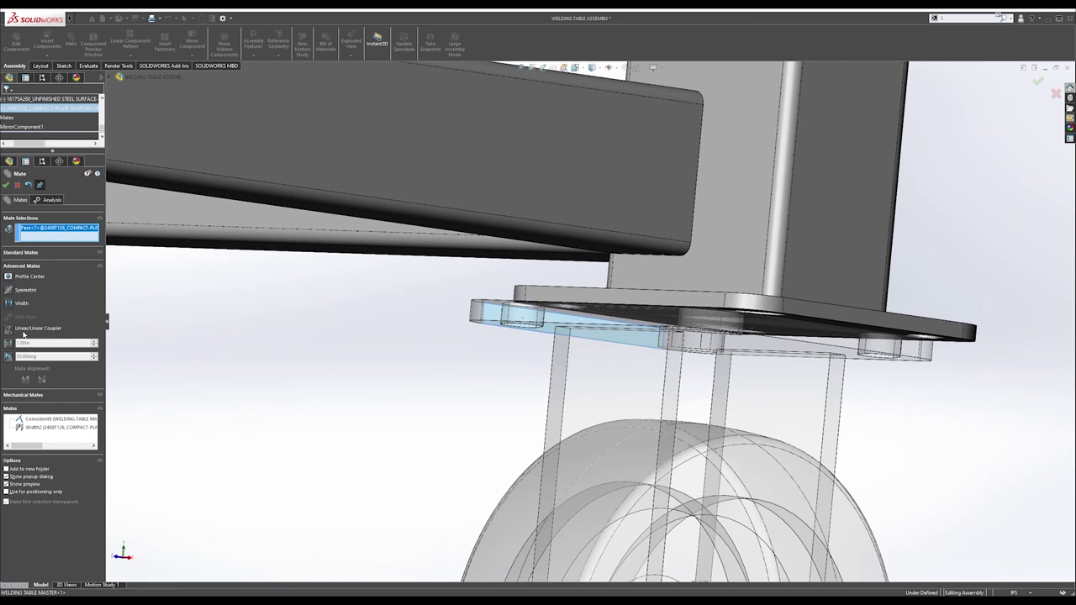
{"action": "left_click", "coordinate": [21, 304]}
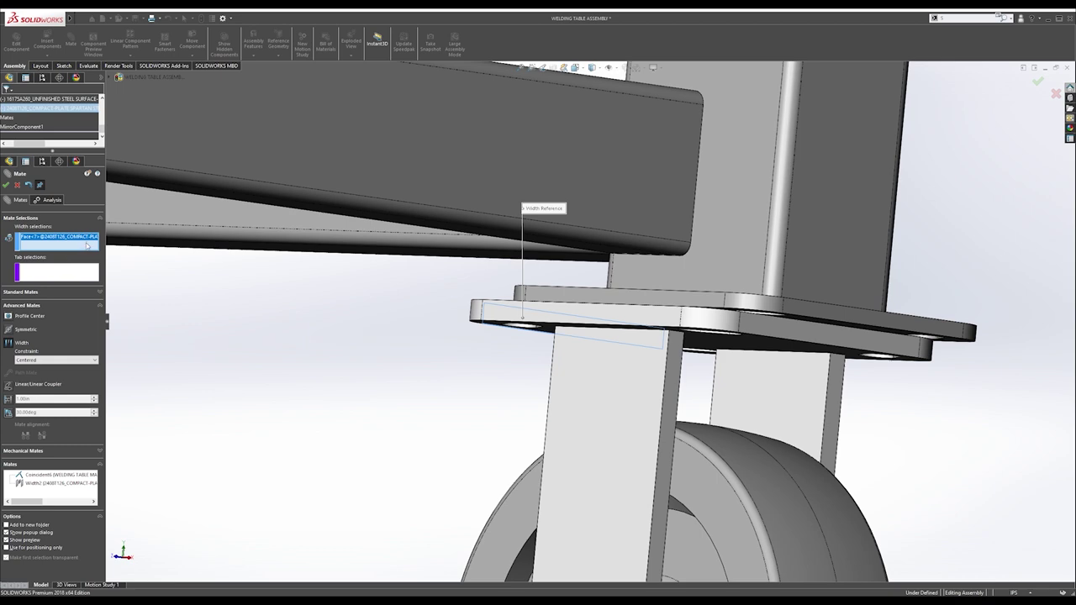
{"action": "key", "text": "Delete"}
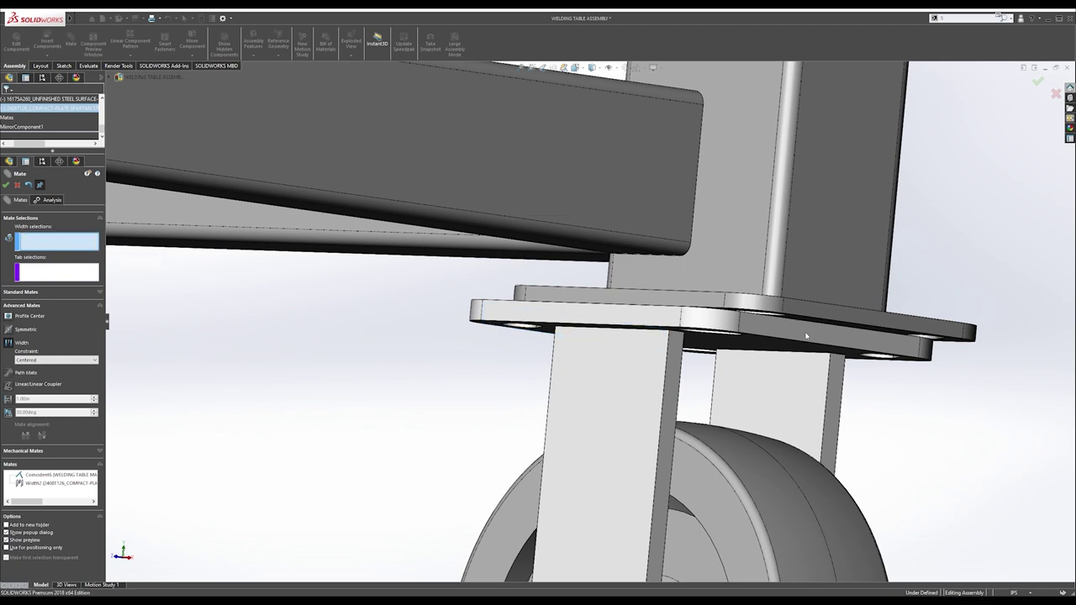
{"action": "left_click", "coordinate": [805, 336]}
{"action": "middle_click_drag", "start_coordinate": [805, 336], "coordinate": [580, 304]}
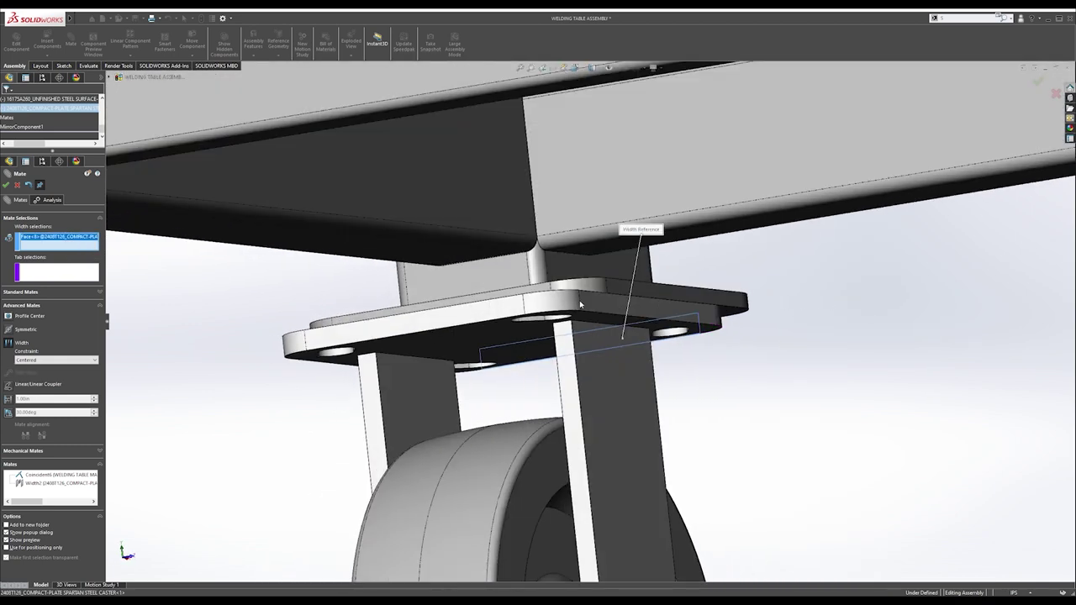
{"action": "left_click", "coordinate": [508, 309]}
{"action": "middle_click_drag", "start_coordinate": [538, 293], "coordinate": [920, 291]}
{"action": "left_click", "coordinate": [534, 291]}
{"action": "left_click", "coordinate": [964, 275]}
{"action": "right_click", "coordinate": [961, 271]}
{"action": "scroll", "coordinate": [916, 276], "scroll_direction": "up", "scroll_amount": 10}
{"action": "middle_click_drag", "start_coordinate": [841, 284], "coordinate": [507, 344]}
{"action": "scroll", "coordinate": [507, 345], "scroll_direction": "up", "scroll_amount": 5}
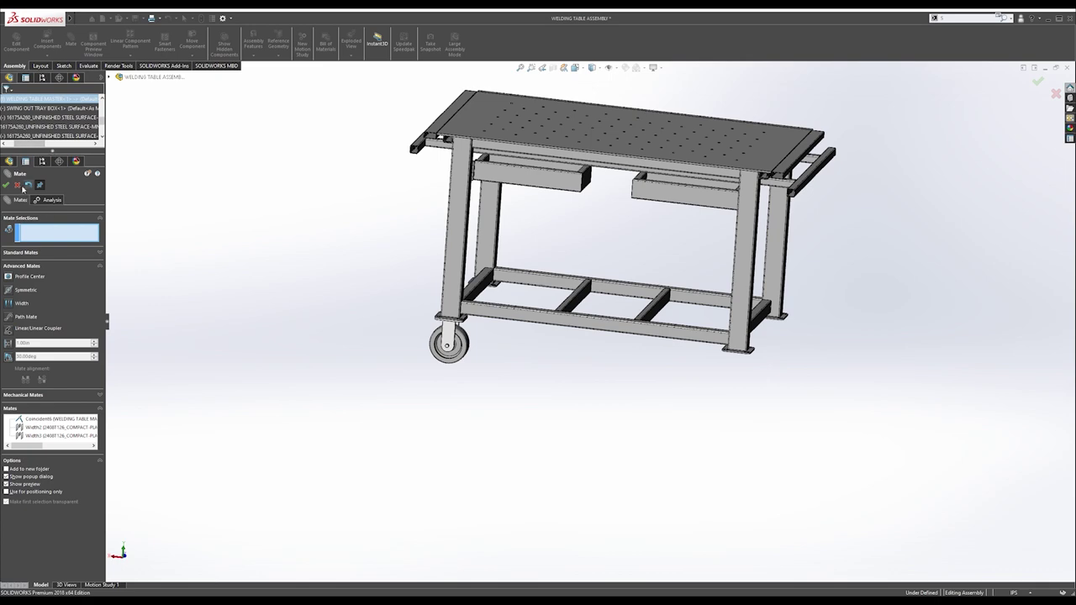
{"action": "left_click", "coordinate": [7, 185]}
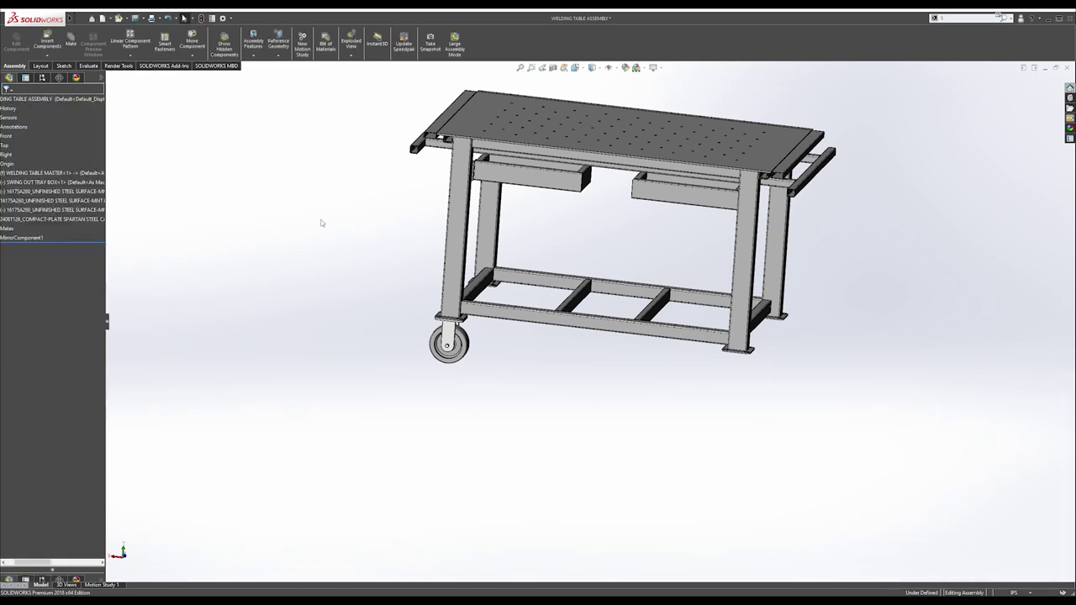
Save the welding table assembly.
{"action": "key", "text": "ctrl+s"}
{"action": "left_click", "coordinate": [170, 147]}
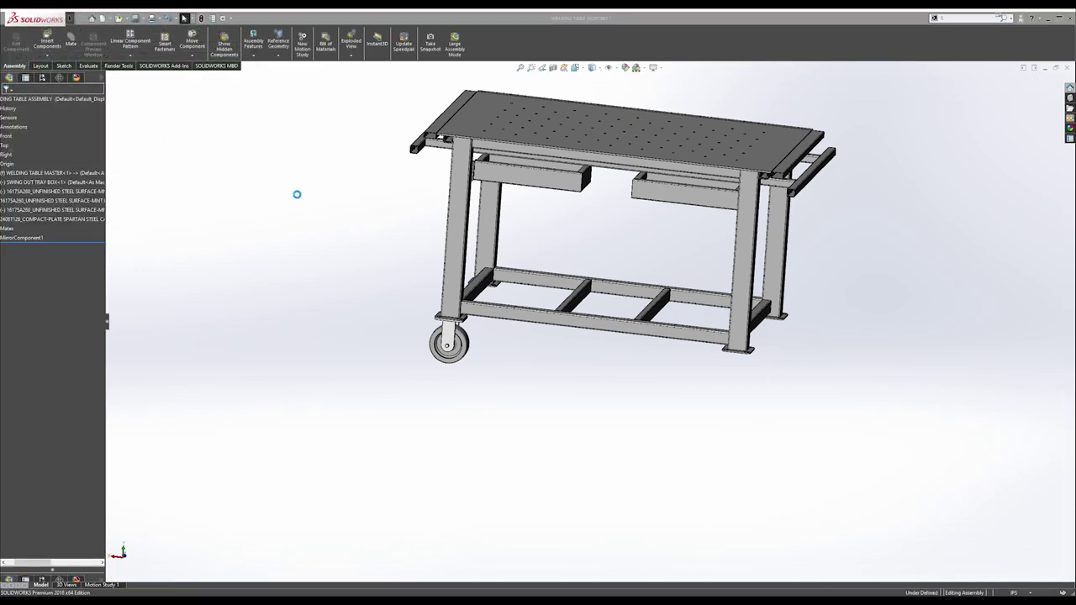
{"action": "scroll", "coordinate": [363, 253], "scroll_direction": "up", "scroll_amount": 1}
{"action": "middle_click_drag", "start_coordinate": [363, 253], "coordinate": [374, 255]}
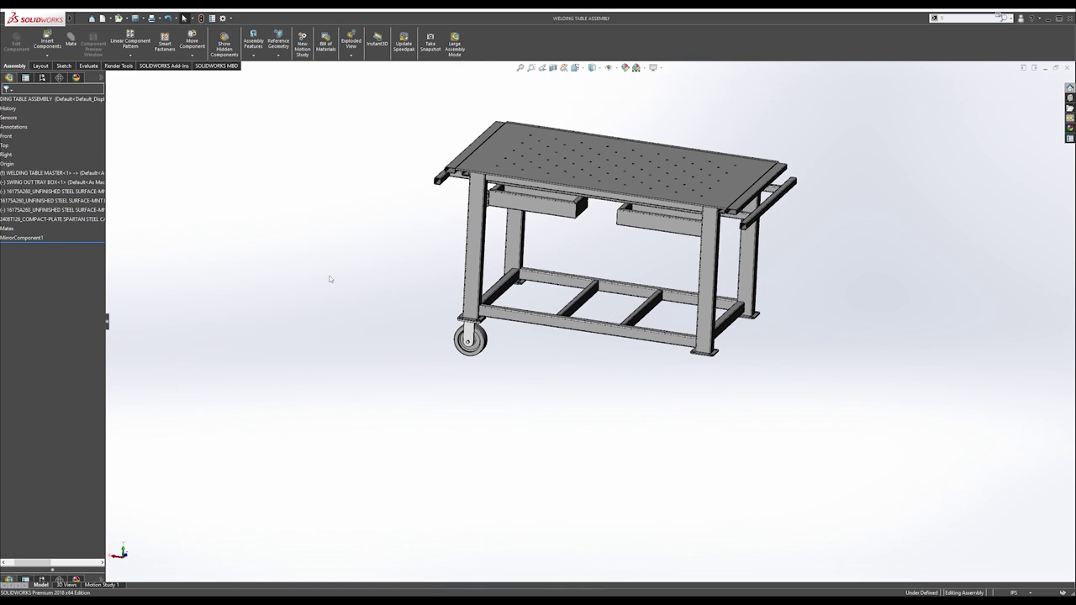
{"action": "middle_click_drag", "start_coordinate": [427, 316], "coordinate": [460, 315]}
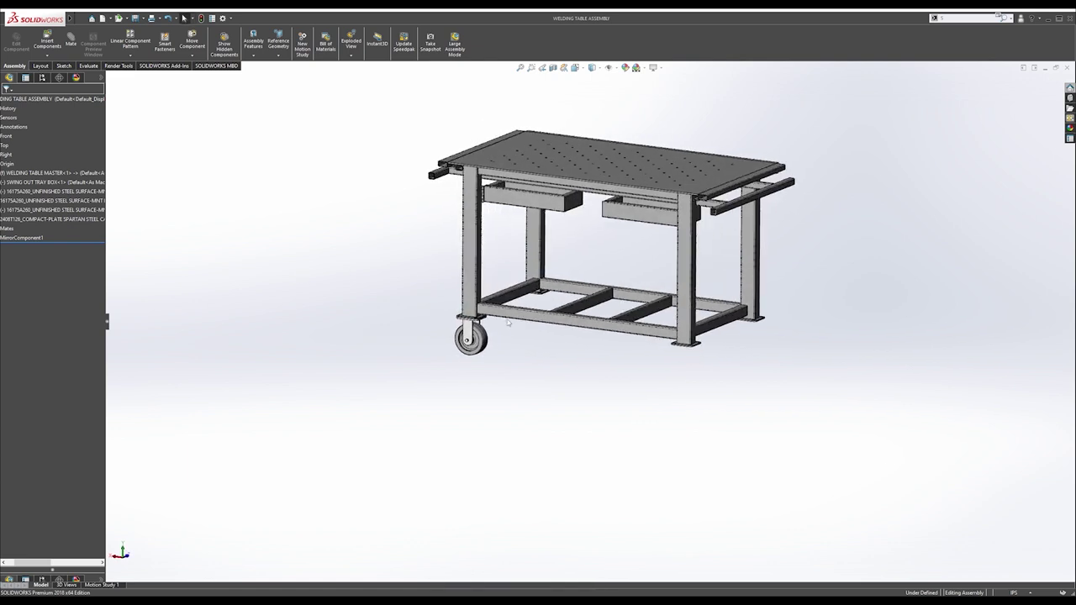
{"action": "scroll", "coordinate": [496, 336], "scroll_direction": "down", "scroll_amount": 4}
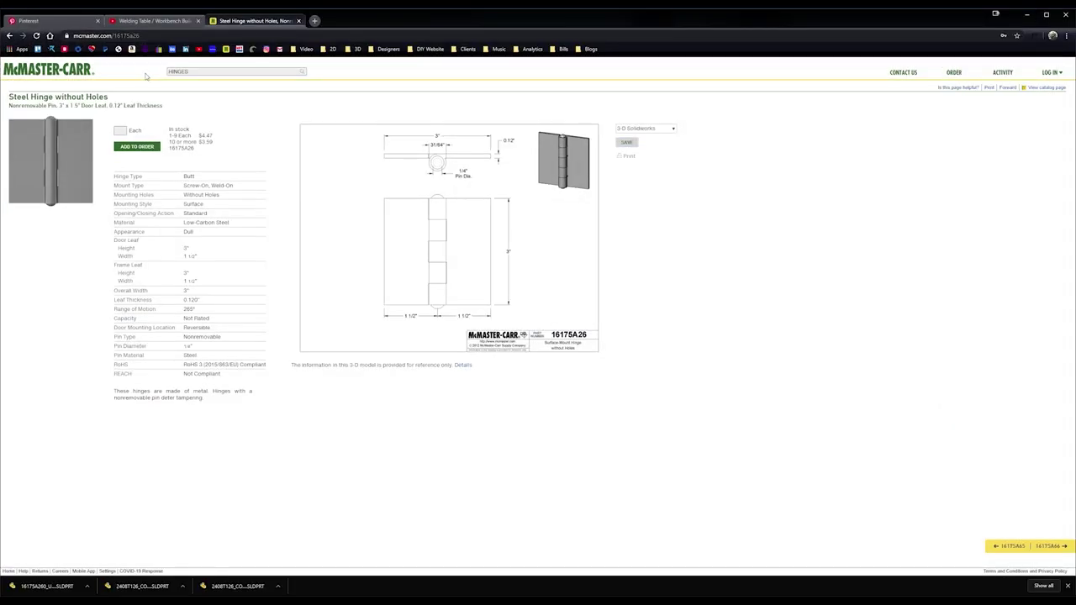
Switch to the browser and return to McMaster-Carr's High-Capacity Spartan Casters with Polyurethane Wheels listing.
{"action": "key", "text": "alt+Left"}
{"action": "key", "text": "alt+Left"}
{"action": "key", "text": "alt+Left"}
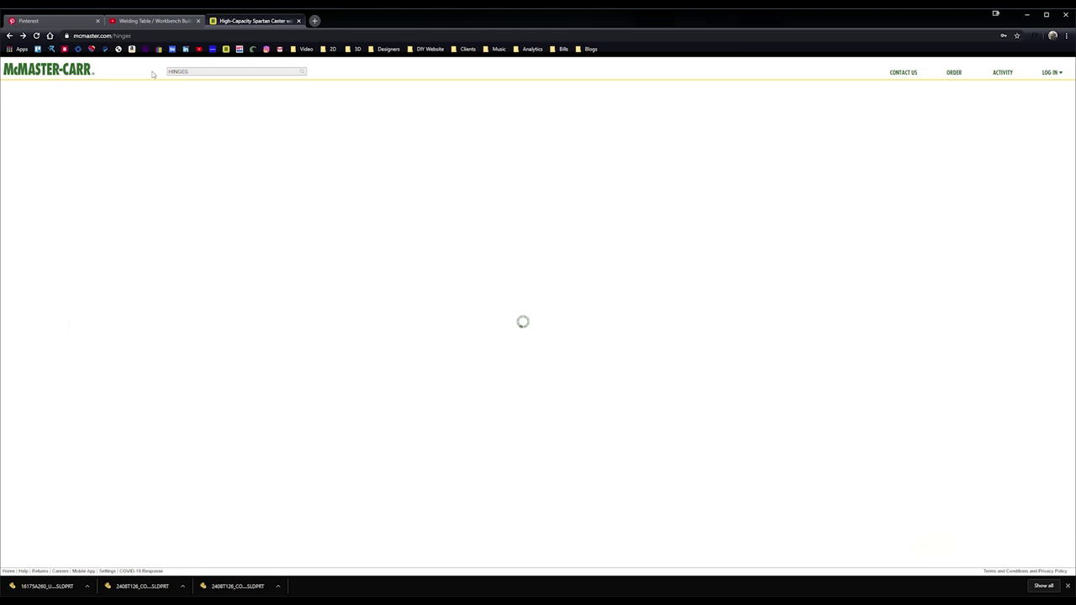
{"action": "key", "text": "alt+Left"}
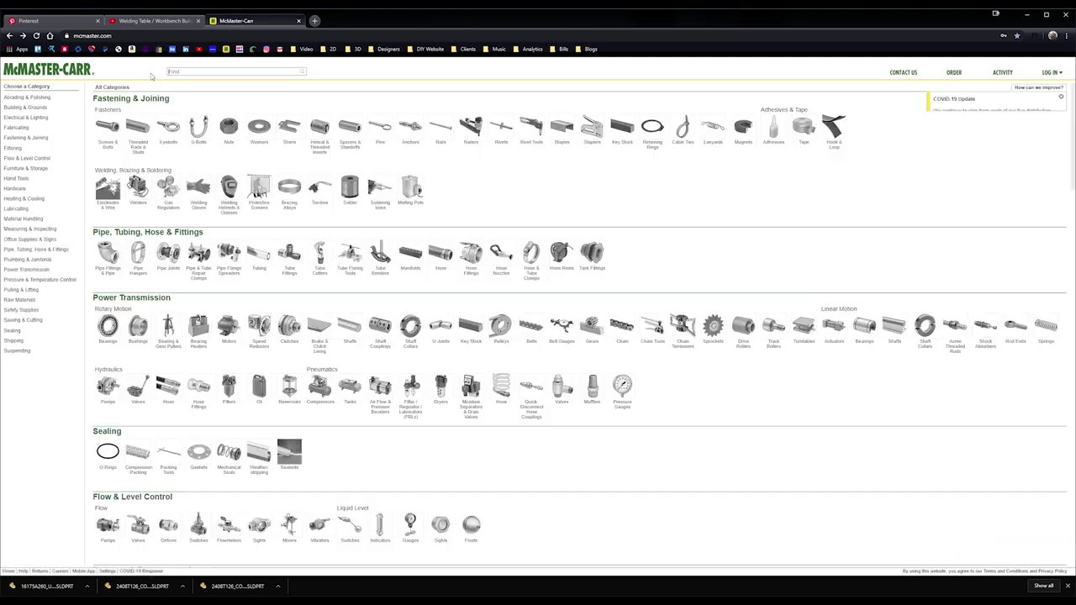
{"action": "key", "text": "alt+Left"}
{"action": "key", "text": "alt+Left"}
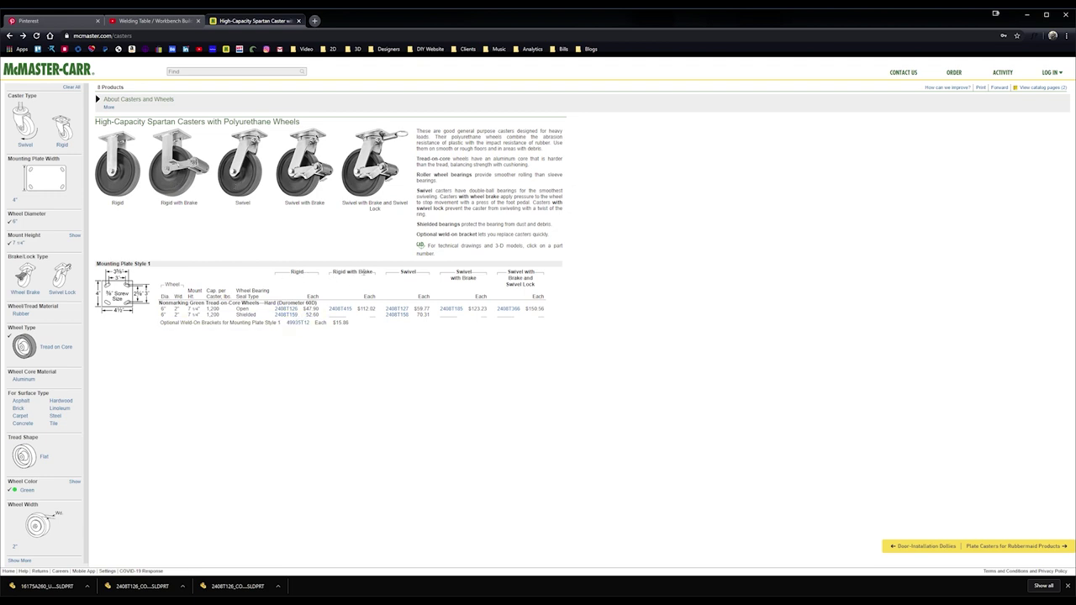
Open the product details of swivel caster 2408T127 and download its 3-D SolidWorks model.
{"action": "left_click", "coordinate": [402, 309]}
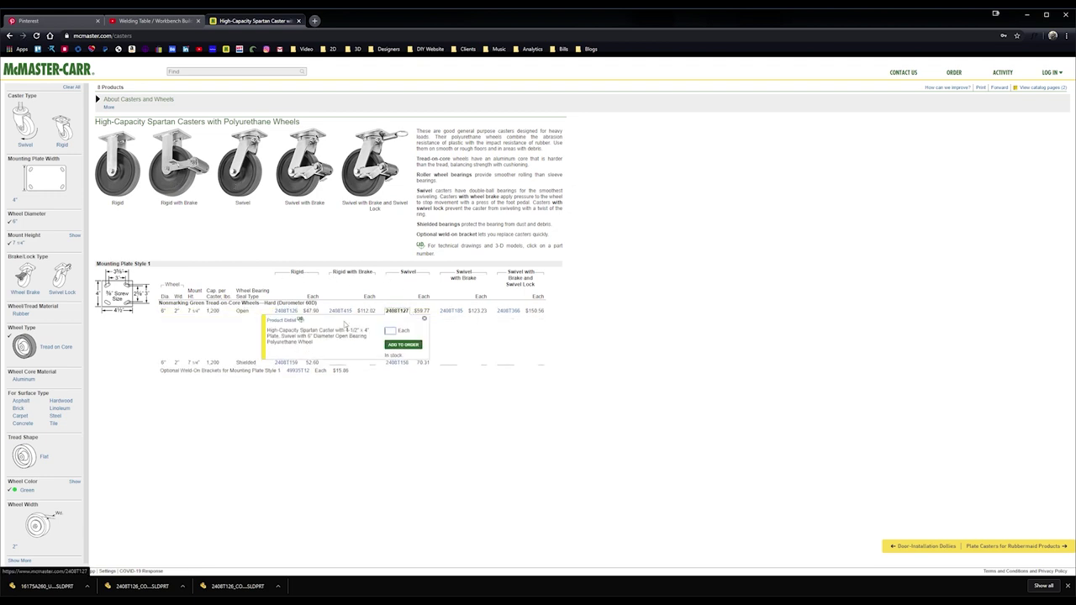
{"action": "left_click", "coordinate": [294, 321]}
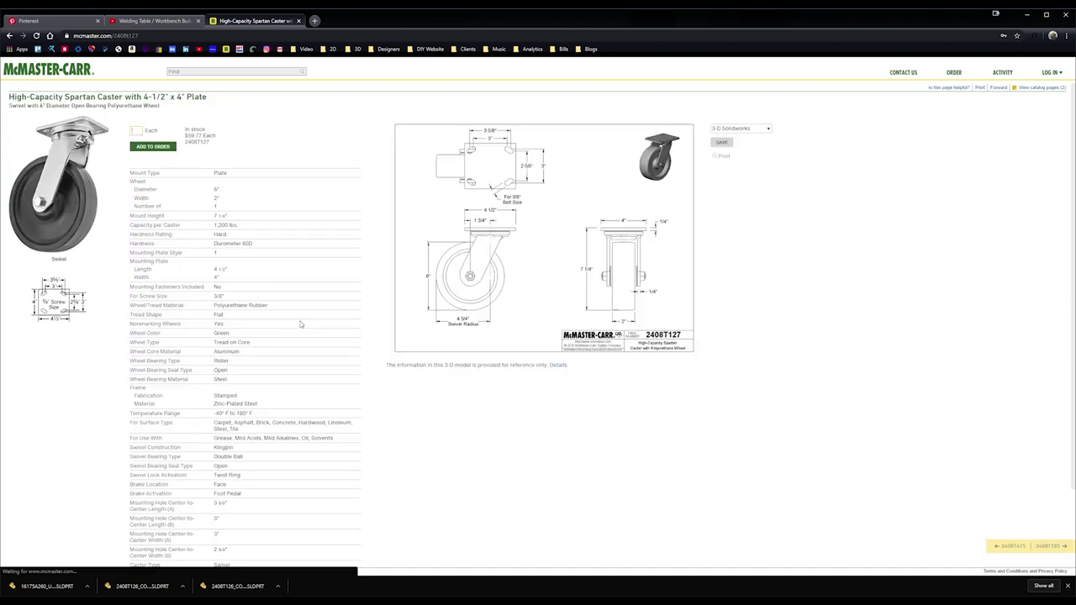
{"action": "left_click", "coordinate": [721, 142]}
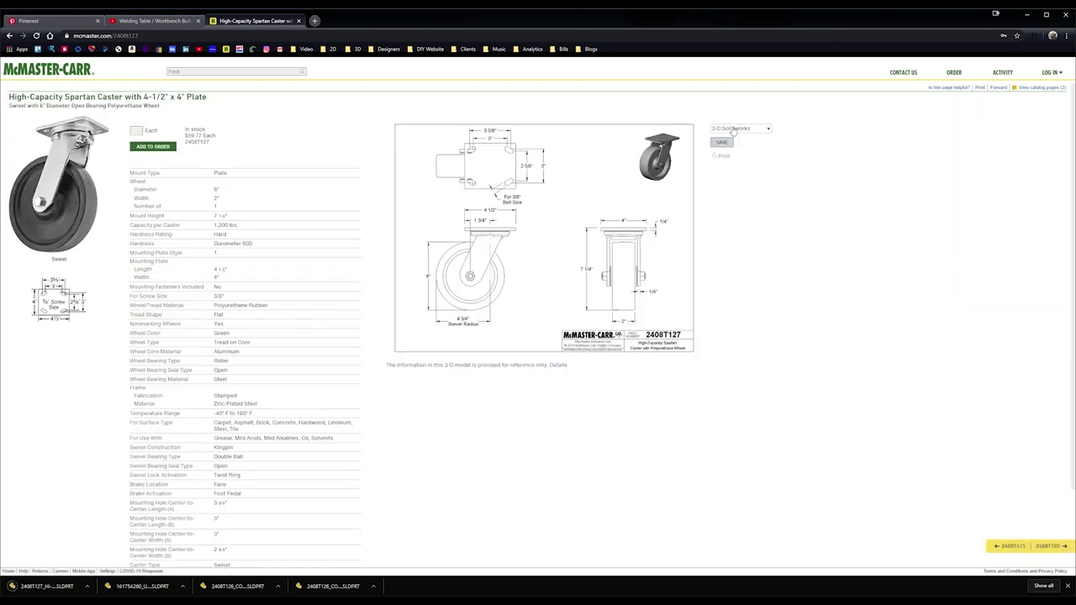
Go to the desktop and move the downloaded 2408T127 caster file into the WELDING TABLE project folder.
{"action": "left_click", "coordinate": [1029, 15]}
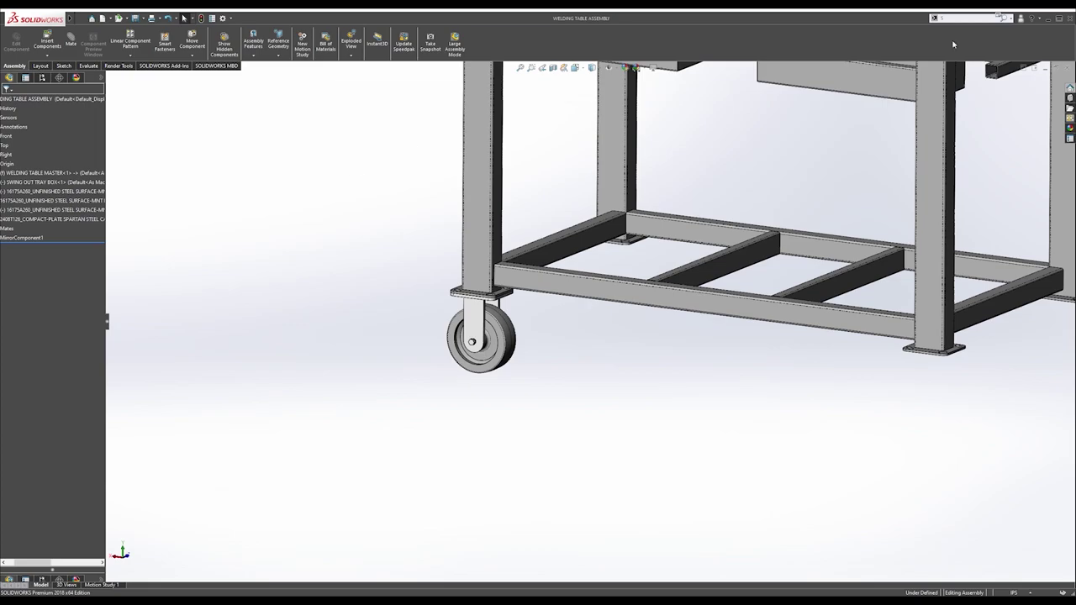
{"action": "left_click", "coordinate": [1042, 20]}
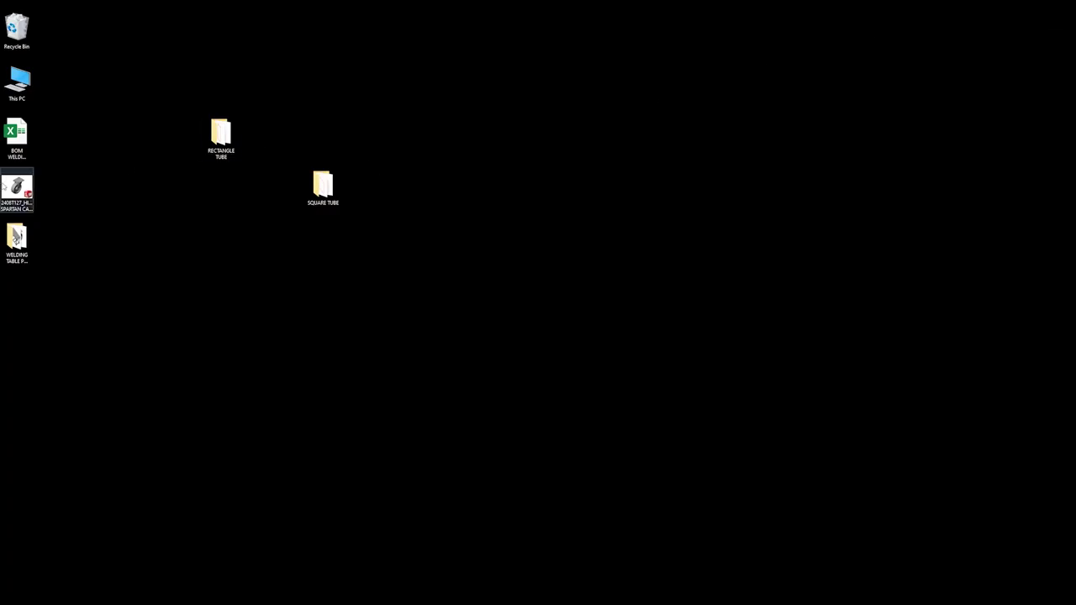
{"action": "left_click", "coordinate": [17, 189]}
{"action": "left_click_drag", "start_coordinate": [17, 189], "coordinate": [19, 241]}
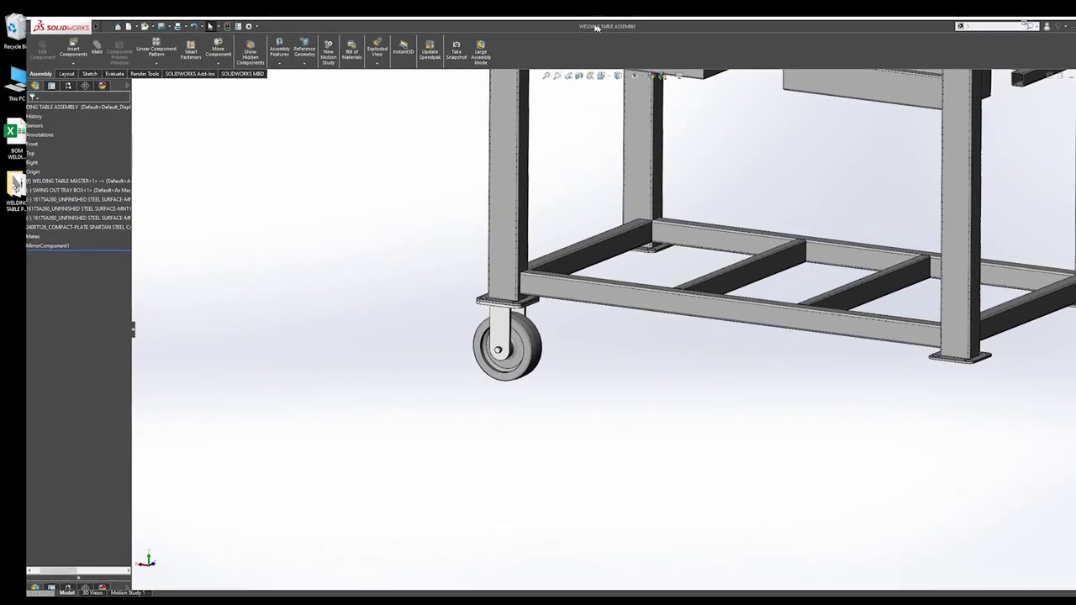
Open the WELDING TABLE PROJECT folder with medium icons and insert the 2408T127 swivel caster part into the SolidWorks assembly.
{"action": "left_click", "coordinate": [17, 193]}
{"action": "double_click", "coordinate": [17, 188]}
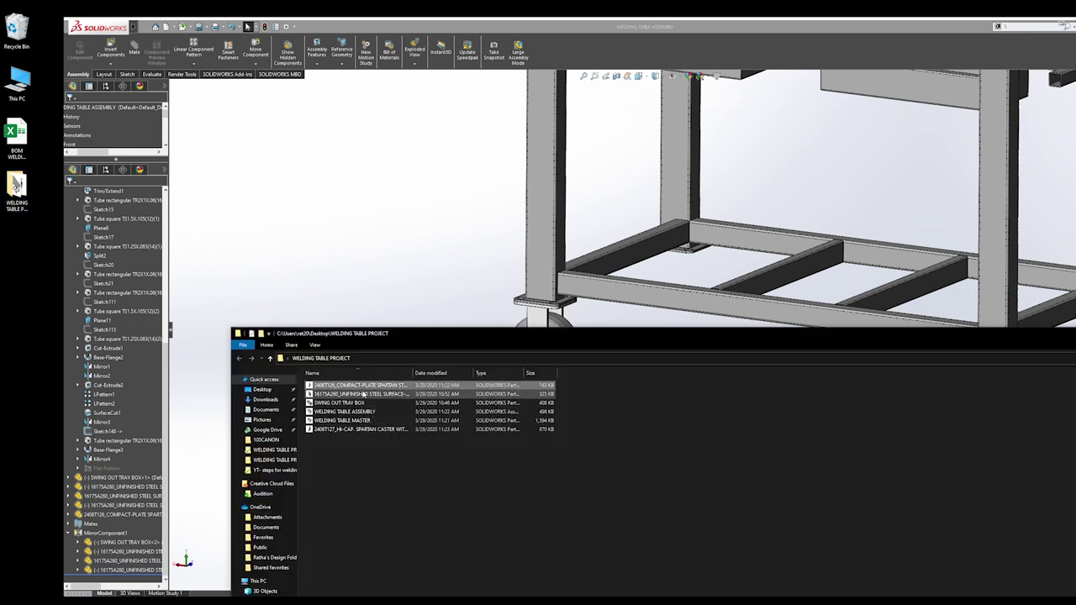
{"action": "right_click", "coordinate": [630, 451]}
{"action": "mouse_move", "coordinate": [664, 456]}
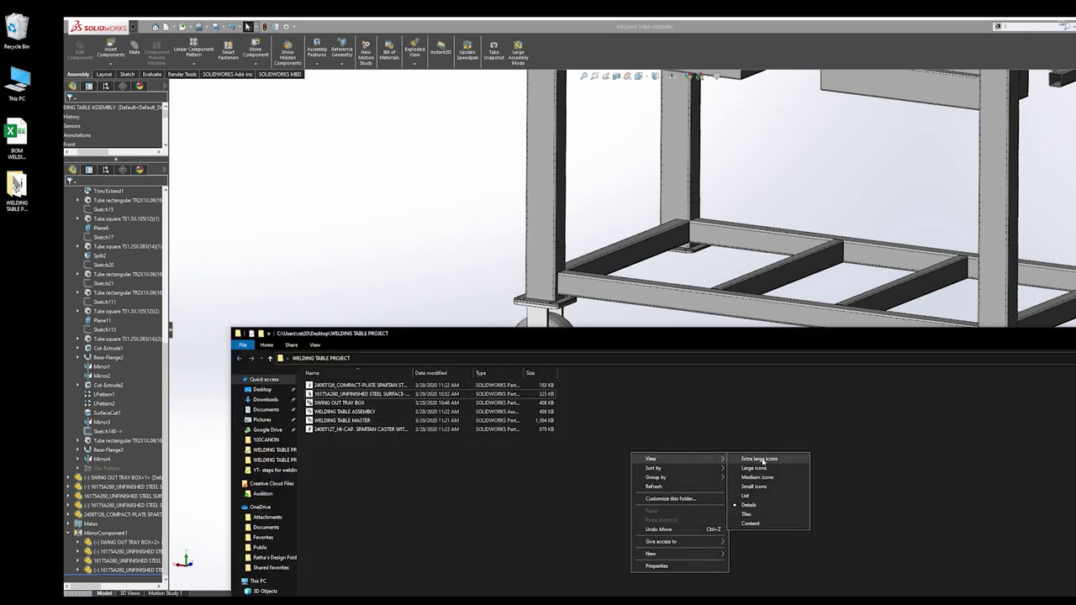
{"action": "left_click", "coordinate": [757, 477]}
{"action": "left_click_drag", "start_coordinate": [985, 437], "coordinate": [469, 288]}
{"action": "left_click", "coordinate": [1075, 334]}
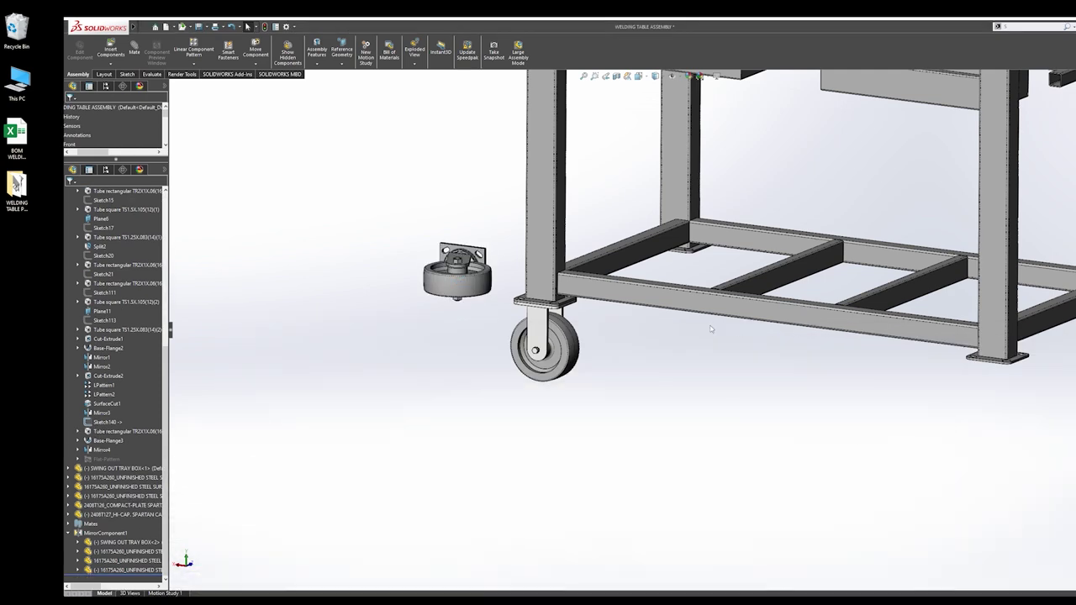
Move the swivel caster close to the foot plate of the leg without a caster and rotate it upright.
{"action": "middle_click_drag", "start_coordinate": [488, 279], "coordinate": [450, 284]}
{"action": "left_click_drag", "start_coordinate": [450, 233], "coordinate": [695, 409]}
{"action": "left_click_drag", "start_coordinate": [448, 229], "coordinate": [947, 455]}
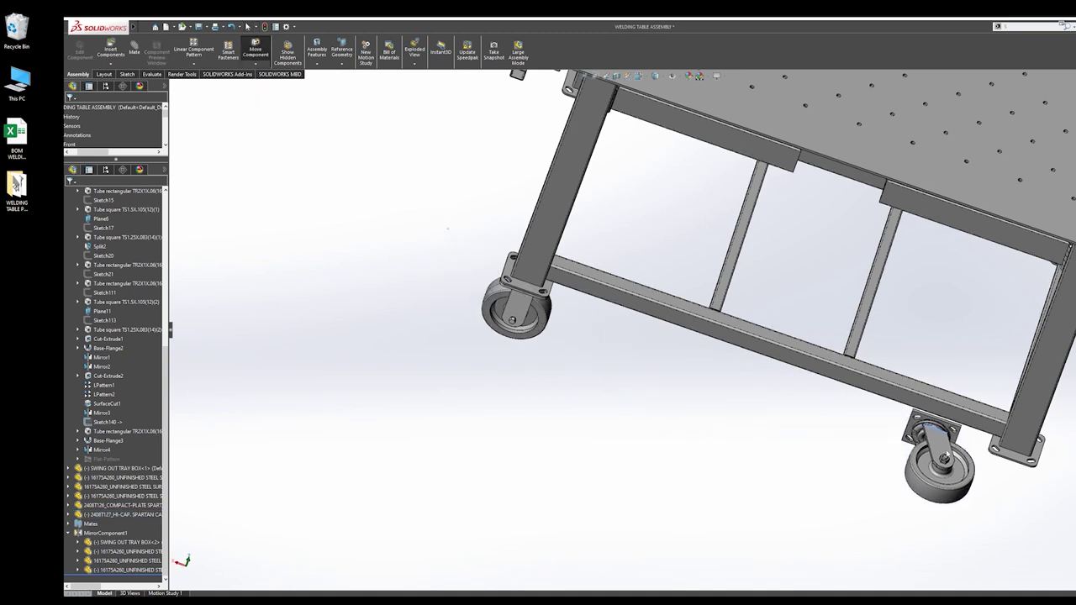
{"action": "right_click_drag", "start_coordinate": [930, 432], "coordinate": [913, 561]}
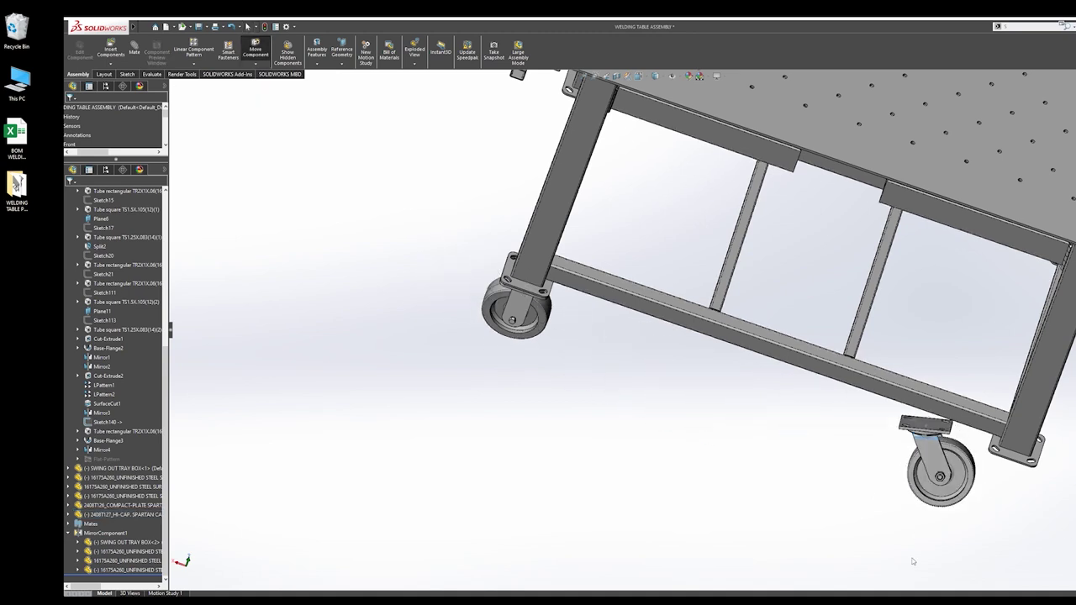
{"action": "scroll", "coordinate": [956, 427], "scroll_direction": "down", "scroll_amount": 3}
{"action": "left_click", "coordinate": [827, 401]}
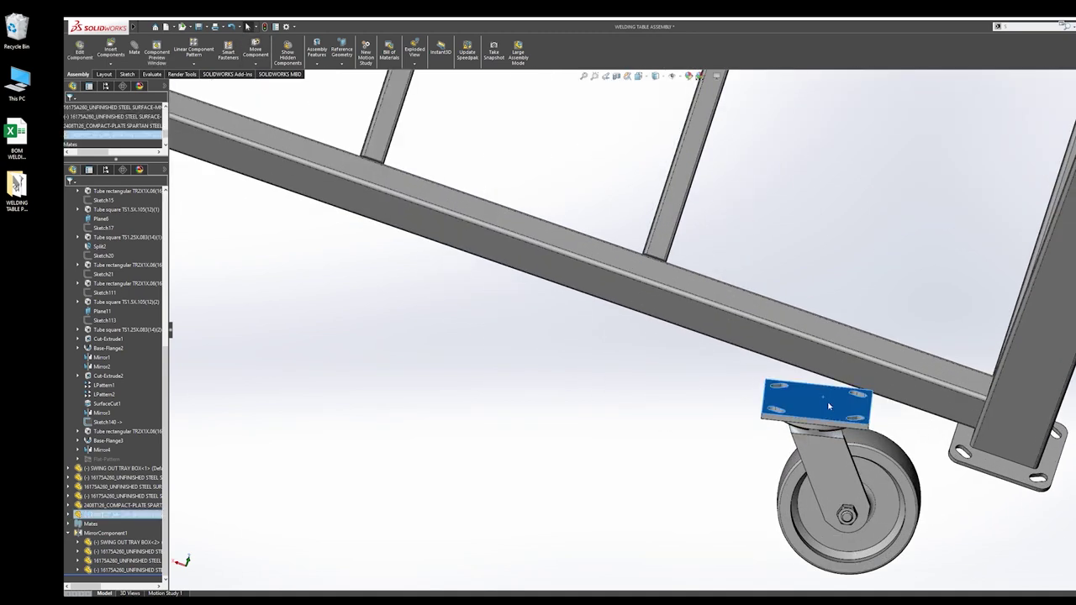
{"action": "left_click", "coordinate": [828, 406]}
{"action": "left_click", "coordinate": [837, 413]}
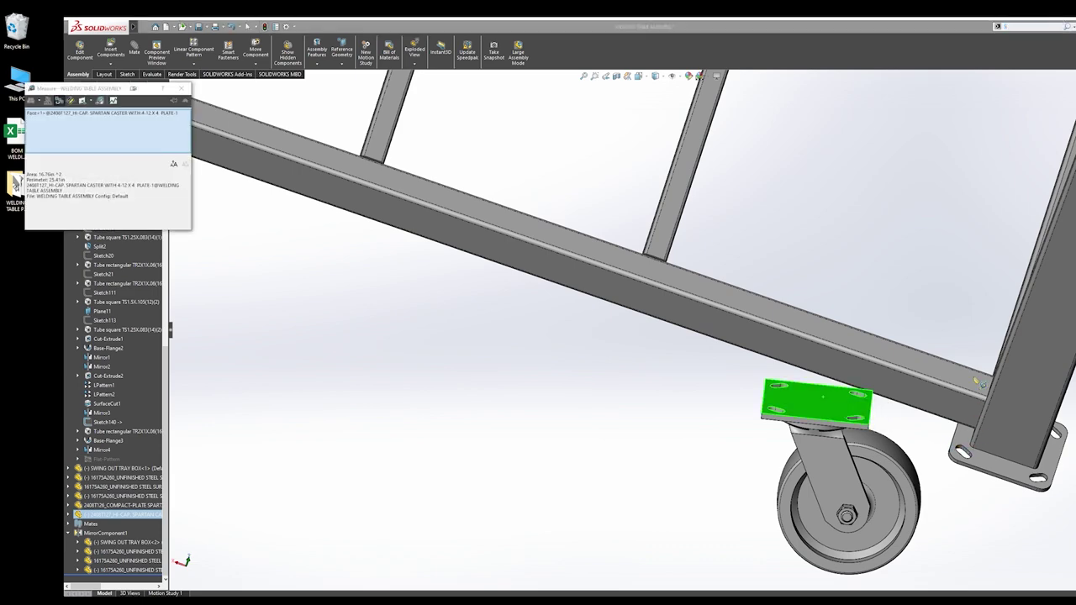
{"action": "middle_click_drag", "start_coordinate": [967, 447], "coordinate": [997, 339]}
{"action": "key", "text": "Escape"}
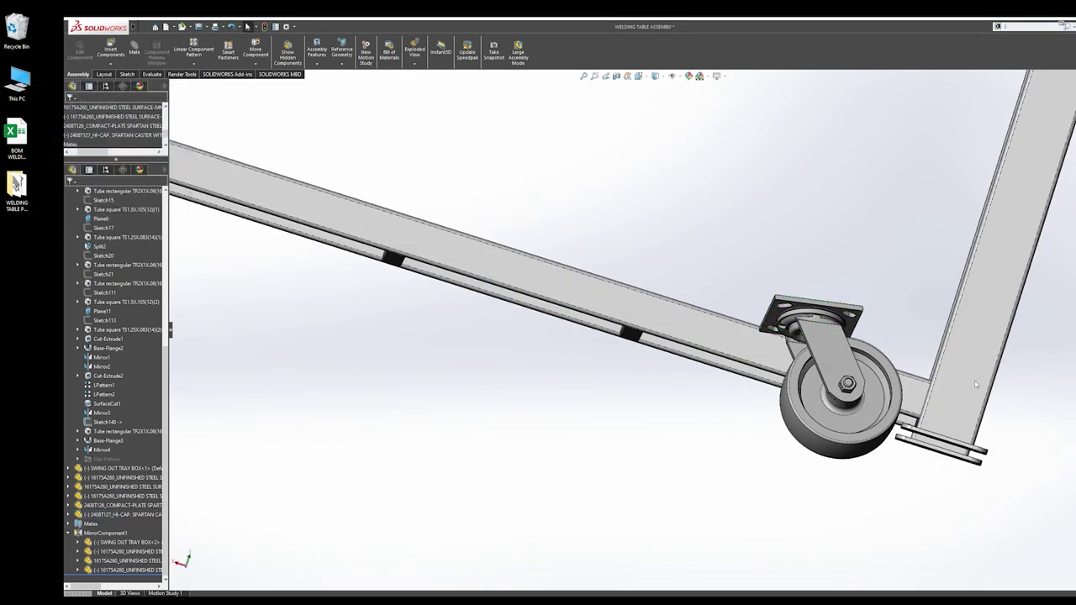
Mate the top face of the swivel caster's mounting plate coincident with the underside of the leg's foot plate.
{"action": "key", "text": "m"}
{"action": "middle_click_drag", "start_coordinate": [930, 447], "coordinate": [851, 518]}
{"action": "left_click", "coordinate": [936, 442]}
{"action": "left_click", "coordinate": [864, 253]}
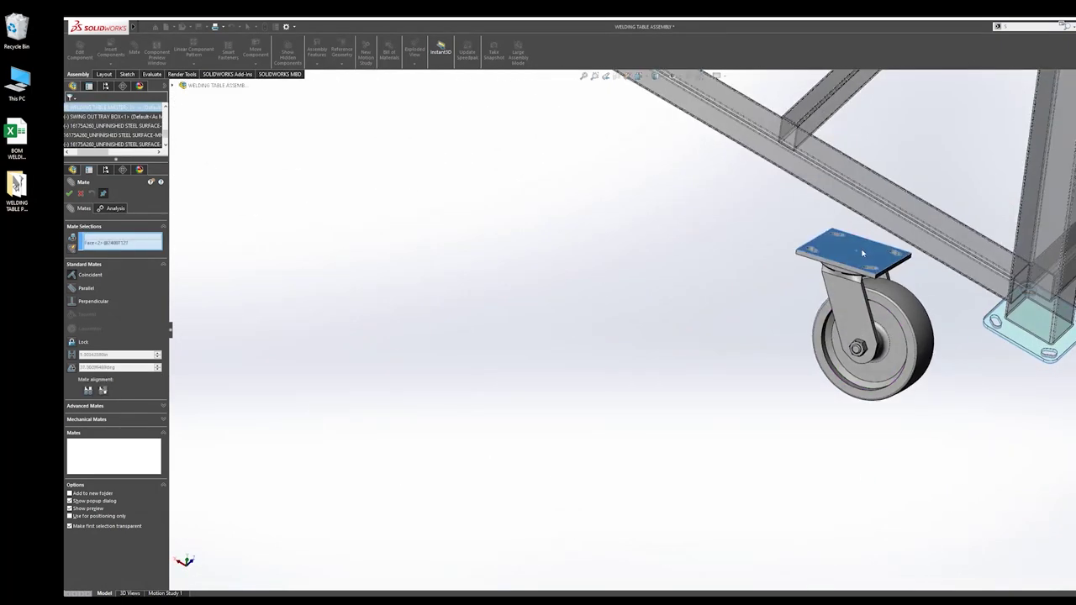
{"action": "left_click", "coordinate": [858, 260]}
{"action": "left_click", "coordinate": [949, 262]}
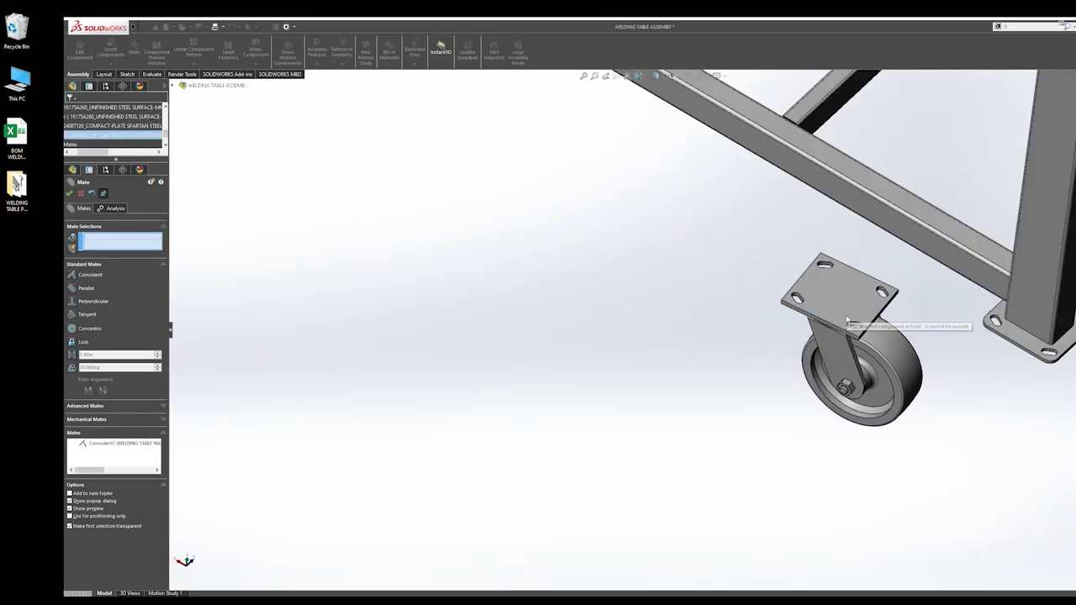
Start an advanced Width mate for centring the swivel caster's mounting plate on the leg's foot plate.
{"action": "left_click", "coordinate": [85, 407]}
{"action": "left_click", "coordinate": [85, 315]}
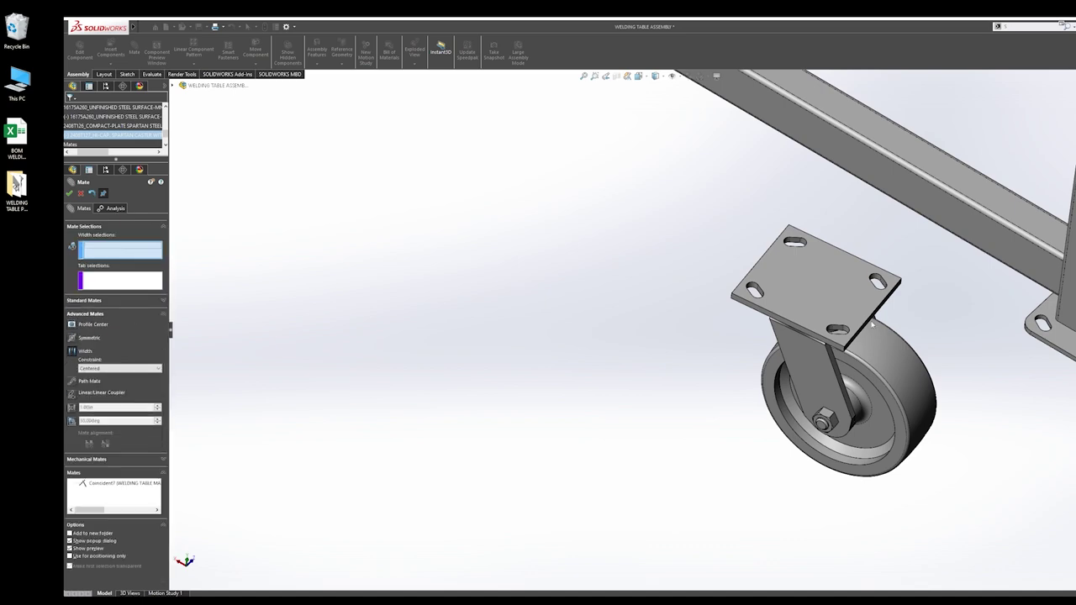
{"action": "middle_click_drag", "start_coordinate": [873, 332], "coordinate": [866, 257]}
{"action": "scroll", "coordinate": [866, 277], "scroll_direction": "down", "scroll_amount": 5}
{"action": "left_click", "coordinate": [780, 324]}
{"action": "middle_click_drag", "start_coordinate": [780, 324], "coordinate": [900, 325]}
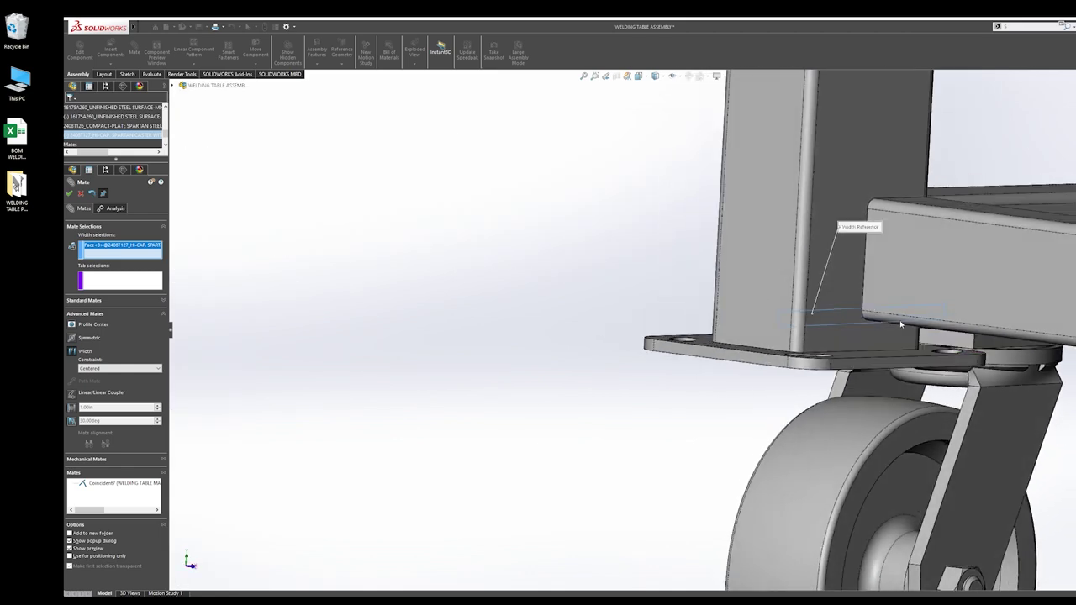
{"action": "left_click", "coordinate": [989, 342]}
{"action": "left_click", "coordinate": [989, 342]}
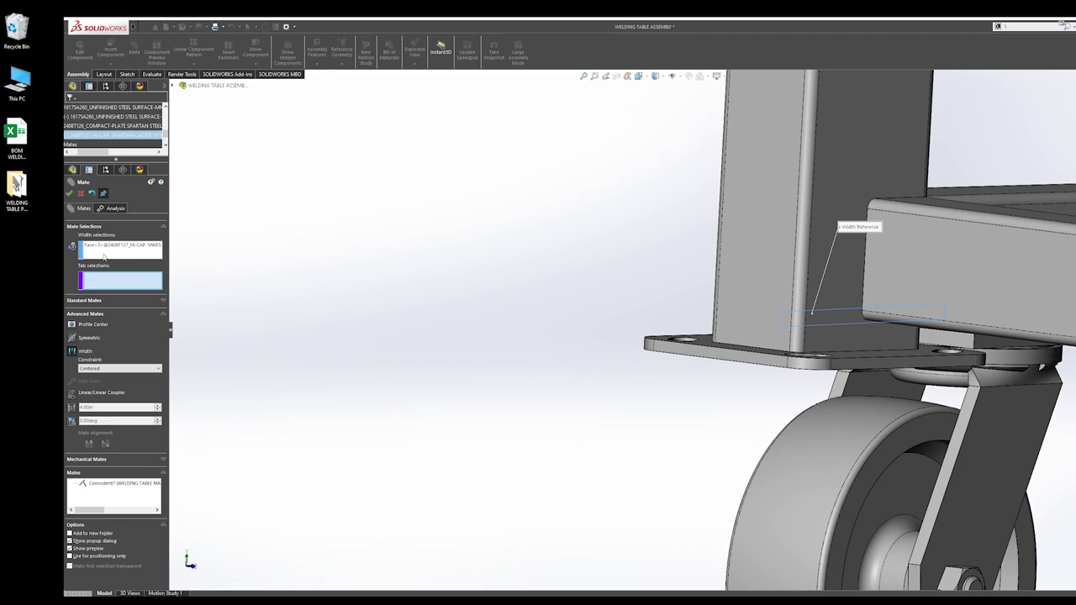
{"action": "right_click", "coordinate": [104, 256]}
{"action": "left_click", "coordinate": [127, 261]}
Apply a centered Width mate between two opposite side faces of the swivel caster's plate and the matching foot plate sides.
{"action": "scroll", "coordinate": [896, 326], "scroll_direction": "down", "scroll_amount": 4}
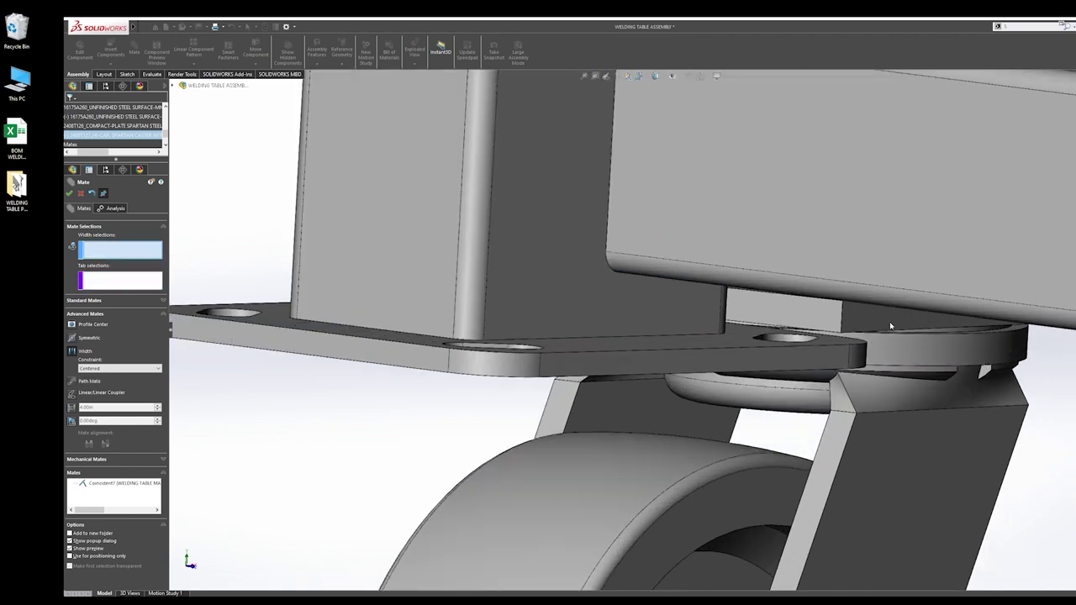
{"action": "left_click", "coordinate": [876, 321]}
{"action": "scroll", "coordinate": [877, 321], "scroll_direction": "up", "scroll_amount": 5}
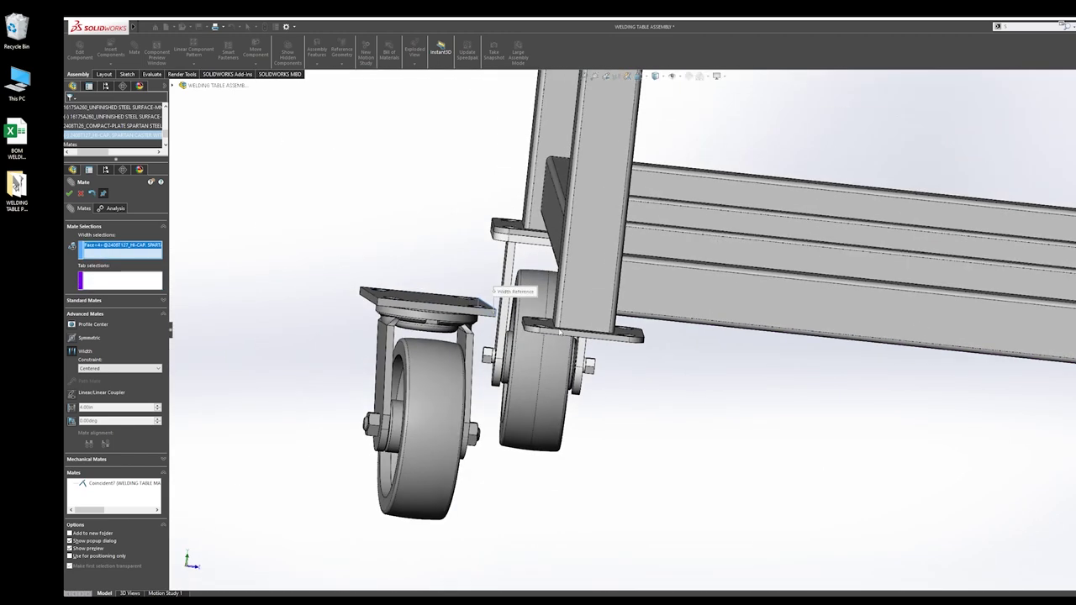
{"action": "middle_click_drag", "start_coordinate": [426, 321], "coordinate": [367, 315]}
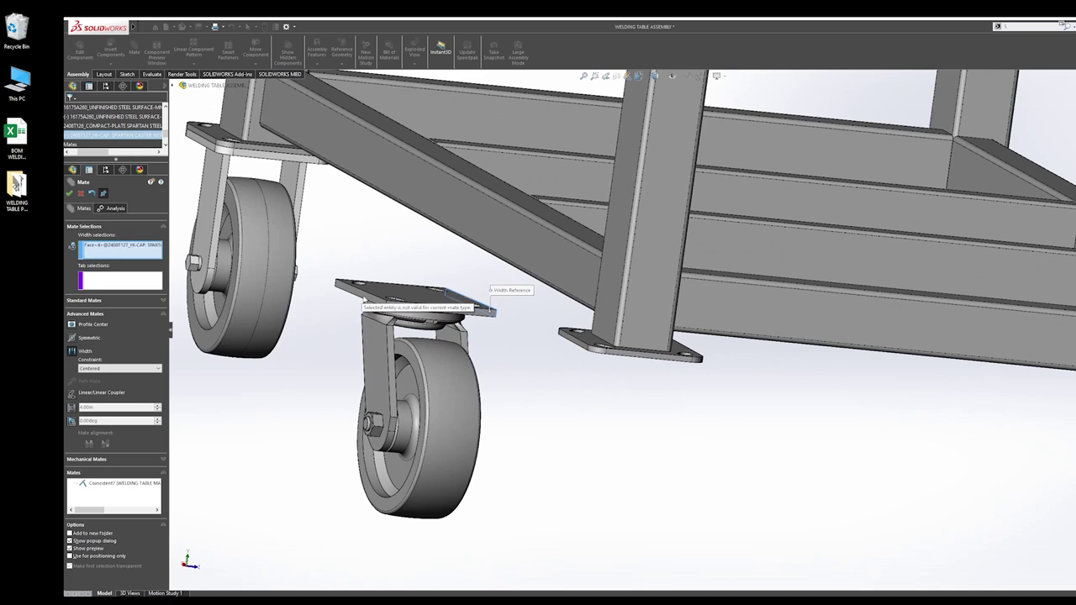
{"action": "left_click", "coordinate": [361, 294]}
{"action": "scroll", "coordinate": [606, 347], "scroll_direction": "down", "scroll_amount": 4}
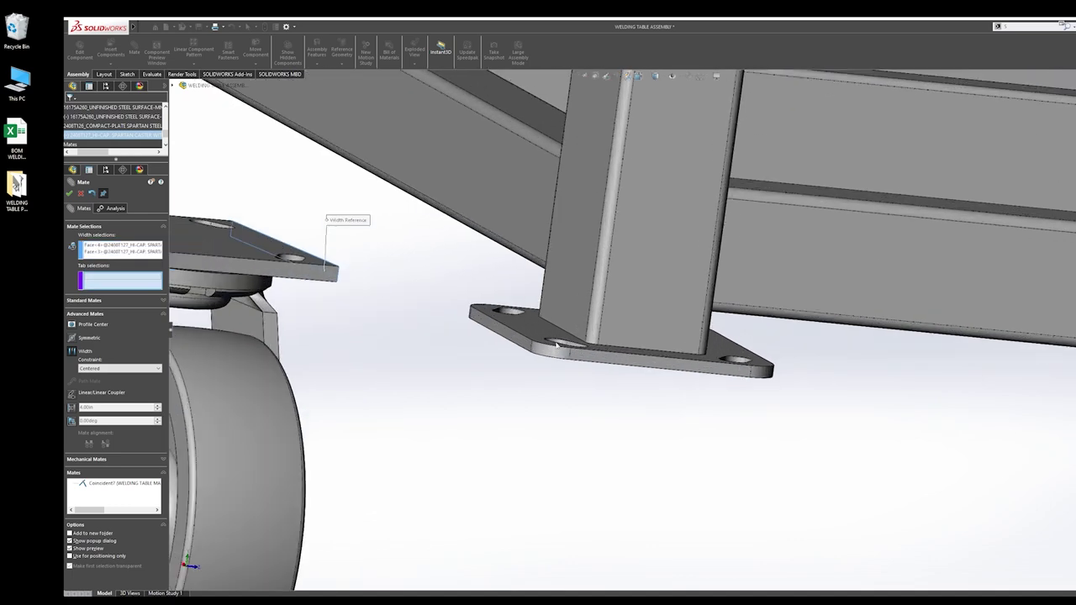
{"action": "left_click", "coordinate": [519, 339]}
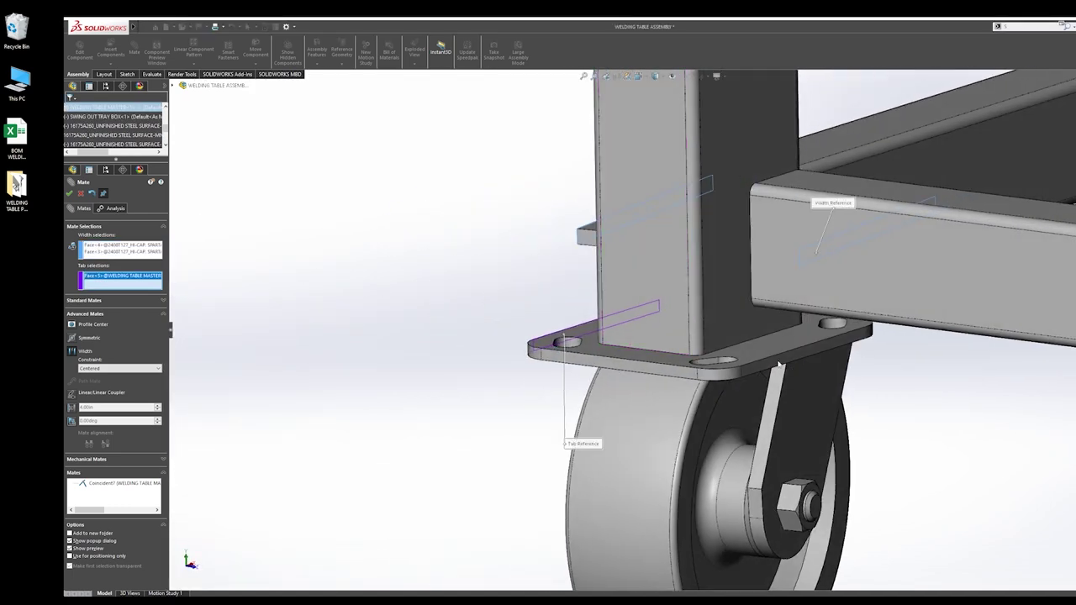
{"action": "key", "text": "Return"}
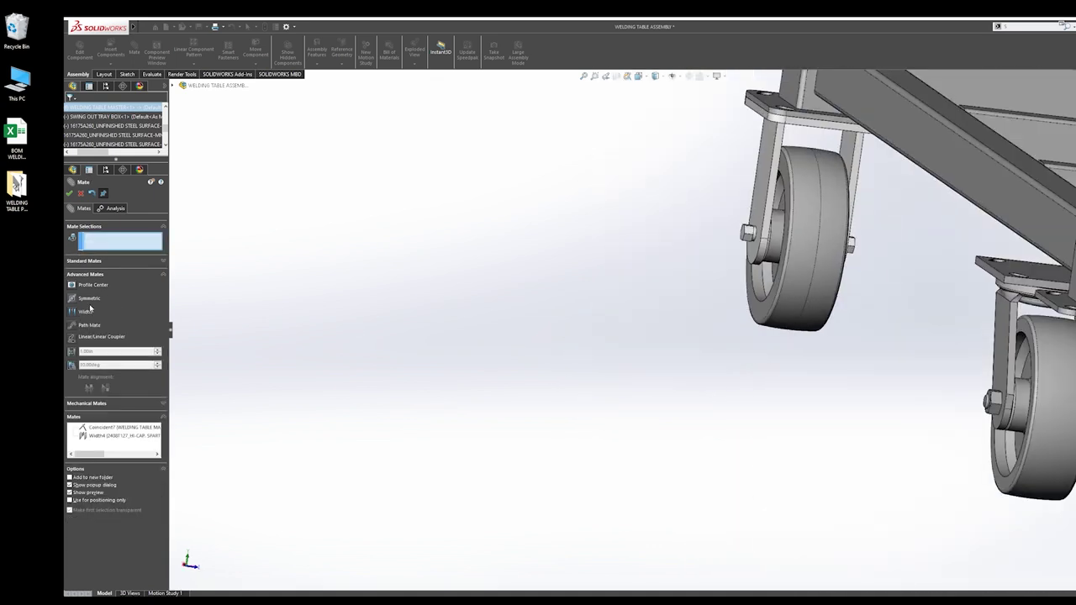
Add a second centered Width mate between the remaining pairs of side faces on the foot plate and the swivel caster's plate.
{"action": "left_click", "coordinate": [82, 312]}
{"action": "scroll", "coordinate": [911, 333], "scroll_direction": "up", "scroll_amount": 5}
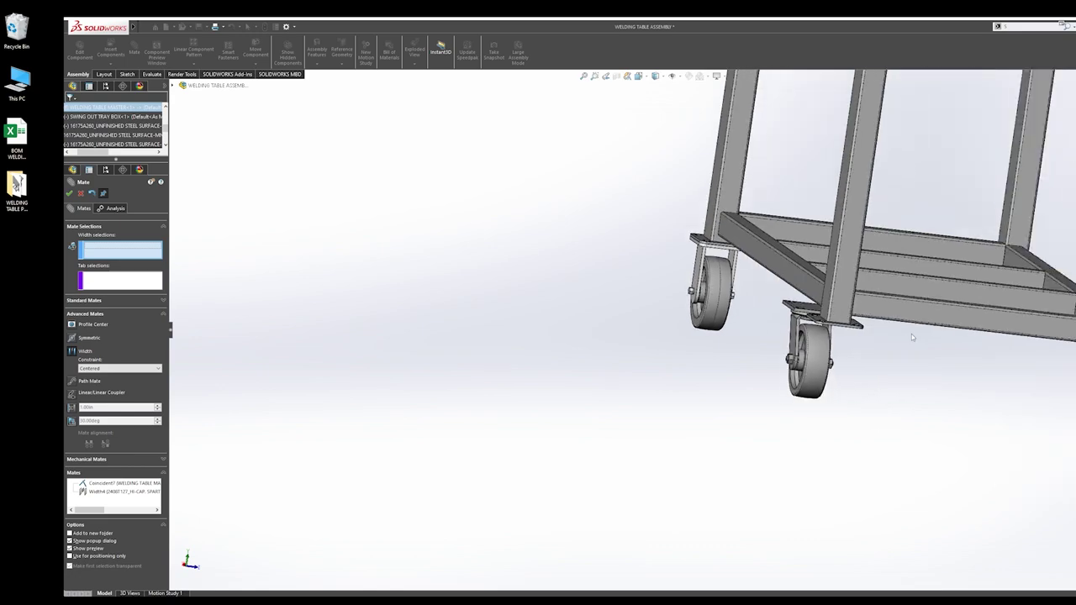
{"action": "middle_click_drag", "start_coordinate": [911, 333], "coordinate": [869, 323]}
{"action": "scroll", "coordinate": [869, 323], "scroll_direction": "down", "scroll_amount": 6}
{"action": "left_click", "coordinate": [795, 311]}
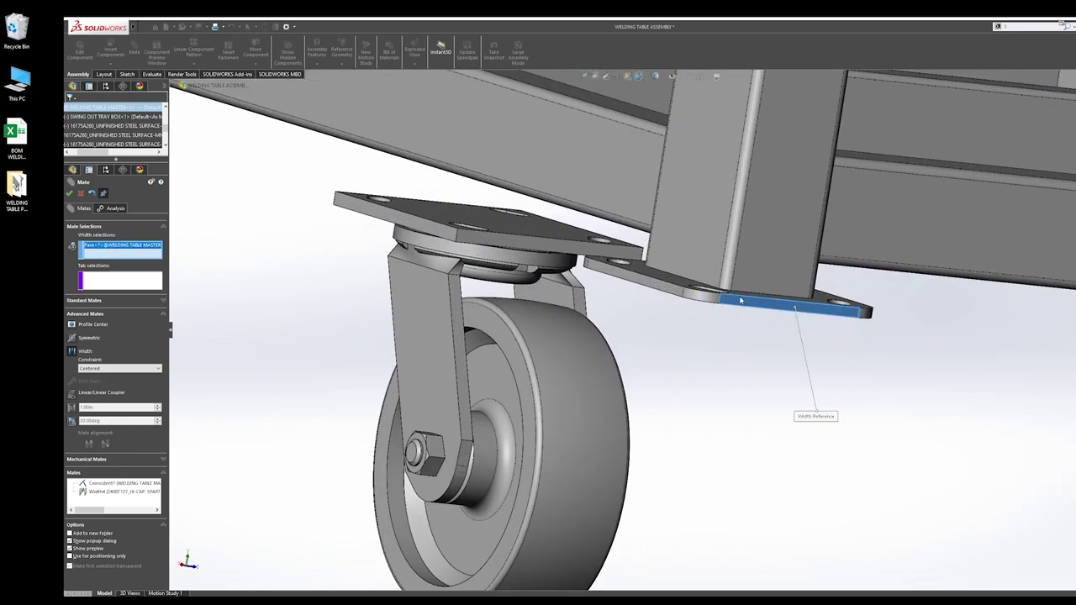
{"action": "scroll", "coordinate": [824, 315], "scroll_direction": "down", "scroll_amount": 3}
{"action": "scroll", "coordinate": [641, 311], "scroll_direction": "up", "scroll_amount": 4}
{"action": "left_click", "coordinate": [642, 311]}
{"action": "middle_click_drag", "start_coordinate": [491, 312], "coordinate": [325, 285]}
{"action": "scroll", "coordinate": [475, 311], "scroll_direction": "up", "scroll_amount": 2}
{"action": "left_click", "coordinate": [527, 312]}
{"action": "left_click", "coordinate": [301, 279]}
{"action": "right_click", "coordinate": [412, 293]}
Mirror the 2408T126 and 2408T127 casters about the Front plane onto the two opposite legs.
{"action": "middle_click_drag", "start_coordinate": [702, 305], "coordinate": [630, 473]}
{"action": "scroll", "coordinate": [892, 303], "scroll_direction": "down", "scroll_amount": 4}
{"action": "middle_click_drag", "start_coordinate": [834, 279], "coordinate": [836, 243]}
{"action": "scroll", "coordinate": [836, 243], "scroll_direction": "up", "scroll_amount": 3}
{"action": "middle_click_drag", "start_coordinate": [773, 259], "coordinate": [697, 271]}
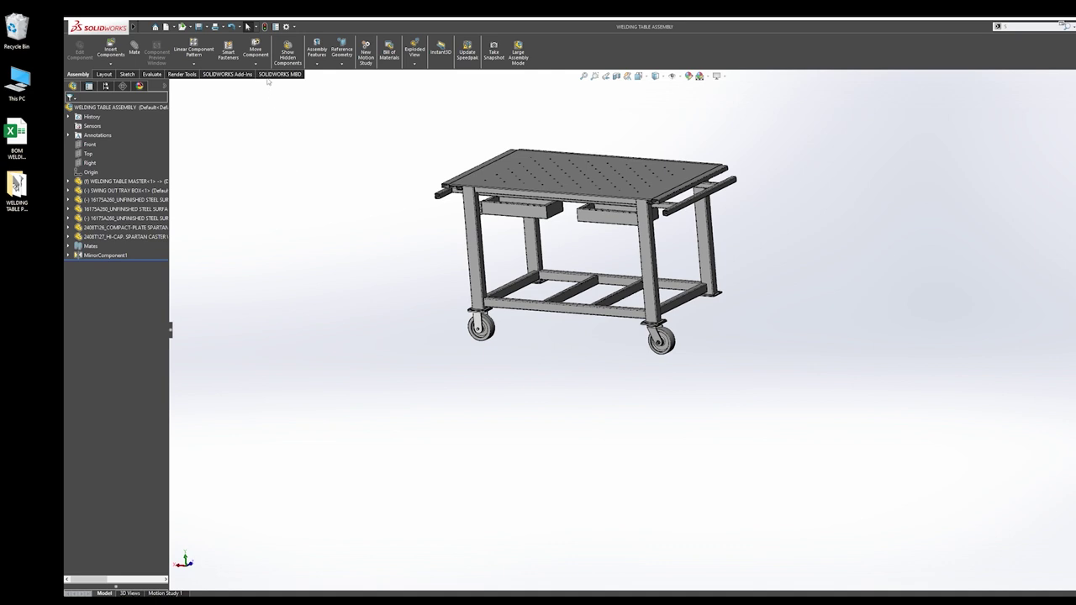
{"action": "left_click", "coordinate": [194, 64]}
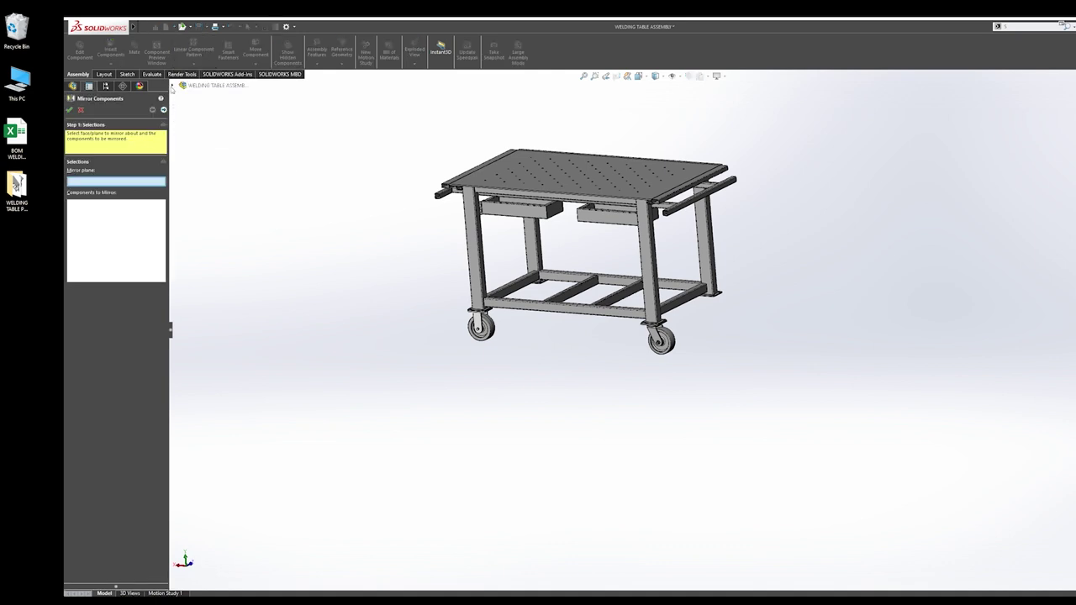
{"action": "left_click", "coordinate": [173, 85]}
{"action": "left_click", "coordinate": [204, 122]}
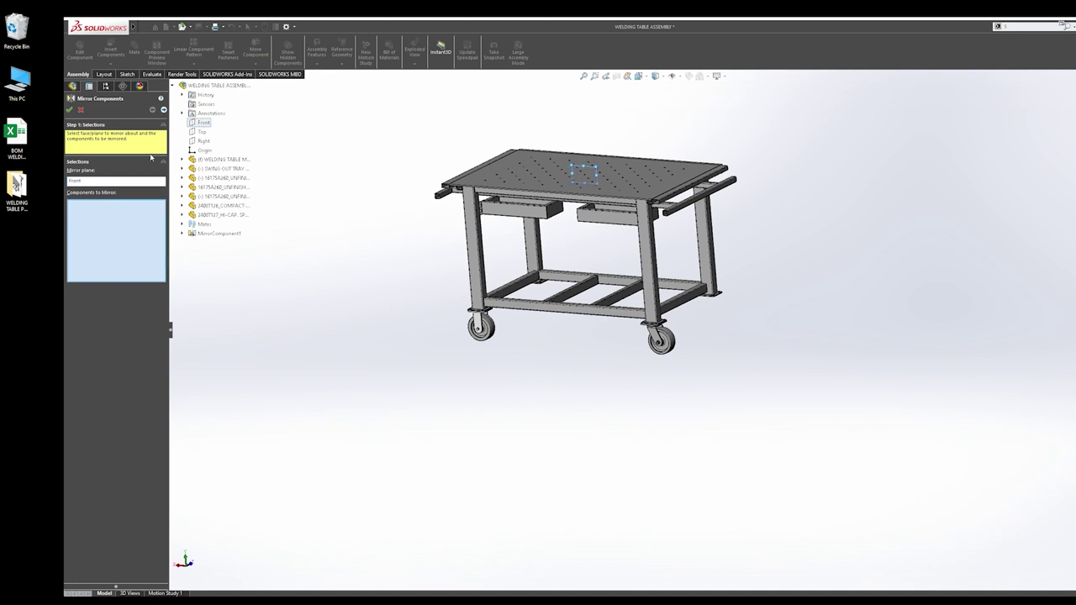
{"action": "scroll", "coordinate": [580, 341], "scroll_direction": "down", "scroll_amount": 5}
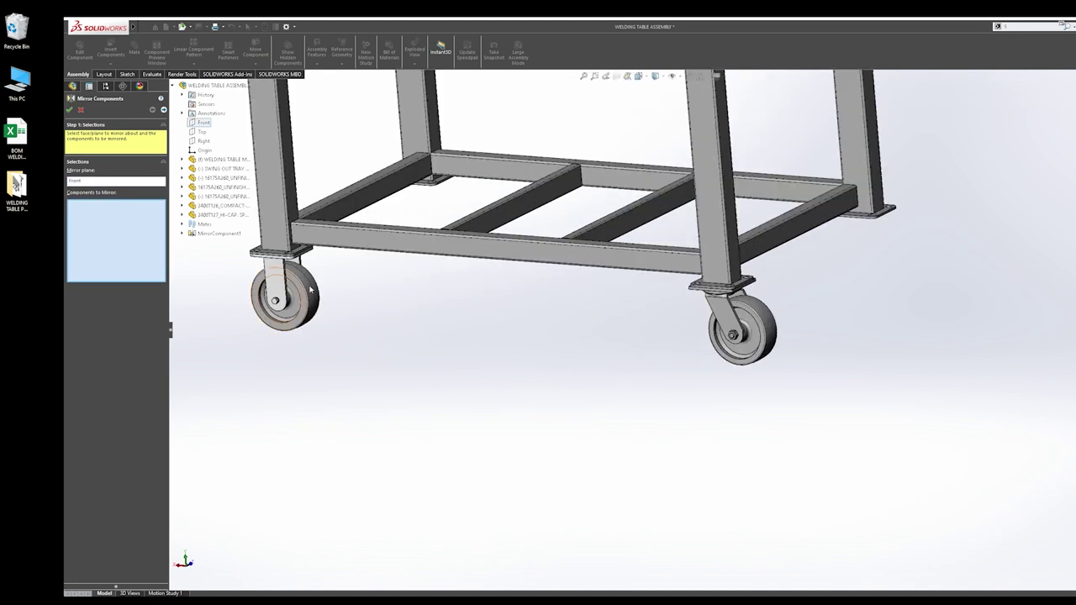
{"action": "left_click", "coordinate": [315, 290]}
{"action": "left_click", "coordinate": [752, 334]}
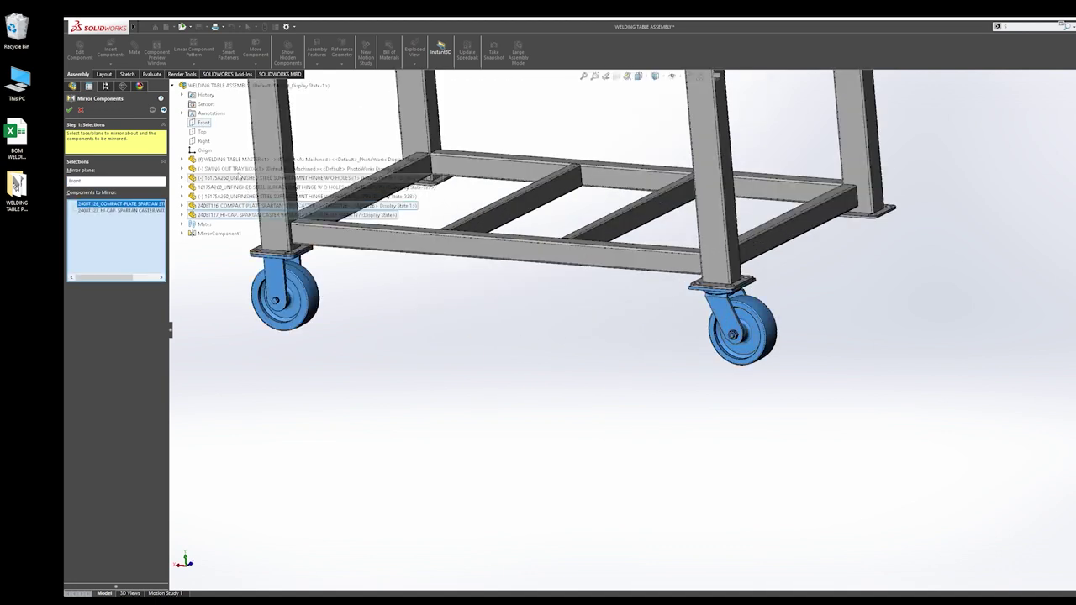
{"action": "left_click", "coordinate": [164, 111]}
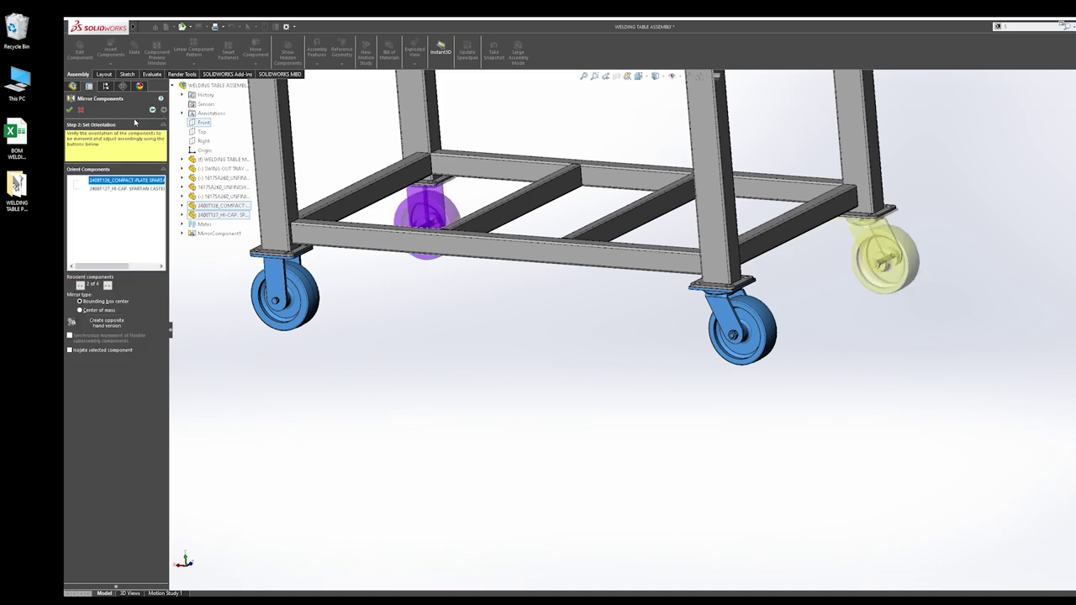
{"action": "left_click", "coordinate": [72, 111]}
{"action": "scroll", "coordinate": [458, 345], "scroll_direction": "up", "scroll_amount": 1}
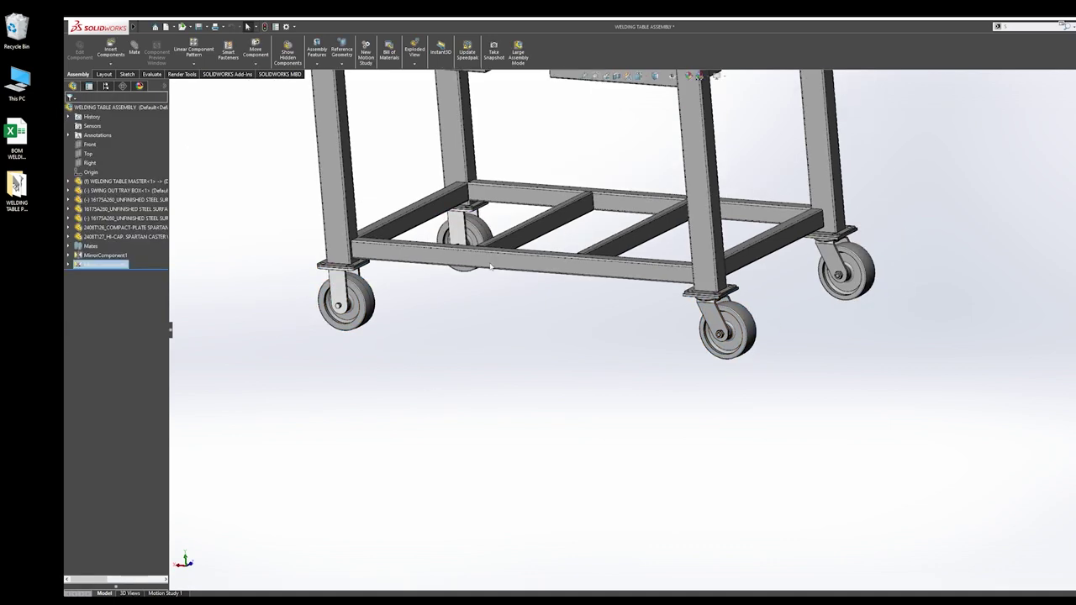
Examine the whole table with its four casters and the underside of the lower frame.
{"action": "middle_click_drag", "start_coordinate": [492, 267], "coordinate": [520, 312]}
{"action": "key", "text": "f"}
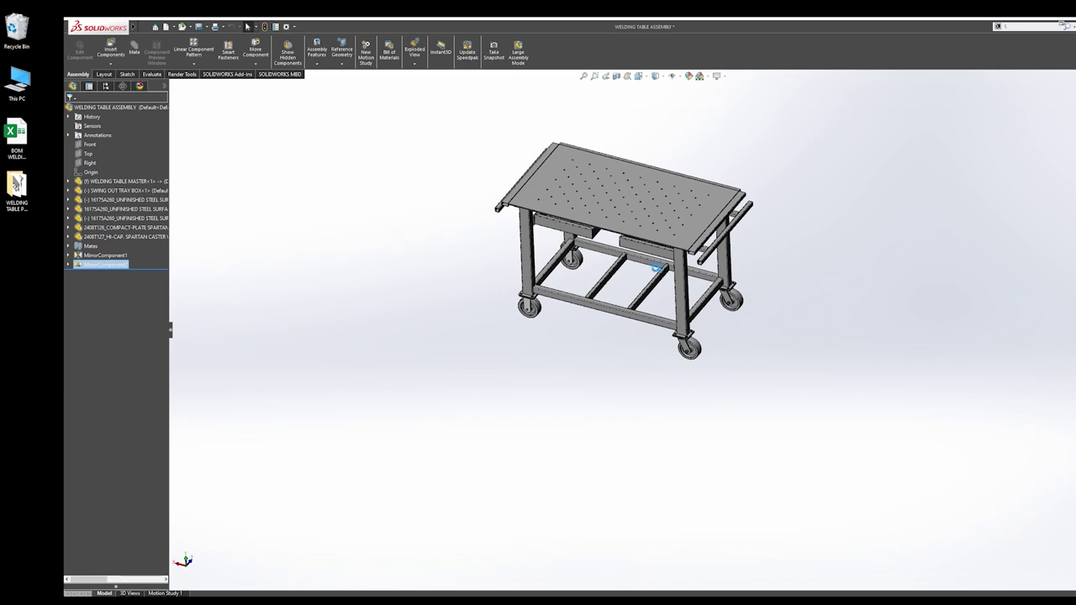
{"action": "left_click", "coordinate": [595, 326]}
{"action": "middle_click_drag", "start_coordinate": [626, 210], "coordinate": [656, 355]}
{"action": "scroll", "coordinate": [633, 263], "scroll_direction": "down", "scroll_amount": 7}
{"action": "scroll", "coordinate": [655, 355], "scroll_direction": "up", "scroll_amount": 4}
{"action": "scroll", "coordinate": [691, 398], "scroll_direction": "down", "scroll_amount": 1}
{"action": "scroll", "coordinate": [690, 397], "scroll_direction": "up", "scroll_amount": 2}
{"action": "middle_click_drag", "start_coordinate": [689, 396], "coordinate": [611, 292]}
{"action": "middle_click_drag", "start_coordinate": [619, 342], "coordinate": [578, 377]}
{"action": "scroll", "coordinate": [578, 382], "scroll_direction": "up", "scroll_amount": 5}
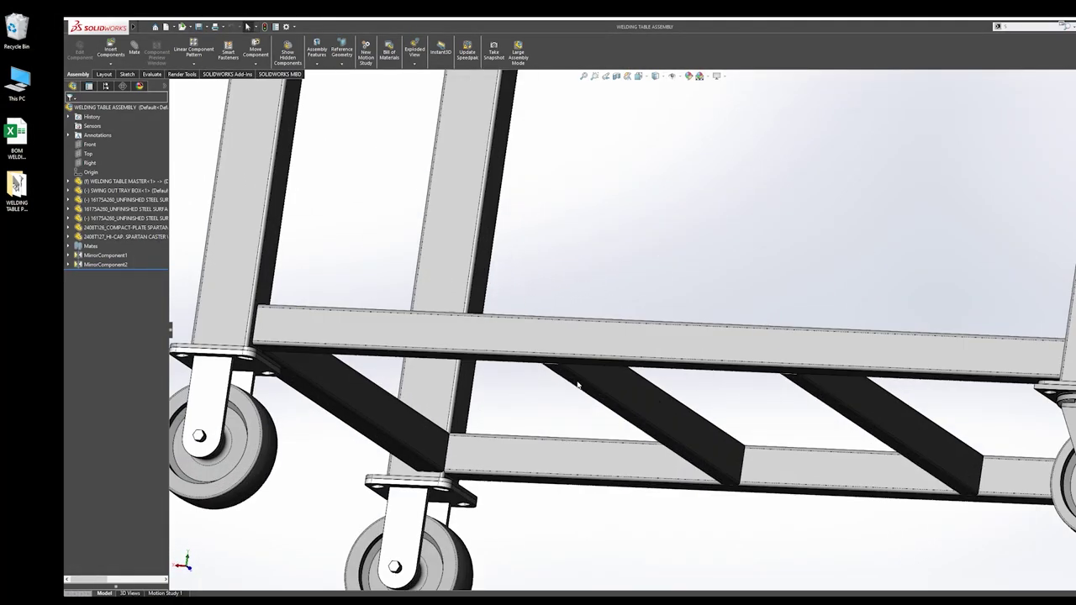
Open the WELDING TABLE MASTER part and start a sketch on the underside of a lower frame tube.
{"action": "right_click", "coordinate": [578, 383]}
{"action": "left_click", "coordinate": [586, 319]}
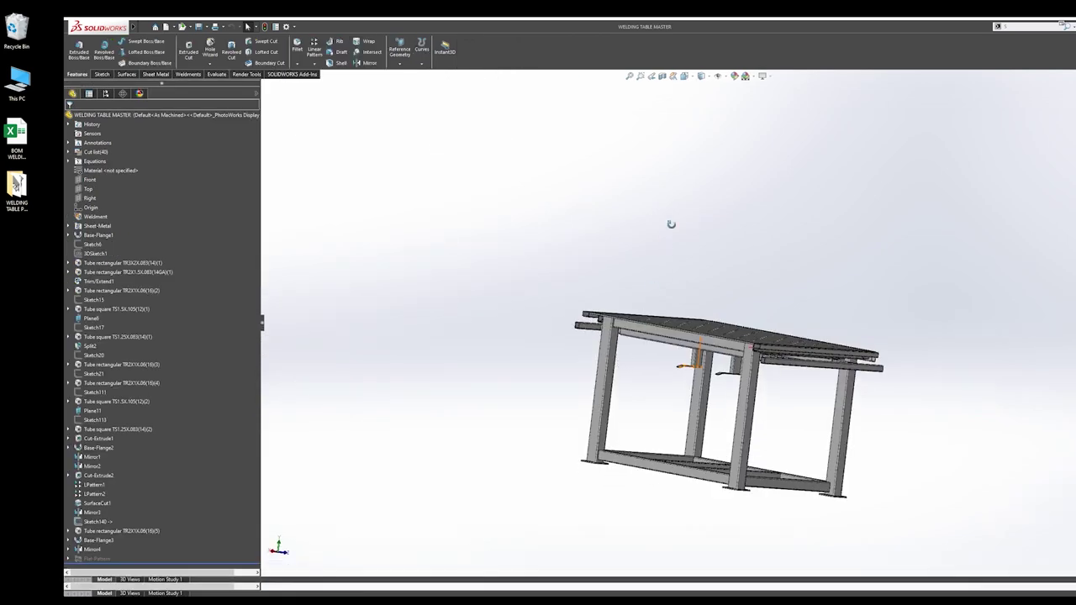
{"action": "middle_click_drag", "start_coordinate": [651, 404], "coordinate": [740, 345]}
{"action": "middle_click_drag", "start_coordinate": [828, 471], "coordinate": [736, 434]}
{"action": "scroll", "coordinate": [679, 395], "scroll_direction": "down", "scroll_amount": 10}
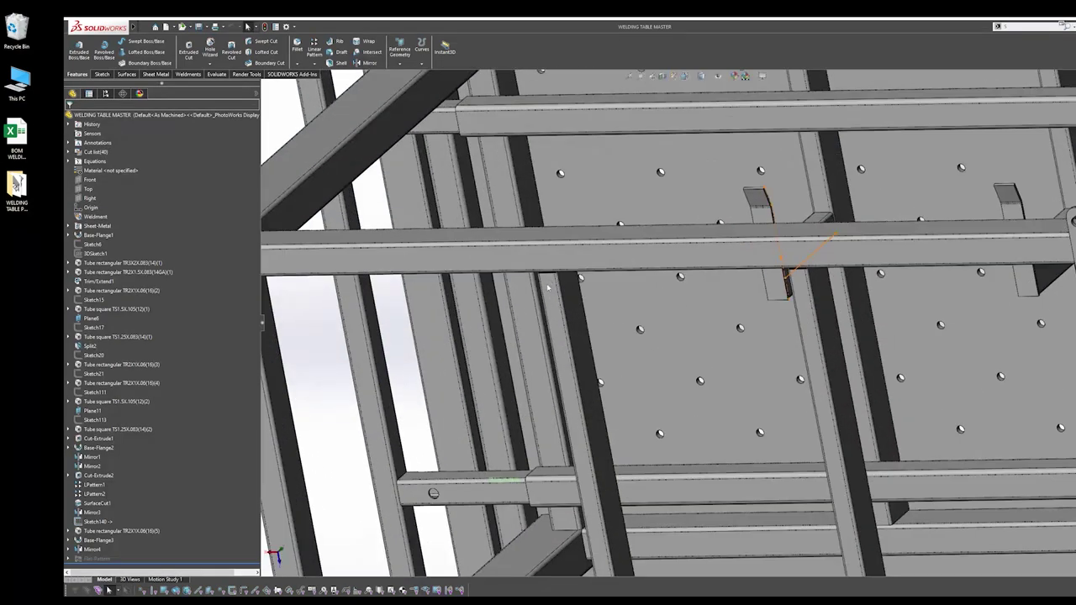
{"action": "left_click", "coordinate": [553, 292]}
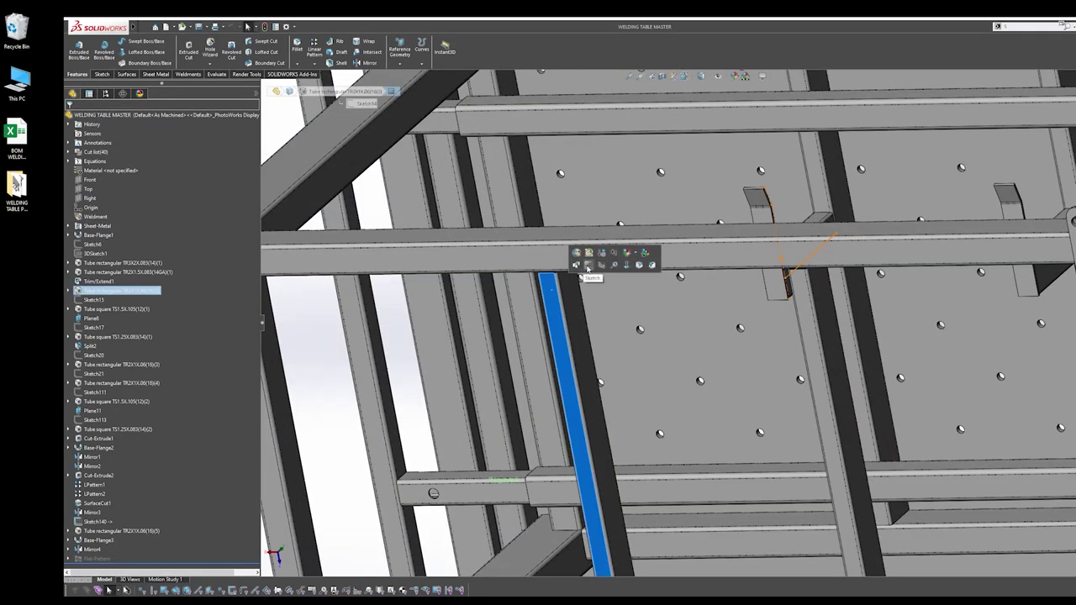
{"action": "left_click", "coordinate": [587, 267]}
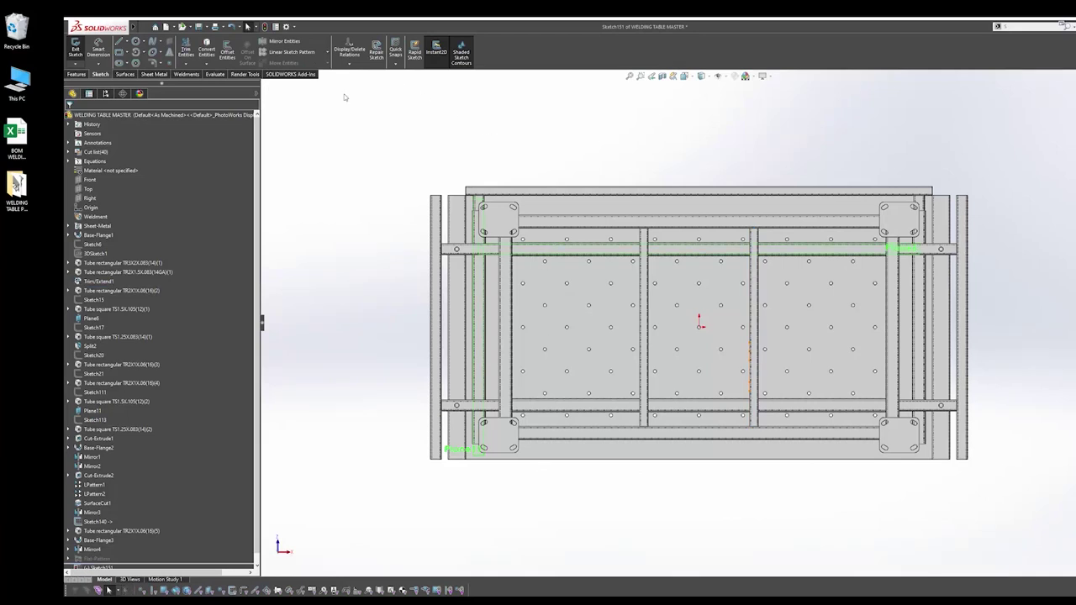
Sketch a center rectangle about 55.4 by 35.8 in, centred on the origin over the lower frame.
{"action": "left_click", "coordinate": [126, 54]}
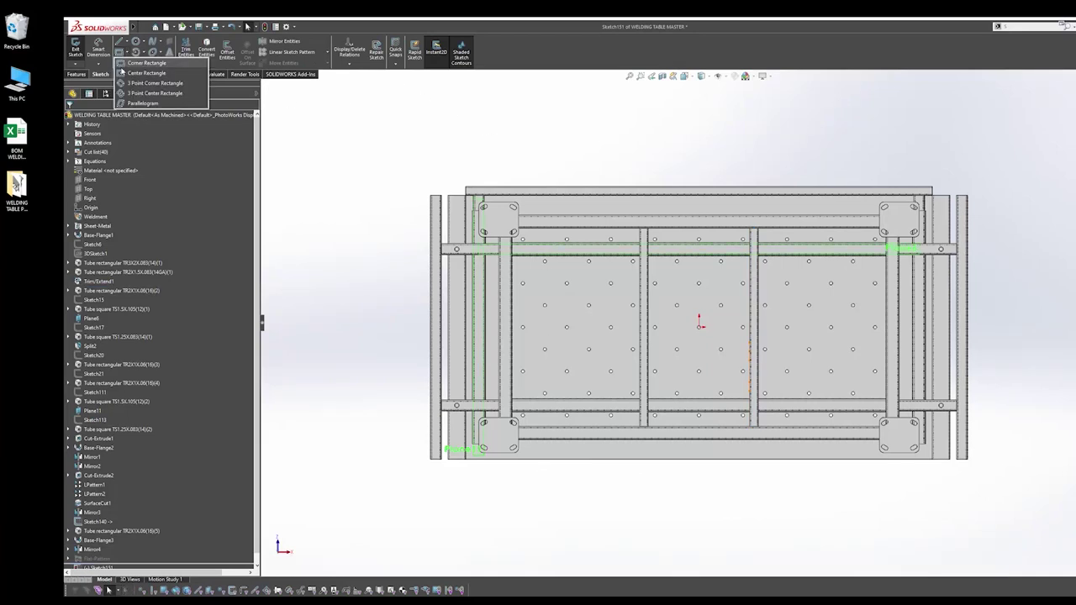
{"action": "left_click", "coordinate": [146, 73]}
{"action": "left_click", "coordinate": [699, 326]}
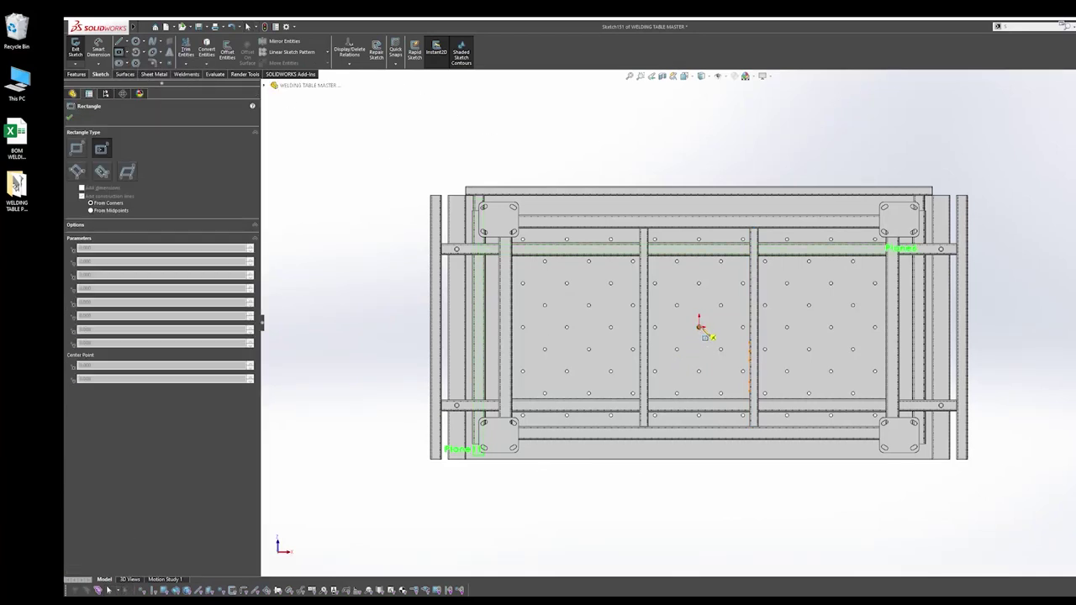
{"action": "left_click", "coordinate": [943, 484]}
{"action": "key", "text": "Escape"}
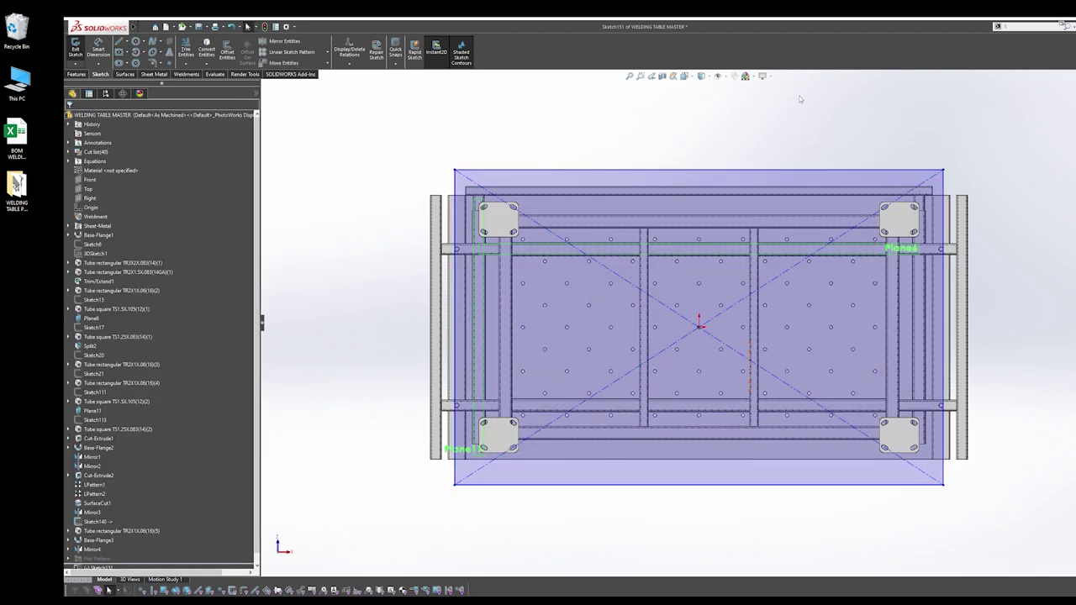
Dimension the rectangle to 44 in wide and 24 in high.
{"action": "key", "text": "s"}
{"action": "left_click", "coordinate": [818, 102]}
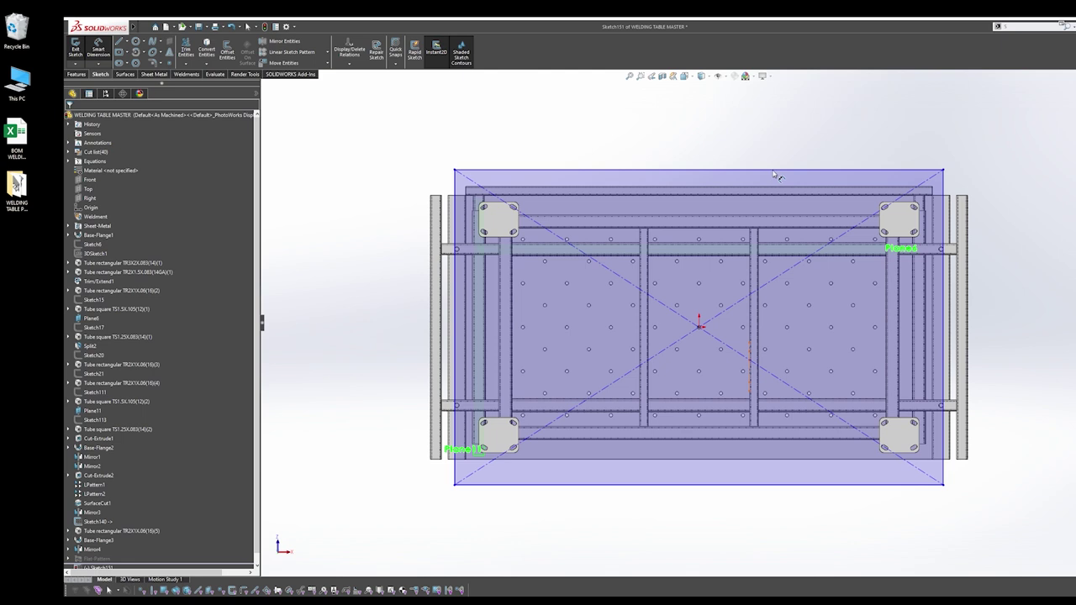
{"action": "left_click", "coordinate": [775, 174]}
{"action": "left_click", "coordinate": [773, 147]}
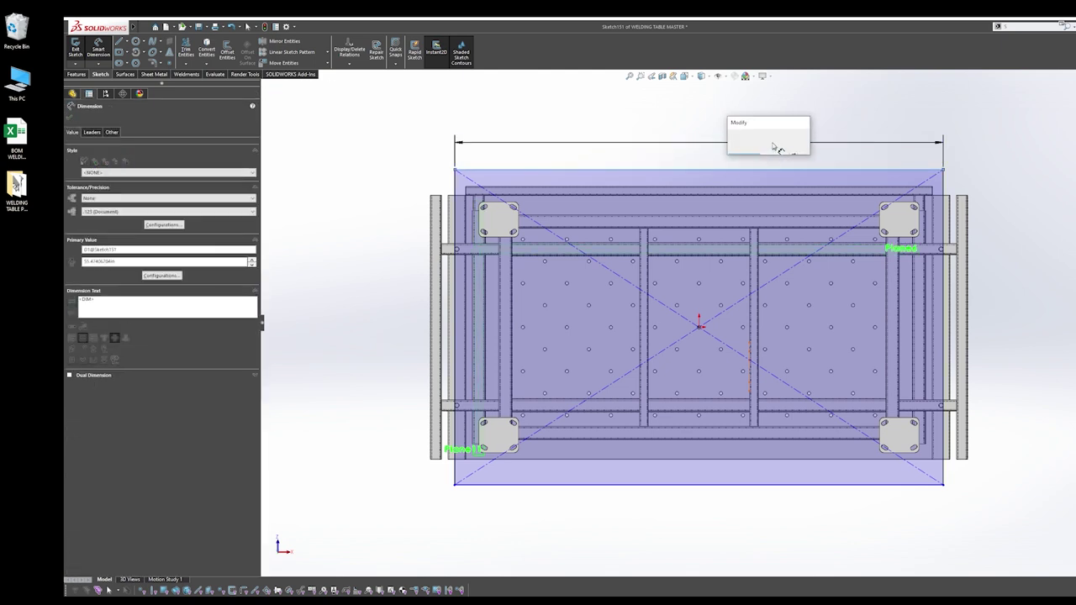
{"action": "type", "text": "44"}
{"action": "key", "text": "Return"}
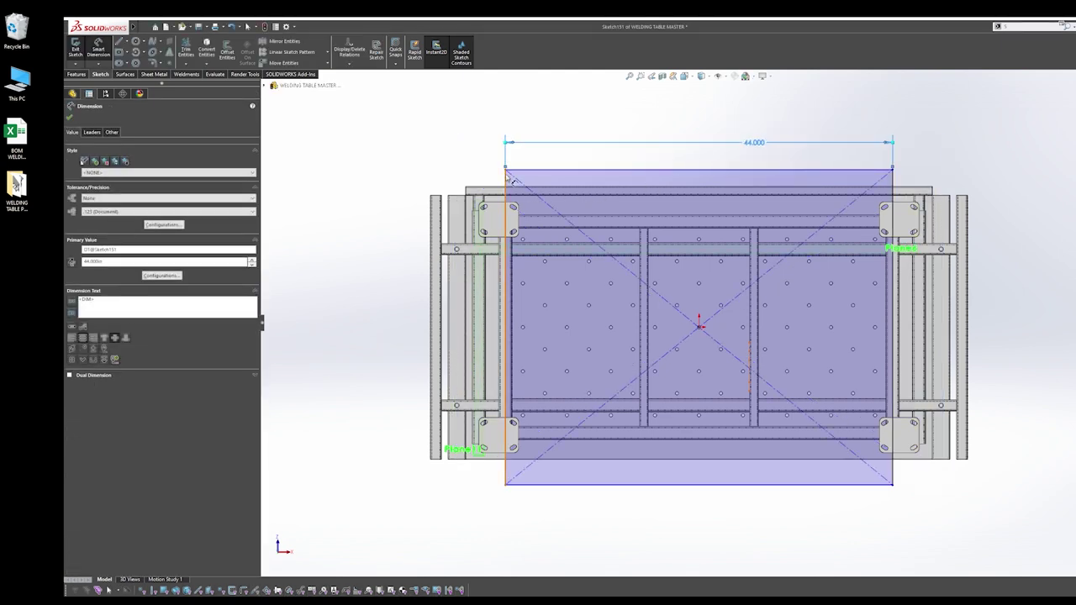
{"action": "left_click", "coordinate": [507, 181]}
{"action": "left_click", "coordinate": [443, 177]}
{"action": "left_click", "coordinate": [458, 172]}
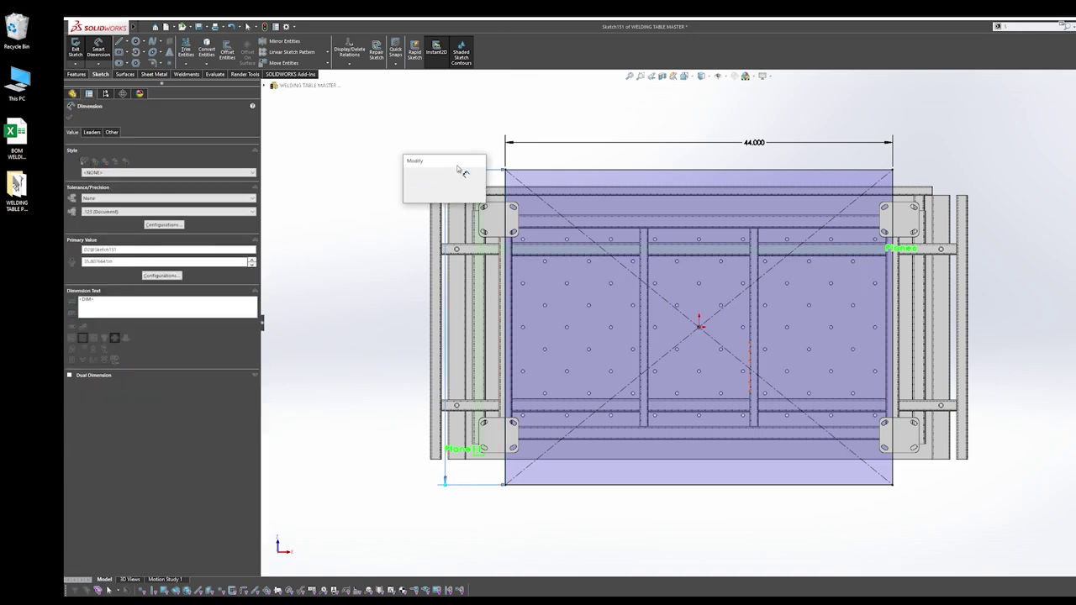
{"action": "type", "text": "24"}
{"action": "key", "text": "Return"}
Start a sheet metal Base Flange from the rectangle, overriding the default parameters with a 0.060 in thickness.
{"action": "scroll", "coordinate": [659, 210], "scroll_direction": "down", "scroll_amount": 4}
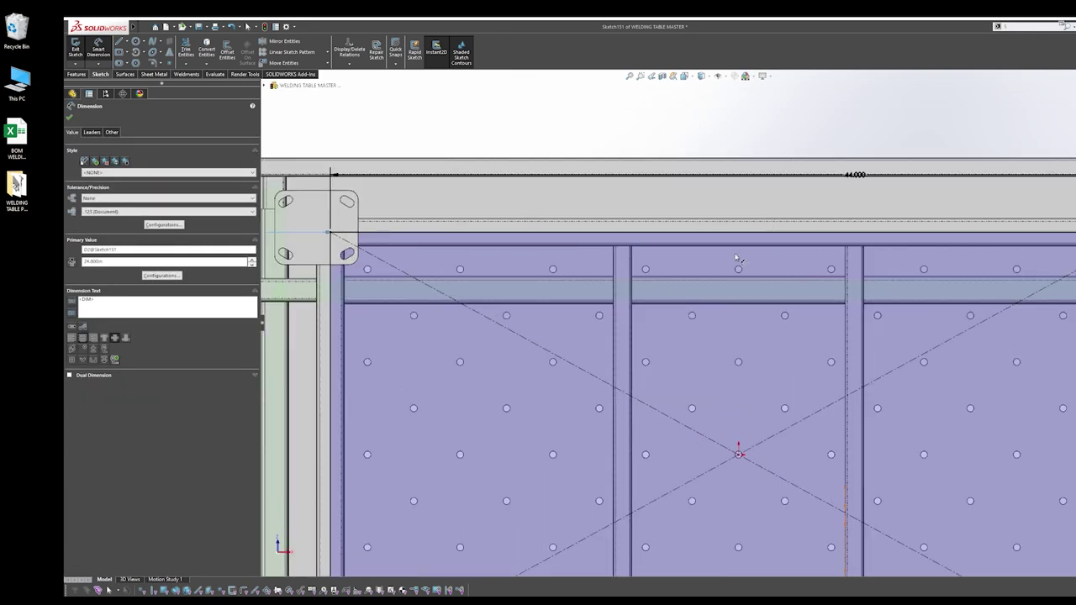
{"action": "scroll", "coordinate": [678, 245], "scroll_direction": "up", "scroll_amount": 4}
{"action": "middle_click_drag", "start_coordinate": [677, 263], "coordinate": [647, 370]}
{"action": "key", "text": "Escape"}
{"action": "left_click", "coordinate": [124, 75]}
{"action": "left_click", "coordinate": [77, 76]}
{"action": "left_click", "coordinate": [156, 74]}
{"action": "left_click", "coordinate": [79, 49]}
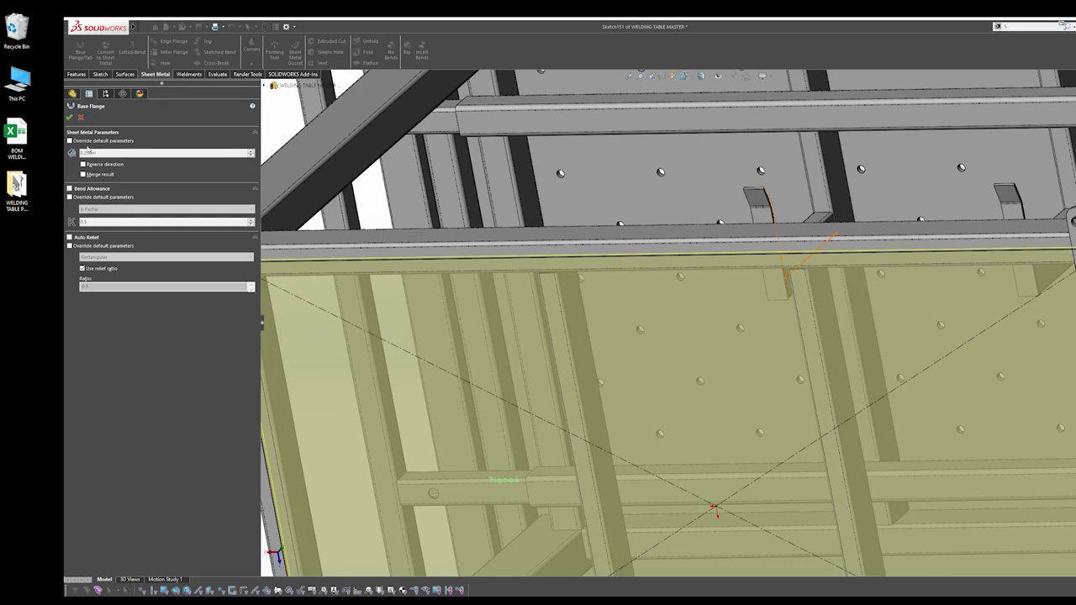
{"action": "left_click", "coordinate": [84, 143]}
{"action": "type", "text": ".060"}
Reverse the 0.060 in base flange's direction so the plate sits below the lower frame tubes, and finish the flange.
{"action": "scroll", "coordinate": [554, 281], "scroll_direction": "up", "scroll_amount": 8}
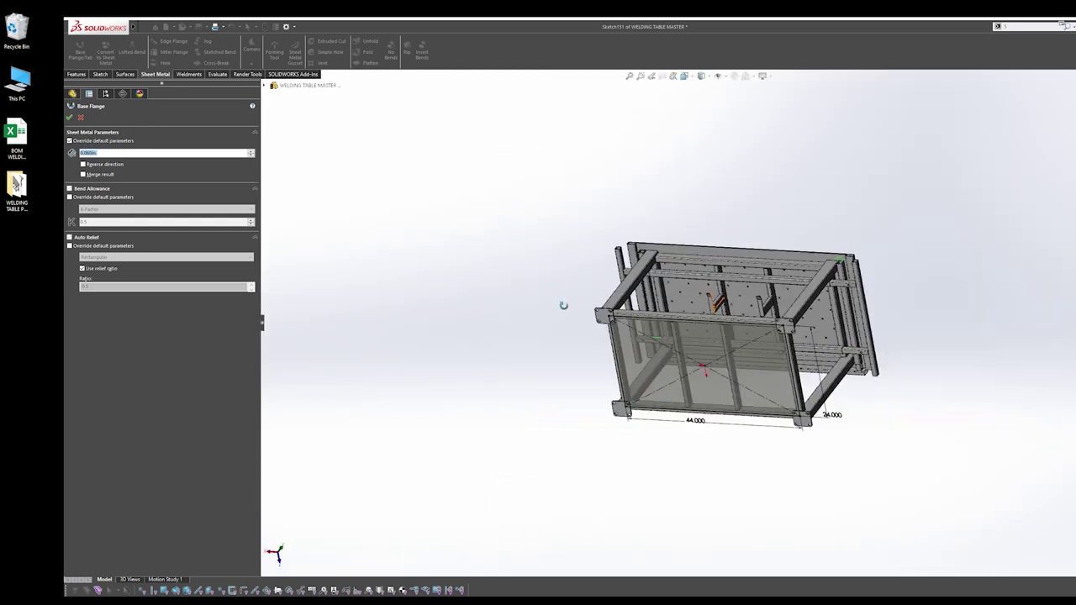
{"action": "middle_click_drag", "start_coordinate": [554, 281], "coordinate": [568, 471]}
{"action": "key", "text": "space"}
{"action": "left_click", "coordinate": [556, 394]}
{"action": "scroll", "coordinate": [543, 440], "scroll_direction": "down", "scroll_amount": 7}
{"action": "scroll", "coordinate": [544, 438], "scroll_direction": "down", "scroll_amount": 3}
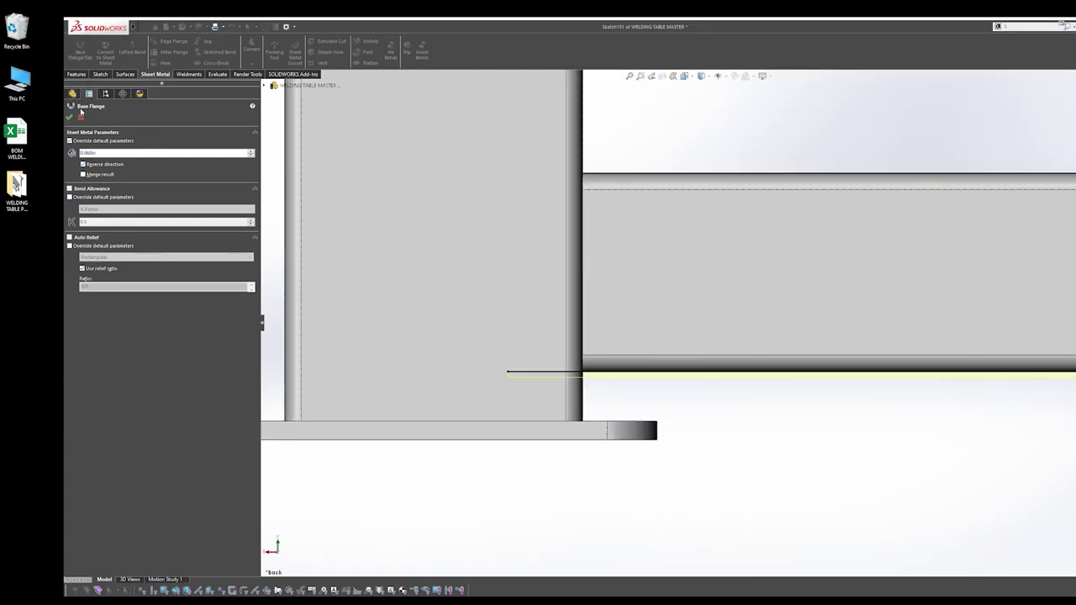
{"action": "scroll", "coordinate": [717, 219], "scroll_direction": "up", "scroll_amount": 5}
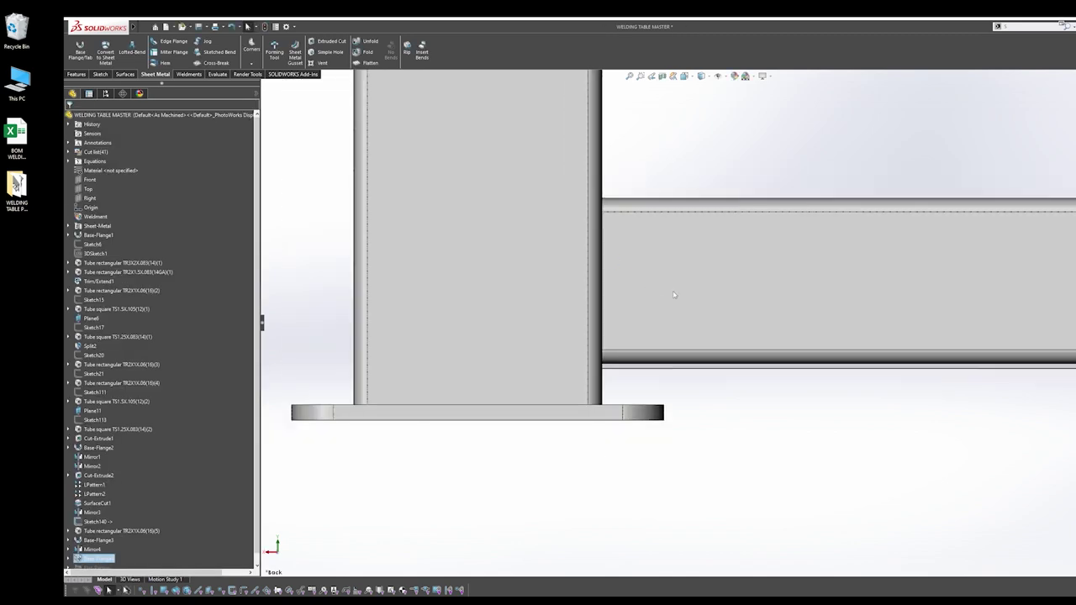
{"action": "middle_click_drag", "start_coordinate": [717, 219], "coordinate": [751, 377]}
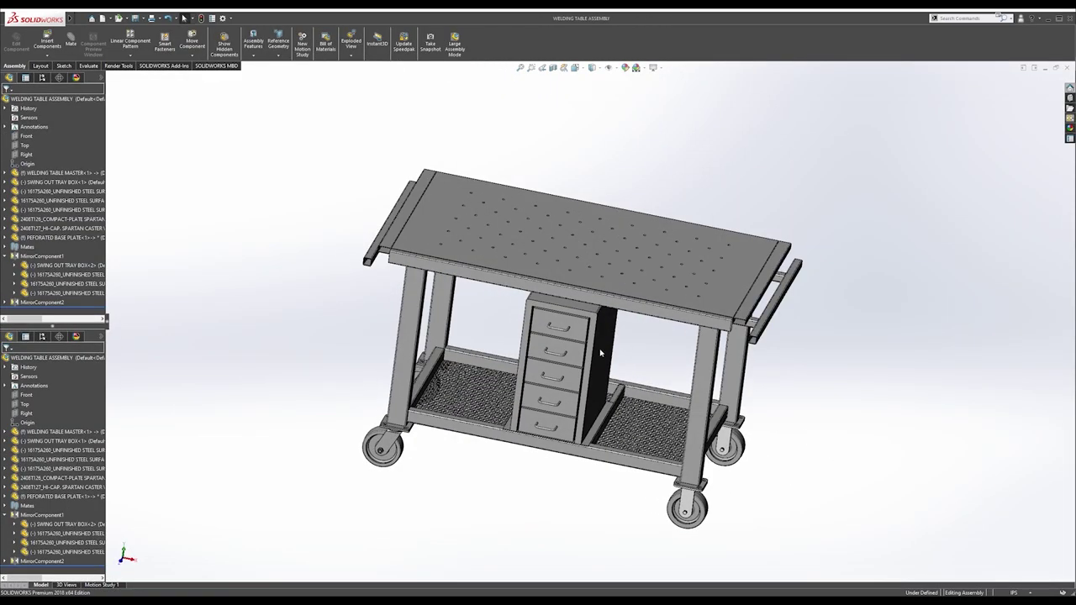
{"action": "middle_click_drag", "start_coordinate": [600, 353], "coordinate": [573, 396]}
{"action": "scroll", "coordinate": [623, 418], "scroll_direction": "down", "scroll_amount": 2}
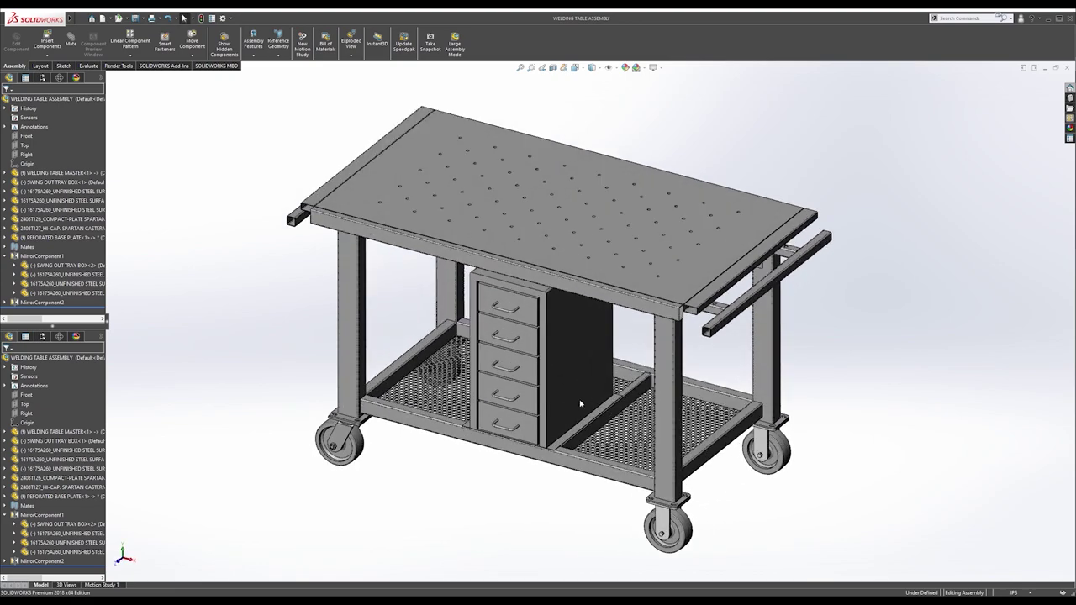
{"action": "middle_click_drag", "start_coordinate": [577, 403], "coordinate": [526, 313]}
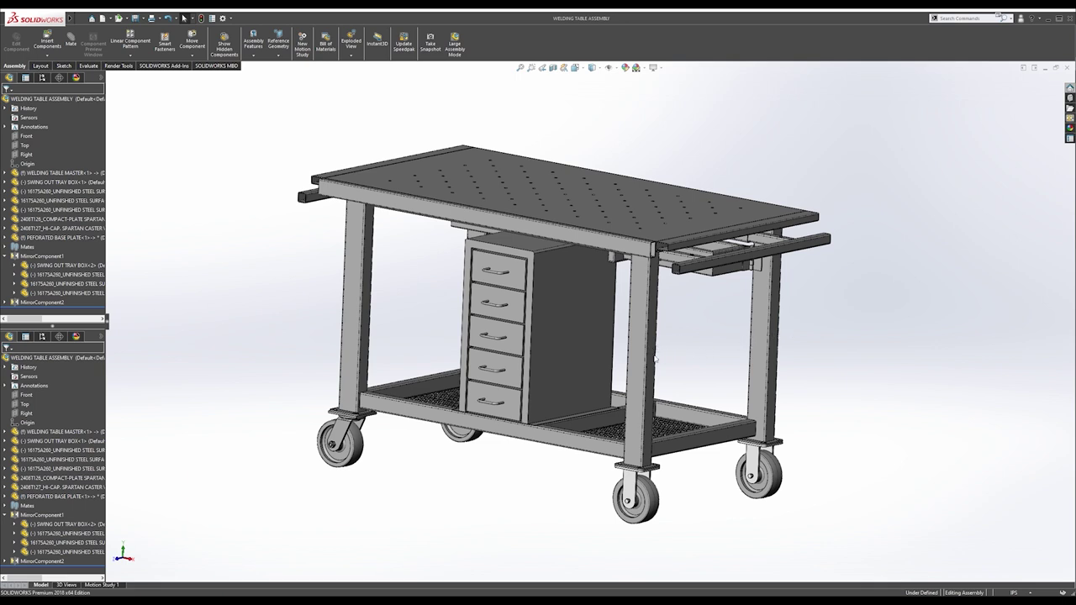
{"action": "middle_click_drag", "start_coordinate": [399, 305], "coordinate": [519, 322]}
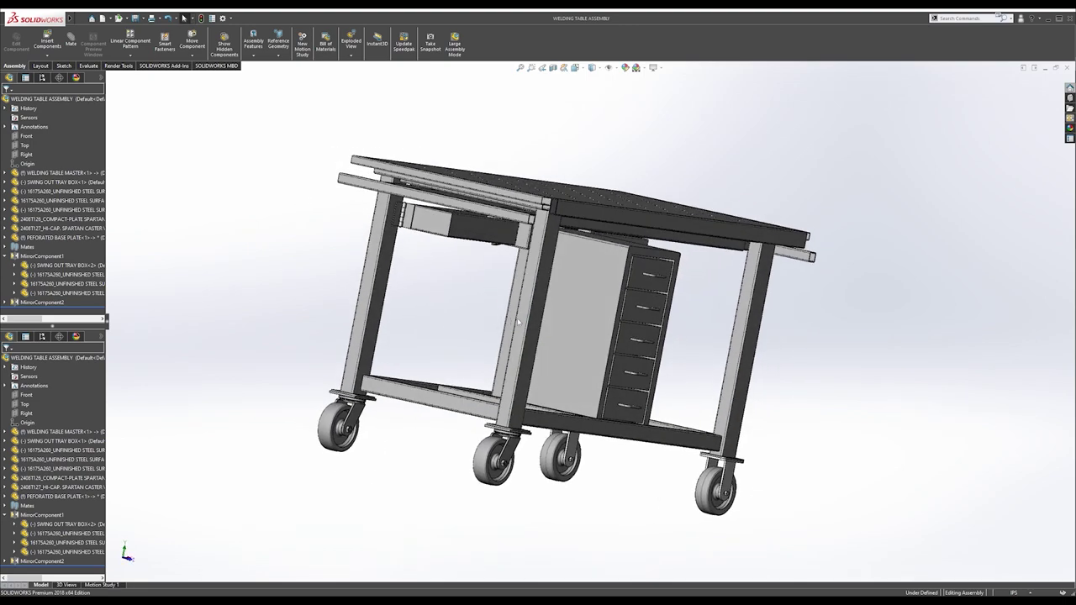
{"action": "middle_click_drag", "start_coordinate": [394, 291], "coordinate": [398, 343]}
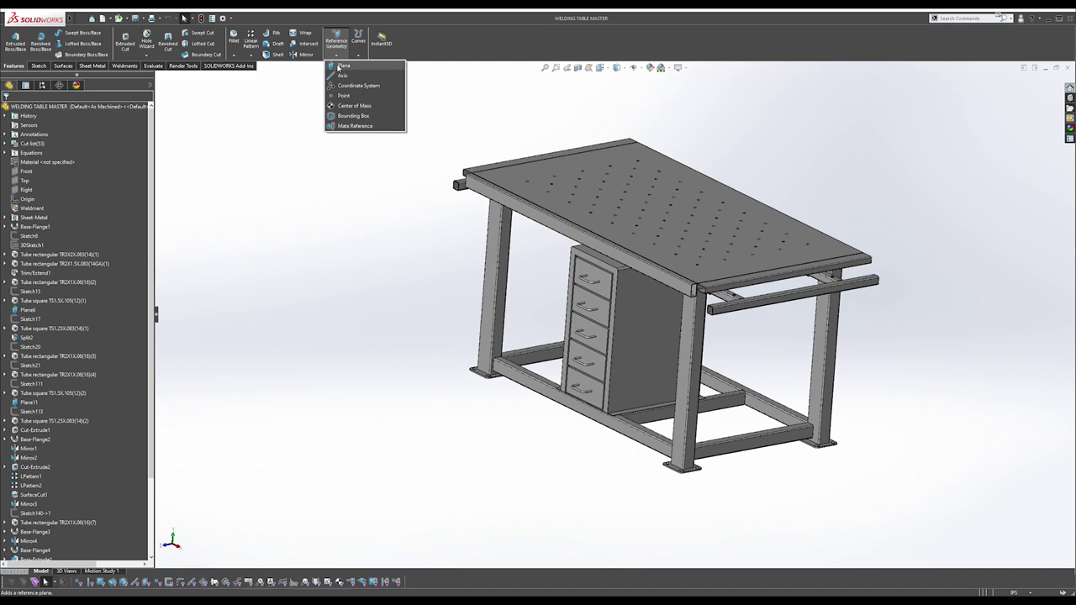
Create a reference plane offset 19 in upward from the bottom face of a leg's foot plate.
{"action": "left_click", "coordinate": [339, 67]}
{"action": "middle_click_drag", "start_coordinate": [610, 369], "coordinate": [670, 321]}
{"action": "scroll", "coordinate": [737, 414], "scroll_direction": "down", "scroll_amount": 4}
{"action": "middle_click_drag", "start_coordinate": [693, 433], "coordinate": [693, 410]}
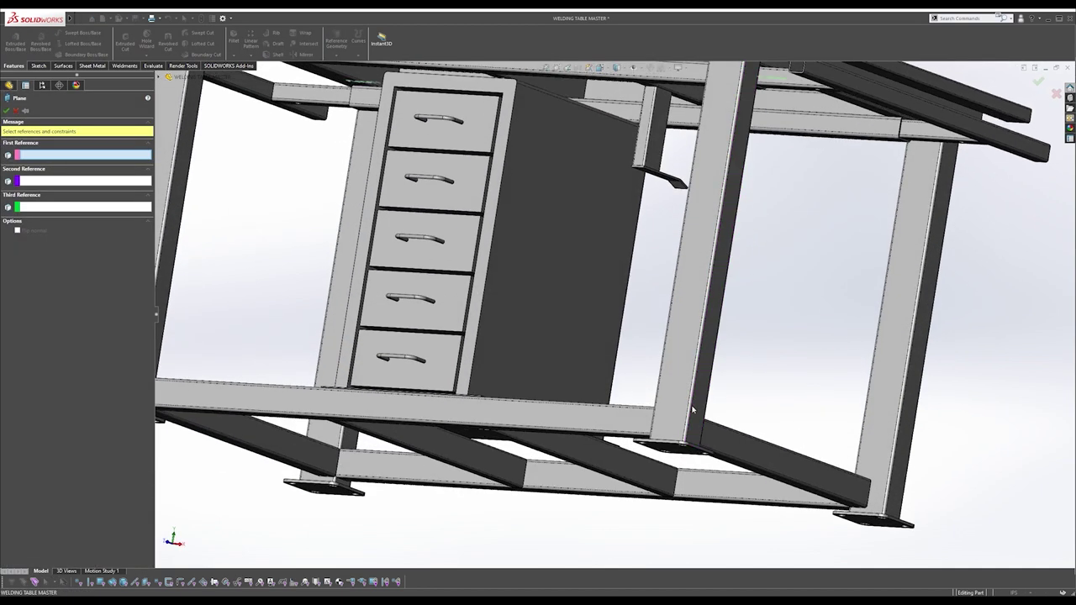
{"action": "left_click", "coordinate": [674, 449]}
{"action": "middle_click_drag", "start_coordinate": [674, 451], "coordinate": [671, 459]}
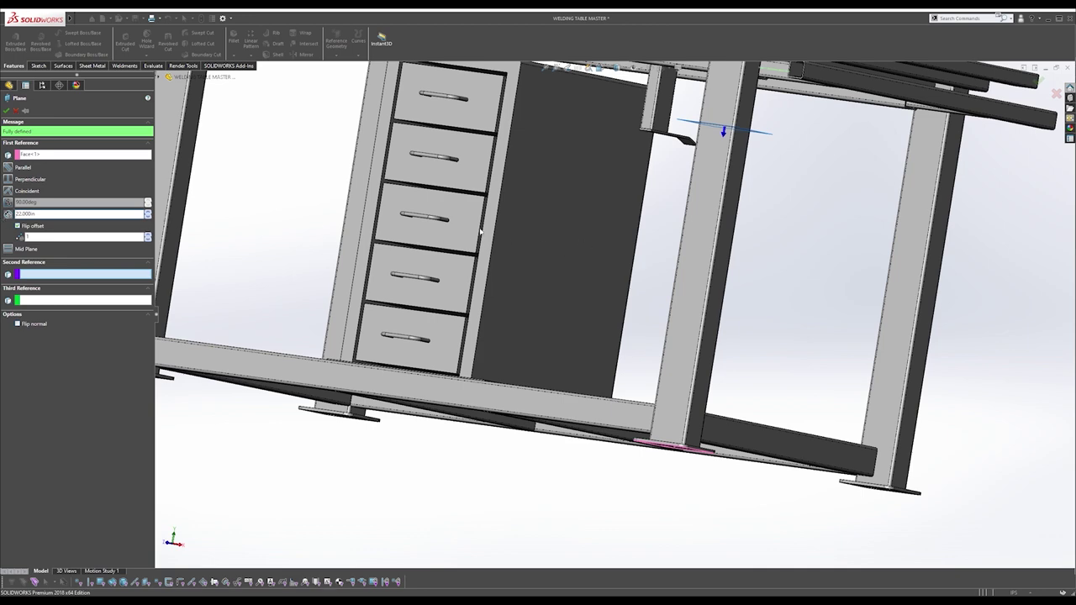
{"action": "scroll", "coordinate": [481, 231], "scroll_direction": "up", "scroll_amount": 5}
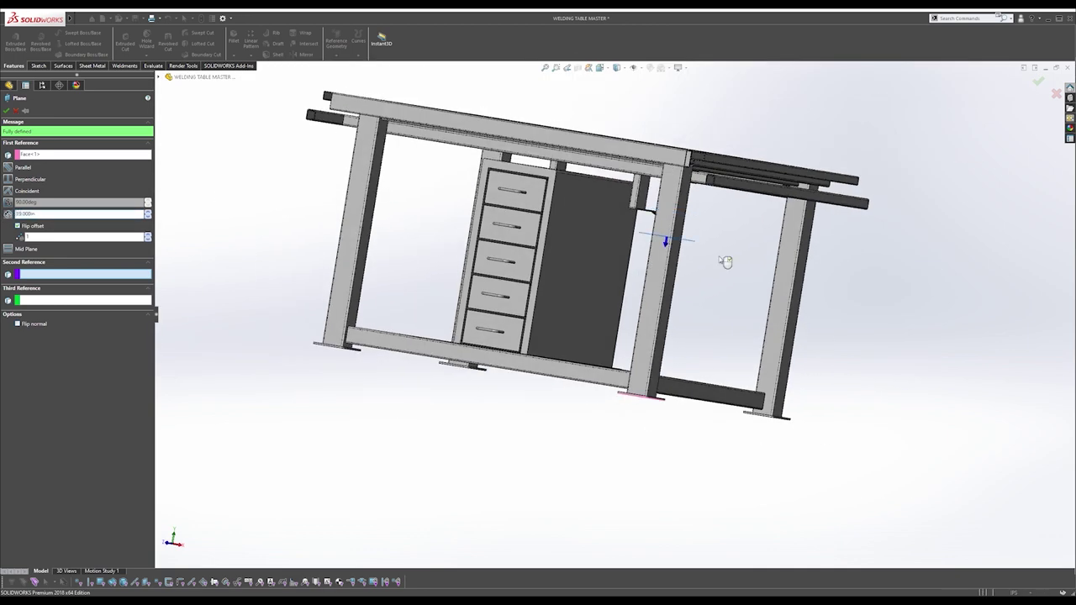
{"action": "middle_click_drag", "start_coordinate": [694, 240], "coordinate": [654, 282]}
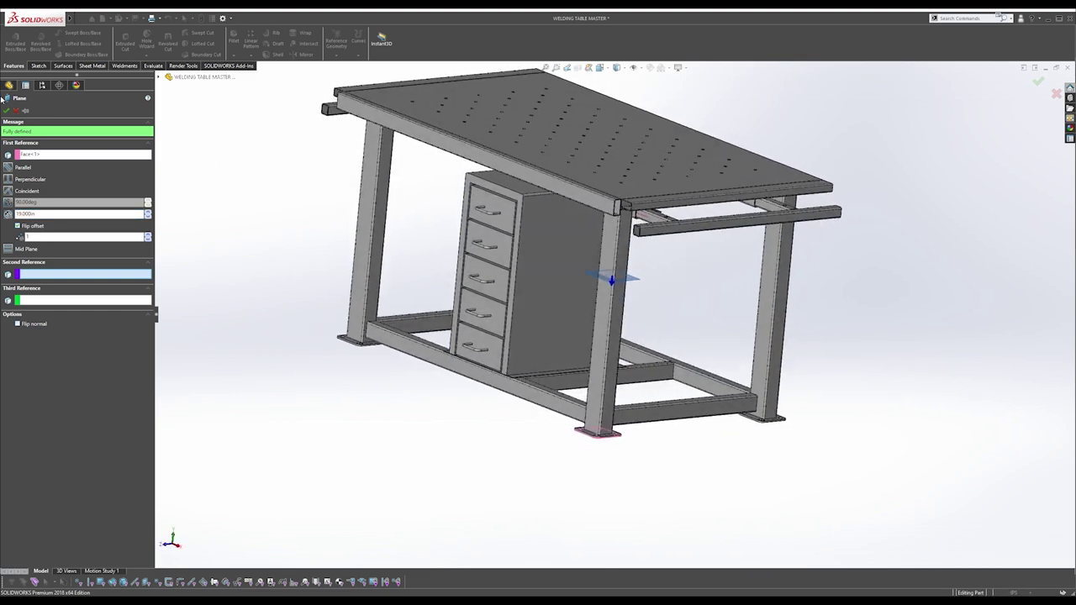
{"action": "key", "text": "Return"}
Start a sketch on the new offset plane at the table leg.
{"action": "scroll", "coordinate": [647, 281], "scroll_direction": "down", "scroll_amount": 5}
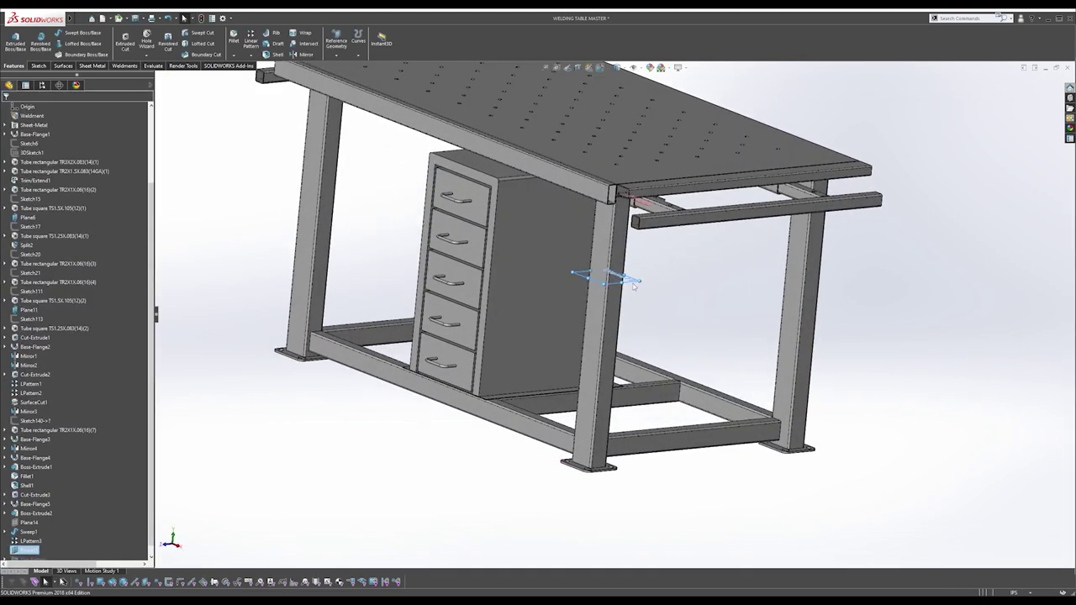
{"action": "left_click", "coordinate": [639, 282]}
{"action": "left_click", "coordinate": [669, 255]}
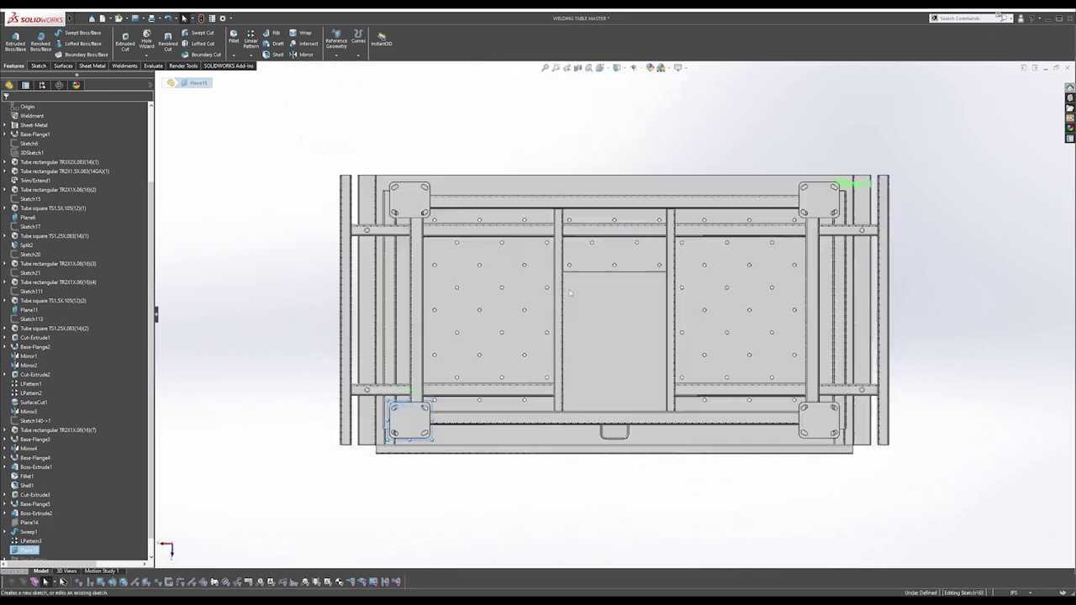
{"action": "mouse_move", "coordinate": [444, 346]}
{"action": "middle_mouse_down"}
{"action": "mouse_move", "coordinate": [531, 292]}
{"action": "mouse_move", "coordinate": [663, 492]}
{"action": "mouse_move", "coordinate": [616, 458]}
{"action": "middle_mouse_up"}
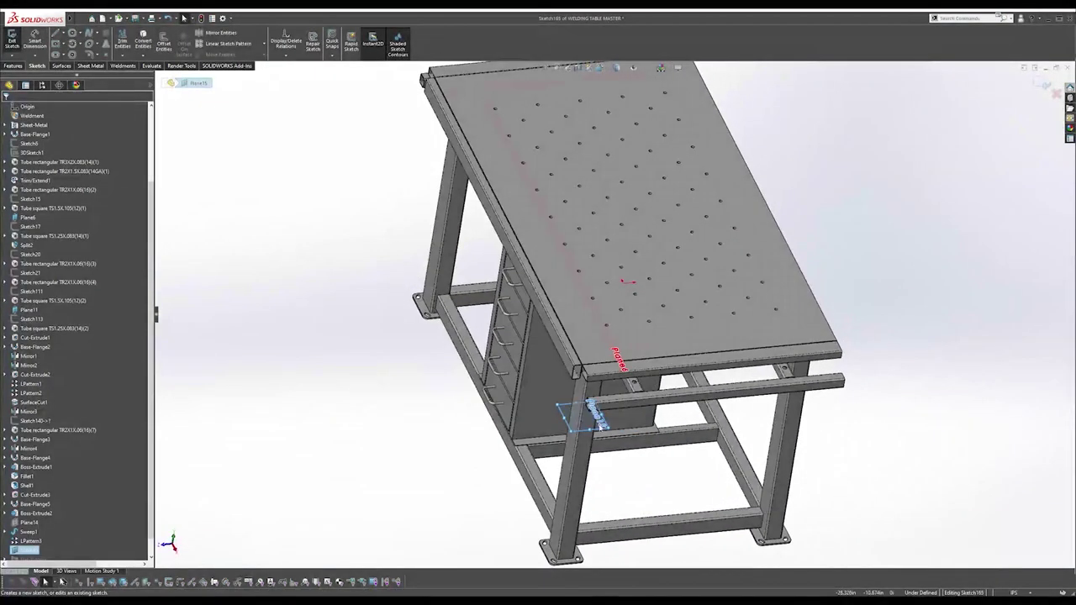
{"action": "scroll", "coordinate": [626, 455], "scroll_direction": "down", "scroll_amount": 5}
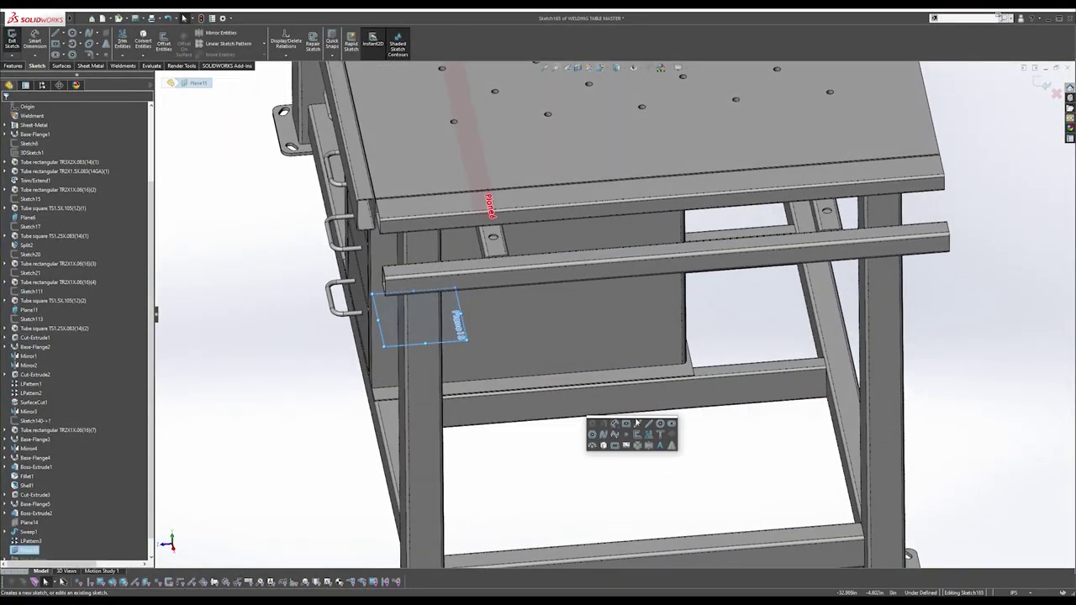
Sketch an open five-line stepped profile between the end legs, starting with an outer segment about 1.5 in long and a long middle line.
{"action": "key", "text": "l"}
{"action": "scroll", "coordinate": [427, 393], "scroll_direction": "down", "scroll_amount": 3}
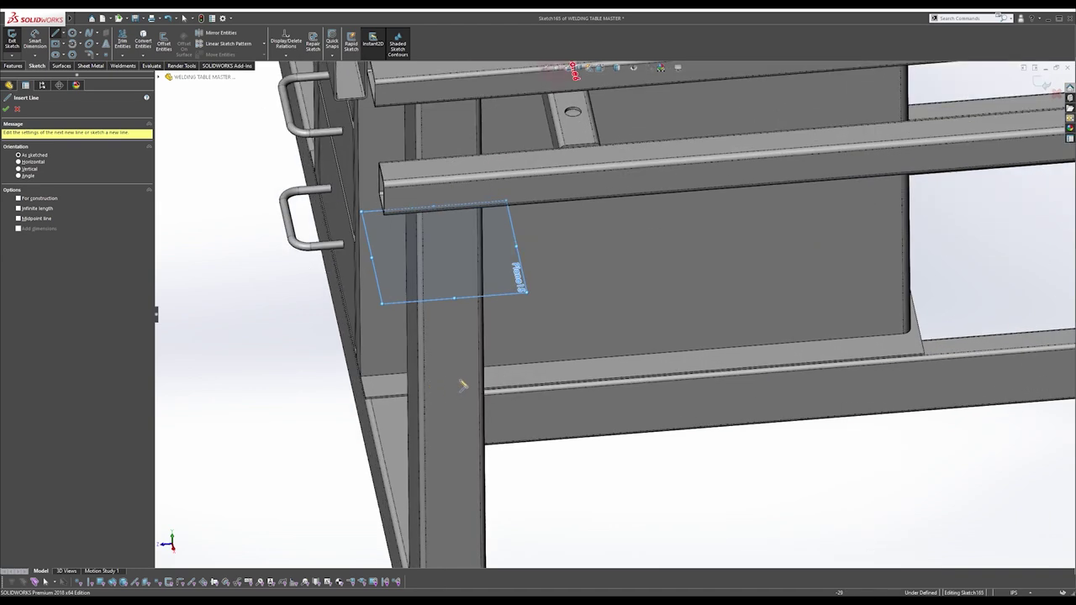
{"action": "scroll", "coordinate": [452, 385], "scroll_direction": "up", "scroll_amount": 3}
{"action": "middle_click_drag", "start_coordinate": [522, 371], "coordinate": [528, 378]}
{"action": "left_click", "coordinate": [528, 369]}
{"action": "left_click", "coordinate": [552, 362]}
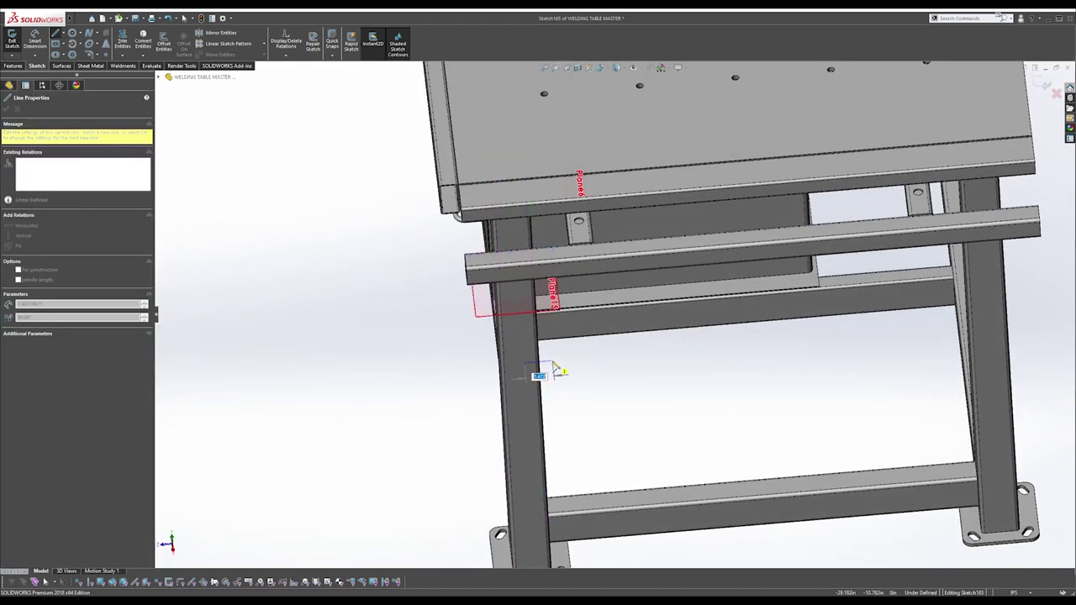
{"action": "left_click", "coordinate": [935, 345]}
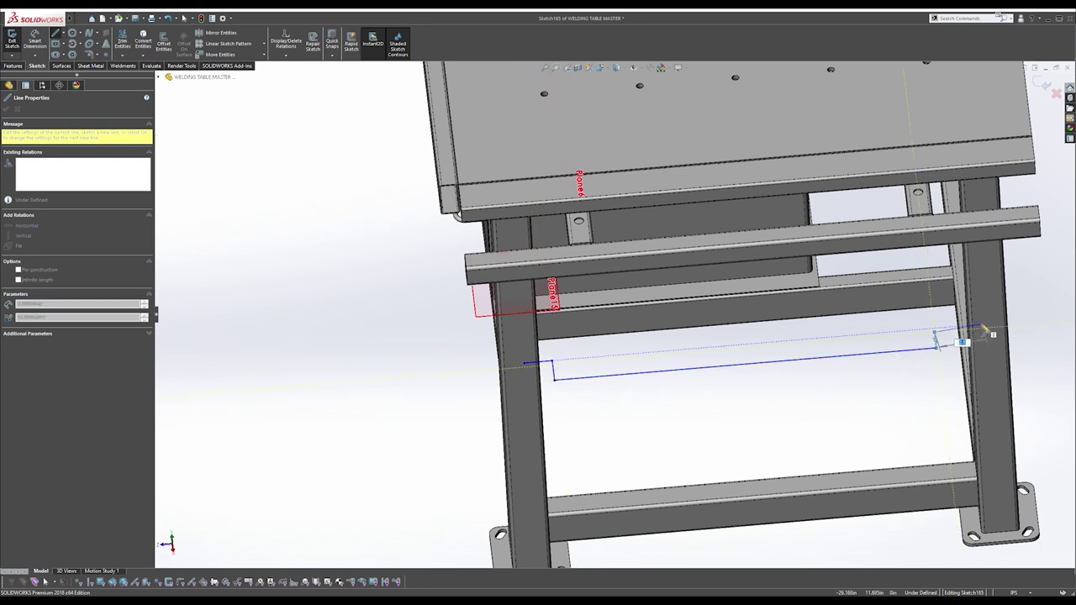
{"action": "double_click", "coordinate": [979, 328]}
{"action": "key", "text": "Escape"}
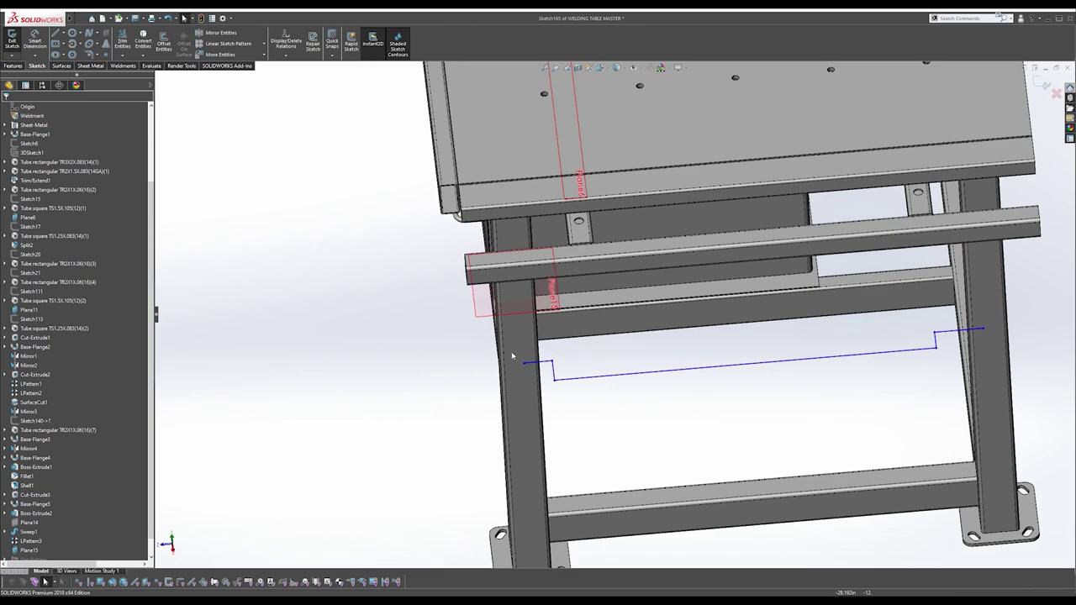
Make the two short outer end lines of the stepped profile equal in length.
{"action": "scroll", "coordinate": [517, 363], "scroll_direction": "down", "scroll_amount": 2}
{"action": "mouse_move", "coordinate": [601, 337]}
{"action": "middle_mouse_down"}
{"action": "mouse_move", "coordinate": [636, 322]}
{"action": "mouse_move", "coordinate": [661, 334]}
{"action": "mouse_move", "coordinate": [653, 326]}
{"action": "mouse_move", "coordinate": [762, 315]}
{"action": "mouse_move", "coordinate": [744, 232]}
{"action": "mouse_move", "coordinate": [824, 256]}
{"action": "middle_mouse_up"}
{"action": "scroll", "coordinate": [653, 326], "scroll_direction": "up", "scroll_amount": 4}
{"action": "scroll", "coordinate": [750, 306], "scroll_direction": "down", "scroll_amount": 4}
{"action": "scroll", "coordinate": [700, 322], "scroll_direction": "up", "scroll_amount": 3}
{"action": "mouse_move", "coordinate": [933, 210]}
{"action": "middle_mouse_down"}
{"action": "mouse_move", "coordinate": [807, 269]}
{"action": "mouse_move", "coordinate": [812, 262]}
{"action": "middle_mouse_up"}
{"action": "scroll", "coordinate": [880, 231], "scroll_direction": "down", "scroll_amount": 6}
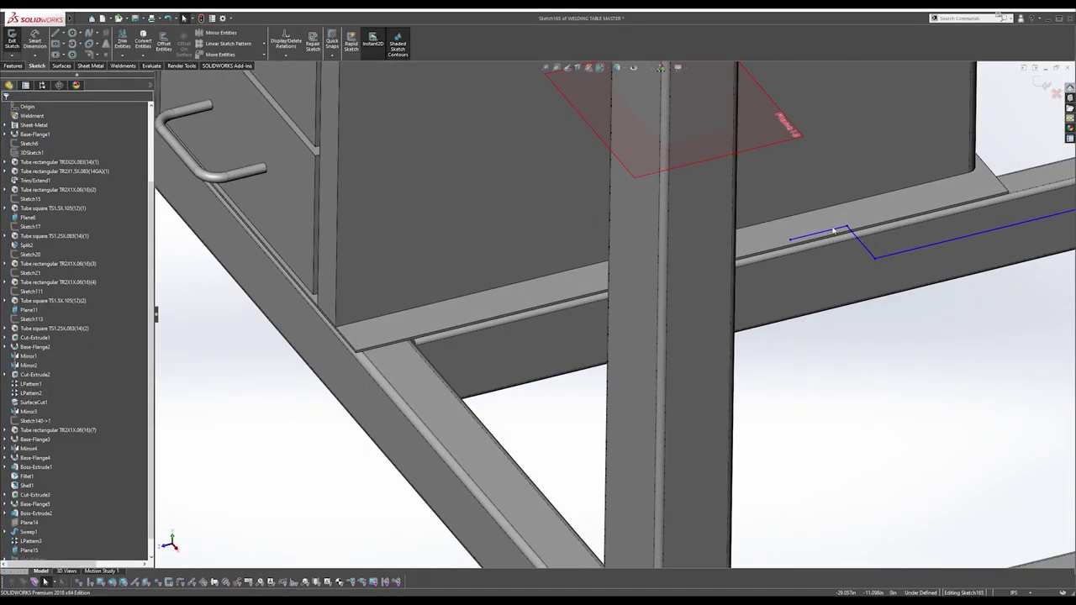
{"action": "left_click", "coordinate": [837, 231]}
{"action": "scroll", "coordinate": [819, 252], "scroll_direction": "up", "scroll_amount": 8}
{"action": "scroll", "coordinate": [813, 258], "scroll_direction": "down", "scroll_amount": 5}
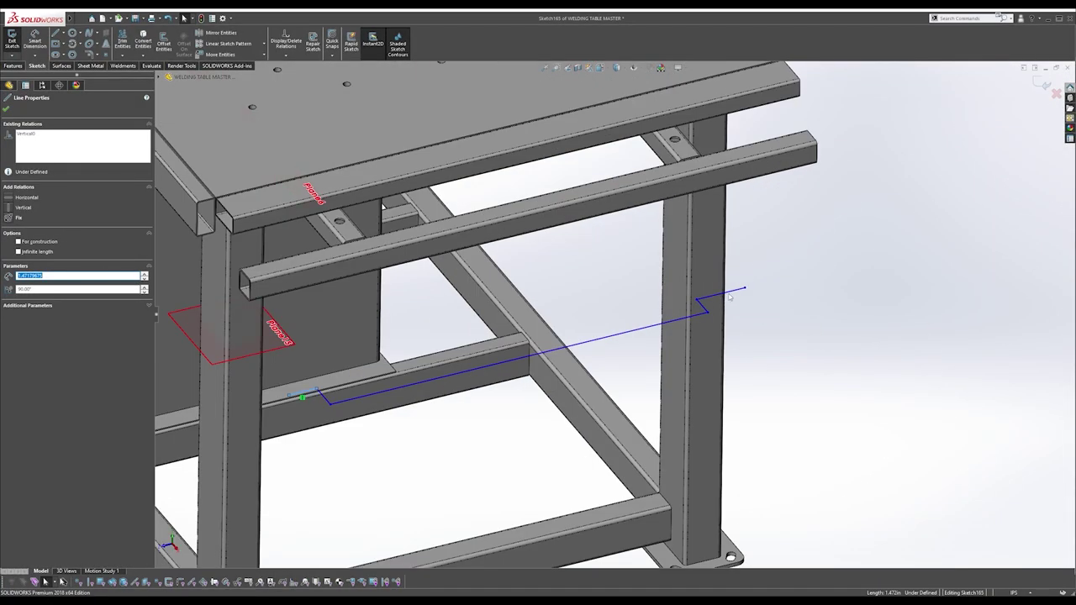
{"action": "left_click", "coordinate": [734, 291], "text": "ctrl"}
{"action": "left_click", "coordinate": [817, 254]}
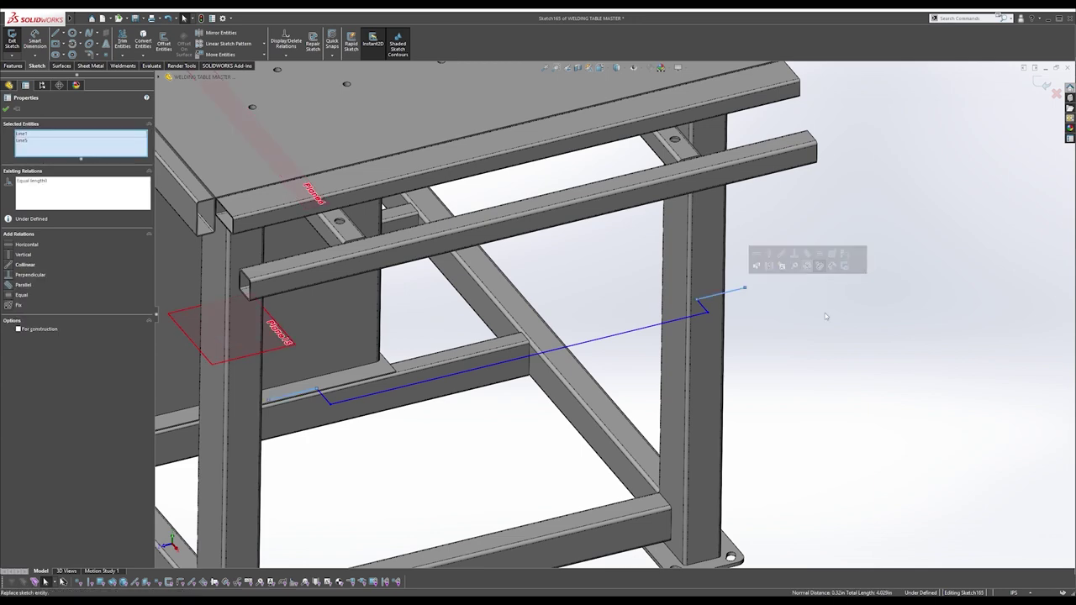
{"action": "left_click", "coordinate": [827, 310]}
Show the sketch relations and draw a construction line from the long line's midpoint to the origin.
{"action": "scroll", "coordinate": [716, 317], "scroll_direction": "up", "scroll_amount": 4}
{"action": "left_click", "coordinate": [634, 68]}
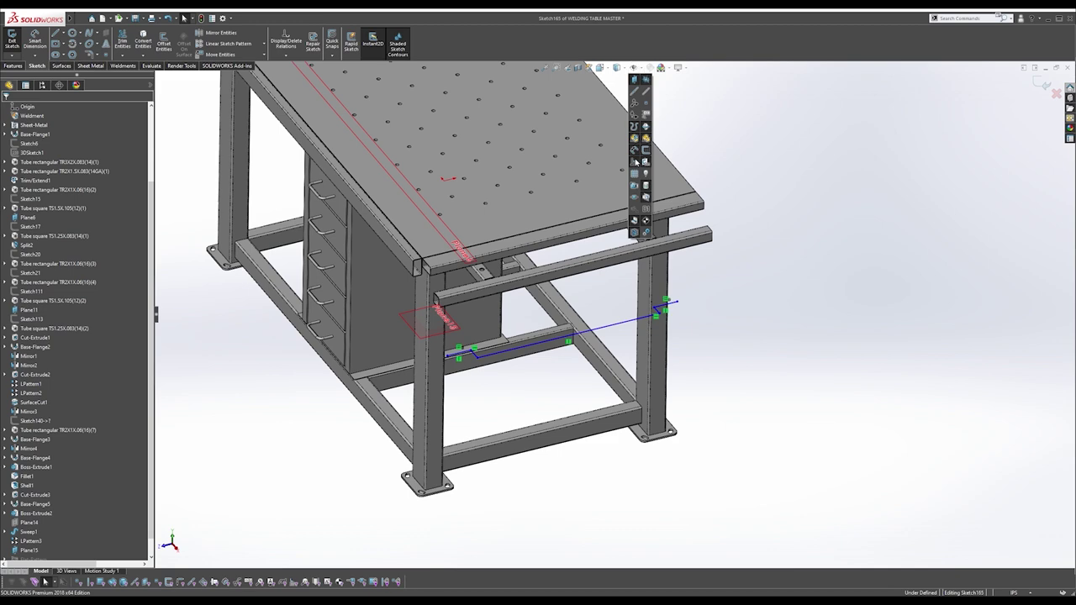
{"action": "scroll", "coordinate": [570, 328], "scroll_direction": "down", "scroll_amount": 3}
{"action": "key", "text": "s"}
{"action": "left_click", "coordinate": [610, 320]}
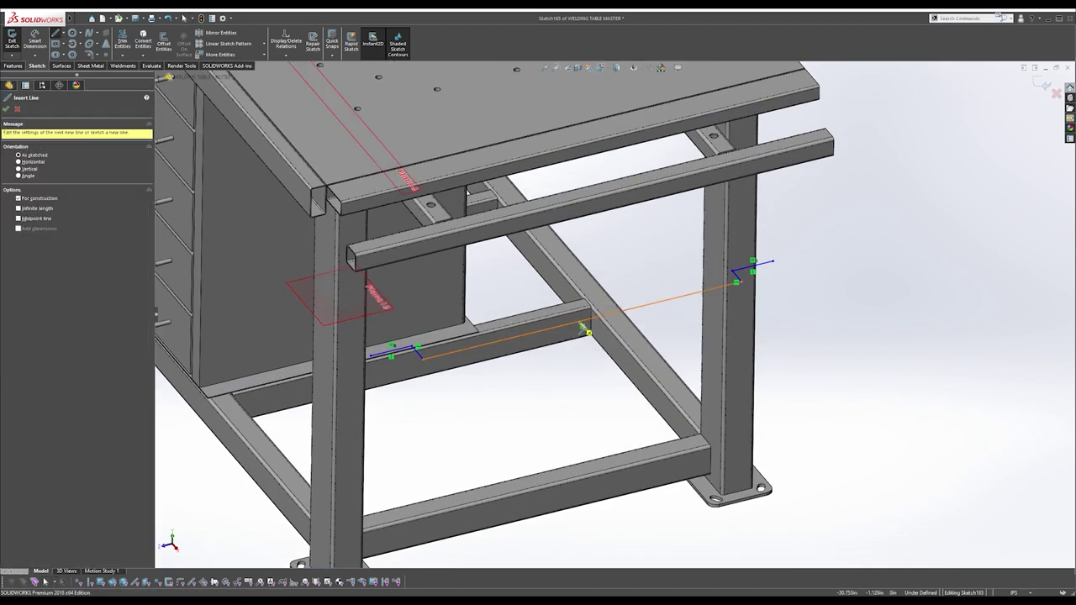
{"action": "left_click", "coordinate": [593, 331]}
{"action": "scroll", "coordinate": [593, 331], "scroll_direction": "up", "scroll_amount": 5}
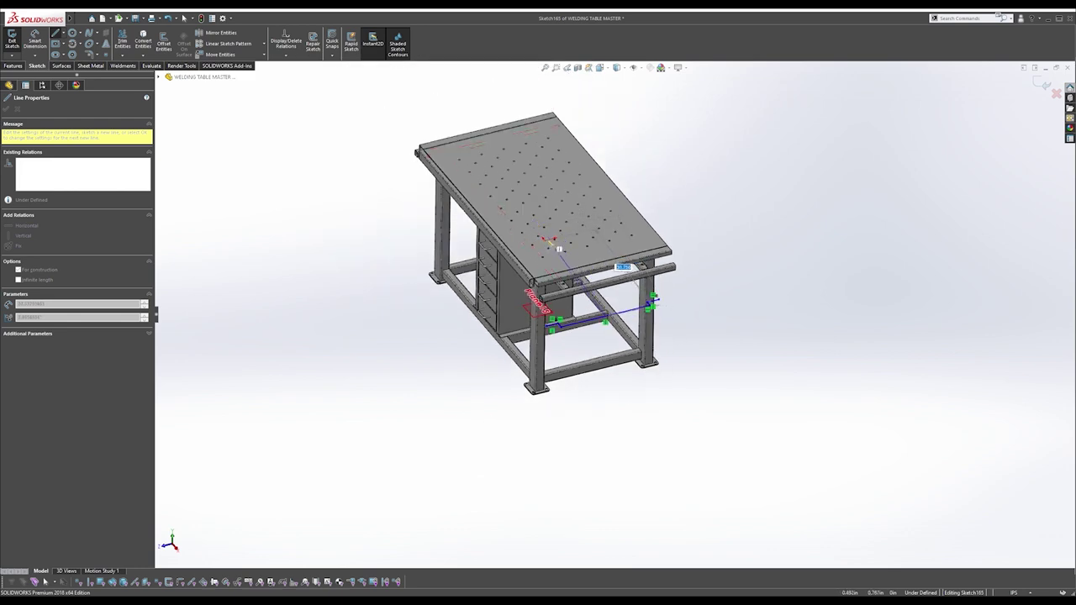
{"action": "left_click", "coordinate": [545, 239]}
{"action": "middle_click_drag", "start_coordinate": [544, 239], "coordinate": [580, 340]}
{"action": "key", "text": "Escape"}
{"action": "key", "text": "Escape"}
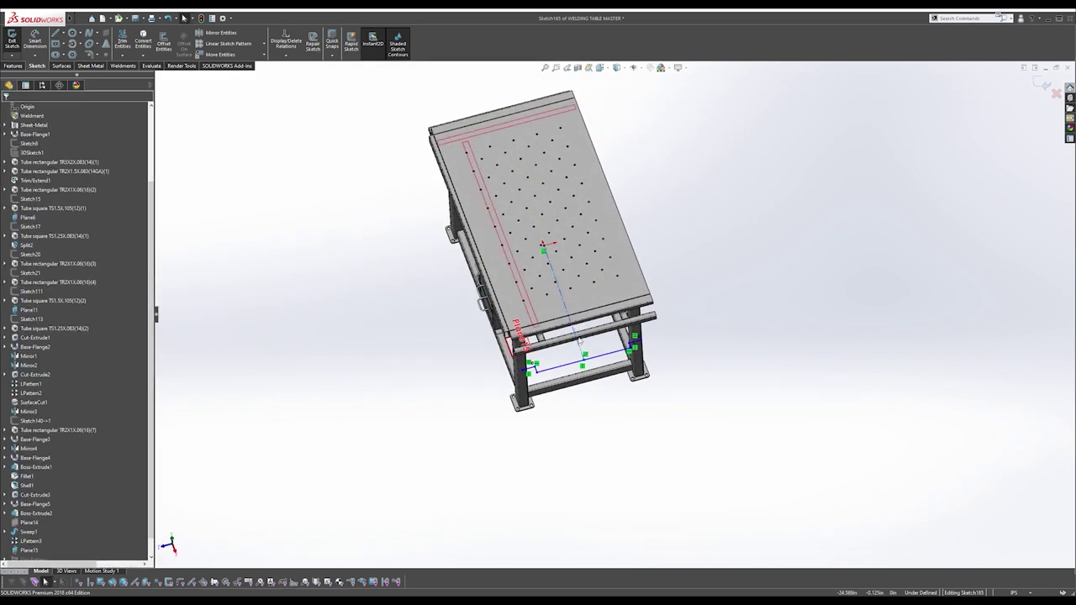
{"action": "left_click", "coordinate": [579, 350]}
{"action": "left_click", "coordinate": [616, 312]}
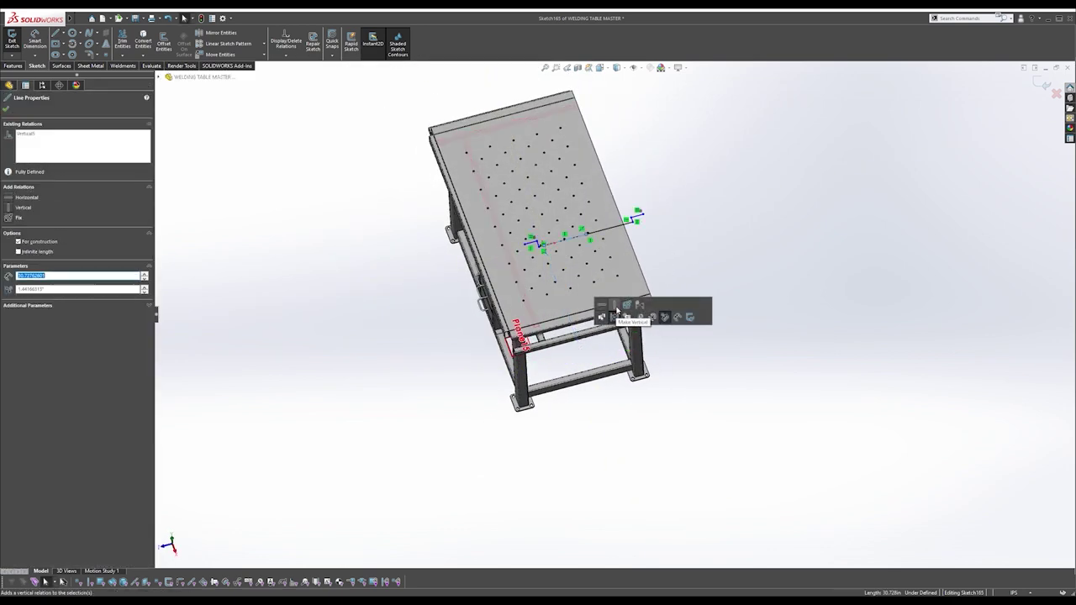
{"action": "key", "text": "ctrl+z"}
Constrain the construction line from the origin to be horizontal.
{"action": "left_click", "coordinate": [580, 346]}
{"action": "left_click", "coordinate": [603, 308]}
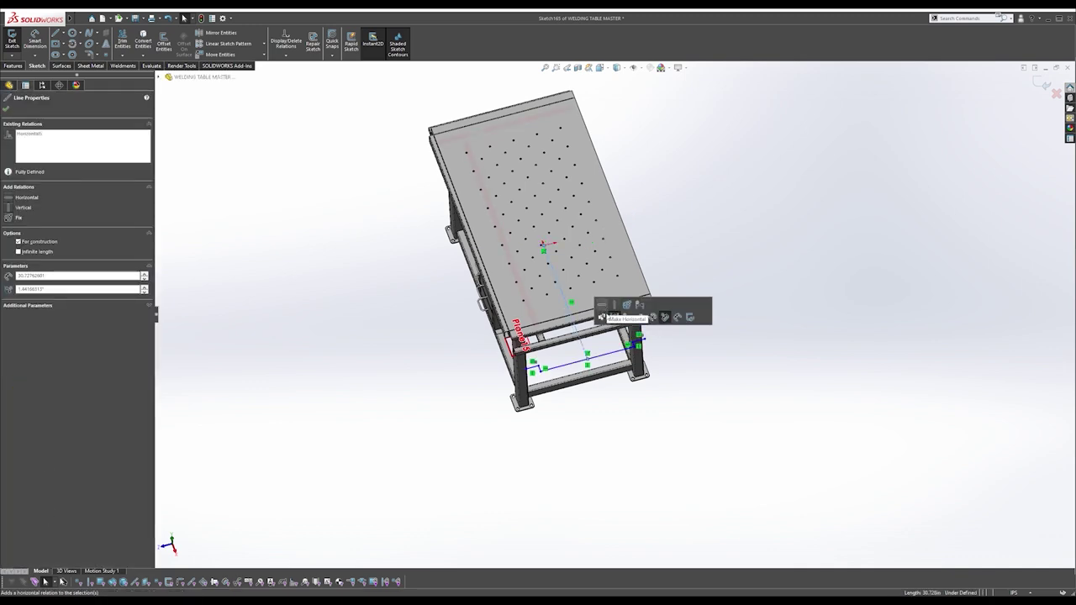
{"action": "key", "text": "Escape"}
{"action": "scroll", "coordinate": [579, 375], "scroll_direction": "down", "scroll_amount": 5}
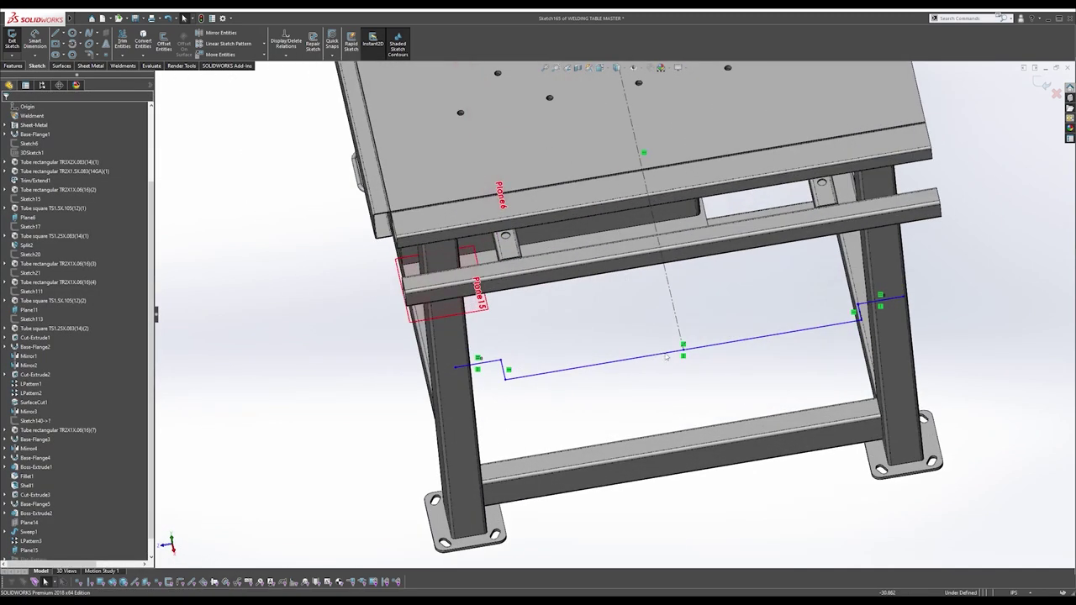
Make the profile's two short step lines symmetric about the construction line.
{"action": "left_click", "coordinate": [681, 335]}
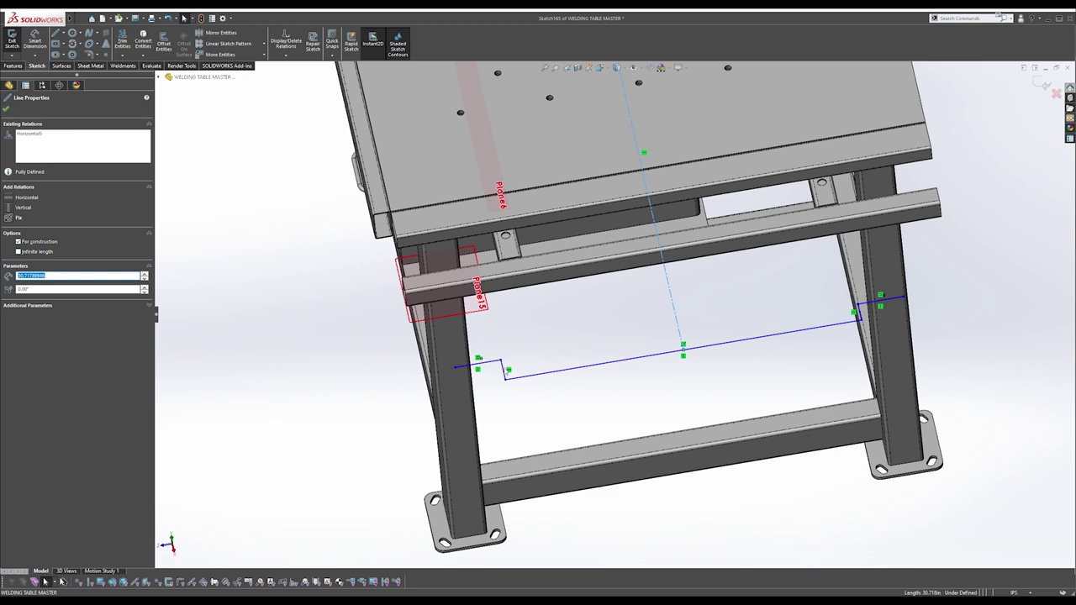
{"action": "left_click", "coordinate": [510, 370], "text": "ctrl"}
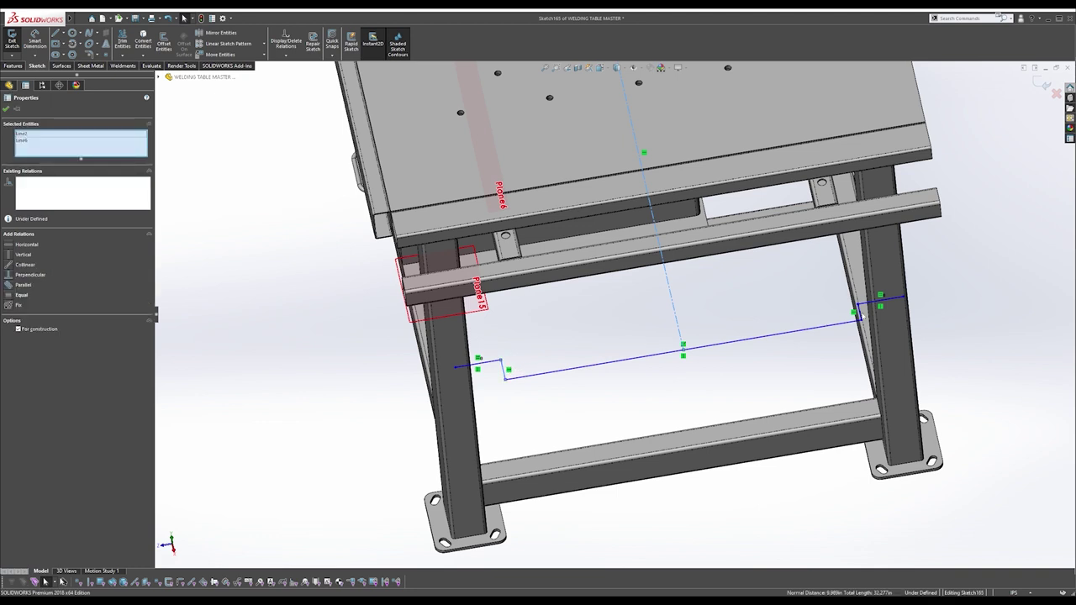
{"action": "left_click", "coordinate": [858, 314], "text": "ctrl"}
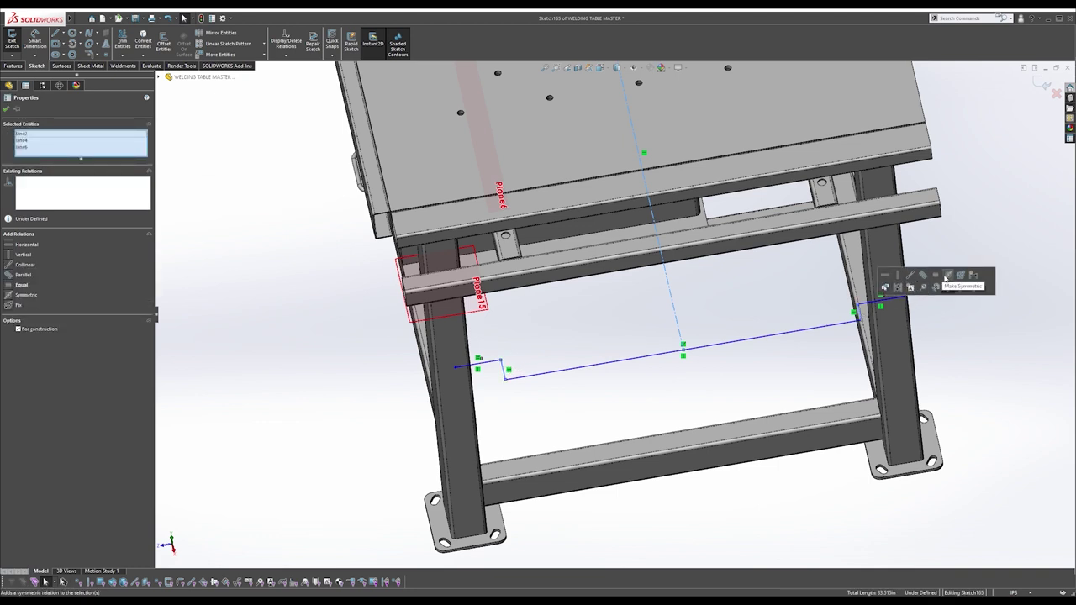
{"action": "left_click", "coordinate": [793, 282]}
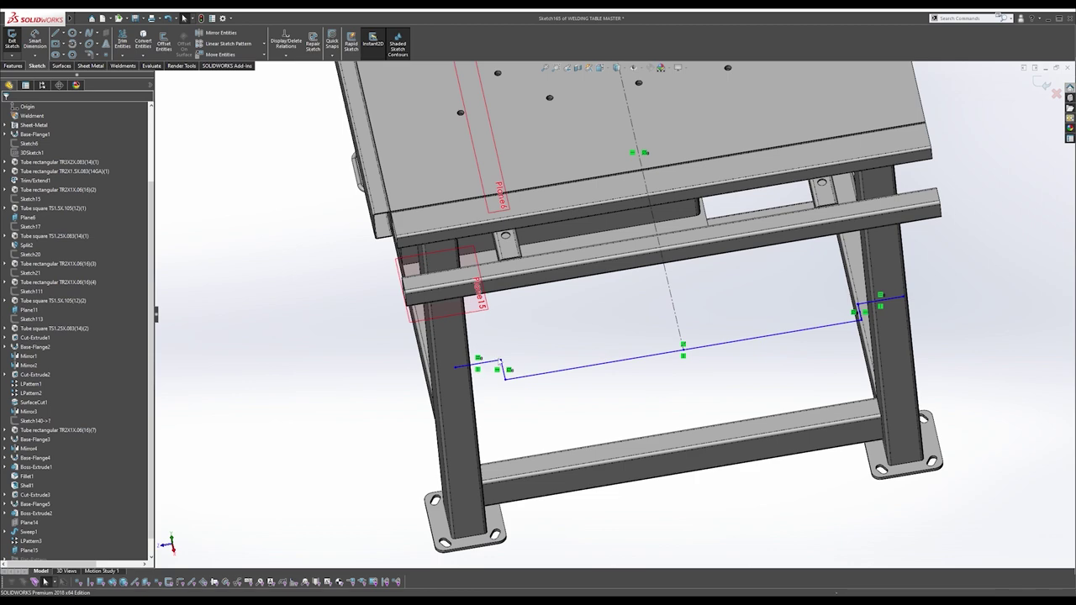
Dimension one short outer end line of the stepped profile and its adjoining step line to 1 in each.
{"action": "scroll", "coordinate": [499, 352], "scroll_direction": "down", "scroll_amount": 3}
{"action": "left_click", "coordinate": [502, 350]}
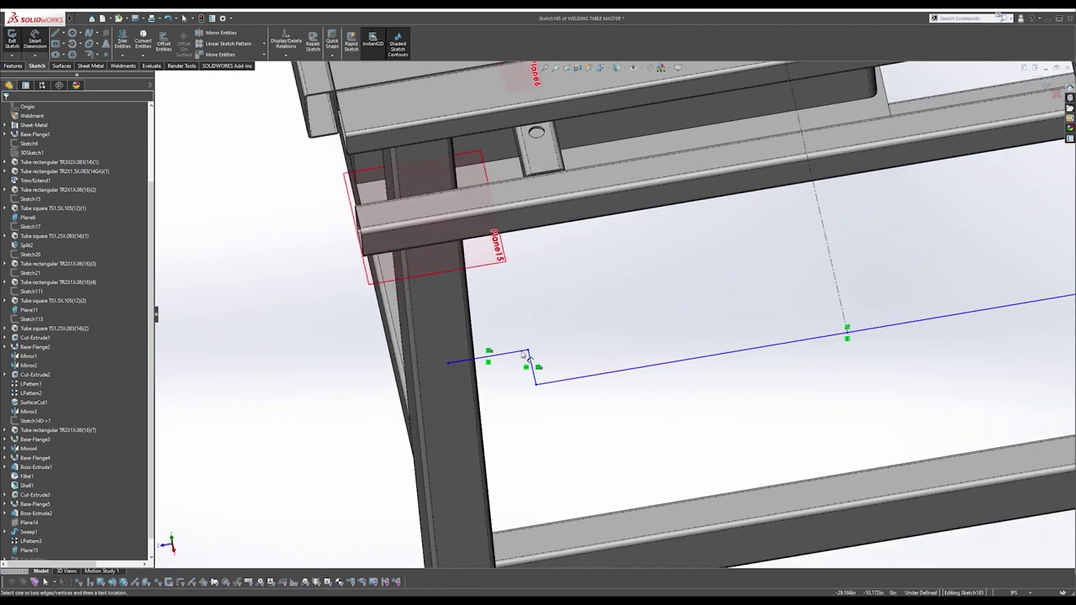
{"action": "left_click", "coordinate": [496, 340]}
{"action": "type", "text": "1"}
{"action": "key", "text": "Return"}
{"action": "scroll", "coordinate": [550, 362], "scroll_direction": "down", "scroll_amount": 3}
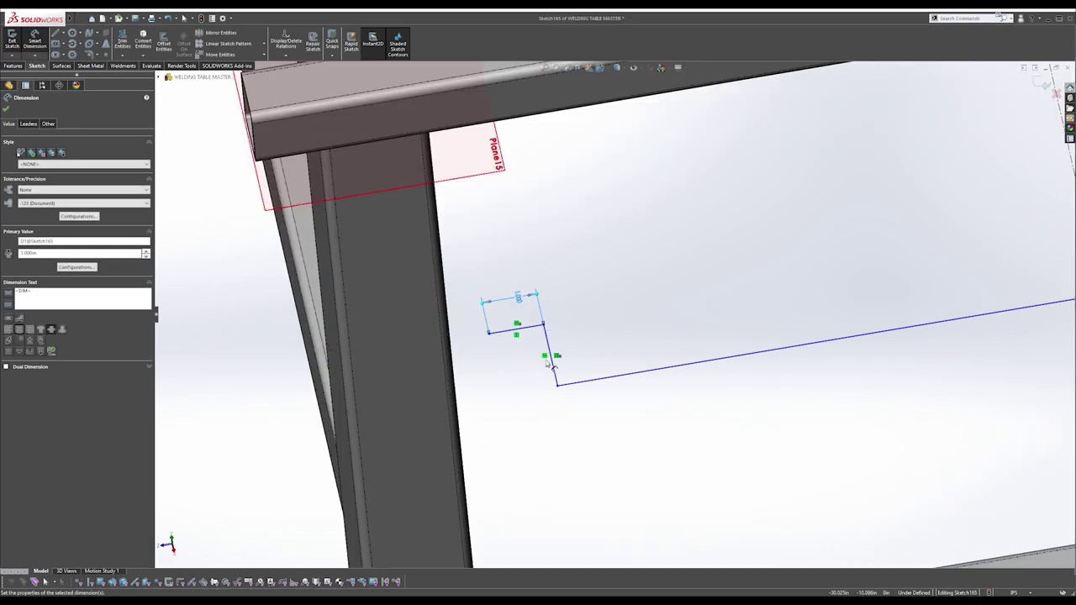
{"action": "left_click", "coordinate": [558, 367]}
{"action": "left_click", "coordinate": [594, 359]}
{"action": "key", "text": "Return"}
{"action": "scroll", "coordinate": [576, 356], "scroll_direction": "up", "scroll_amount": 1}
{"action": "key", "text": "Escape"}
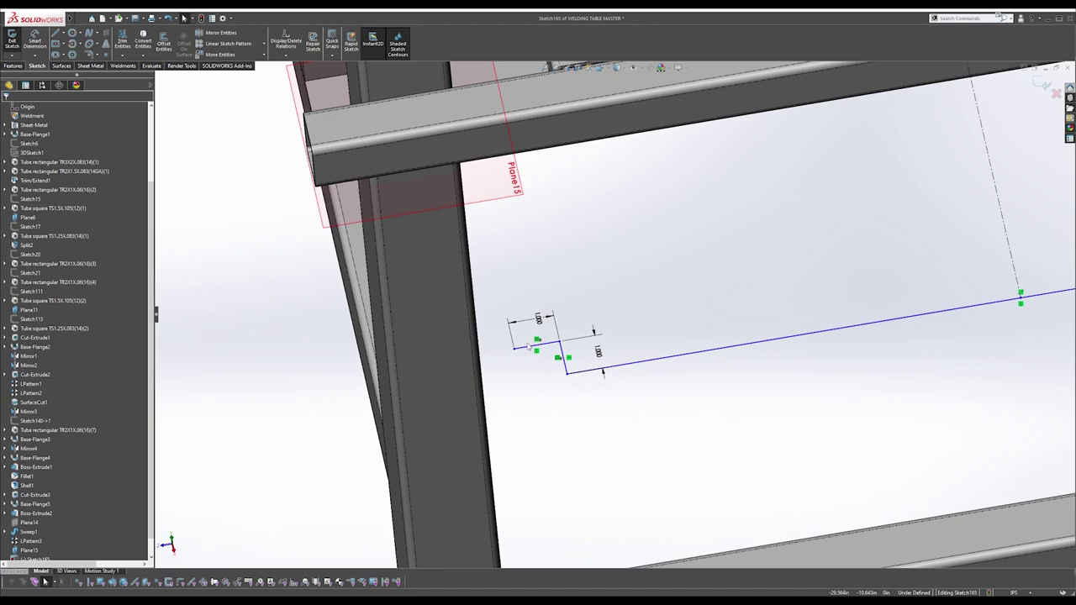
Dimension the long middle line of the stepped profile to 24 in.
{"action": "left_click", "coordinate": [514, 350]}
{"action": "scroll", "coordinate": [454, 368], "scroll_direction": "up", "scroll_amount": 3}
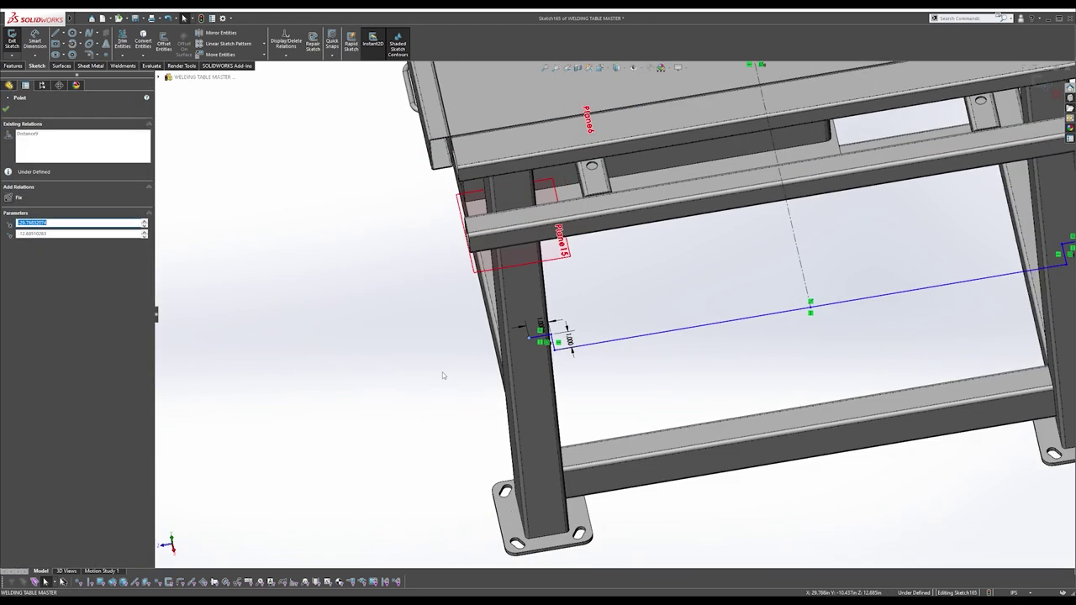
{"action": "scroll", "coordinate": [593, 334], "scroll_direction": "down", "scroll_amount": 4}
{"action": "scroll", "coordinate": [572, 332], "scroll_direction": "down", "scroll_amount": 2}
{"action": "scroll", "coordinate": [572, 332], "scroll_direction": "up", "scroll_amount": 6}
{"action": "key", "text": "s"}
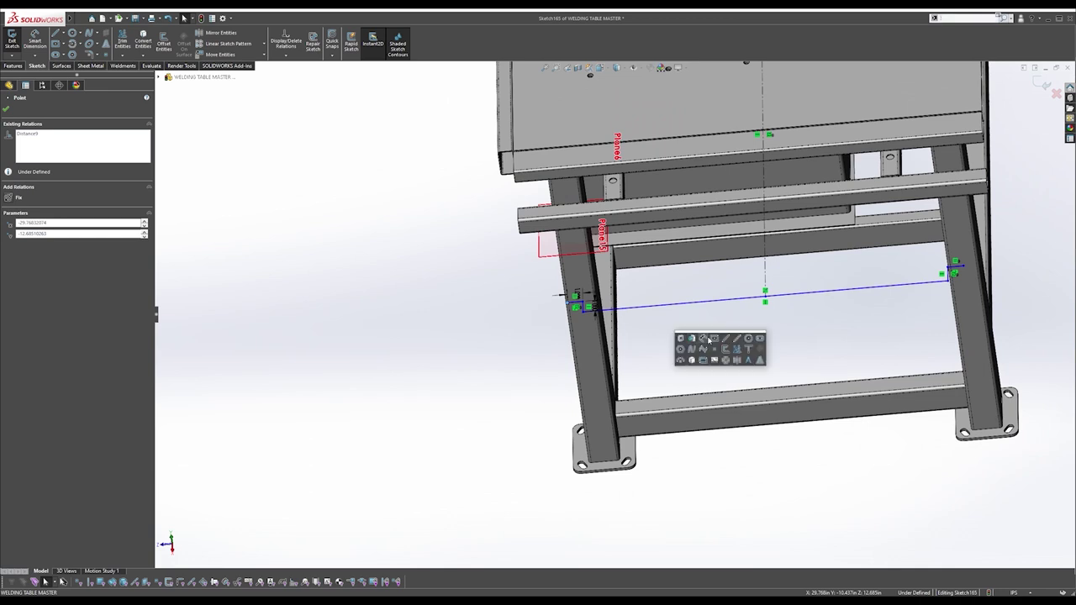
{"action": "left_click", "coordinate": [701, 341]}
{"action": "left_click", "coordinate": [752, 298]}
{"action": "left_click", "coordinate": [781, 346]}
{"action": "type", "text": "24"}
{"action": "key", "text": "Return"}
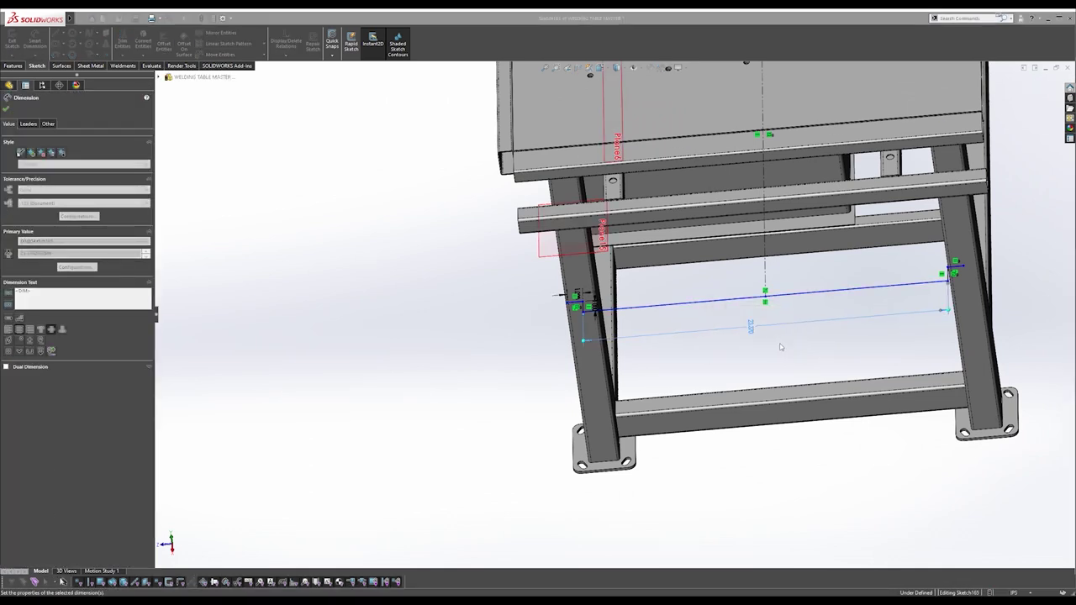
Make the corner between the dimensioned end line and step line coincident with the leg's face.
{"action": "scroll", "coordinate": [632, 308], "scroll_direction": "down", "scroll_amount": 5}
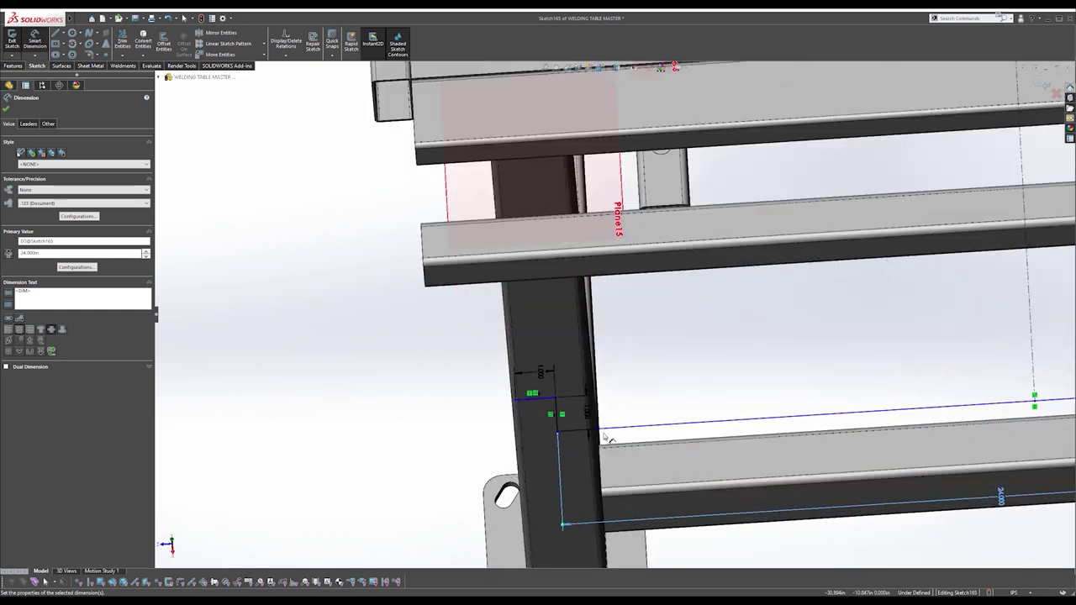
{"action": "scroll", "coordinate": [593, 432], "scroll_direction": "up", "scroll_amount": 1}
{"action": "scroll", "coordinate": [593, 432], "scroll_direction": "down", "scroll_amount": 4}
{"action": "key", "text": "Escape"}
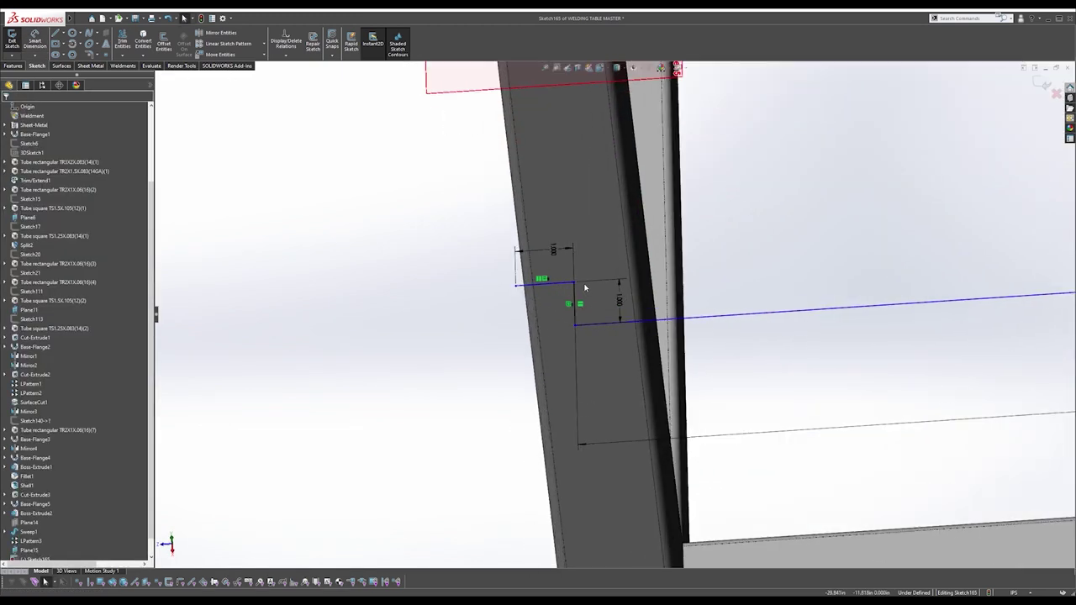
{"action": "left_click", "coordinate": [573, 284]}
{"action": "left_click", "coordinate": [580, 231], "text": "ctrl"}
{"action": "left_click", "coordinate": [619, 194]}
{"action": "scroll", "coordinate": [649, 202], "scroll_direction": "up", "scroll_amount": 6}
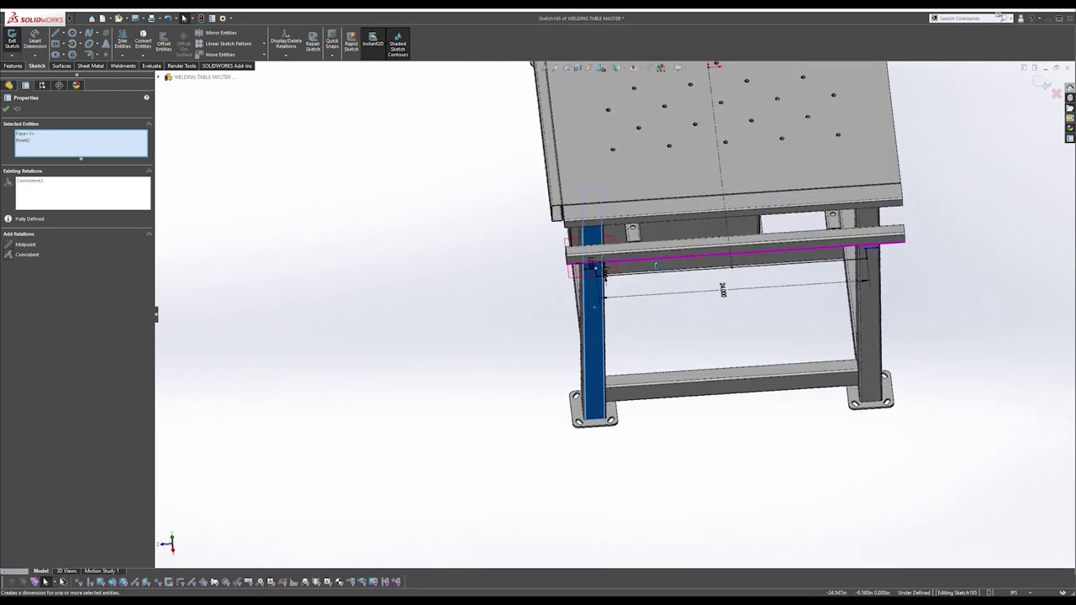
{"action": "scroll", "coordinate": [563, 278], "scroll_direction": "down", "scroll_amount": 8}
{"action": "key", "text": "Escape"}
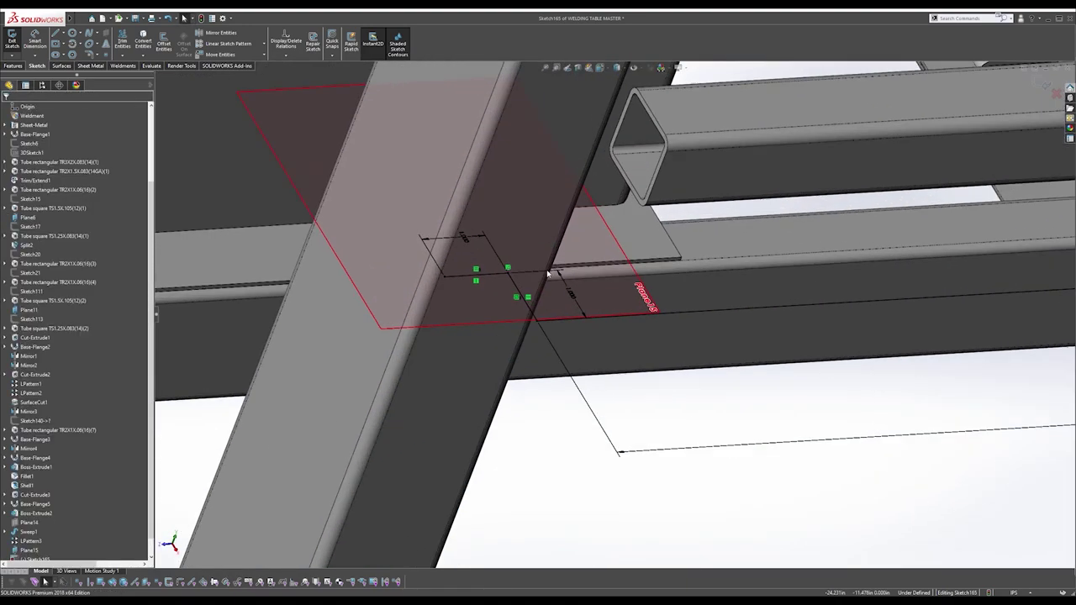
Set the long middle line's length to 23 in.
{"action": "scroll", "coordinate": [525, 310], "scroll_direction": "up", "scroll_amount": 5}
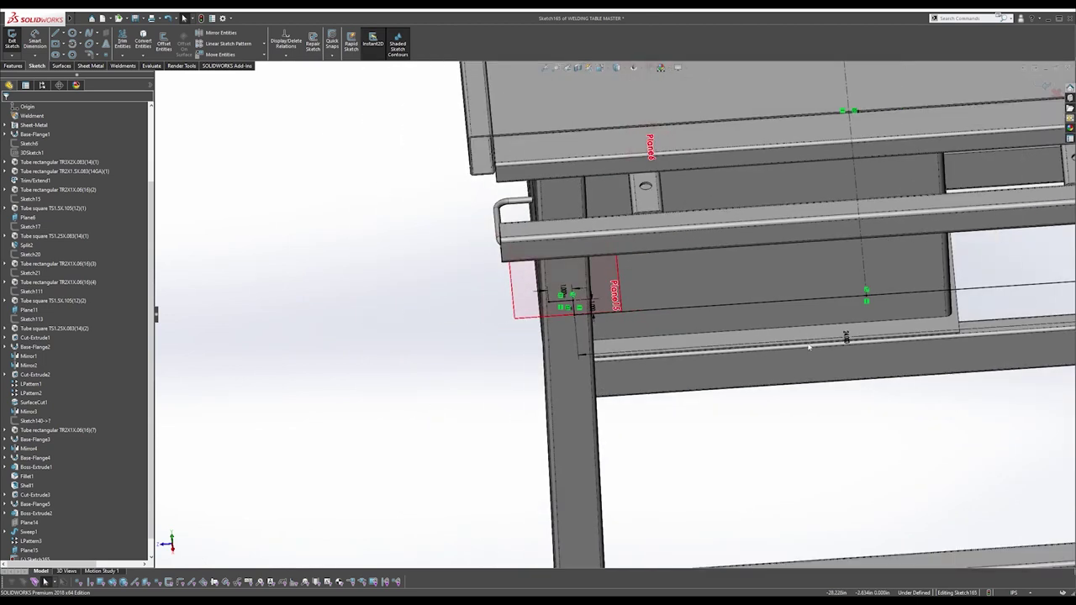
{"action": "left_click", "coordinate": [846, 336]}
{"action": "left_click", "coordinate": [846, 341]}
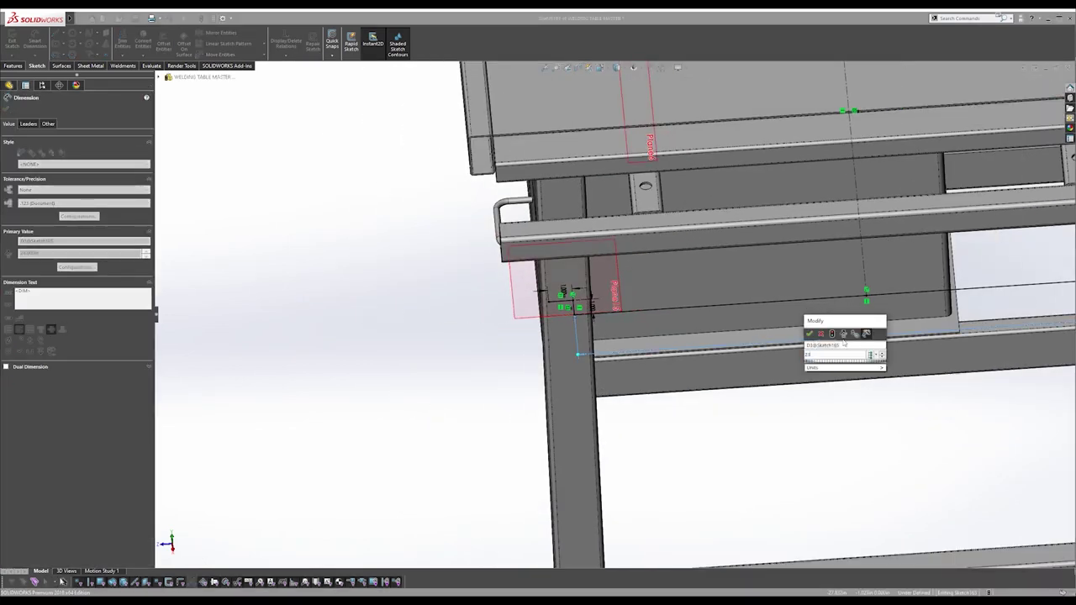
{"action": "key", "text": "Return"}
{"action": "scroll", "coordinate": [618, 307], "scroll_direction": "down", "scroll_amount": 3}
{"action": "scroll", "coordinate": [618, 307], "scroll_direction": "up", "scroll_amount": 4}
{"action": "middle_click_drag", "start_coordinate": [619, 306], "coordinate": [634, 251]}
{"action": "scroll", "coordinate": [664, 240], "scroll_direction": "up", "scroll_amount": 3}
{"action": "scroll", "coordinate": [872, 225], "scroll_direction": "down", "scroll_amount": 4}
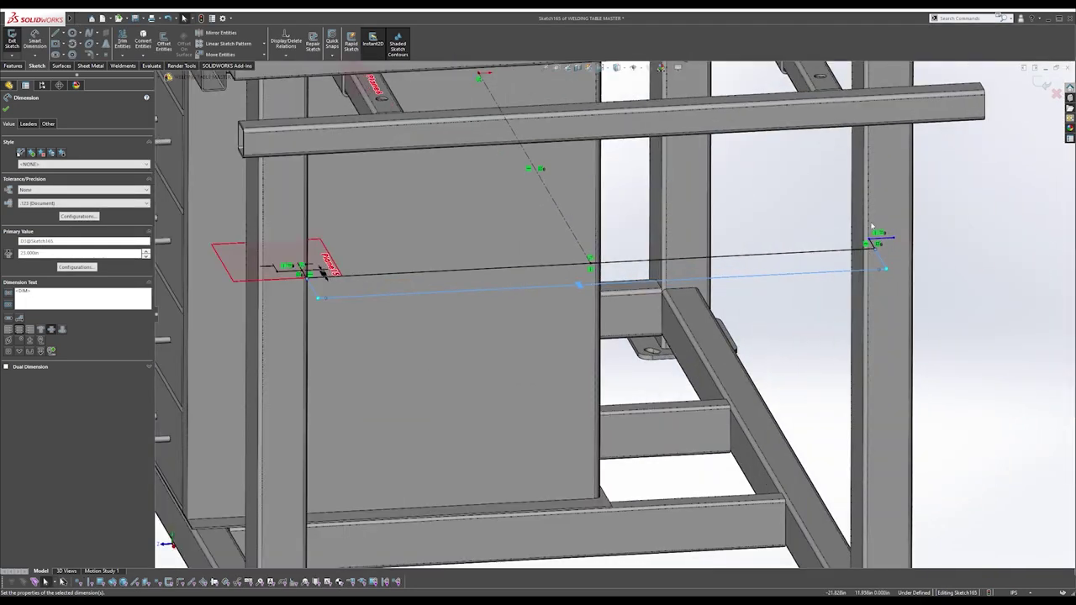
{"action": "scroll", "coordinate": [872, 227], "scroll_direction": "down", "scroll_amount": 3}
{"action": "key", "text": "Escape"}
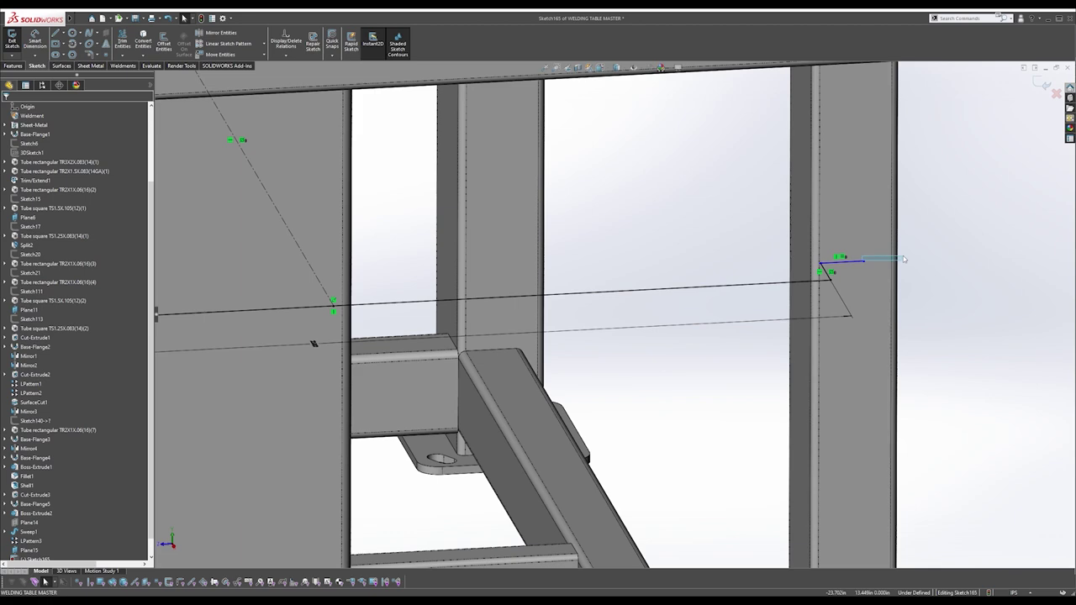
Drag the profile's undimensioned end to test its freedom, and make its two short step lines equal in length.
{"action": "mouse_move", "coordinate": [866, 262]}
{"action": "left_mouse_down"}
{"action": "mouse_move", "coordinate": [879, 280]}
{"action": "mouse_move", "coordinate": [857, 251]}
{"action": "left_mouse_up"}
{"action": "left_click", "coordinate": [827, 271]}
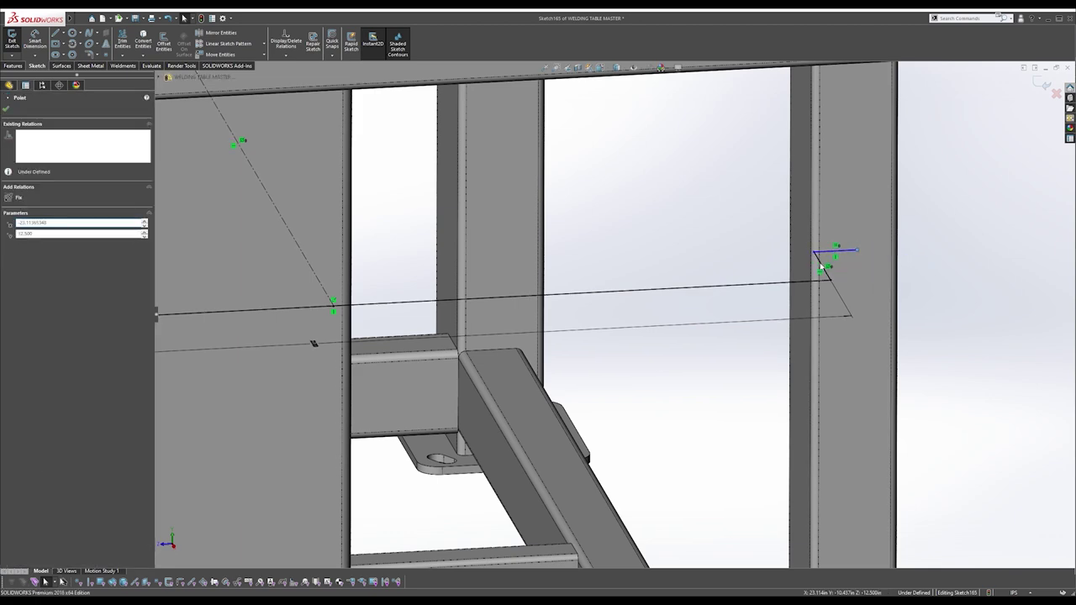
{"action": "scroll", "coordinate": [815, 273], "scroll_direction": "up", "scroll_amount": 4}
{"action": "scroll", "coordinate": [261, 319], "scroll_direction": "down", "scroll_amount": 2}
{"action": "scroll", "coordinate": [258, 319], "scroll_direction": "down", "scroll_amount": 4}
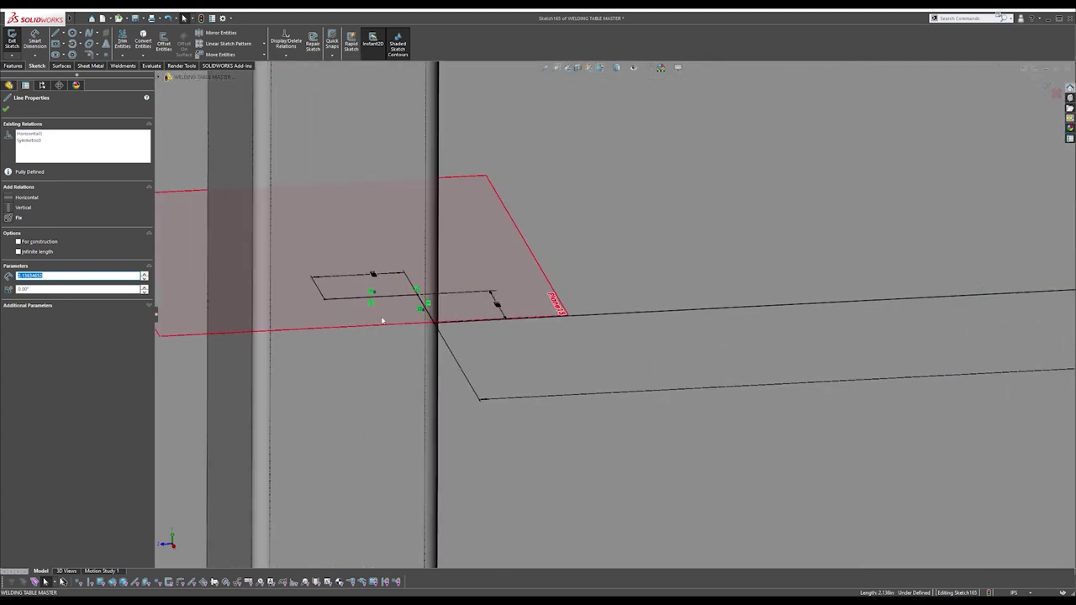
{"action": "left_click", "coordinate": [426, 308], "text": "ctrl"}
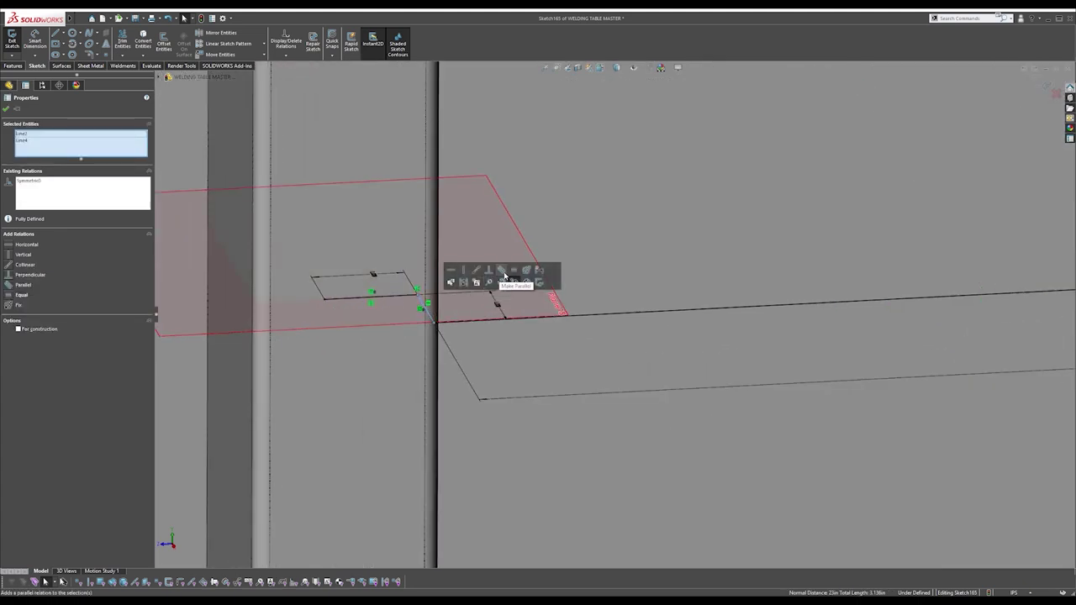
{"action": "scroll", "coordinate": [520, 296], "scroll_direction": "up", "scroll_amount": 5}
{"action": "scroll", "coordinate": [519, 295], "scroll_direction": "up", "scroll_amount": 3}
{"action": "key", "text": "Escape"}
{"action": "mouse_move", "coordinate": [943, 307]}
{"action": "middle_mouse_down"}
{"action": "mouse_move", "coordinate": [828, 328]}
{"action": "mouse_move", "coordinate": [845, 336]}
{"action": "mouse_move", "coordinate": [846, 392]}
{"action": "mouse_move", "coordinate": [838, 341]}
{"action": "mouse_move", "coordinate": [683, 296]}
{"action": "middle_mouse_up"}
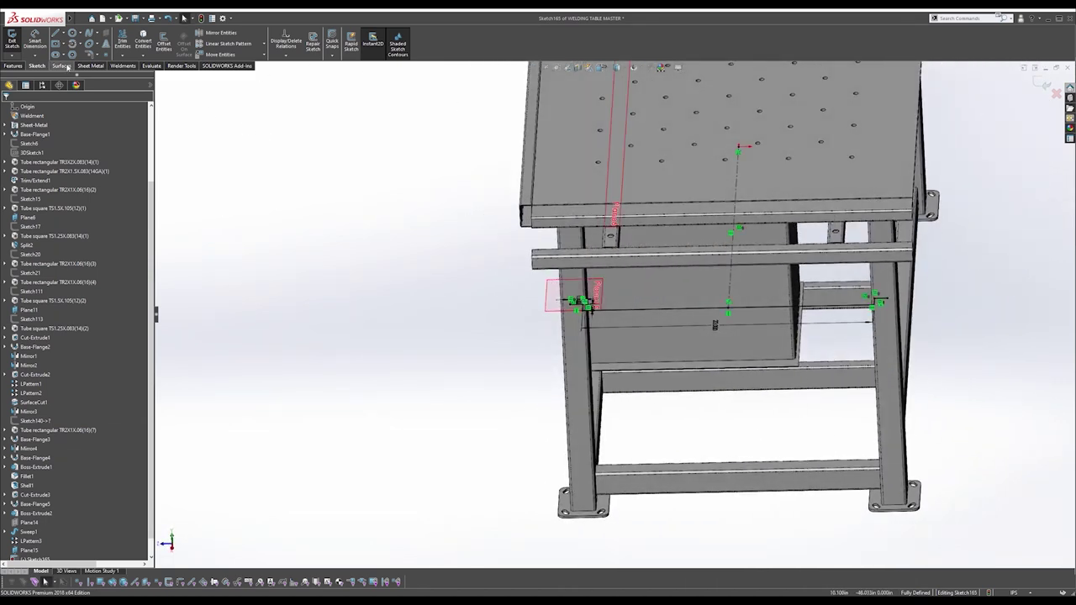
Start a Base Flange from the stepped profile with overridden parameters of 1/16 in thickness and 0.125 in bend radius.
{"action": "left_click", "coordinate": [92, 66]}
{"action": "left_click", "coordinate": [17, 43]}
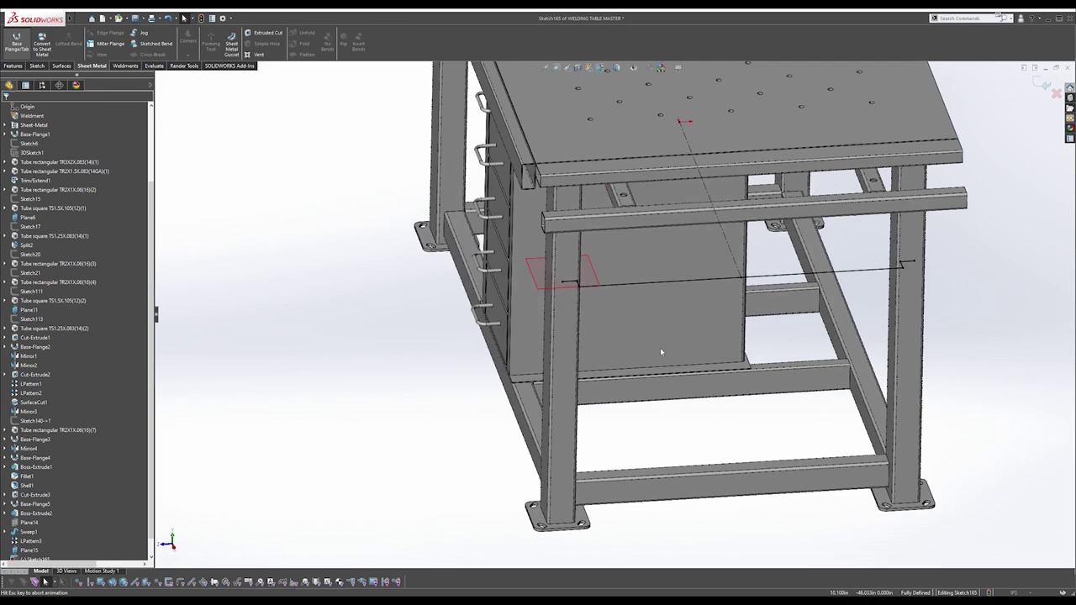
{"action": "left_click", "coordinate": [24, 160]}
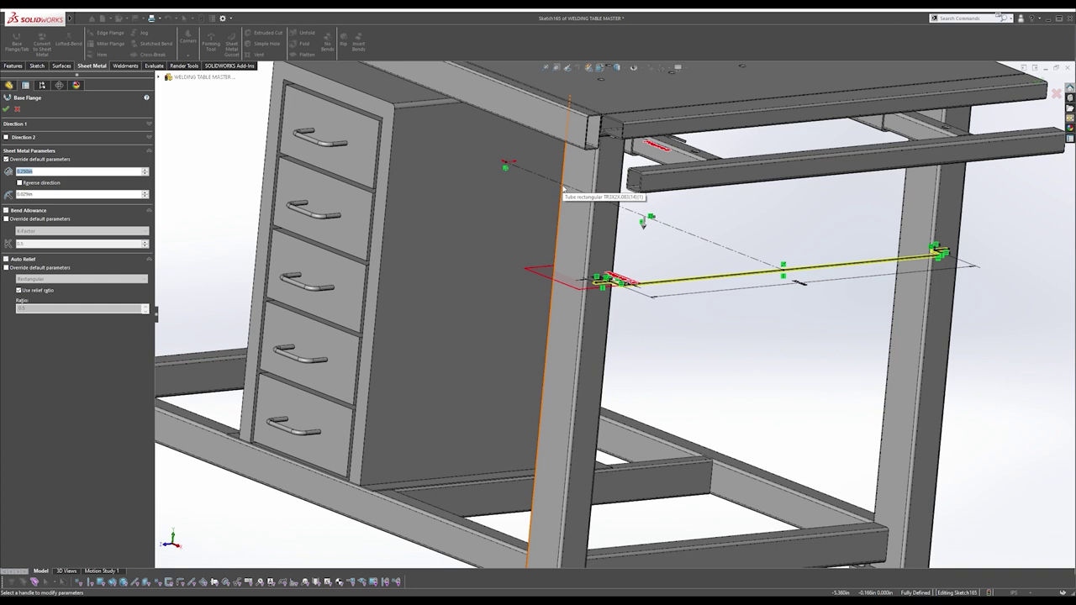
{"action": "type", "text": "1/16"}
{"action": "key", "text": "Return"}
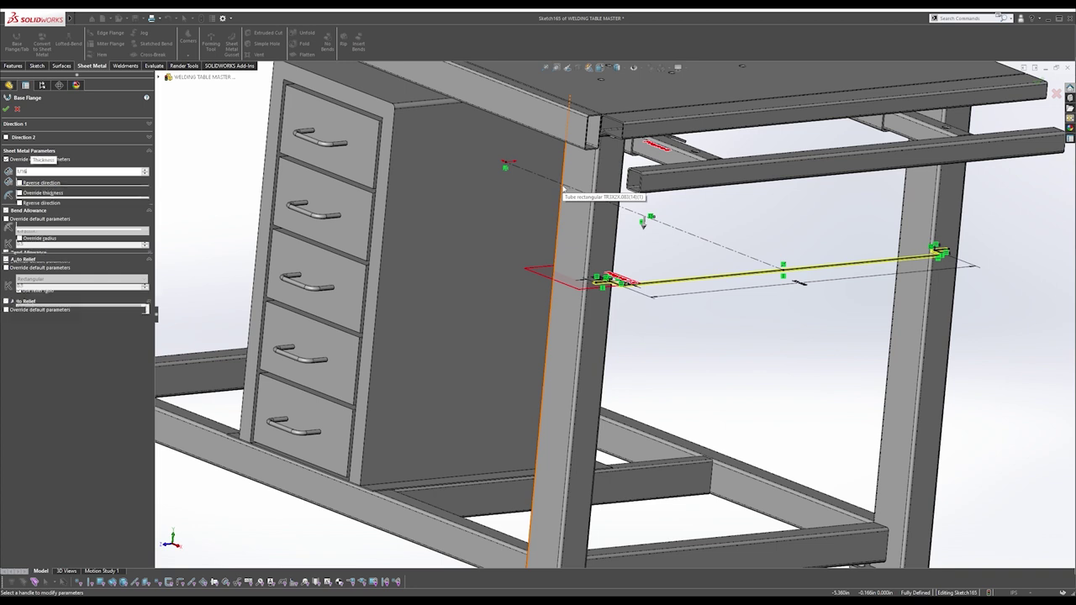
{"action": "left_click", "coordinate": [47, 195]}
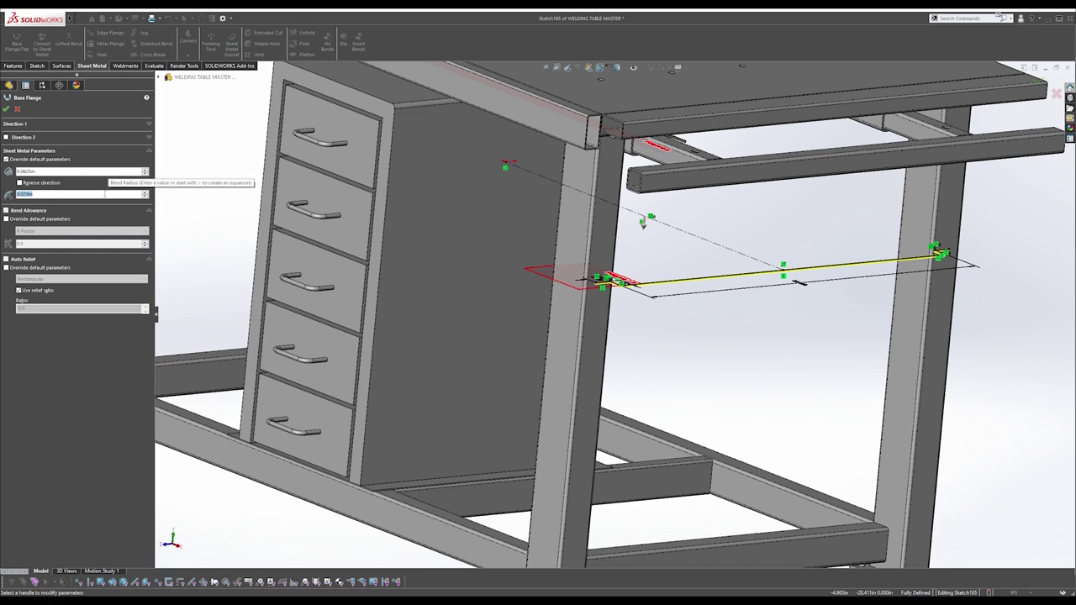
{"action": "type", "text": ".125"}
{"action": "key", "text": "Return"}
Set the base flange's first direction to a Blind depth of 0.5 in.
{"action": "scroll", "coordinate": [603, 255], "scroll_direction": "down", "scroll_amount": 6}
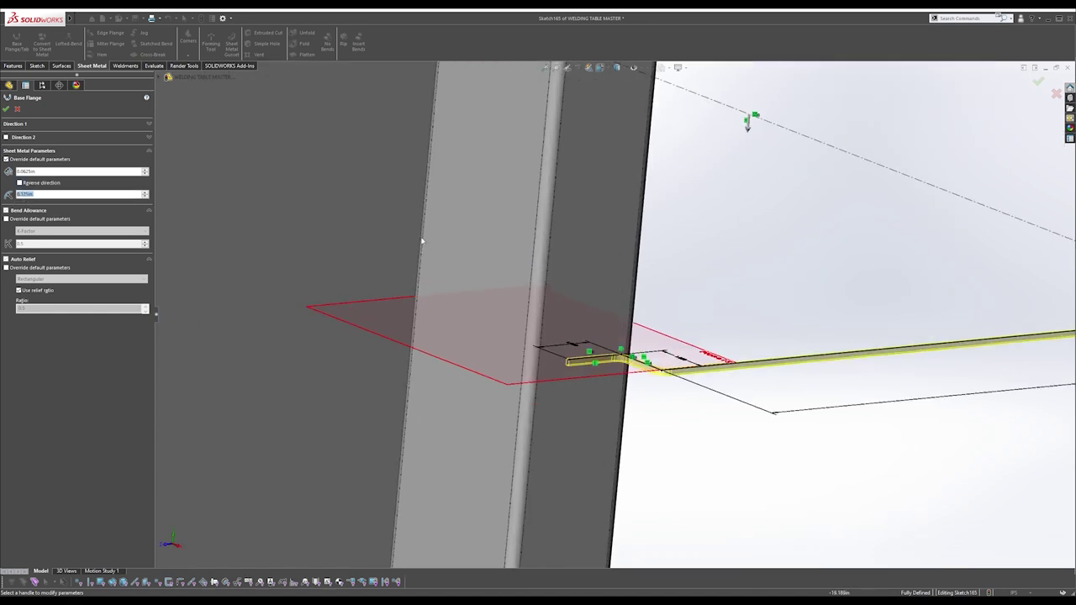
{"action": "left_click", "coordinate": [63, 125]}
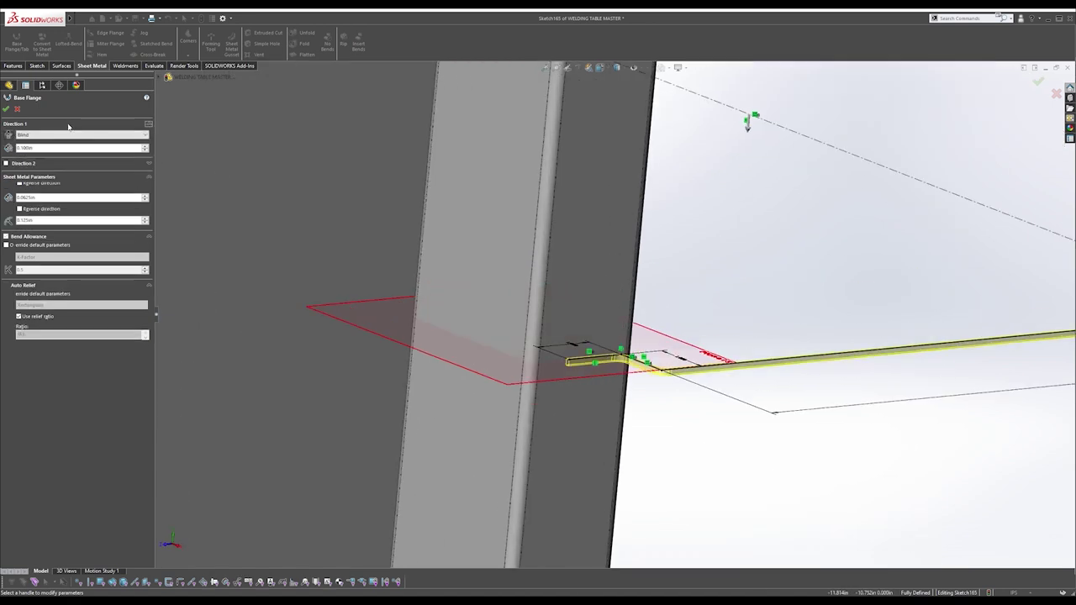
{"action": "left_click", "coordinate": [52, 135]}
{"action": "left_click", "coordinate": [52, 141]}
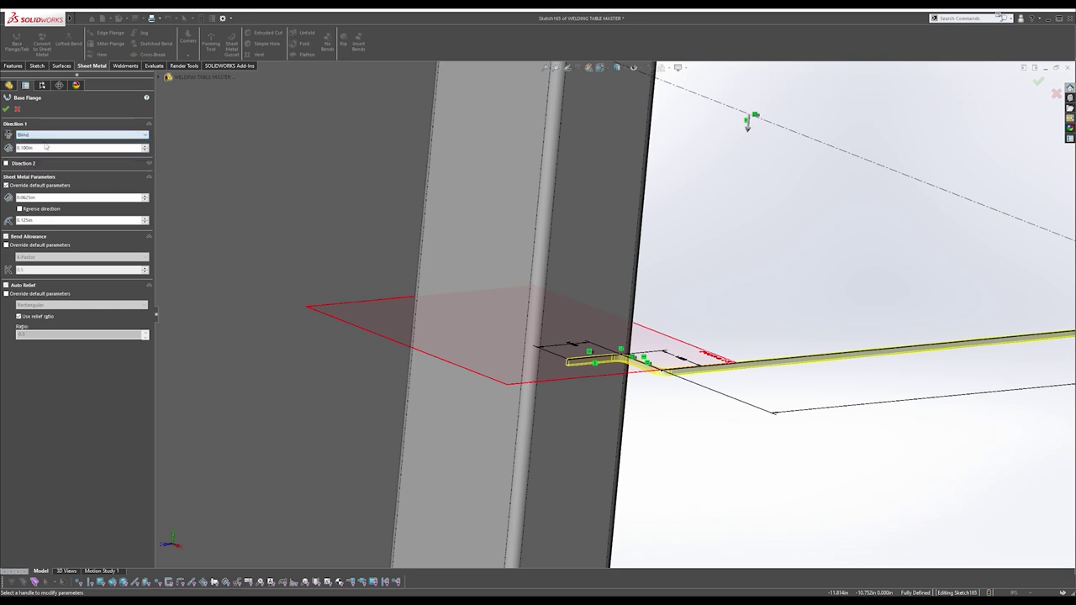
{"action": "type", "text": "."}
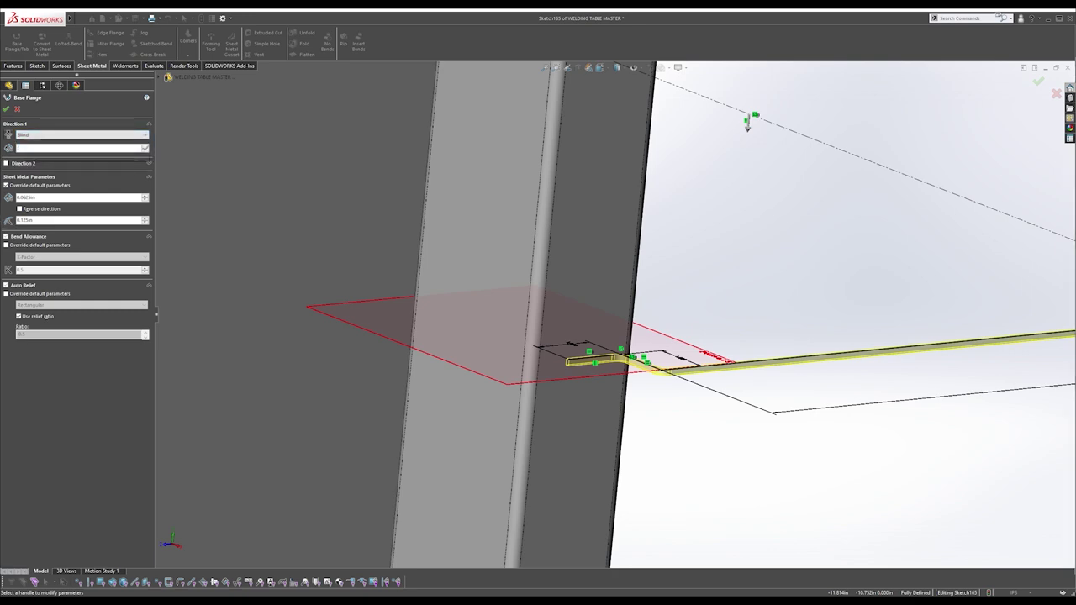
{"action": "type", "text": "5"}
{"action": "key", "text": "Return"}
{"action": "scroll", "coordinate": [622, 353], "scroll_direction": "up", "scroll_amount": 3}
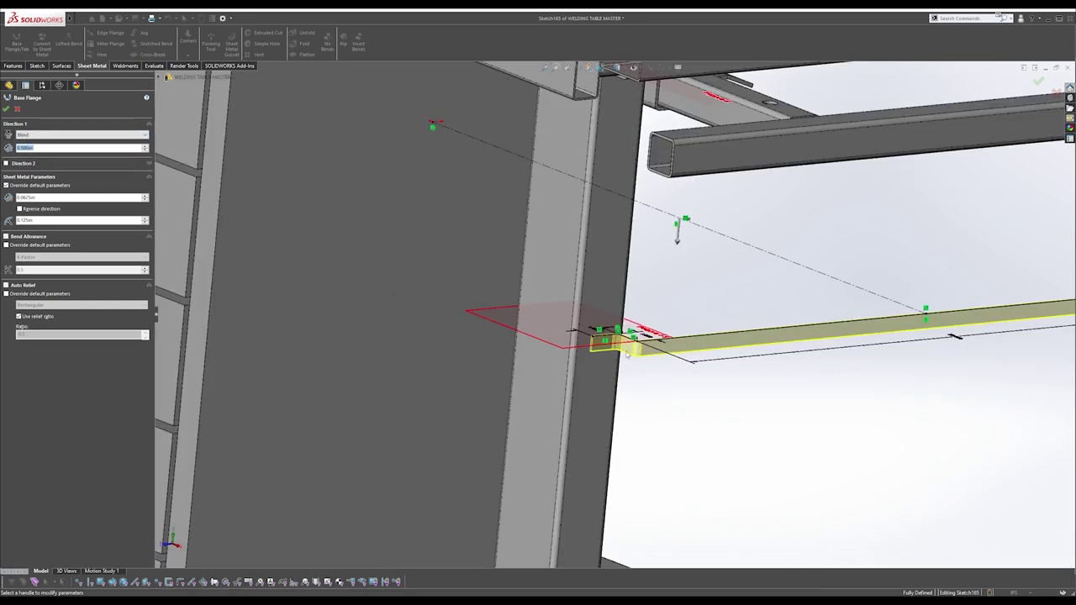
Reverse the sheet thickness side of the stepped flange and create the feature.
{"action": "middle_click_drag", "start_coordinate": [626, 366], "coordinate": [590, 396]}
{"action": "scroll", "coordinate": [614, 340], "scroll_direction": "down", "scroll_amount": 8}
{"action": "mouse_move", "coordinate": [567, 342]}
{"action": "middle_mouse_down"}
{"action": "mouse_move", "coordinate": [563, 332]}
{"action": "mouse_move", "coordinate": [588, 355]}
{"action": "mouse_move", "coordinate": [565, 359]}
{"action": "middle_mouse_up"}
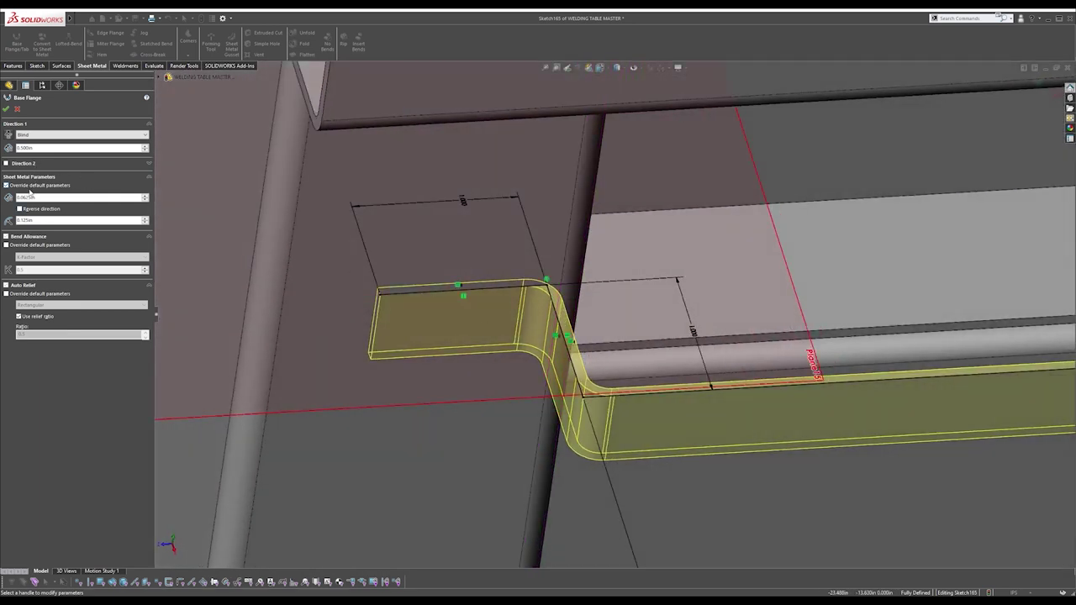
{"action": "left_click", "coordinate": [8, 136]}
{"action": "left_click", "coordinate": [8, 136]}
{"action": "left_click", "coordinate": [20, 209]}
{"action": "scroll", "coordinate": [579, 384], "scroll_direction": "up", "scroll_amount": 2}
{"action": "middle_click_drag", "start_coordinate": [581, 384], "coordinate": [573, 385]}
{"action": "scroll", "coordinate": [592, 376], "scroll_direction": "up", "scroll_amount": 4}
{"action": "scroll", "coordinate": [592, 376], "scroll_direction": "up", "scroll_amount": 3}
{"action": "scroll", "coordinate": [917, 328], "scroll_direction": "up", "scroll_amount": 2}
{"action": "middle_click_drag", "start_coordinate": [917, 329], "coordinate": [897, 253]}
{"action": "mouse_move", "coordinate": [649, 220]}
{"action": "middle_mouse_down"}
{"action": "mouse_move", "coordinate": [720, 210]}
{"action": "mouse_move", "coordinate": [651, 219]}
{"action": "middle_mouse_up"}
{"action": "scroll", "coordinate": [652, 220], "scroll_direction": "up", "scroll_amount": 3}
{"action": "left_click", "coordinate": [6, 109]}
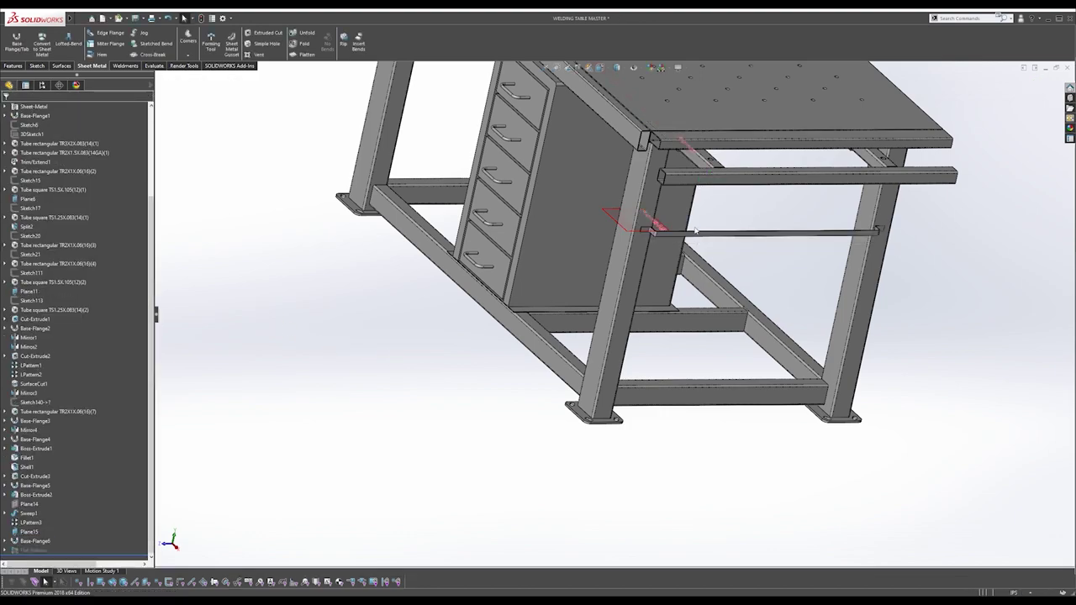
Examine the new stepped strip between the end legs from several angles and check its fit on the table.
{"action": "scroll", "coordinate": [697, 239], "scroll_direction": "down", "scroll_amount": 6}
{"action": "middle_click", "coordinate": [697, 241]}
{"action": "middle_click_drag", "start_coordinate": [697, 242], "coordinate": [716, 281]}
{"action": "scroll", "coordinate": [715, 253], "scroll_direction": "up", "scroll_amount": 4}
{"action": "scroll", "coordinate": [579, 328], "scroll_direction": "down", "scroll_amount": 2}
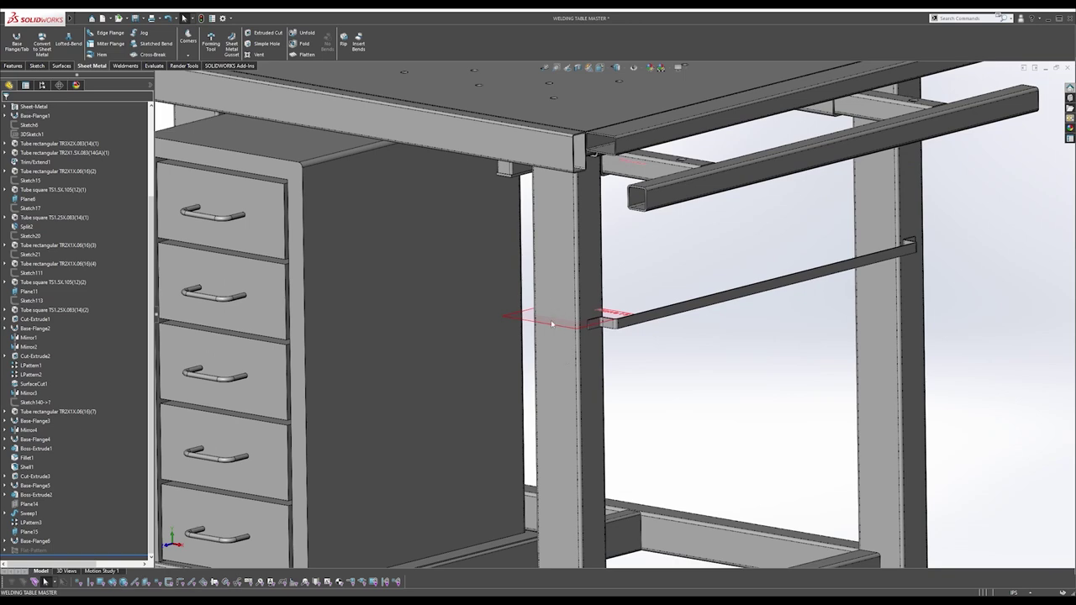
{"action": "middle_click_drag", "start_coordinate": [561, 336], "coordinate": [555, 343]}
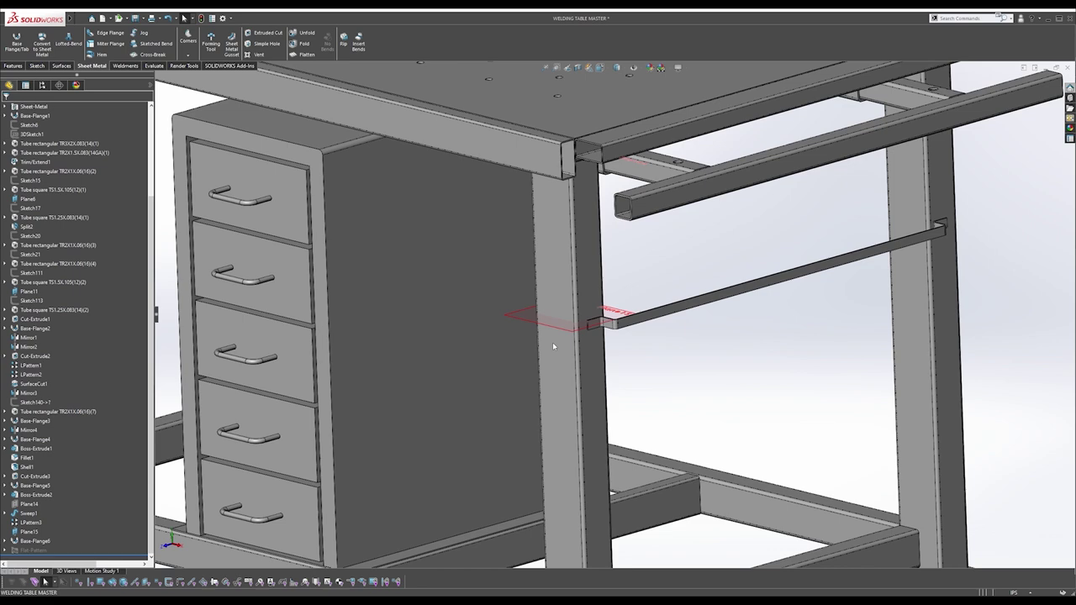
{"action": "middle_click_drag", "start_coordinate": [552, 342], "coordinate": [561, 319]}
{"action": "scroll", "coordinate": [548, 322], "scroll_direction": "up", "scroll_amount": 5}
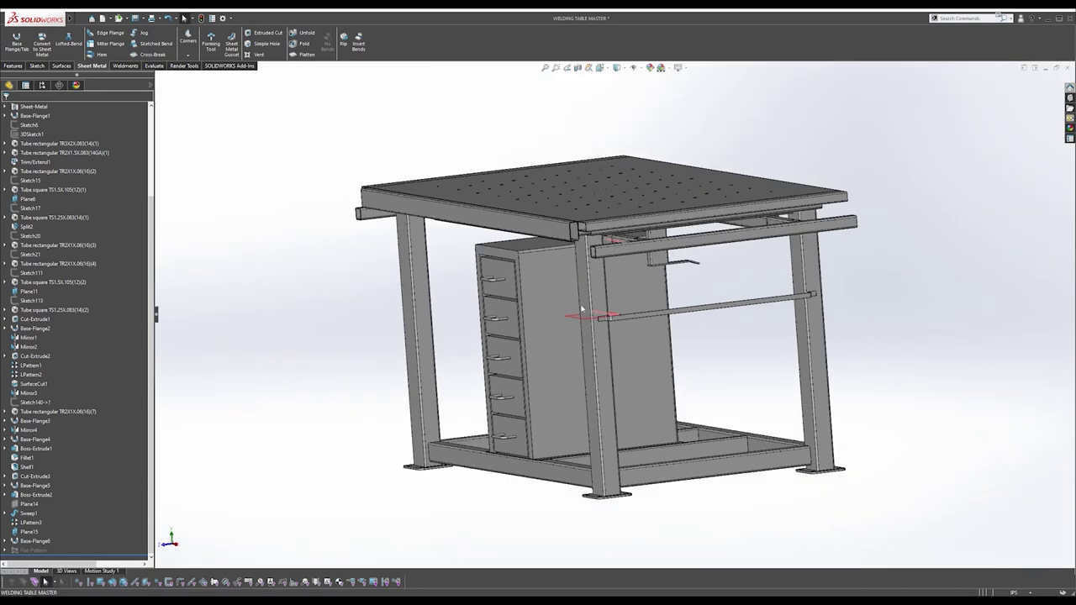
Create a reference plane midway between the two opposite side faces of the table leg beside the drawer cabinet.
{"action": "key", "text": "s"}
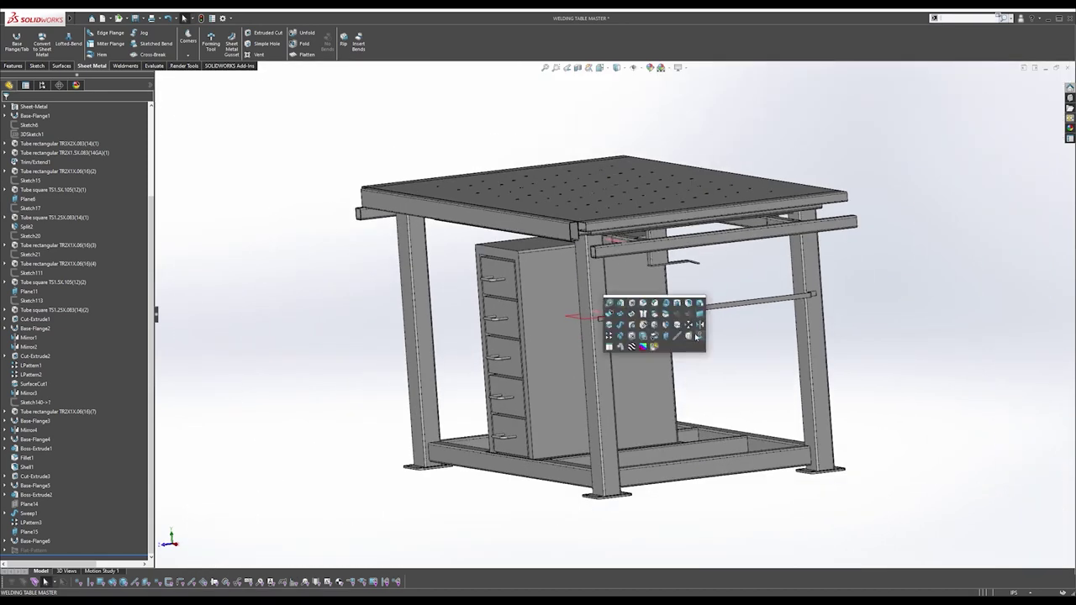
{"action": "left_click", "coordinate": [645, 339]}
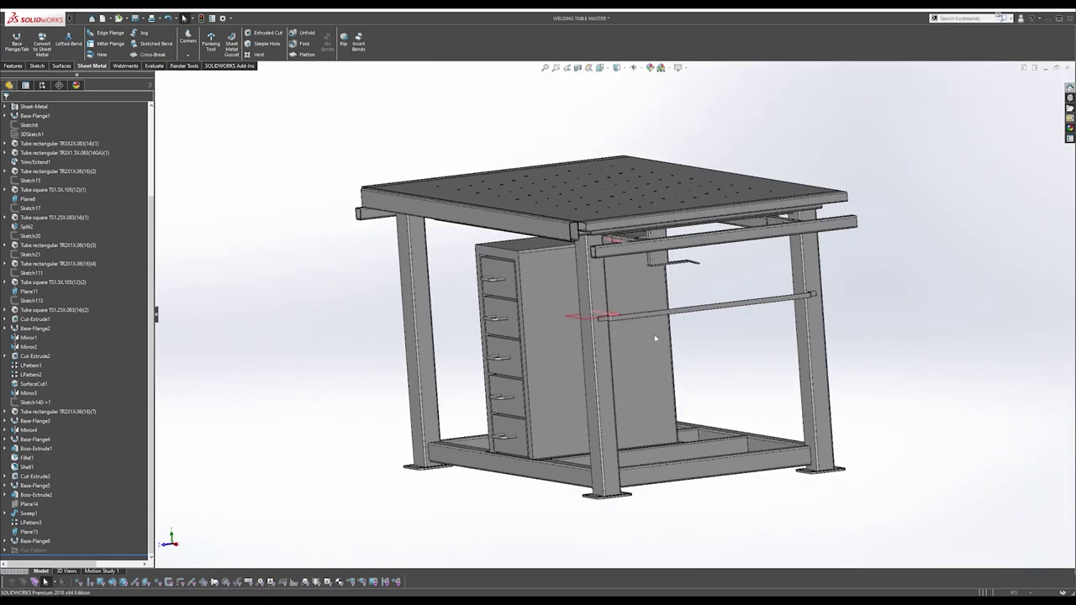
{"action": "left_click", "coordinate": [603, 300]}
{"action": "middle_click_drag", "start_coordinate": [603, 300], "coordinate": [683, 307]}
{"action": "scroll", "coordinate": [683, 307], "scroll_direction": "down", "scroll_amount": 6}
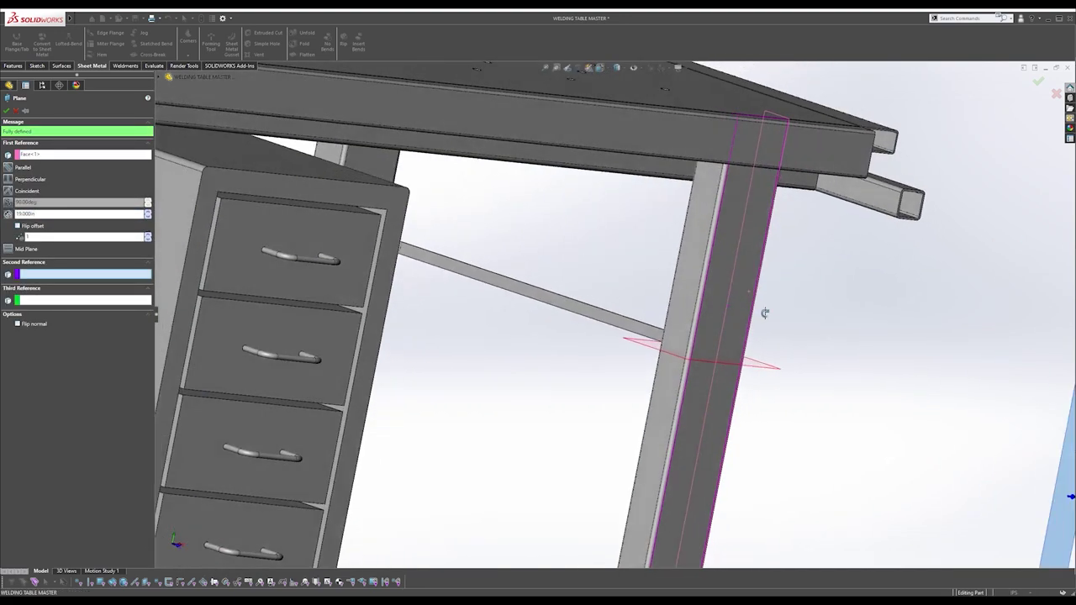
{"action": "left_click", "coordinate": [686, 290]}
{"action": "right_click", "coordinate": [674, 311]}
{"action": "middle_click_drag", "start_coordinate": [673, 311], "coordinate": [506, 314]}
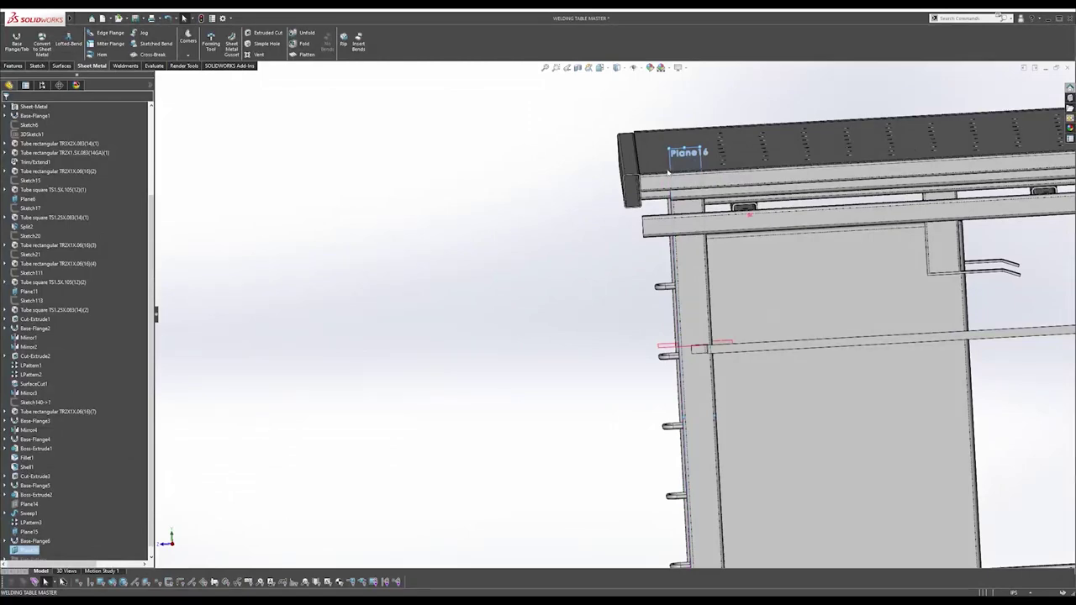
Sketch a Z-shaped profile on the new leg plane, with two vertical segments about 1.8 in long joined by a horizontal segment.
{"action": "left_click", "coordinate": [21, 551]}
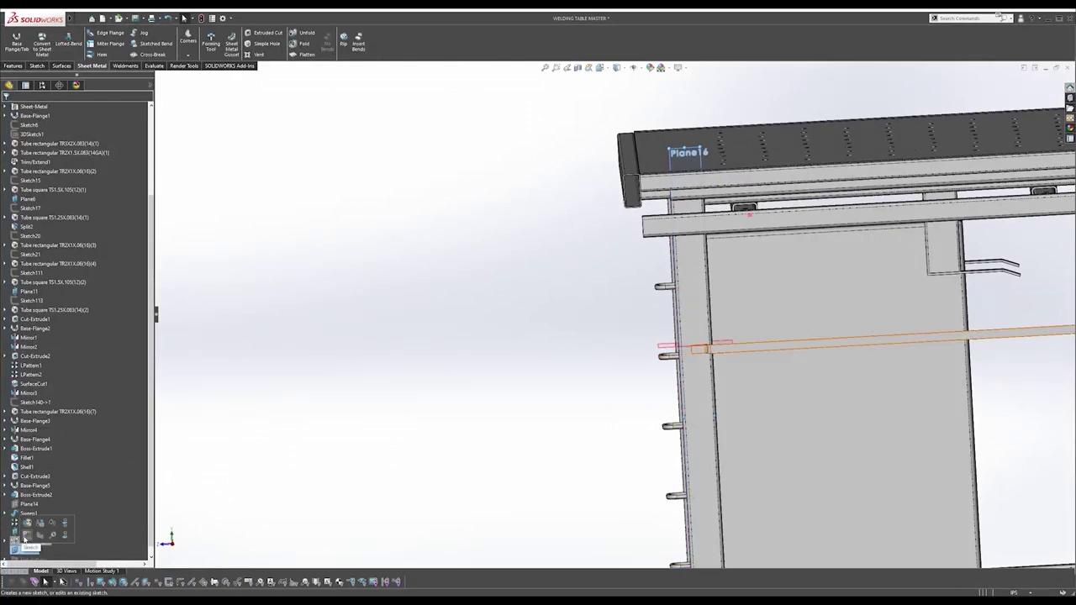
{"action": "left_click", "coordinate": [26, 536]}
{"action": "scroll", "coordinate": [398, 272], "scroll_direction": "down", "scroll_amount": 3}
{"action": "key", "text": "s"}
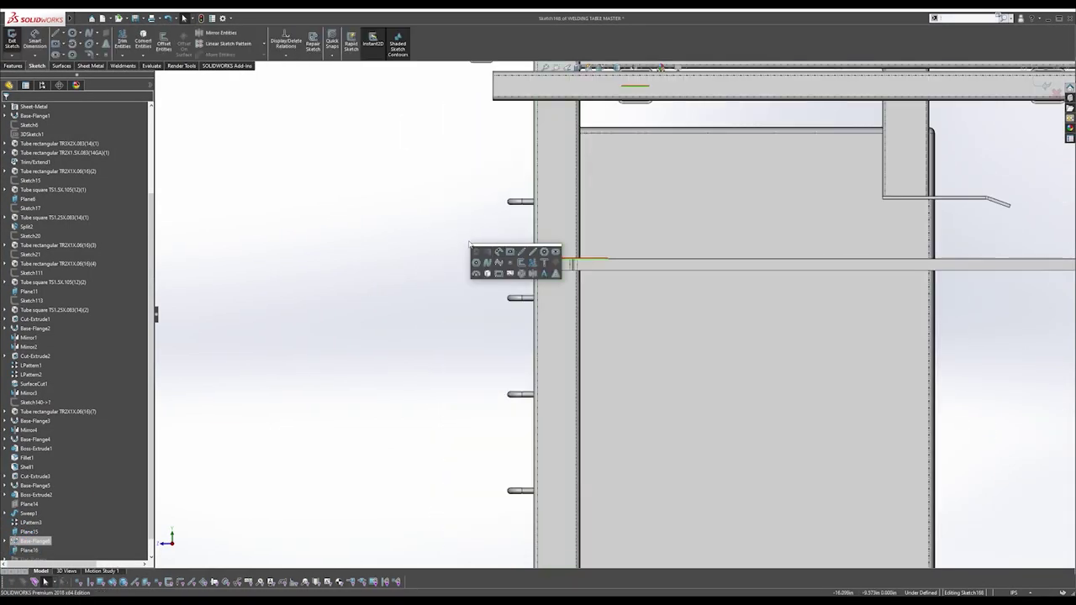
{"action": "left_click", "coordinate": [521, 252]}
{"action": "left_click", "coordinate": [490, 229]}
{"action": "left_click", "coordinate": [491, 262]}
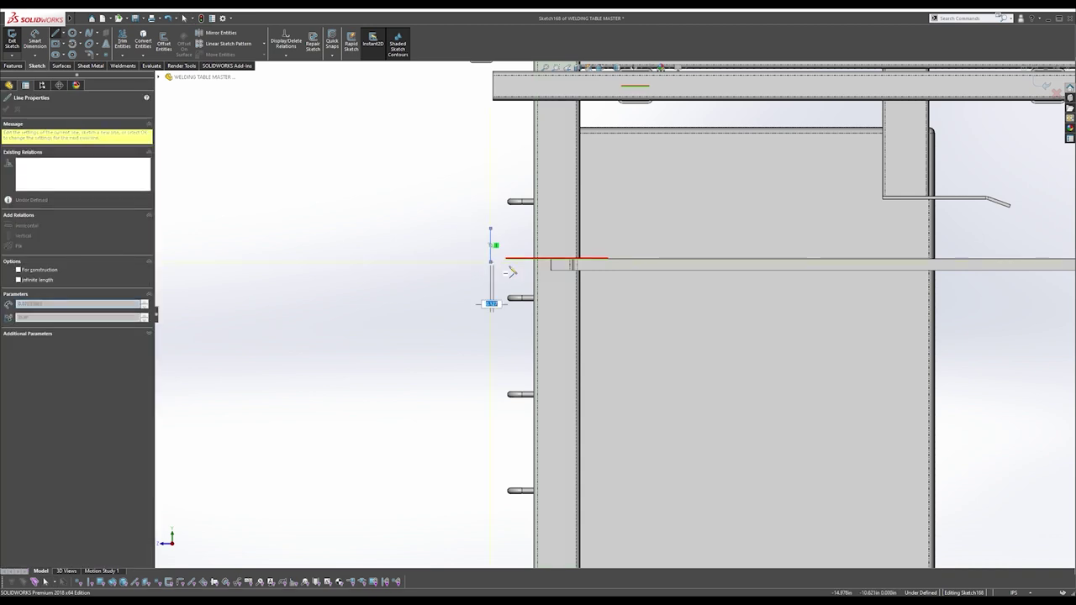
{"action": "left_click", "coordinate": [528, 263]}
{"action": "left_click", "coordinate": [529, 316]}
{"action": "scroll", "coordinate": [509, 277], "scroll_direction": "down", "scroll_amount": 1}
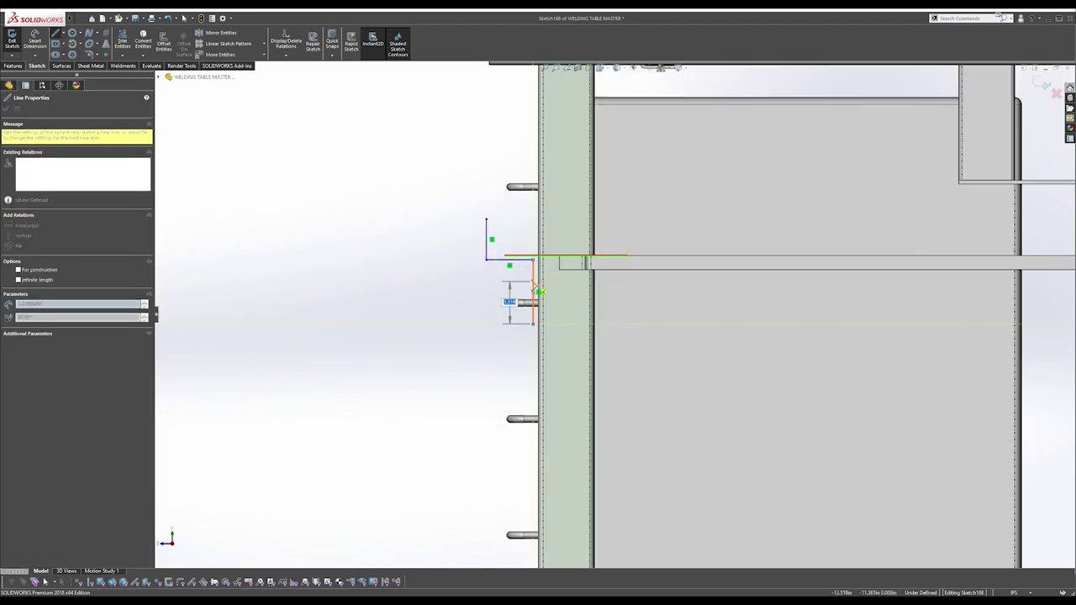
{"action": "scroll", "coordinate": [533, 284], "scroll_direction": "down", "scroll_amount": 1}
{"action": "key", "text": "Escape"}
Make the profile's inner corner point coincident with the adjacent face of the table leg.
{"action": "left_click", "coordinate": [537, 275]}
{"action": "middle_click_drag", "start_coordinate": [542, 277], "coordinate": [578, 287]}
{"action": "key", "text": "Escape"}
{"action": "scroll", "coordinate": [522, 262], "scroll_direction": "down", "scroll_amount": 3}
{"action": "left_click", "coordinate": [545, 262]}
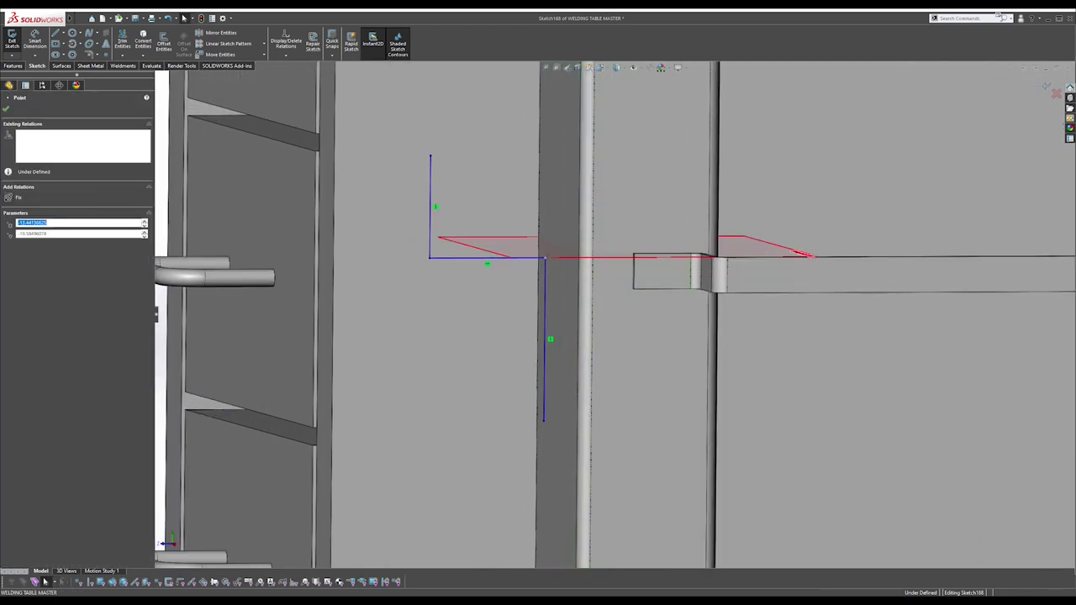
{"action": "left_click", "coordinate": [569, 238], "text": "ctrl"}
{"action": "left_click", "coordinate": [595, 209]}
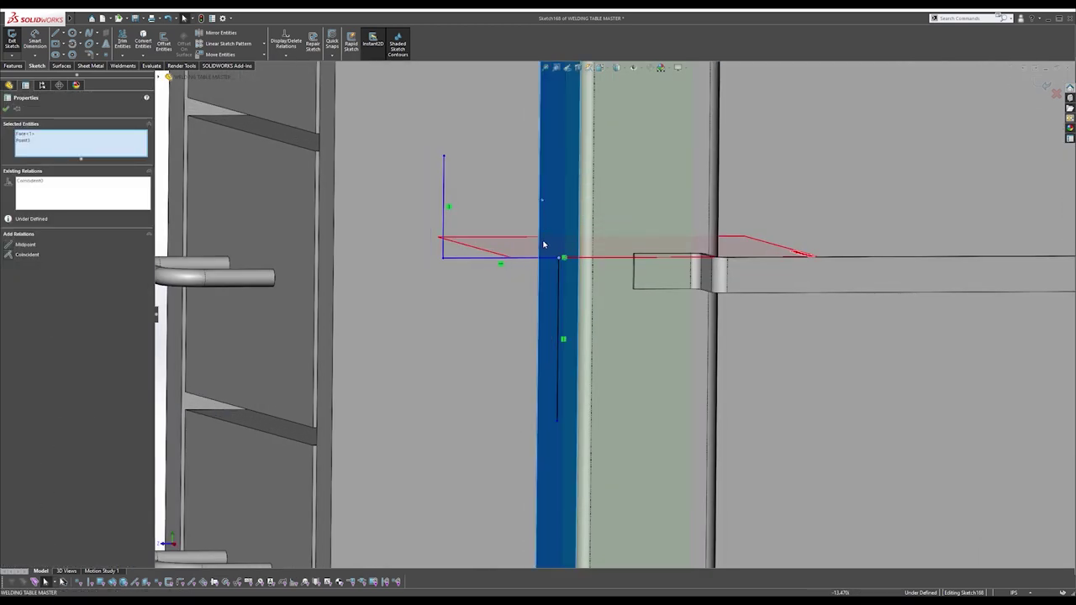
Make the profile's horizontal segment collinear with the lower edge of the stepped strip.
{"action": "scroll", "coordinate": [531, 269], "scroll_direction": "up", "scroll_amount": 5}
{"action": "left_click", "coordinate": [527, 267]}
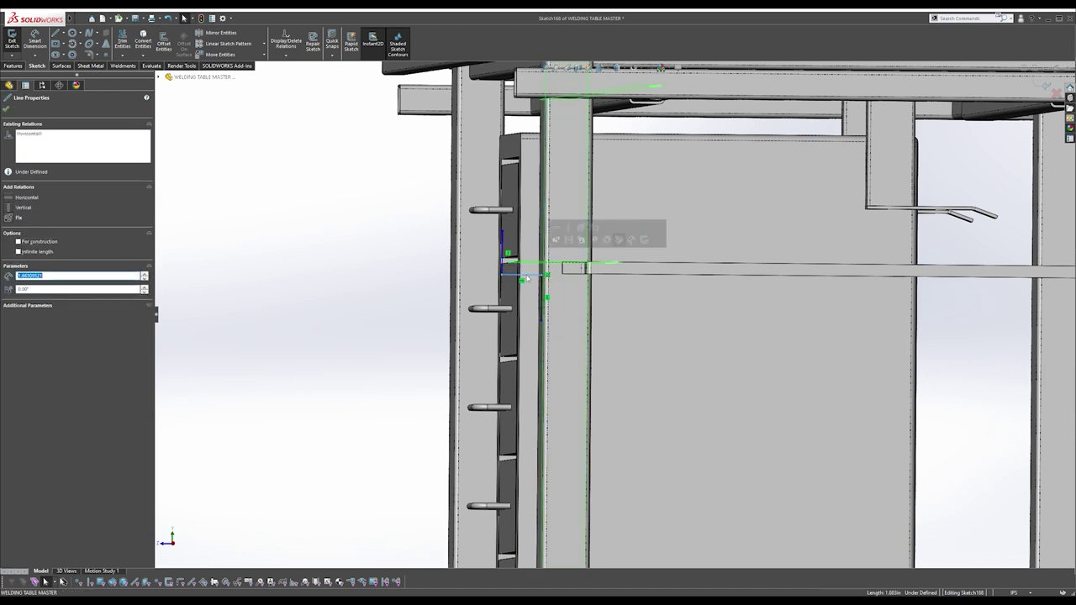
{"action": "left_click", "coordinate": [627, 273], "text": "ctrl"}
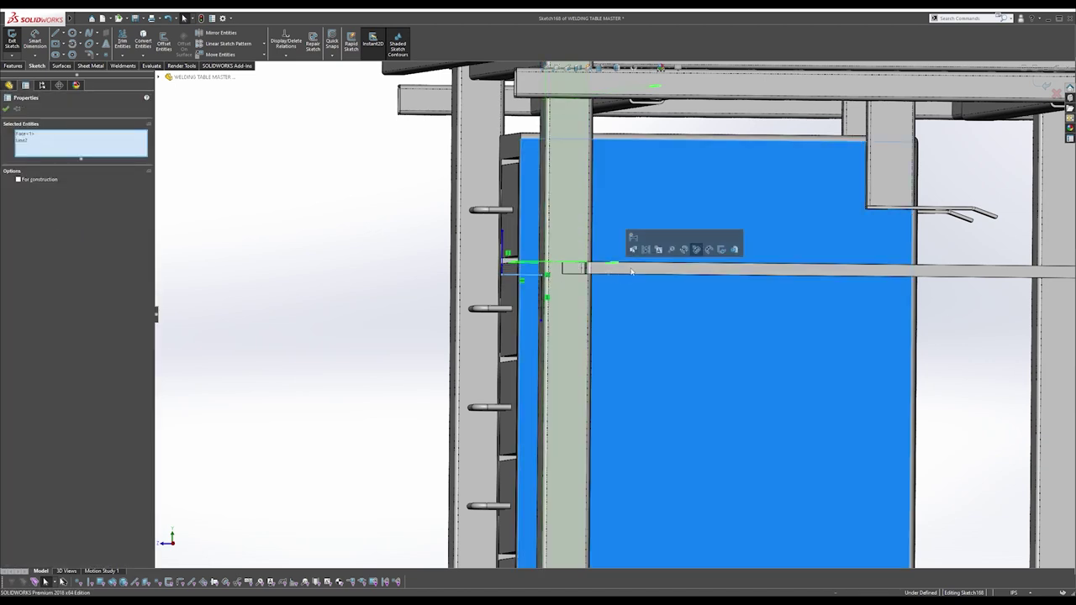
{"action": "key", "text": "Escape"}
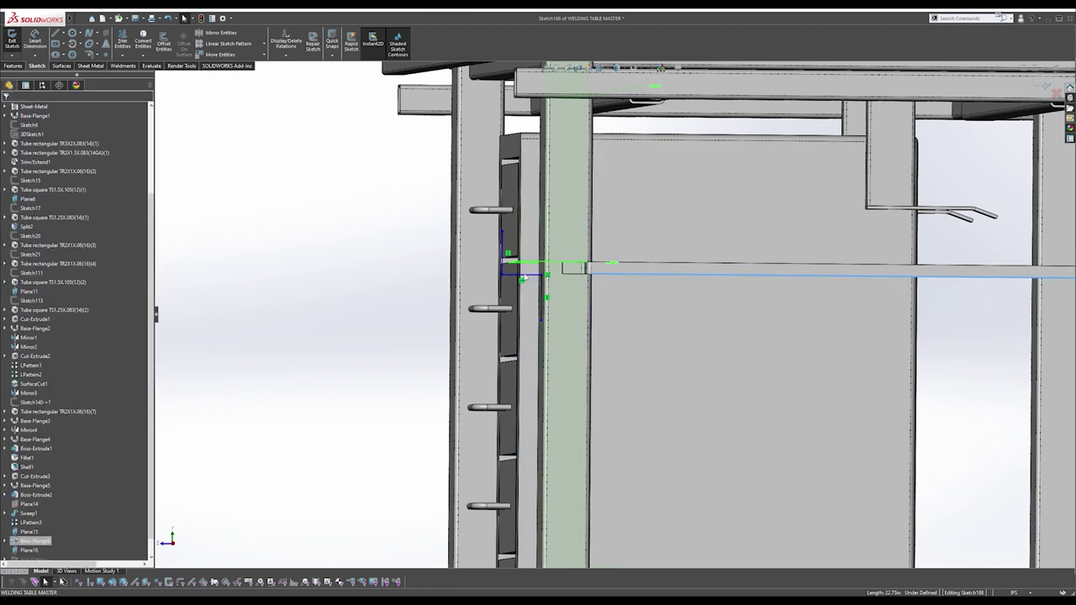
{"action": "left_click", "coordinate": [528, 277], "text": "ctrl"}
{"action": "left_click", "coordinate": [553, 239]}
{"action": "key", "text": "Escape"}
Dimension the profile's upper and lower vertical segments to 2 in each.
{"action": "scroll", "coordinate": [529, 262], "scroll_direction": "down", "scroll_amount": 3}
{"action": "key", "text": "s"}
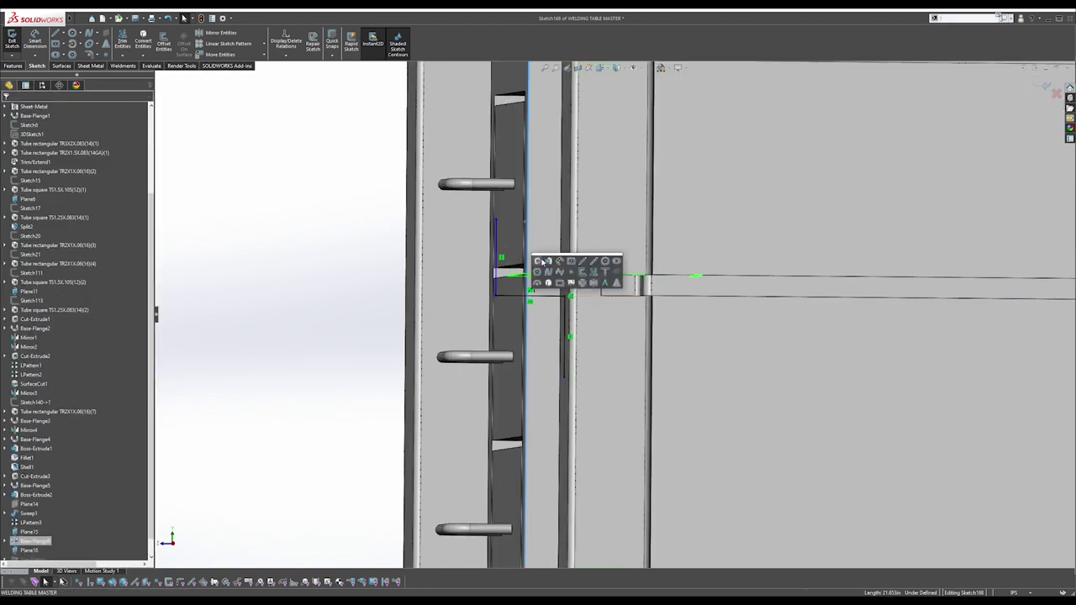
{"action": "left_click", "coordinate": [559, 262]}
{"action": "left_click", "coordinate": [496, 252]}
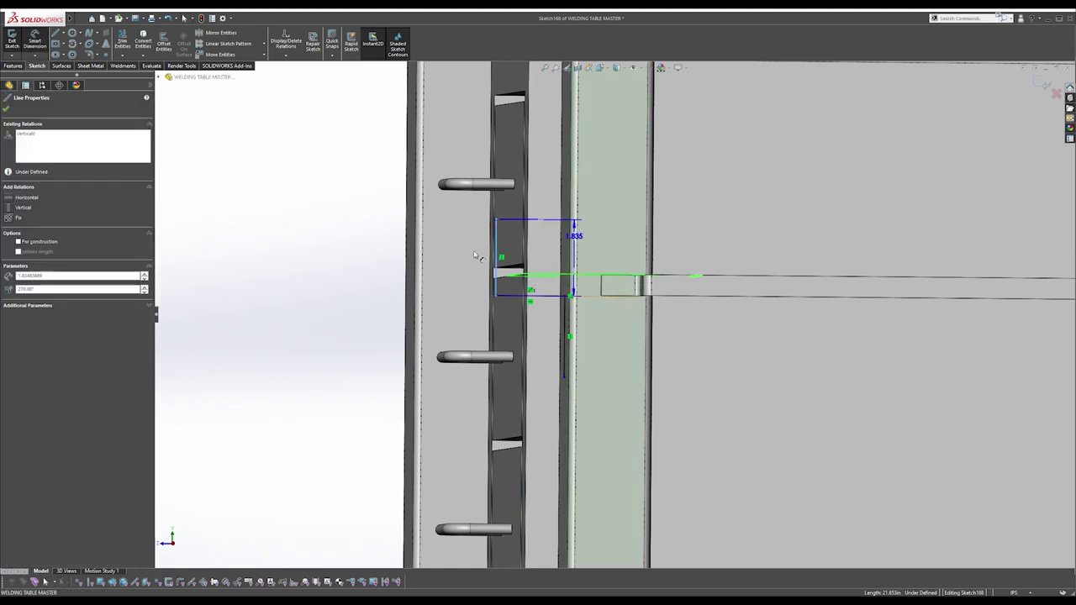
{"action": "left_click", "coordinate": [468, 255]}
{"action": "type", "text": "2"}
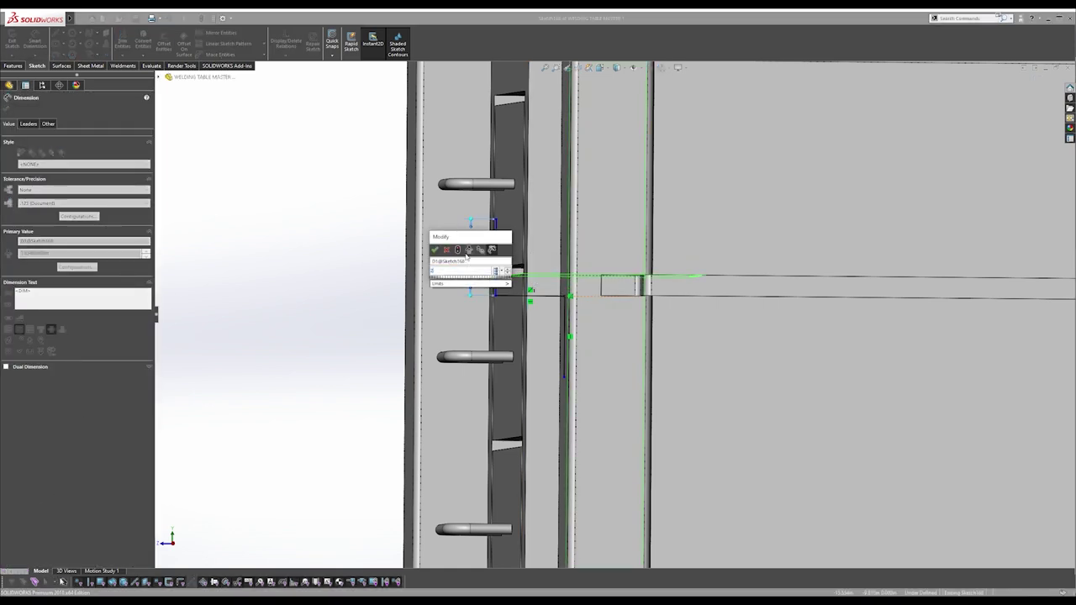
{"action": "key", "text": "Return"}
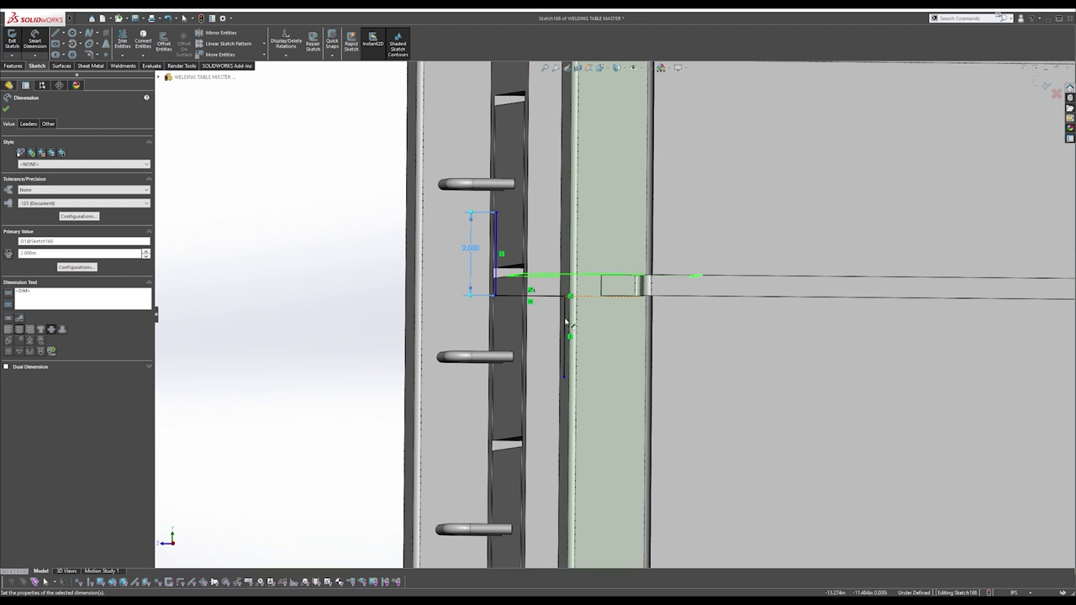
{"action": "left_click", "coordinate": [564, 332]}
{"action": "left_click", "coordinate": [531, 323]}
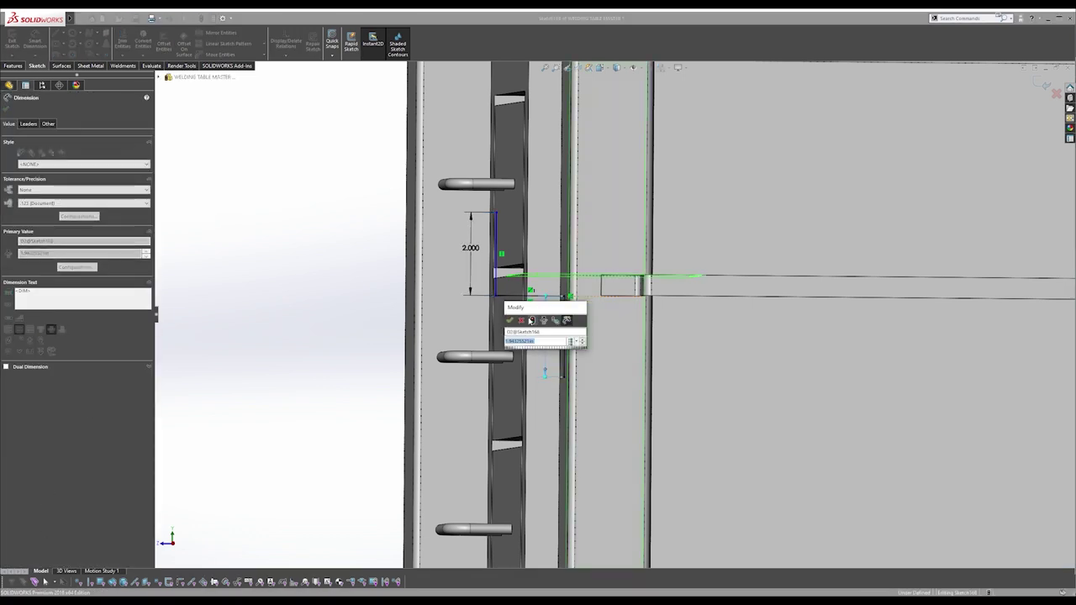
{"action": "type", "text": "2"}
{"action": "key", "text": "Return"}
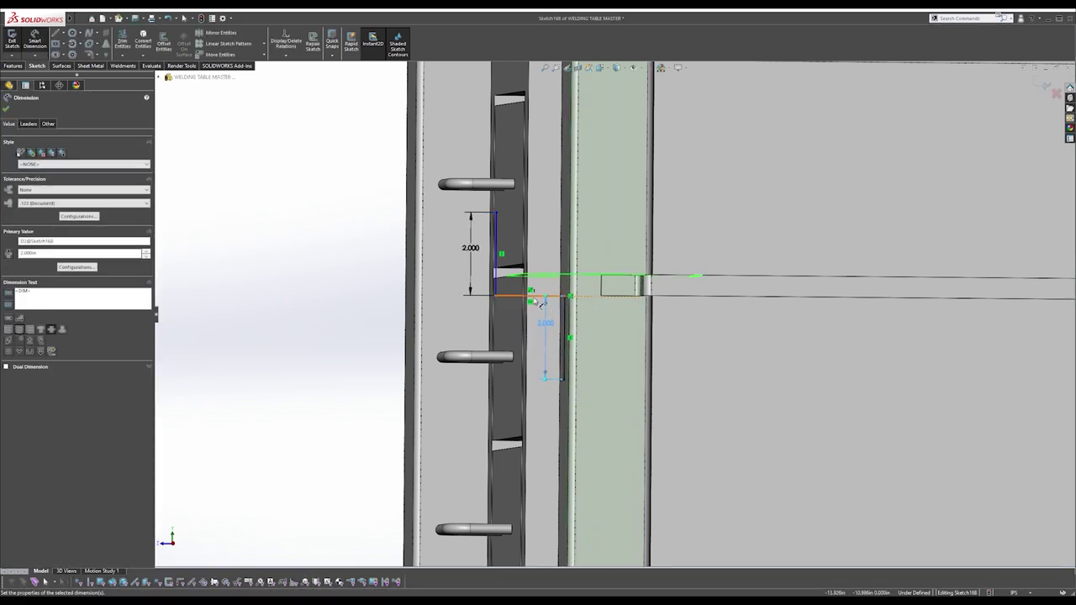
Dimension the profile's horizontal segment to 2 in.
{"action": "left_click", "coordinate": [536, 296]}
{"action": "left_click", "coordinate": [526, 317]}
{"action": "left_click", "coordinate": [527, 300]}
{"action": "left_click", "coordinate": [465, 308]}
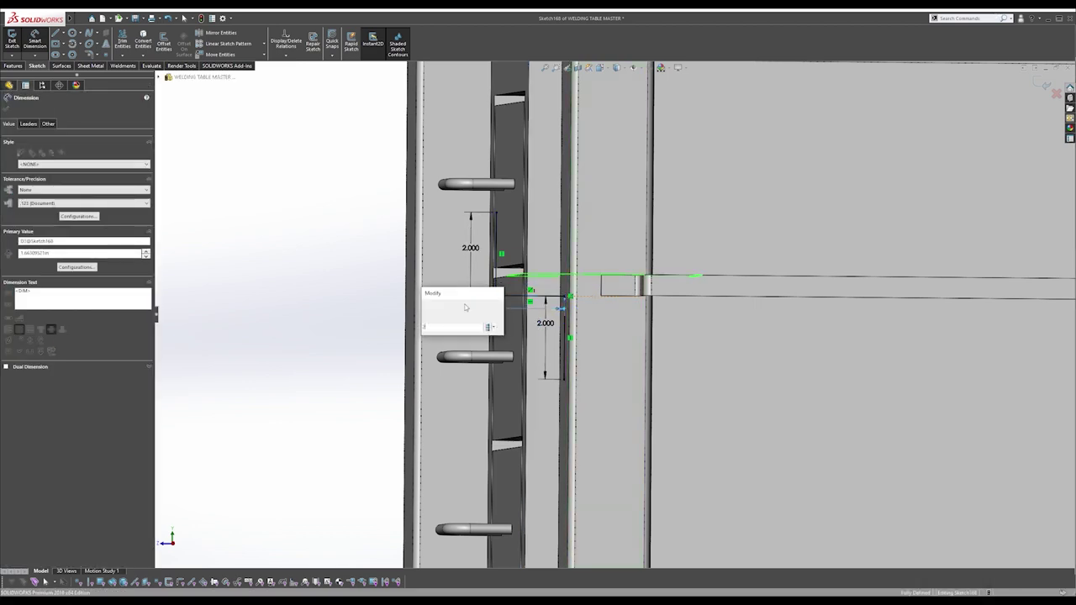
{"action": "key", "text": "Return"}
Start a Base Flange from the Z-shaped profile with a Mid Plane depth of 0.5 in.
{"action": "scroll", "coordinate": [601, 299], "scroll_direction": "up", "scroll_amount": 5}
{"action": "middle_click_drag", "start_coordinate": [601, 299], "coordinate": [550, 287]}
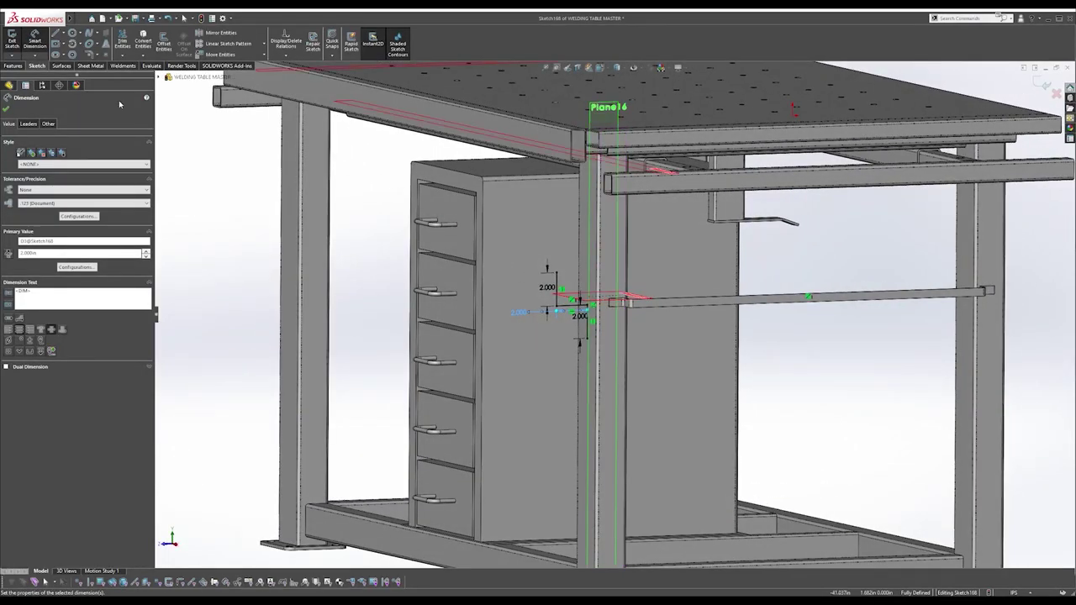
{"action": "left_click", "coordinate": [92, 65]}
{"action": "middle_click_drag", "start_coordinate": [568, 262], "coordinate": [470, 271]}
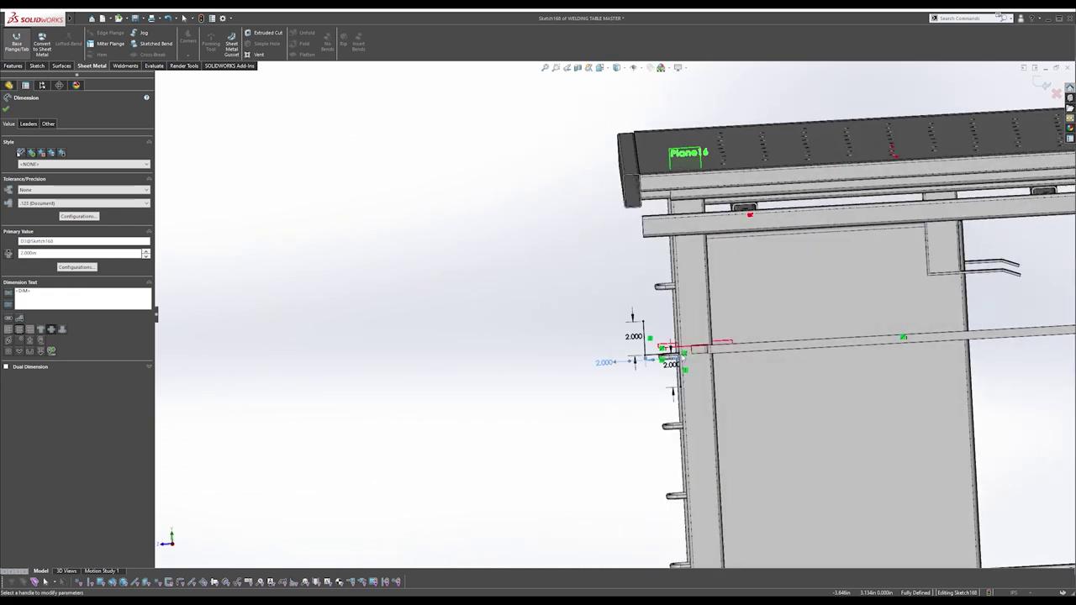
{"action": "middle_click_drag", "start_coordinate": [597, 311], "coordinate": [719, 359]}
{"action": "scroll", "coordinate": [721, 360], "scroll_direction": "down", "scroll_amount": 3}
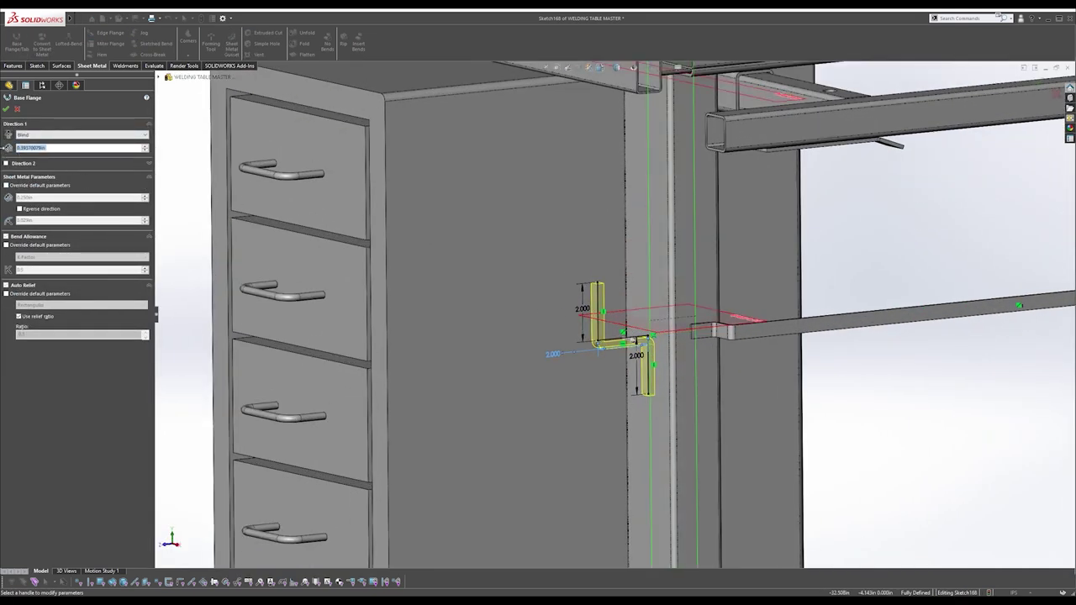
{"action": "type", "text": ".5"}
{"action": "key", "text": "Return"}
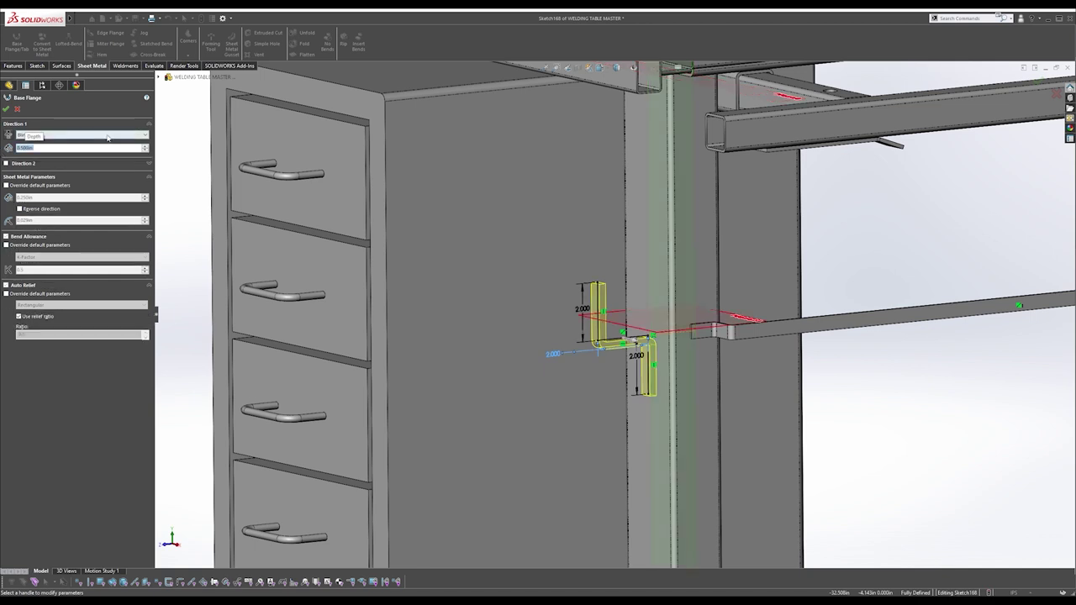
{"action": "left_click", "coordinate": [107, 137]}
{"action": "left_click", "coordinate": [89, 160]}
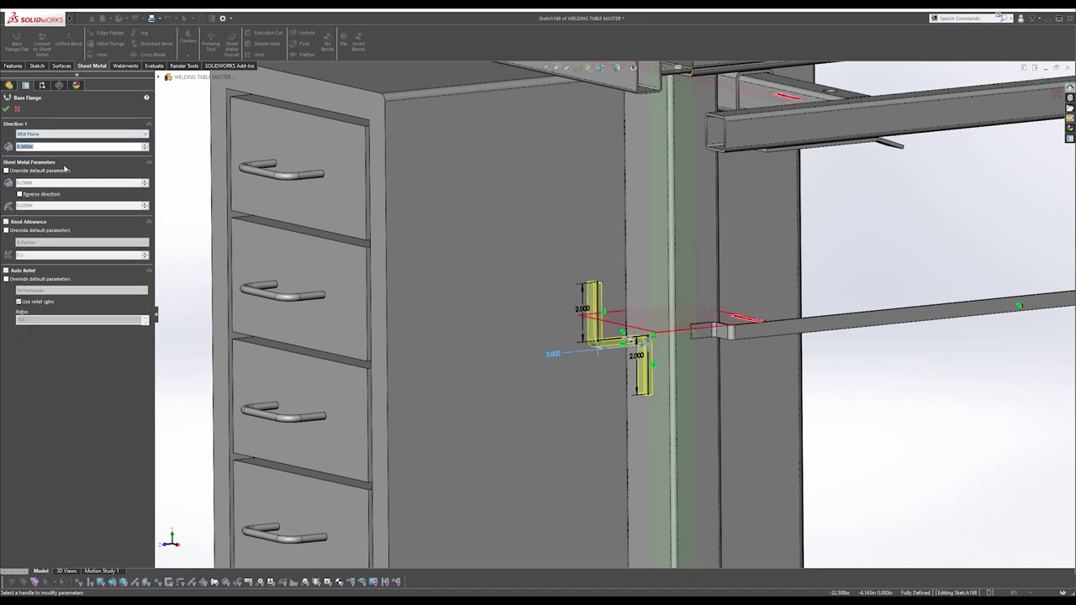
Override the flange's default sheet metal parameters with a 1/16 in thickness and a 0.0625 in bend radius.
{"action": "left_click", "coordinate": [7, 171]}
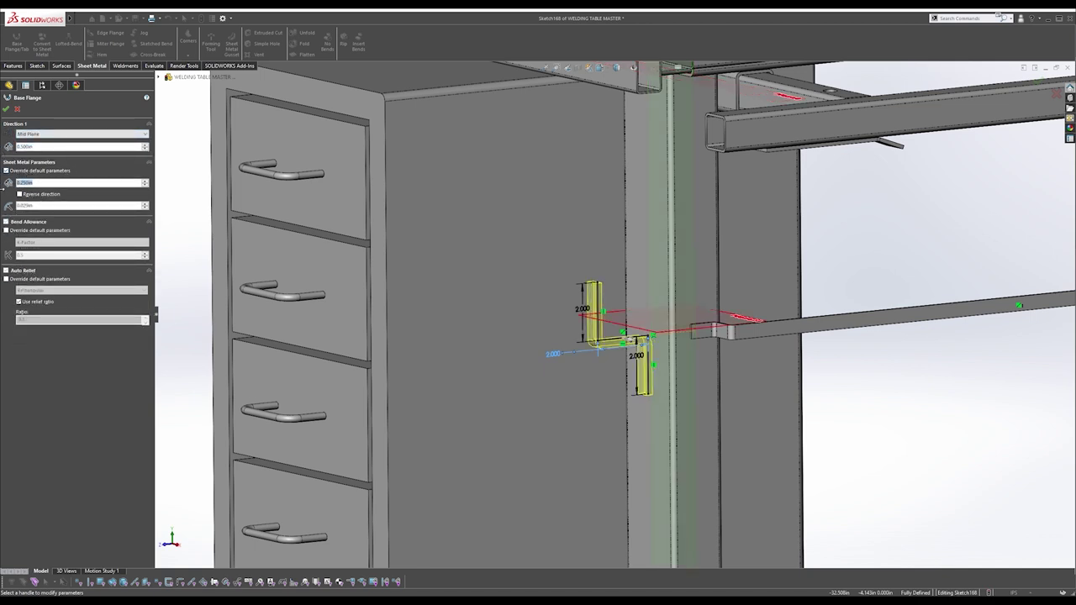
{"action": "type", "text": "1/16"}
{"action": "key", "text": "Return"}
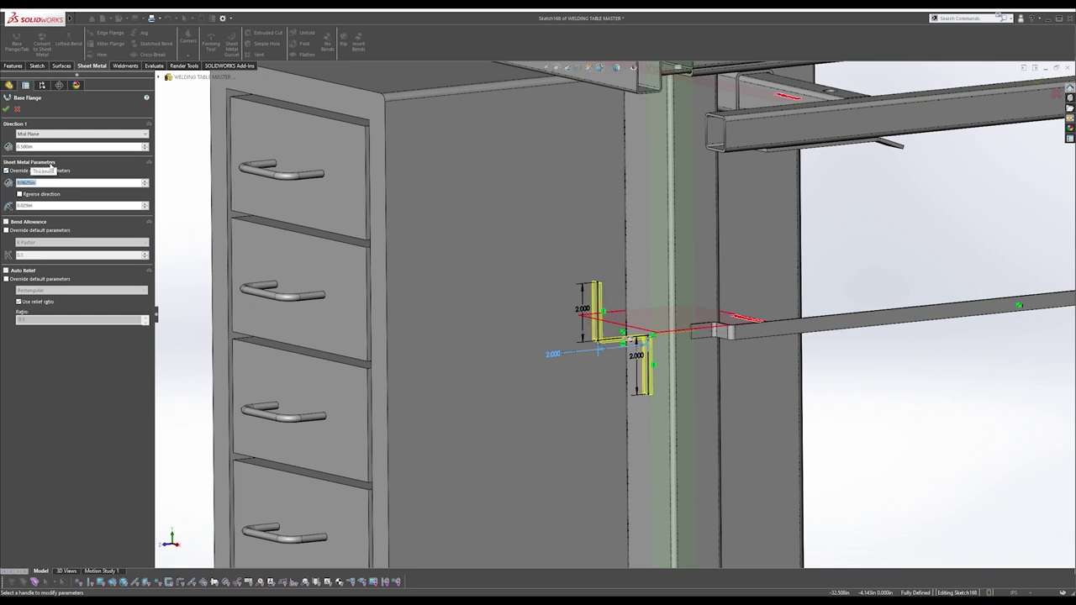
{"action": "double_click", "coordinate": [30, 206]}
{"action": "type", "text": "0.0625"}
{"action": "key", "text": "Return"}
Check the flange preview against the leg in the Right view and create the base flange.
{"action": "scroll", "coordinate": [631, 341], "scroll_direction": "down", "scroll_amount": 4}
{"action": "mouse_move", "coordinate": [636, 337]}
{"action": "middle_mouse_down"}
{"action": "mouse_move", "coordinate": [613, 298]}
{"action": "mouse_move", "coordinate": [609, 314]}
{"action": "middle_mouse_up"}
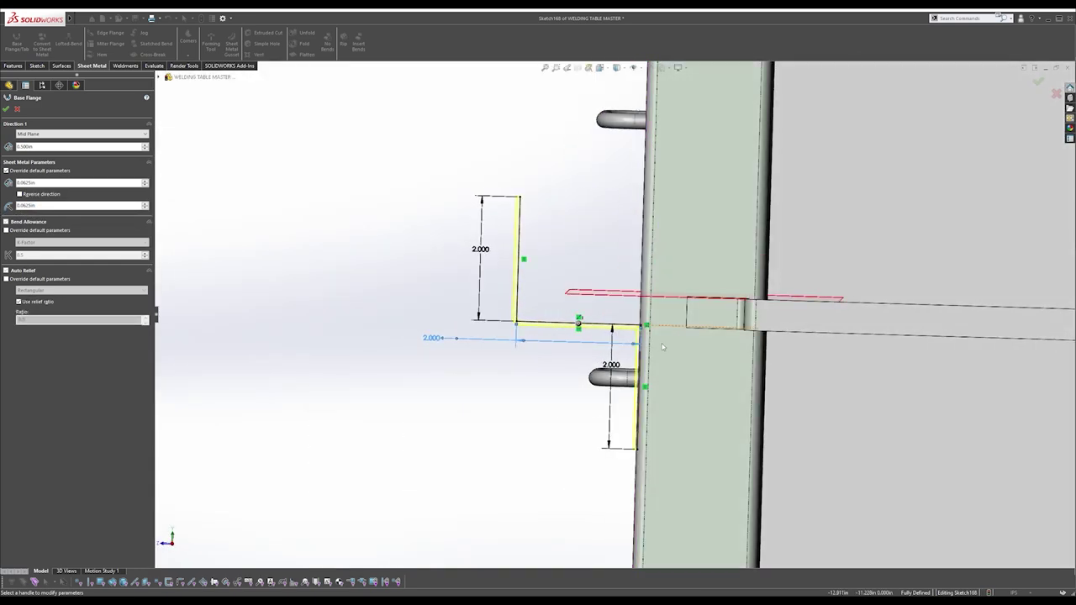
{"action": "key", "text": "space"}
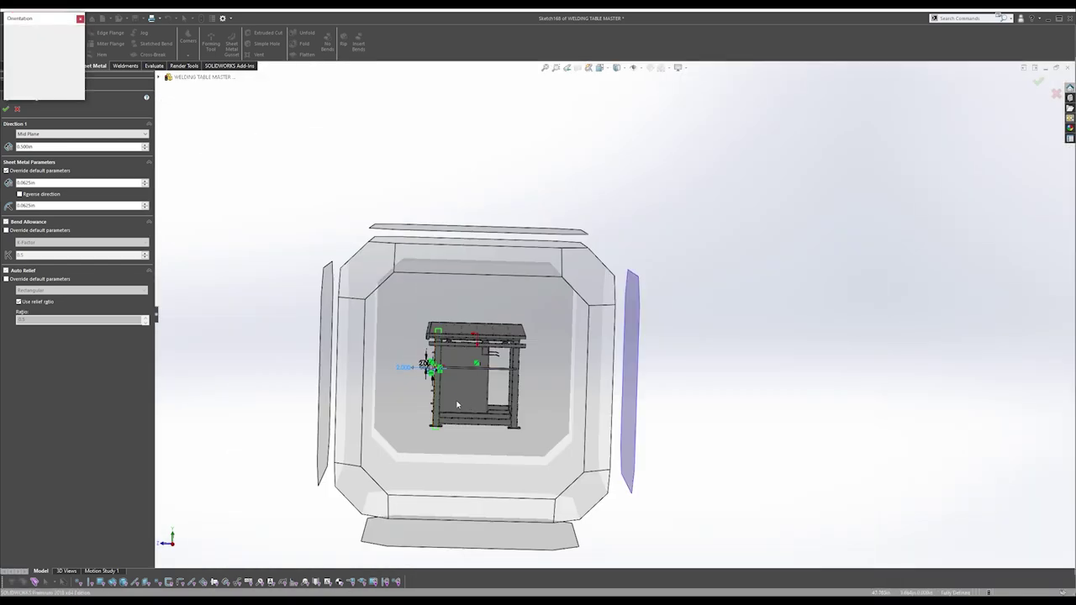
{"action": "left_click", "coordinate": [457, 405]}
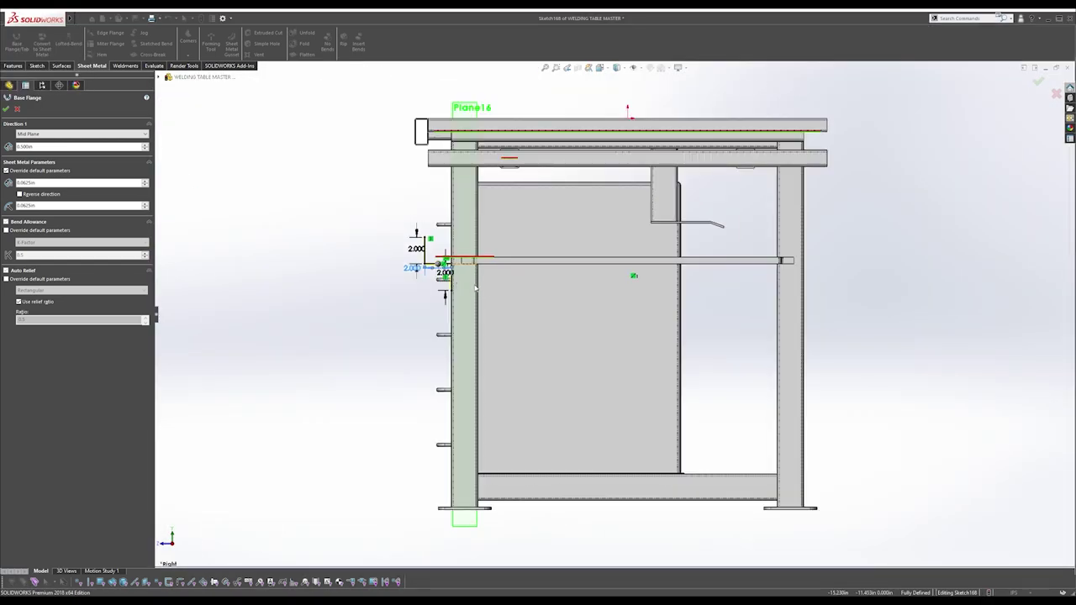
{"action": "scroll", "coordinate": [475, 288], "scroll_direction": "down", "scroll_amount": 8}
{"action": "scroll", "coordinate": [478, 256], "scroll_direction": "up", "scroll_amount": 4}
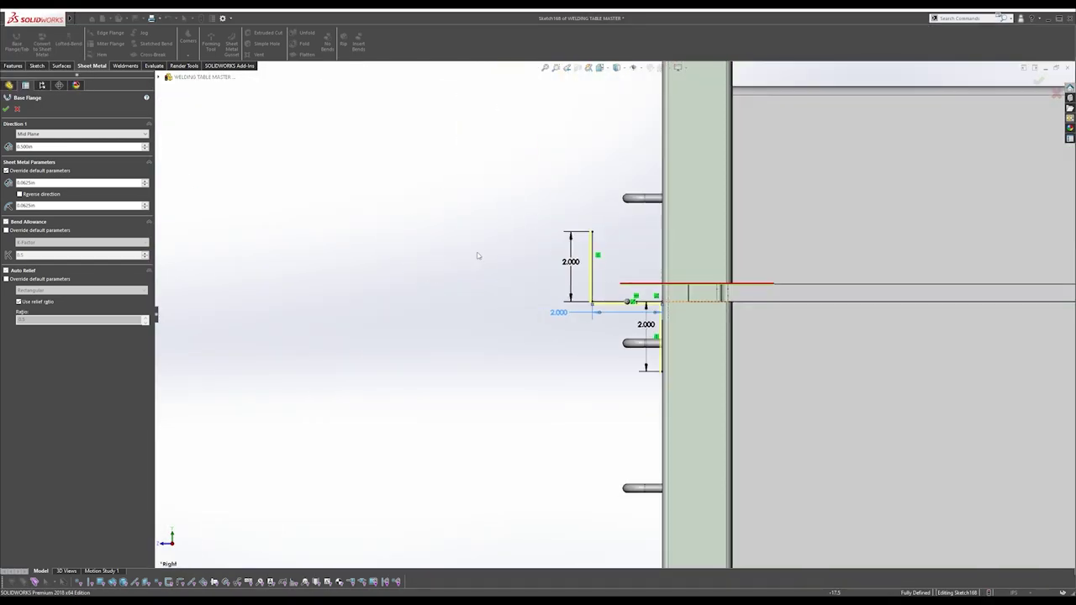
{"action": "left_click", "coordinate": [5, 110]}
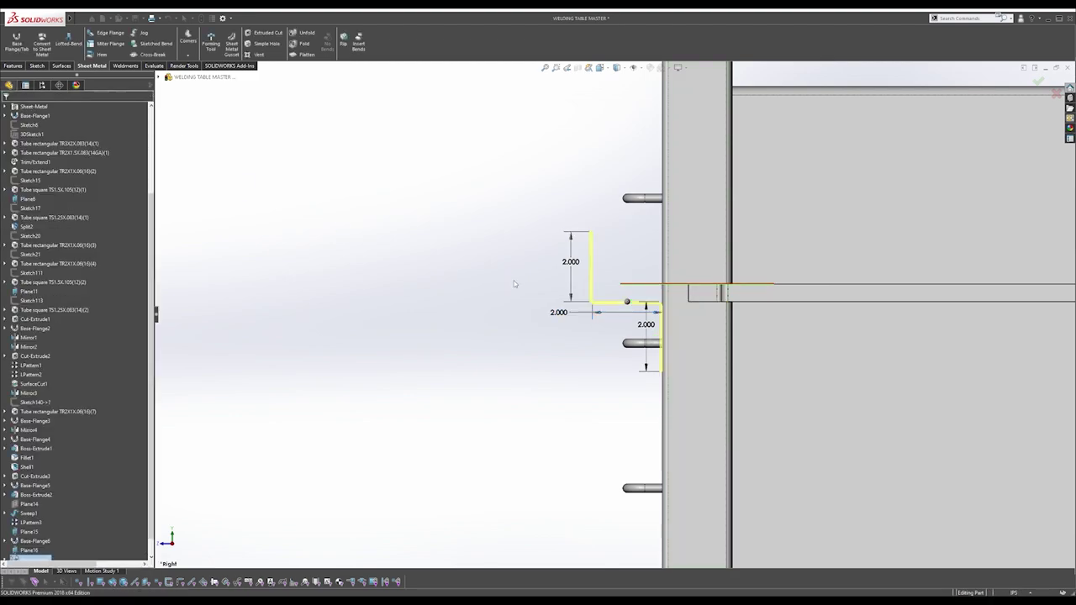
Start a Fillet feature for rounding the ends of the hook bracket.
{"action": "mouse_move", "coordinate": [633, 320]}
{"action": "middle_mouse_down"}
{"action": "mouse_move", "coordinate": [720, 344]}
{"action": "mouse_move", "coordinate": [647, 322]}
{"action": "middle_mouse_up"}
{"action": "scroll", "coordinate": [639, 327], "scroll_direction": "down", "scroll_amount": 3}
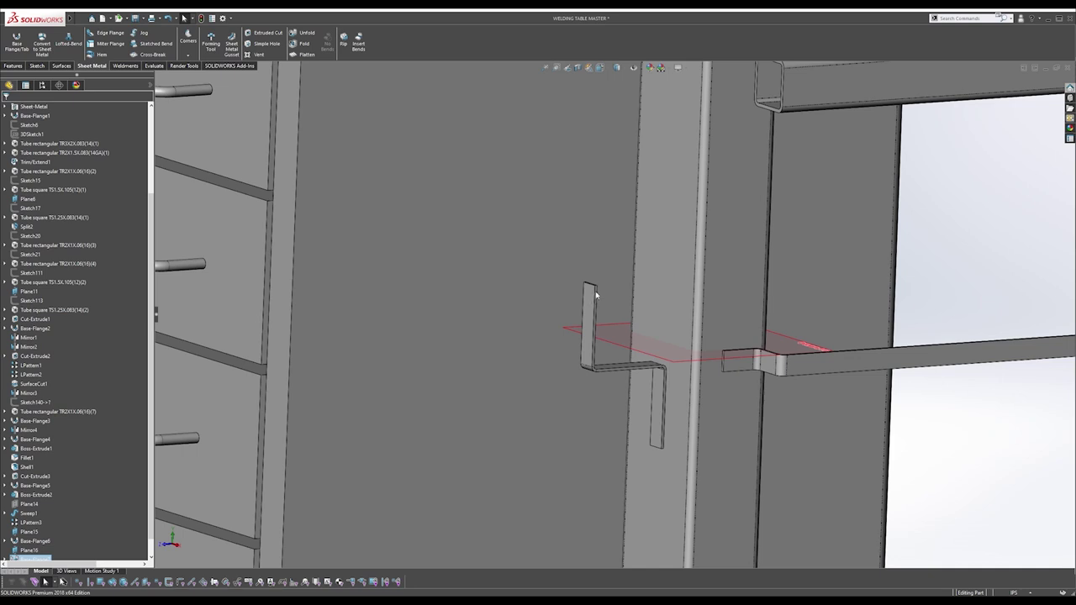
{"action": "scroll", "coordinate": [594, 294], "scroll_direction": "down", "scroll_amount": 4}
{"action": "key", "text": "s"}
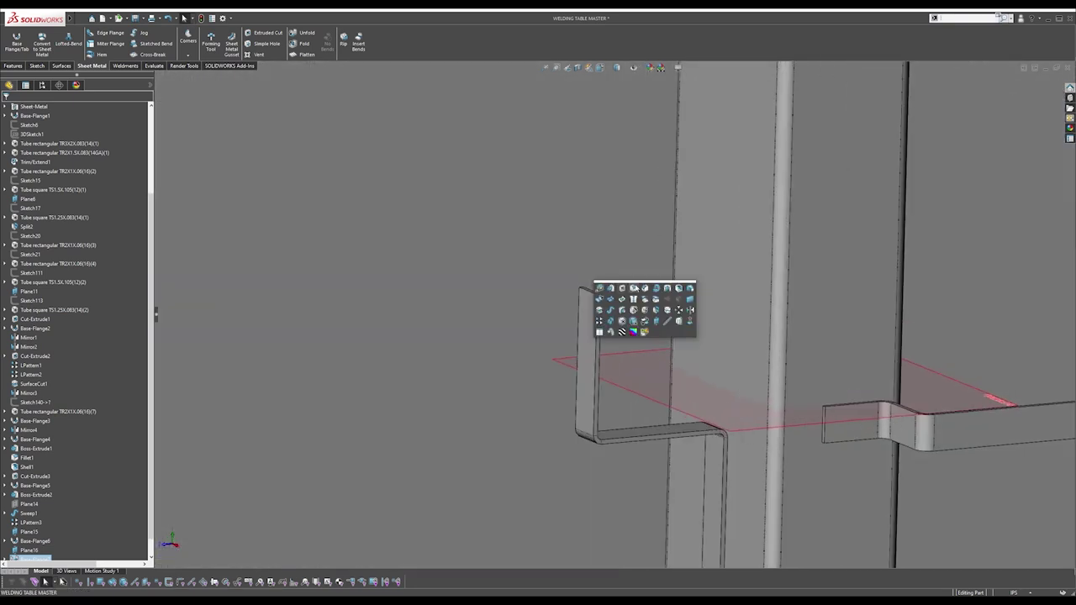
{"action": "left_click", "coordinate": [645, 288]}
{"action": "scroll", "coordinate": [601, 301], "scroll_direction": "down", "scroll_amount": 4}
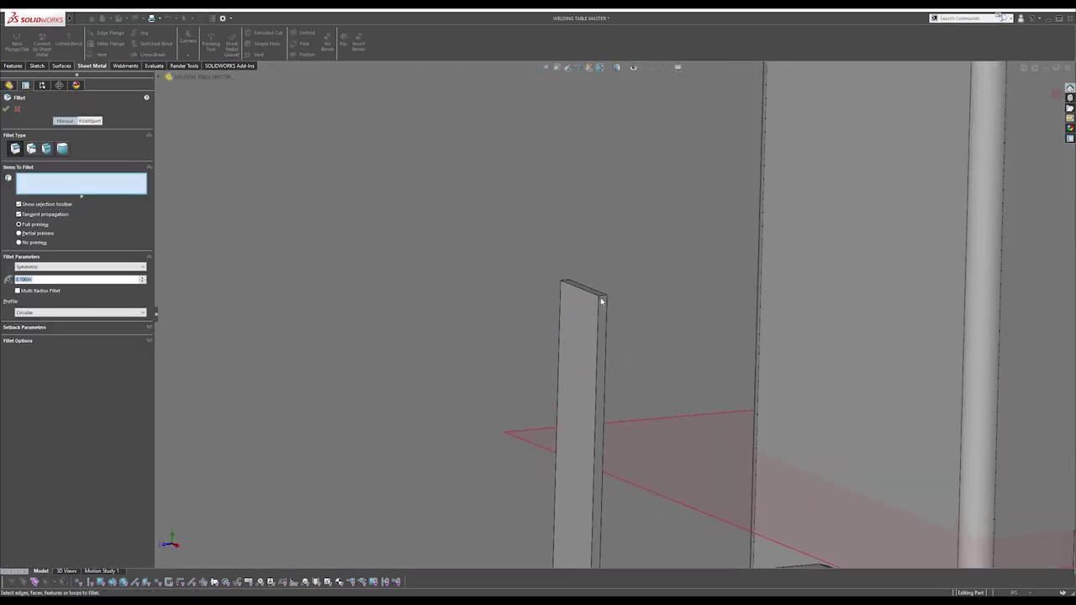
{"action": "left_click", "coordinate": [601, 300]}
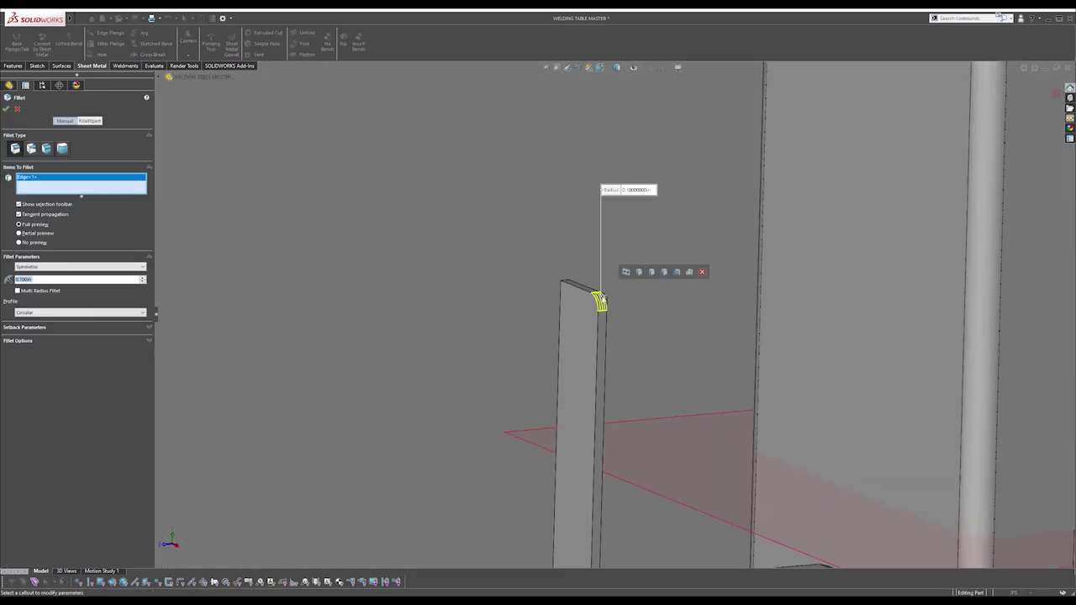
{"action": "left_click", "coordinate": [640, 272]}
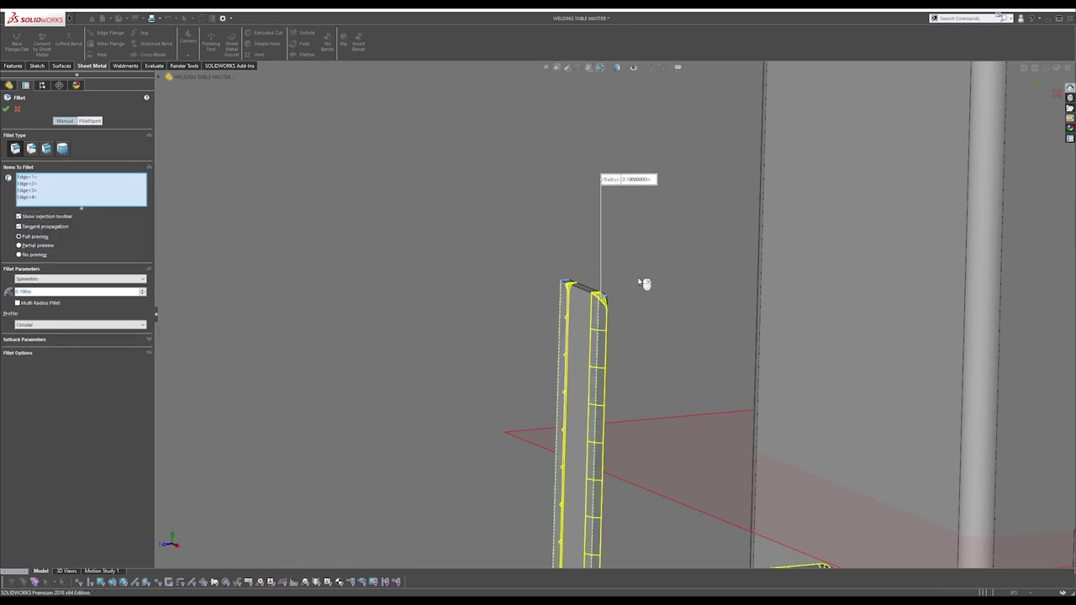
{"action": "right_click", "coordinate": [81, 197]}
{"action": "left_click", "coordinate": [102, 205]}
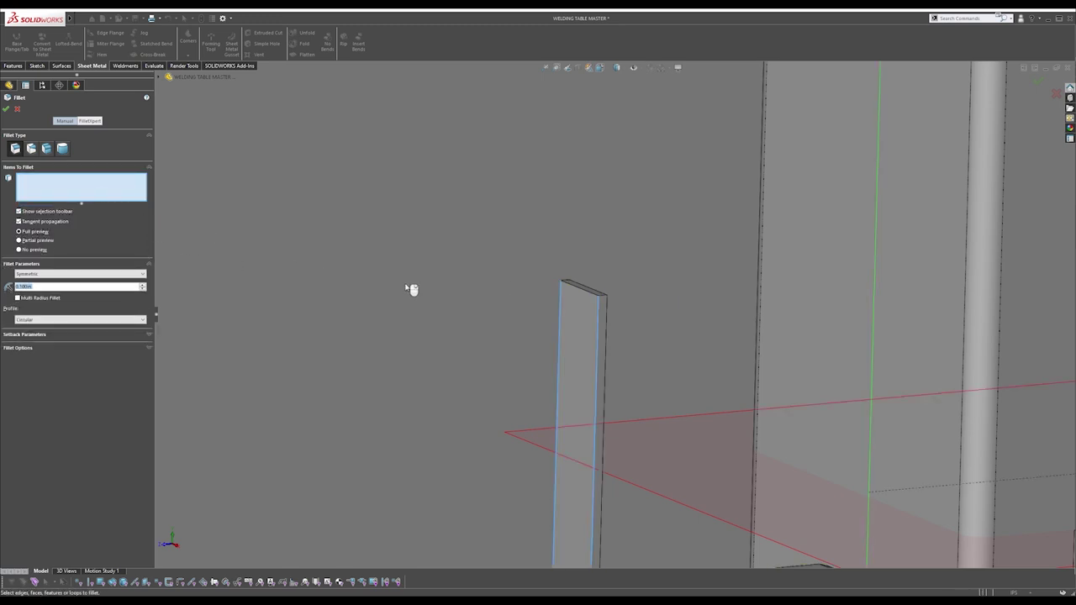
{"action": "scroll", "coordinate": [610, 304], "scroll_direction": "down", "scroll_amount": 4}
{"action": "left_click", "coordinate": [600, 295]}
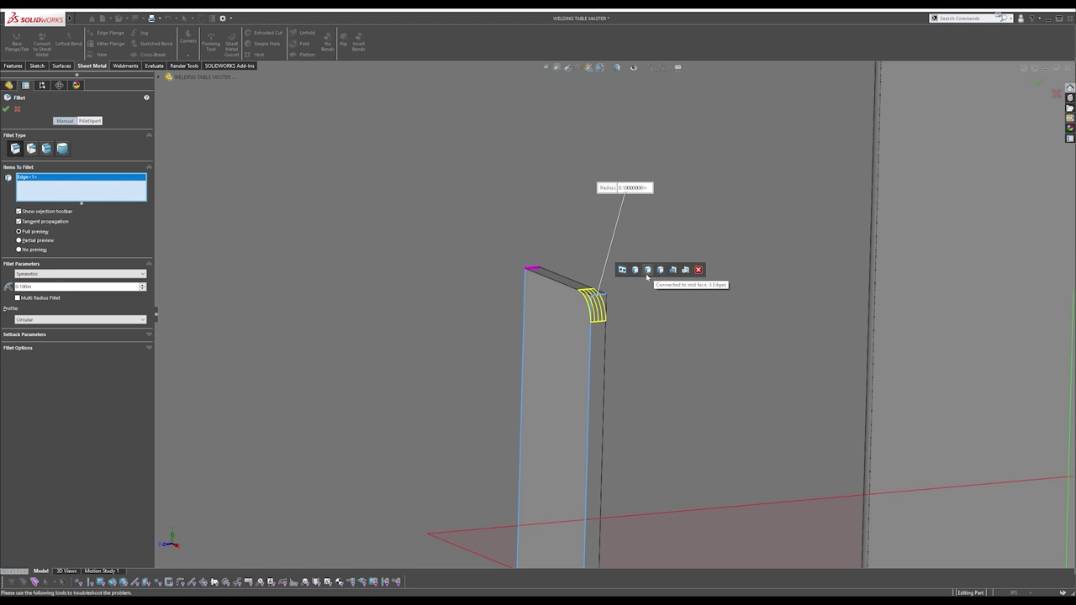
{"action": "scroll", "coordinate": [647, 282], "scroll_direction": "up", "scroll_amount": 3}
{"action": "scroll", "coordinate": [605, 316], "scroll_direction": "up", "scroll_amount": 2}
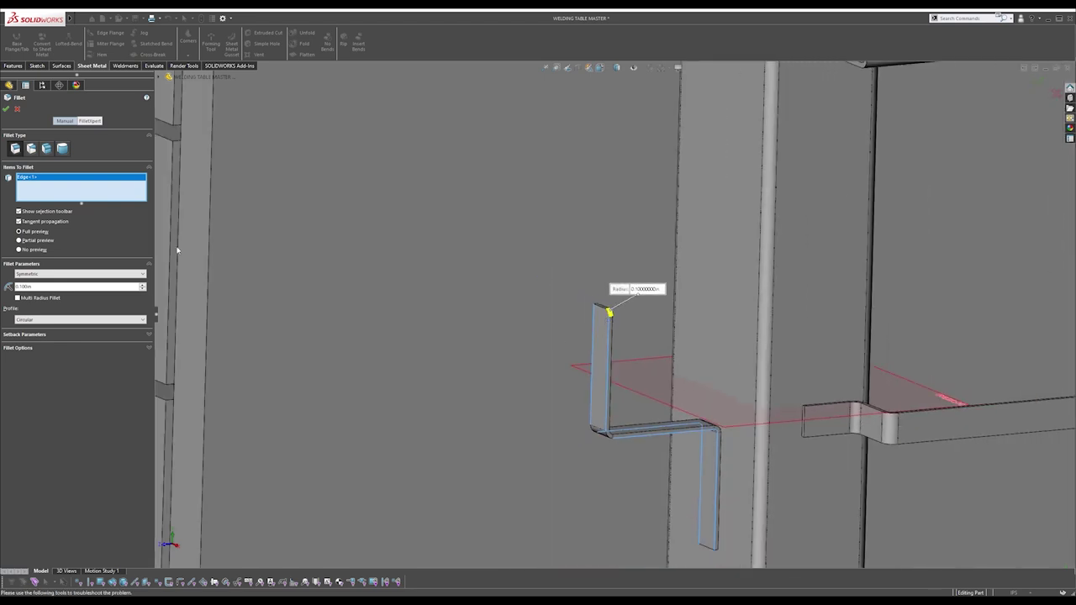
{"action": "key", "text": "Delete"}
Fillet the four short corner edges at both ends of the hook bracket with a 0.125 in radius.
{"action": "scroll", "coordinate": [589, 307], "scroll_direction": "down", "scroll_amount": 3}
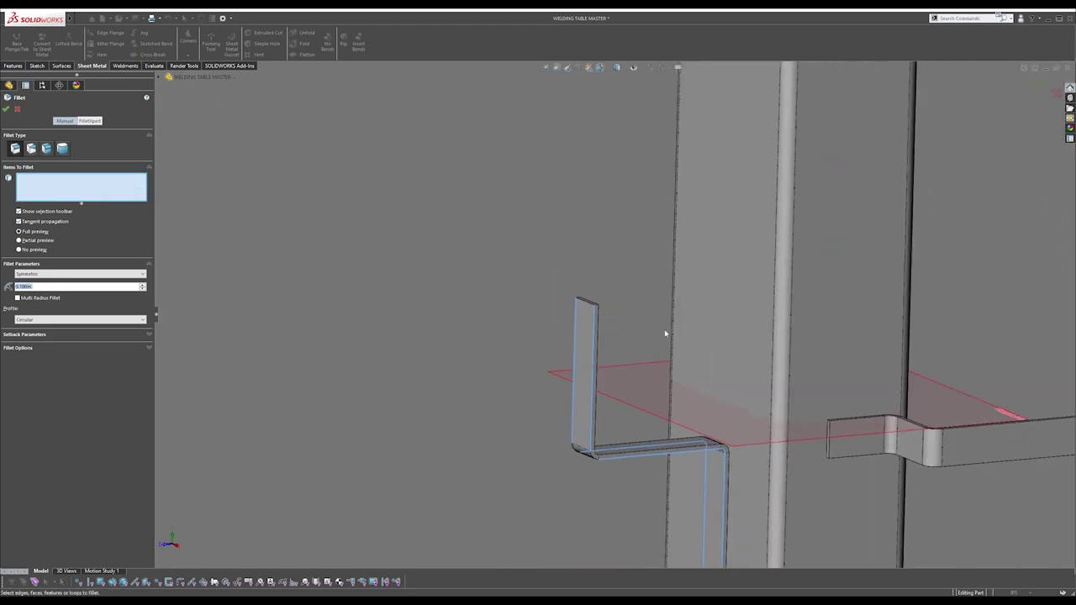
{"action": "left_click", "coordinate": [580, 302]}
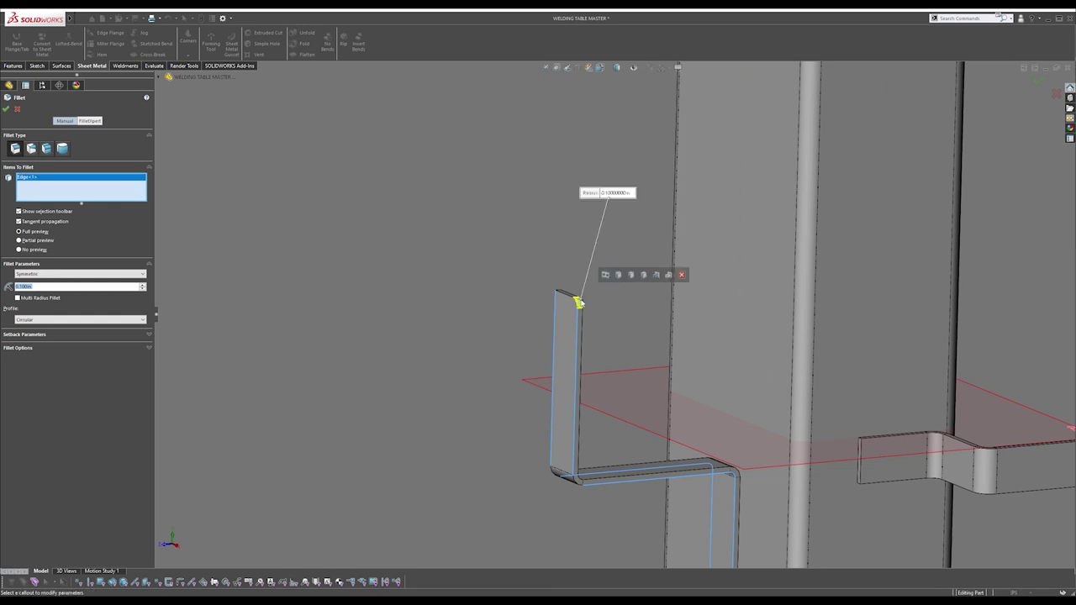
{"action": "left_click", "coordinate": [643, 275]}
{"action": "scroll", "coordinate": [644, 284], "scroll_direction": "up", "scroll_amount": 3}
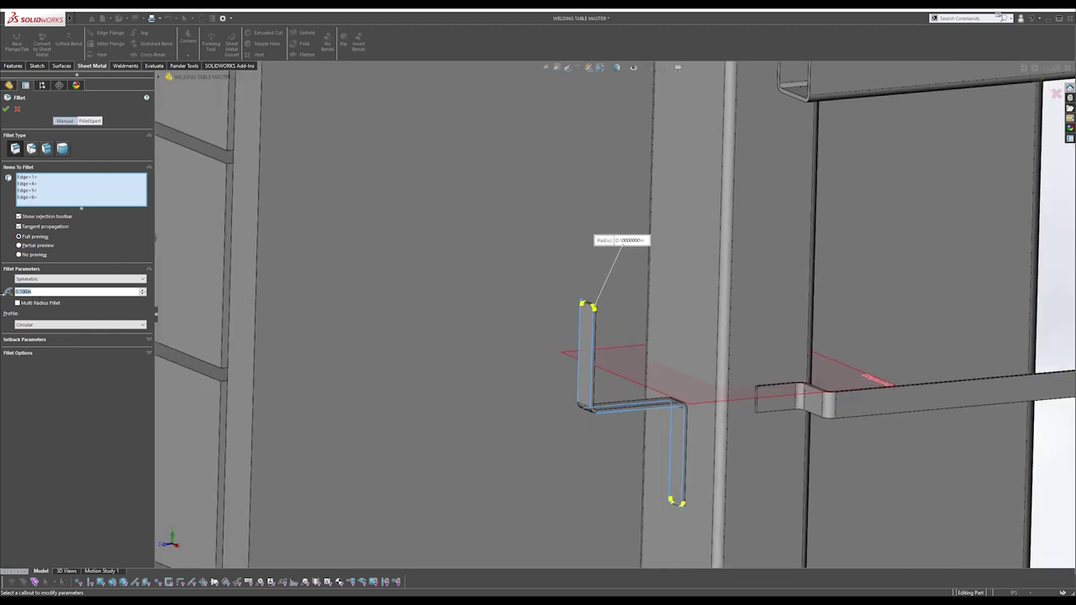
{"action": "type", "text": "0.125"}
{"action": "key", "text": "Return"}
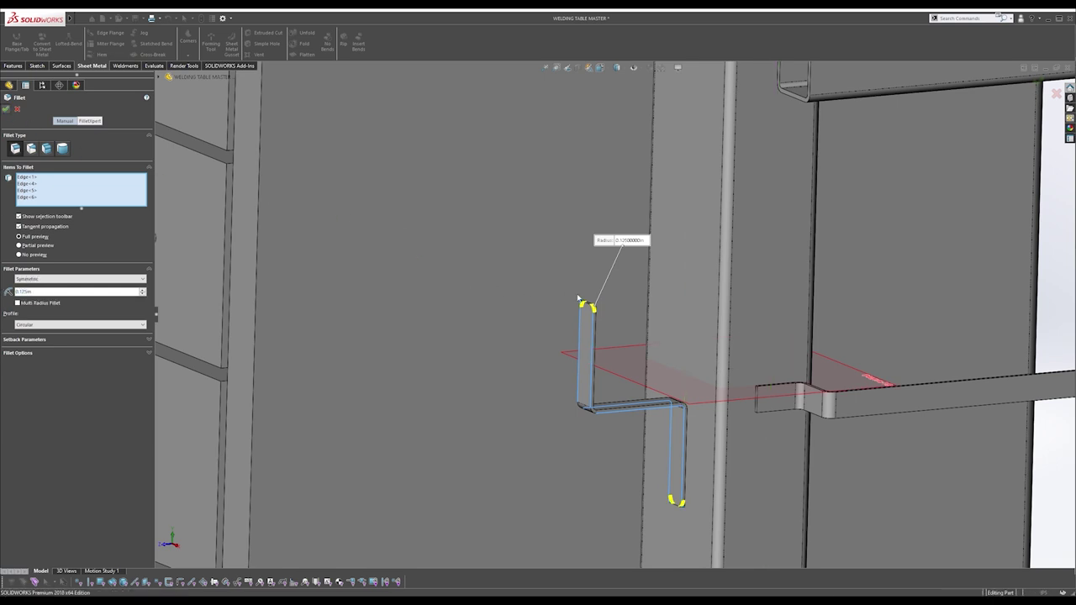
{"action": "key", "text": "Return"}
Start another Fillet with a 0.125 in radius on the short upper corner edge at the stepped strip's near end.
{"action": "scroll", "coordinate": [628, 316], "scroll_direction": "up", "scroll_amount": 3}
{"action": "key", "text": "s"}
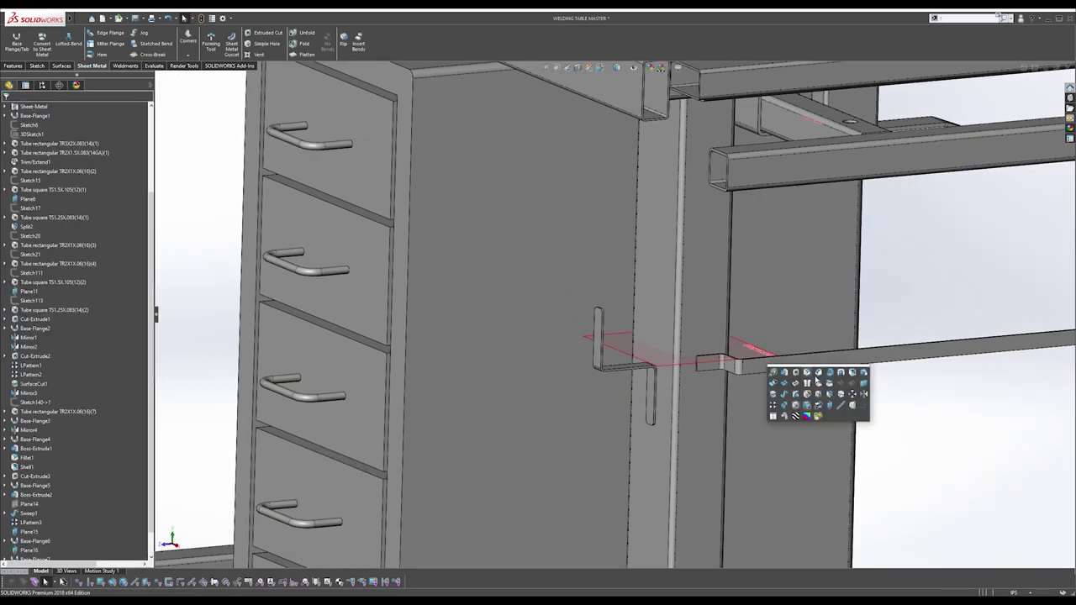
{"action": "left_click", "coordinate": [808, 373]}
{"action": "scroll", "coordinate": [677, 338], "scroll_direction": "down", "scroll_amount": 5}
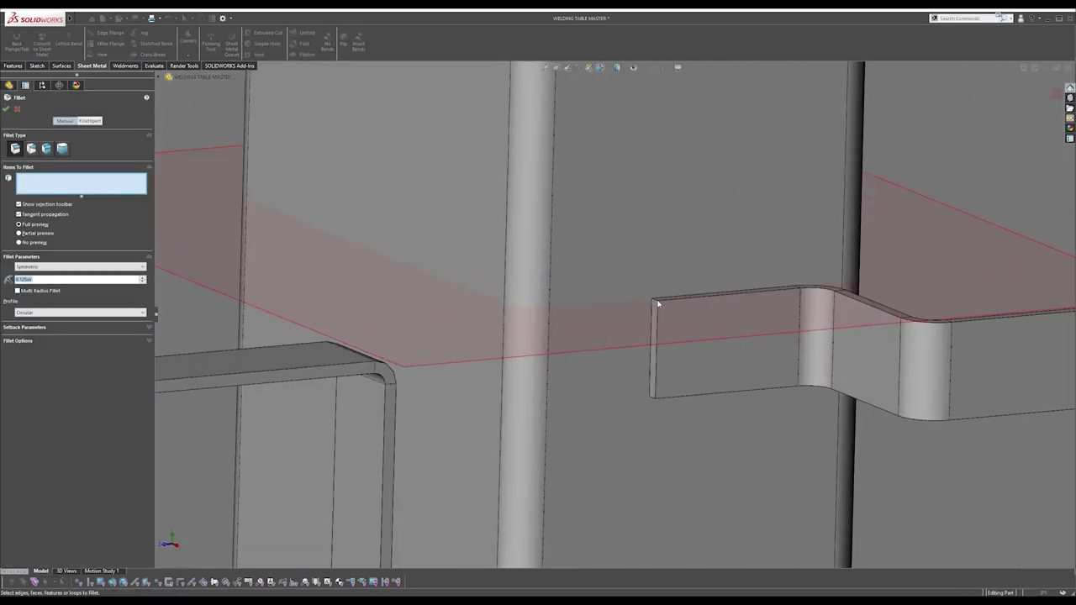
{"action": "left_click", "coordinate": [656, 304]}
{"action": "key", "text": "Delete"}
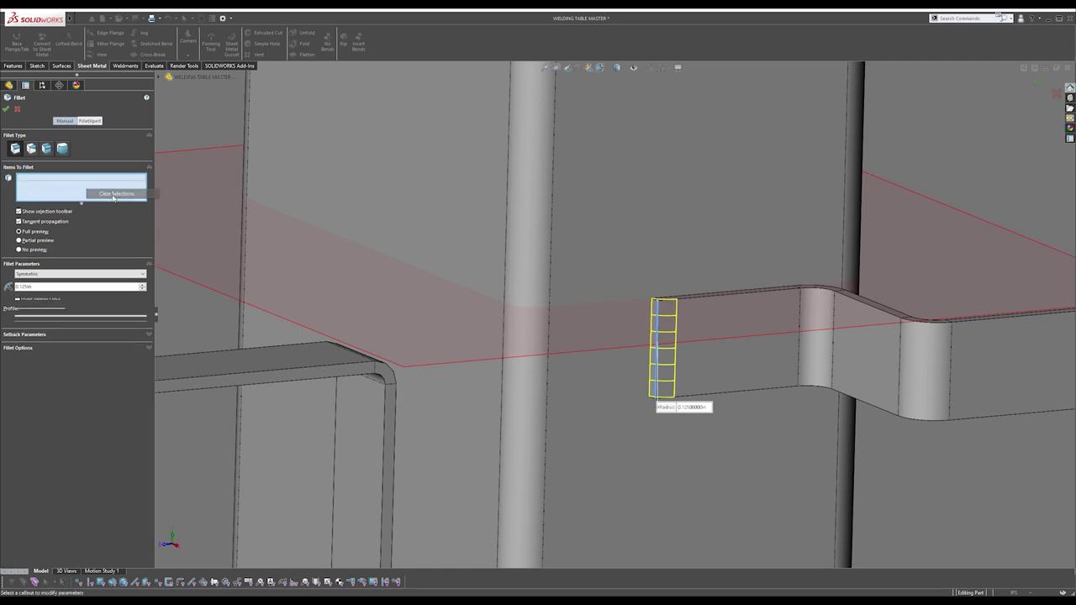
{"action": "scroll", "coordinate": [646, 342], "scroll_direction": "down", "scroll_amount": 5}
{"action": "left_click", "coordinate": [616, 150]}
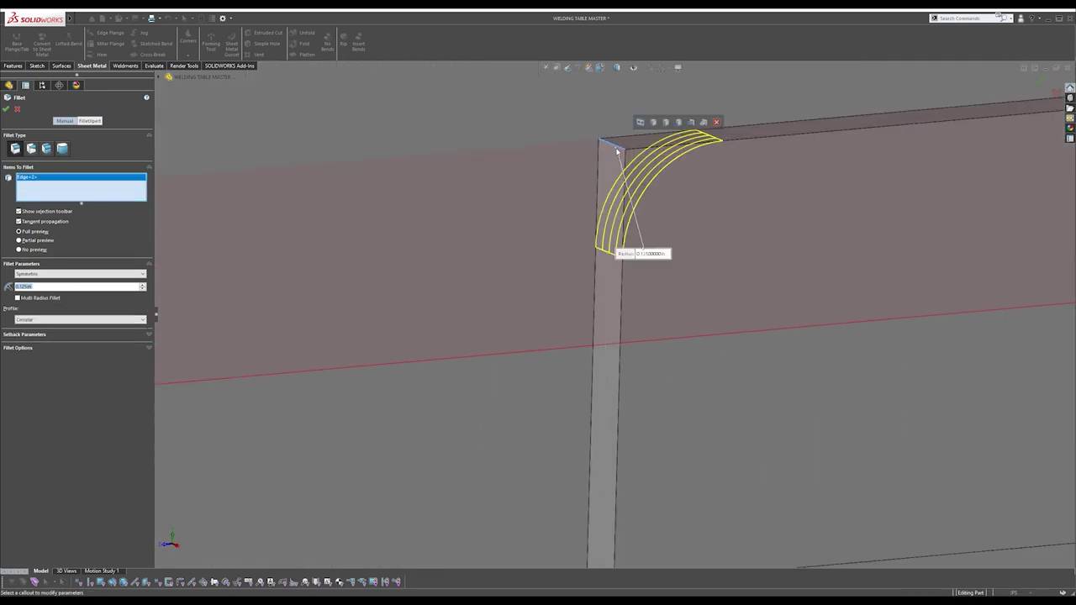
Add the near end's lower corner and the two far-end corner edges to the selection and create the strip's fillet.
{"action": "scroll", "coordinate": [616, 151], "scroll_direction": "up", "scroll_amount": 5}
{"action": "scroll", "coordinate": [619, 309], "scroll_direction": "up", "scroll_amount": 4}
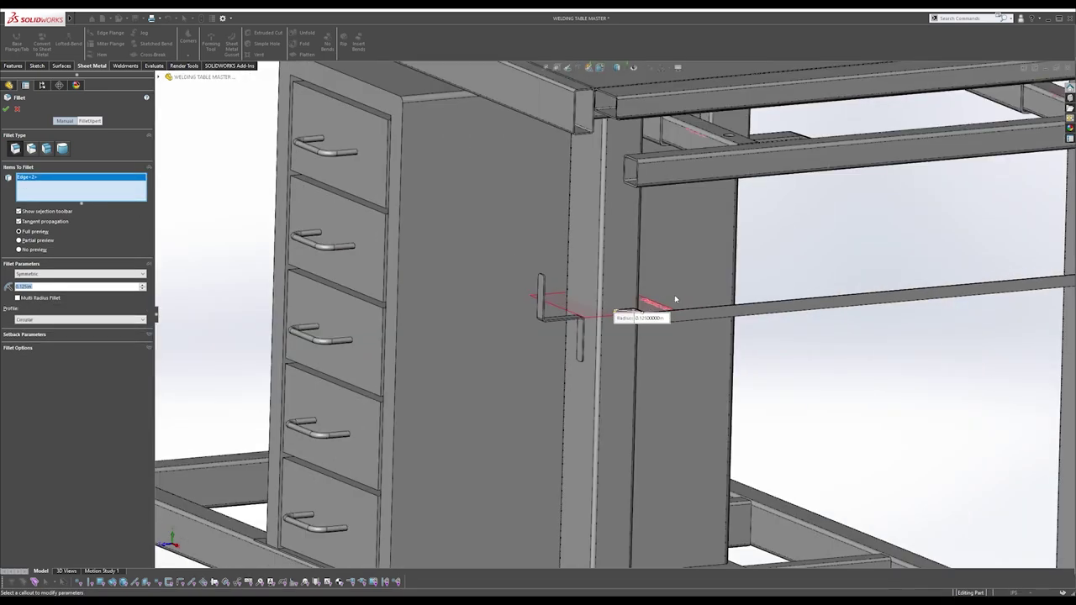
{"action": "scroll", "coordinate": [619, 311], "scroll_direction": "down", "scroll_amount": 7}
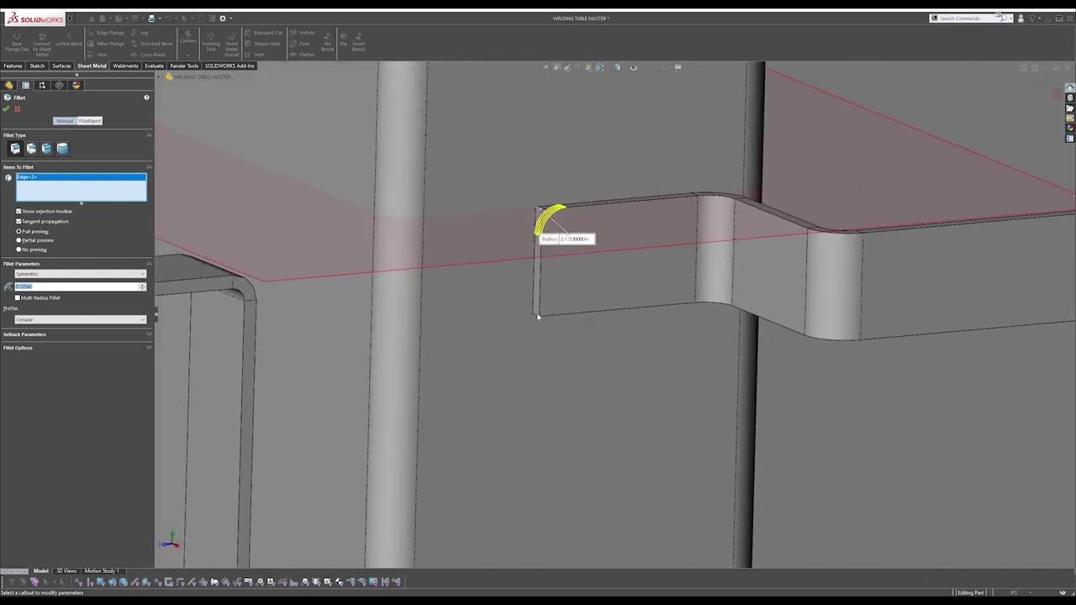
{"action": "left_click", "coordinate": [536, 317]}
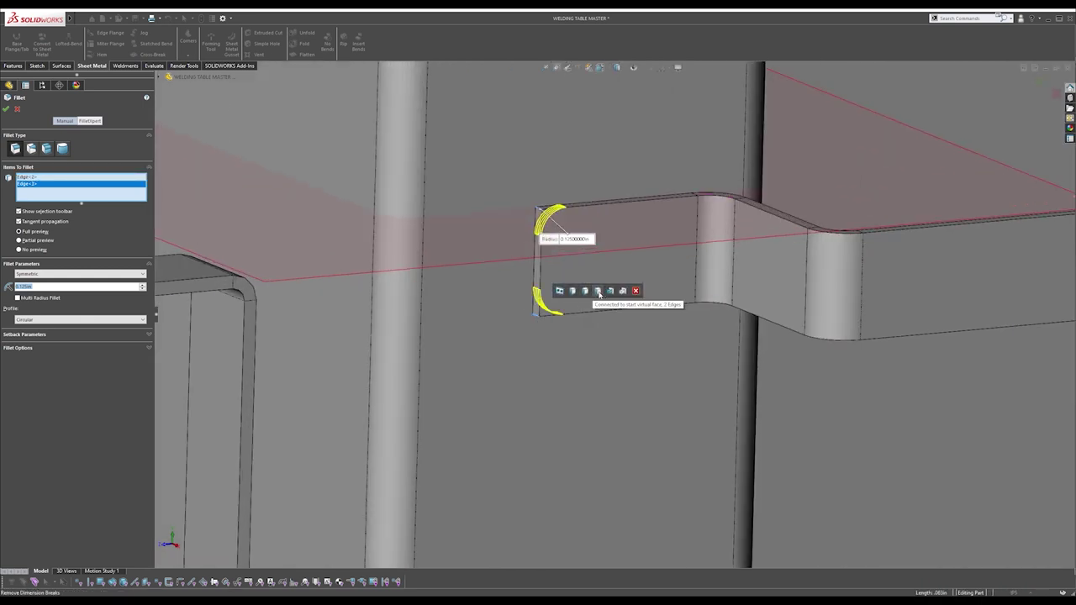
{"action": "left_click", "coordinate": [599, 291]}
{"action": "scroll", "coordinate": [605, 298], "scroll_direction": "up", "scroll_amount": 8}
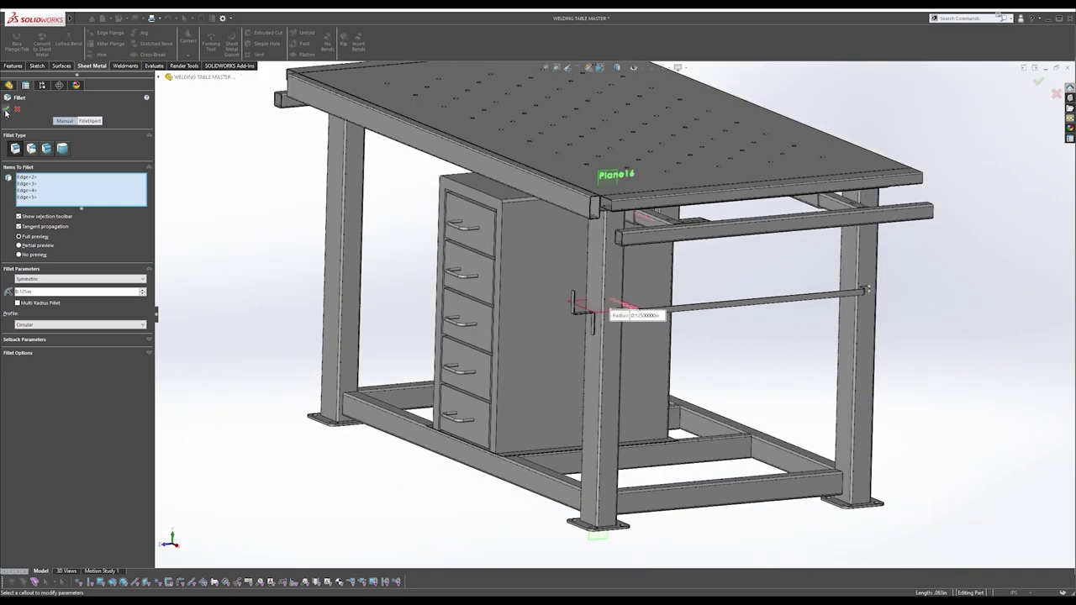
{"action": "left_click", "coordinate": [6, 109]}
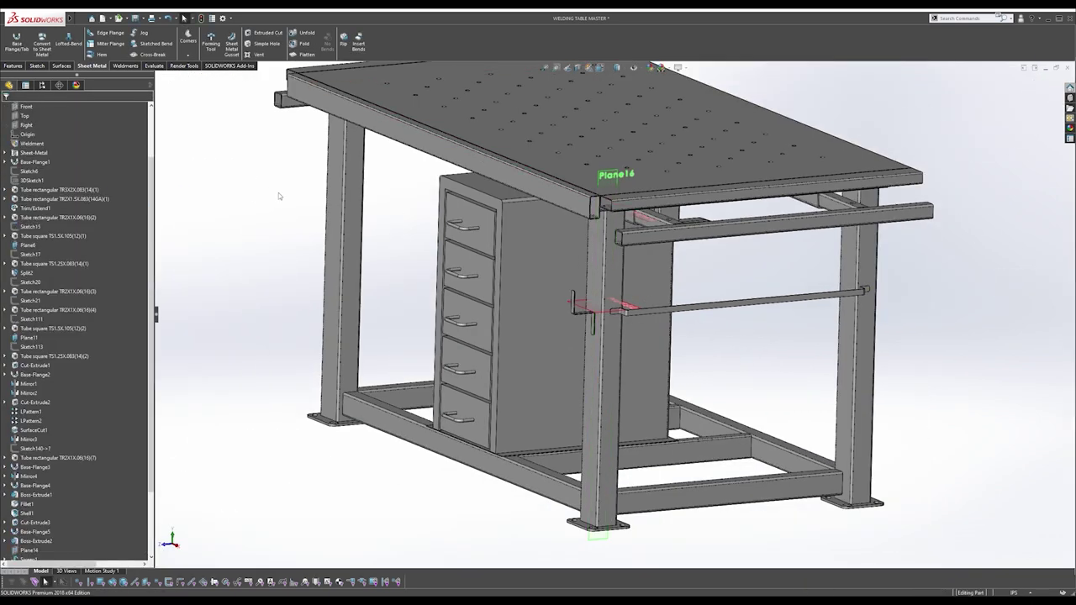
Mirror the stepped strip and hook bracket bodies about the Right plane to the table's opposite side.
{"action": "key", "text": "f"}
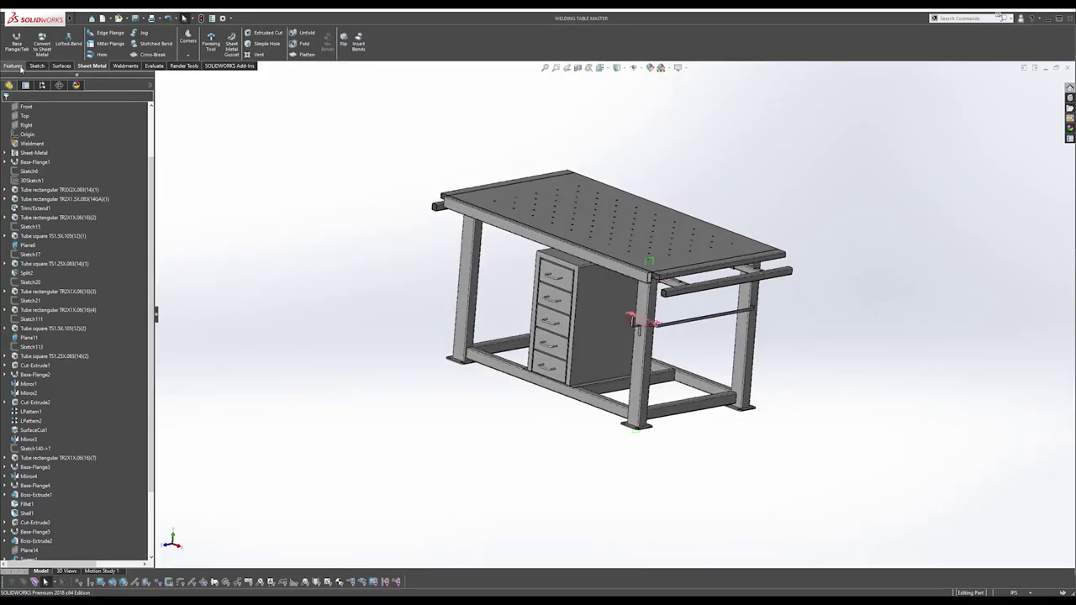
{"action": "left_click", "coordinate": [14, 66]}
{"action": "left_click", "coordinate": [251, 55]}
{"action": "left_click", "coordinate": [261, 85]}
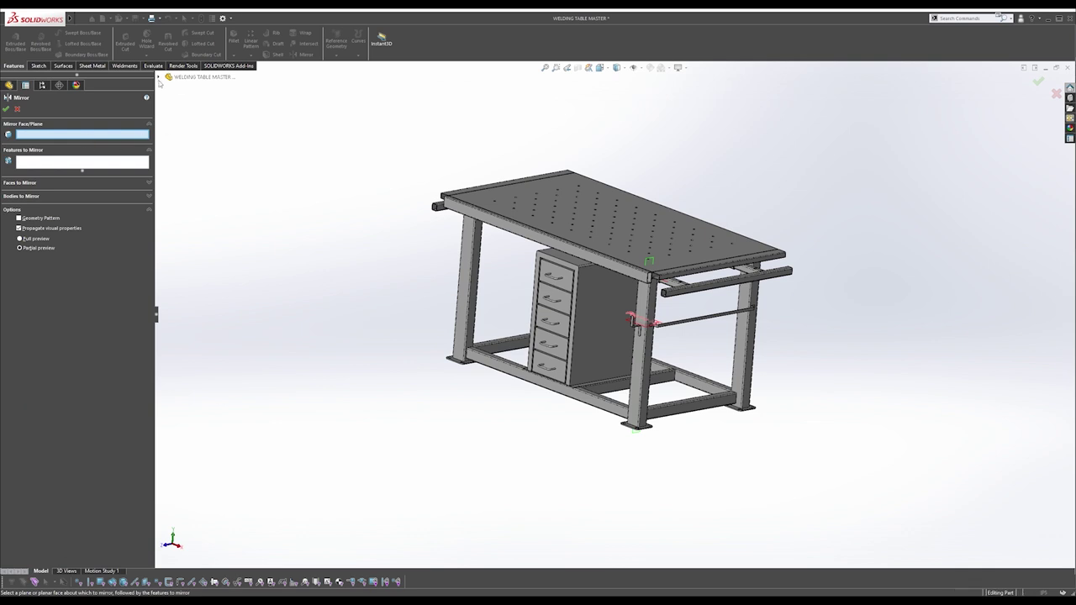
{"action": "left_click", "coordinate": [158, 77]}
{"action": "left_click", "coordinate": [196, 161]}
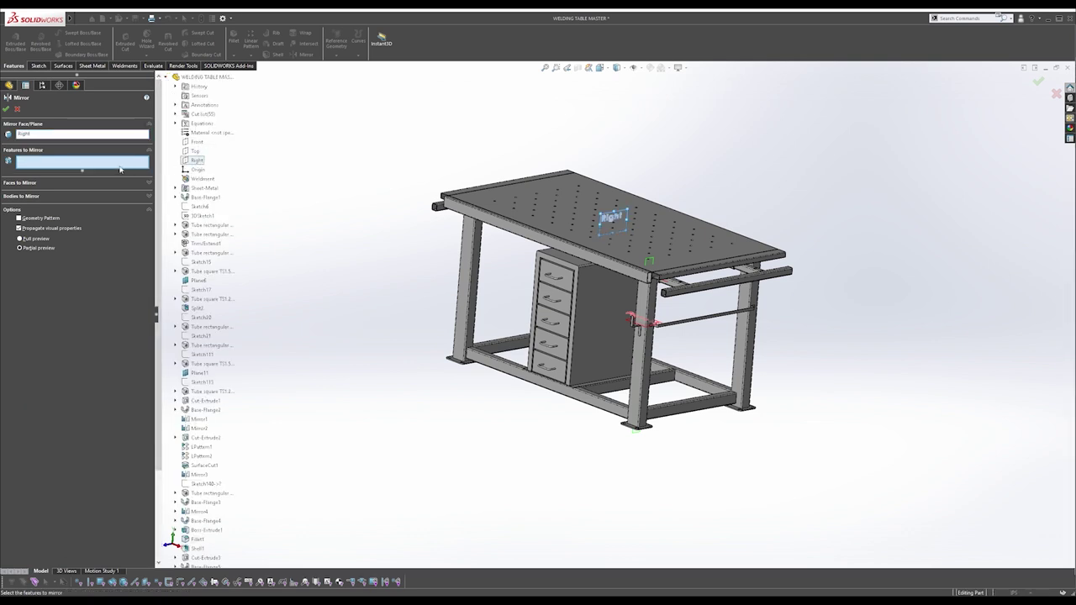
{"action": "left_click", "coordinate": [42, 196]}
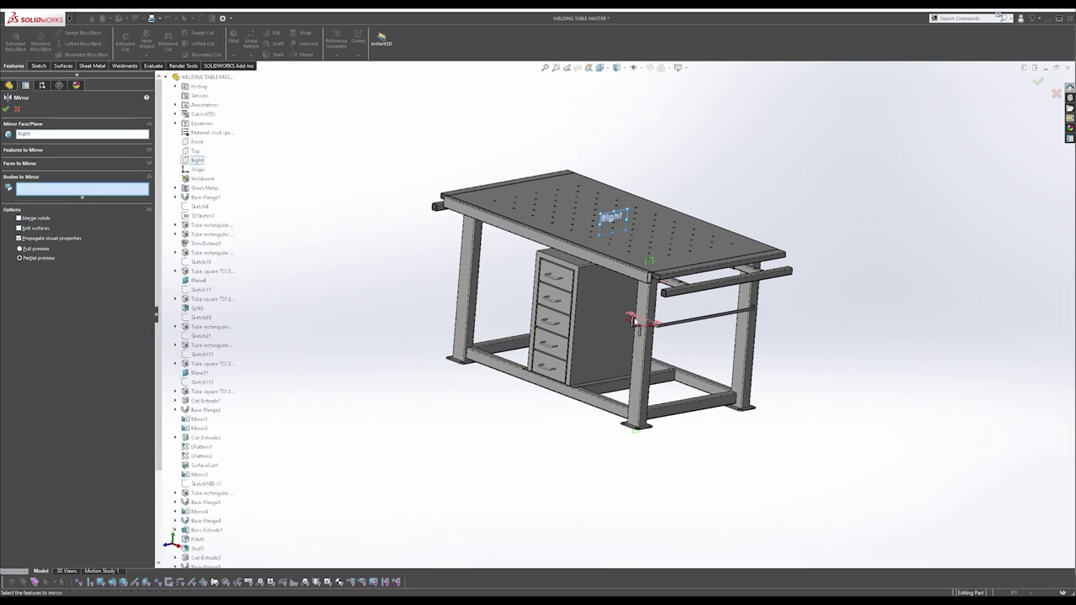
{"action": "scroll", "coordinate": [651, 326], "scroll_direction": "down", "scroll_amount": 6}
{"action": "left_click", "coordinate": [643, 326]}
{"action": "left_click", "coordinate": [588, 345]}
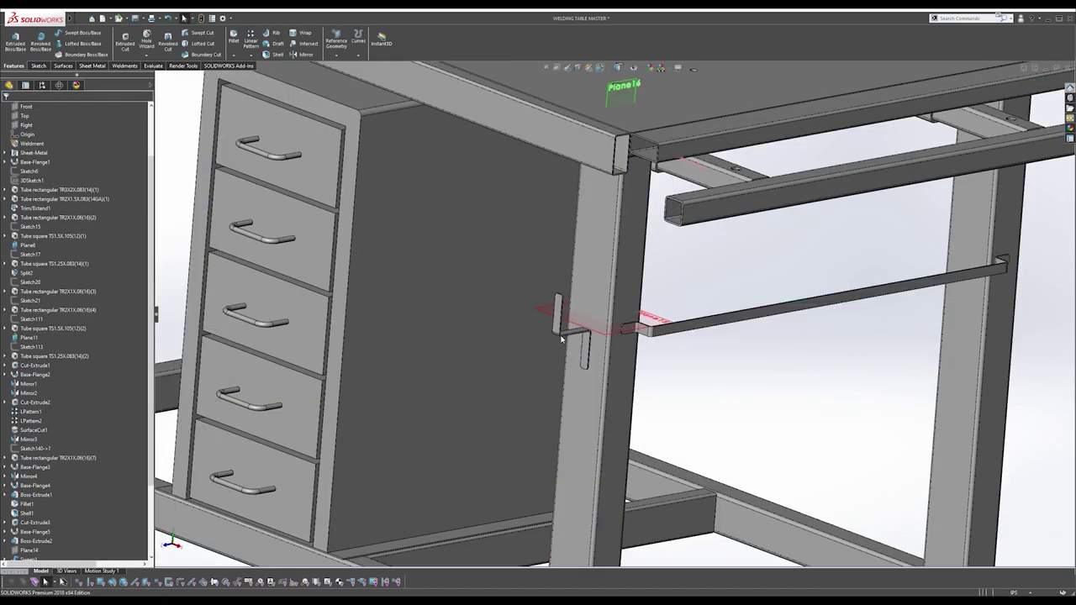
Hide the reference planes still shown on the table, including Plane16.
{"action": "scroll", "coordinate": [561, 311], "scroll_direction": "up", "scroll_amount": 10}
{"action": "middle_click_drag", "start_coordinate": [561, 311], "coordinate": [558, 248]}
{"action": "scroll", "coordinate": [564, 284], "scroll_direction": "down", "scroll_amount": 5}
{"action": "left_click_drag", "start_coordinate": [151, 260], "coordinate": [150, 462]}
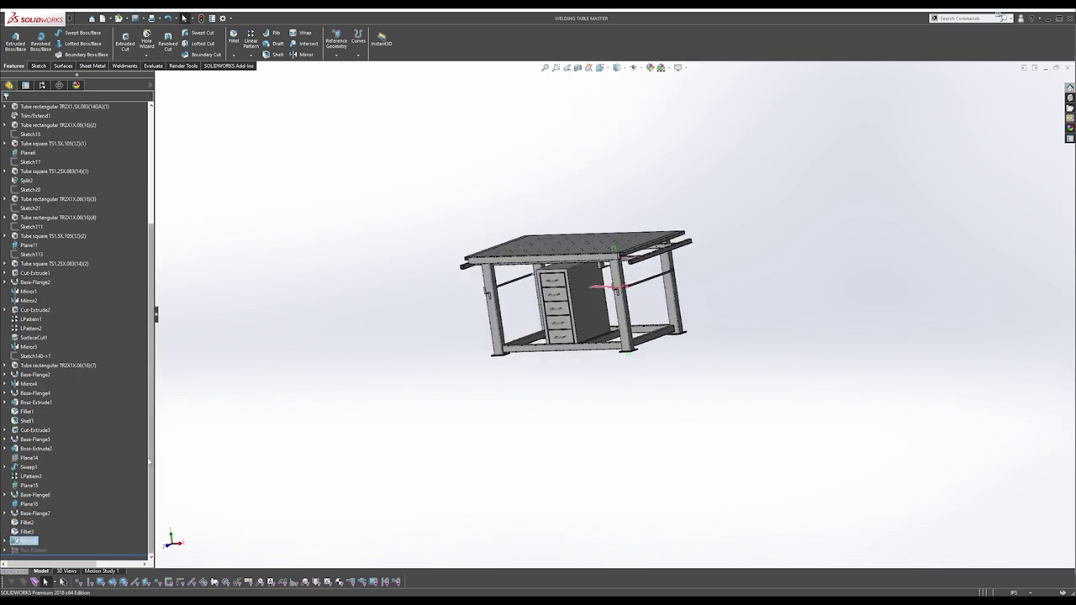
{"action": "left_click", "coordinate": [150, 86]}
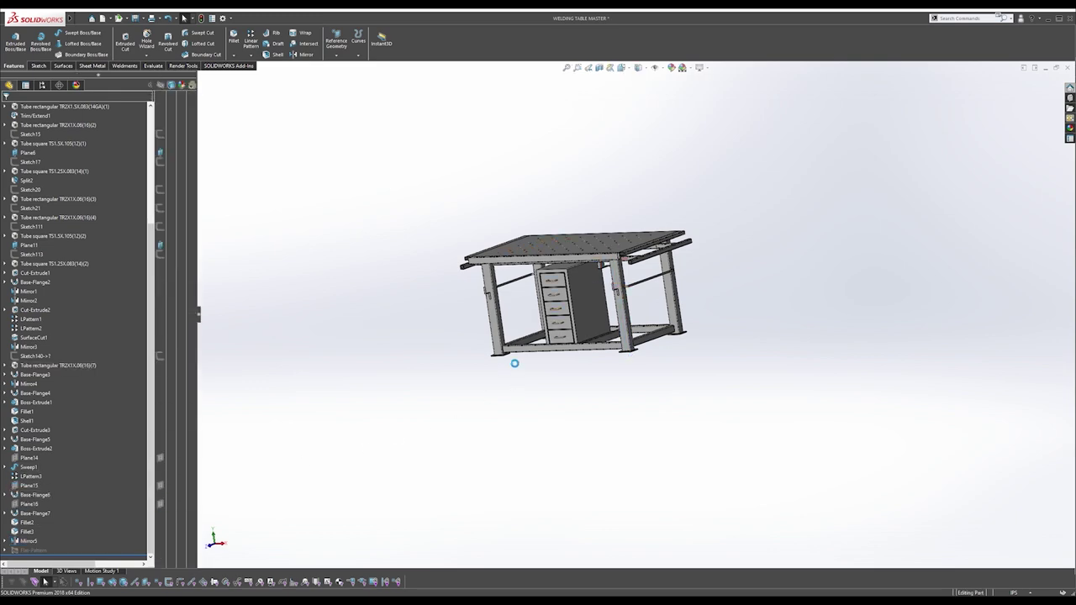
Examine the table from several sides, including the hook brackets and strips on the legs, the perforated tabletop and the underside of the frame.
{"action": "scroll", "coordinate": [637, 286], "scroll_direction": "down", "scroll_amount": 5}
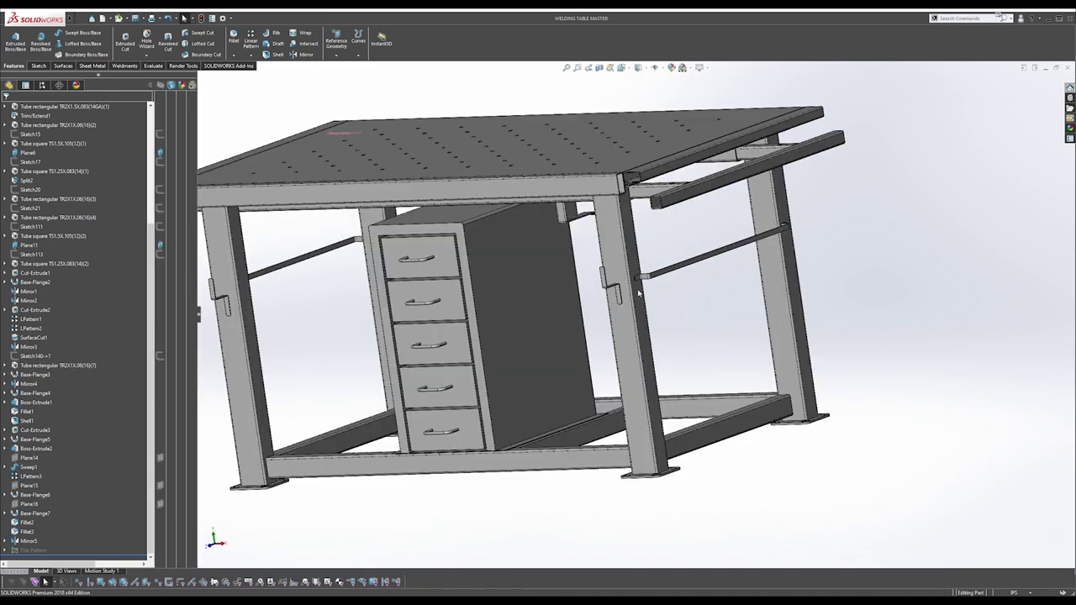
{"action": "scroll", "coordinate": [664, 318], "scroll_direction": "down", "scroll_amount": 5}
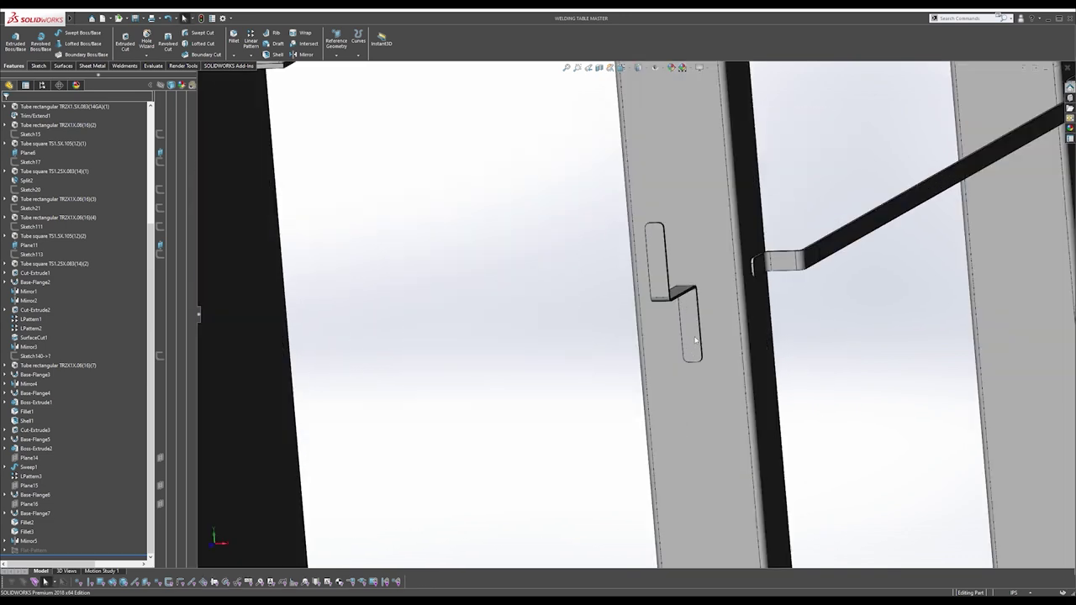
{"action": "scroll", "coordinate": [694, 340], "scroll_direction": "up", "scroll_amount": 4}
{"action": "mouse_move", "coordinate": [671, 320]}
{"action": "middle_mouse_down"}
{"action": "mouse_move", "coordinate": [729, 320]}
{"action": "mouse_move", "coordinate": [655, 316]}
{"action": "middle_mouse_up"}
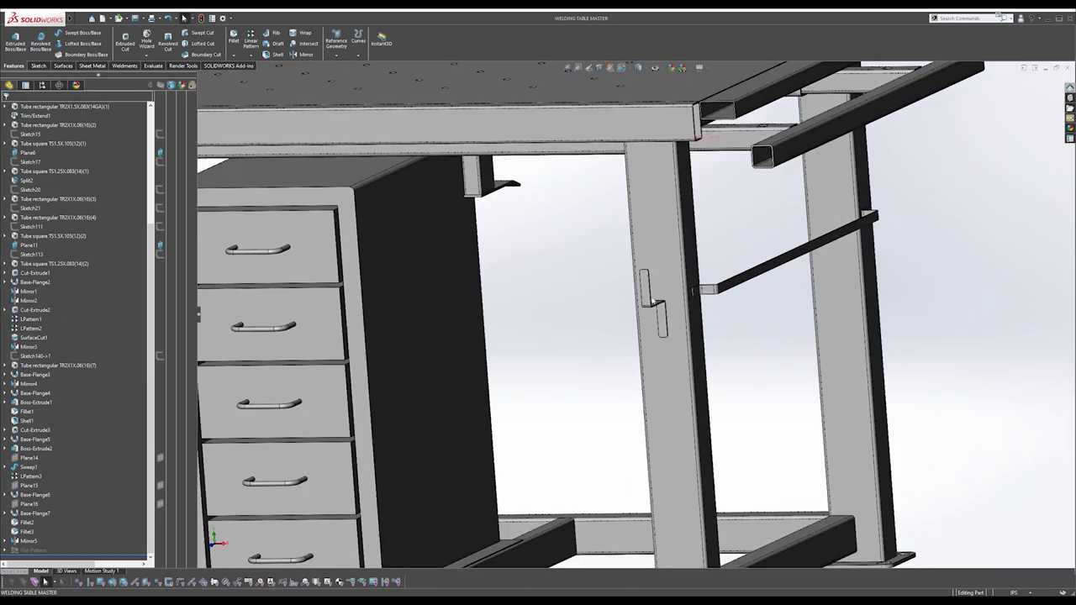
{"action": "scroll", "coordinate": [643, 314], "scroll_direction": "up", "scroll_amount": 6}
{"action": "middle_click_drag", "start_coordinate": [563, 271], "coordinate": [504, 196]}
{"action": "scroll", "coordinate": [538, 253], "scroll_direction": "down", "scroll_amount": 4}
{"action": "middle_click_drag", "start_coordinate": [540, 254], "coordinate": [596, 181]}
{"action": "left_click", "coordinate": [565, 233]}
{"action": "scroll", "coordinate": [558, 314], "scroll_direction": "down", "scroll_amount": 5}
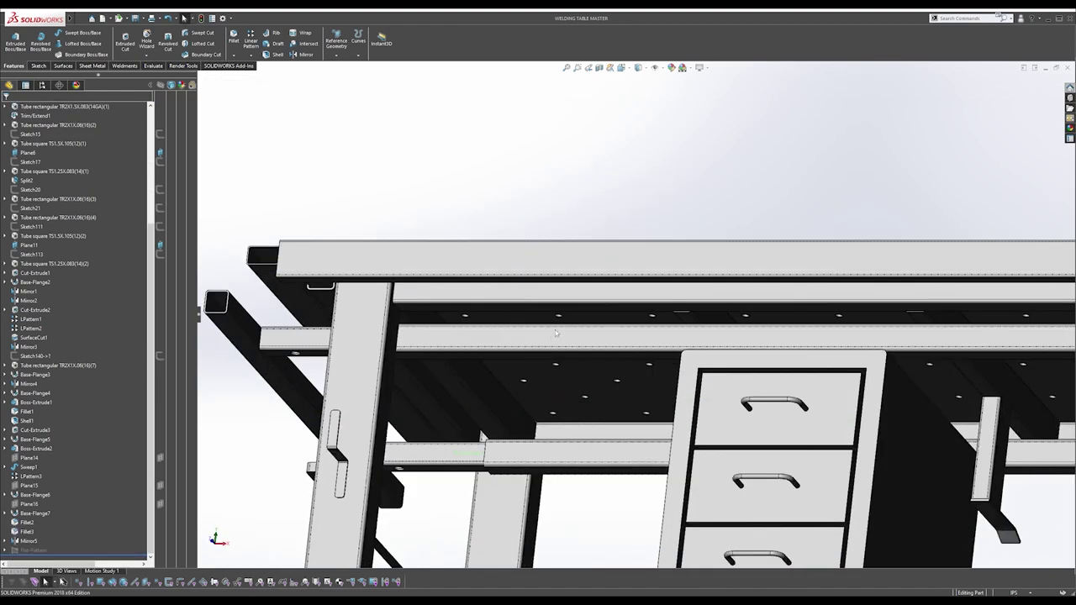
{"action": "middle_click_drag", "start_coordinate": [557, 314], "coordinate": [529, 358]}
{"action": "left_click", "coordinate": [610, 197]}
{"action": "scroll", "coordinate": [609, 223], "scroll_direction": "up", "scroll_amount": 5}
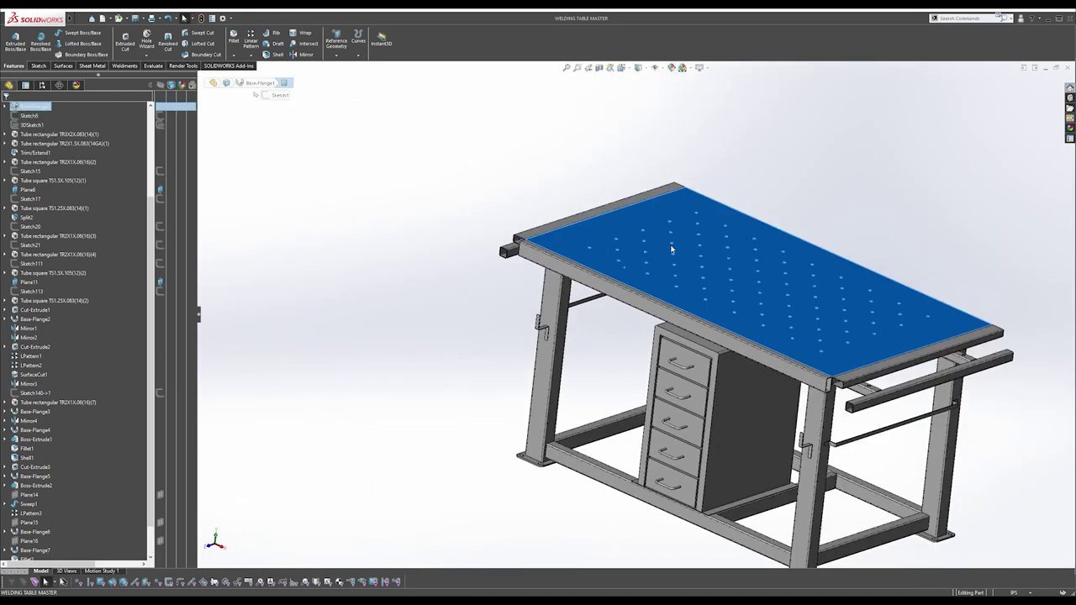
{"action": "middle_click_drag", "start_coordinate": [667, 250], "coordinate": [786, 292]}
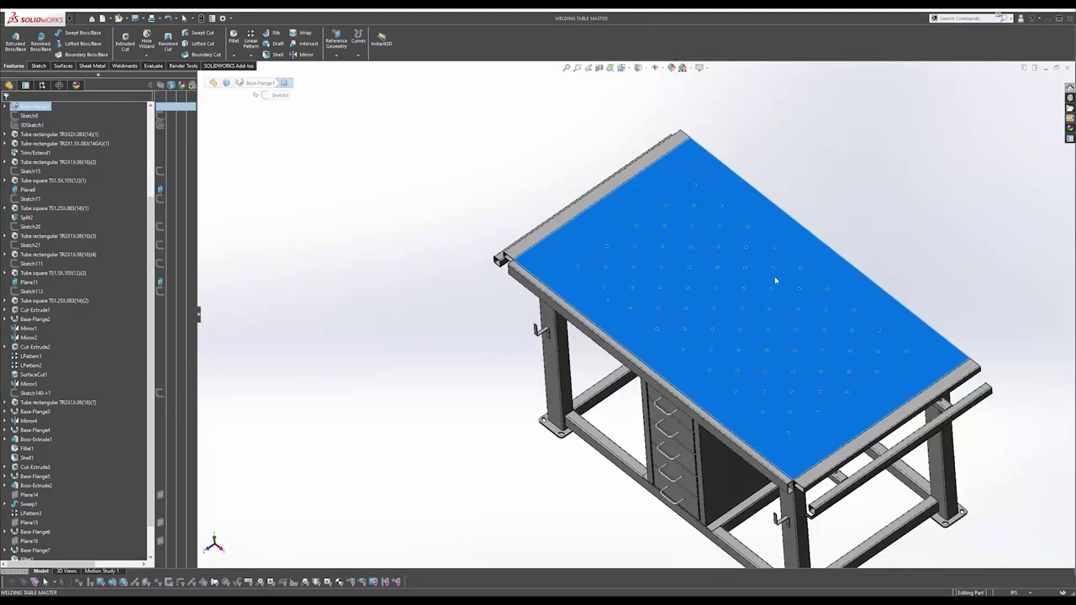
{"action": "middle_click_drag", "start_coordinate": [708, 335], "coordinate": [581, 244]}
{"action": "left_click", "coordinate": [594, 269]}
{"action": "scroll", "coordinate": [574, 320], "scroll_direction": "down", "scroll_amount": 5}
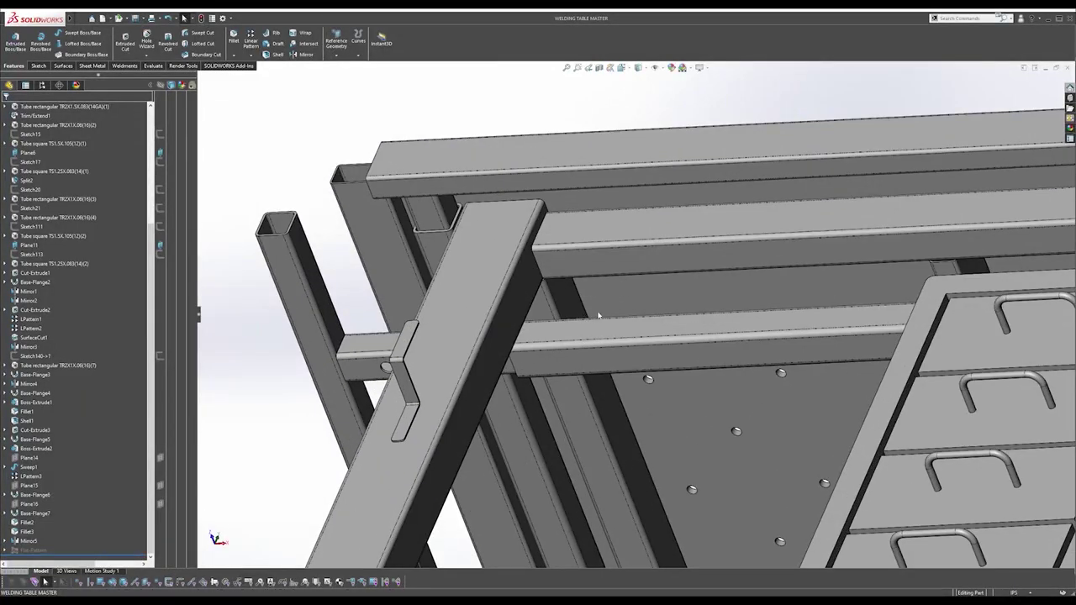
Examine the table frame from the front and below, including the perforated tabletop's underside, the drawer cabinet and both hook brackets.
{"action": "scroll", "coordinate": [590, 316], "scroll_direction": "up", "scroll_amount": 5}
{"action": "middle_click_drag", "start_coordinate": [639, 342], "coordinate": [665, 227]}
{"action": "scroll", "coordinate": [669, 330], "scroll_direction": "up", "scroll_amount": 4}
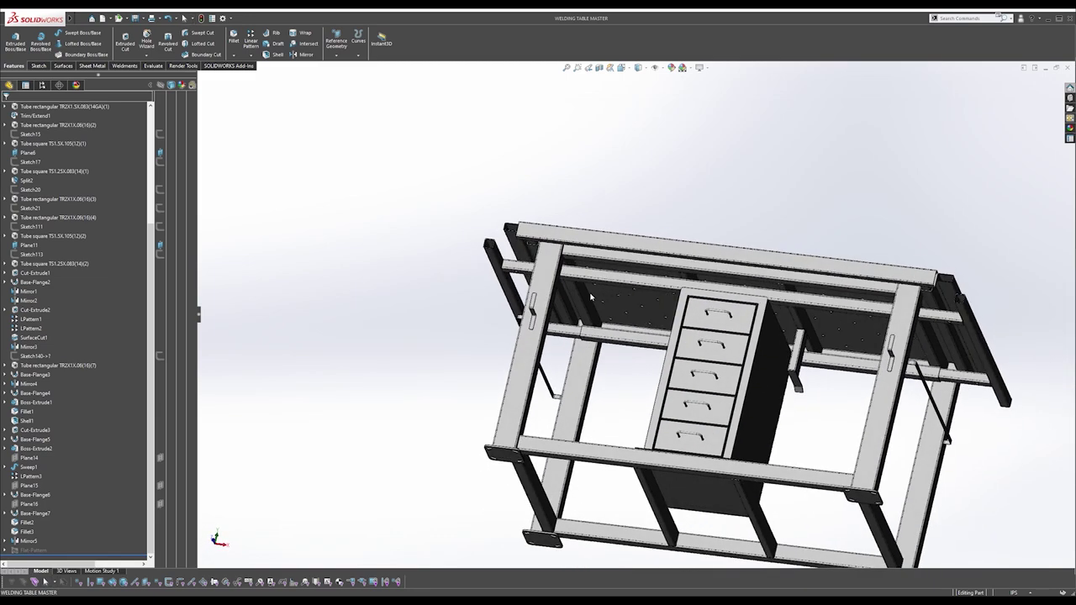
{"action": "scroll", "coordinate": [590, 297], "scroll_direction": "down", "scroll_amount": 7}
{"action": "middle_click_drag", "start_coordinate": [540, 271], "coordinate": [474, 239]}
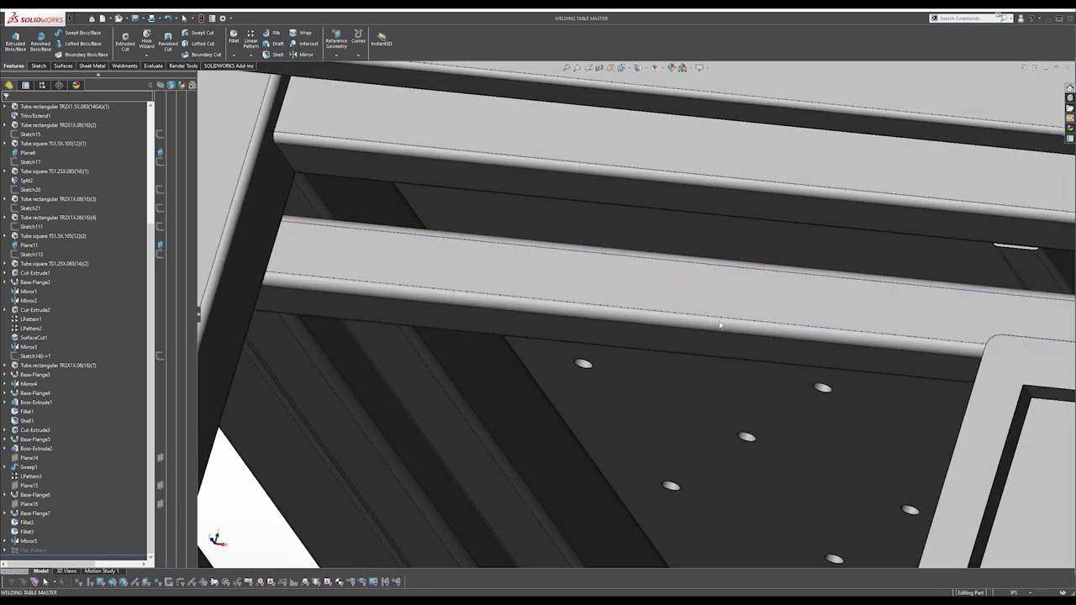
{"action": "scroll", "coordinate": [764, 303], "scroll_direction": "up", "scroll_amount": 10}
{"action": "middle_click_drag", "start_coordinate": [773, 295], "coordinate": [750, 386]}
{"action": "left_click", "coordinate": [759, 316]}
{"action": "middle_click_drag", "start_coordinate": [706, 357], "coordinate": [740, 250]}
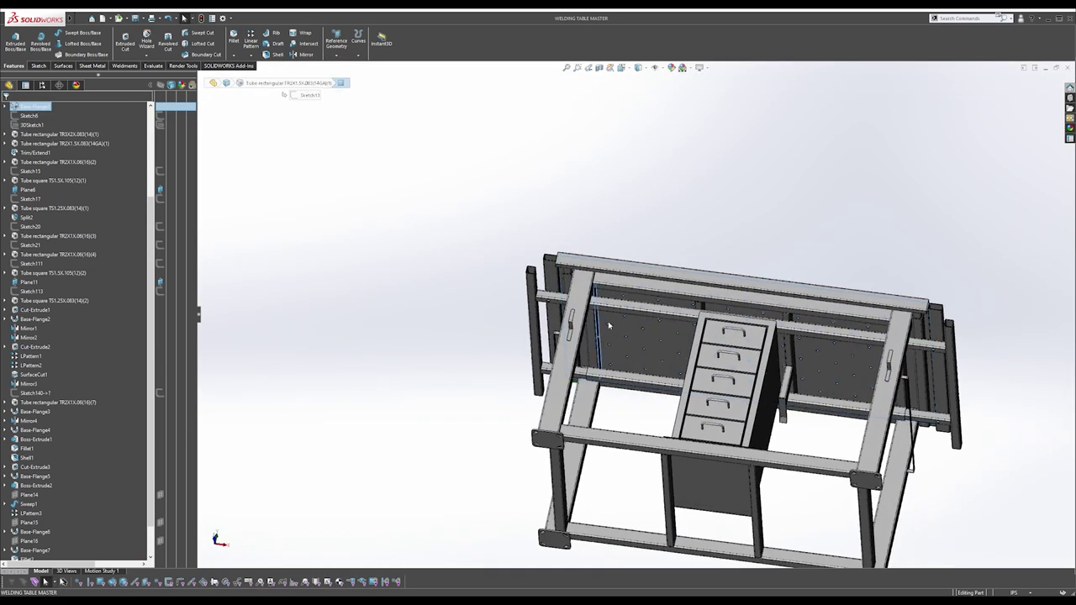
{"action": "left_click", "coordinate": [640, 214]}
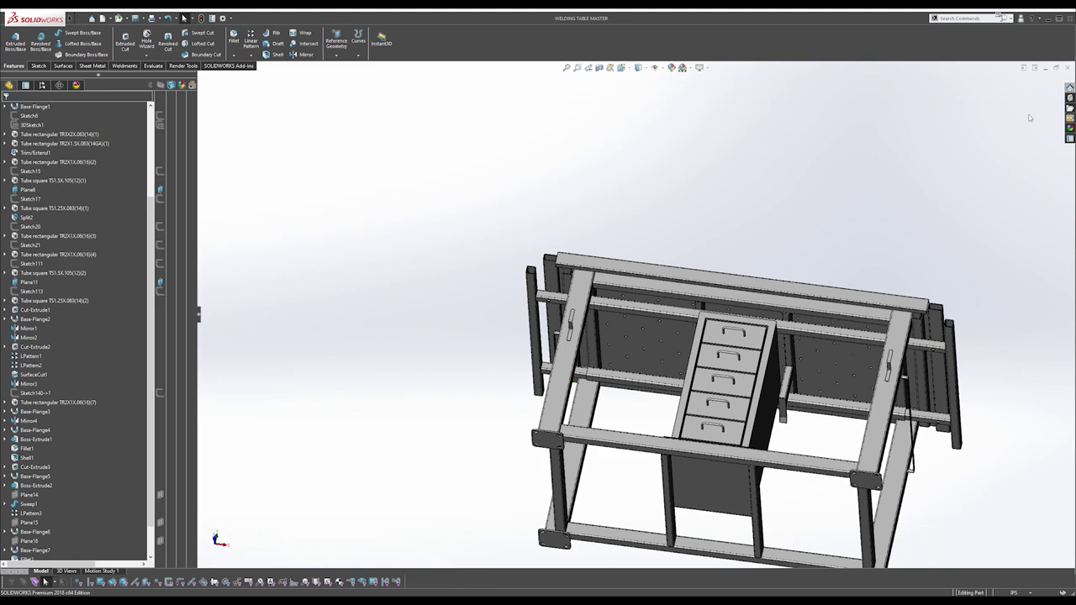
Switch to the WELDING TABLE ASSEMBLY document and view the fully equipped table from below and above.
{"action": "left_click", "coordinate": [1069, 90]}
{"action": "left_click", "coordinate": [1003, 91]}
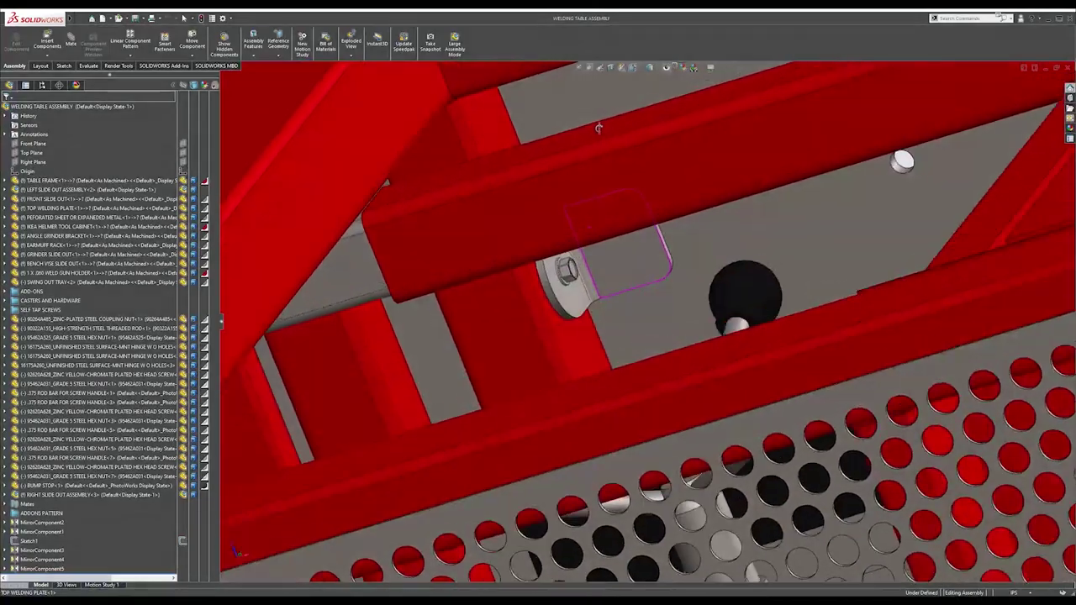
{"action": "left_click", "coordinate": [617, 264]}
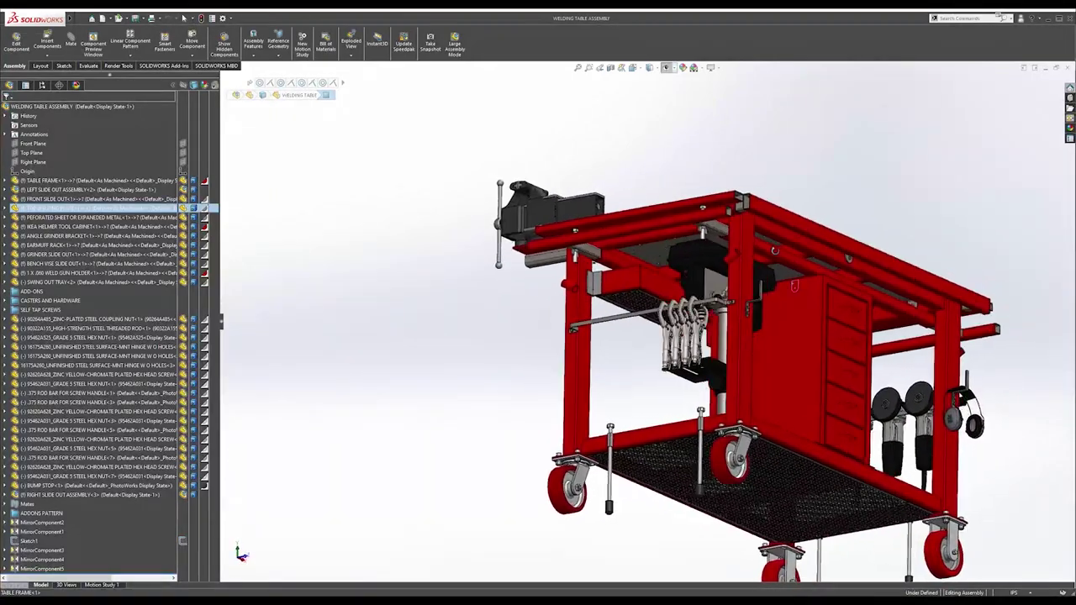
{"action": "left_click", "coordinate": [680, 218]}
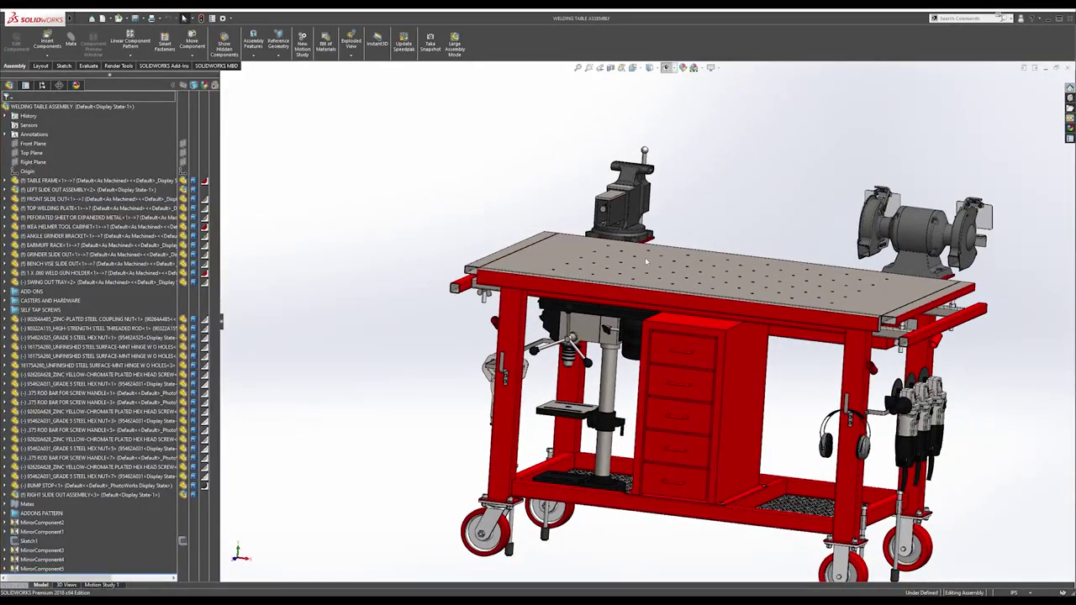
Examine the casters and the threaded-rod levelling feet with their coupling nuts at the assembly's lower frame.
{"action": "scroll", "coordinate": [632, 357], "scroll_direction": "up", "scroll_amount": 4}
{"action": "scroll", "coordinate": [636, 400], "scroll_direction": "down", "scroll_amount": 7}
{"action": "middle_click_drag", "start_coordinate": [580, 388], "coordinate": [415, 343]}
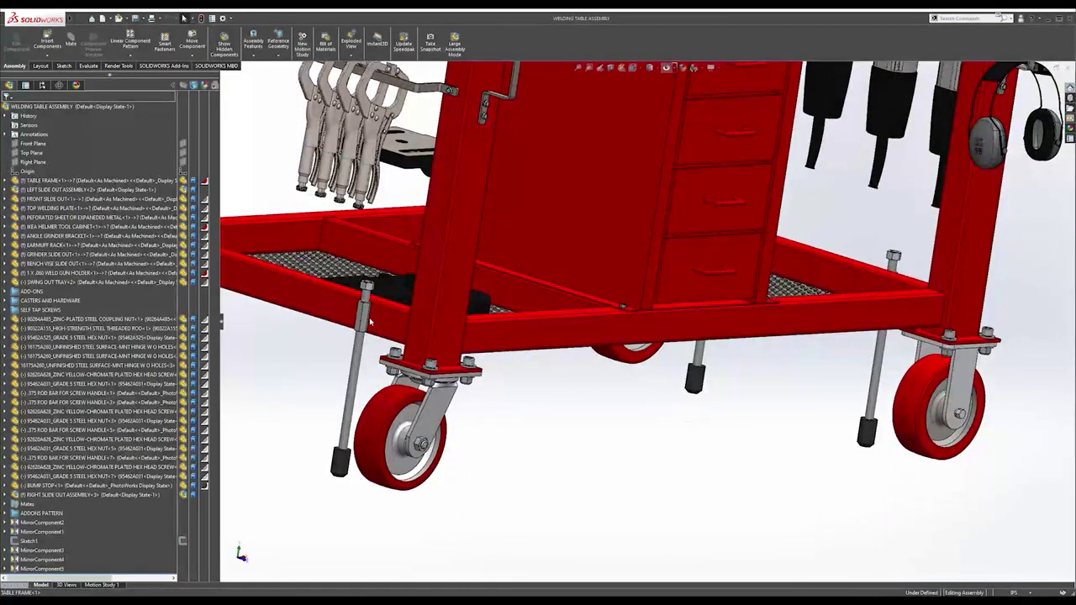
{"action": "left_click", "coordinate": [369, 321]}
{"action": "middle_click_drag", "start_coordinate": [367, 324], "coordinate": [473, 282]}
{"action": "scroll", "coordinate": [387, 286], "scroll_direction": "down", "scroll_amount": 3}
{"action": "left_click", "coordinate": [429, 296]}
{"action": "scroll", "coordinate": [475, 313], "scroll_direction": "up", "scroll_amount": 3}
{"action": "scroll", "coordinate": [473, 281], "scroll_direction": "down", "scroll_amount": 3}
{"action": "scroll", "coordinate": [548, 296], "scroll_direction": "up", "scroll_amount": 5}
Inspect the tubular weld gun holder on the leg beside the drill press and its place on the whole table.
{"action": "middle_click_drag", "start_coordinate": [692, 190], "coordinate": [677, 277]}
{"action": "scroll", "coordinate": [654, 200], "scroll_direction": "down", "scroll_amount": 4}
{"action": "middle_click_drag", "start_coordinate": [654, 202], "coordinate": [743, 271]}
{"action": "scroll", "coordinate": [581, 243], "scroll_direction": "down", "scroll_amount": 3}
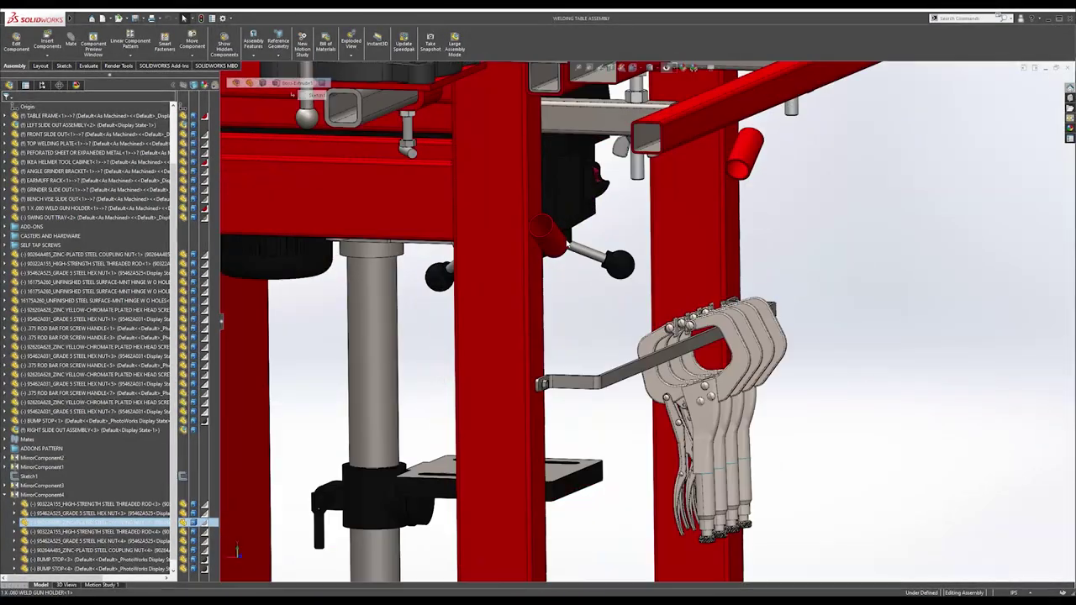
{"action": "left_click", "coordinate": [562, 239]}
{"action": "middle_click_drag", "start_coordinate": [561, 239], "coordinate": [518, 247]}
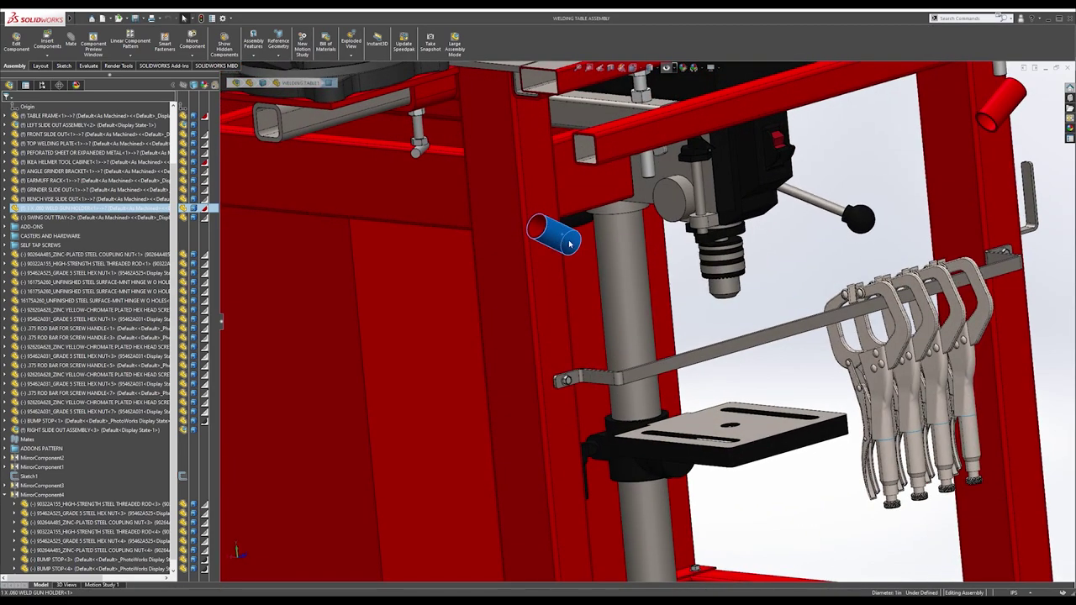
{"action": "scroll", "coordinate": [572, 249], "scroll_direction": "up", "scroll_amount": 3}
{"action": "middle_click_drag", "start_coordinate": [598, 271], "coordinate": [581, 265]}
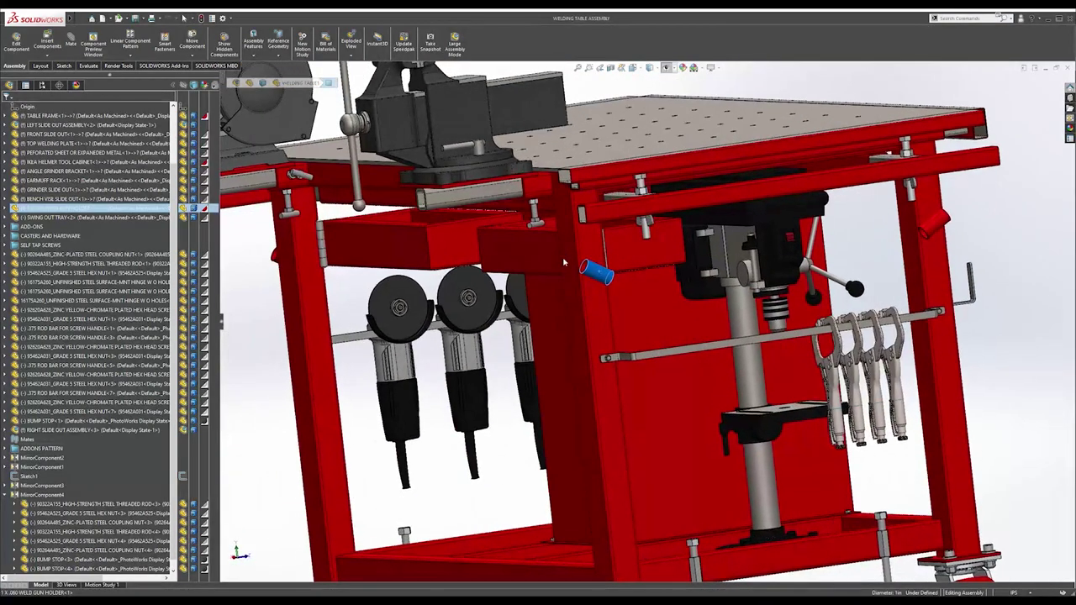
{"action": "middle_click_drag", "start_coordinate": [589, 266], "coordinate": [555, 279]}
{"action": "scroll", "coordinate": [605, 254], "scroll_direction": "up", "scroll_amount": 2}
{"action": "scroll", "coordinate": [622, 315], "scroll_direction": "up", "scroll_amount": 2}
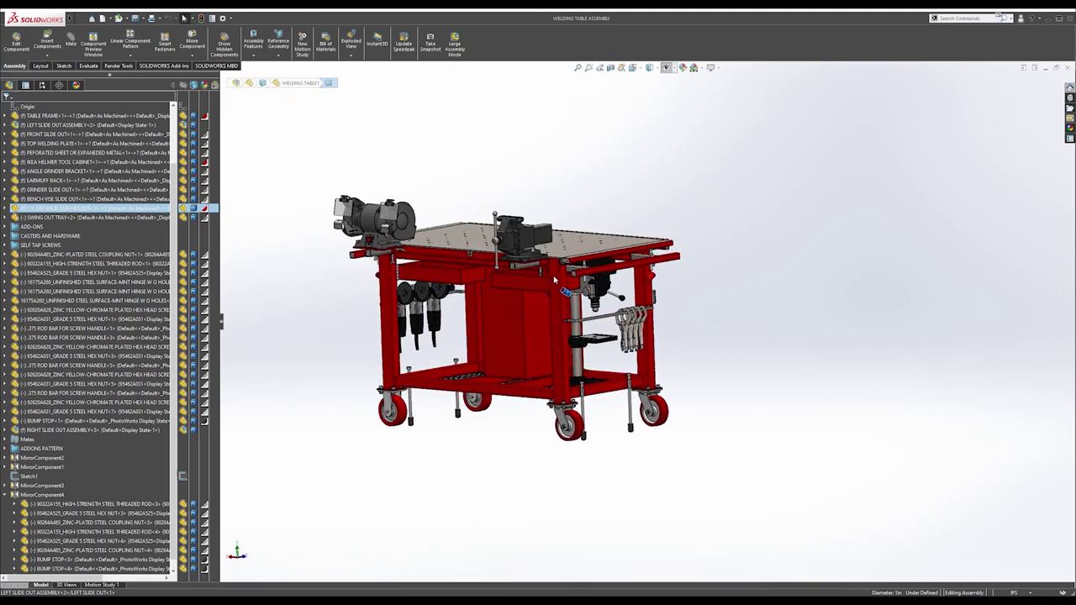
Inspect the bench grinder's slide-out tube, its clamping screws and the neighbouring swing-out tray.
{"action": "scroll", "coordinate": [519, 262], "scroll_direction": "down", "scroll_amount": 3}
{"action": "middle_click_drag", "start_coordinate": [518, 263], "coordinate": [441, 303]}
{"action": "scroll", "coordinate": [327, 288], "scroll_direction": "down", "scroll_amount": 8}
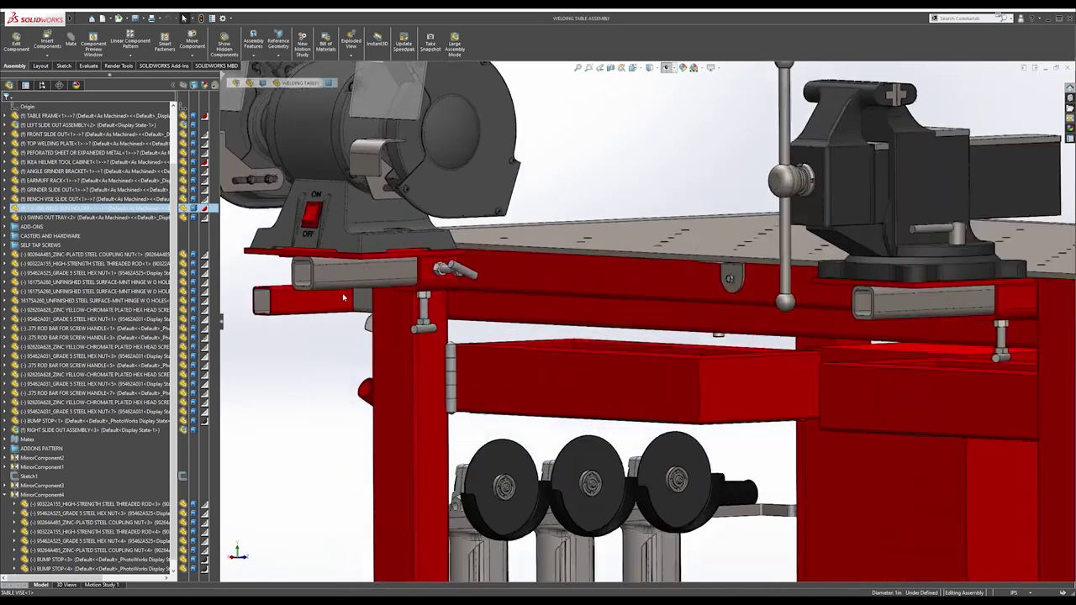
{"action": "scroll", "coordinate": [468, 301], "scroll_direction": "up", "scroll_amount": 4}
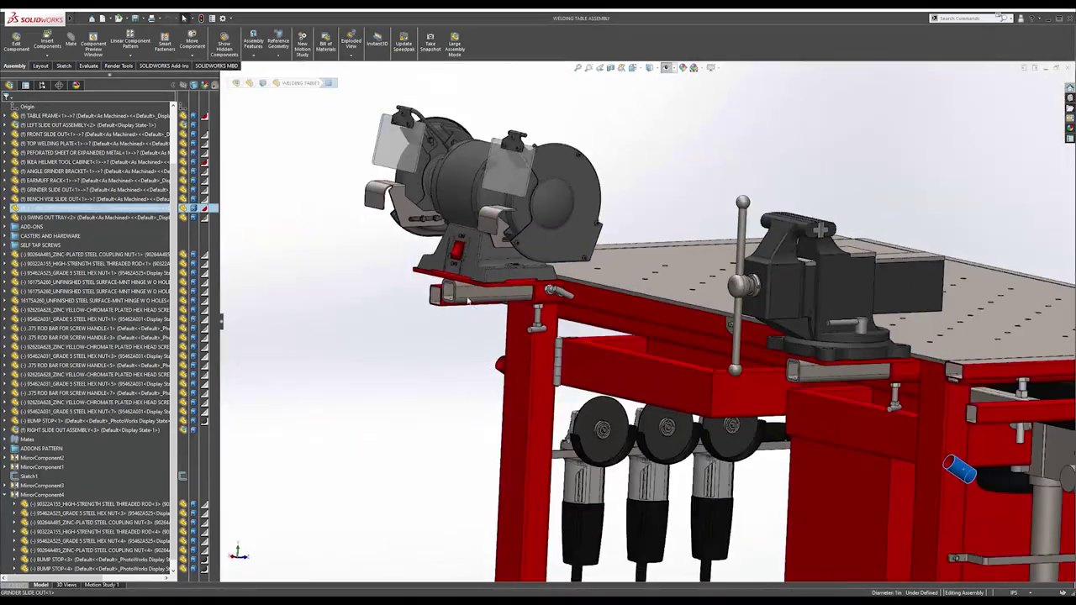
{"action": "scroll", "coordinate": [531, 296], "scroll_direction": "down", "scroll_amount": 3}
{"action": "mouse_move", "coordinate": [601, 300]}
{"action": "middle_mouse_down"}
{"action": "mouse_move", "coordinate": [653, 276]}
{"action": "mouse_move", "coordinate": [598, 292]}
{"action": "middle_mouse_up"}
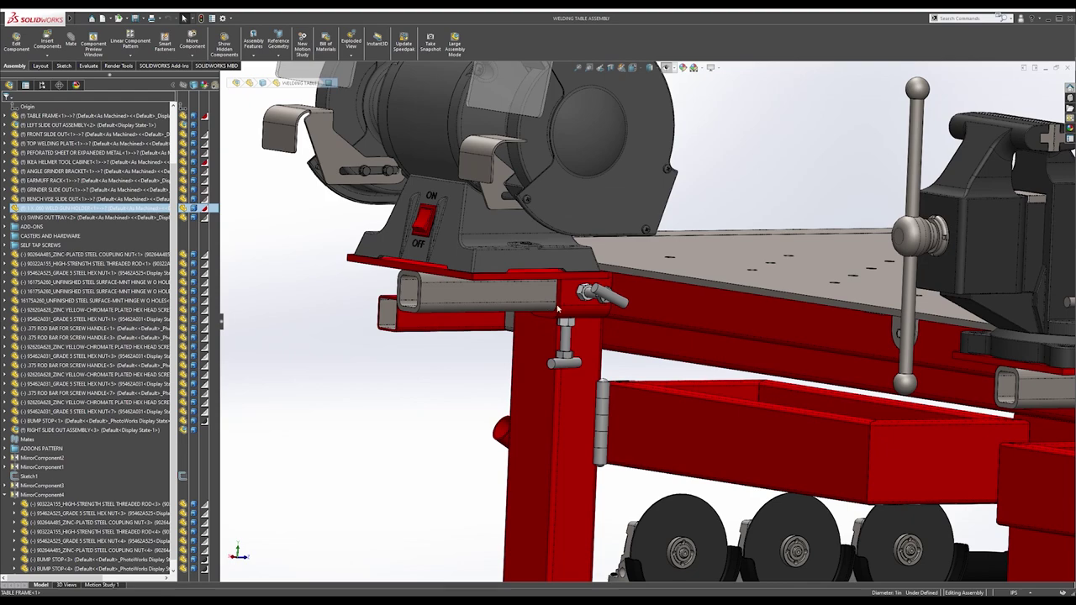
{"action": "scroll", "coordinate": [596, 298], "scroll_direction": "up", "scroll_amount": 6}
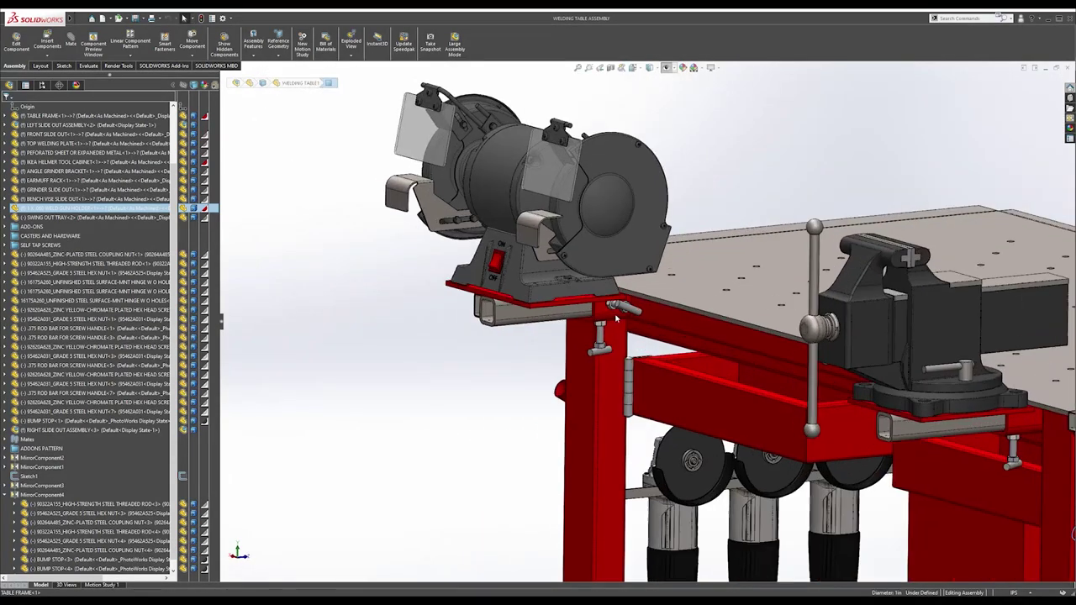
{"action": "scroll", "coordinate": [623, 314], "scroll_direction": "down", "scroll_amount": 9}
{"action": "scroll", "coordinate": [610, 317], "scroll_direction": "up", "scroll_amount": 2}
{"action": "mouse_move", "coordinate": [610, 317]}
{"action": "middle_mouse_down"}
{"action": "mouse_move", "coordinate": [669, 229]}
{"action": "mouse_move", "coordinate": [595, 309]}
{"action": "middle_mouse_up"}
{"action": "scroll", "coordinate": [595, 310], "scroll_direction": "up", "scroll_amount": 5}
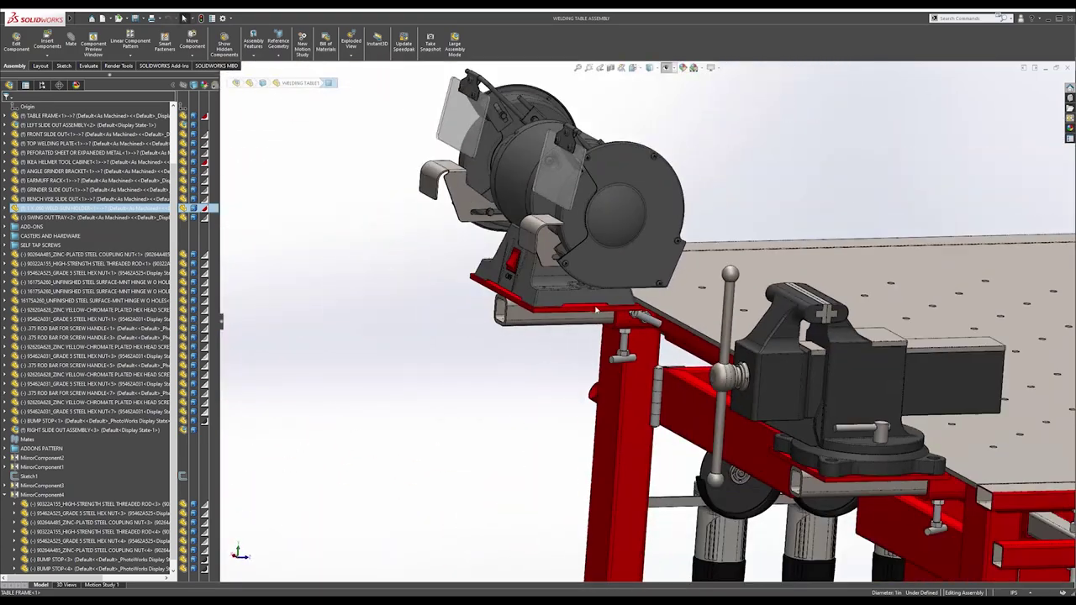
Examine the bench vise slide-out from below, including its mounting plate, locking screws and the frame receiver.
{"action": "scroll", "coordinate": [594, 310], "scroll_direction": "up", "scroll_amount": 1}
{"action": "middle_click_drag", "start_coordinate": [676, 326], "coordinate": [937, 294]}
{"action": "scroll", "coordinate": [635, 336], "scroll_direction": "up", "scroll_amount": 3}
{"action": "scroll", "coordinate": [937, 294], "scroll_direction": "down", "scroll_amount": 4}
{"action": "scroll", "coordinate": [930, 283], "scroll_direction": "down", "scroll_amount": 4}
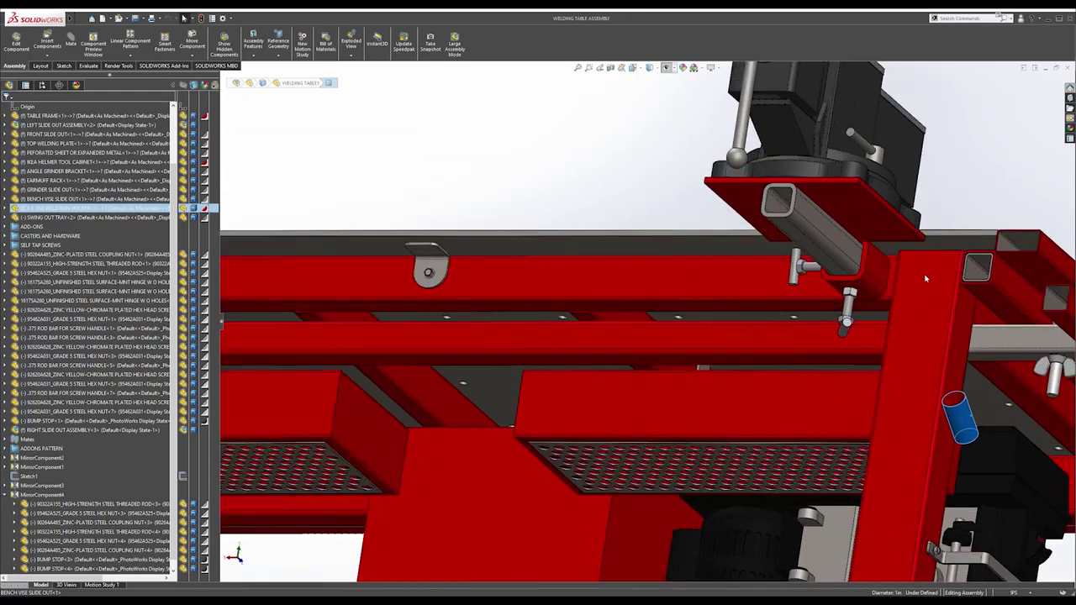
{"action": "middle_click_drag", "start_coordinate": [831, 266], "coordinate": [790, 329]}
{"action": "scroll", "coordinate": [702, 290], "scroll_direction": "up", "scroll_amount": 4}
{"action": "scroll", "coordinate": [790, 329], "scroll_direction": "up", "scroll_amount": 5}
{"action": "middle_click_drag", "start_coordinate": [723, 307], "coordinate": [585, 484]}
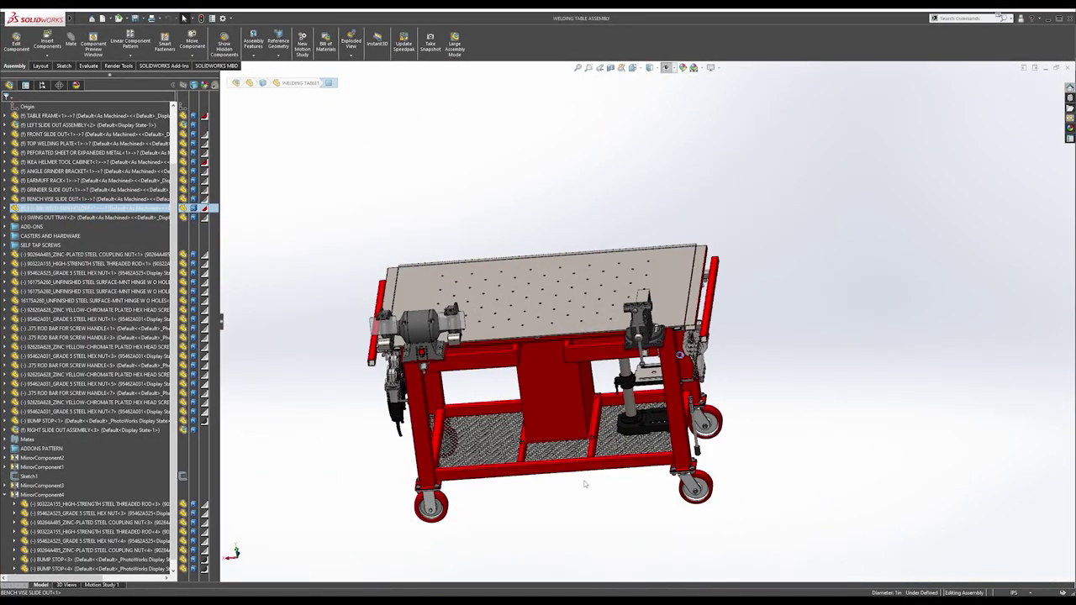
Clear the selection and review the complete assembly from the side with the bench grinder and vise.
{"action": "key", "text": "s"}
{"action": "key", "text": "Escape"}
{"action": "middle_click_drag", "start_coordinate": [543, 452], "coordinate": [529, 272]}
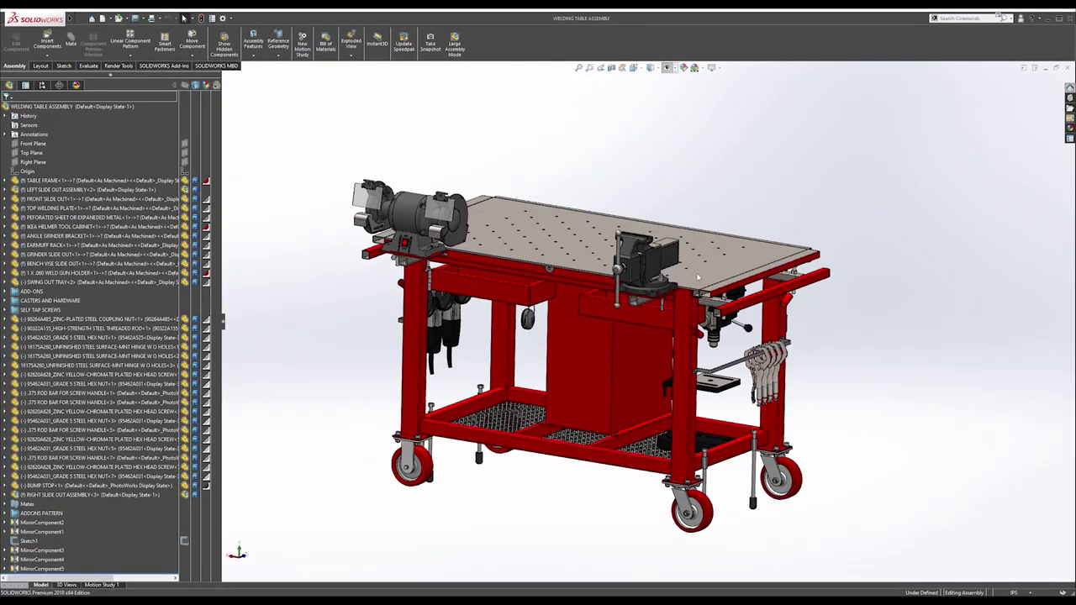
{"action": "middle_click_drag", "start_coordinate": [697, 277], "coordinate": [643, 281]}
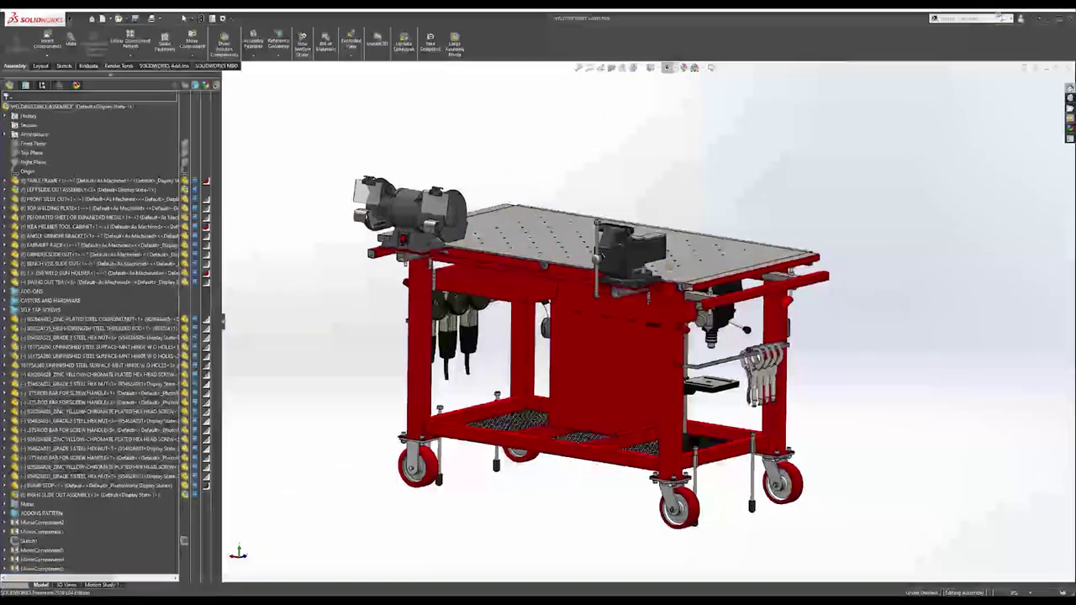
{"action": "scroll", "coordinate": [637, 282], "scroll_direction": "down", "scroll_amount": 3}
{"action": "scroll", "coordinate": [628, 256], "scroll_direction": "up", "scroll_amount": 3}
{"action": "mouse_move", "coordinate": [647, 291]}
{"action": "middle_mouse_down"}
{"action": "mouse_move", "coordinate": [687, 299]}
{"action": "mouse_move", "coordinate": [652, 297]}
{"action": "middle_mouse_up"}
{"action": "scroll", "coordinate": [643, 302], "scroll_direction": "up", "scroll_amount": 3}
Inspect a levelling foot's threaded rod, the caster plate's socket head screws and the adjoining lower frame rail.
{"action": "middle_click_drag", "start_coordinate": [464, 268], "coordinate": [502, 331]}
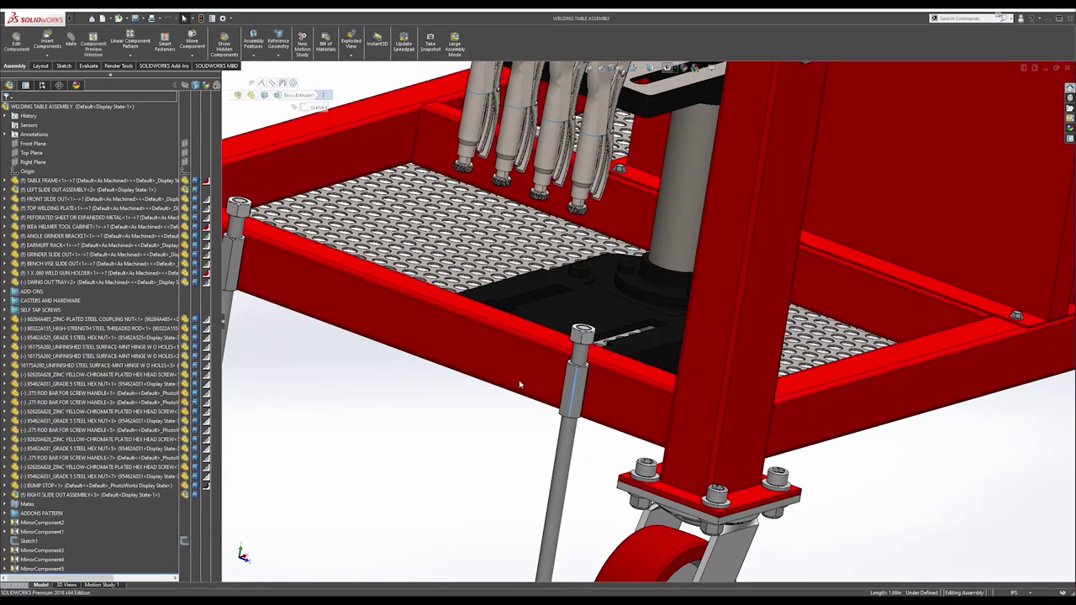
{"action": "scroll", "coordinate": [479, 316], "scroll_direction": "up", "scroll_amount": 4}
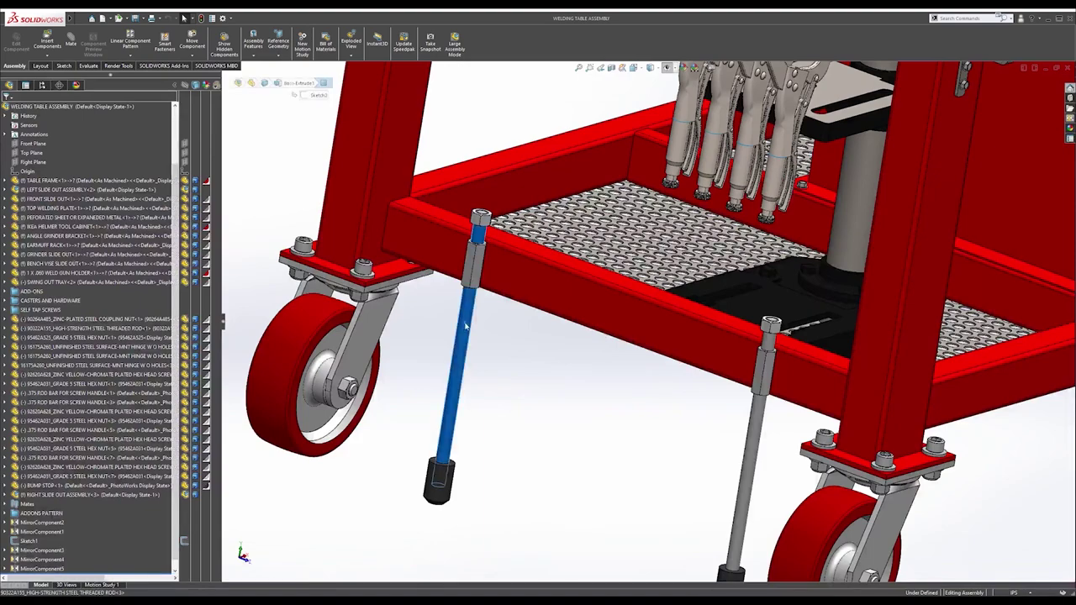
{"action": "left_click", "coordinate": [465, 326]}
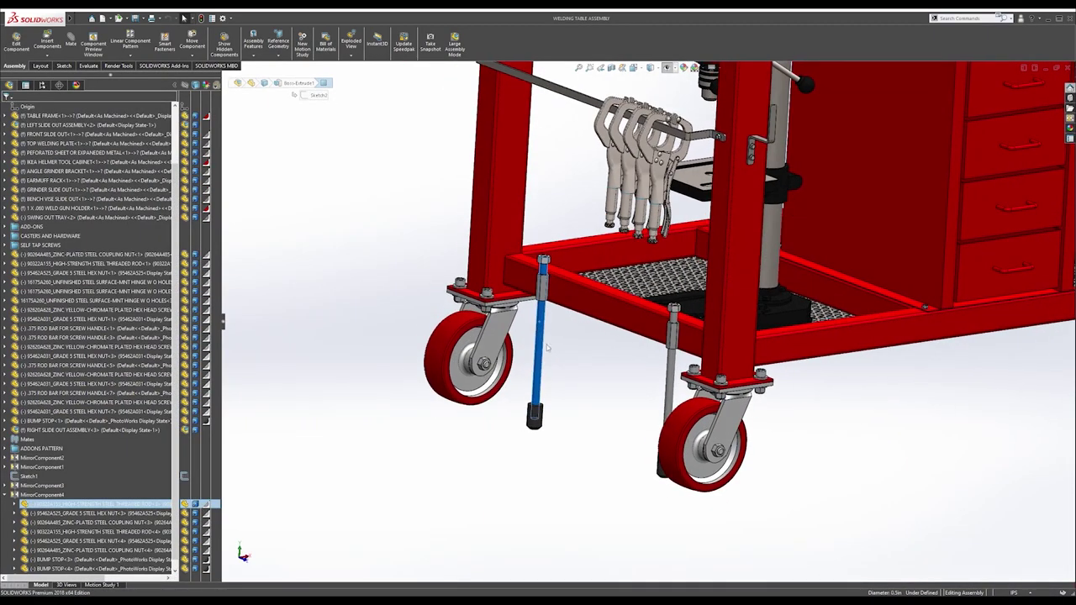
{"action": "scroll", "coordinate": [566, 320], "scroll_direction": "up", "scroll_amount": 5}
{"action": "middle_click_drag", "start_coordinate": [566, 319], "coordinate": [616, 350]}
{"action": "scroll", "coordinate": [629, 339], "scroll_direction": "up", "scroll_amount": 1}
{"action": "scroll", "coordinate": [652, 332], "scroll_direction": "down", "scroll_amount": 6}
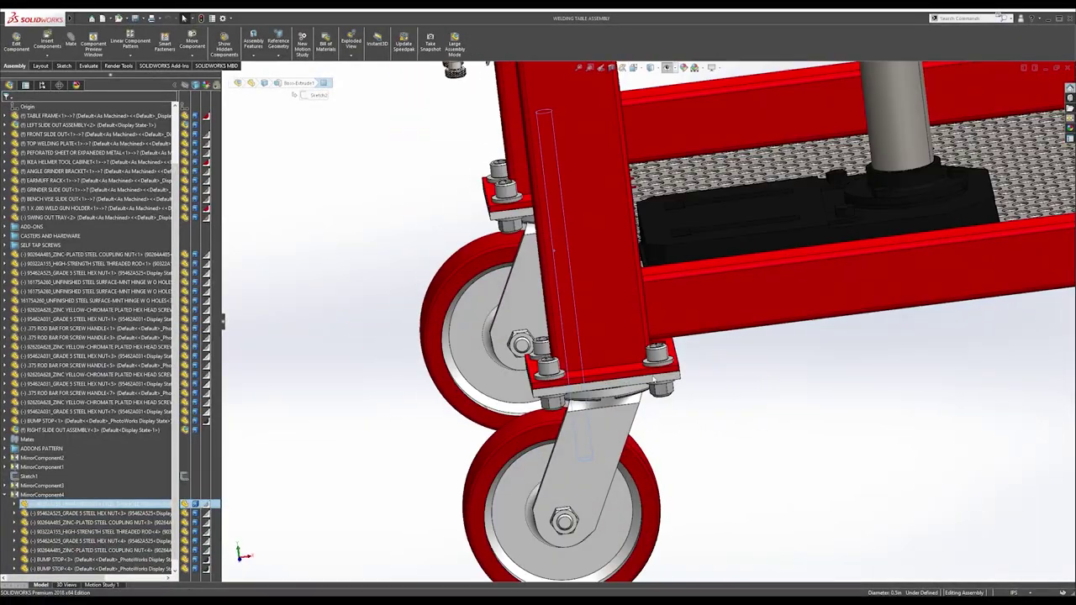
{"action": "left_click", "coordinate": [474, 356]}
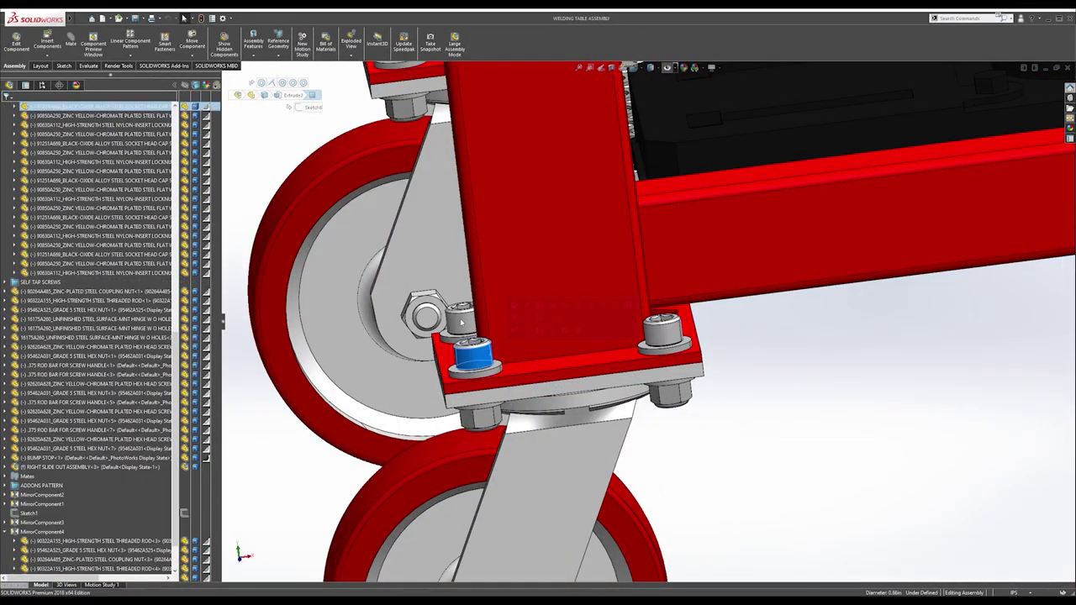
{"action": "left_click", "coordinate": [461, 322]}
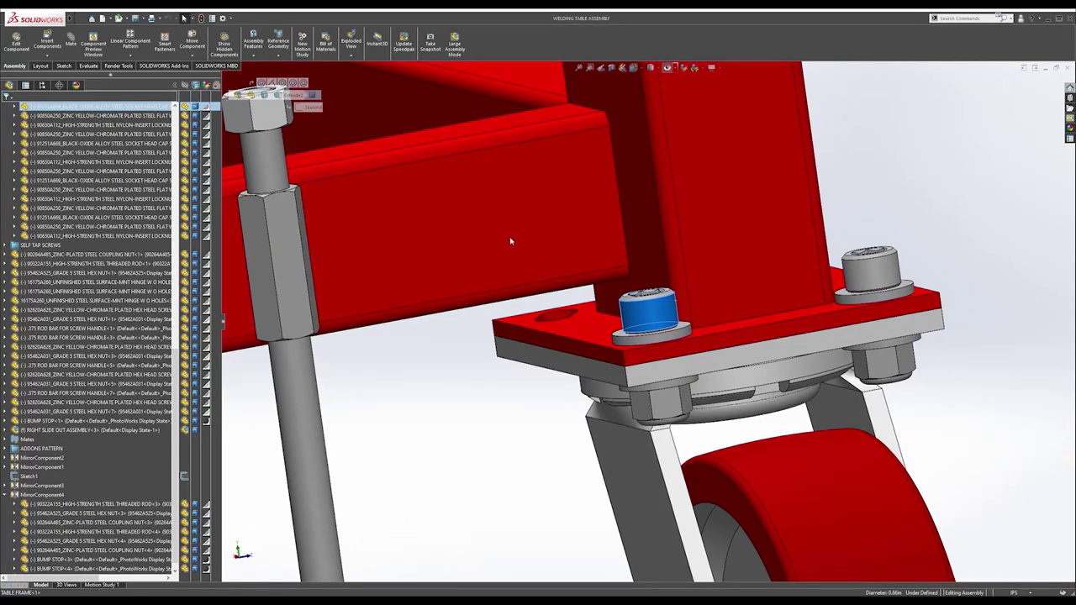
{"action": "left_click", "coordinate": [508, 246]}
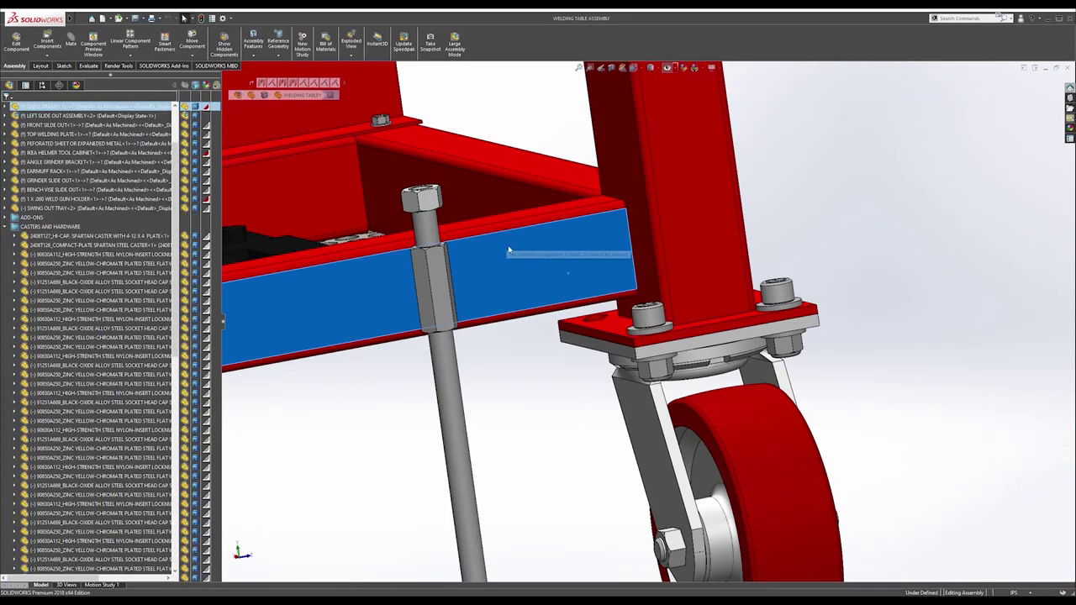
{"action": "scroll", "coordinate": [580, 323], "scroll_direction": "up", "scroll_amount": 4}
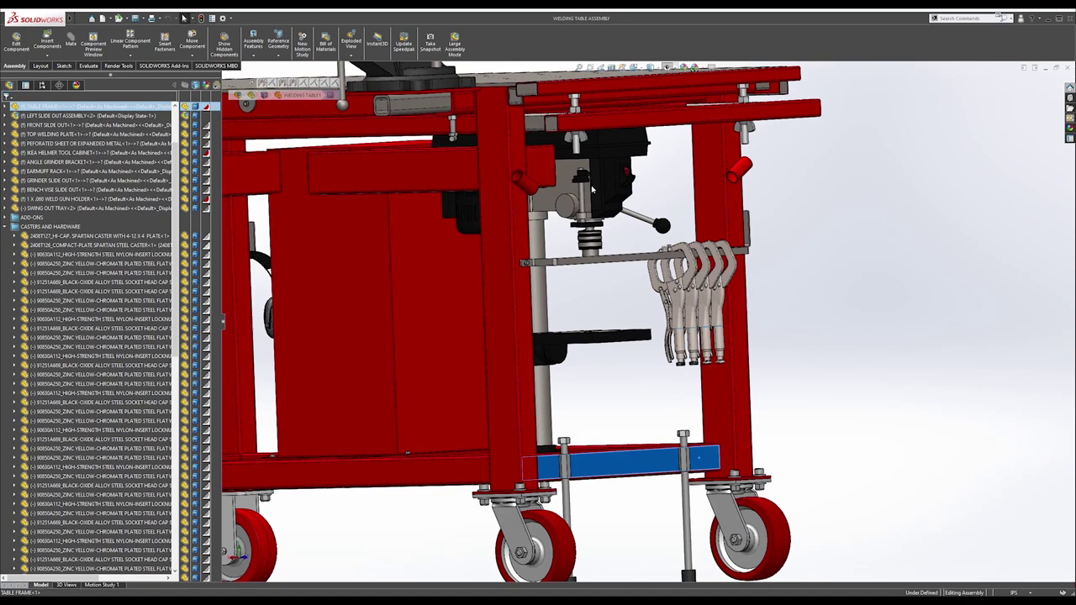
Examine the assembly from the drawer side, focusing on where the tool cabinet sits on the lower frame.
{"action": "middle_click_drag", "start_coordinate": [535, 263], "coordinate": [336, 318]}
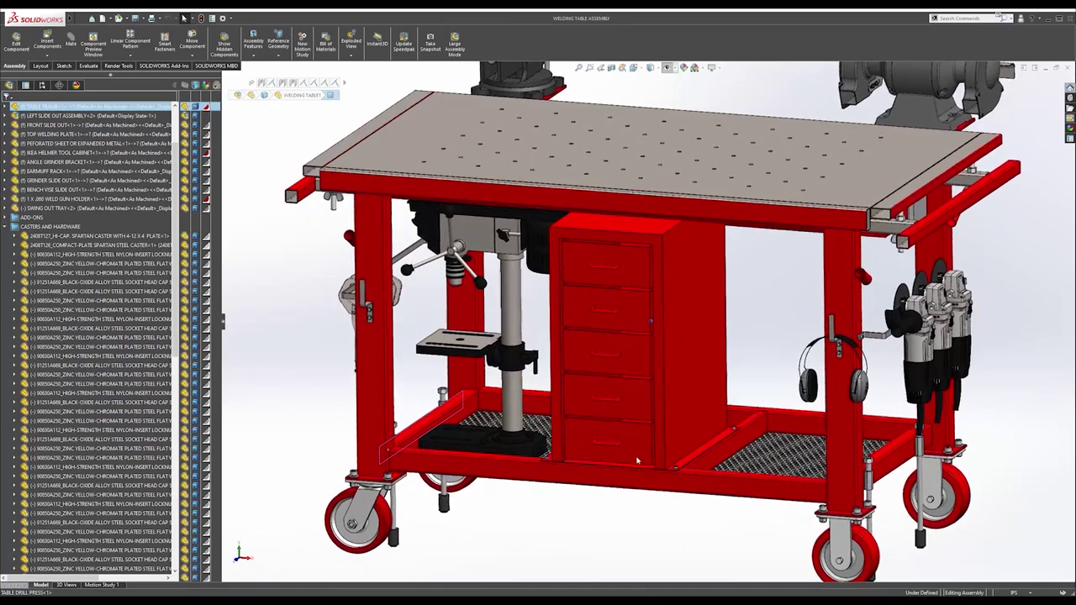
{"action": "scroll", "coordinate": [635, 460], "scroll_direction": "down", "scroll_amount": 3}
{"action": "scroll", "coordinate": [620, 420], "scroll_direction": "up", "scroll_amount": 3}
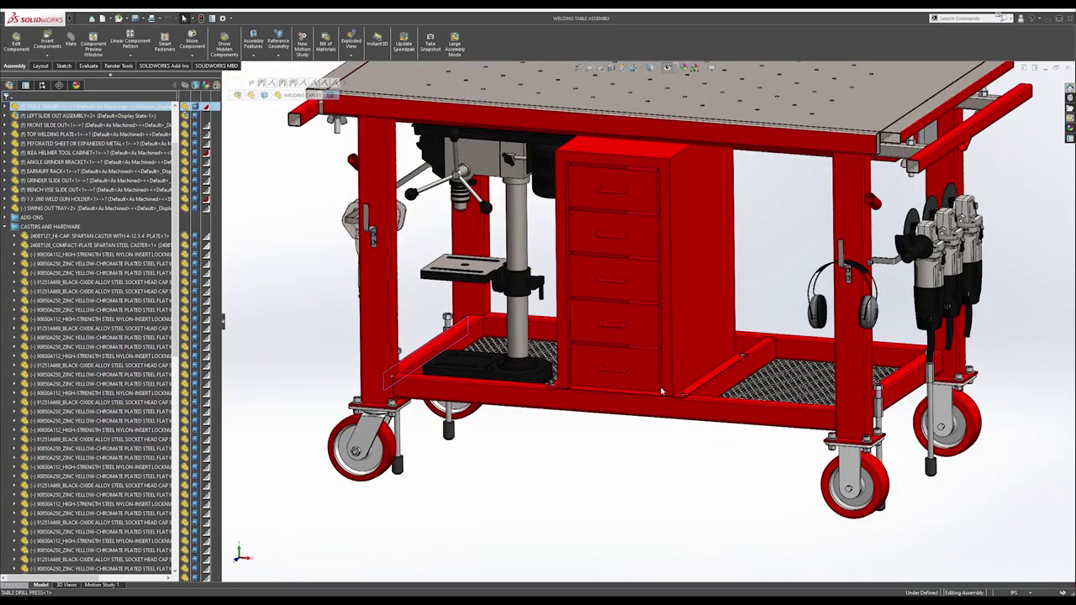
{"action": "mouse_move", "coordinate": [677, 358]}
{"action": "middle_mouse_down"}
{"action": "mouse_move", "coordinate": [699, 353]}
{"action": "mouse_move", "coordinate": [674, 371]}
{"action": "middle_mouse_up"}
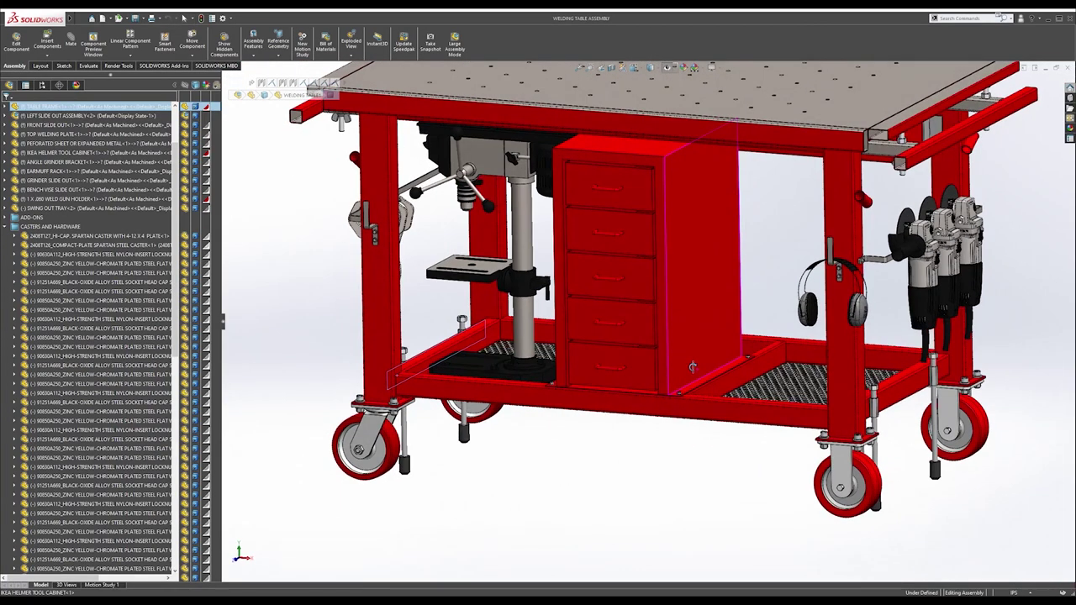
{"action": "scroll", "coordinate": [684, 382], "scroll_direction": "down", "scroll_amount": 2}
{"action": "left_click", "coordinate": [685, 392]}
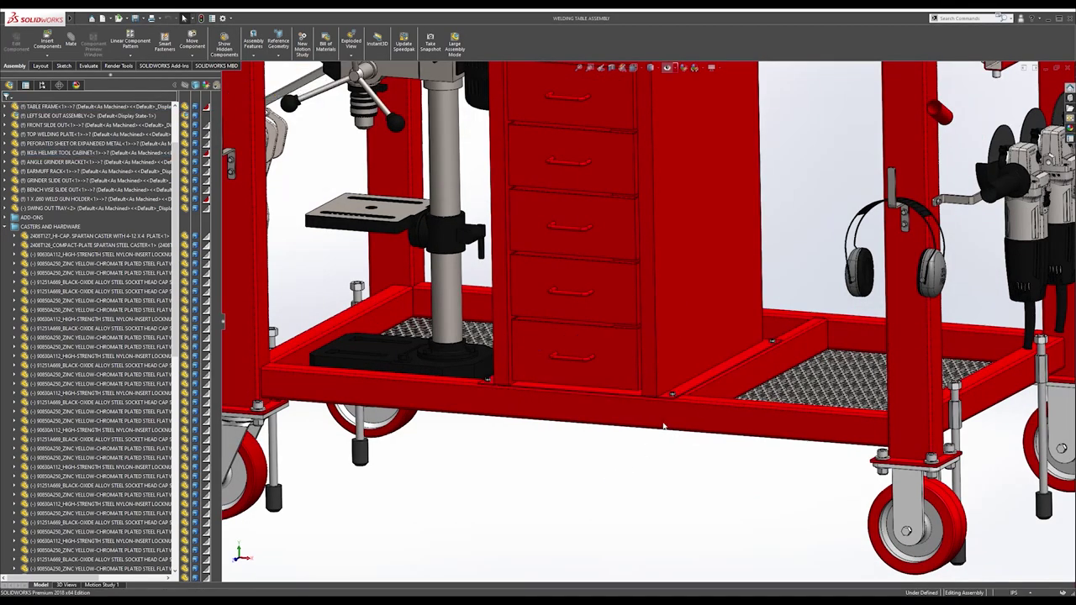
{"action": "scroll", "coordinate": [664, 421], "scroll_direction": "up", "scroll_amount": 3}
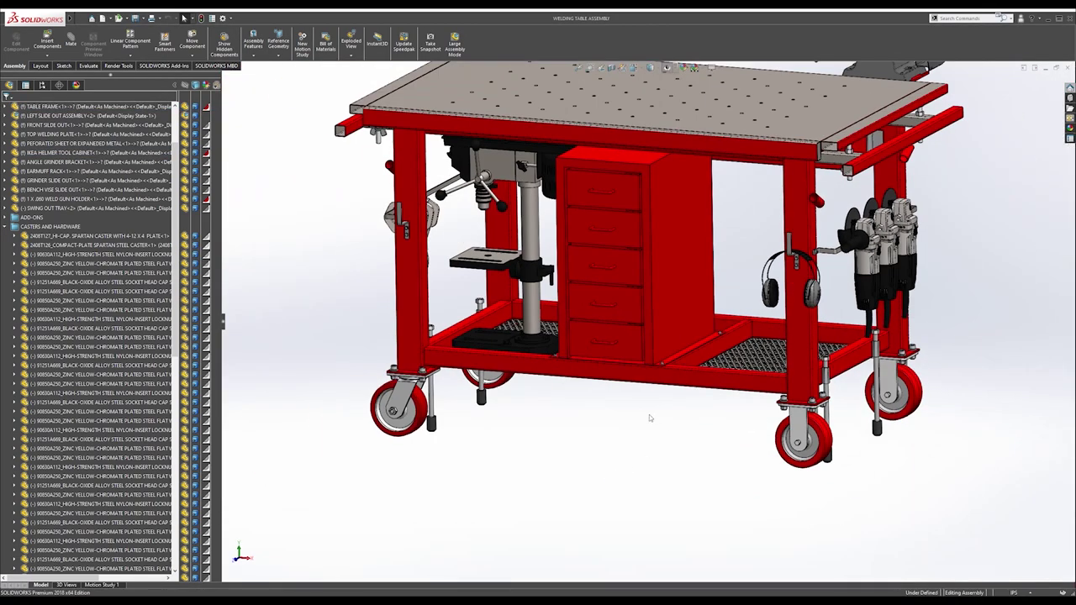
{"action": "scroll", "coordinate": [694, 335], "scroll_direction": "down", "scroll_amount": 4}
{"action": "left_click", "coordinate": [696, 359]}
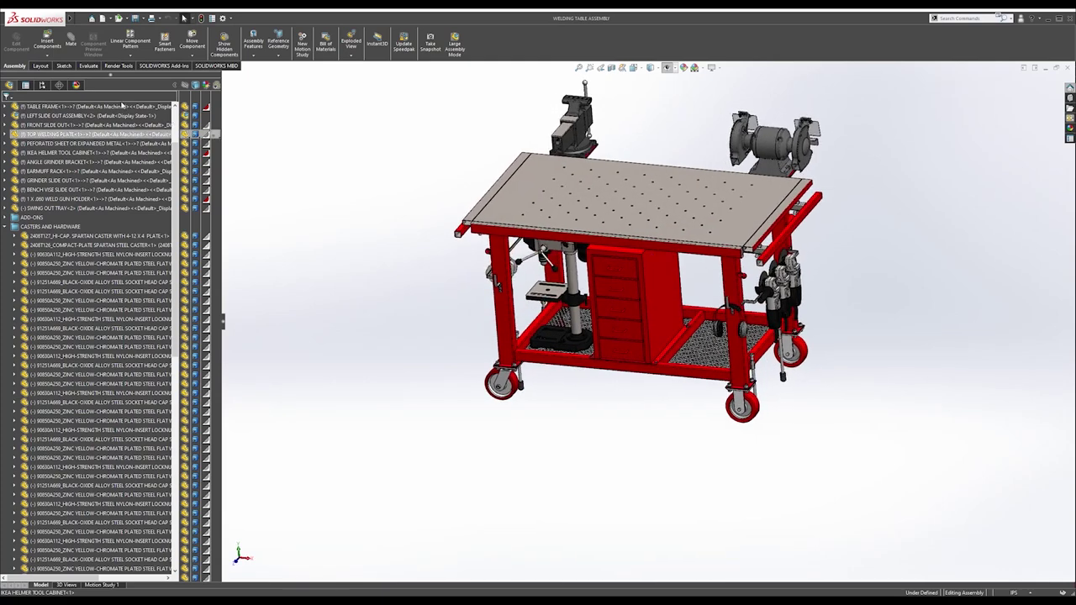
Display the assembly's configurations and inspect the bolted mounting tab under the top welding plate above the tool cabinet.
{"action": "left_click", "coordinate": [74, 86]}
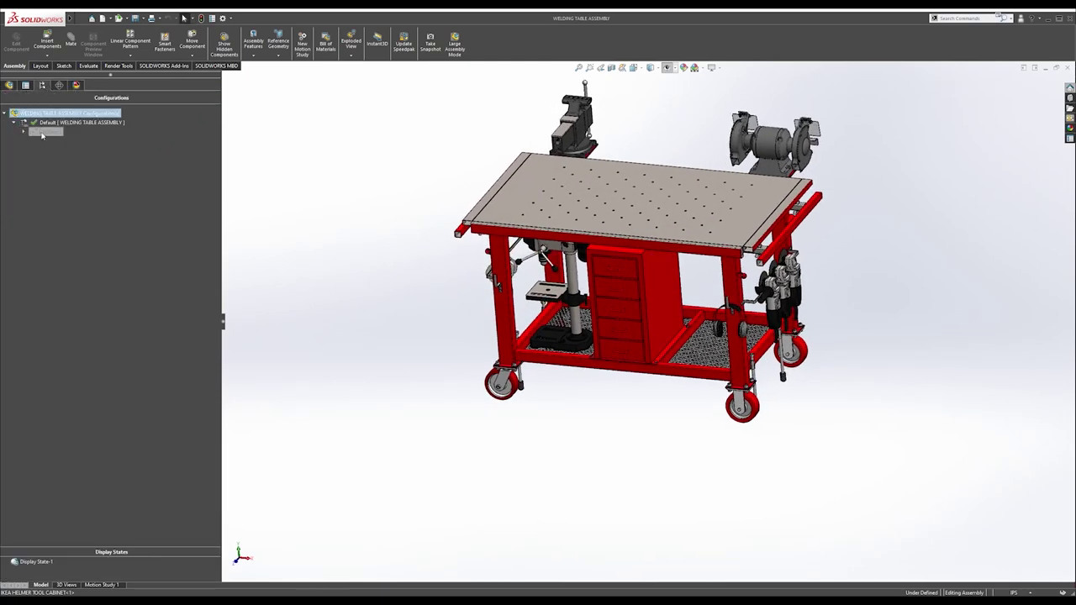
{"action": "left_click", "coordinate": [375, 246]}
{"action": "middle_click_drag", "start_coordinate": [383, 248], "coordinate": [551, 244]}
{"action": "scroll", "coordinate": [588, 252], "scroll_direction": "down", "scroll_amount": 4}
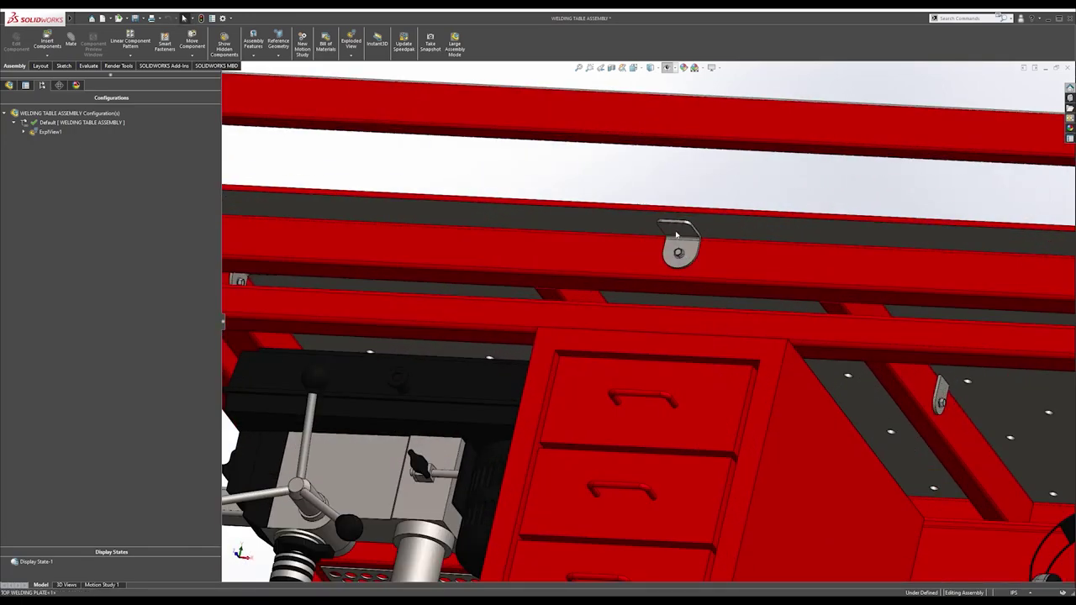
{"action": "left_click", "coordinate": [676, 235]}
Examine the table's underside framing and the earmuff rack bracket with its two hex bolts on the leg.
{"action": "scroll", "coordinate": [662, 258], "scroll_direction": "up", "scroll_amount": 5}
{"action": "mouse_move", "coordinate": [589, 304]}
{"action": "middle_mouse_down"}
{"action": "mouse_move", "coordinate": [567, 312]}
{"action": "mouse_move", "coordinate": [588, 284]}
{"action": "mouse_move", "coordinate": [555, 312]}
{"action": "mouse_move", "coordinate": [578, 306]}
{"action": "middle_mouse_up"}
{"action": "scroll", "coordinate": [578, 306], "scroll_direction": "down", "scroll_amount": 2}
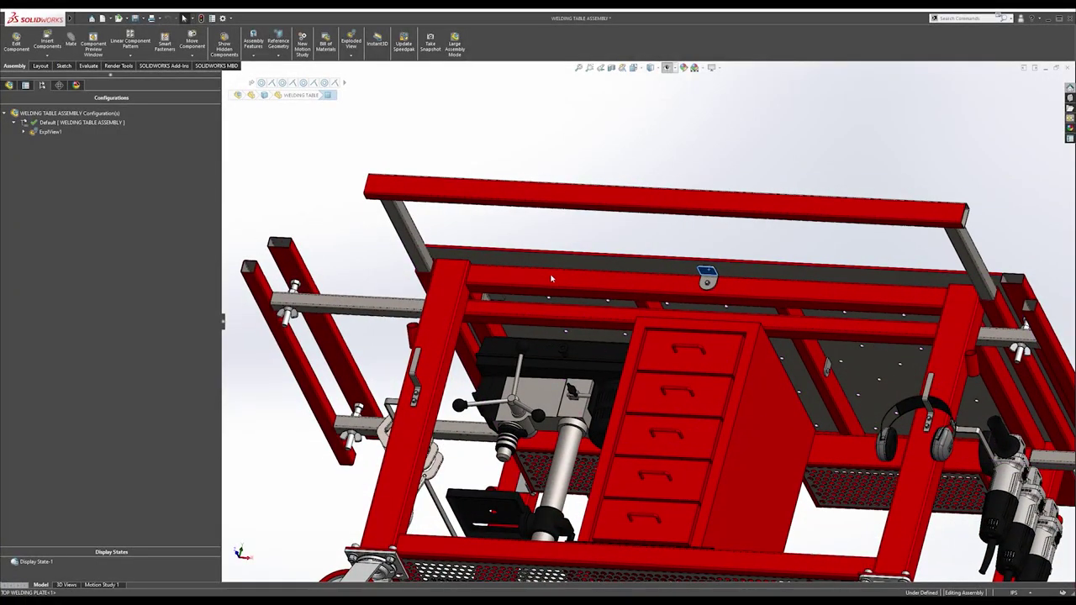
{"action": "middle_click_drag", "start_coordinate": [545, 264], "coordinate": [518, 287]}
{"action": "scroll", "coordinate": [514, 295], "scroll_direction": "down", "scroll_amount": 3}
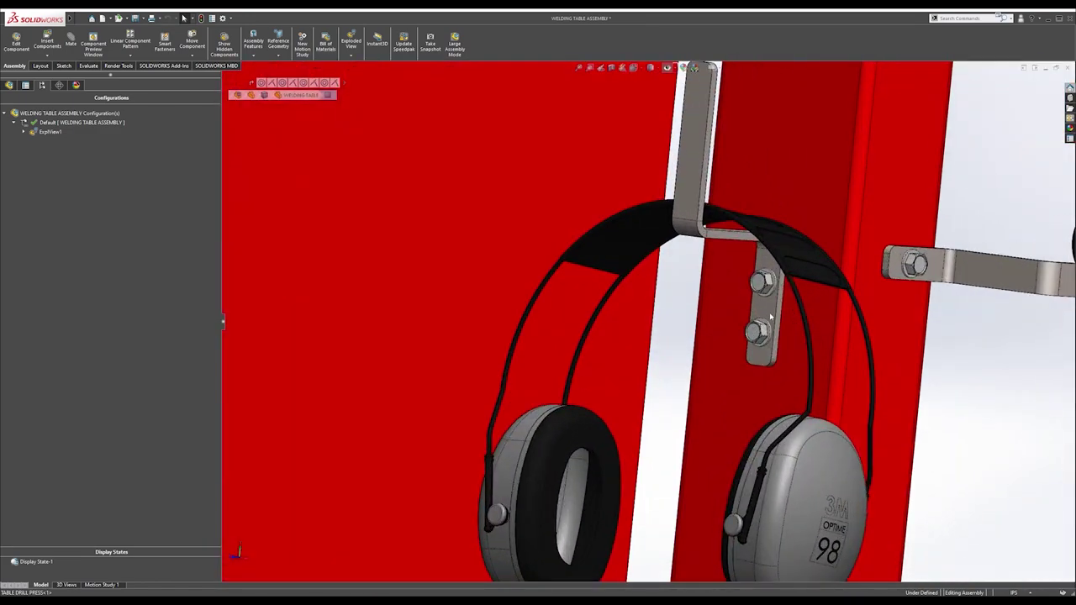
{"action": "left_click", "coordinate": [772, 313]}
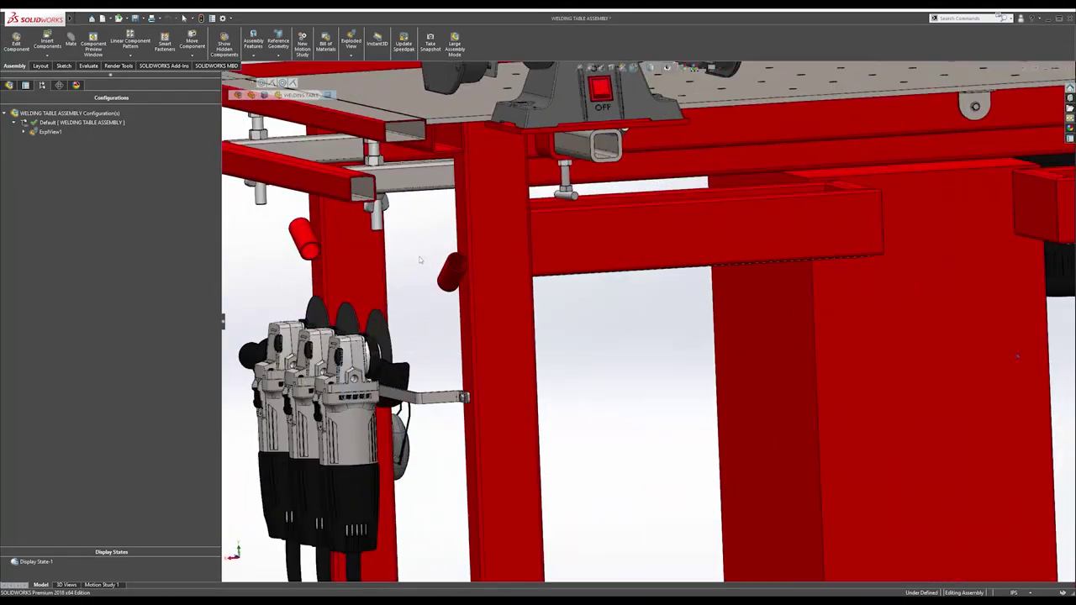
Inspect the weld gun holder tube on the table leg beside the angle grinders and slide-out rails from below.
{"action": "left_click", "coordinate": [461, 273]}
{"action": "middle_click_drag", "start_coordinate": [548, 293], "coordinate": [572, 301]}
{"action": "scroll", "coordinate": [467, 206], "scroll_direction": "down", "scroll_amount": 4}
{"action": "middle_click_drag", "start_coordinate": [510, 258], "coordinate": [487, 238]}
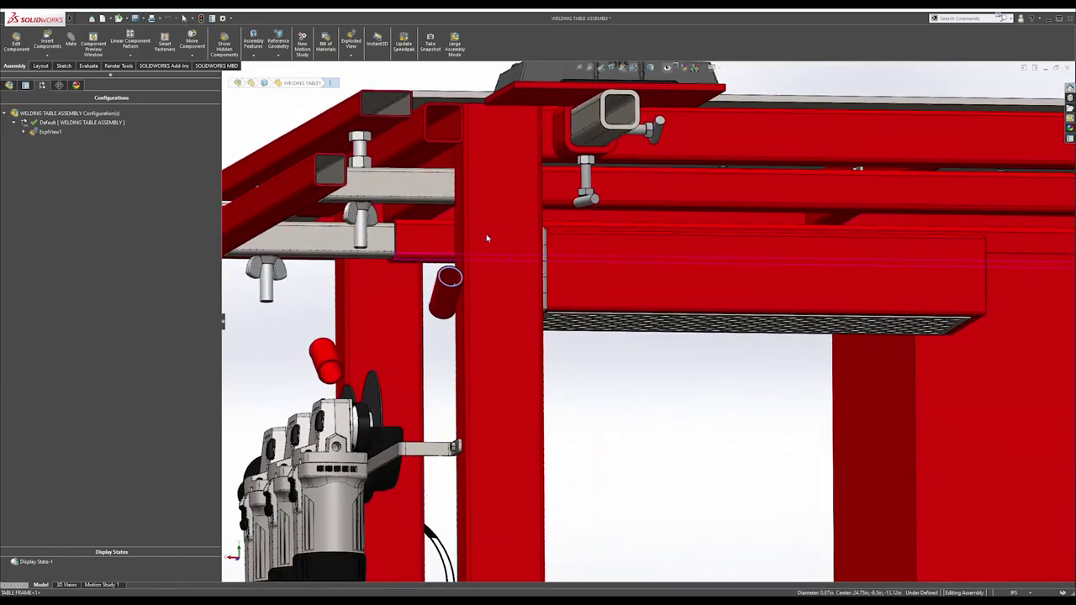